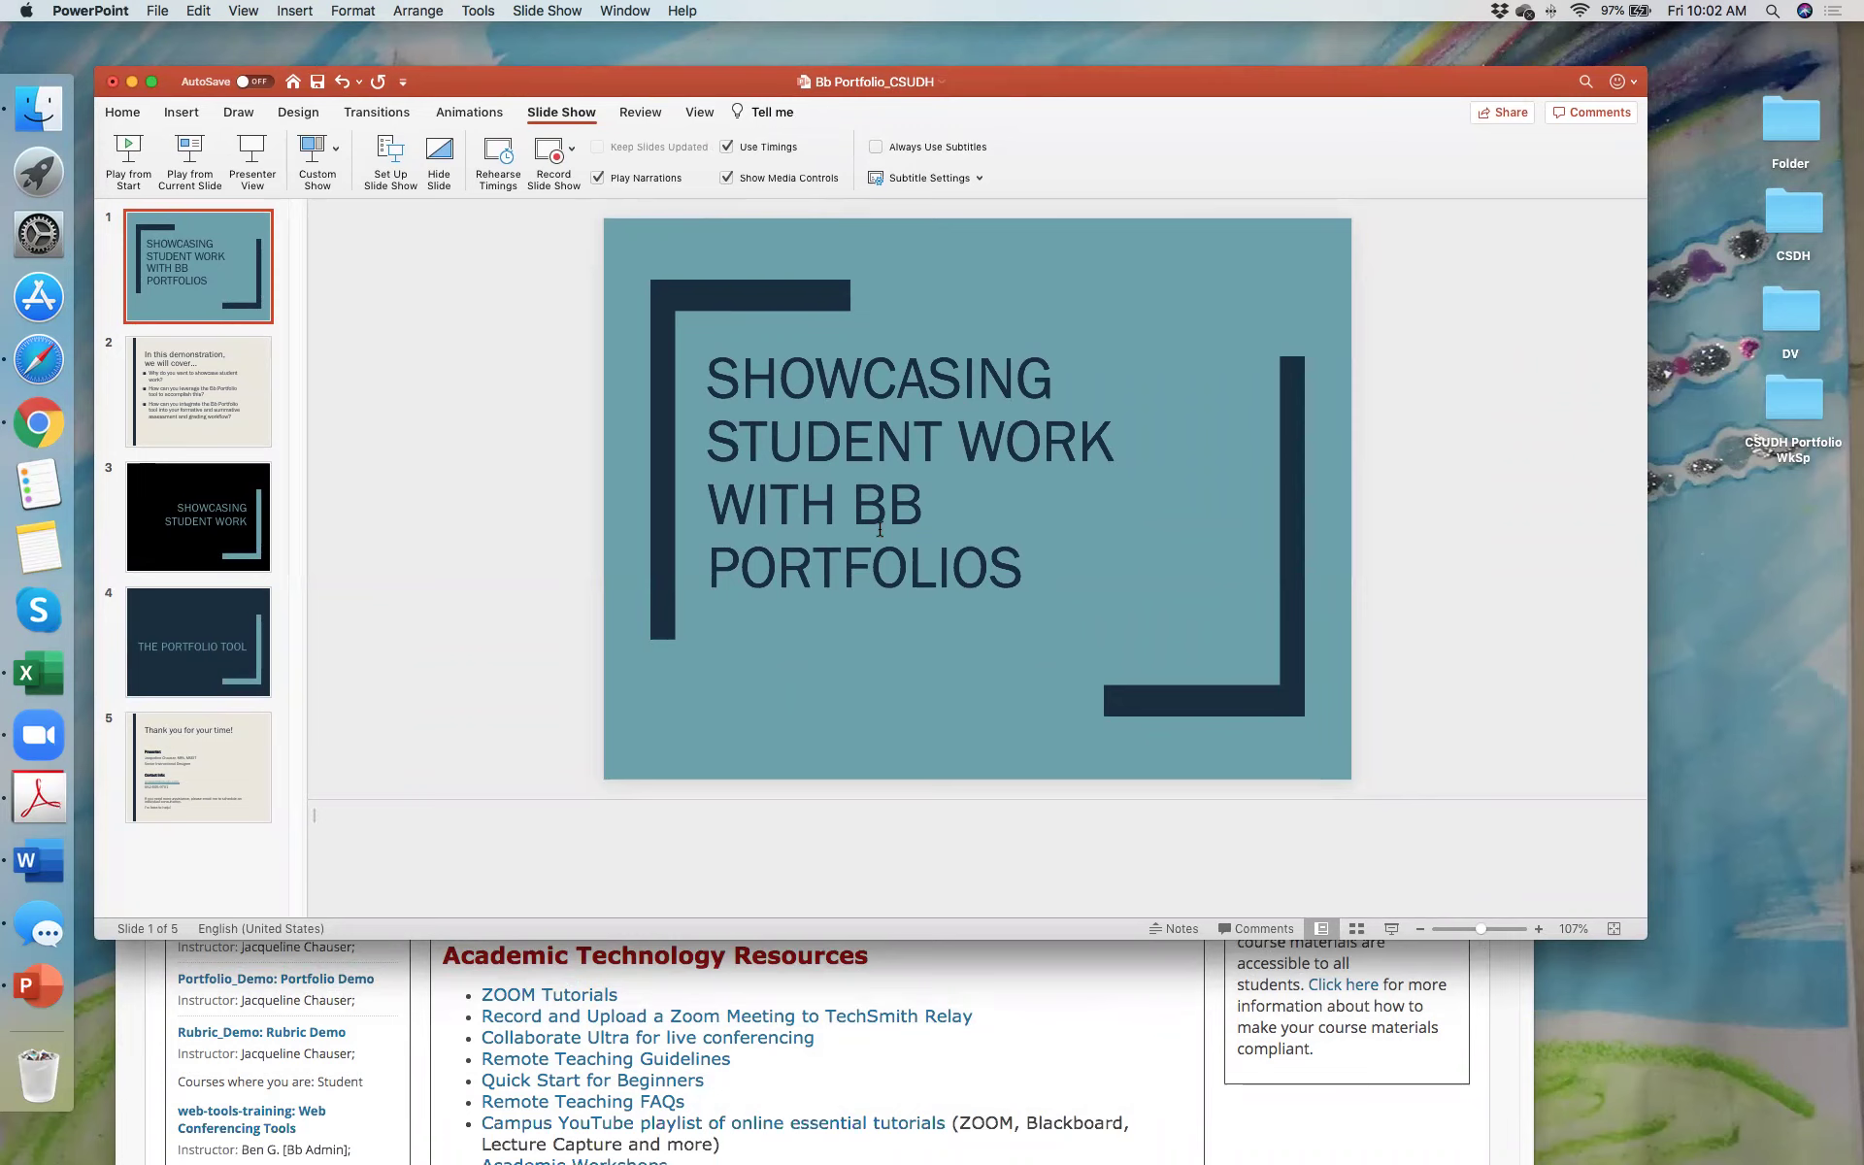
Step: Present the demonstration outline slide, highlight its first bullet about showcasing student work, and bring up the "Showcasing Student Work" slide
click(242, 423)
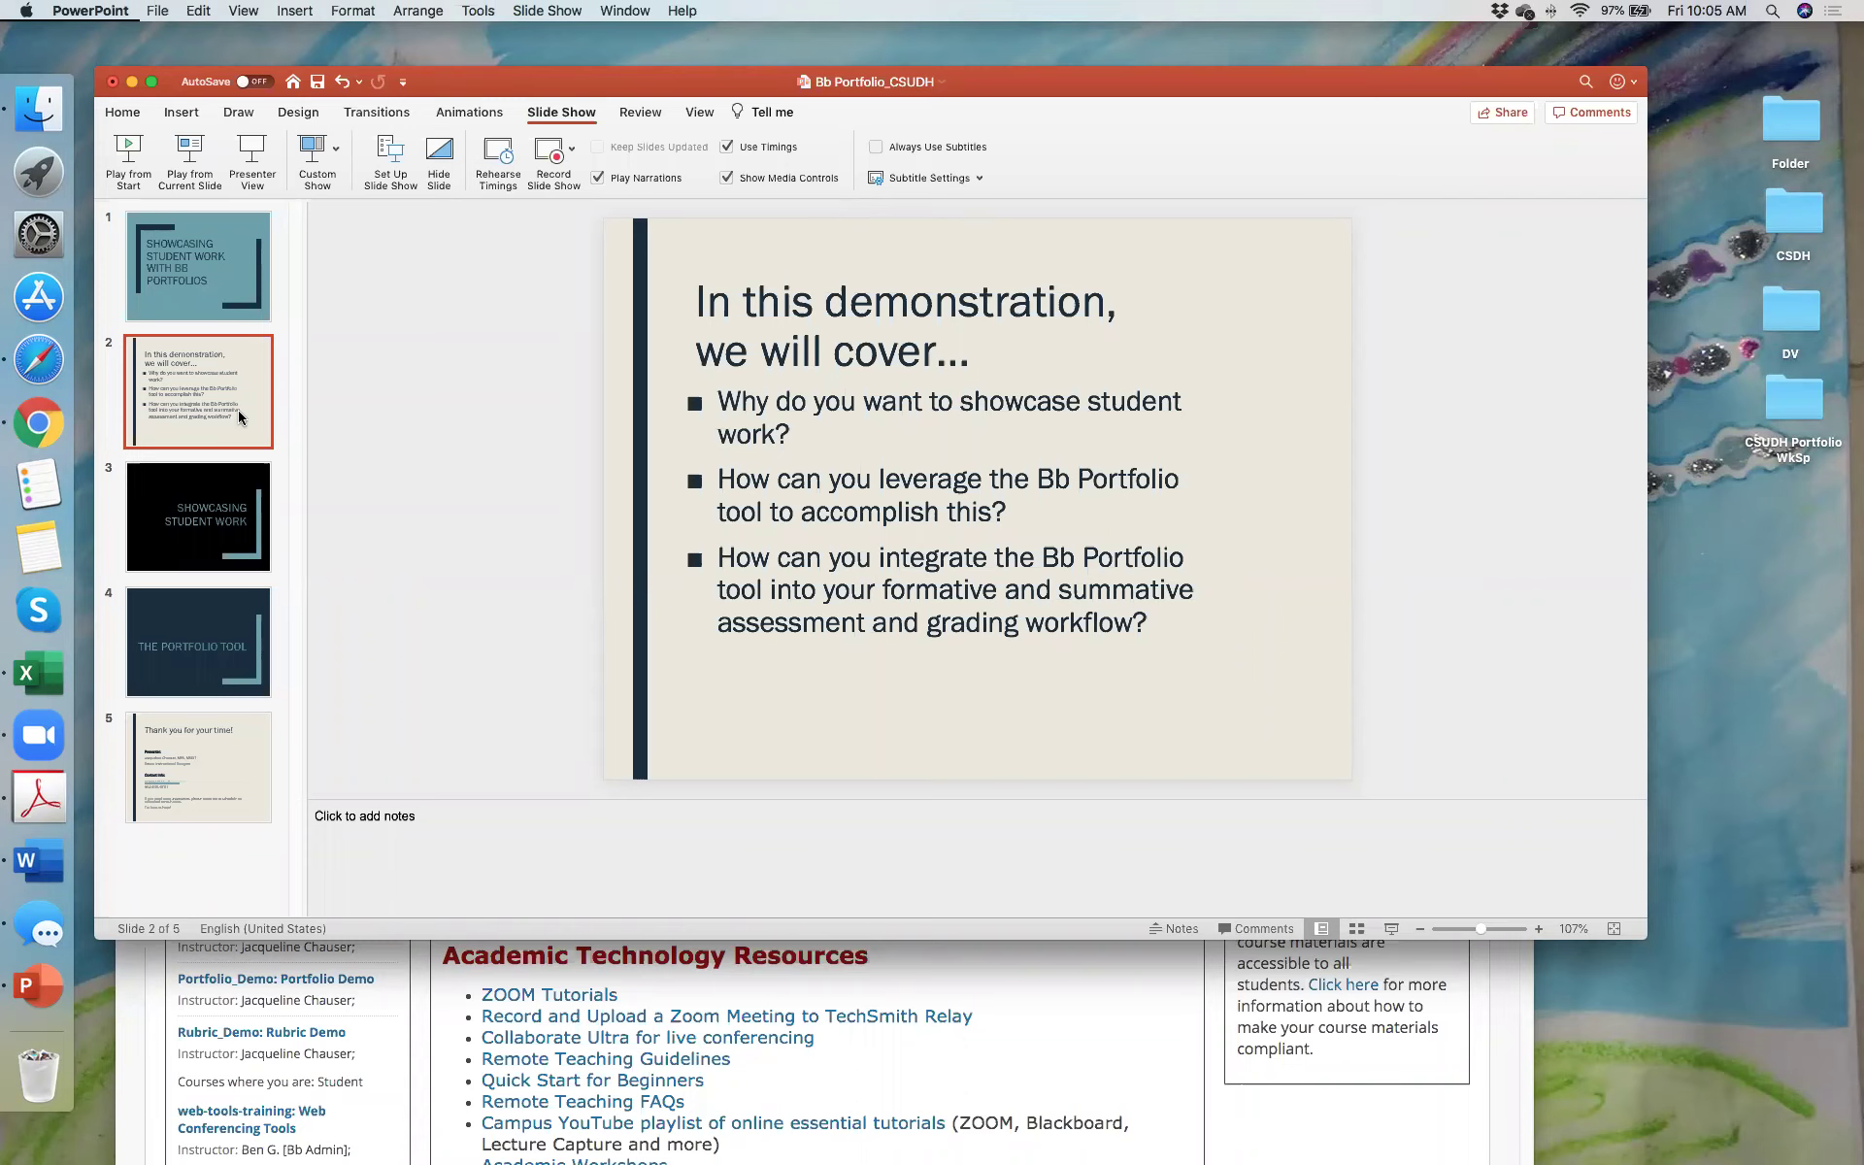
key(XF86AudioRaiseVolume)
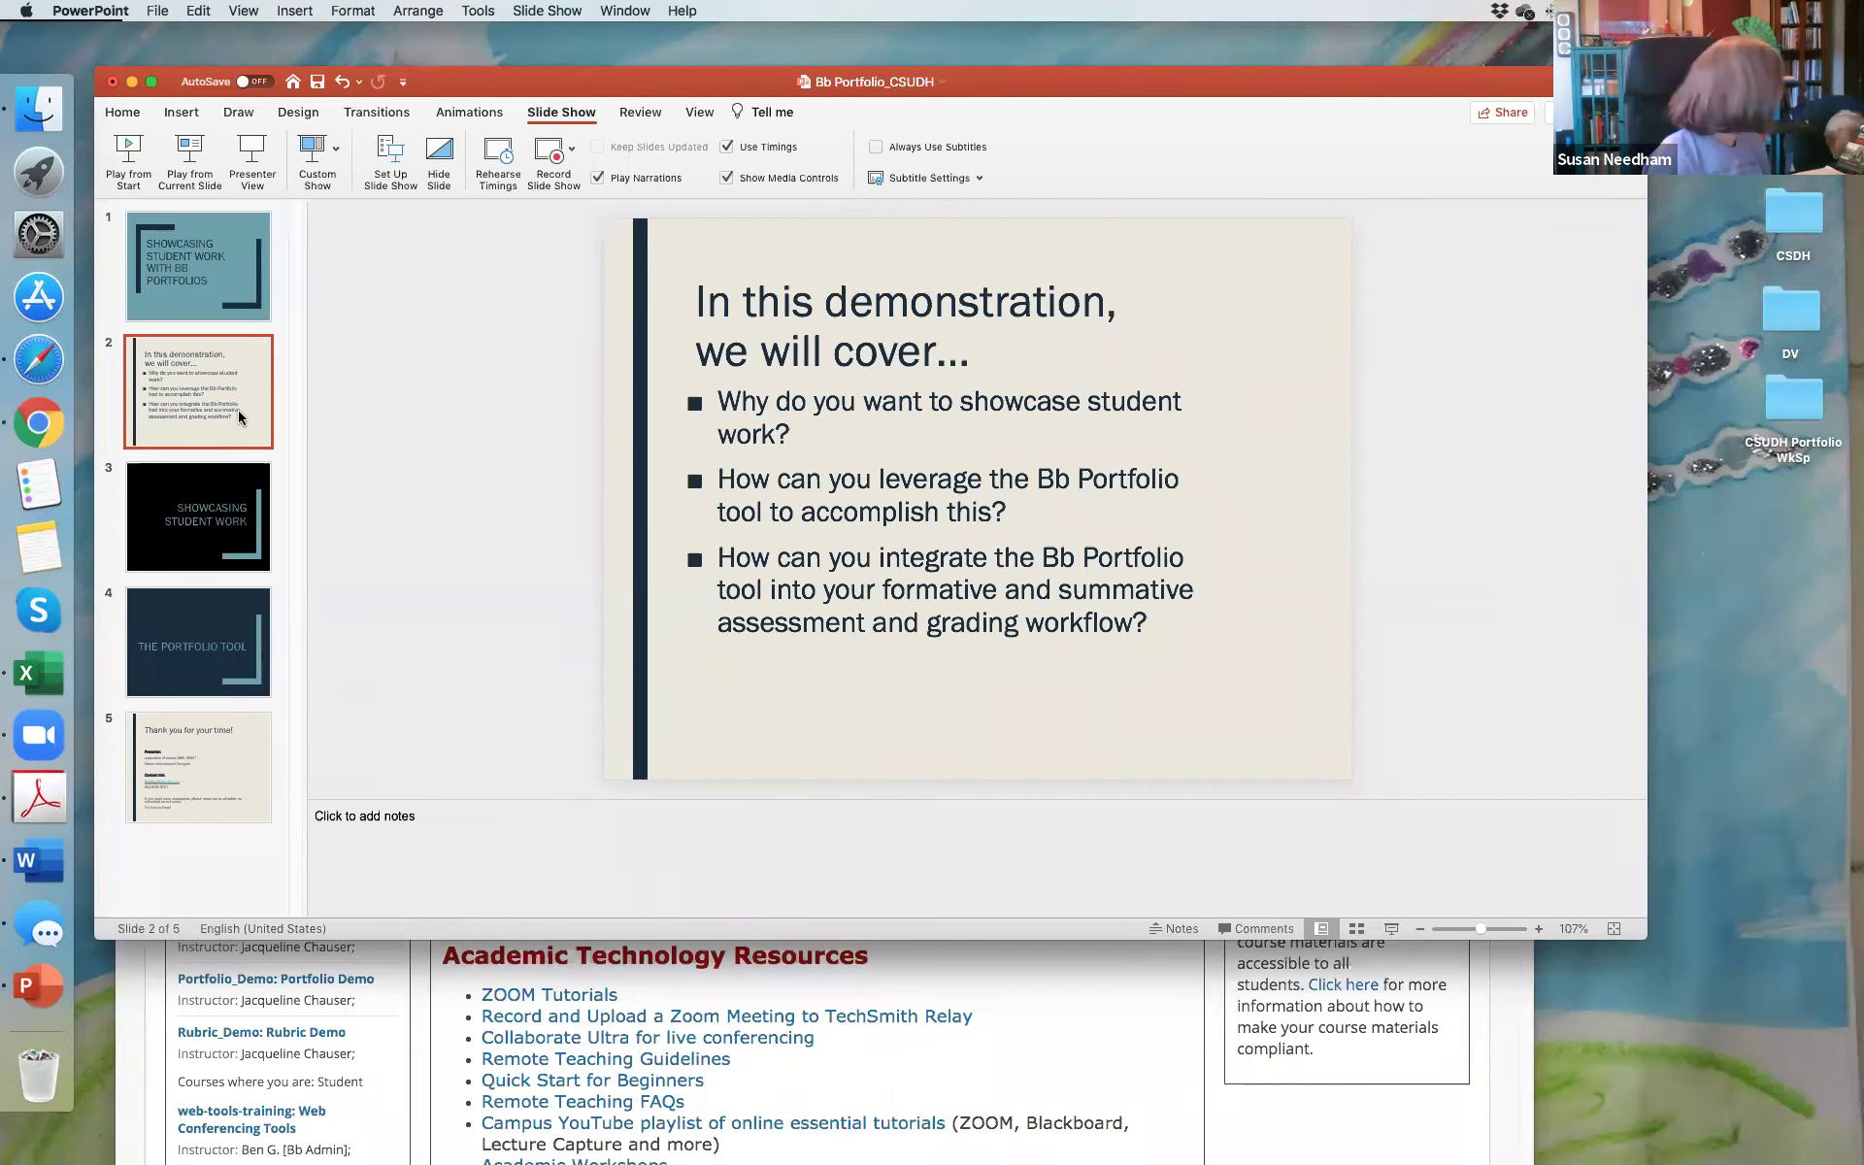
drag(802, 435, 693, 391)
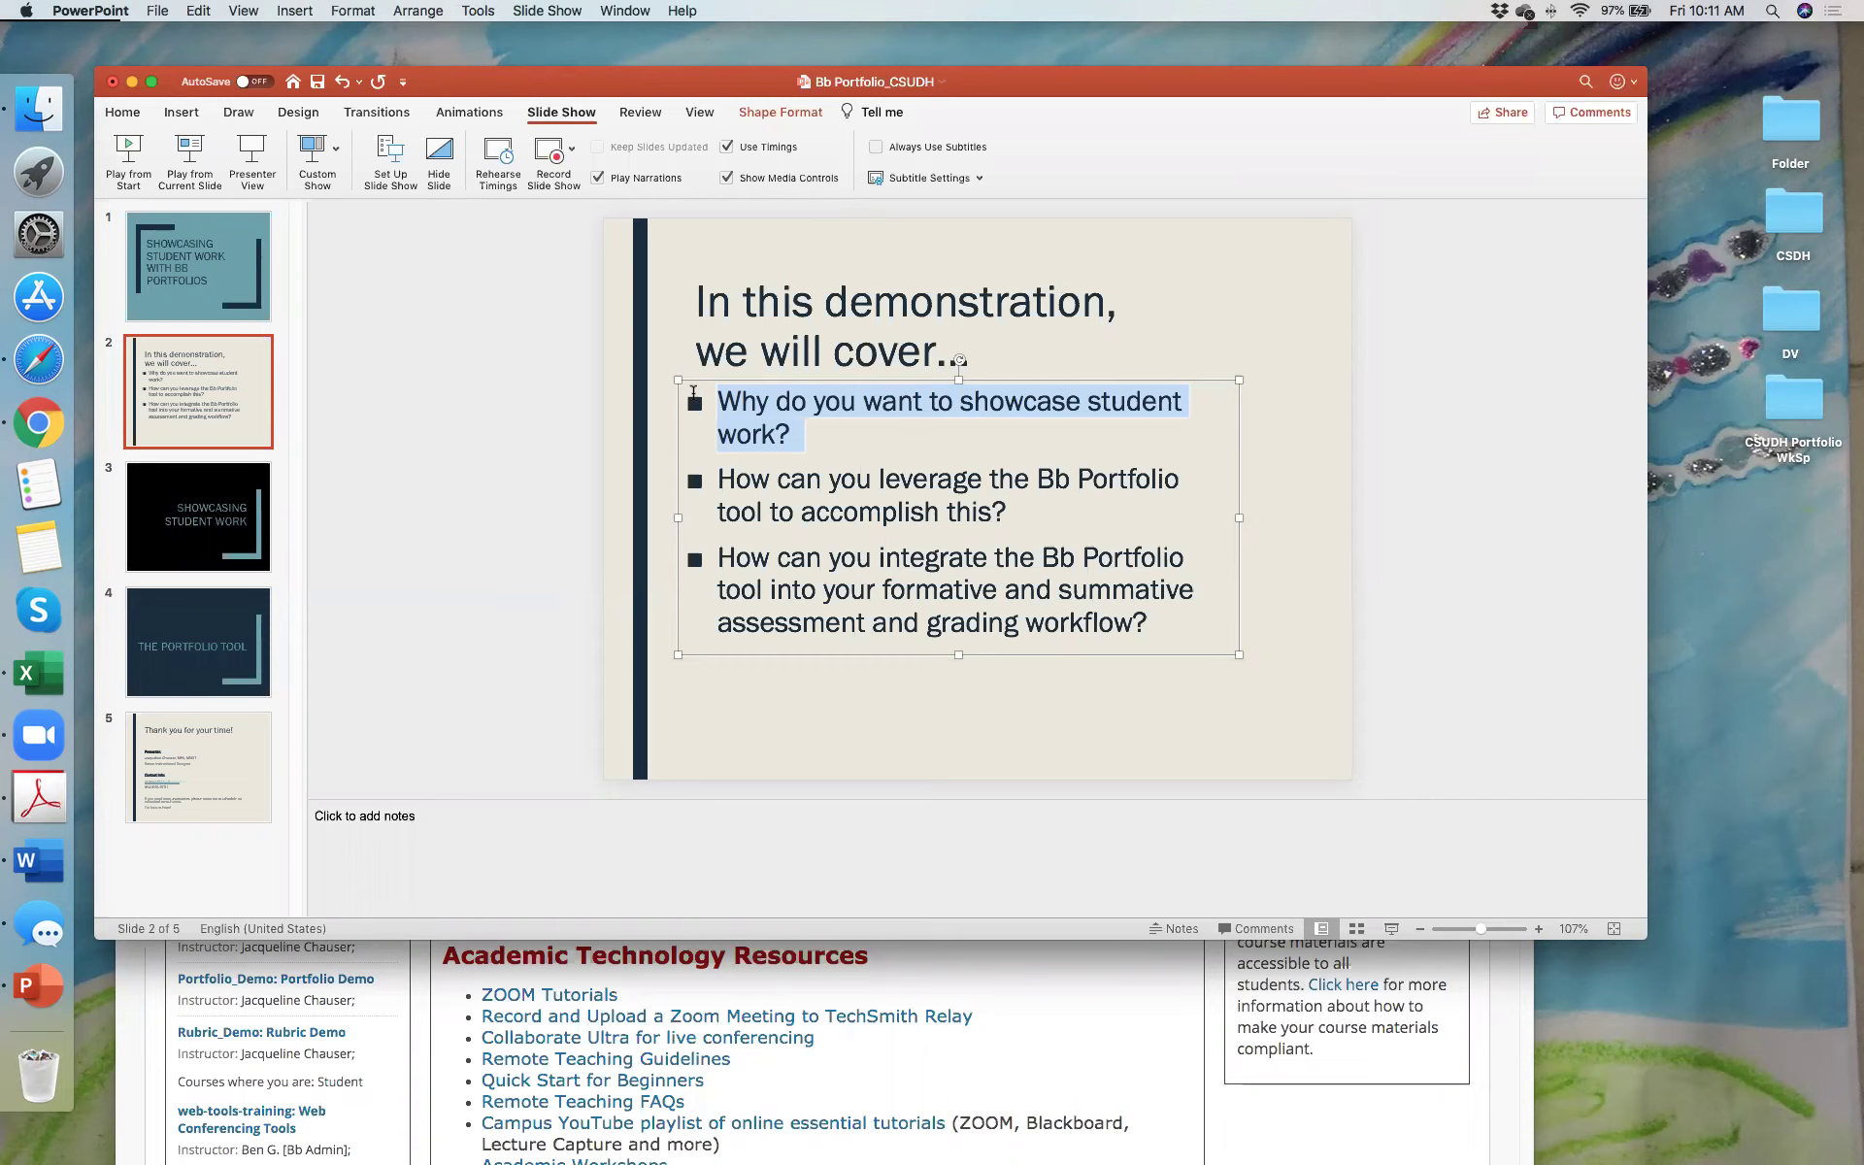
drag(1152, 81, 1208, 213)
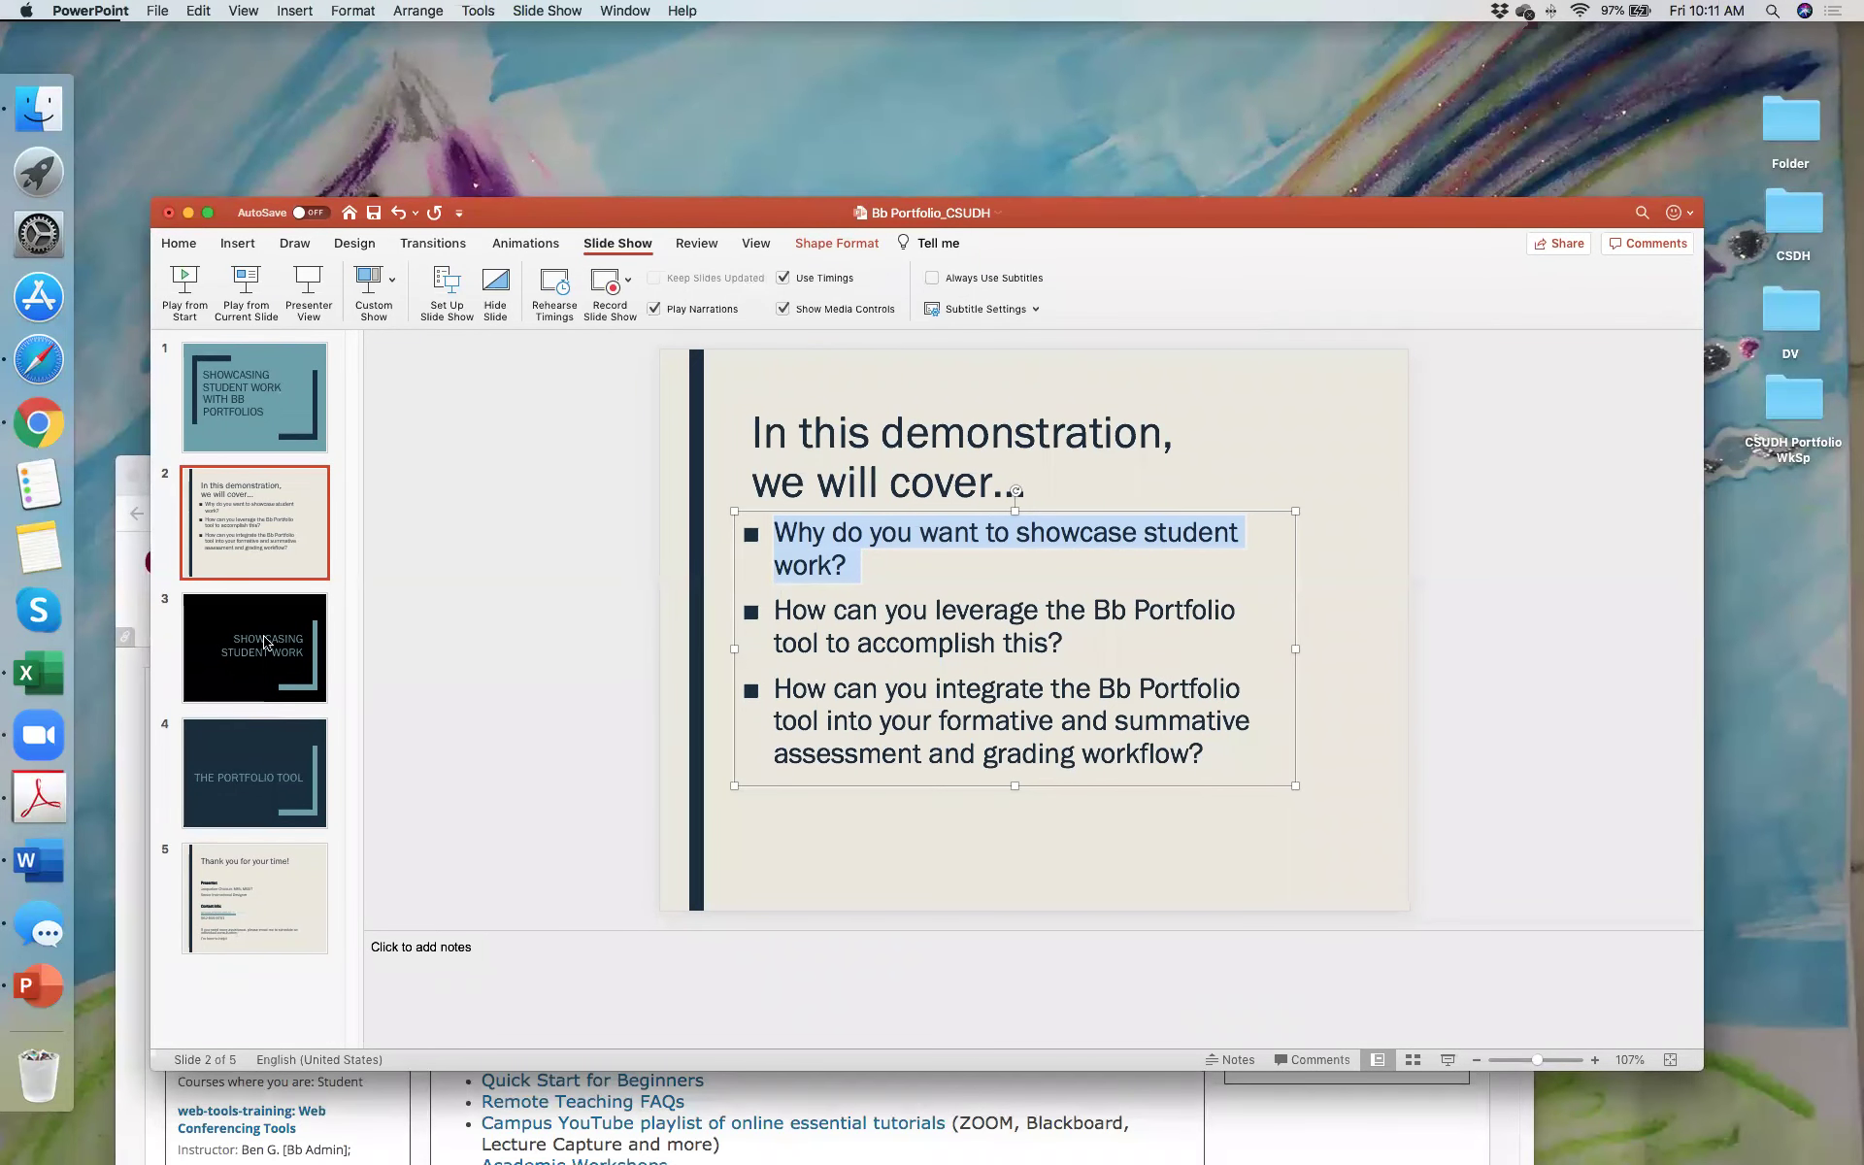
click(223, 629)
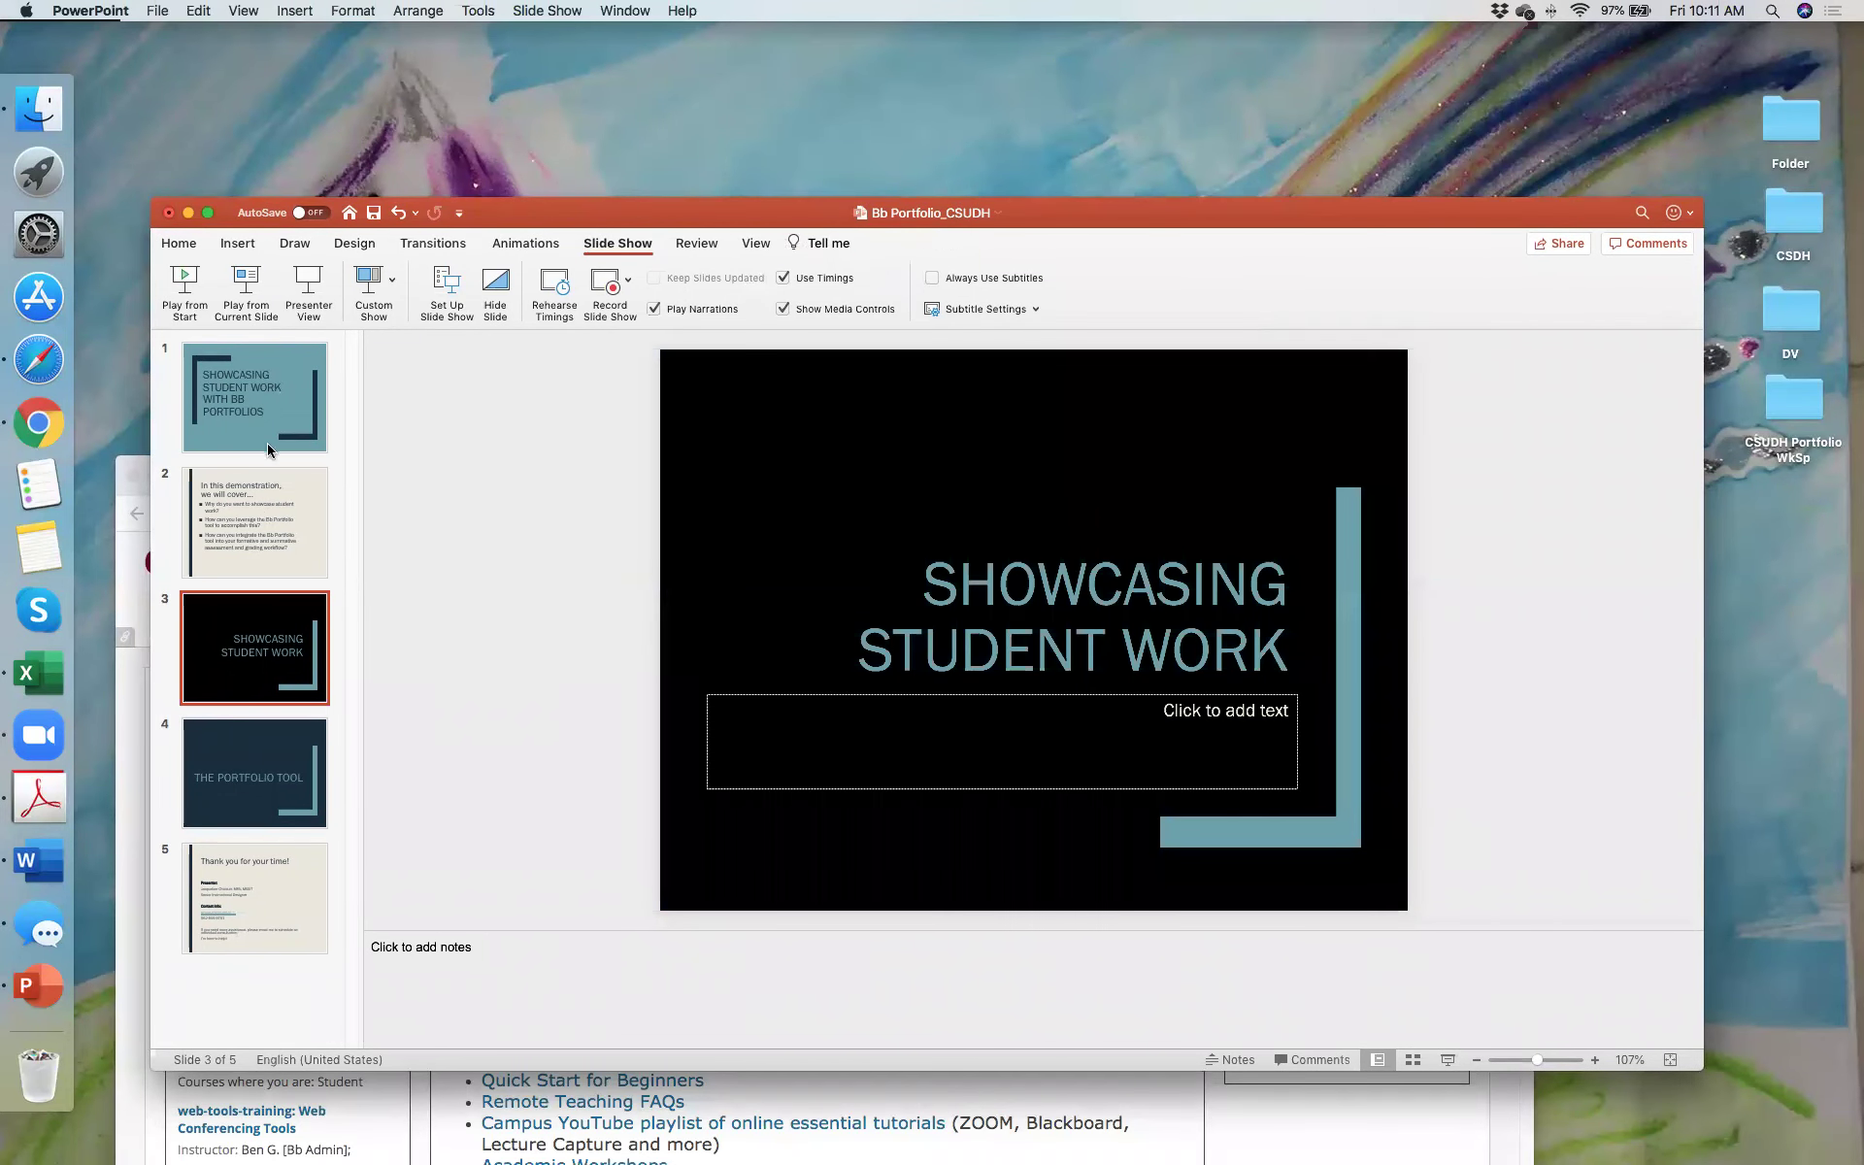
Step: Minimize the presentation, switch to Chrome to open the Portfolio Demo course, and enlarge the browser window
click(189, 215)
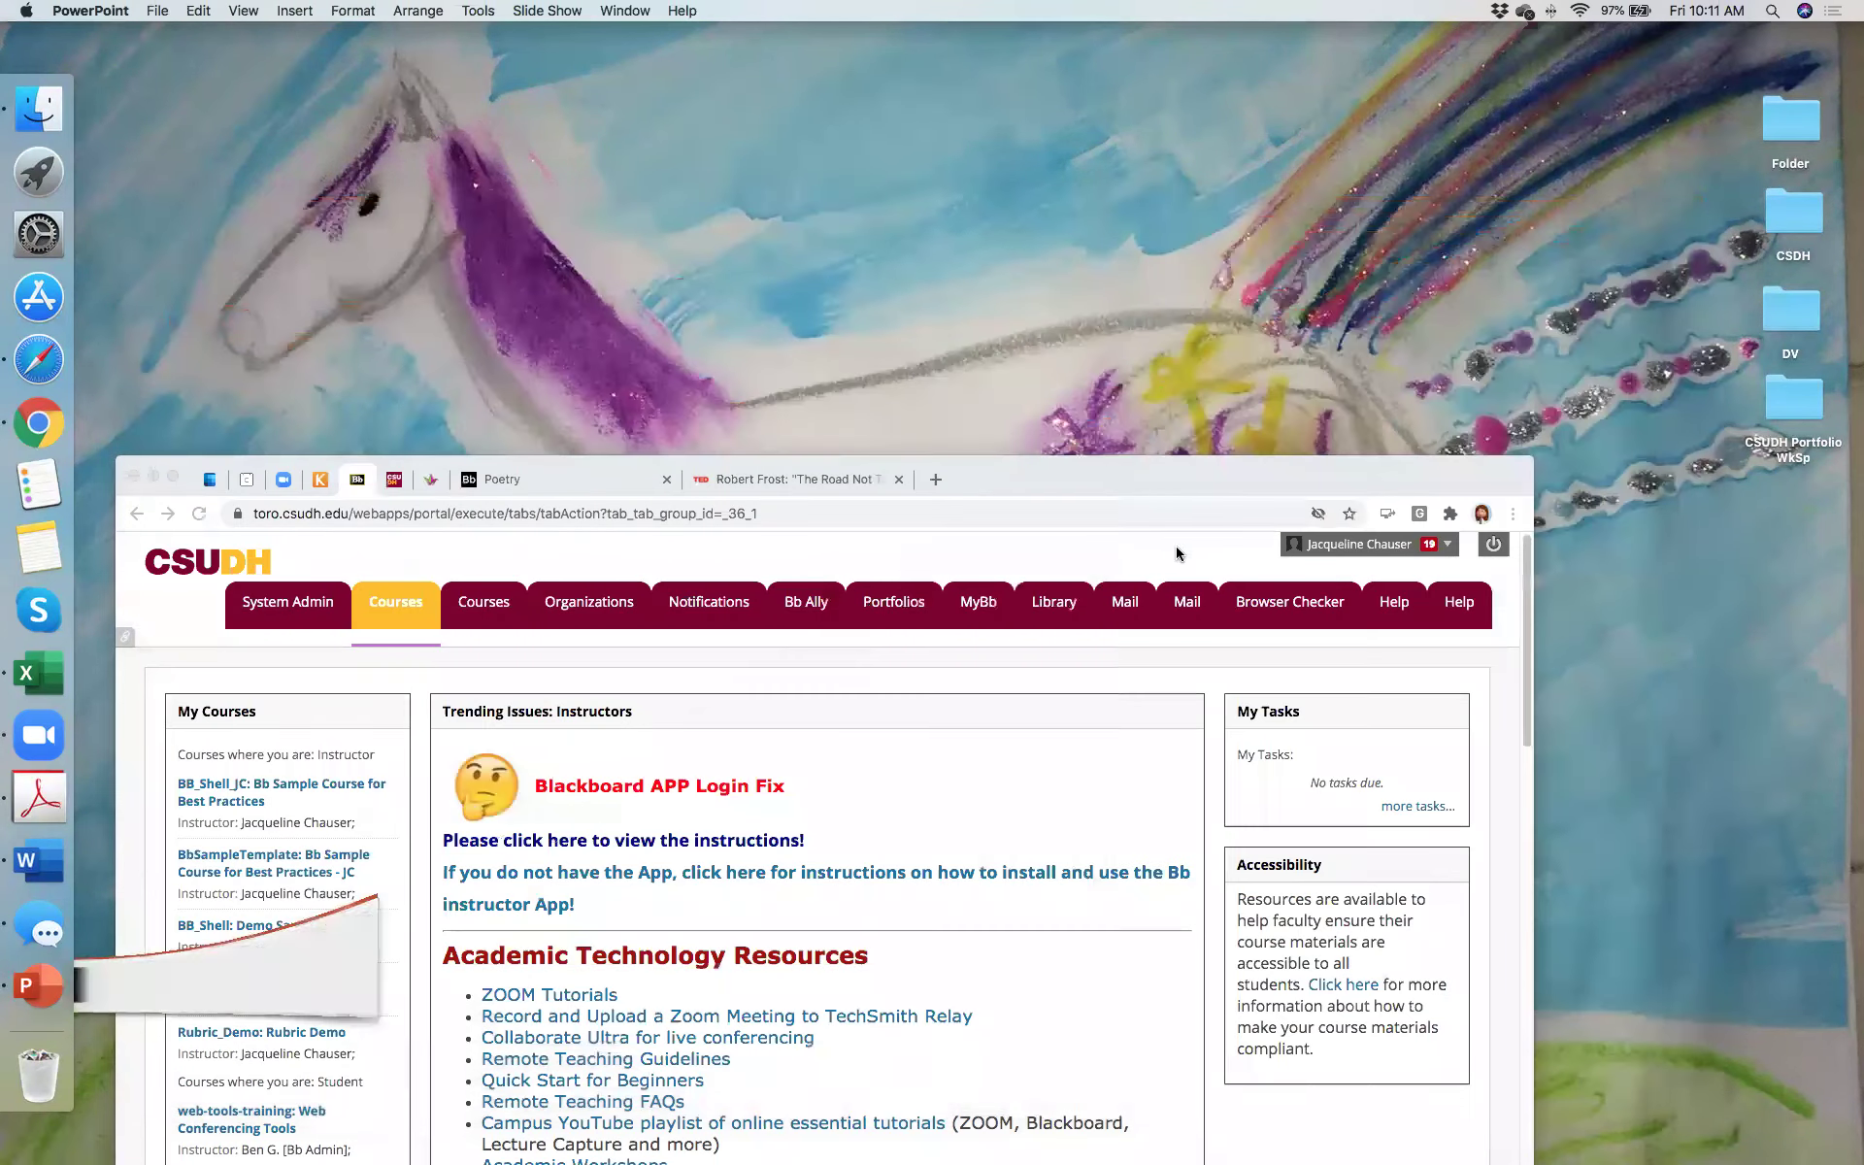
drag(1075, 476, 1121, 118)
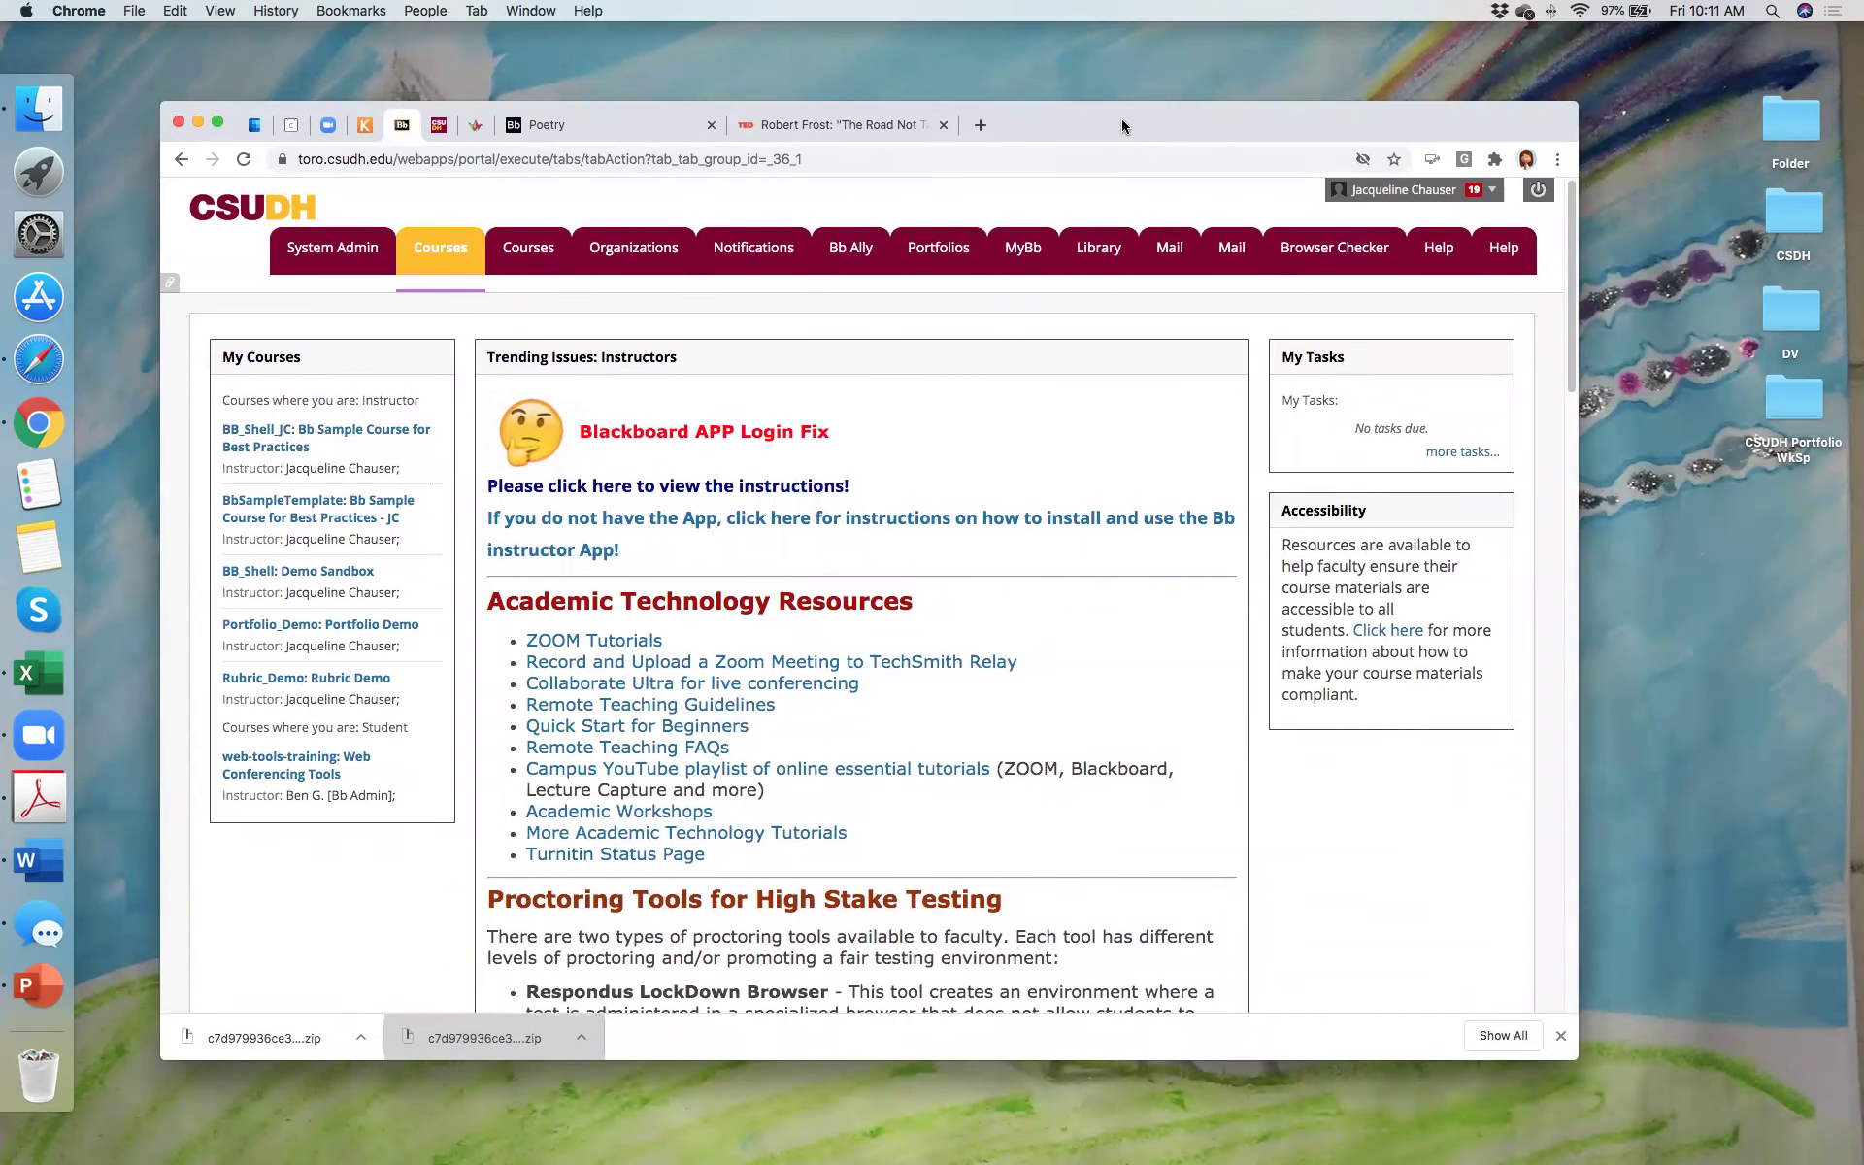
click(331, 632)
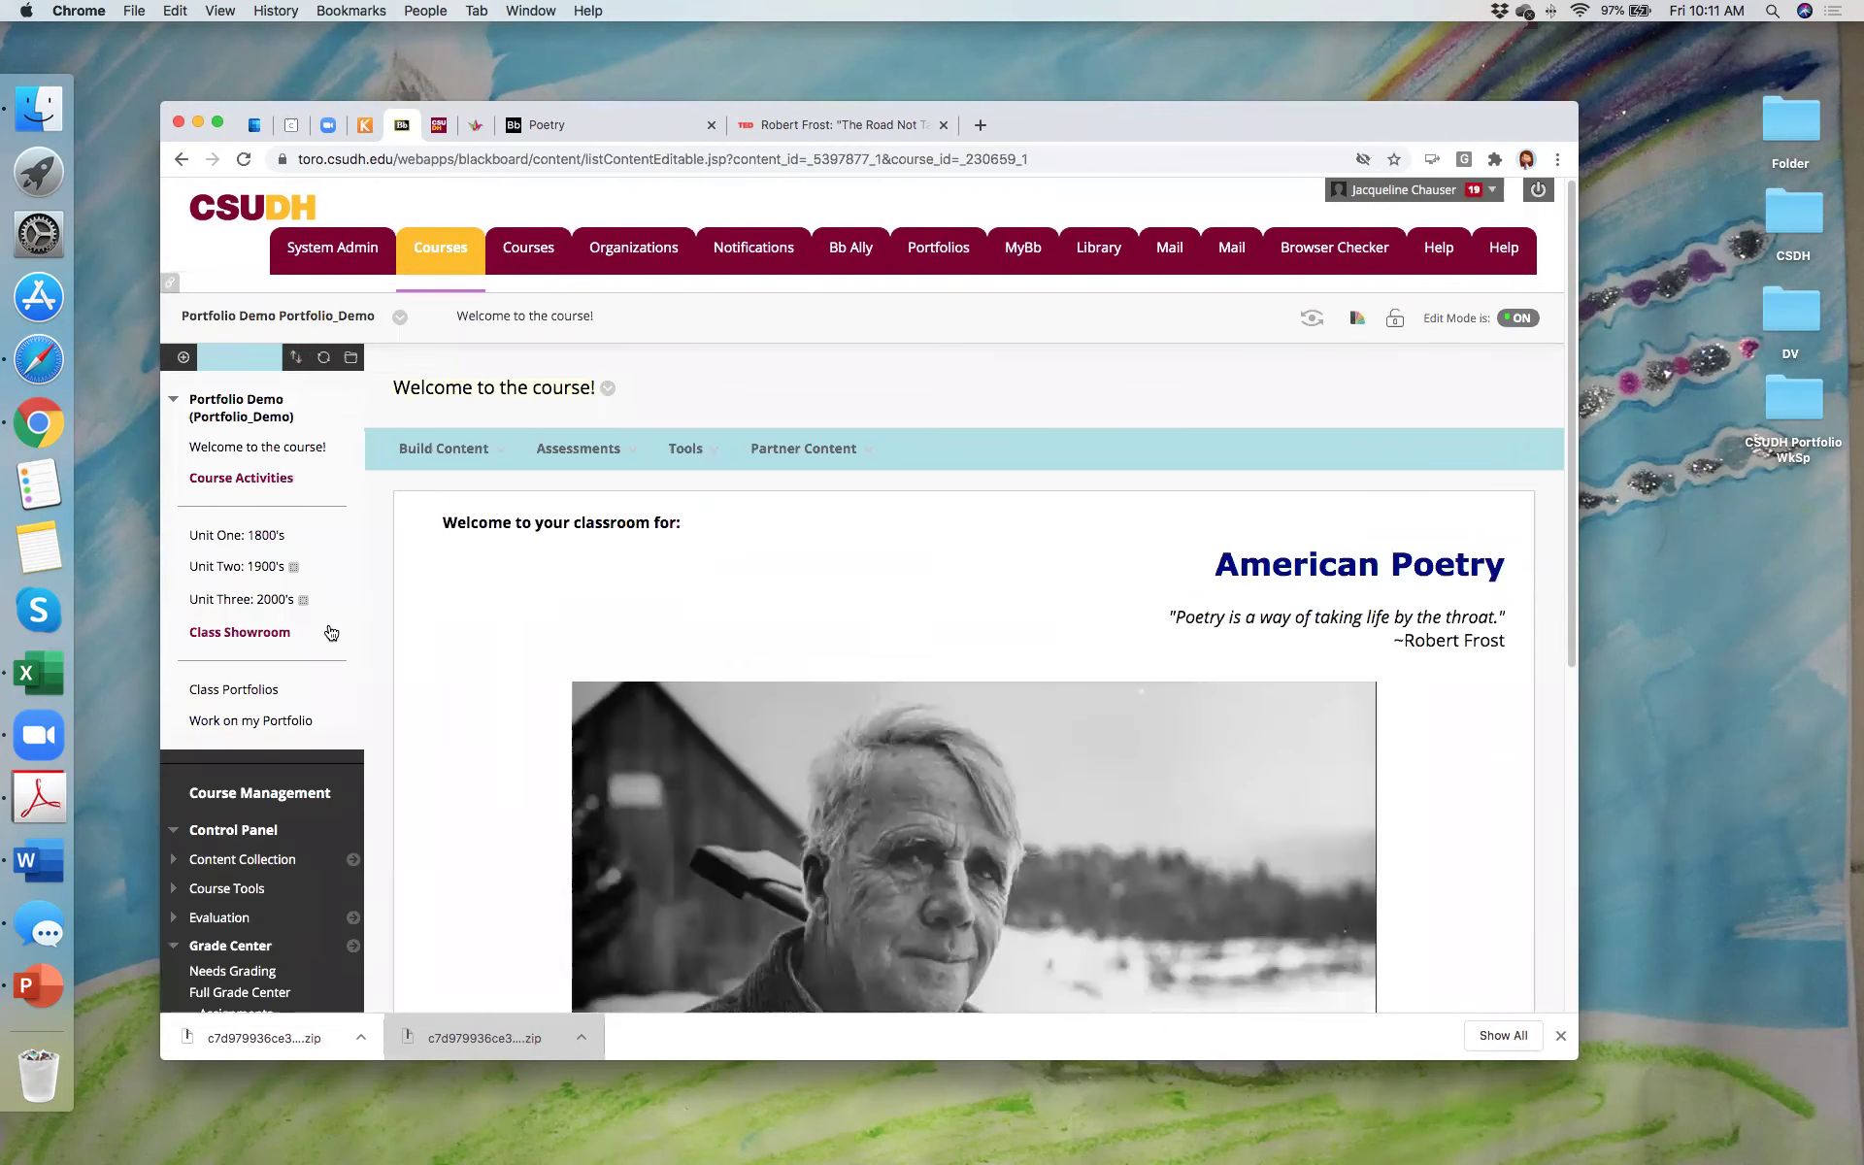
drag(1111, 122, 1123, 51)
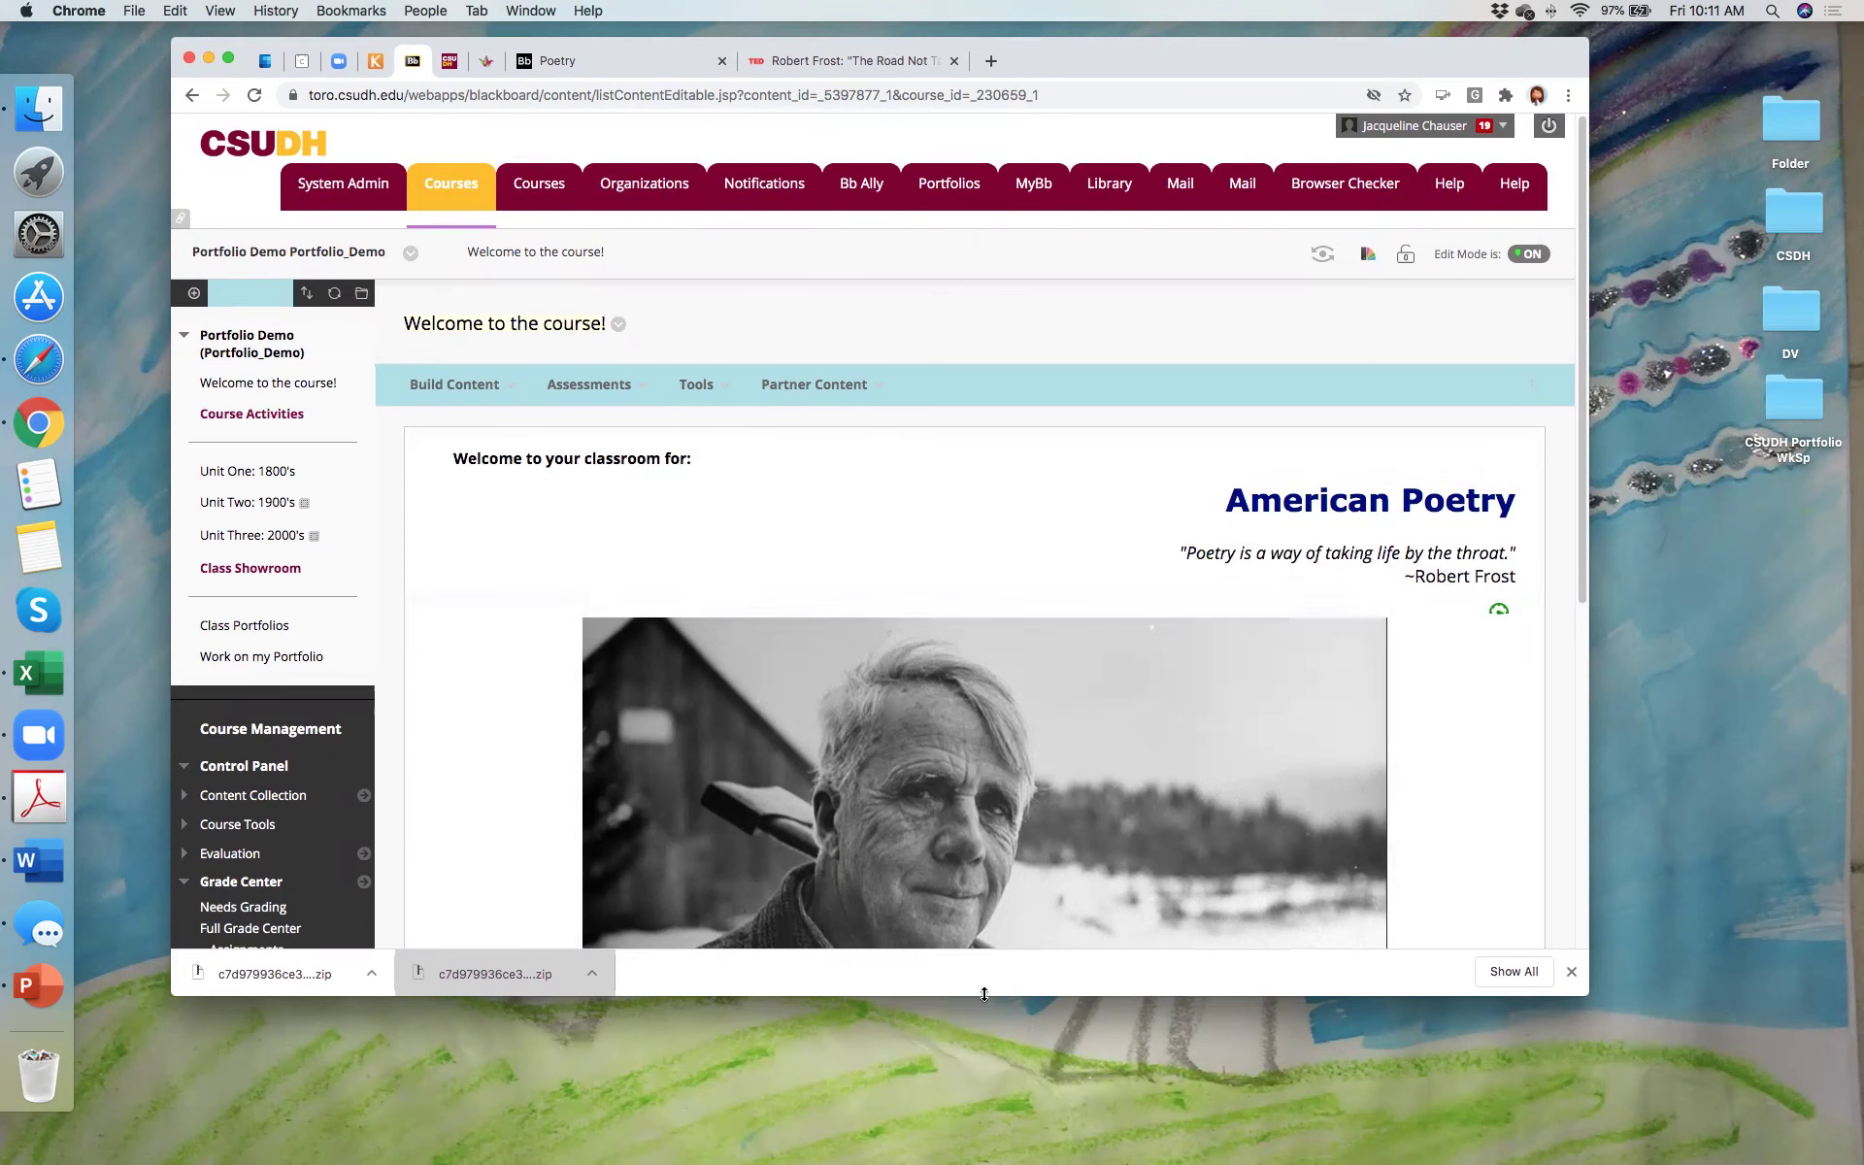
drag(1588, 997, 1773, 1121)
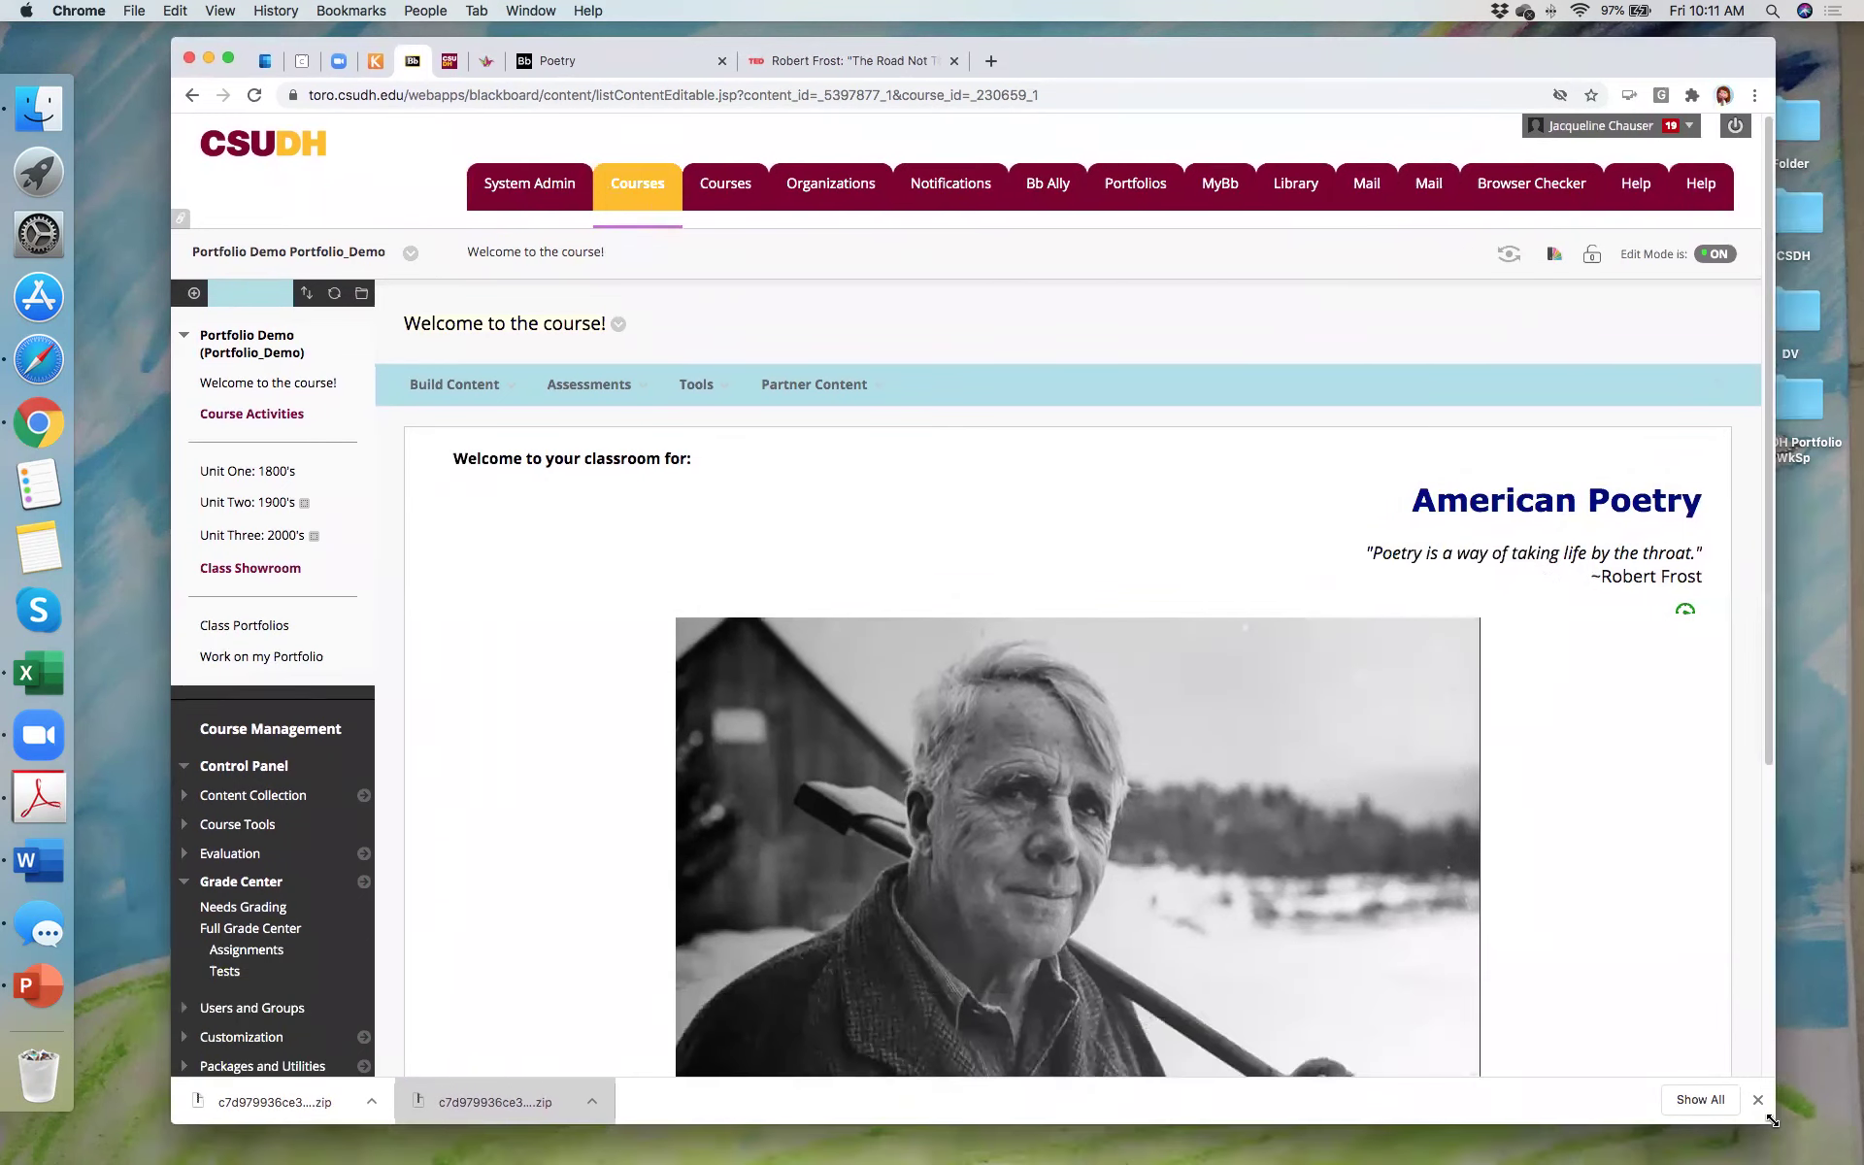
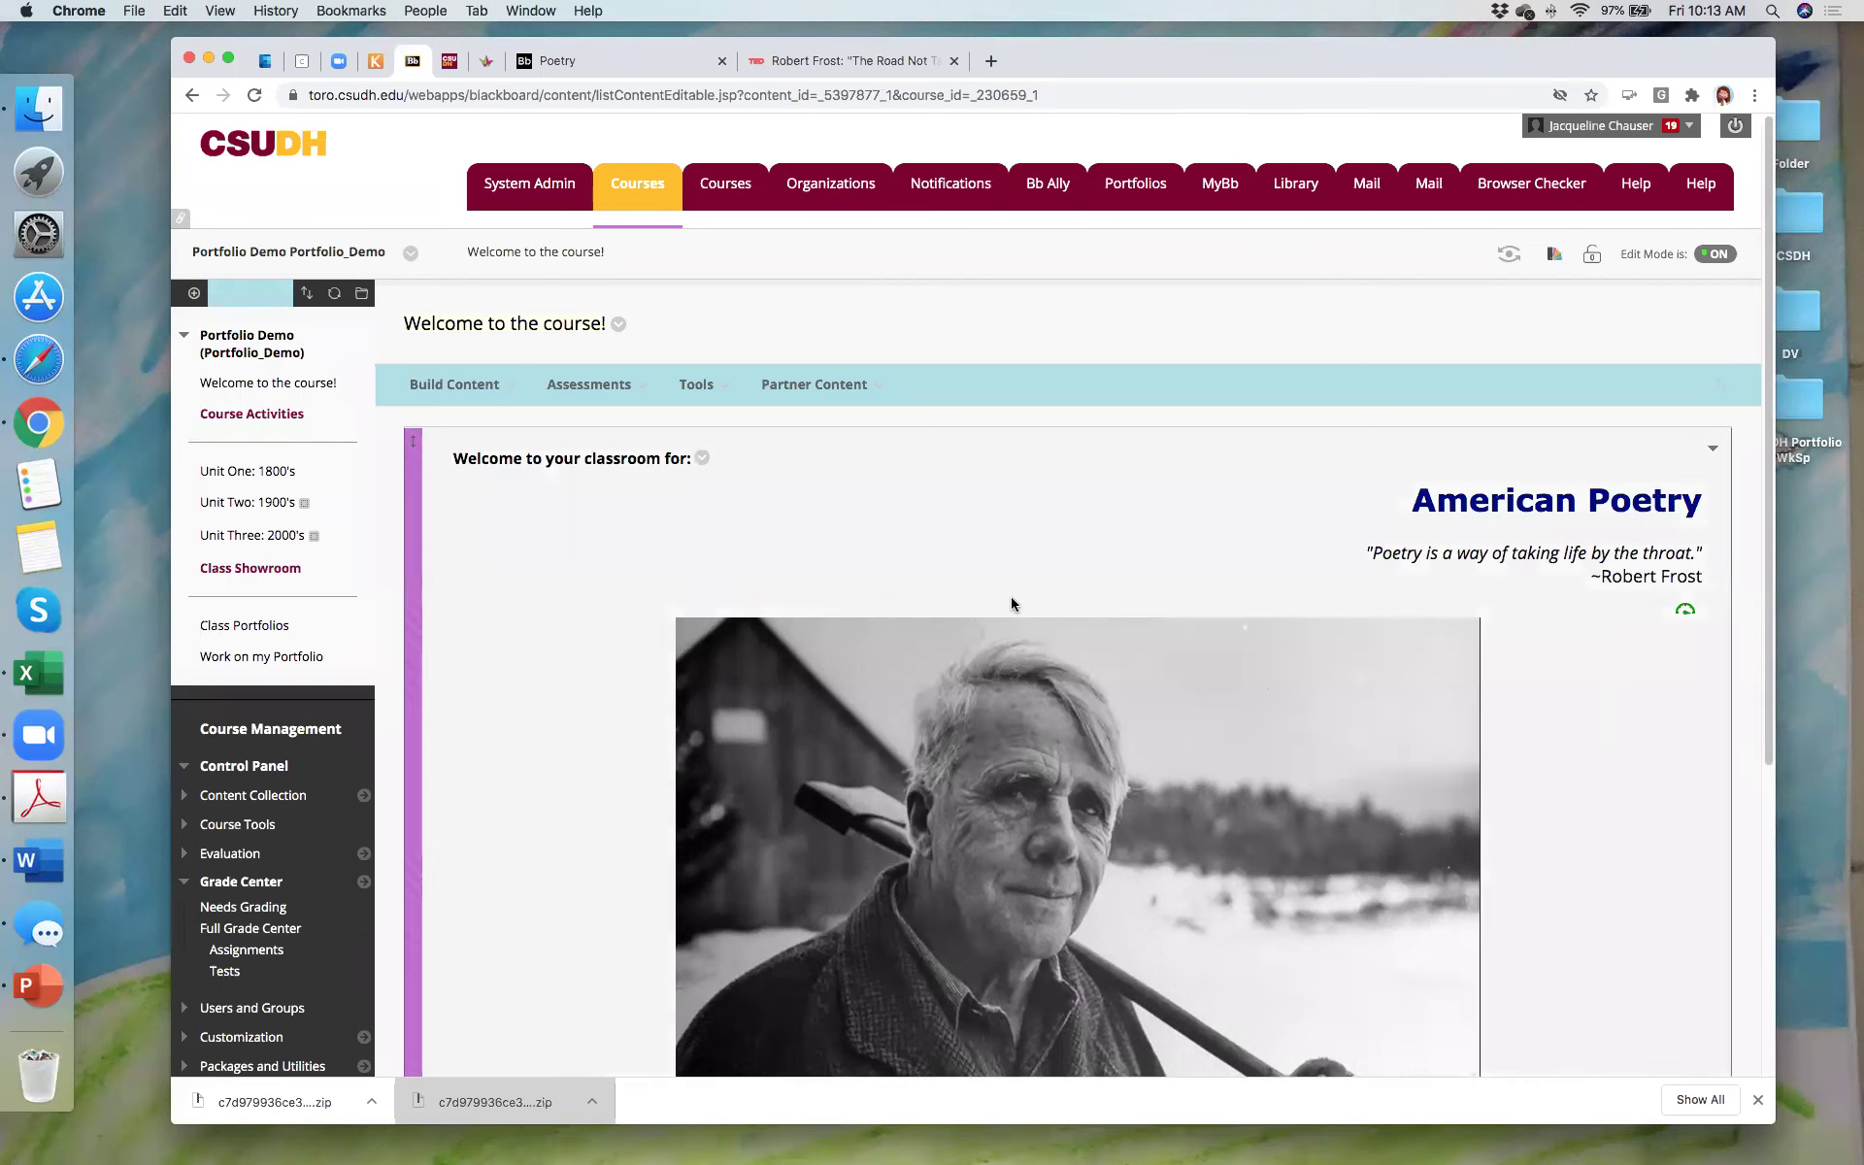
Step: Review the 1800's Check In assignment in Unit One, highlighting the list of required portfolio contents and reading on to the submission section
scroll(693, 618, down, 3)
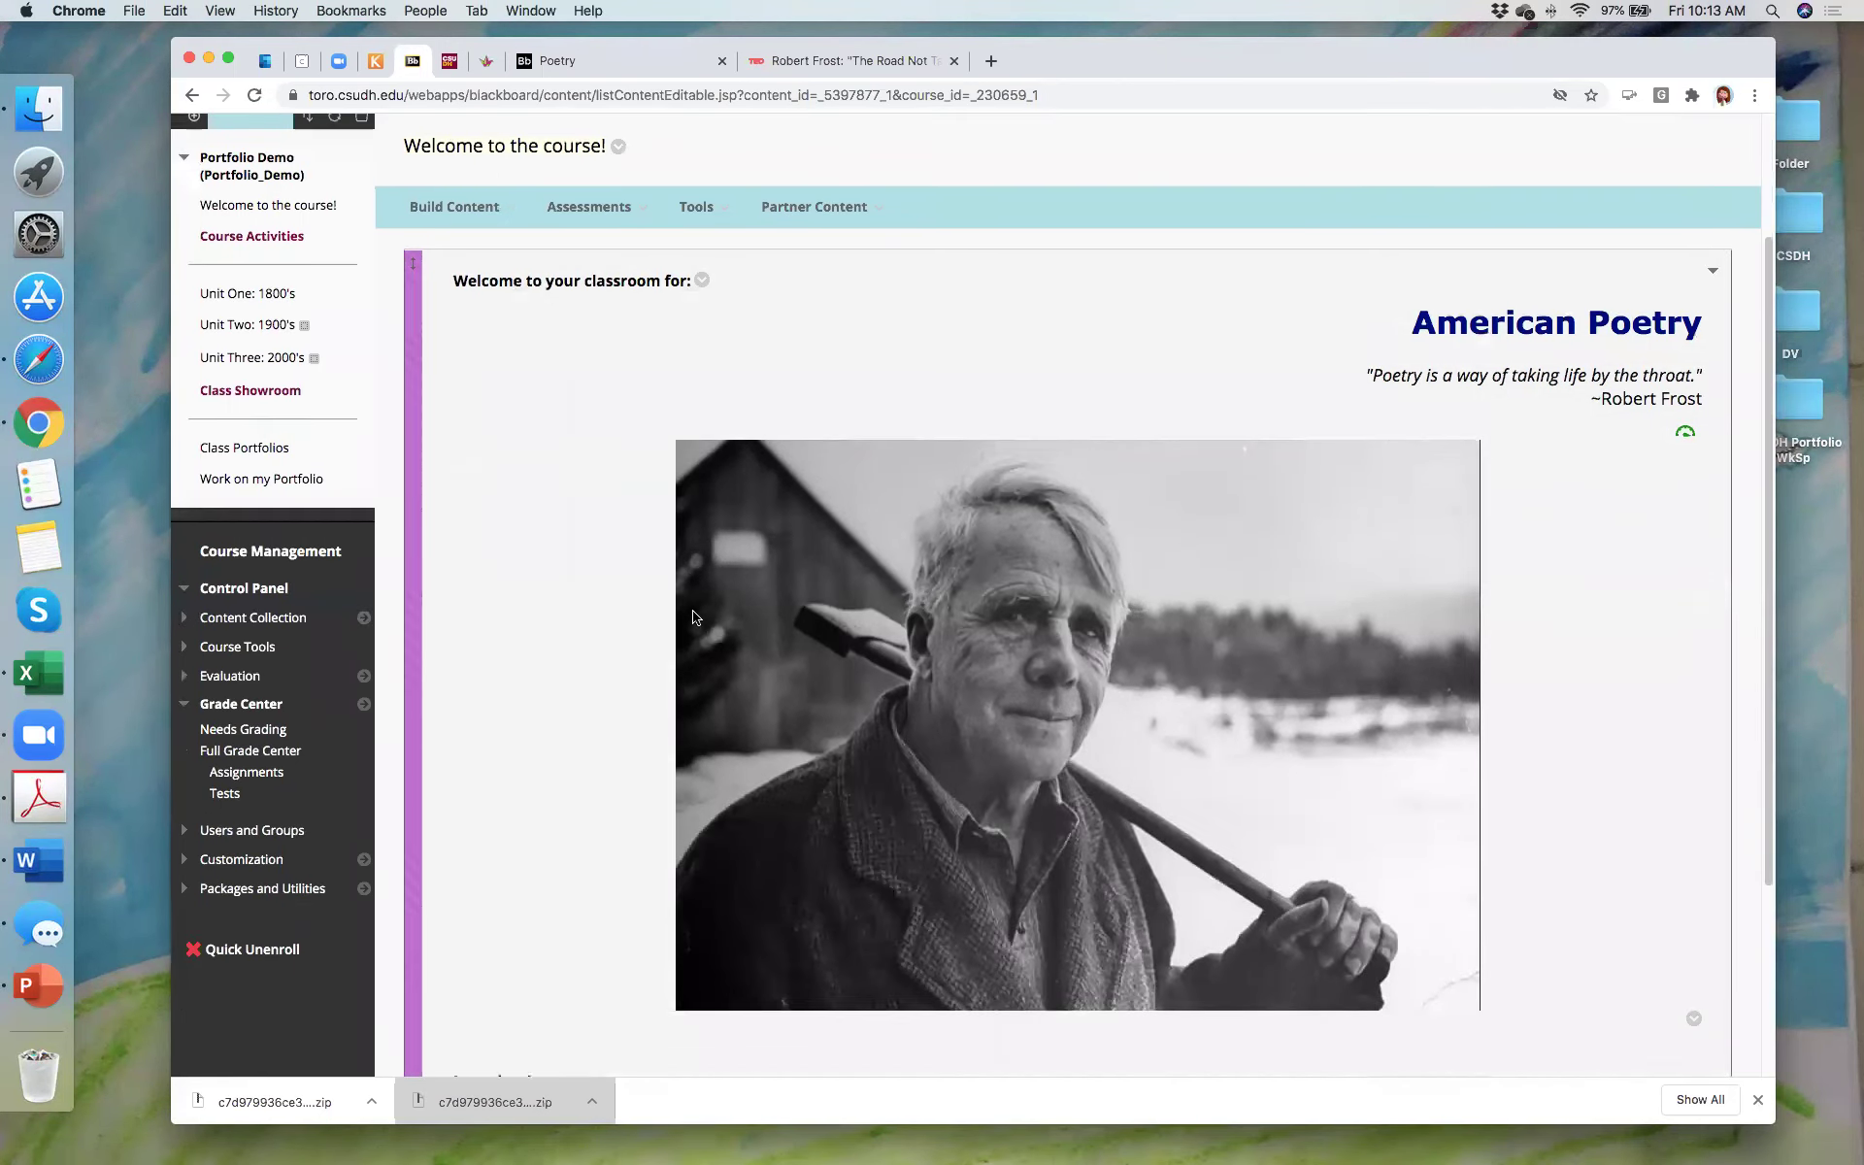
scroll(693, 621, up, 1)
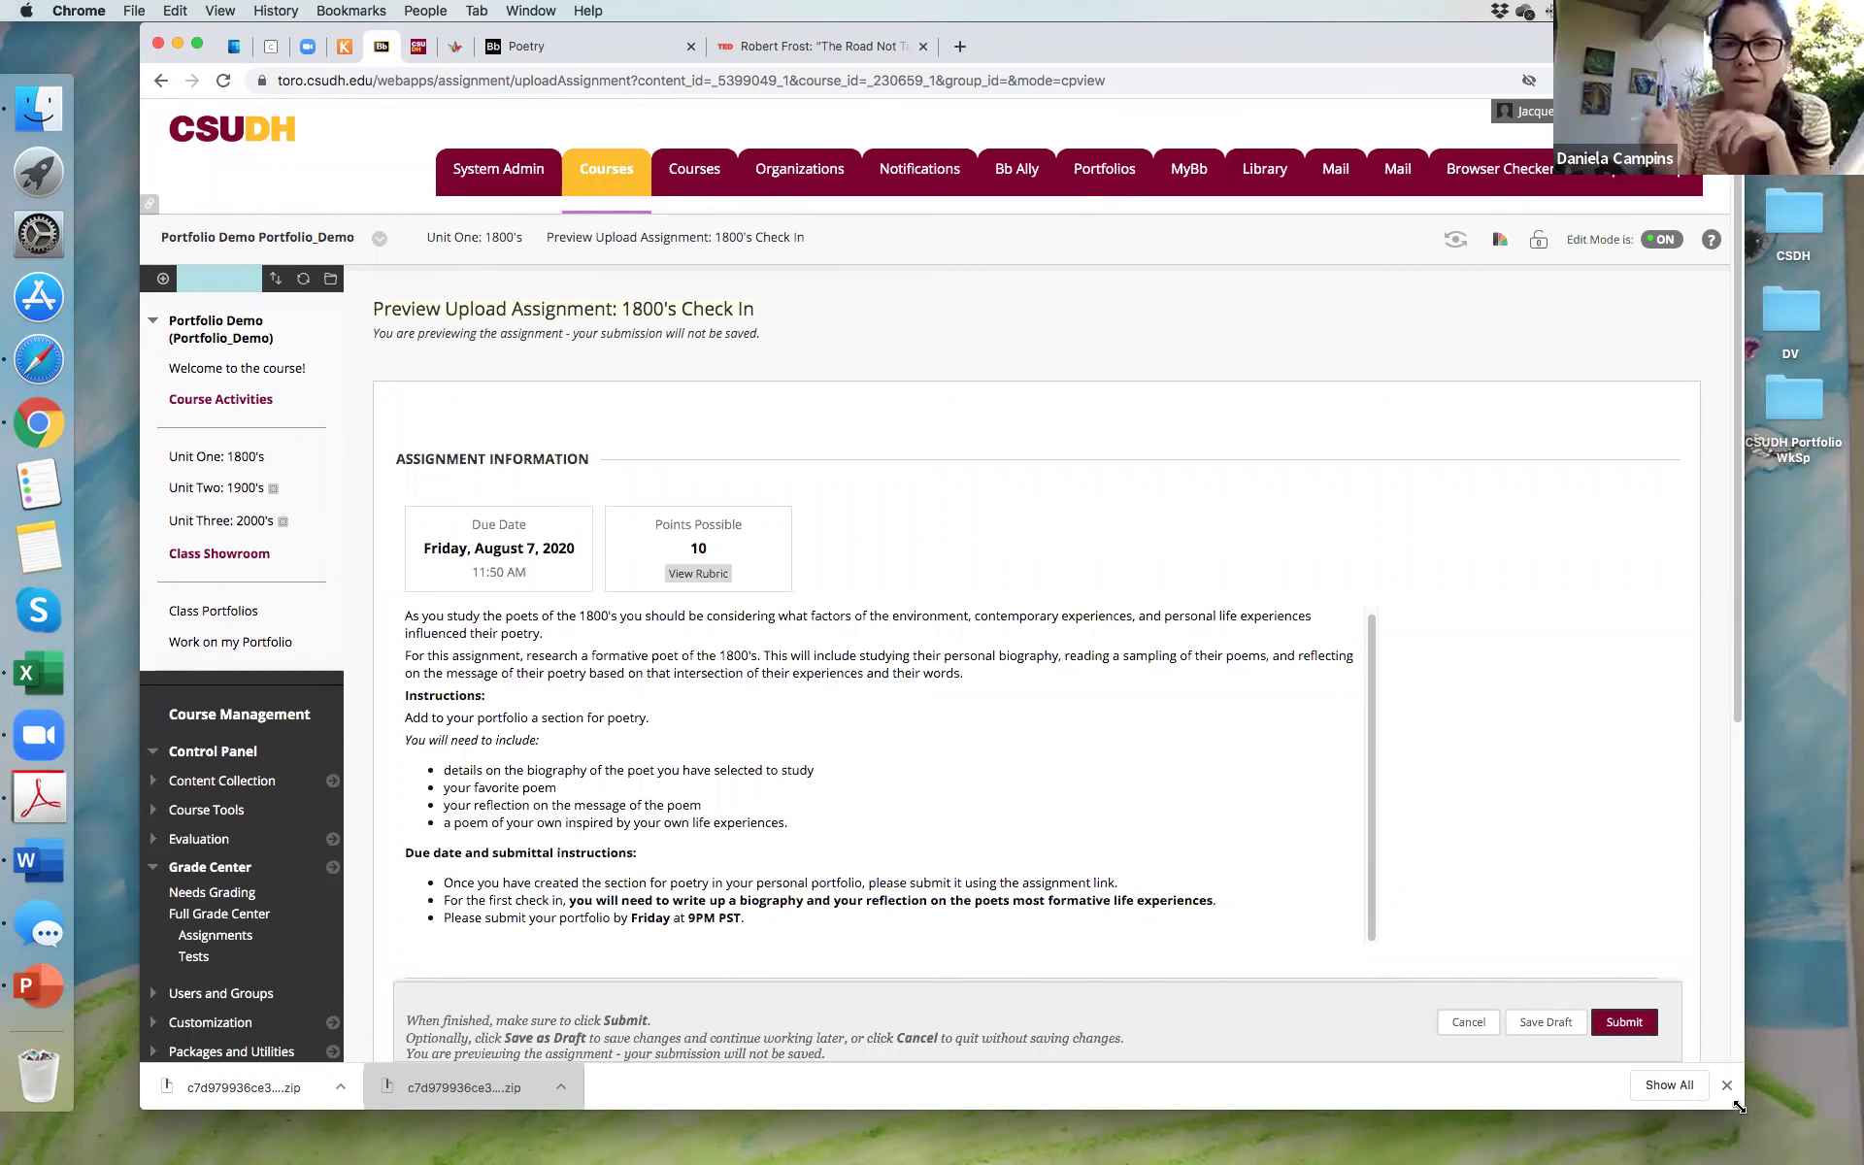
drag(1831, 1116, 1851, 1149)
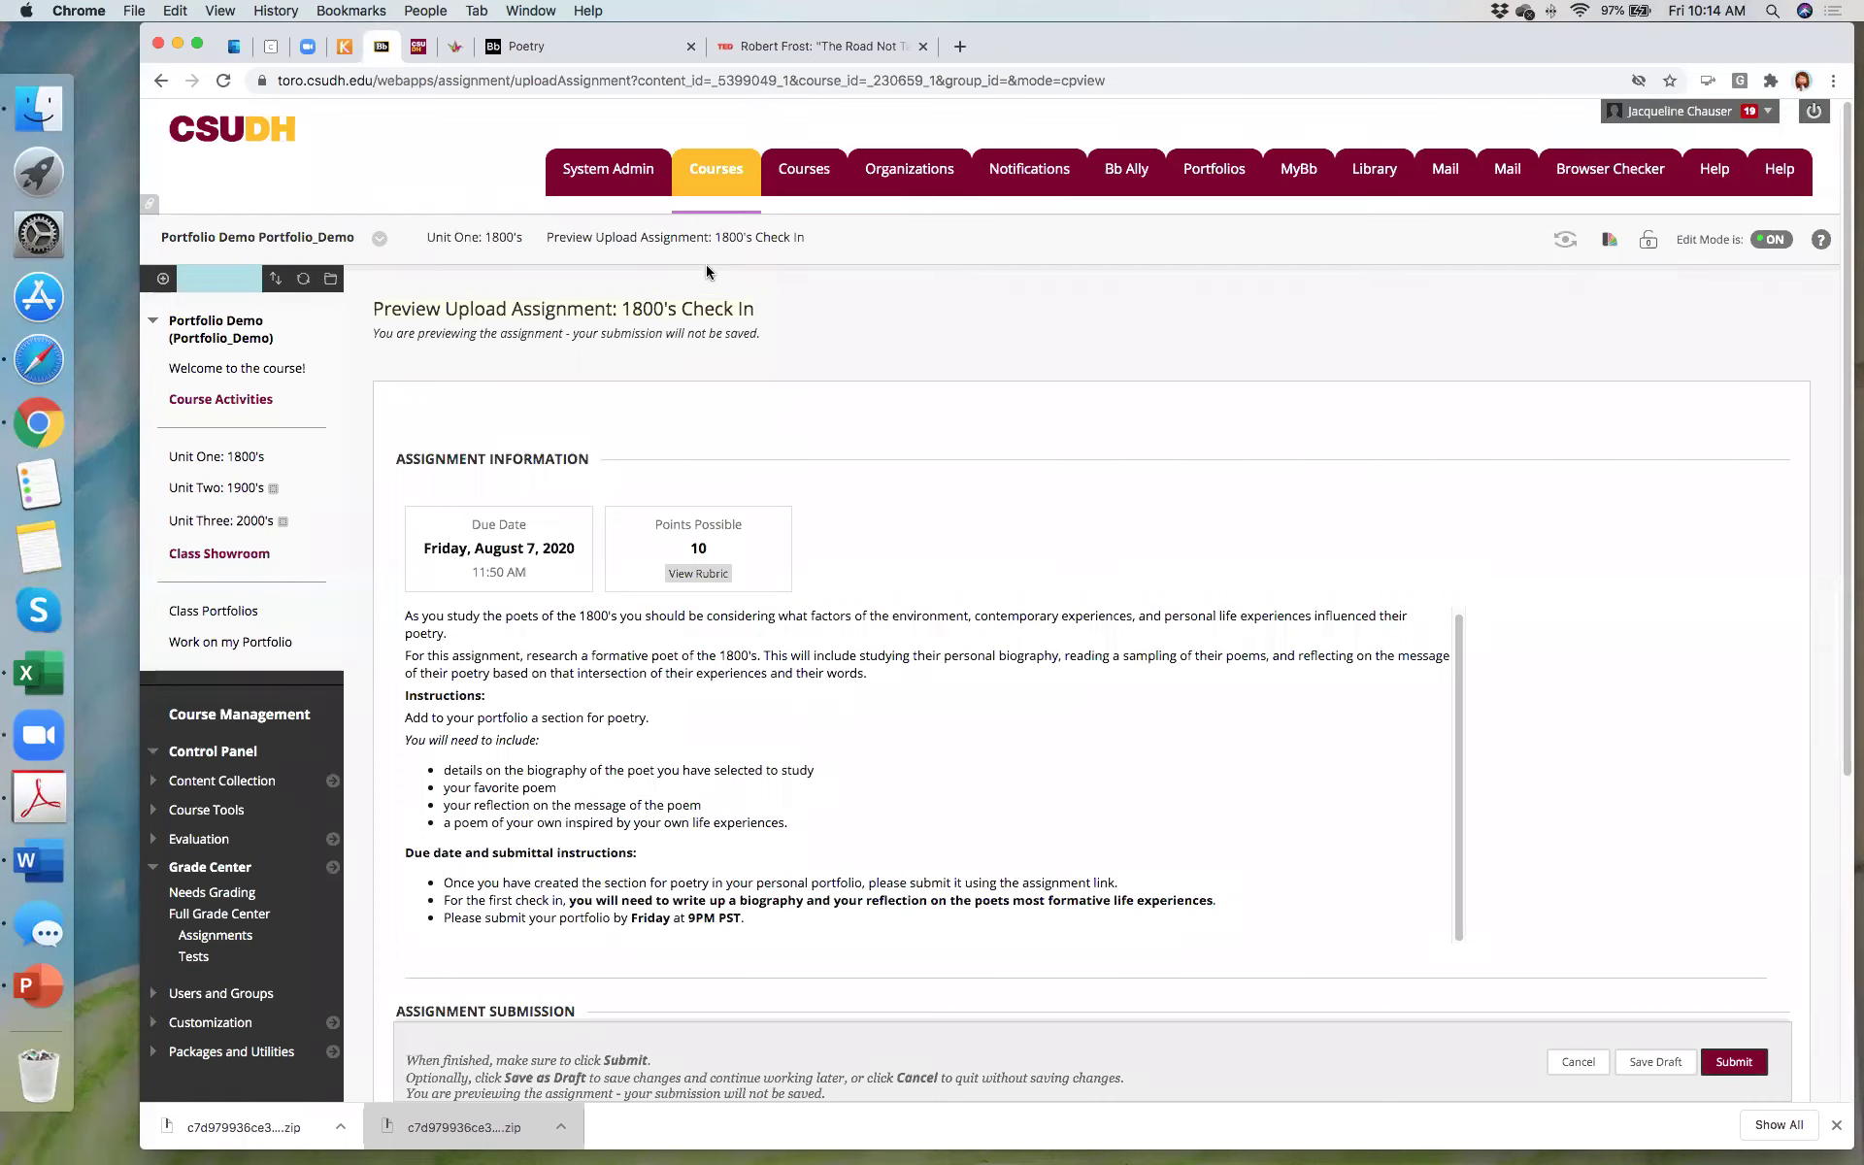
drag(444, 770, 789, 823)
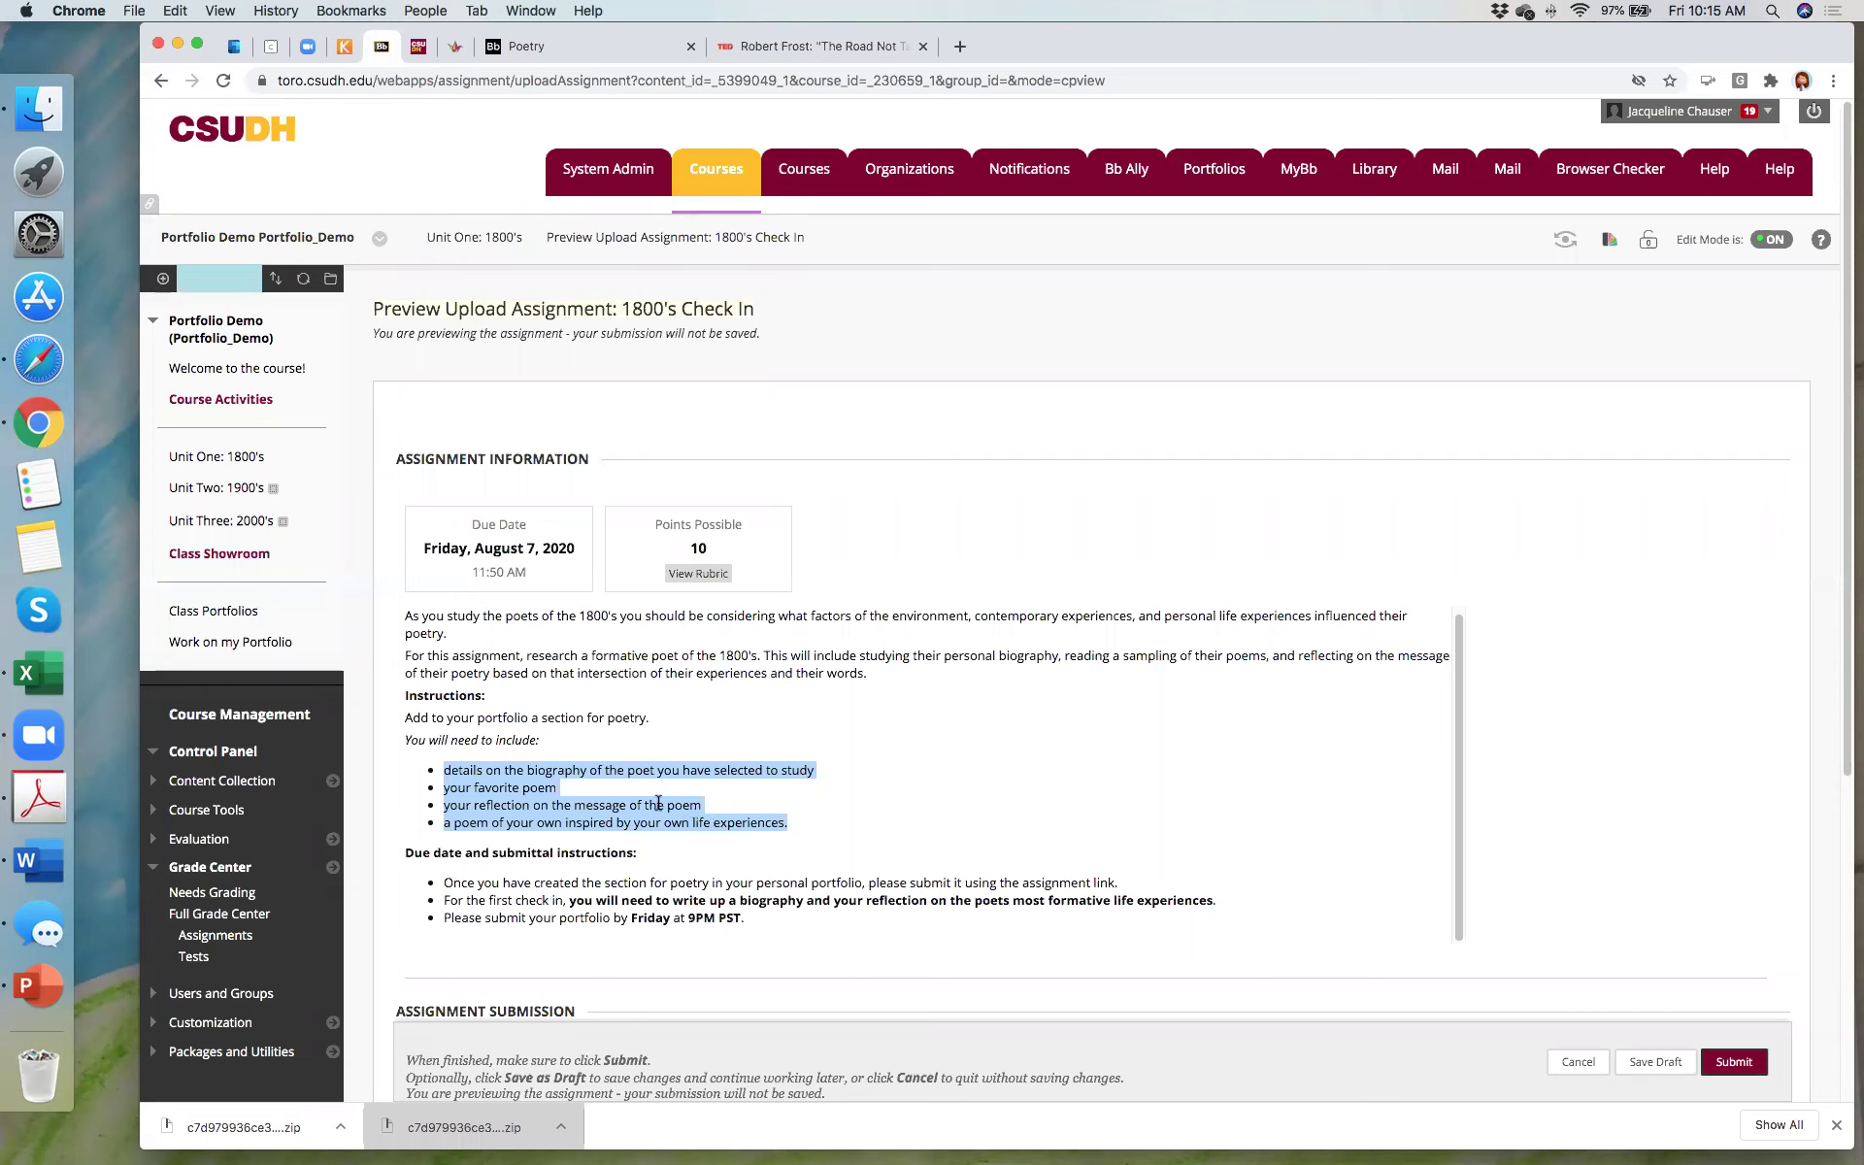
click(571, 792)
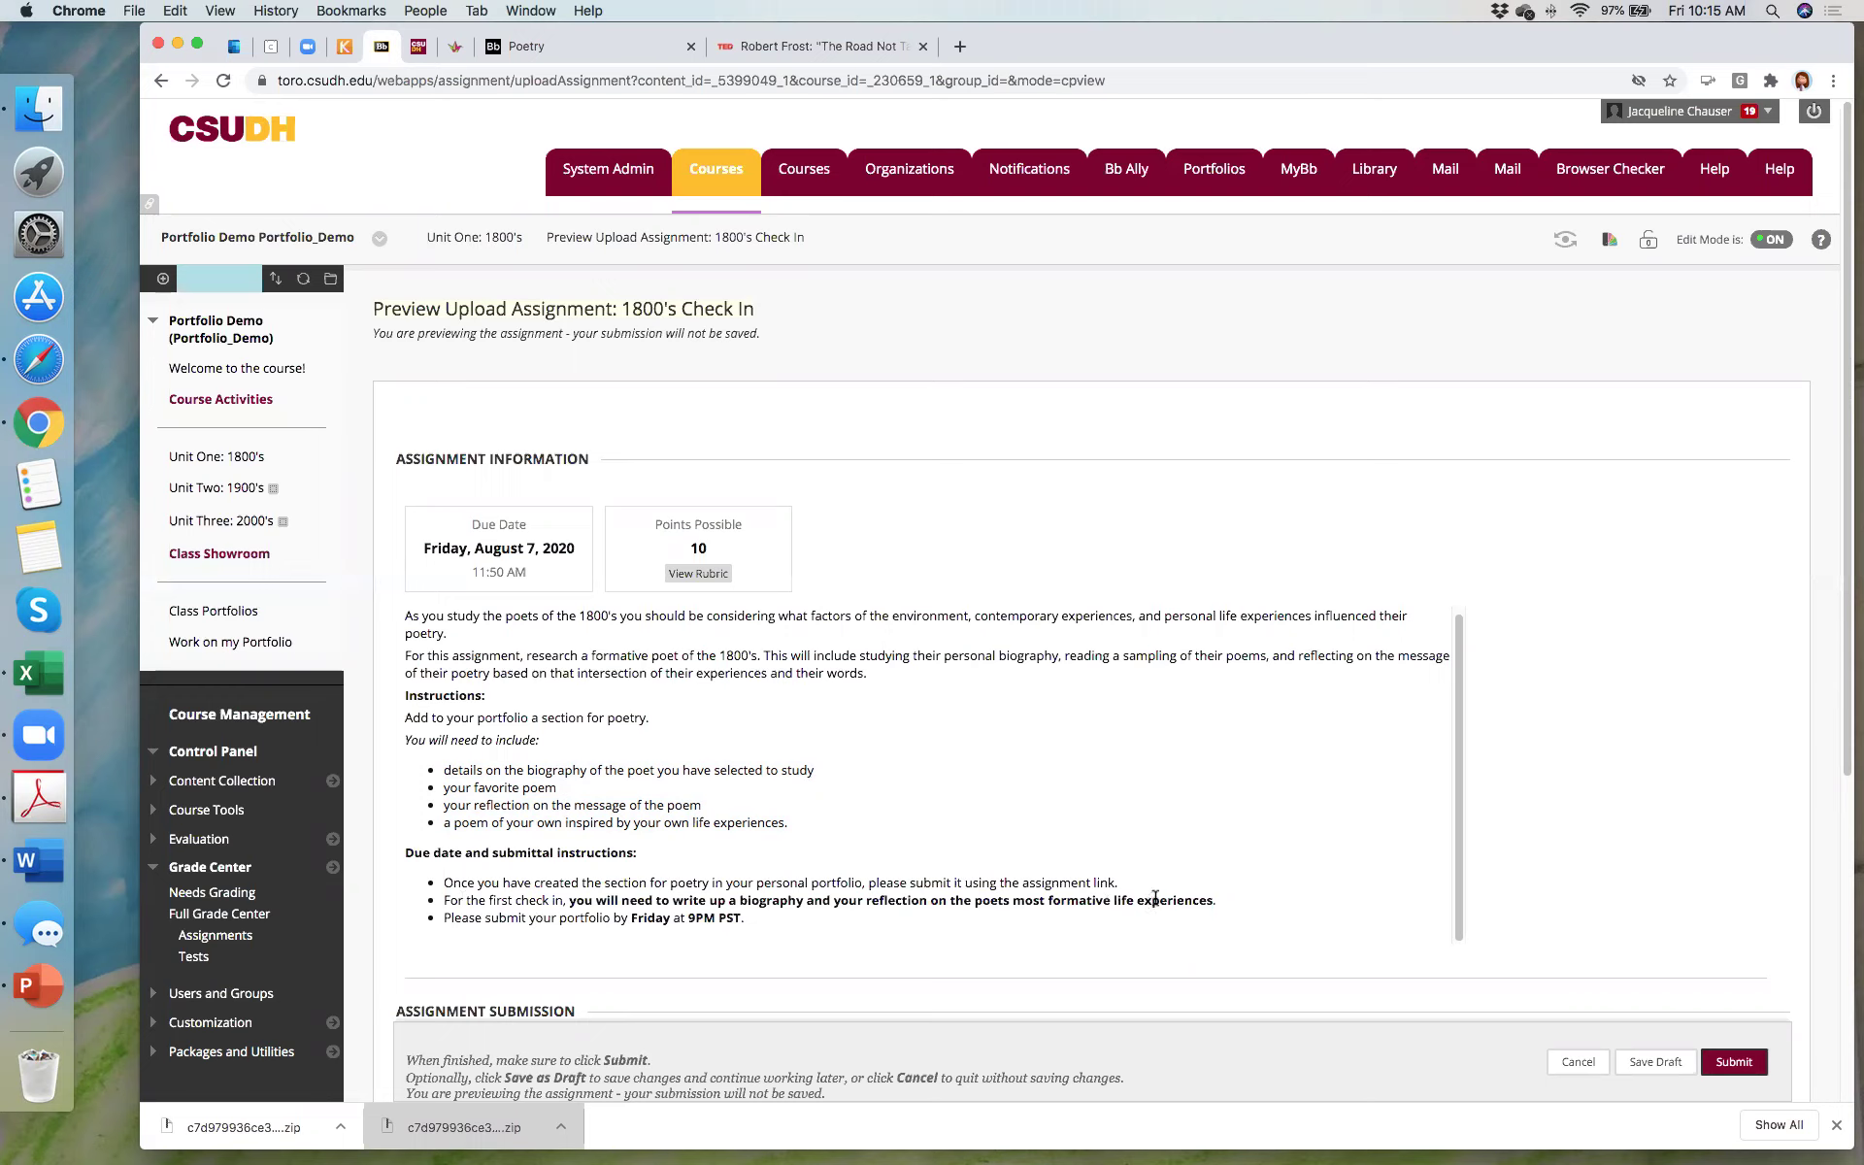
scroll(670, 861, down, 2)
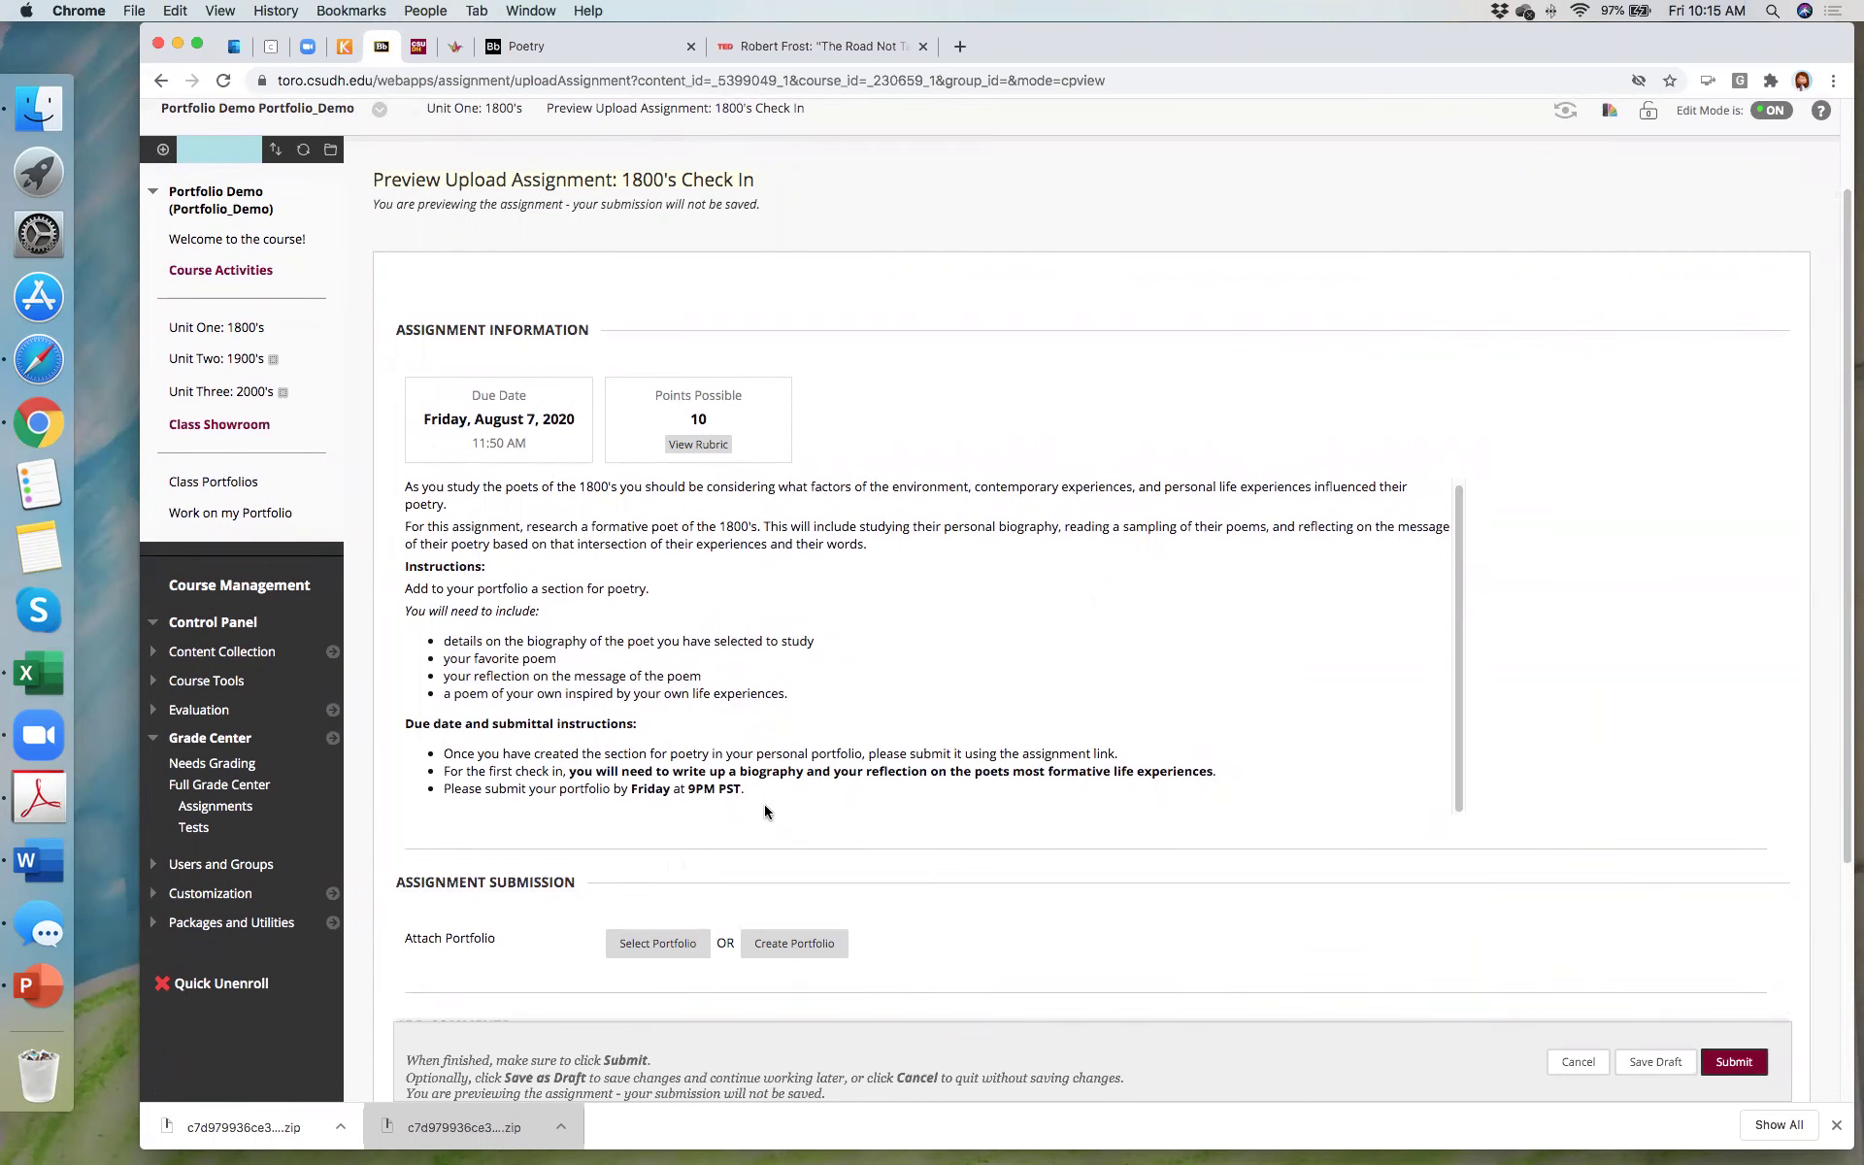
Step: Start a new assignment in the Unit One: 1800's content area to show its creation form
click(219, 328)
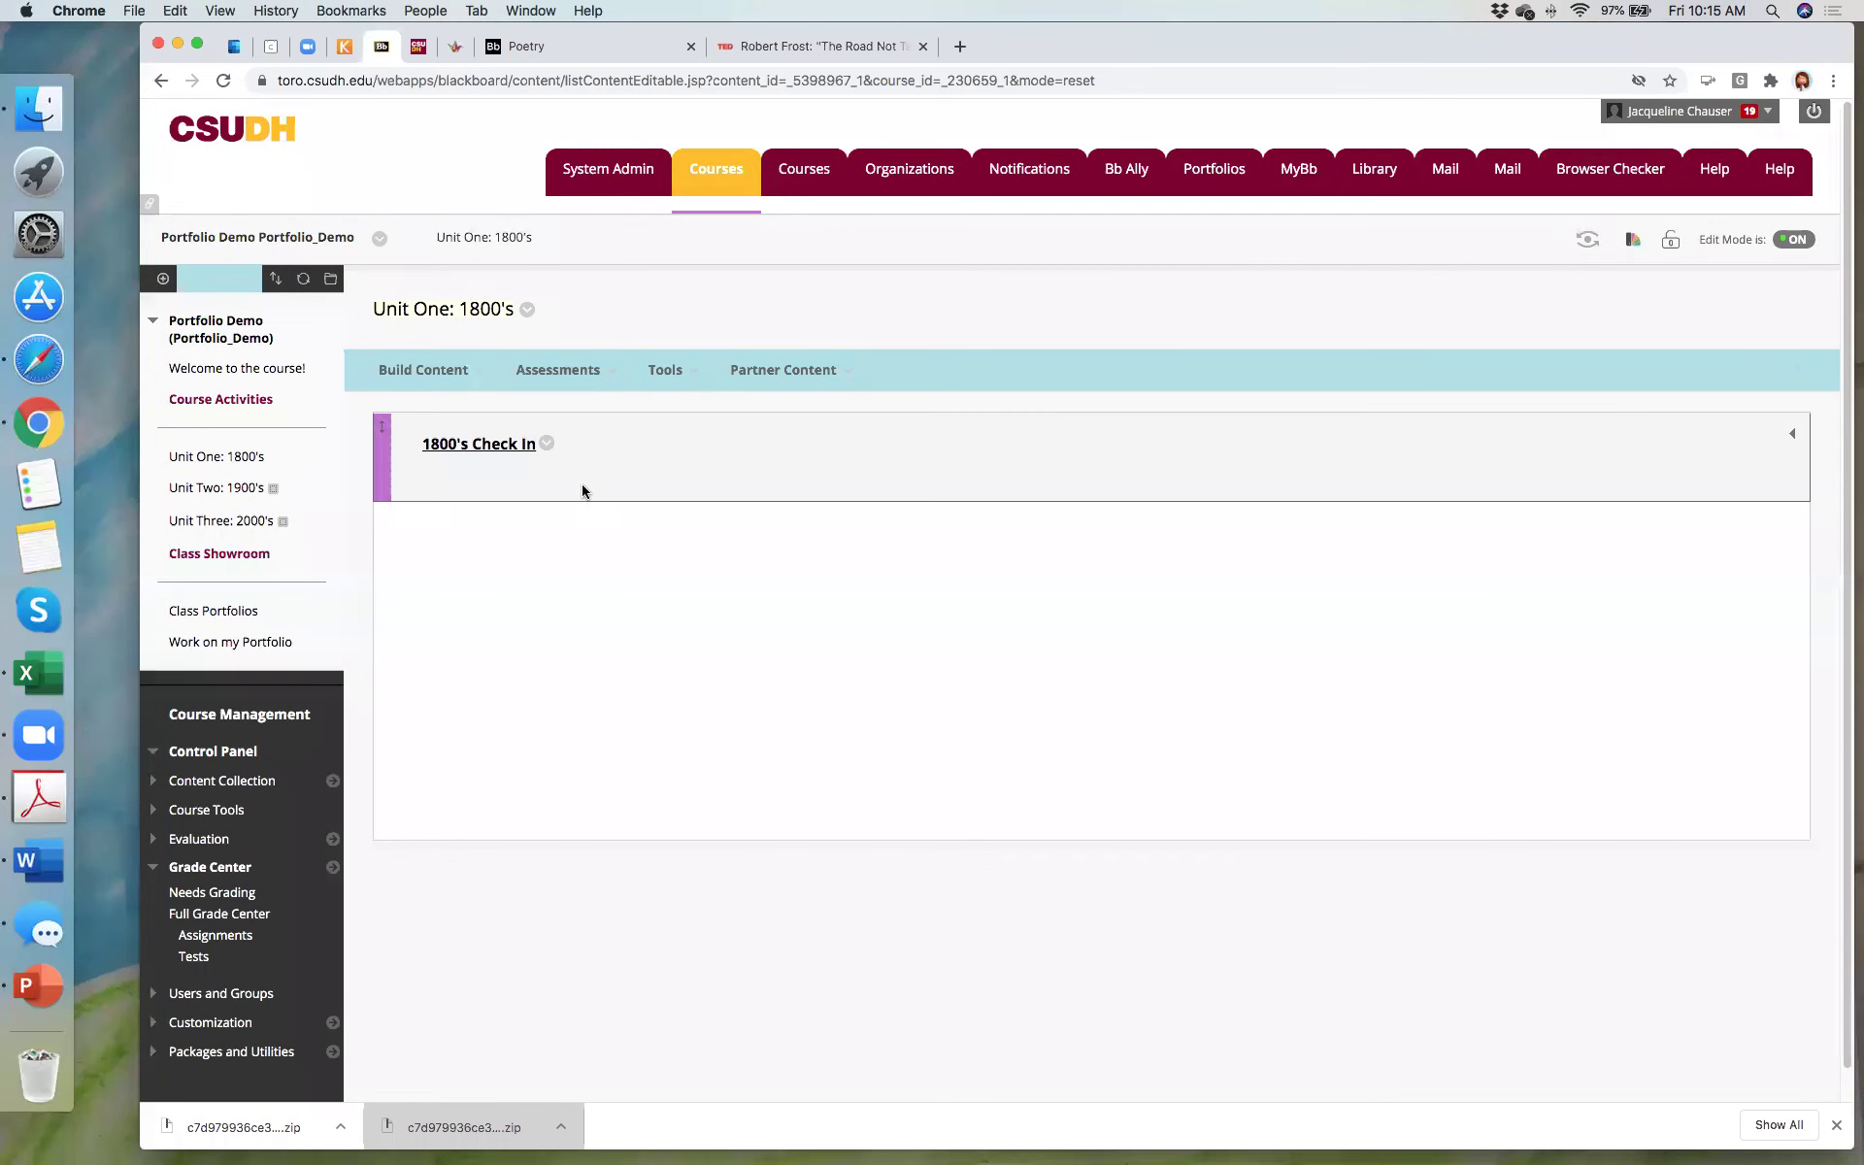
mouse_move(507, 388)
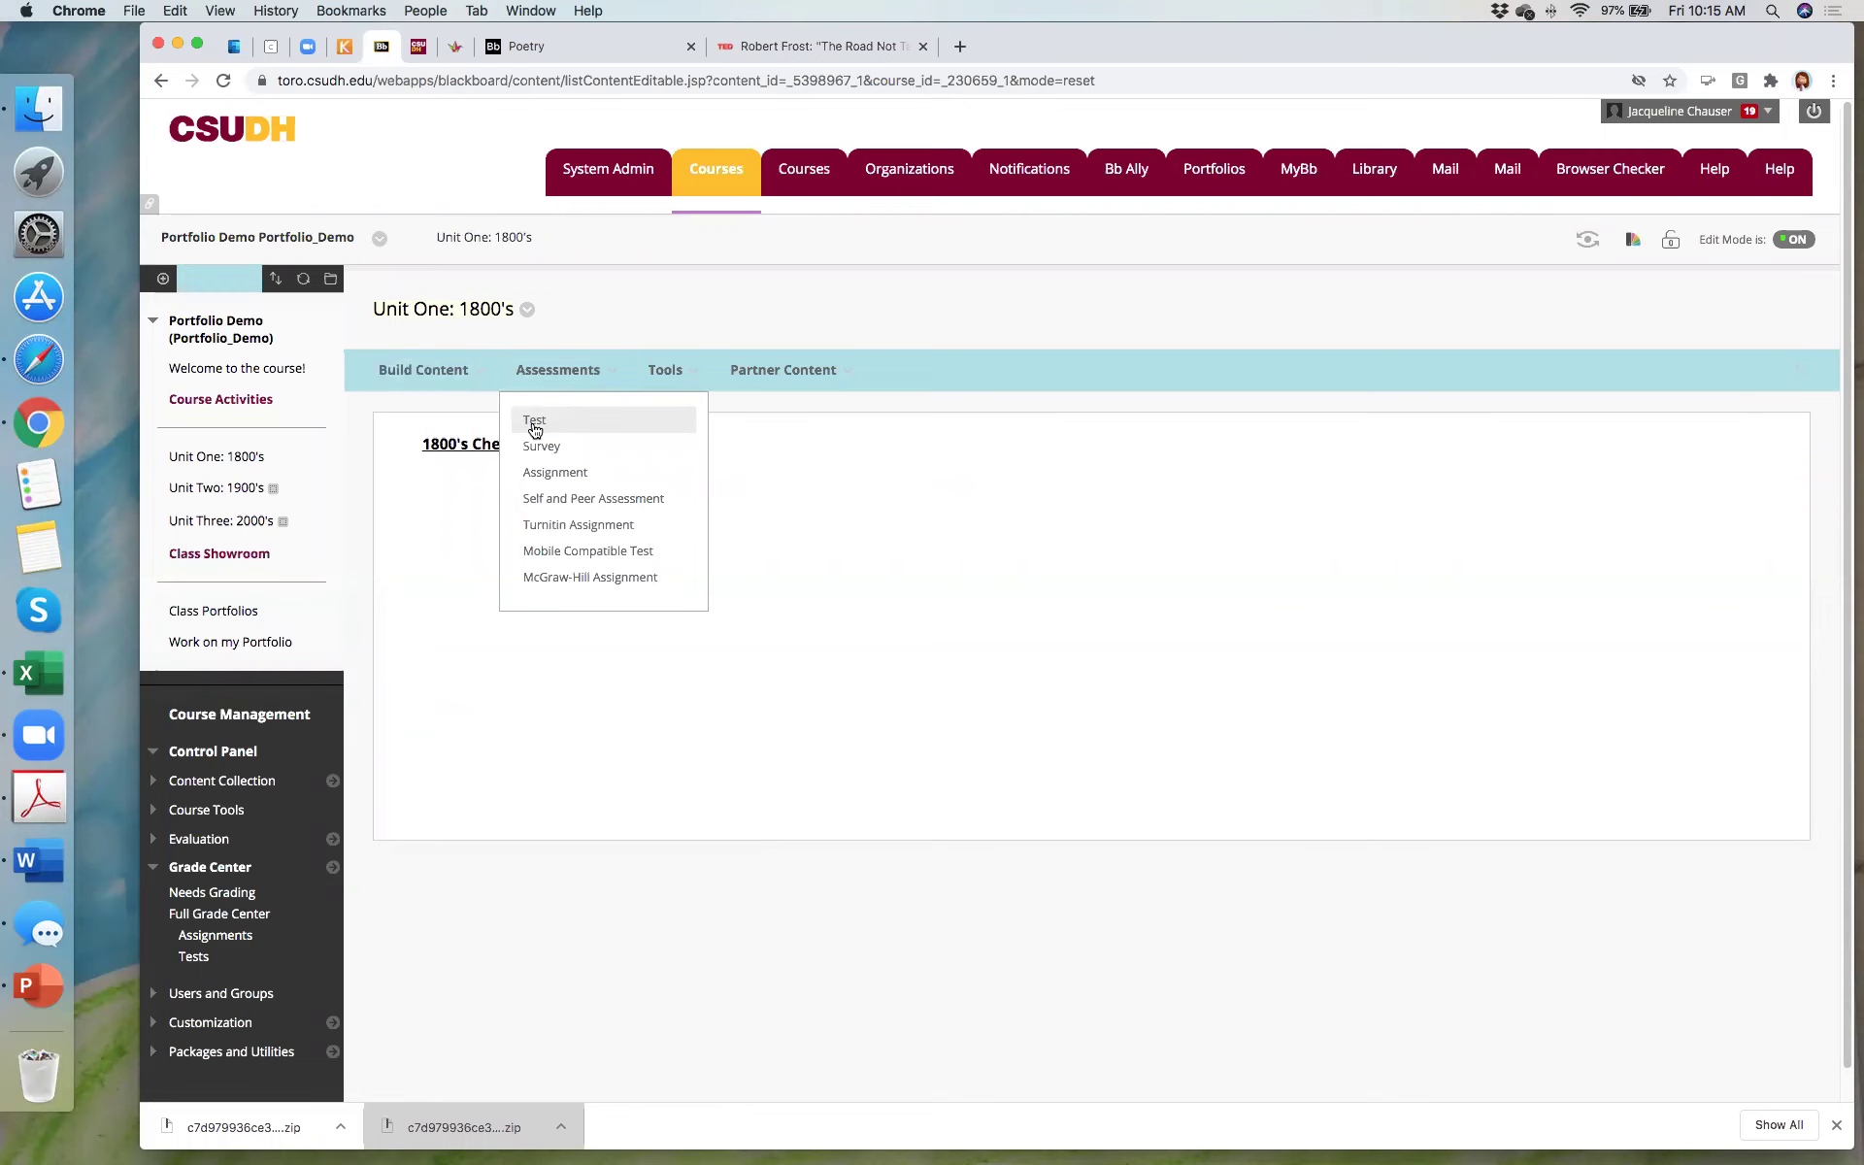
click(549, 477)
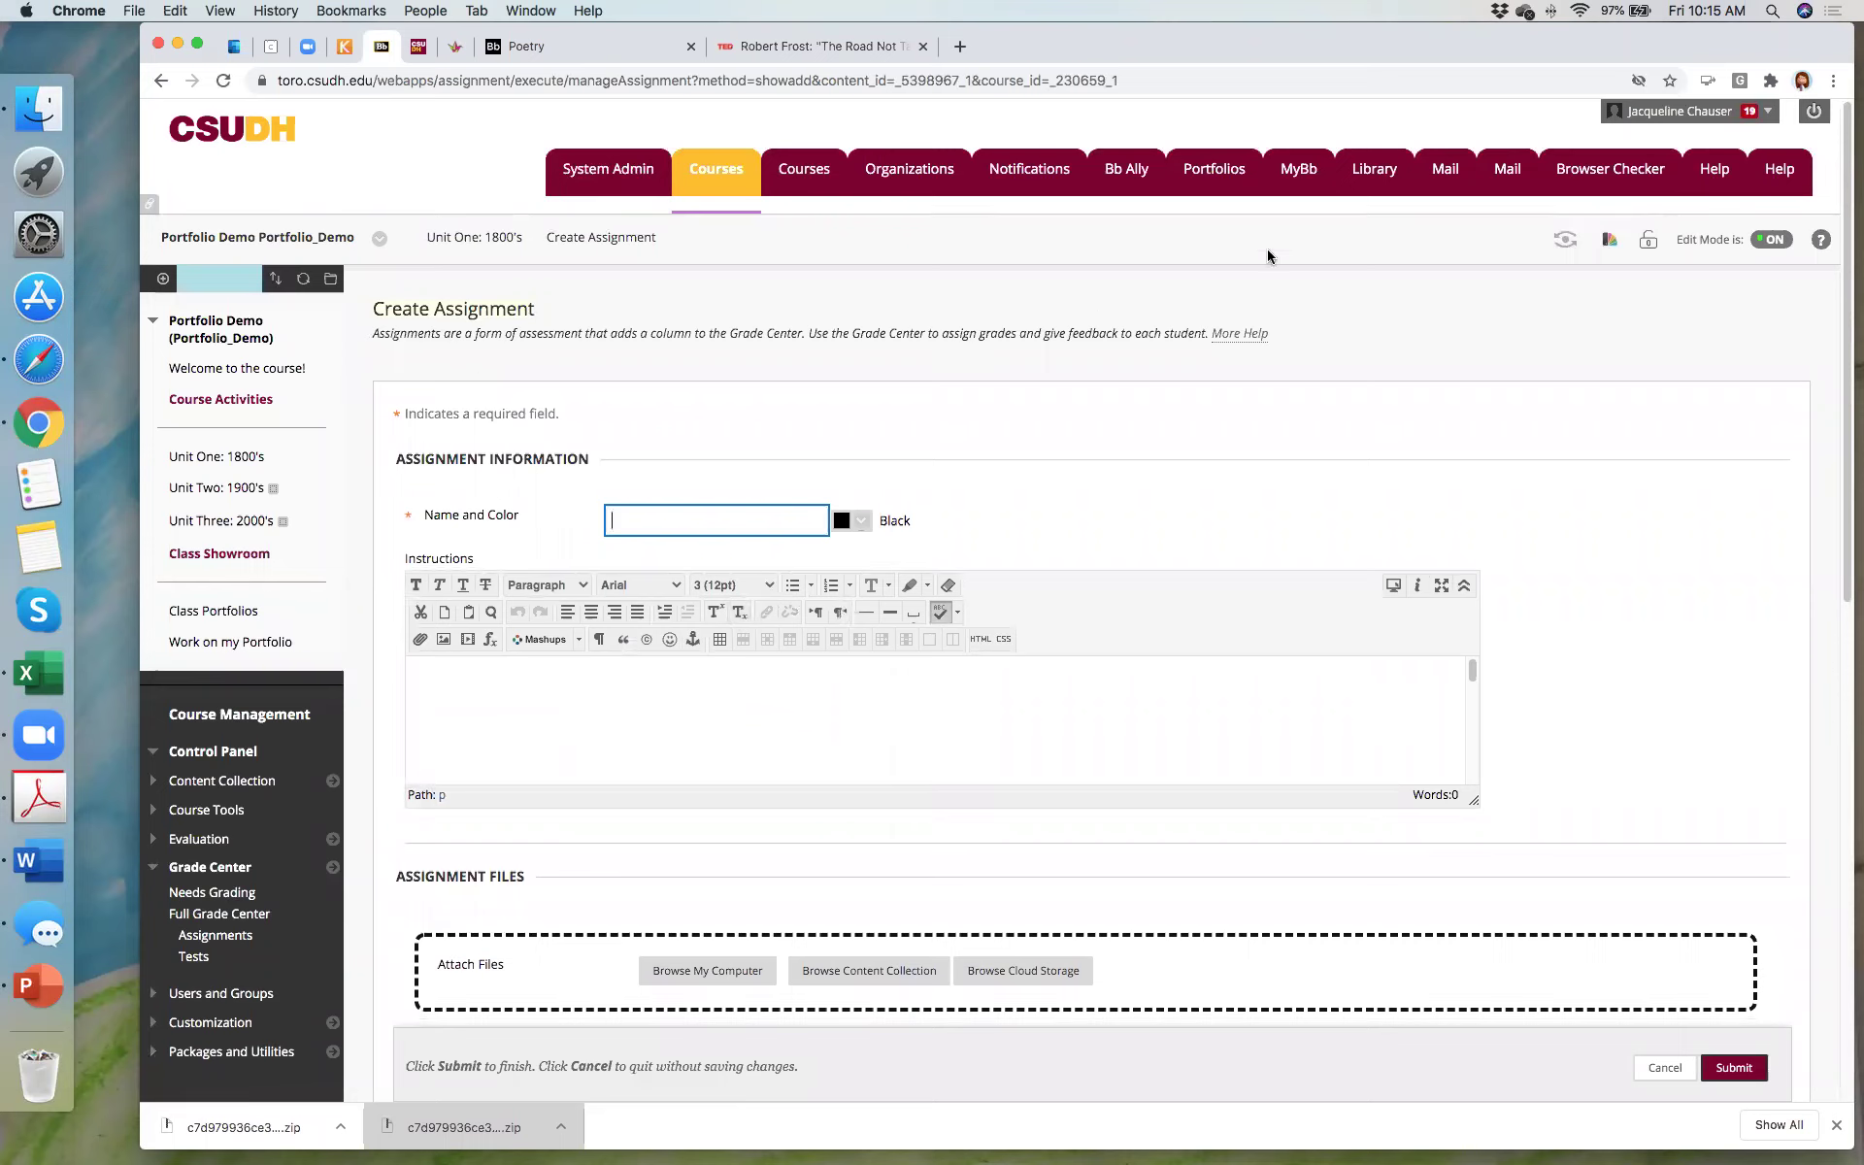
Step: Show the audiences the Sample portfolio snapshot can be shared with, and return to the list of portfolios
click(1220, 173)
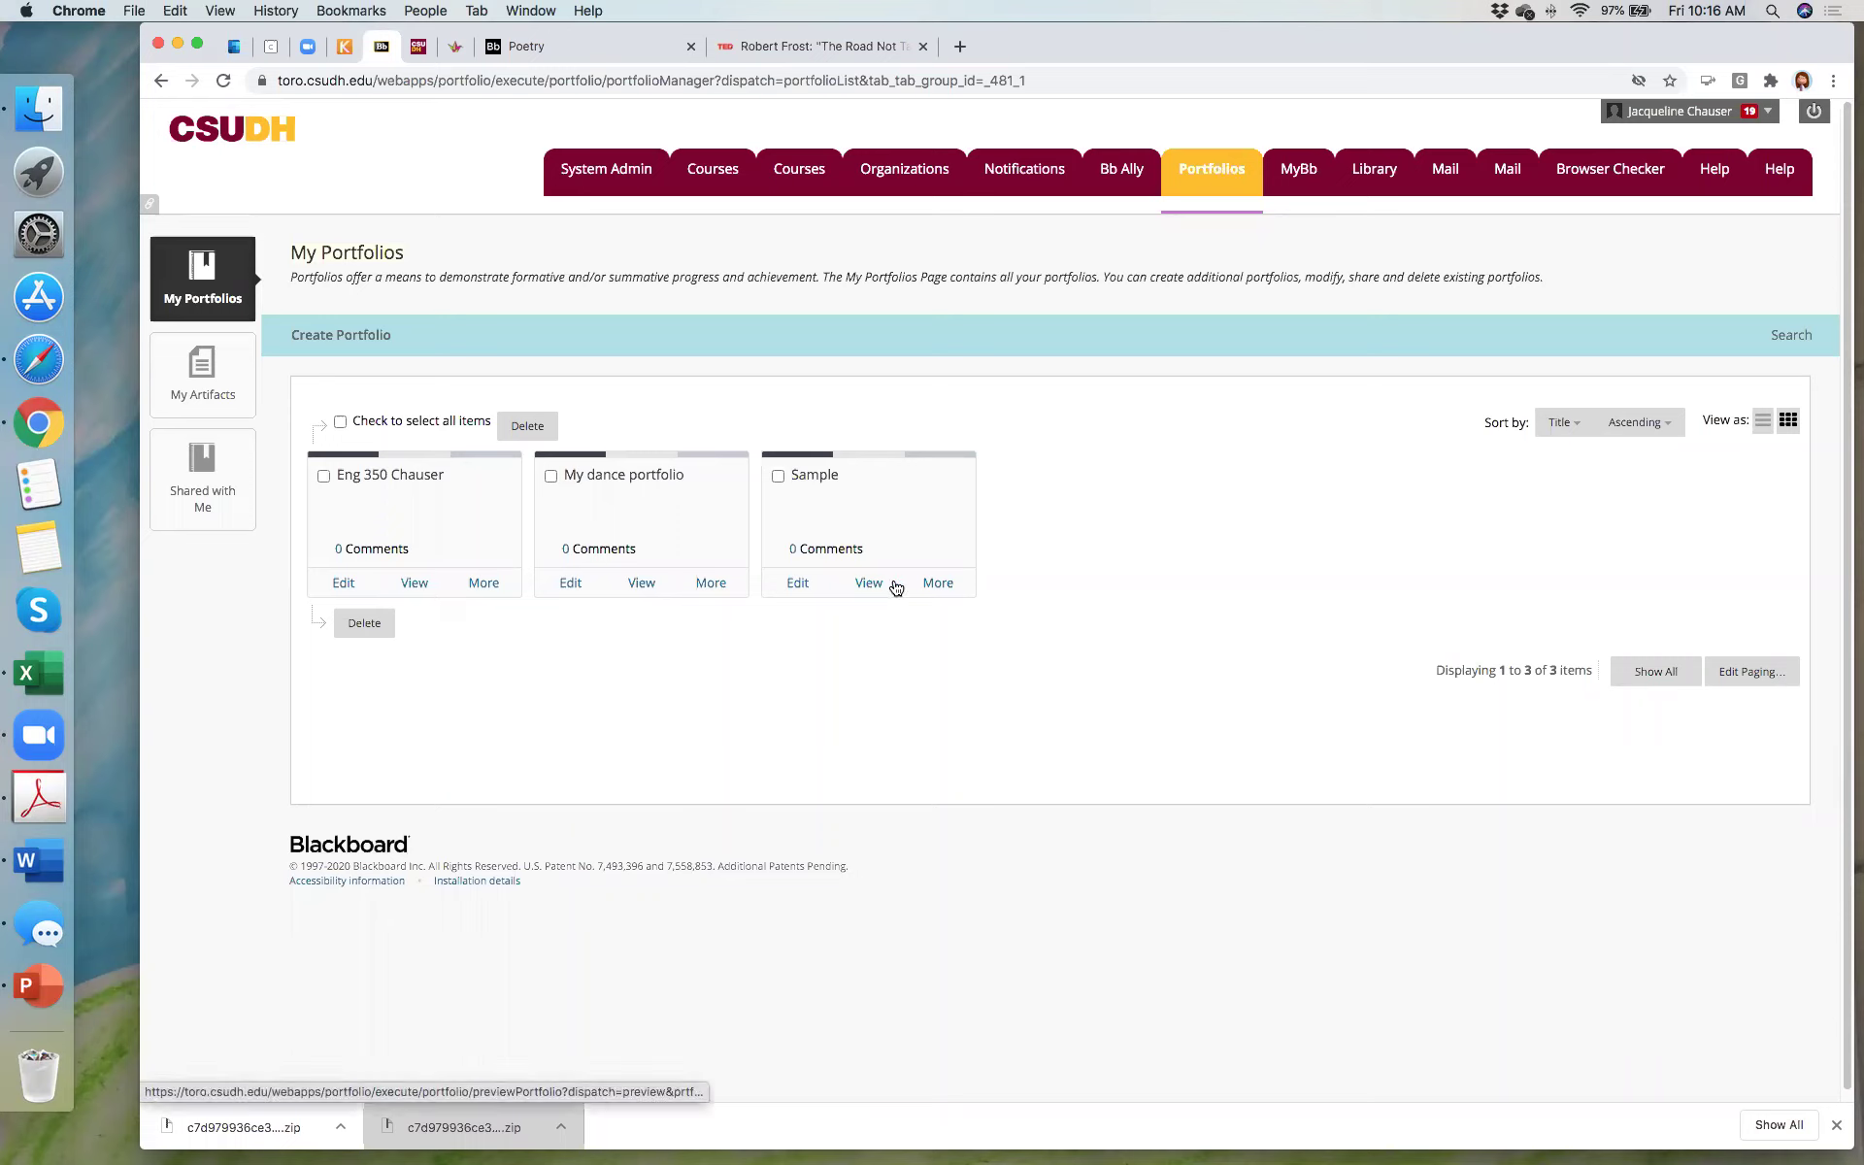
click(943, 586)
click(934, 699)
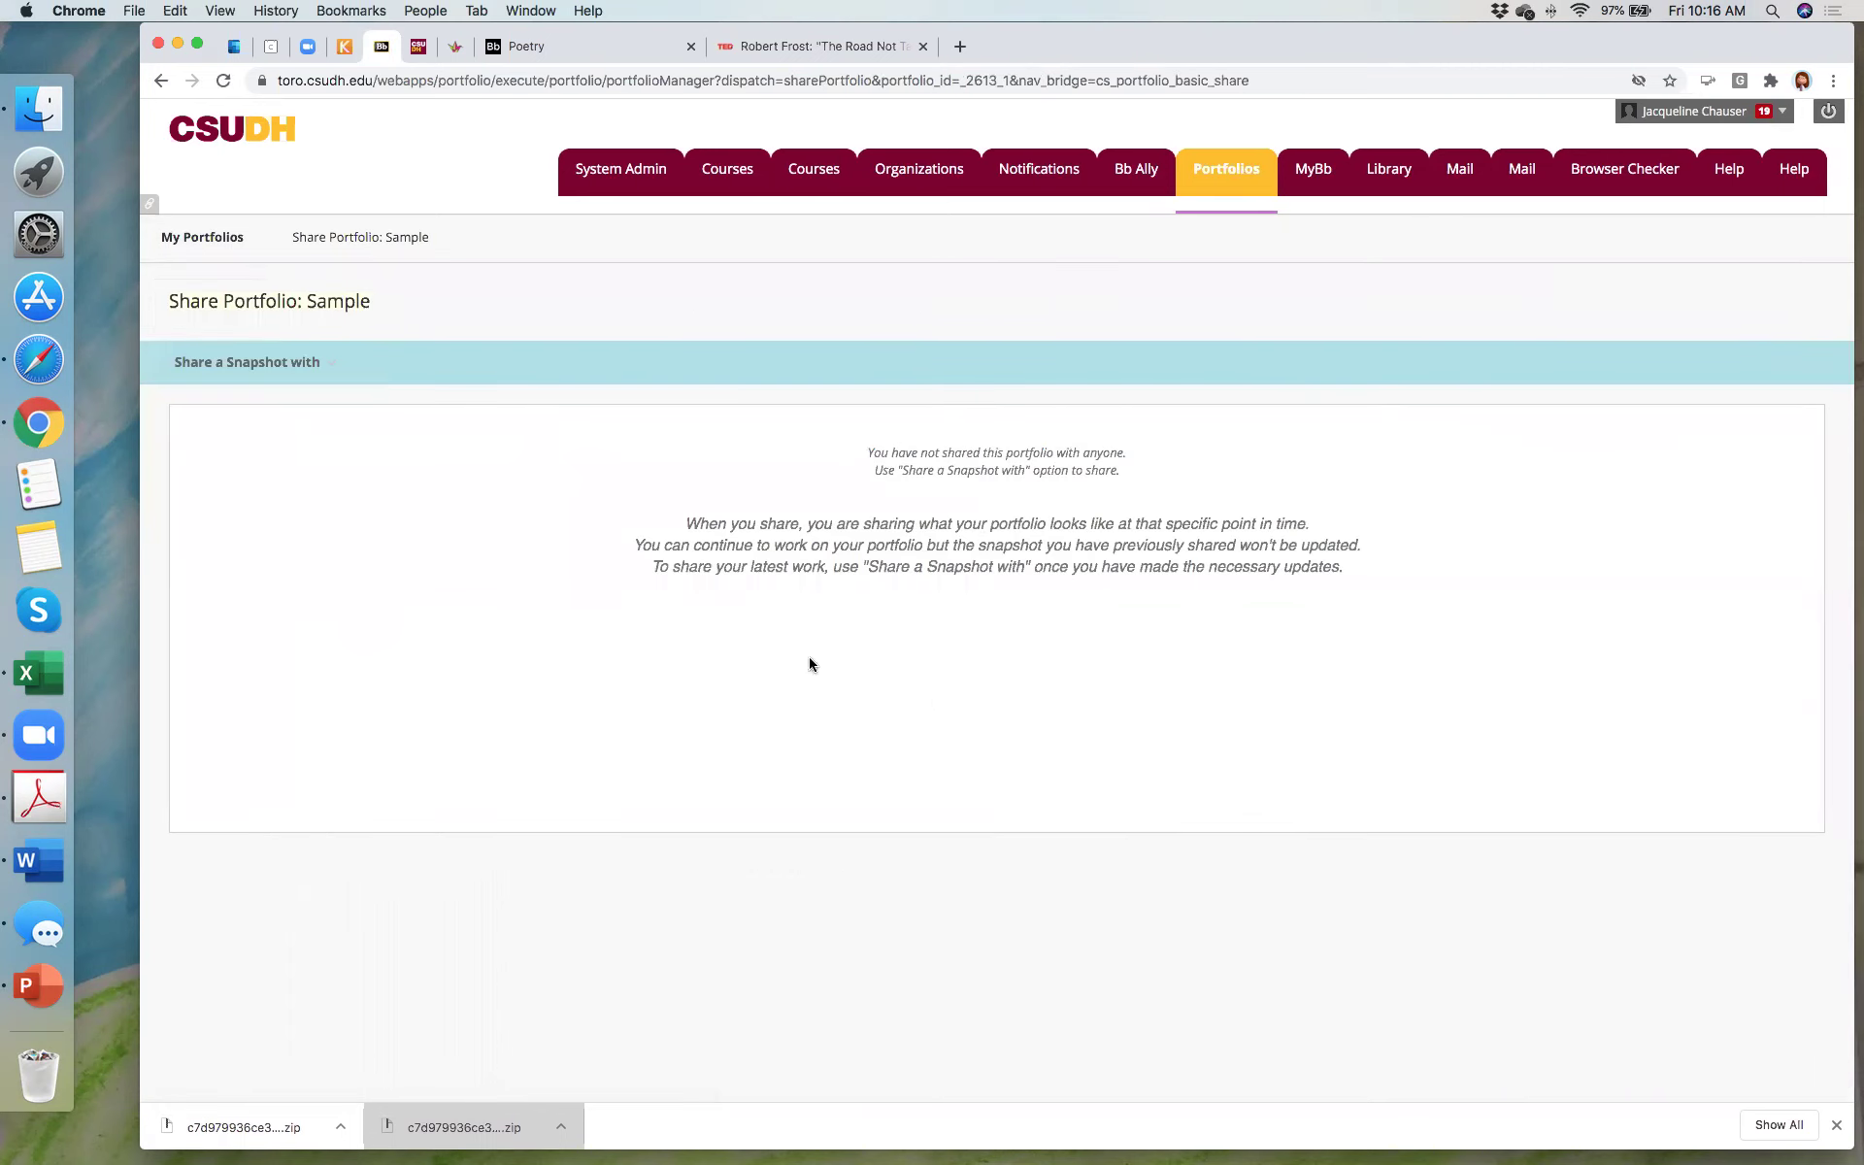
click(260, 364)
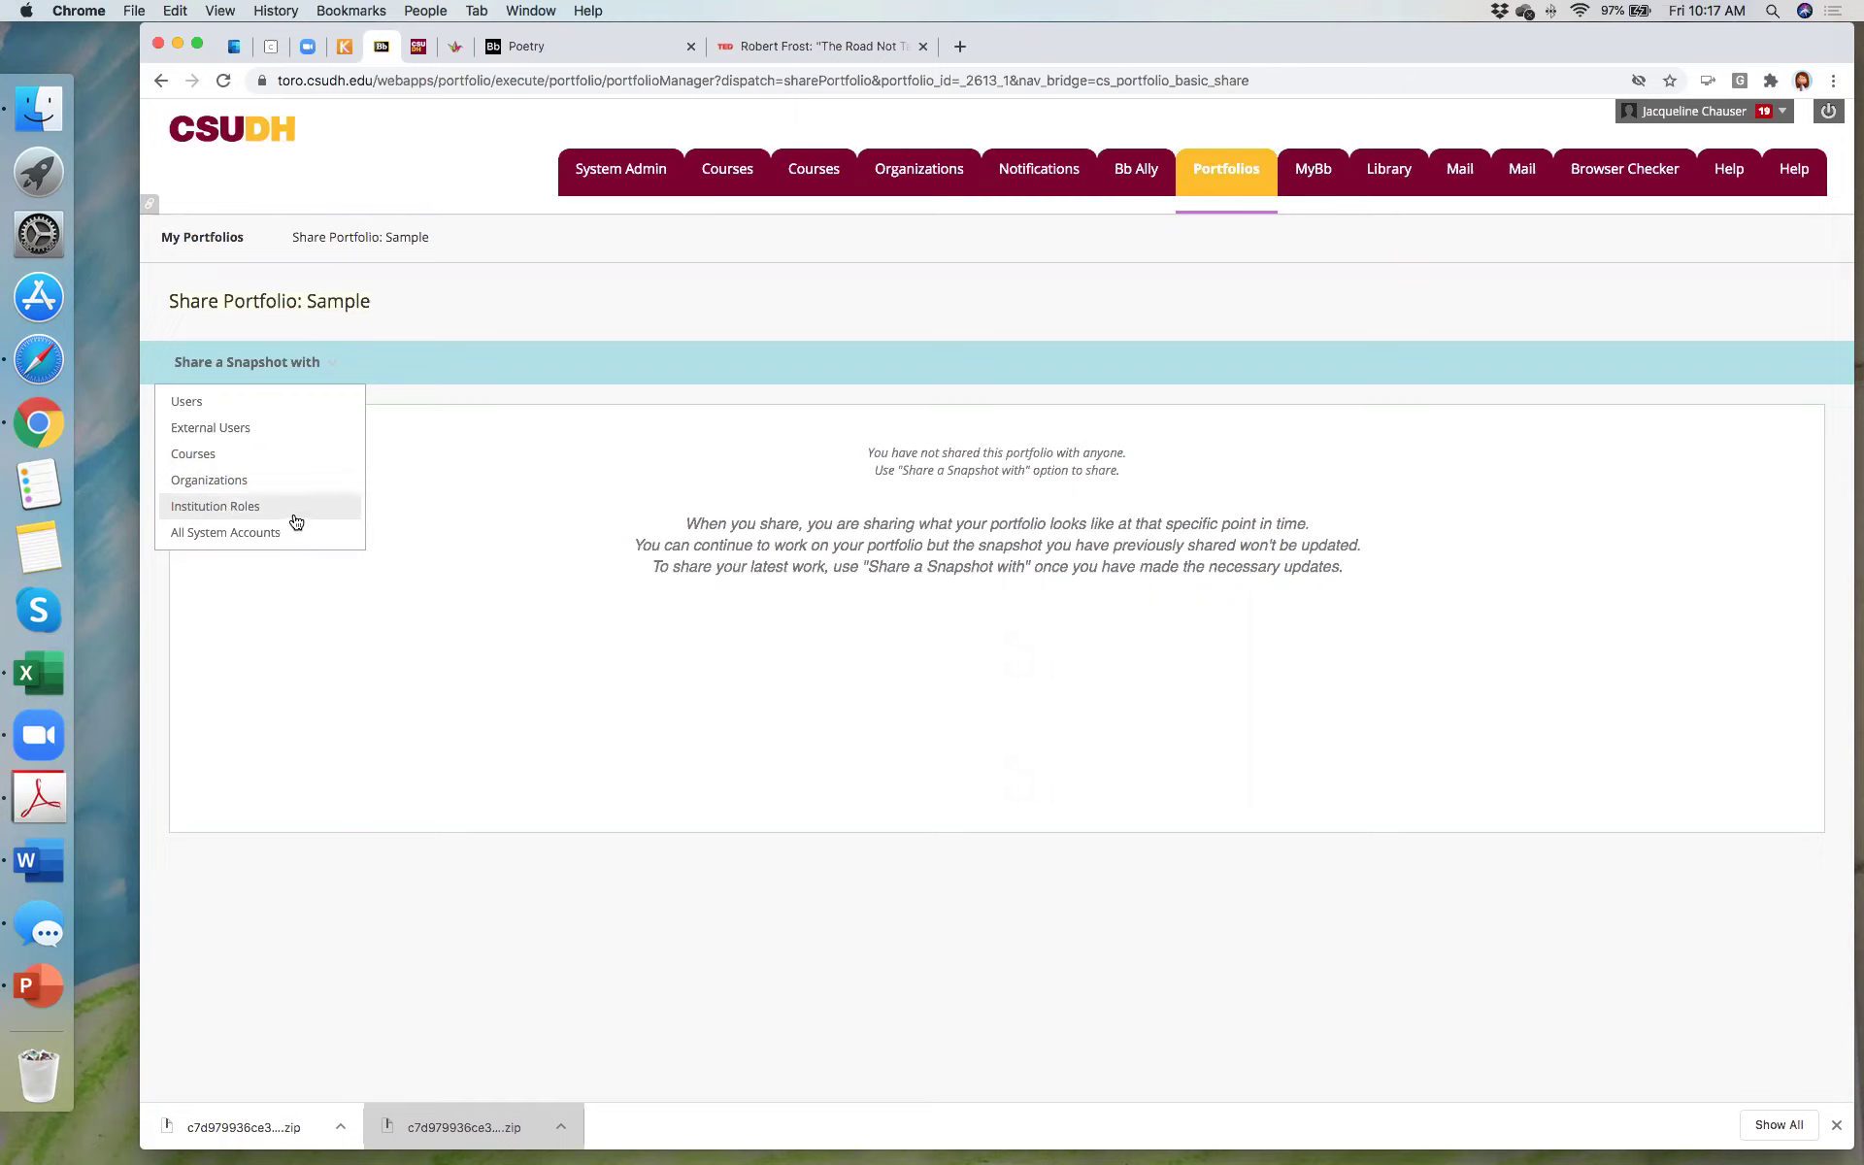
click(1230, 173)
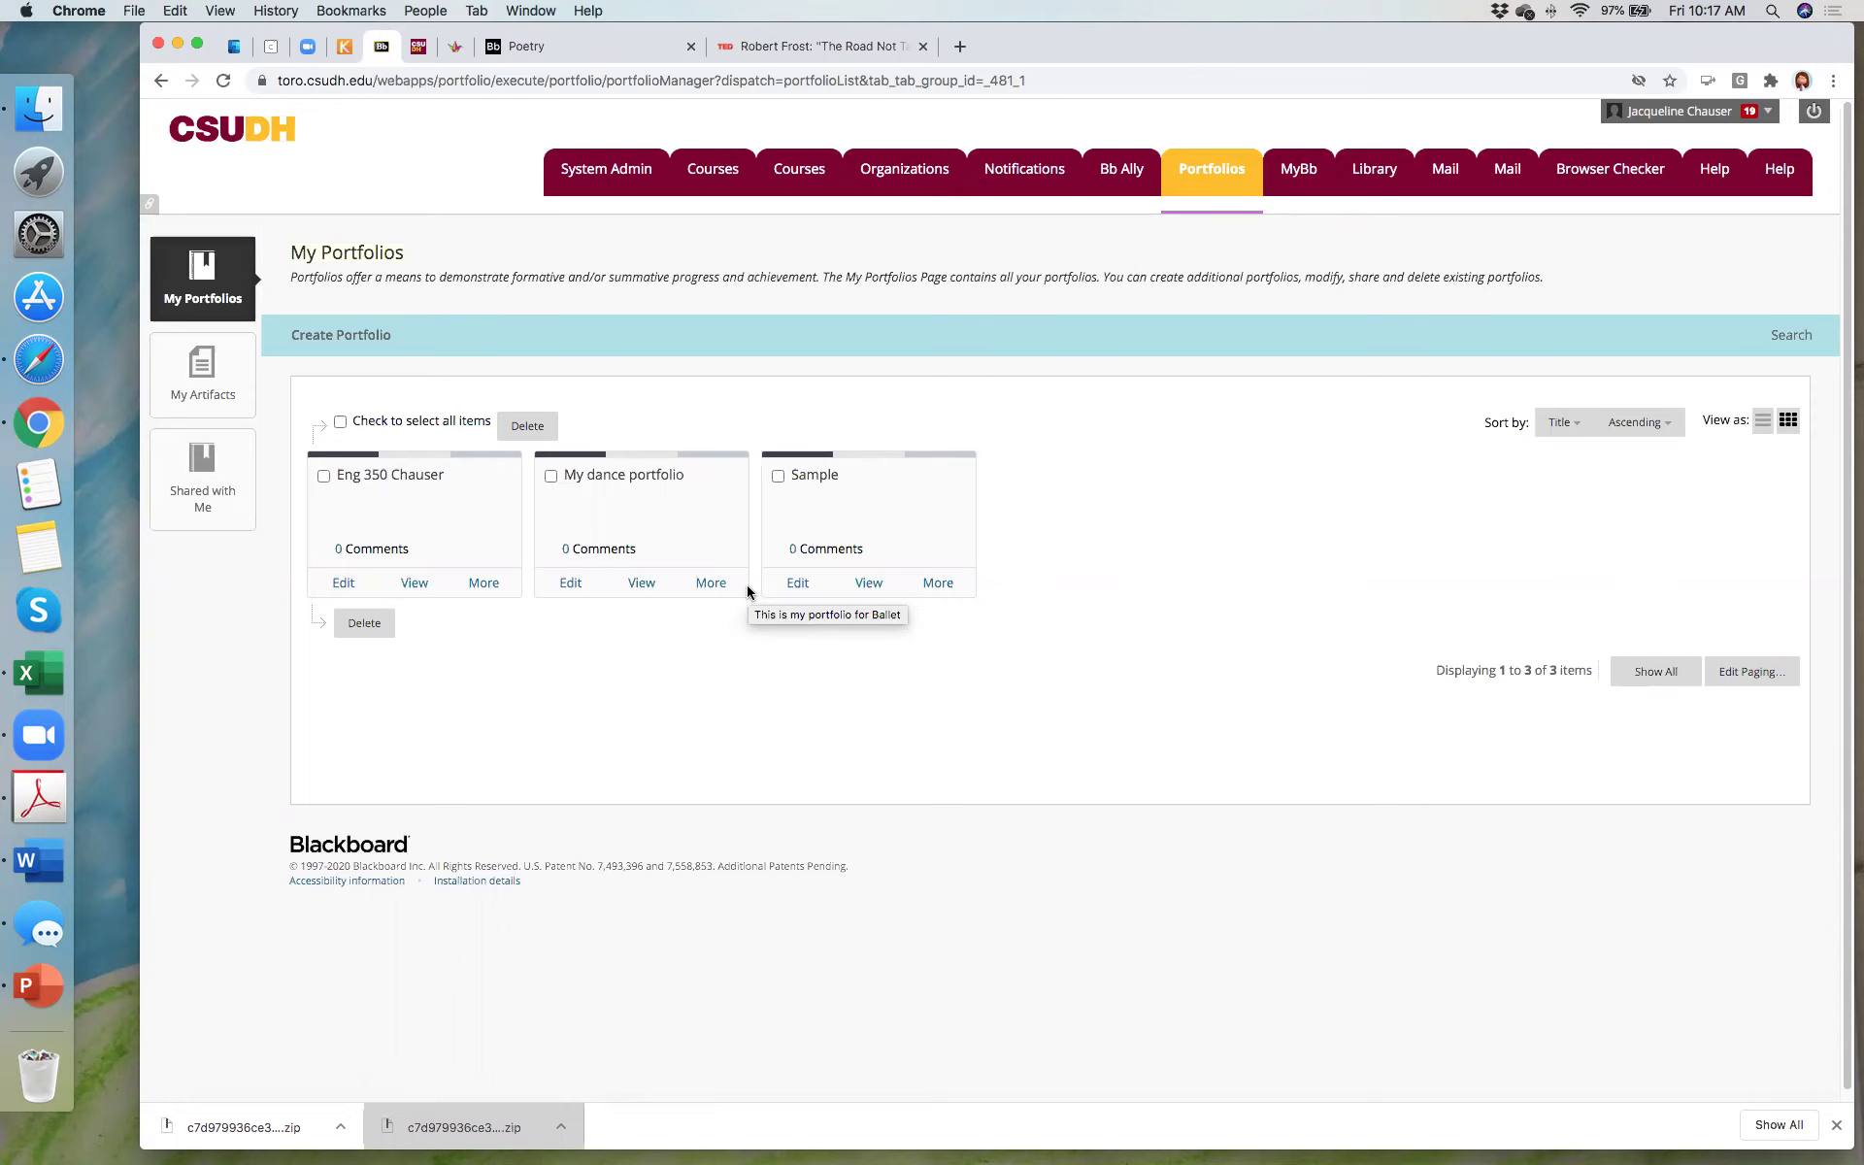
Step: Log out of the instructor account and open the Bb Admin login page
drag(1110, 60, 1097, 57)
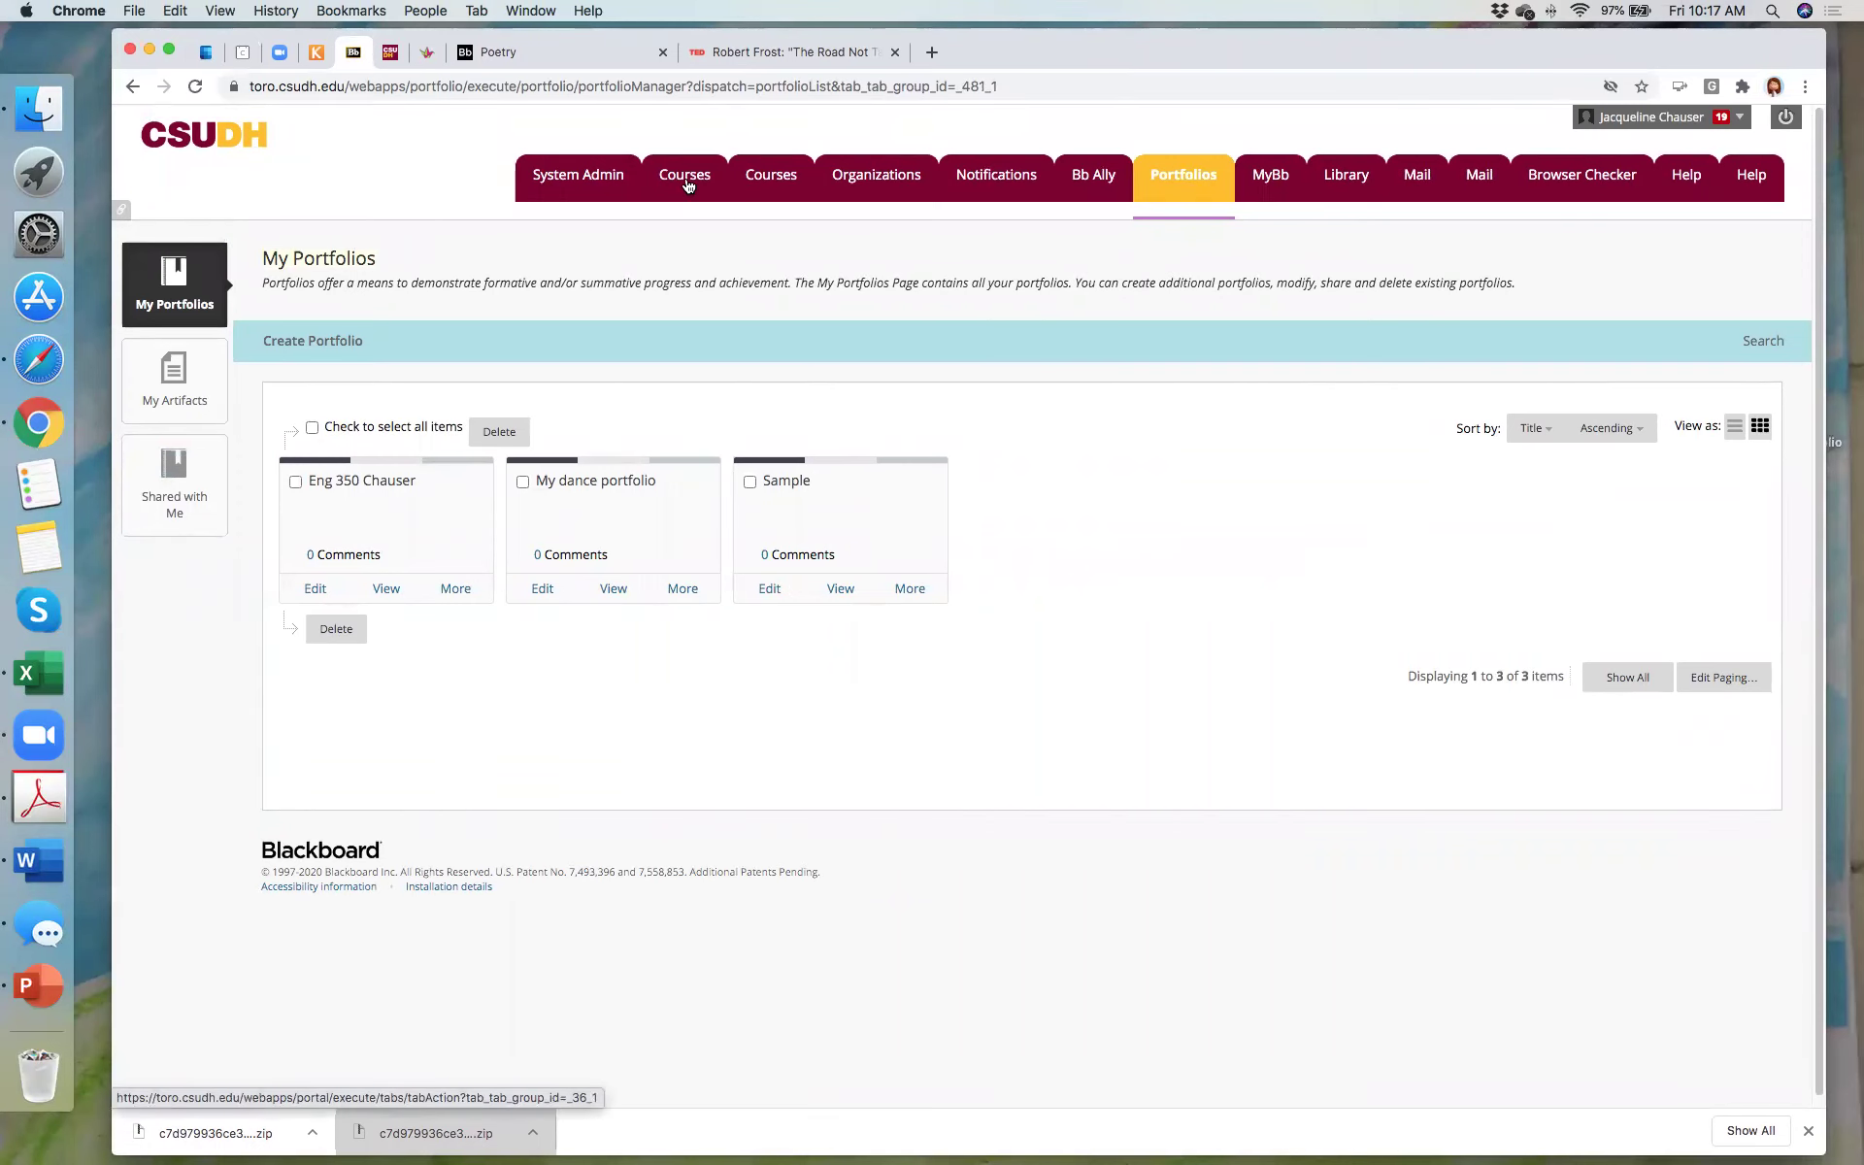
drag(1327, 55, 1322, 70)
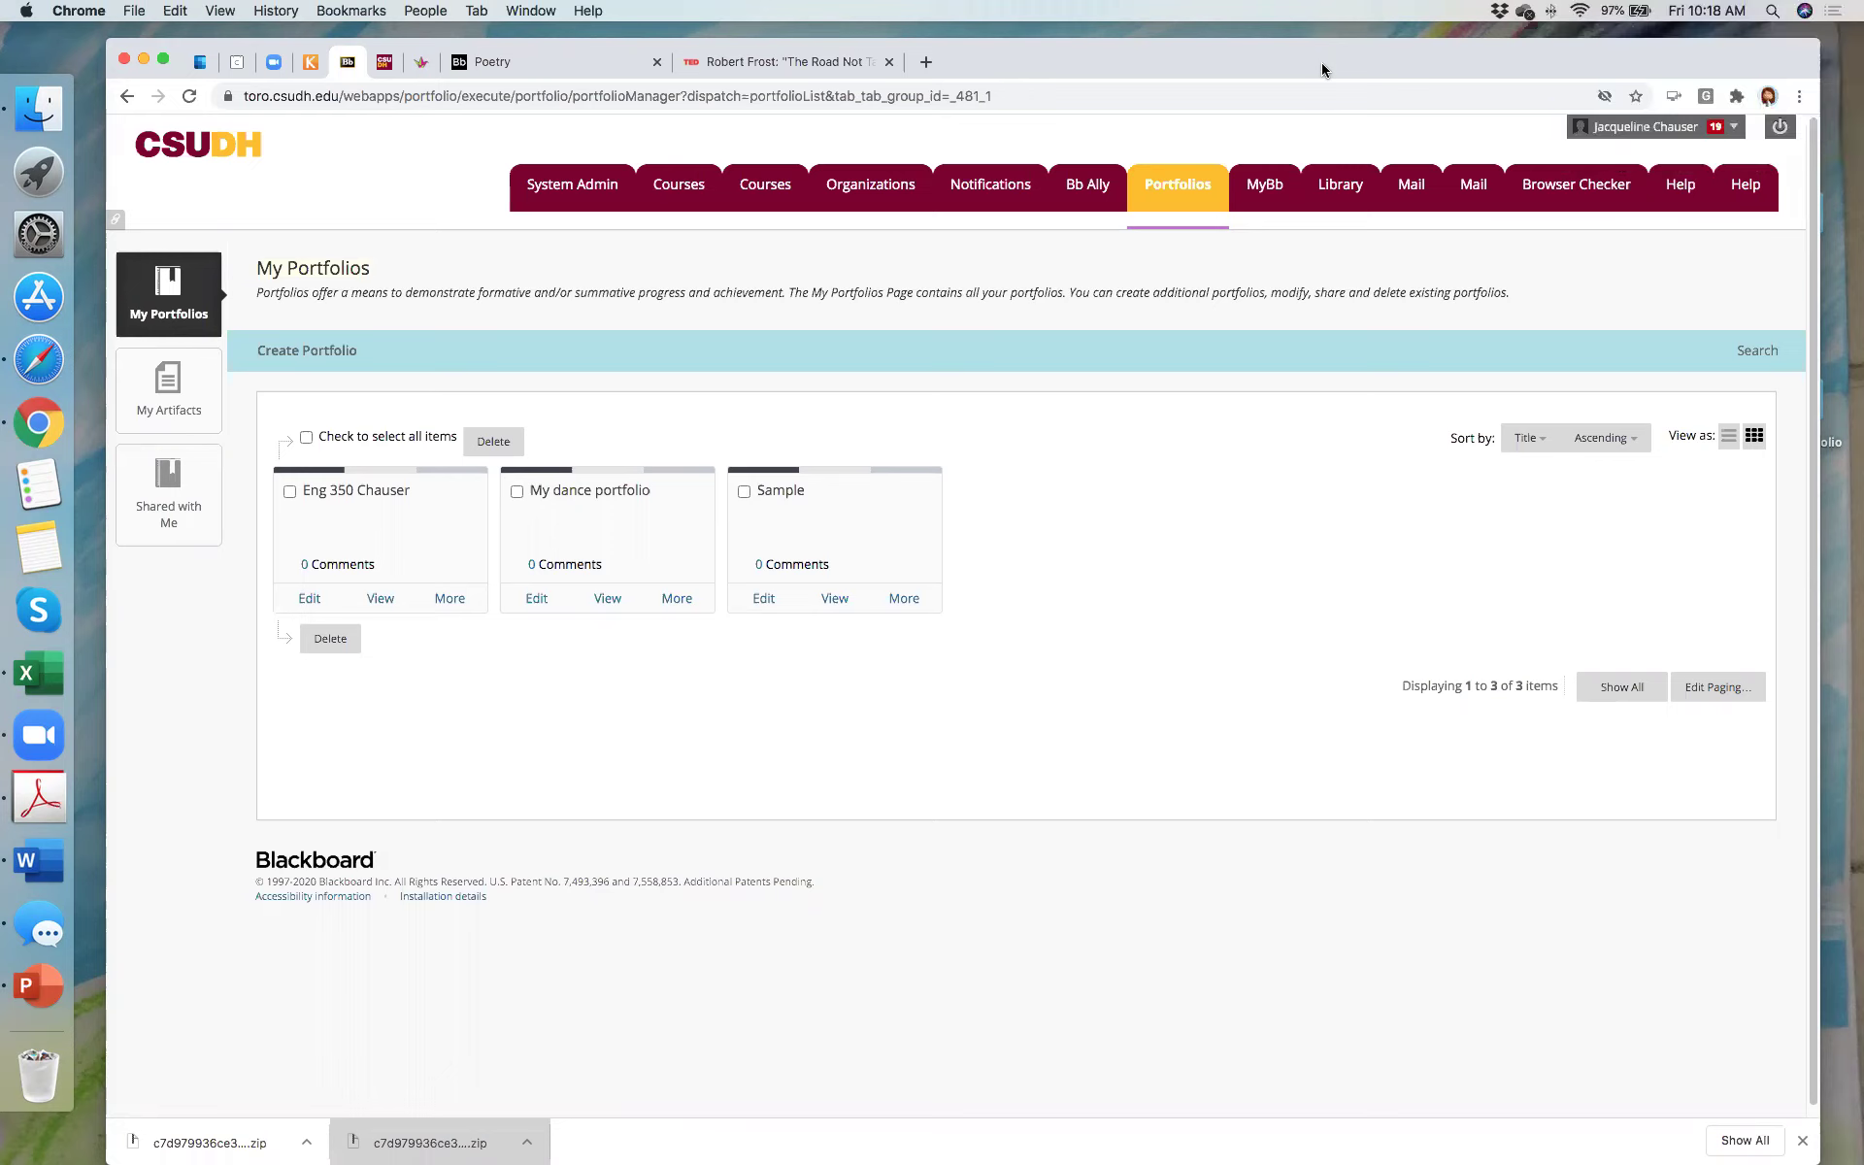
drag(1320, 60, 1289, 138)
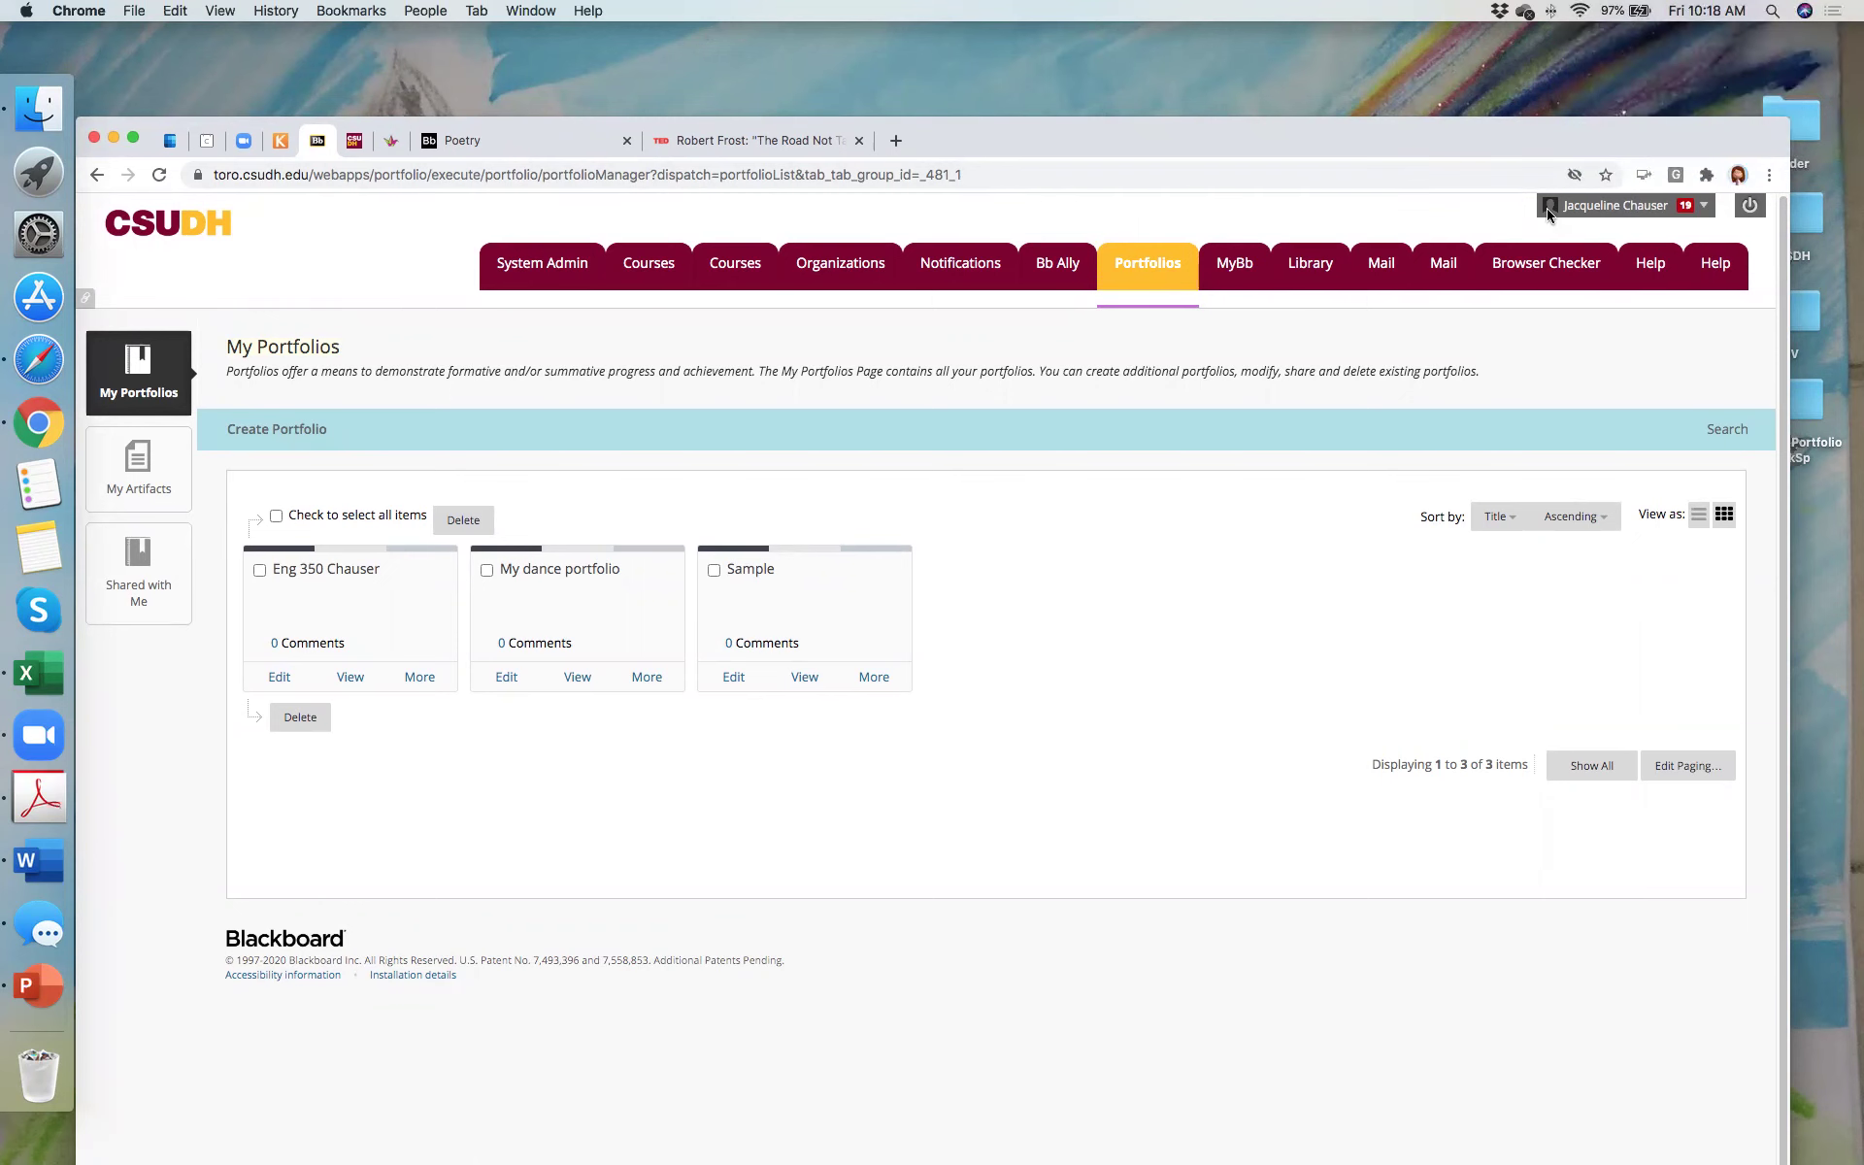
click(1748, 205)
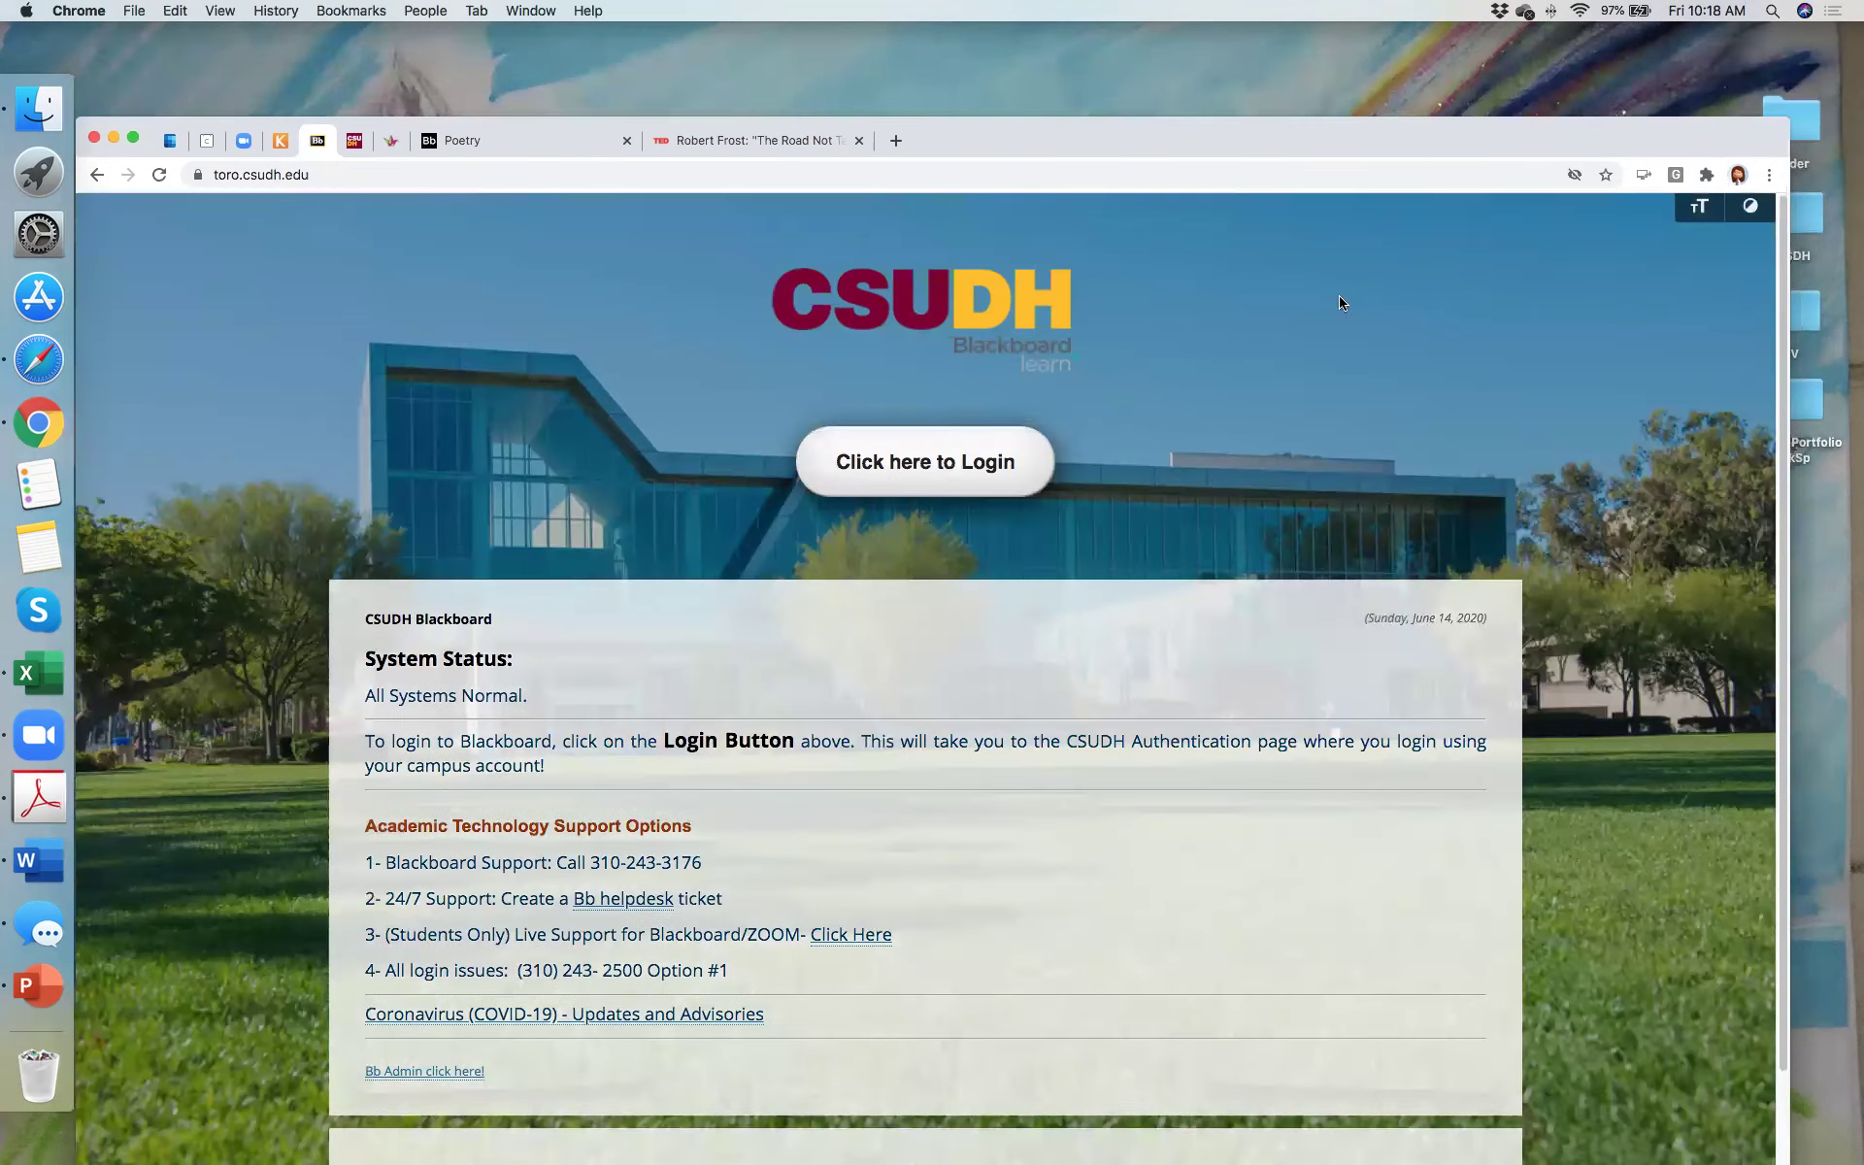
scroll(480, 764, down, 3)
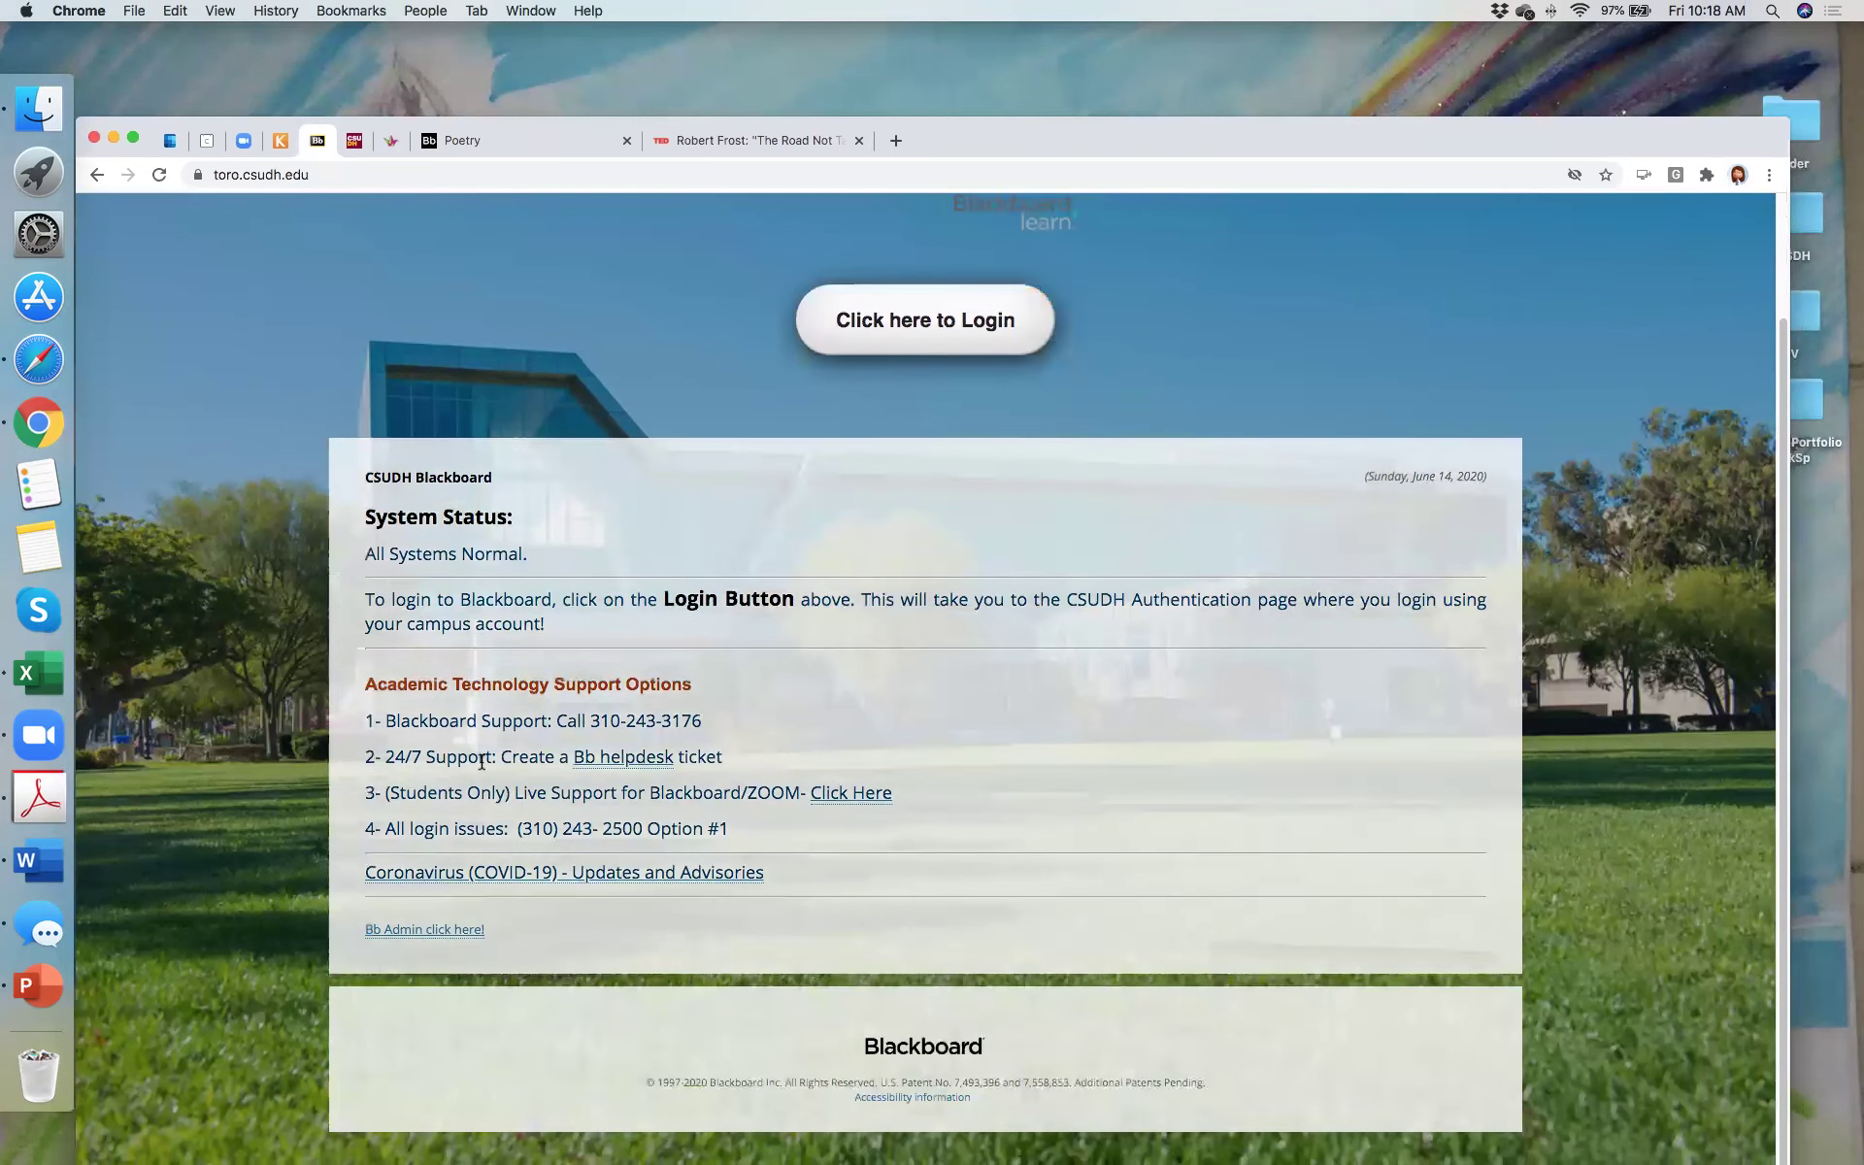
click(420, 934)
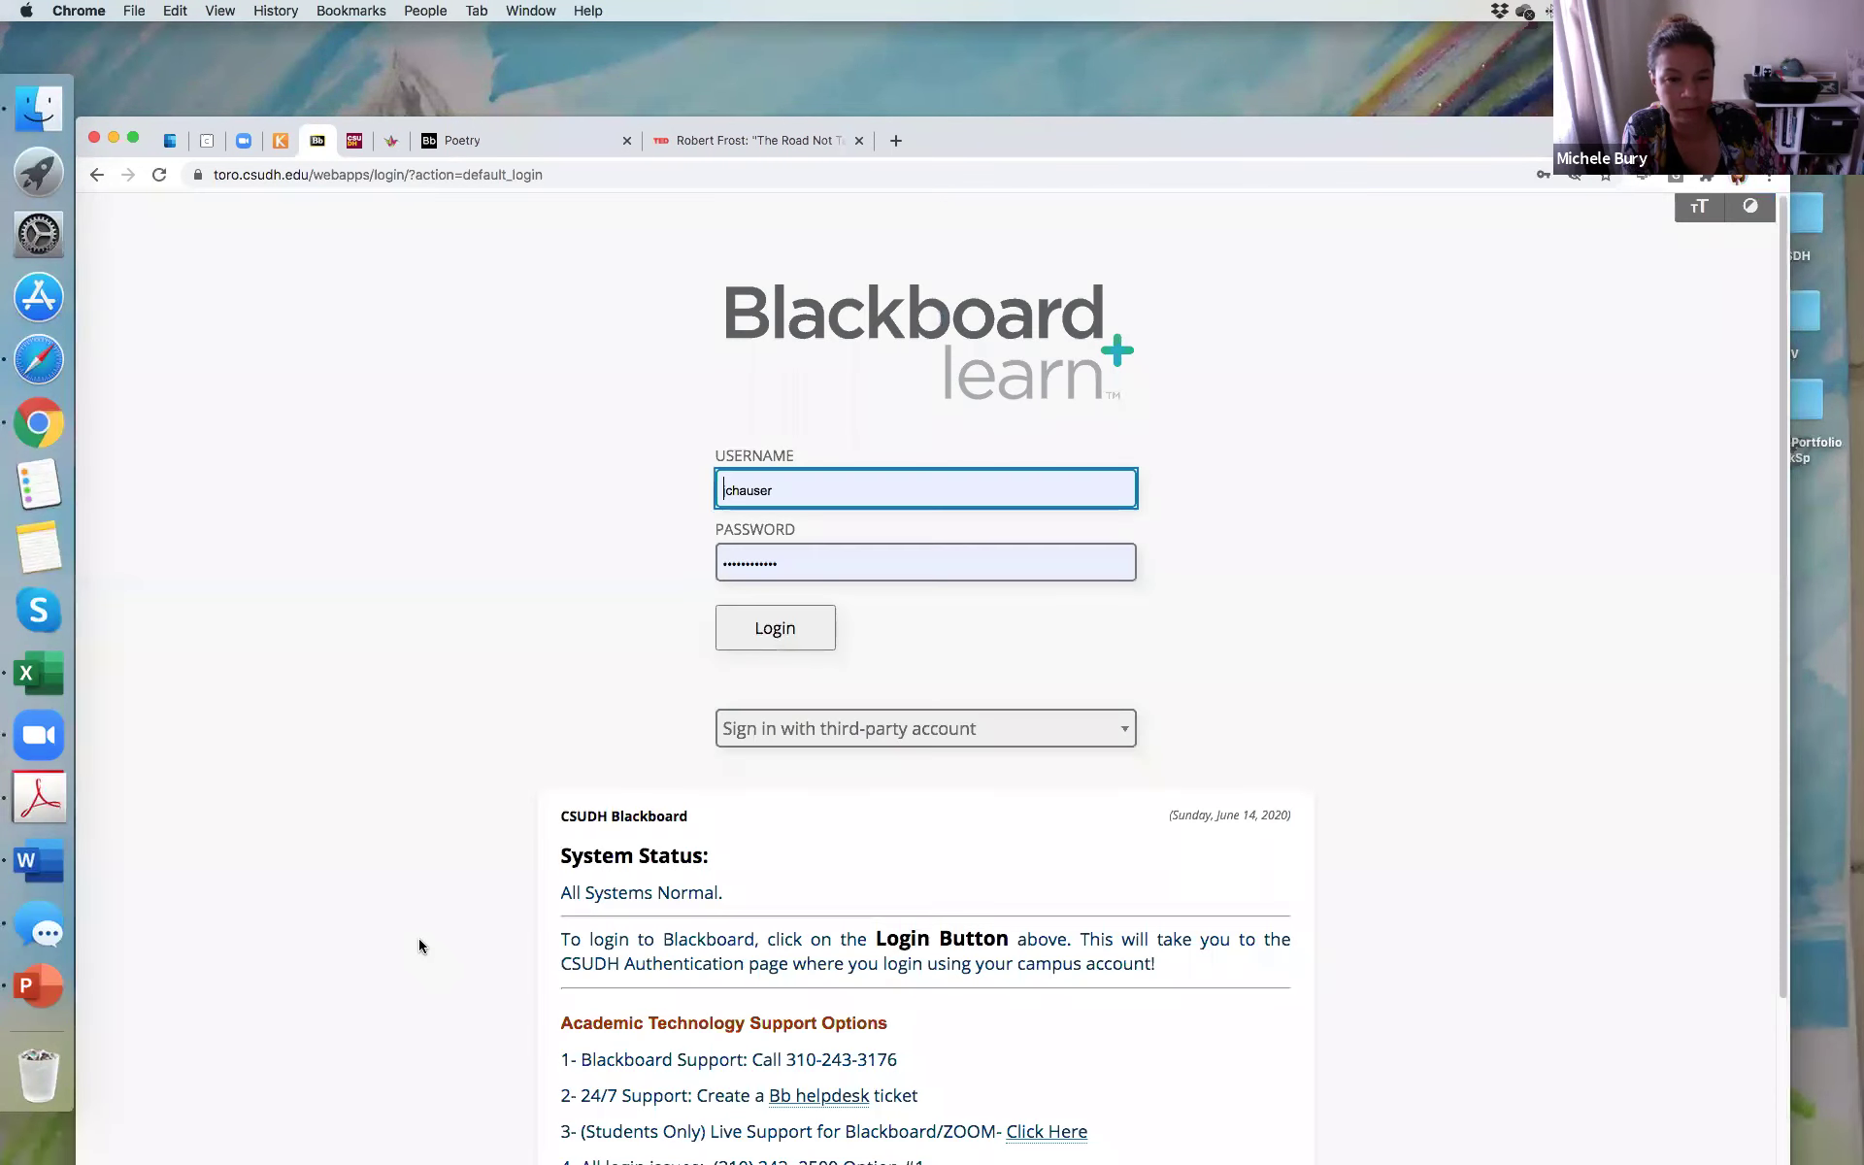
Step: Log in to Blackboard with the student account, replacing the prefilled username and entering the account password
click(903, 486)
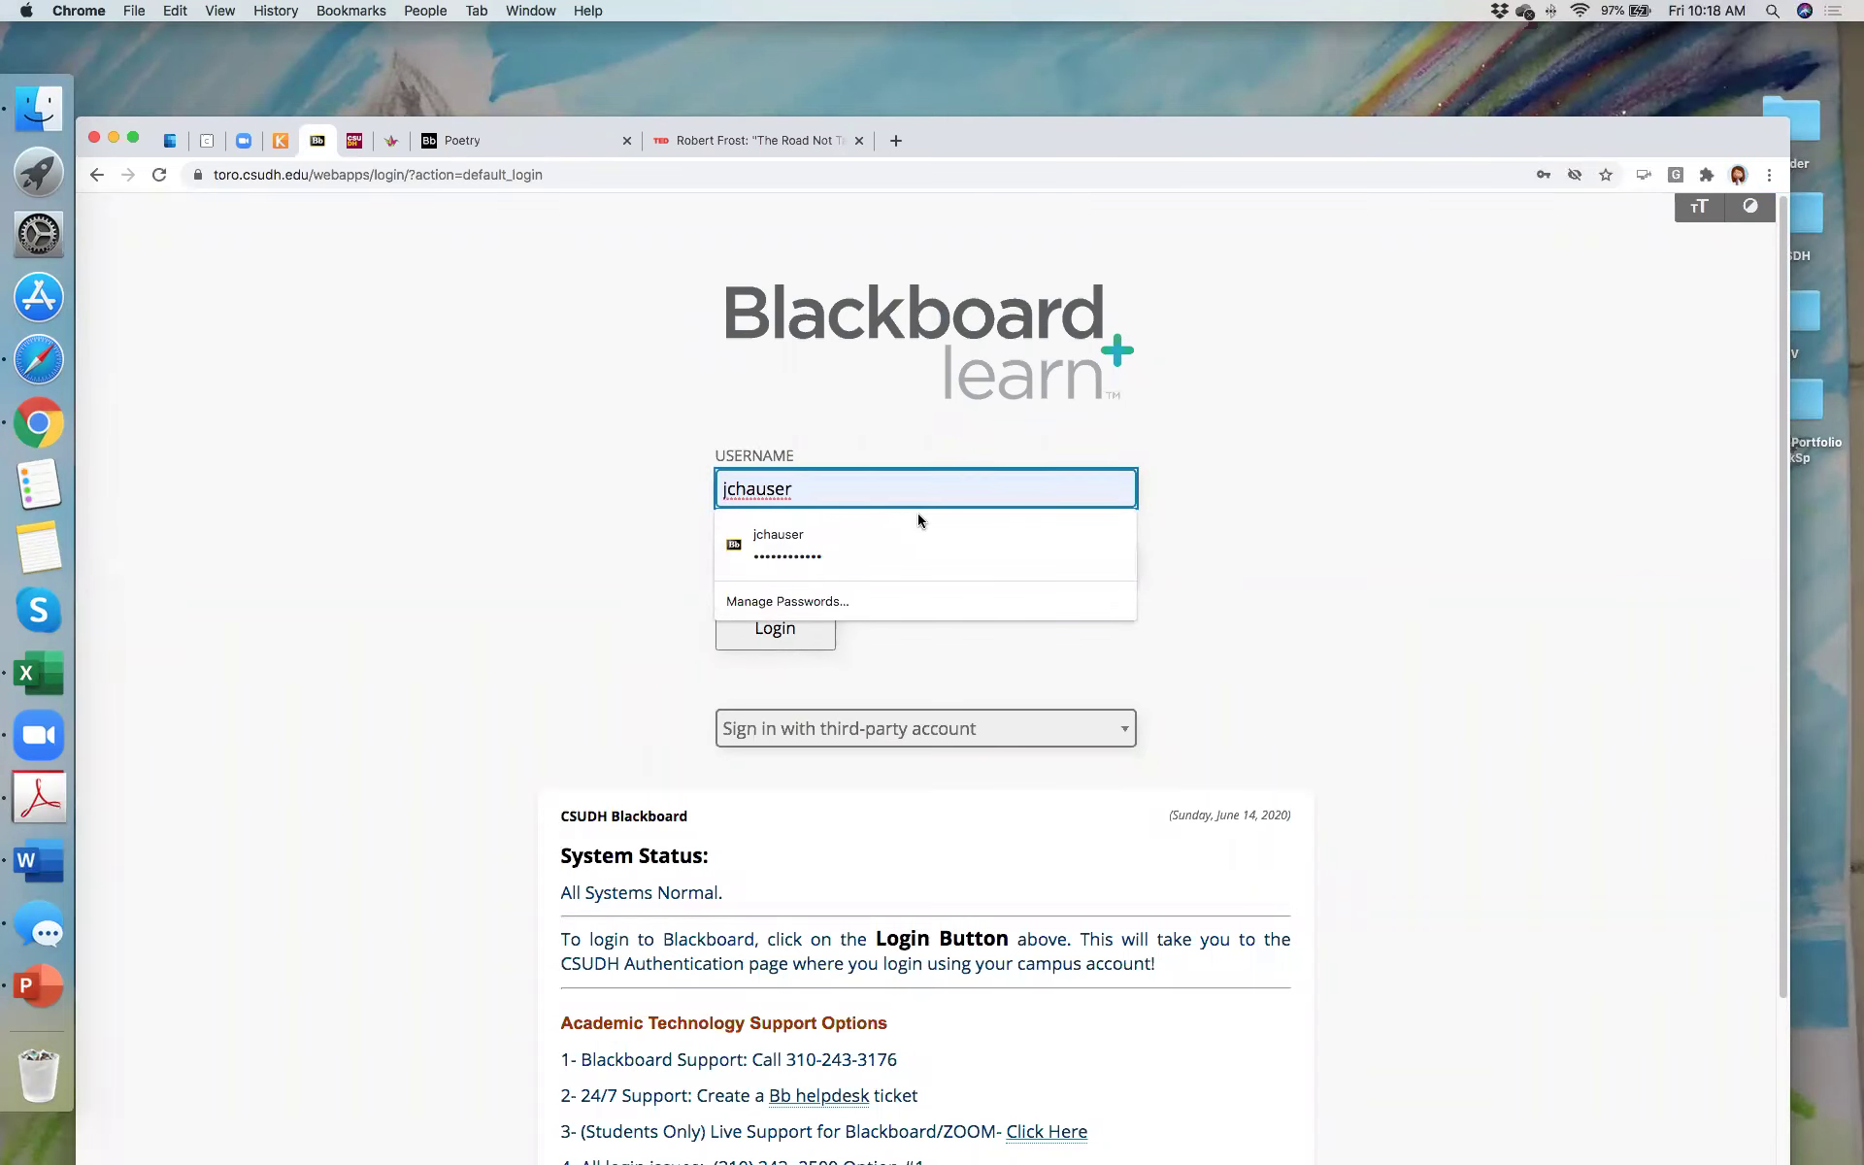
drag(838, 481, 677, 485)
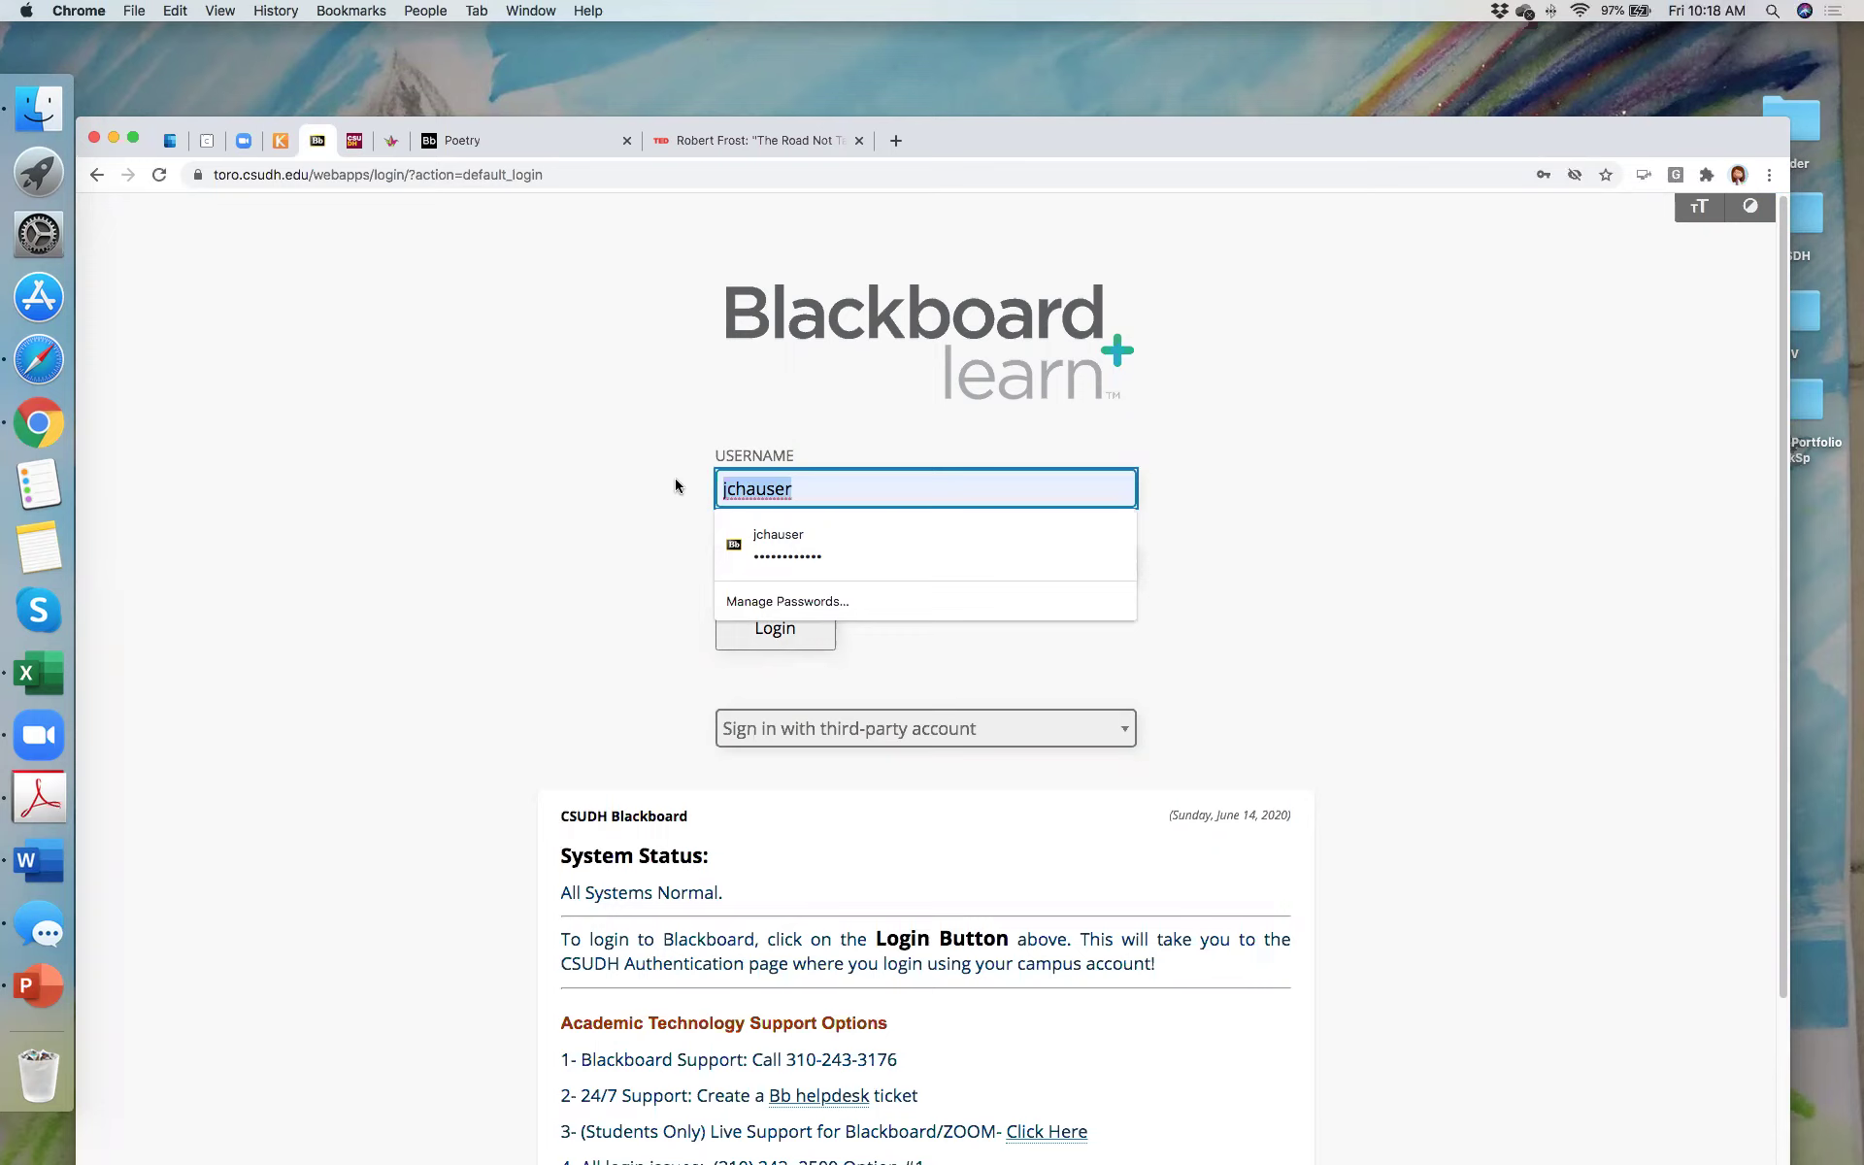
text(st)
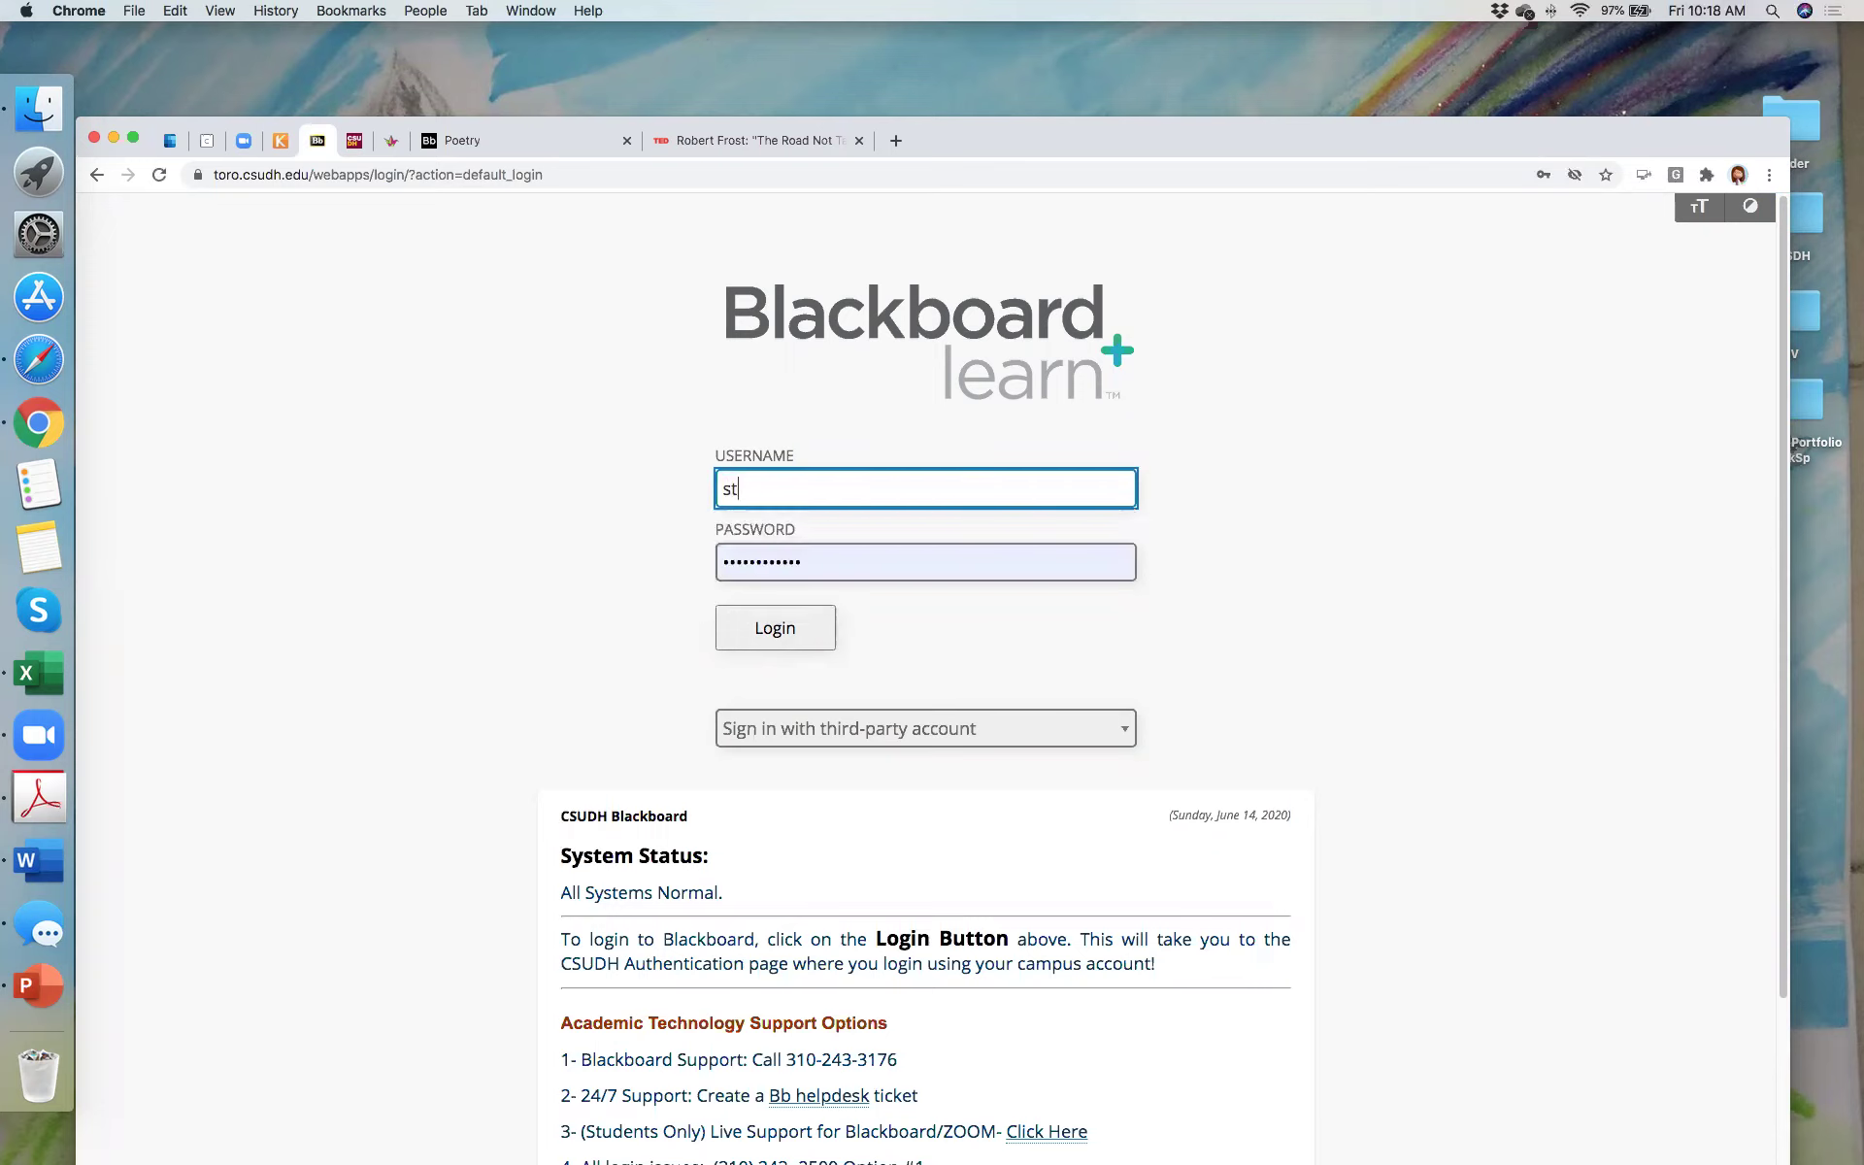
text(udent_one)
key(Tab)
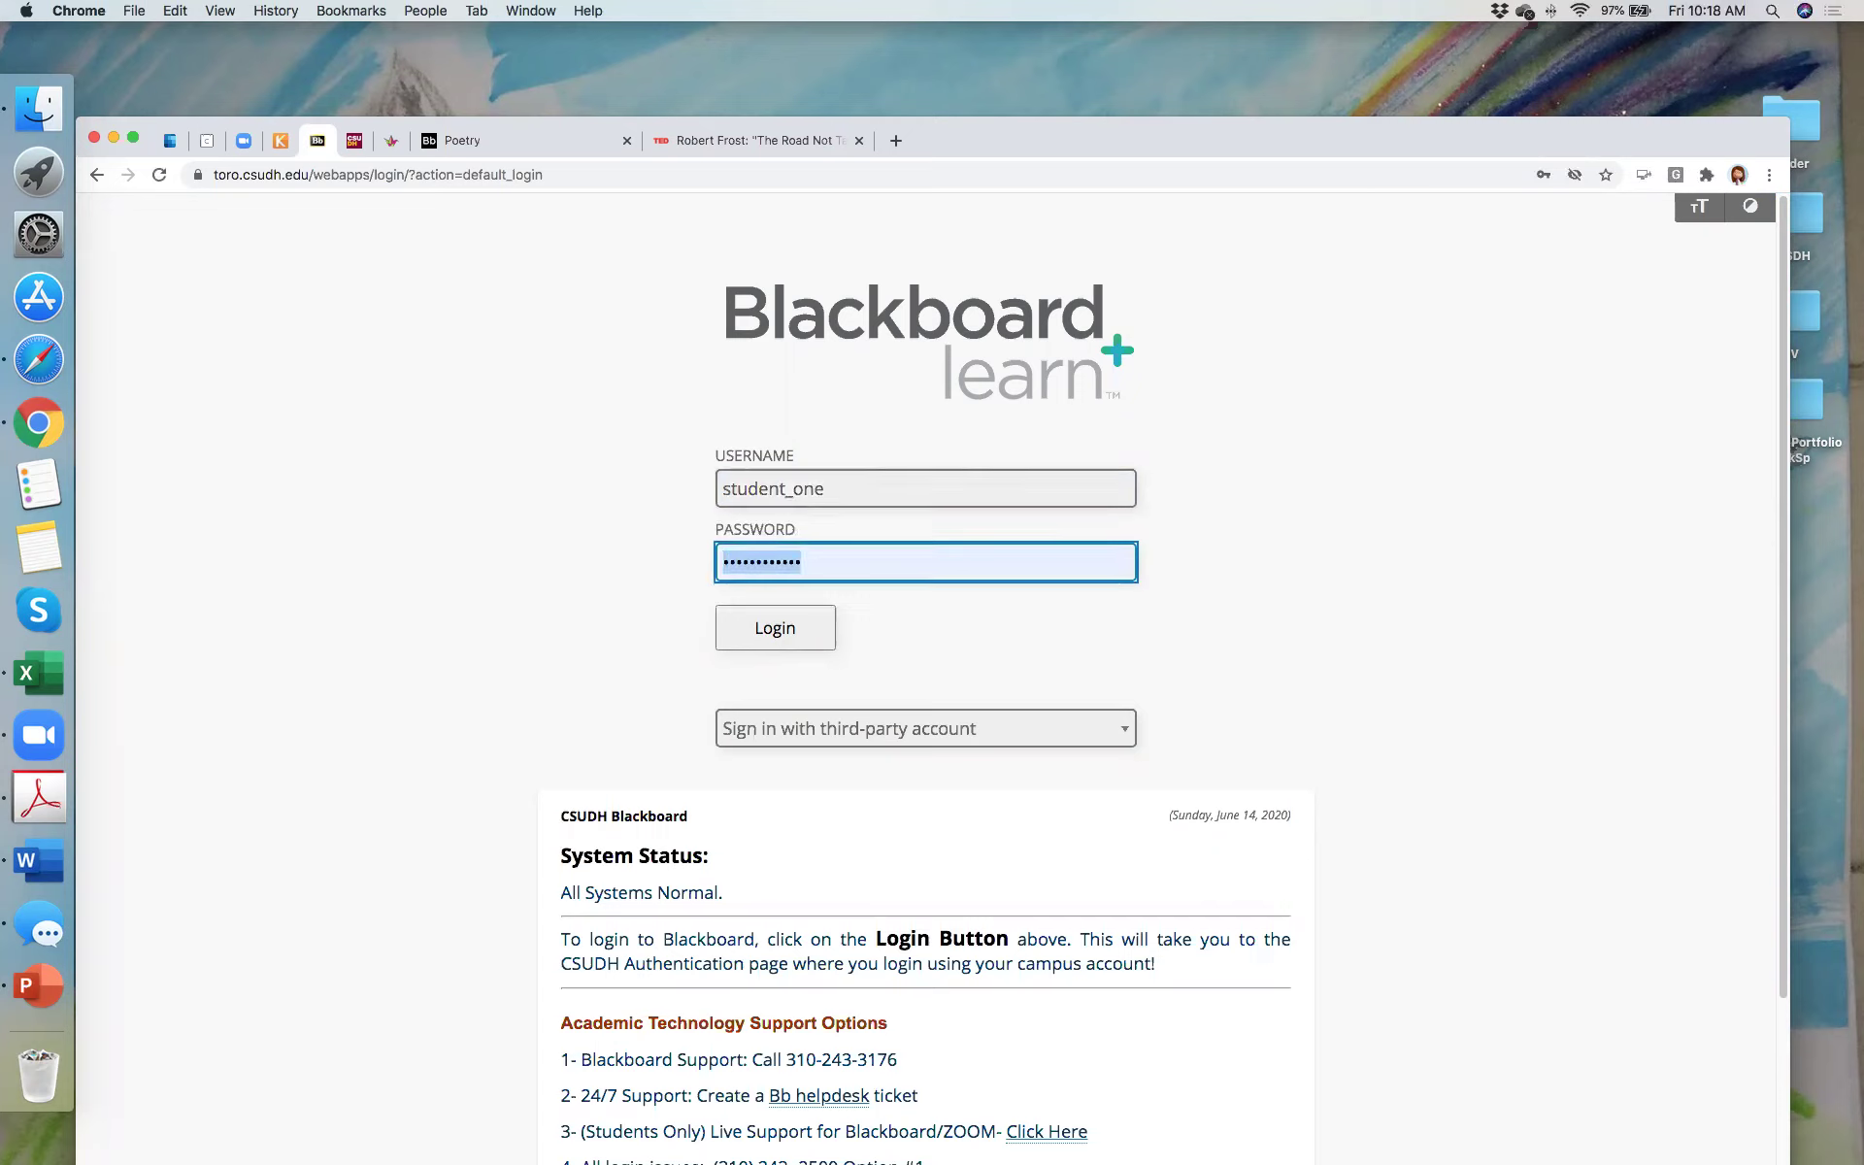
text(••)
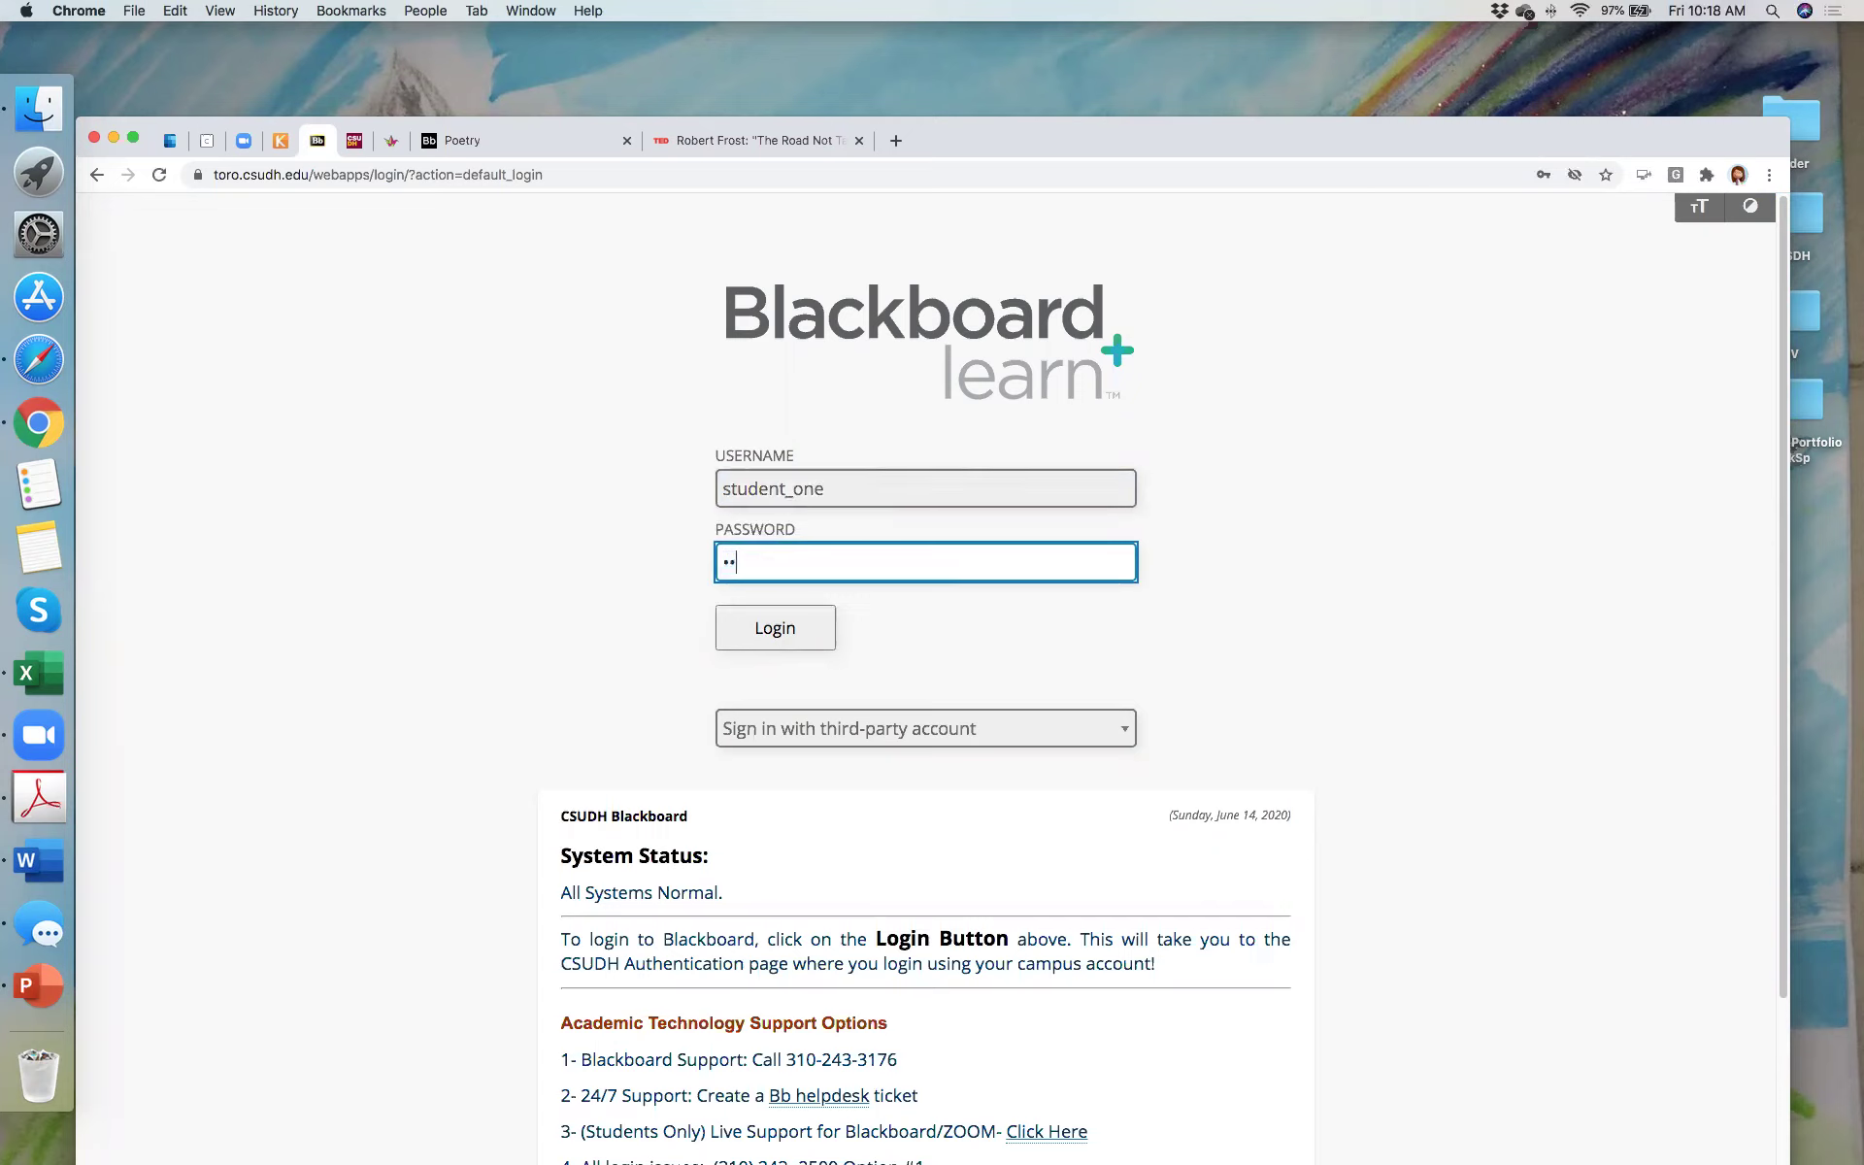
text(••••••)
click(819, 636)
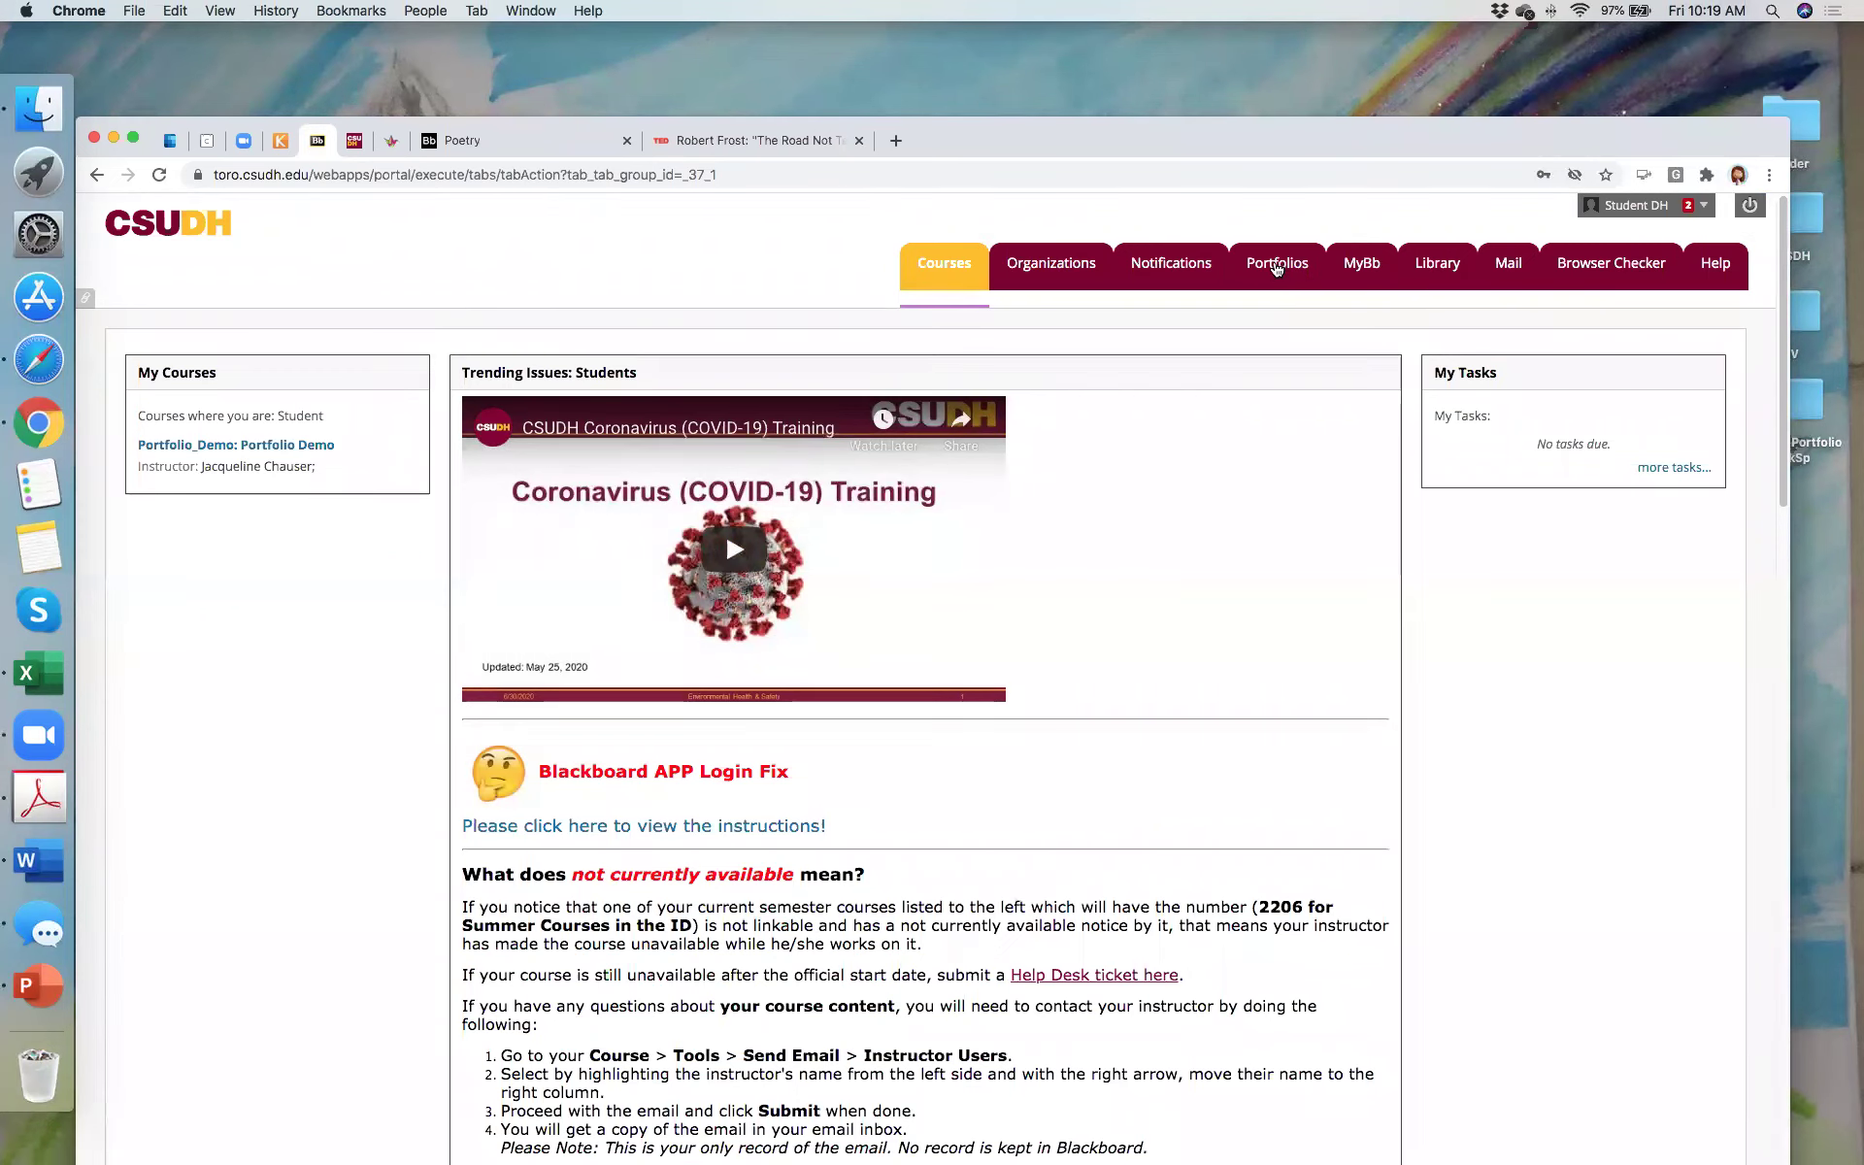
Step: Open the student's English portfolio from the Portfolios area in viewing mode
click(1276, 270)
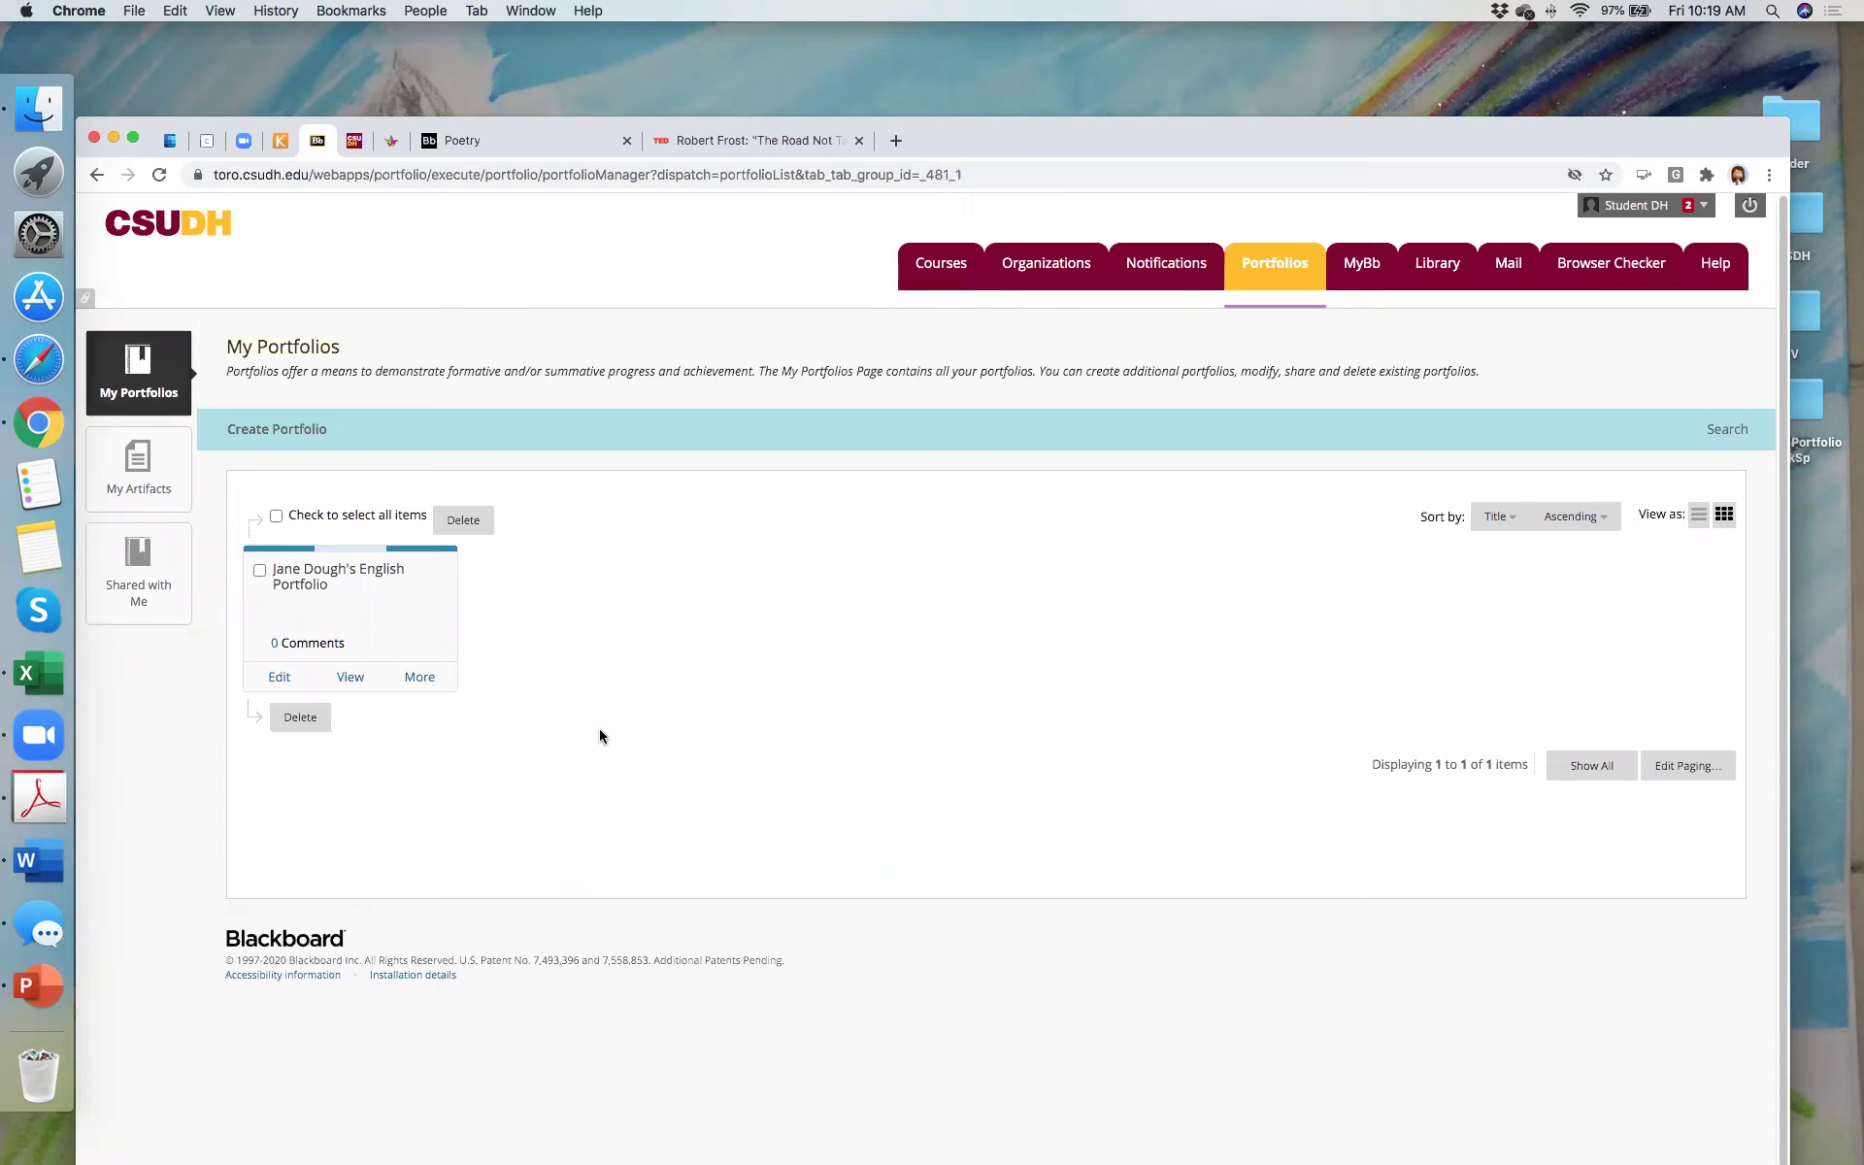
click(350, 678)
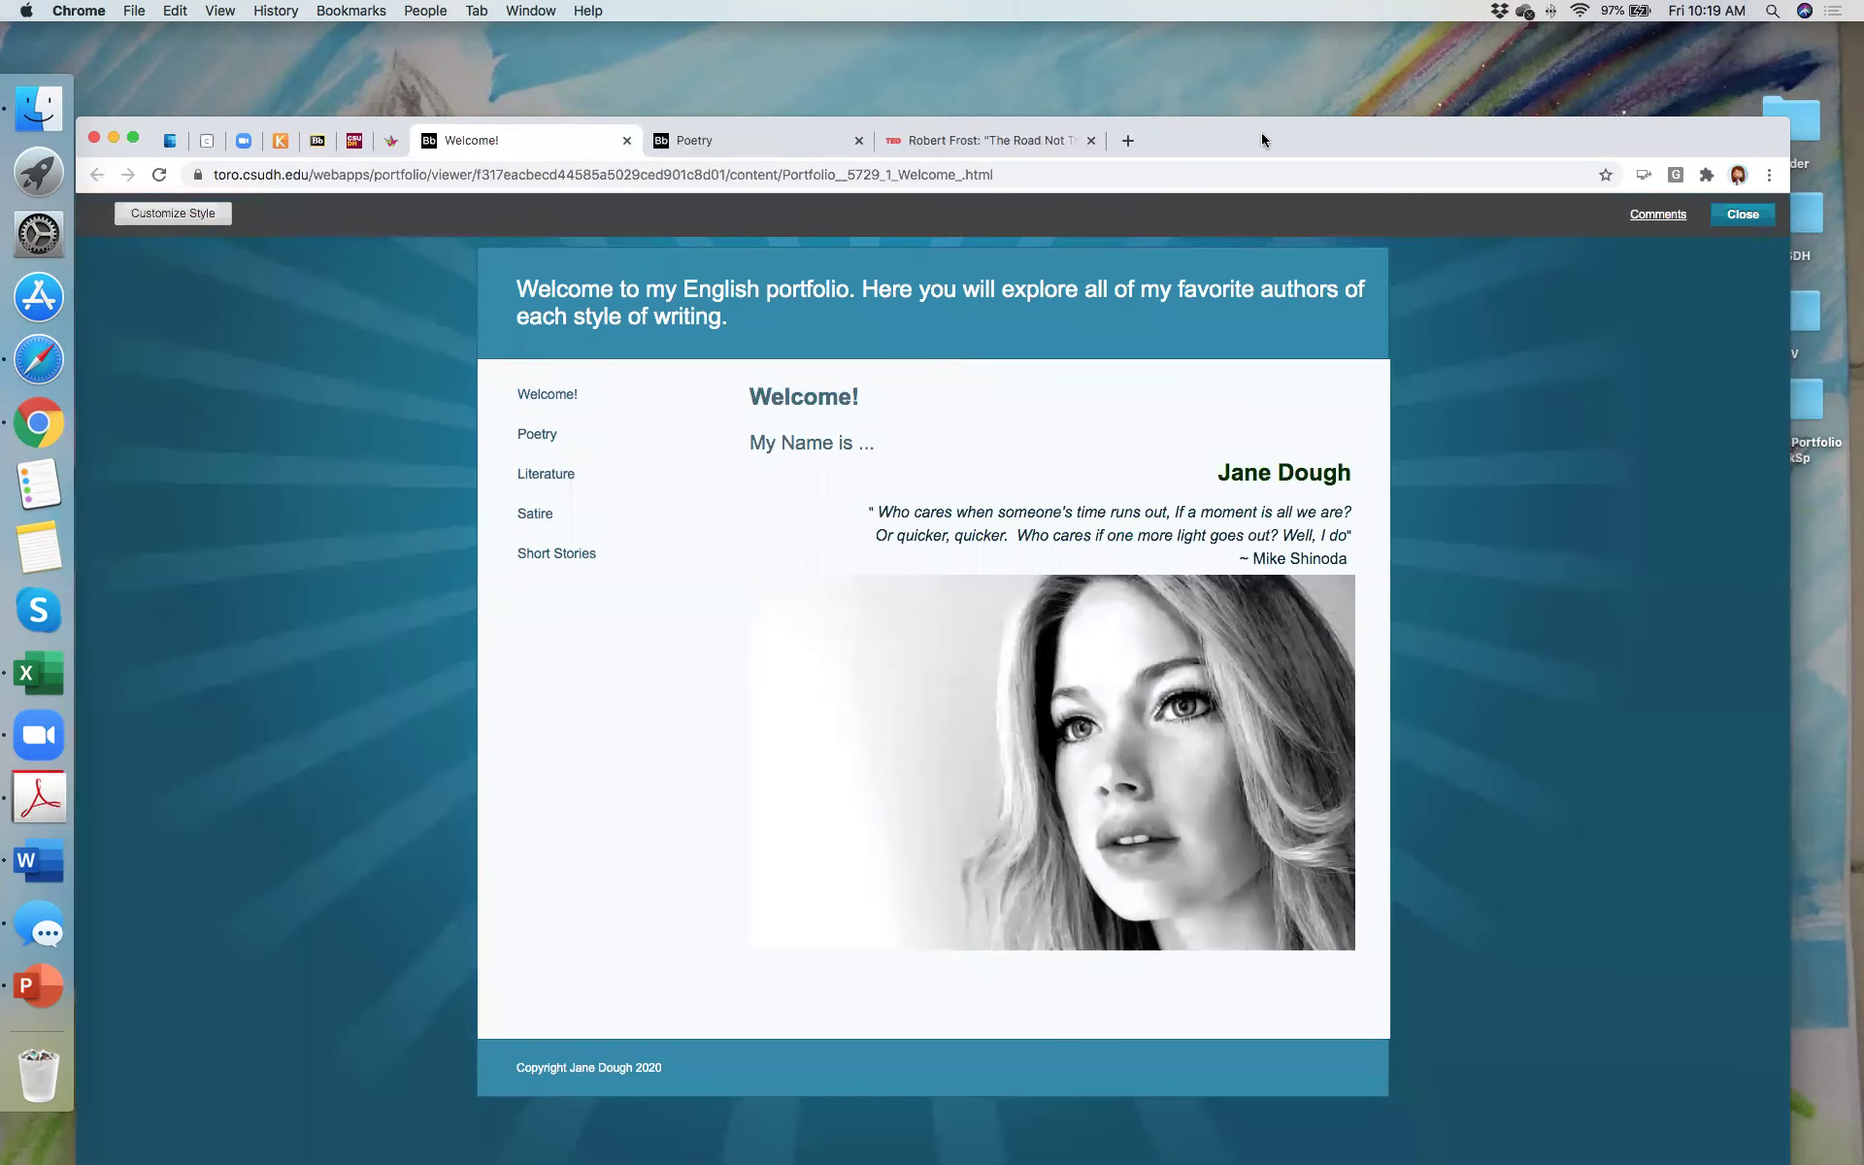
drag(1292, 143, 1272, 89)
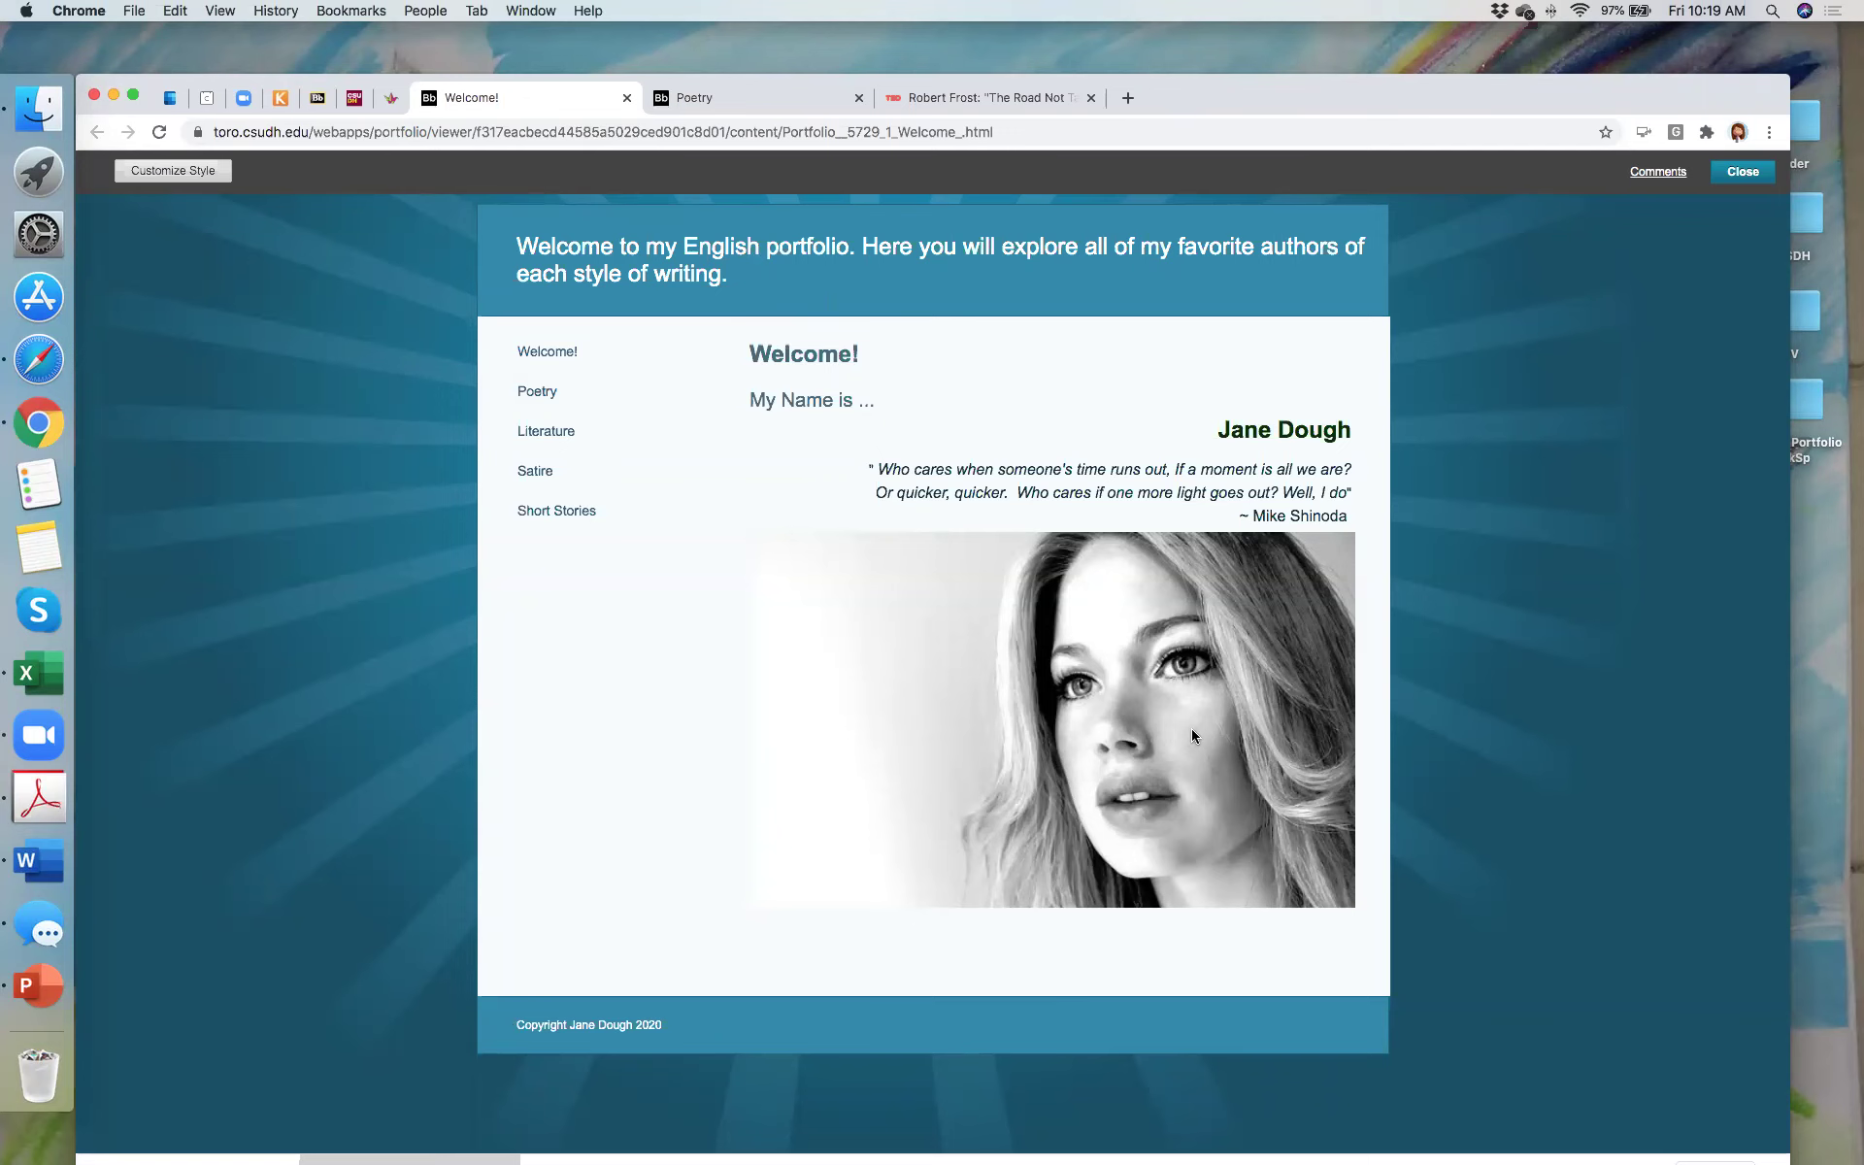
Step: Review the portfolio's Poetry page, from the Robert Frost biography down to the embedded reading video
click(569, 398)
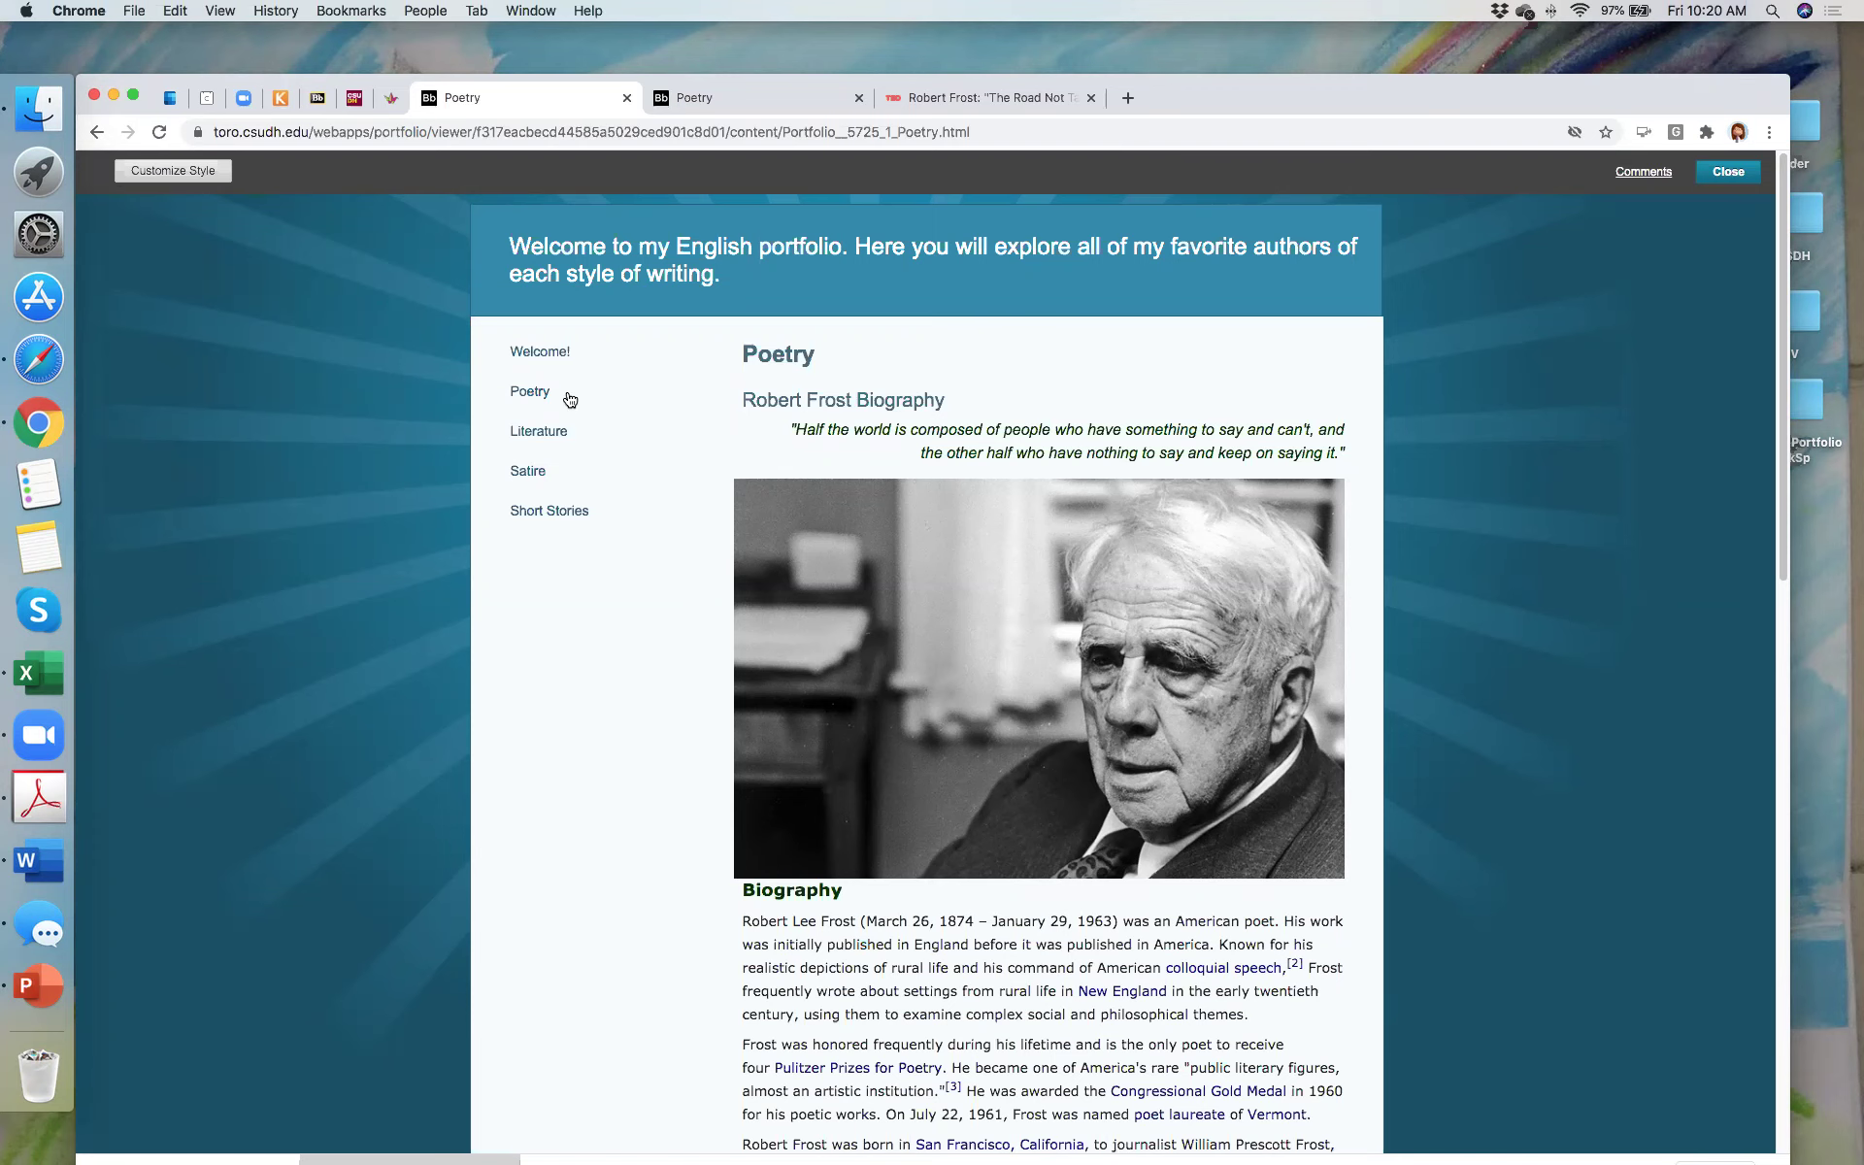
scroll(887, 610, down, 5)
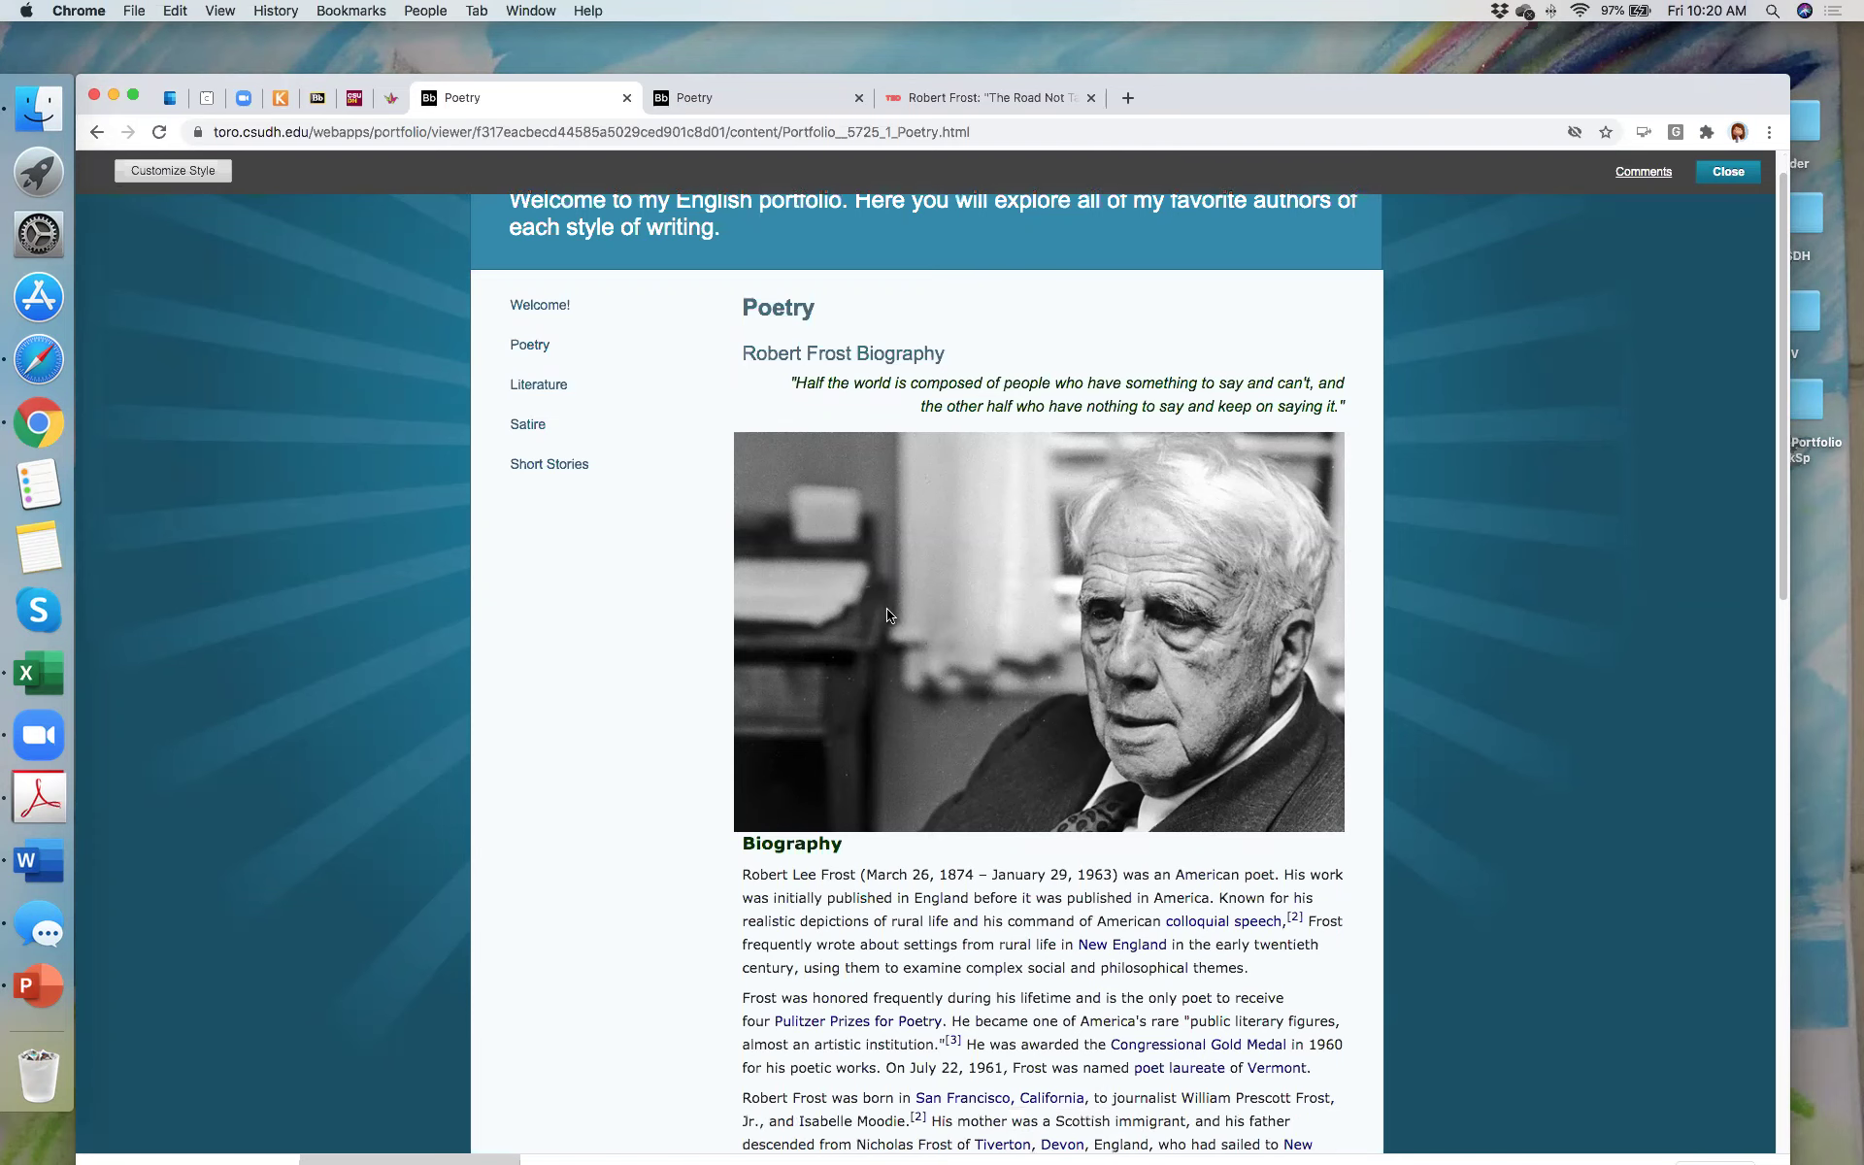
scroll(887, 608, down, 2)
scroll(888, 610, up, 6)
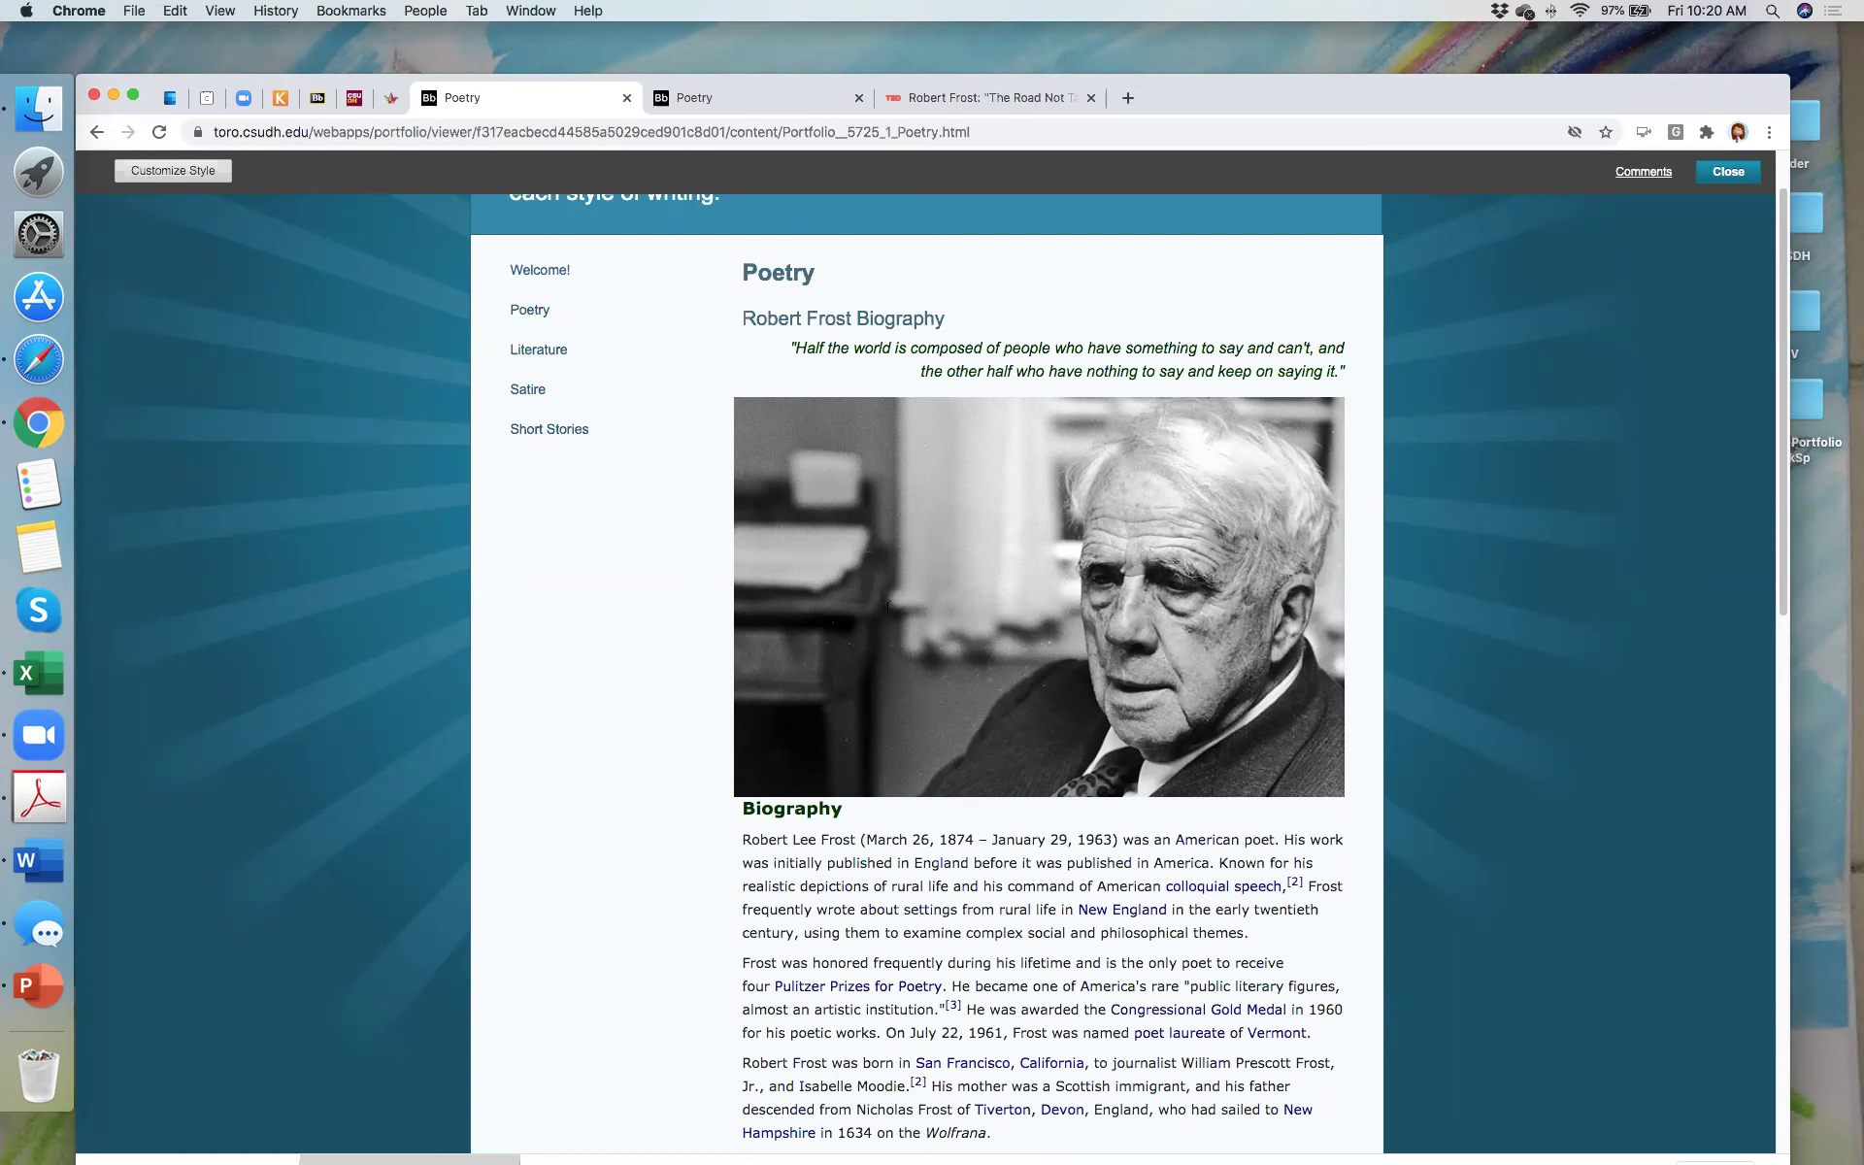
scroll(887, 607, down, 2)
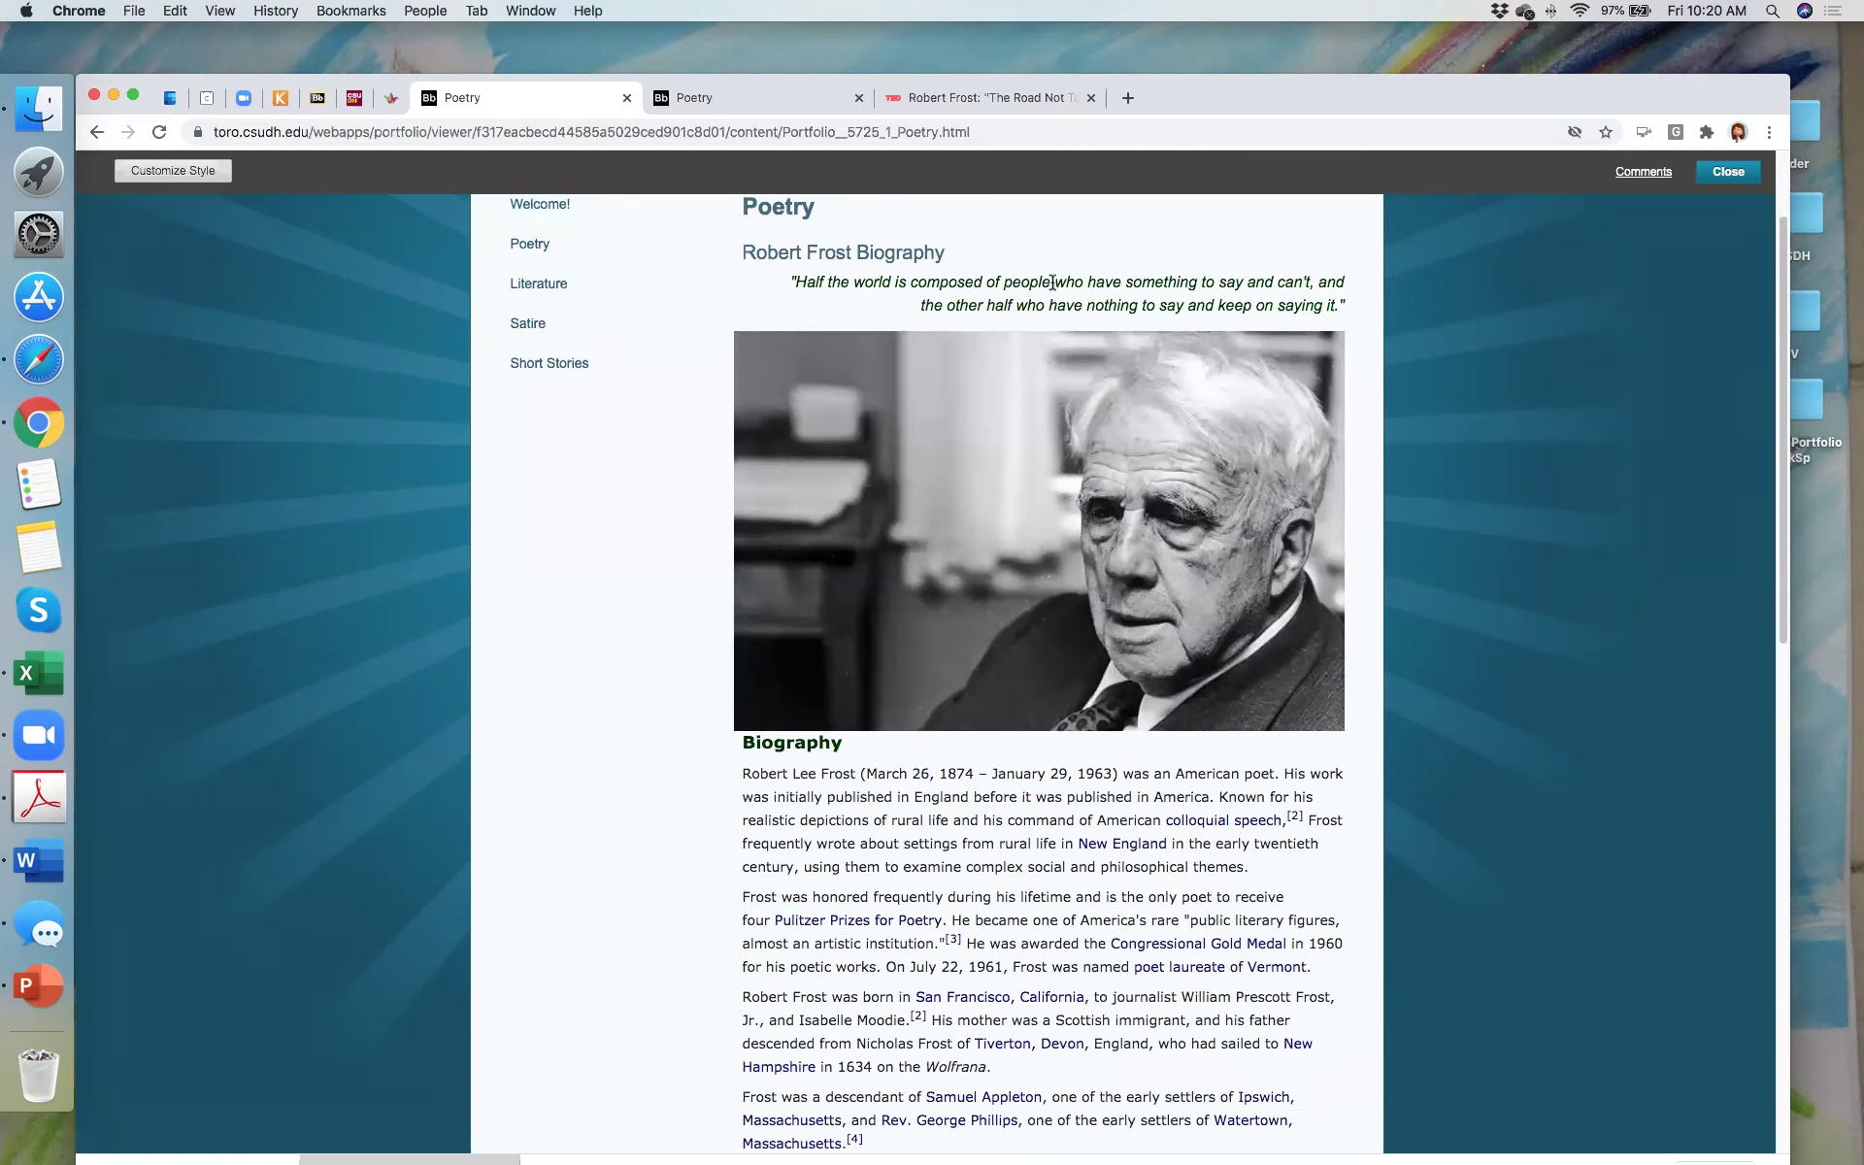
scroll(1012, 315, down, 2)
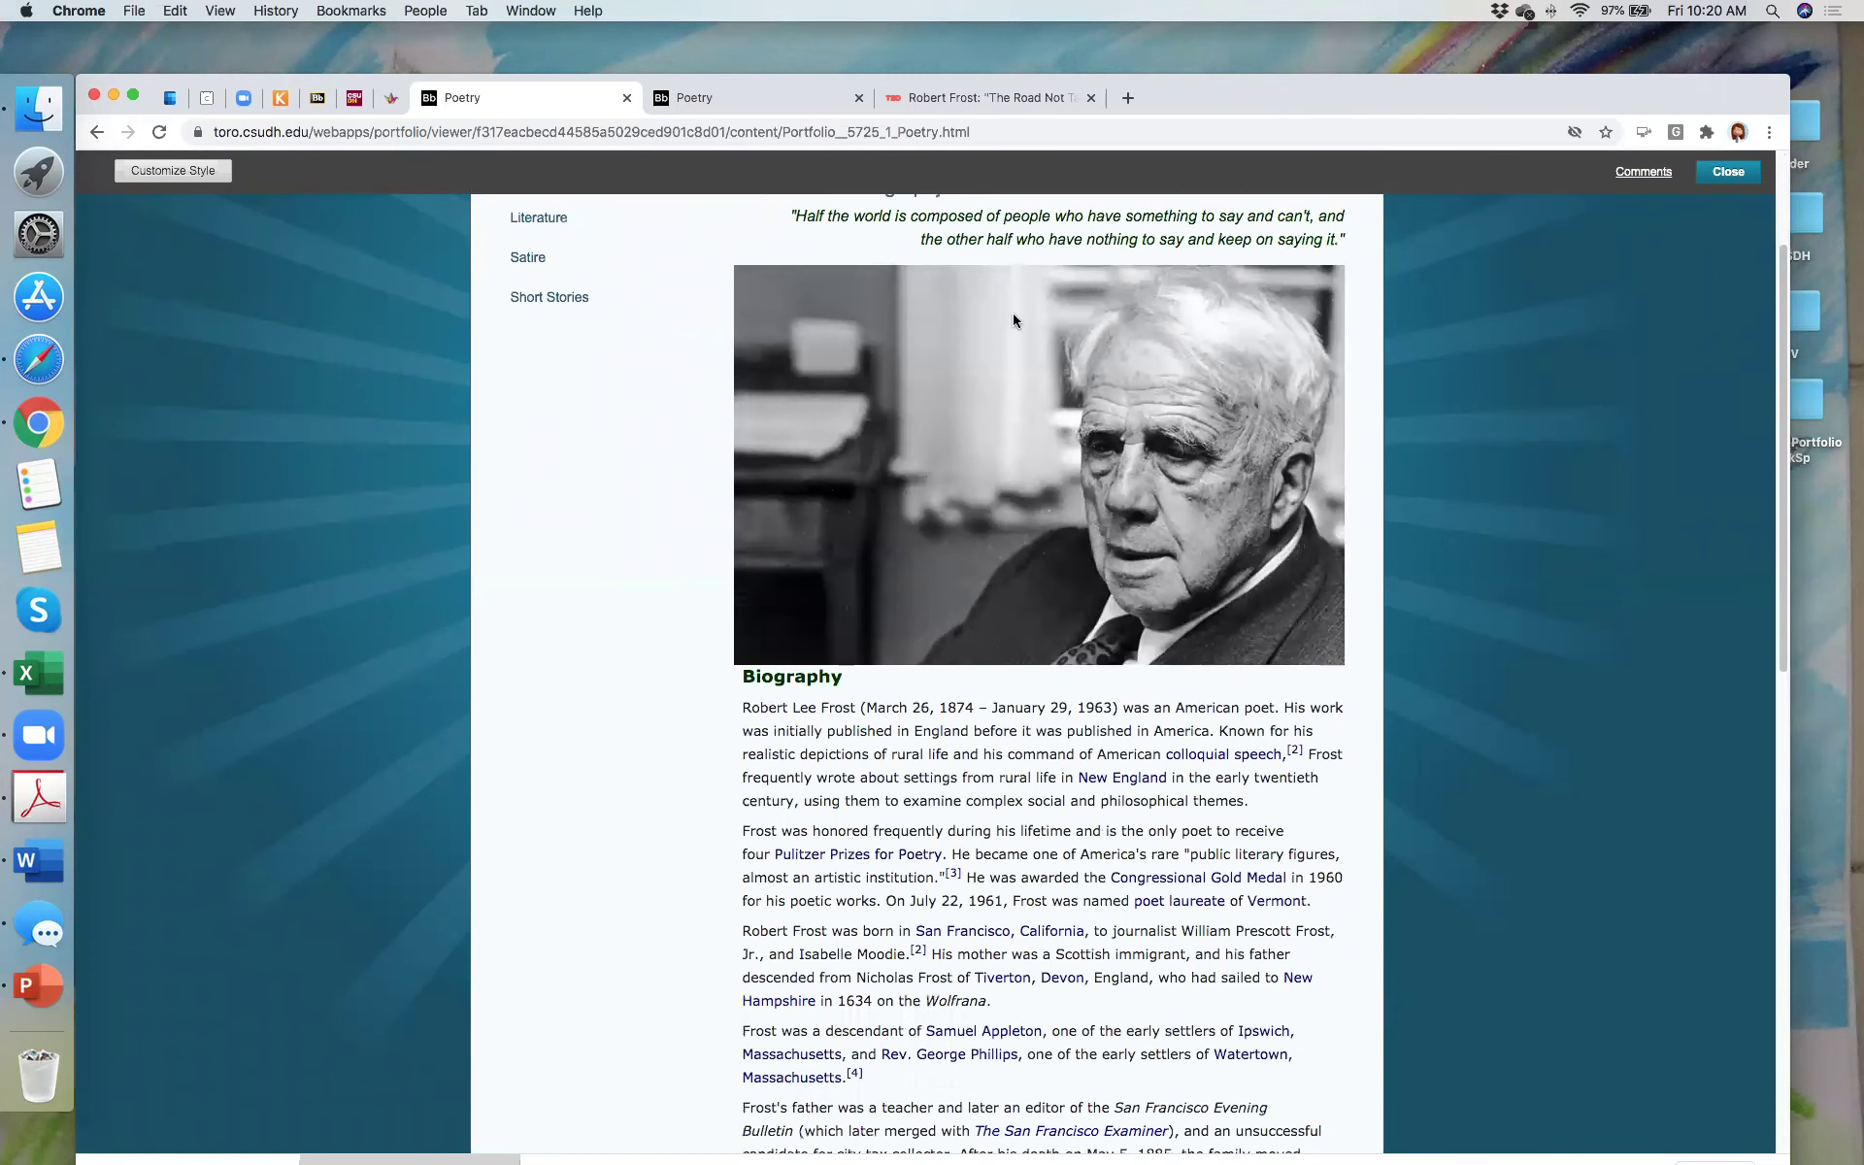
scroll(1012, 315, down, 15)
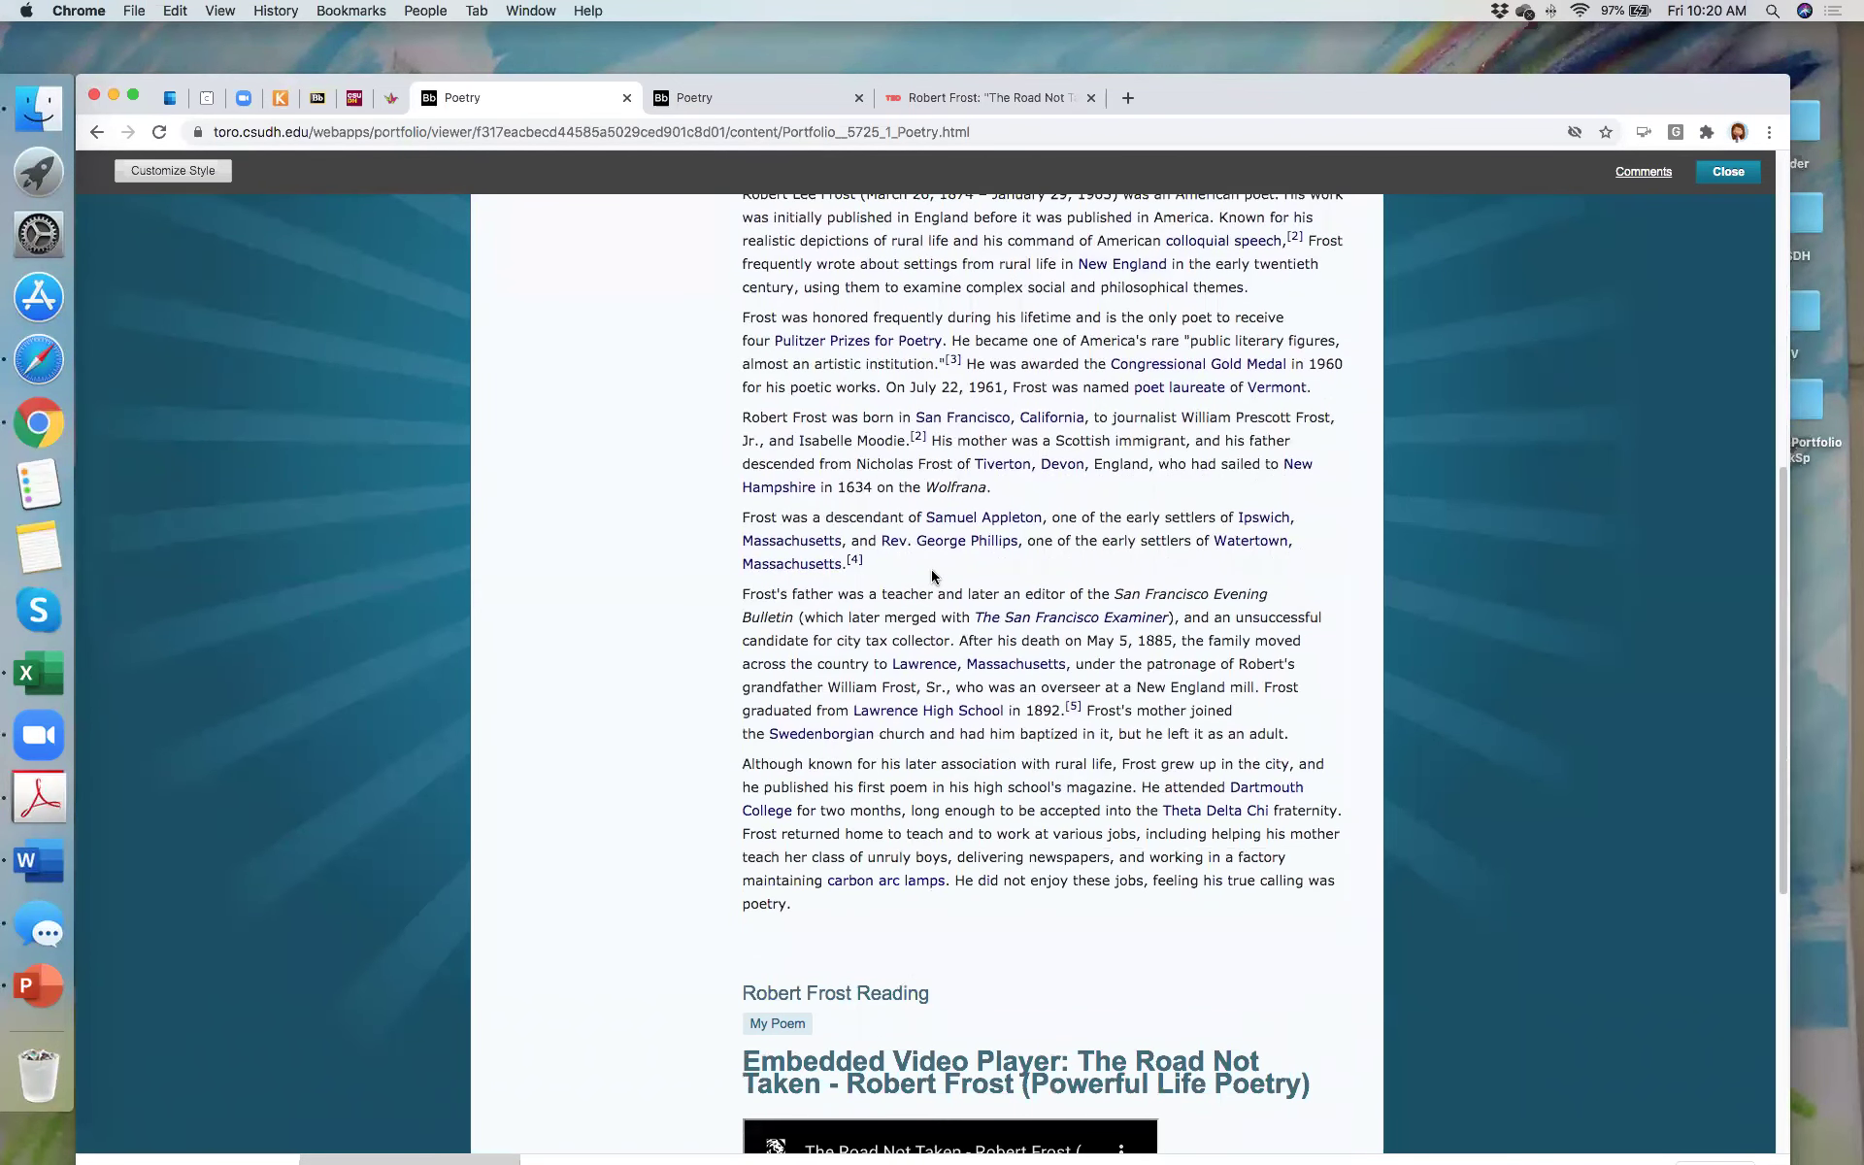
scroll(932, 577, down, 13)
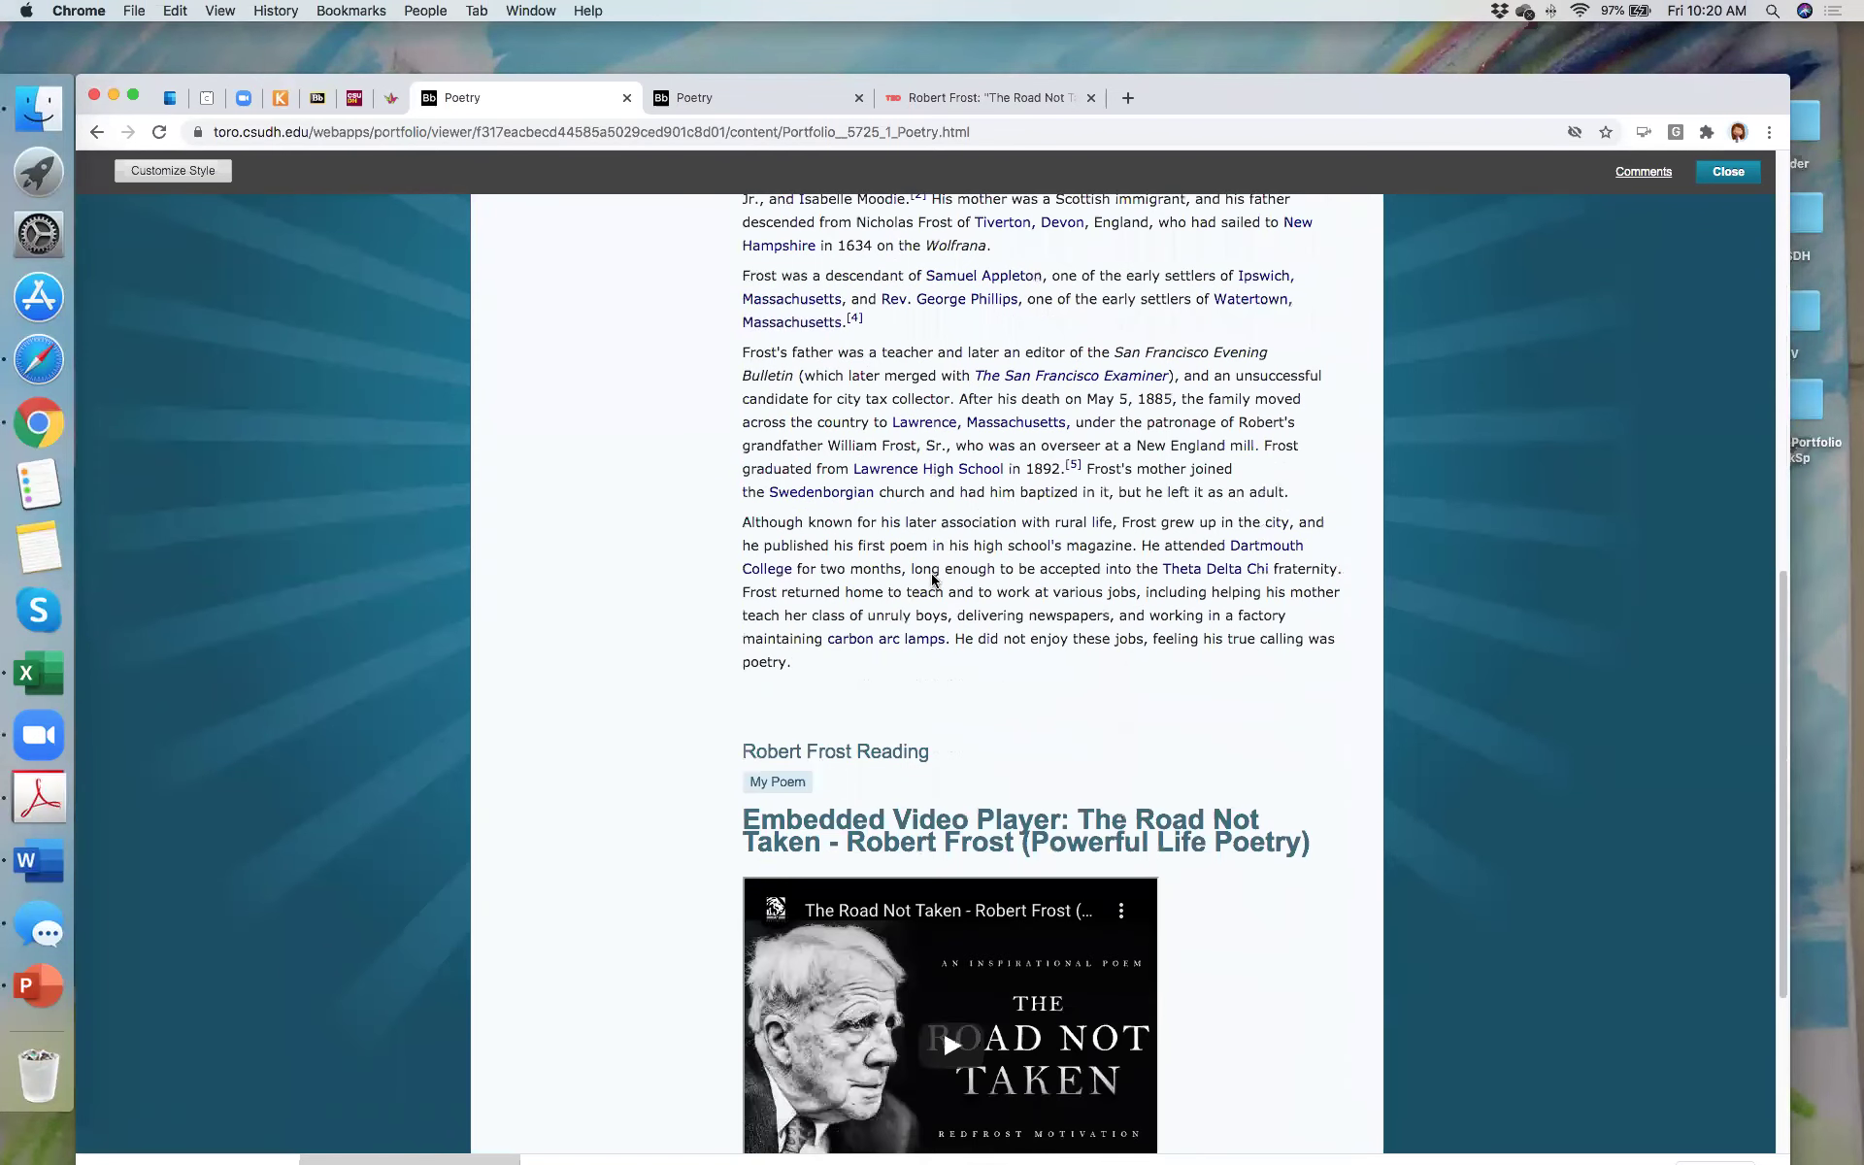
scroll(932, 580, down, 1)
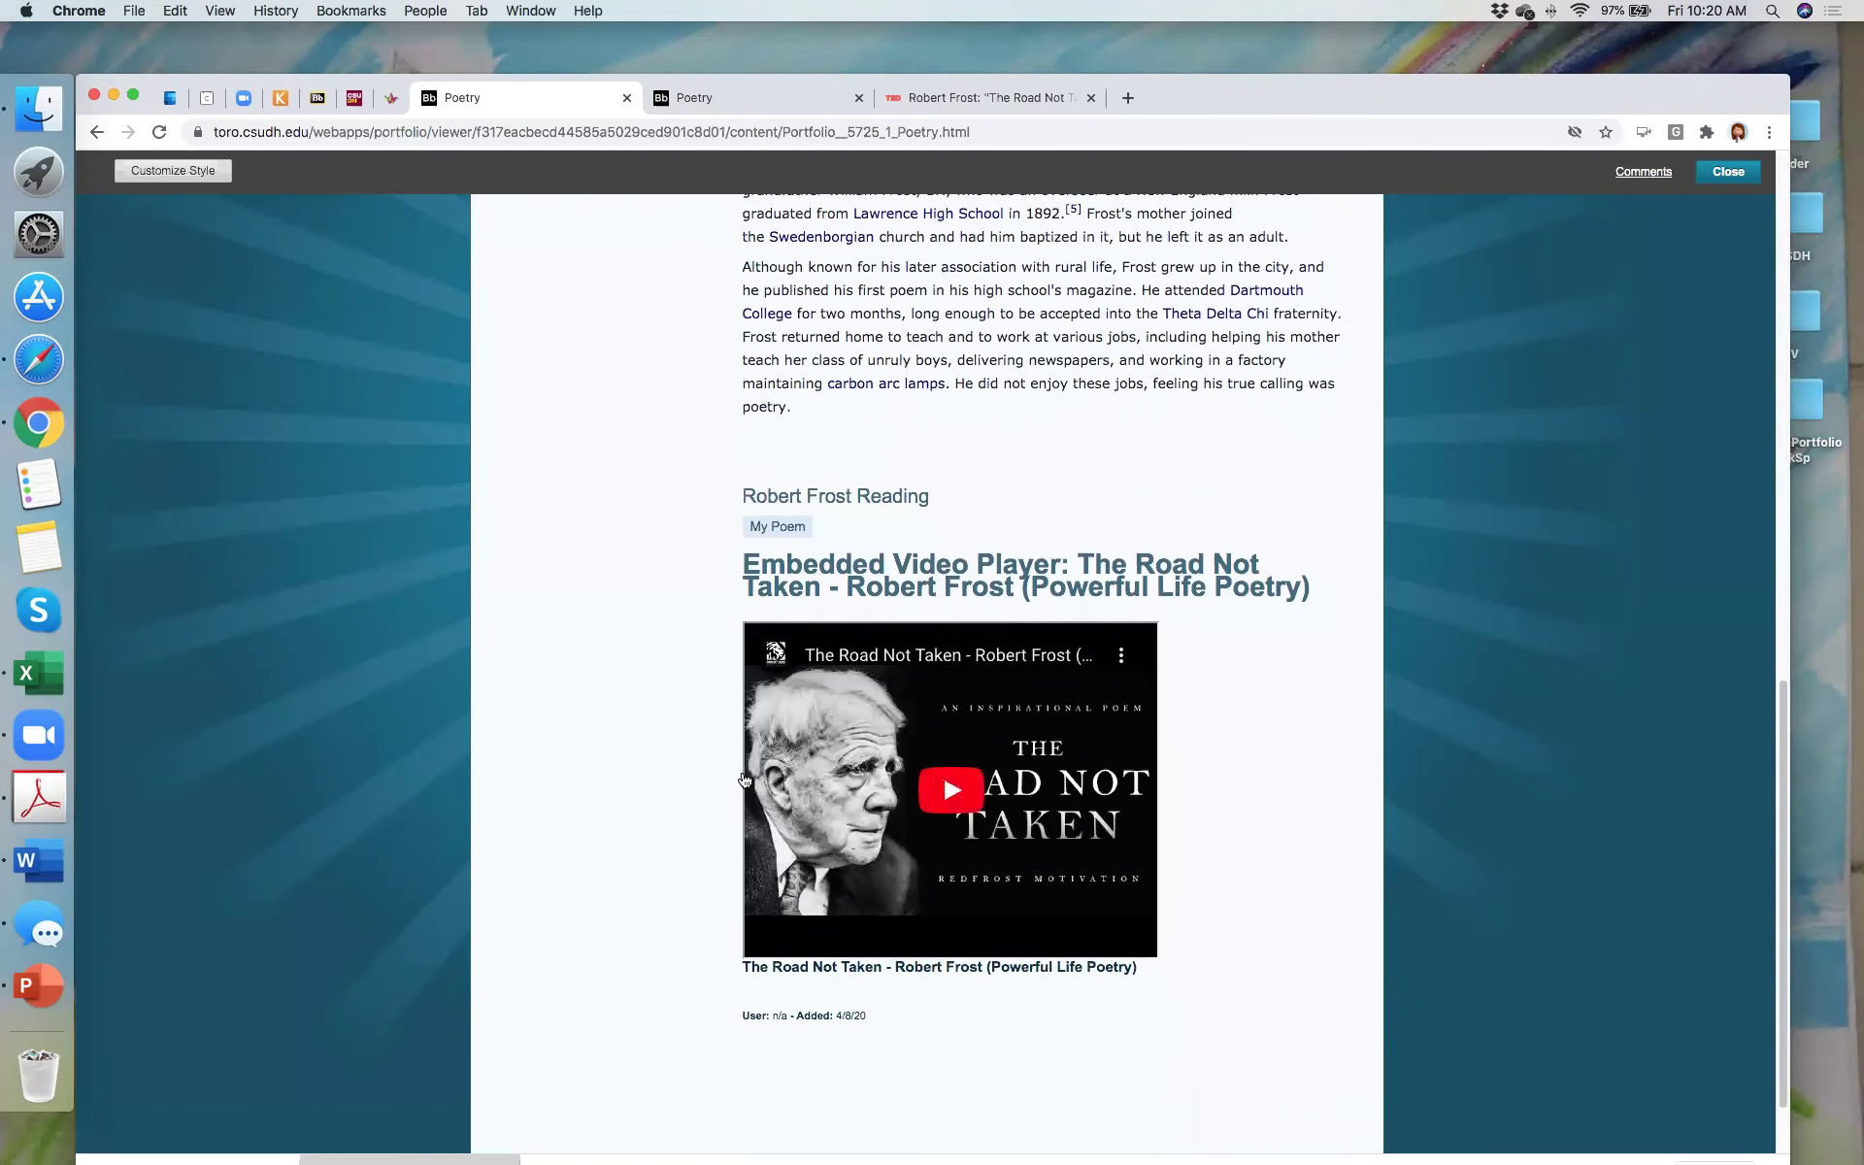
Step: View the My Poem artifact under Robert Frost Reading, close it and return to the beginning of the Poetry page
click(774, 529)
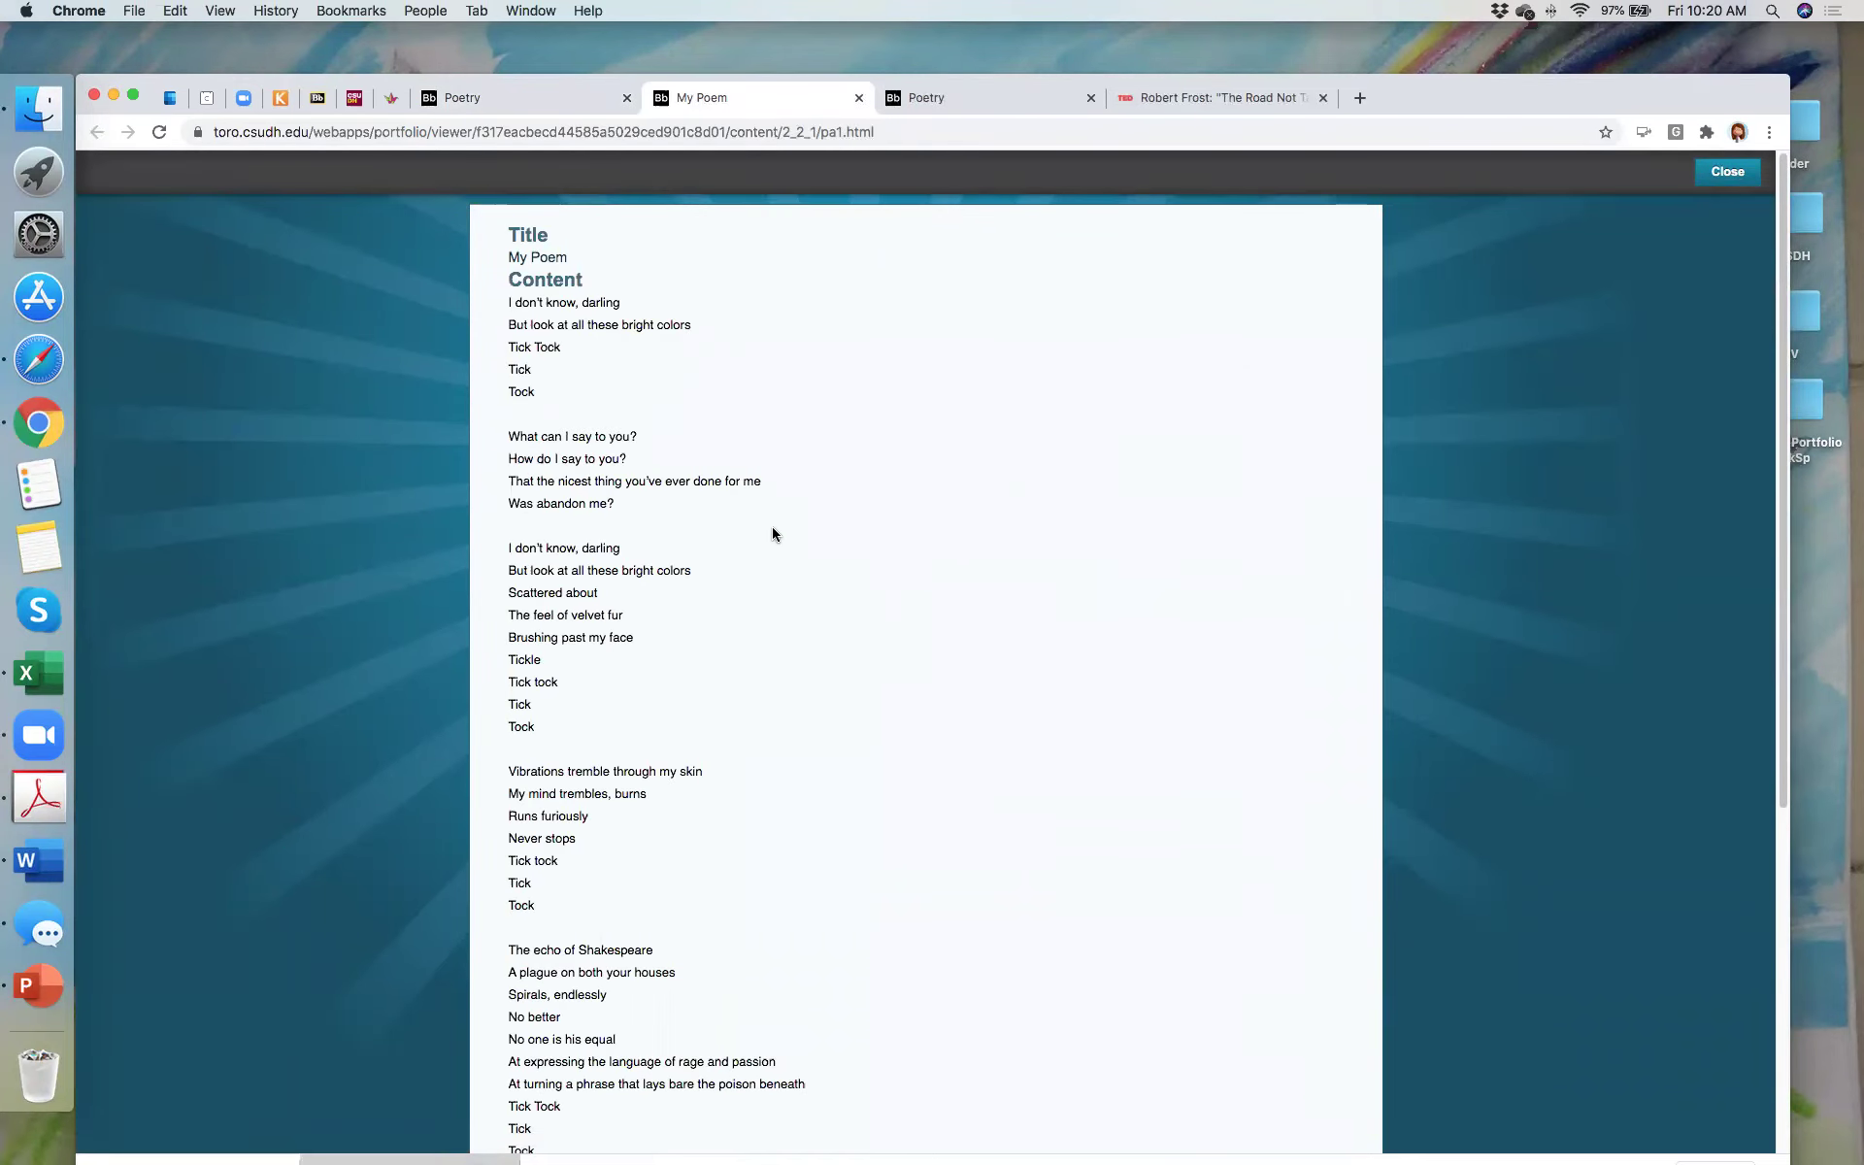
scroll(771, 527, down, 5)
scroll(772, 526, up, 5)
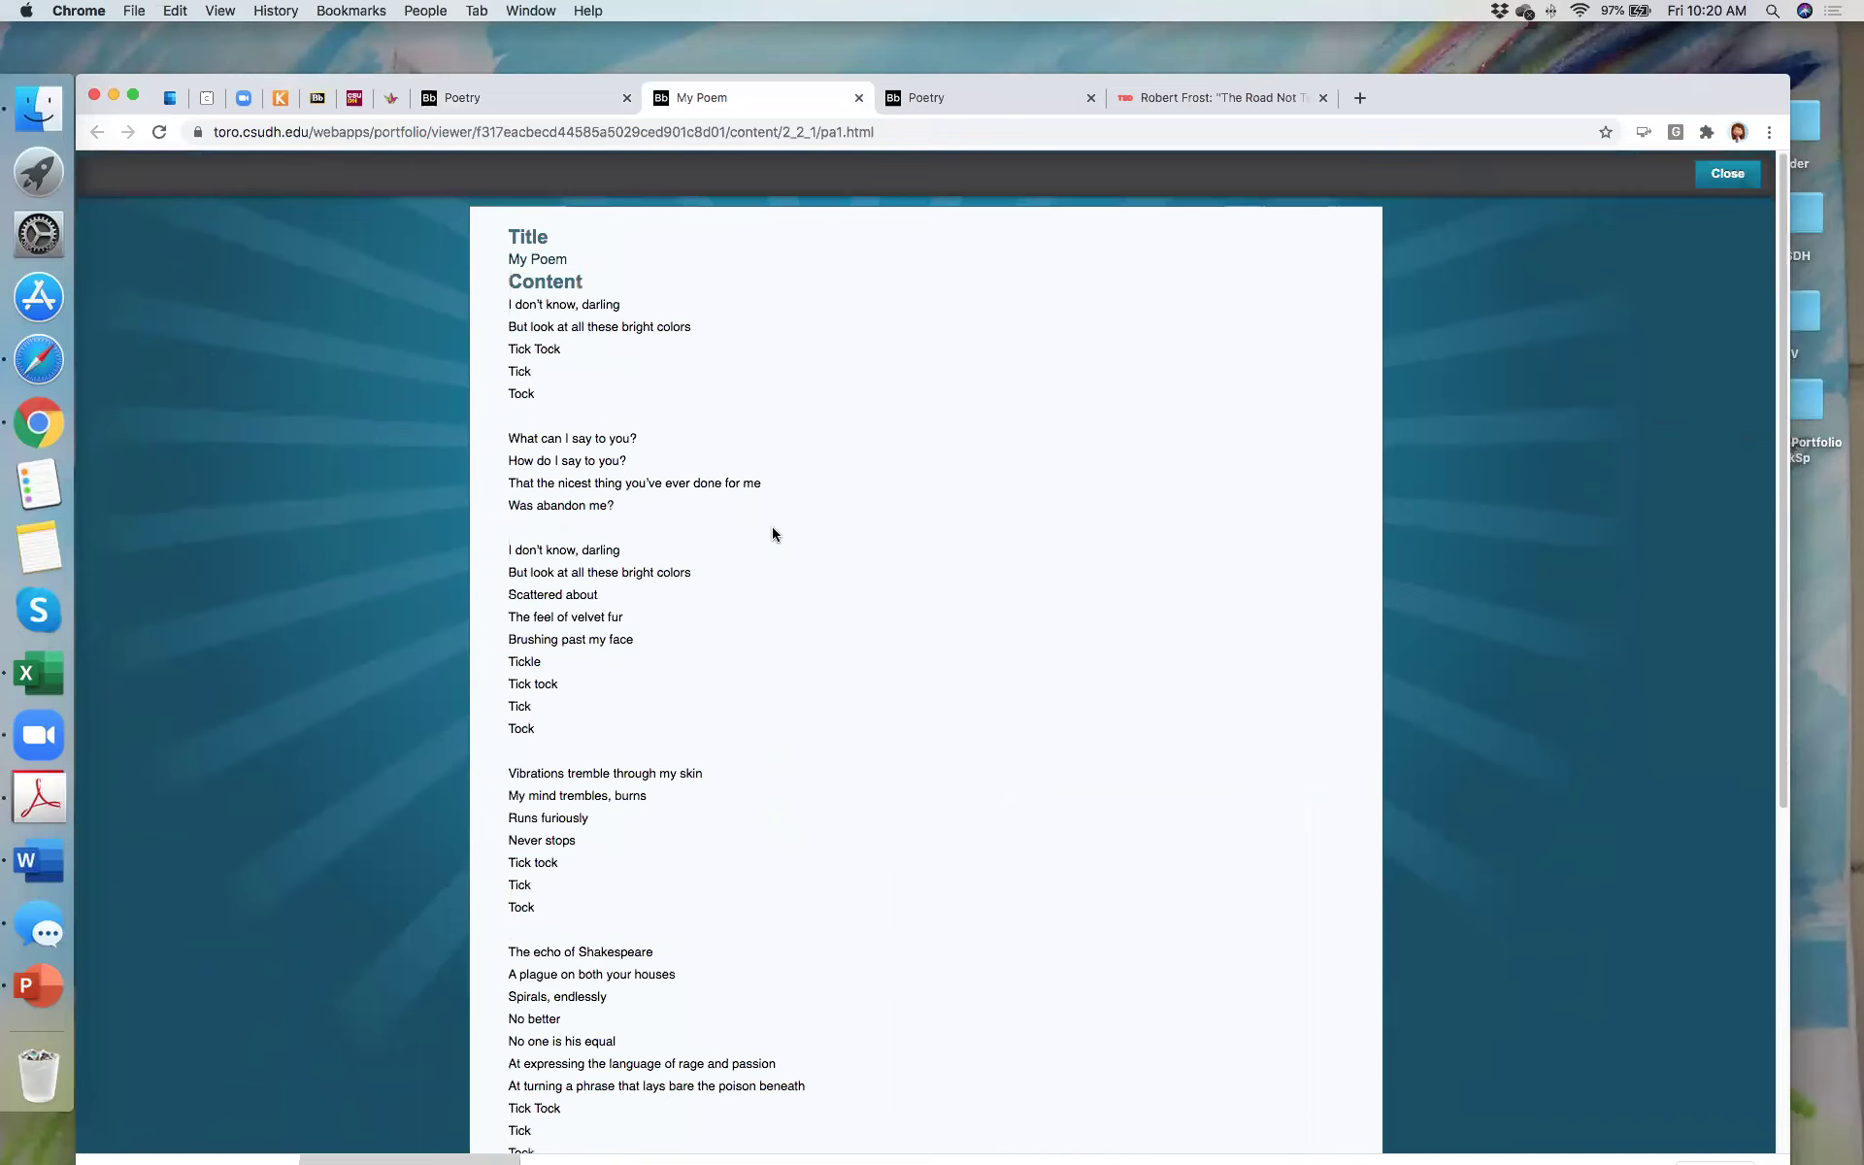
click(1728, 172)
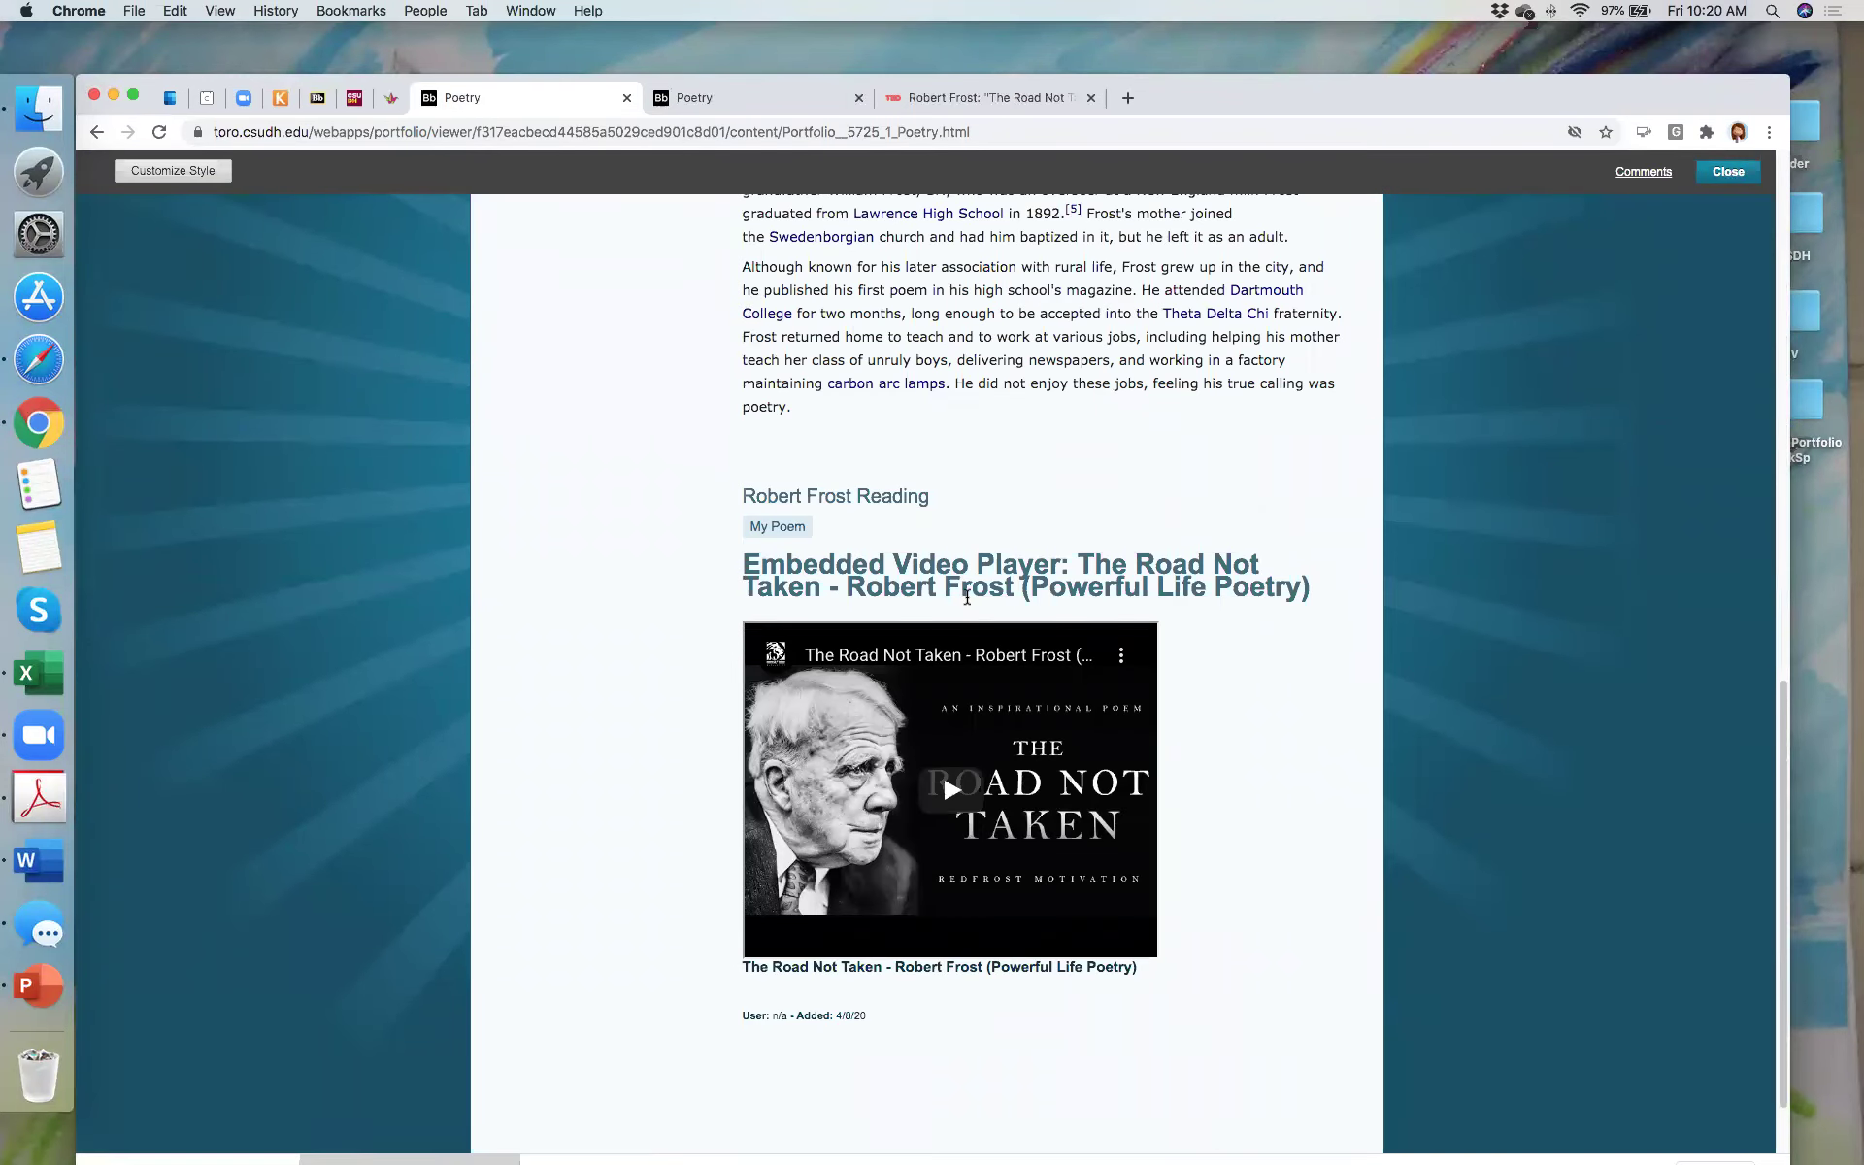
scroll(967, 596, up, 8)
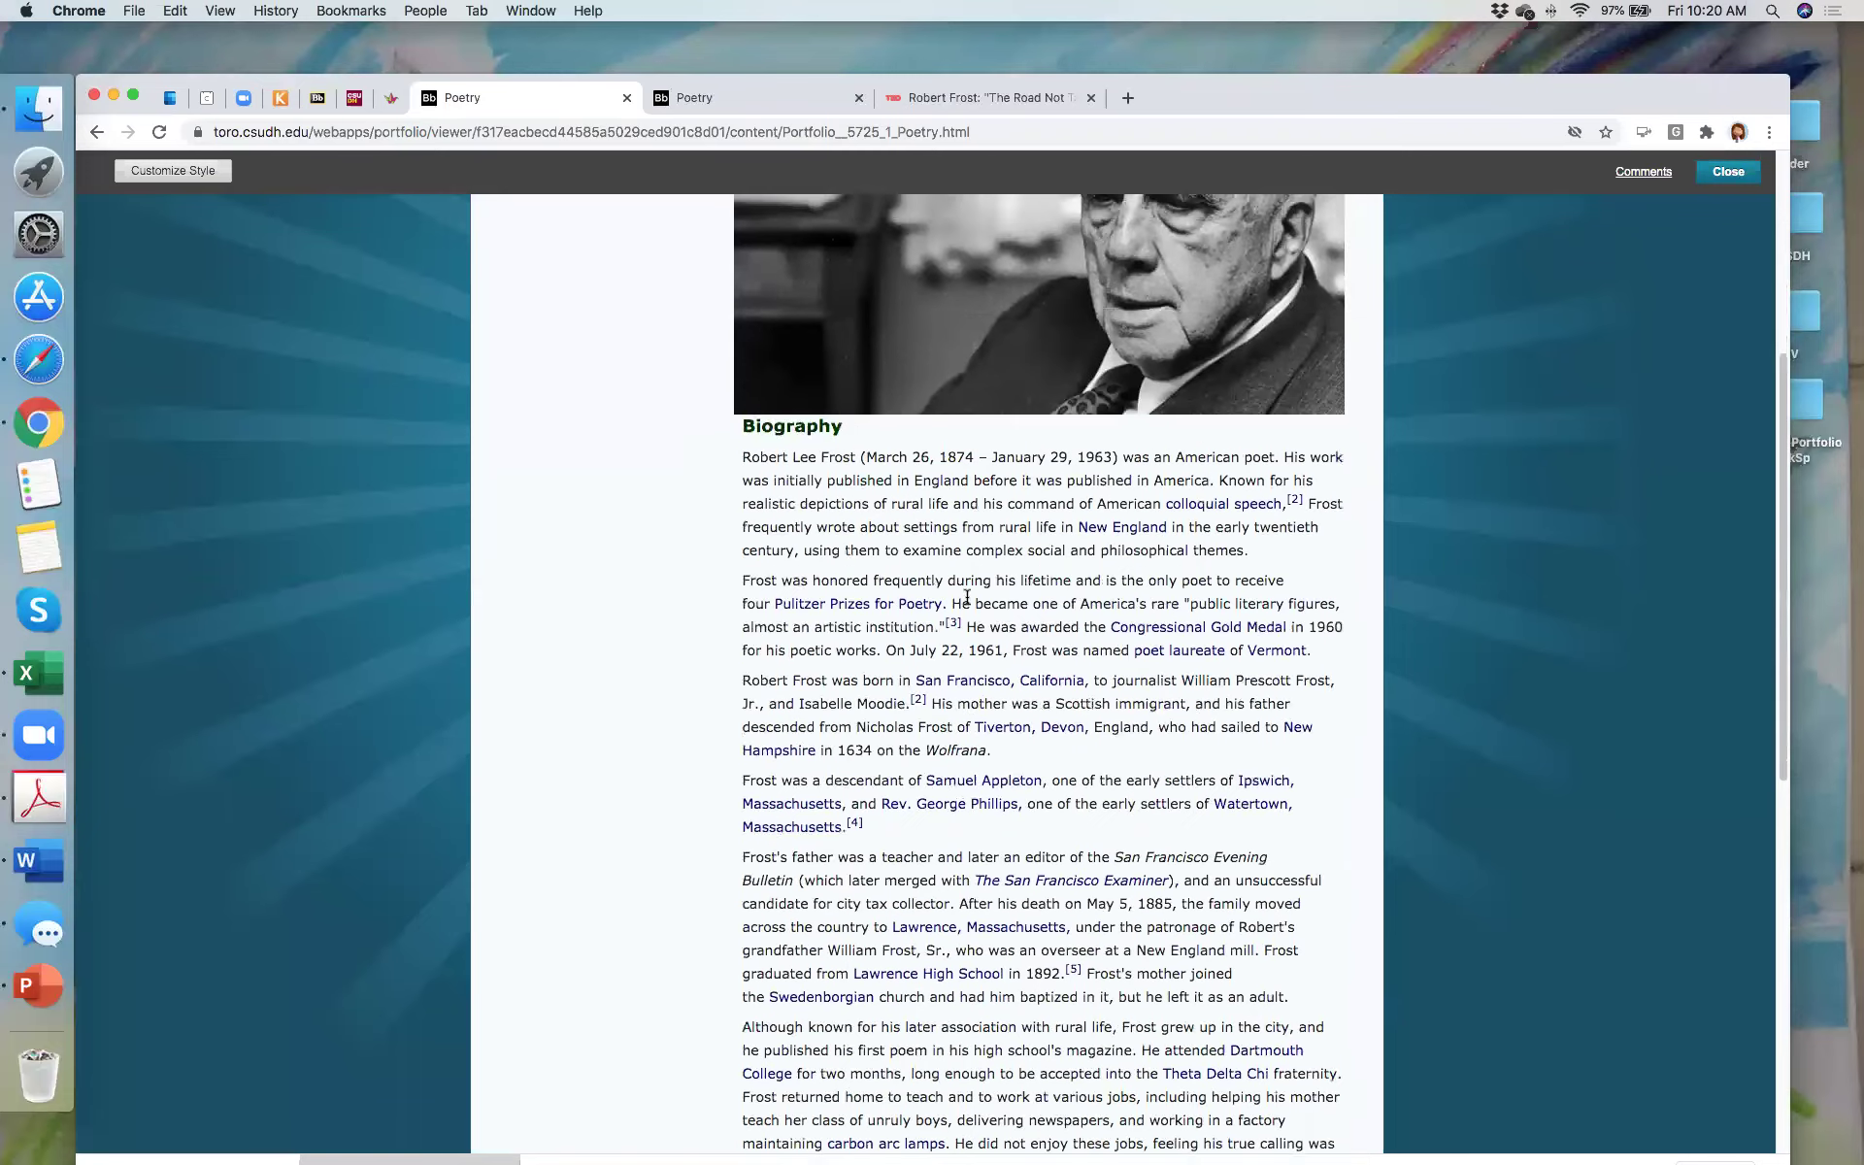
scroll(967, 596, up, 5)
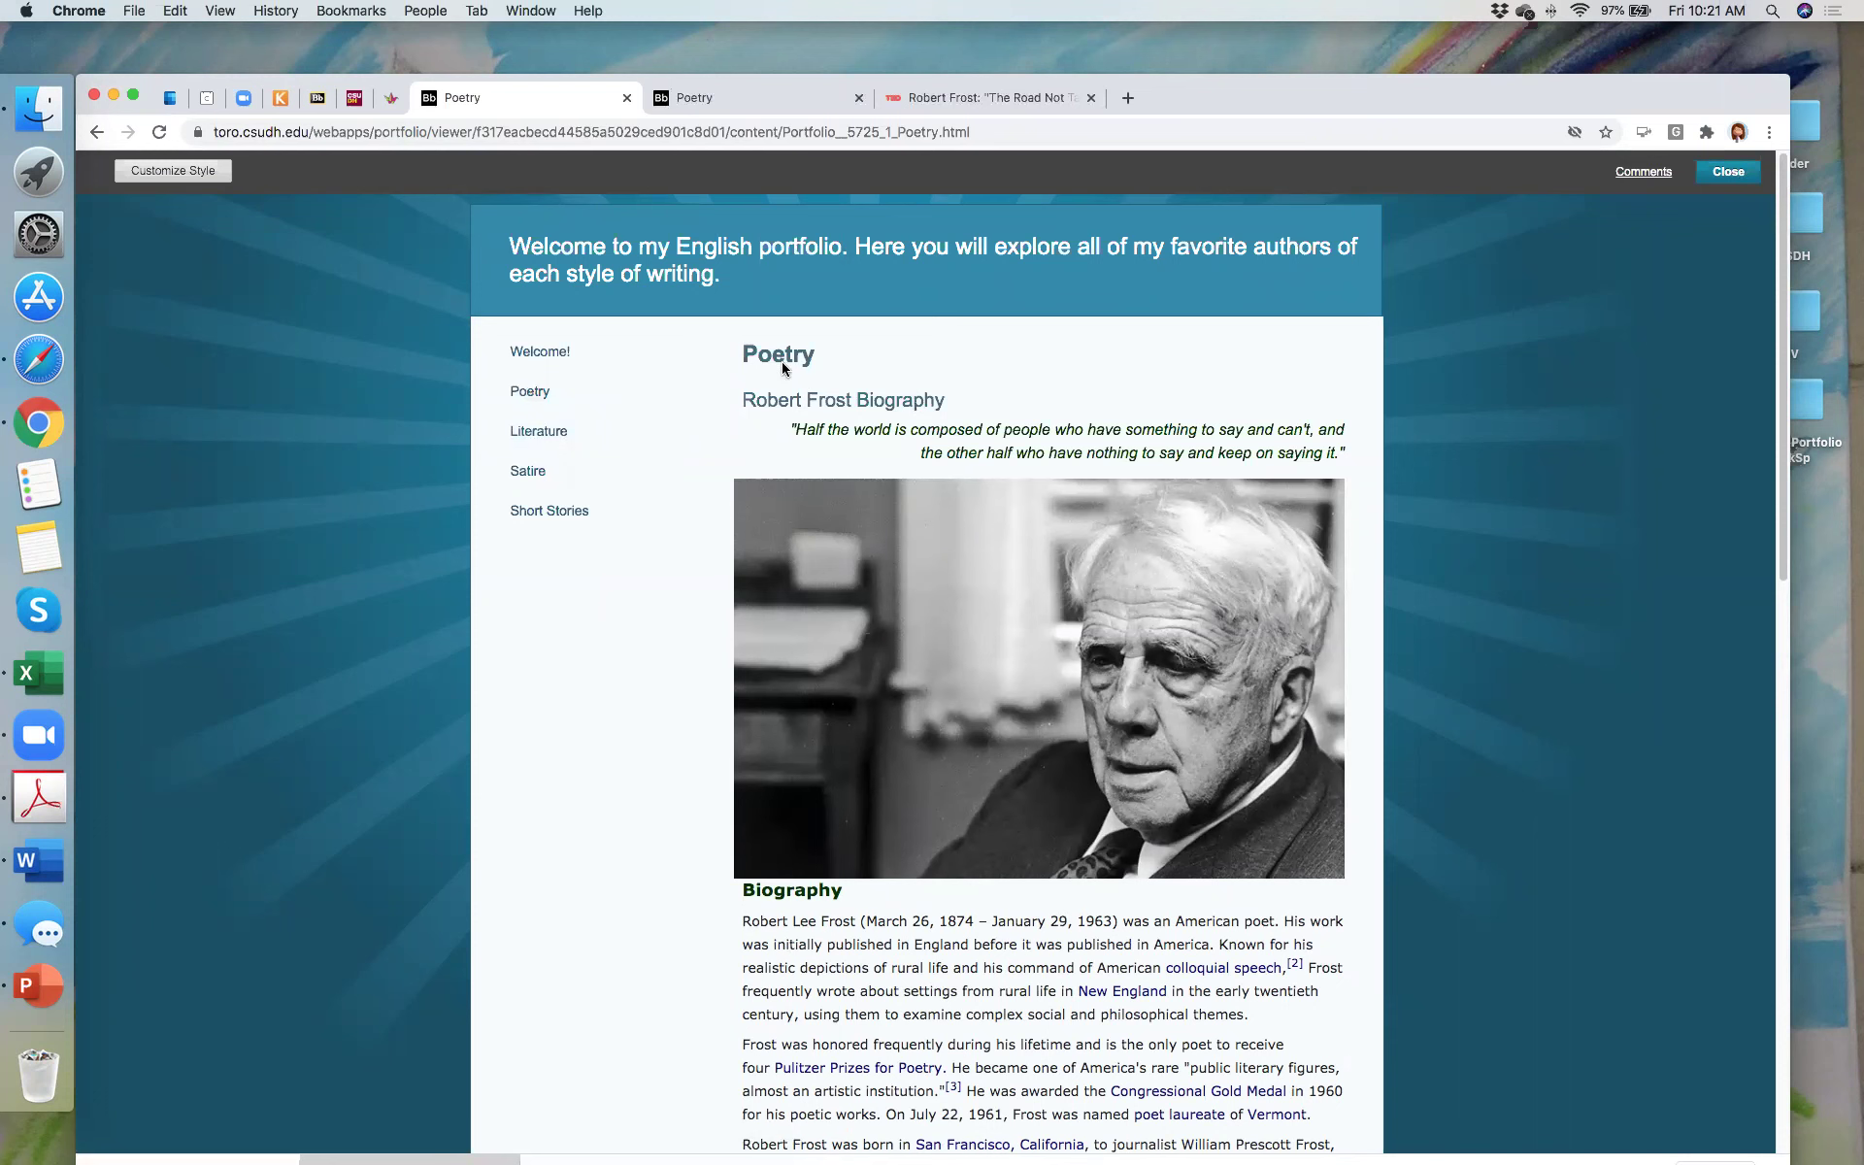
Step: Go over the Poetry page again, examining its section links, quote, photo, biography and Robert Frost Reading section
scroll(680, 369, down, 2)
click(525, 335)
scroll(921, 497, down, 1)
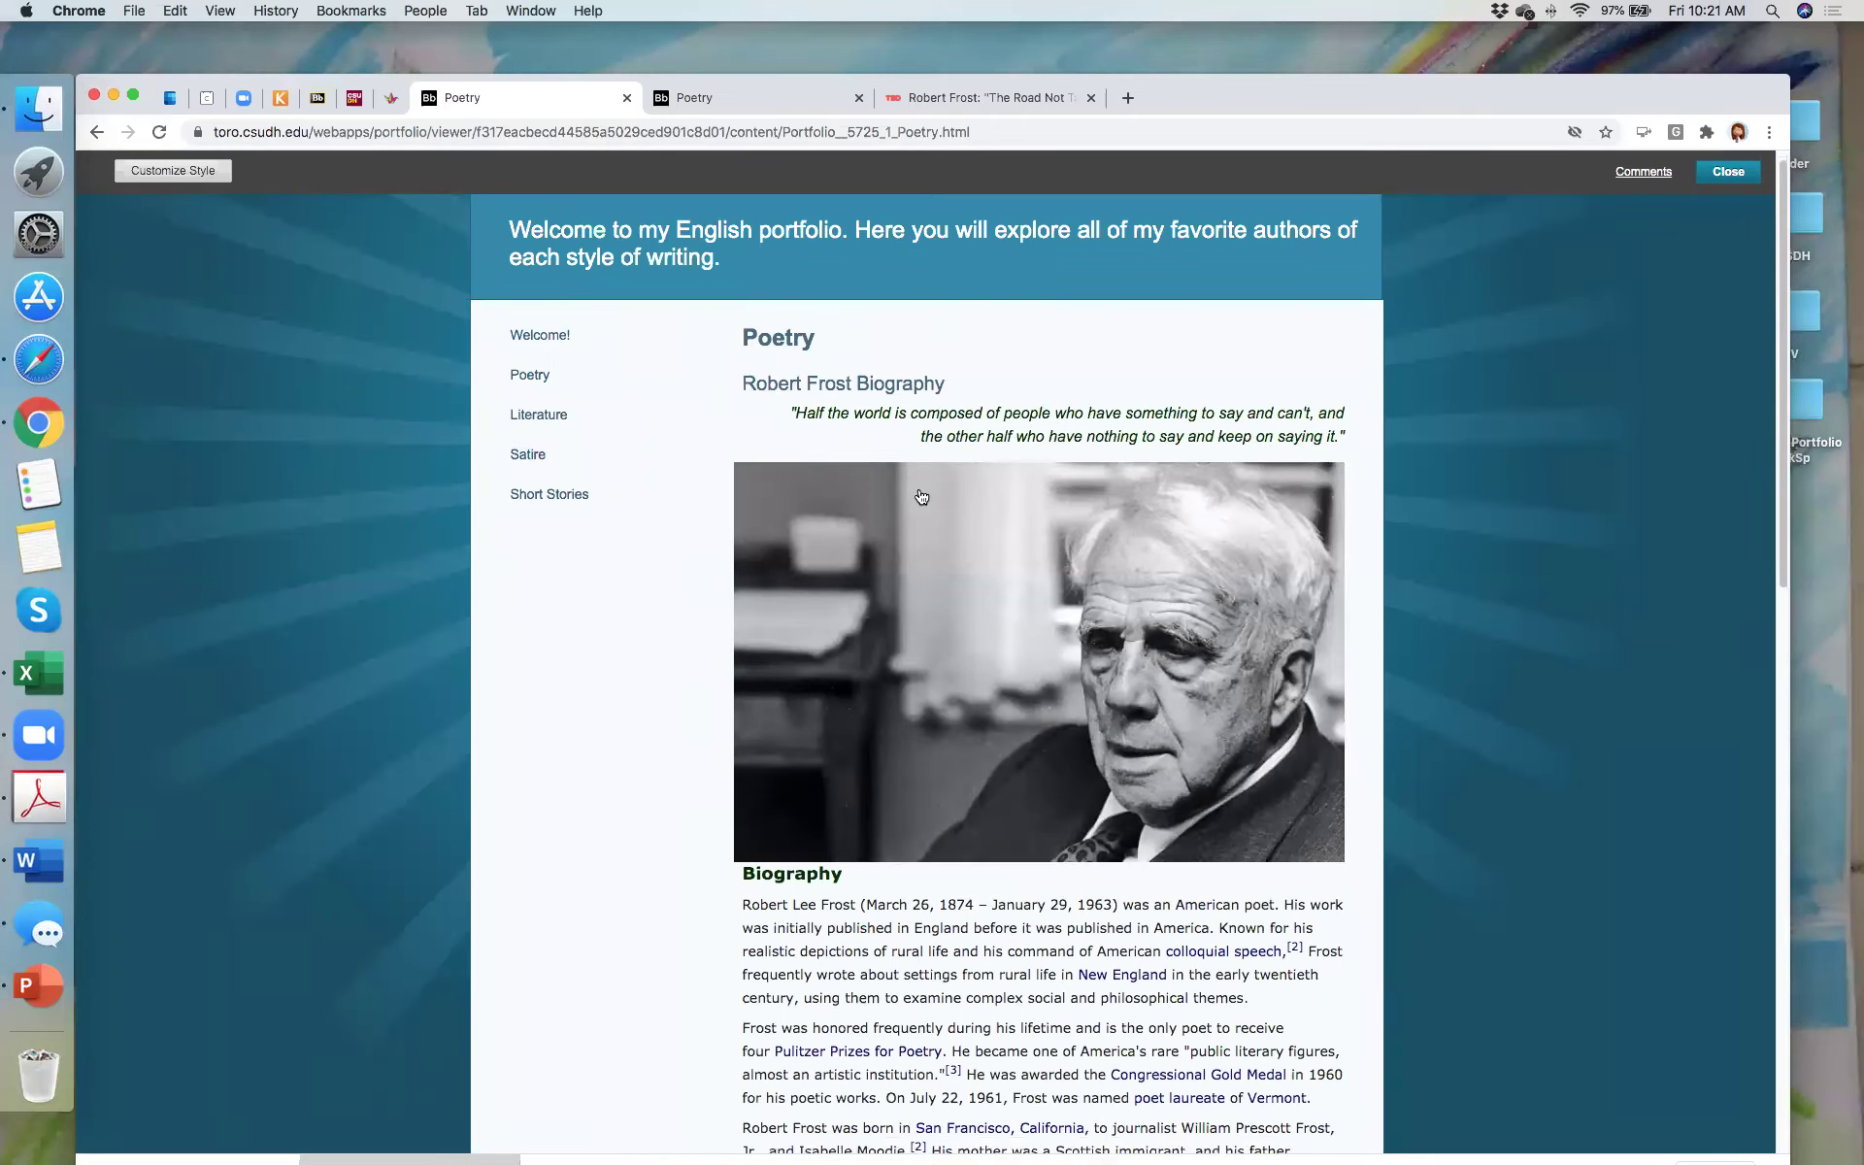
scroll(919, 491, down, 10)
scroll(918, 488, up, 10)
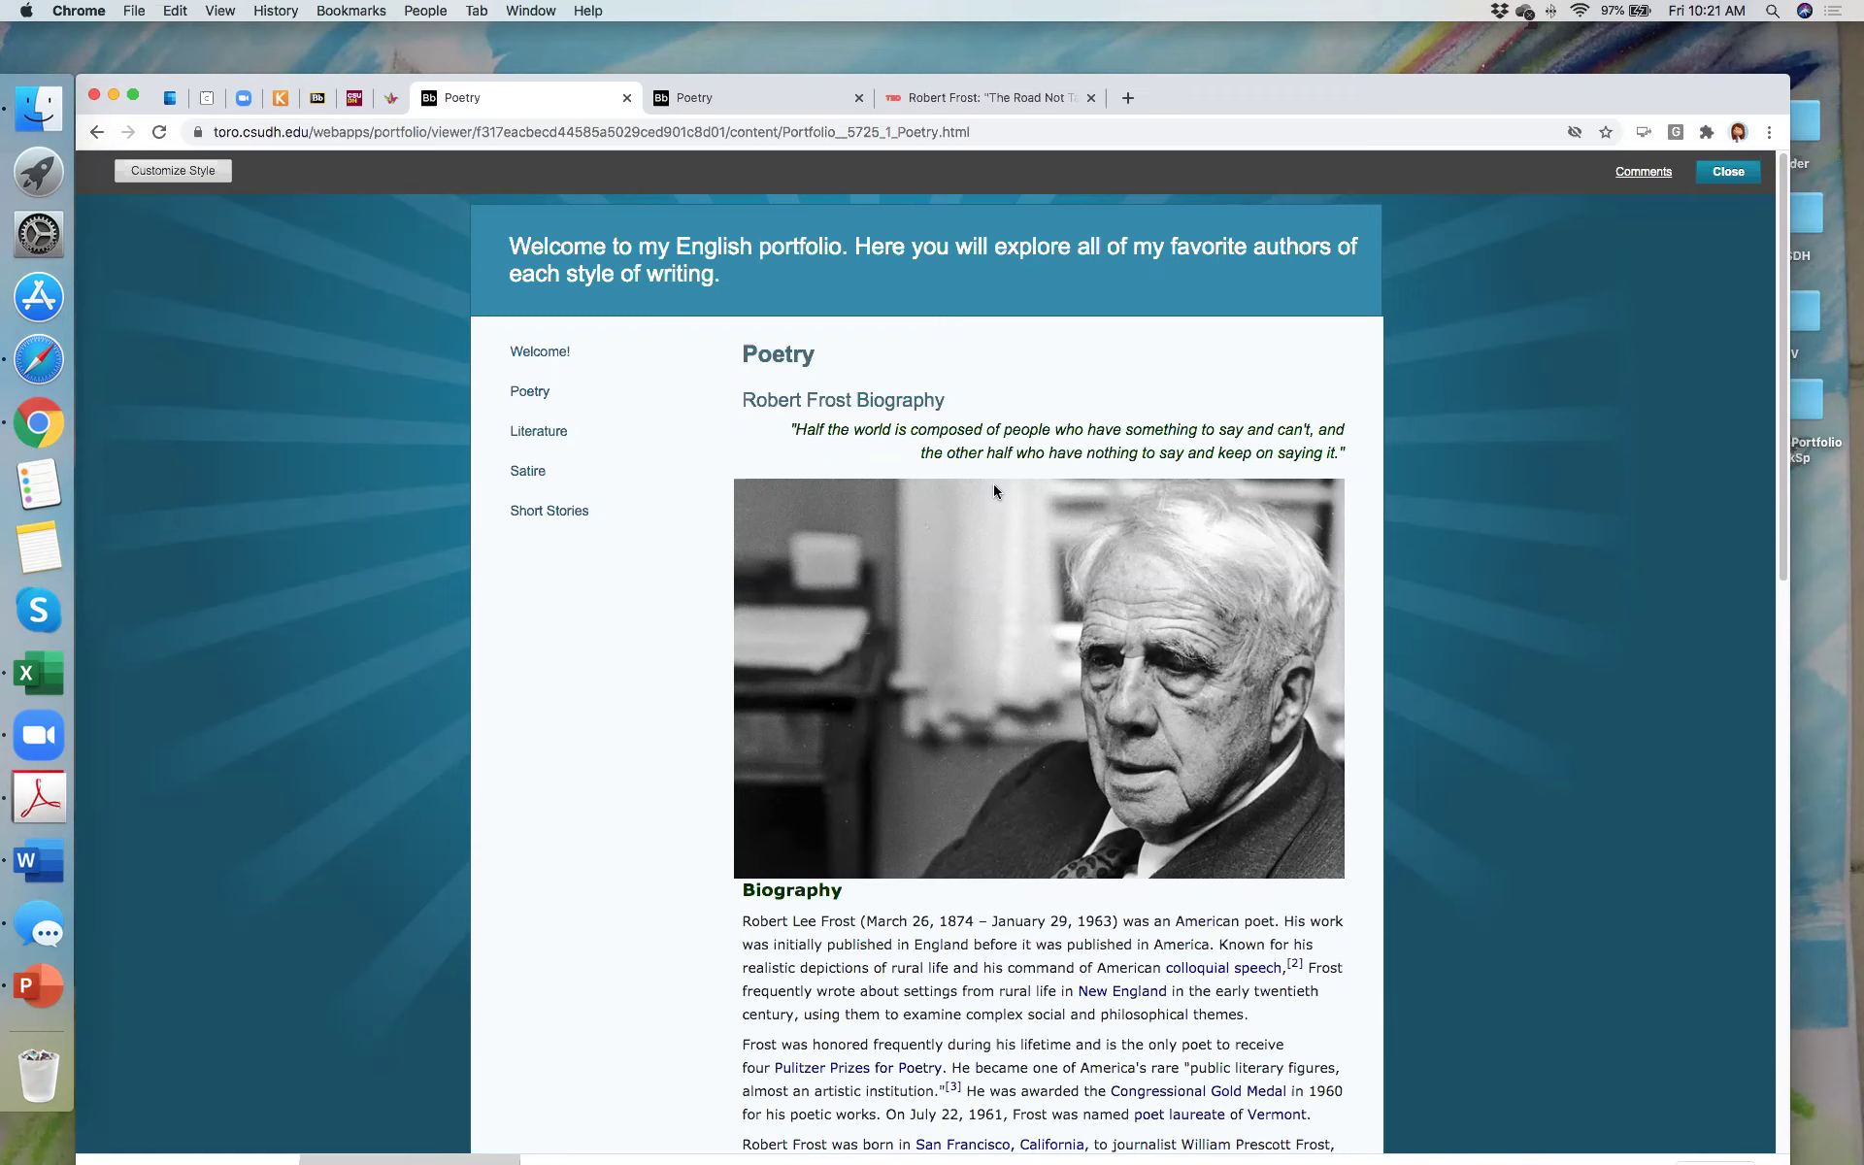
scroll(993, 486, down, 3)
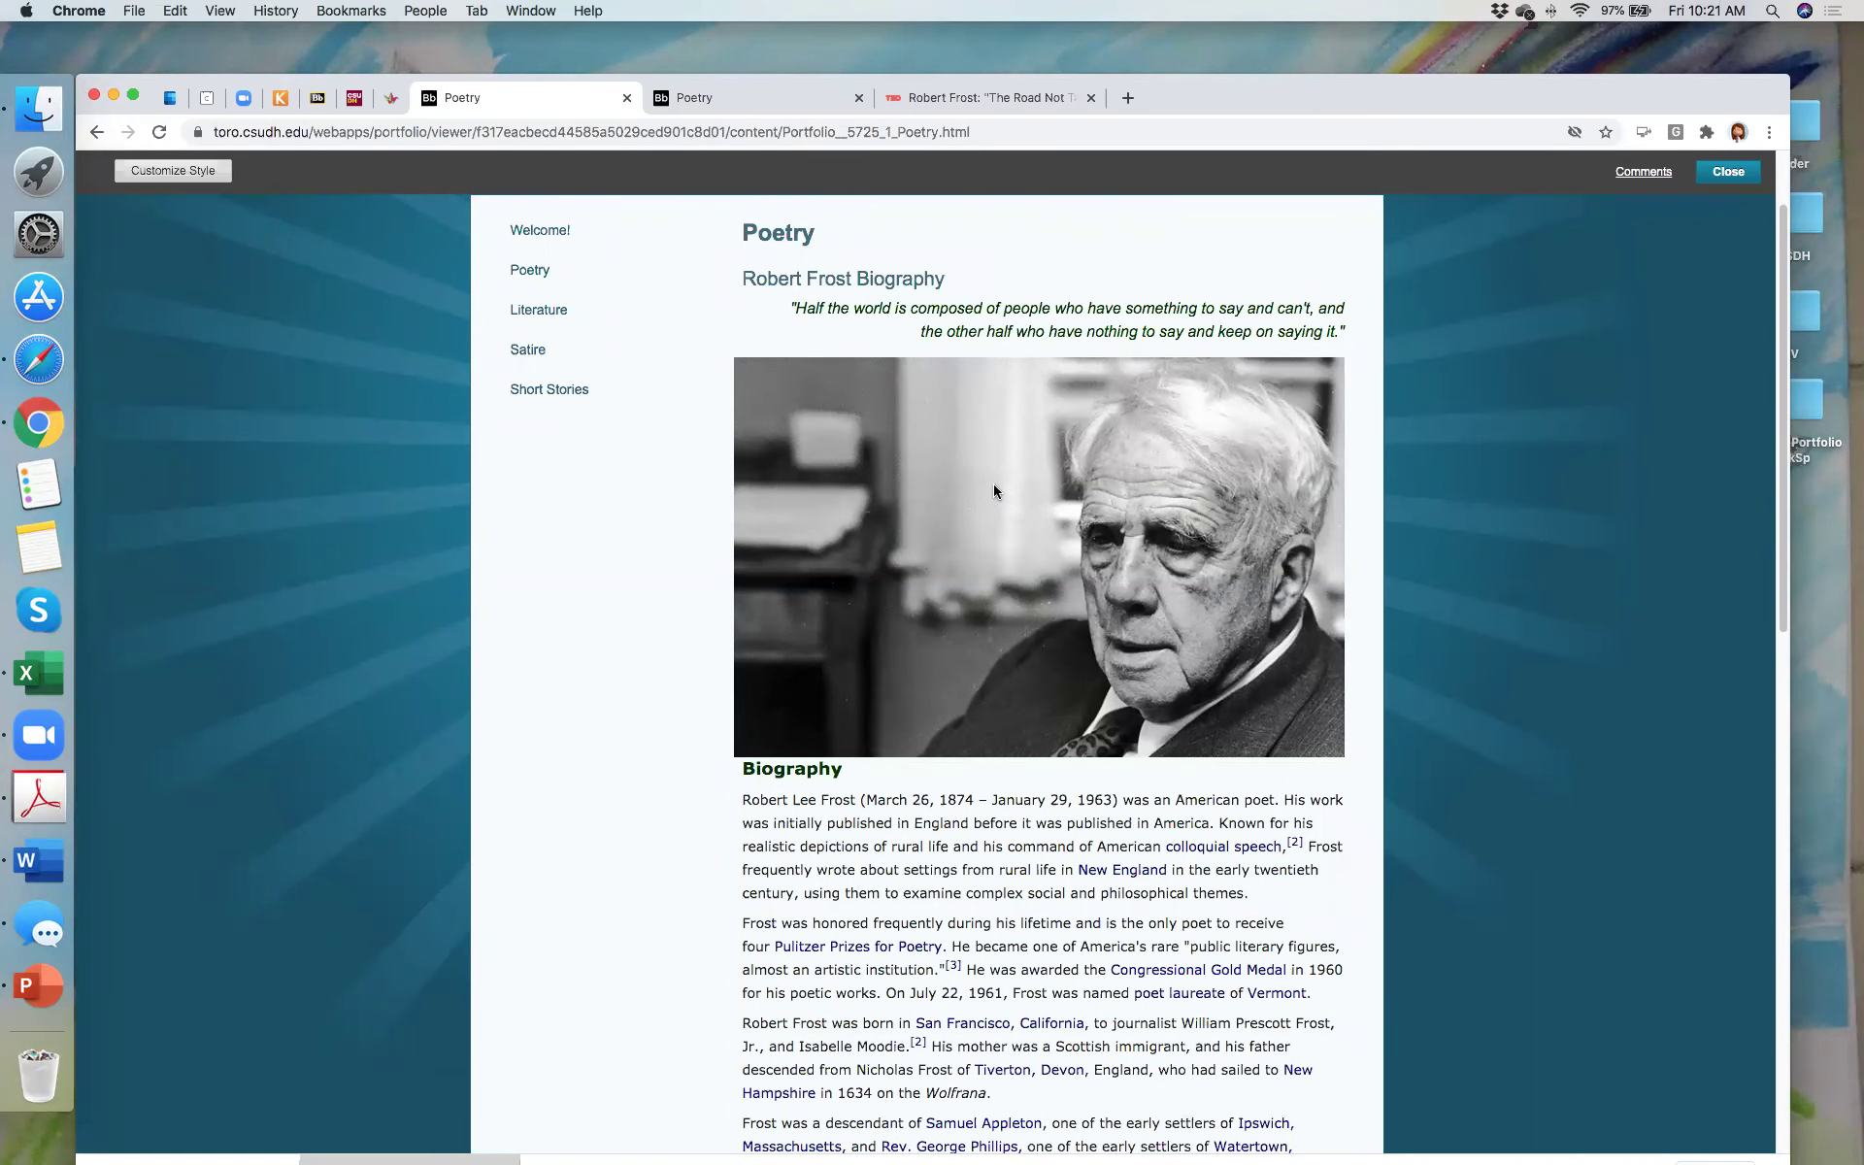
scroll(994, 484, down, 15)
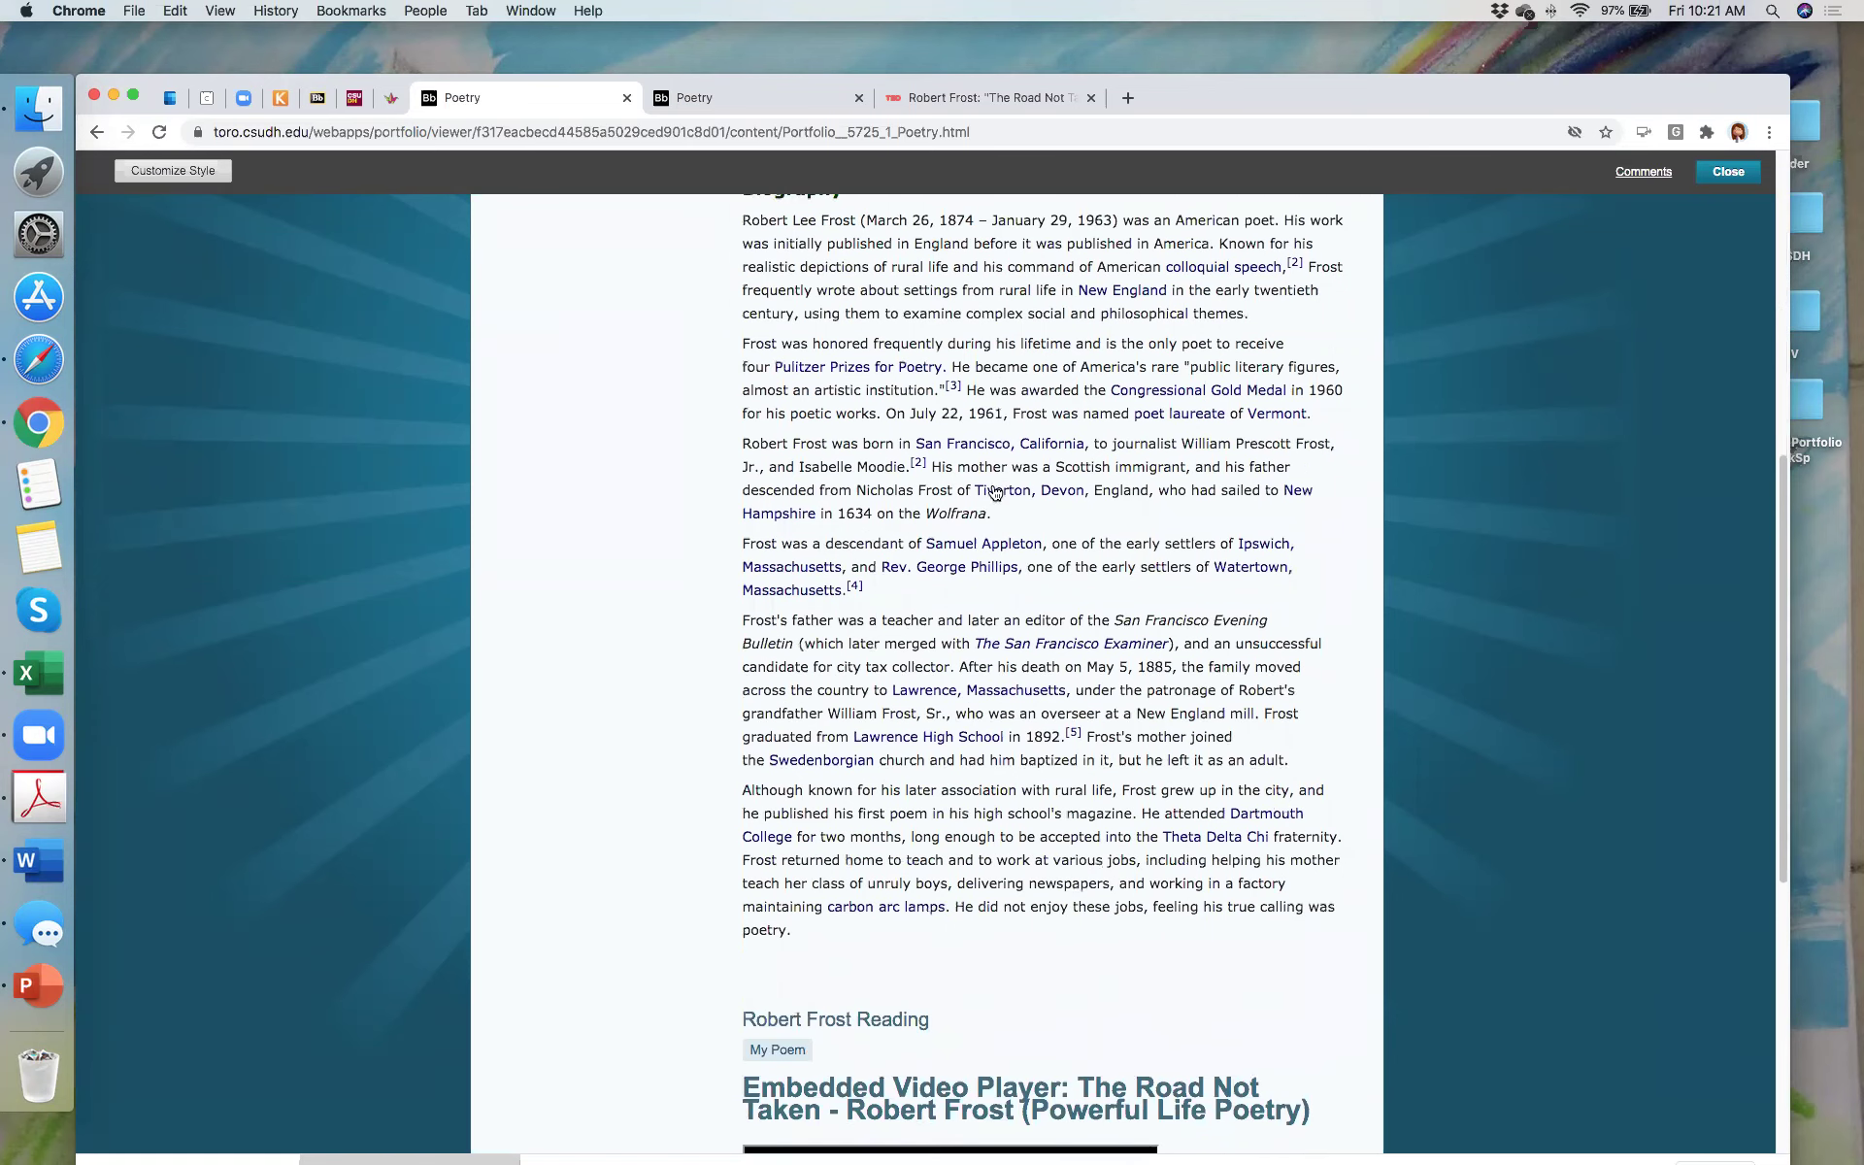
scroll(995, 492, down, 4)
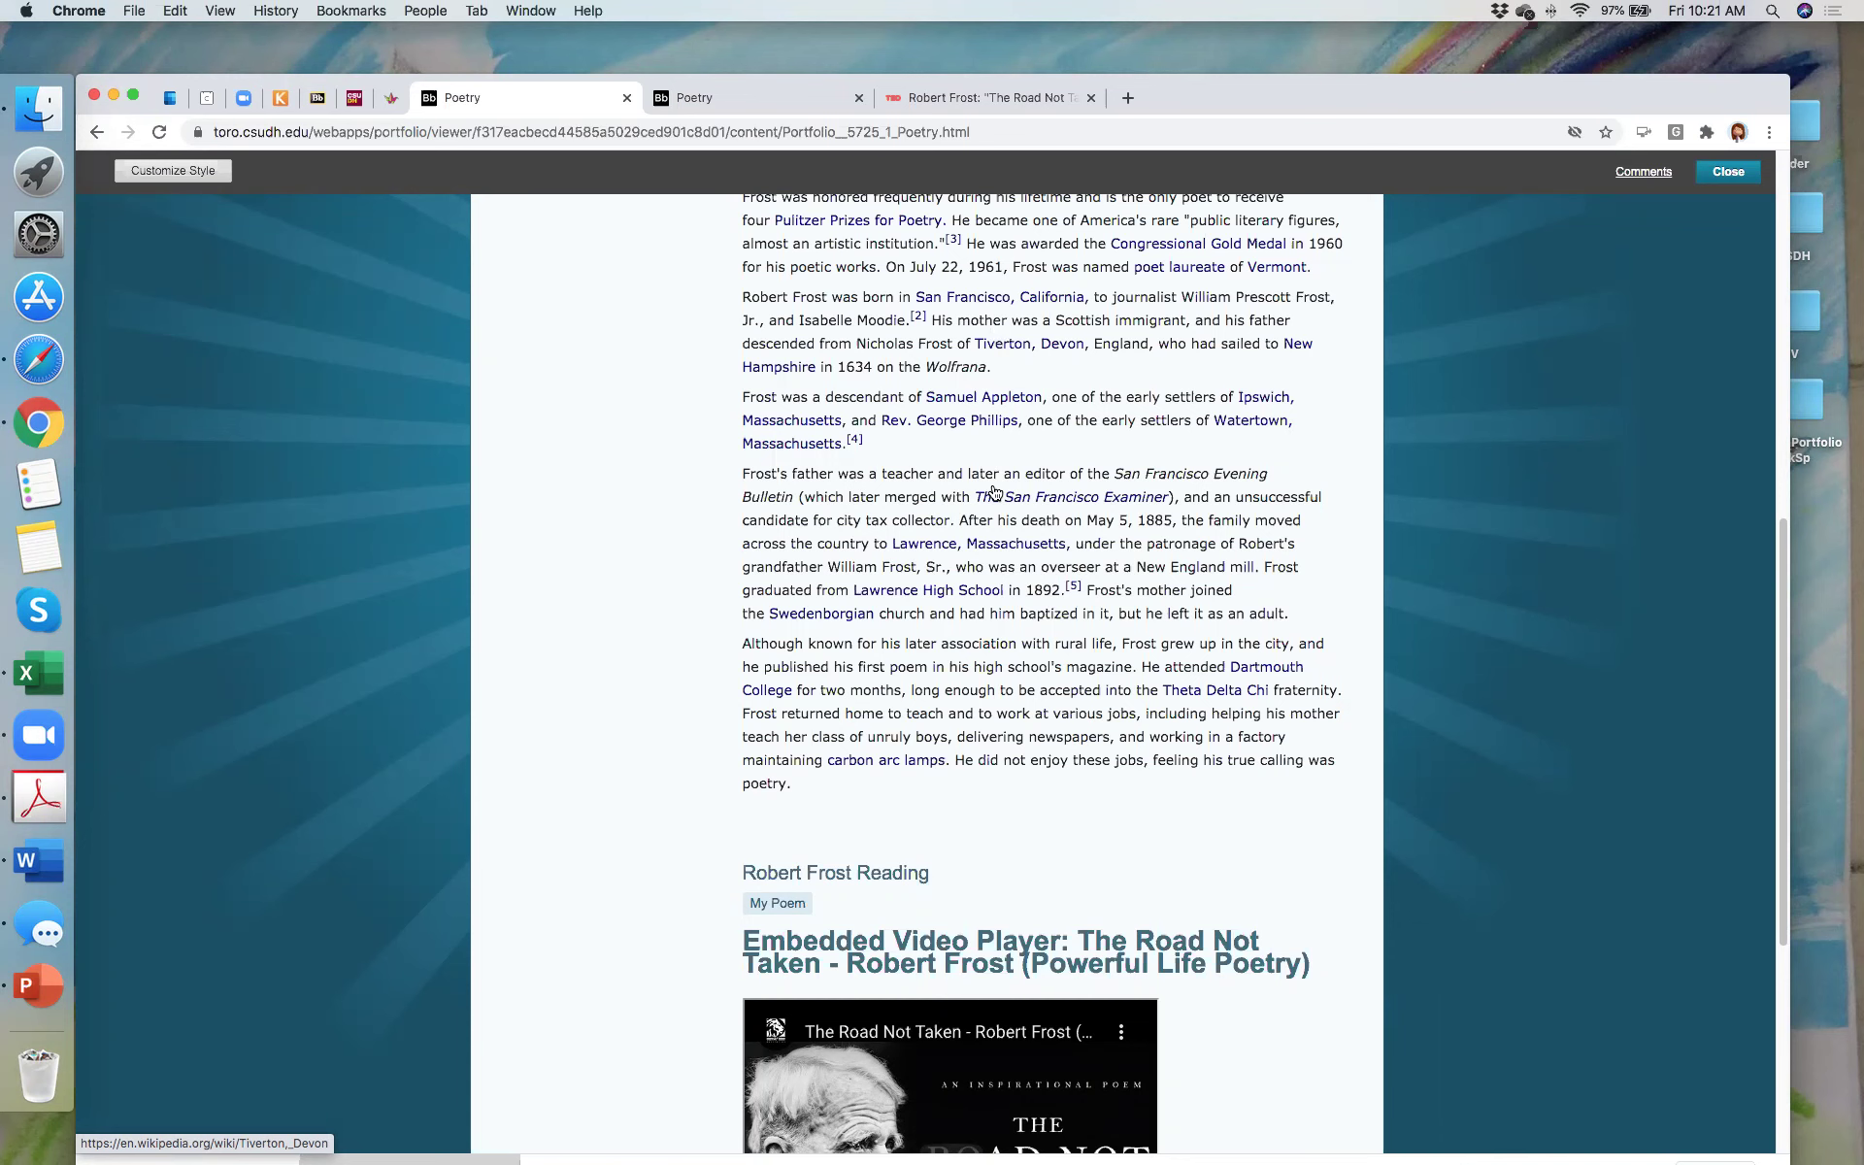
scroll(994, 492, down, 5)
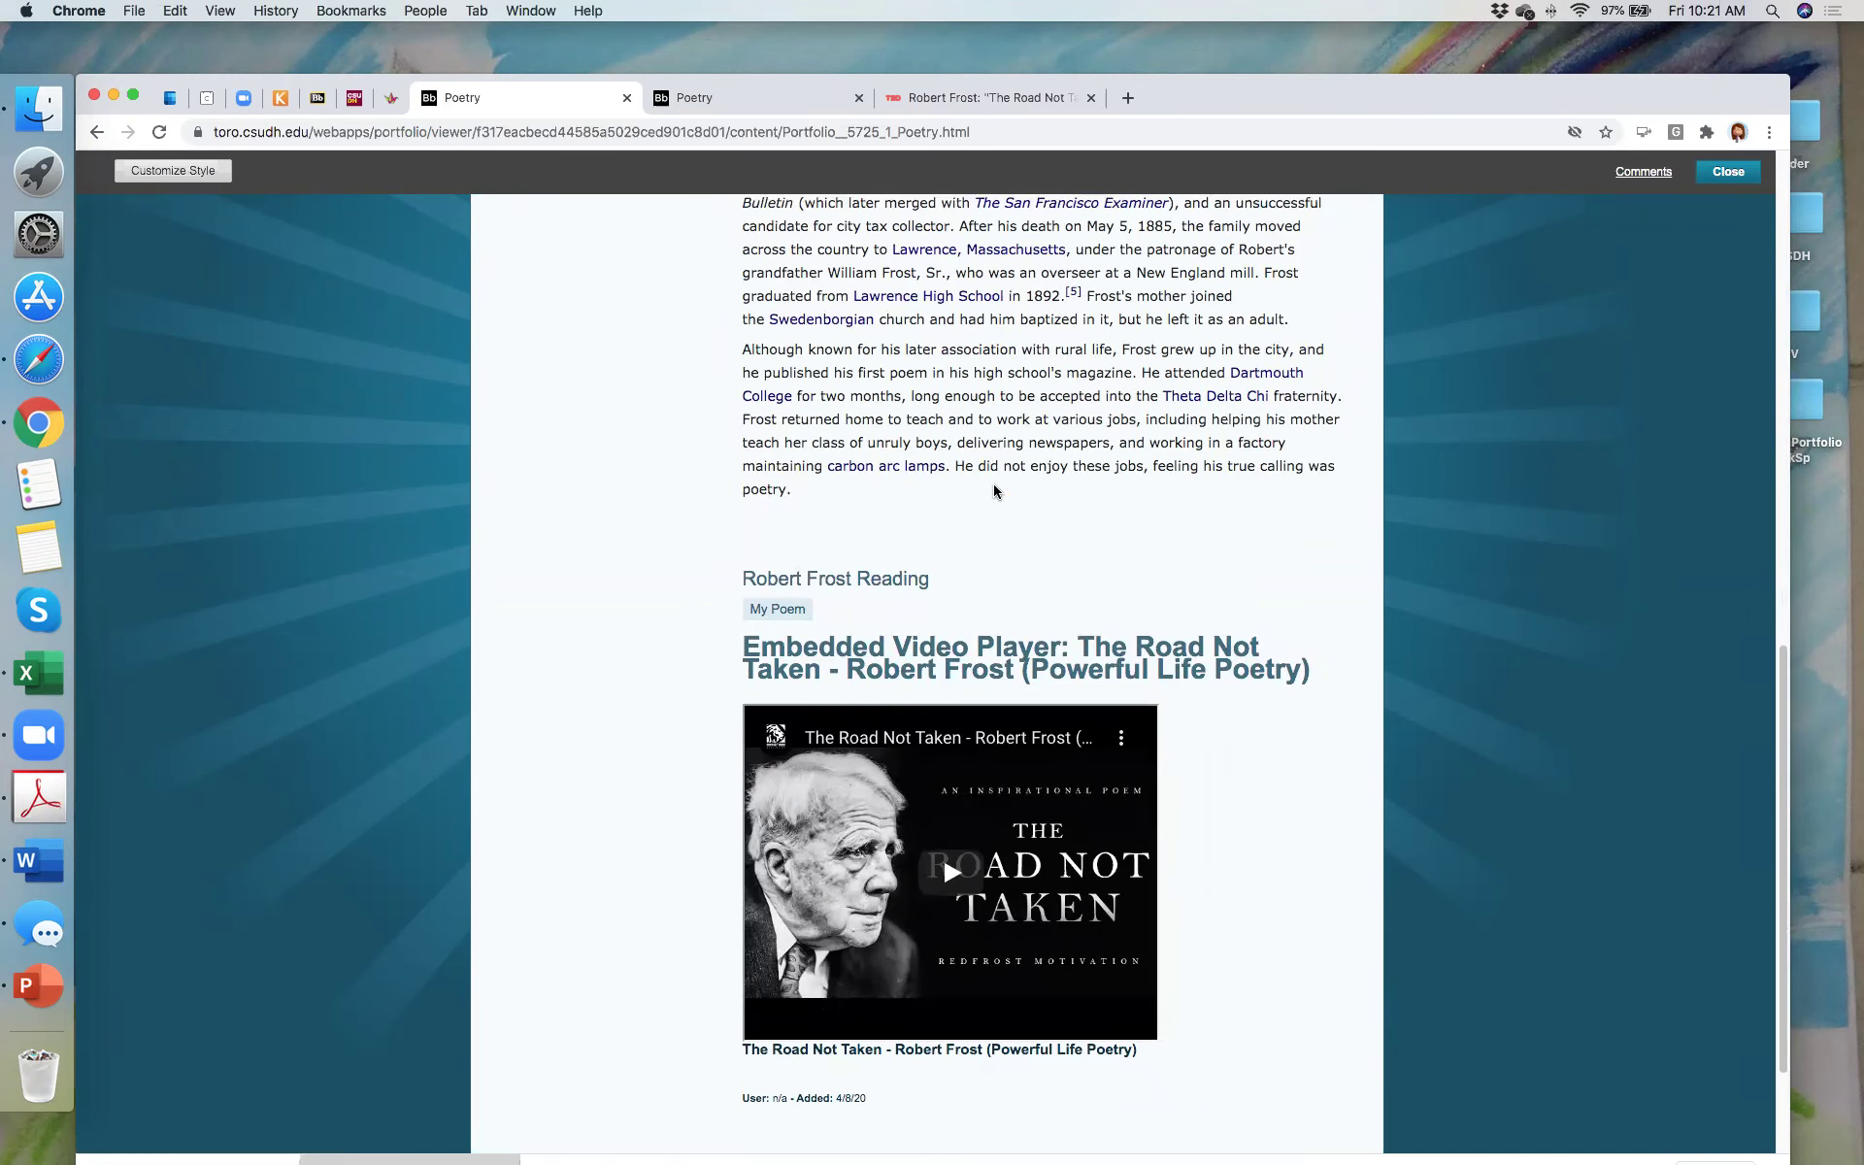
scroll(994, 492, down, 3)
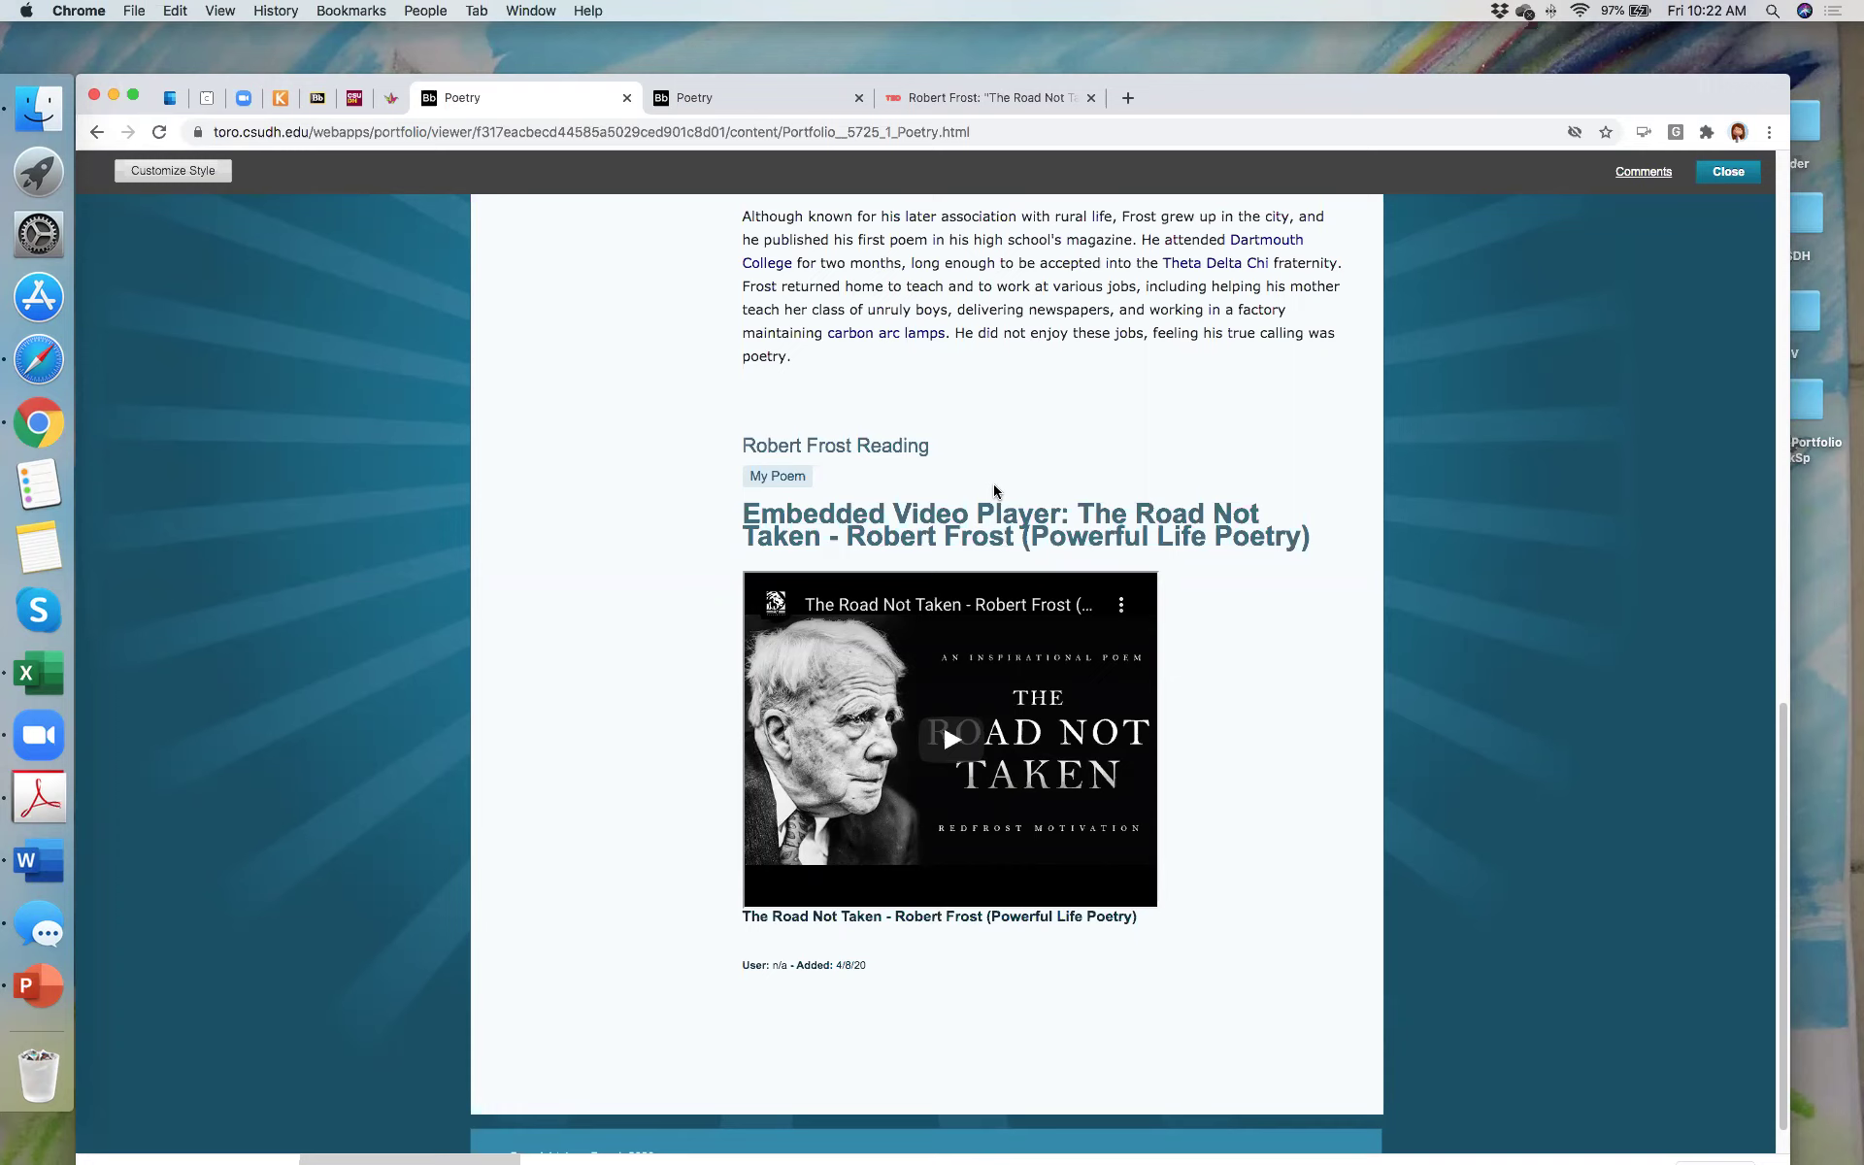
scroll(996, 490, up, 10)
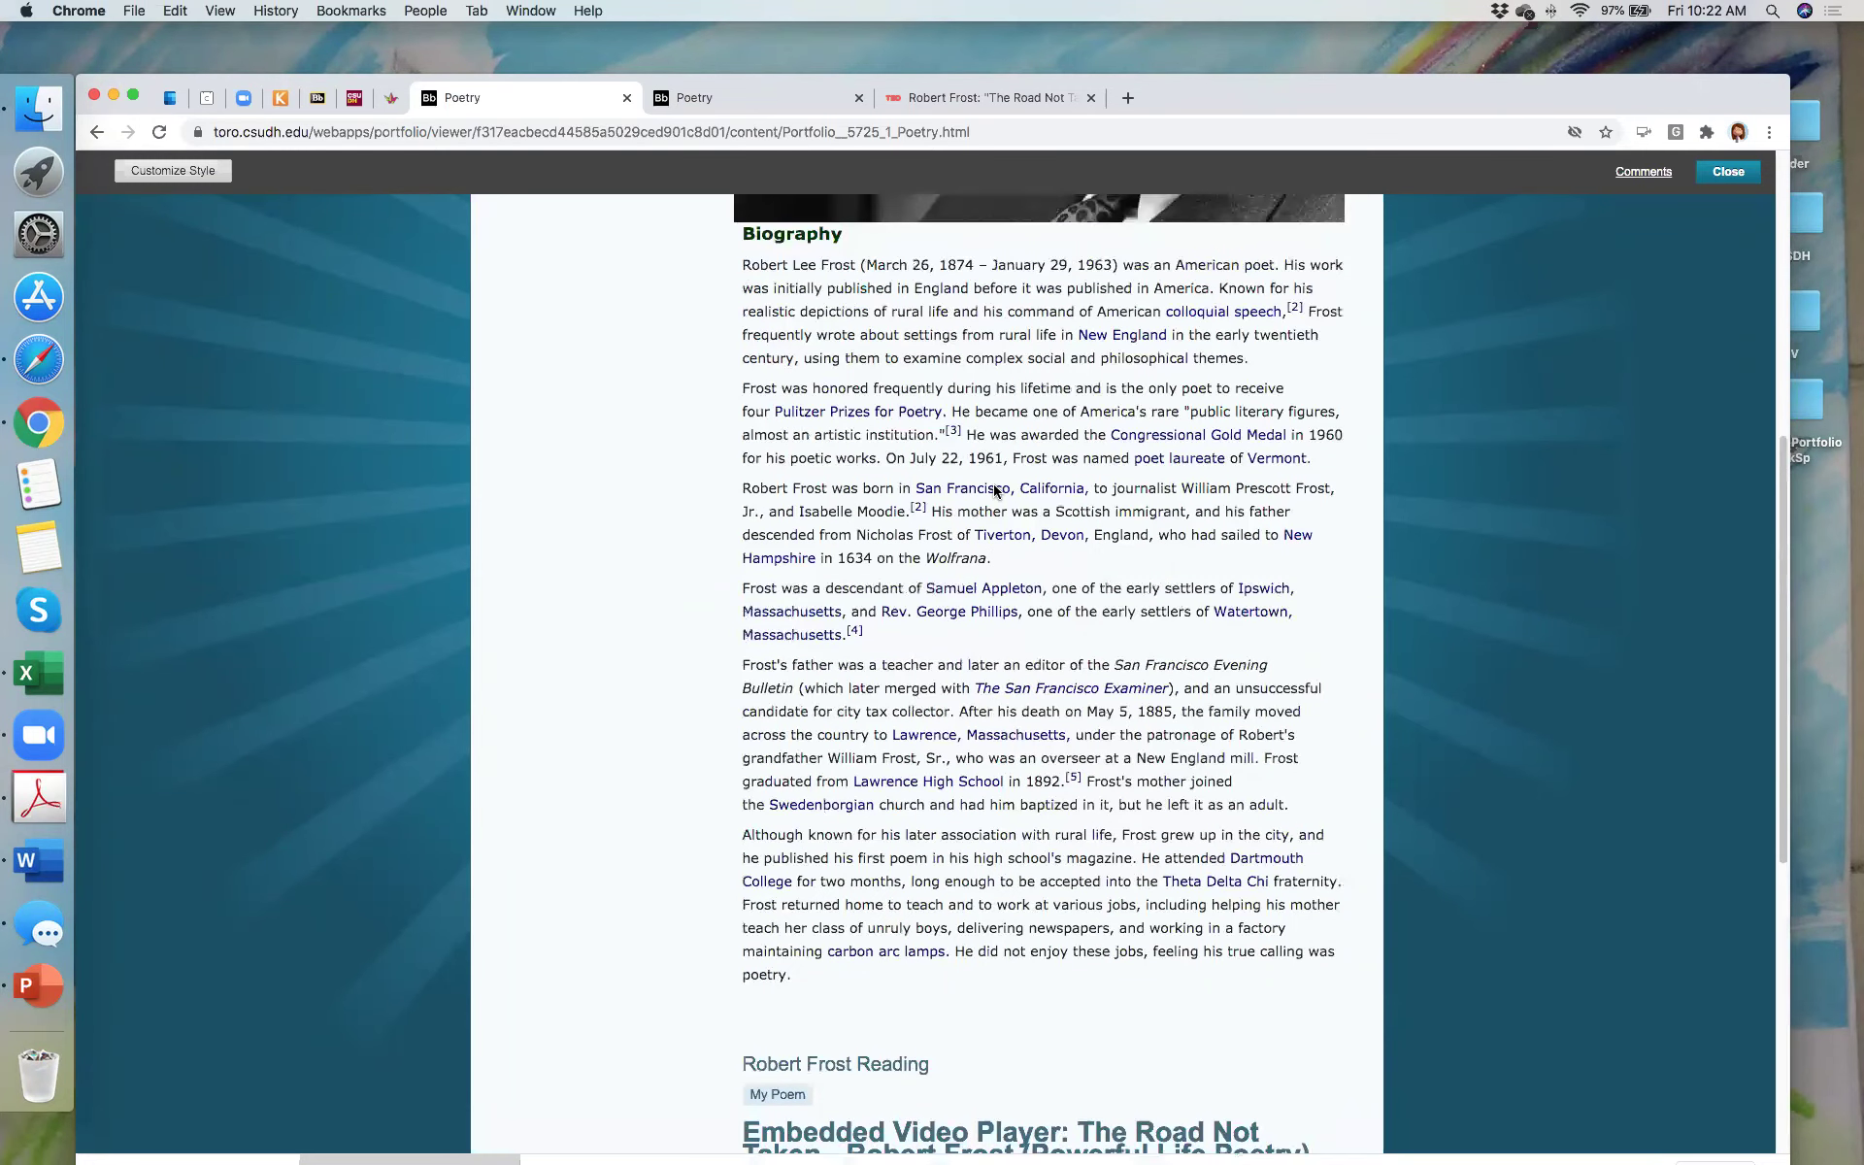
scroll(995, 491, up, 10)
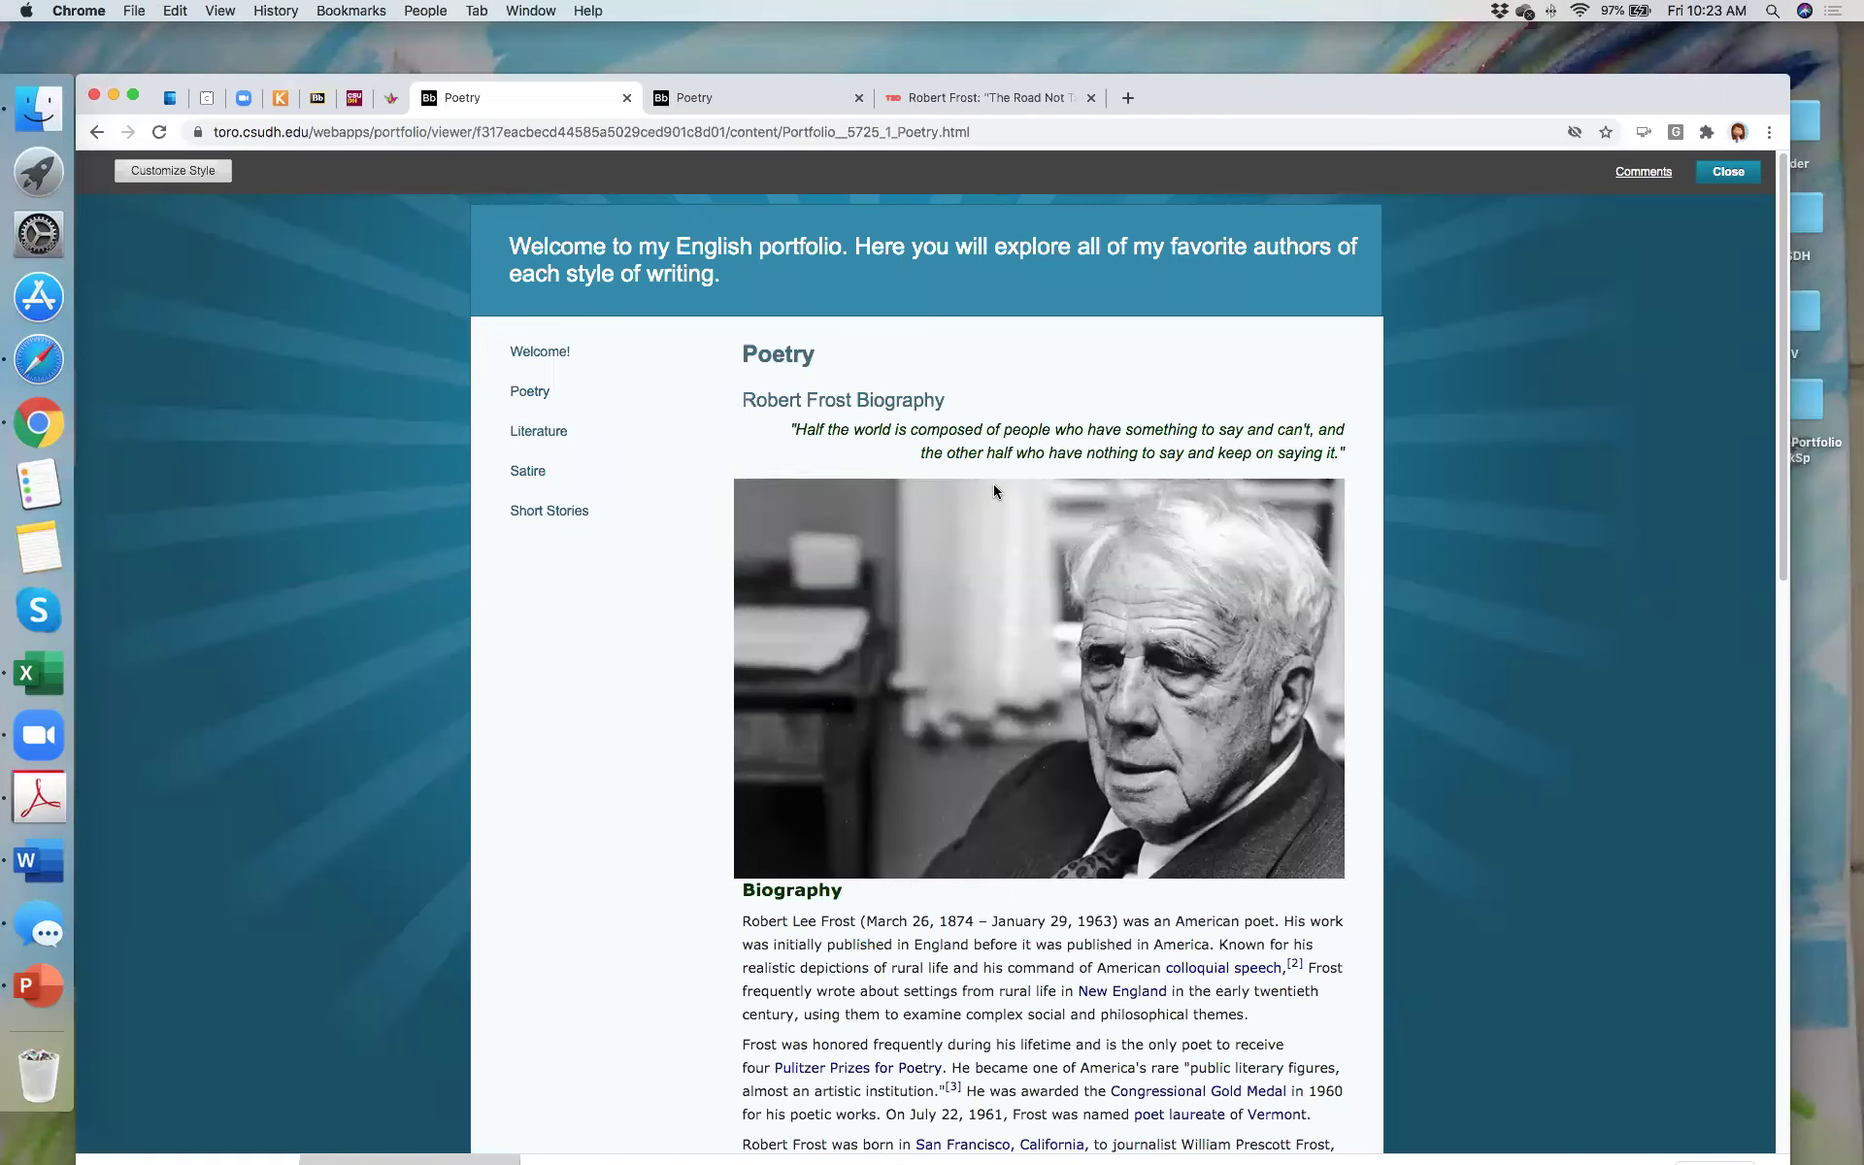
Step: Open the portfolio's Literature page and customize the portfolio style by choosing Layout 2
click(522, 439)
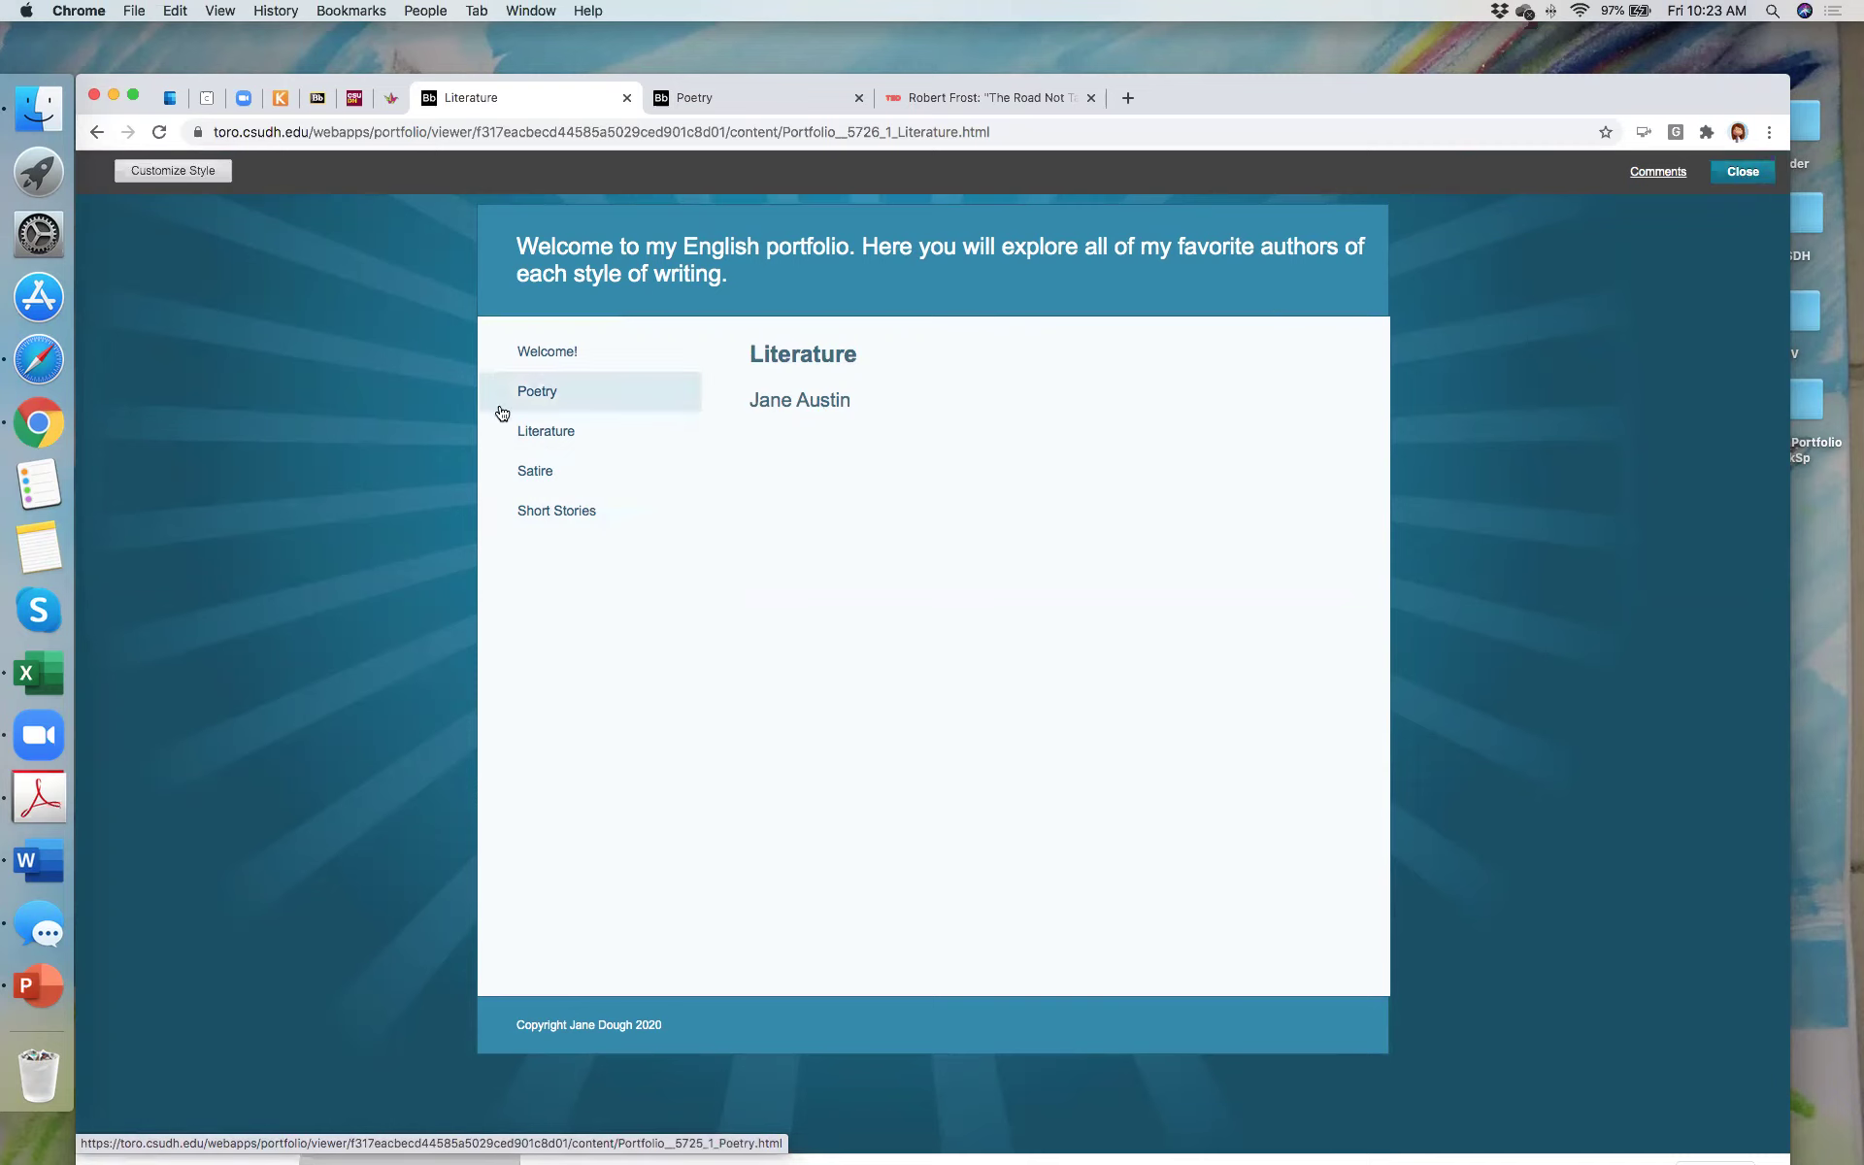
click(181, 173)
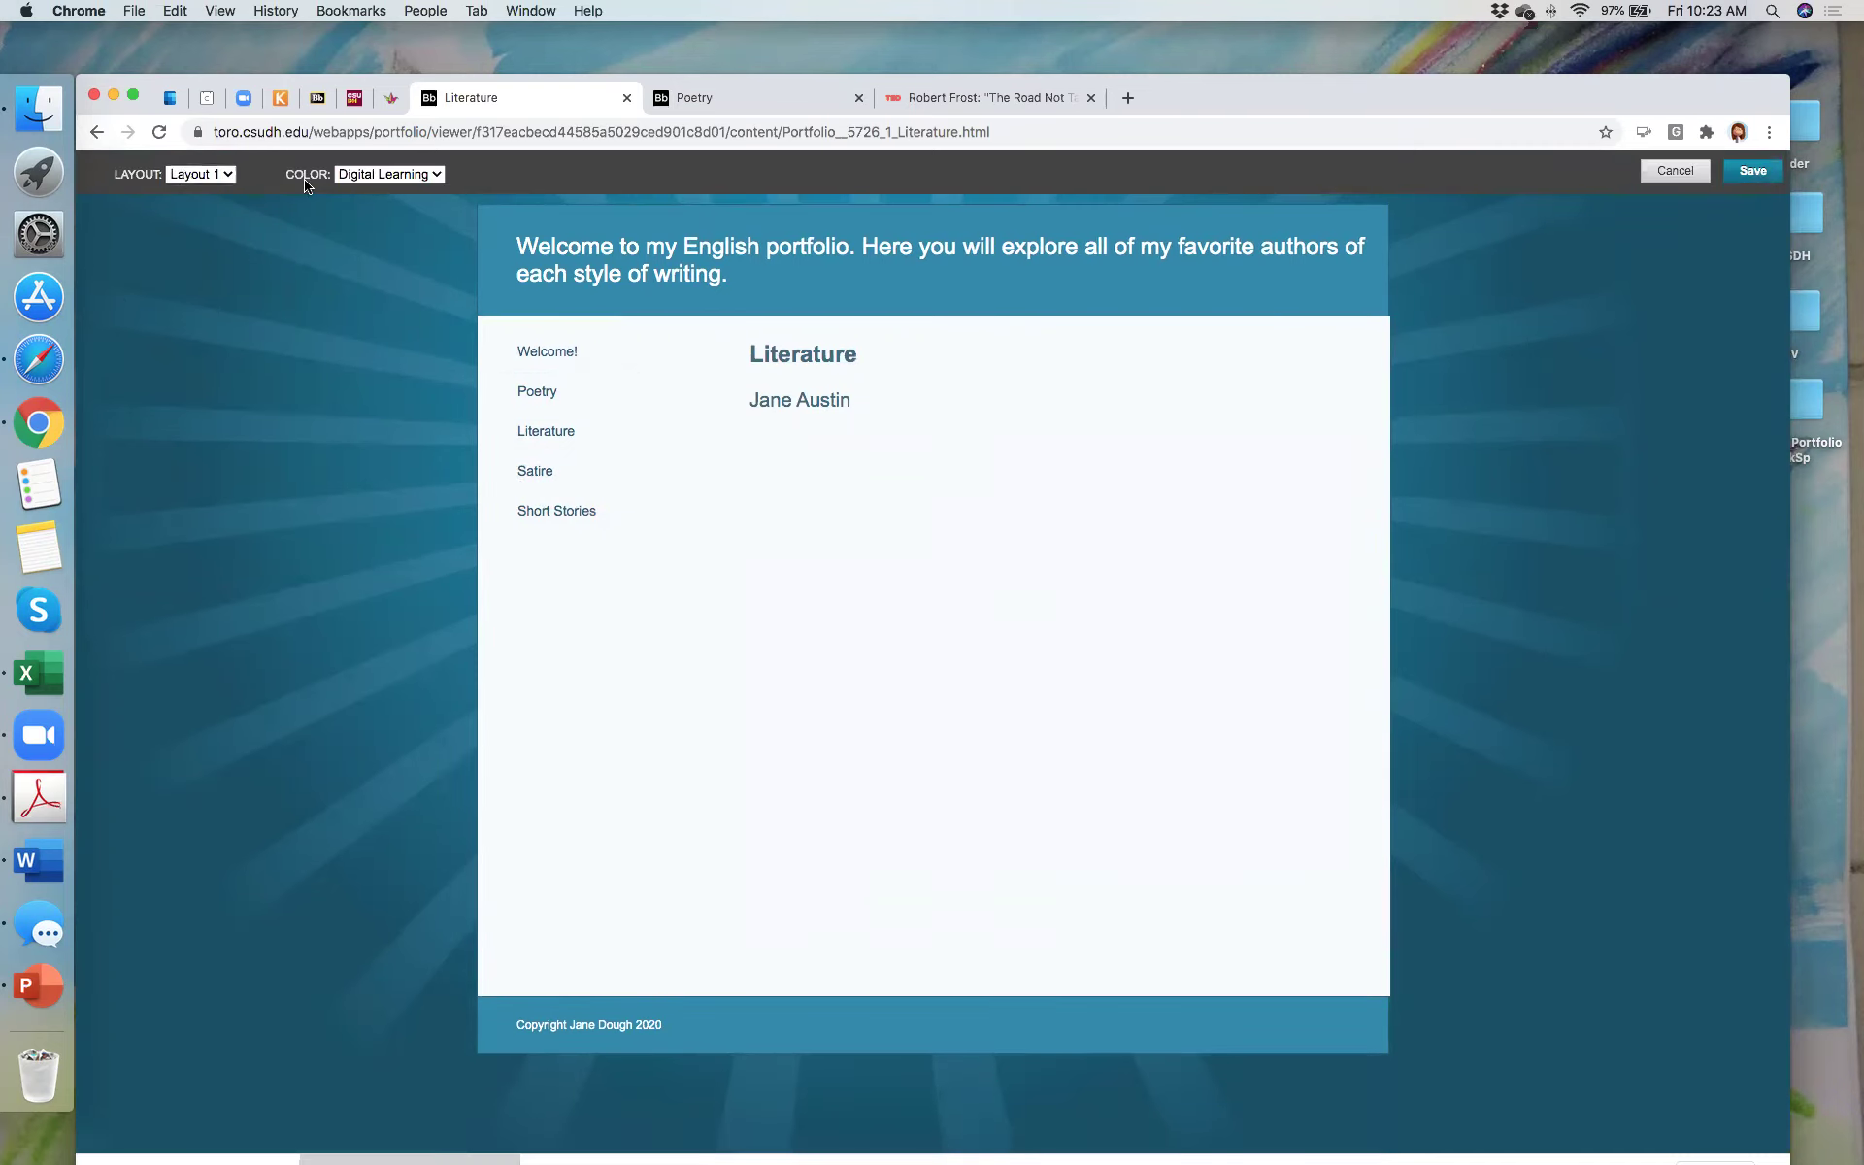
click(229, 175)
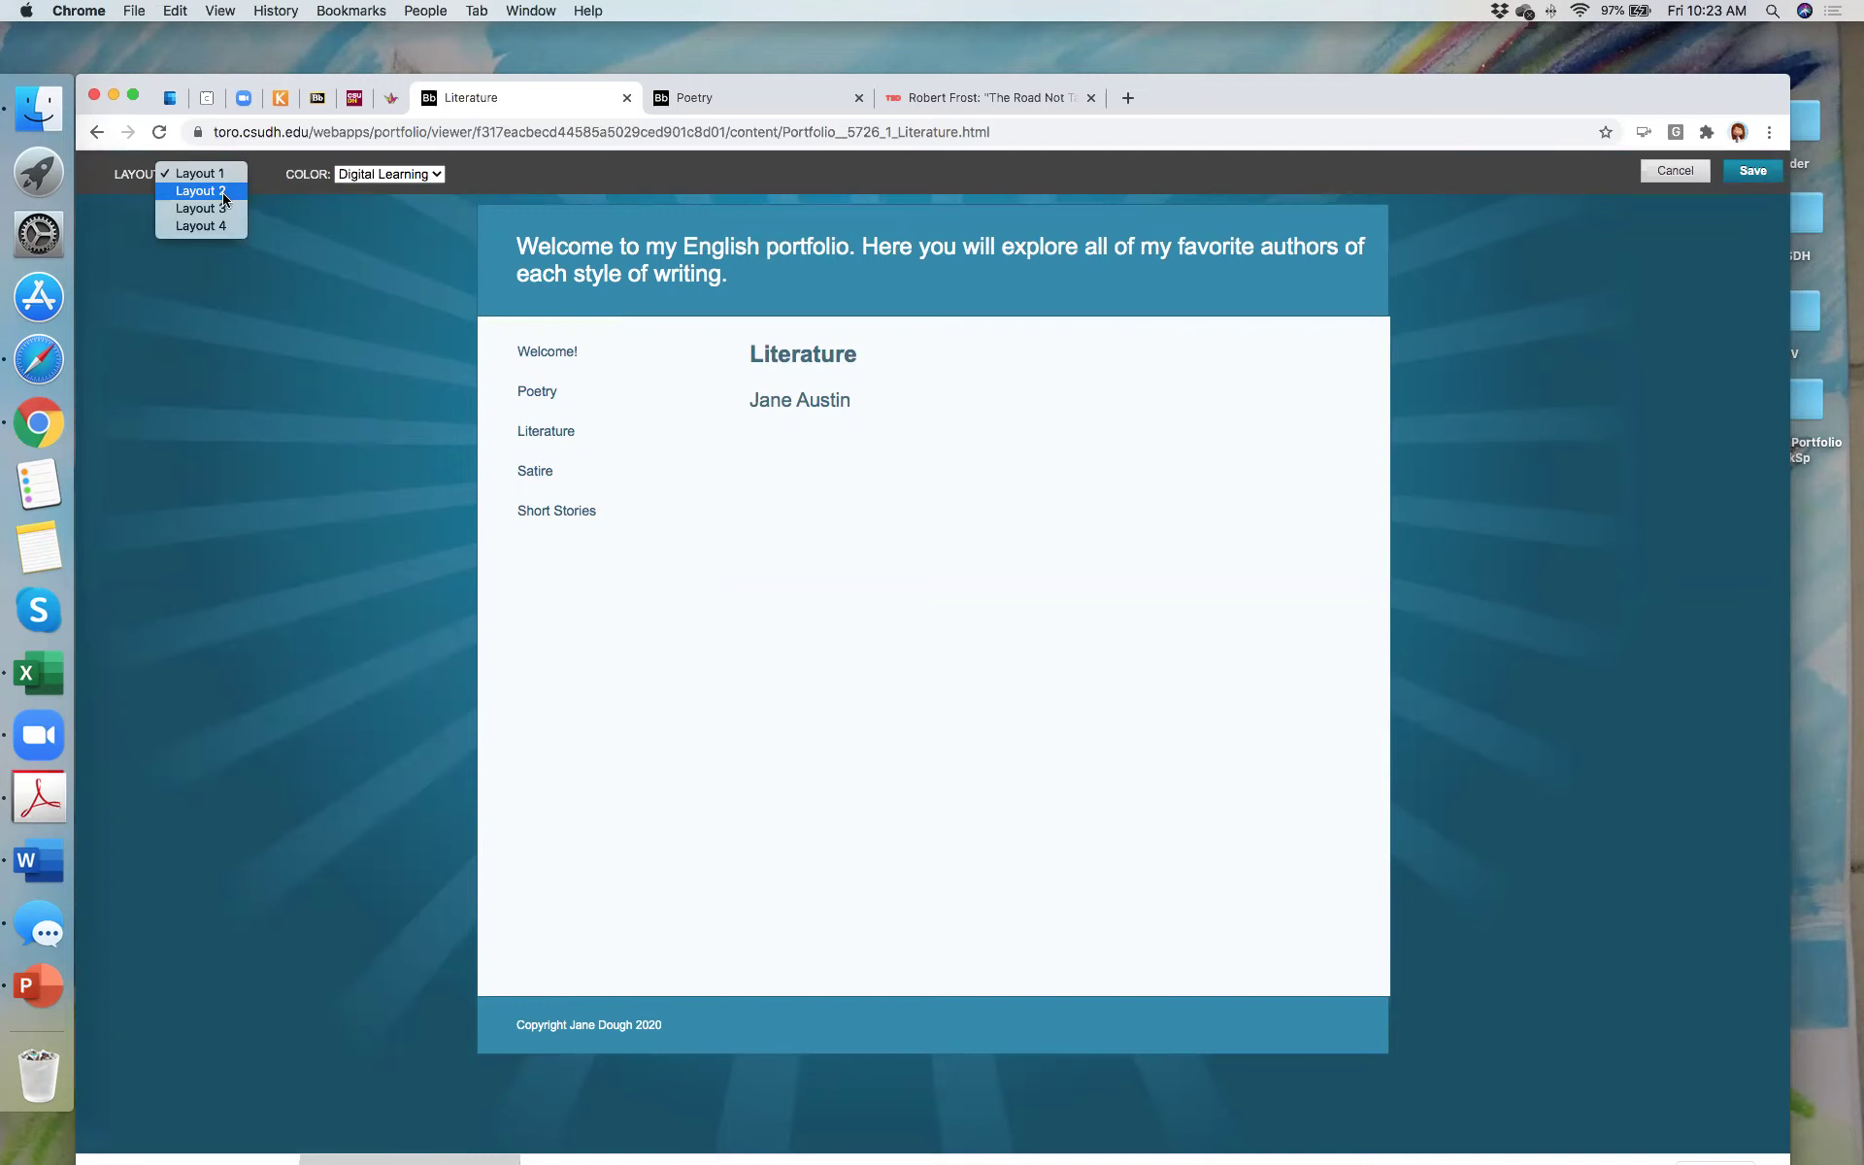
click(224, 201)
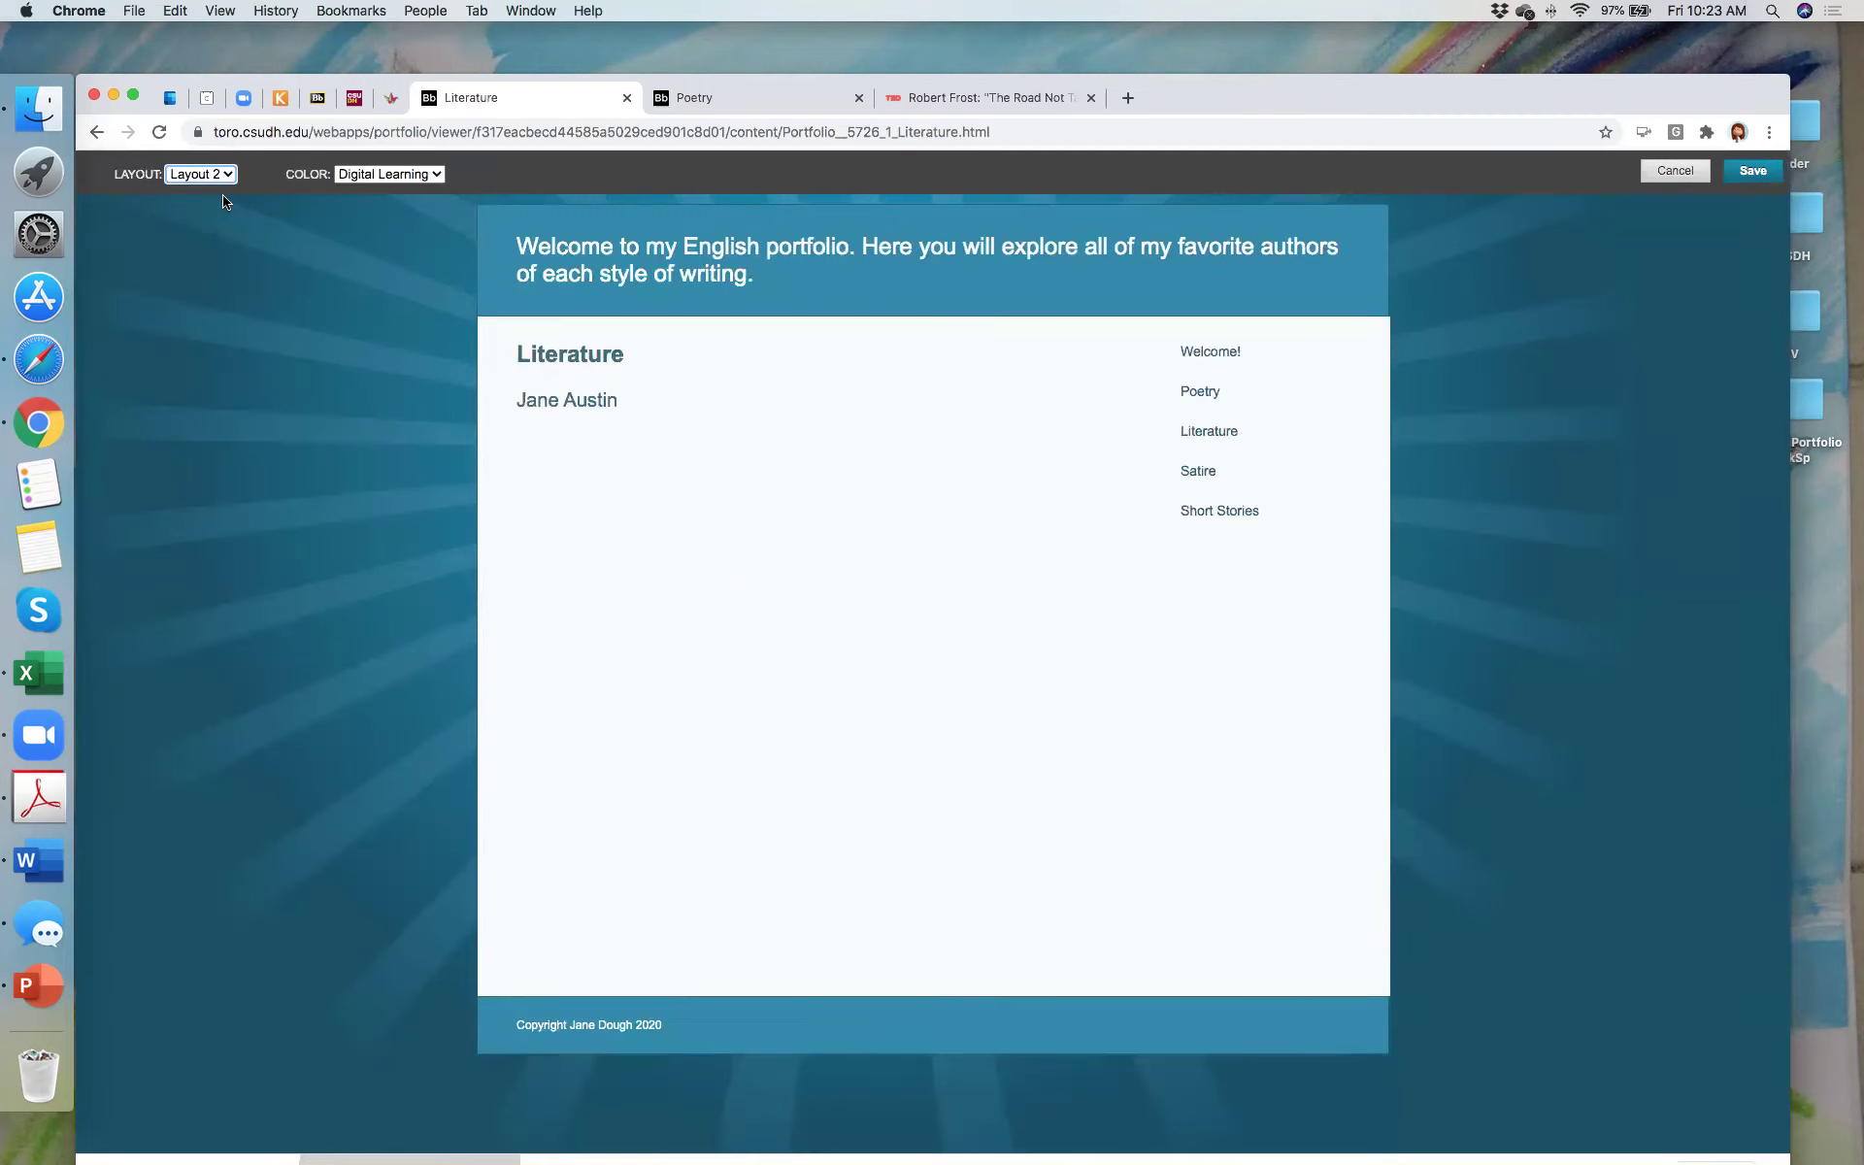
Step: Try the Coral and Music color schemes on the portfolio's Literature page
click(366, 177)
click(375, 137)
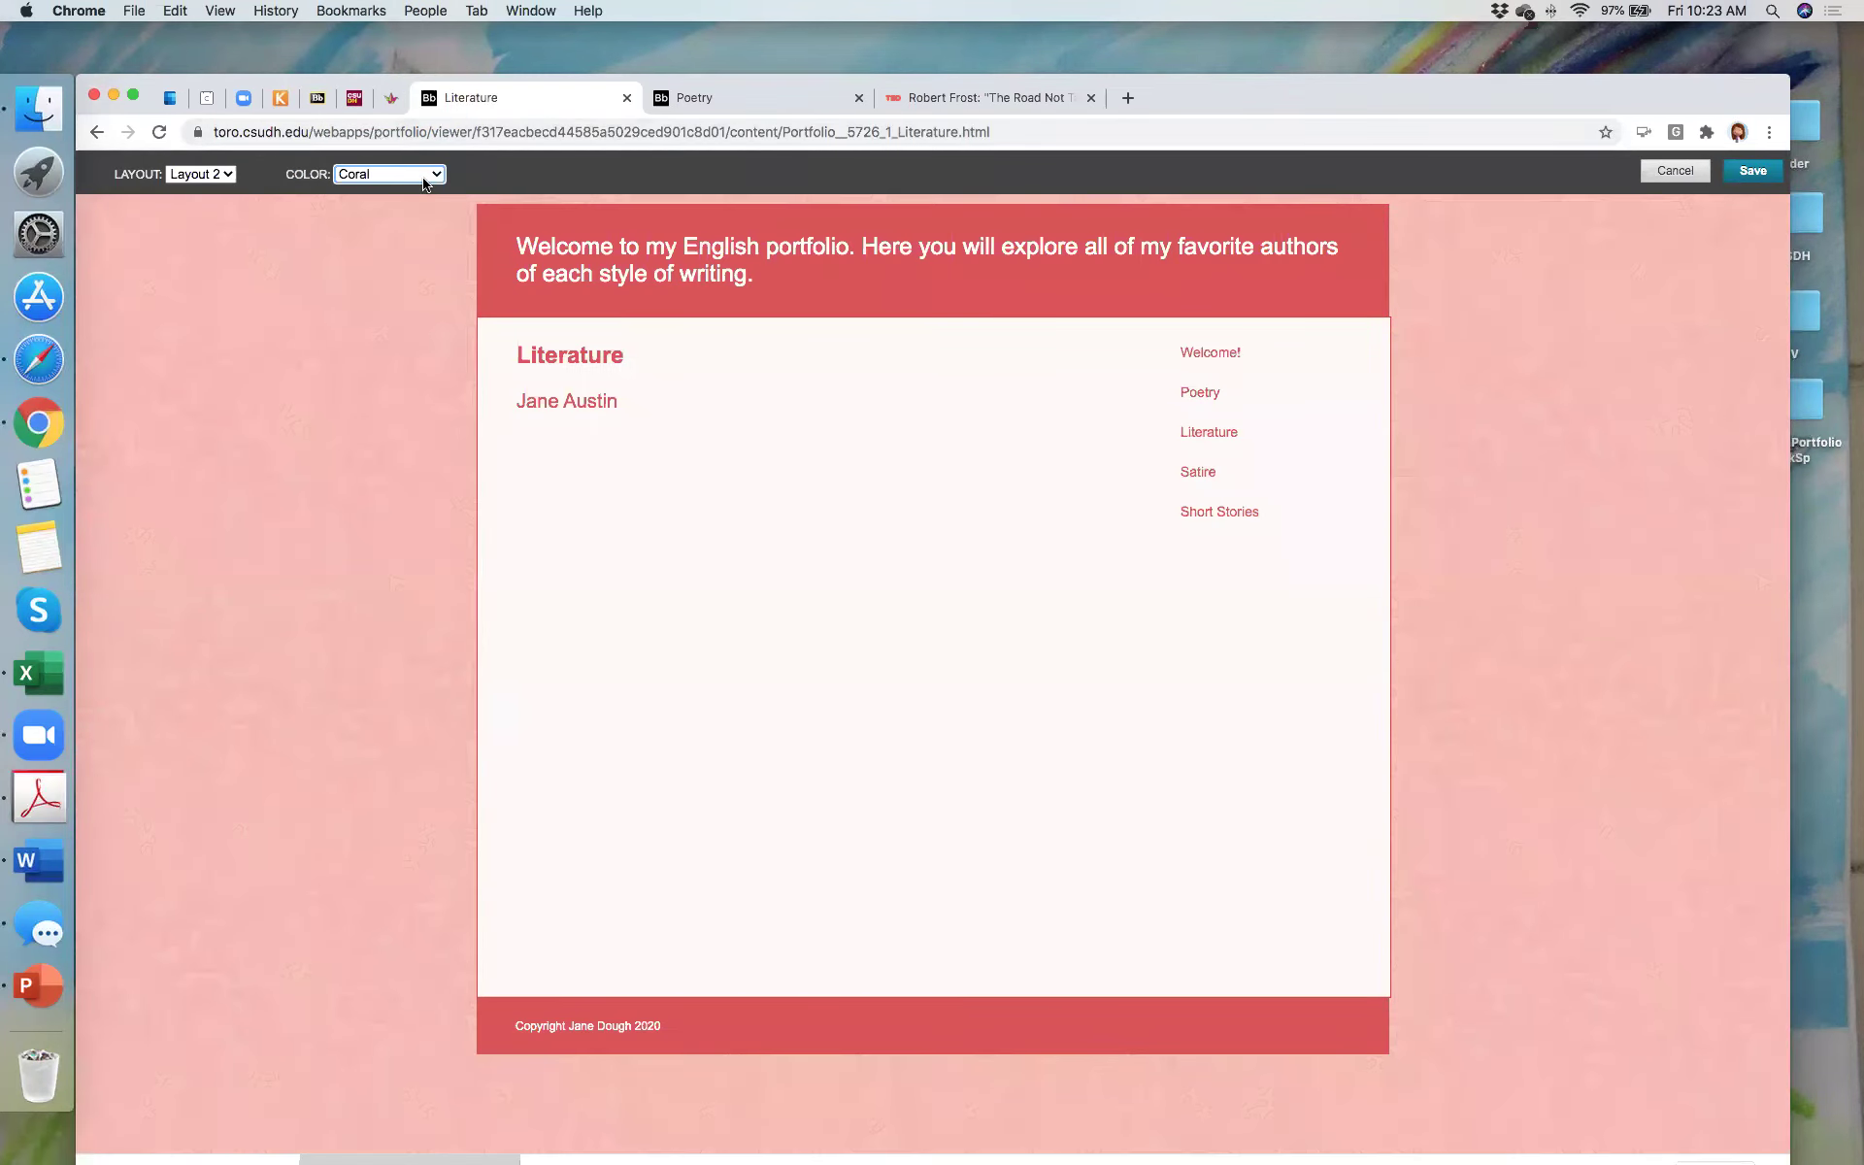
click(424, 185)
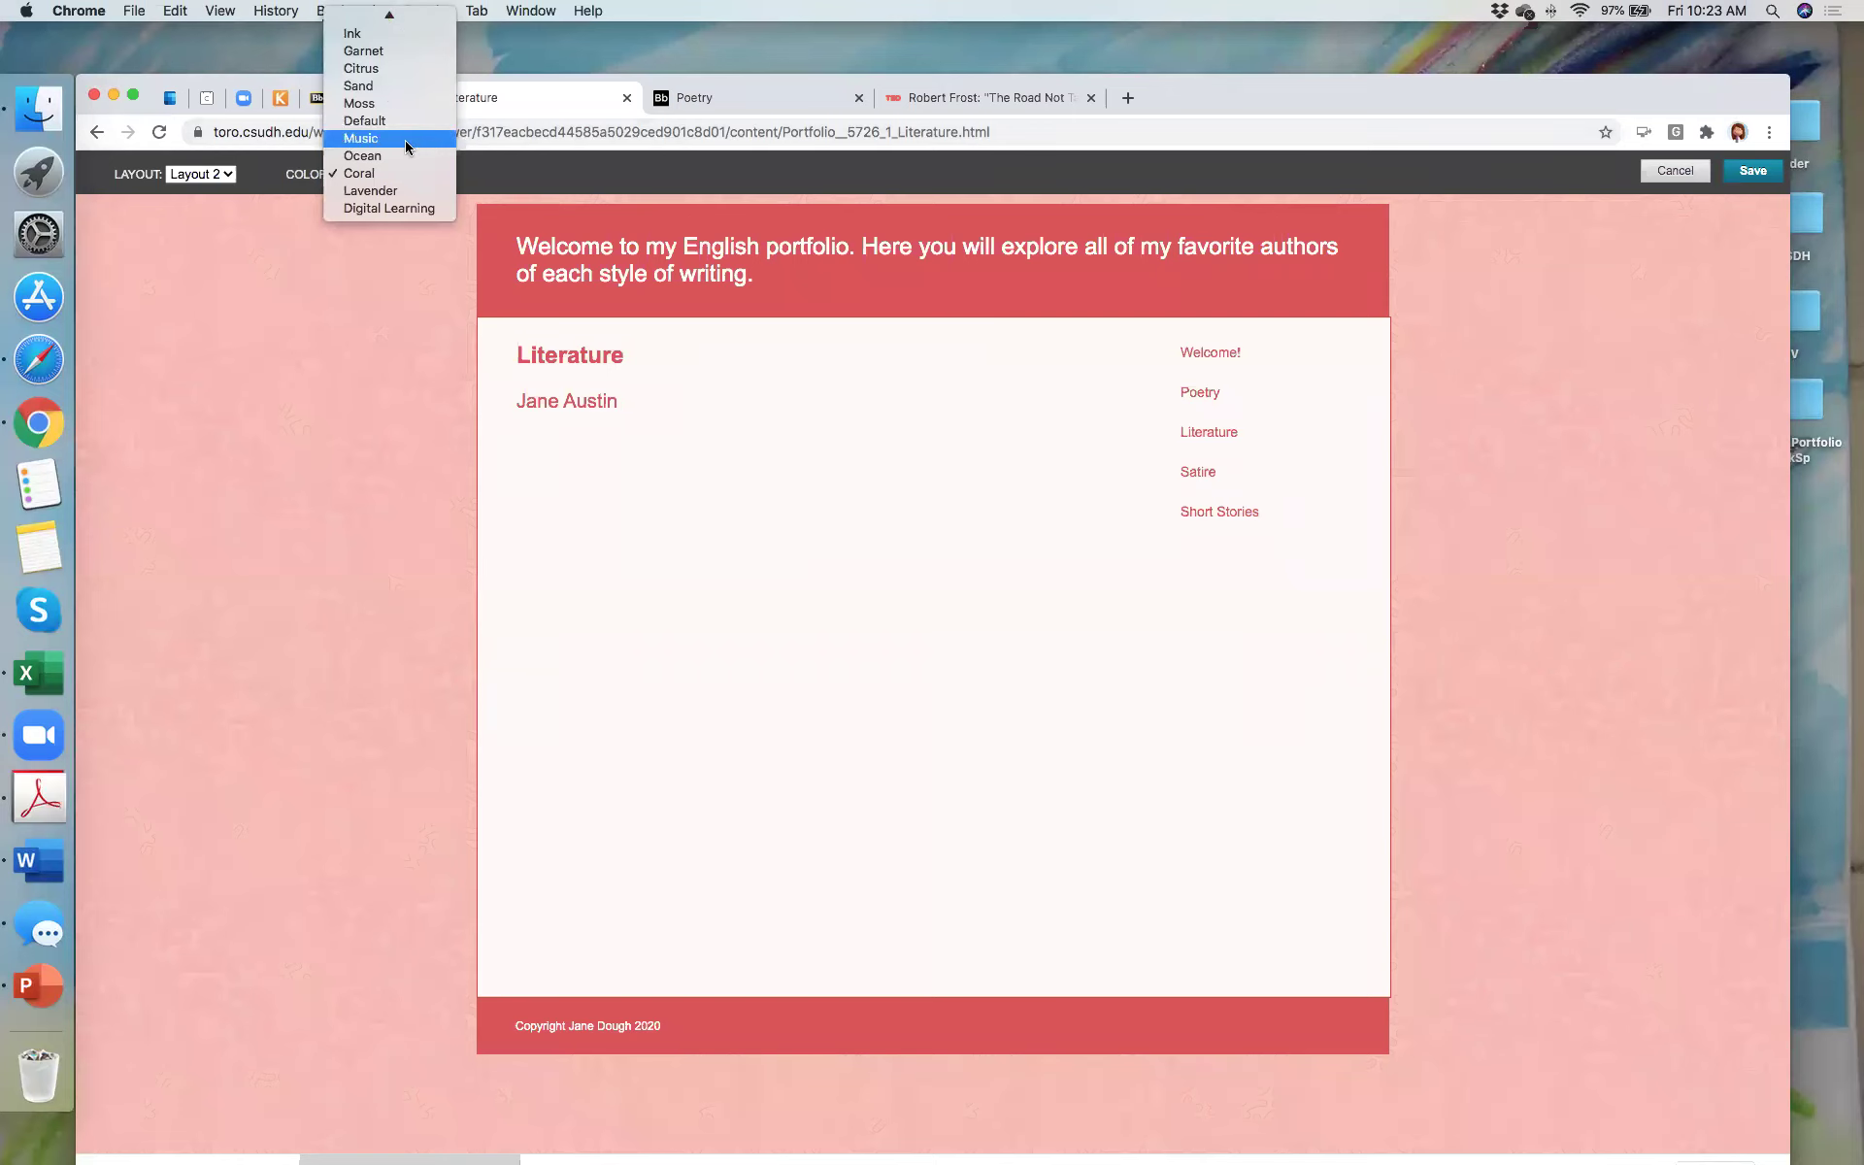
click(406, 140)
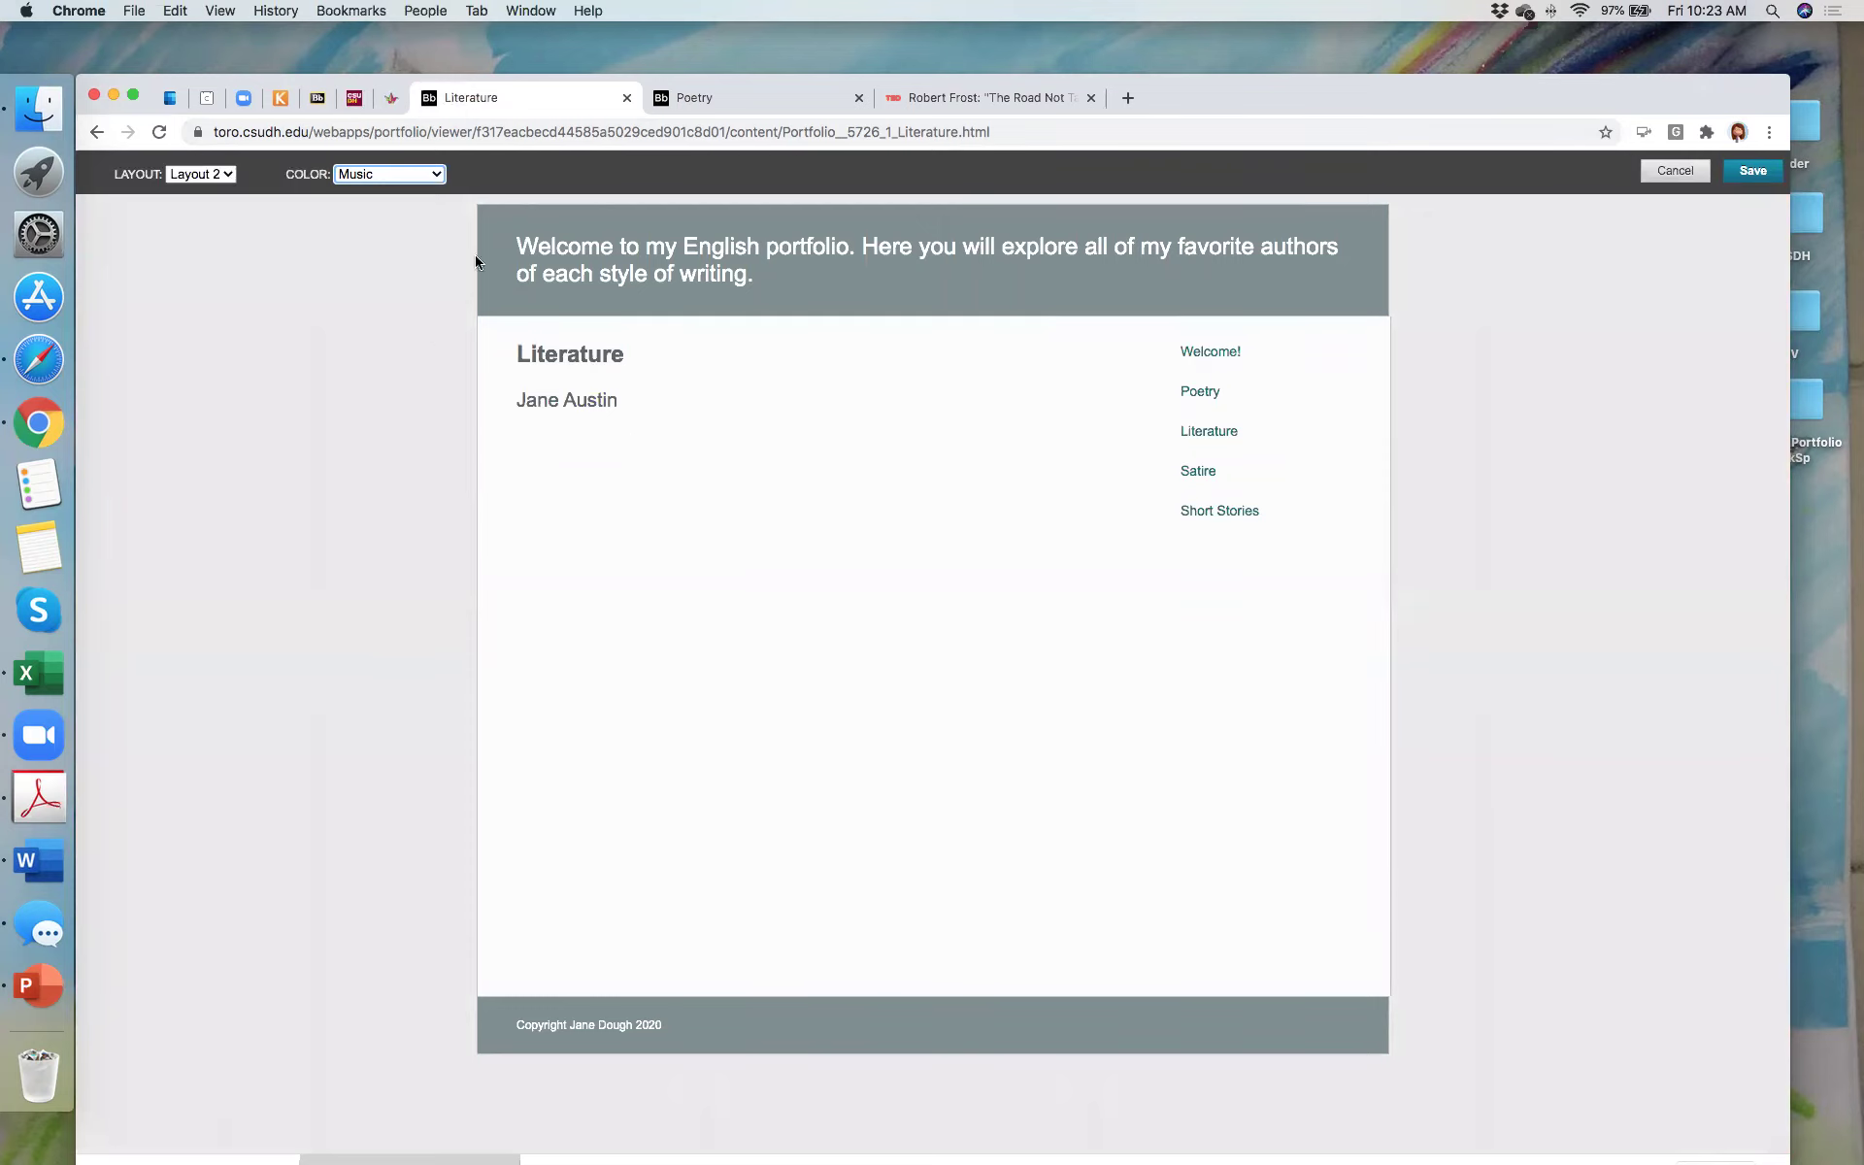
Step: Set the portfolio's color scheme to Digital Learning and its layout to Layout 1
click(389, 174)
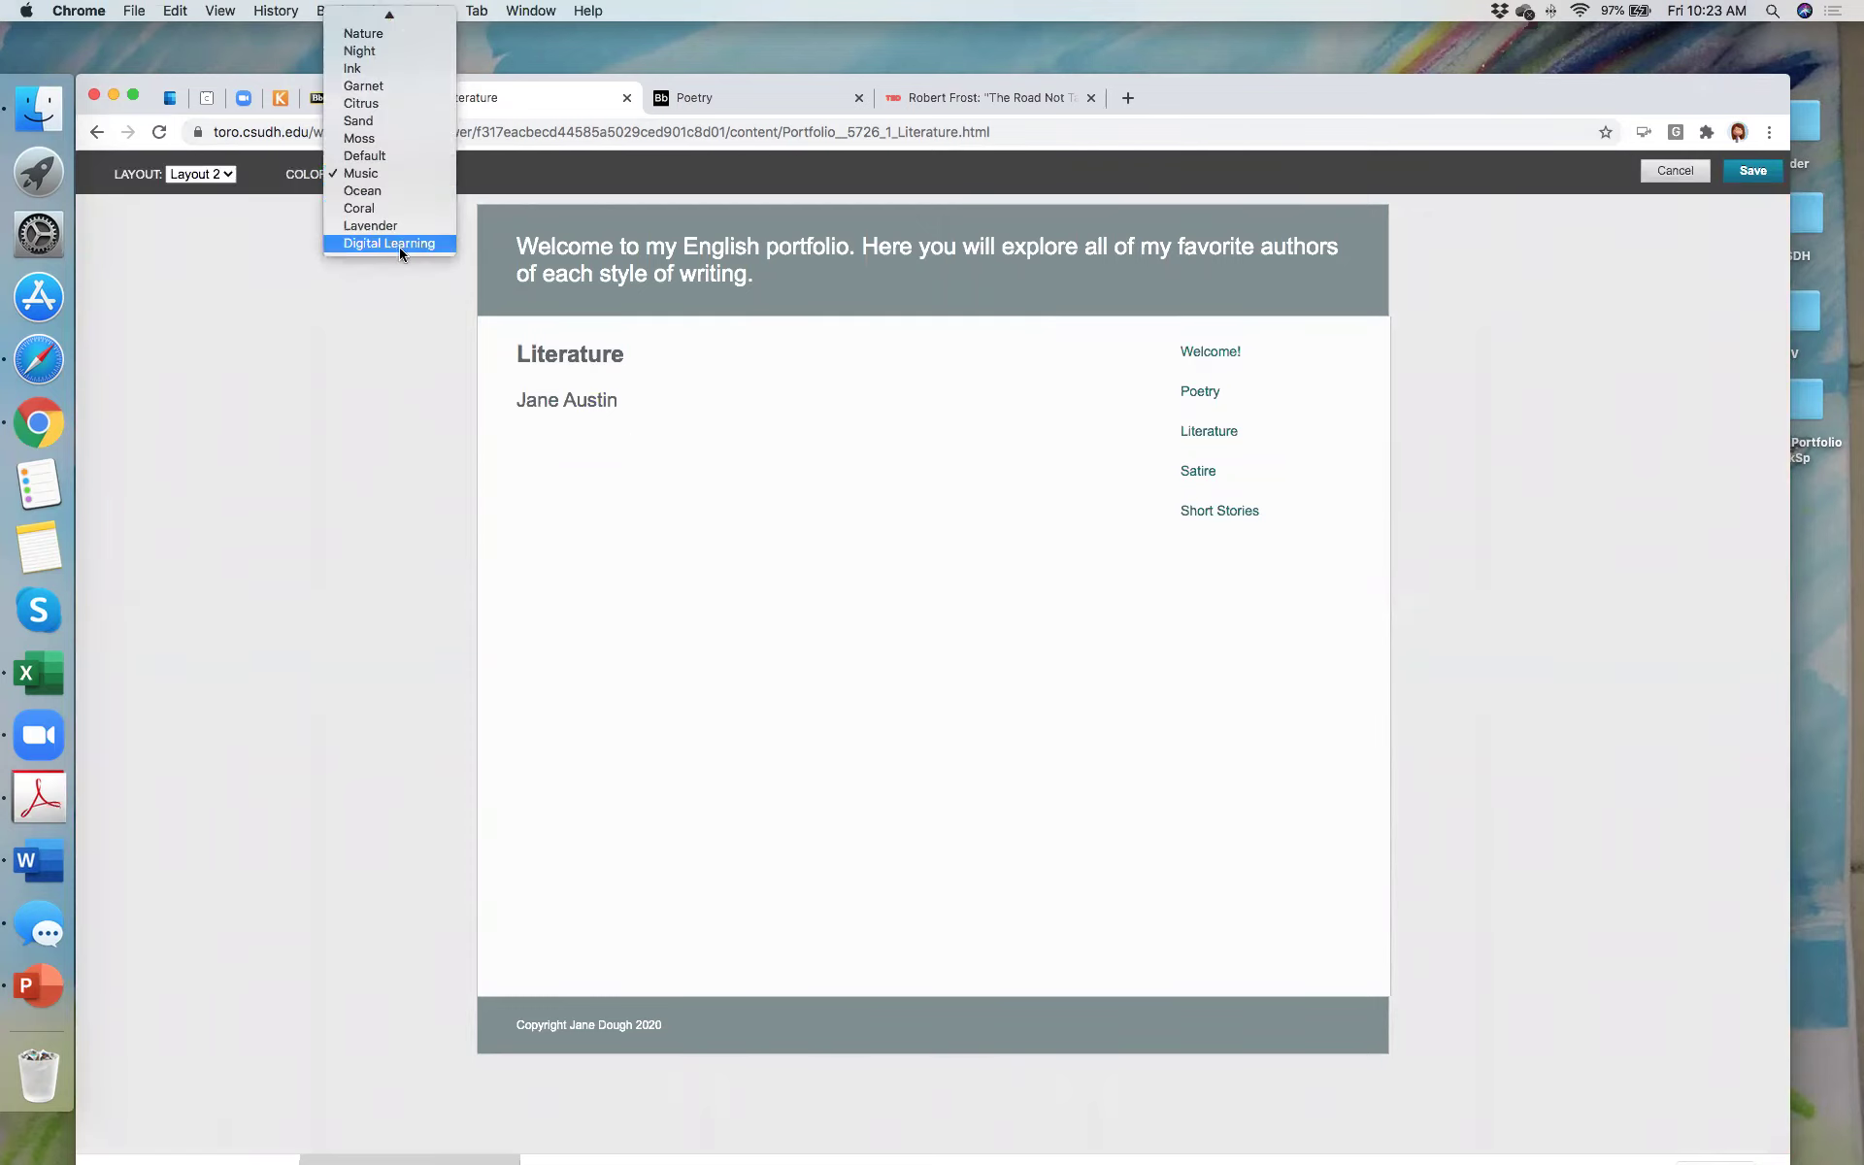
scroll(408, 78, up, 3)
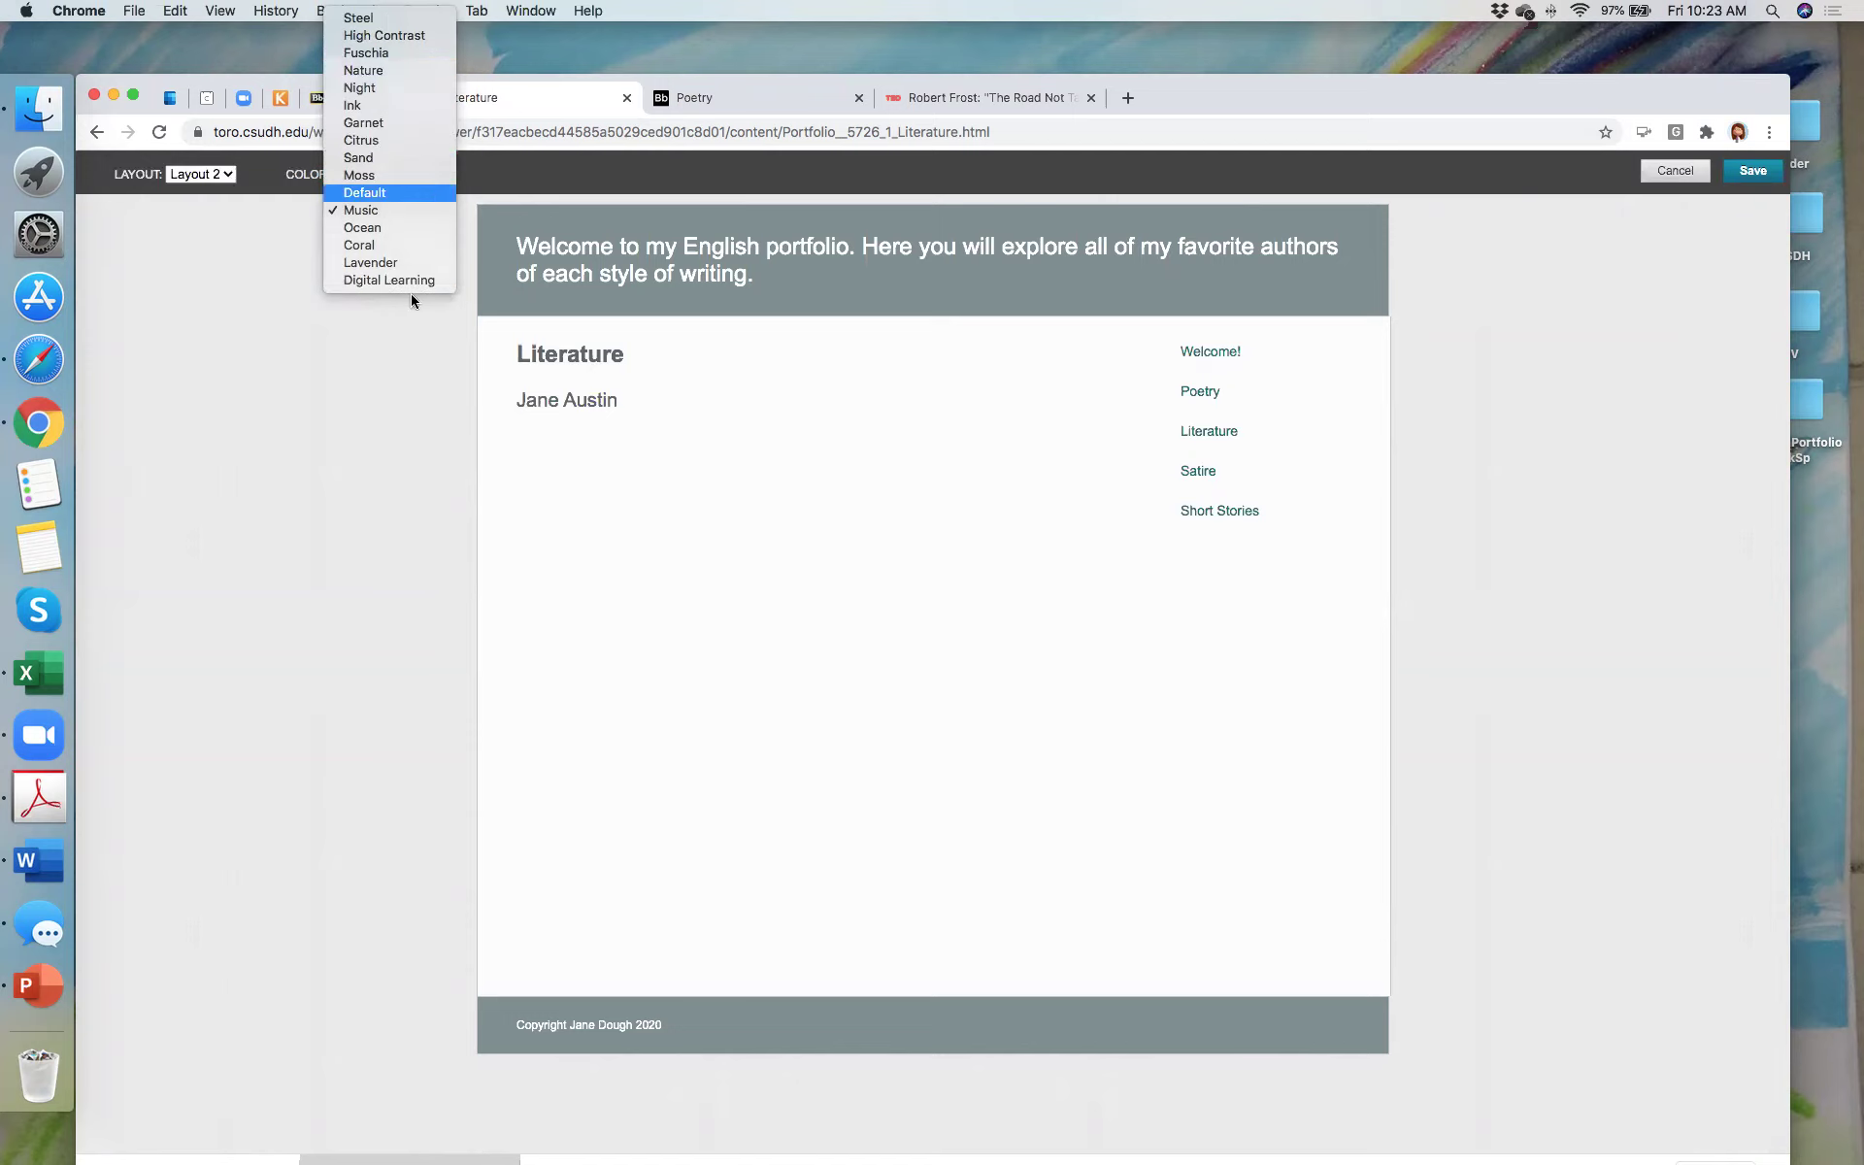
click(410, 282)
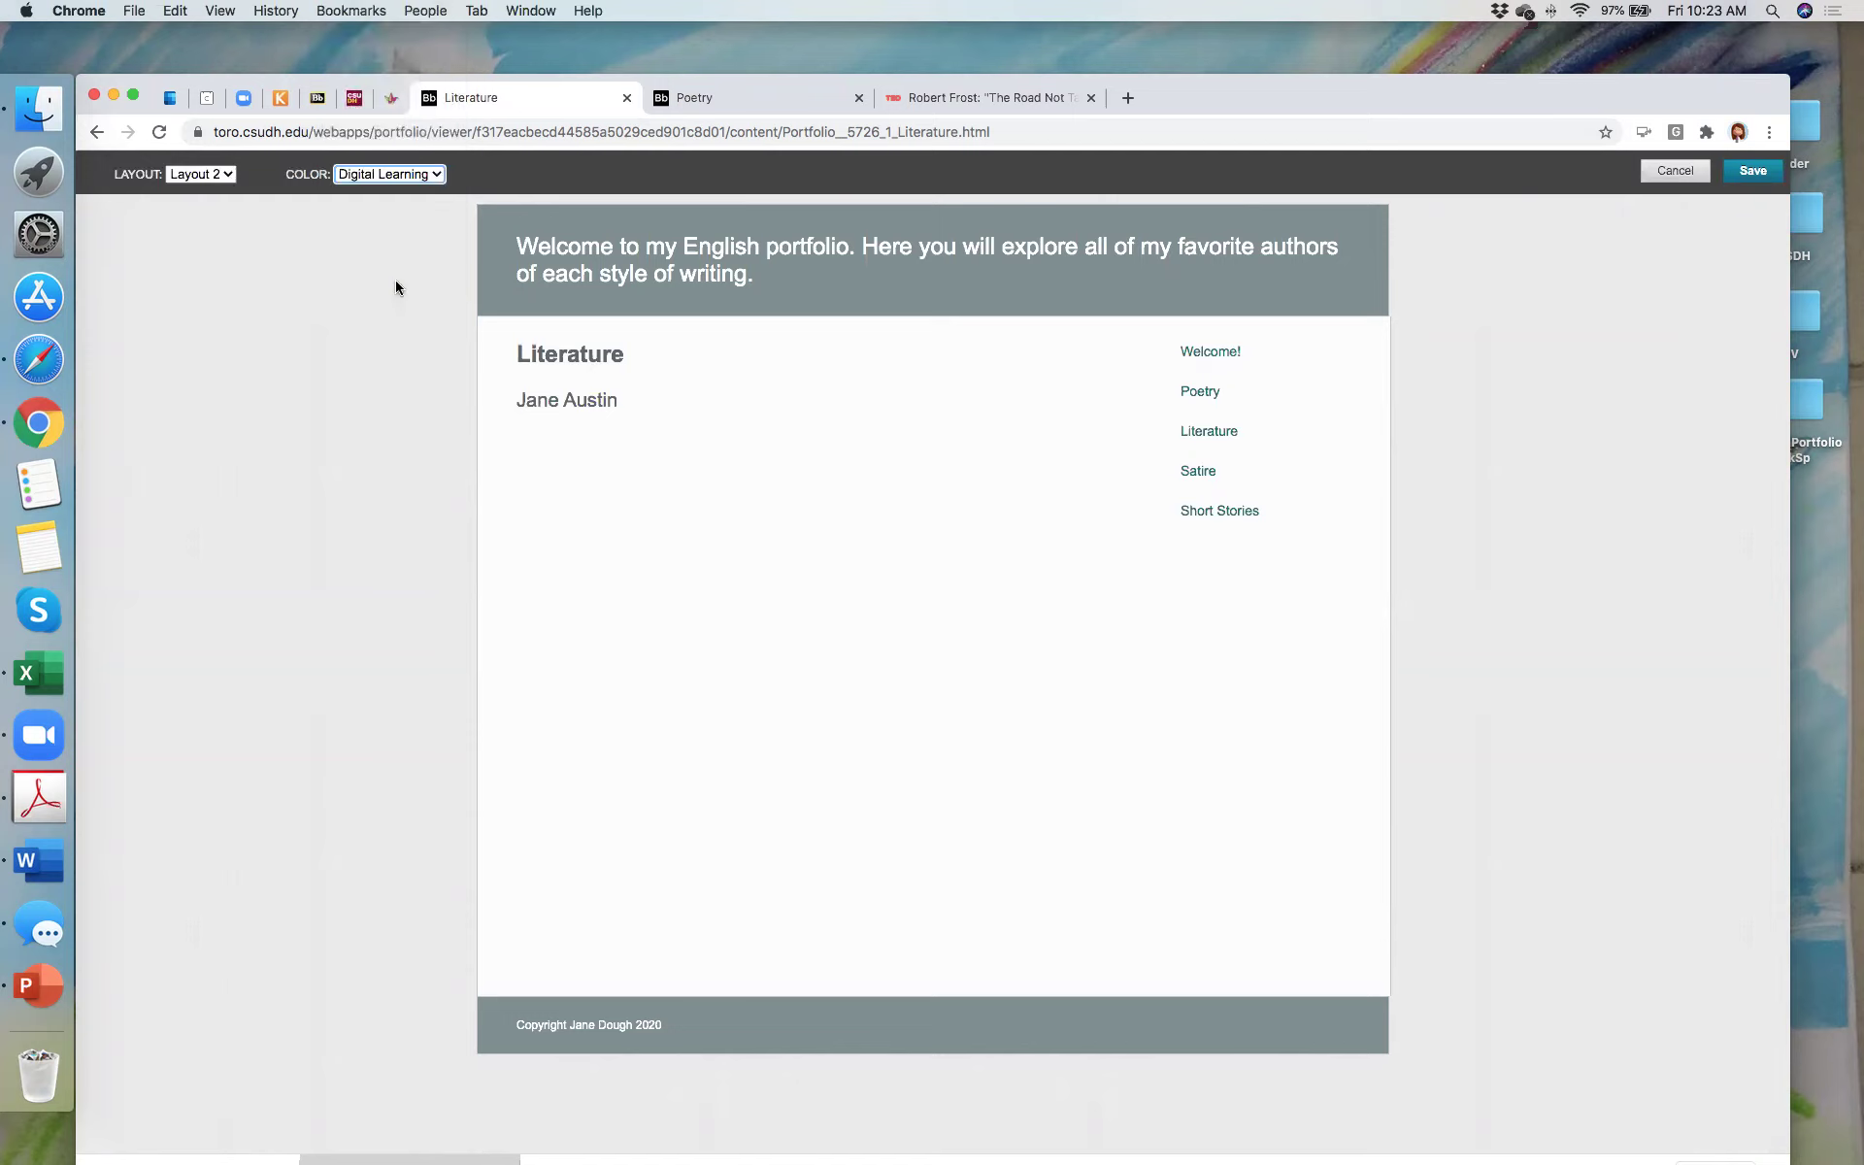
click(200, 174)
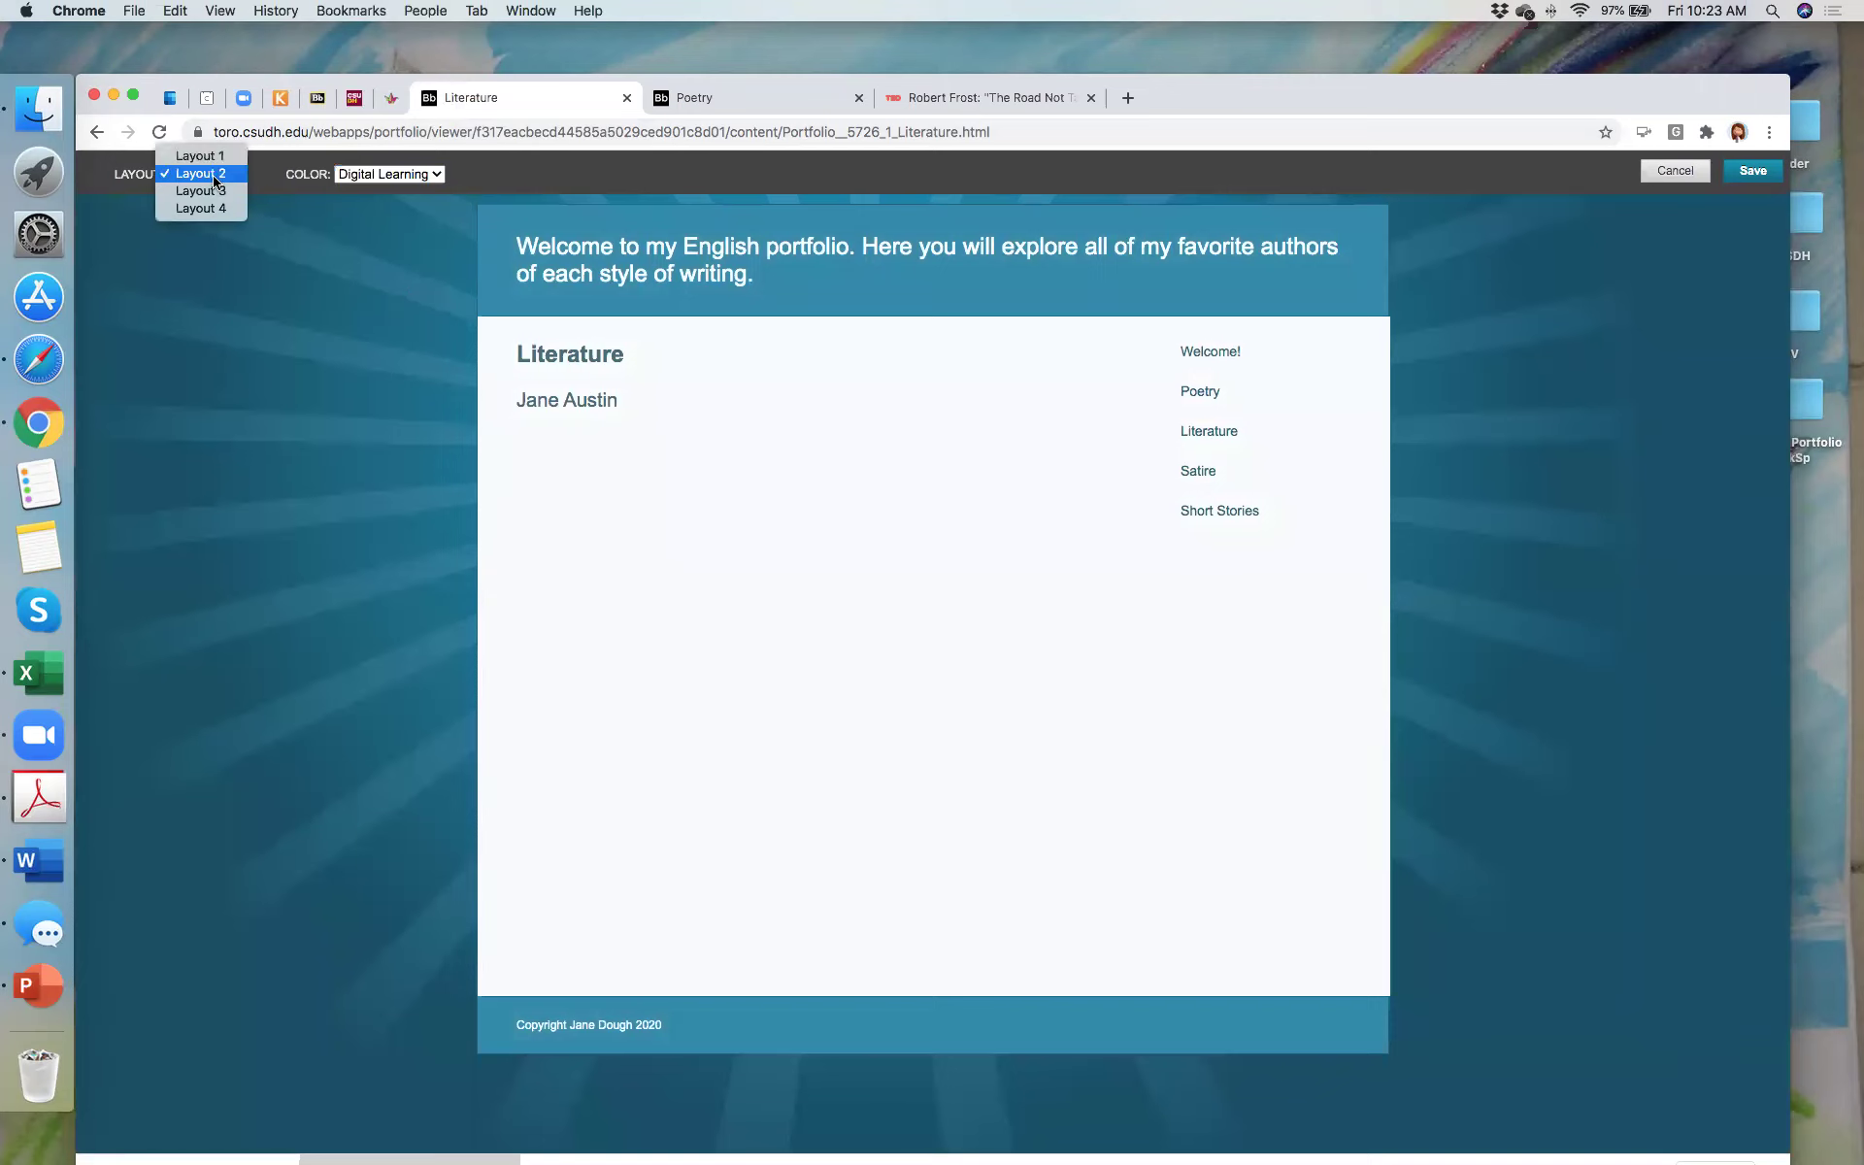
click(199, 155)
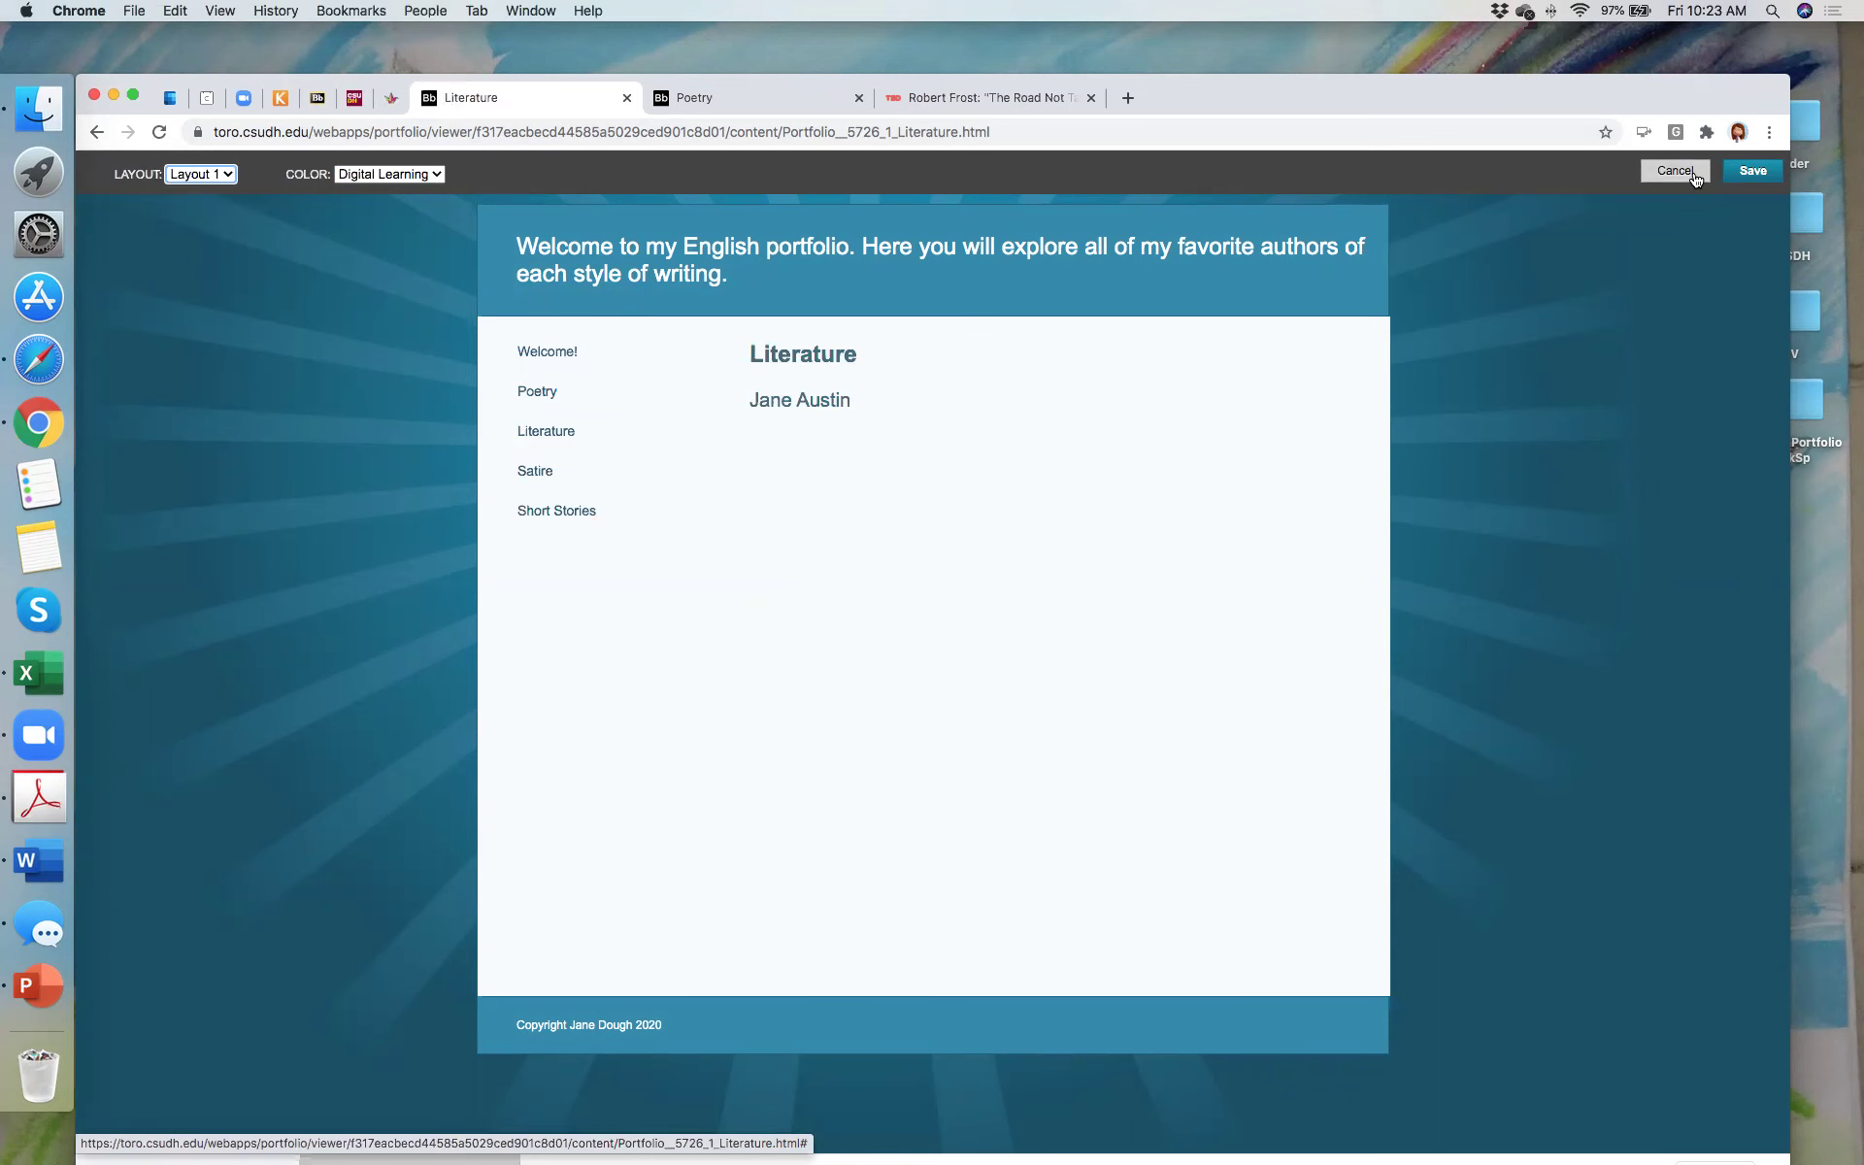
Step: Open the portfolio's Poetry page and close both open portfolio views
click(536, 396)
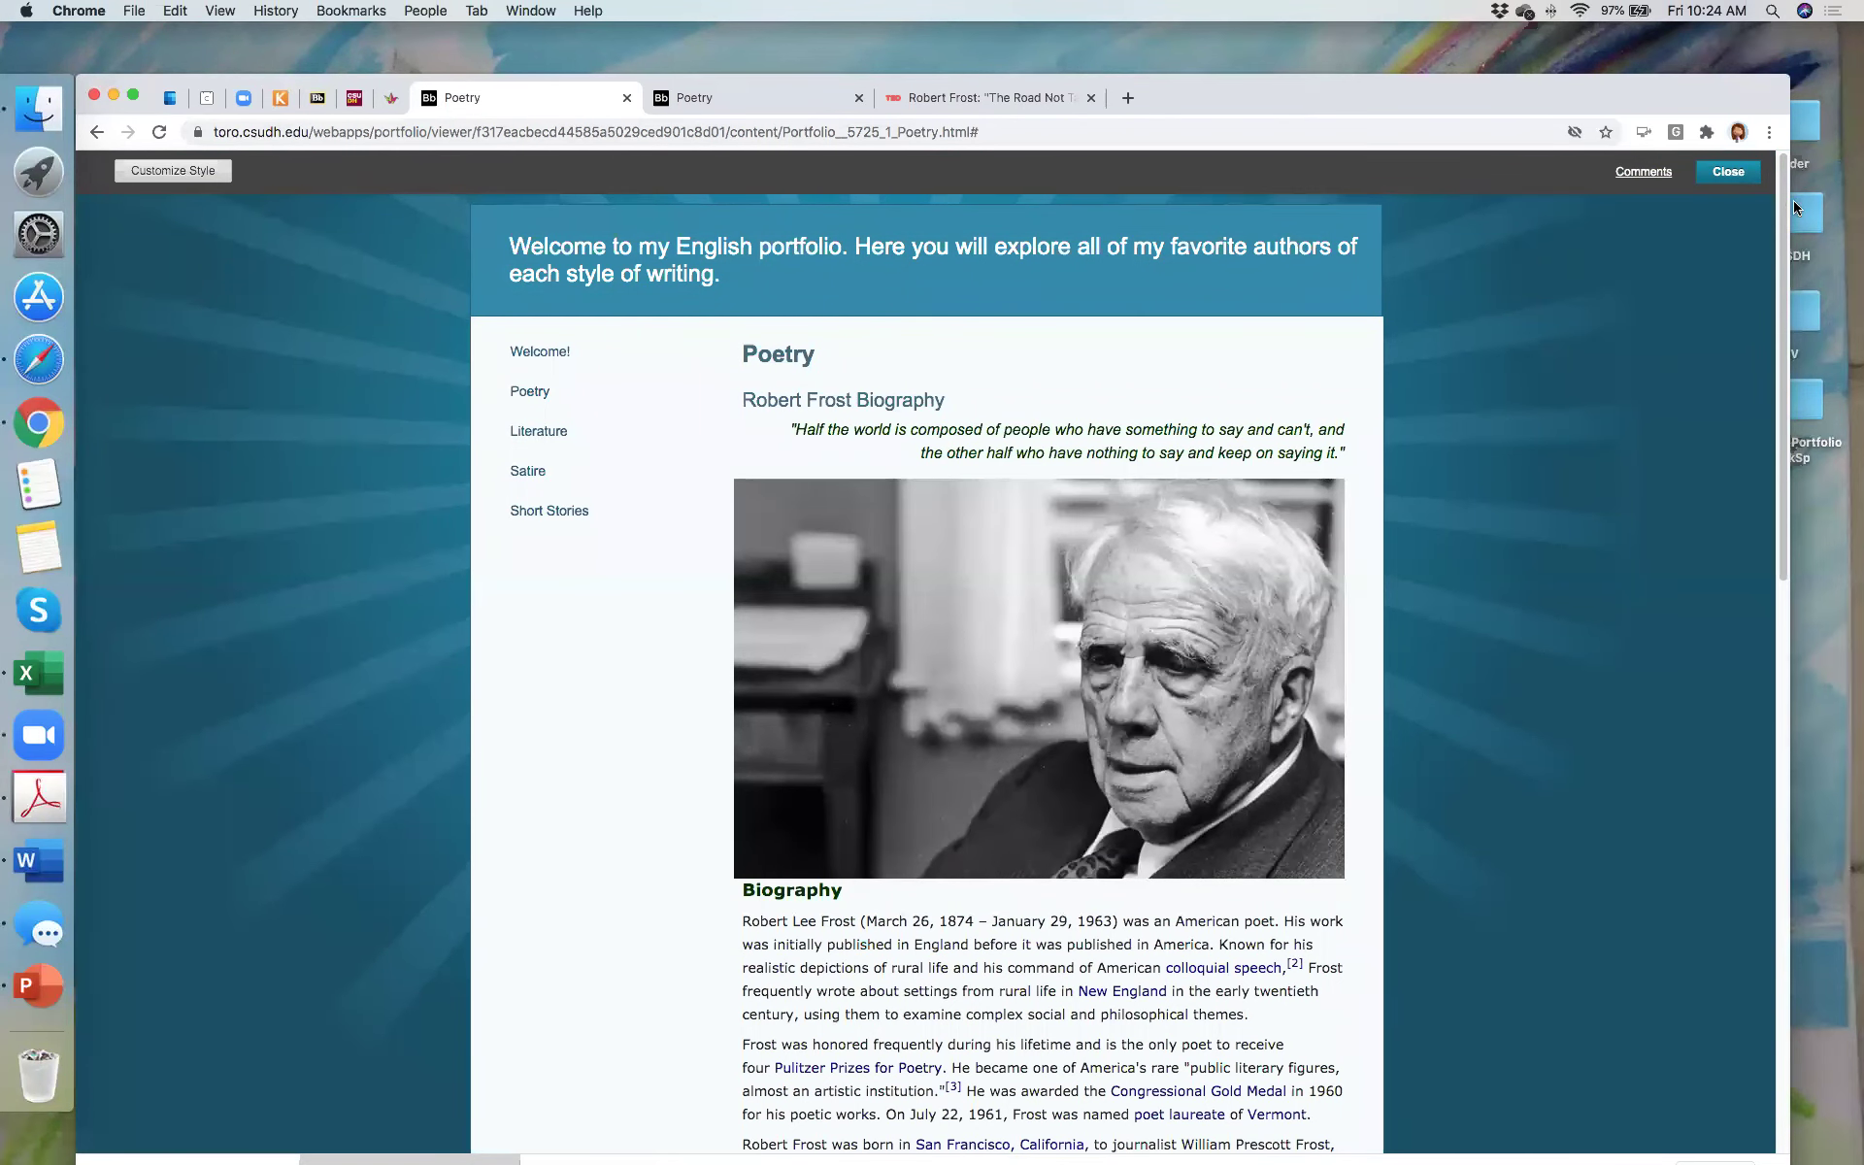
click(1729, 182)
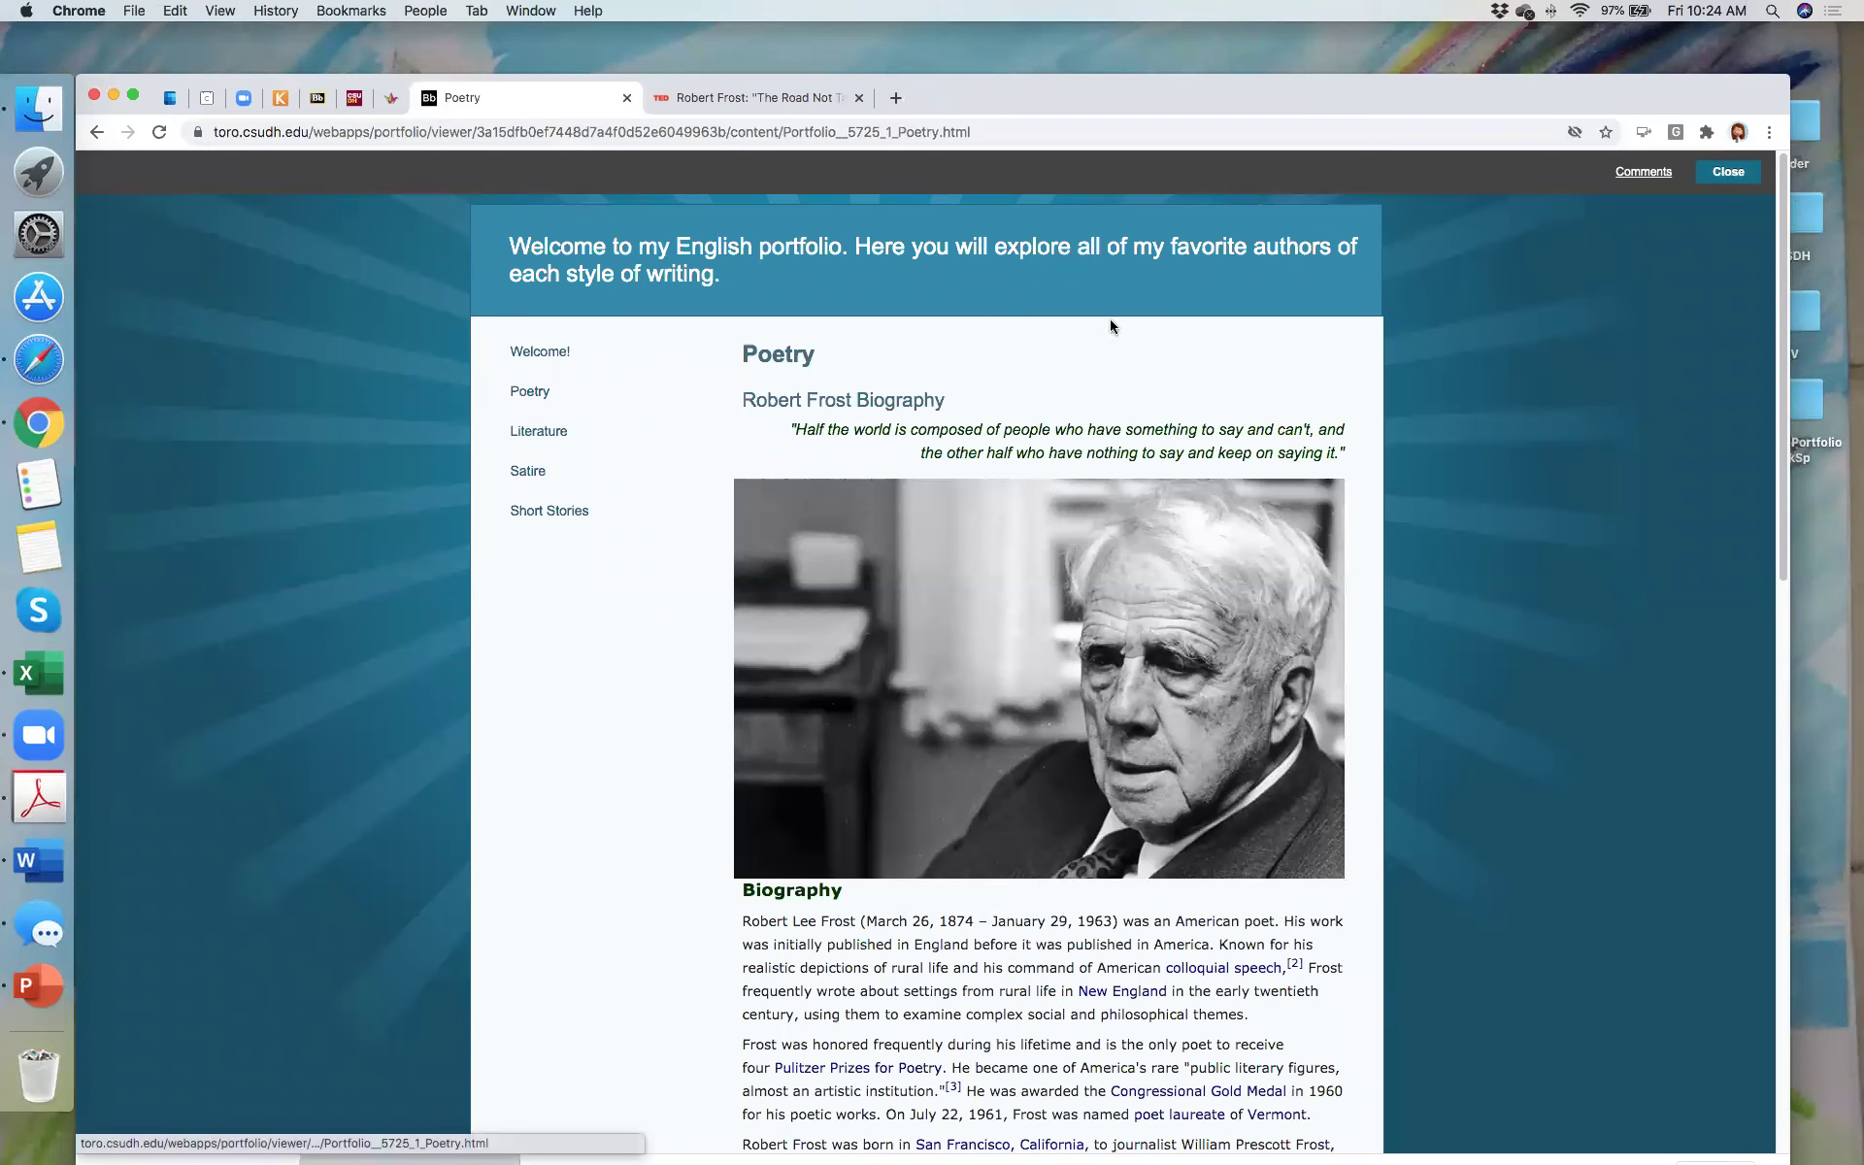
click(1736, 179)
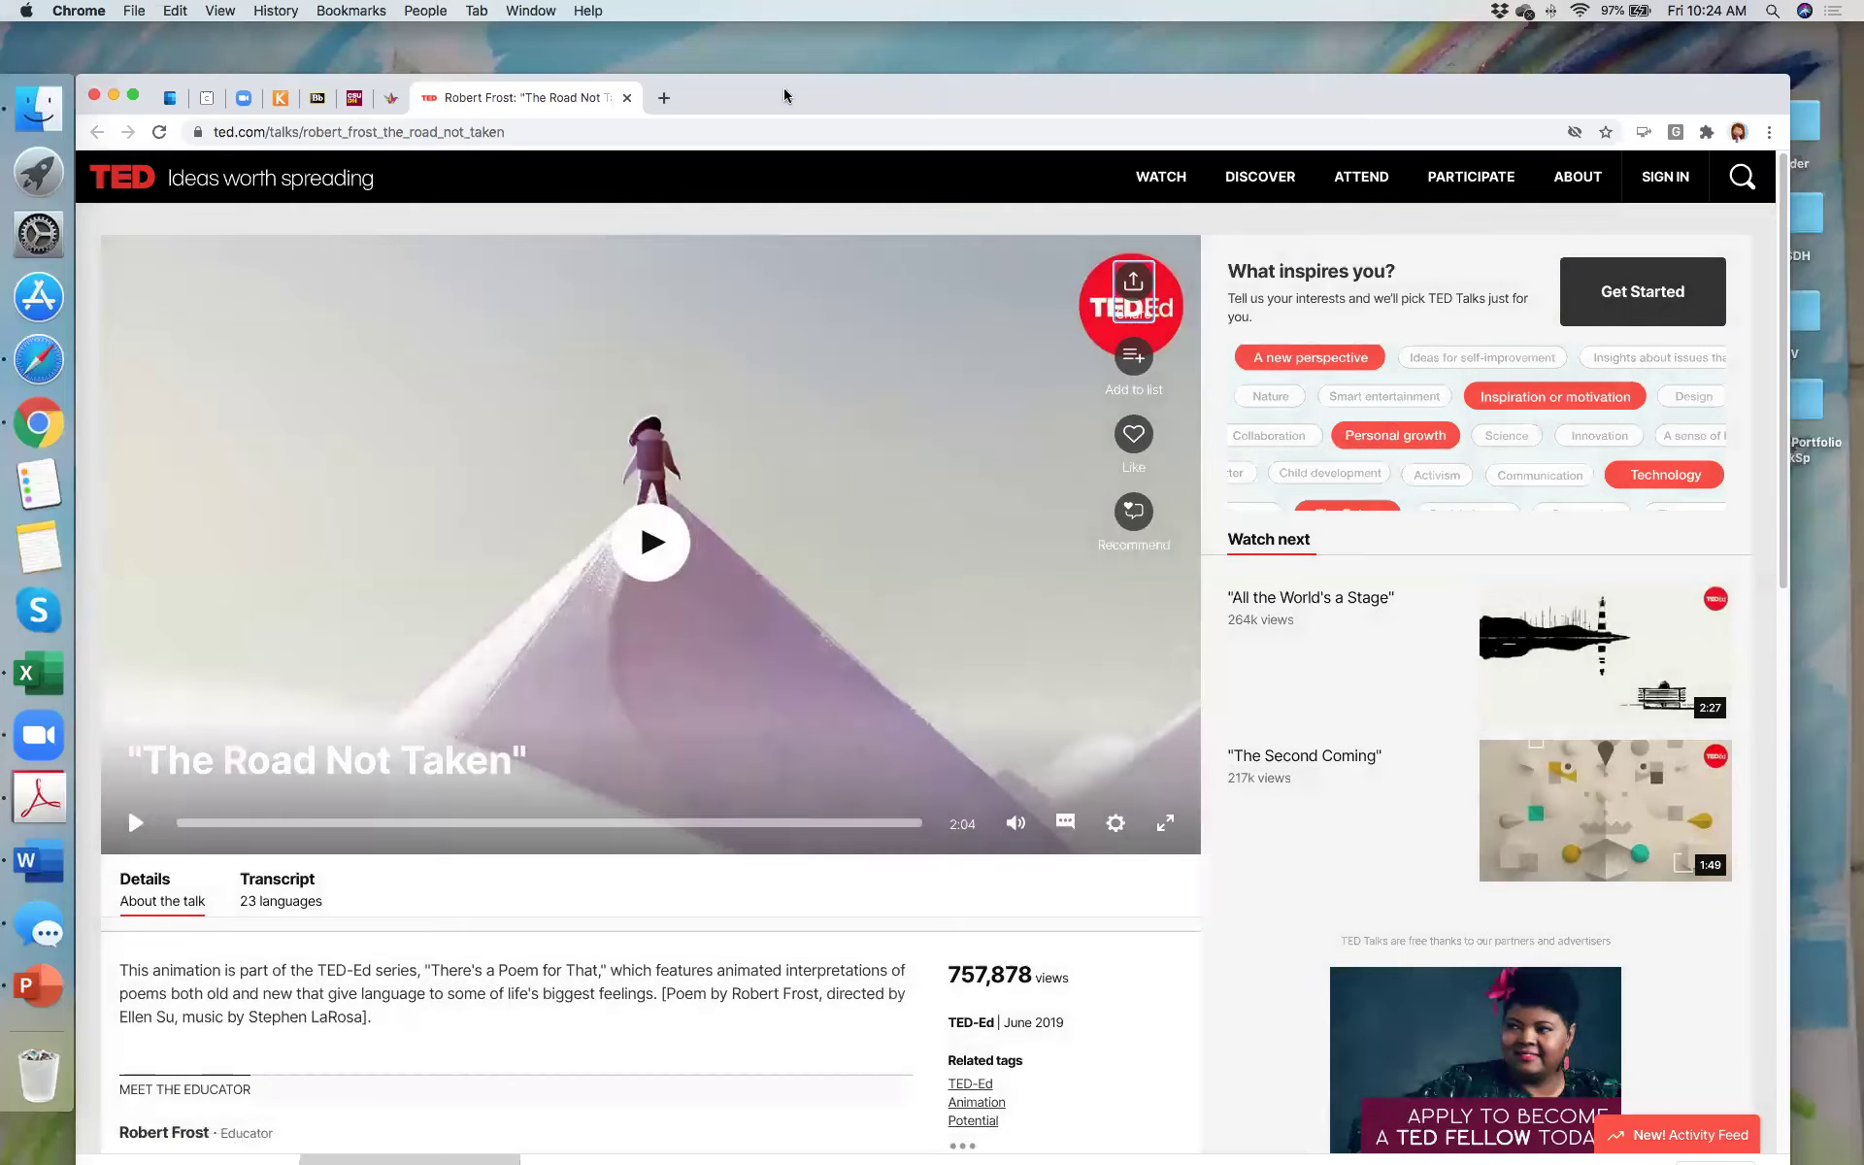
Step: Switch from the TED talk to the My Portfolios page and move the browser window up to show the whole page
drag(784, 89, 835, 237)
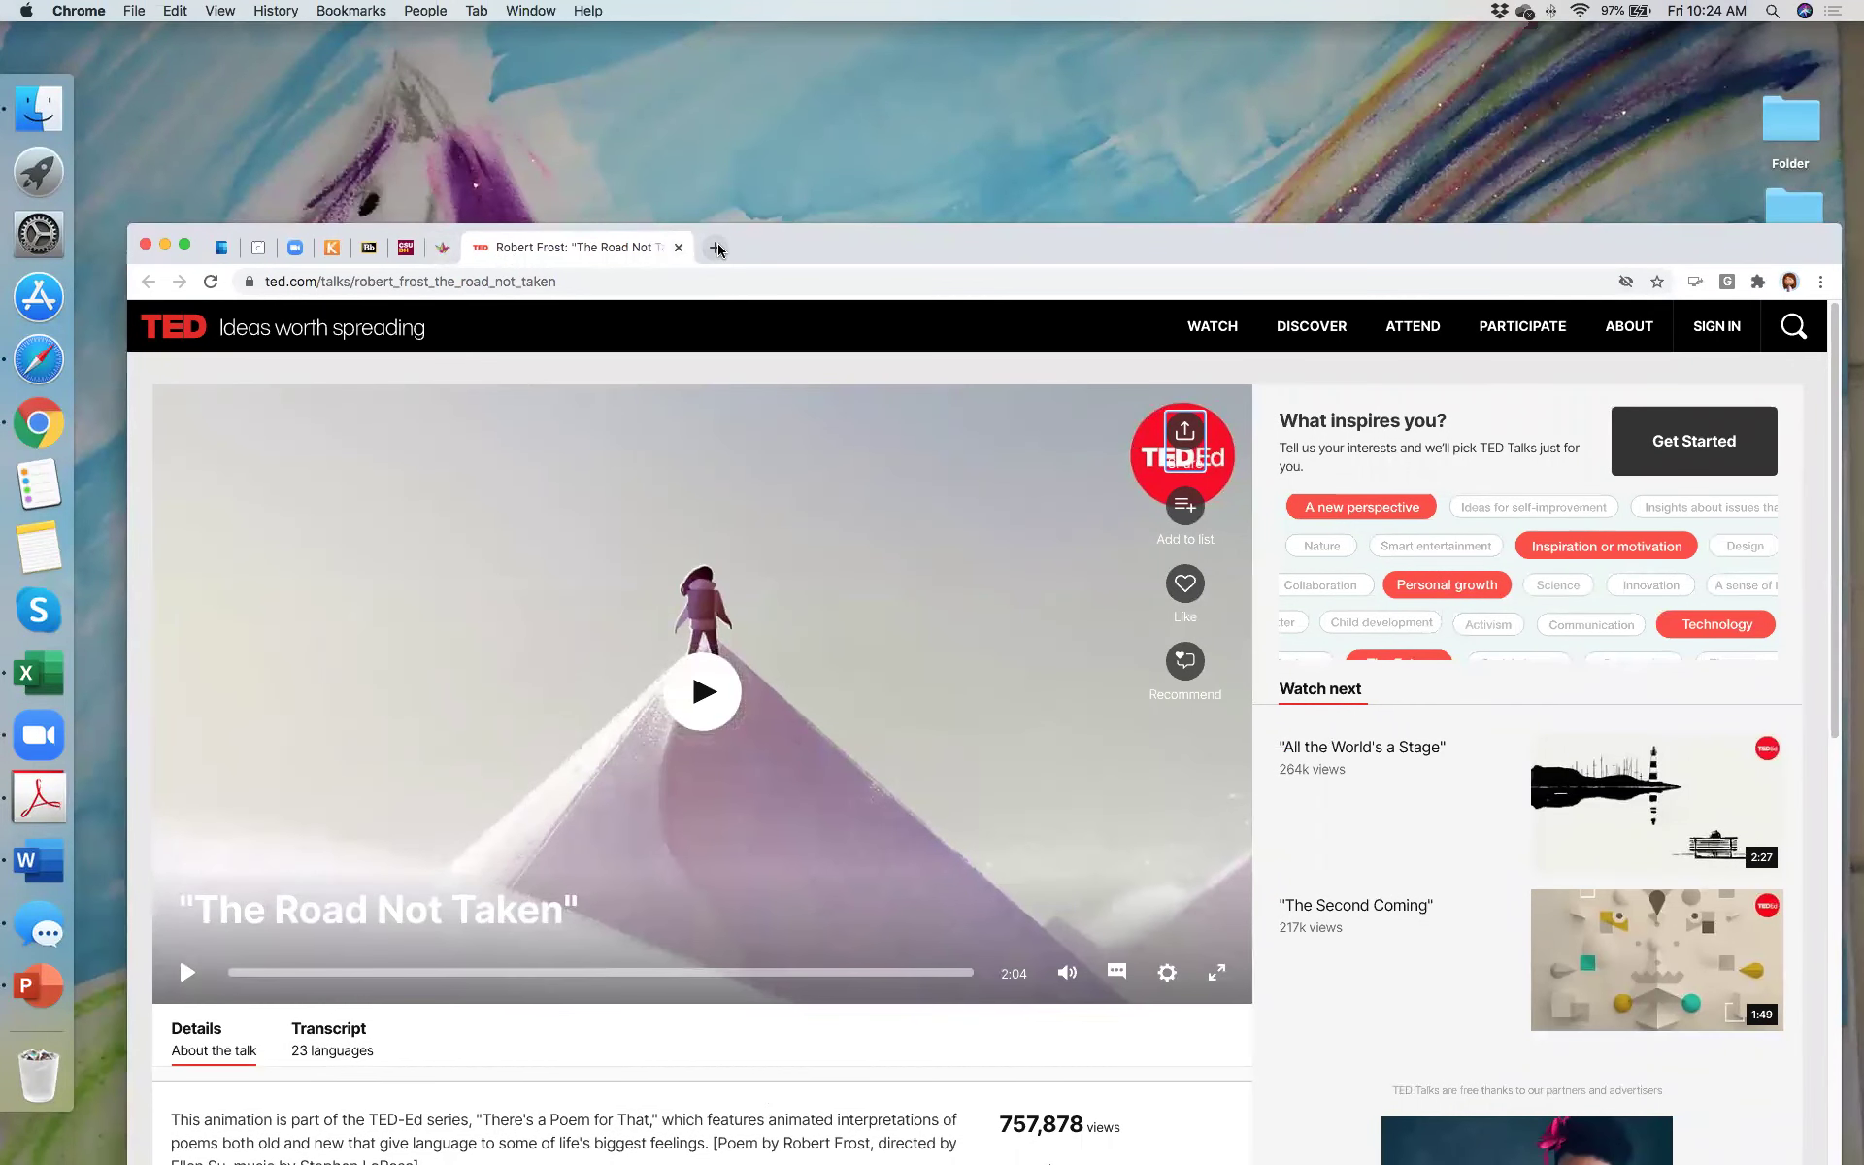
click(406, 253)
click(365, 251)
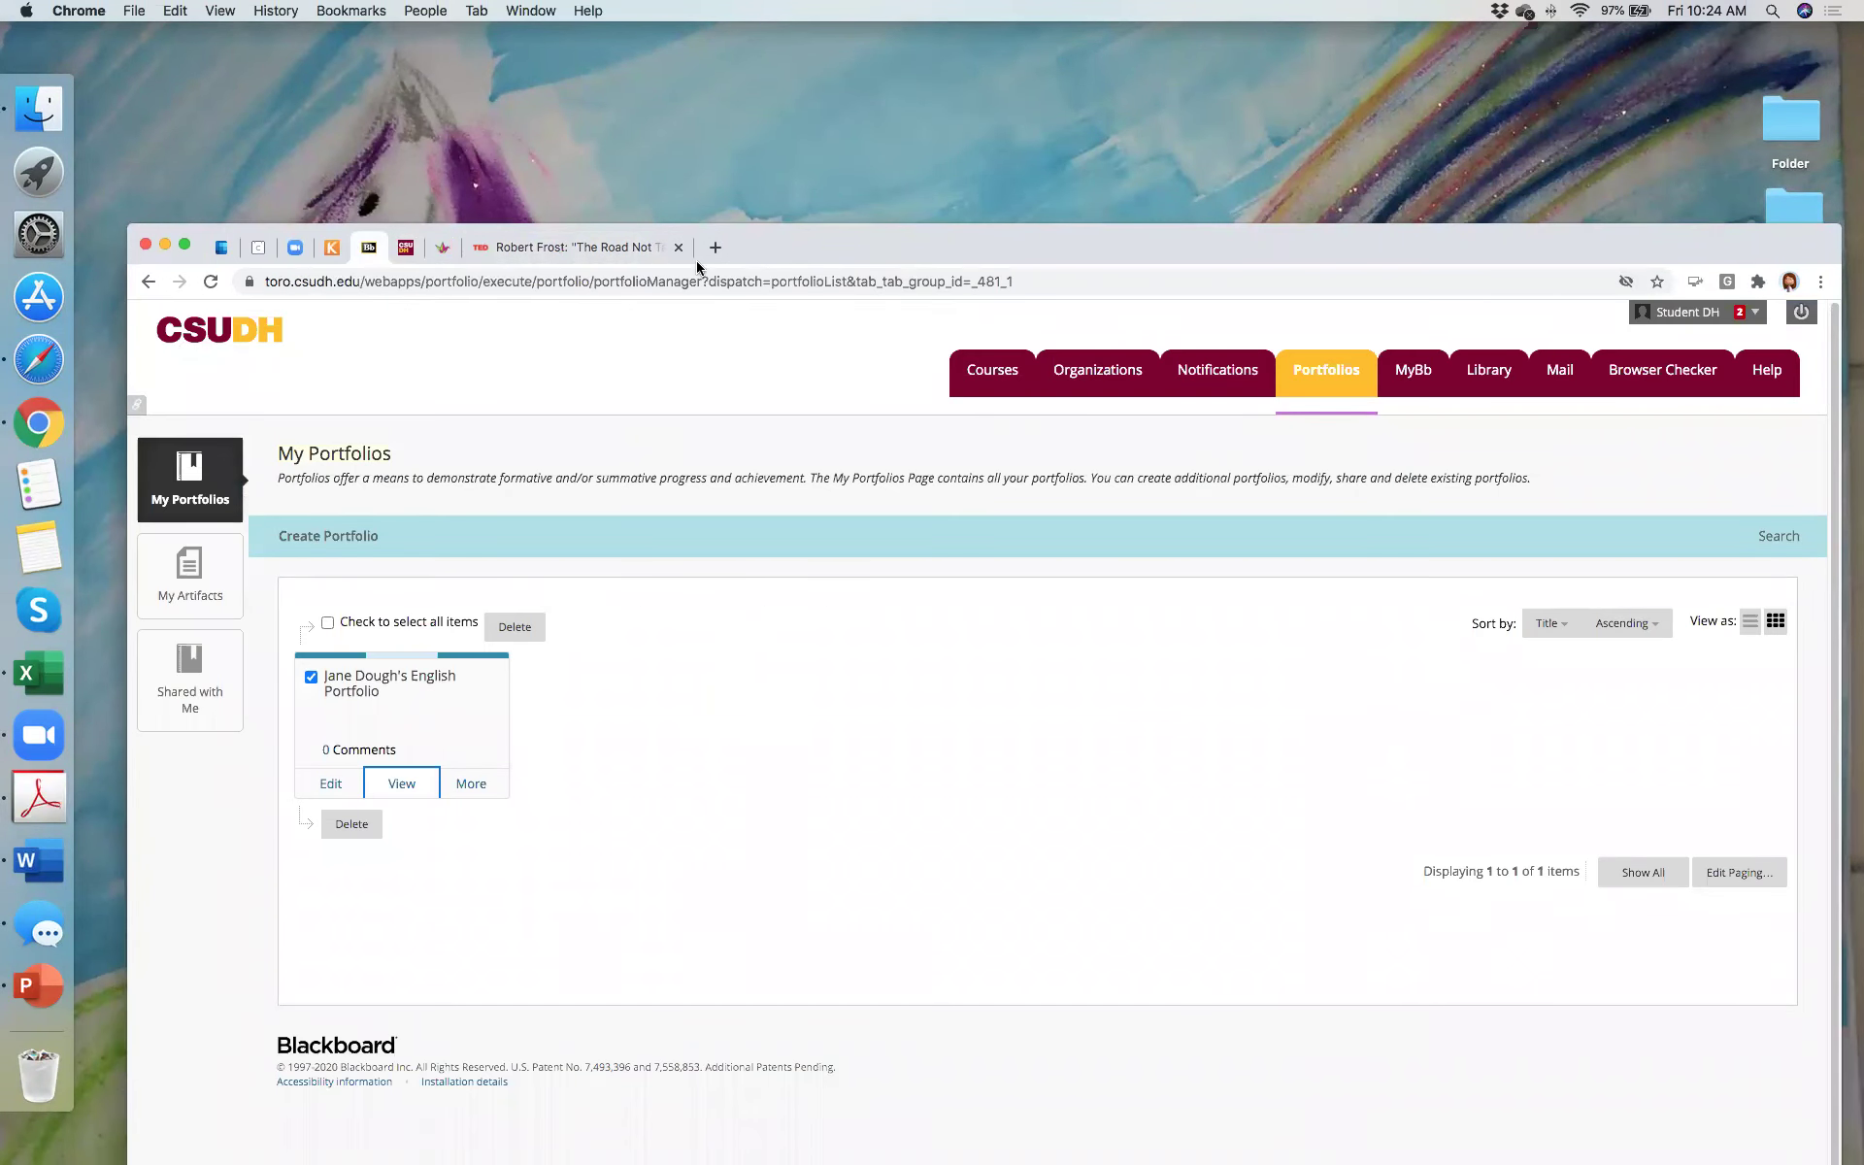
drag(912, 229, 908, 43)
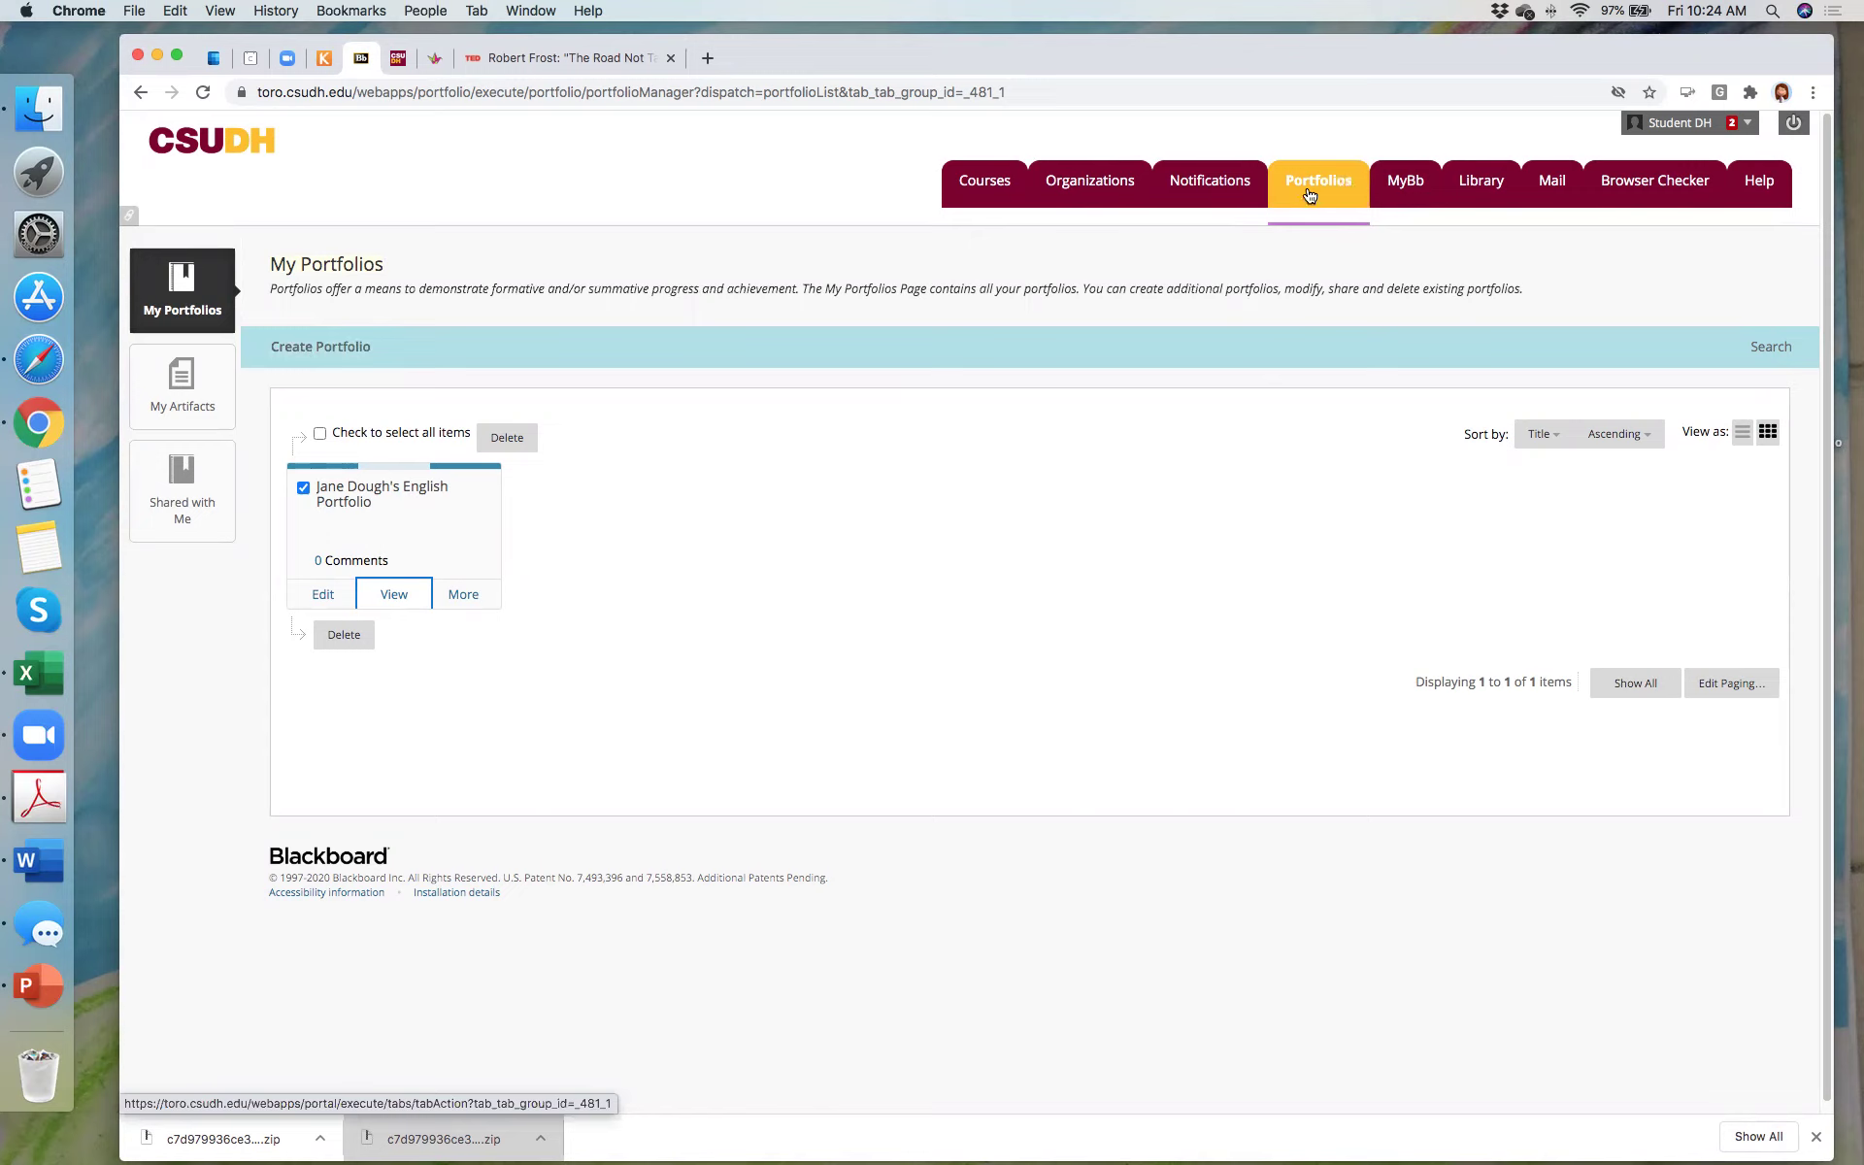
Step: Start a new portfolio titled Nurse Portfolio, keep it available and turn off private comments
click(332, 356)
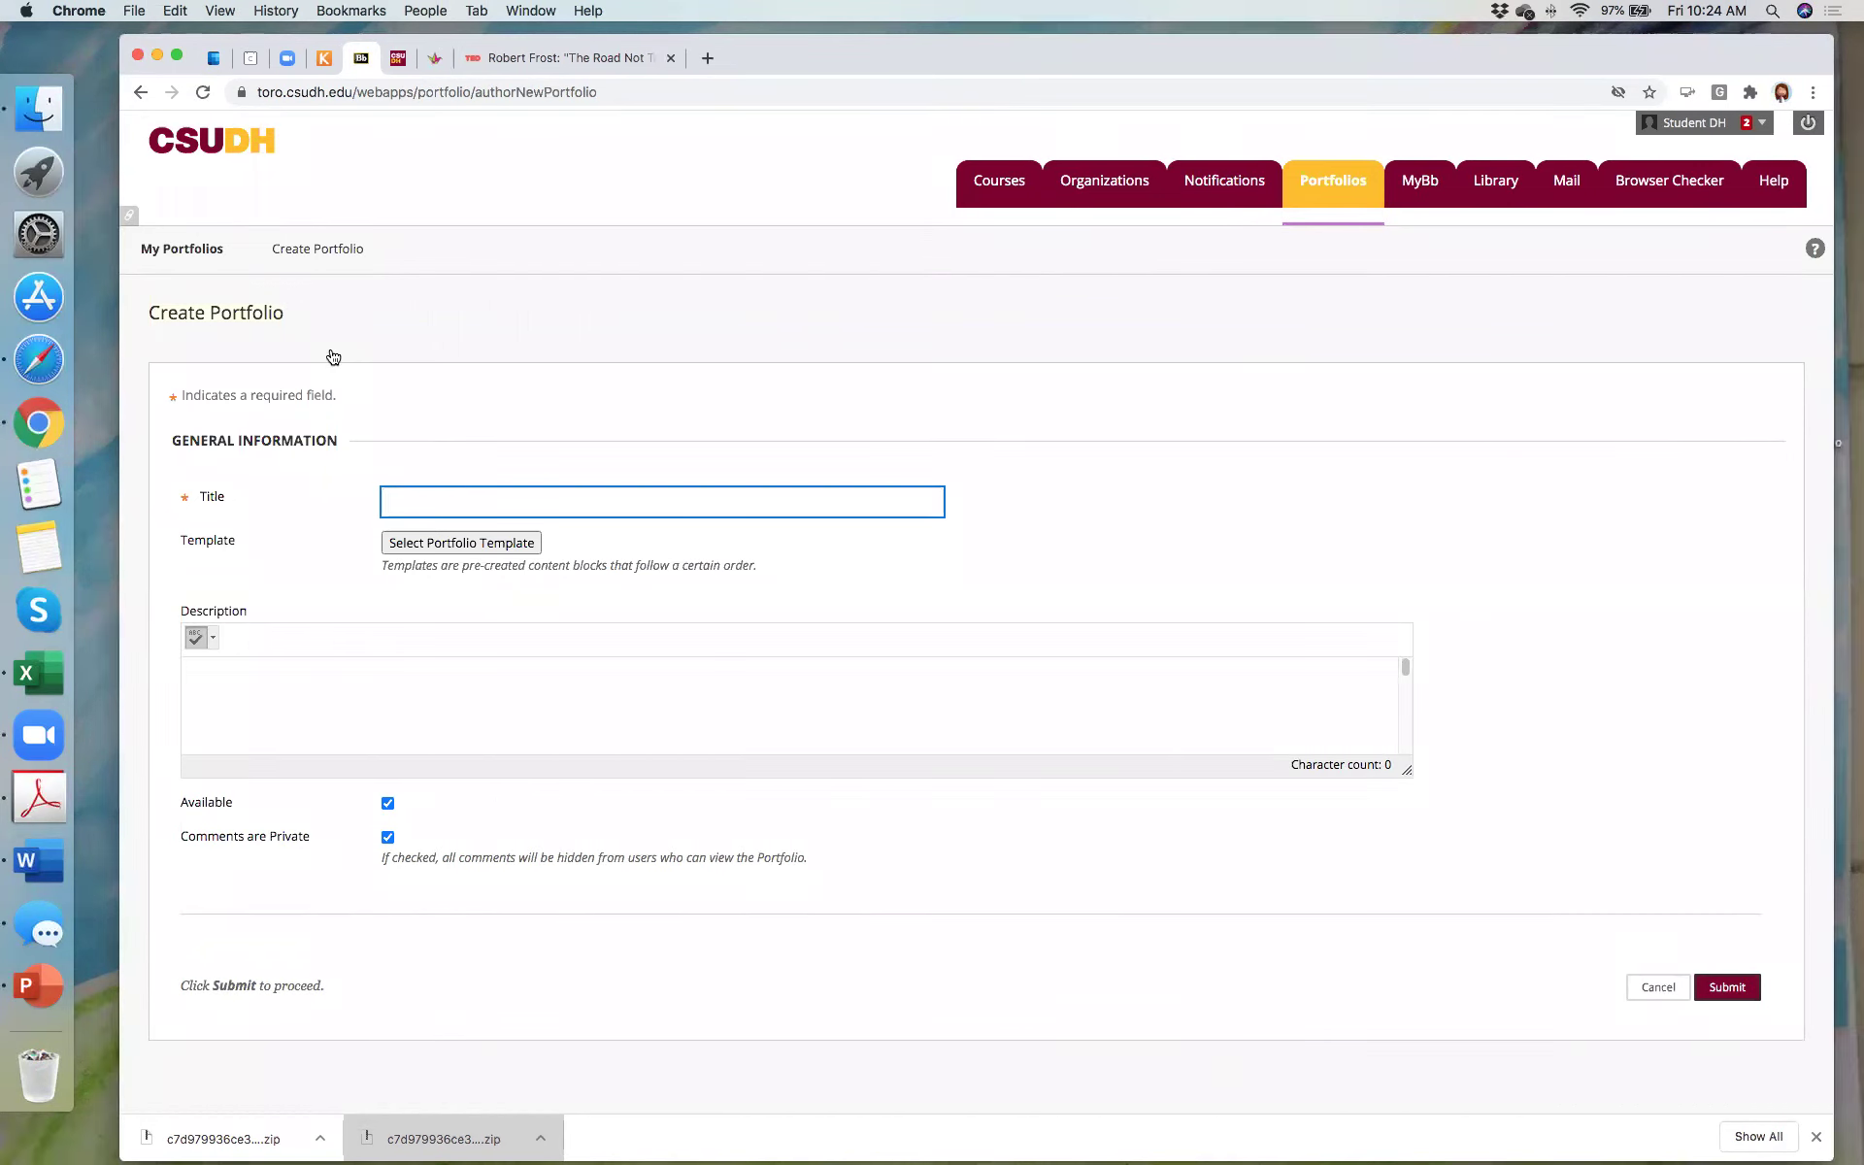
text(Nurse Portfolio)
click(288, 716)
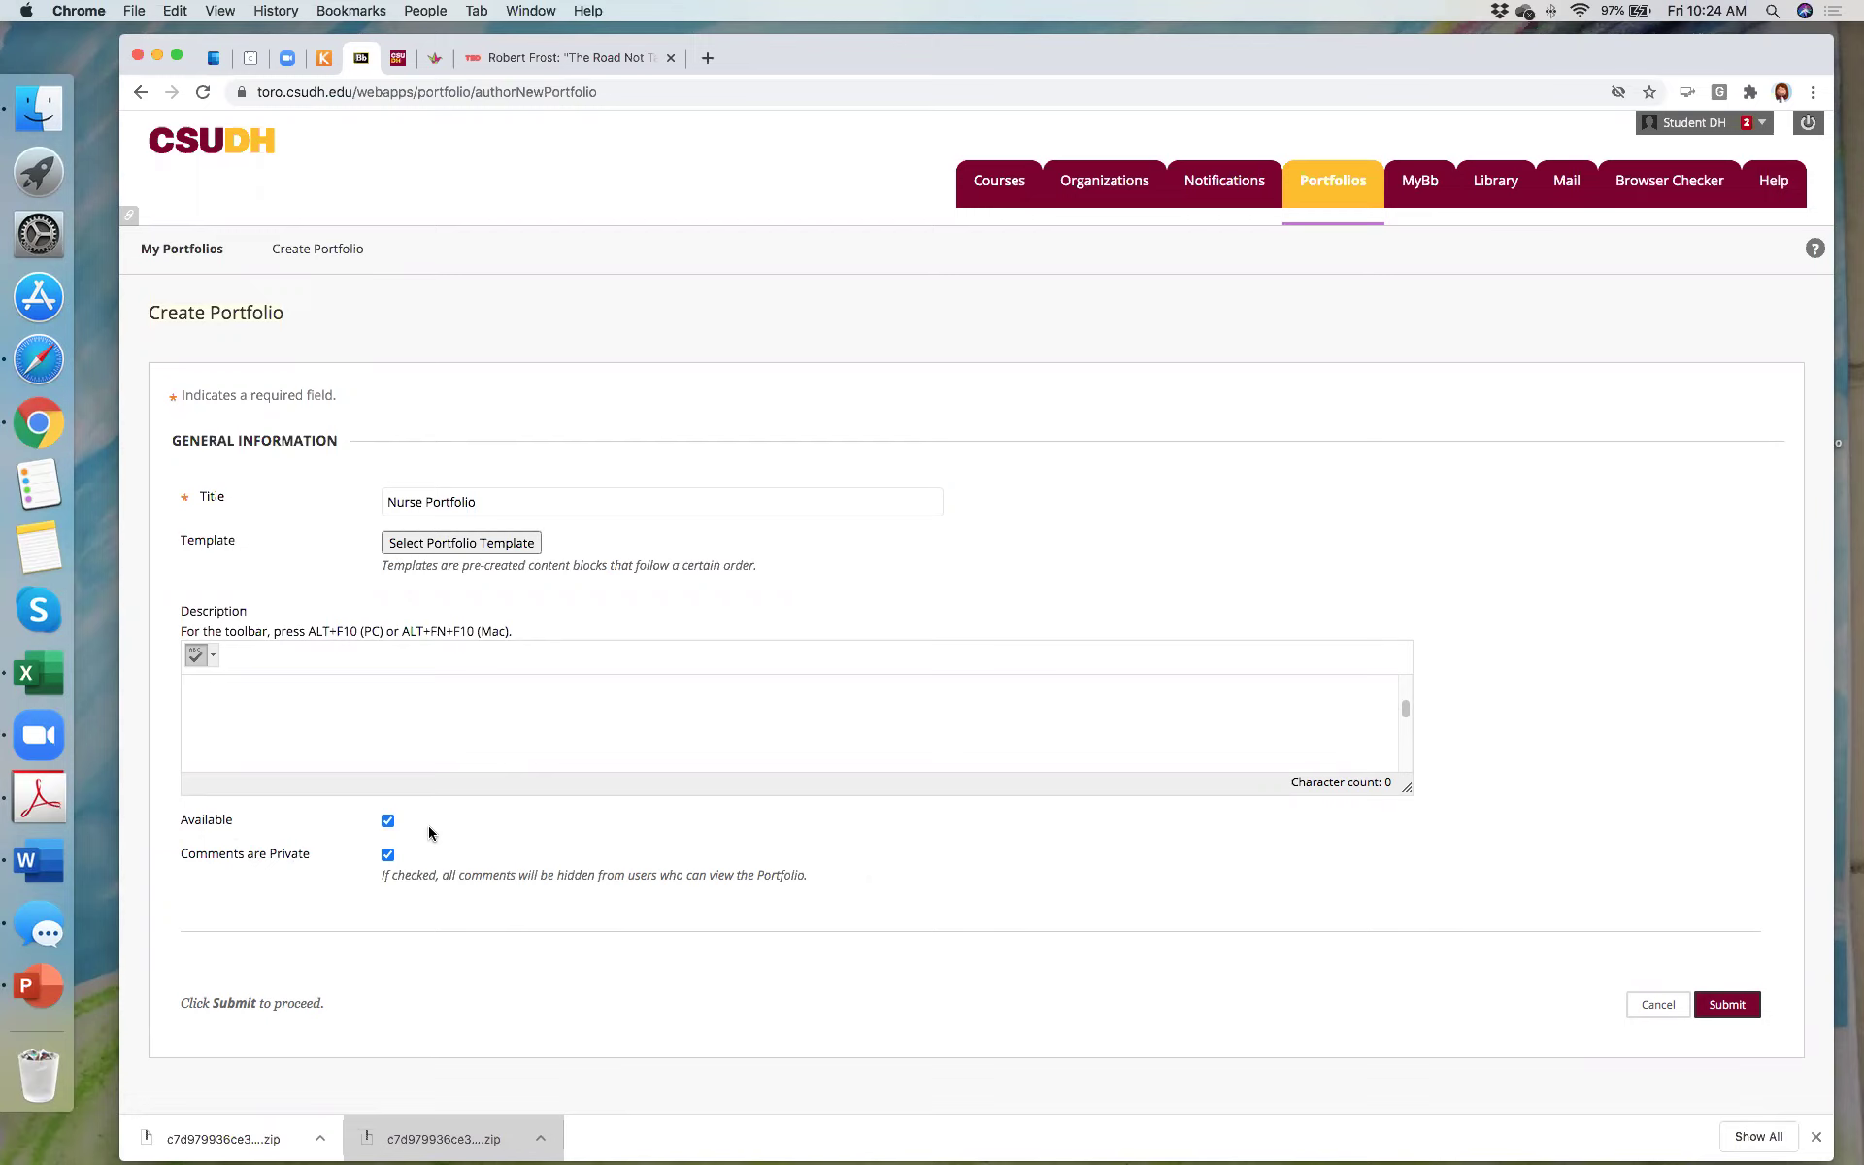
click(387, 821)
click(387, 821)
click(444, 867)
click(388, 855)
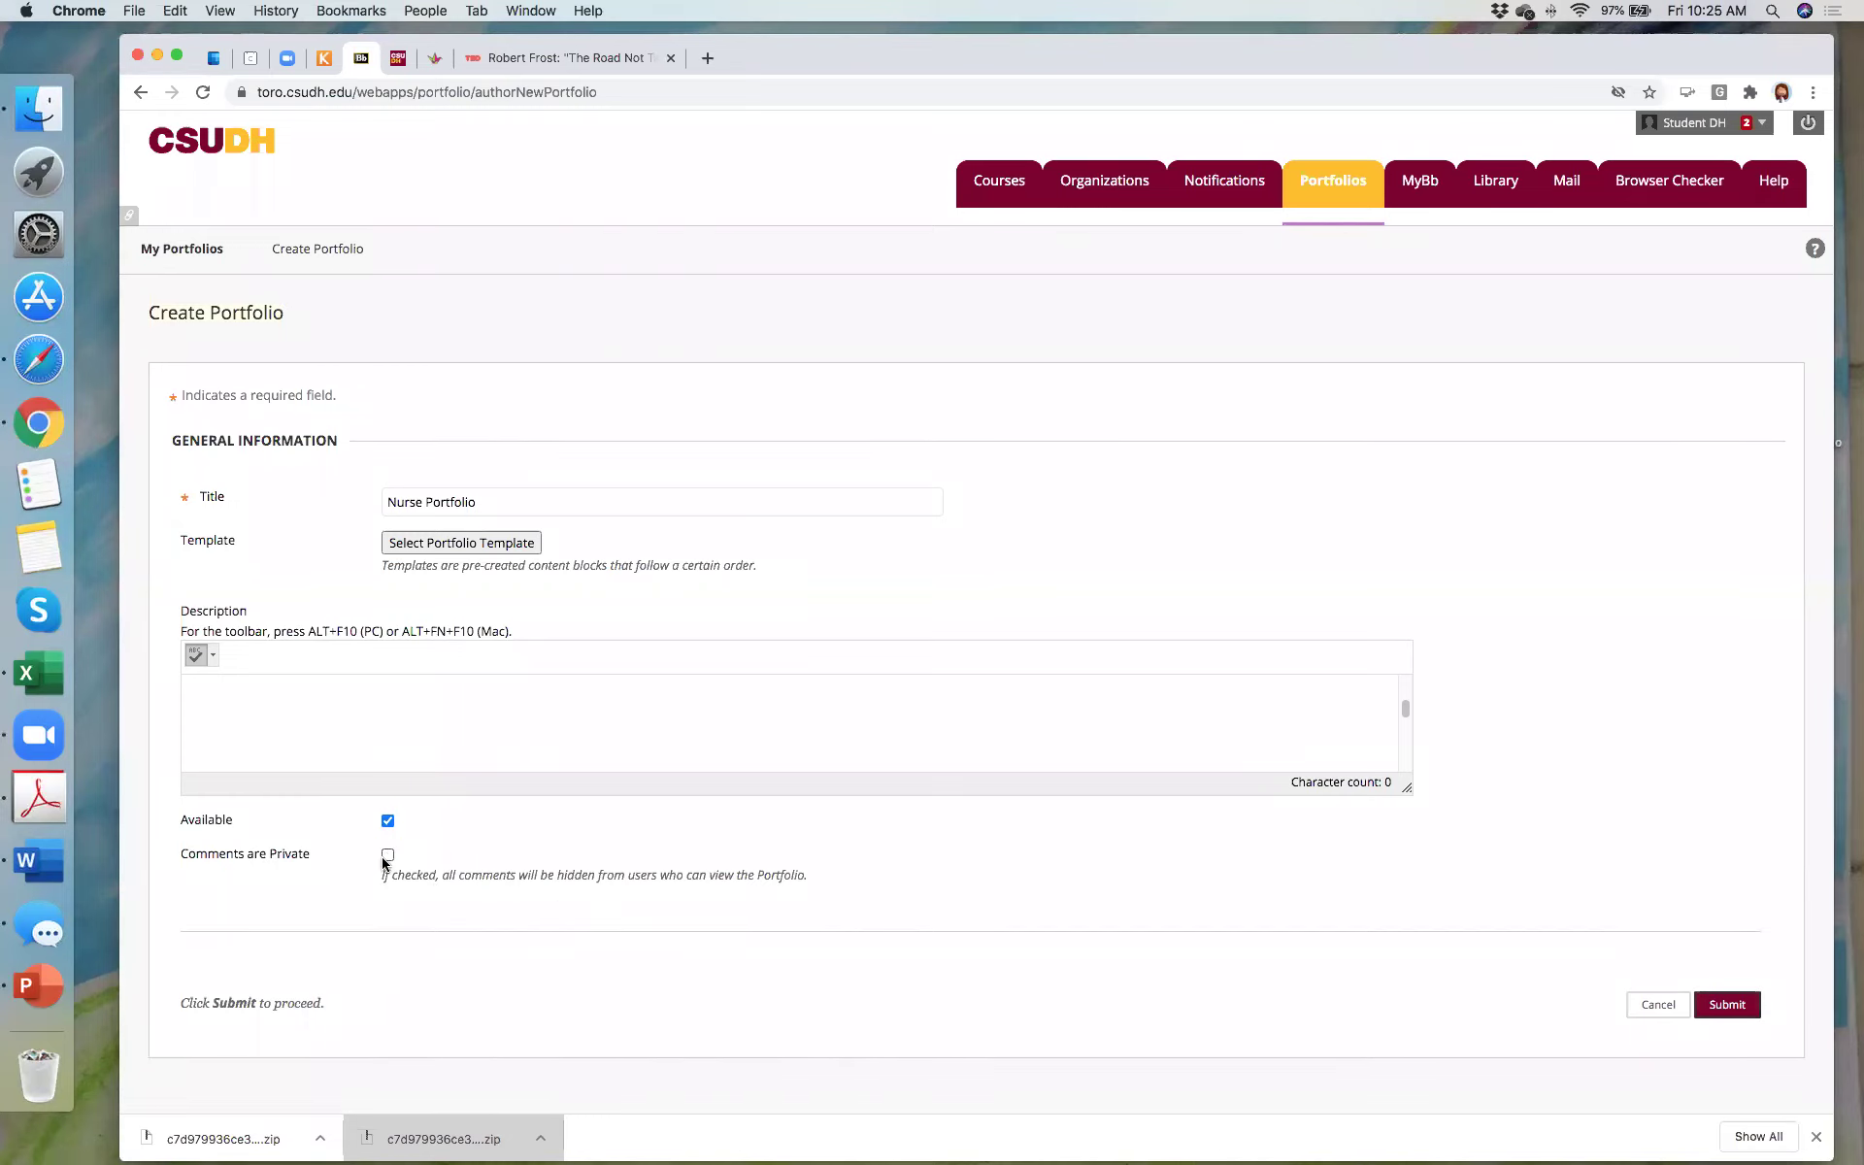
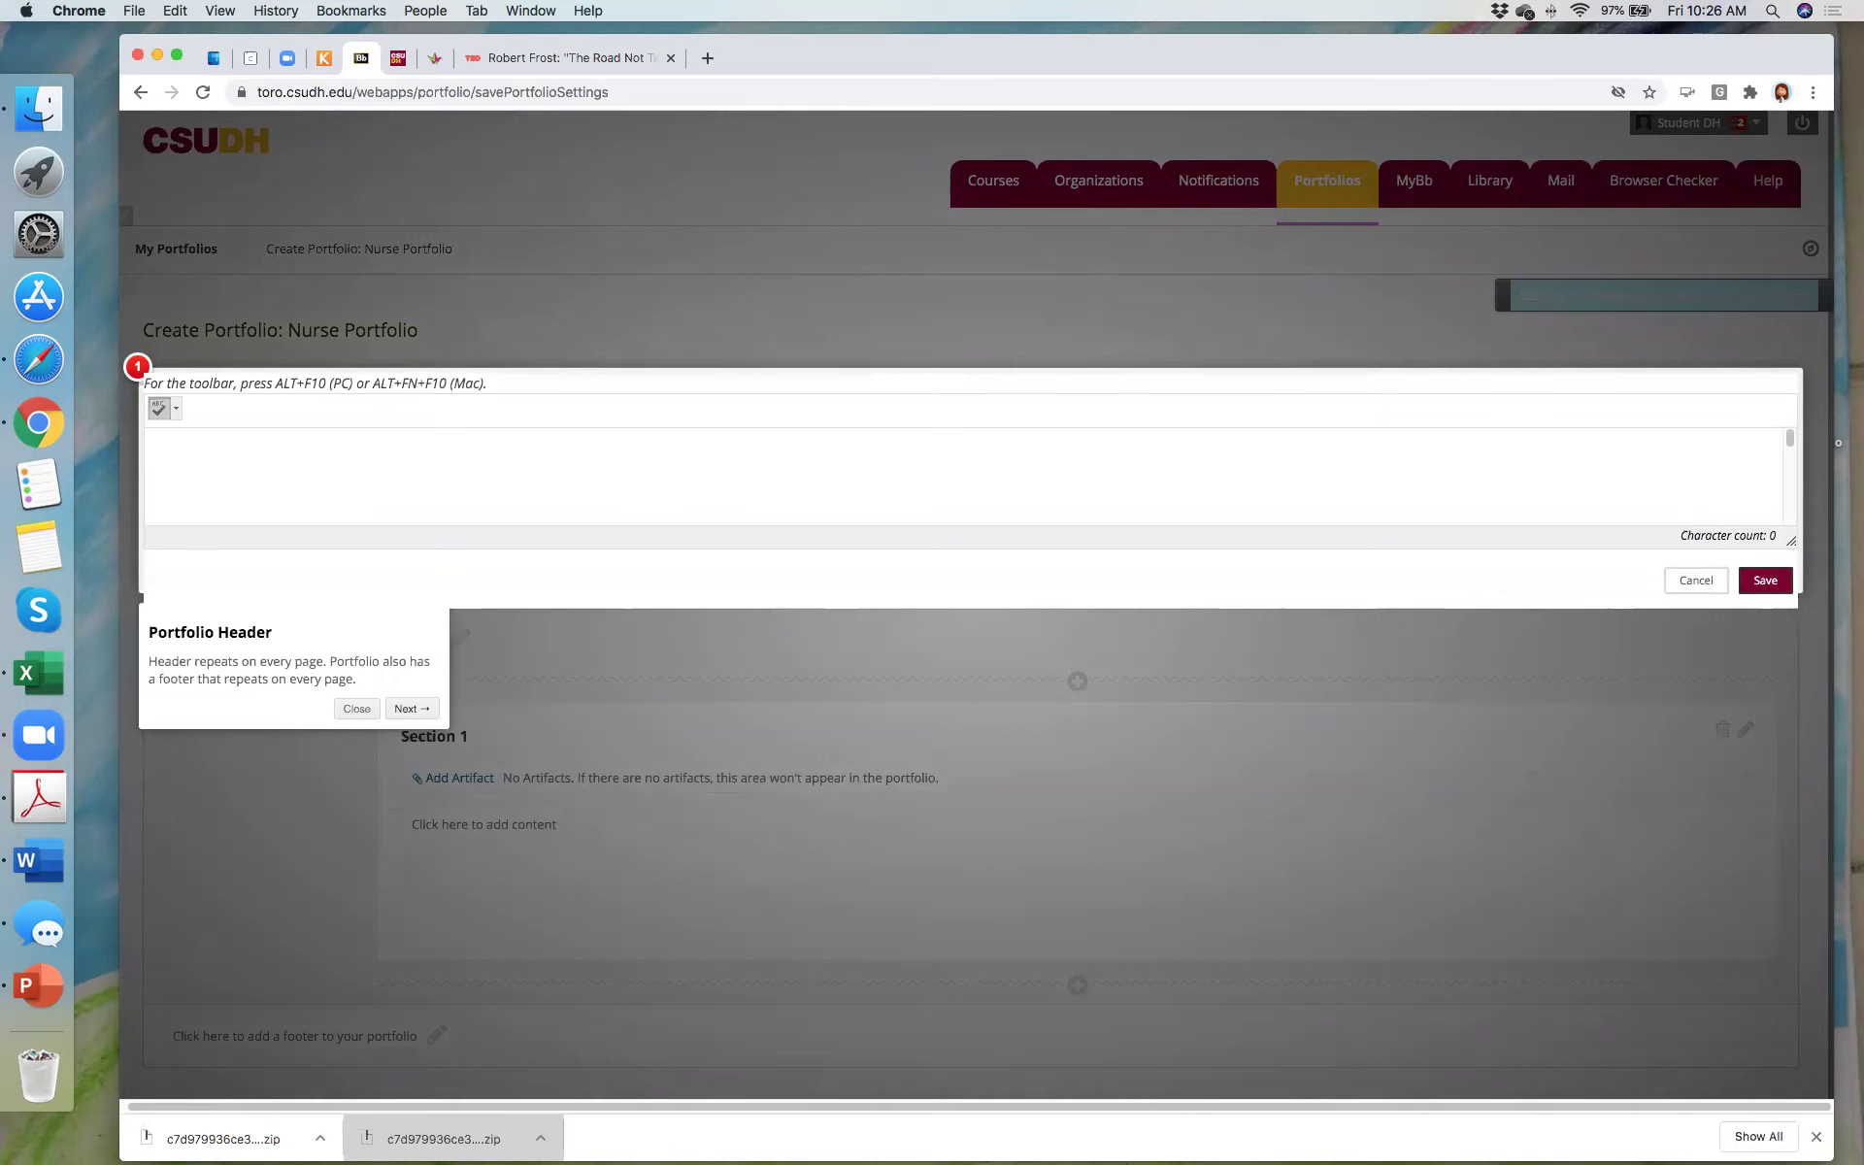
Step: Enter "Nursing Portfolio" as the portfolio header and advance the guide to its Navigator tip
text(Portfolio)
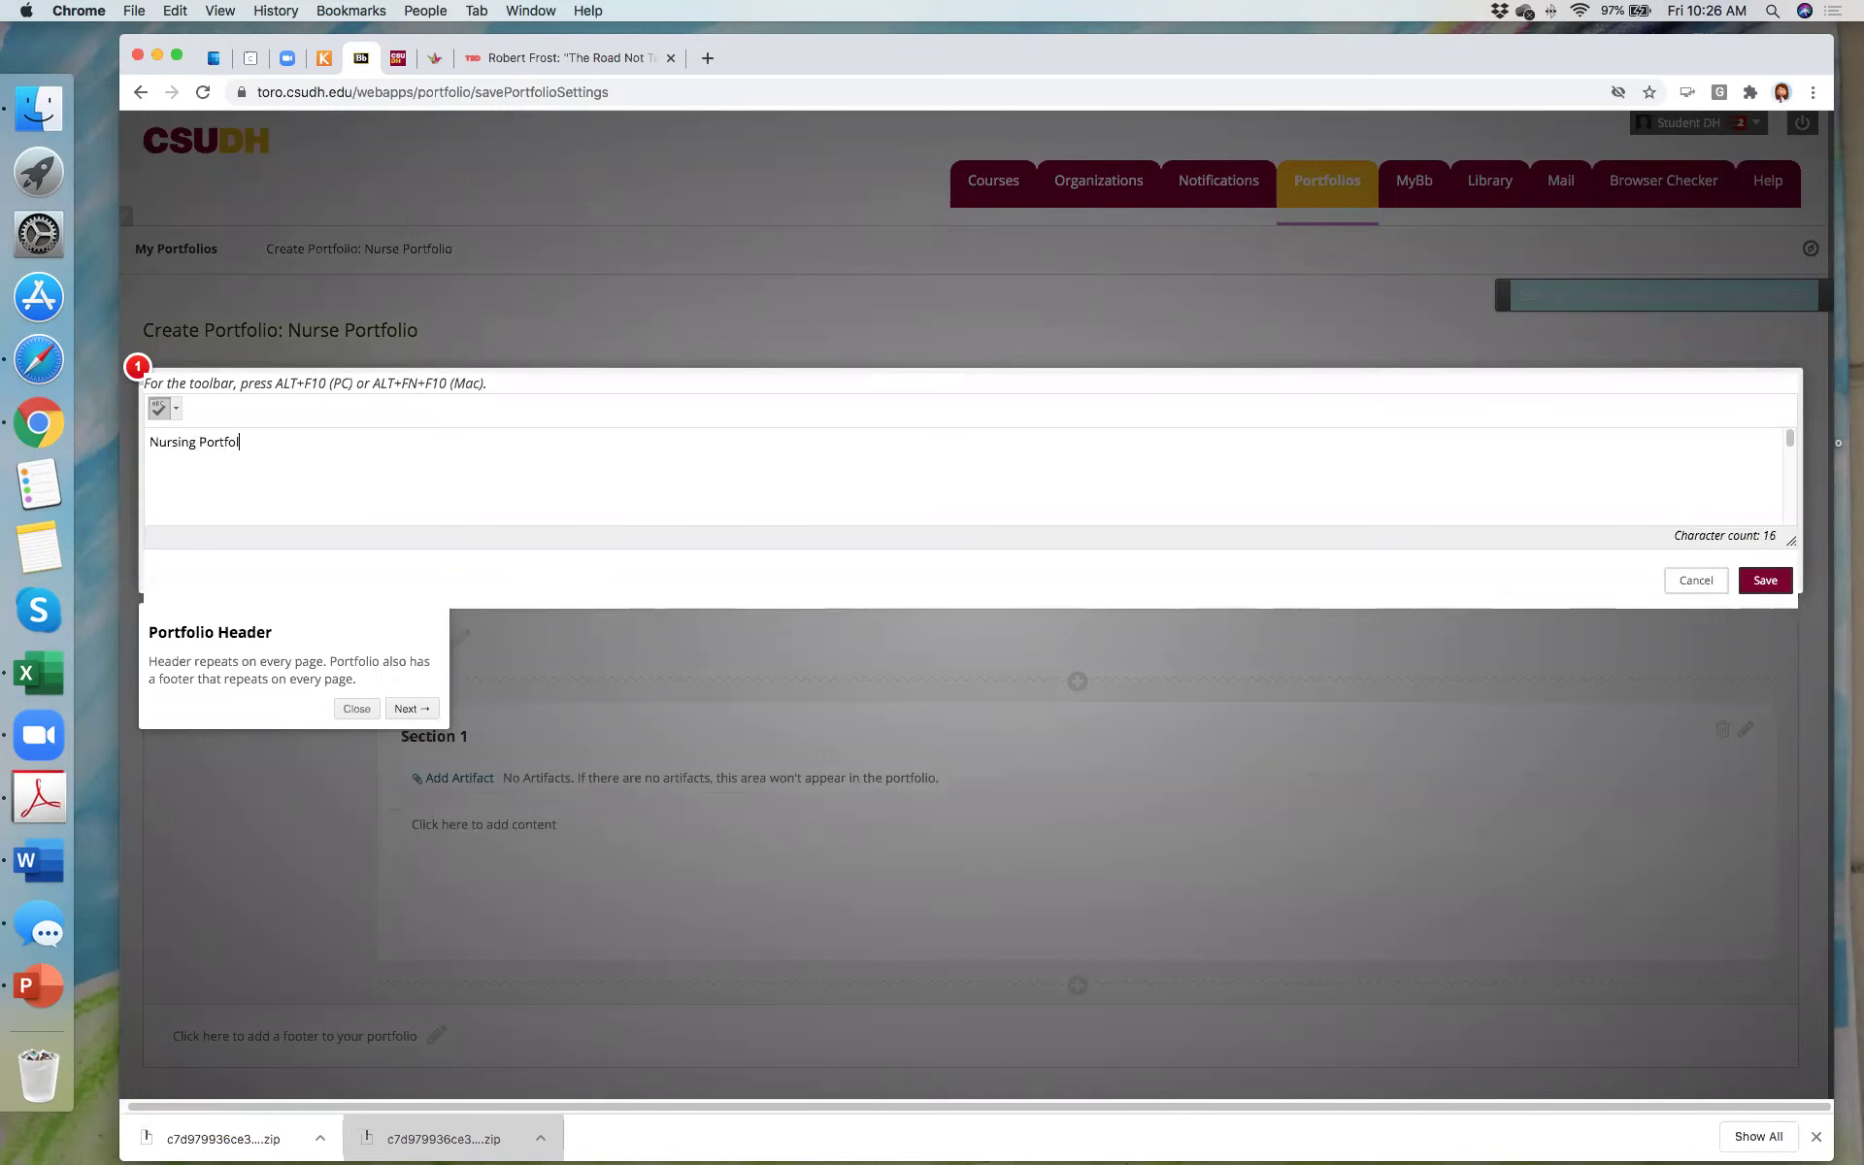
click(429, 712)
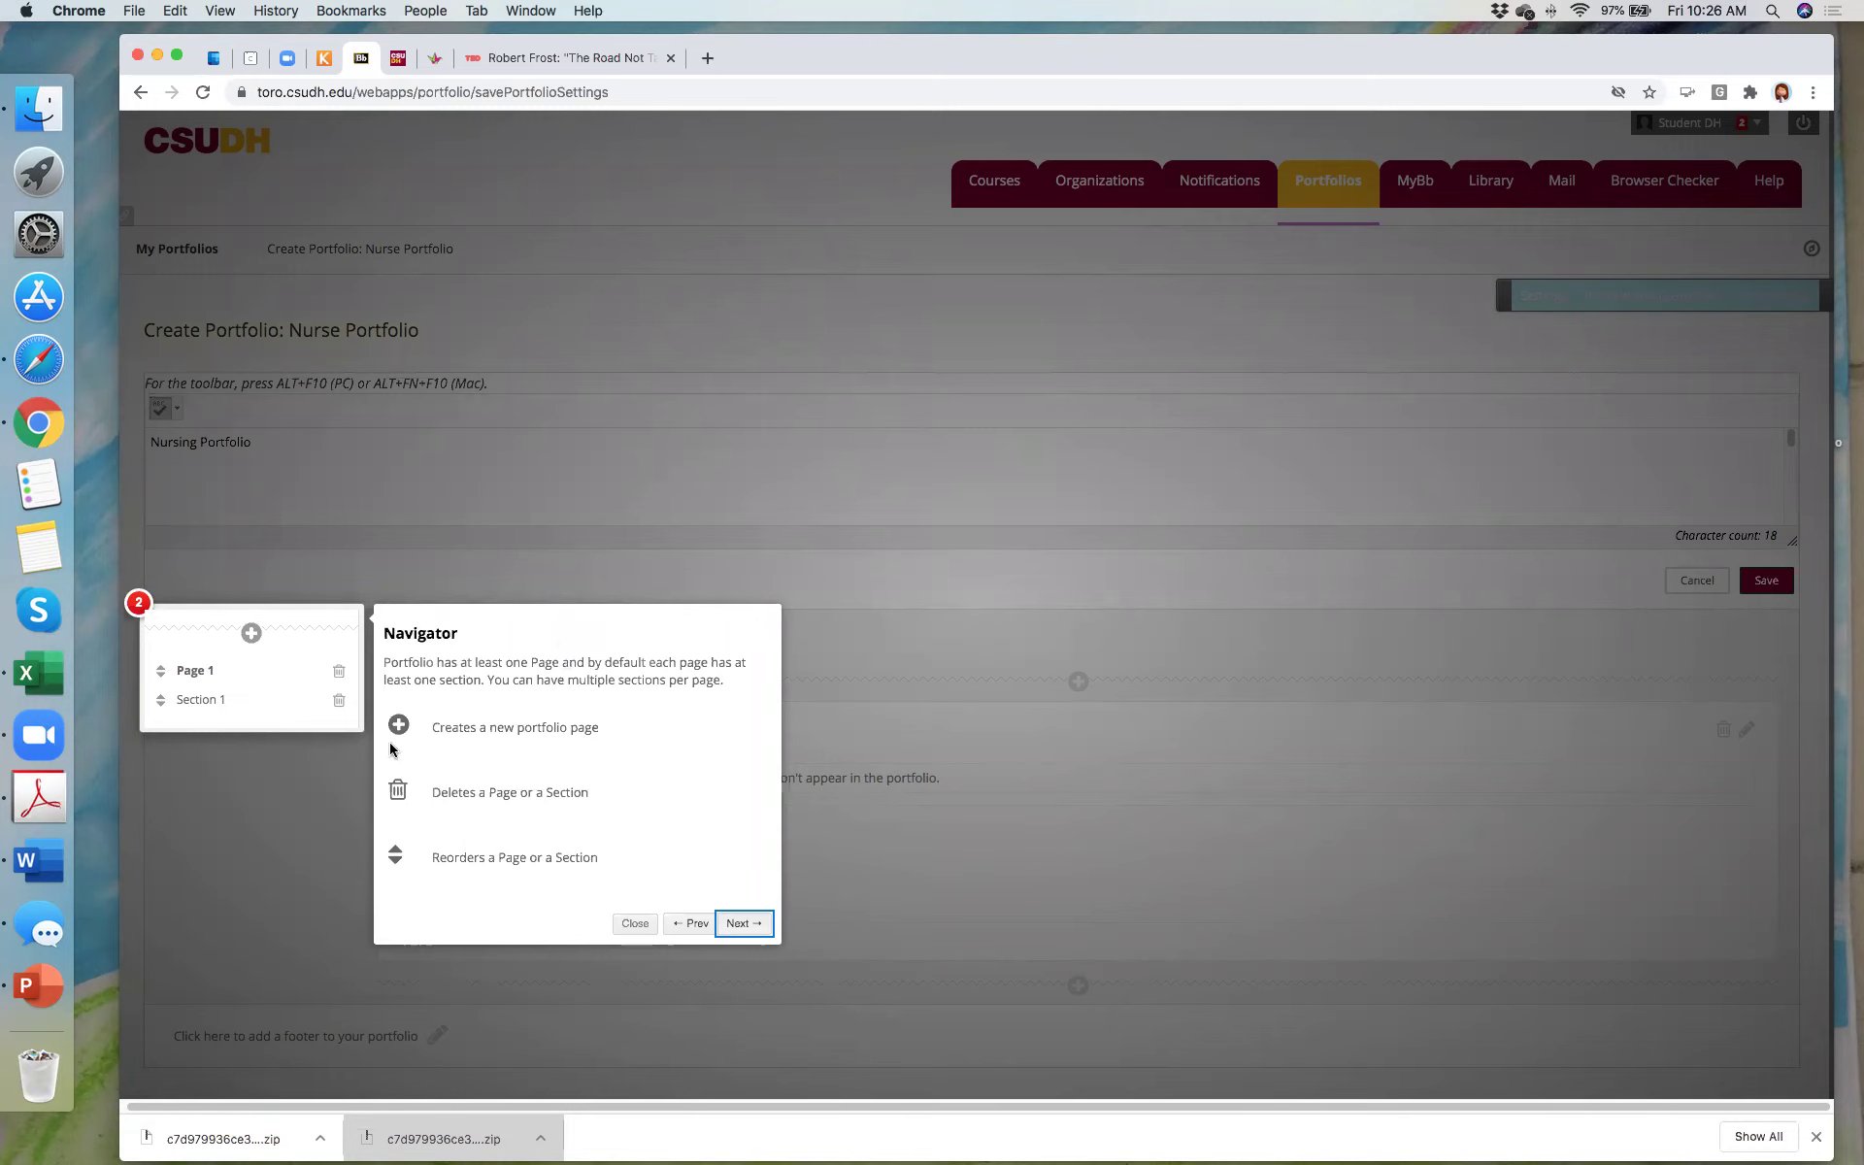
Step: Select Page 1 in the navigator and go through the remaining guide tips on inserting sections and portfolio actions
click(208, 672)
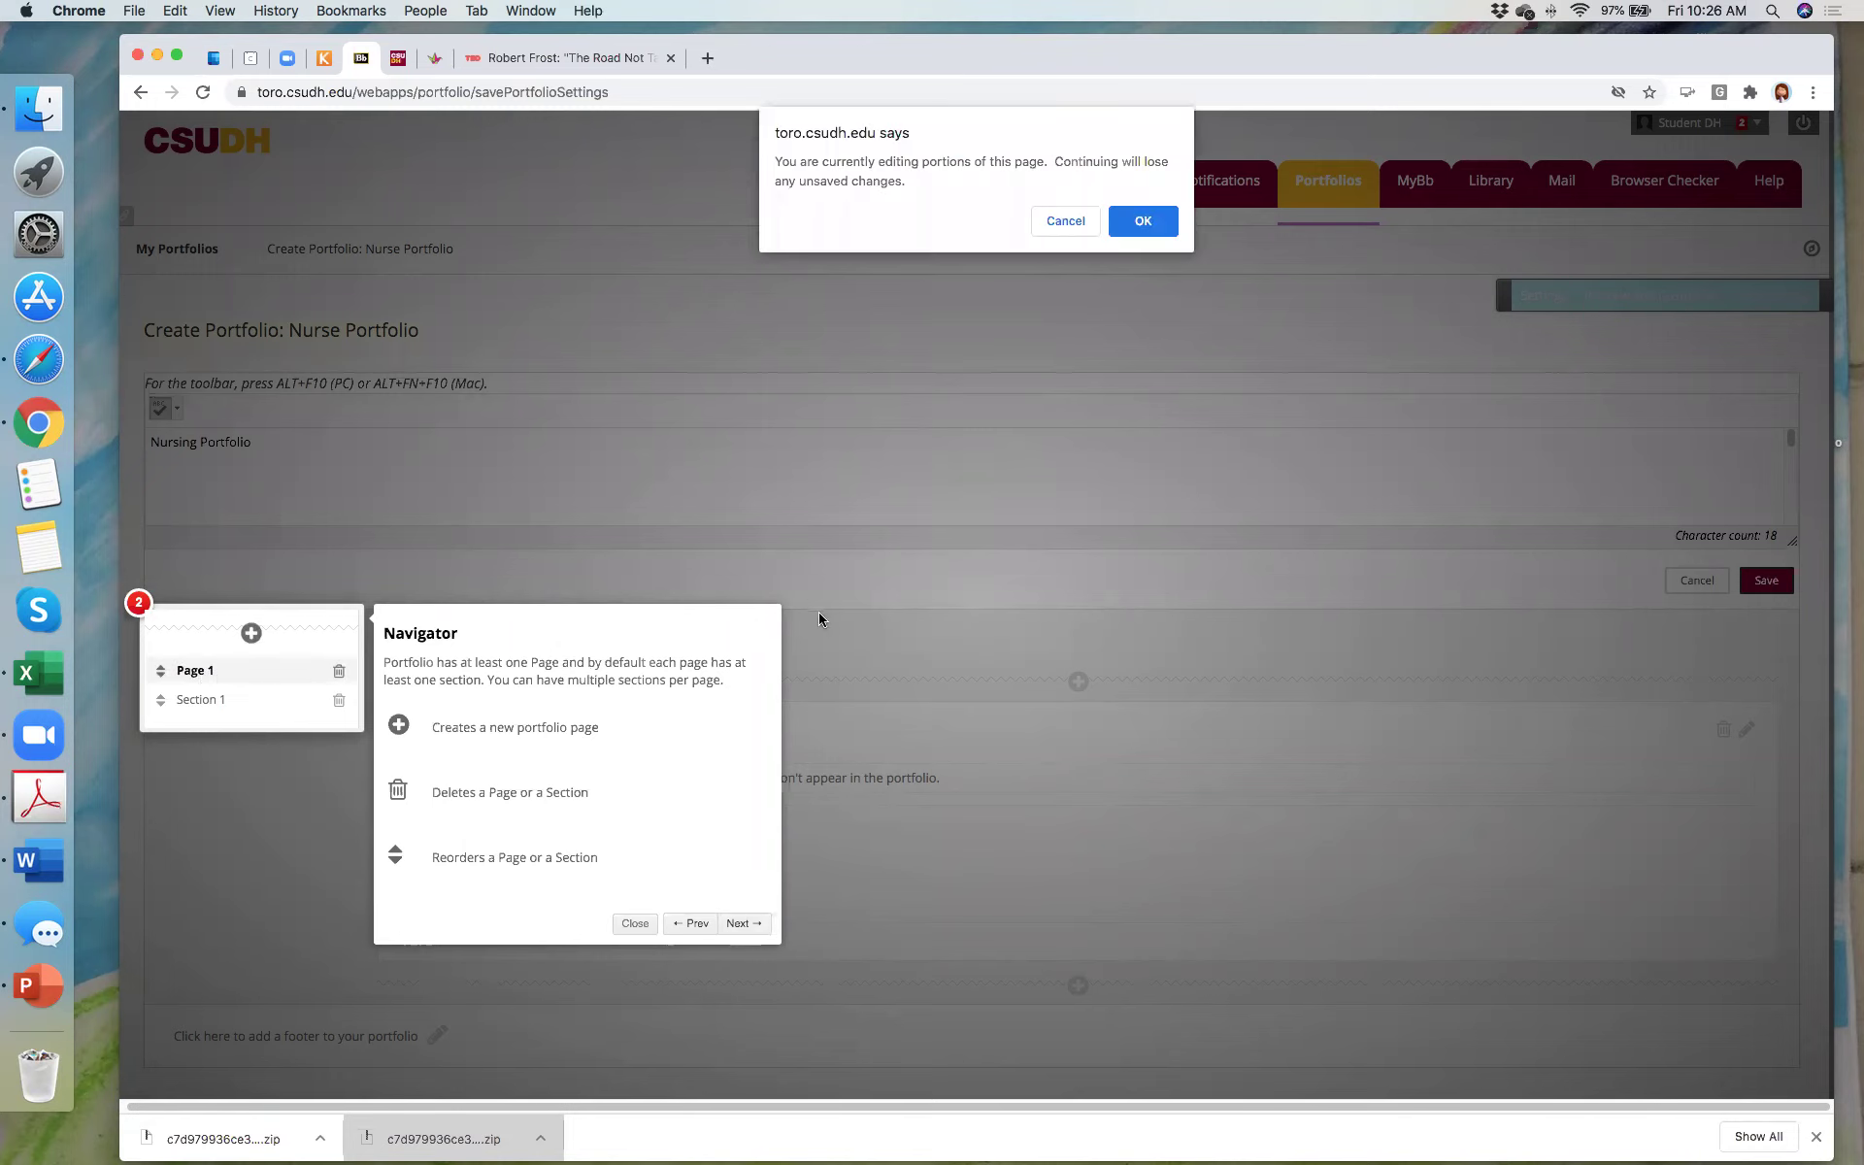
click(1141, 223)
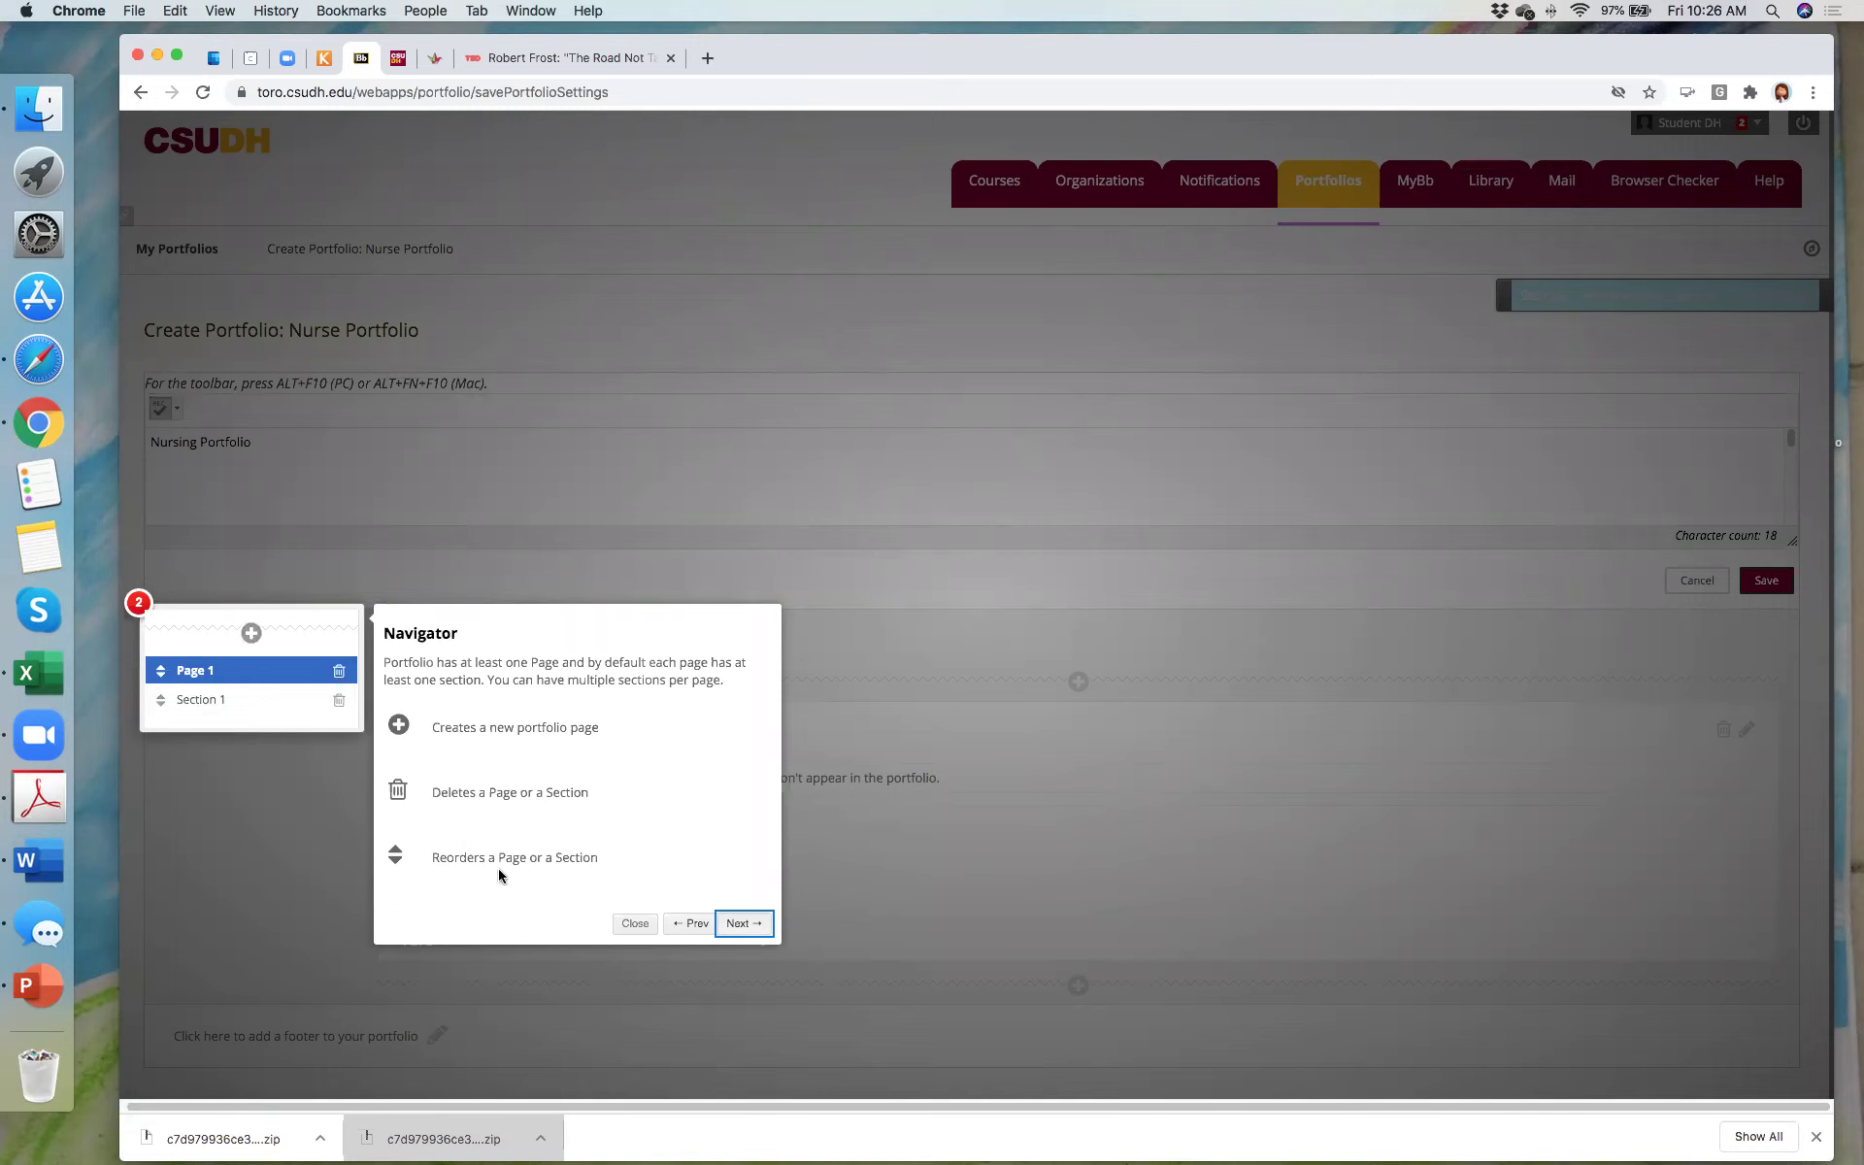
click(743, 924)
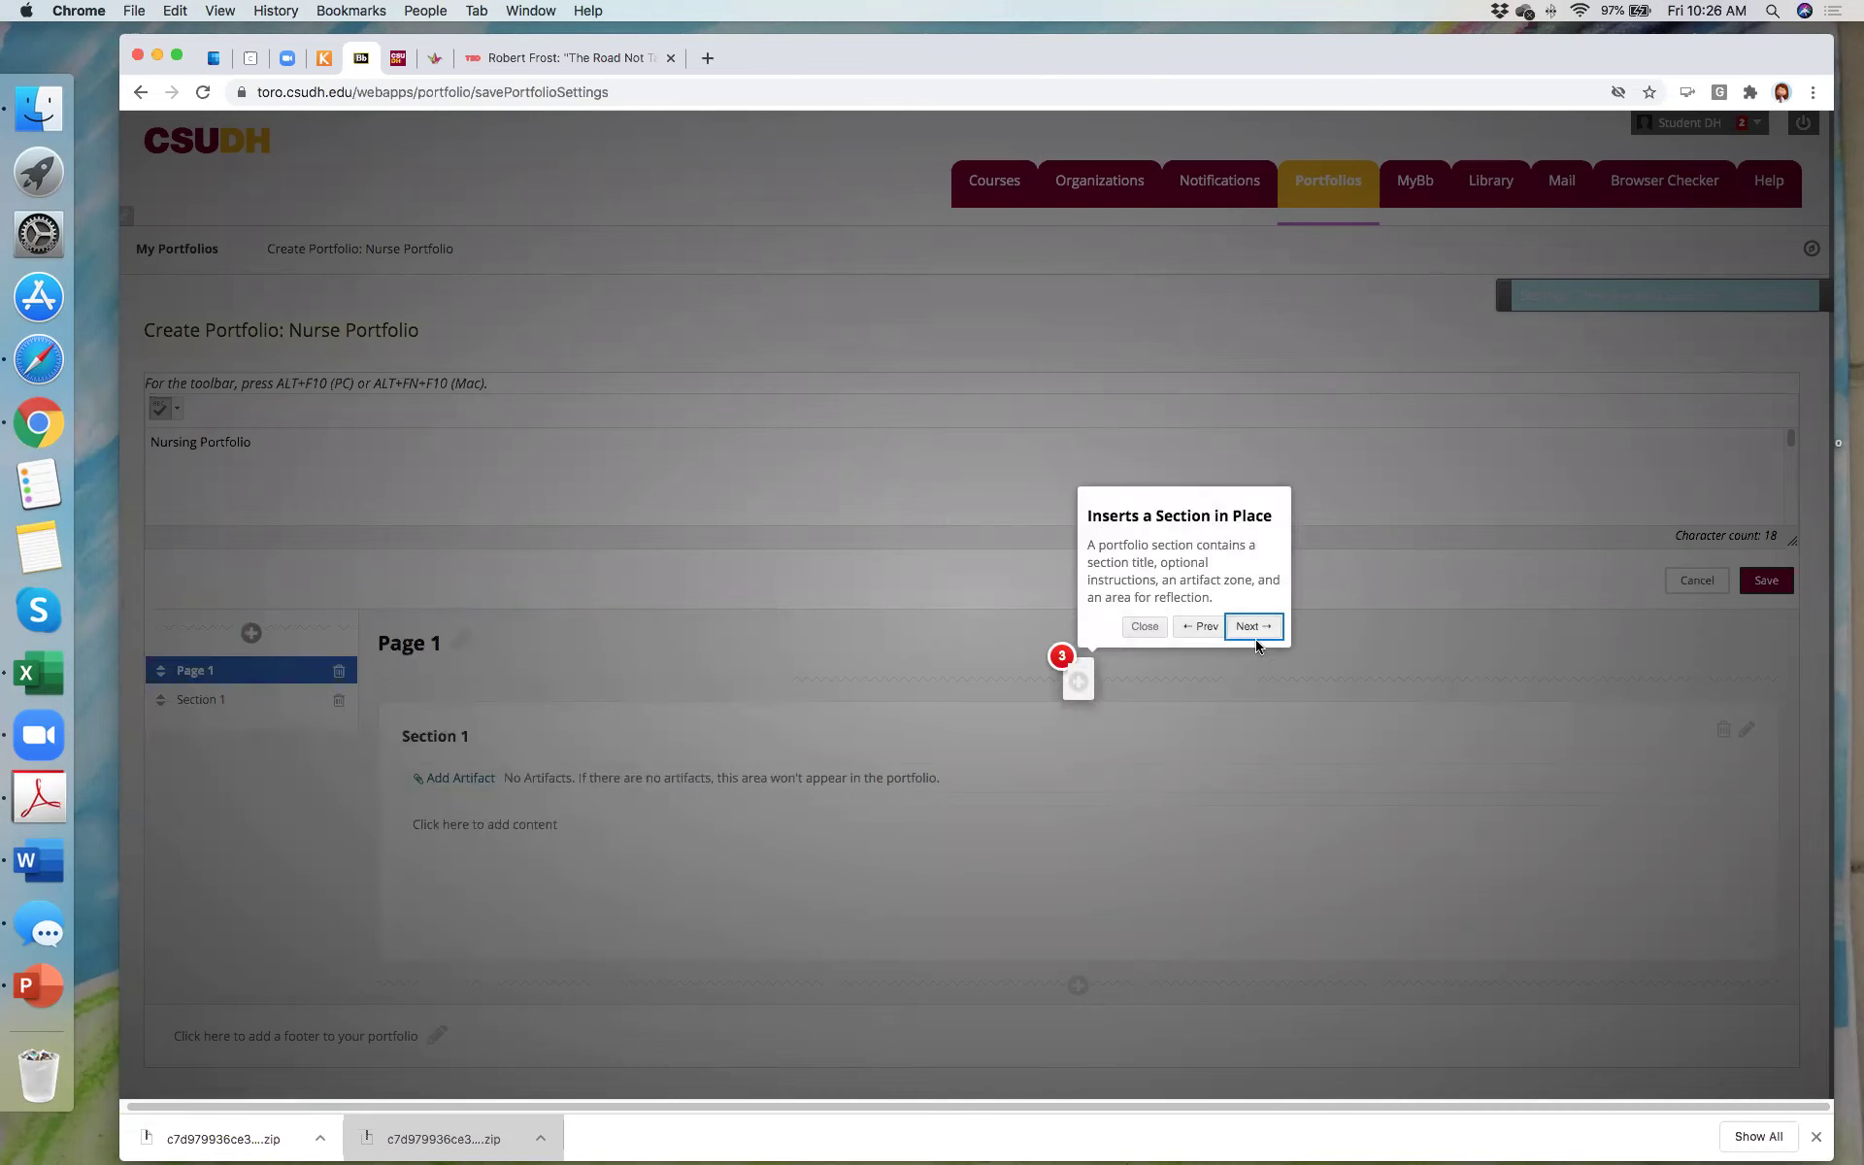
click(1256, 629)
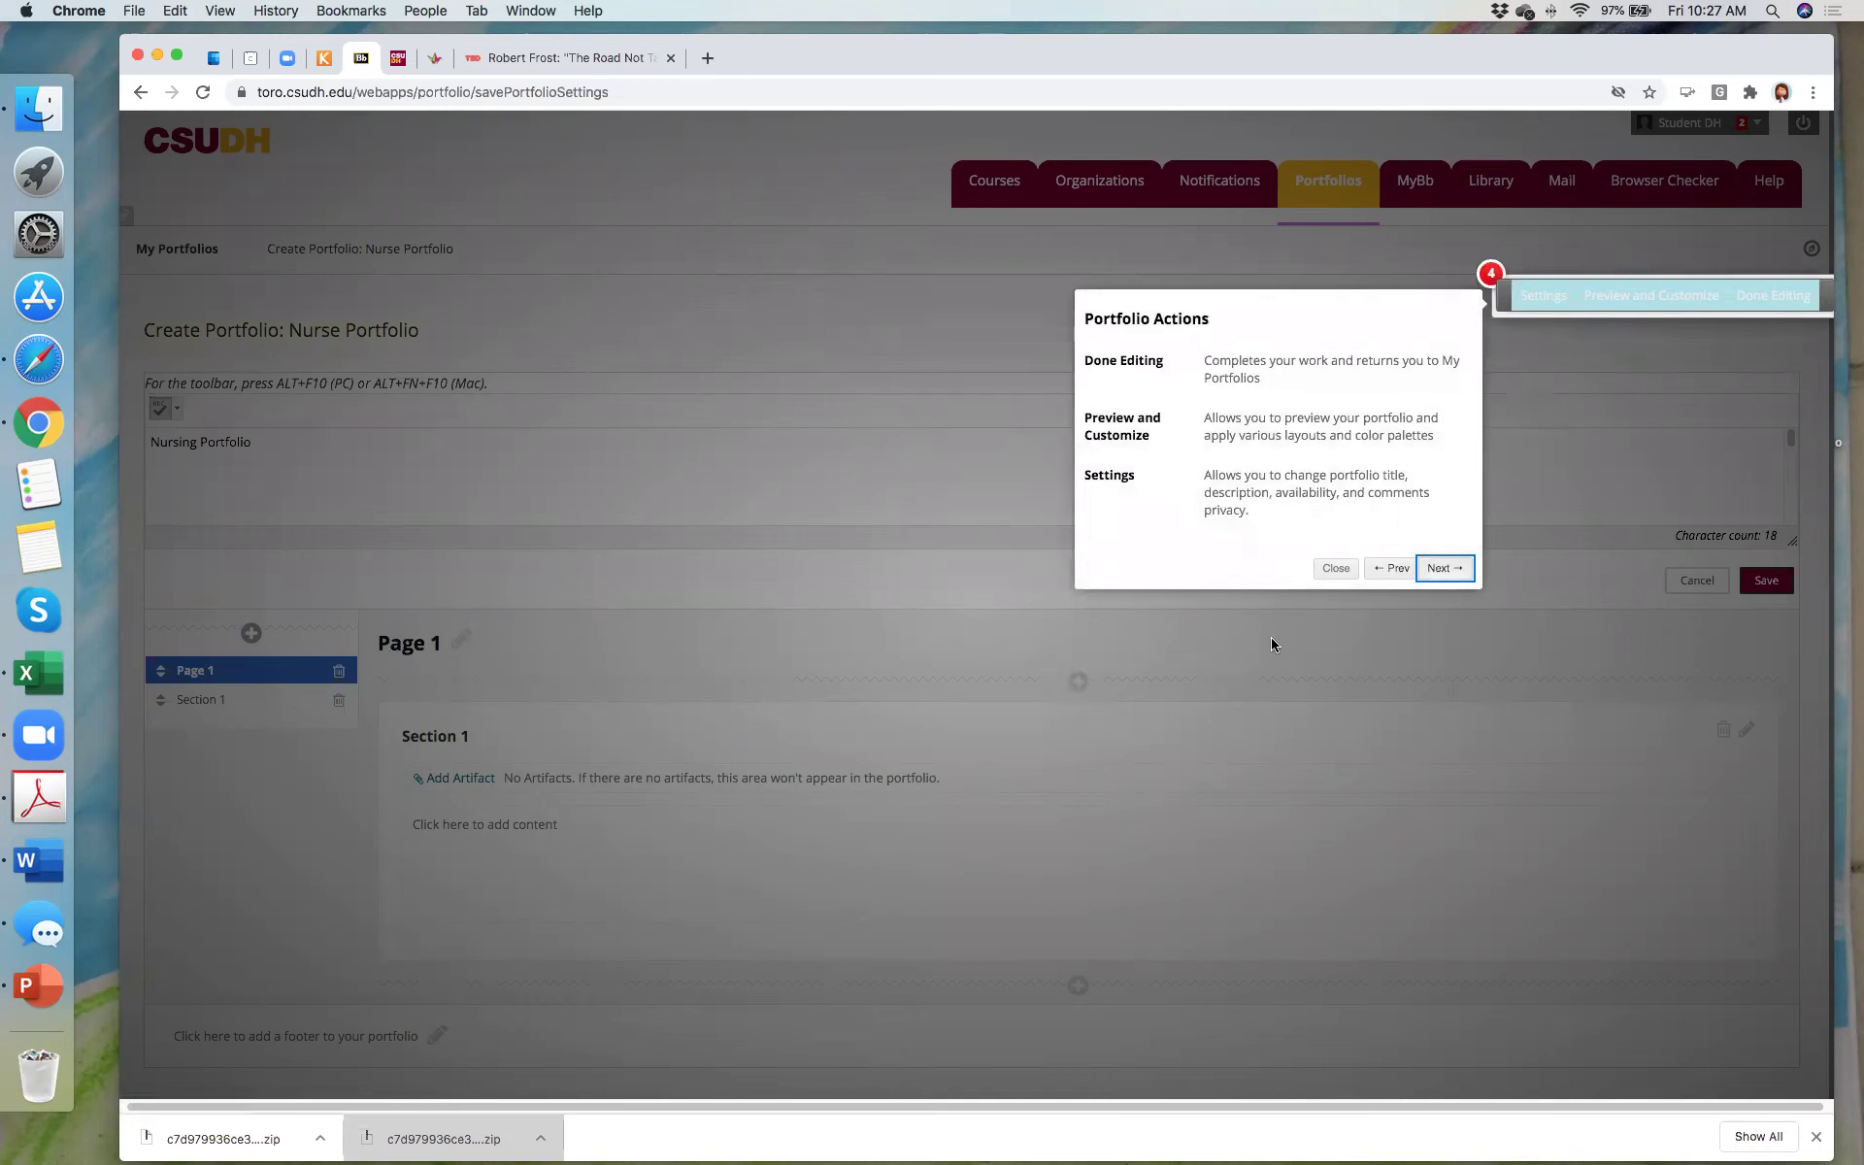
click(1444, 571)
click(1699, 430)
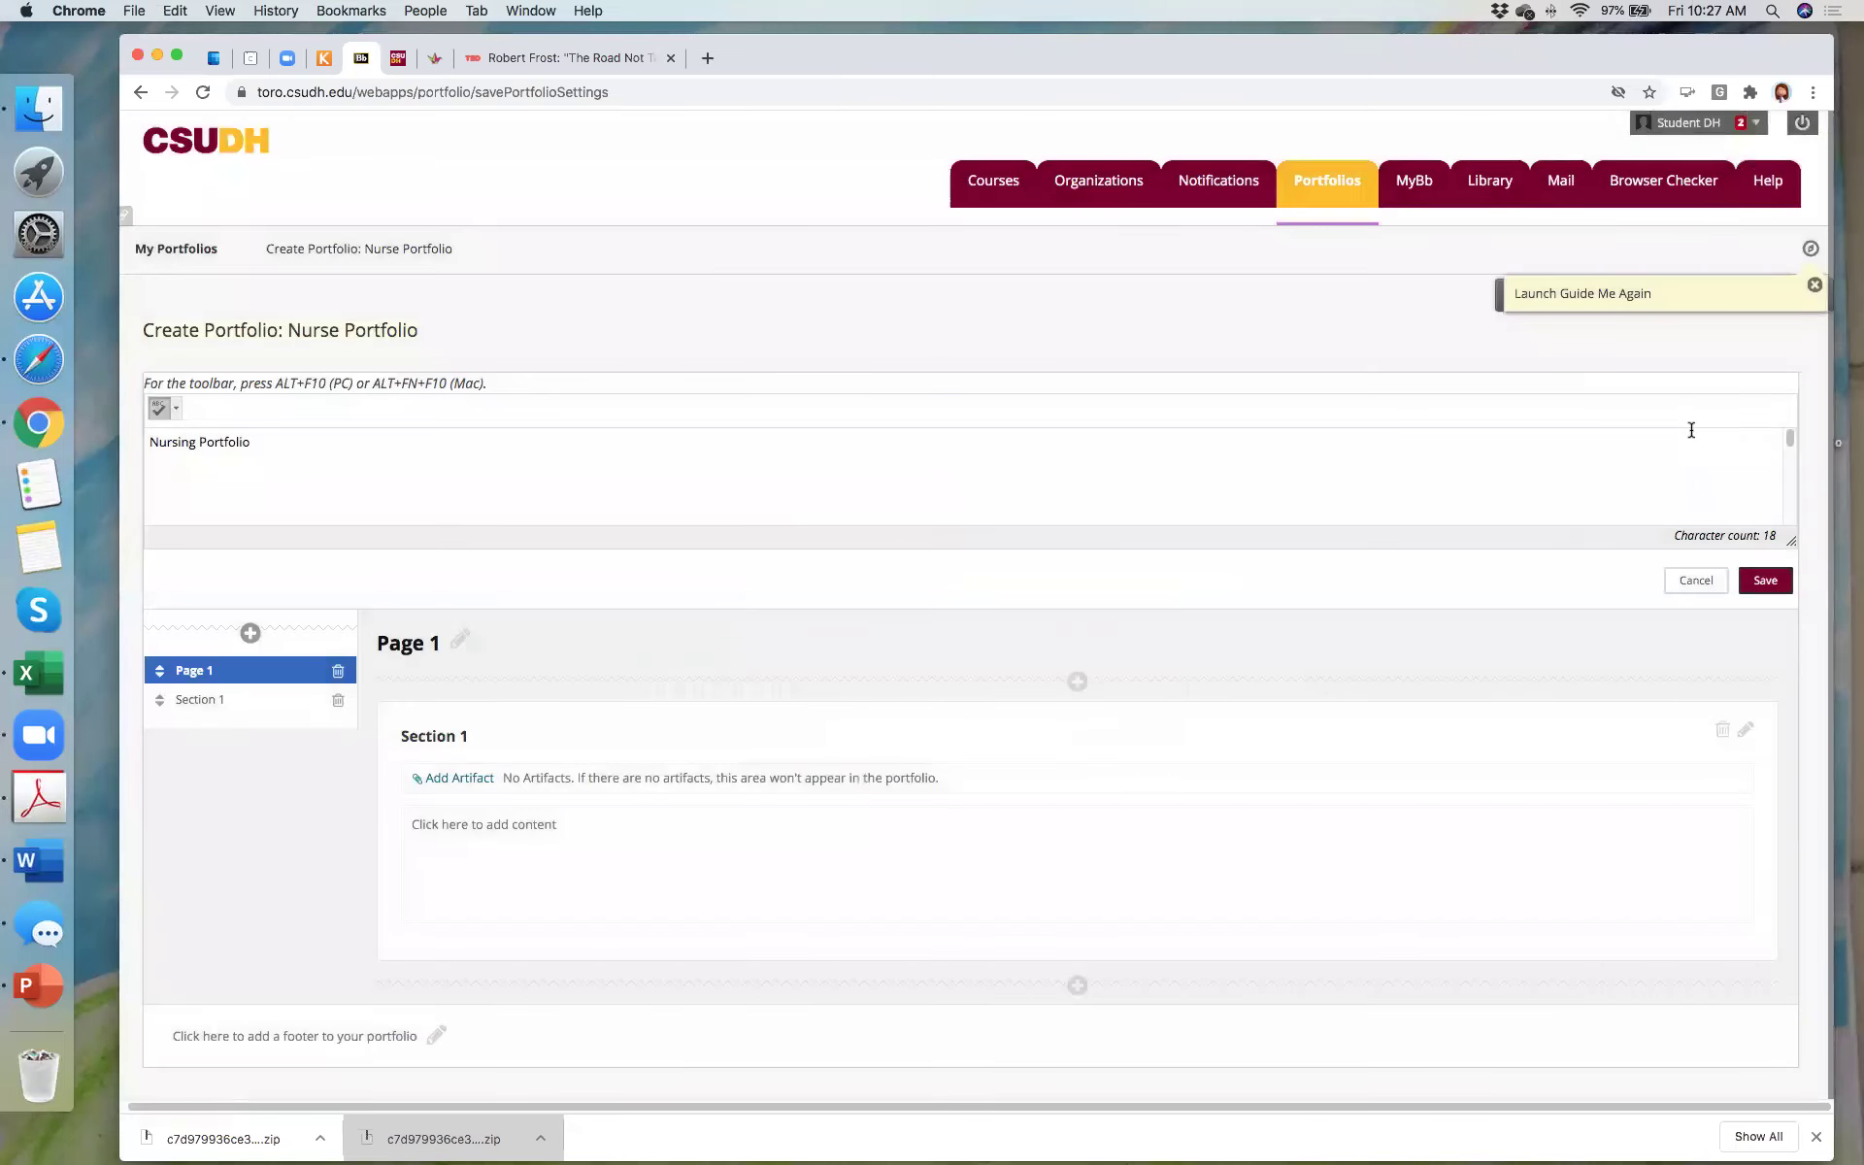
Step: Save the new portfolio's header text
scroll(886, 467, down, 1)
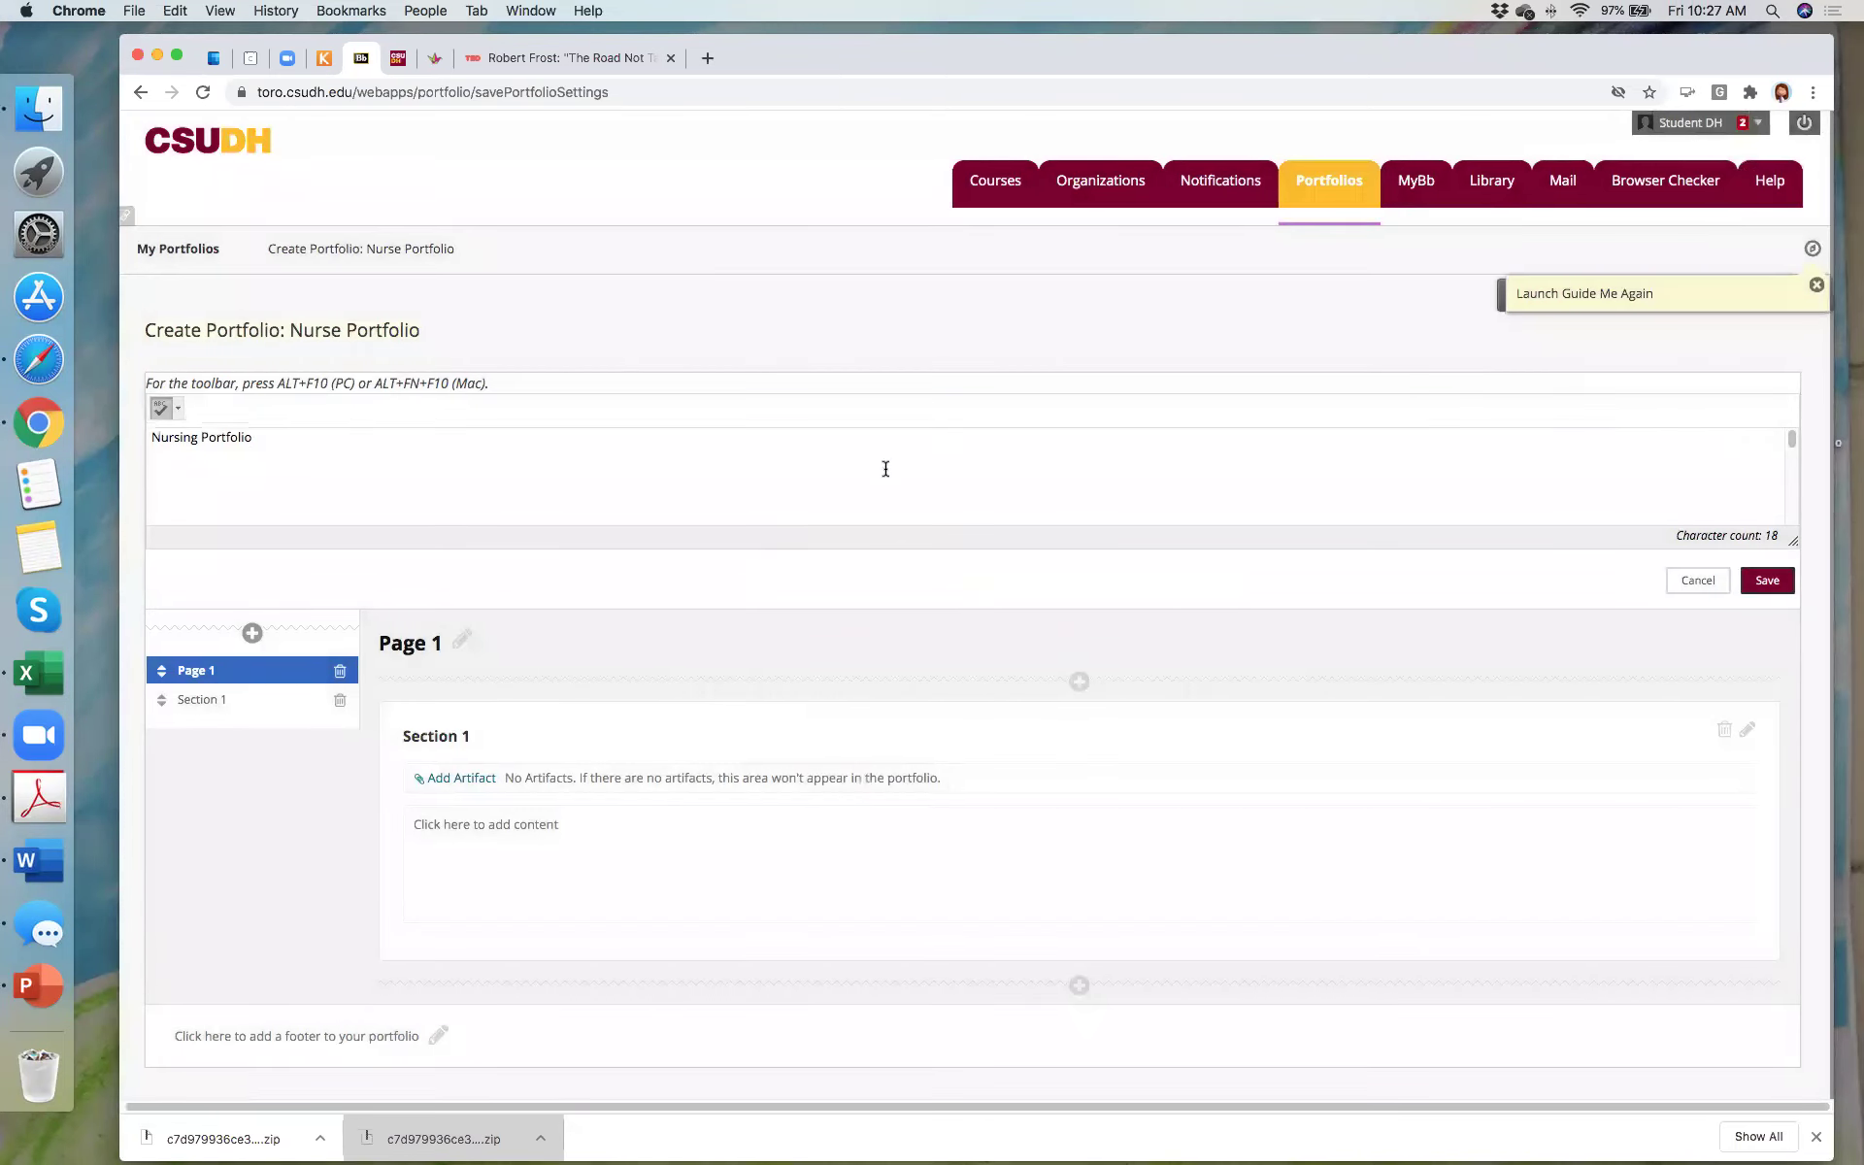
scroll(251, 494, up, 1)
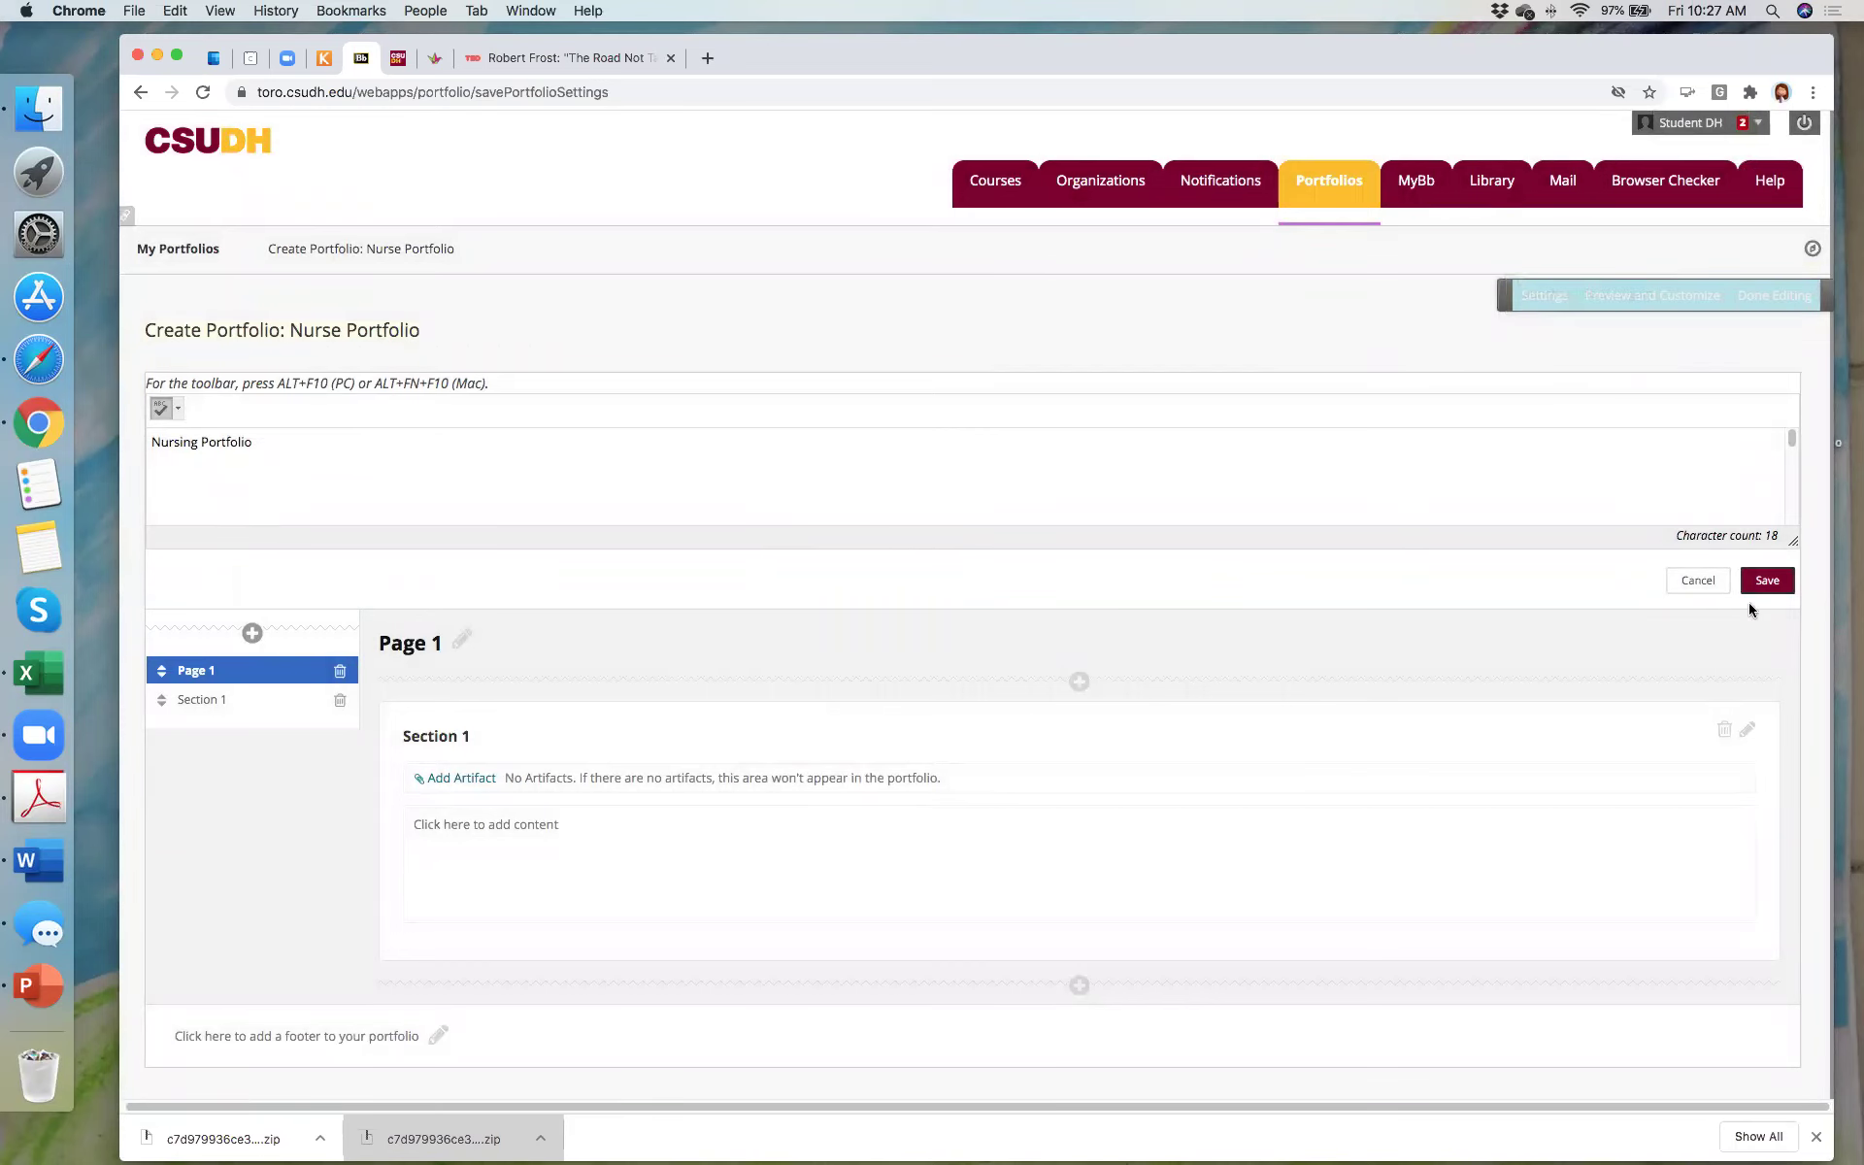
click(1772, 586)
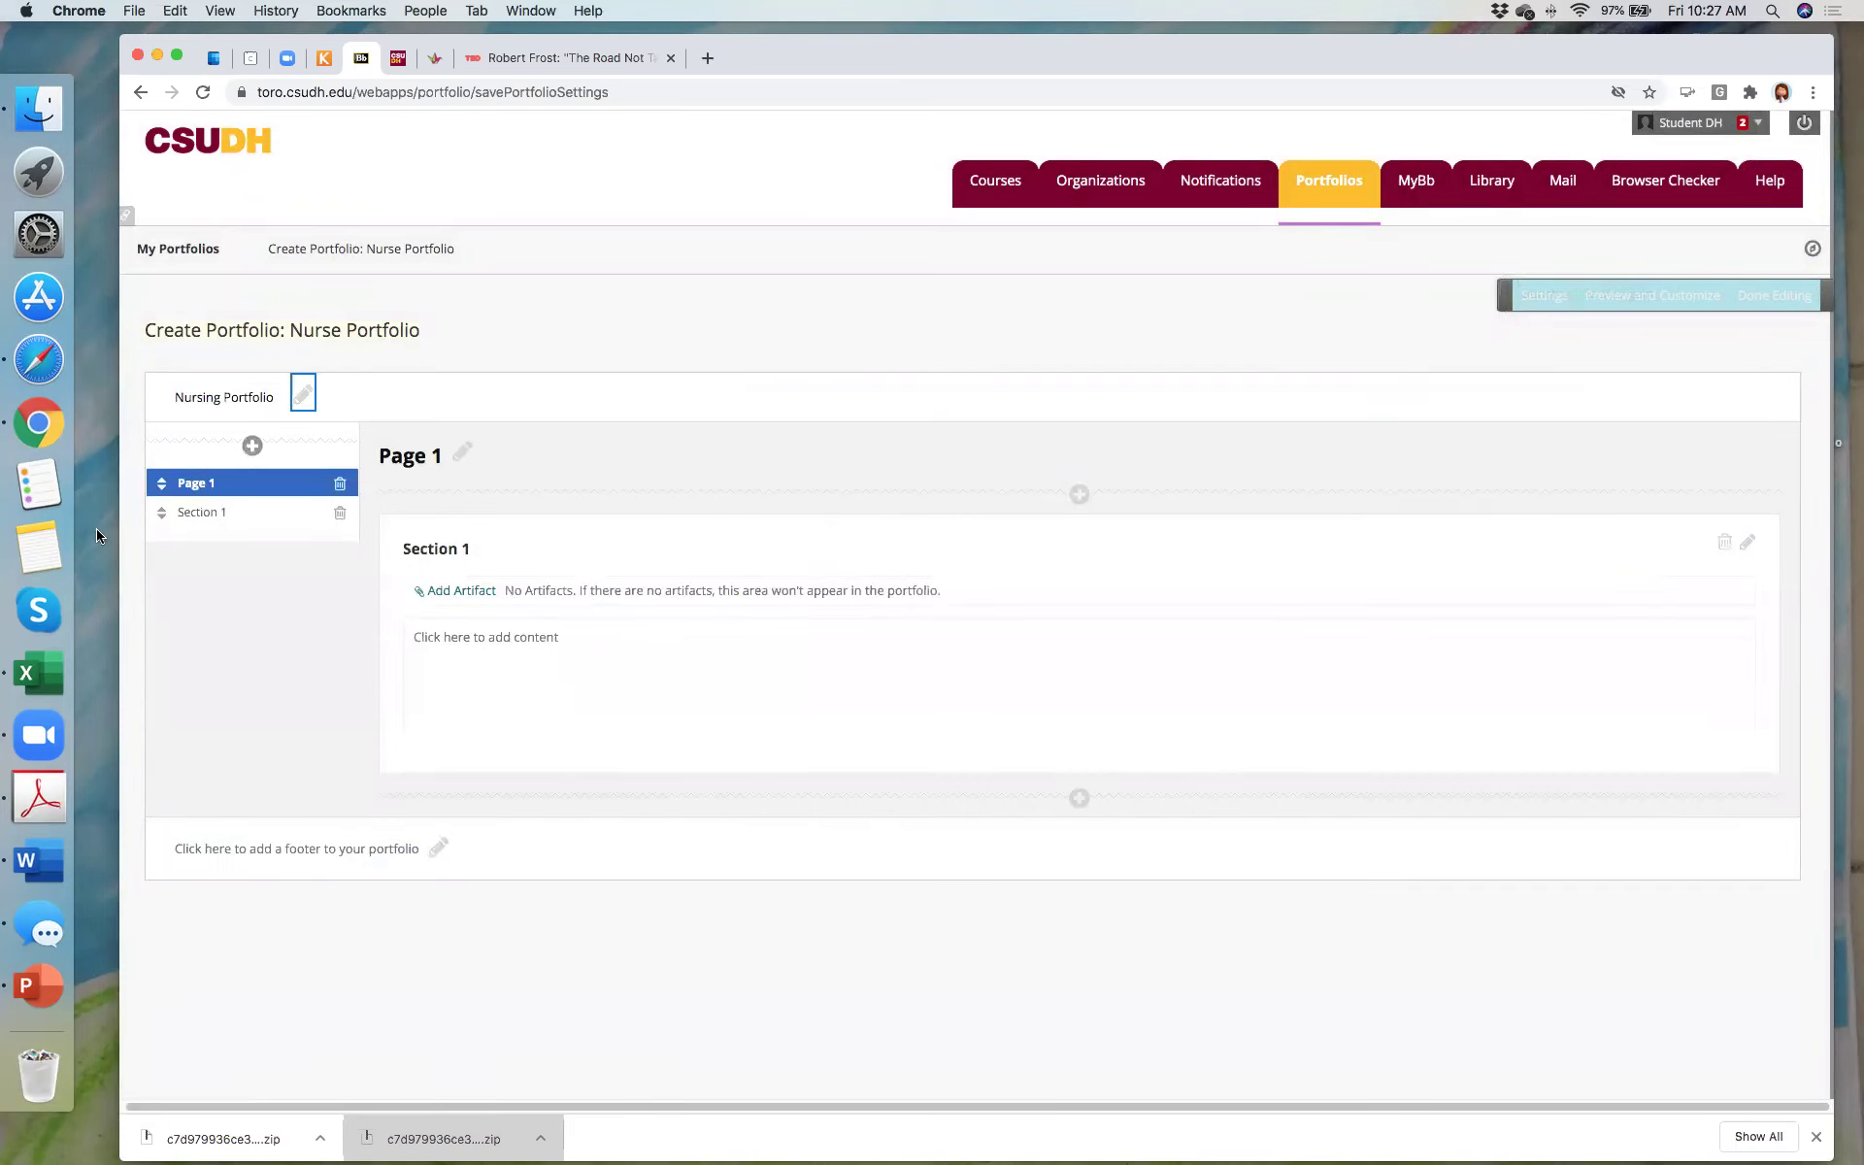
Step: Rename Page 1 of the portfolio to "Welcome!" and save the page title
click(463, 454)
drag(456, 458, 341, 458)
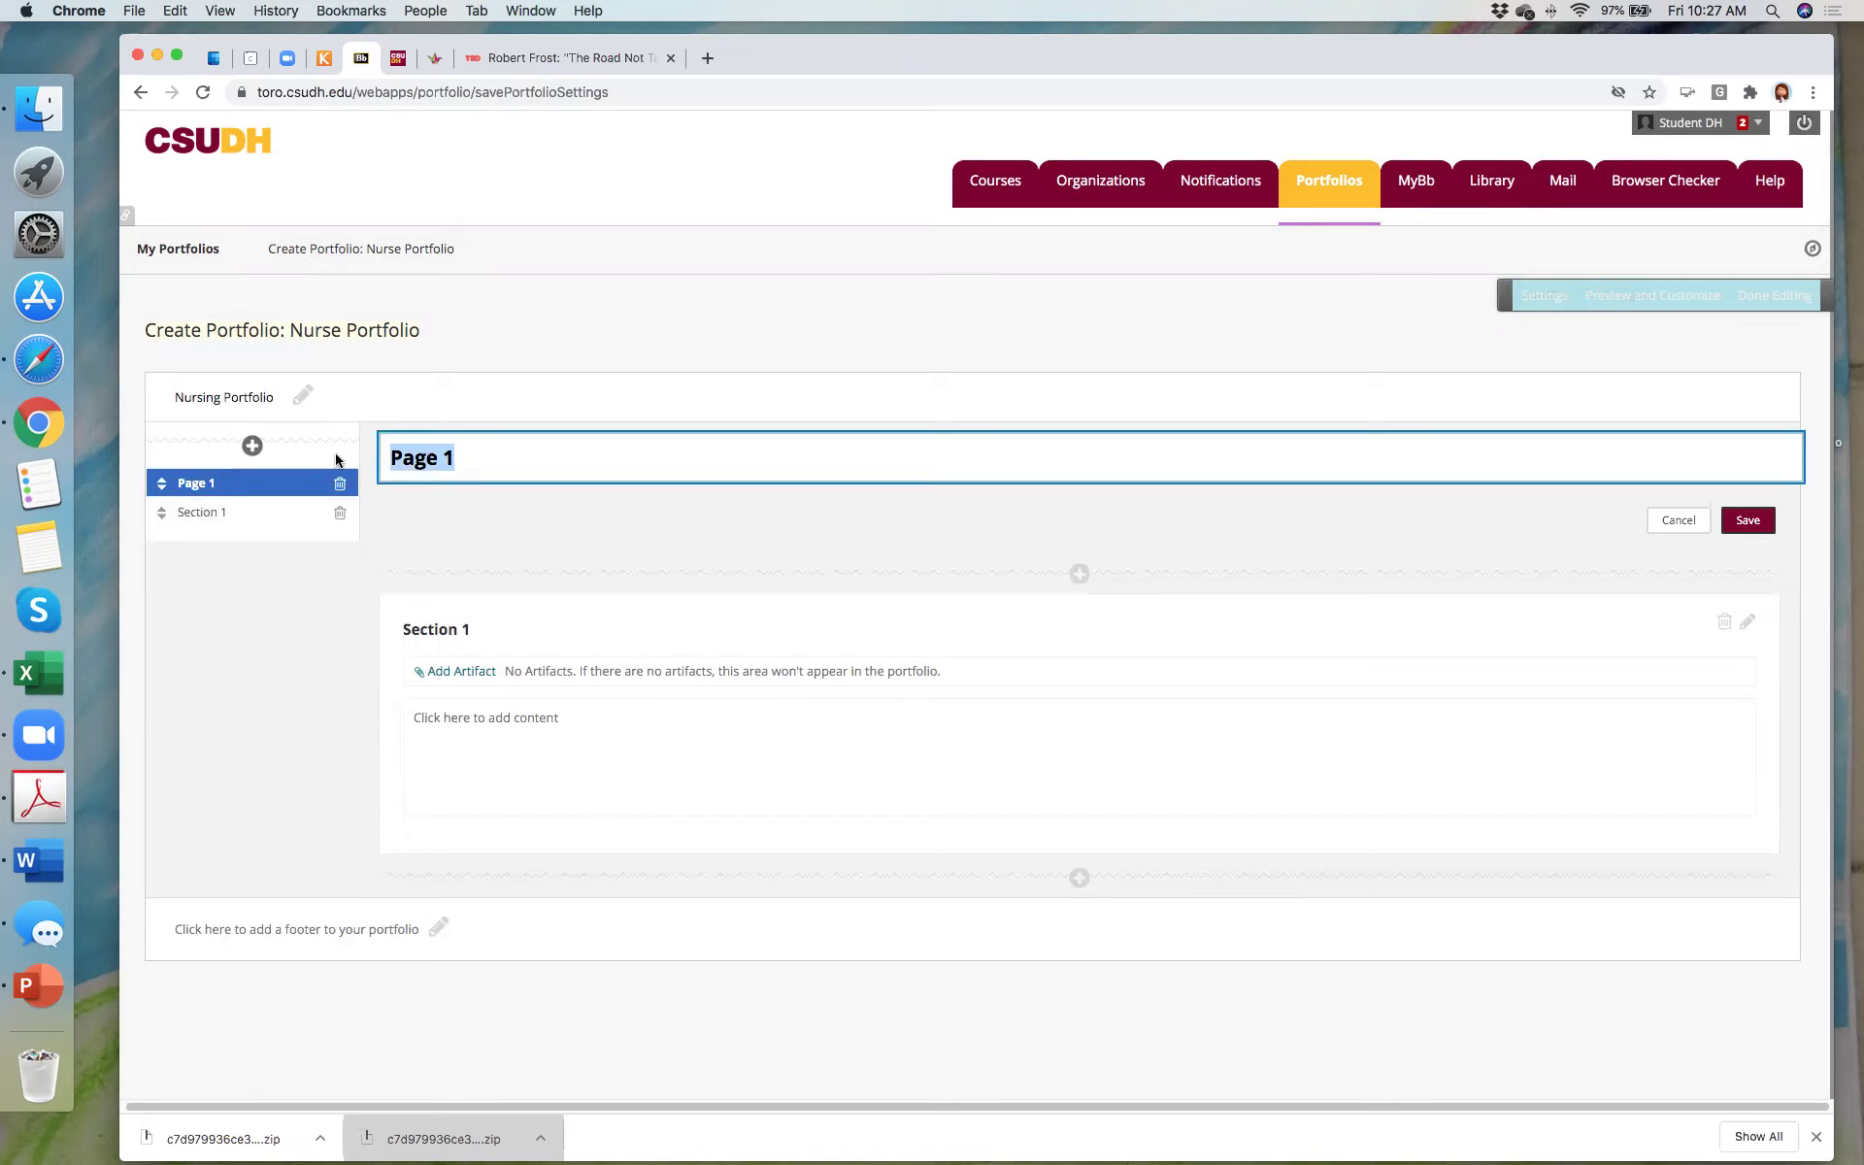
text(Welcome!)
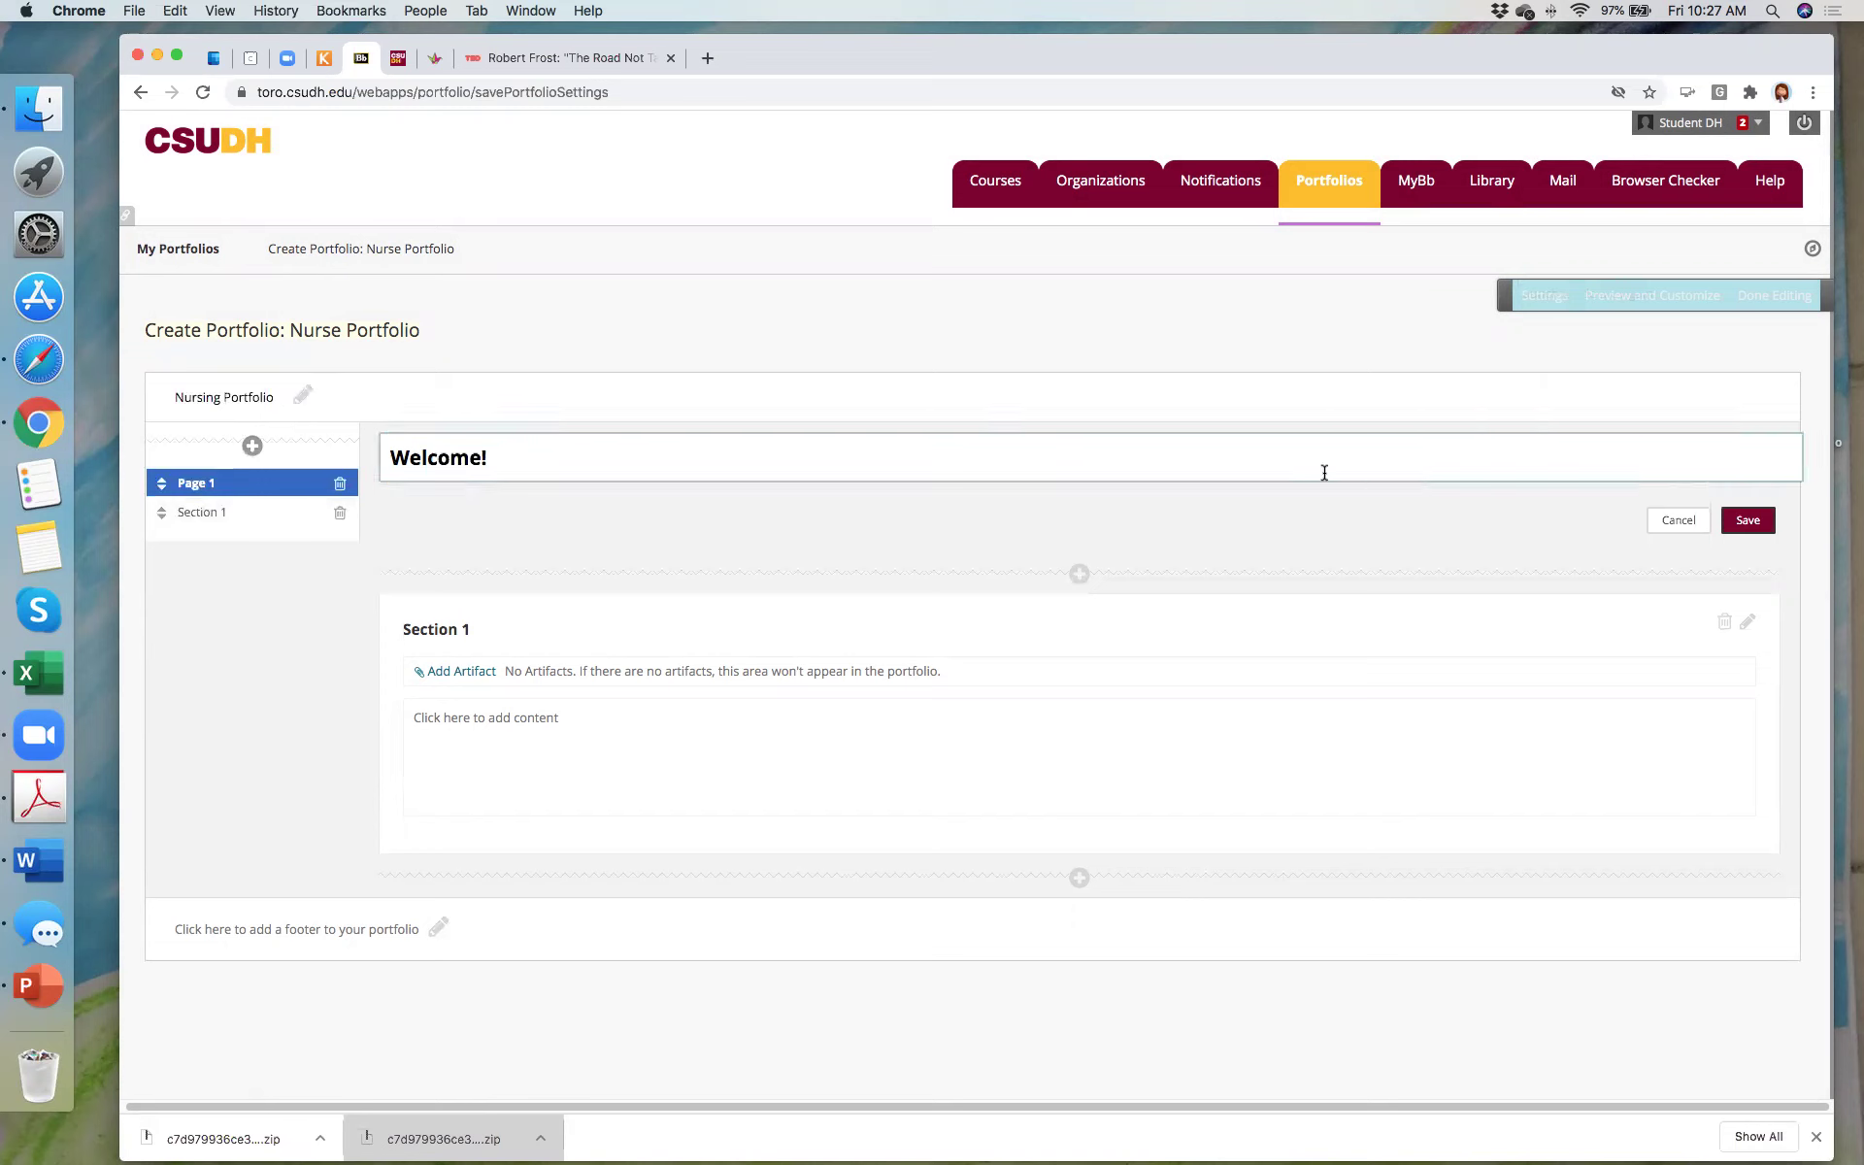
click(1747, 520)
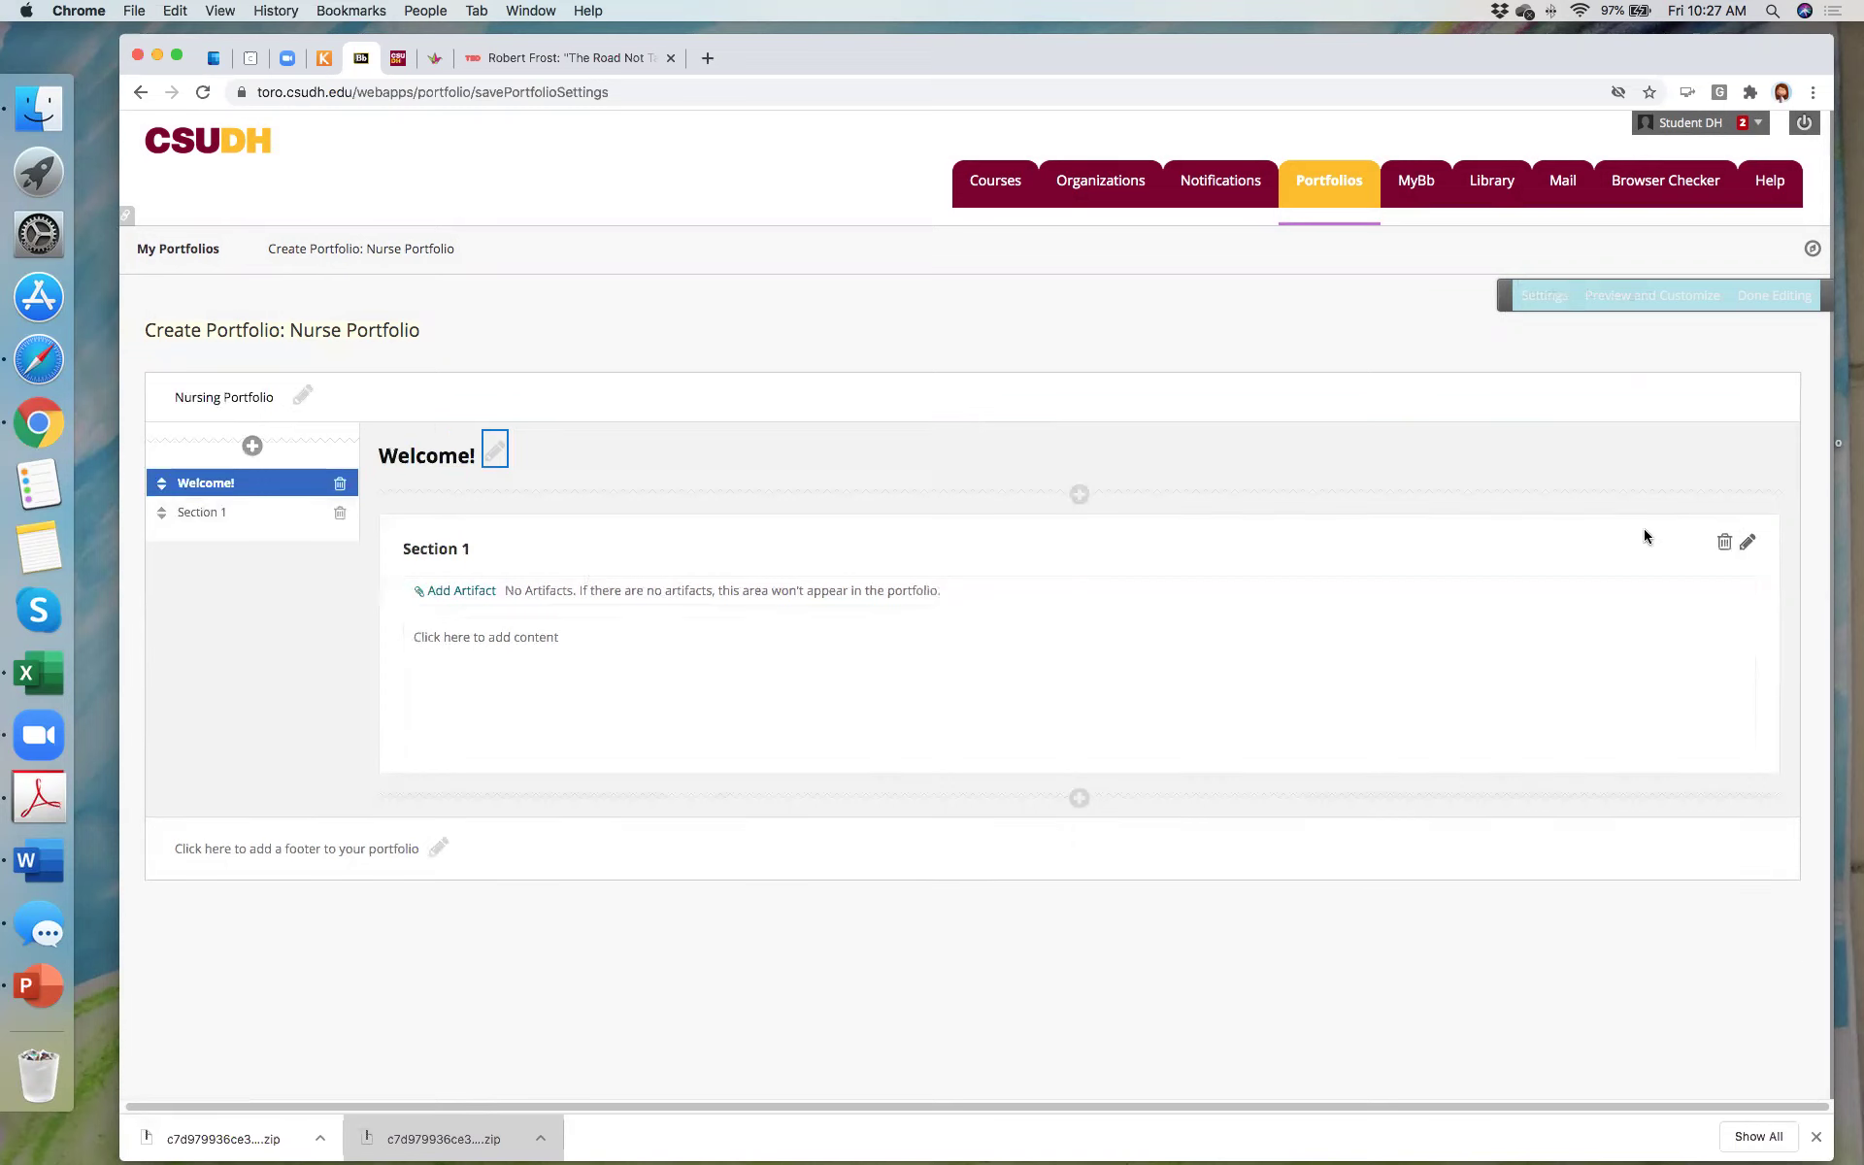
Step: Rename Section 1 of the Welcome! page to "My Name is ..." and start editing its body content
click(456, 555)
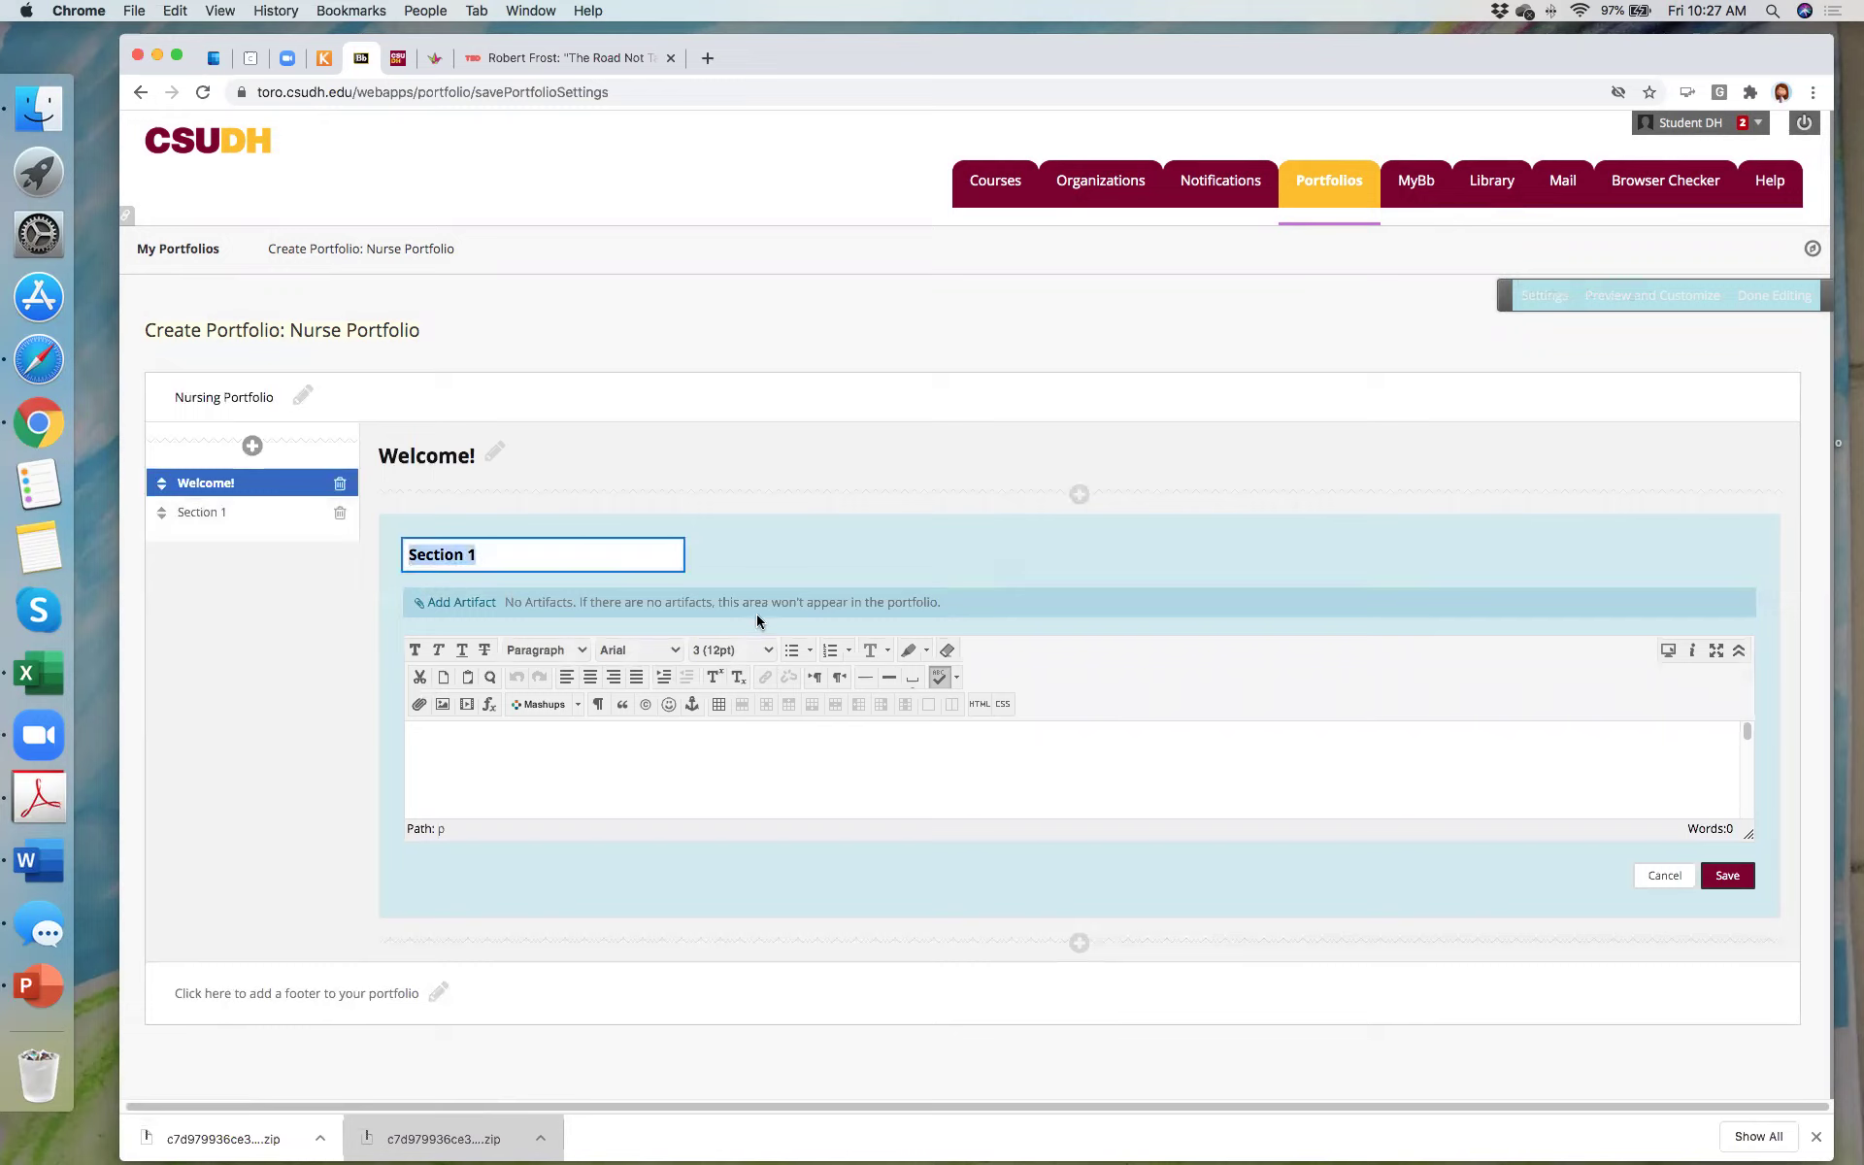
text(My name is)
click(633, 645)
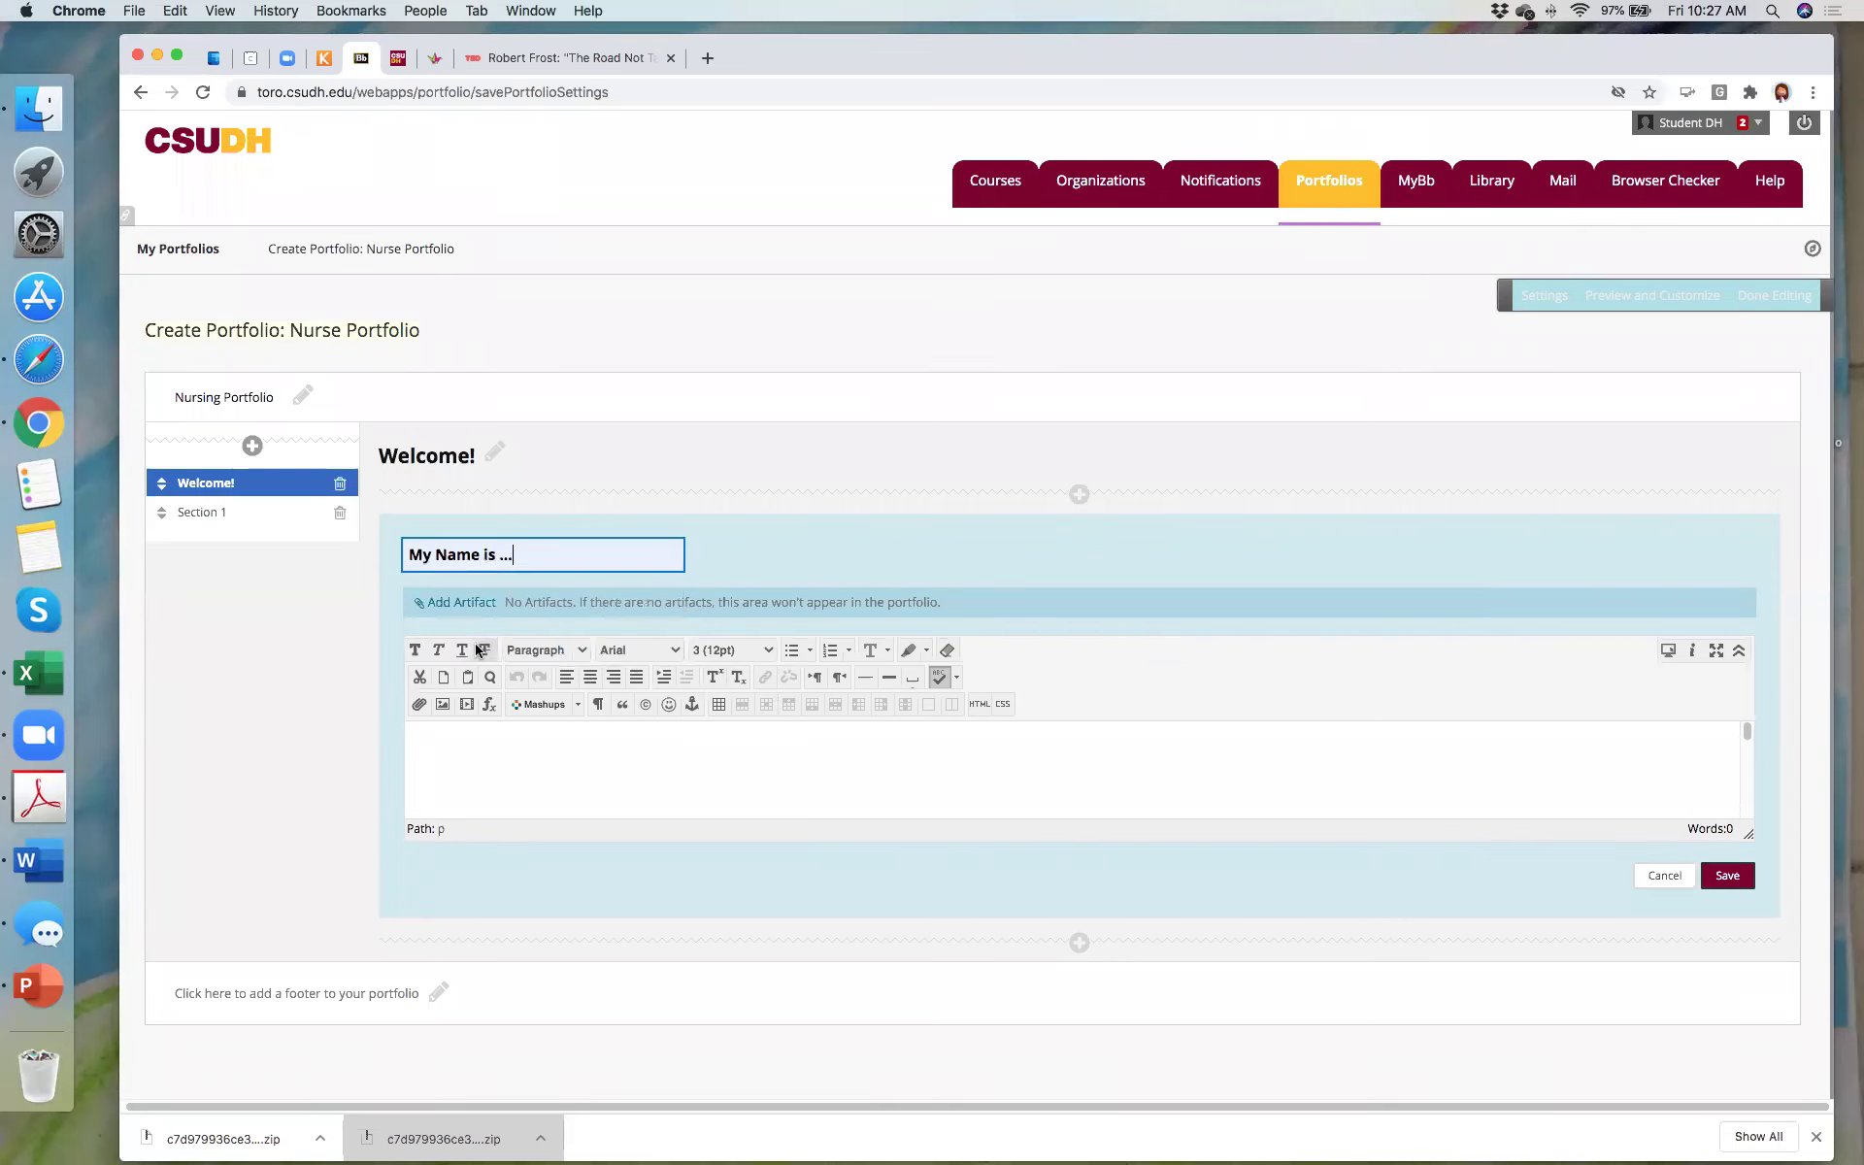
click(637, 750)
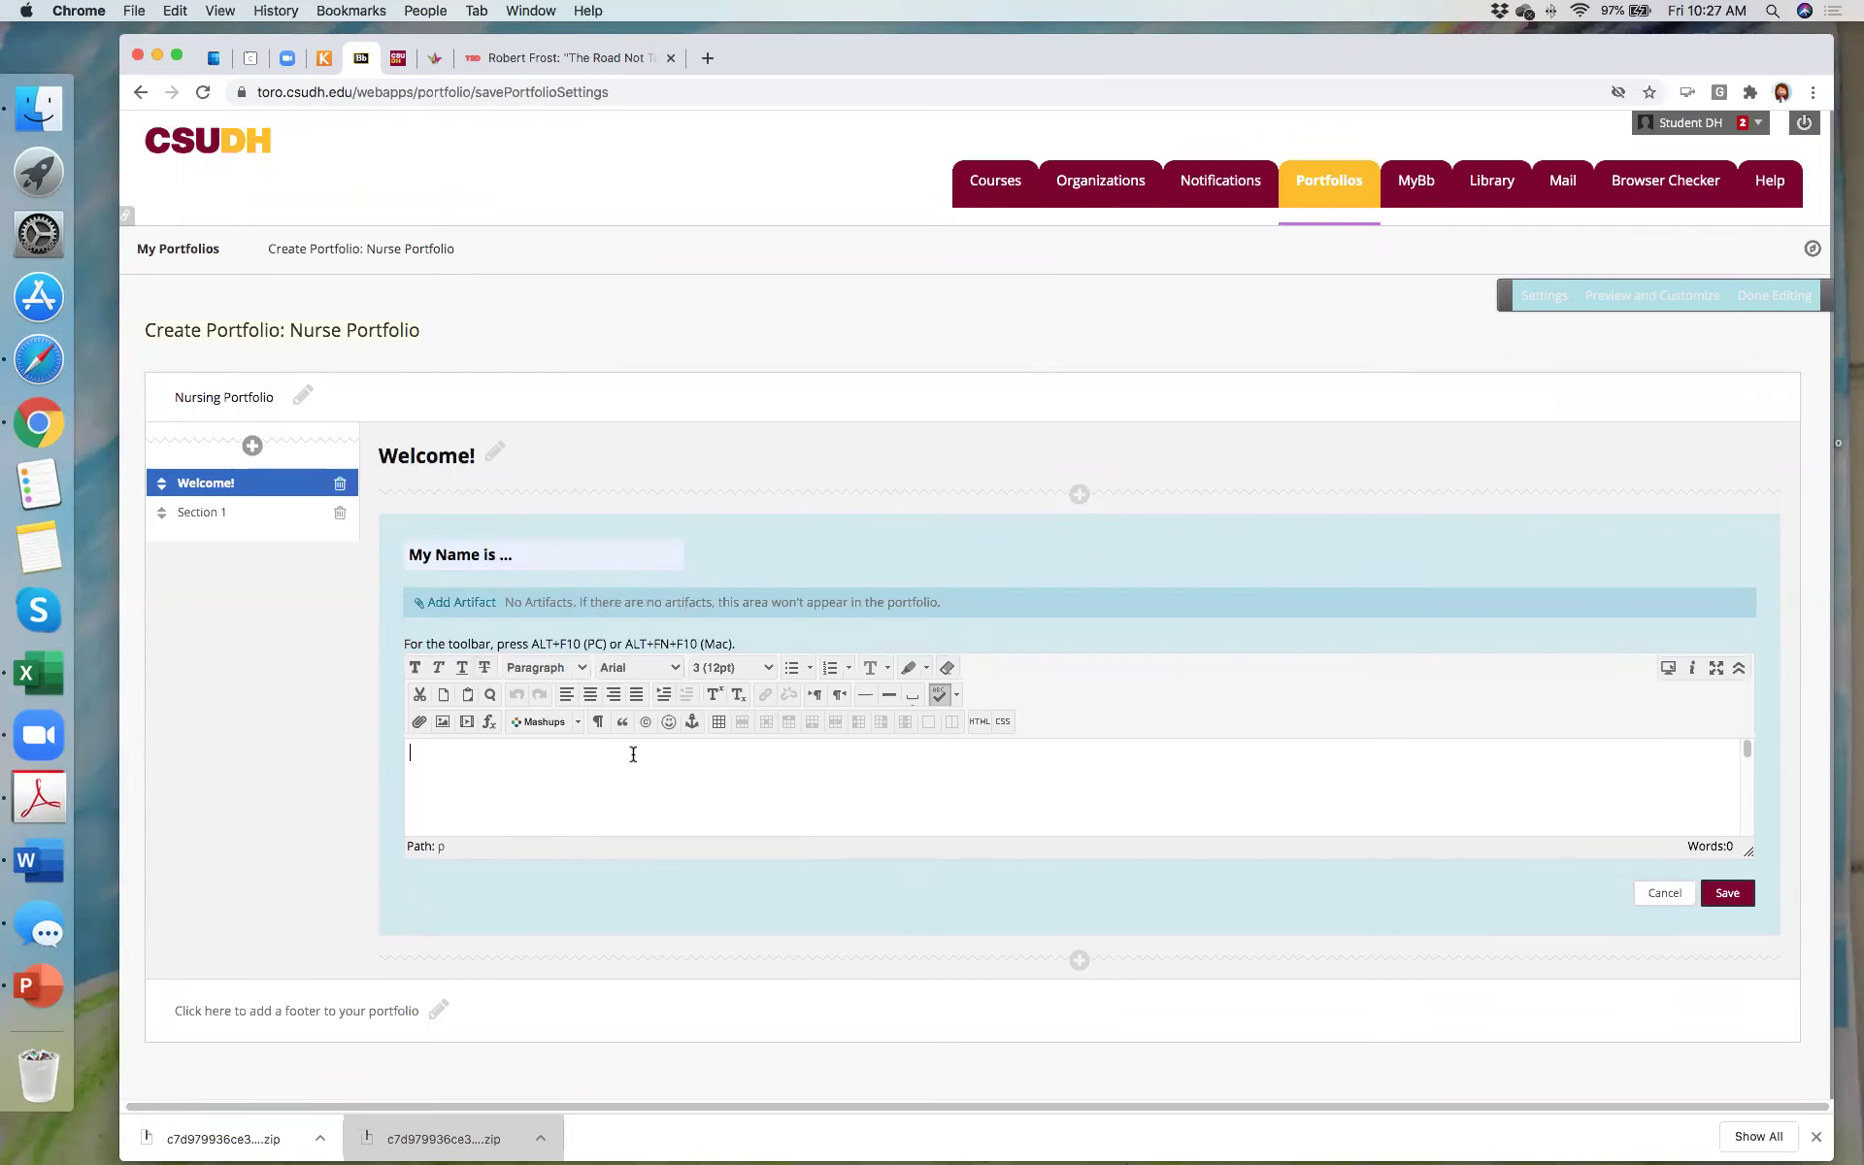
Step: Embed Flash media with "http" as its File/URL in the section's body and save the section
triple_click(382, 703)
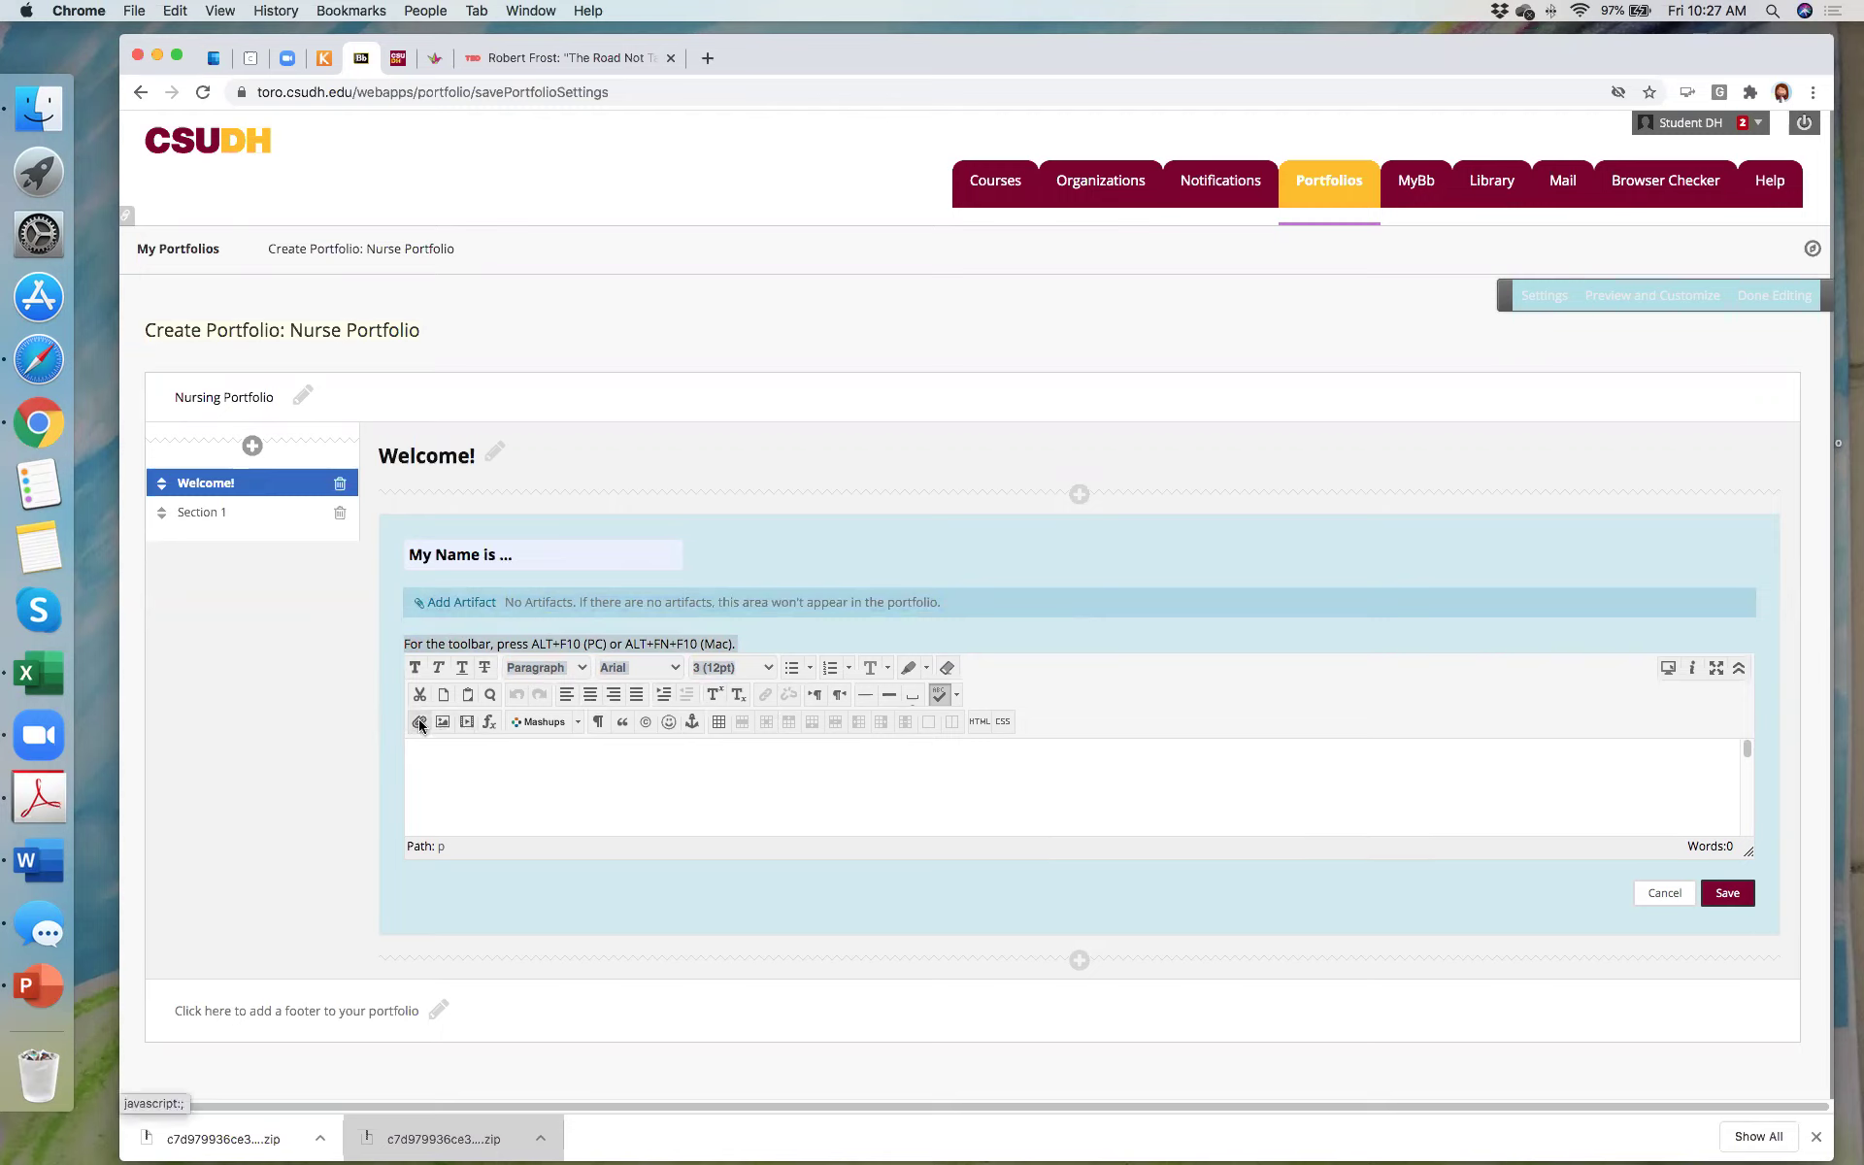
click(467, 721)
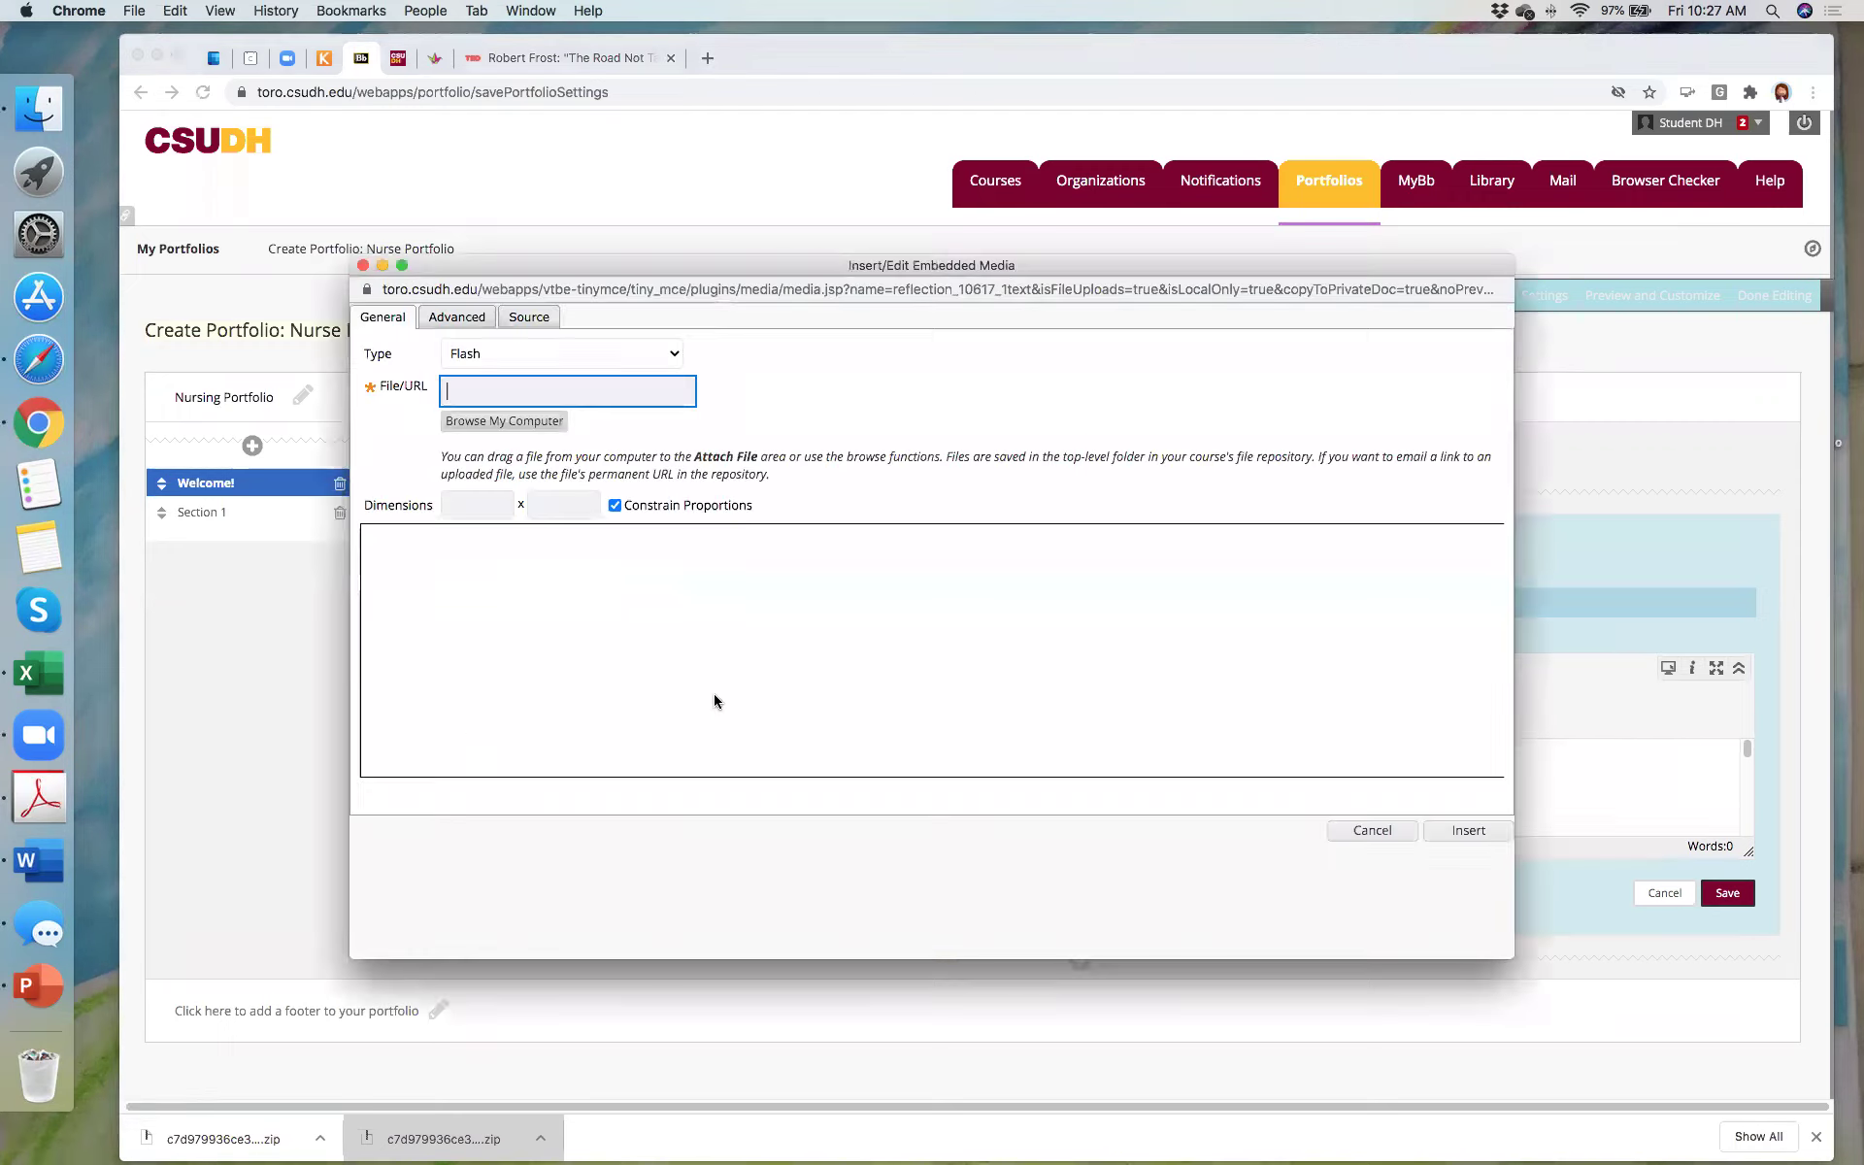
text(http)
key(Return)
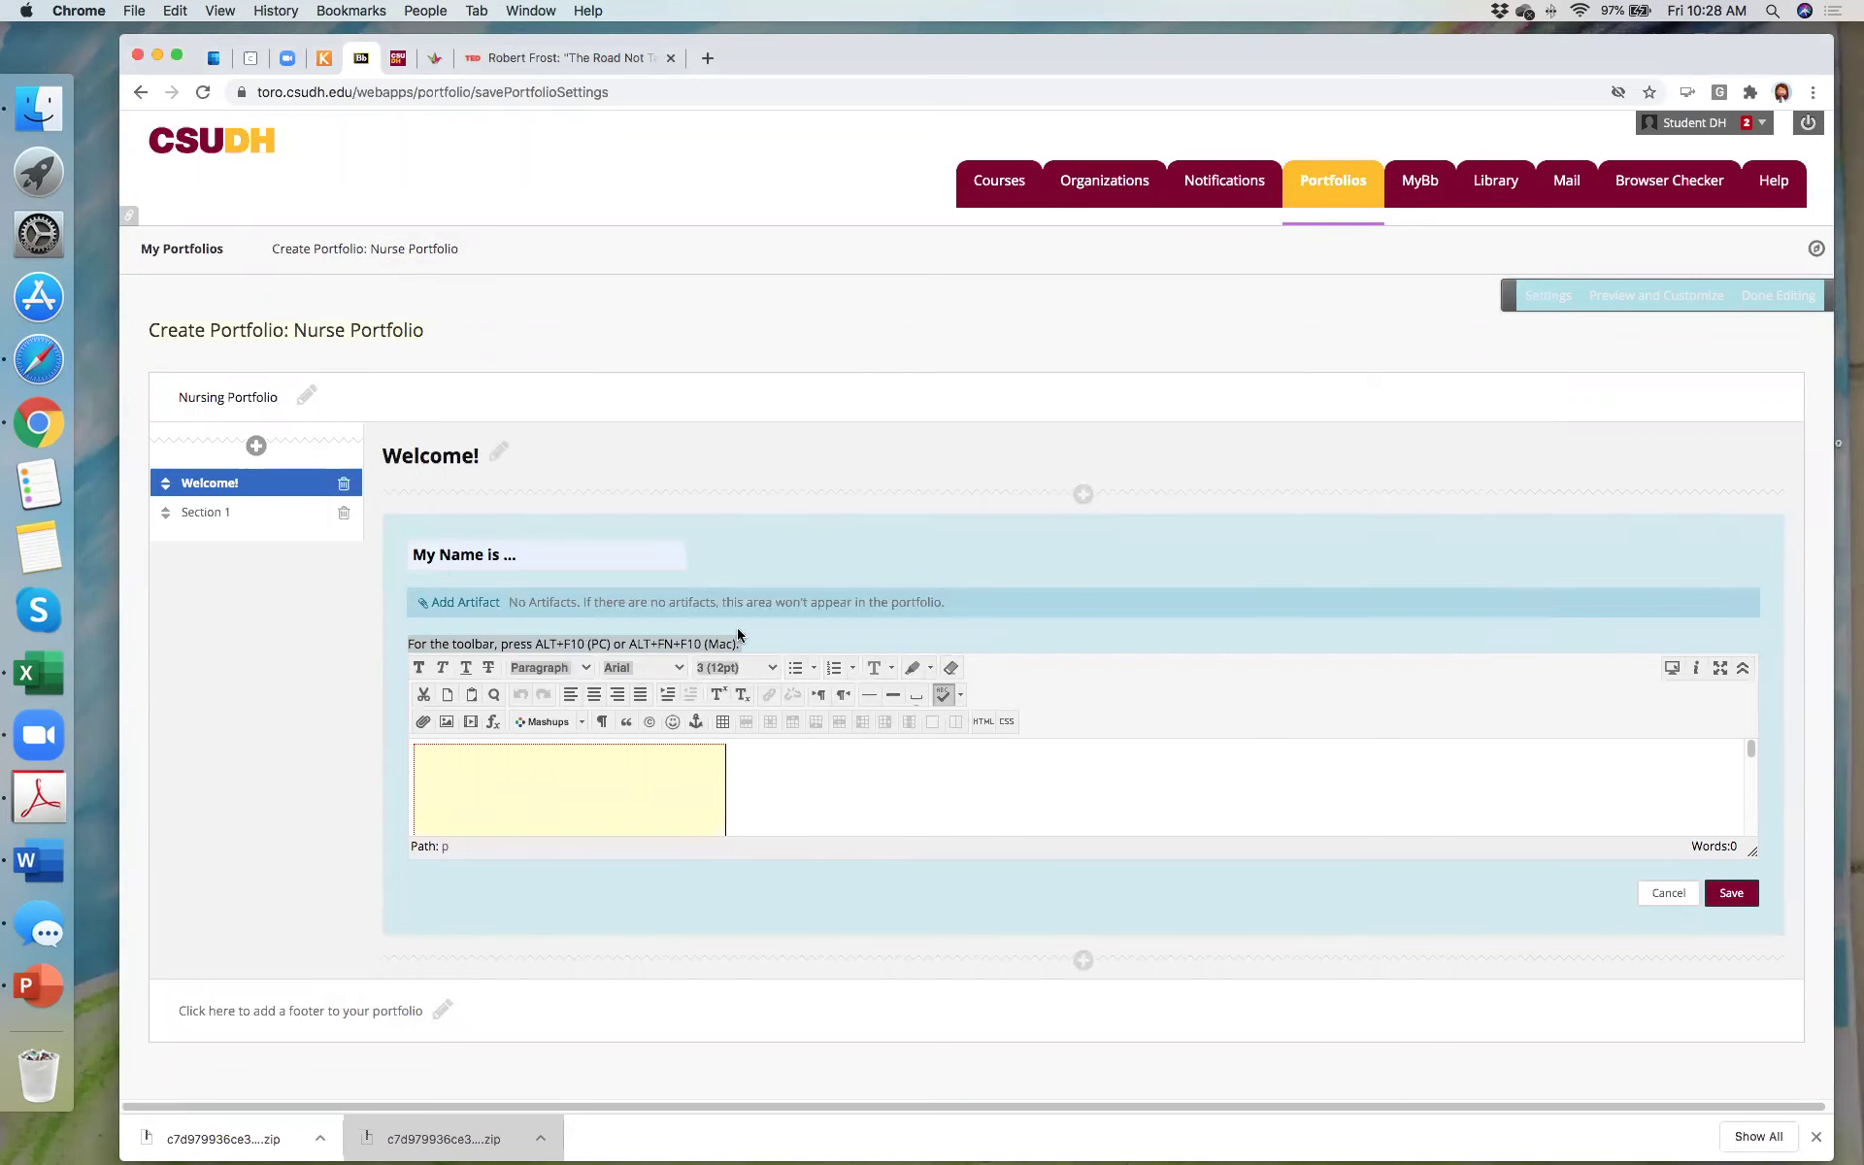
click(1728, 892)
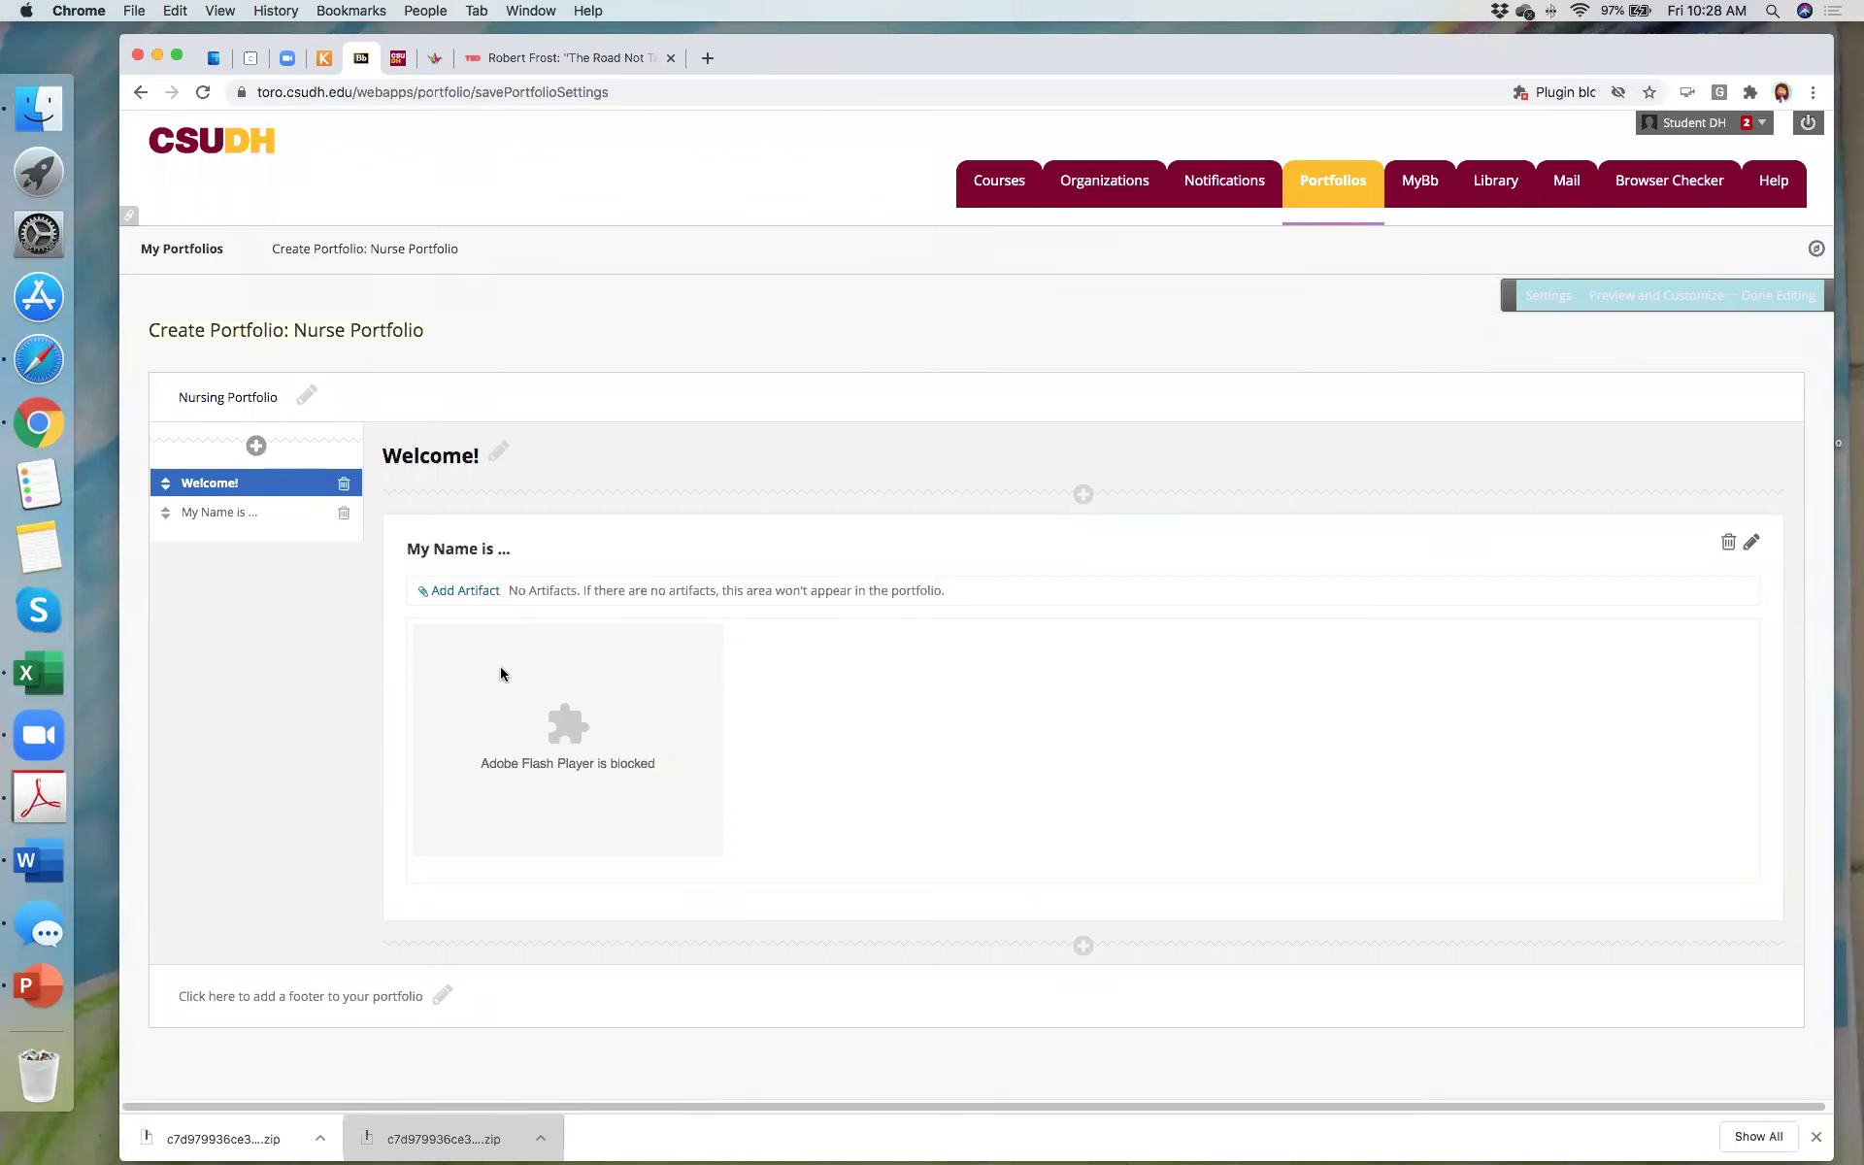
Step: Start adding a new personal artifact to the "My Name is ..." section
click(467, 592)
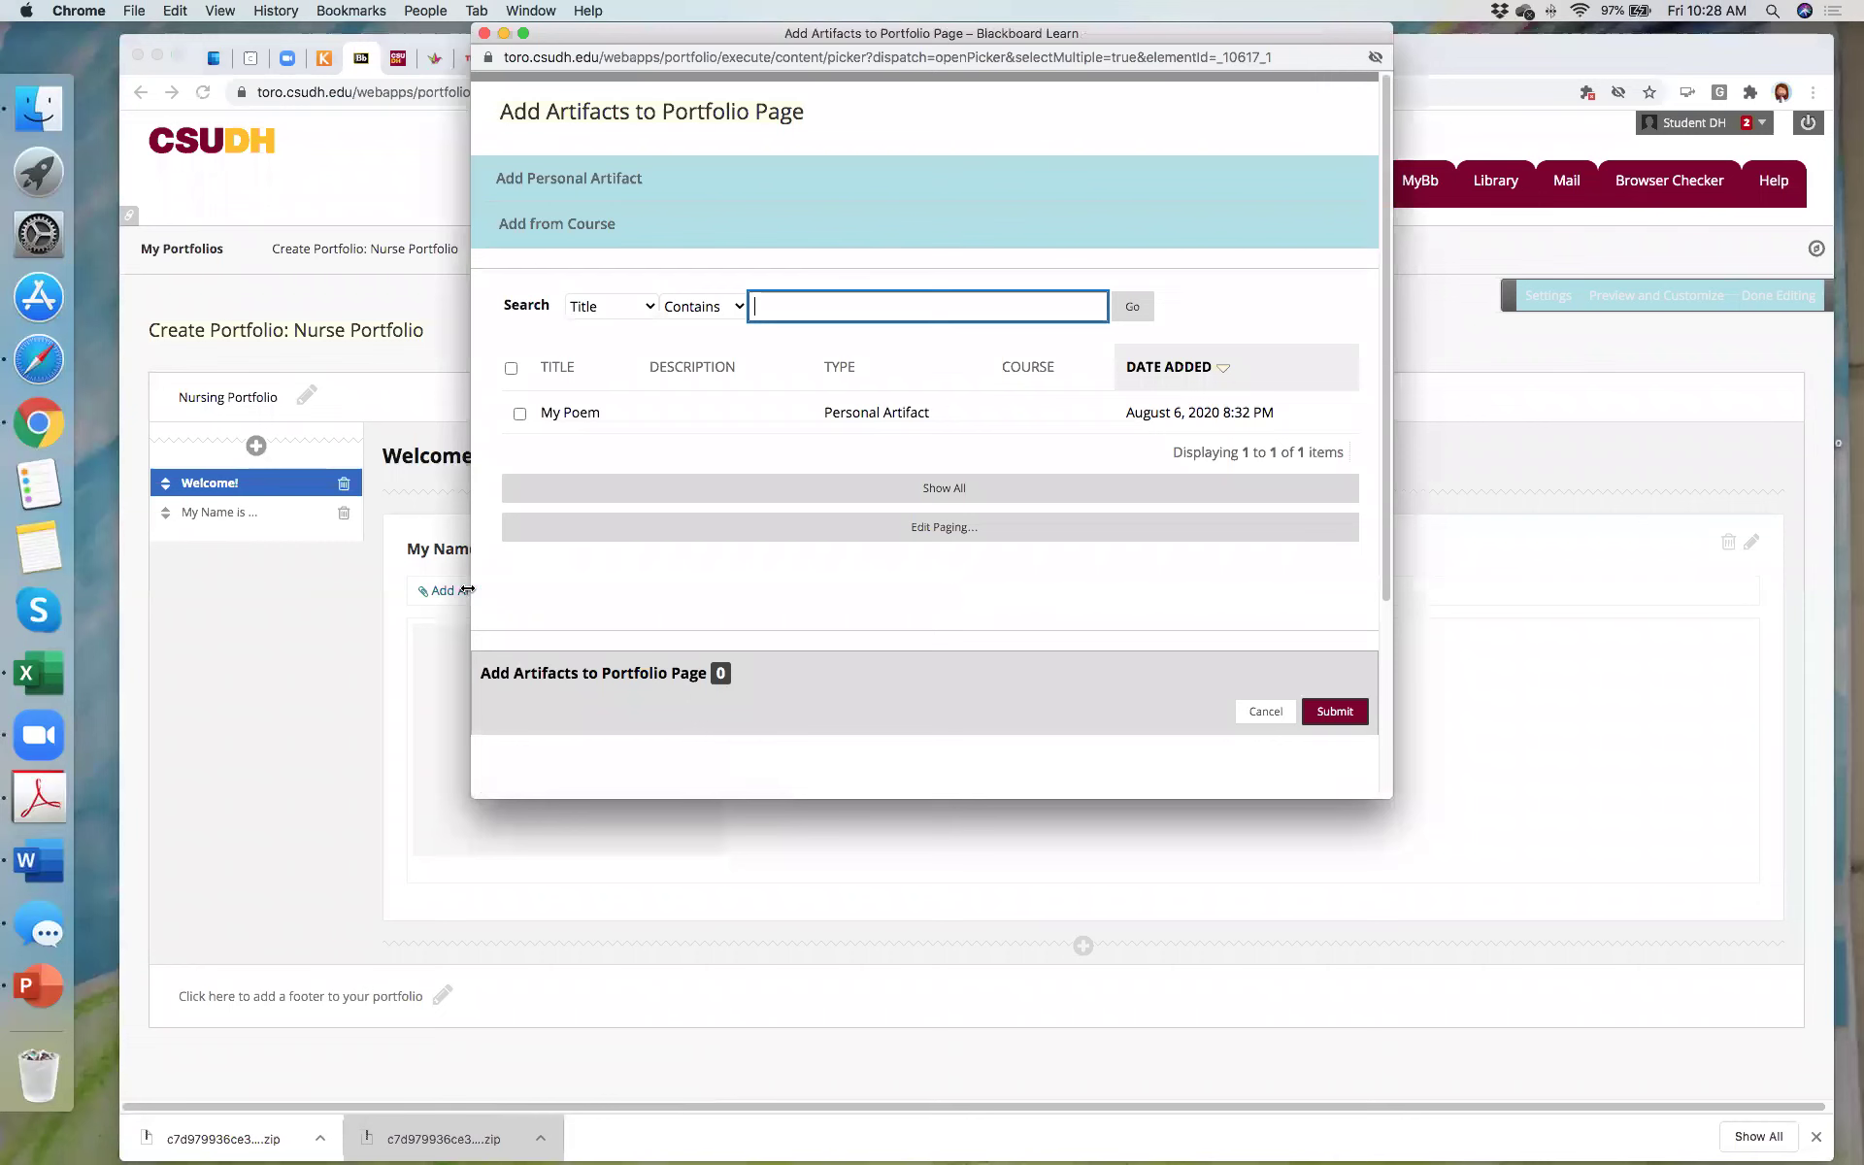
drag(1150, 33, 1080, 225)
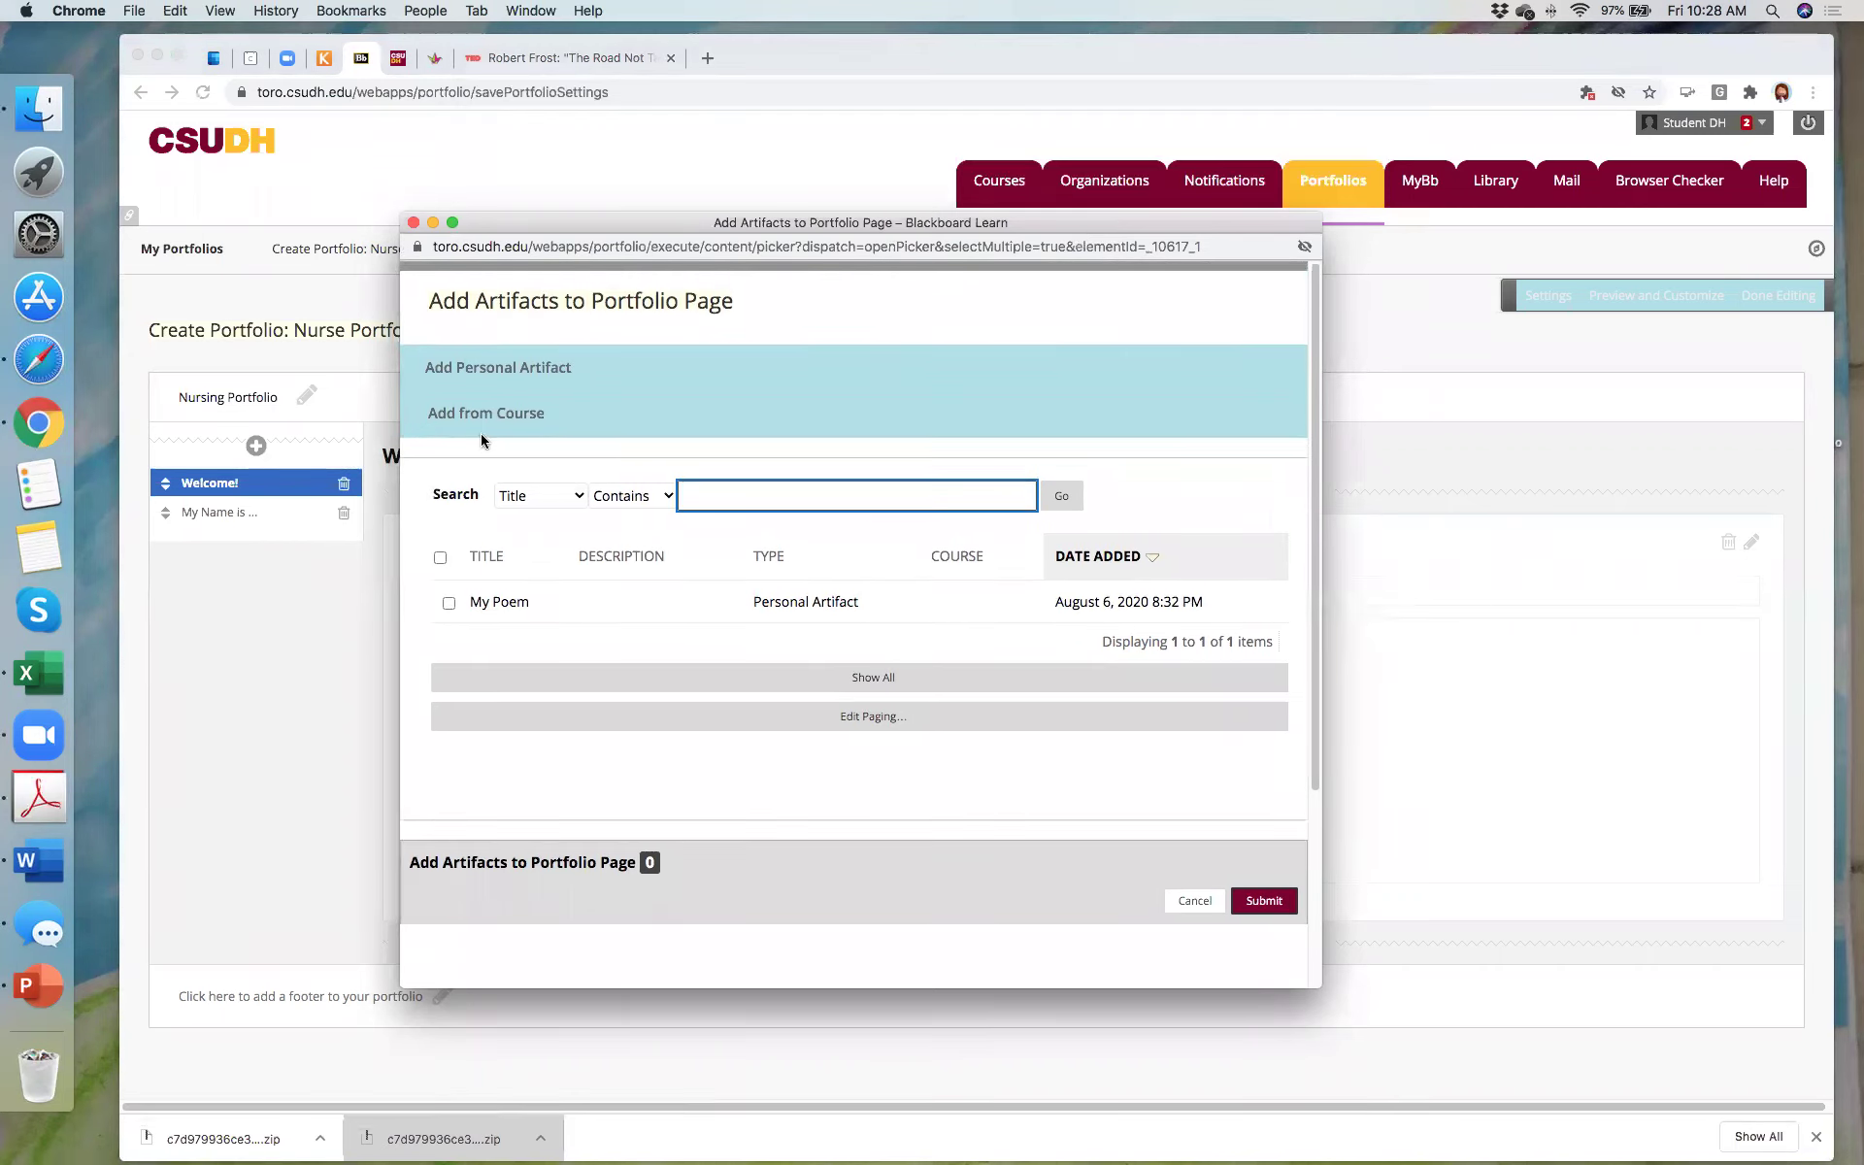
click(483, 374)
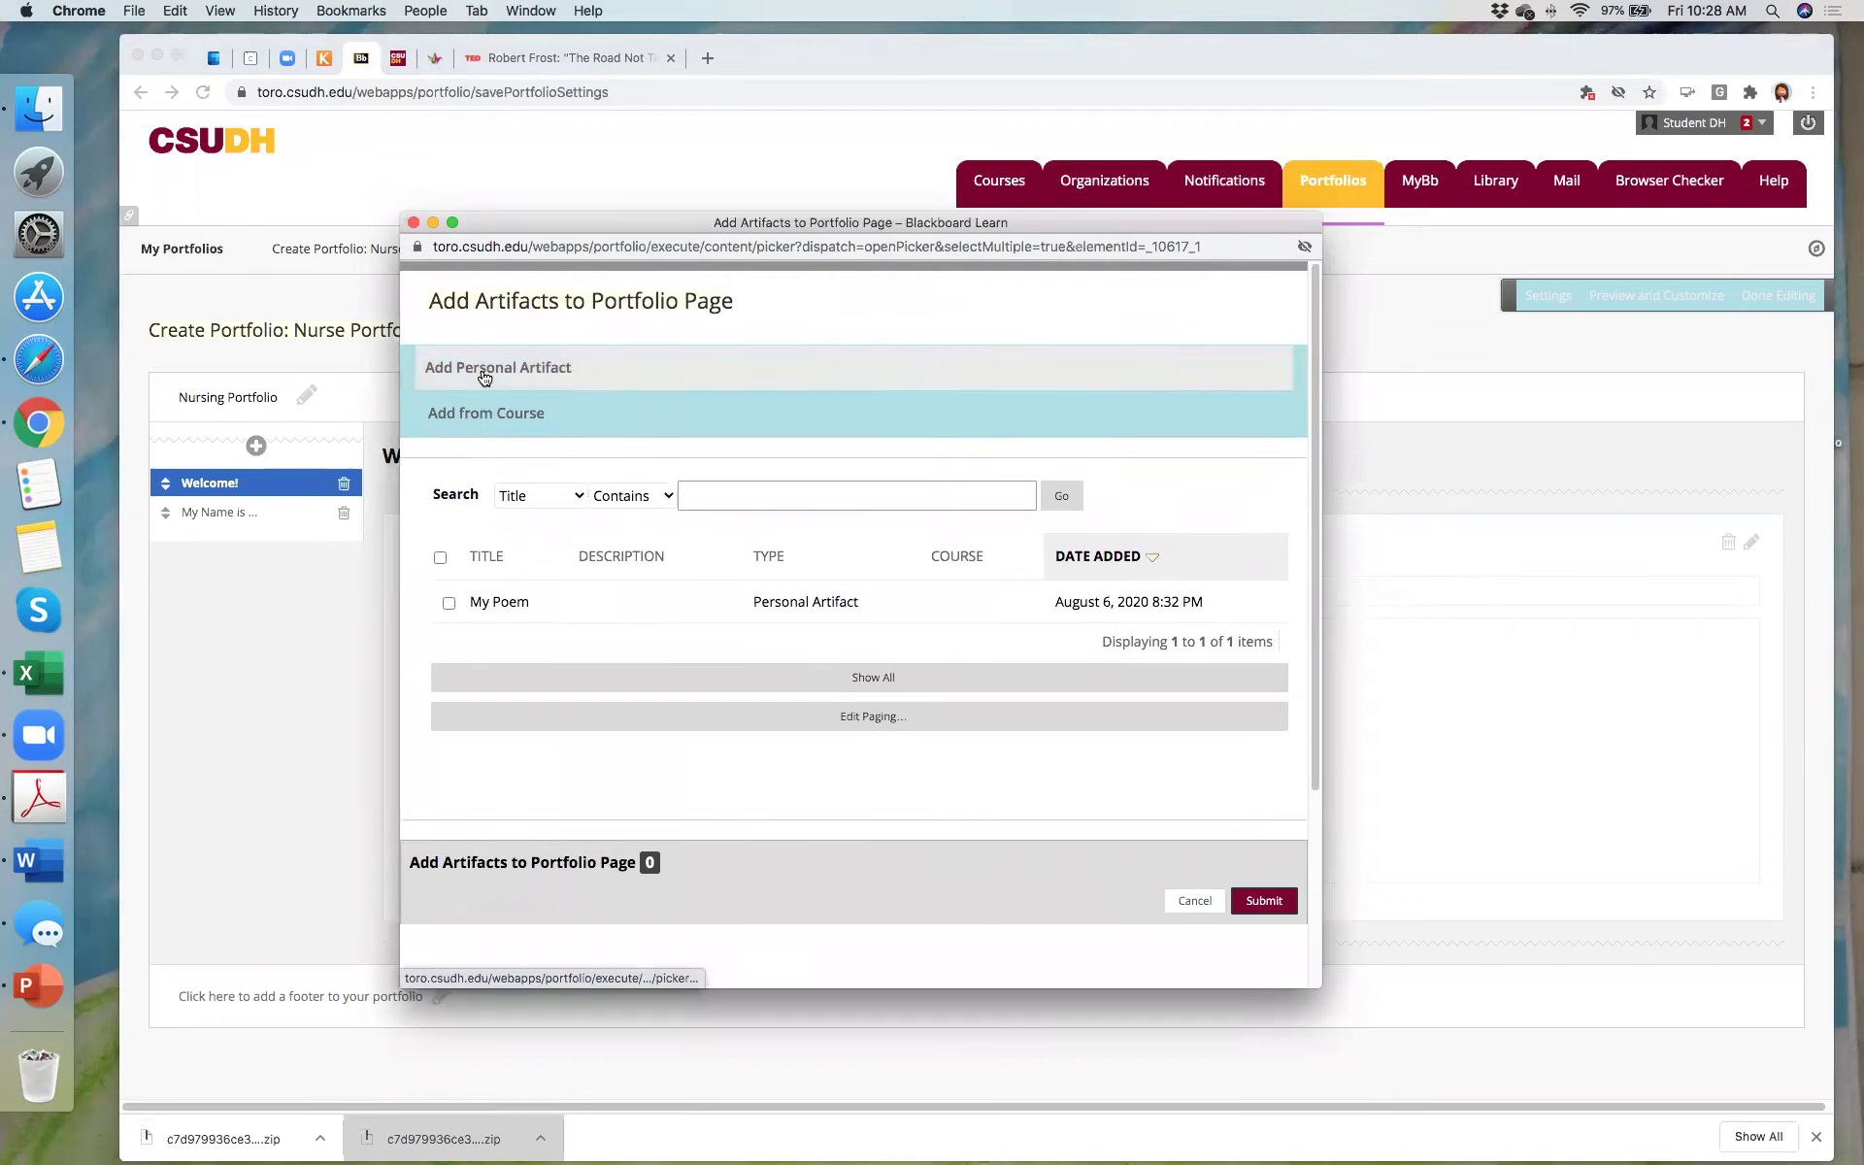
scroll(594, 563, down, 5)
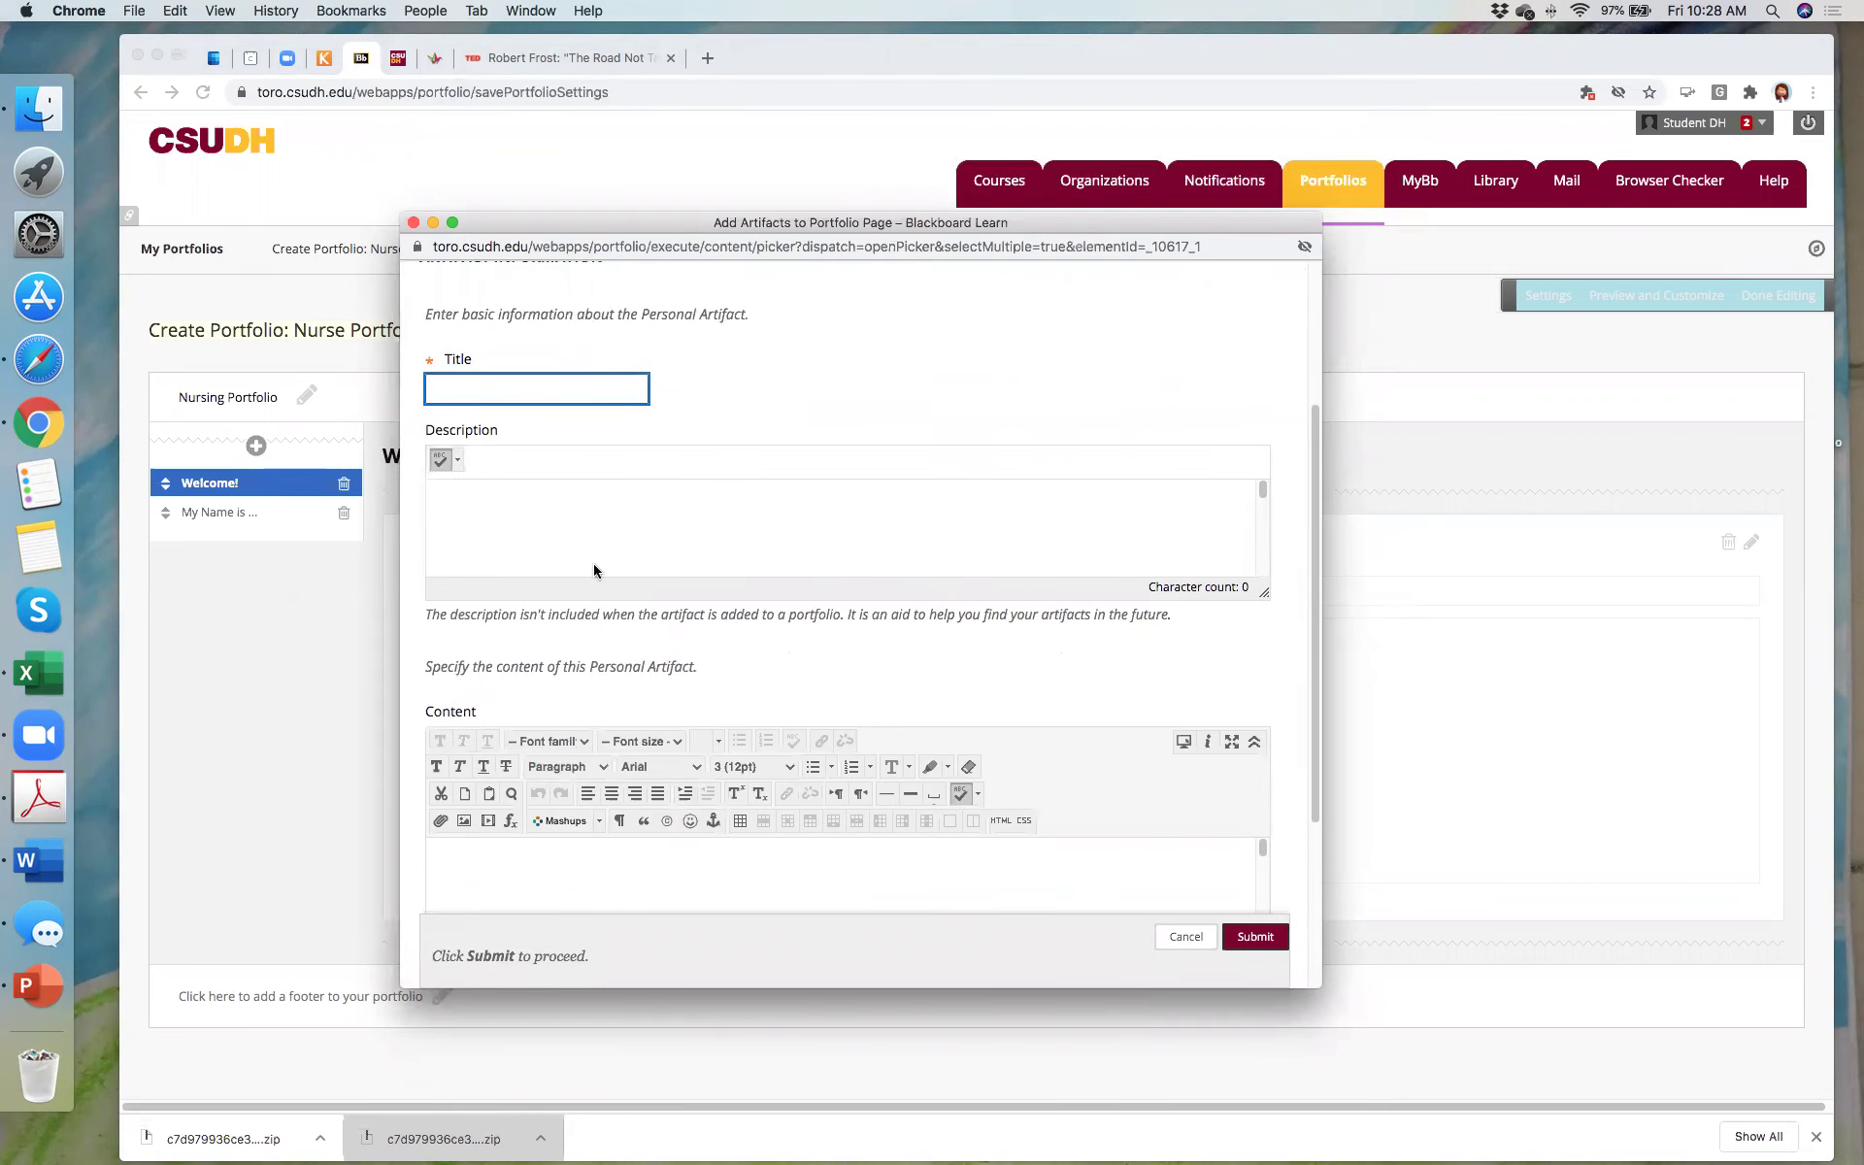
click(709, 809)
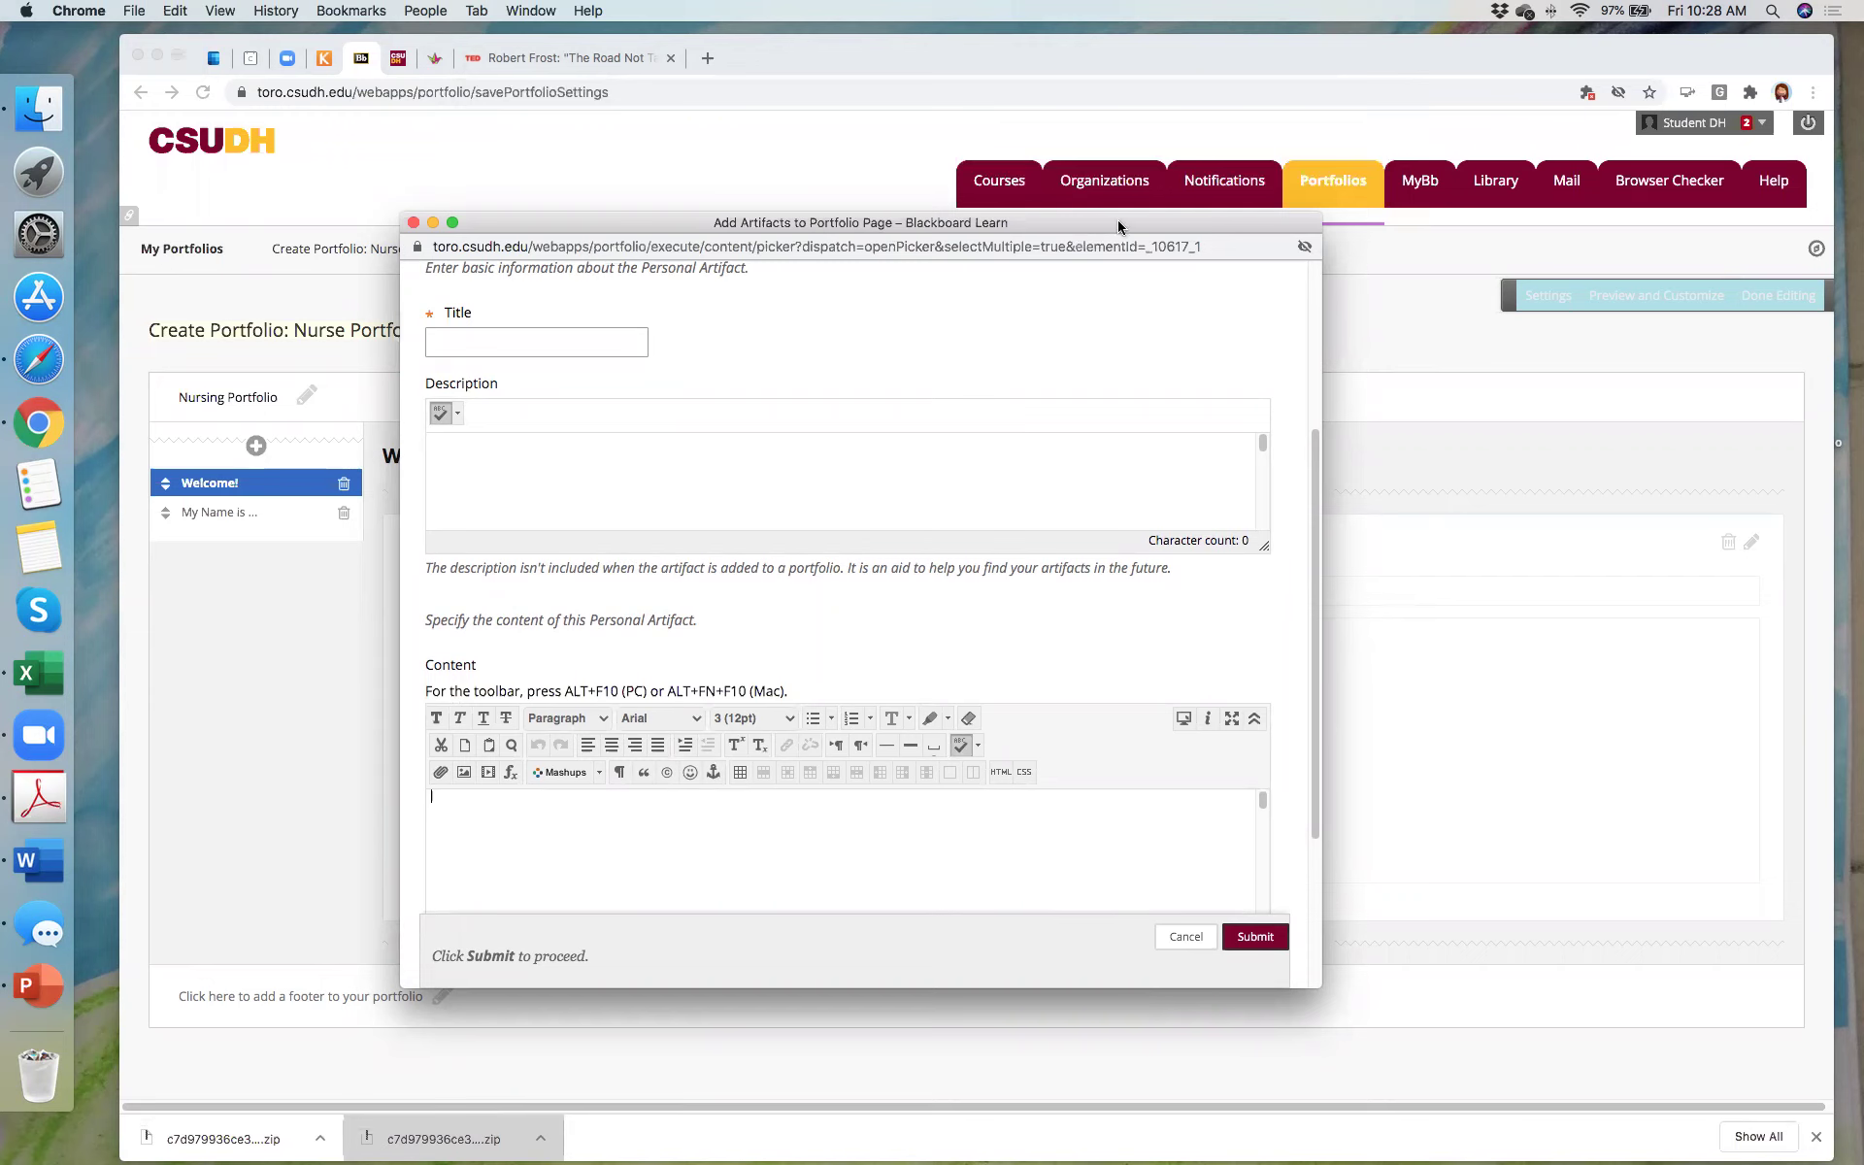
Step: Attach ParaHamburger.pdf from the computer to the personal artifact
drag(1121, 225, 1110, 123)
drag(1307, 524, 1306, 665)
click(491, 685)
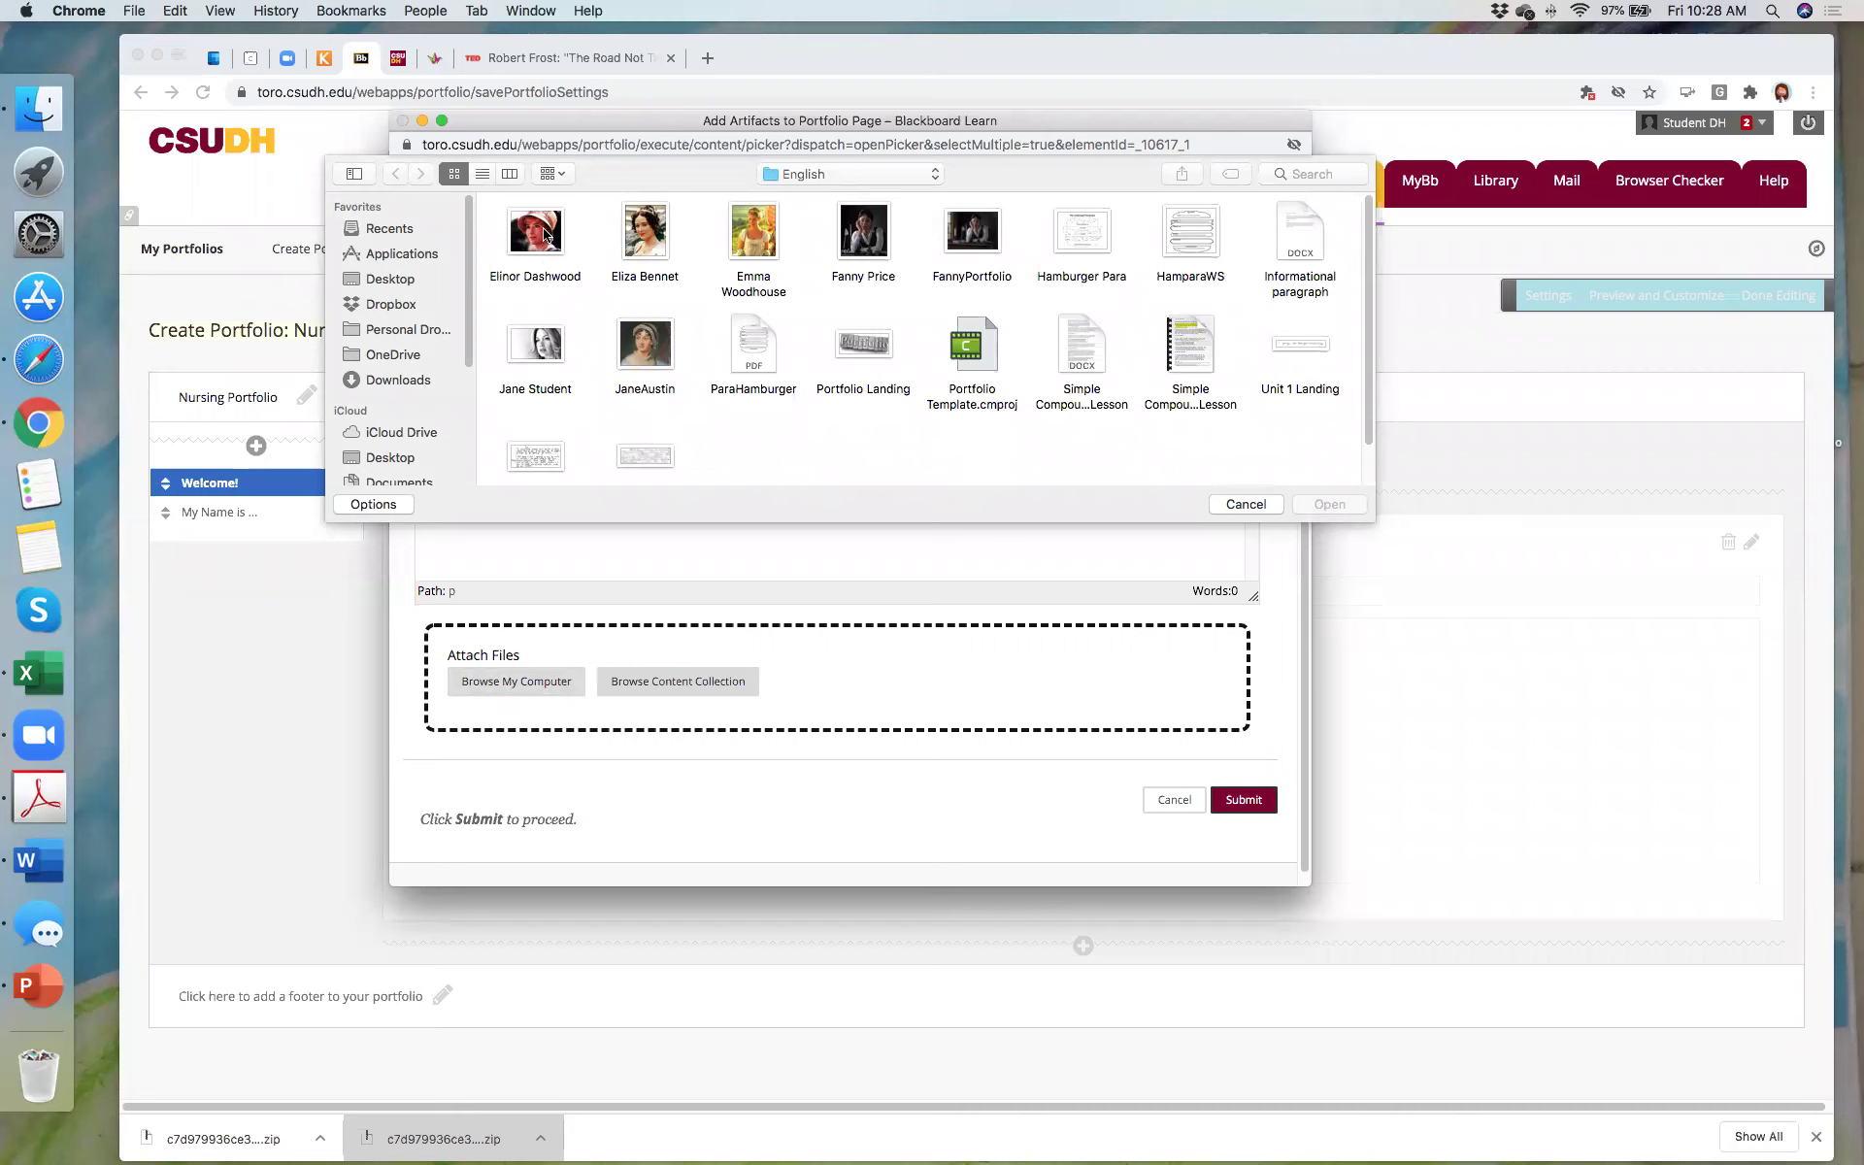
click(753, 352)
click(1338, 507)
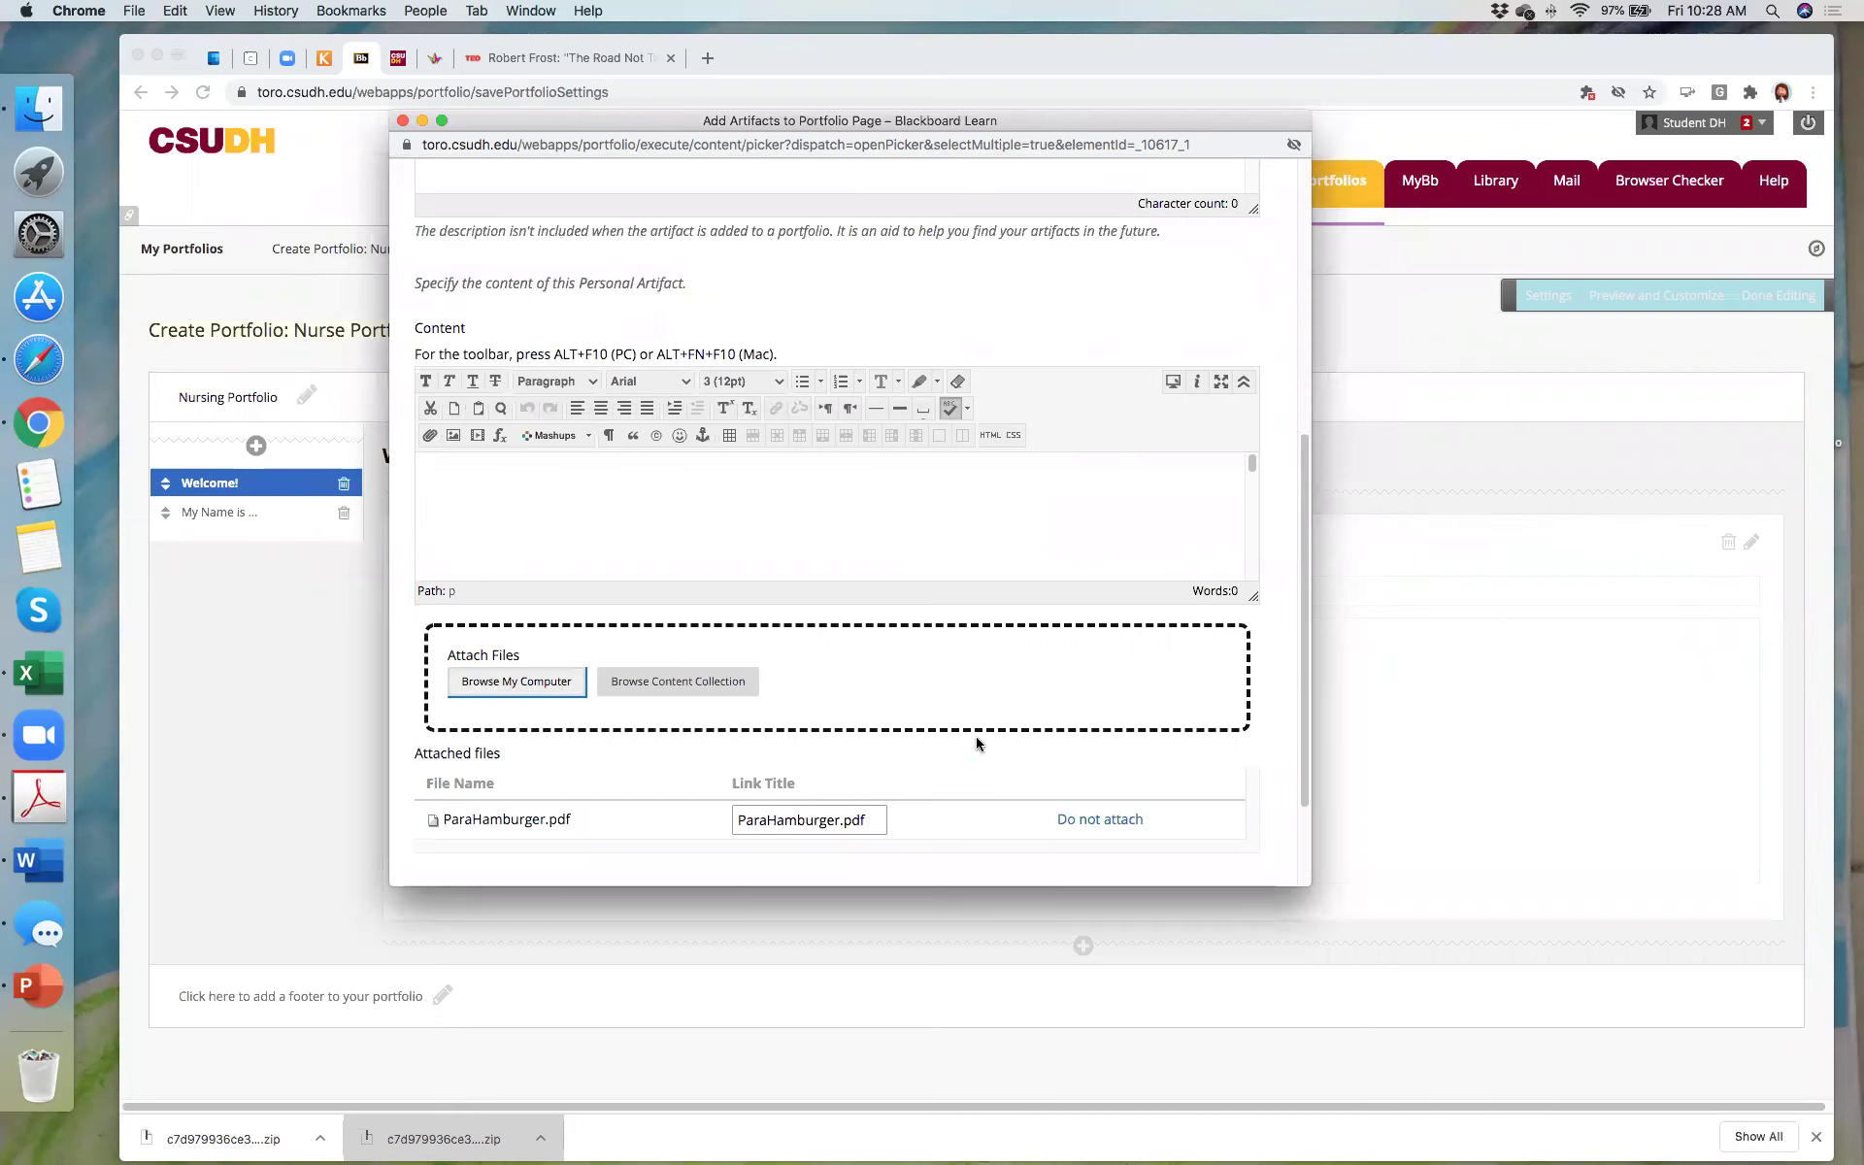
Step: Title the personal artifact "RE: Monet's Life" and submit it to the portfolio section
scroll(1103, 645, down, 5)
click(1240, 783)
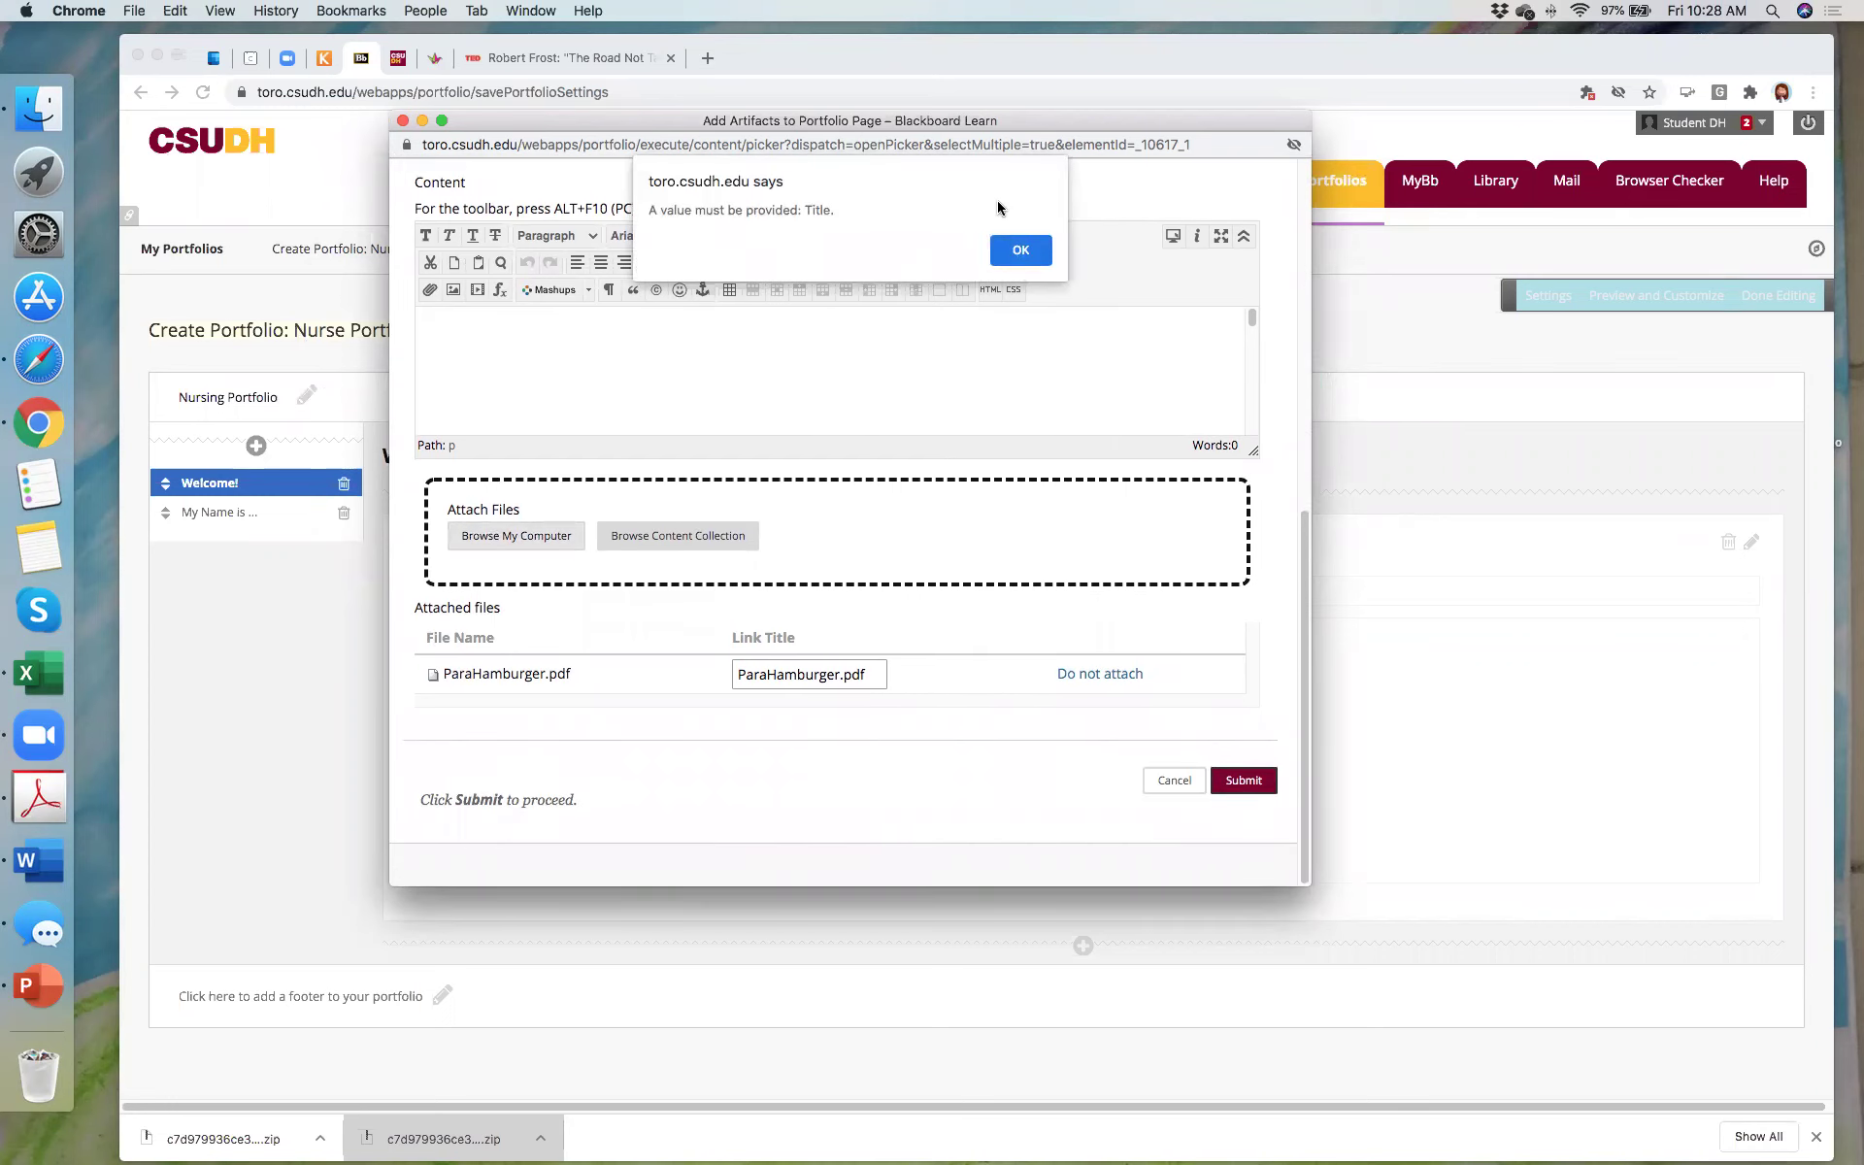
click(1009, 252)
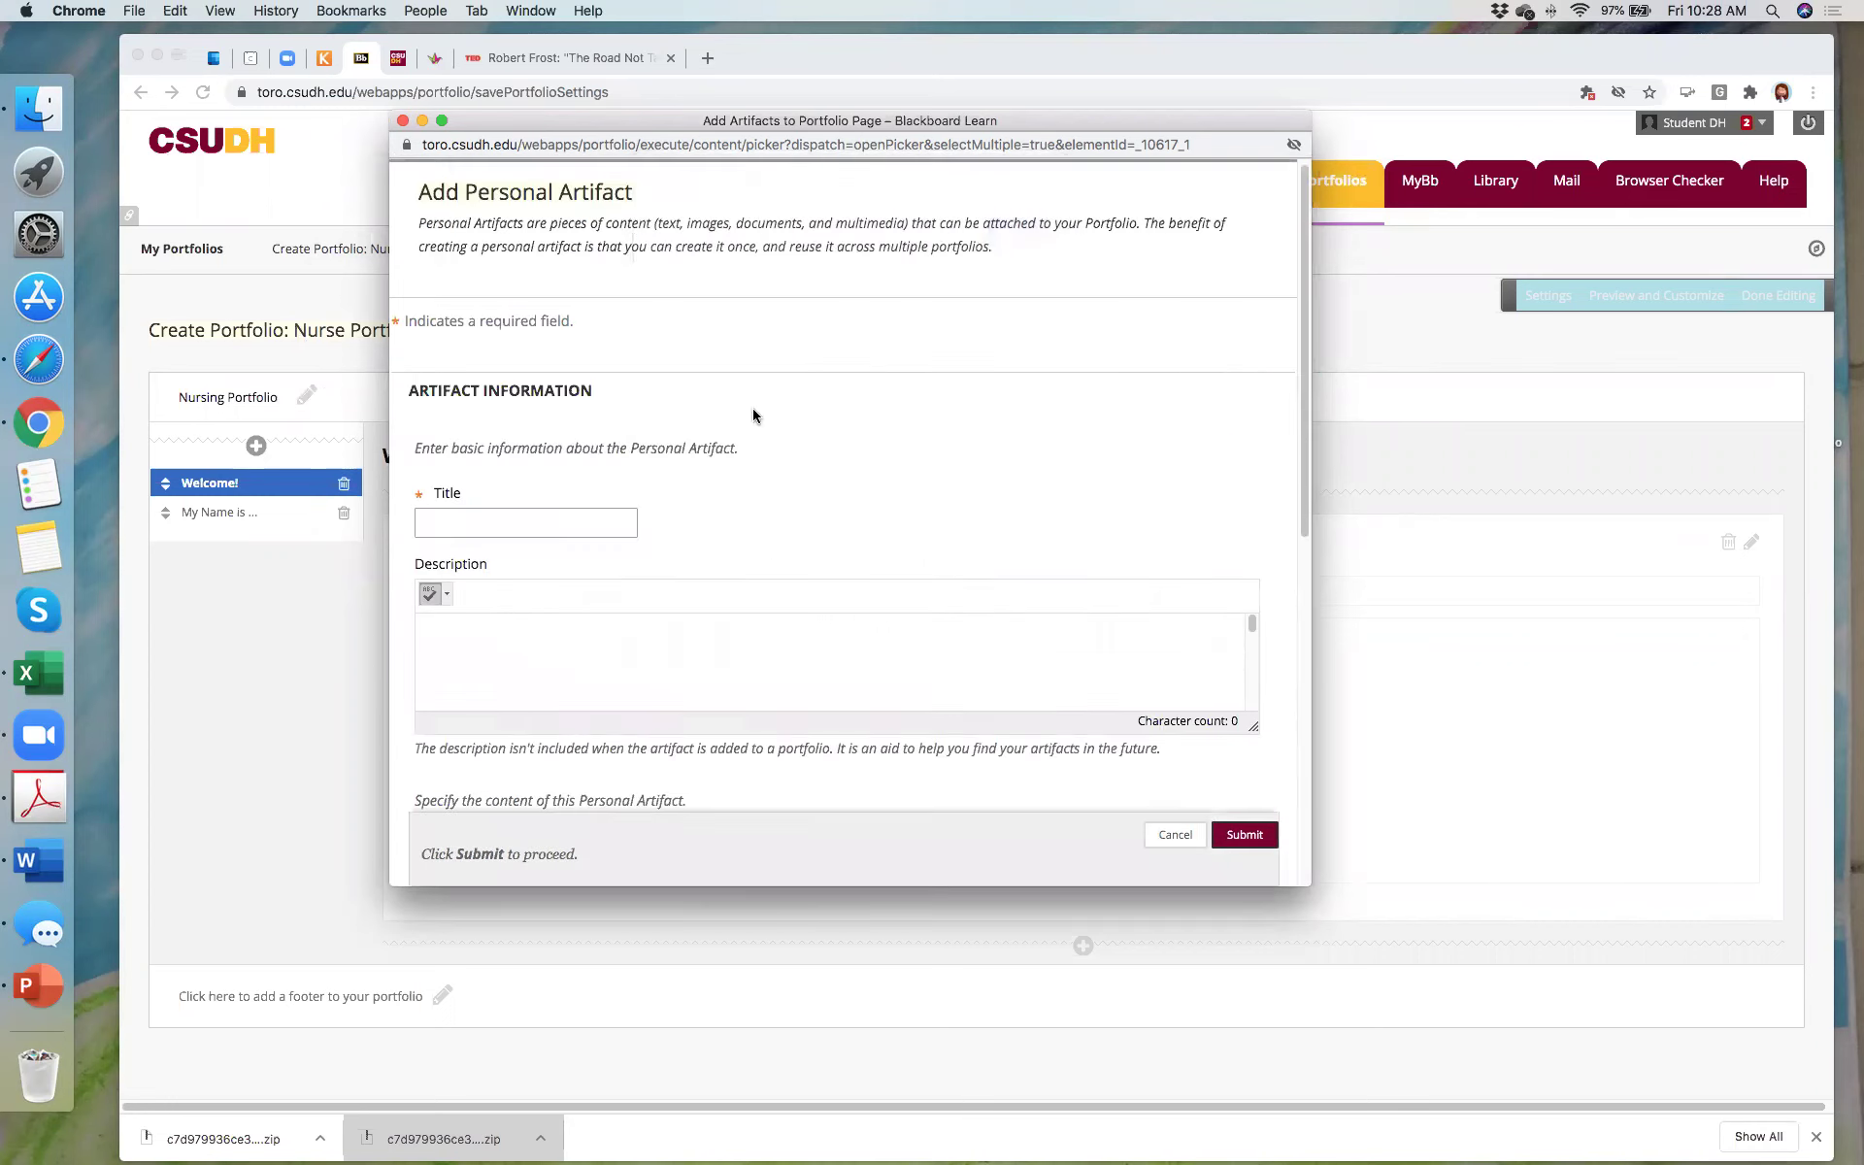
click(564, 533)
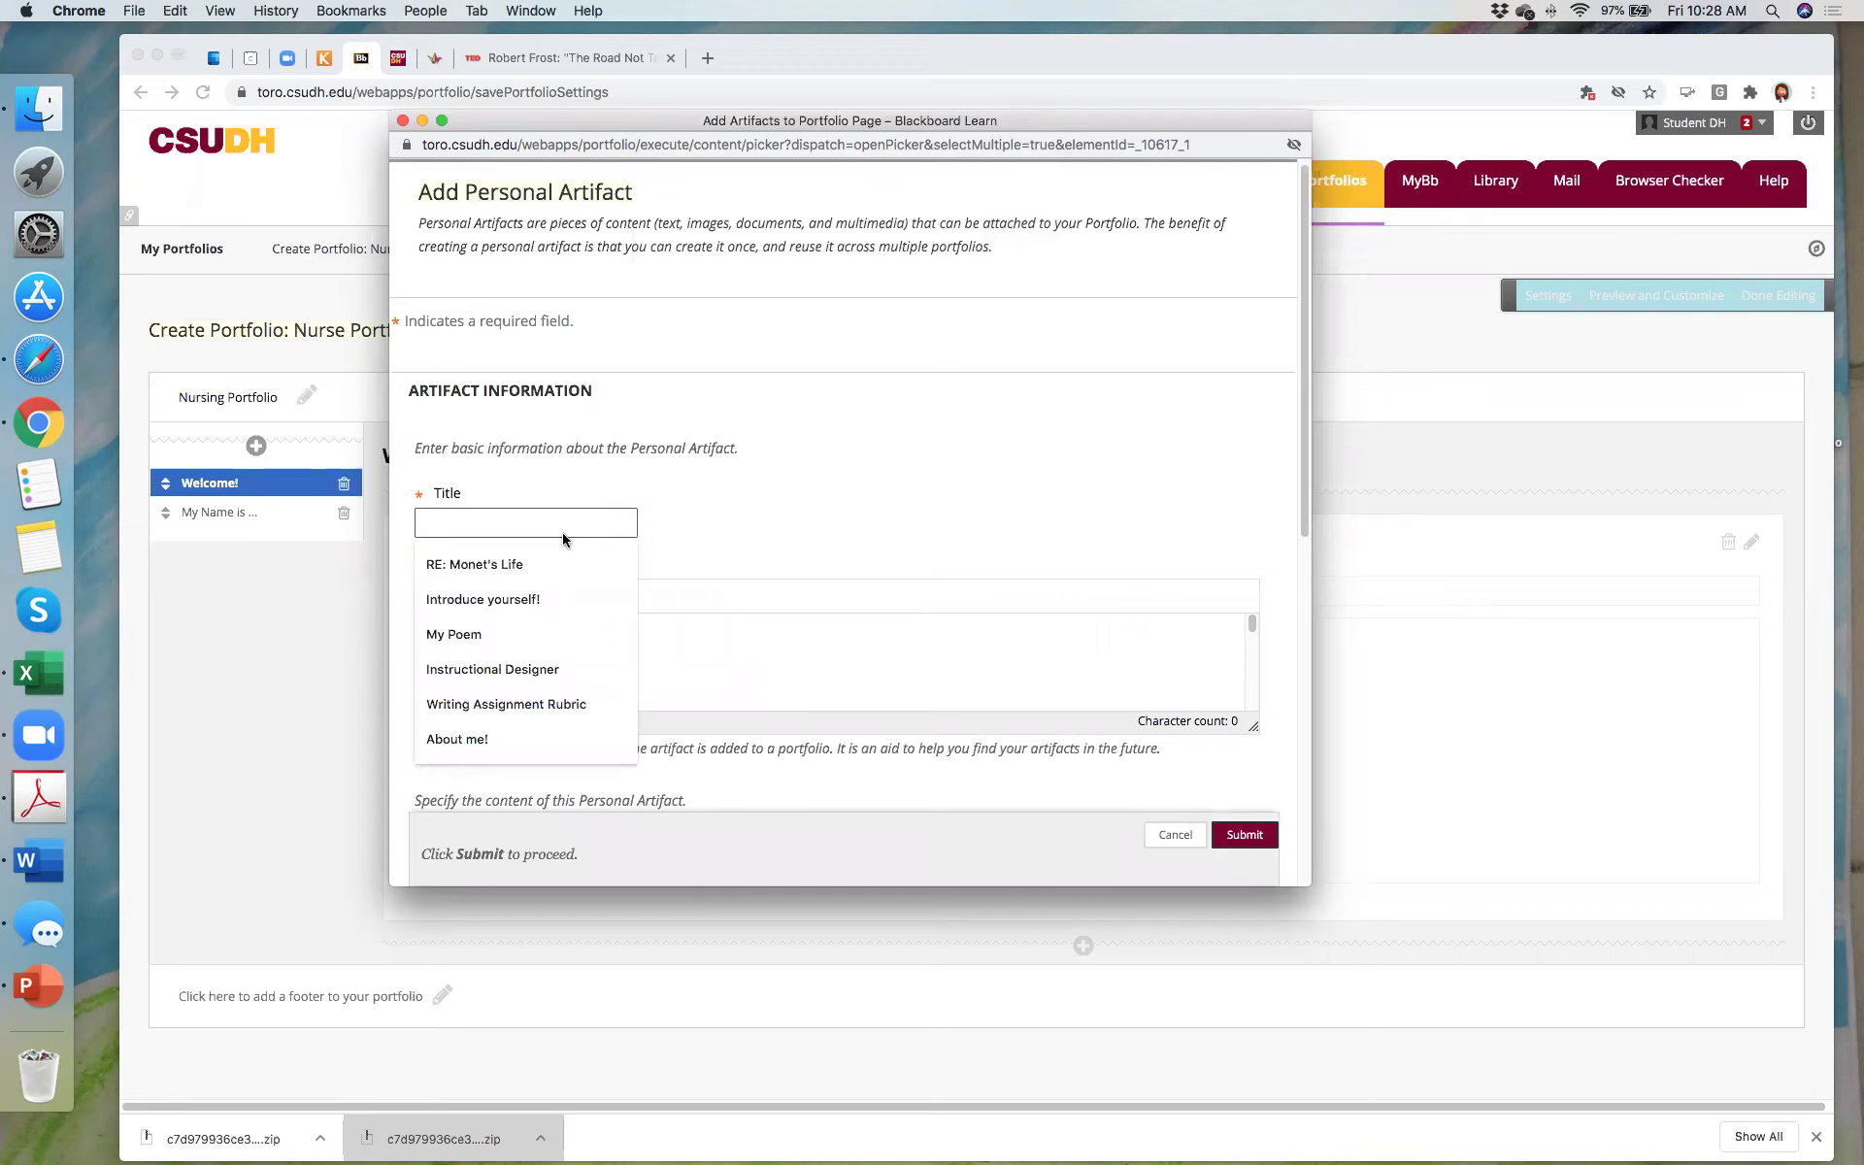
click(563, 569)
click(1245, 836)
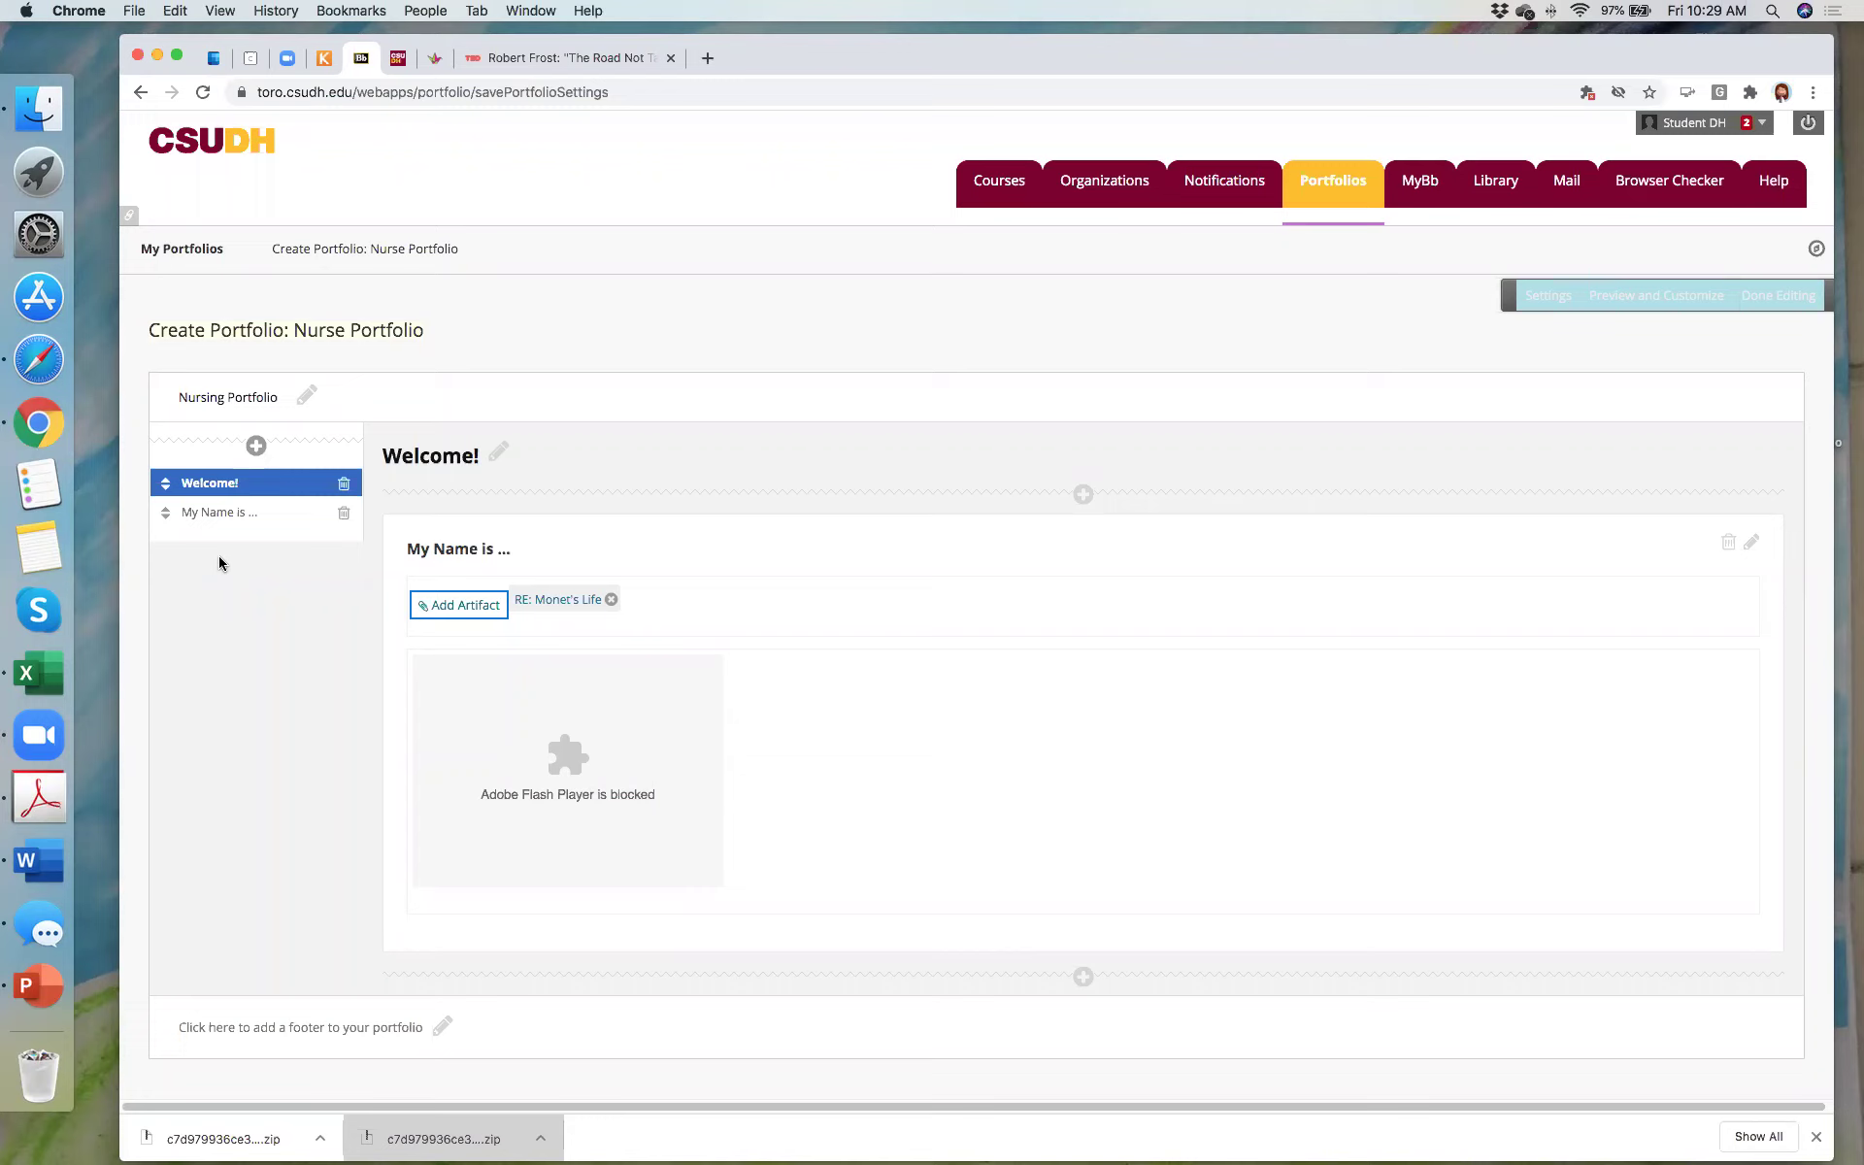
Step: Add the footer text "copyright" to the portfolio and save it
click(442, 1026)
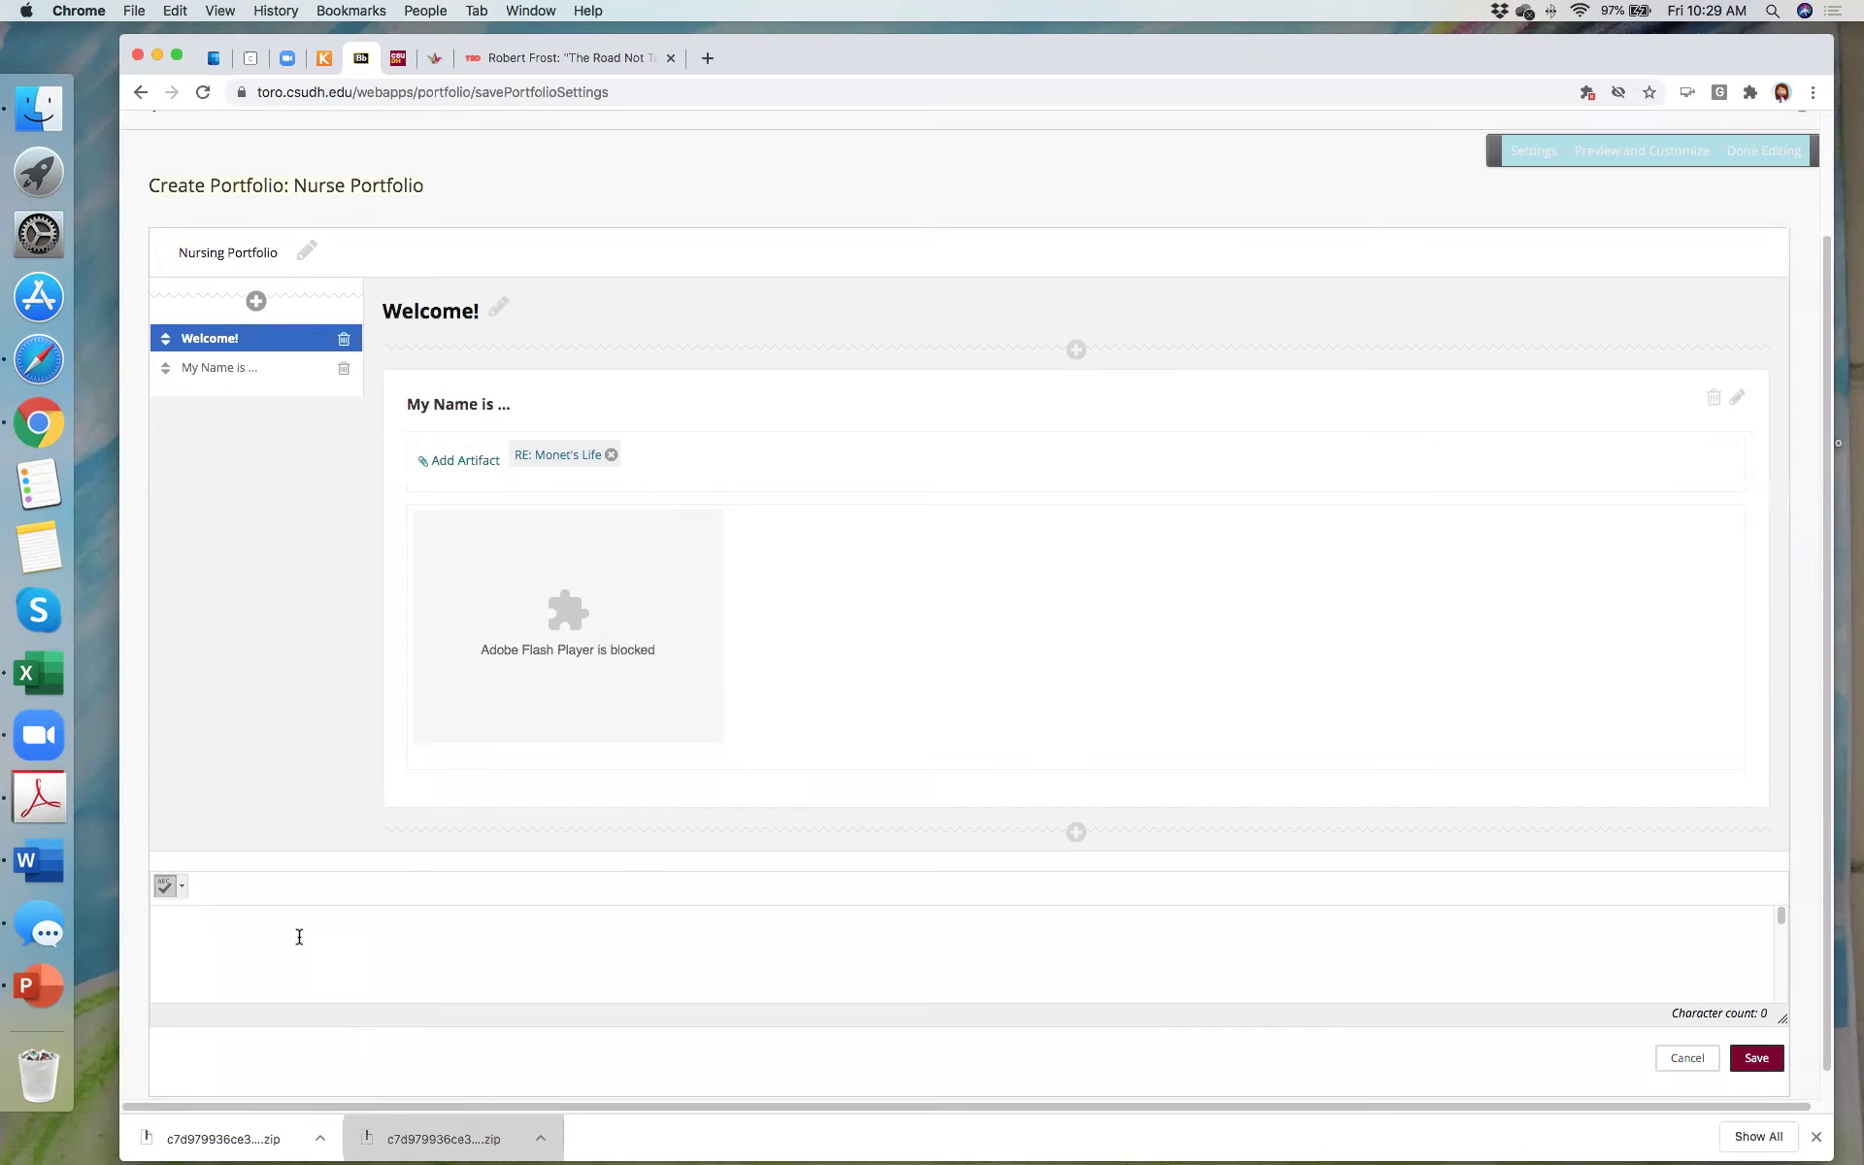
click(296, 946)
text(copy)
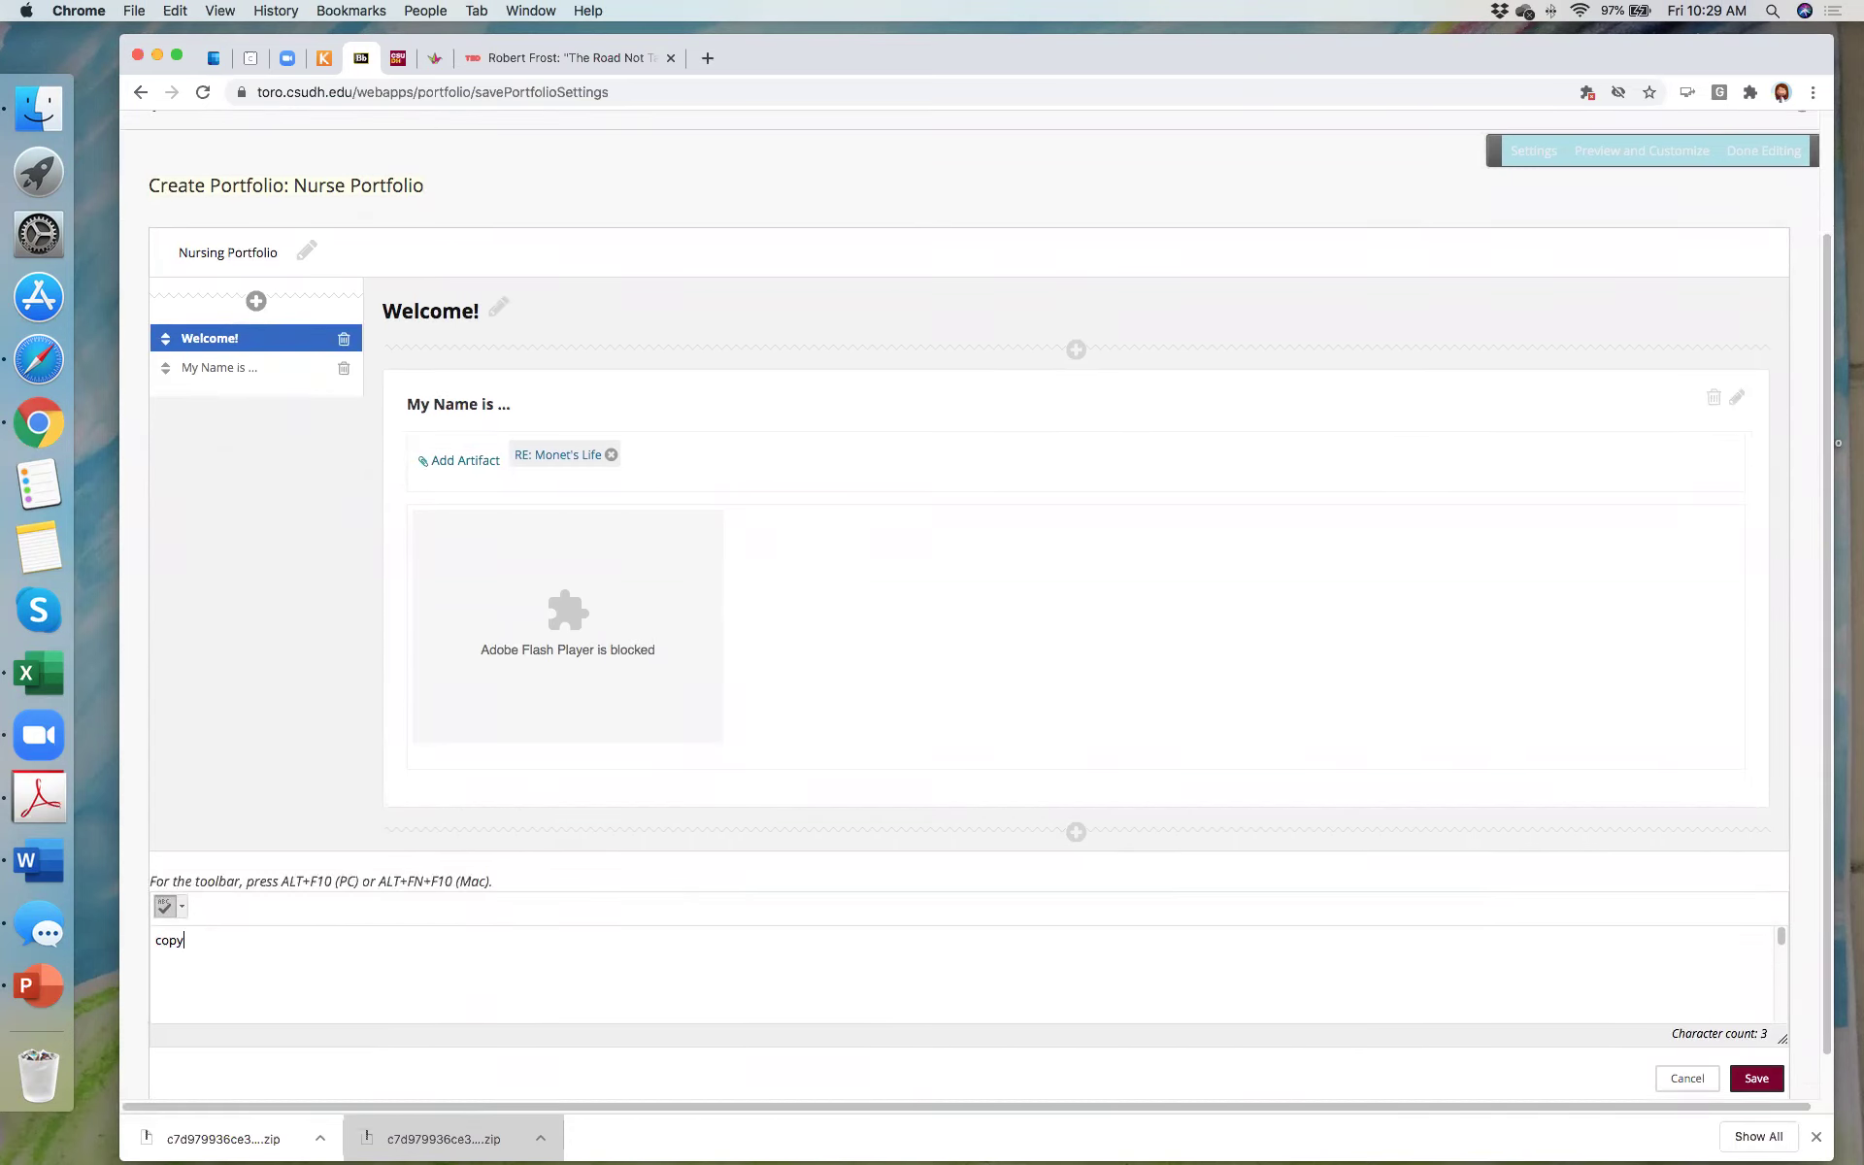
text(right)
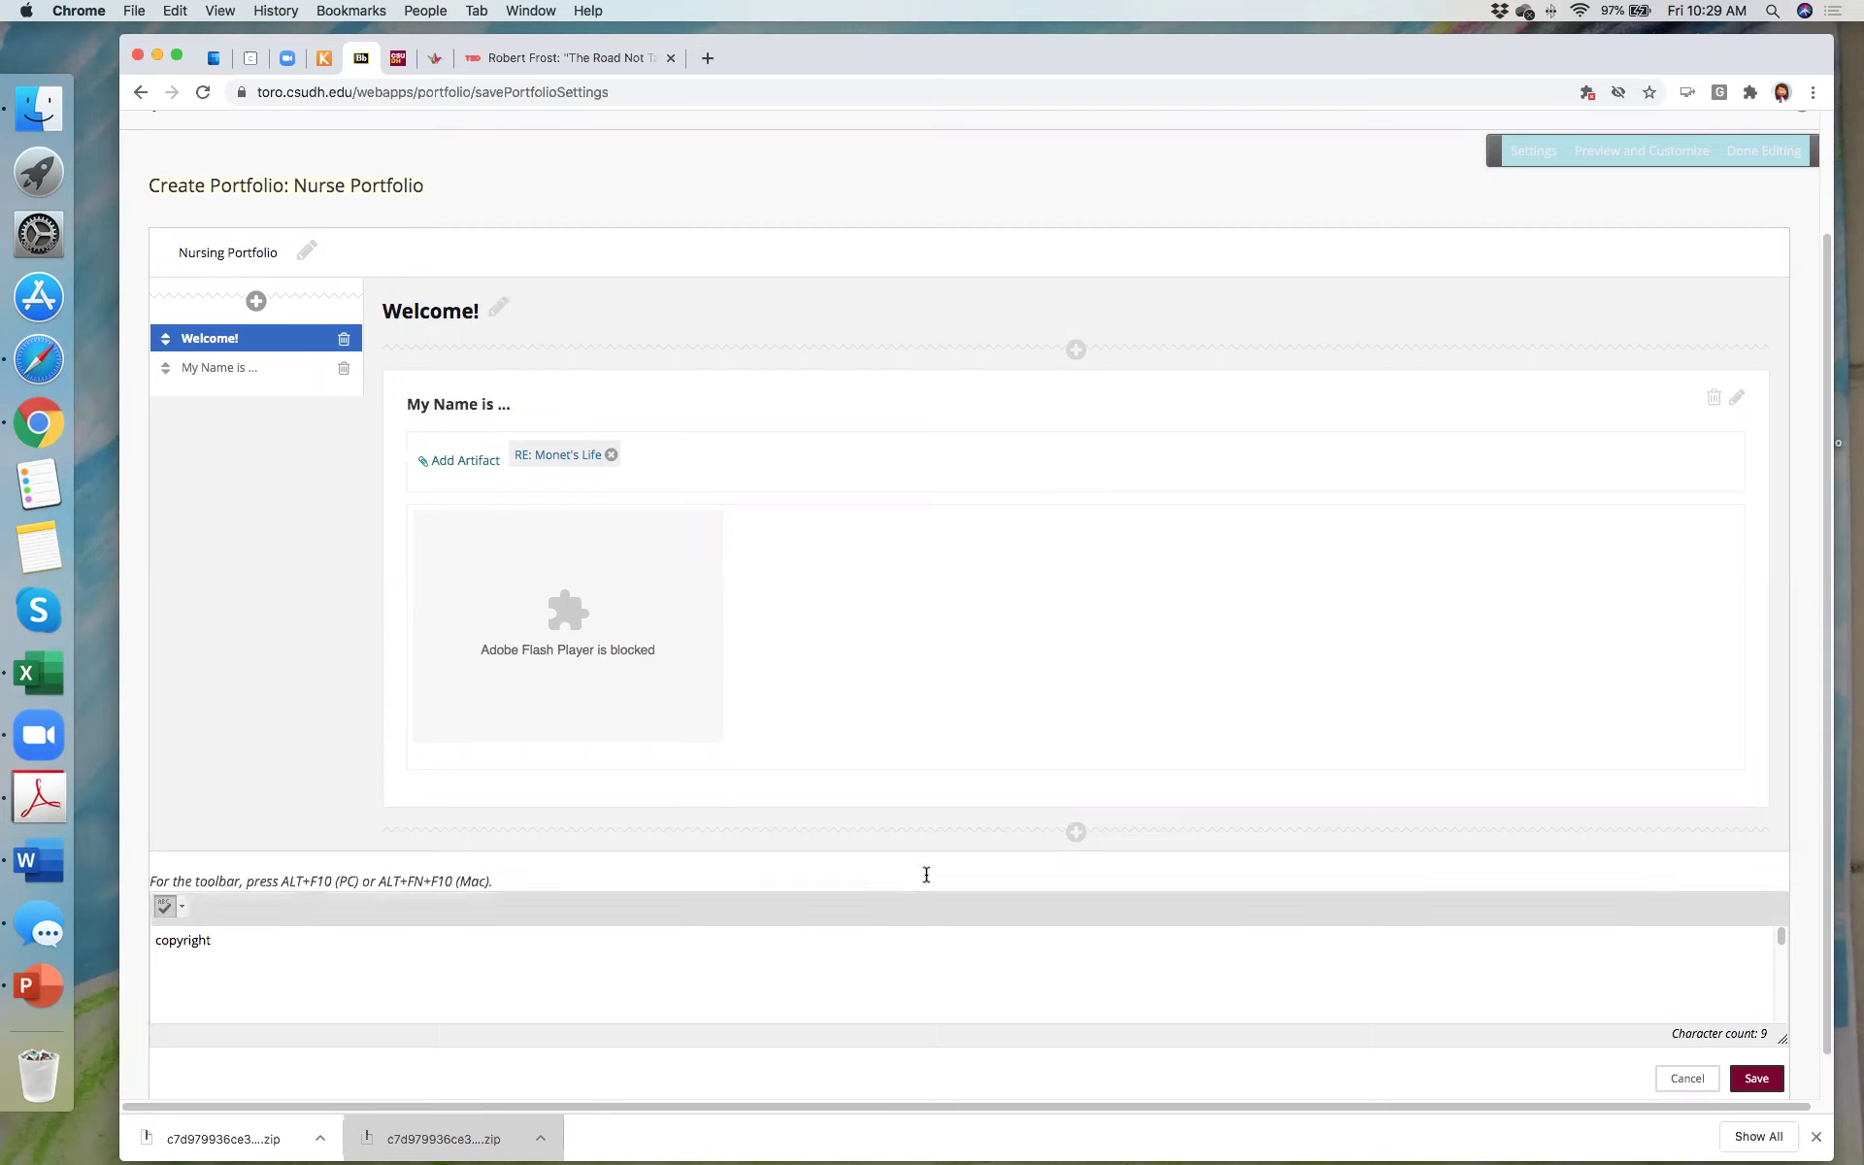
click(1757, 1079)
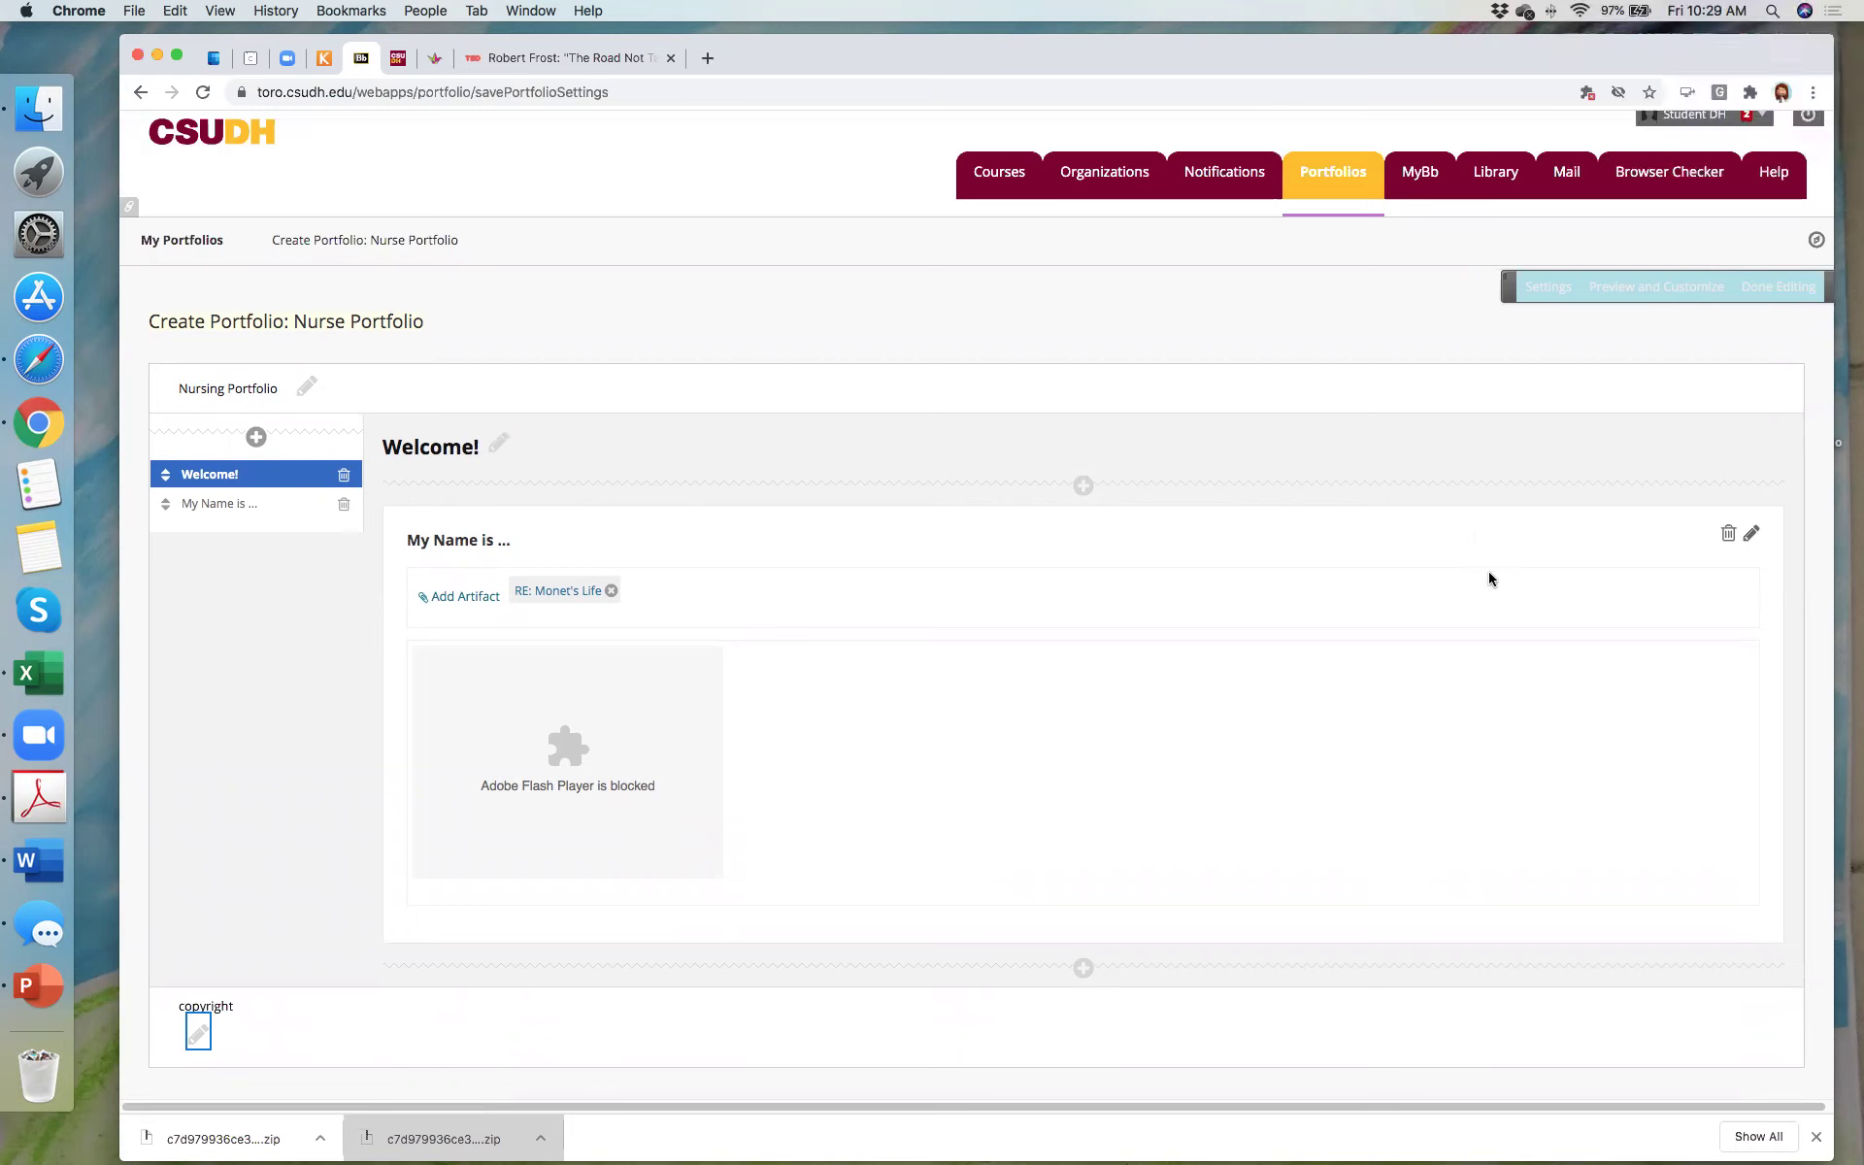
scroll(1180, 573, down, 1)
scroll(1180, 580, up, 1)
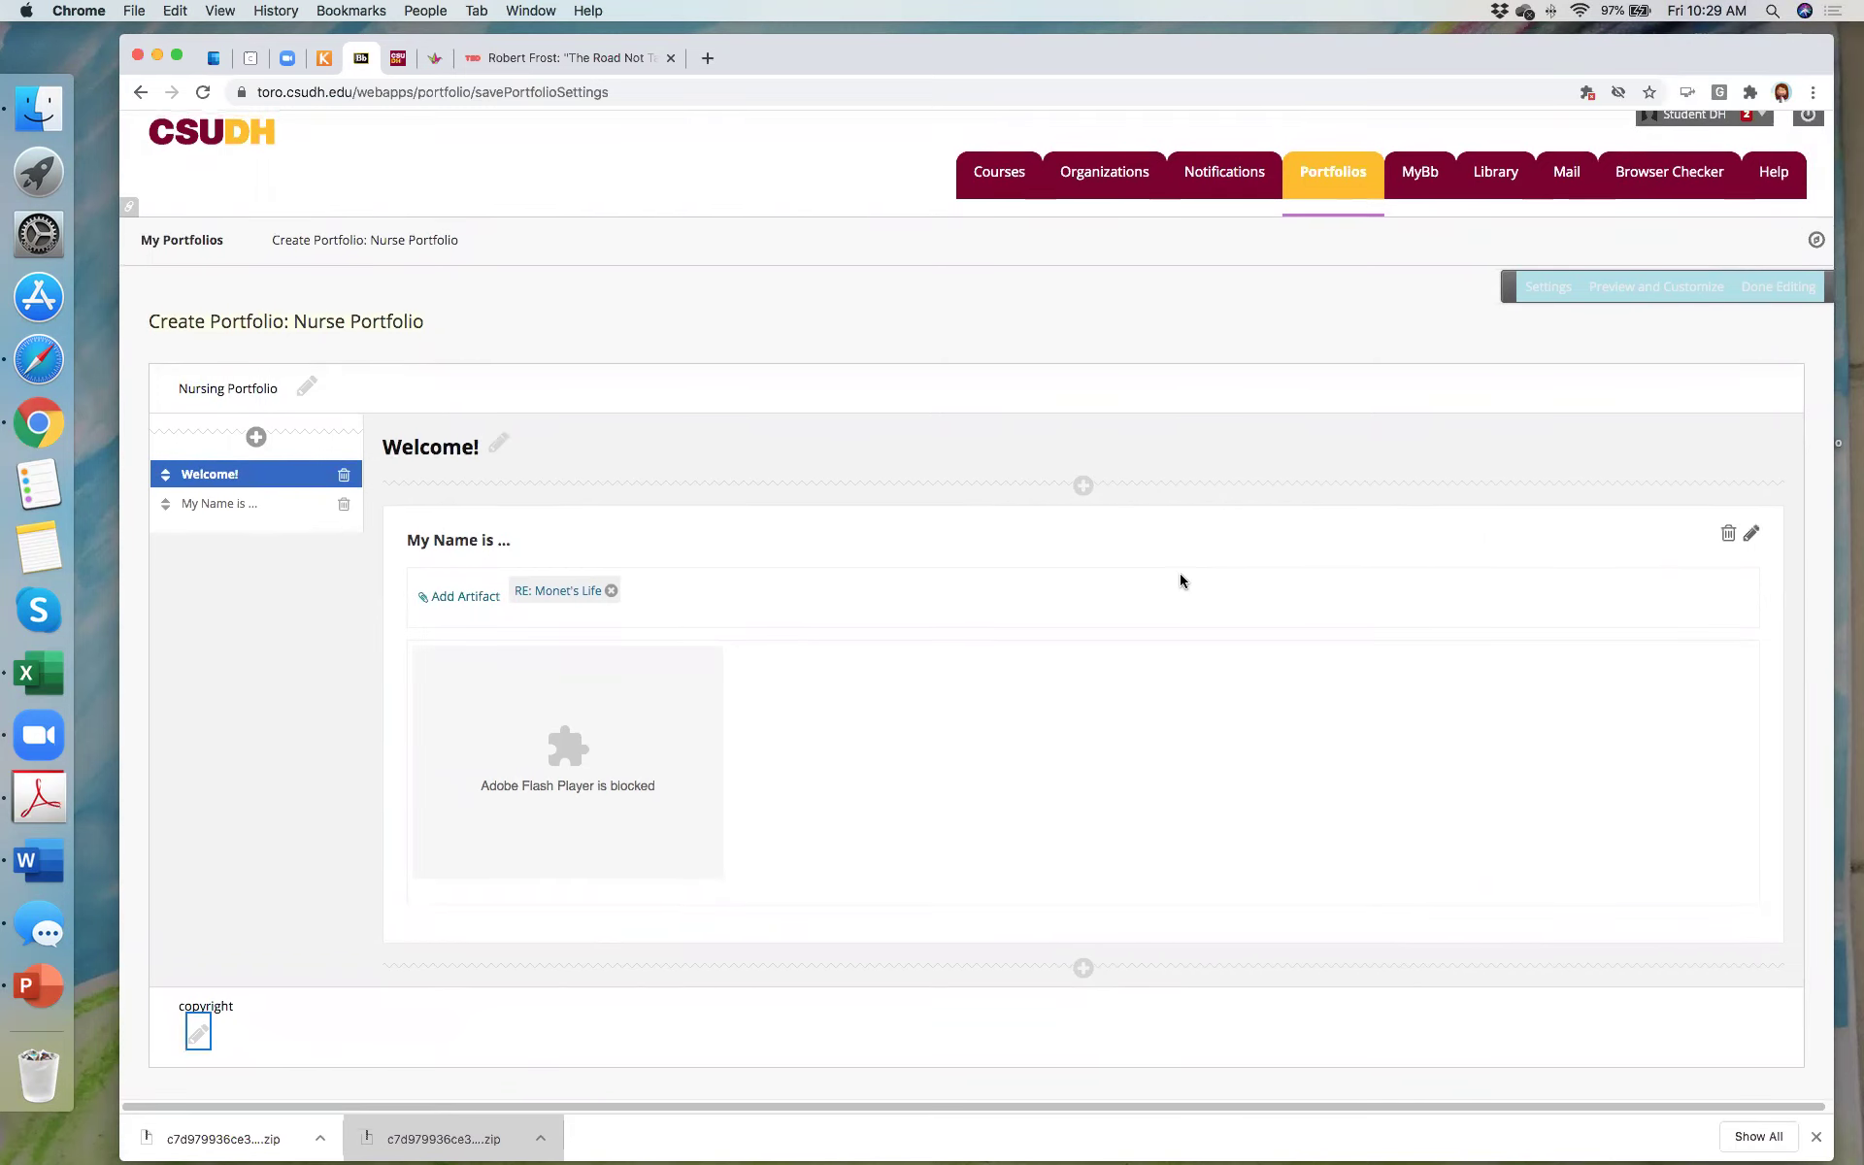
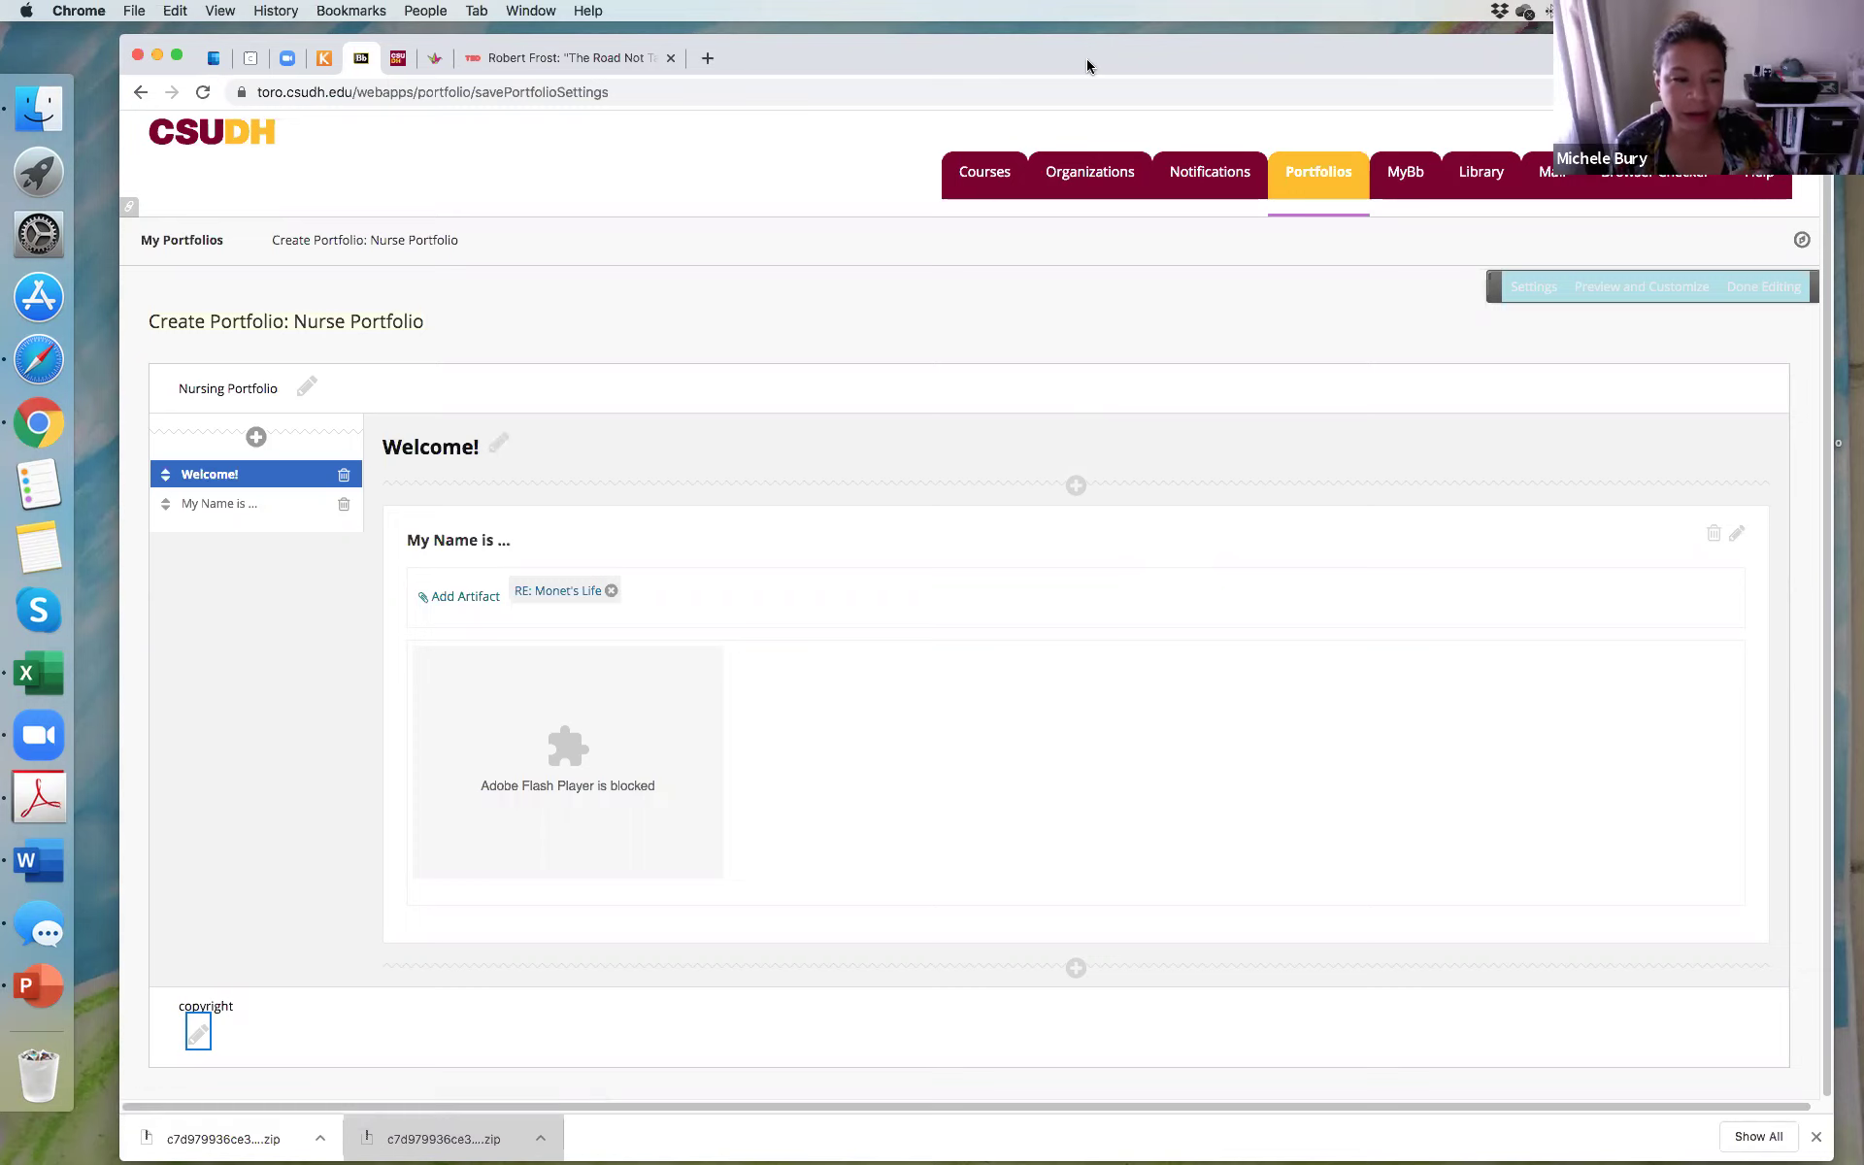
Step: Log out of the student account in Blackboard
drag(1080, 64, 1062, 206)
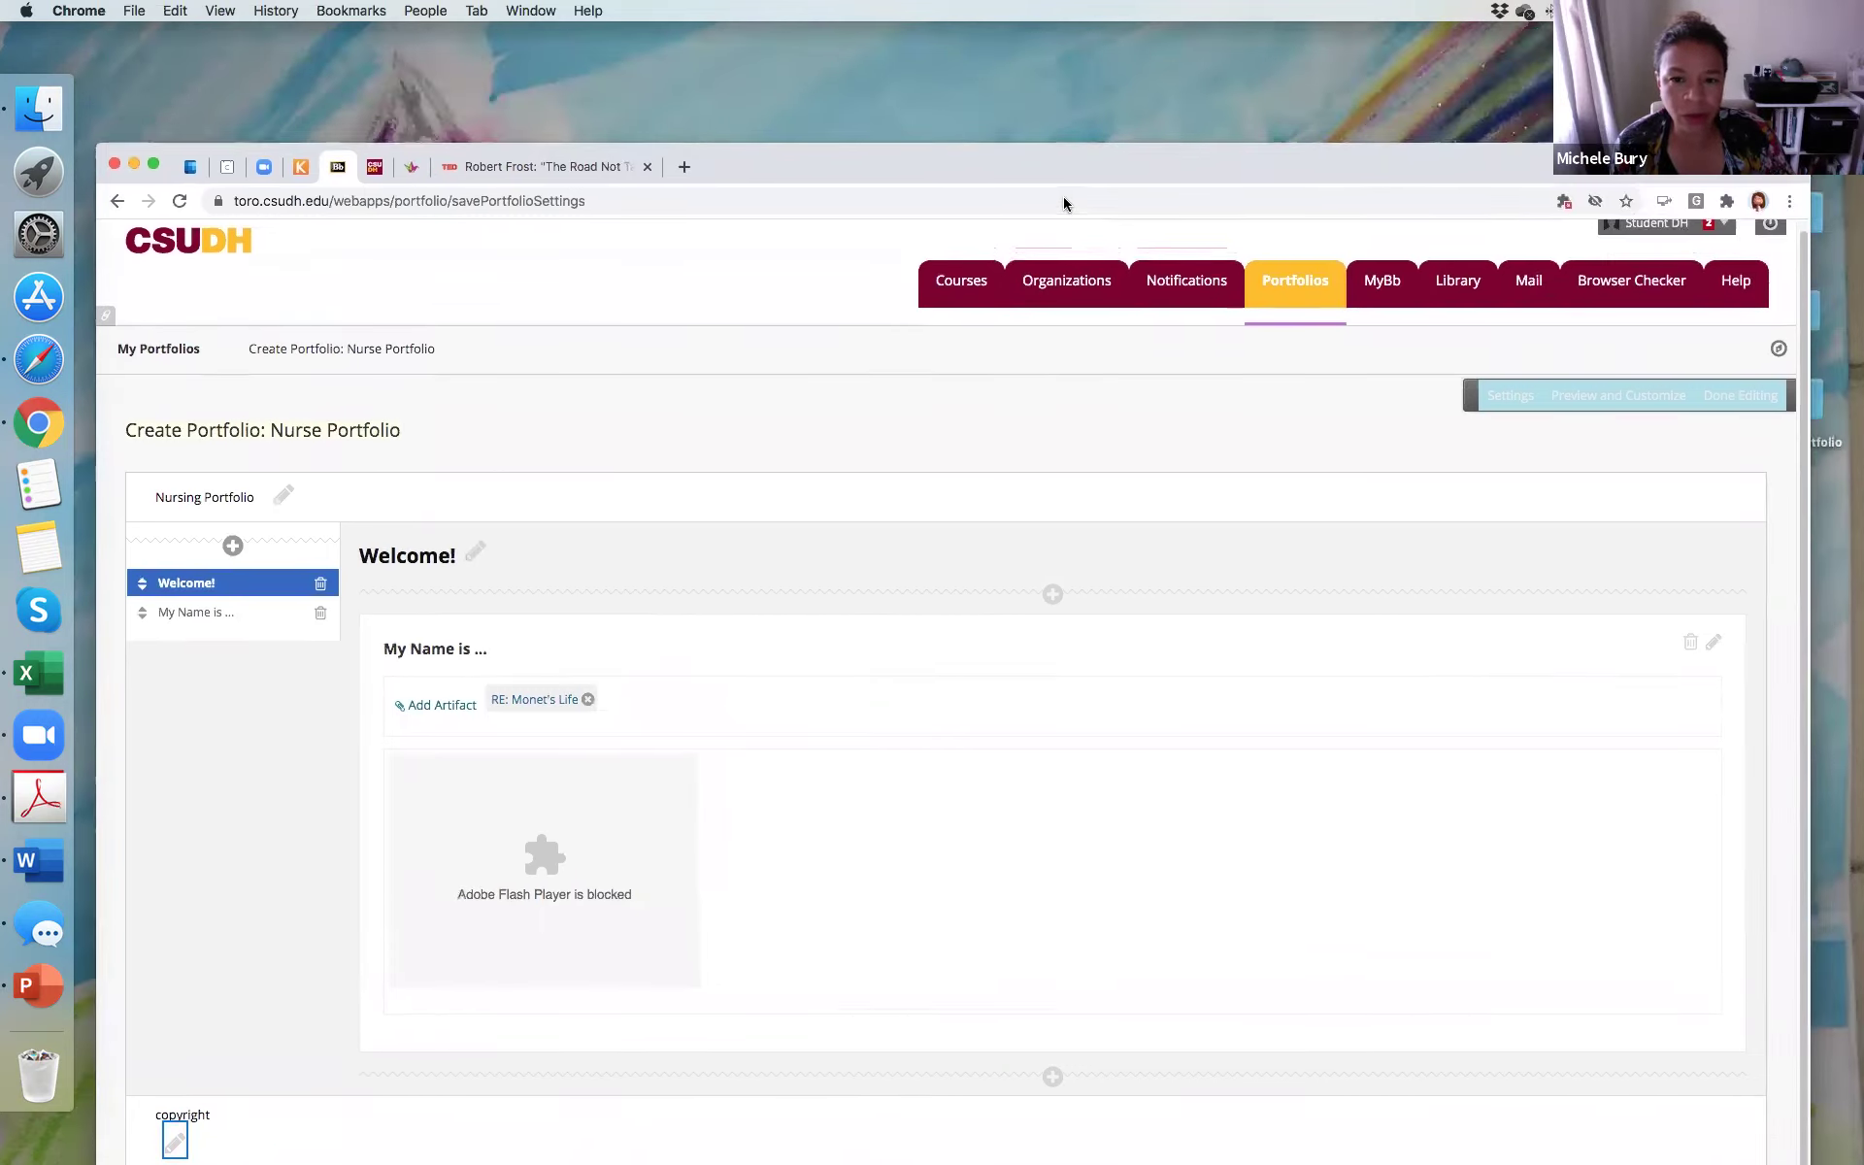
scroll(1640, 258, down, 1)
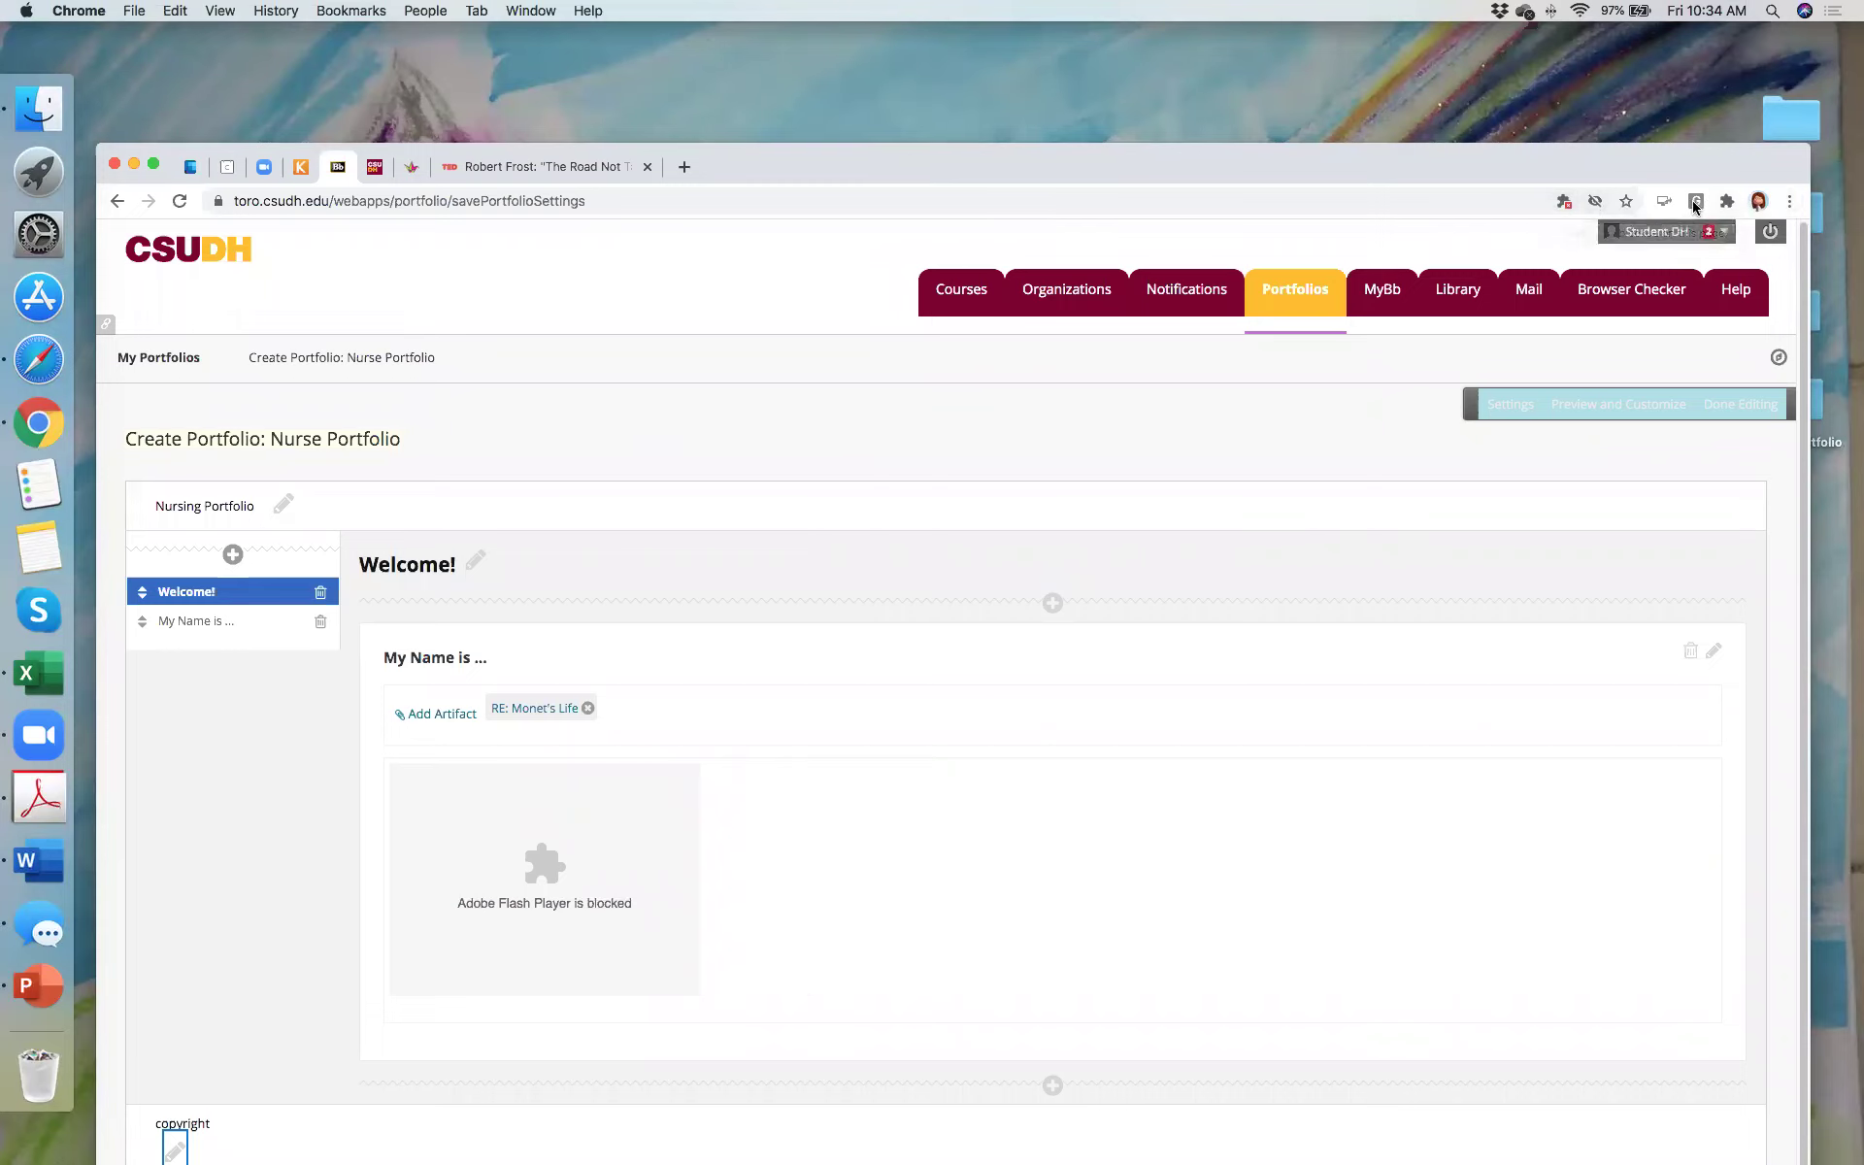
click(1789, 202)
click(1790, 204)
click(1772, 238)
Step: Log in through the Bb Admin login page with the account password, declining the browser's offer to update the saved password
scroll(546, 595, down, 3)
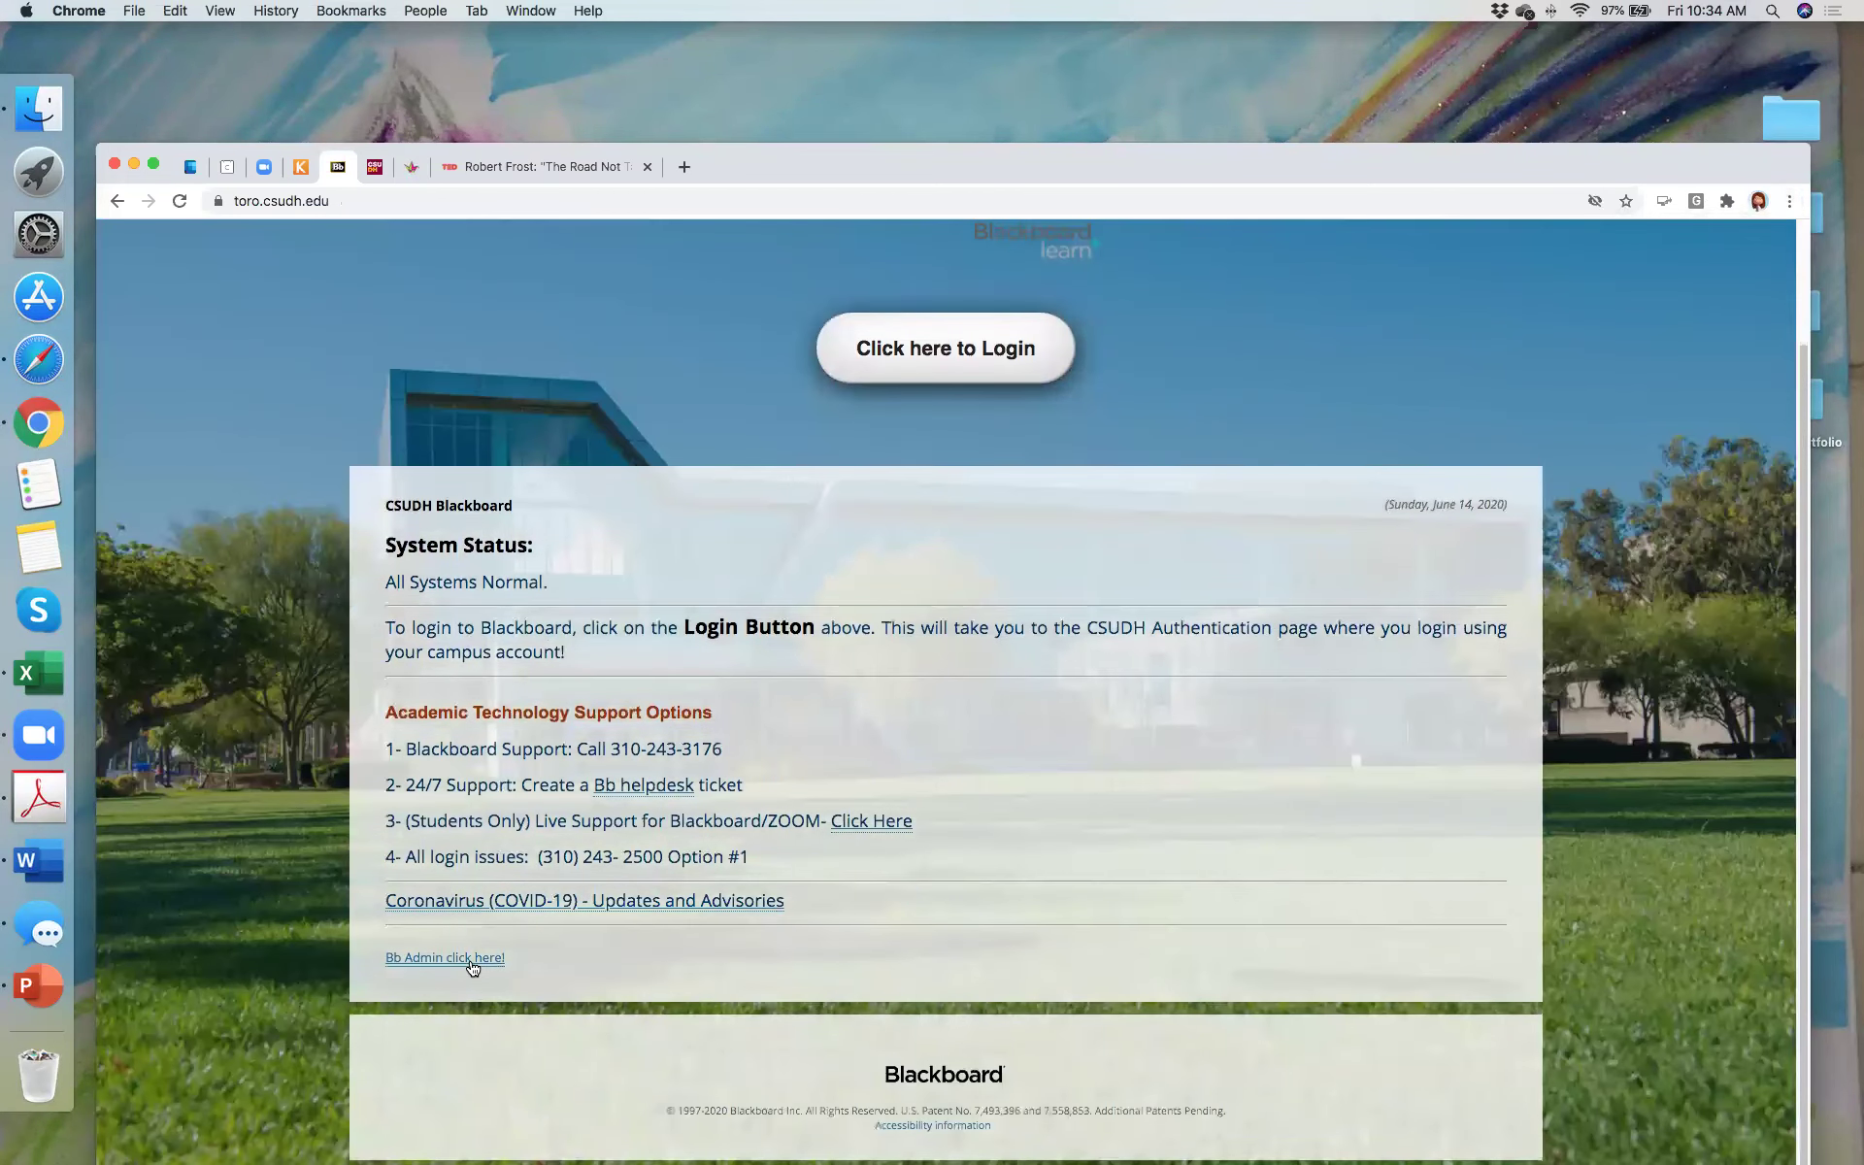
click(475, 957)
drag(820, 588, 712, 589)
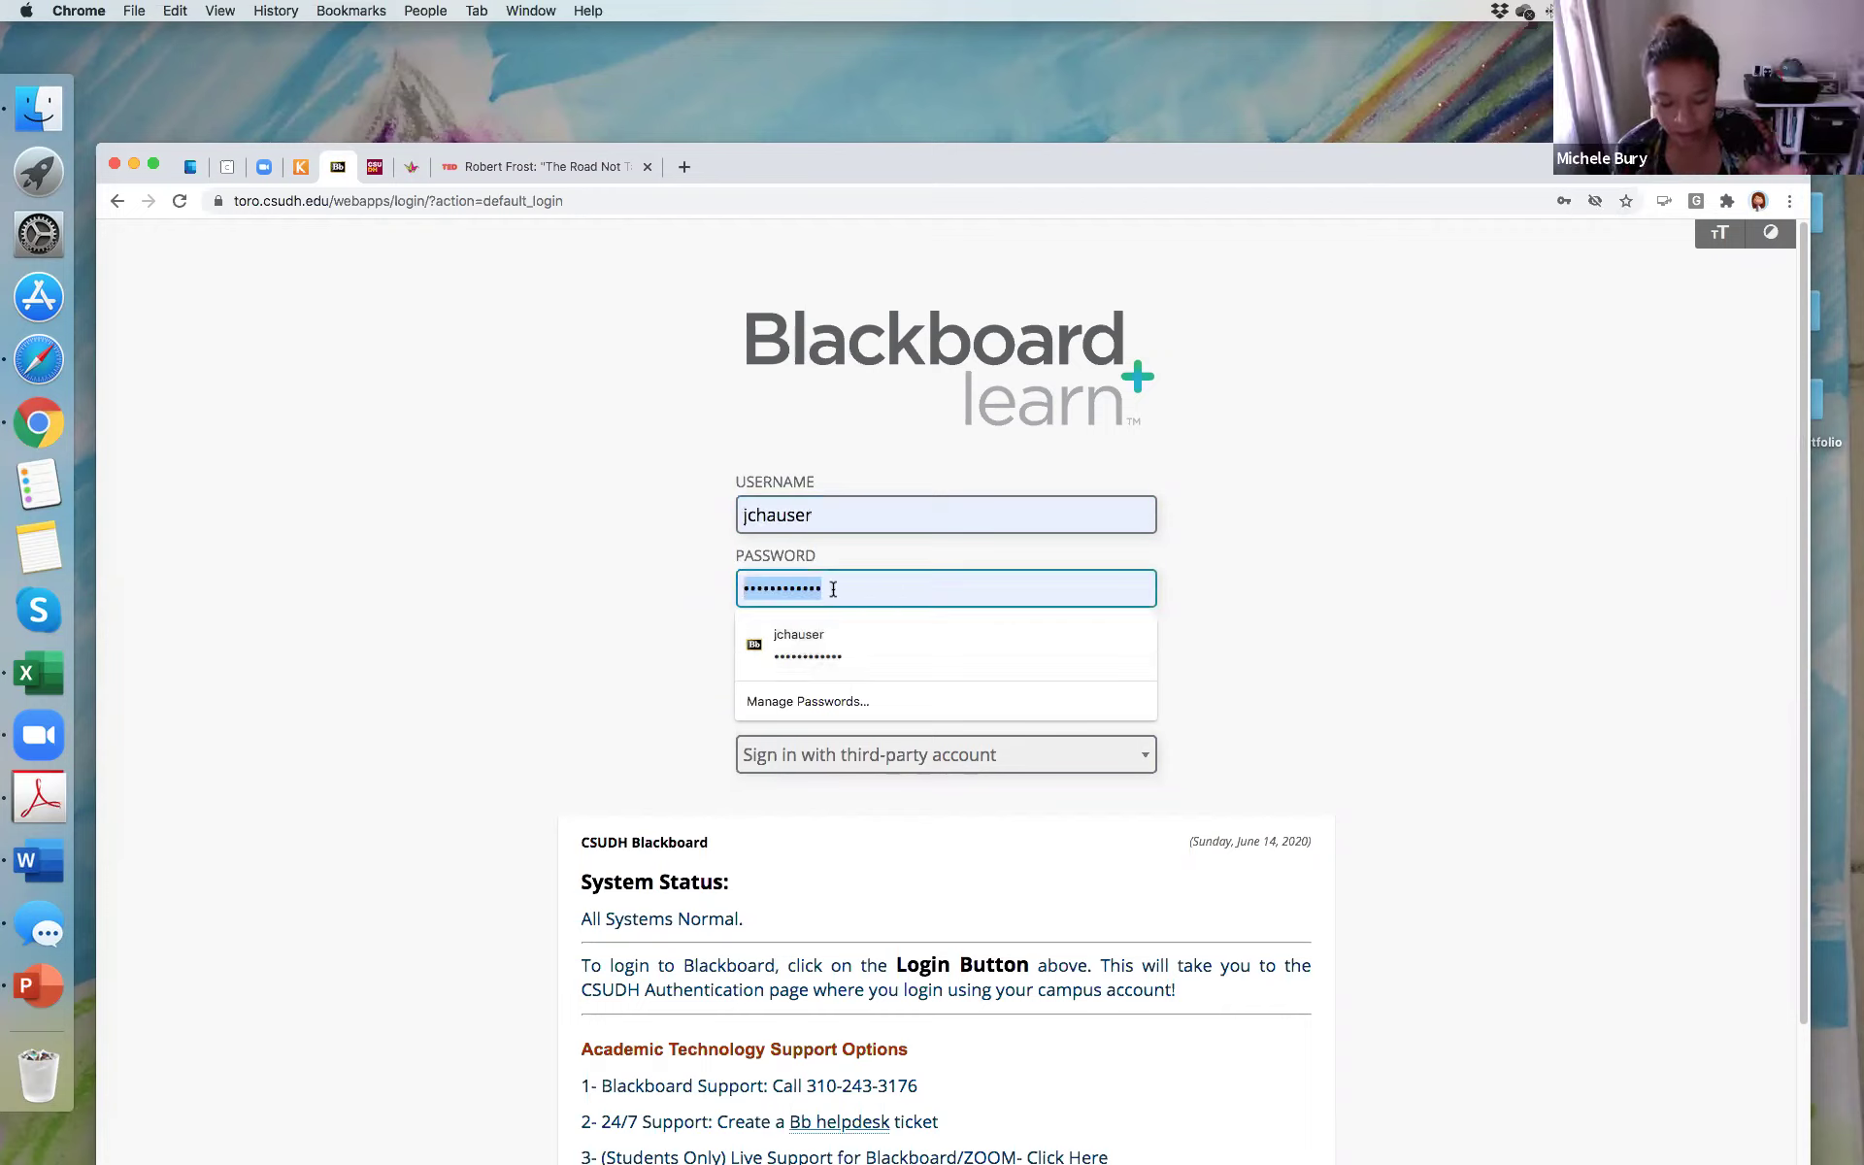
text(•••••)
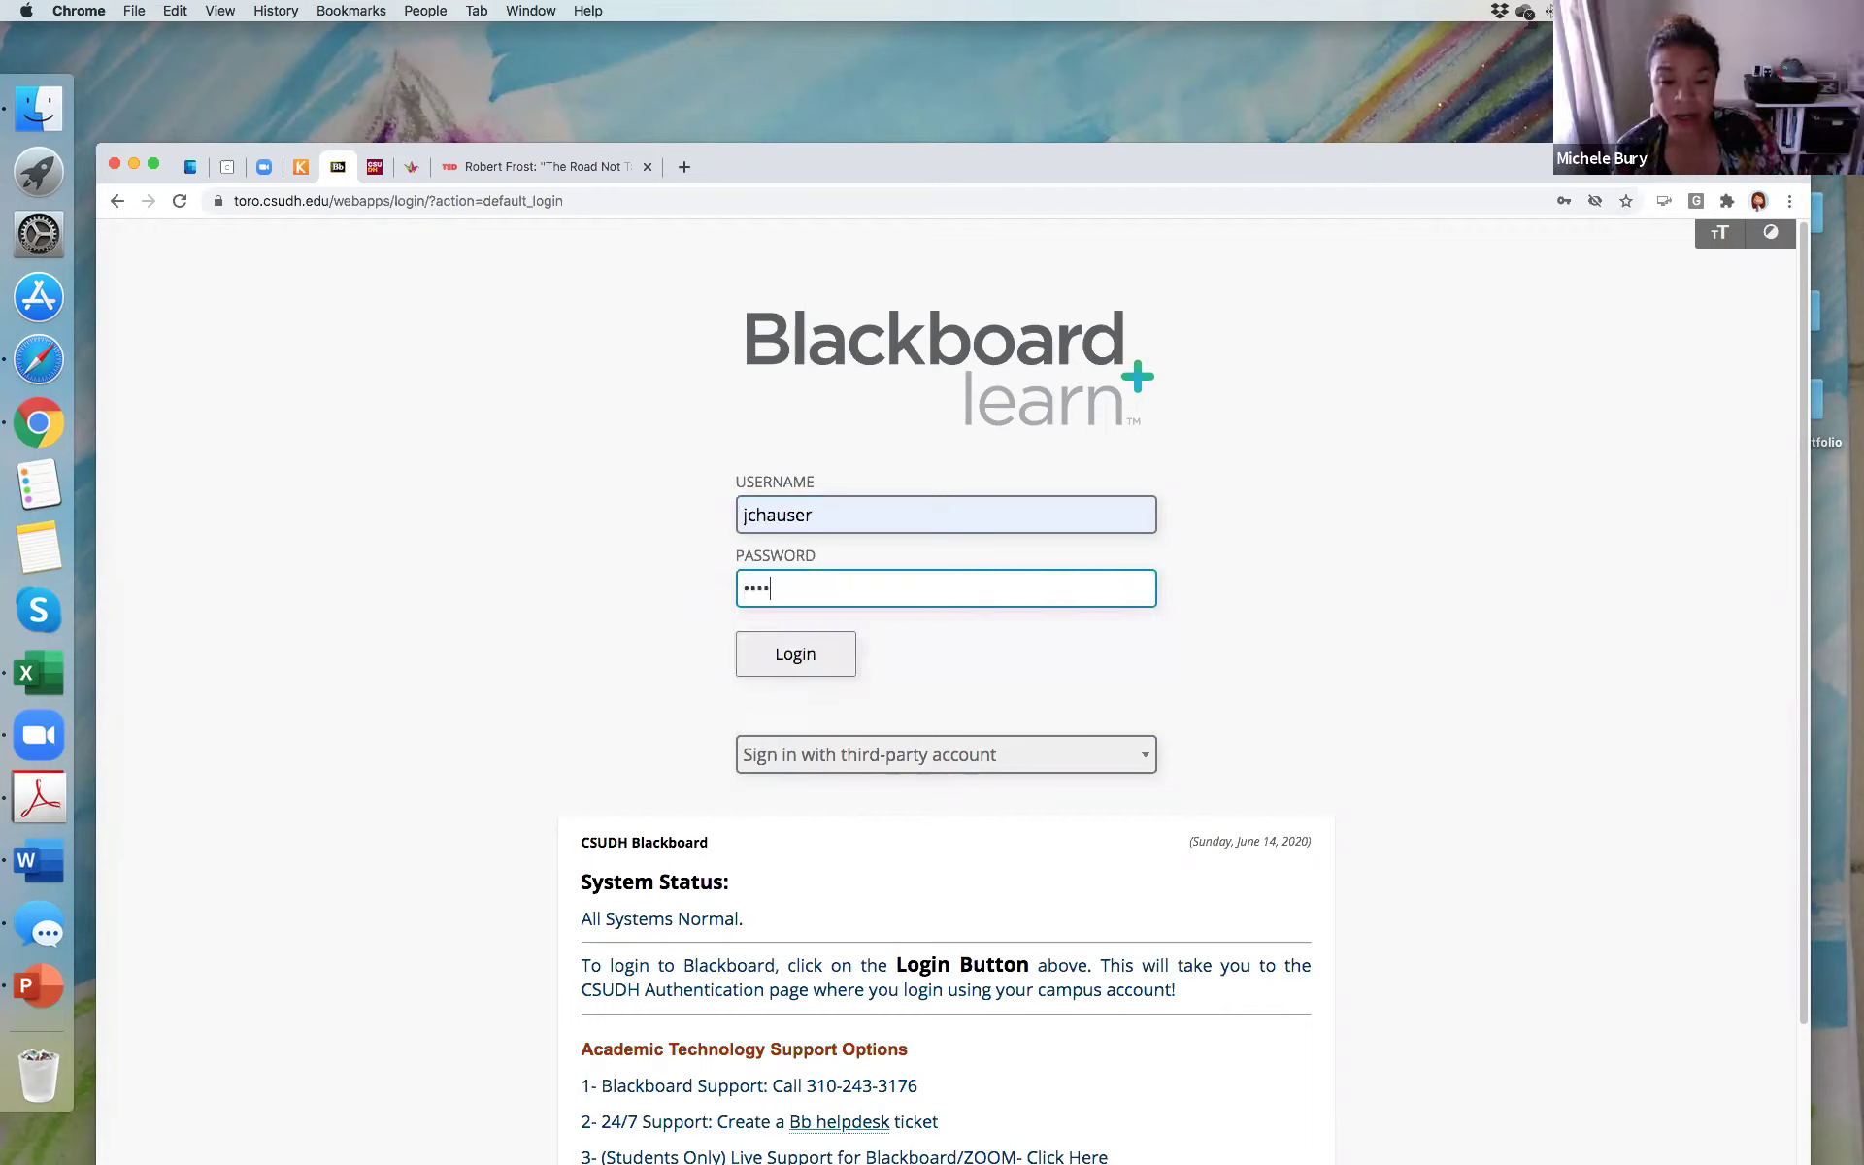
text(•••)
key(Return)
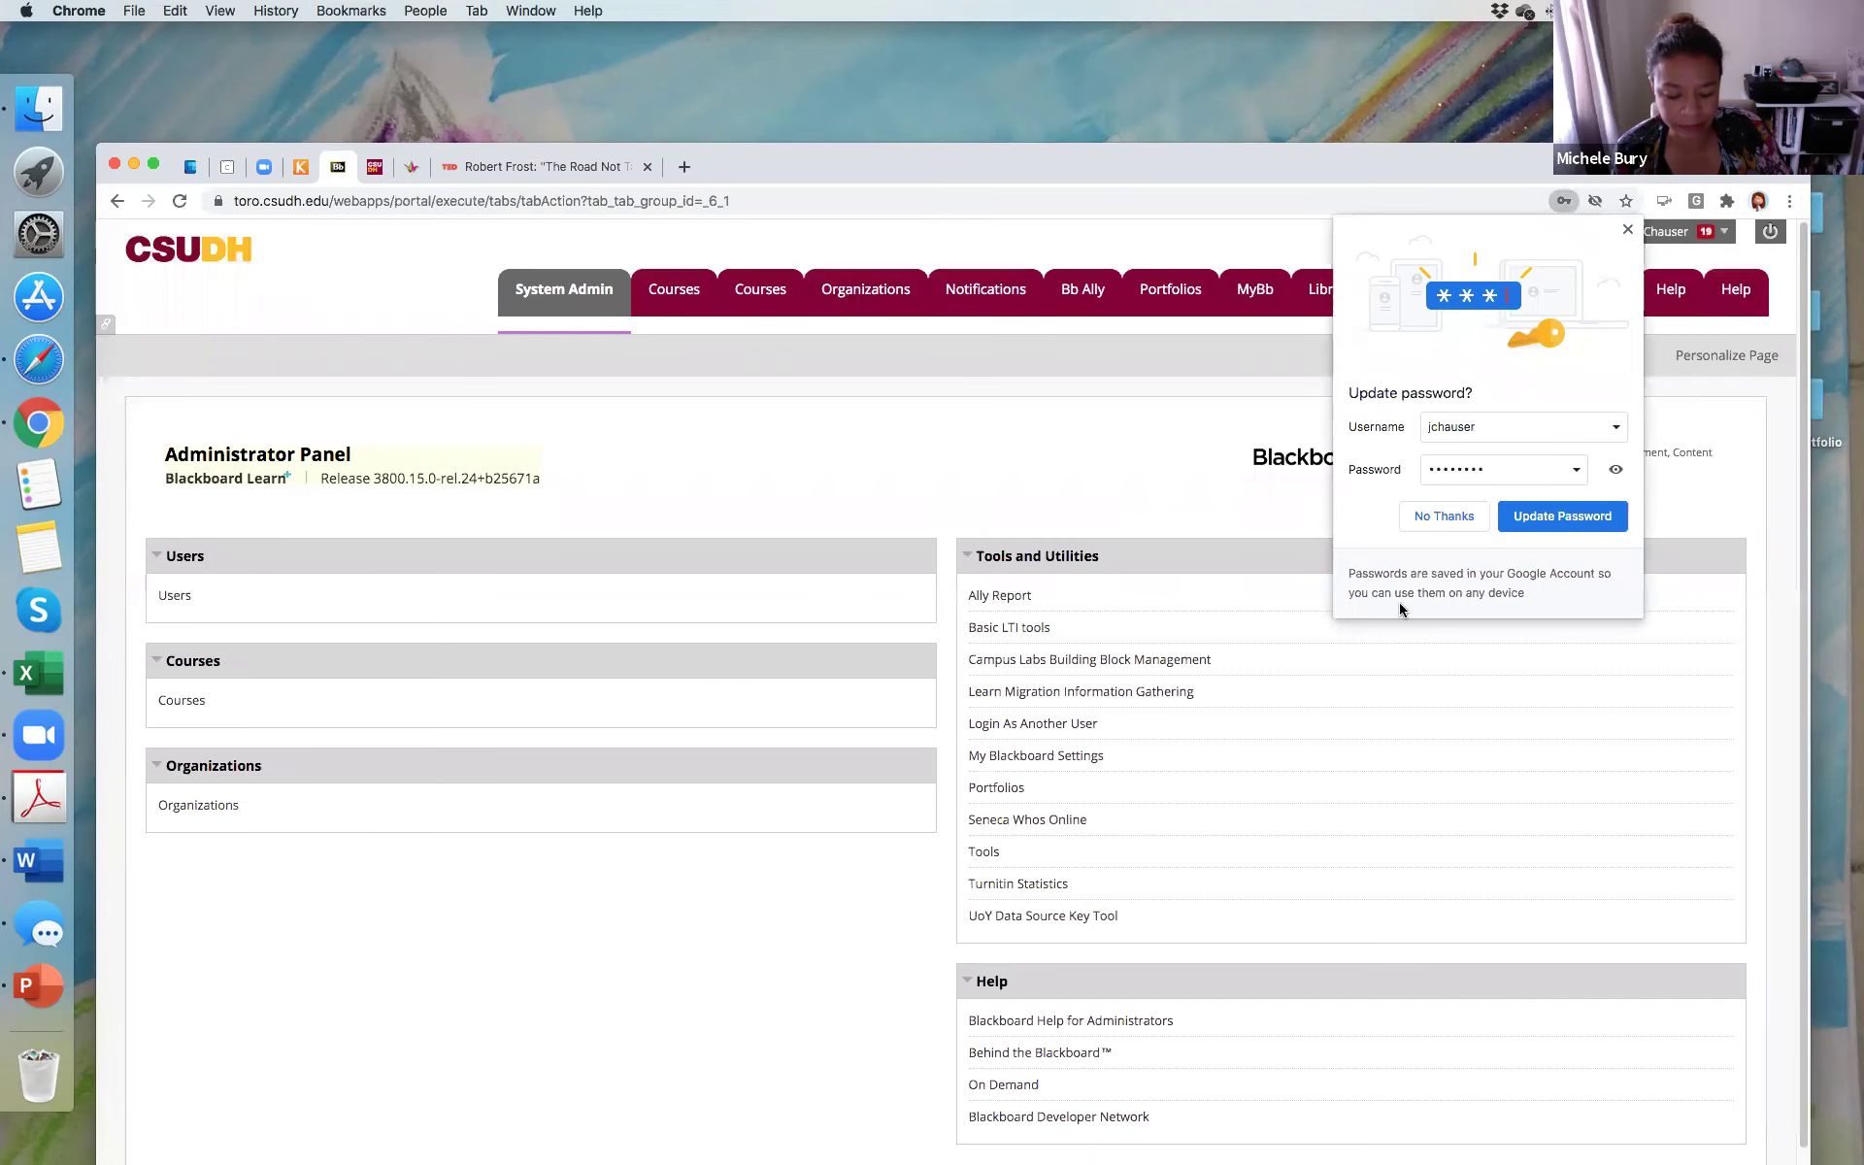
click(1469, 528)
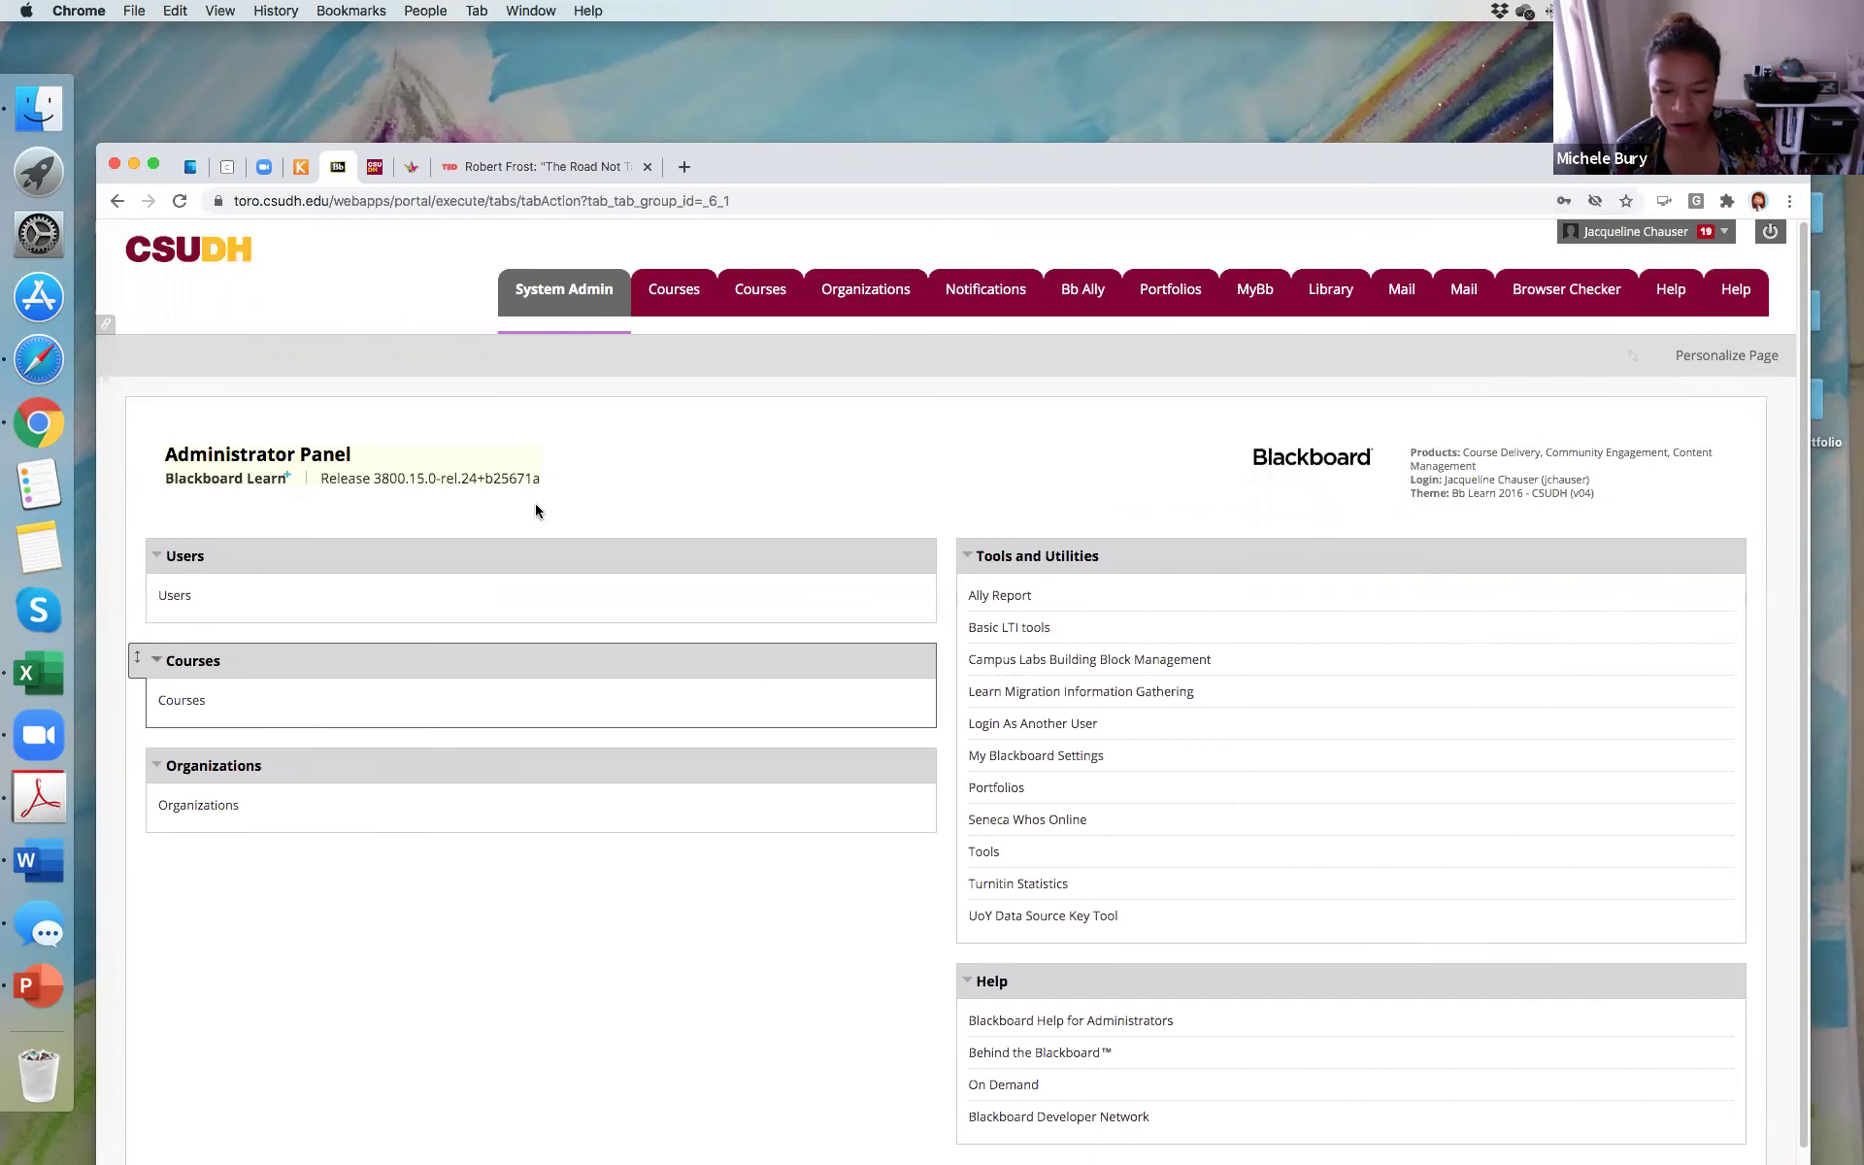
Step: Open the Portfolio Demo course from the instructor's course list and go to its Unit One: 1800's content area
click(777, 299)
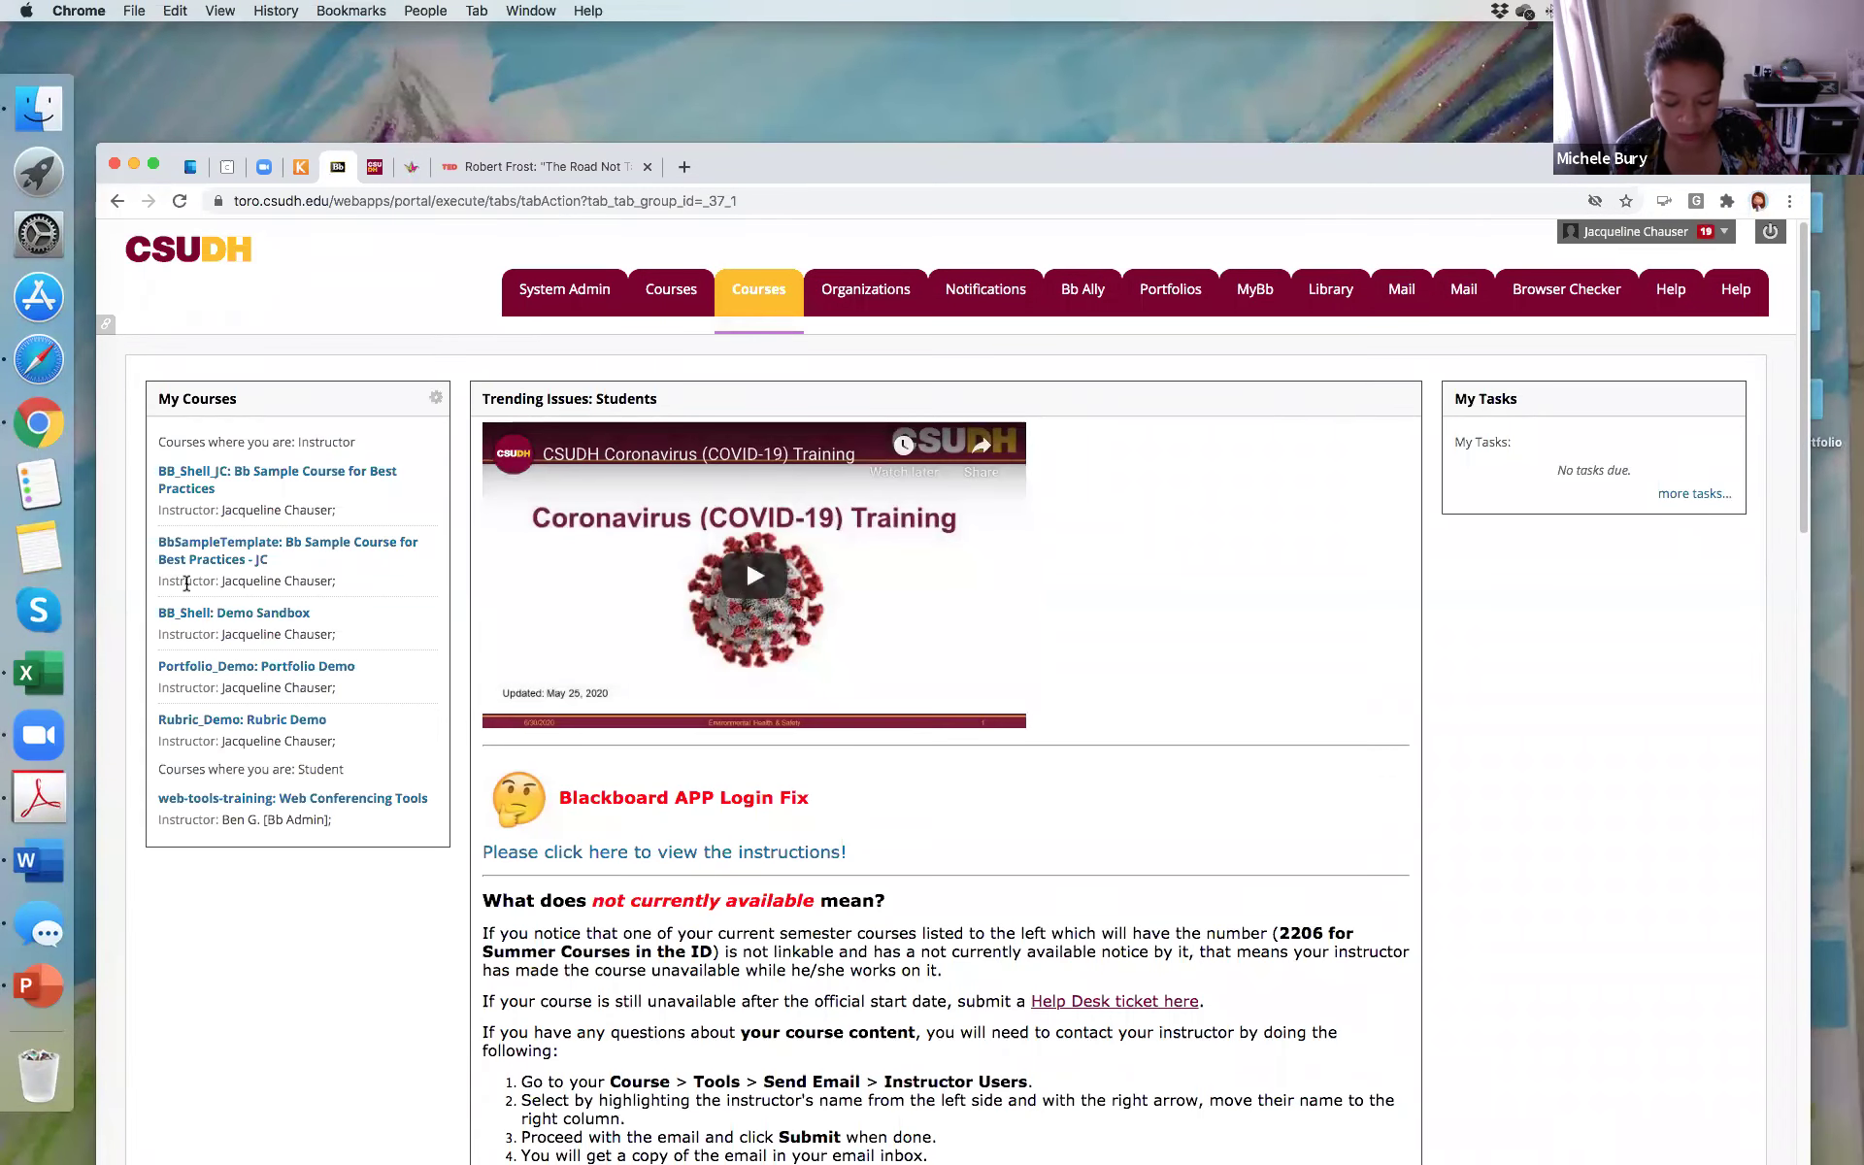
click(263, 667)
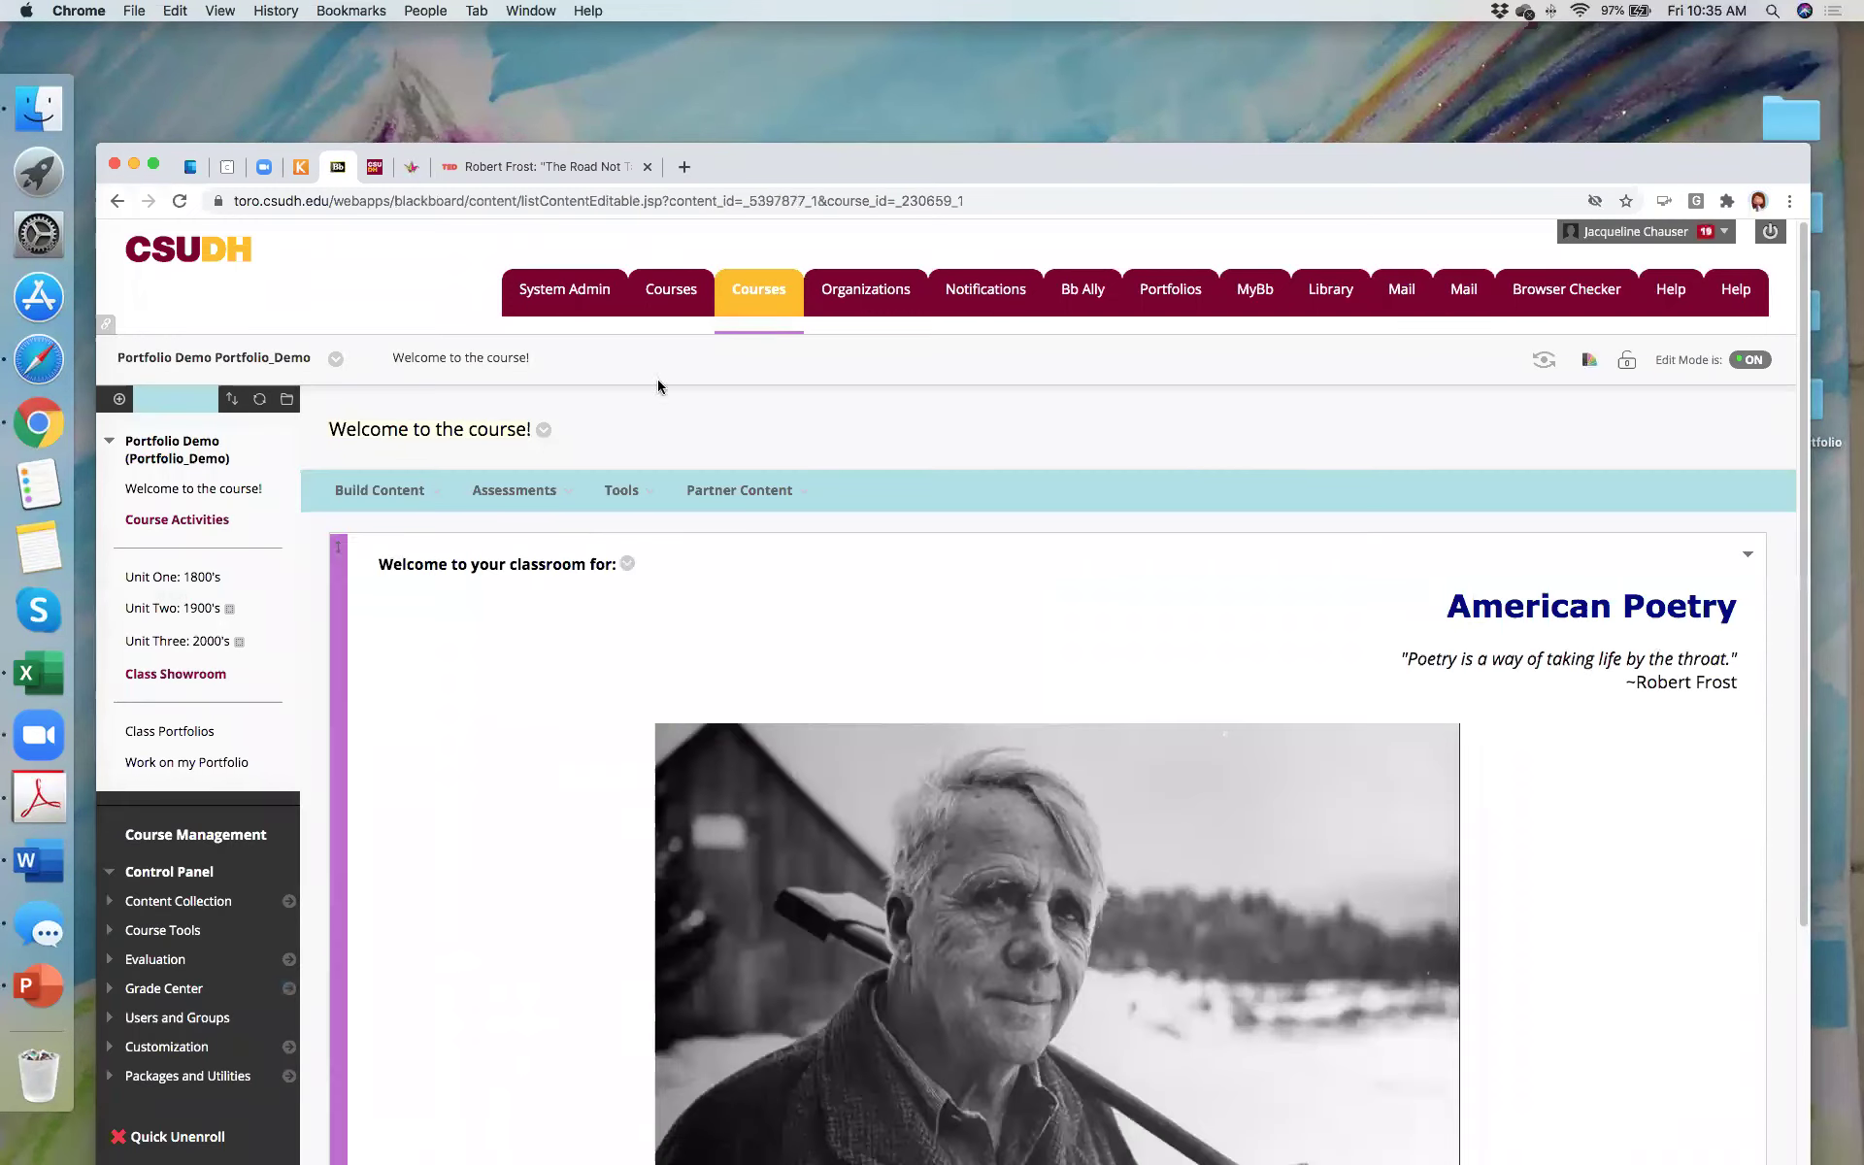
drag(830, 156, 822, 39)
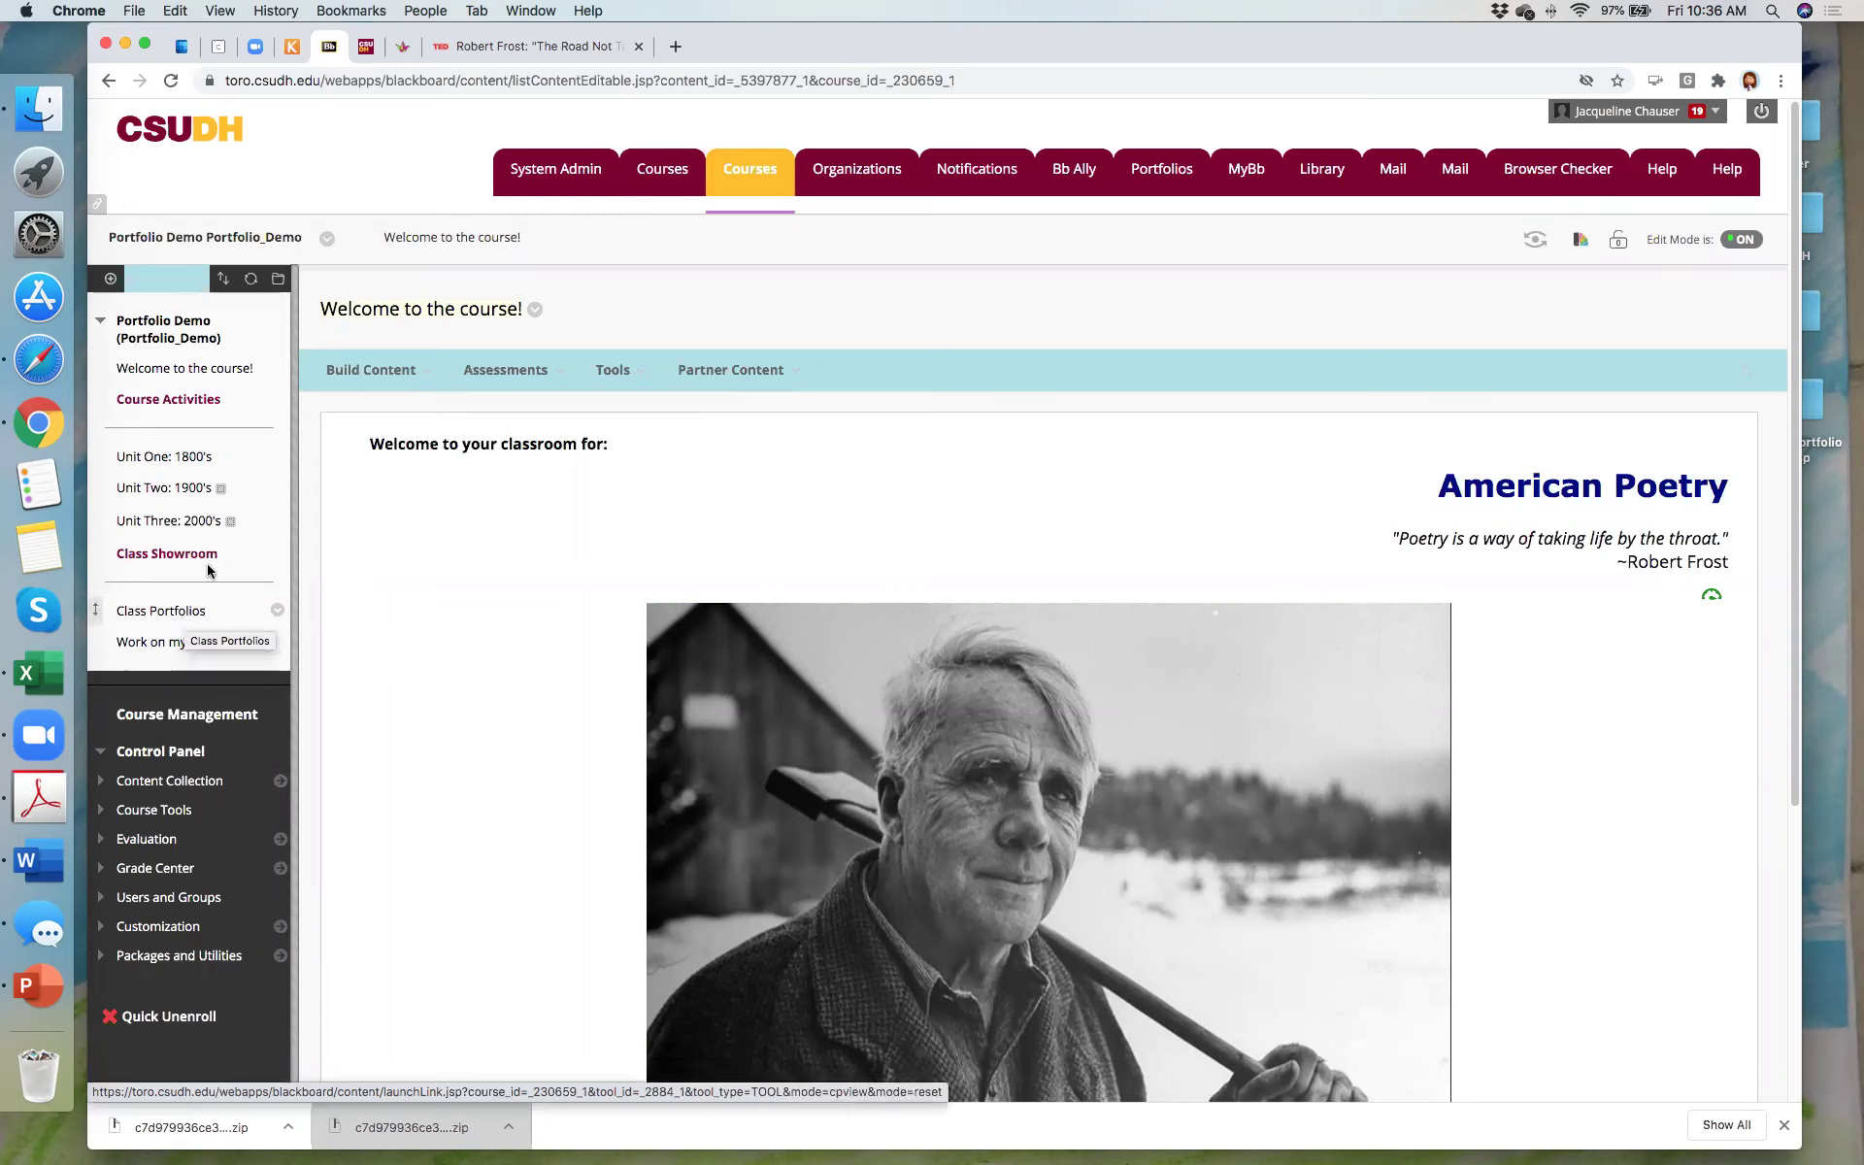
click(185, 457)
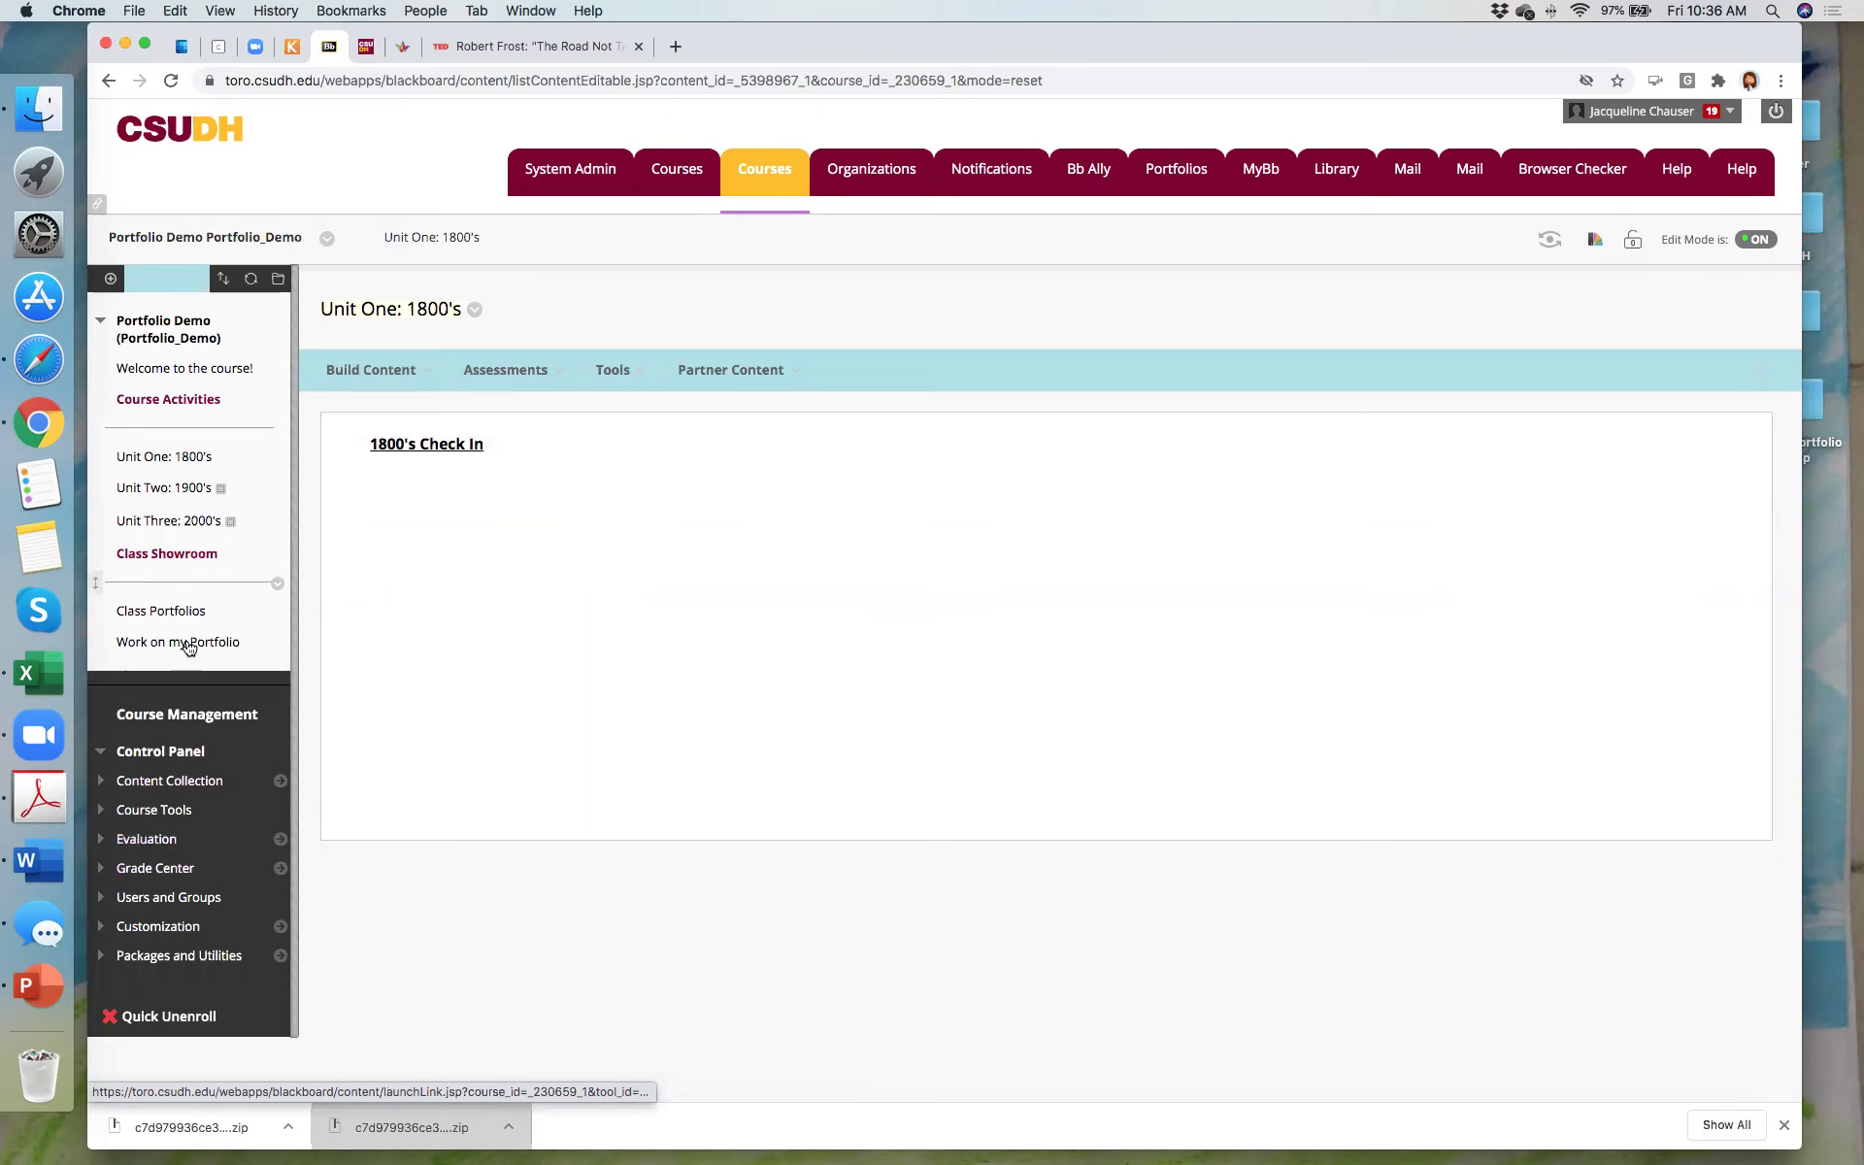
Step: Open the shared English portfolio from Class Portfolios, look through its Poetry, Literature, Satire and Short Stories pages, and close it
click(174, 615)
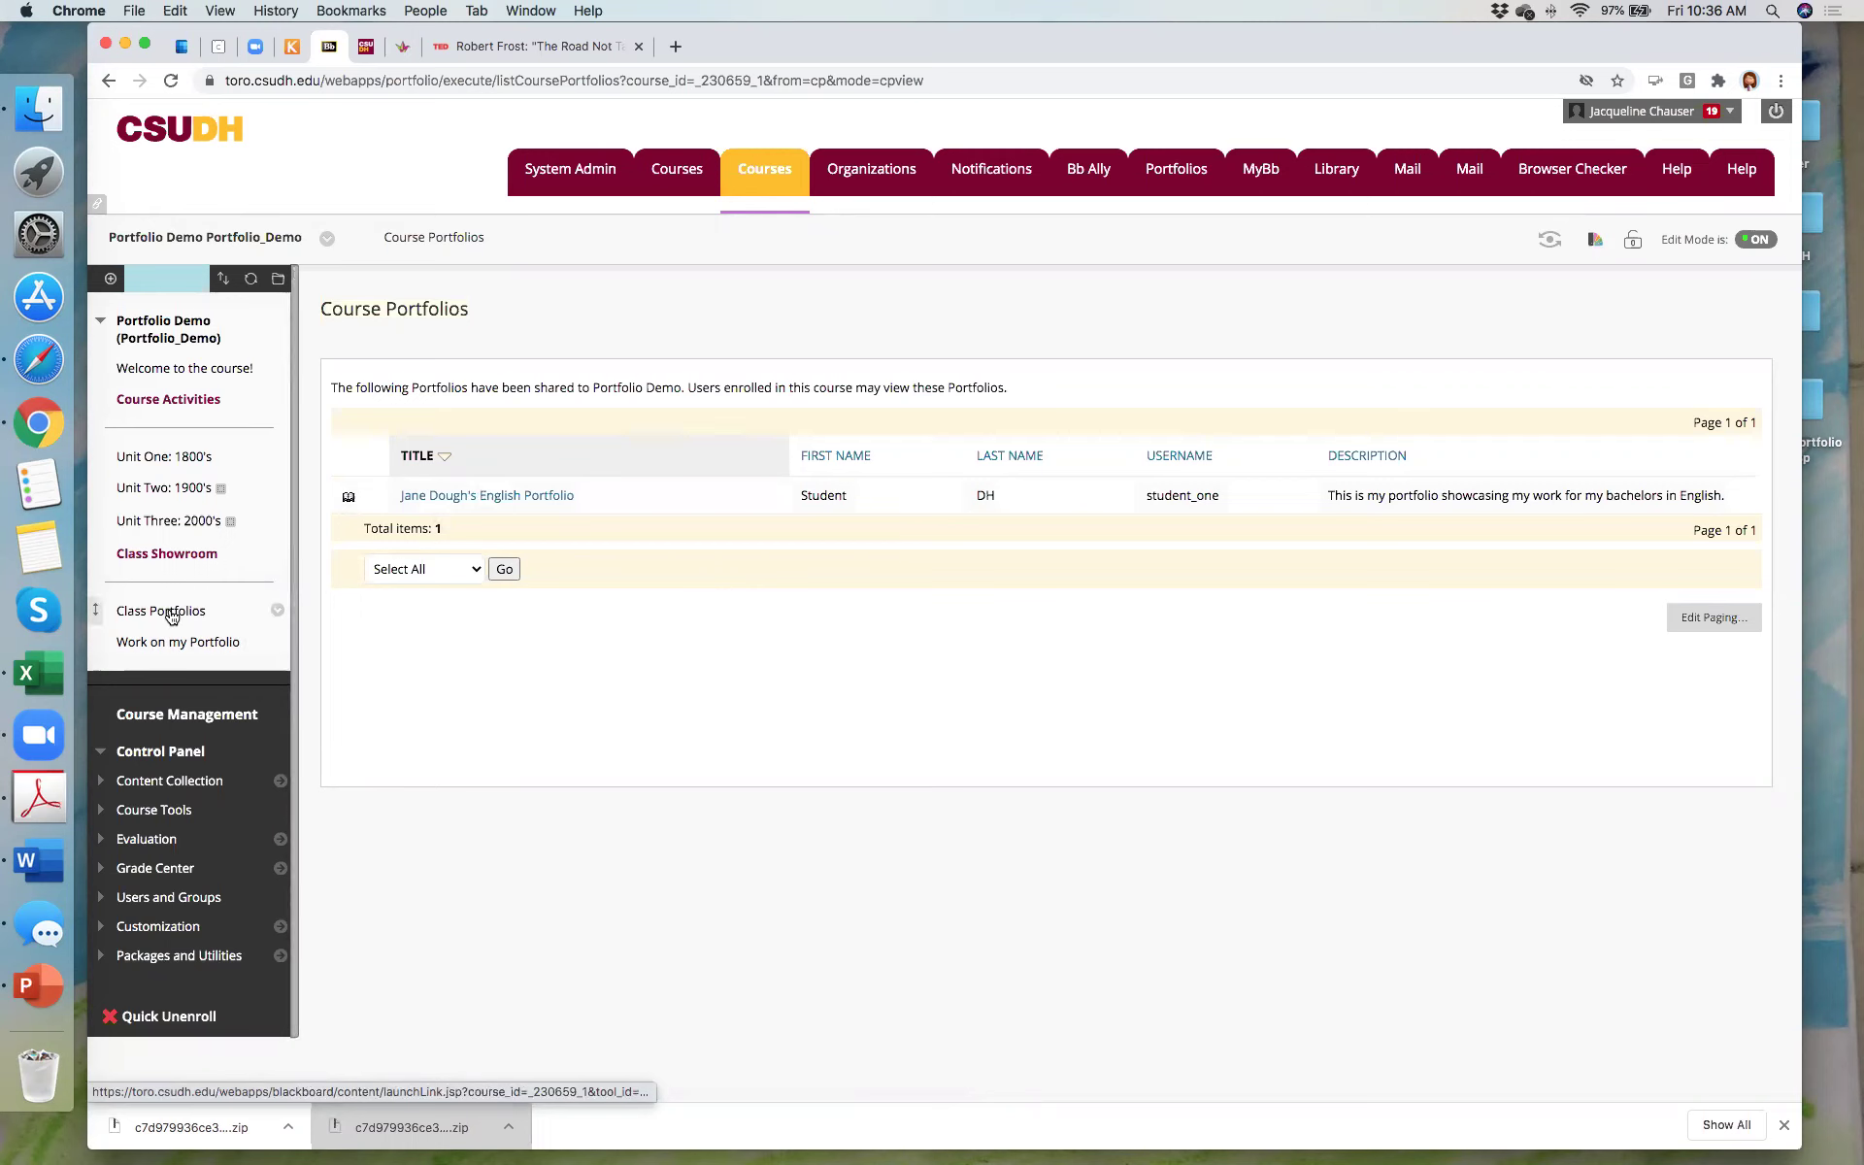
click(492, 497)
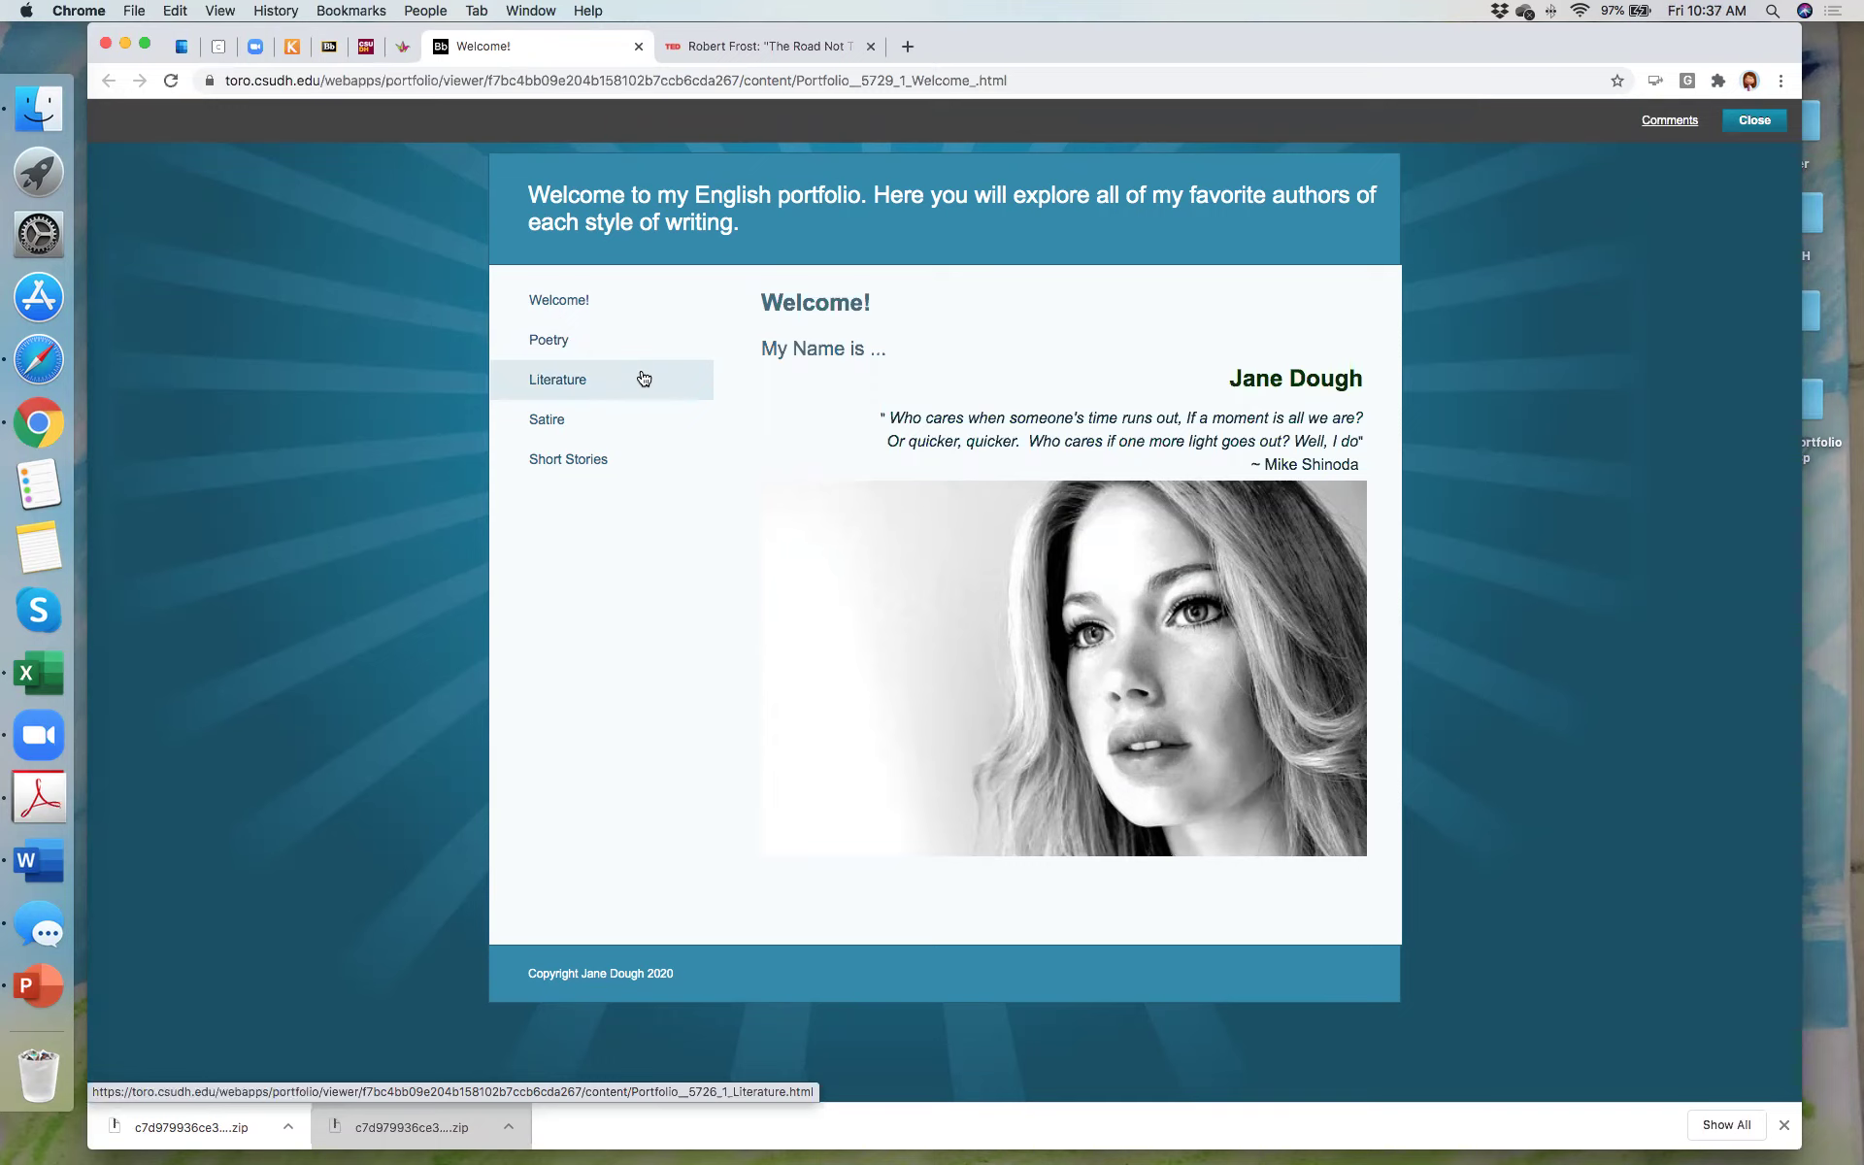
click(548, 342)
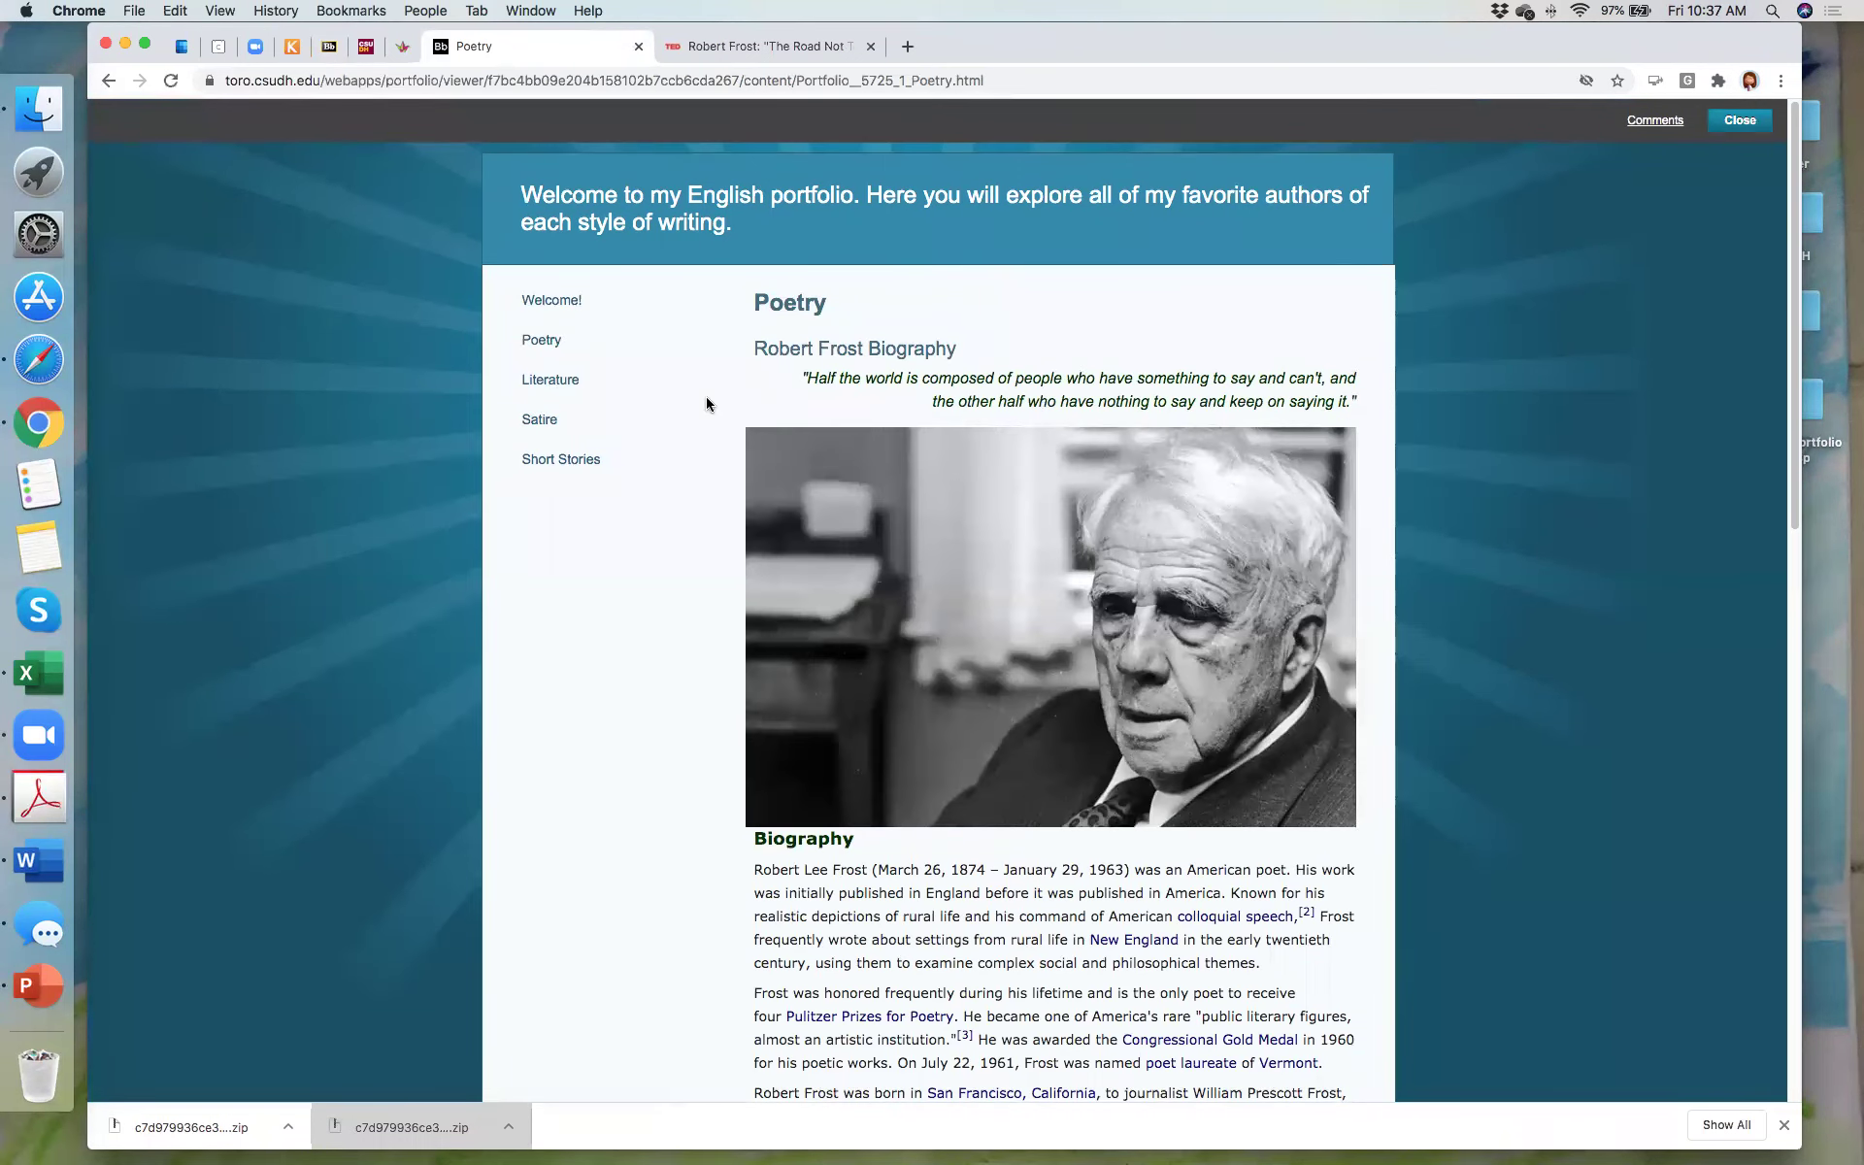
scroll(707, 400, down, 10)
scroll(790, 433, down, 8)
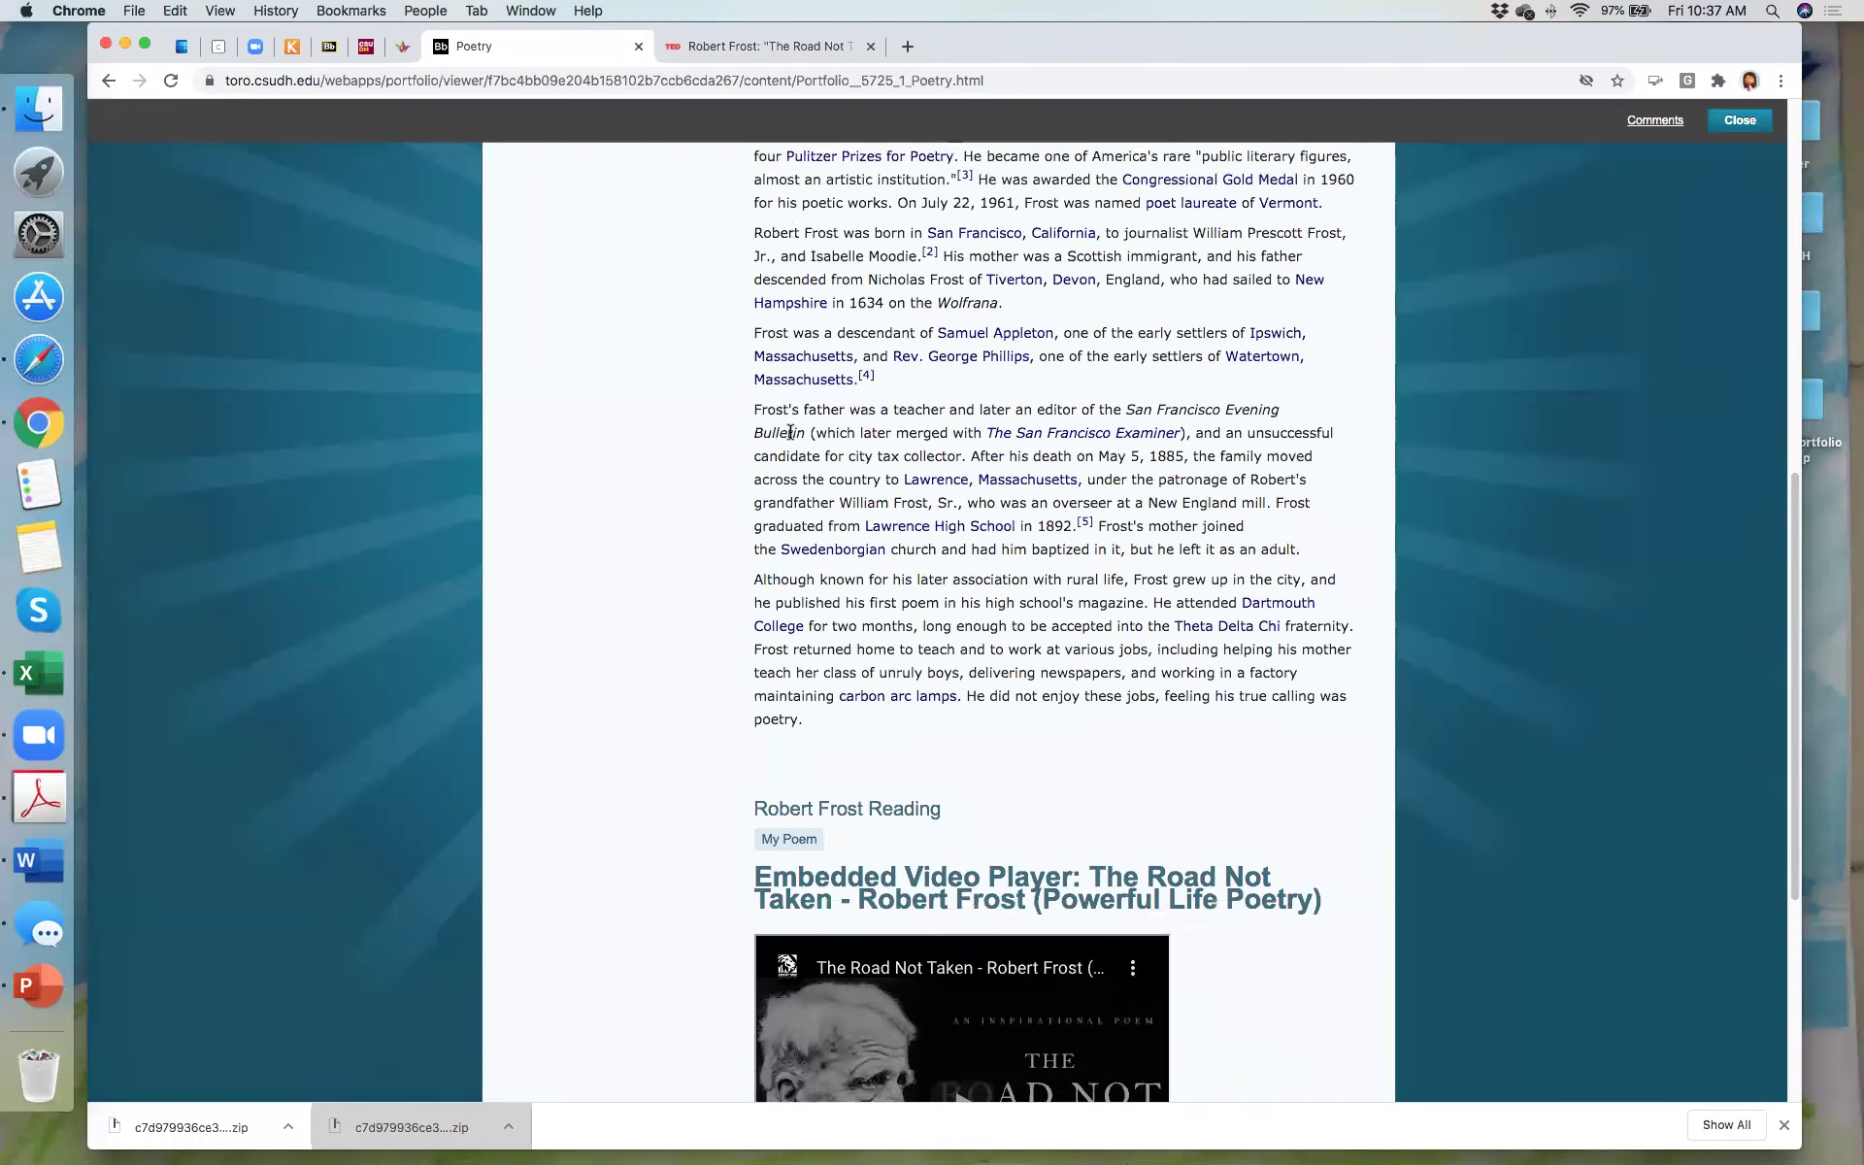
scroll(611, 357, up, 15)
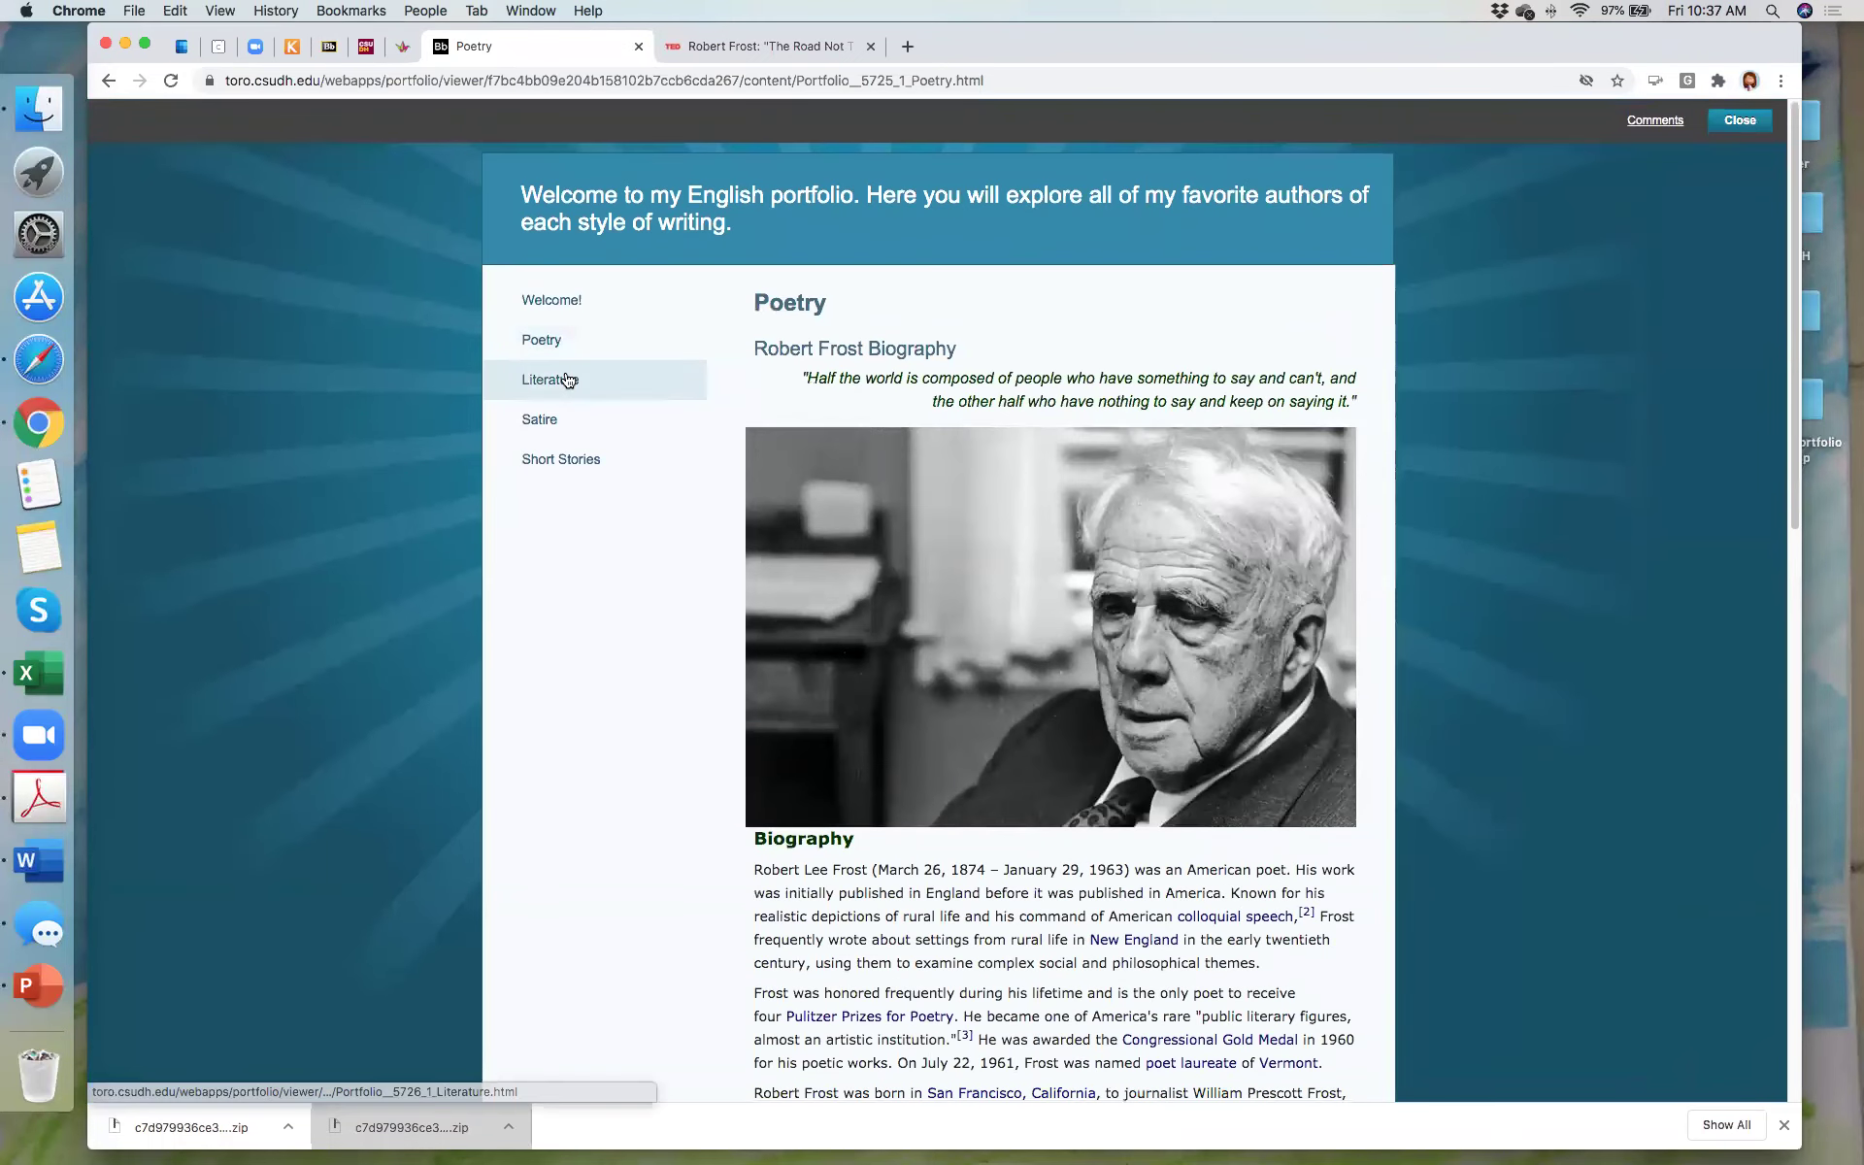
click(568, 380)
click(559, 418)
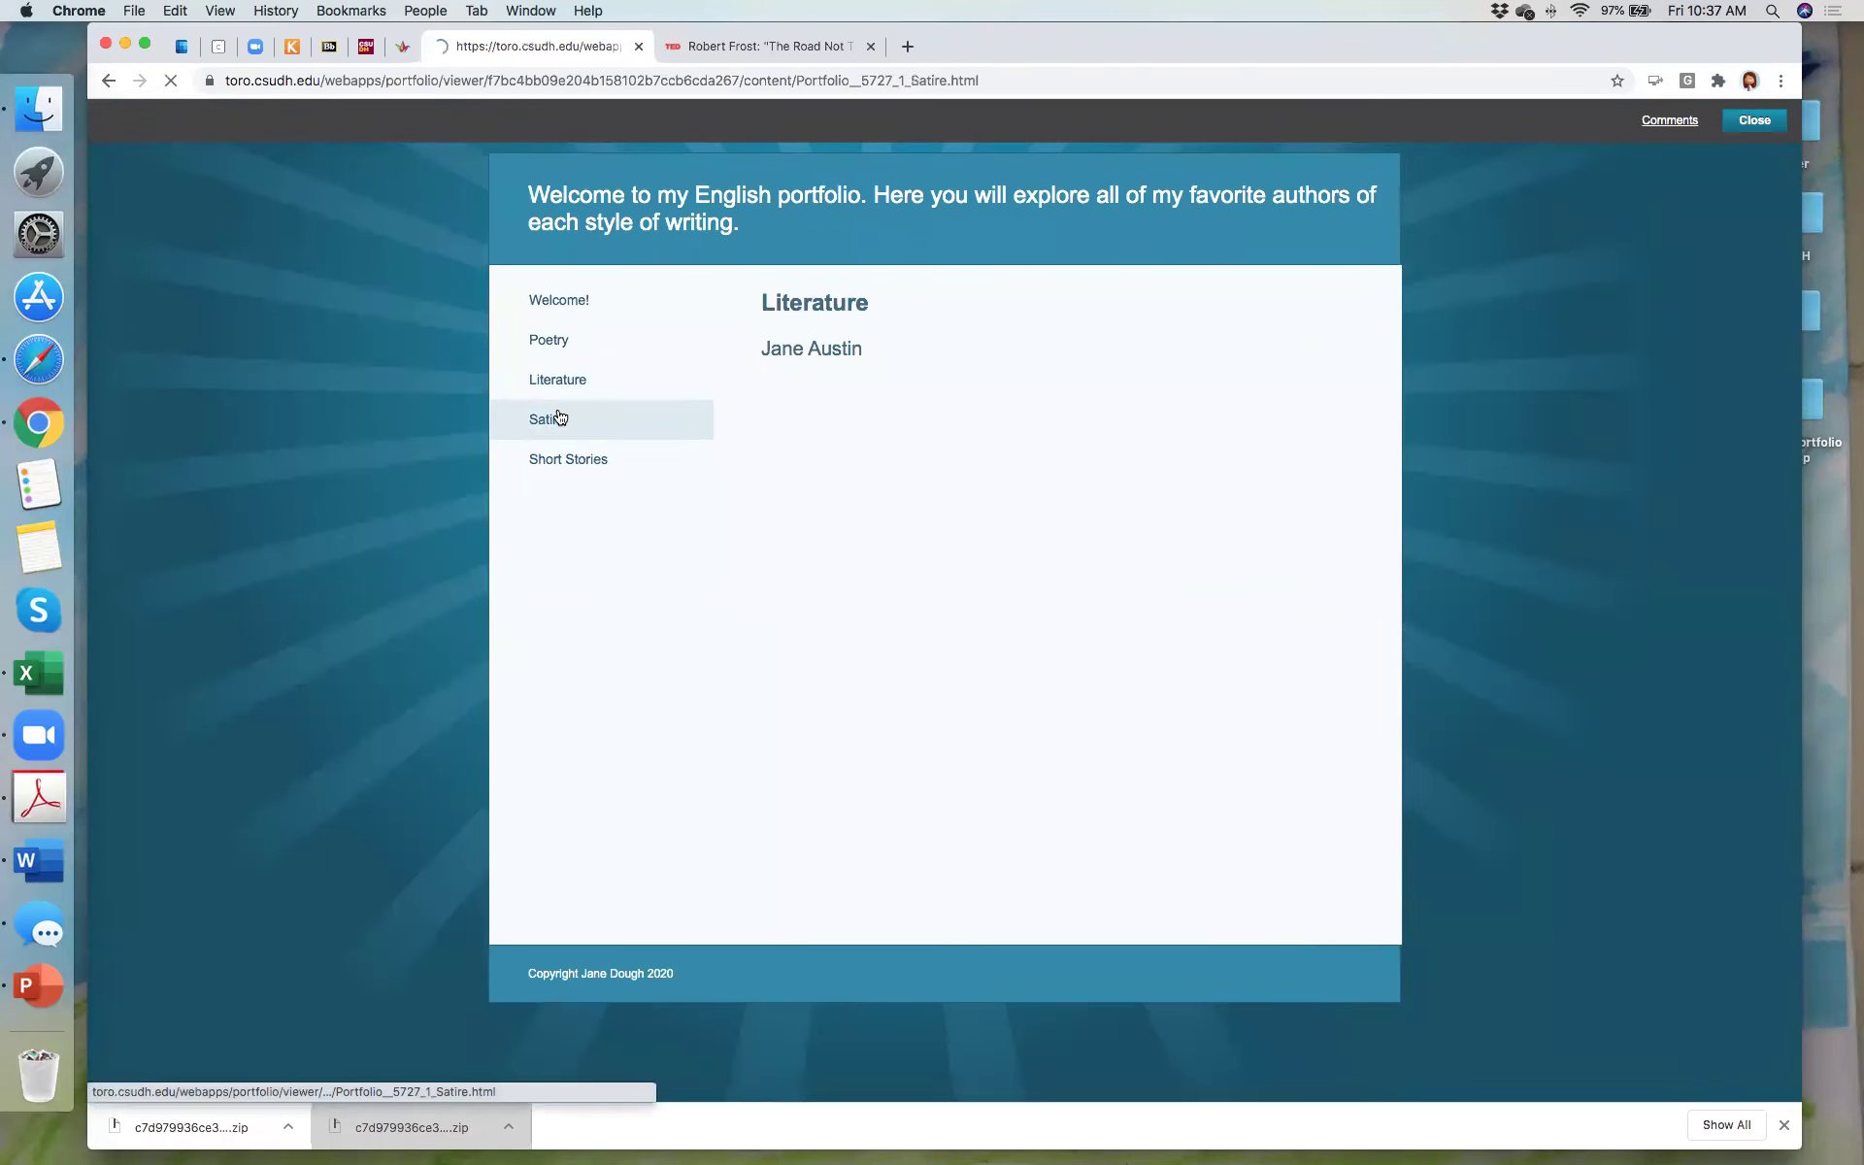
click(577, 467)
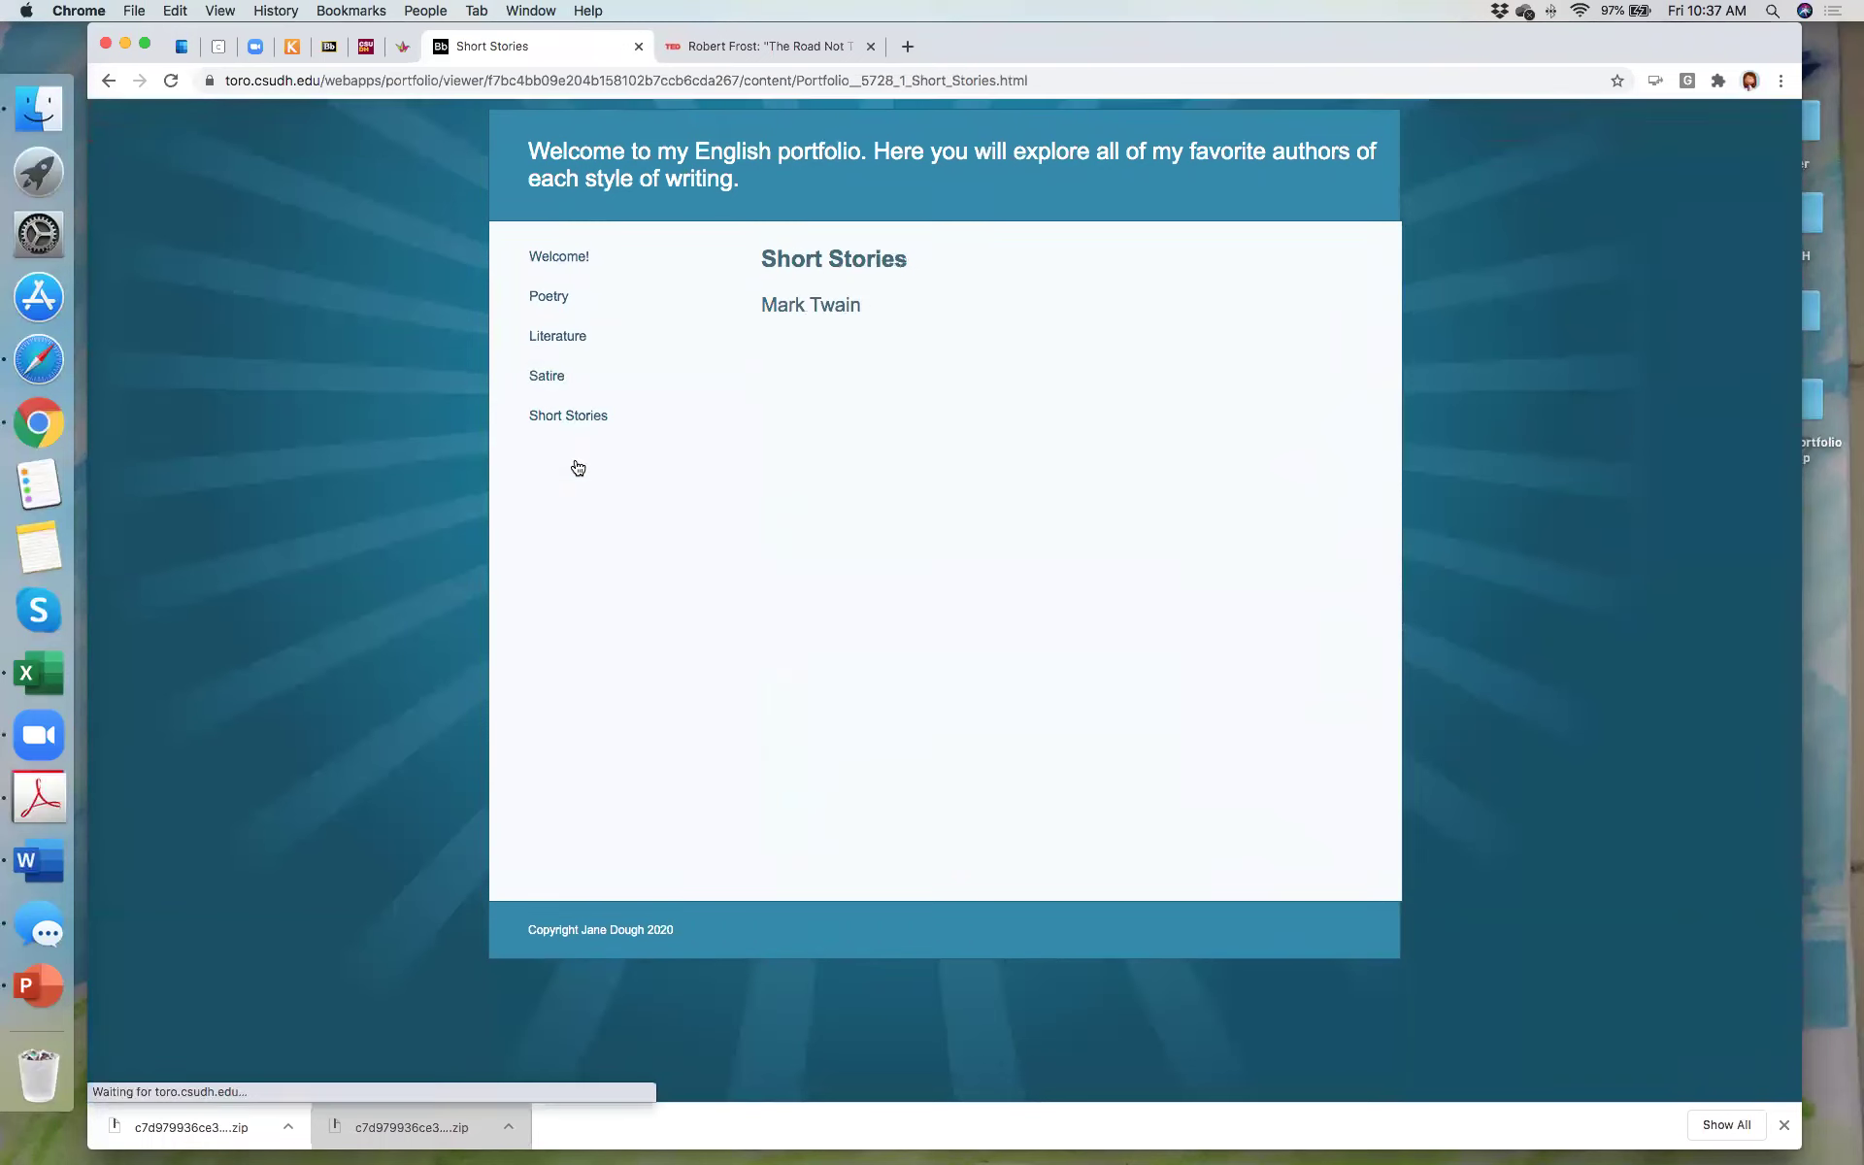
click(562, 342)
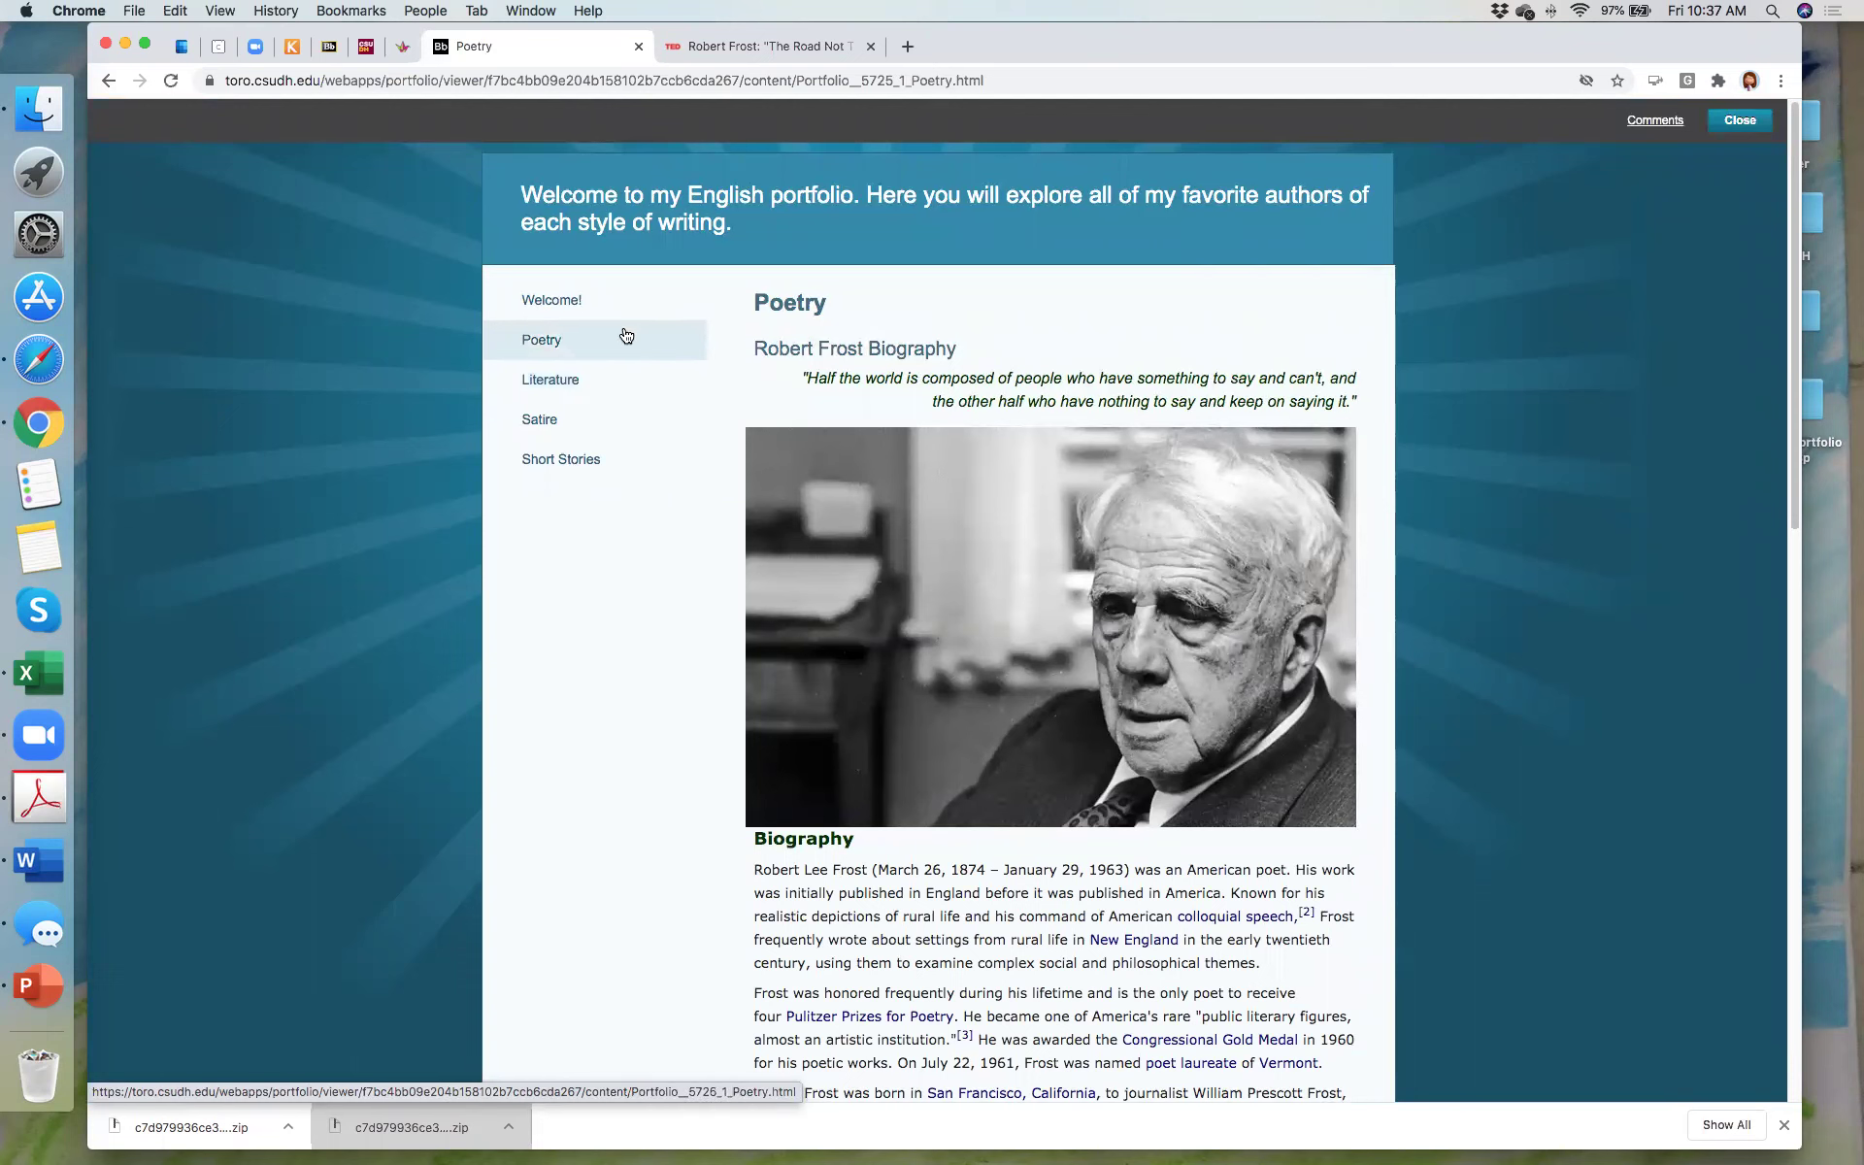
click(1738, 121)
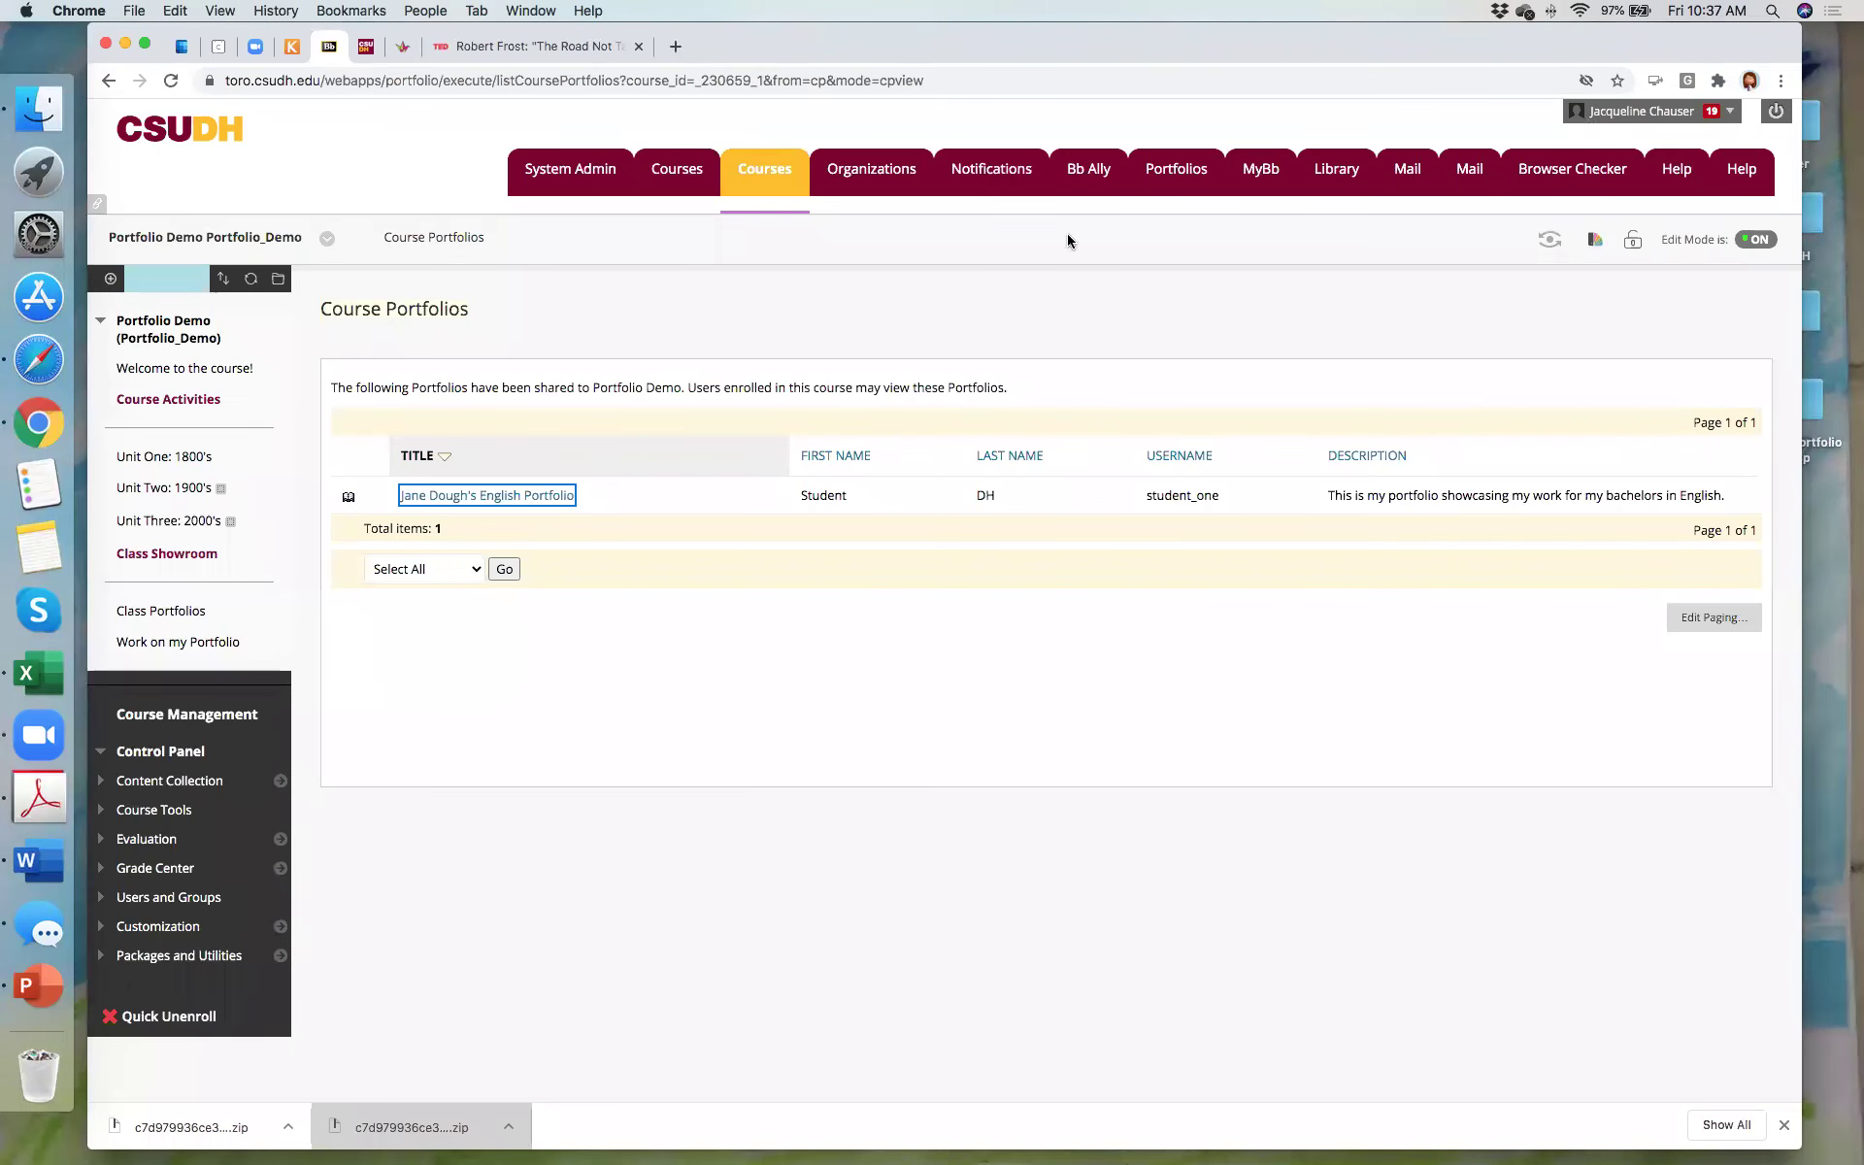
Step: Add a Portfolios tool link named "Student Gallery" to the course menu and make it available to users
click(112, 280)
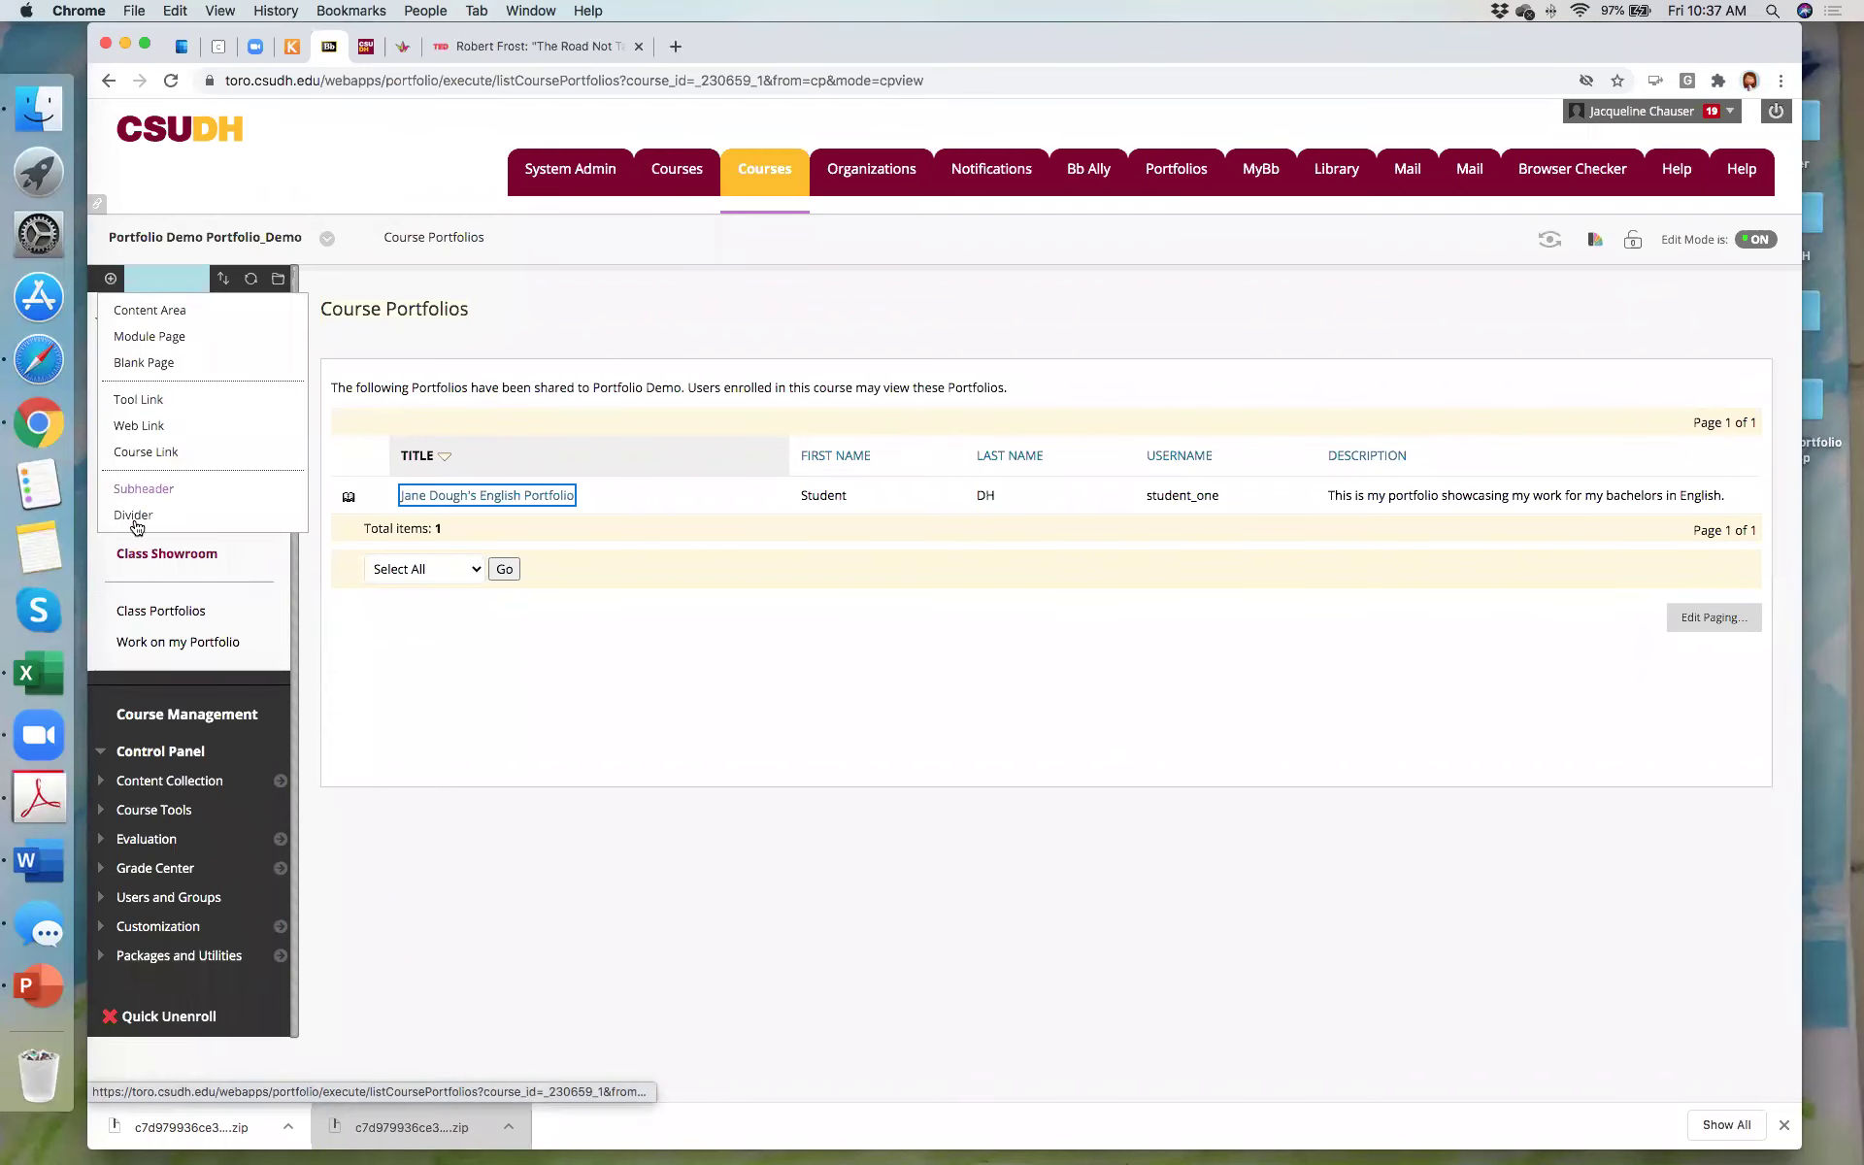
click(129, 401)
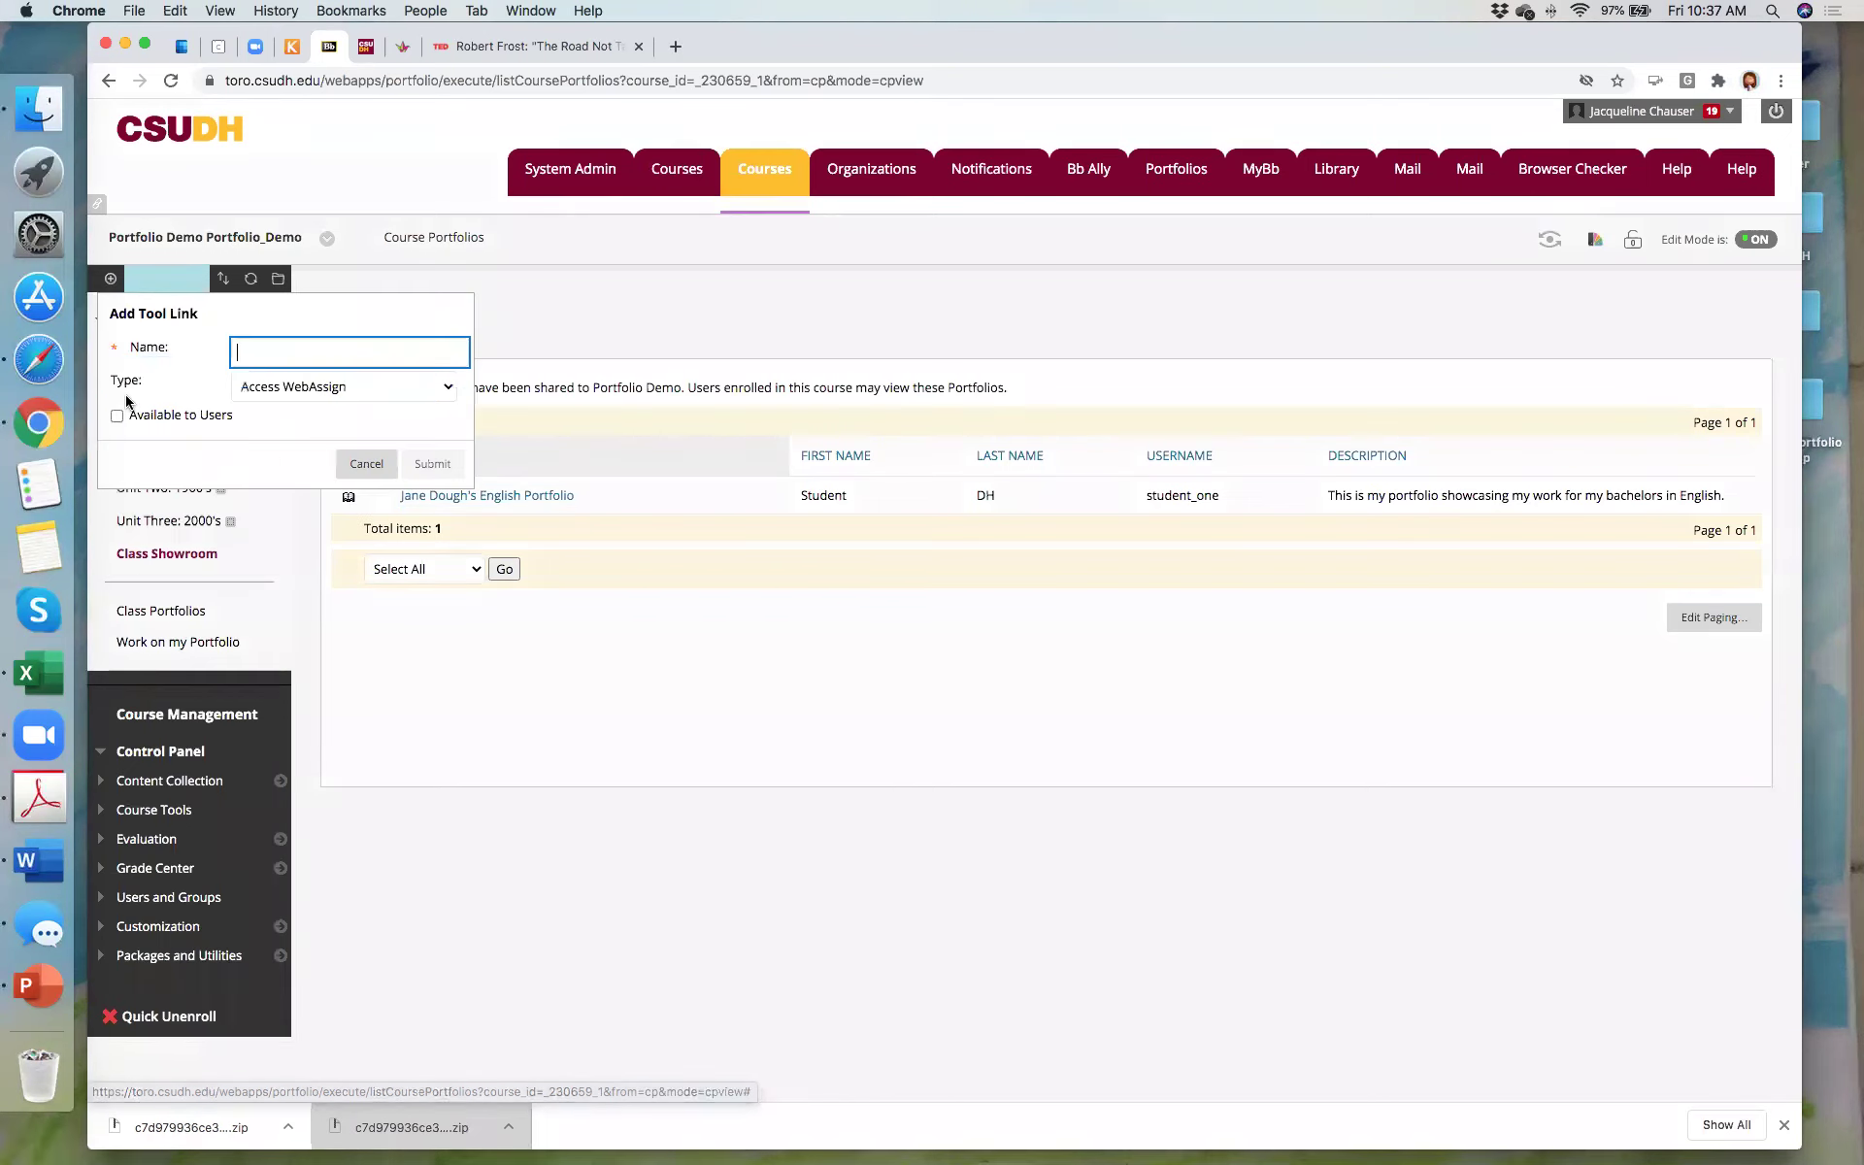
click(448, 390)
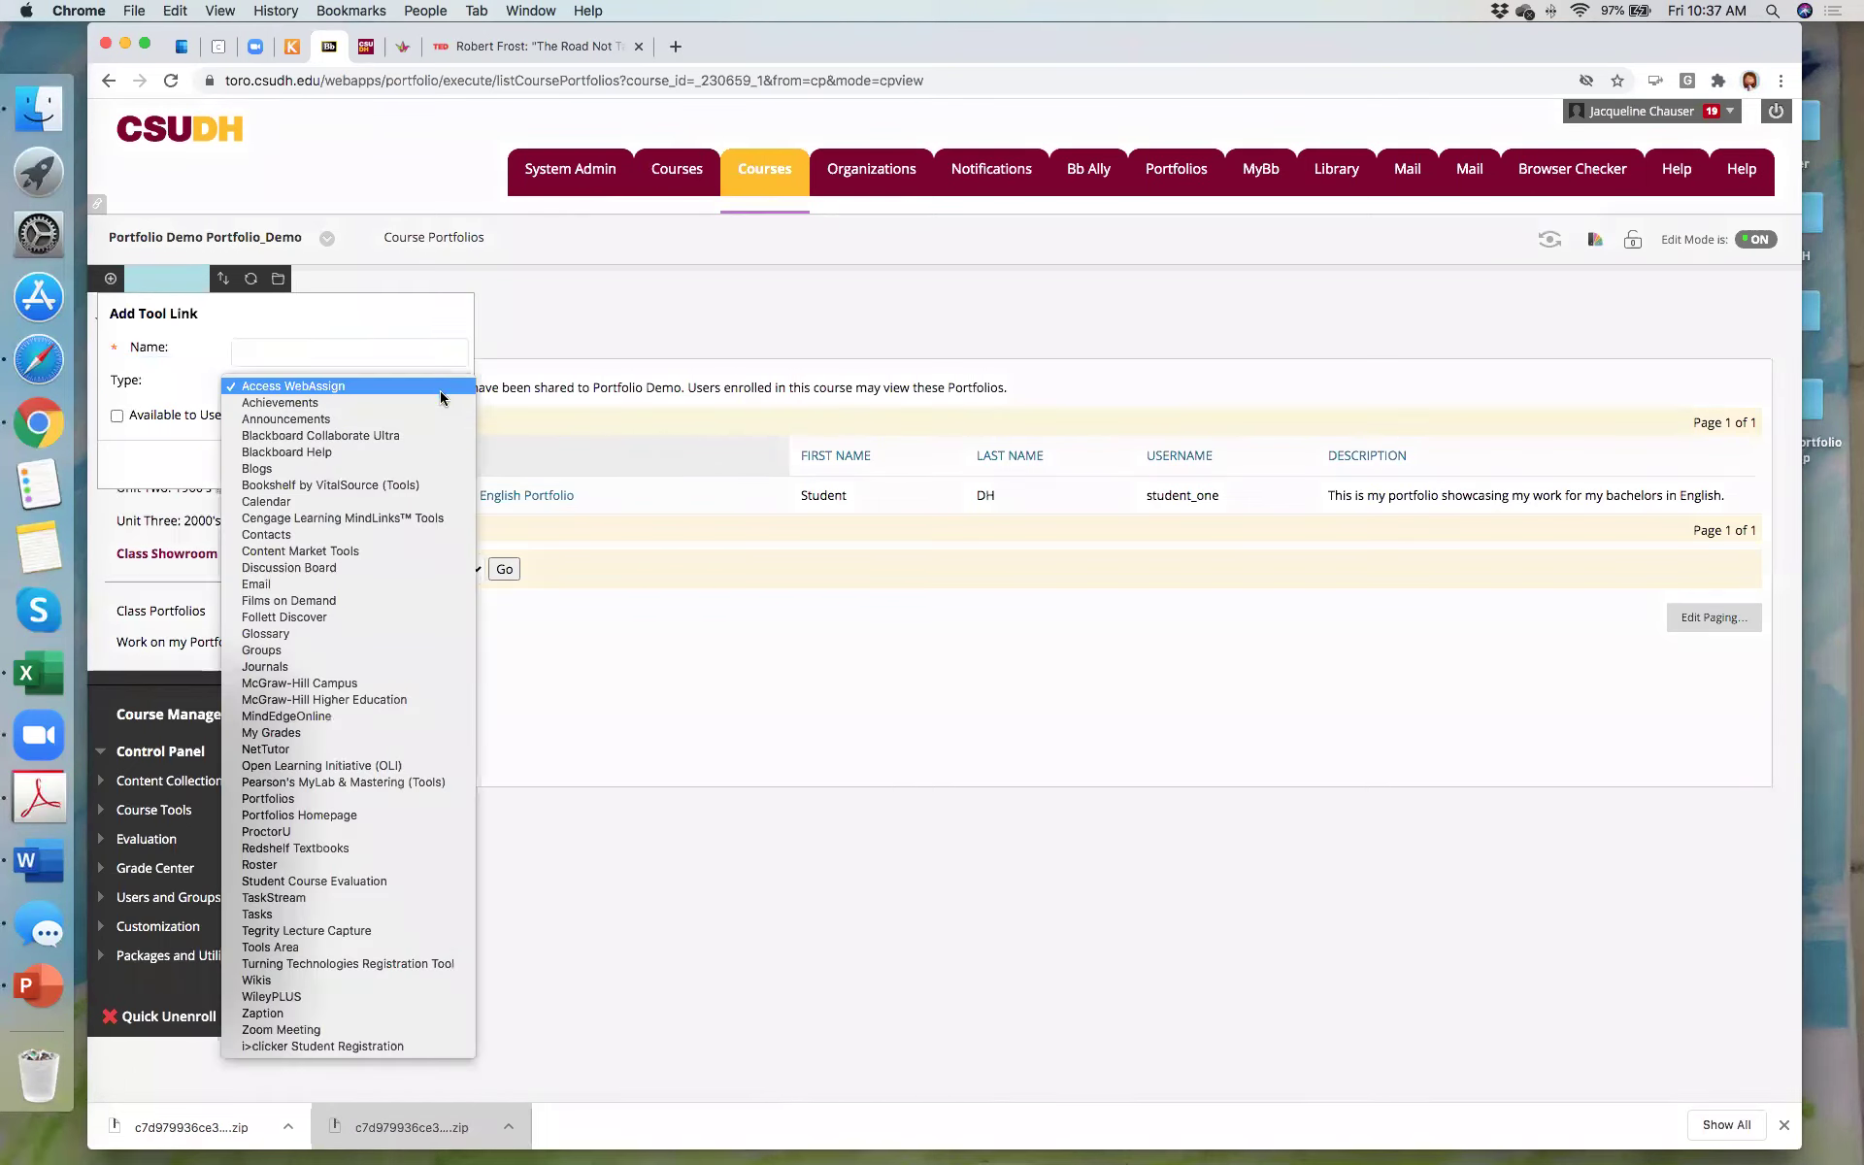
click(369, 800)
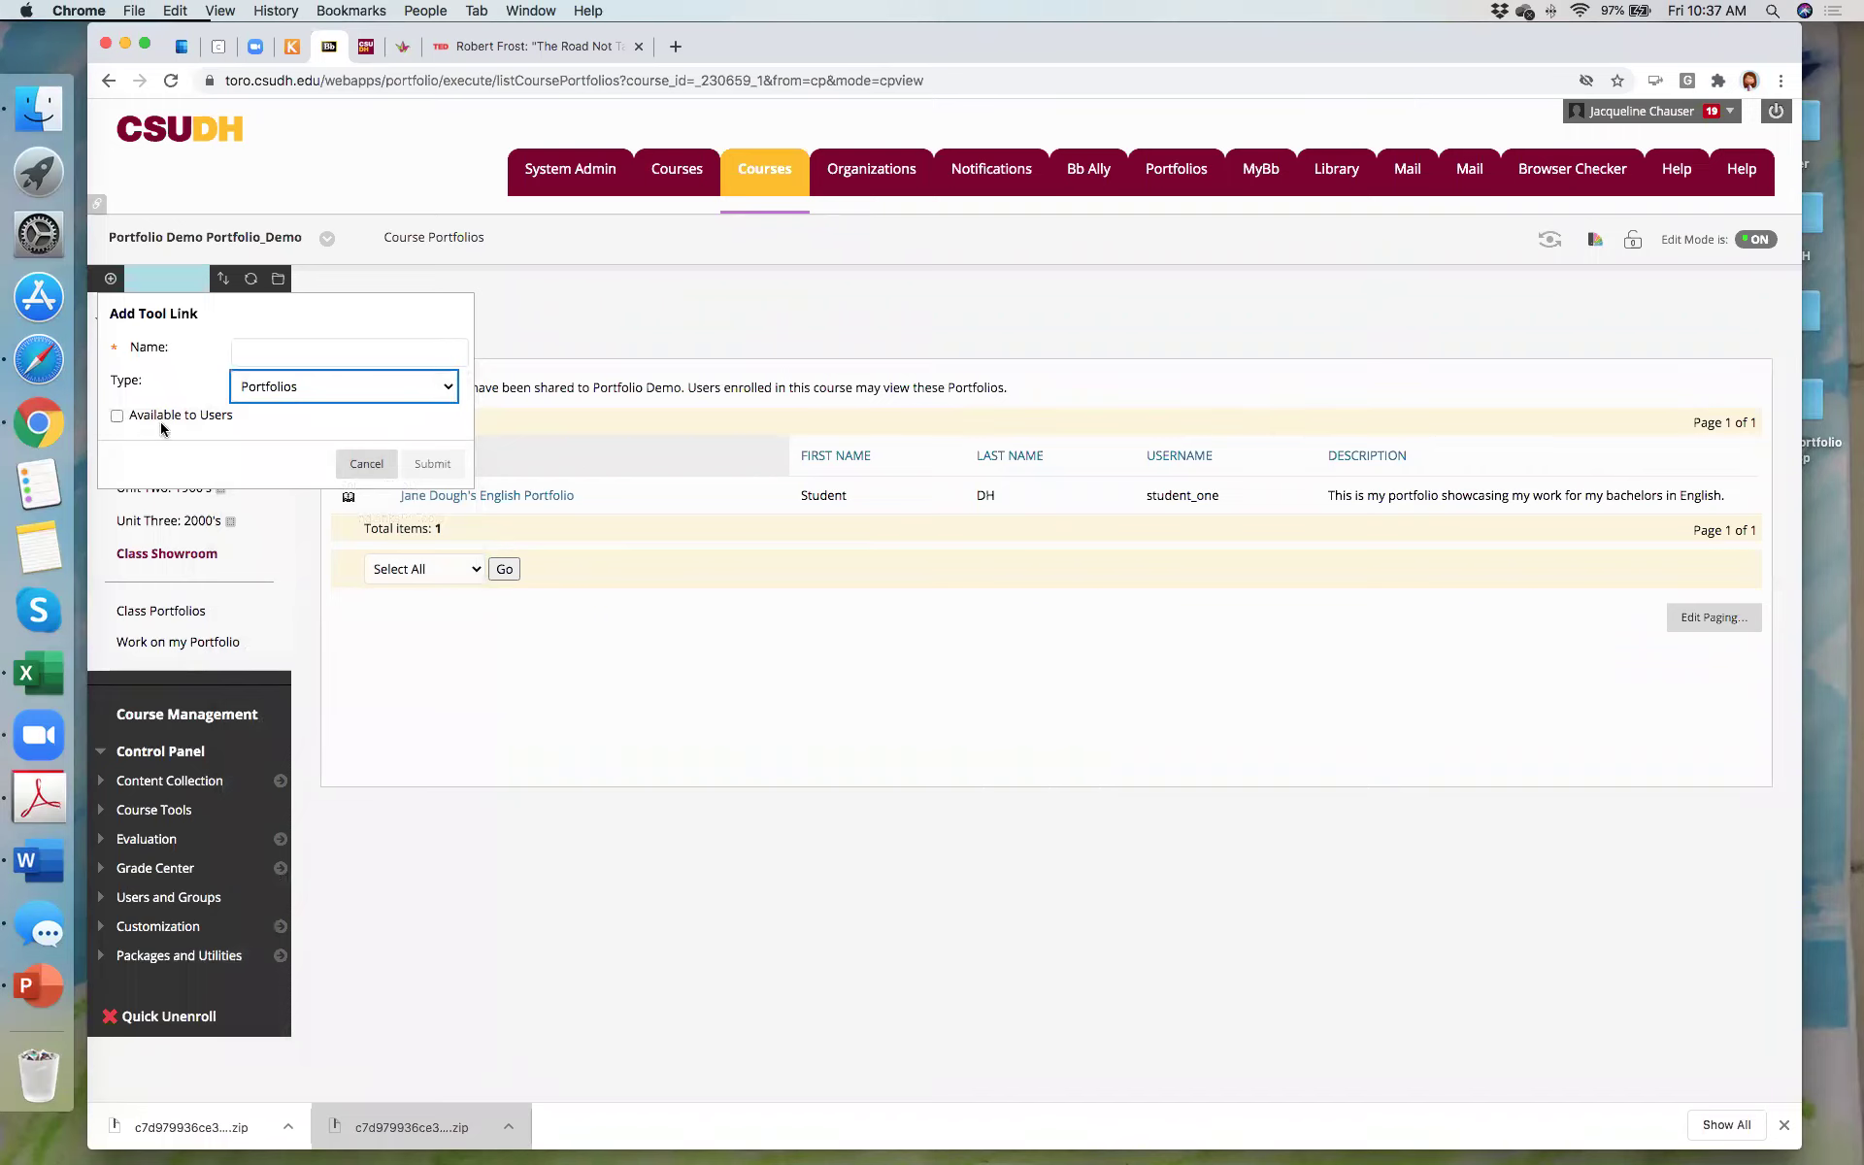
click(274, 354)
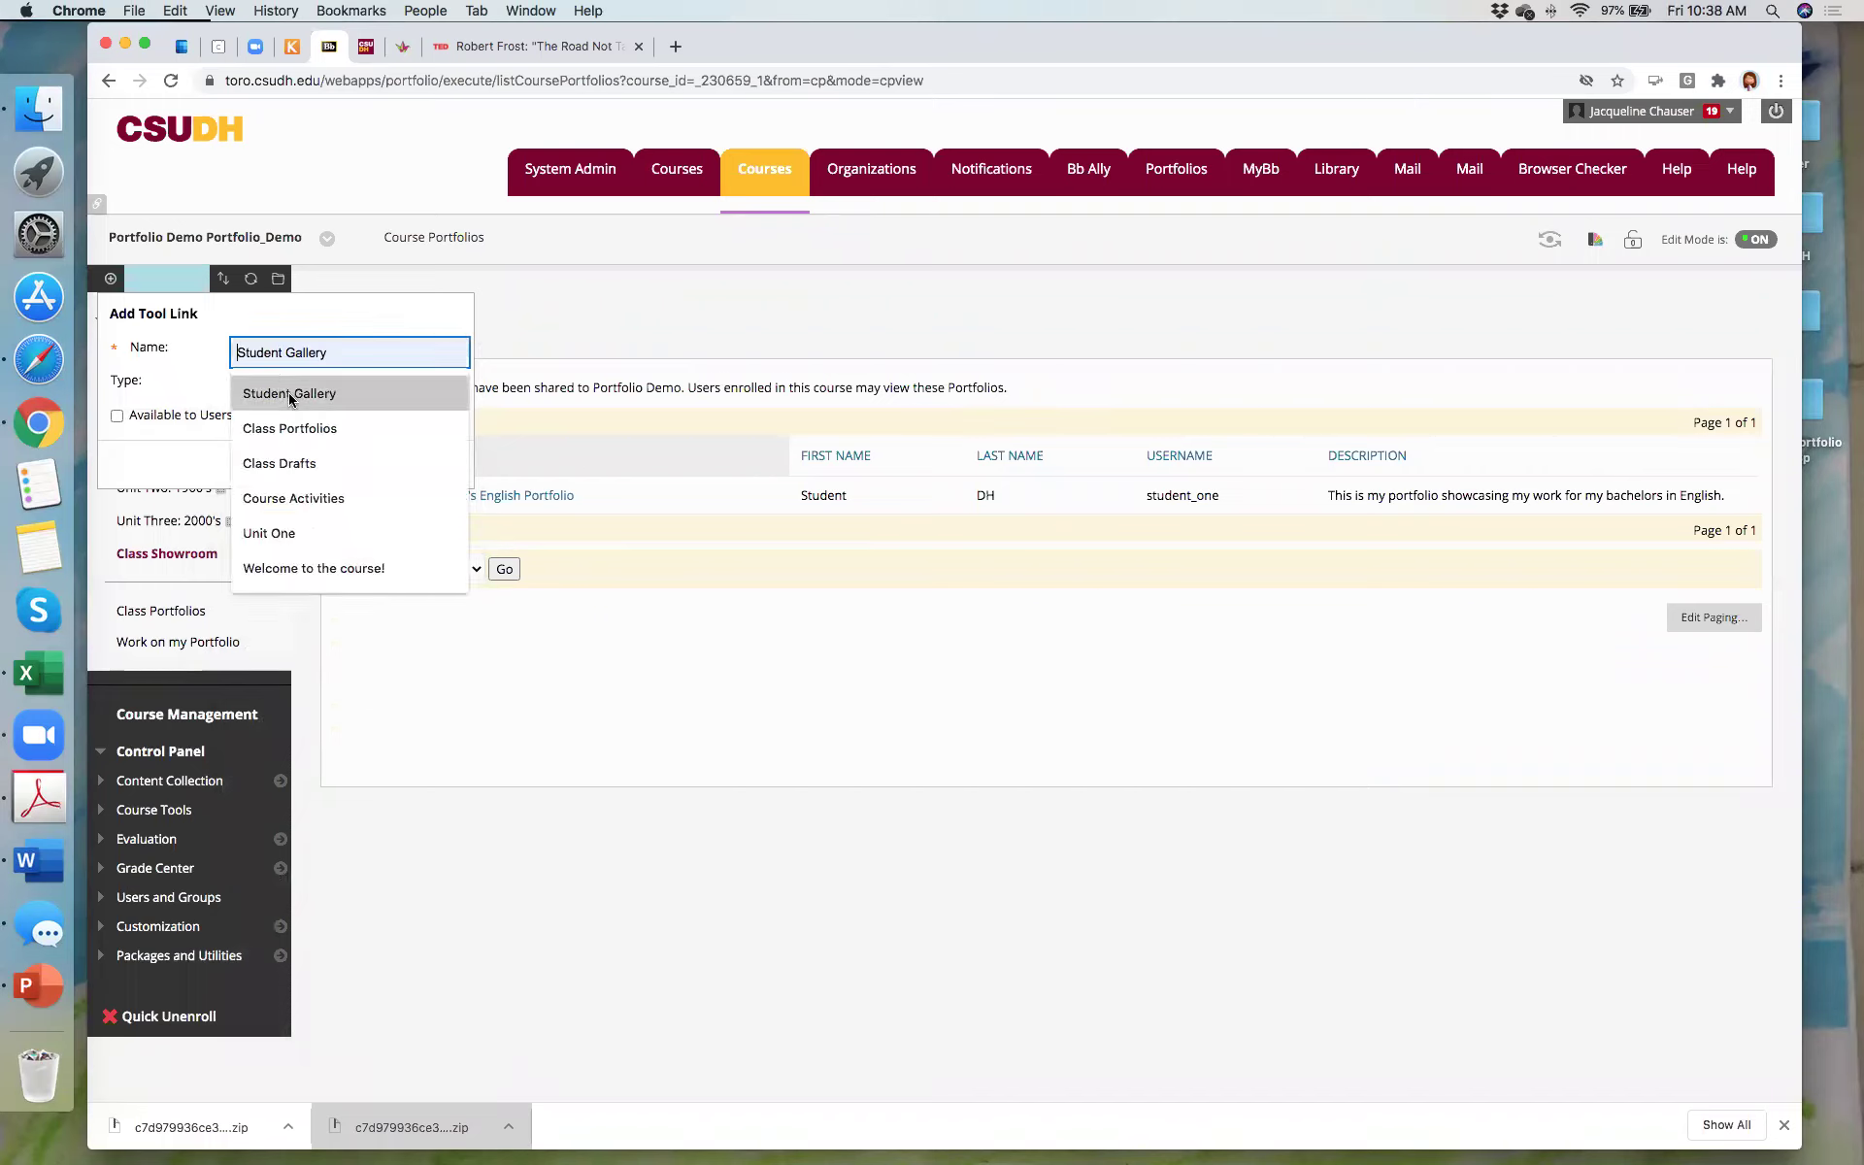
click(289, 394)
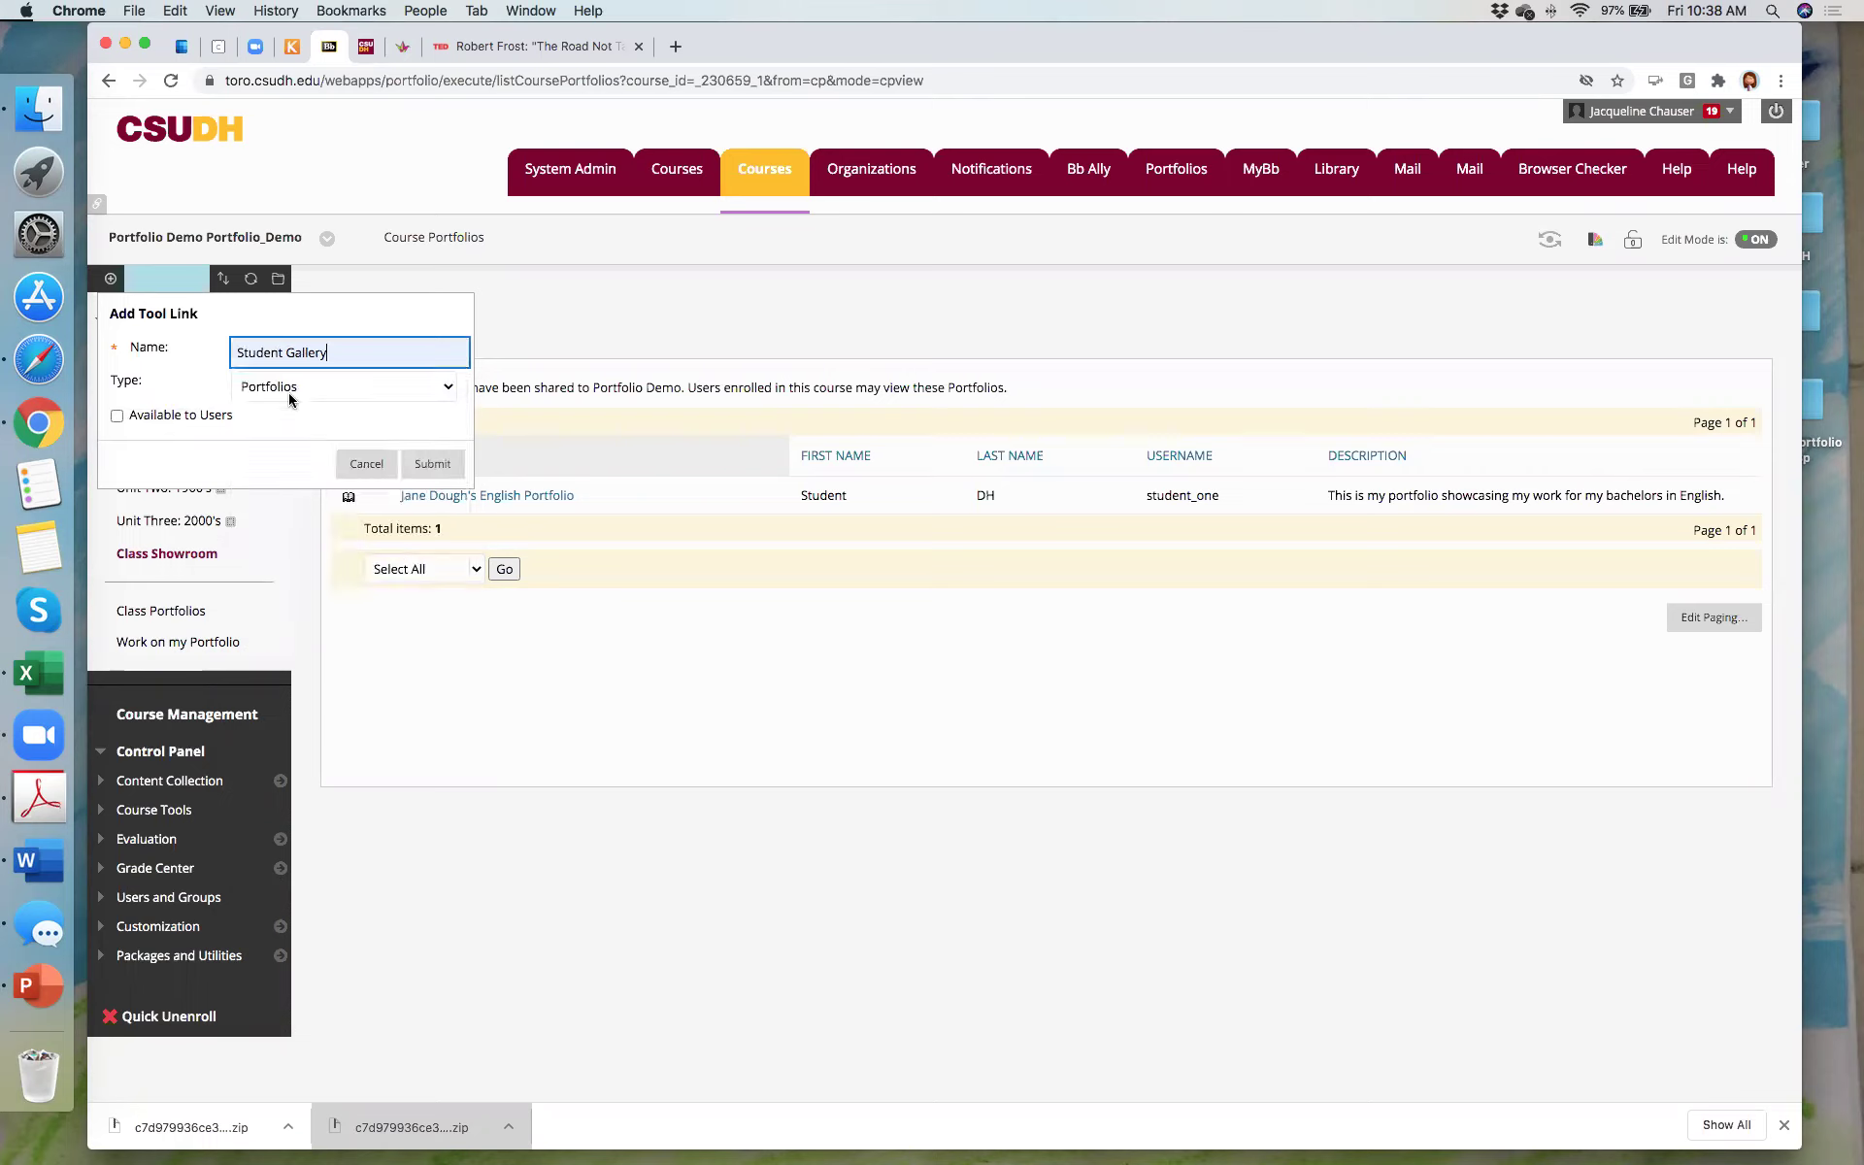
click(140, 422)
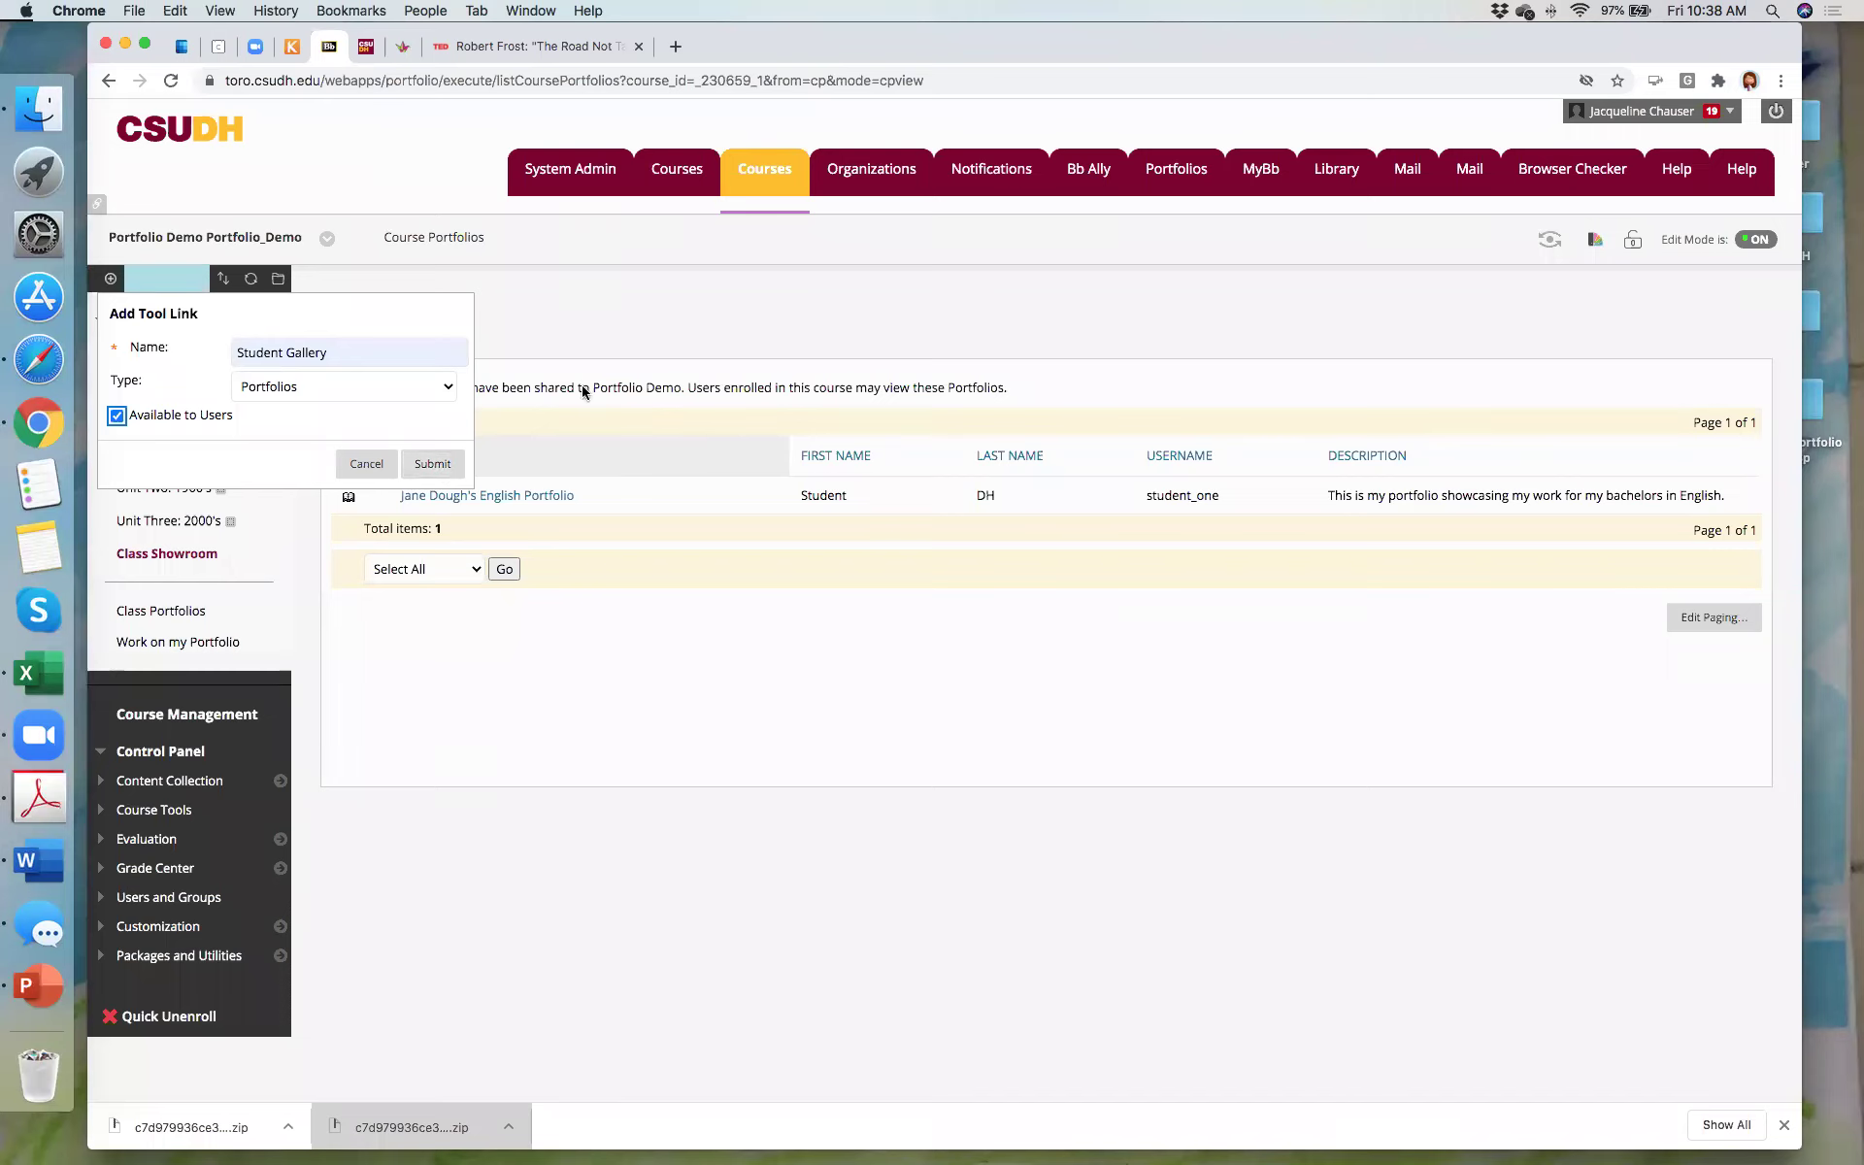
click(432, 463)
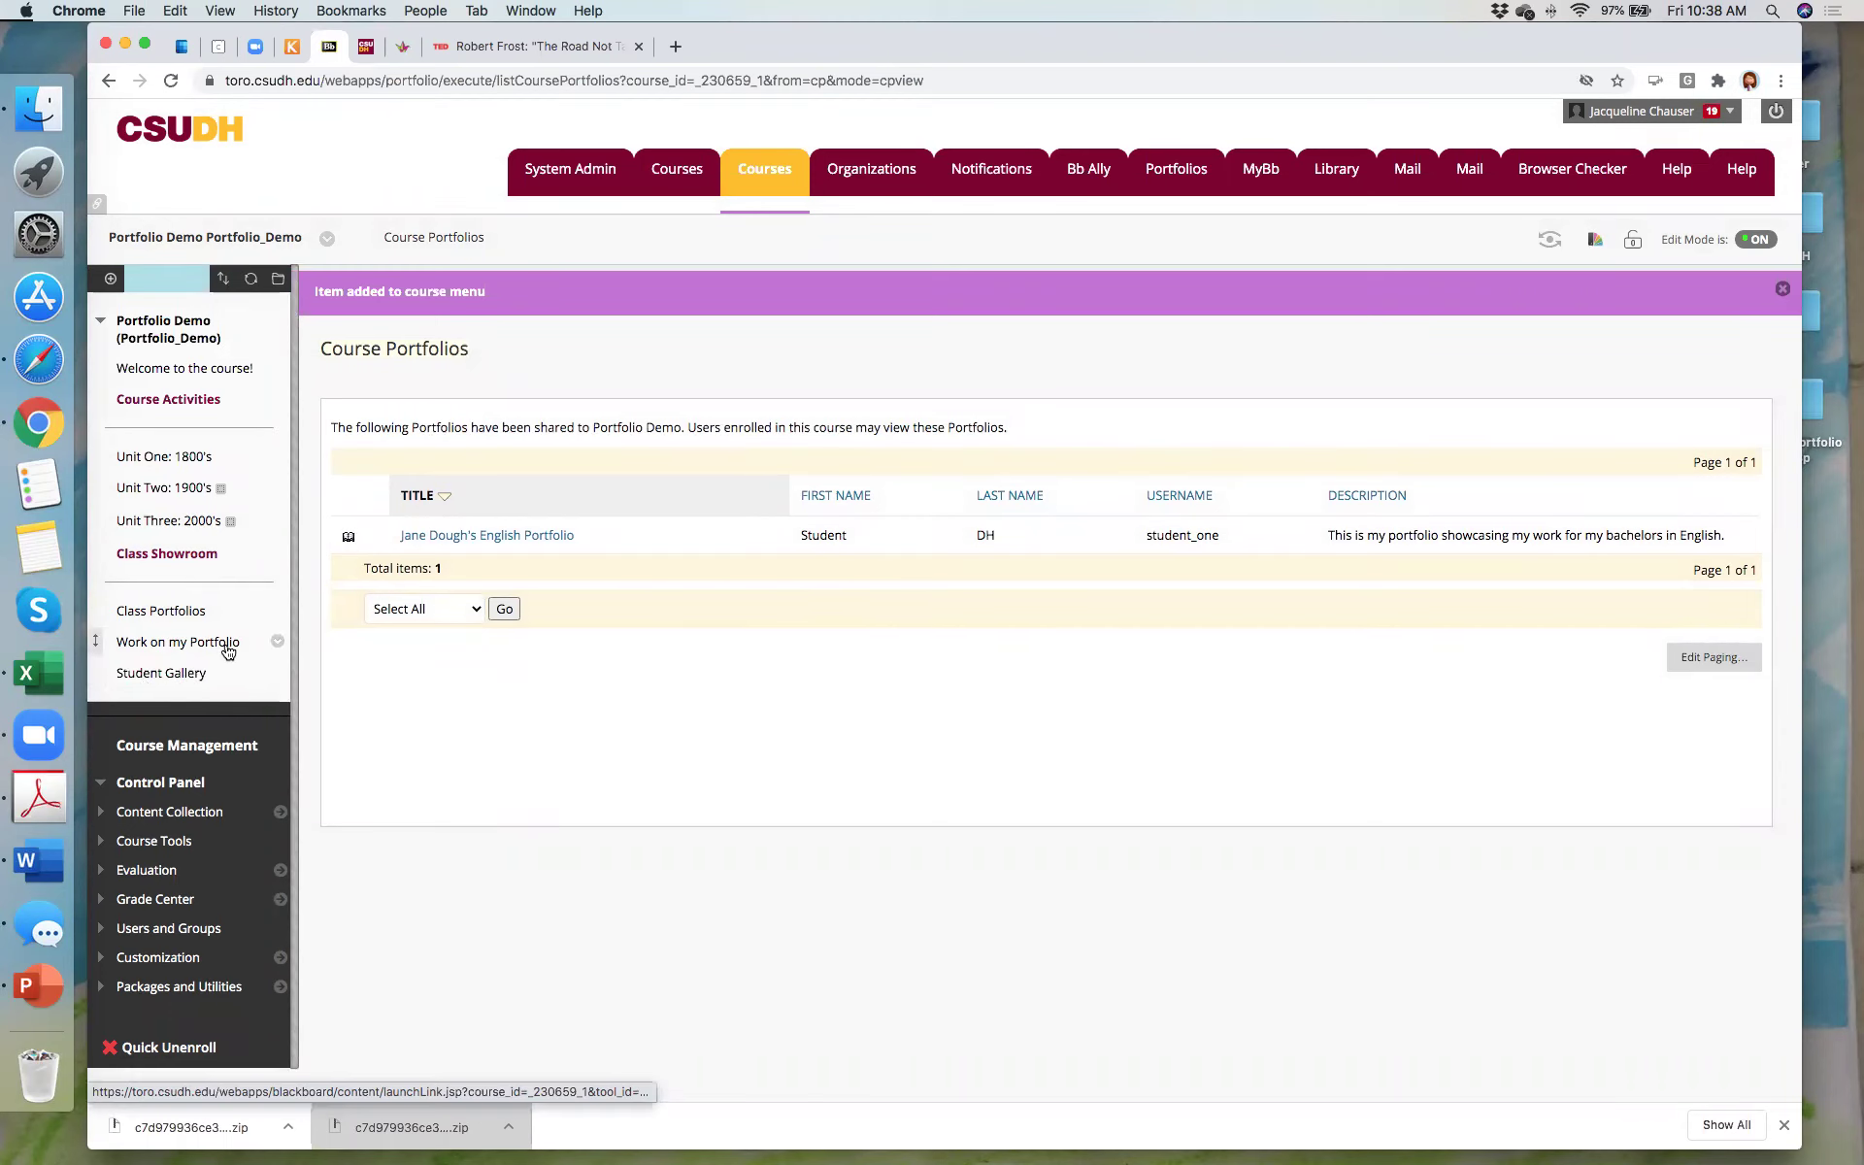
Step: View the My Portfolios page through the course's Work on my Portfolio link, and return to the Portfolio Demo course from the course list
click(206, 645)
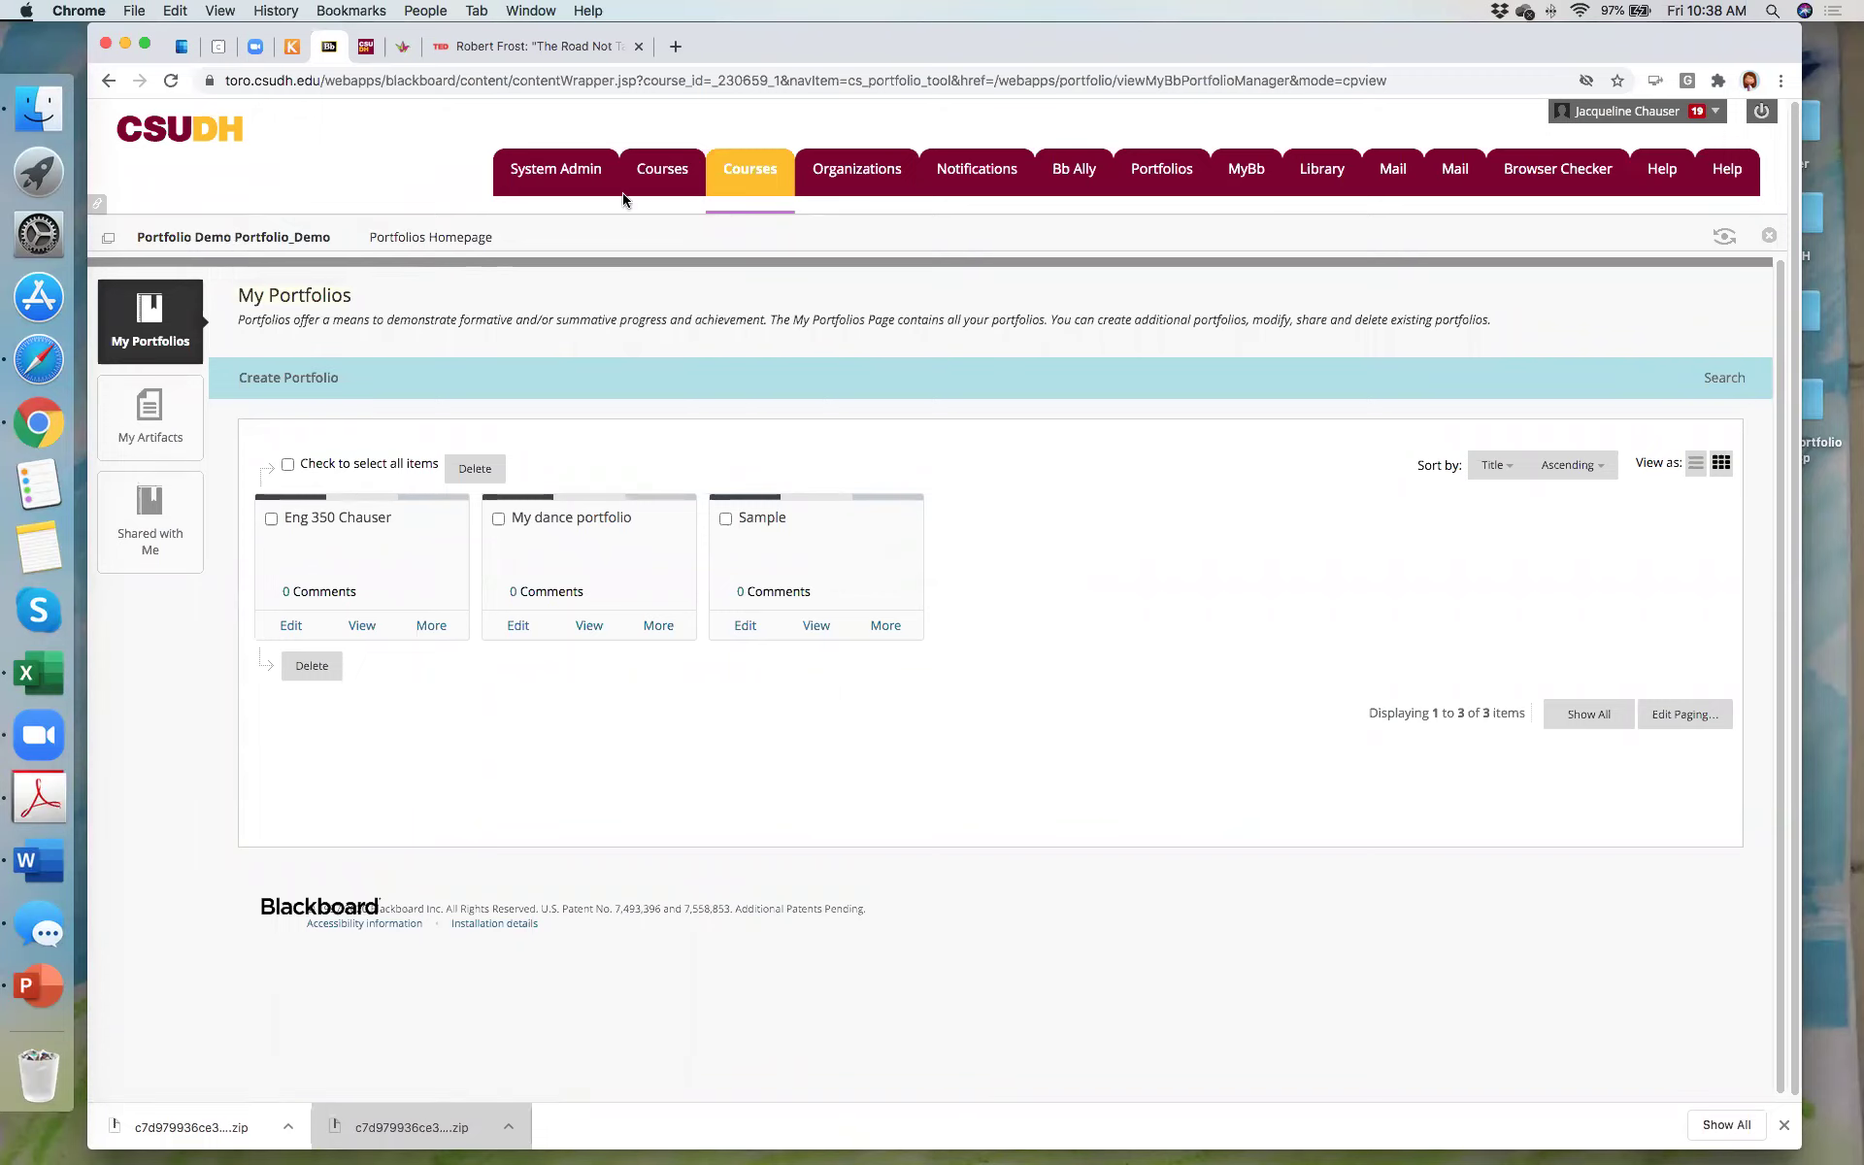
click(660, 169)
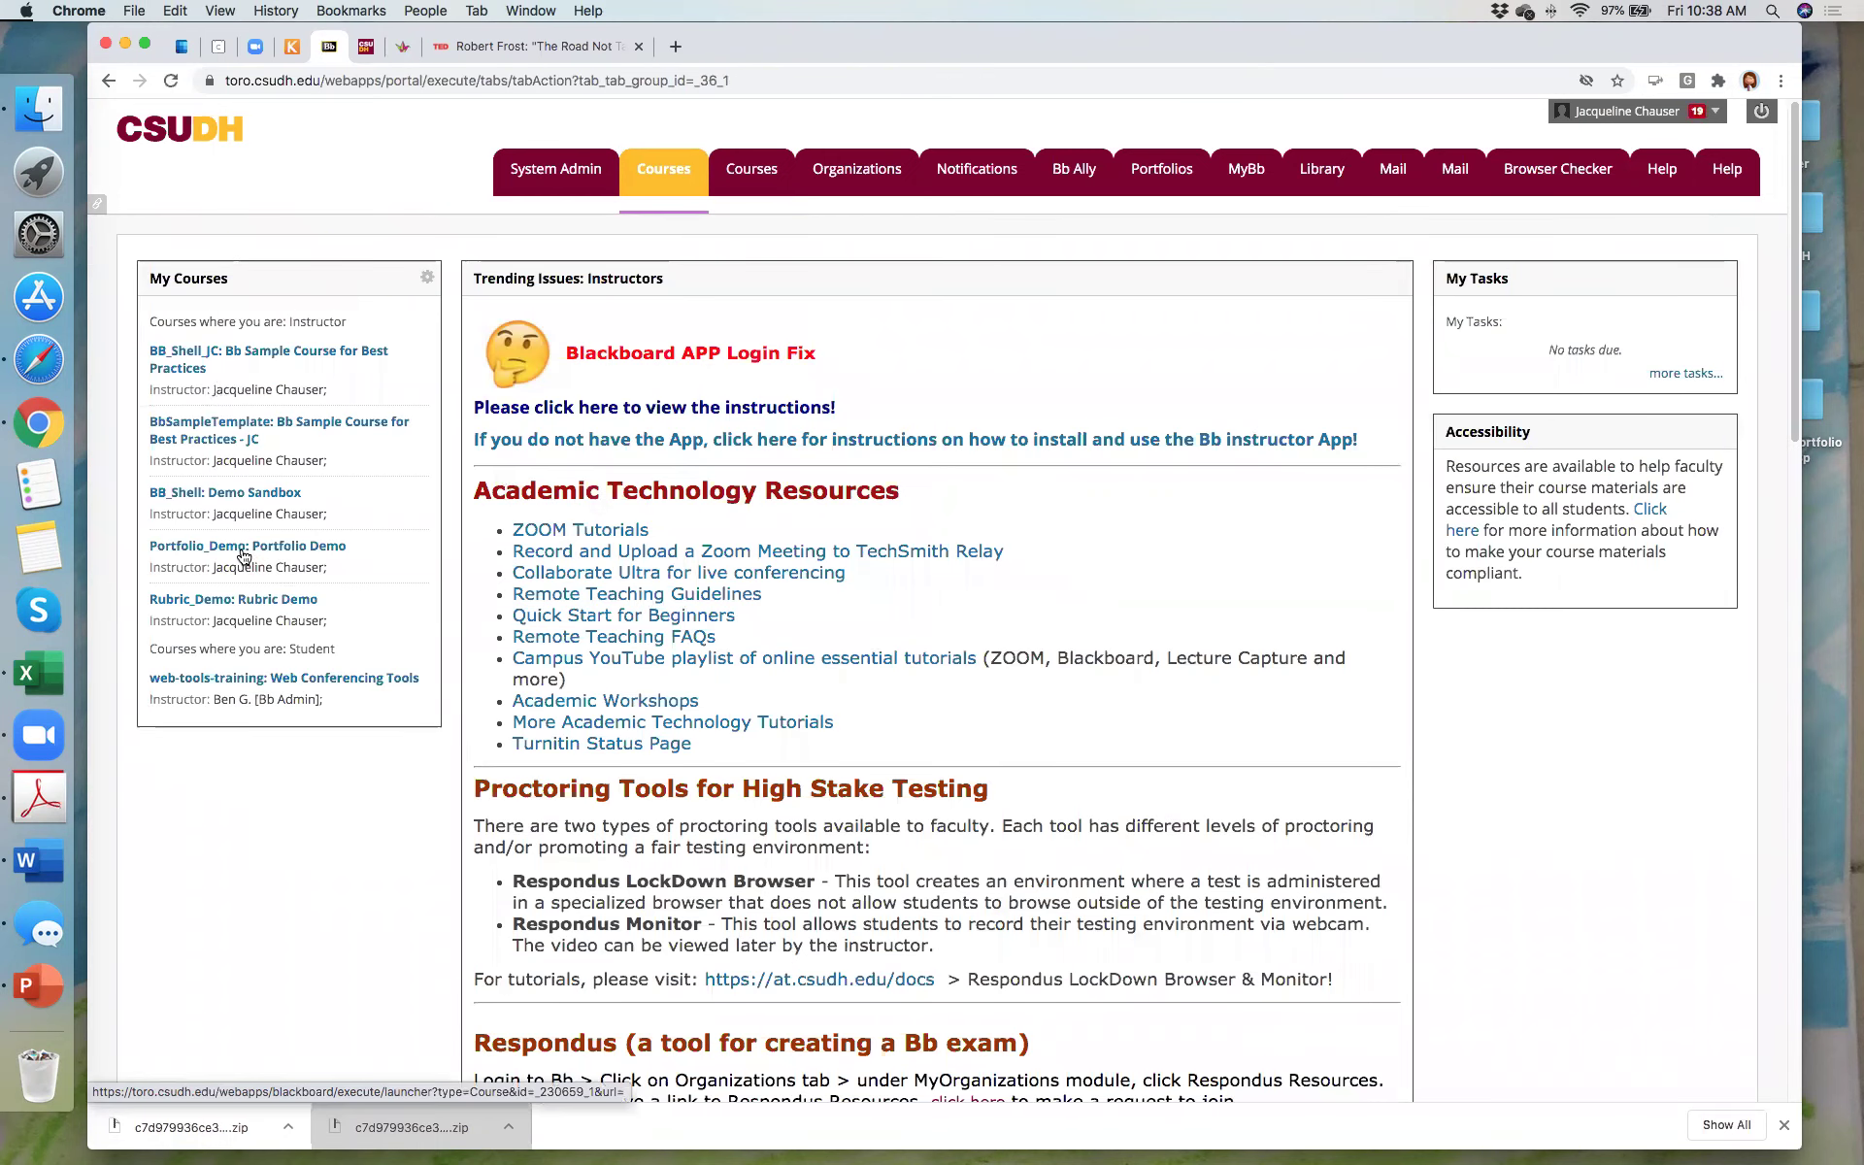
click(243, 548)
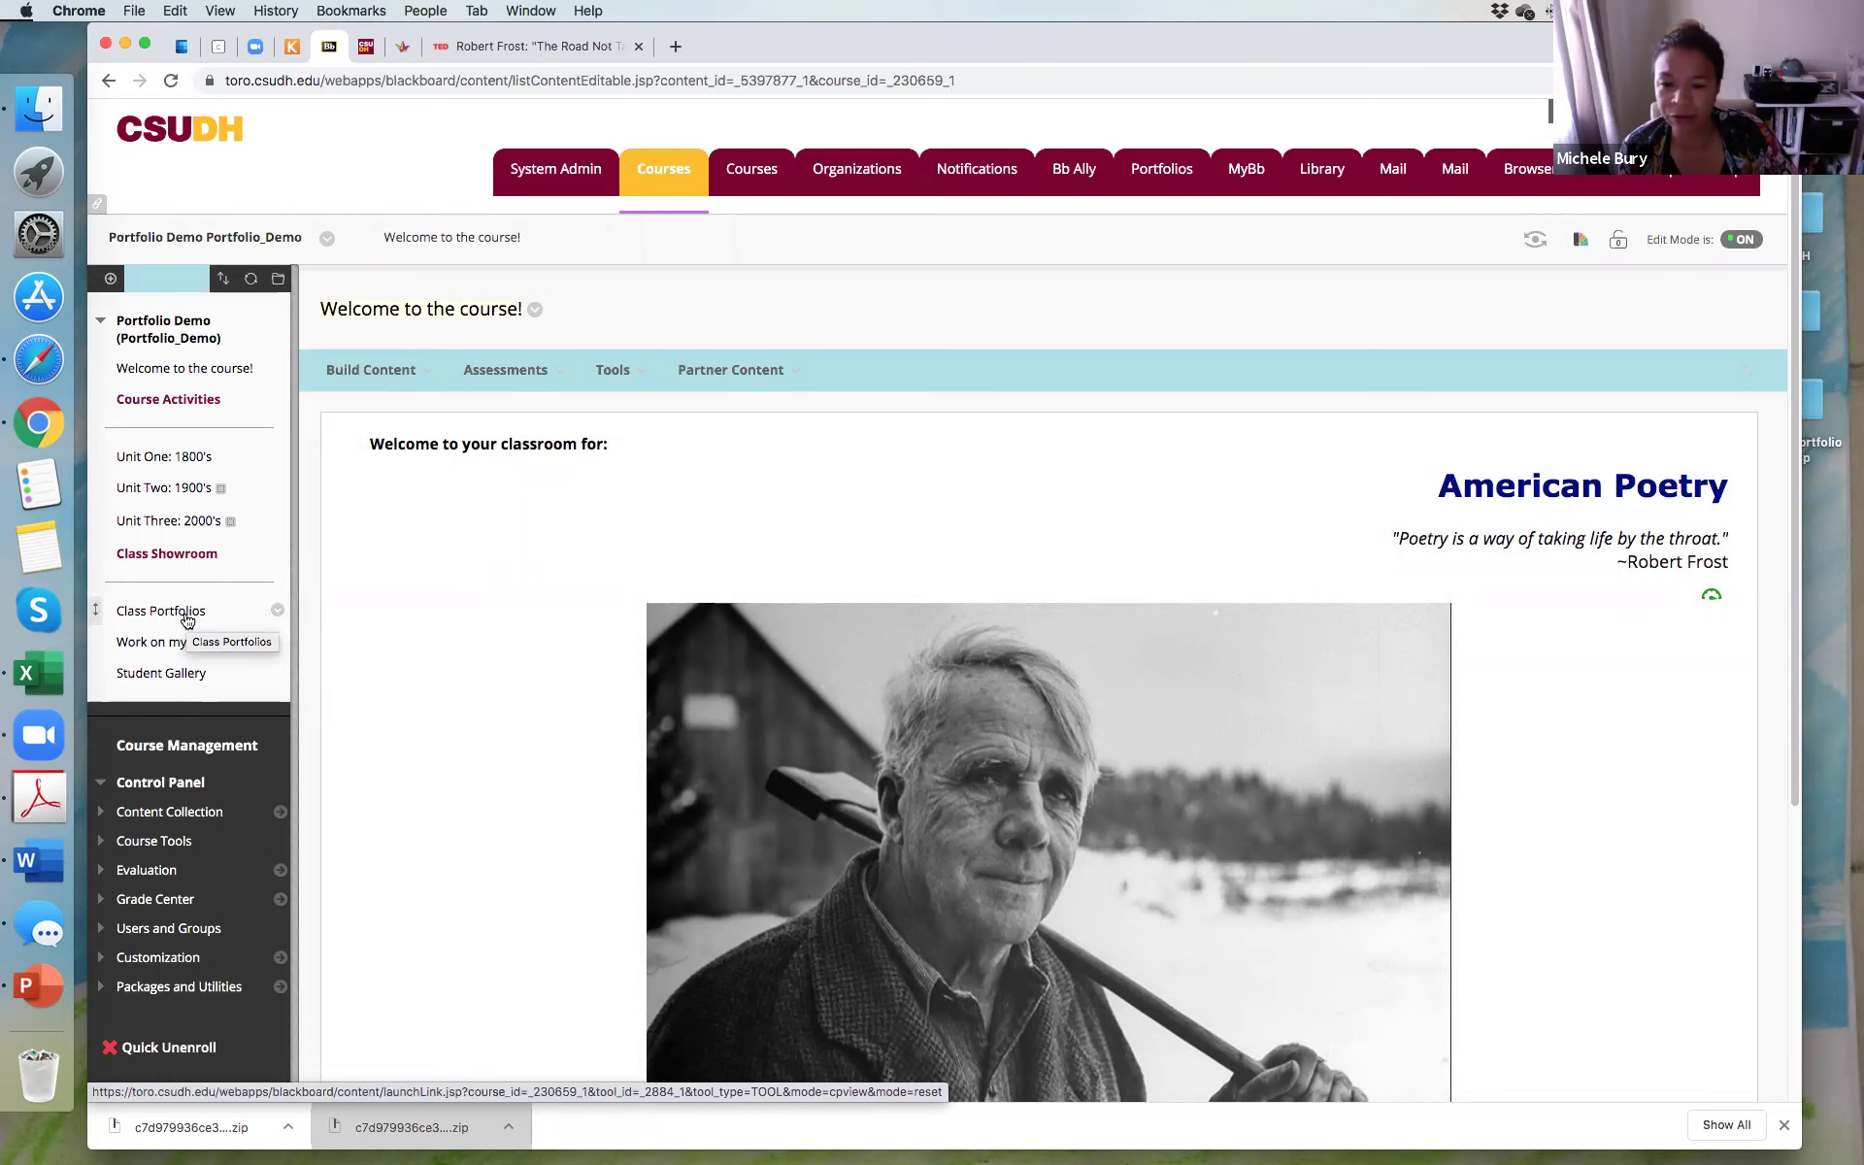
Step: View the Sample portfolio from Work on my Portfolio and start a new comment on it
click(171, 645)
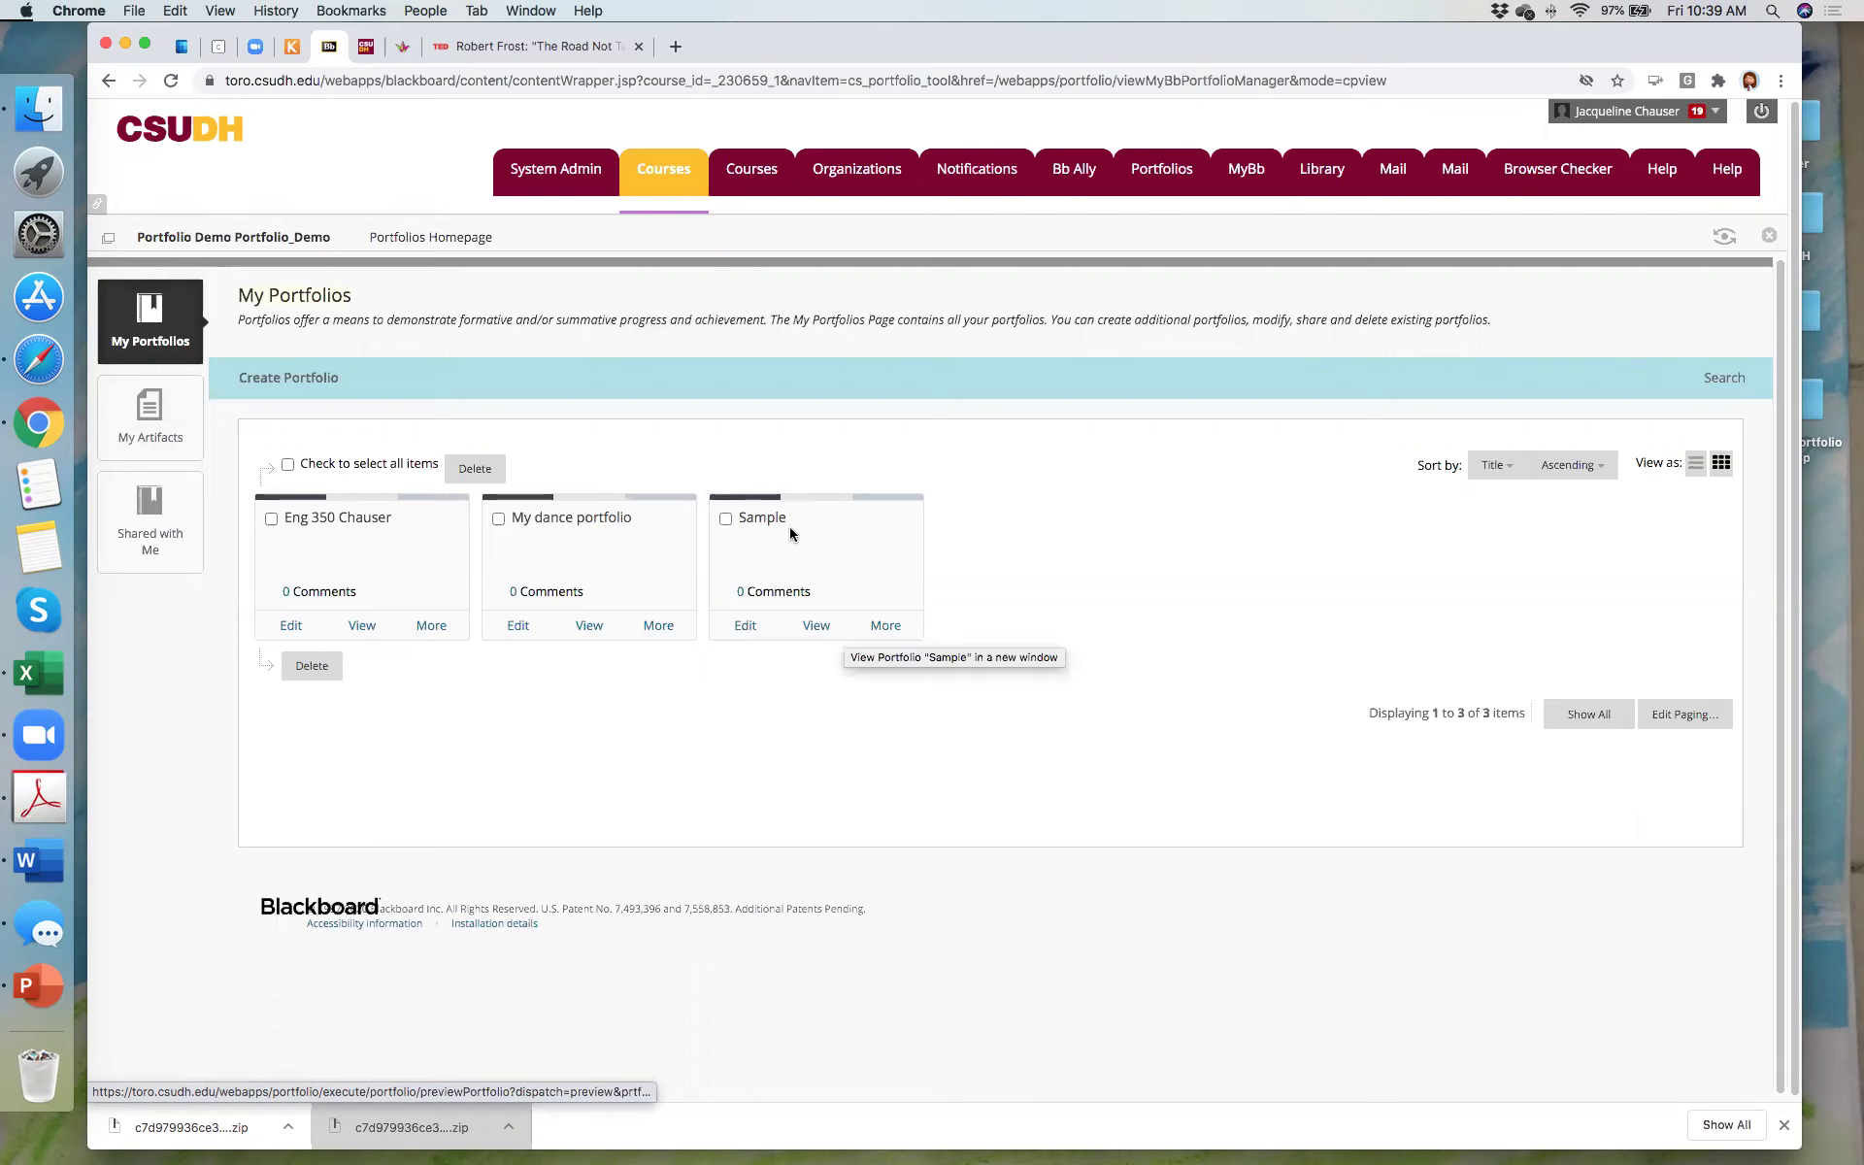
click(818, 629)
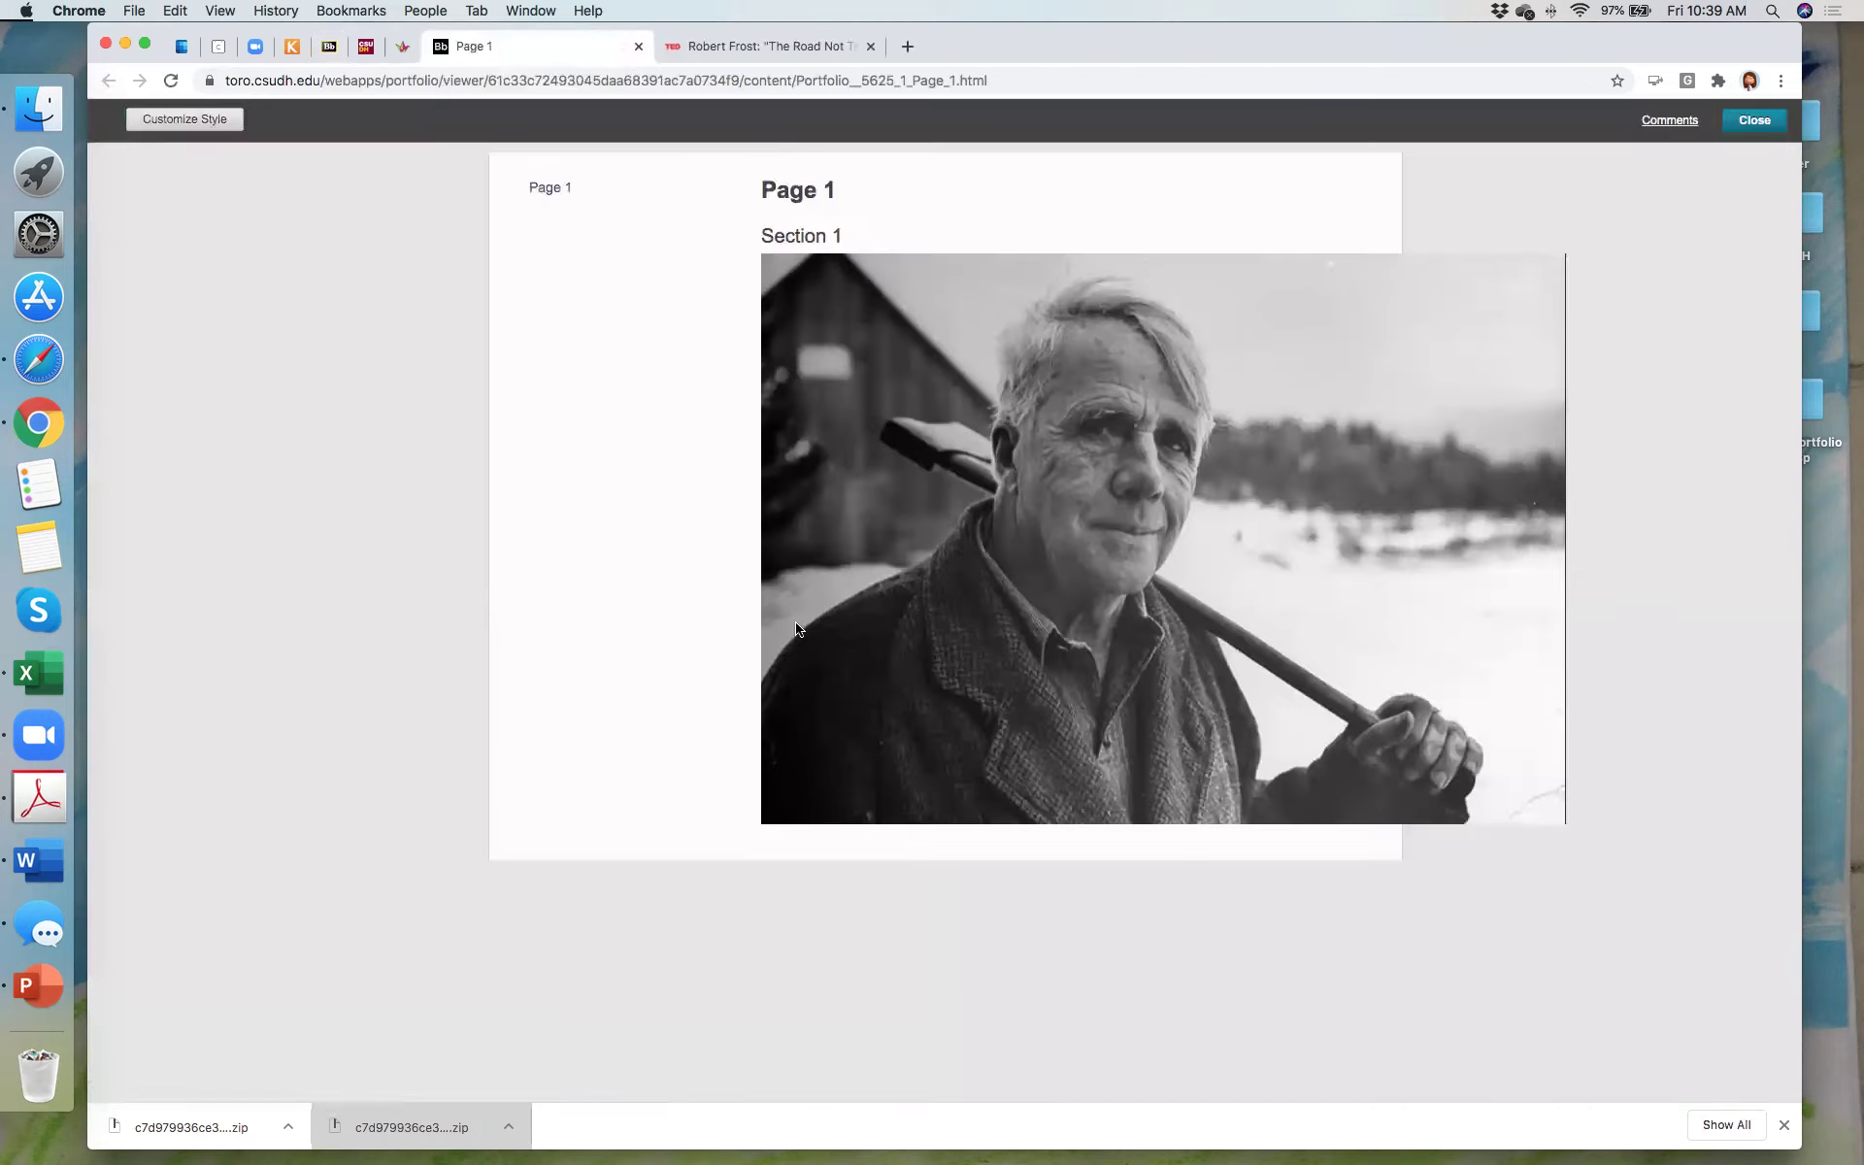
drag(1398, 43, 1413, 141)
click(1678, 222)
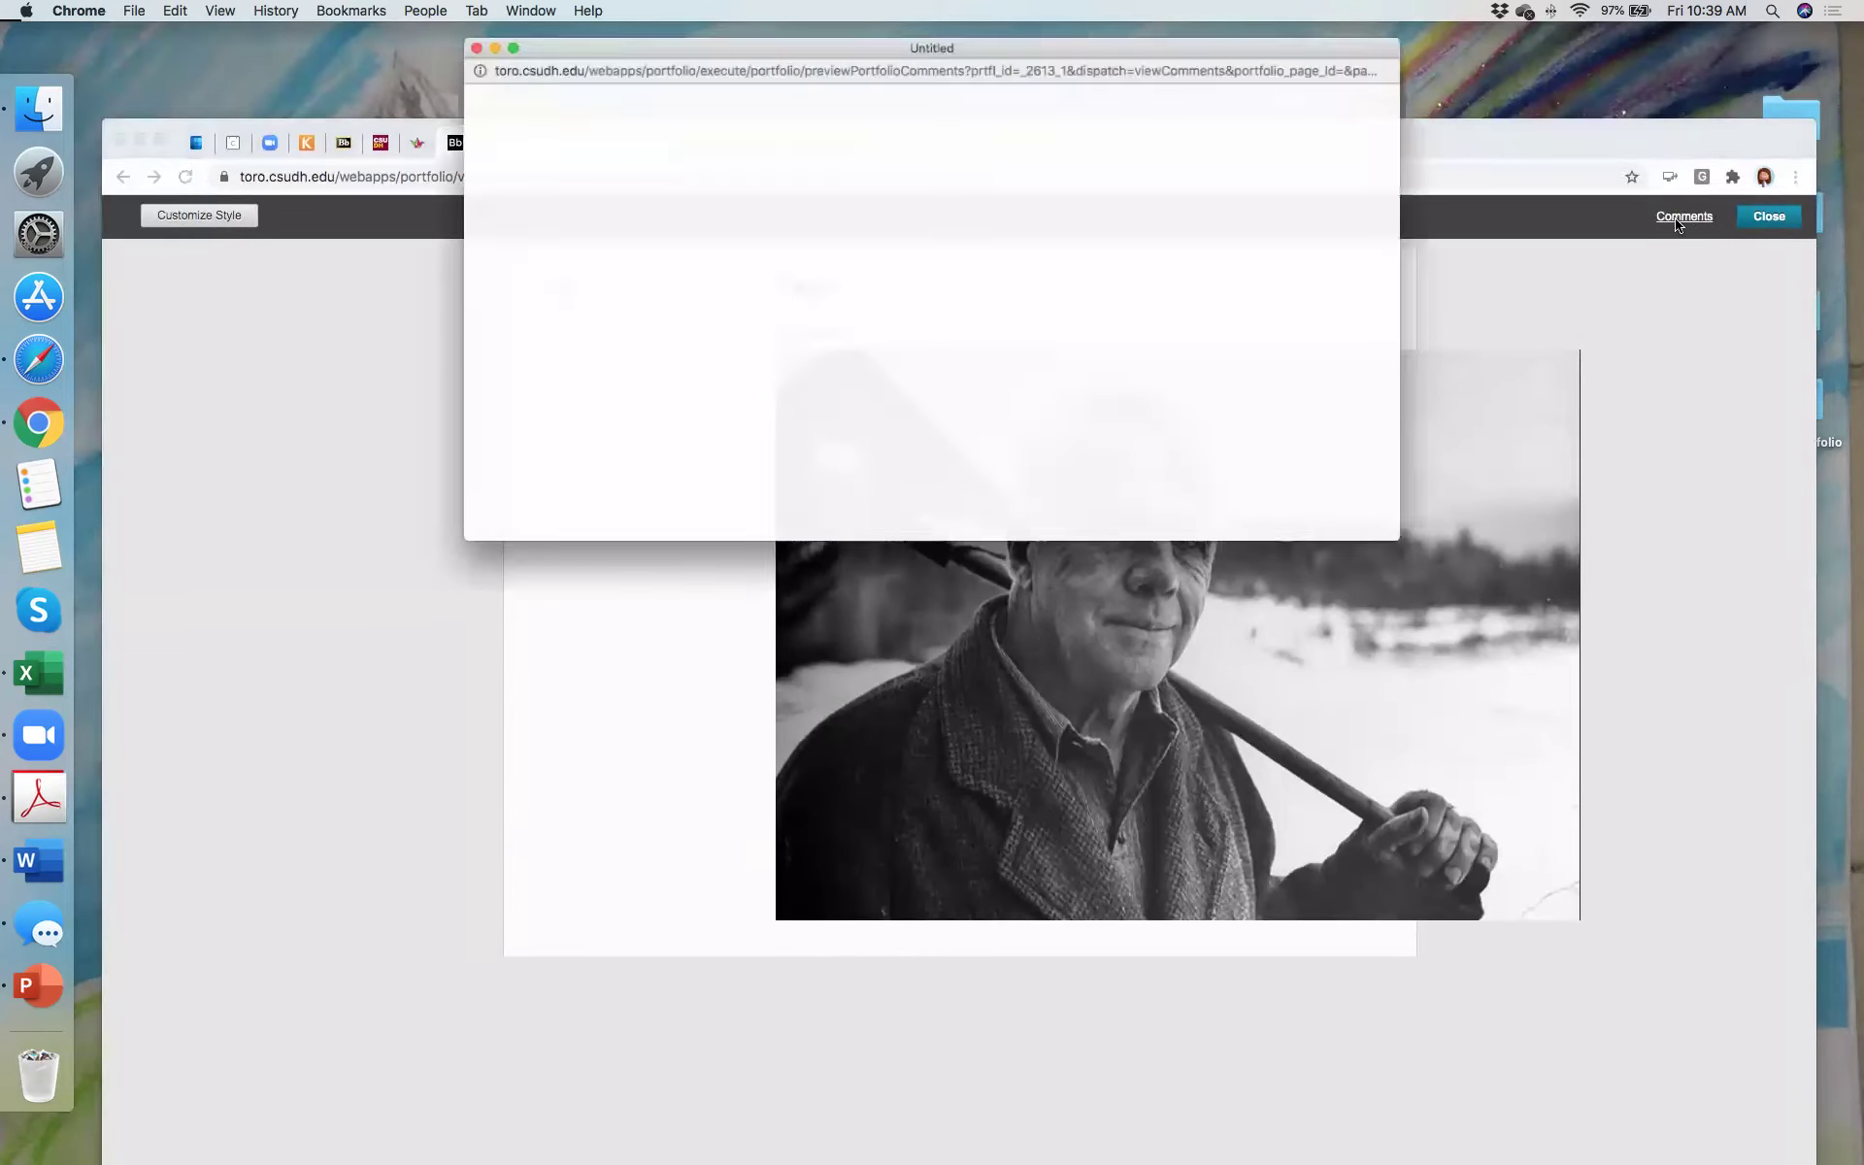
drag(1218, 37, 1299, 287)
click(603, 452)
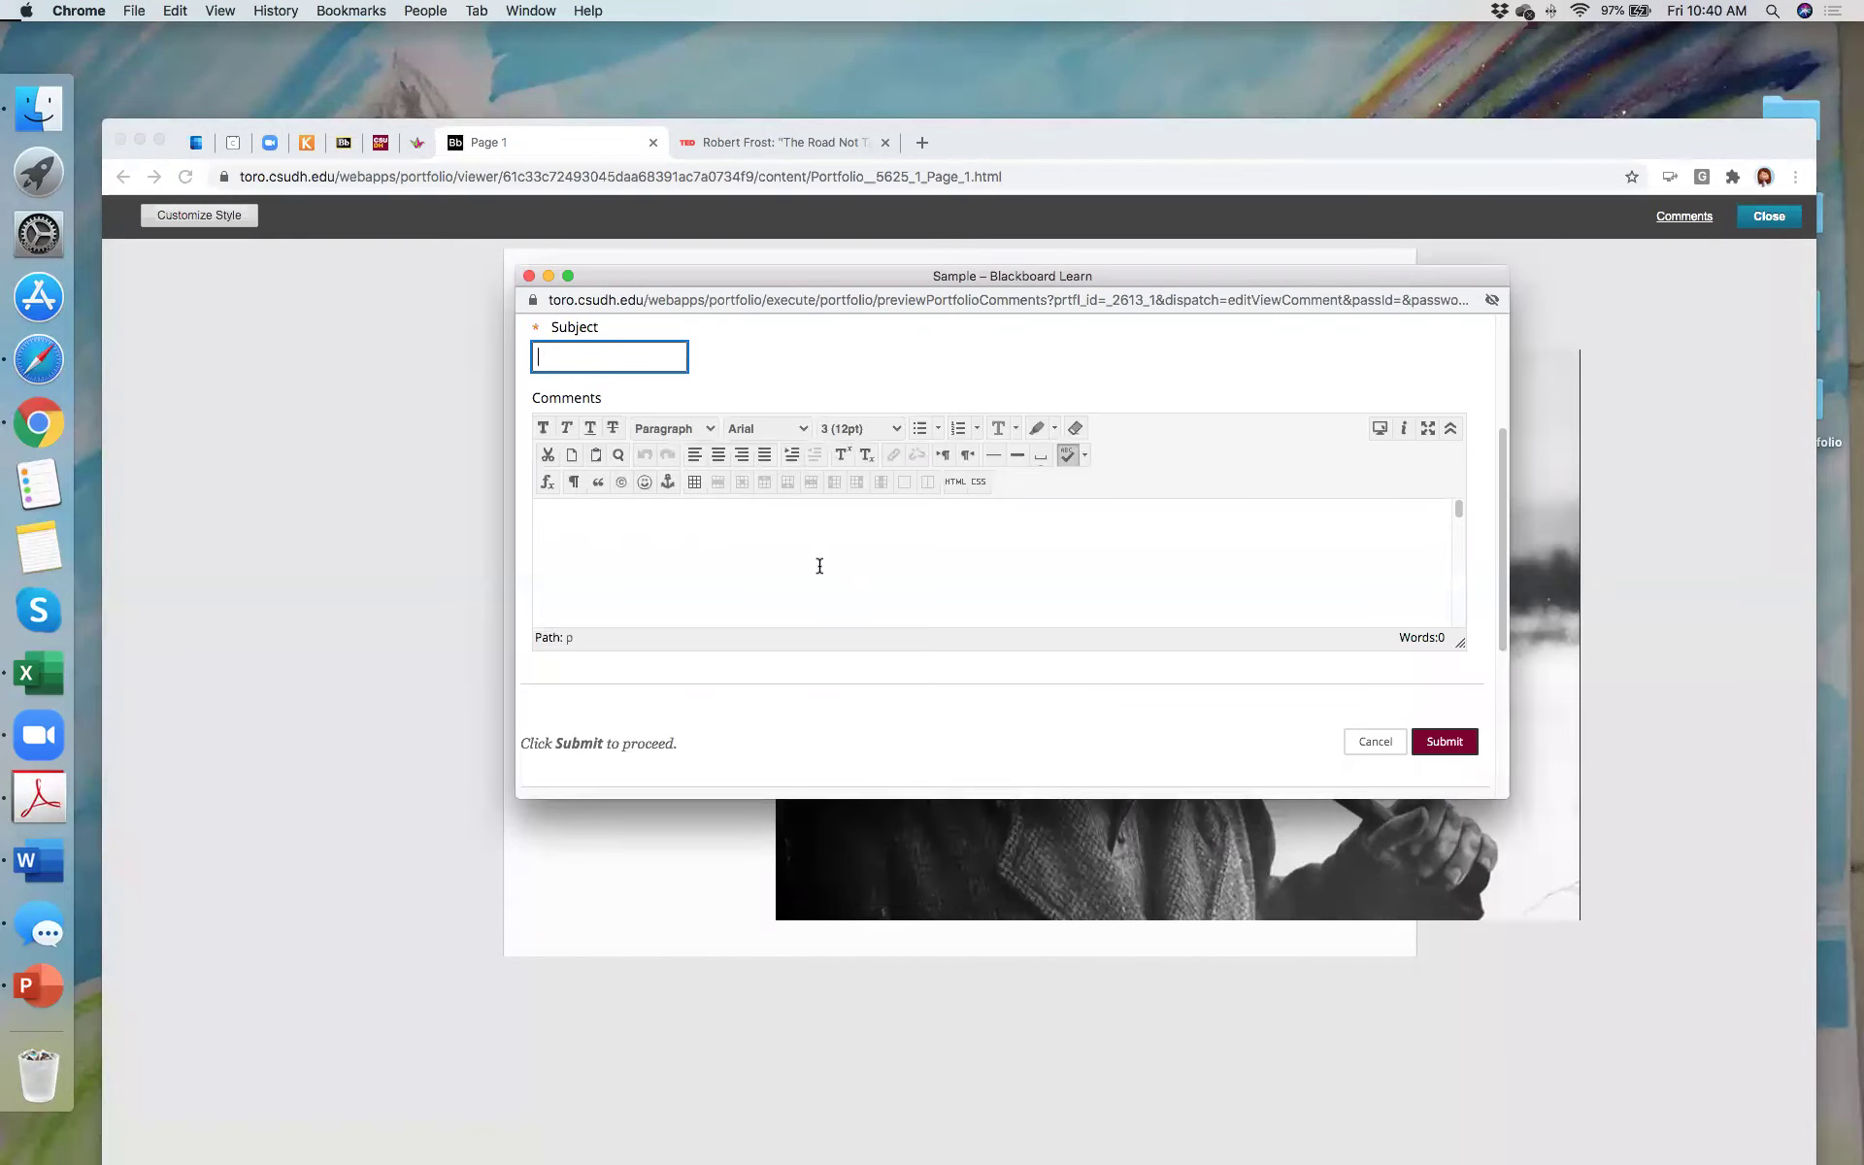
Step: Enter "Great job!" as the comment's subject
scroll(854, 545, up, 1)
click(595, 420)
click(595, 419)
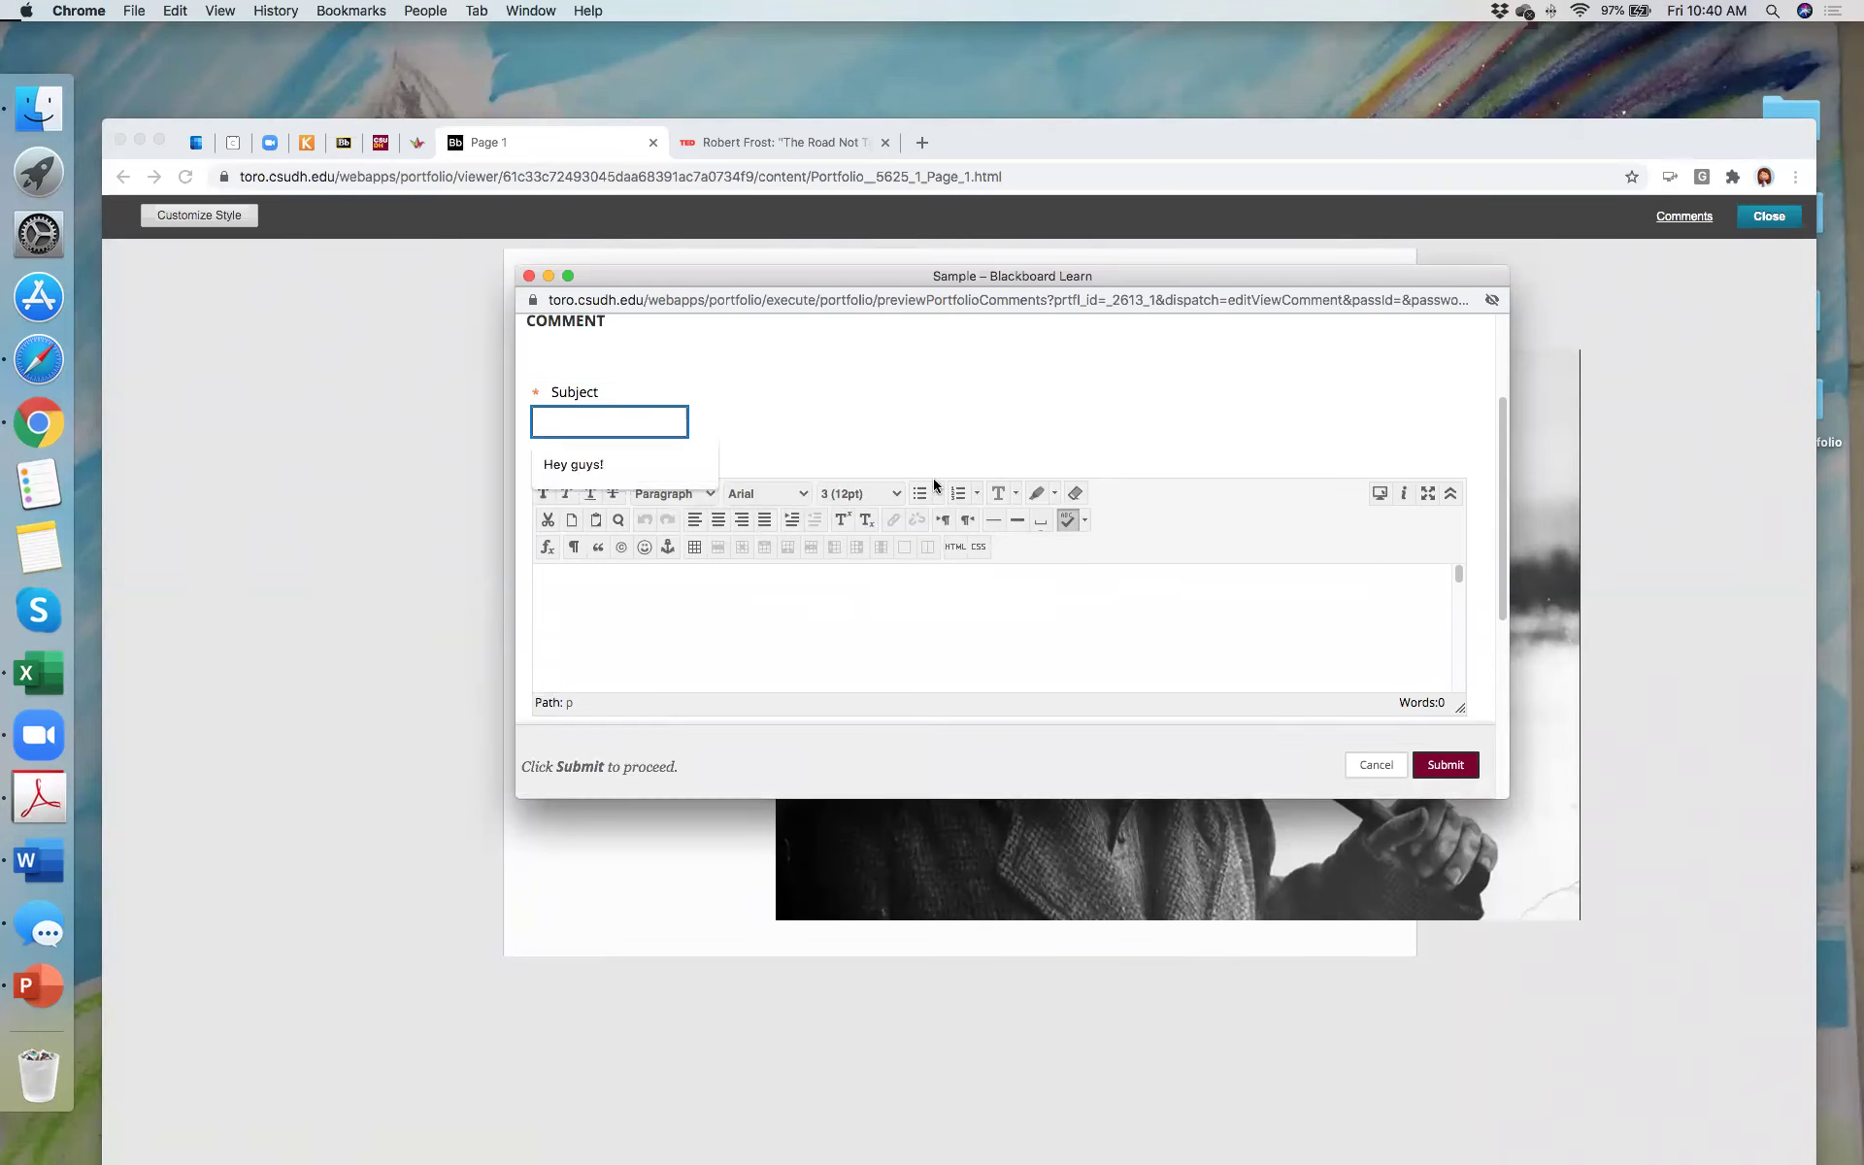
click(641, 465)
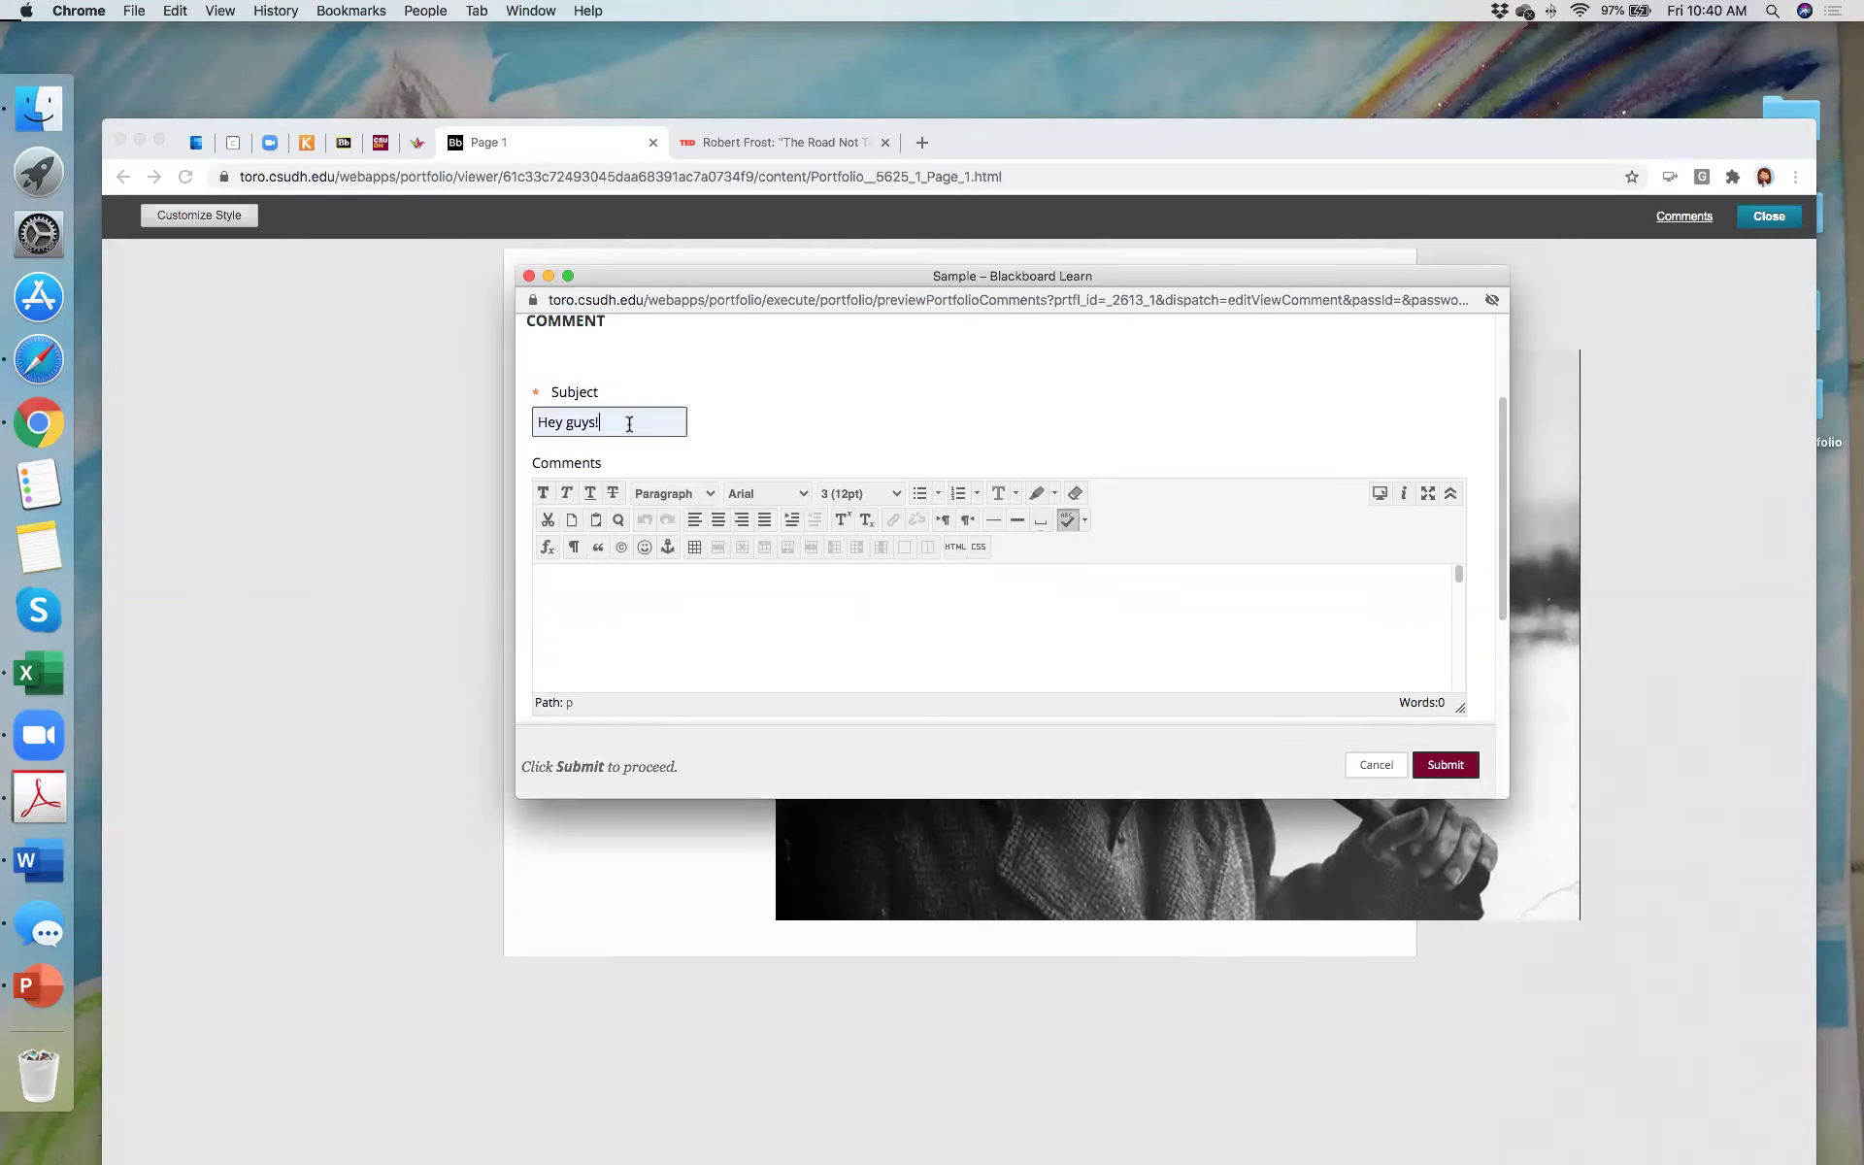
key(BackSpace)
key(BackSpace)
key(BackSpace)
key(BackSpace)
key(BackSpace)
key(BackSpace)
key(BackSpace)
key(BackSpace)
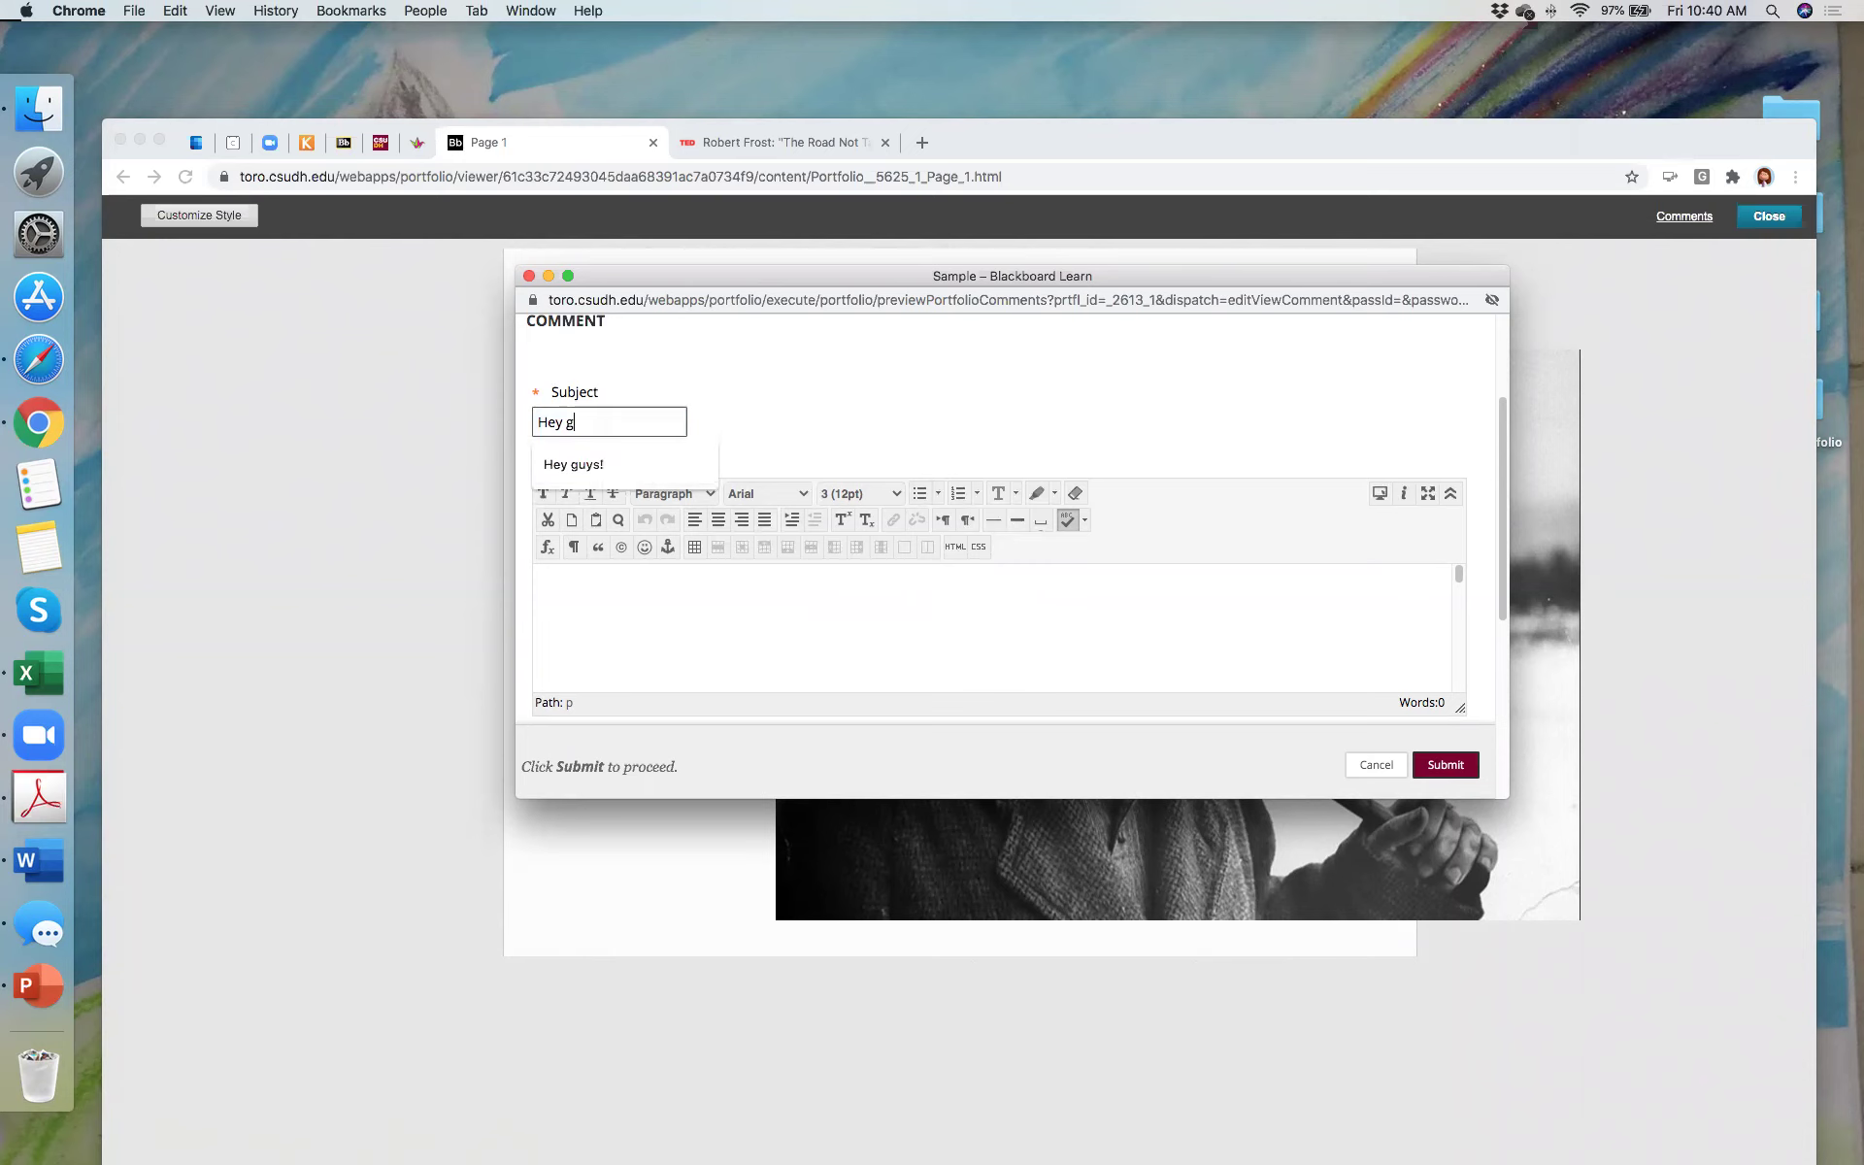
key(BackSpace)
text(Grea)
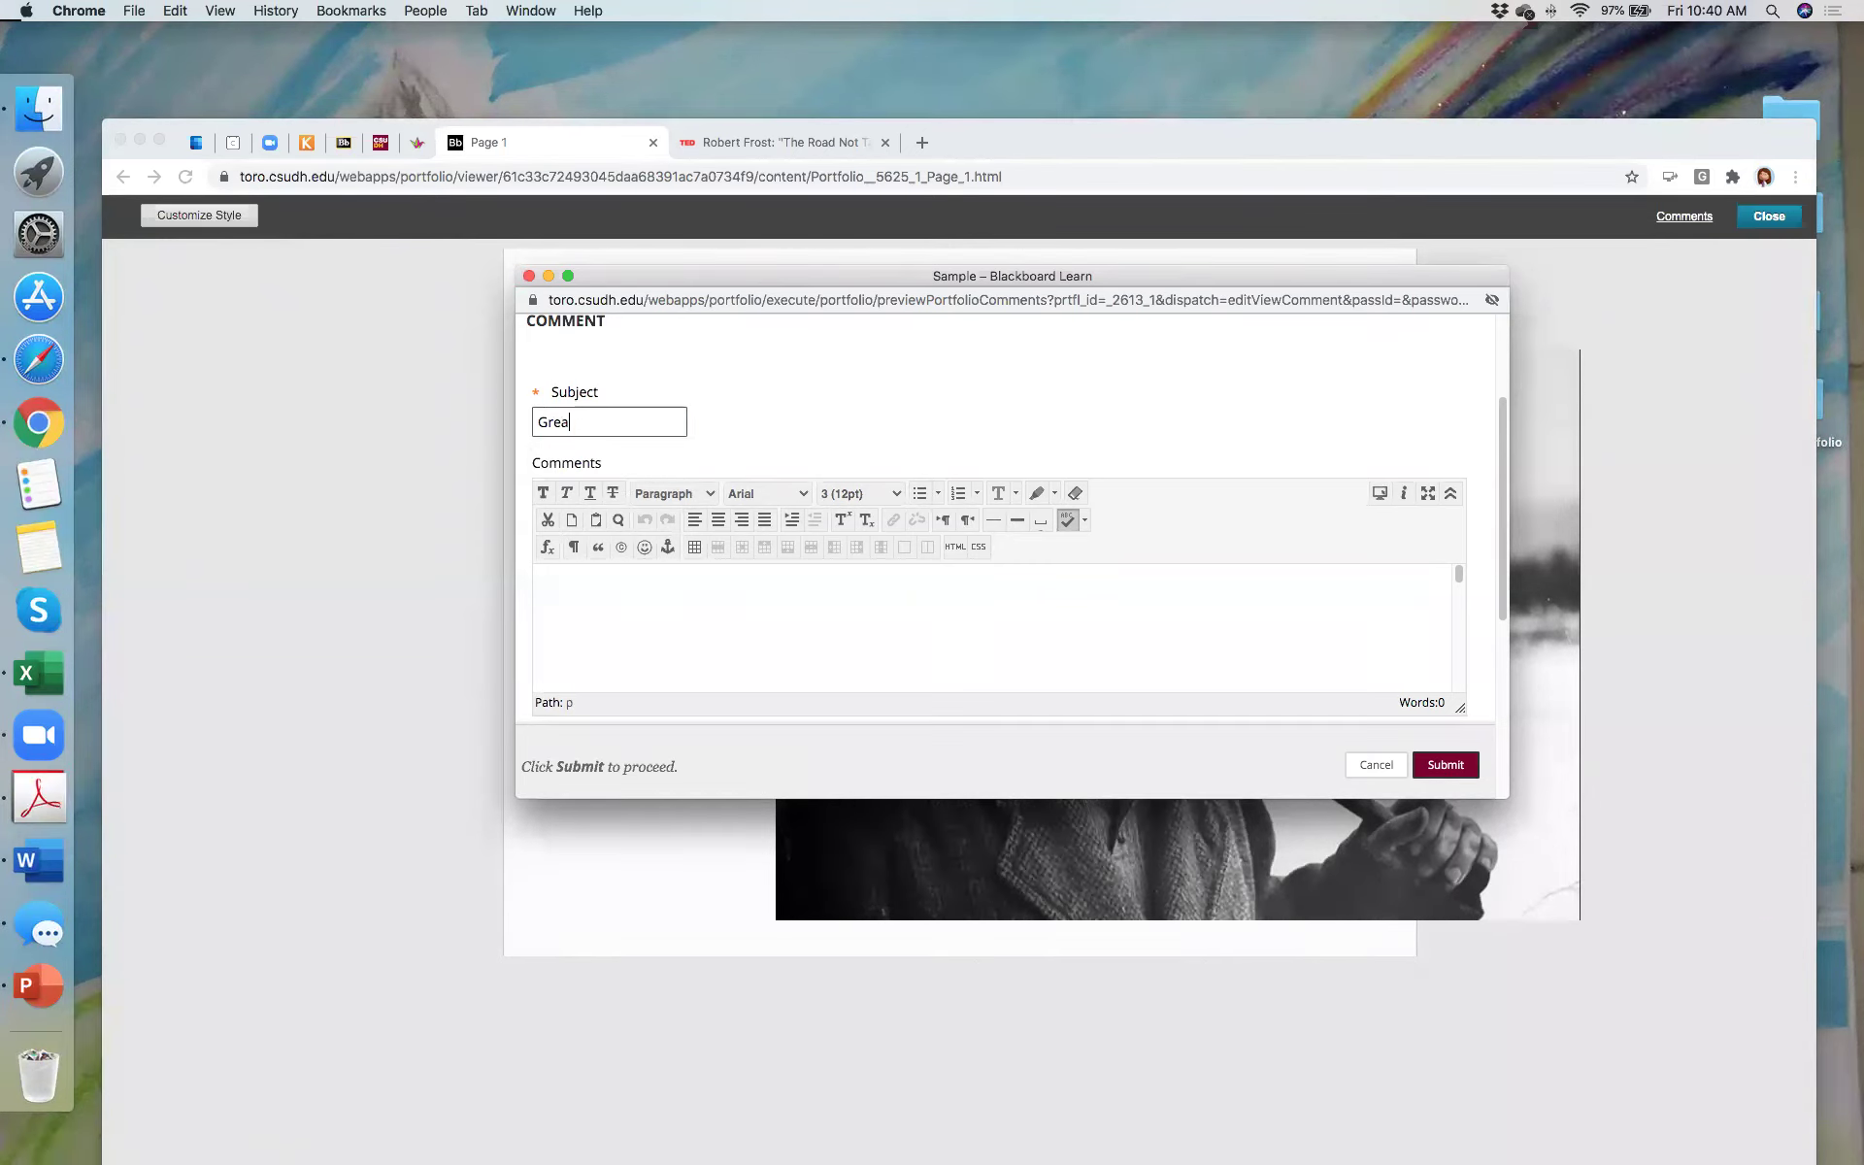
text(t jon!)
click(773, 595)
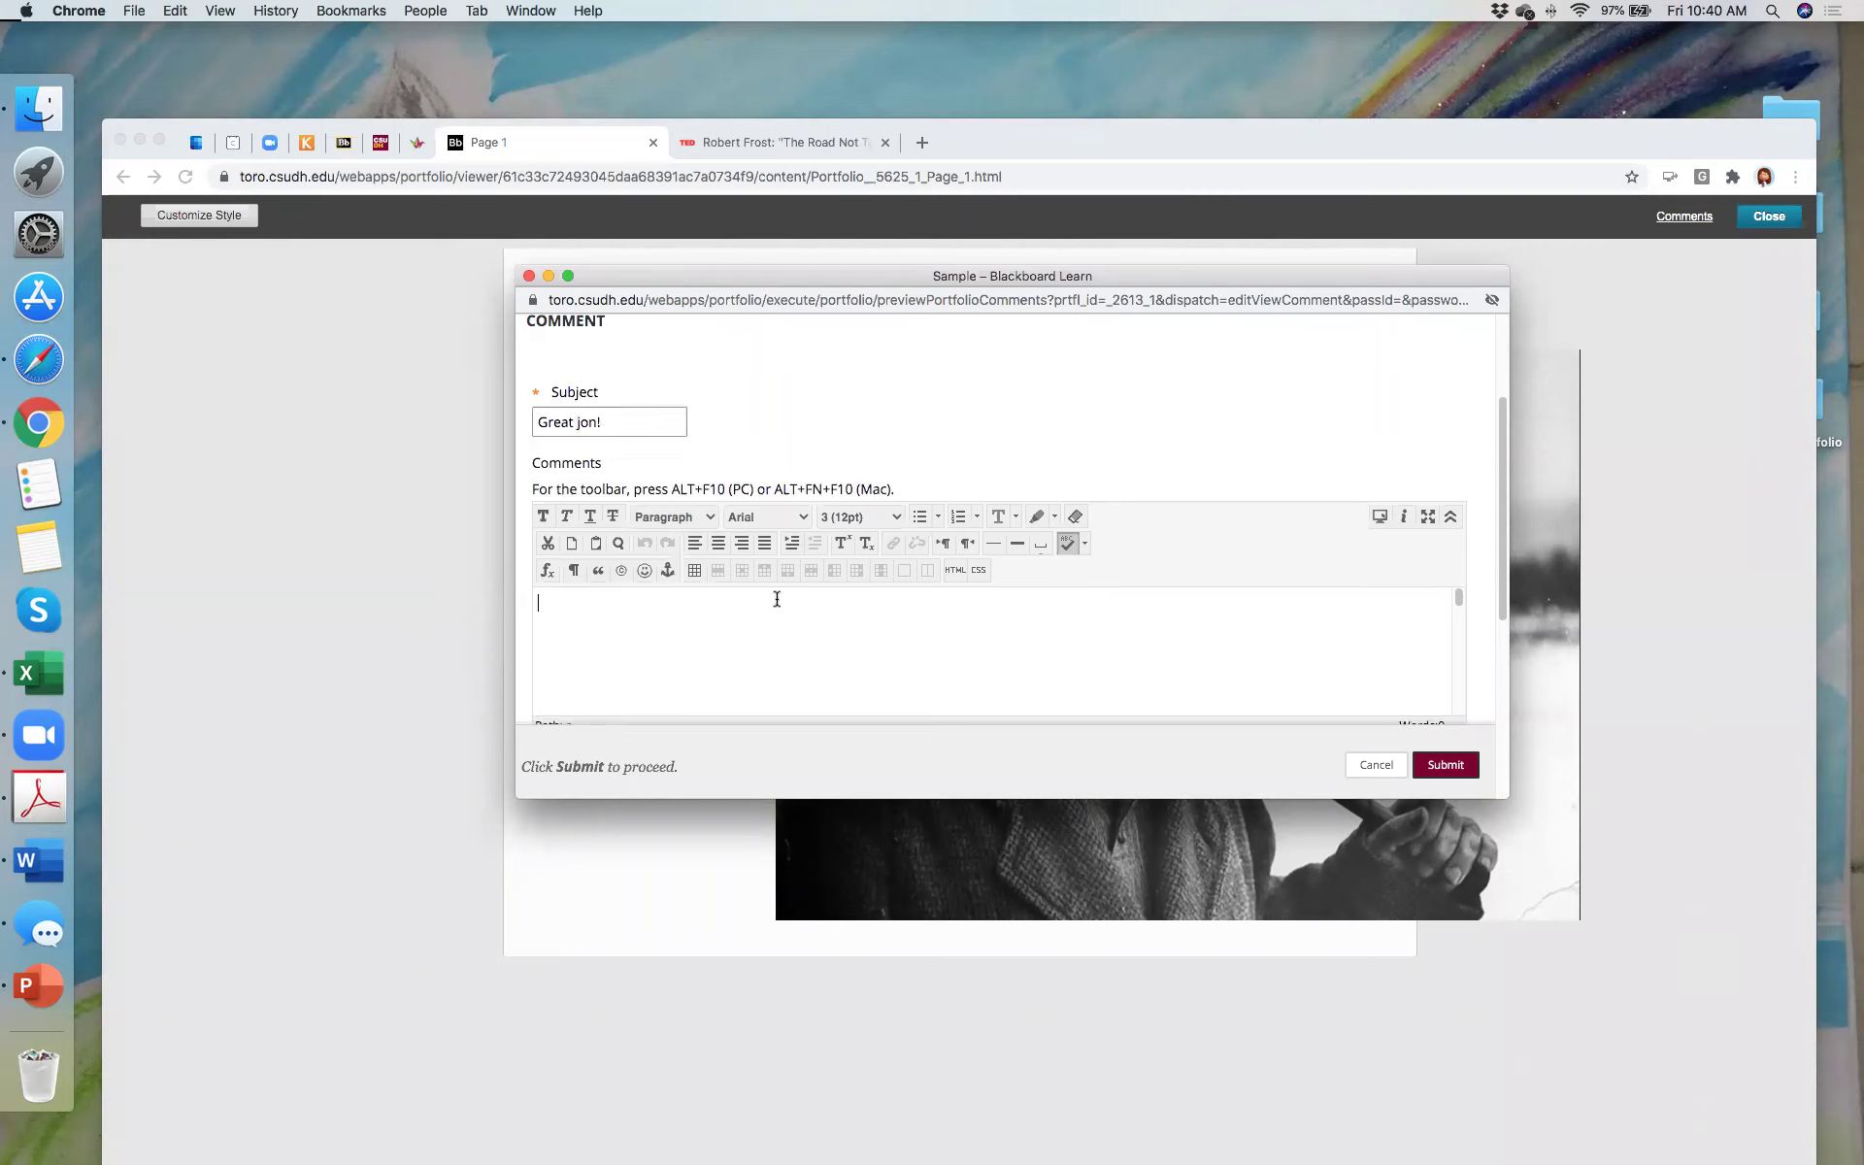
click(601, 421)
key(BackSpace)
key(BackSpace)
text(b)
Step: Write "I really liked your photo. Very compelling." as the comment text and submit it
click(765, 638)
text(I really liked your photo.)
text(Very compelling.)
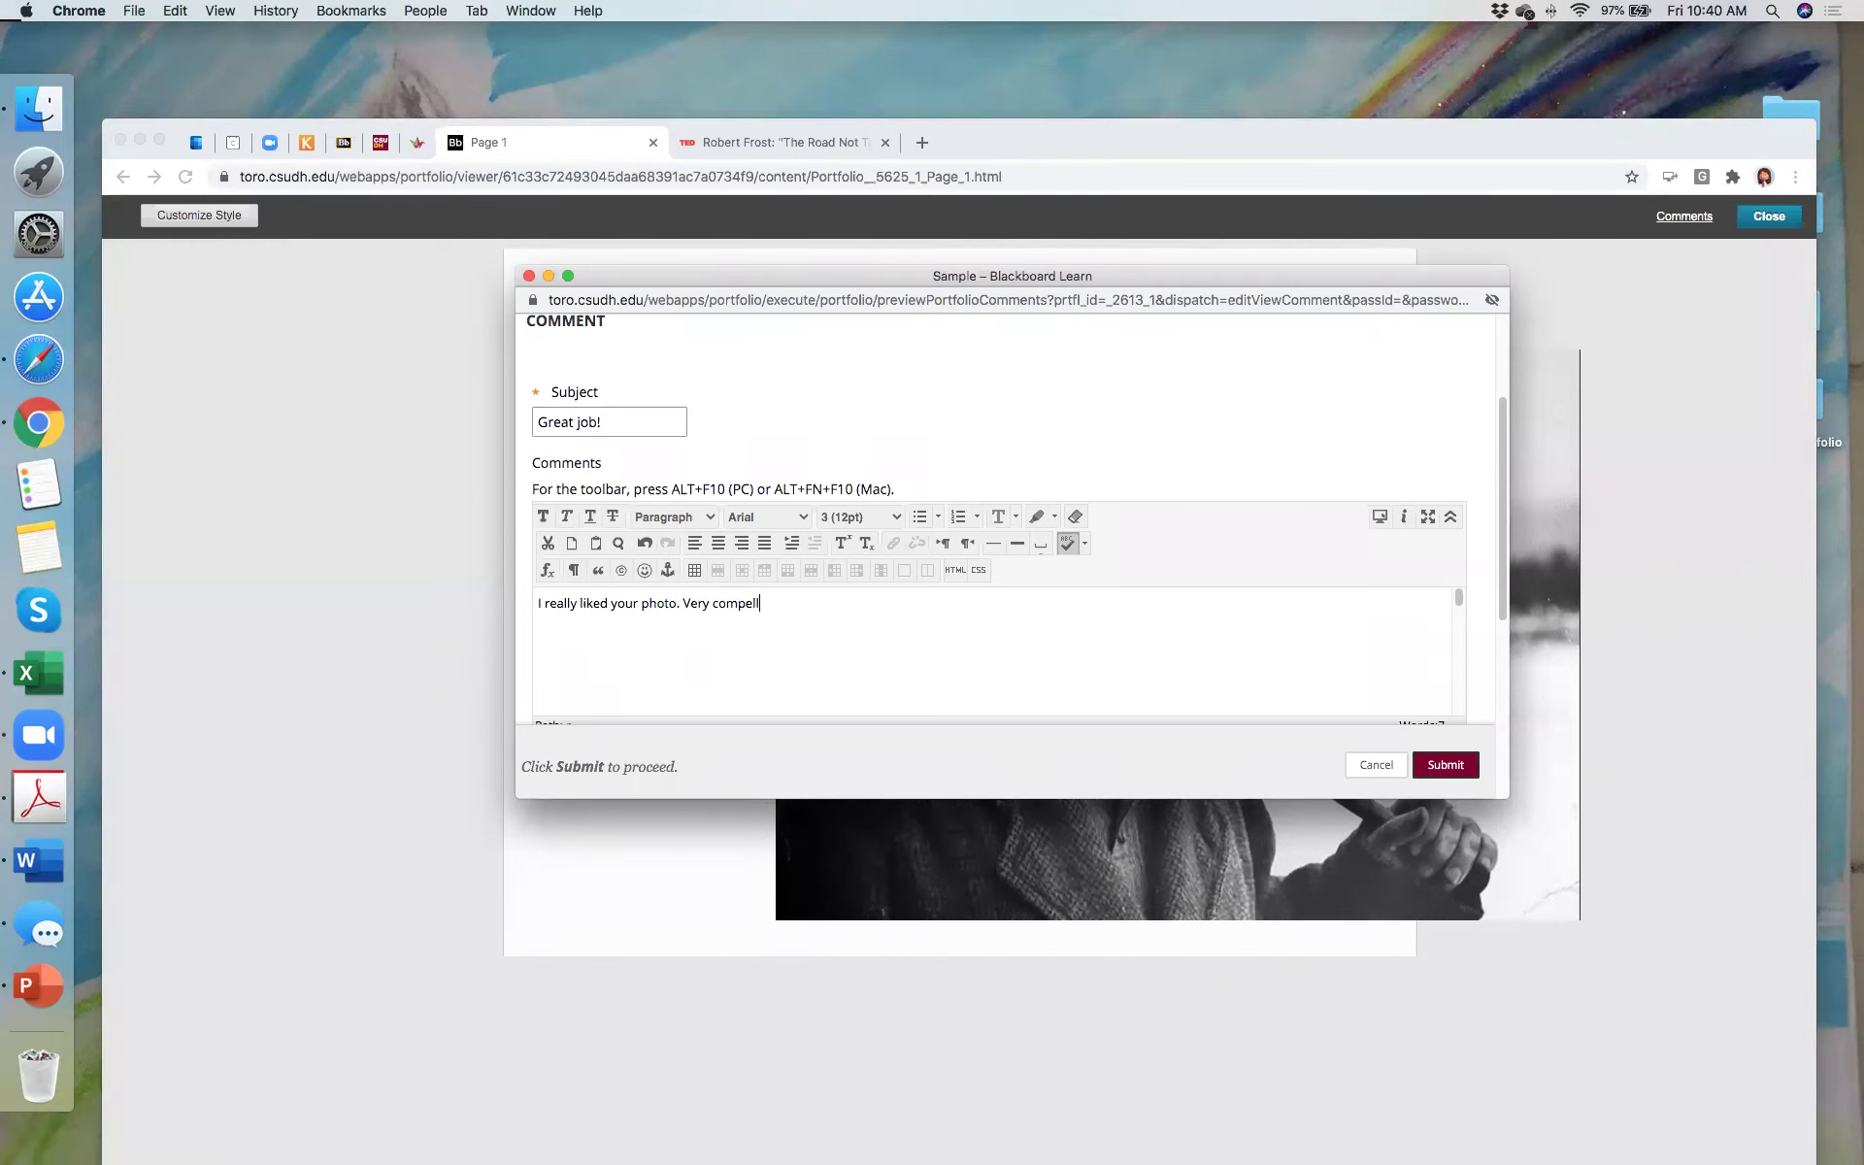
click(1432, 768)
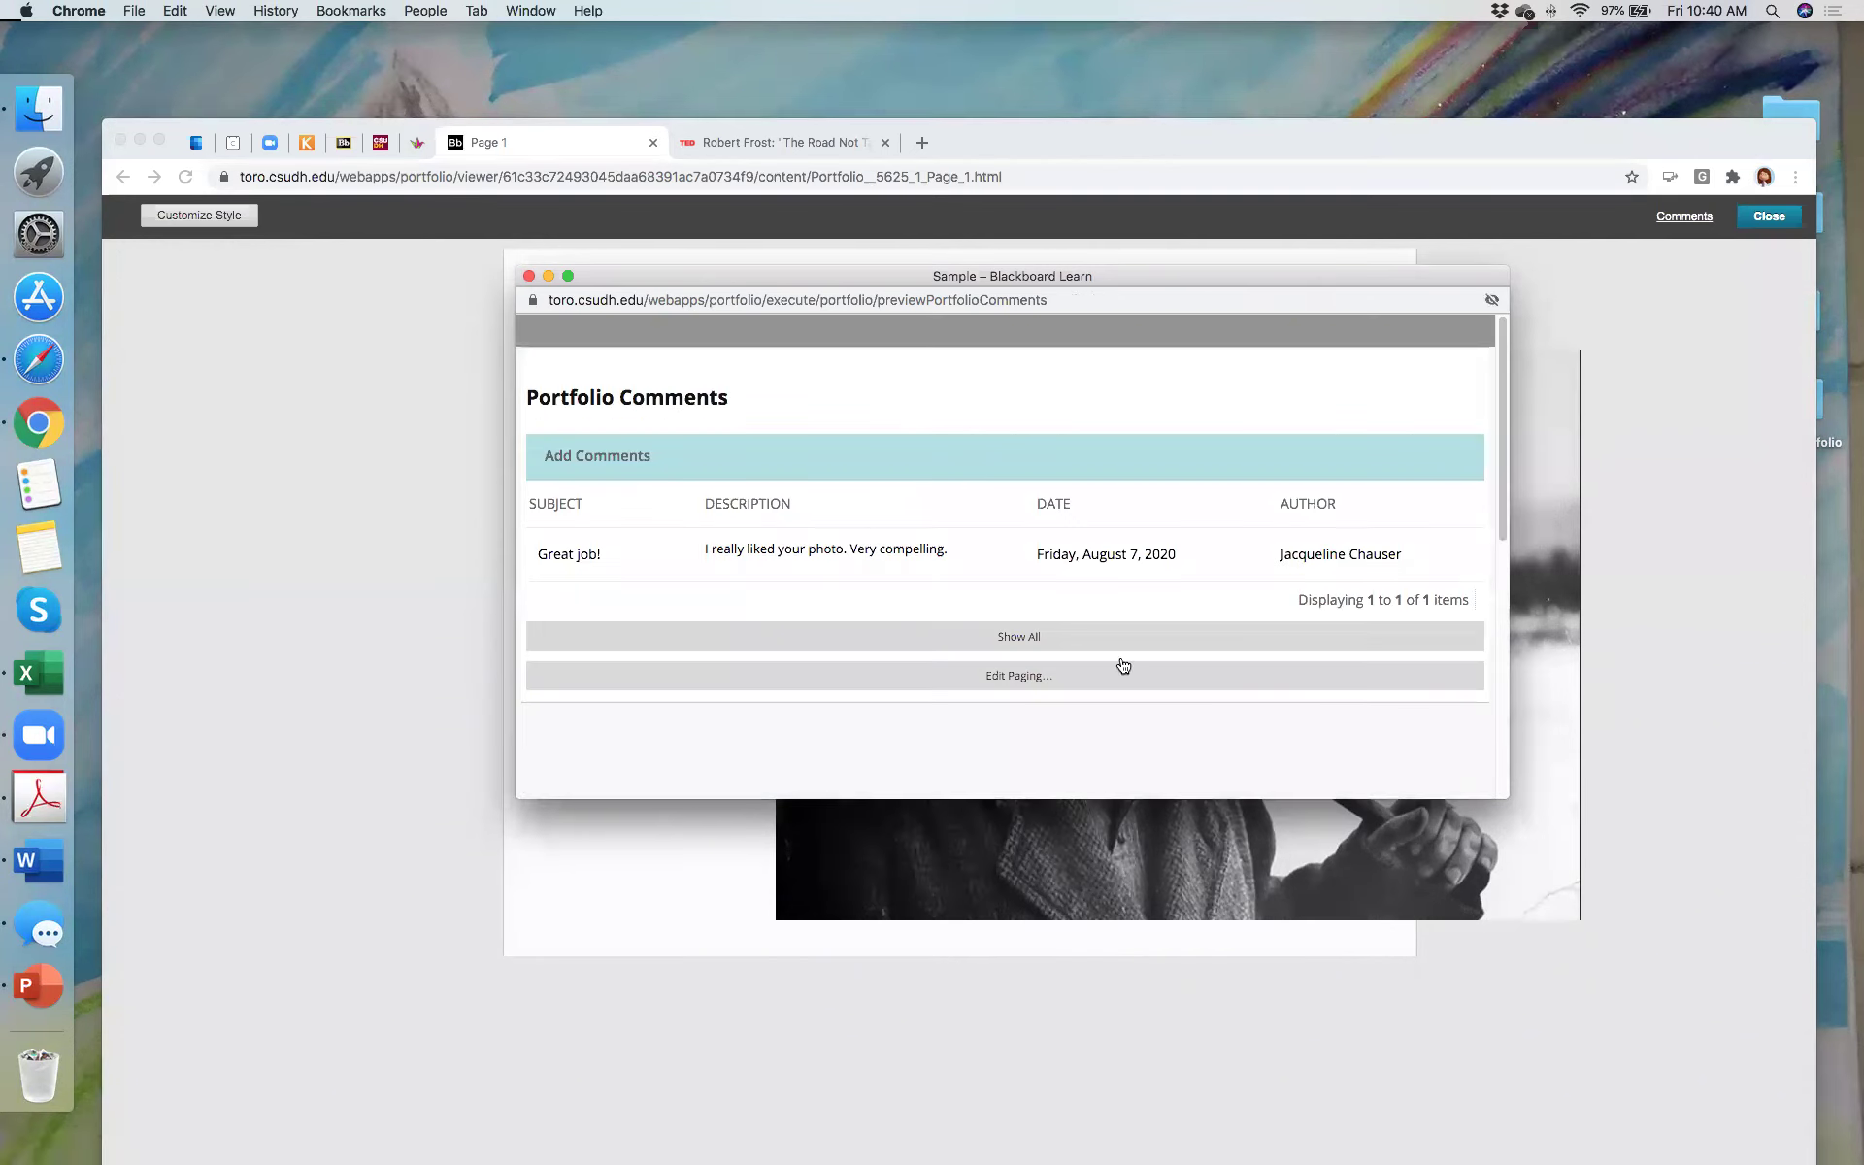
Step: Review the posted comment, close the comments window, and reopen the Sample portfolio's comments
mouse_move(584, 561)
click(1006, 636)
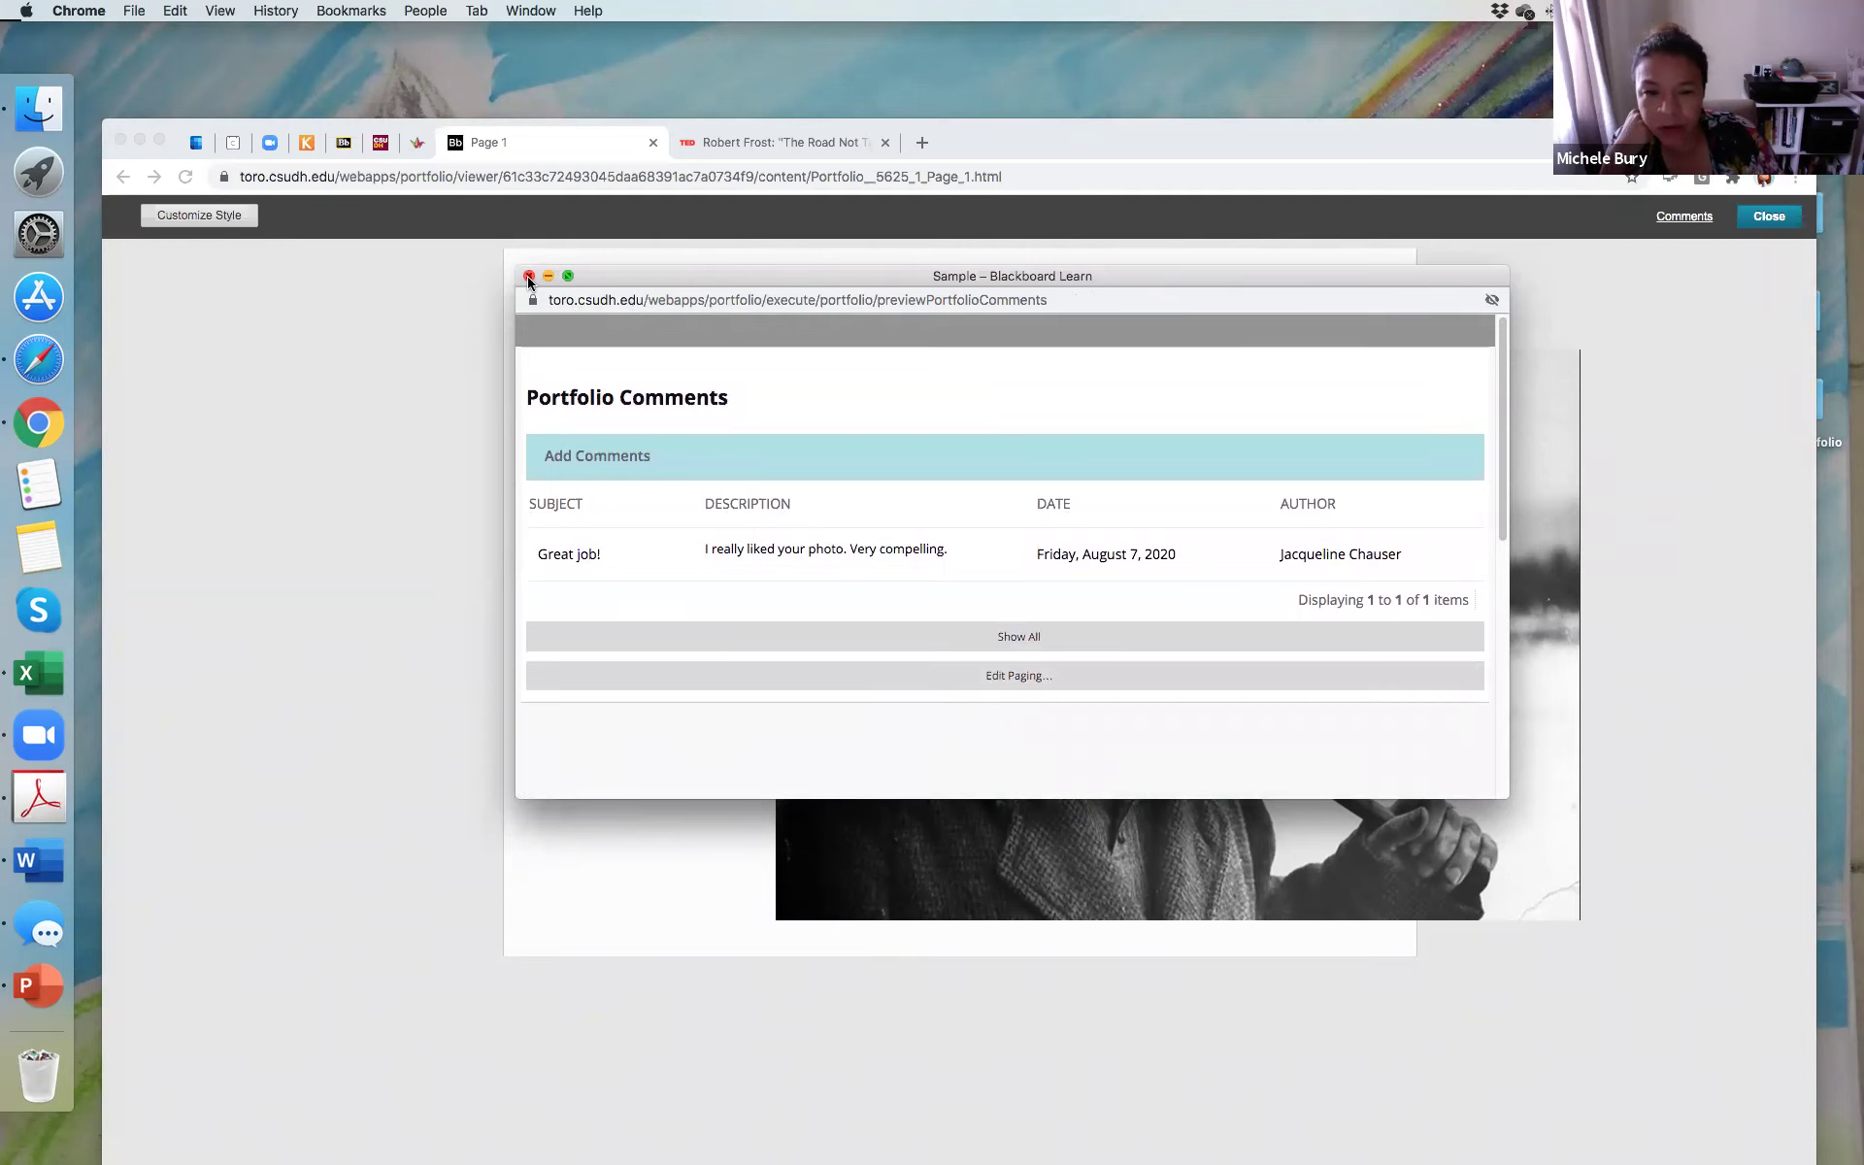
drag(675, 279, 497, 384)
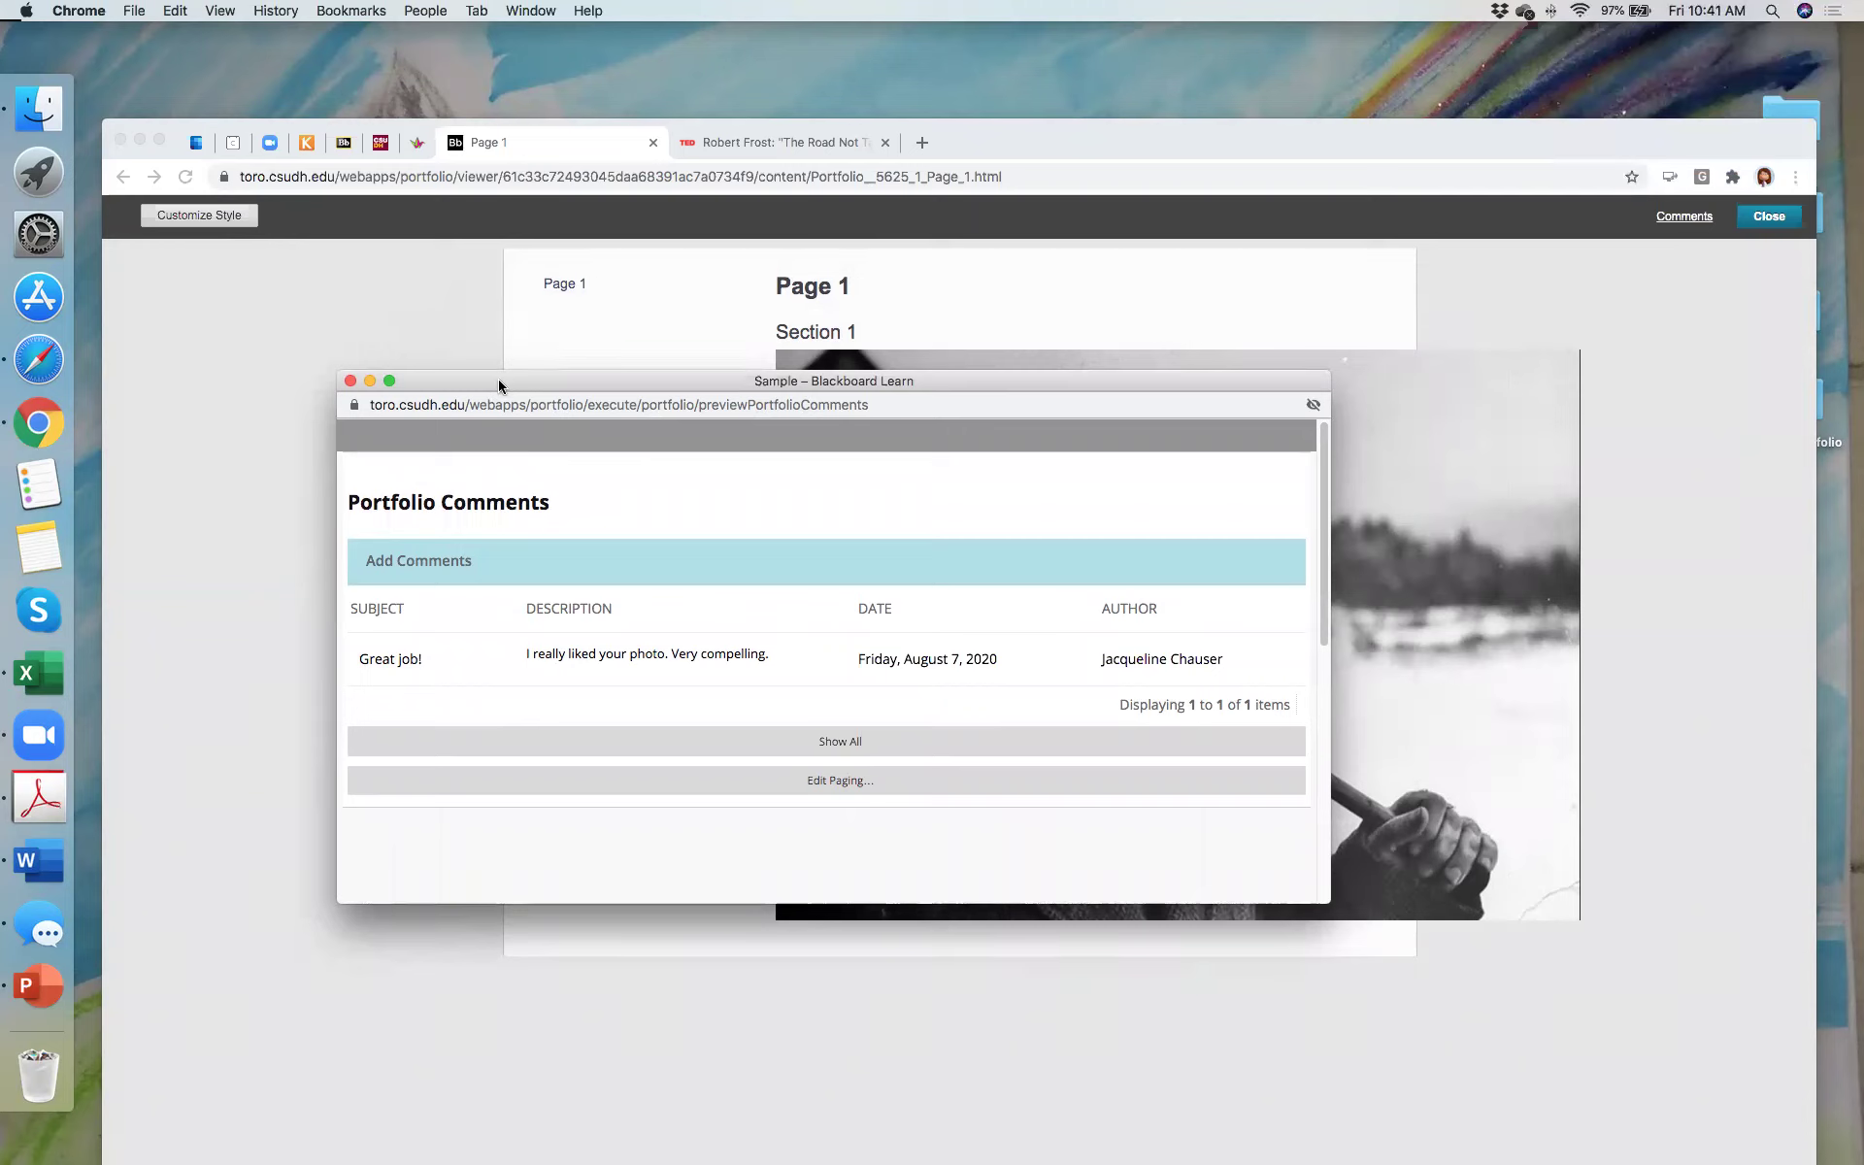
click(350, 381)
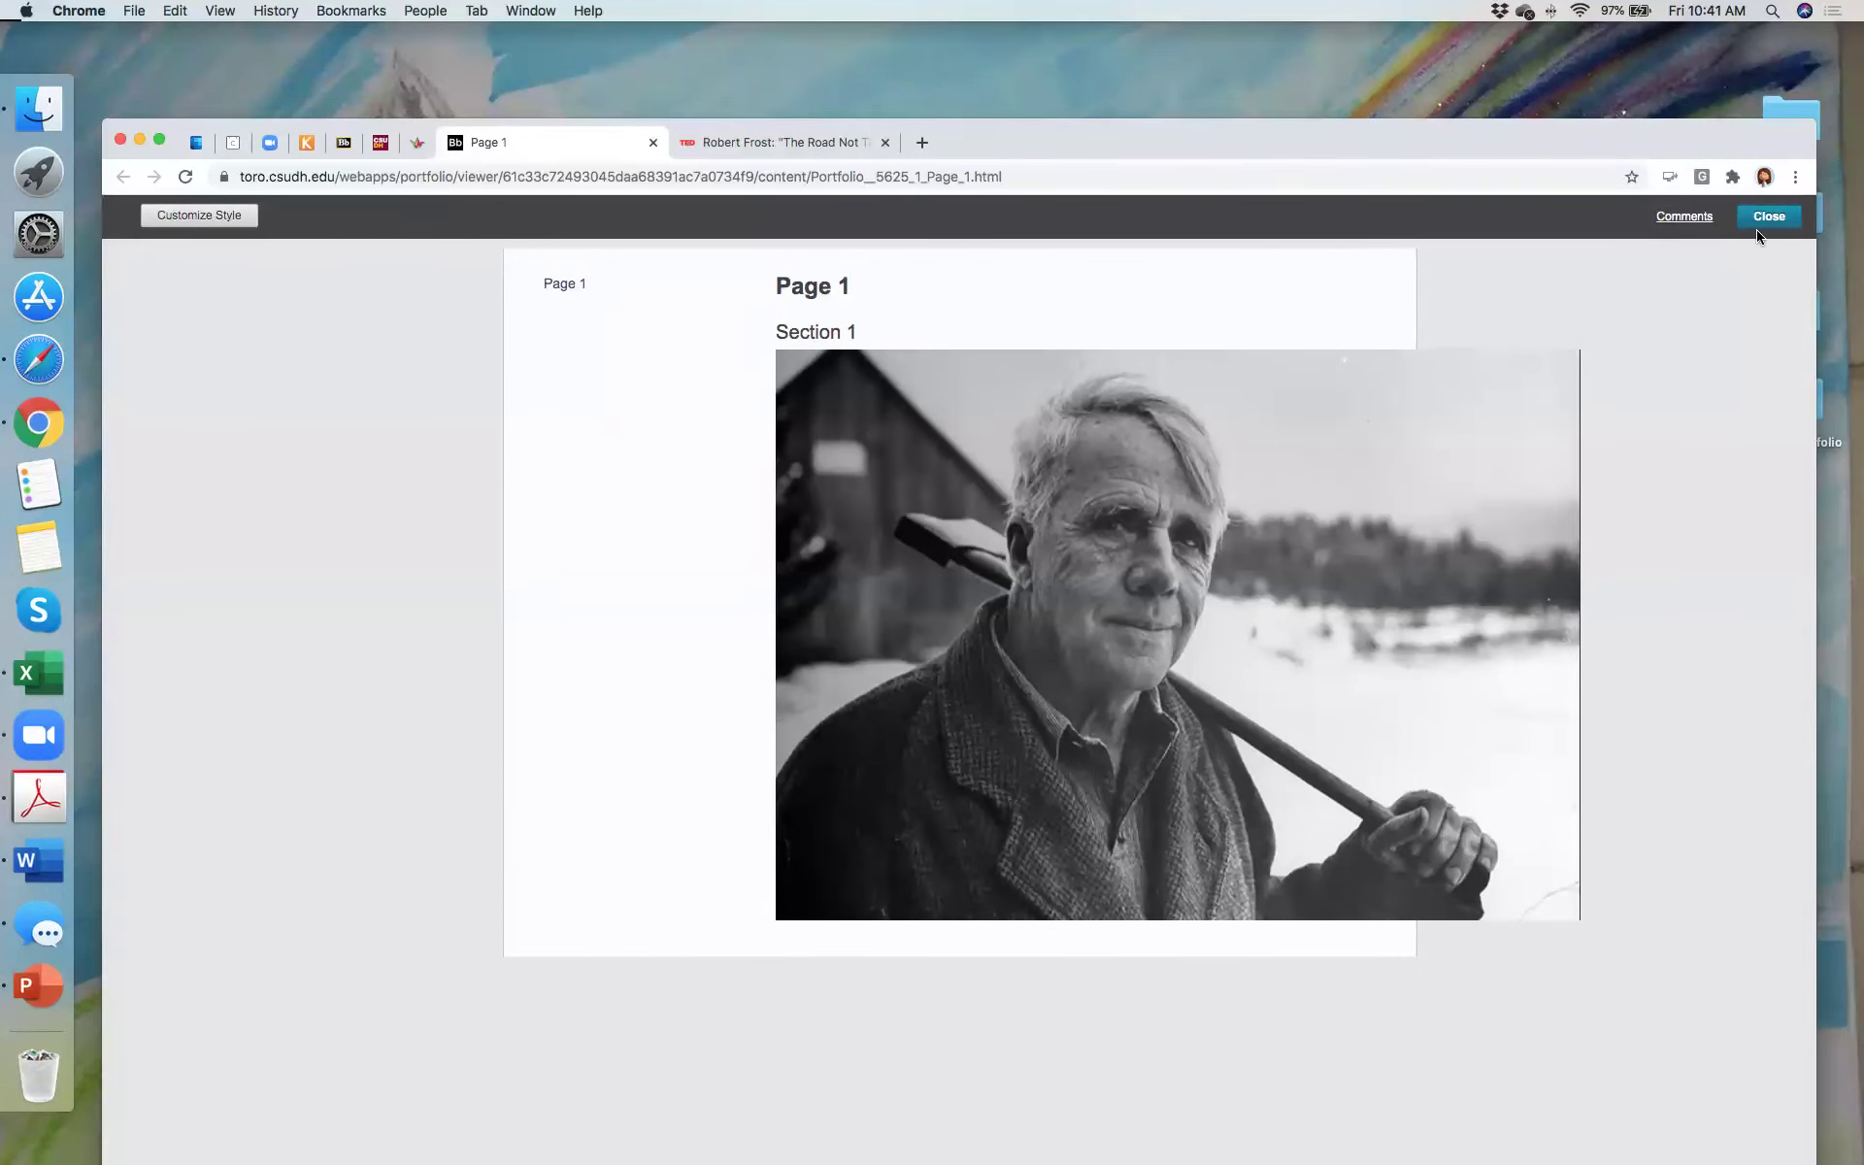
click(1691, 219)
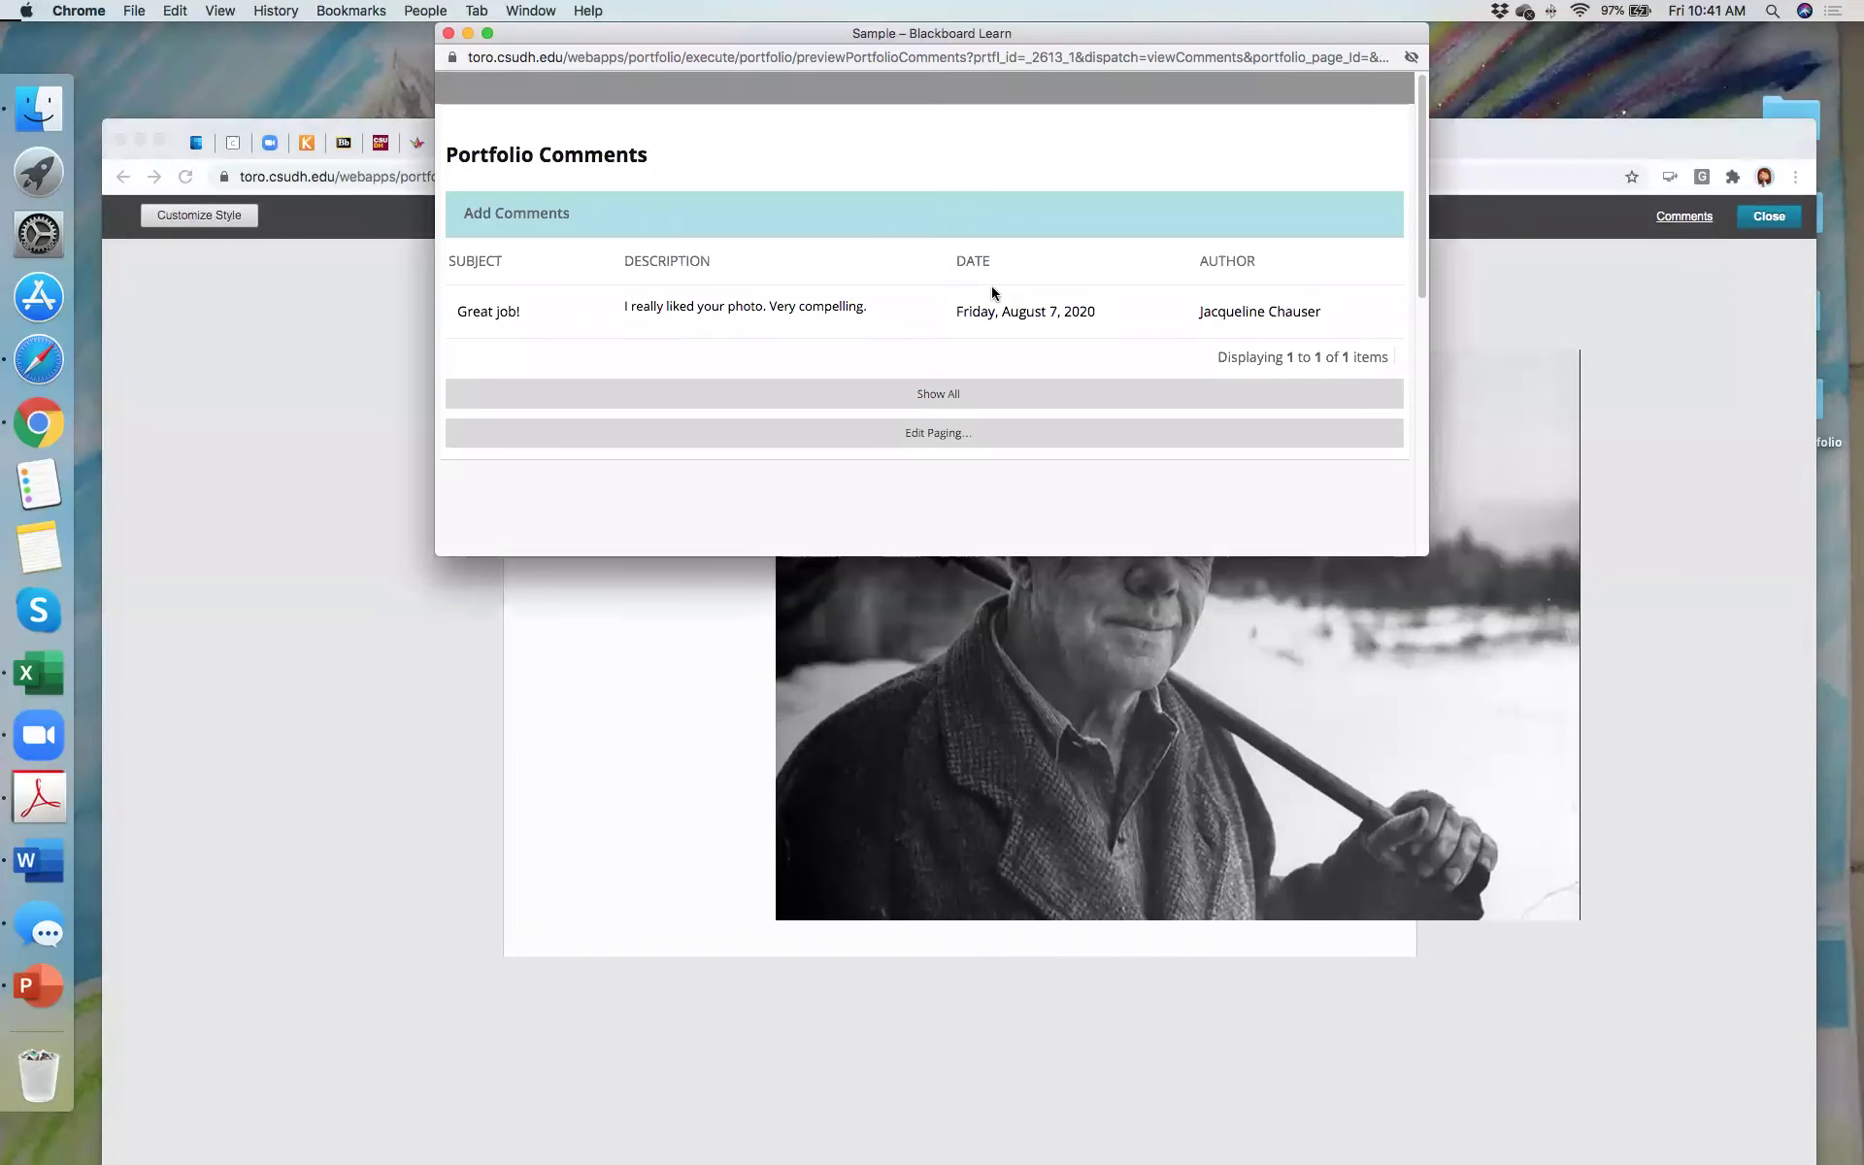
Step: Check the actions available for the "Great job!" comment and close the comments window
mouse_move(516, 312)
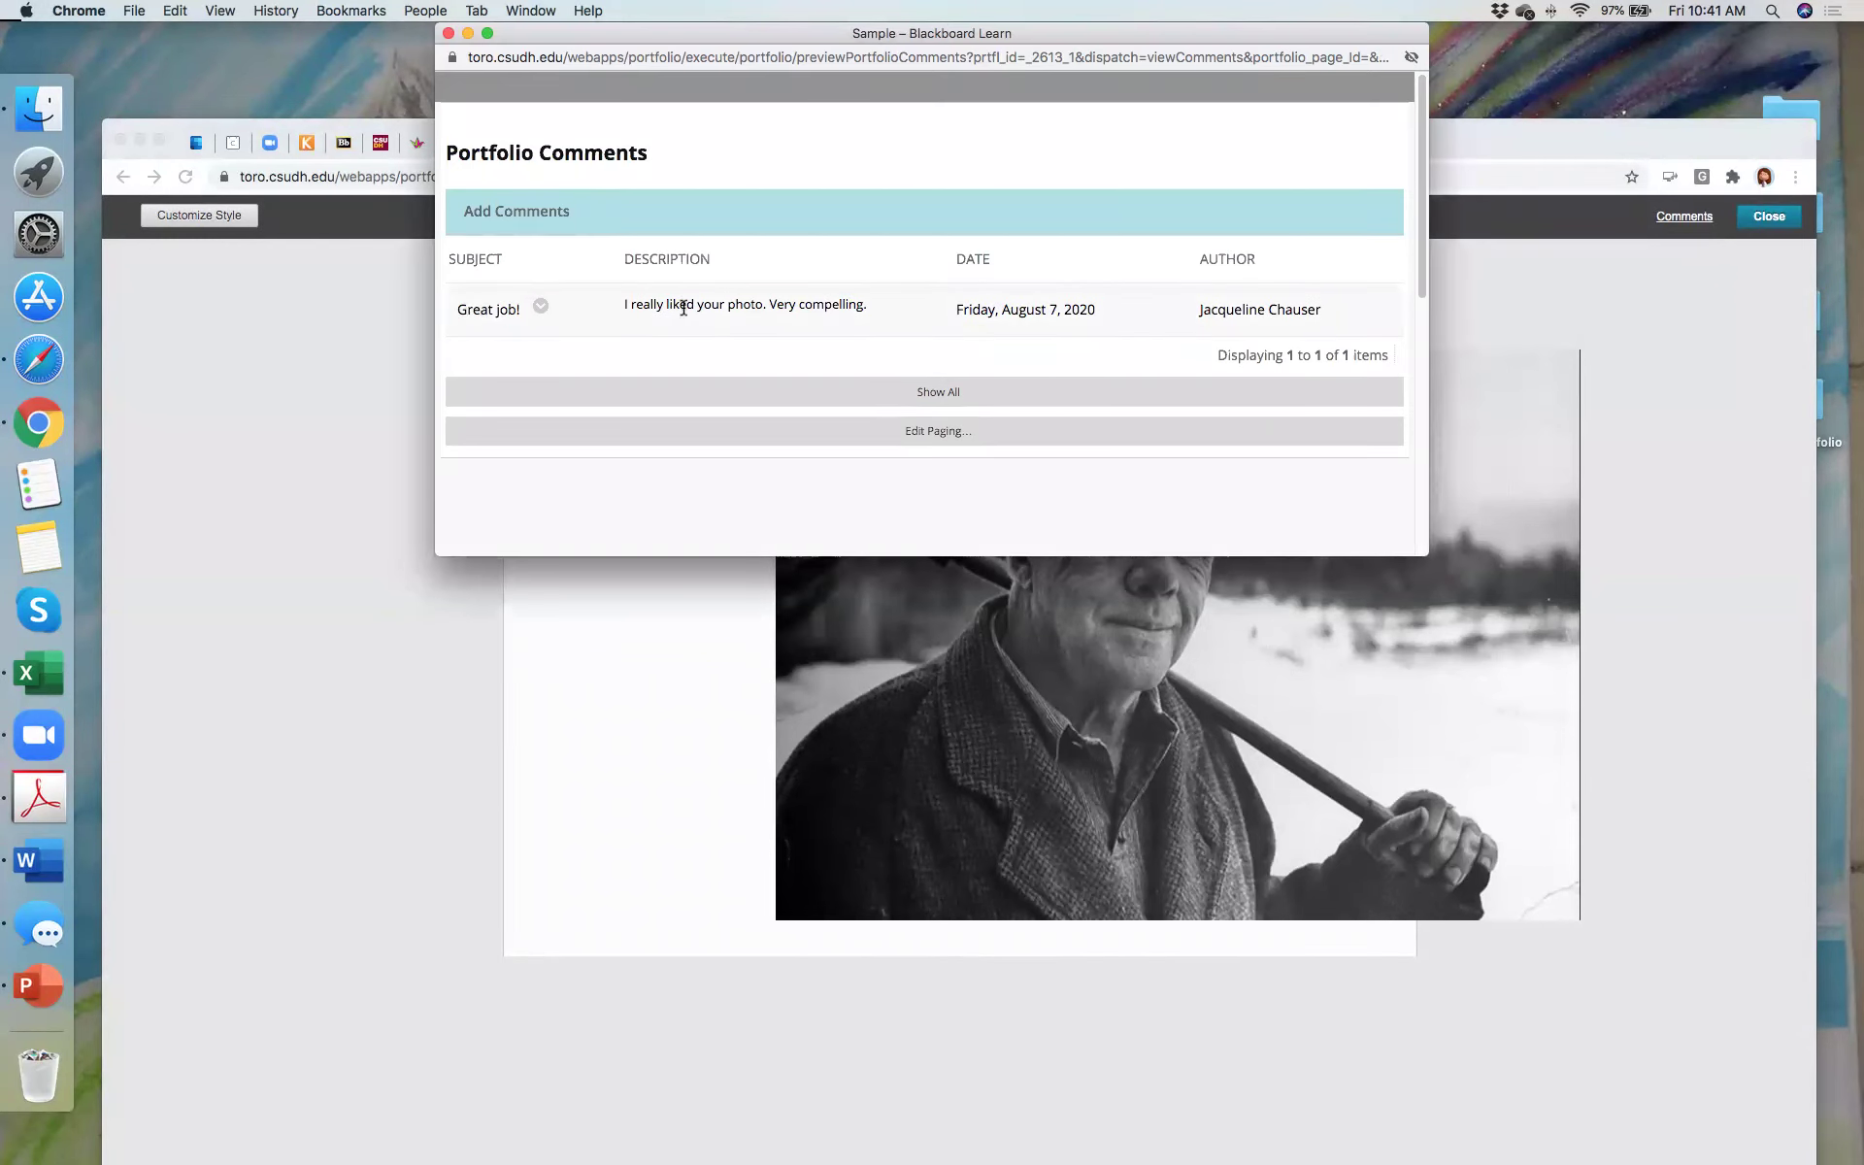
click(540, 307)
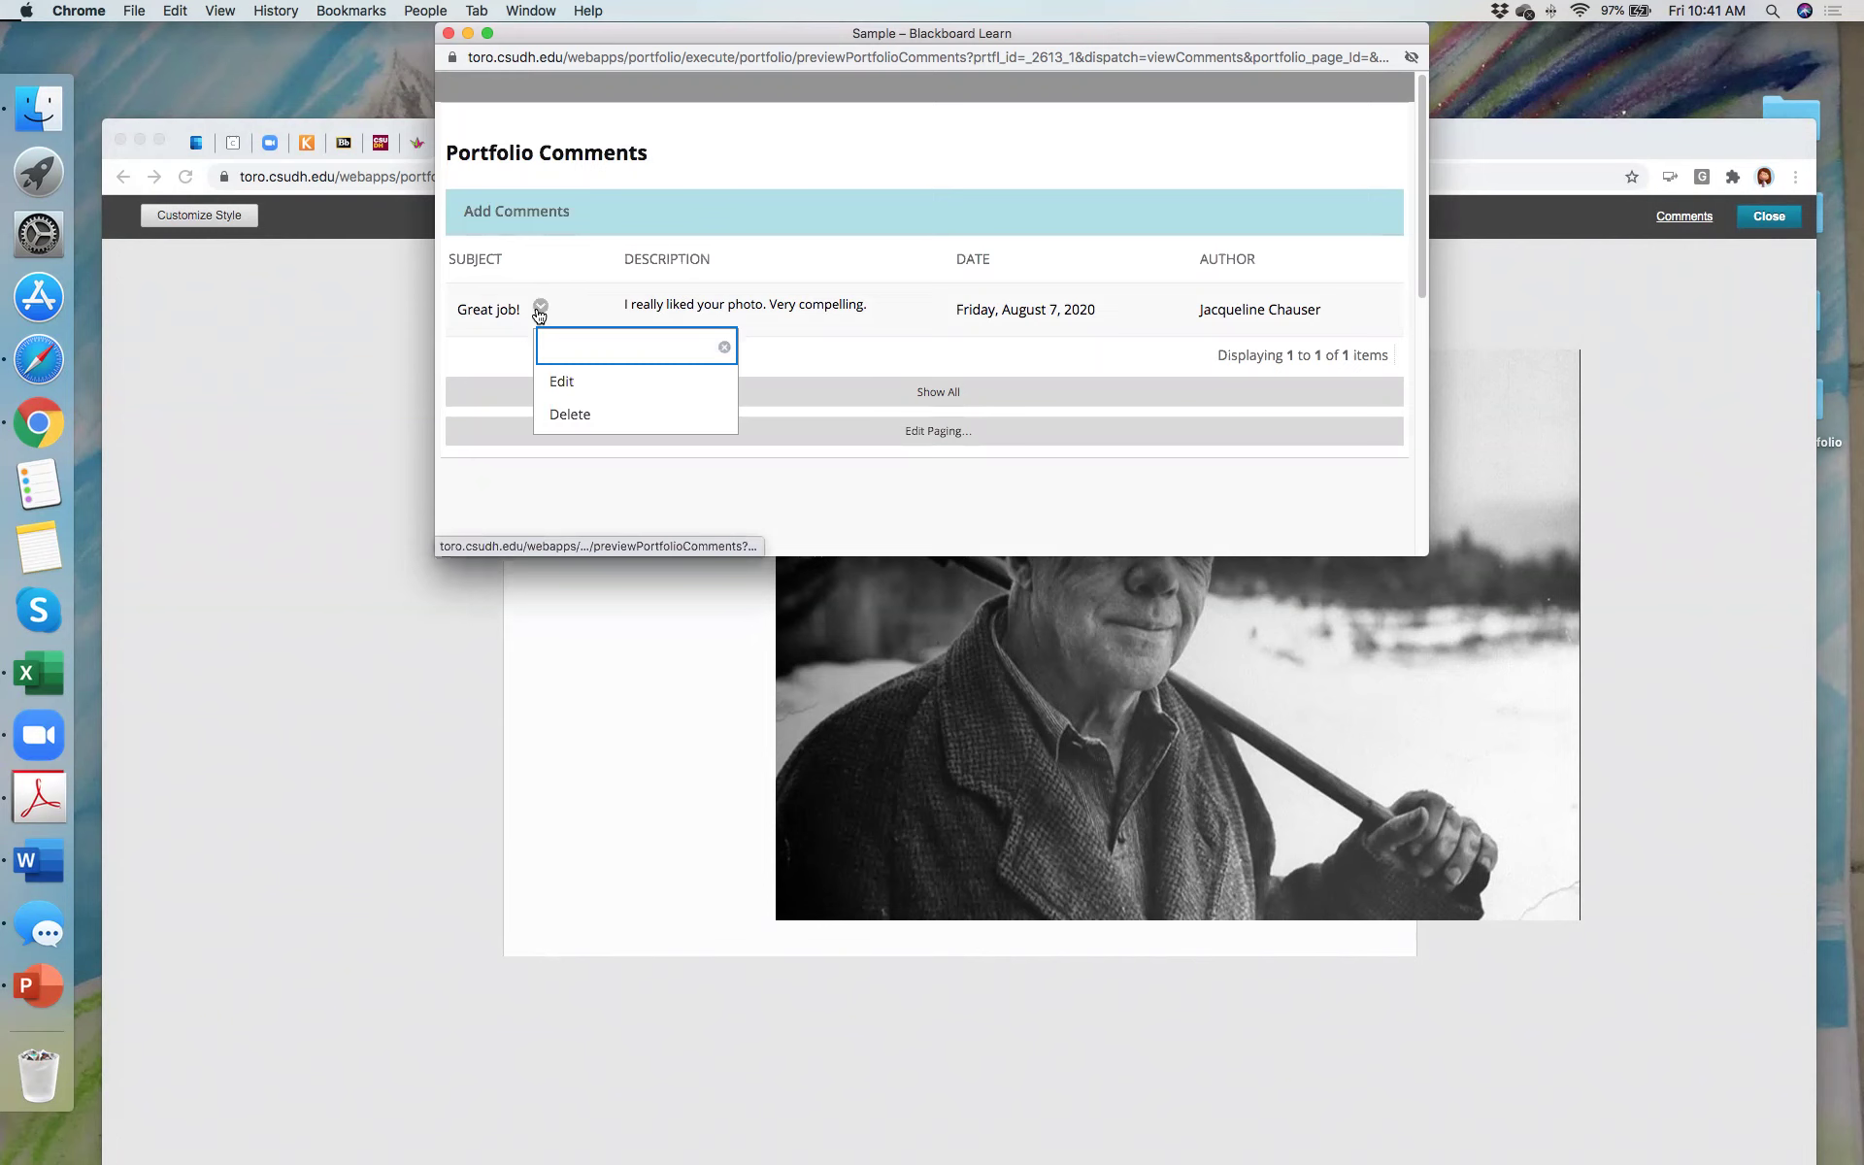
click(475, 321)
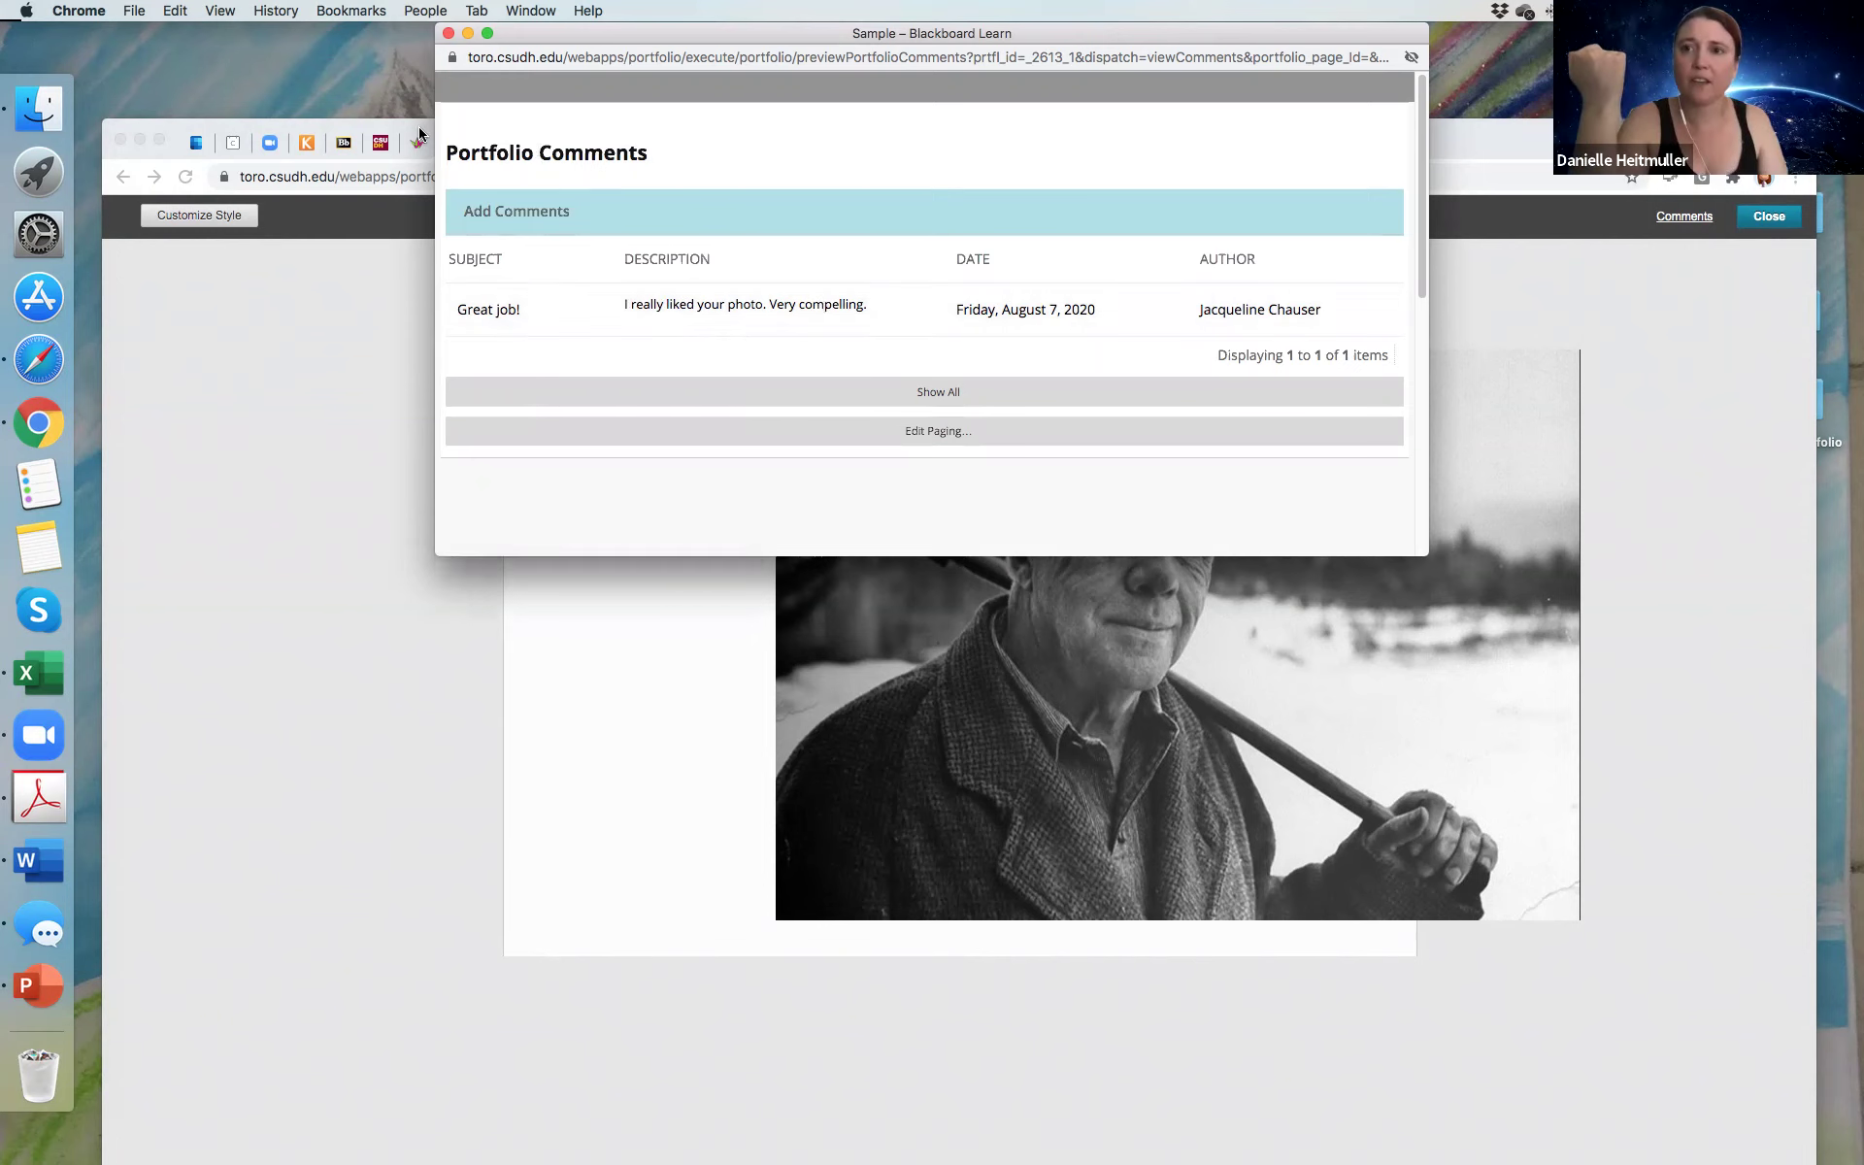
drag(1136, 37, 1117, 282)
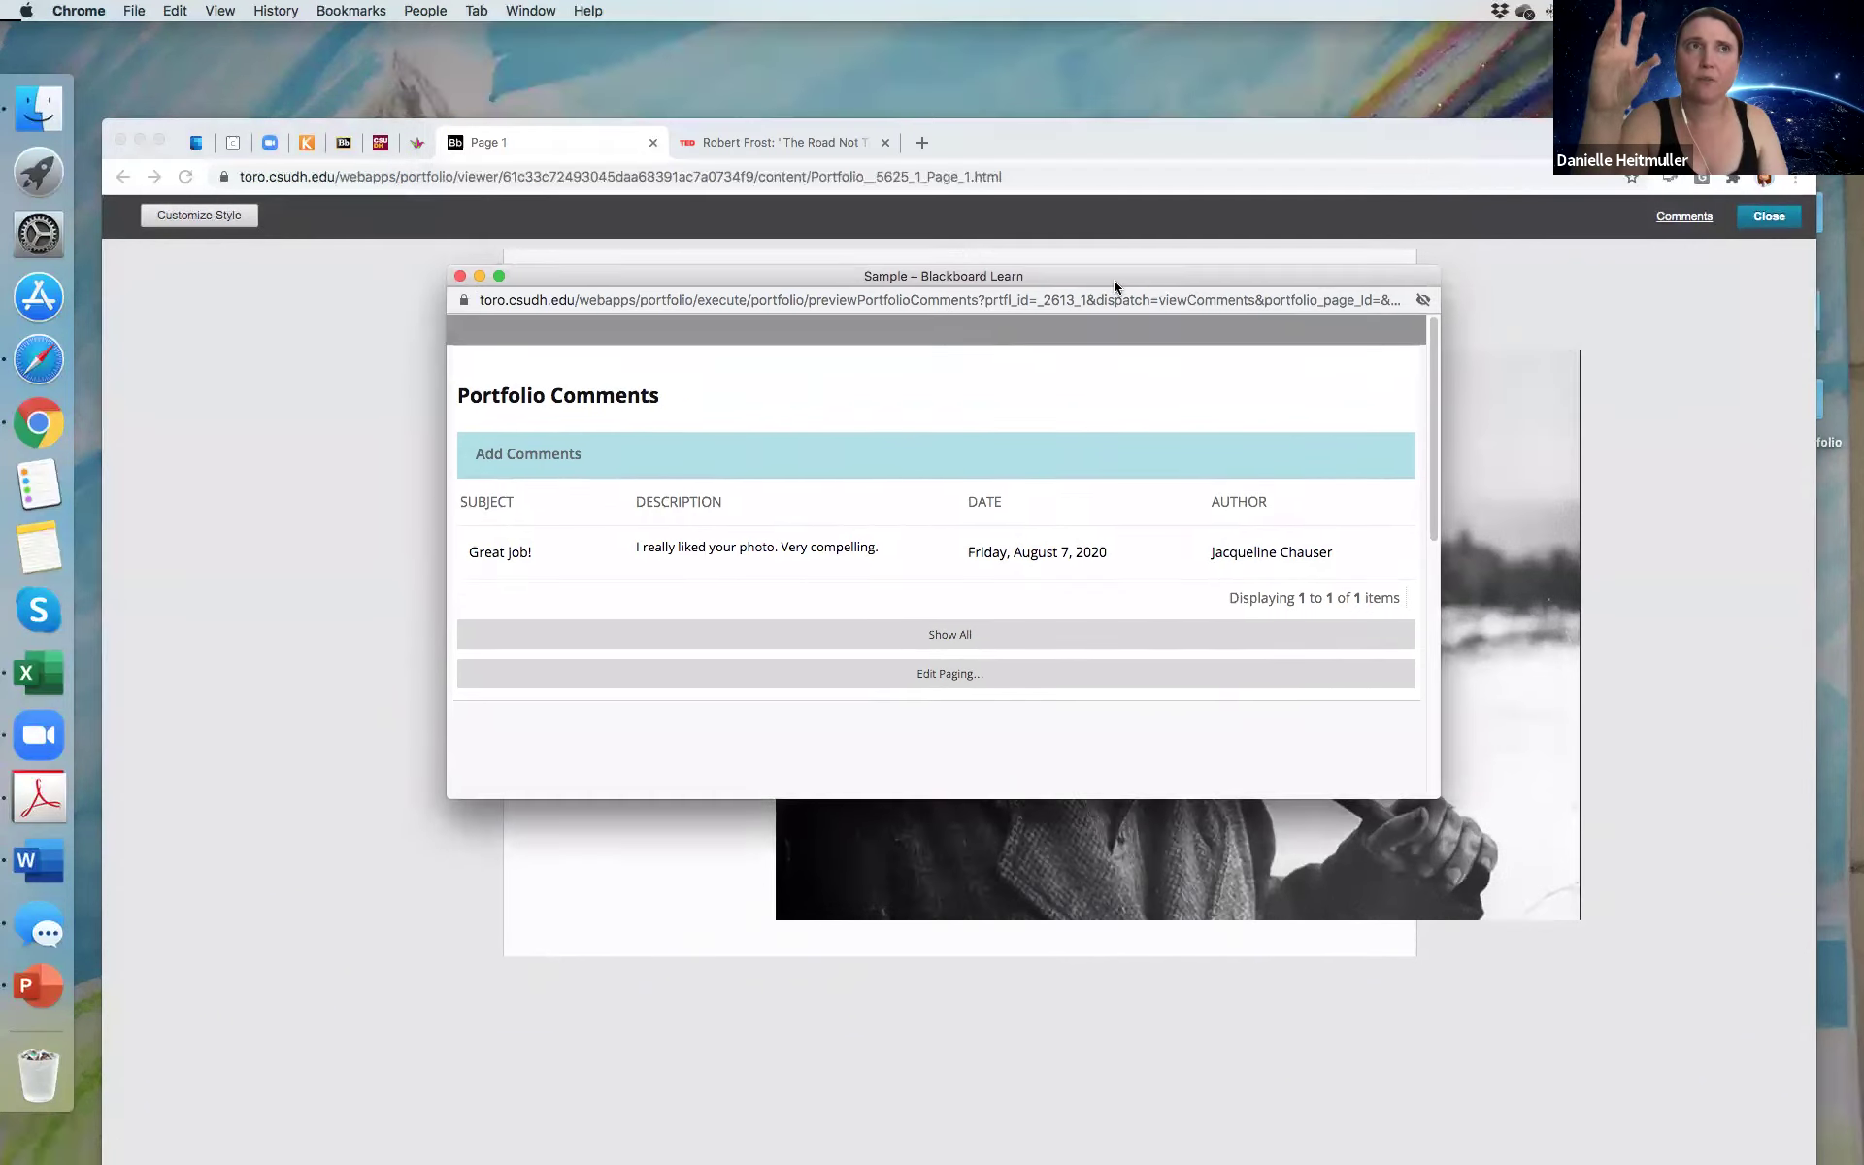
click(459, 275)
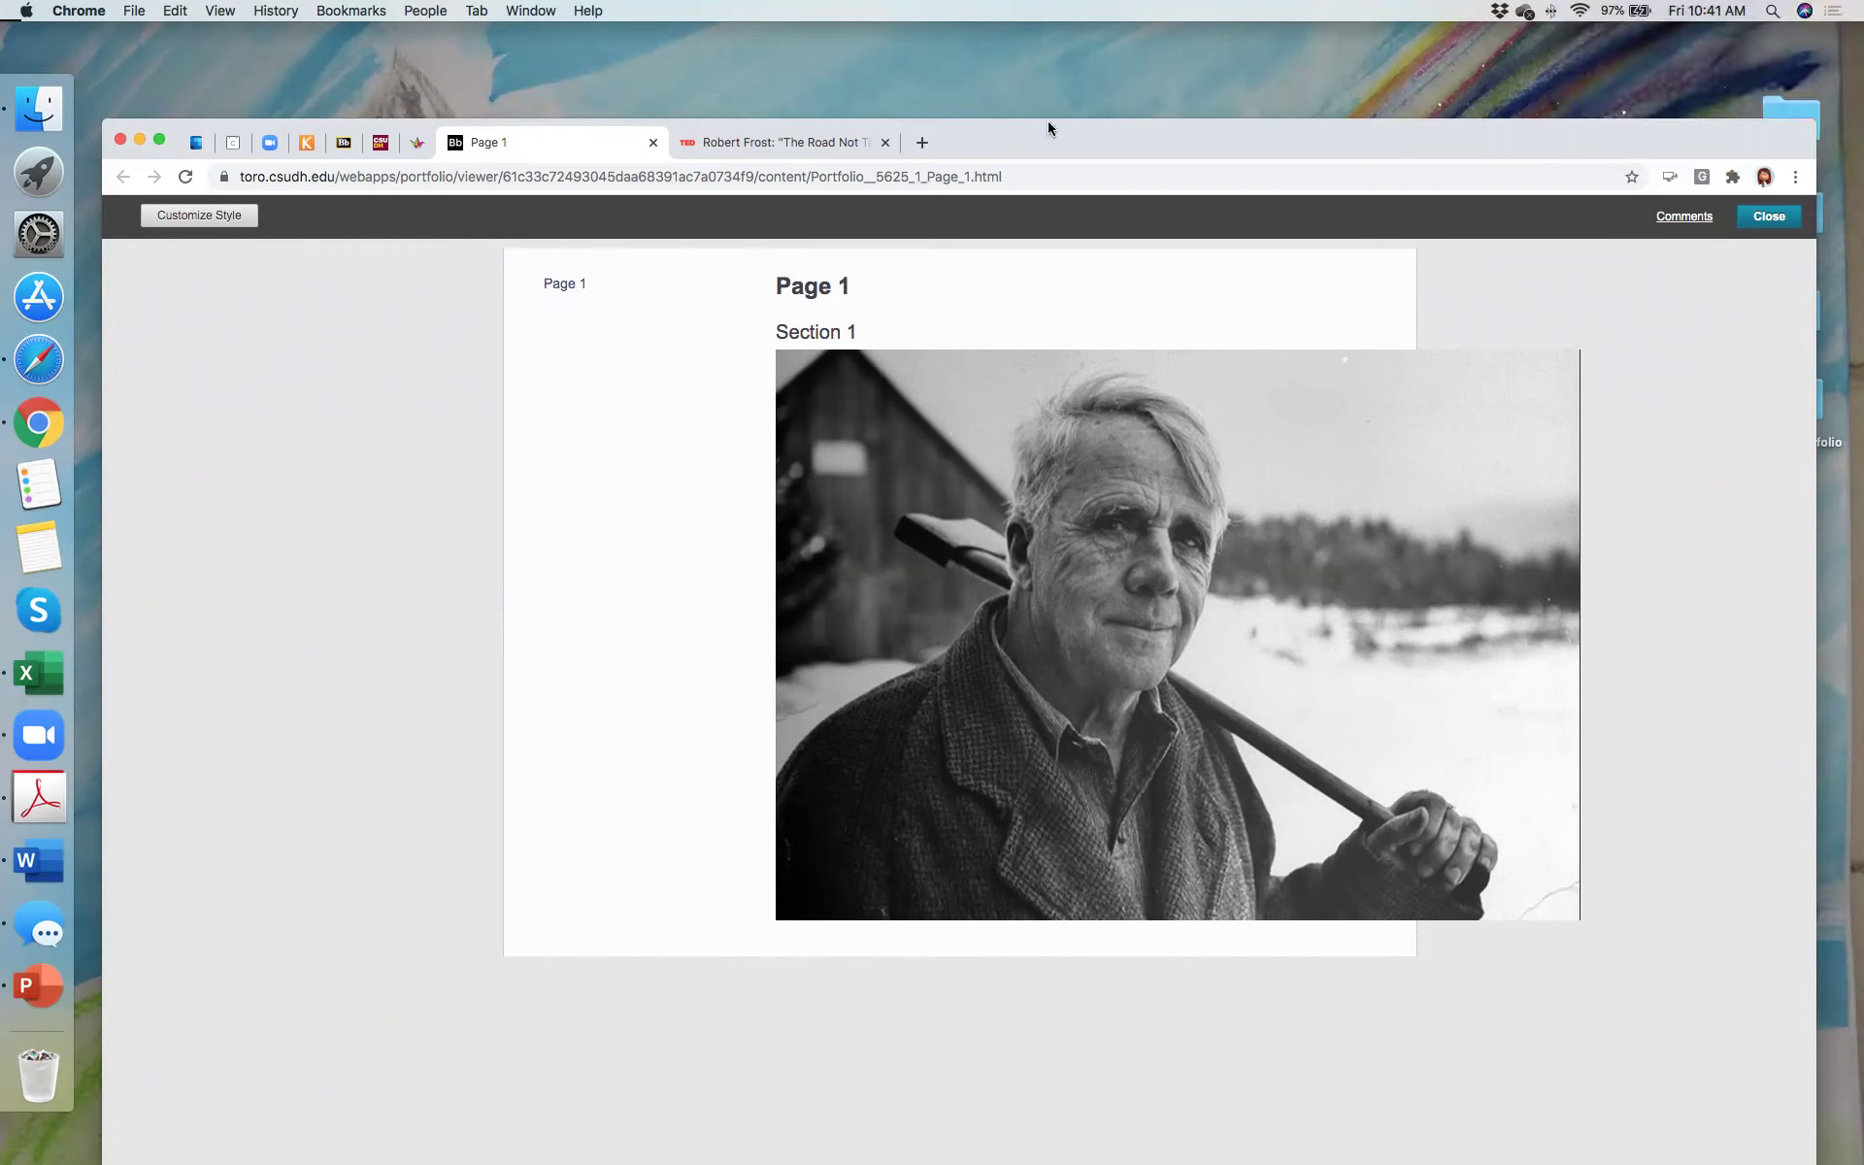
Step: Close the Sample portfolio and open the course's Class Portfolios list
drag(1046, 132, 1063, 124)
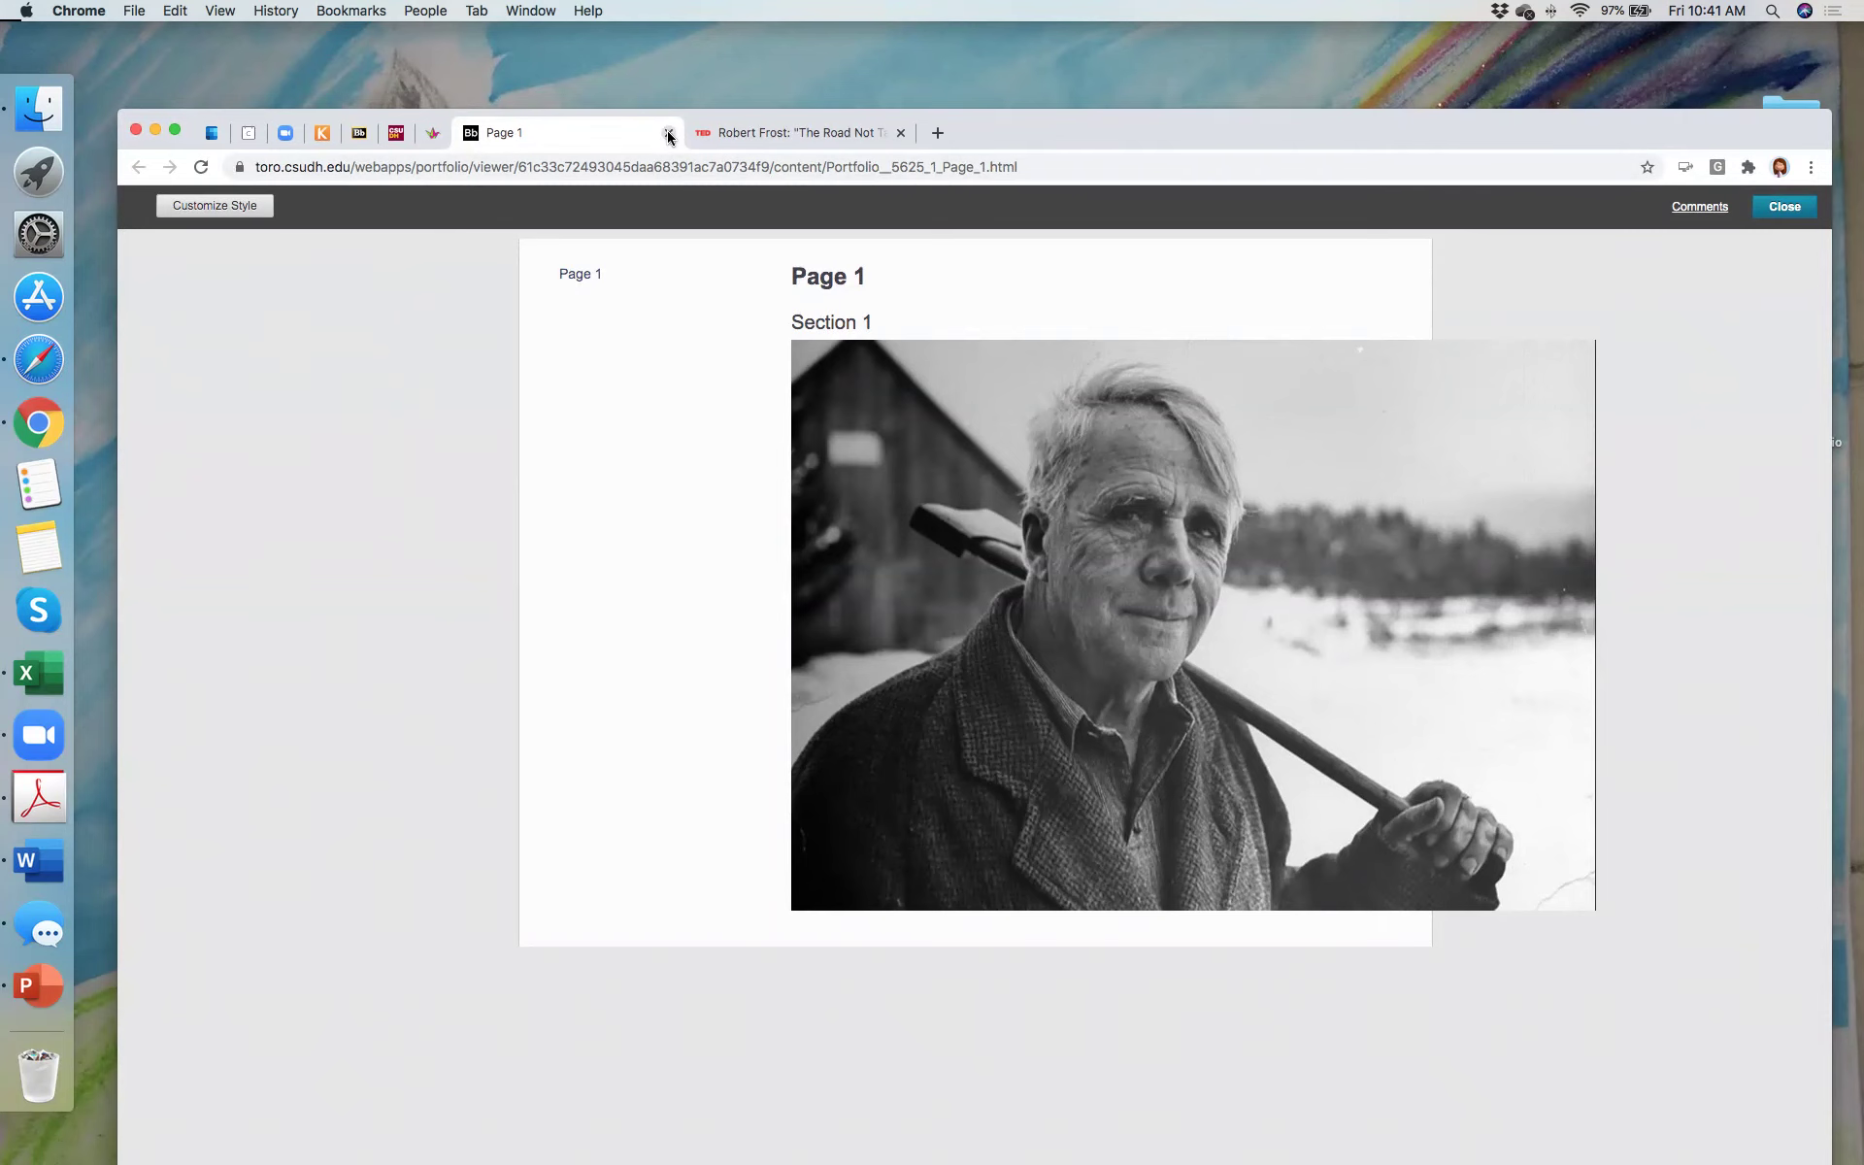
click(1786, 207)
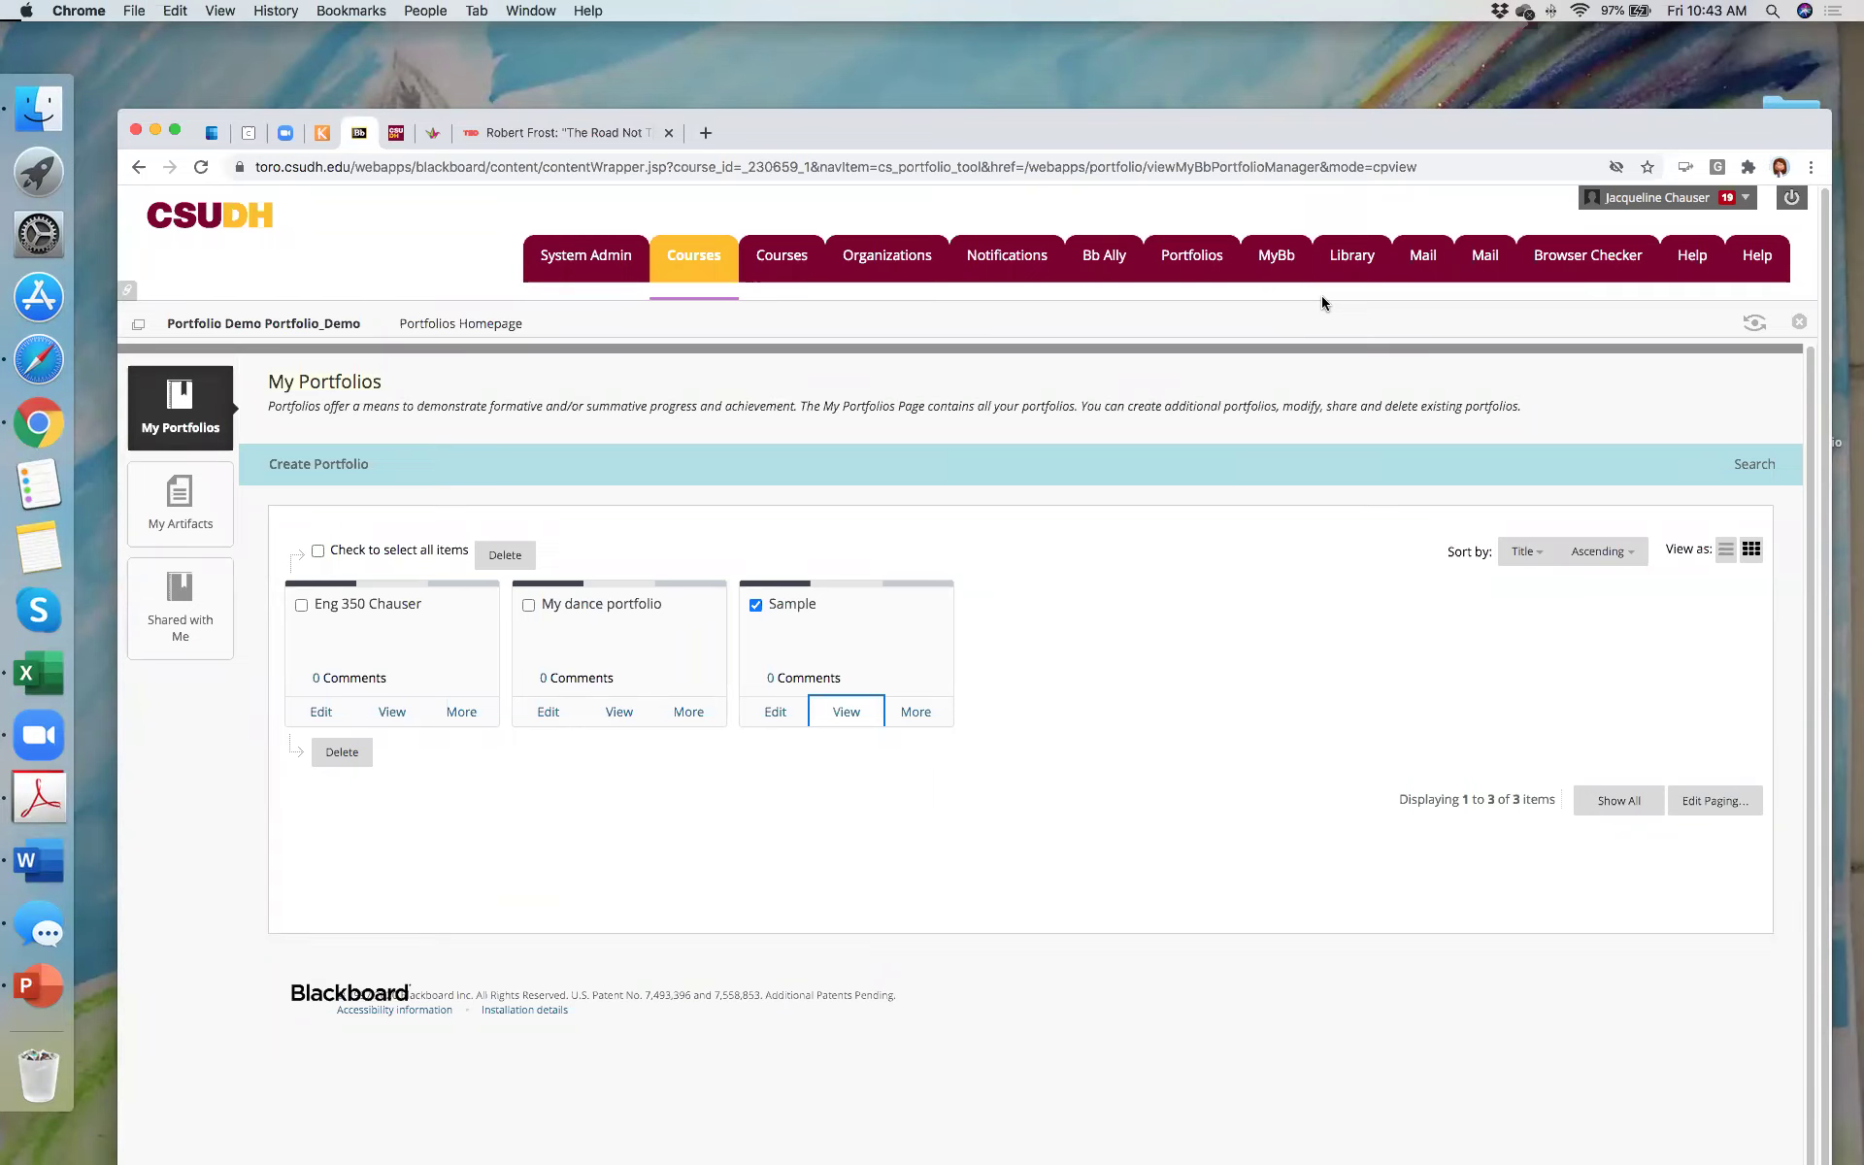
drag(1256, 124, 1263, 80)
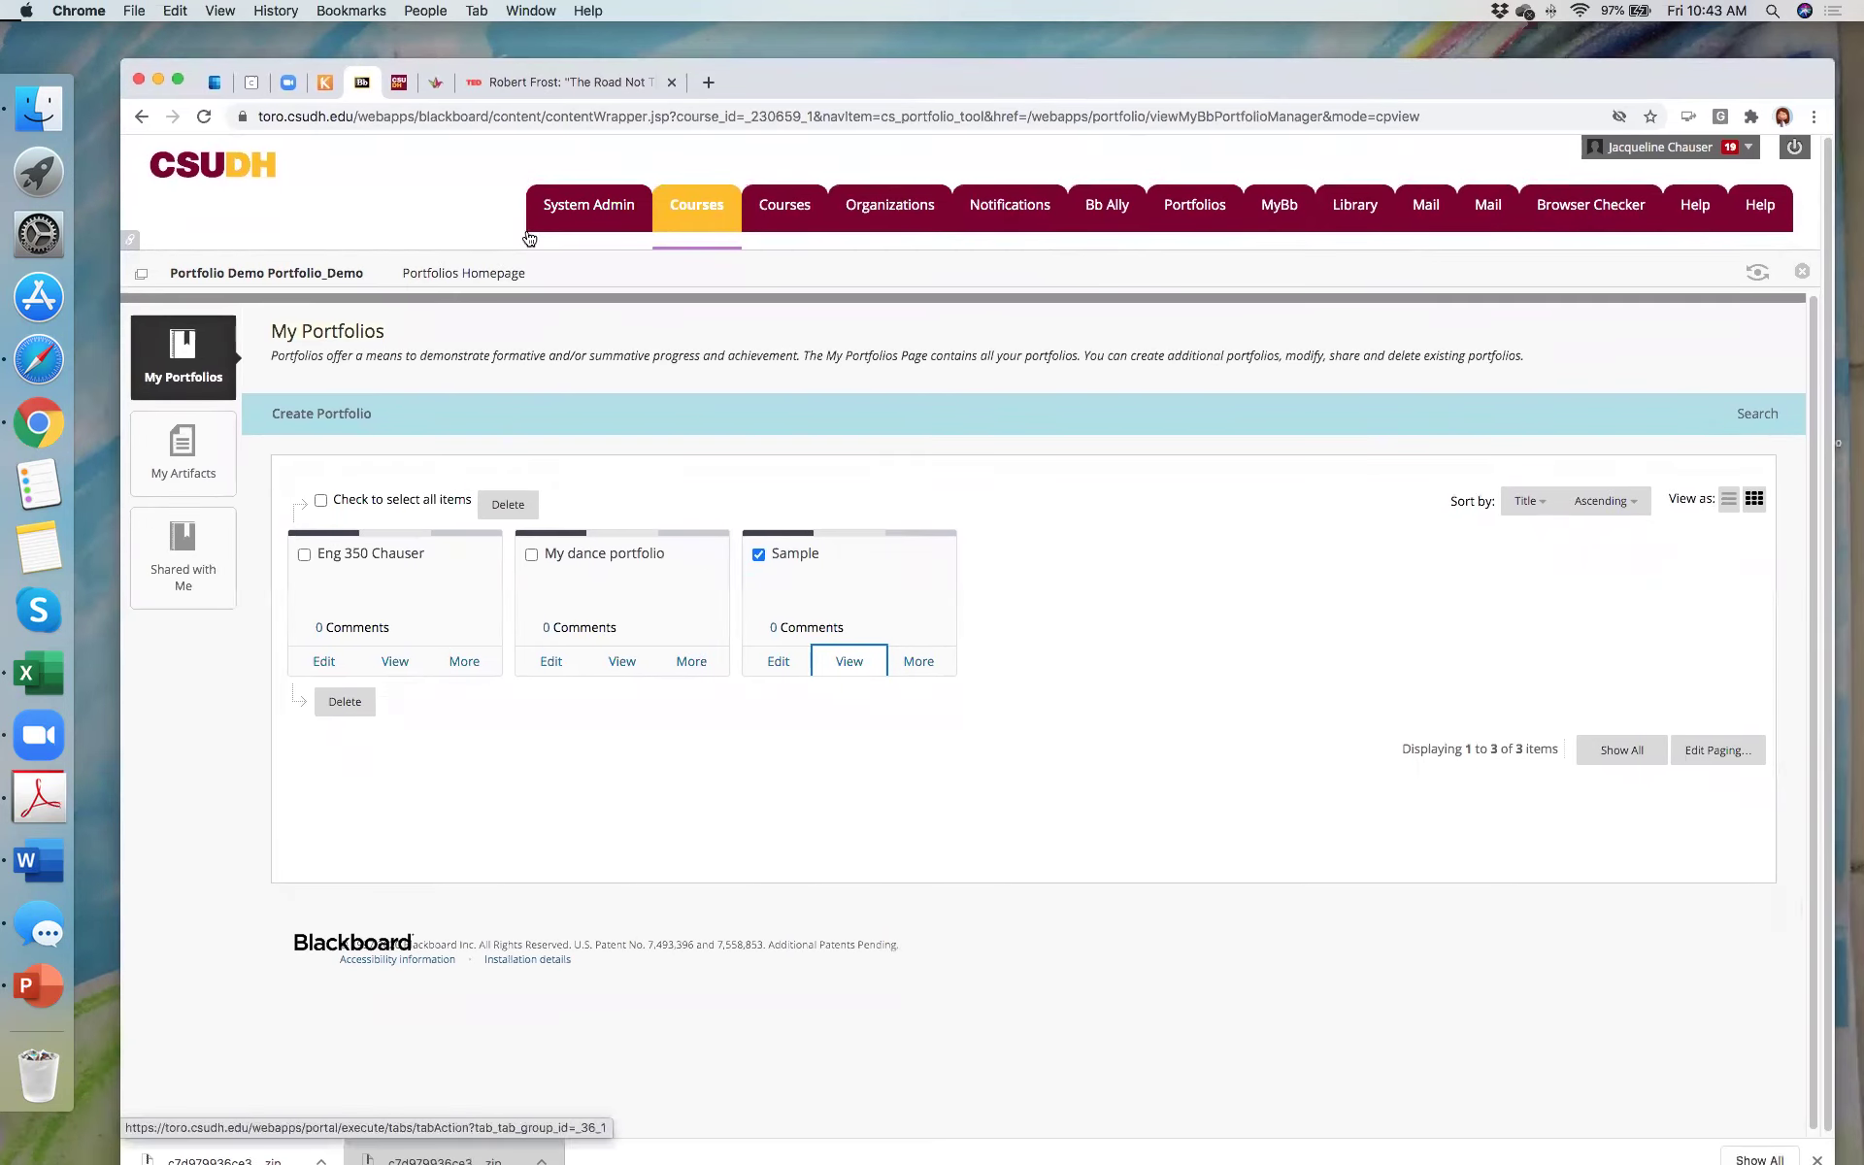
click(146, 116)
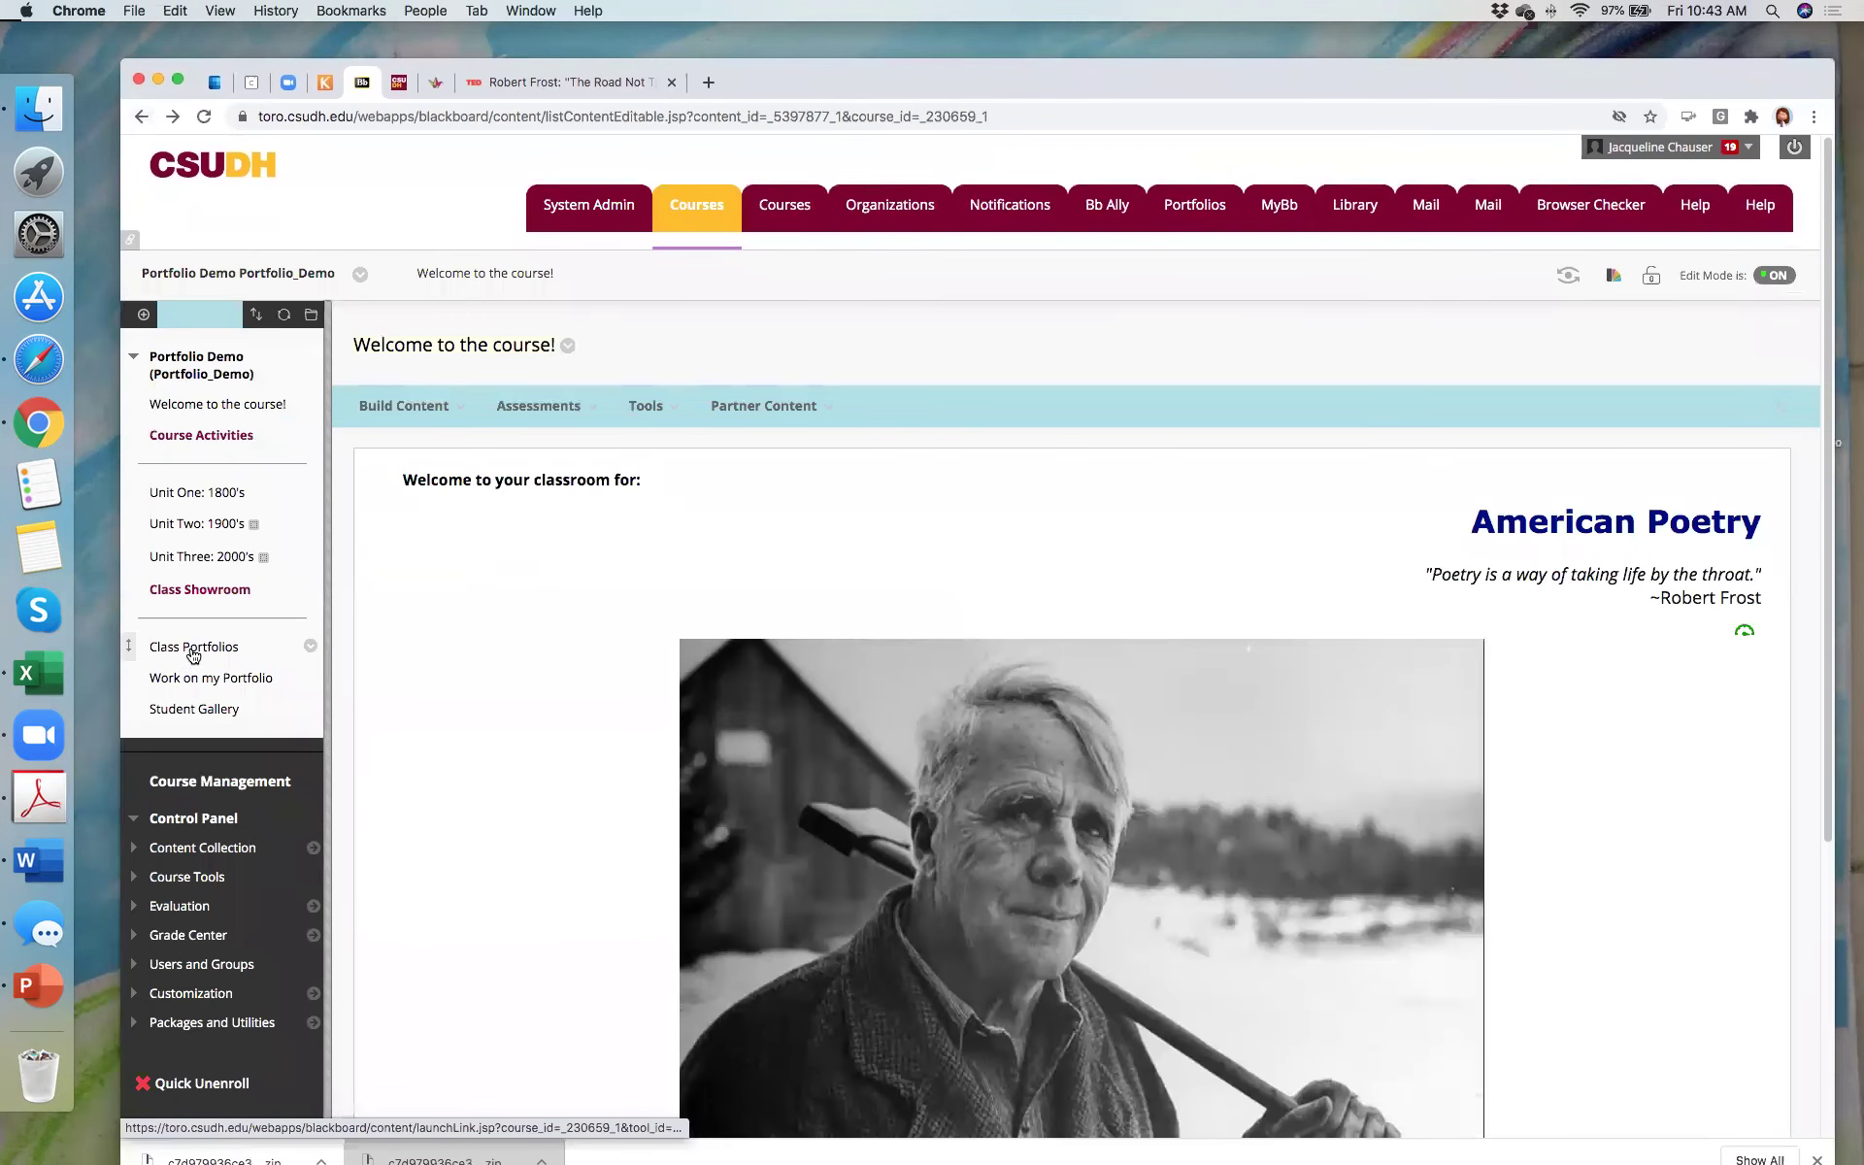
click(189, 646)
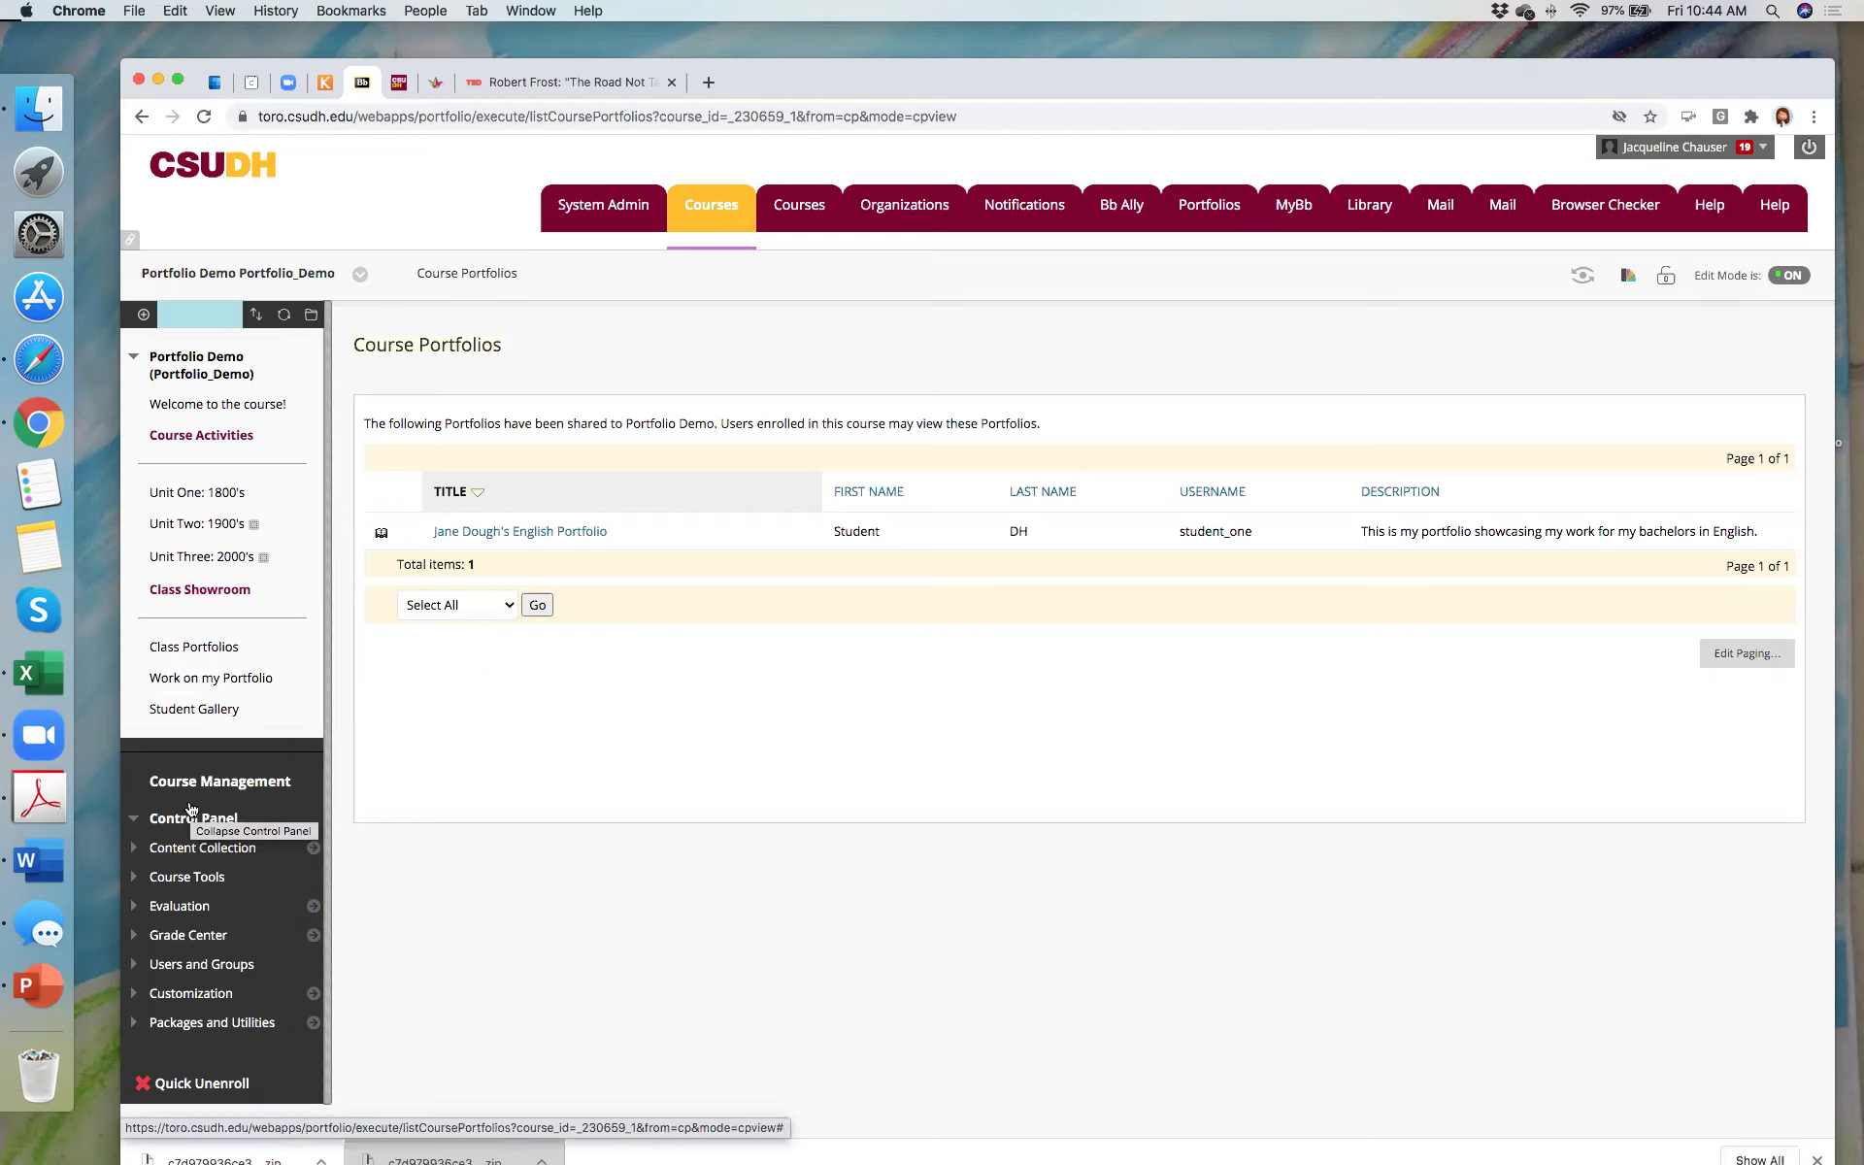
Step: Start a new assignment in Unit One: 1800's and name it "1800's check in #2"
click(213, 493)
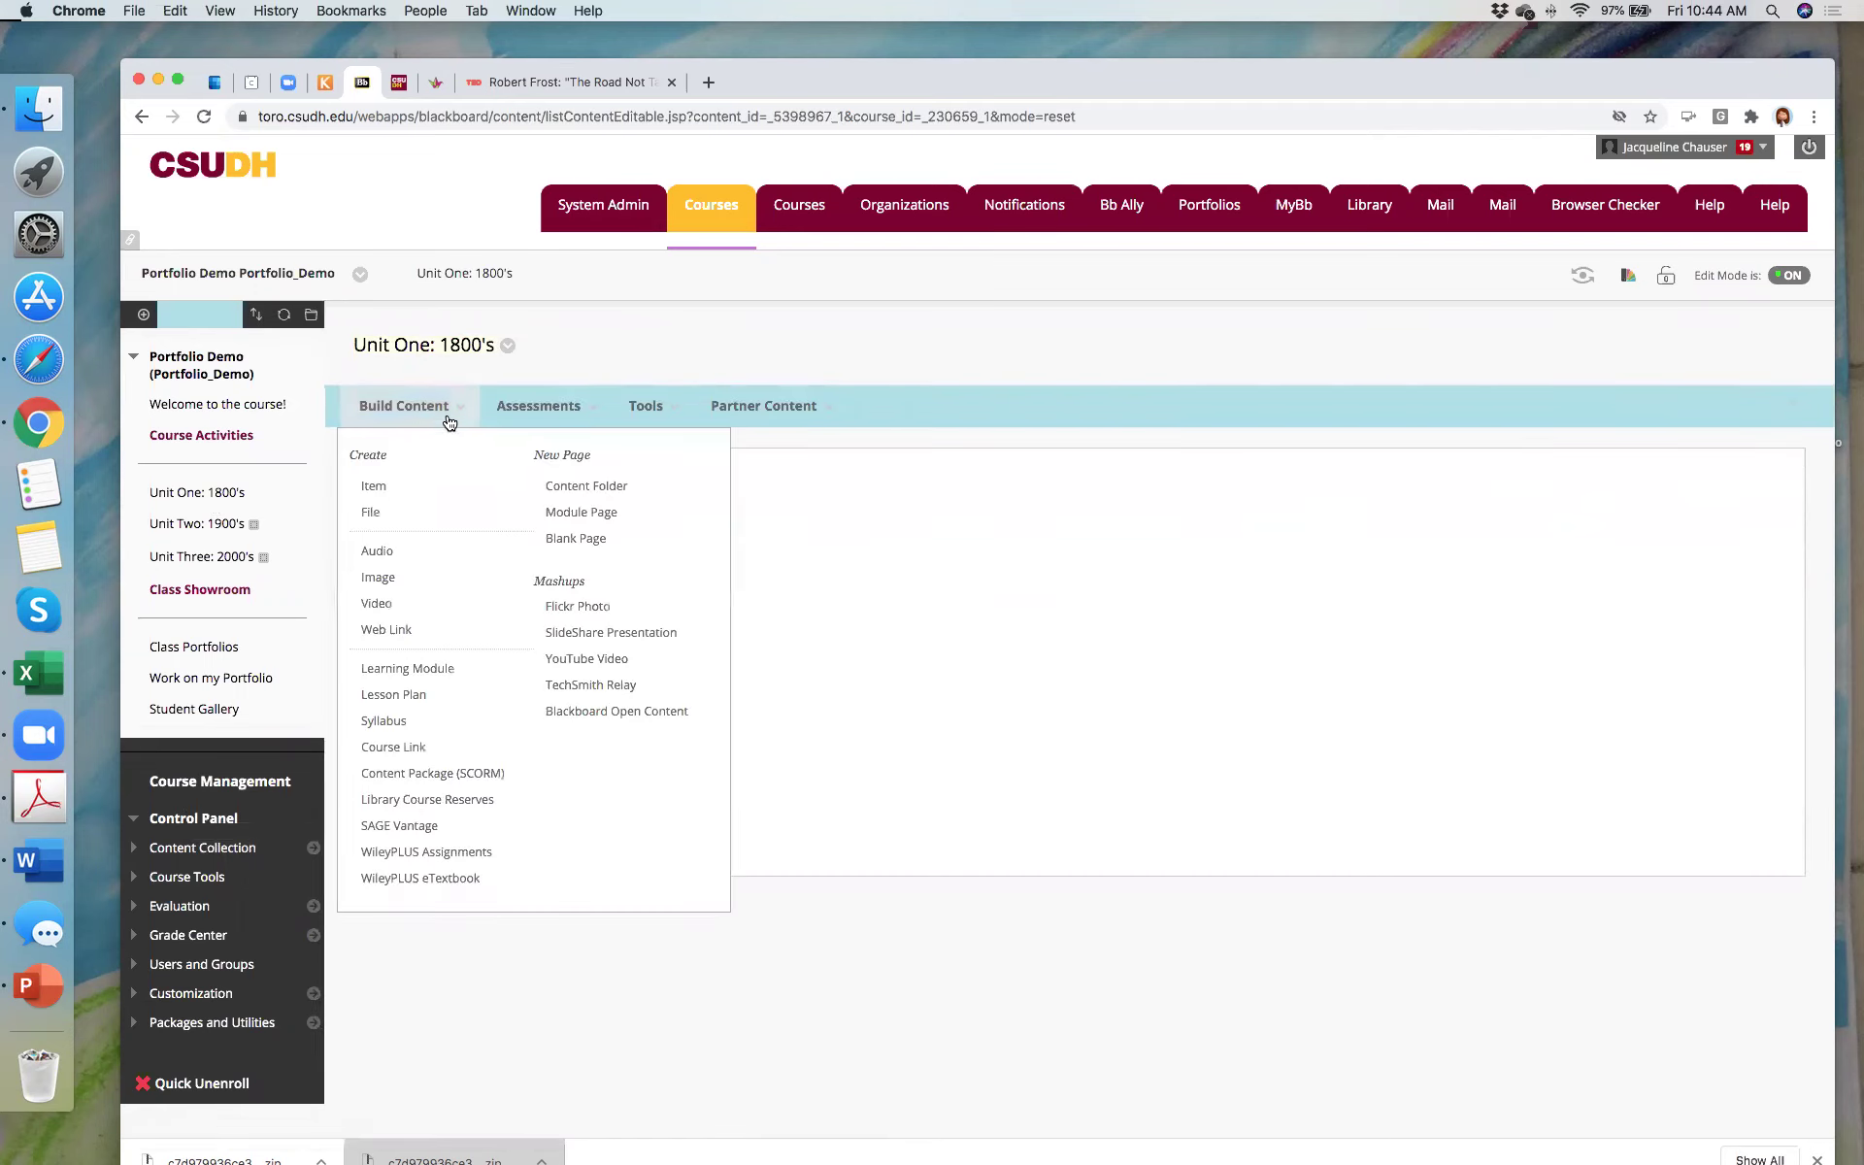
mouse_move(561, 424)
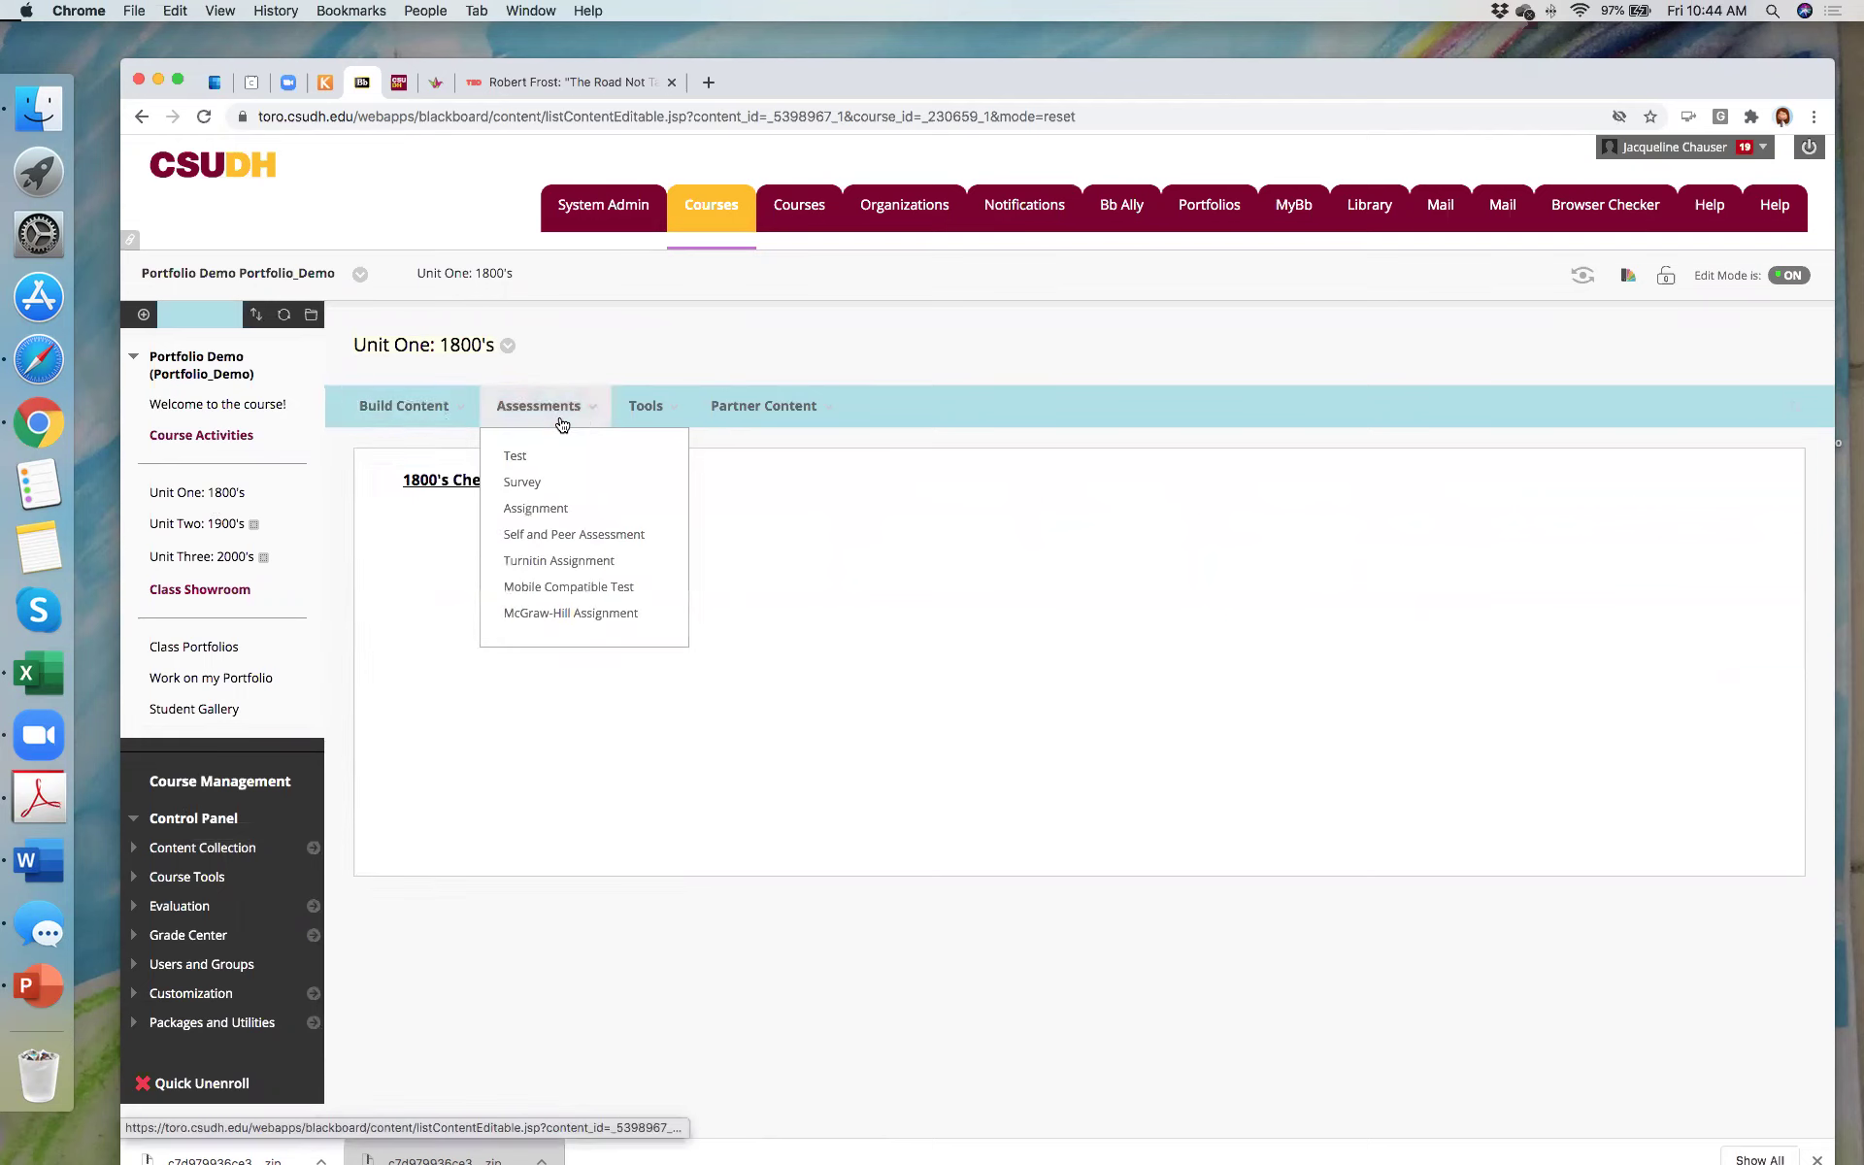
click(541, 513)
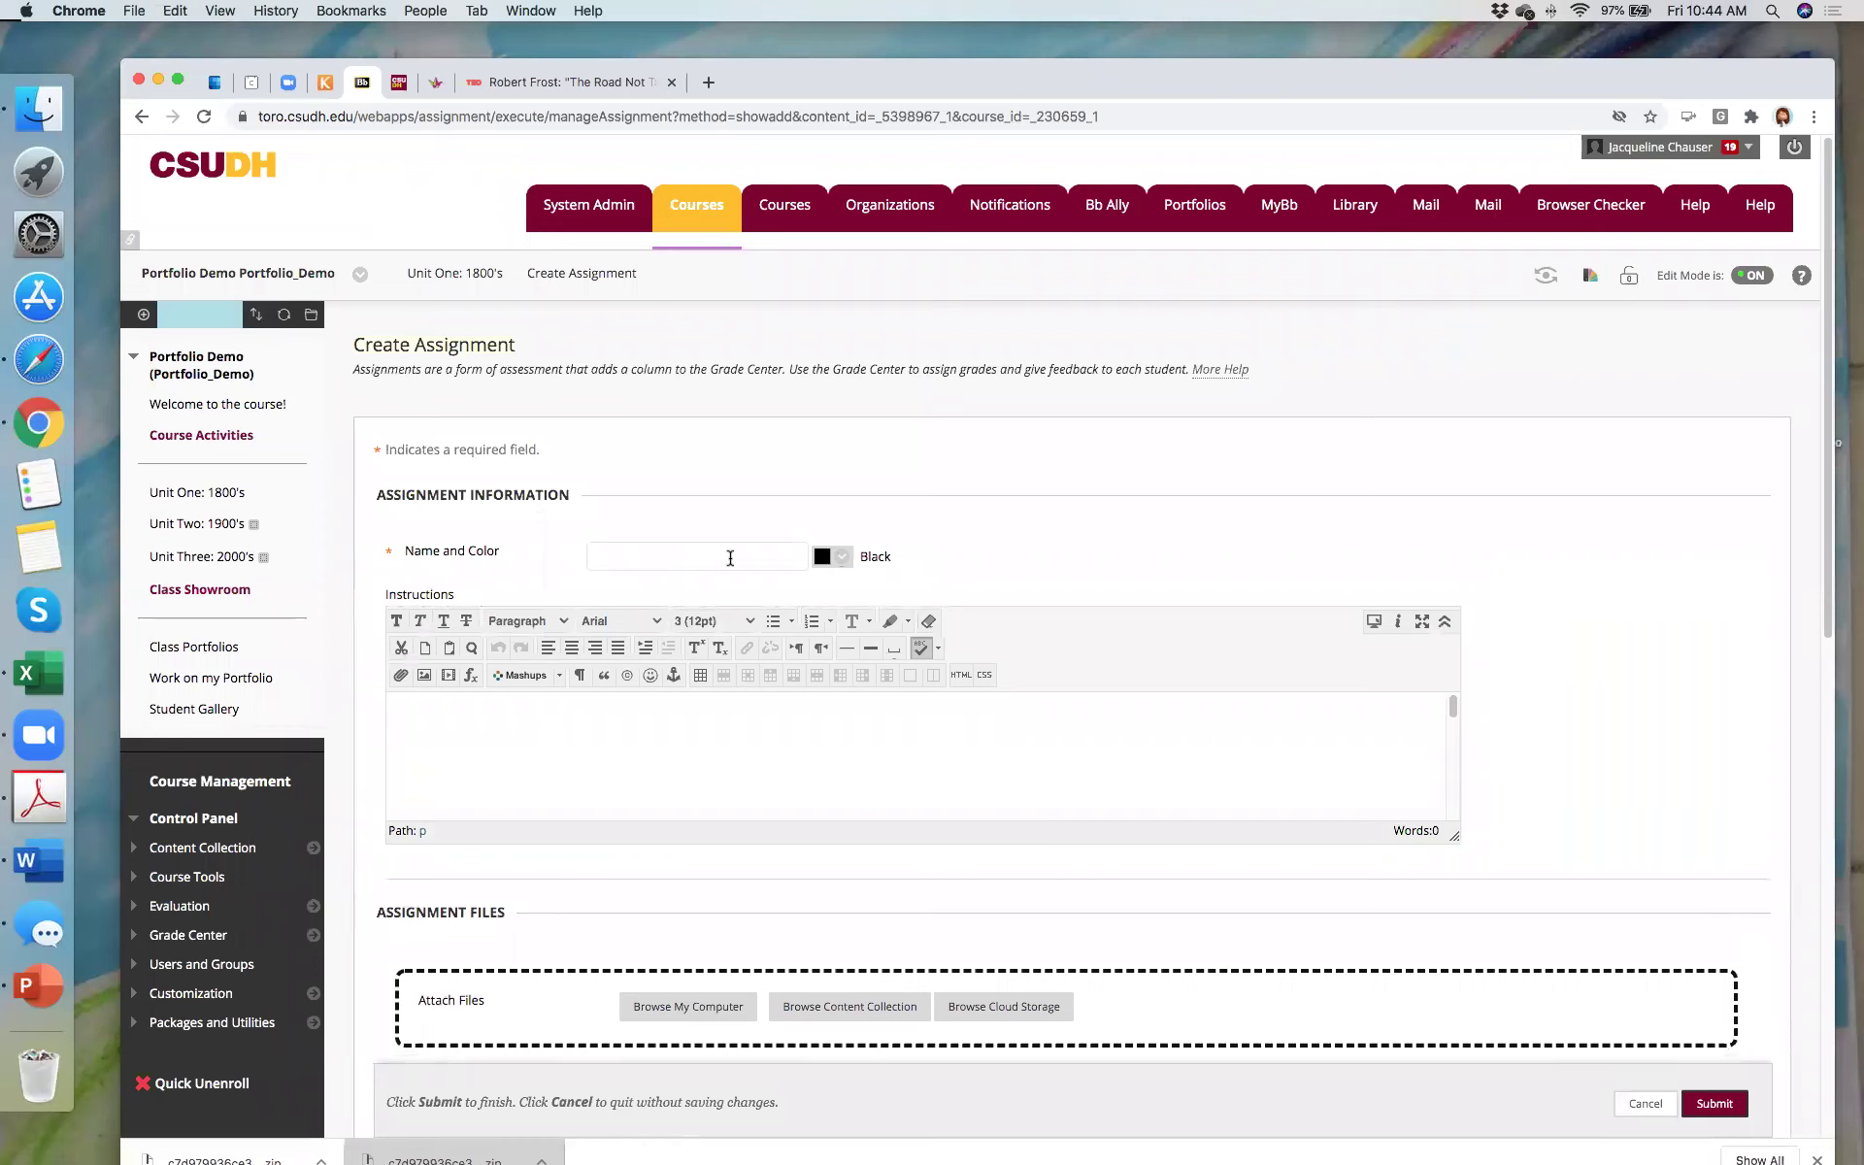
text(1800)
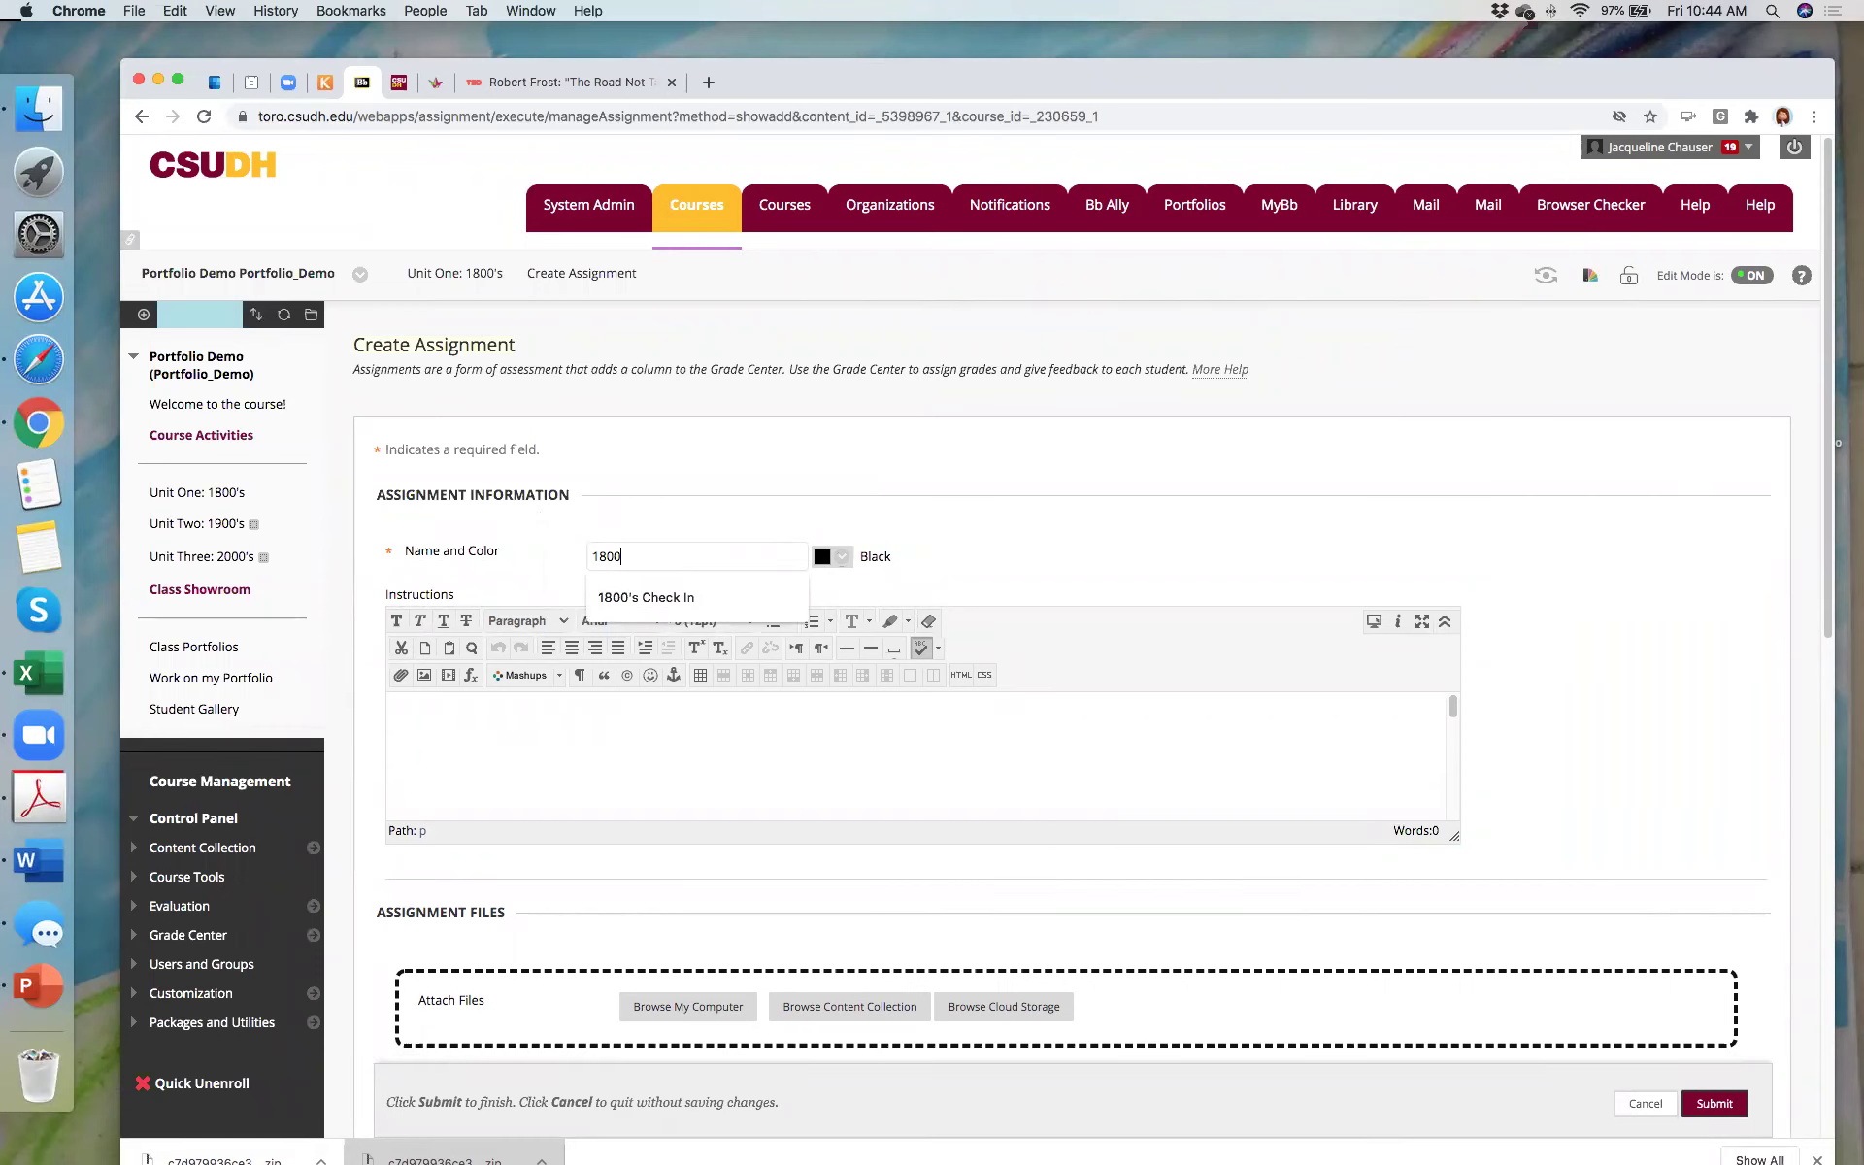
text('s check in #2)
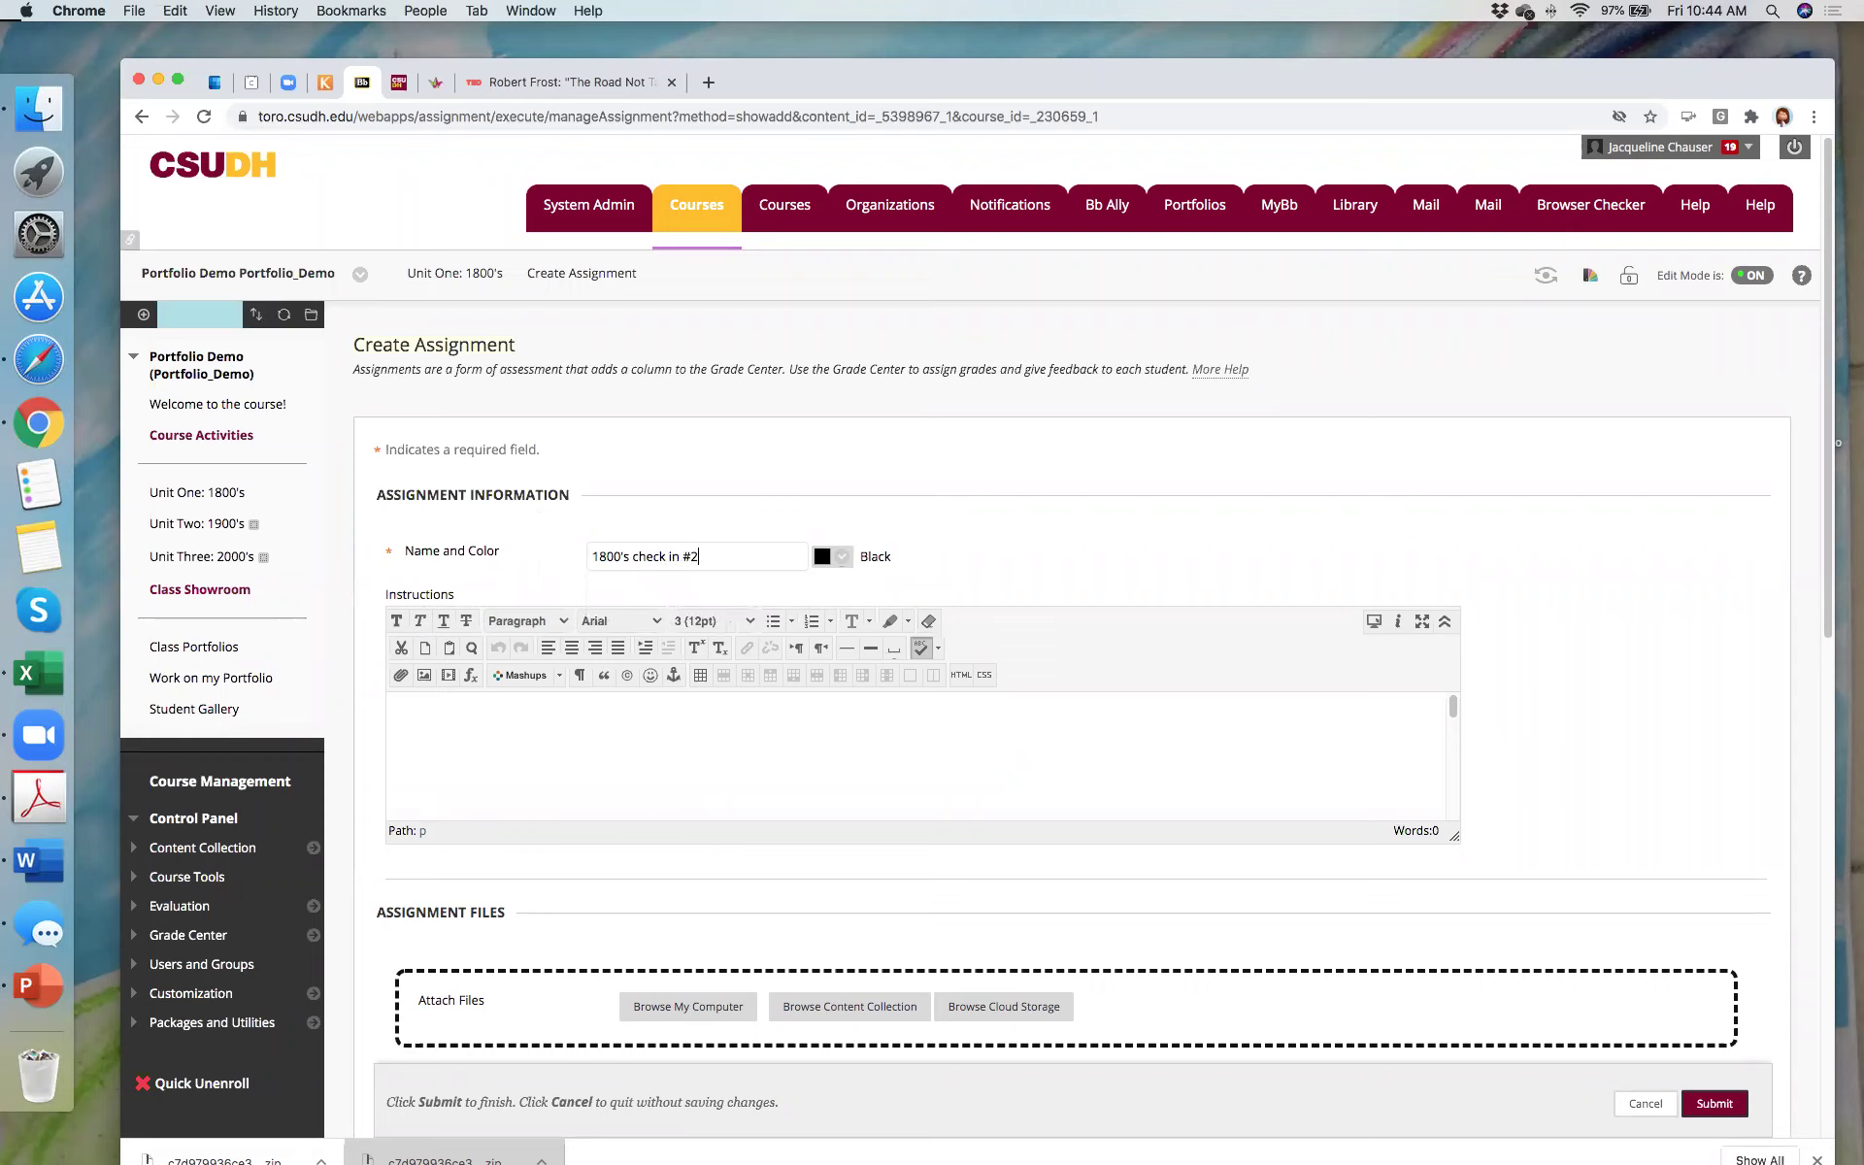
Step: Write the assignment instructions "Please post your progress on your favorite poet." followed by a new line "Due: Thursday at 9pm PST"
click(771, 742)
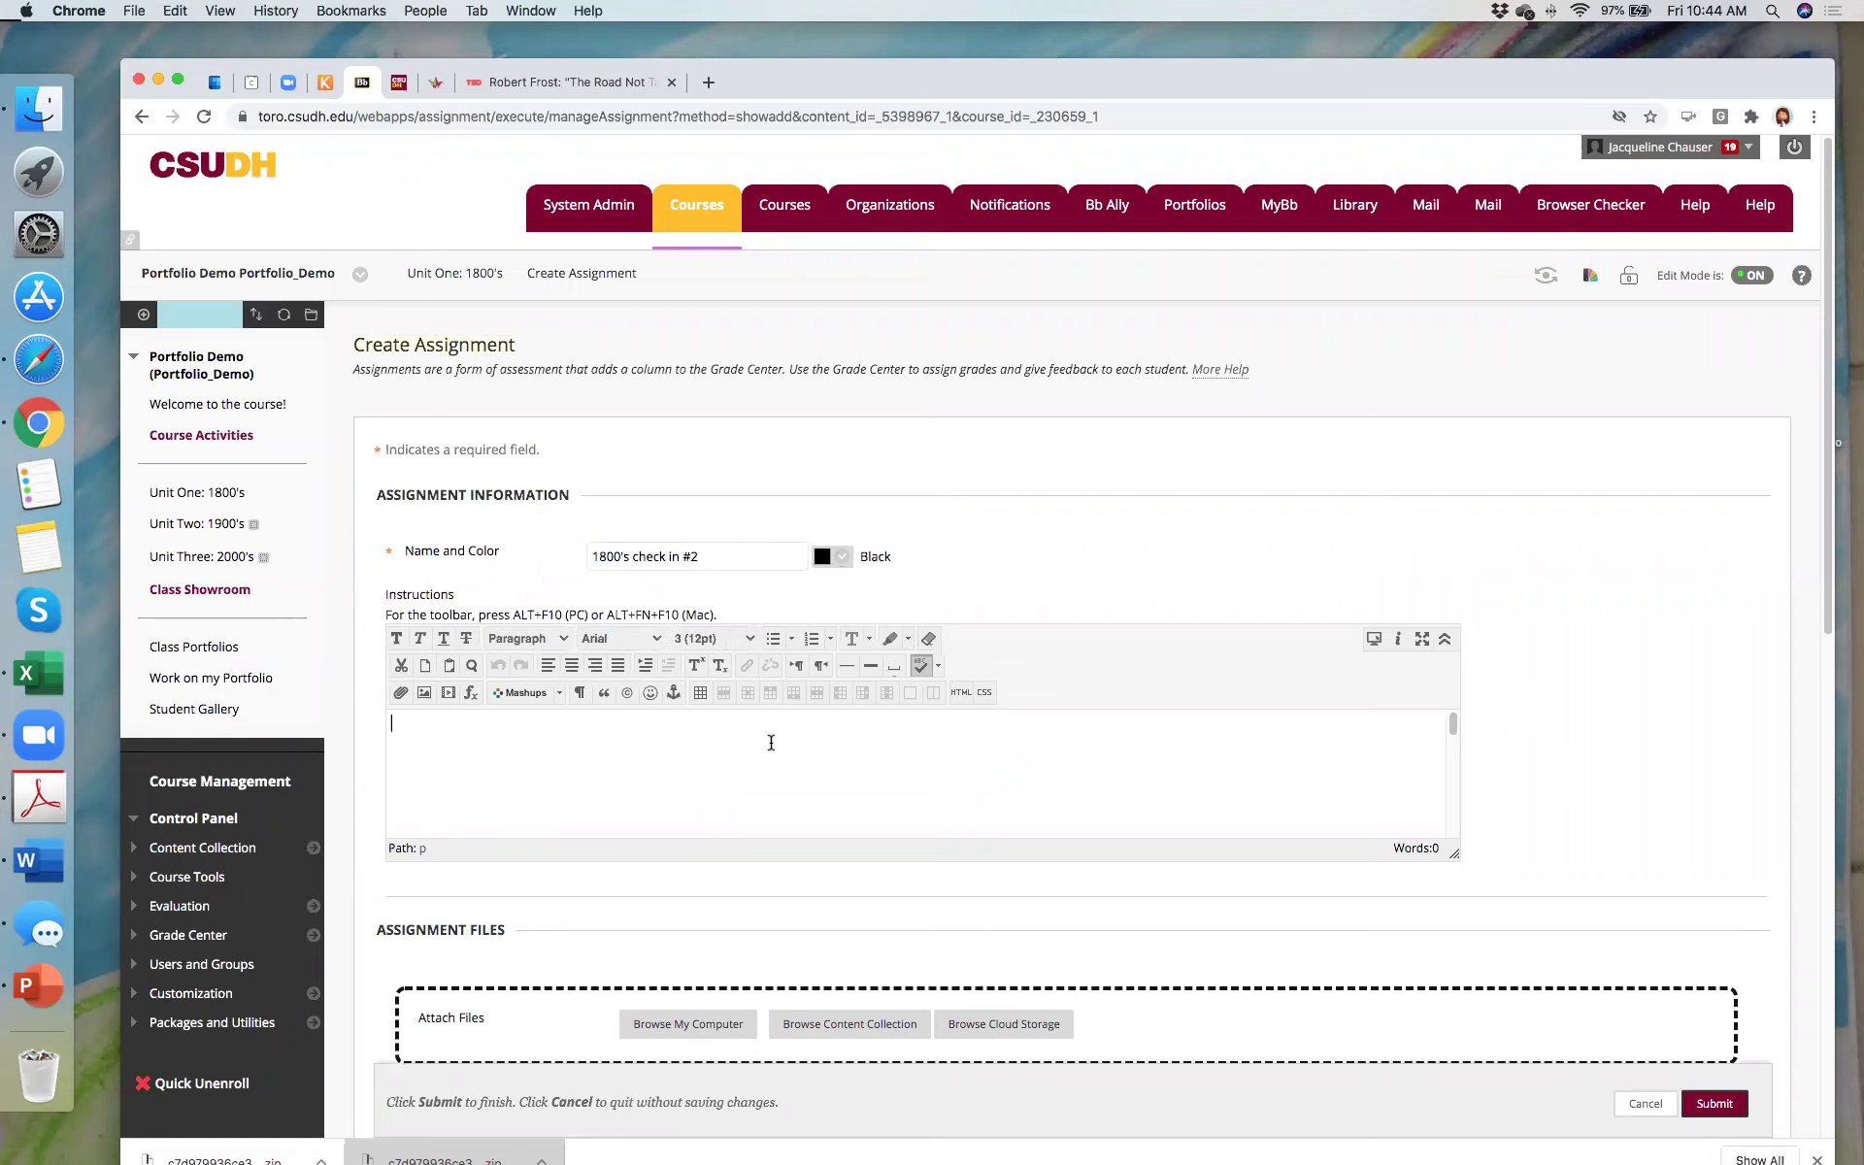
text(Please post your progress on your fav)
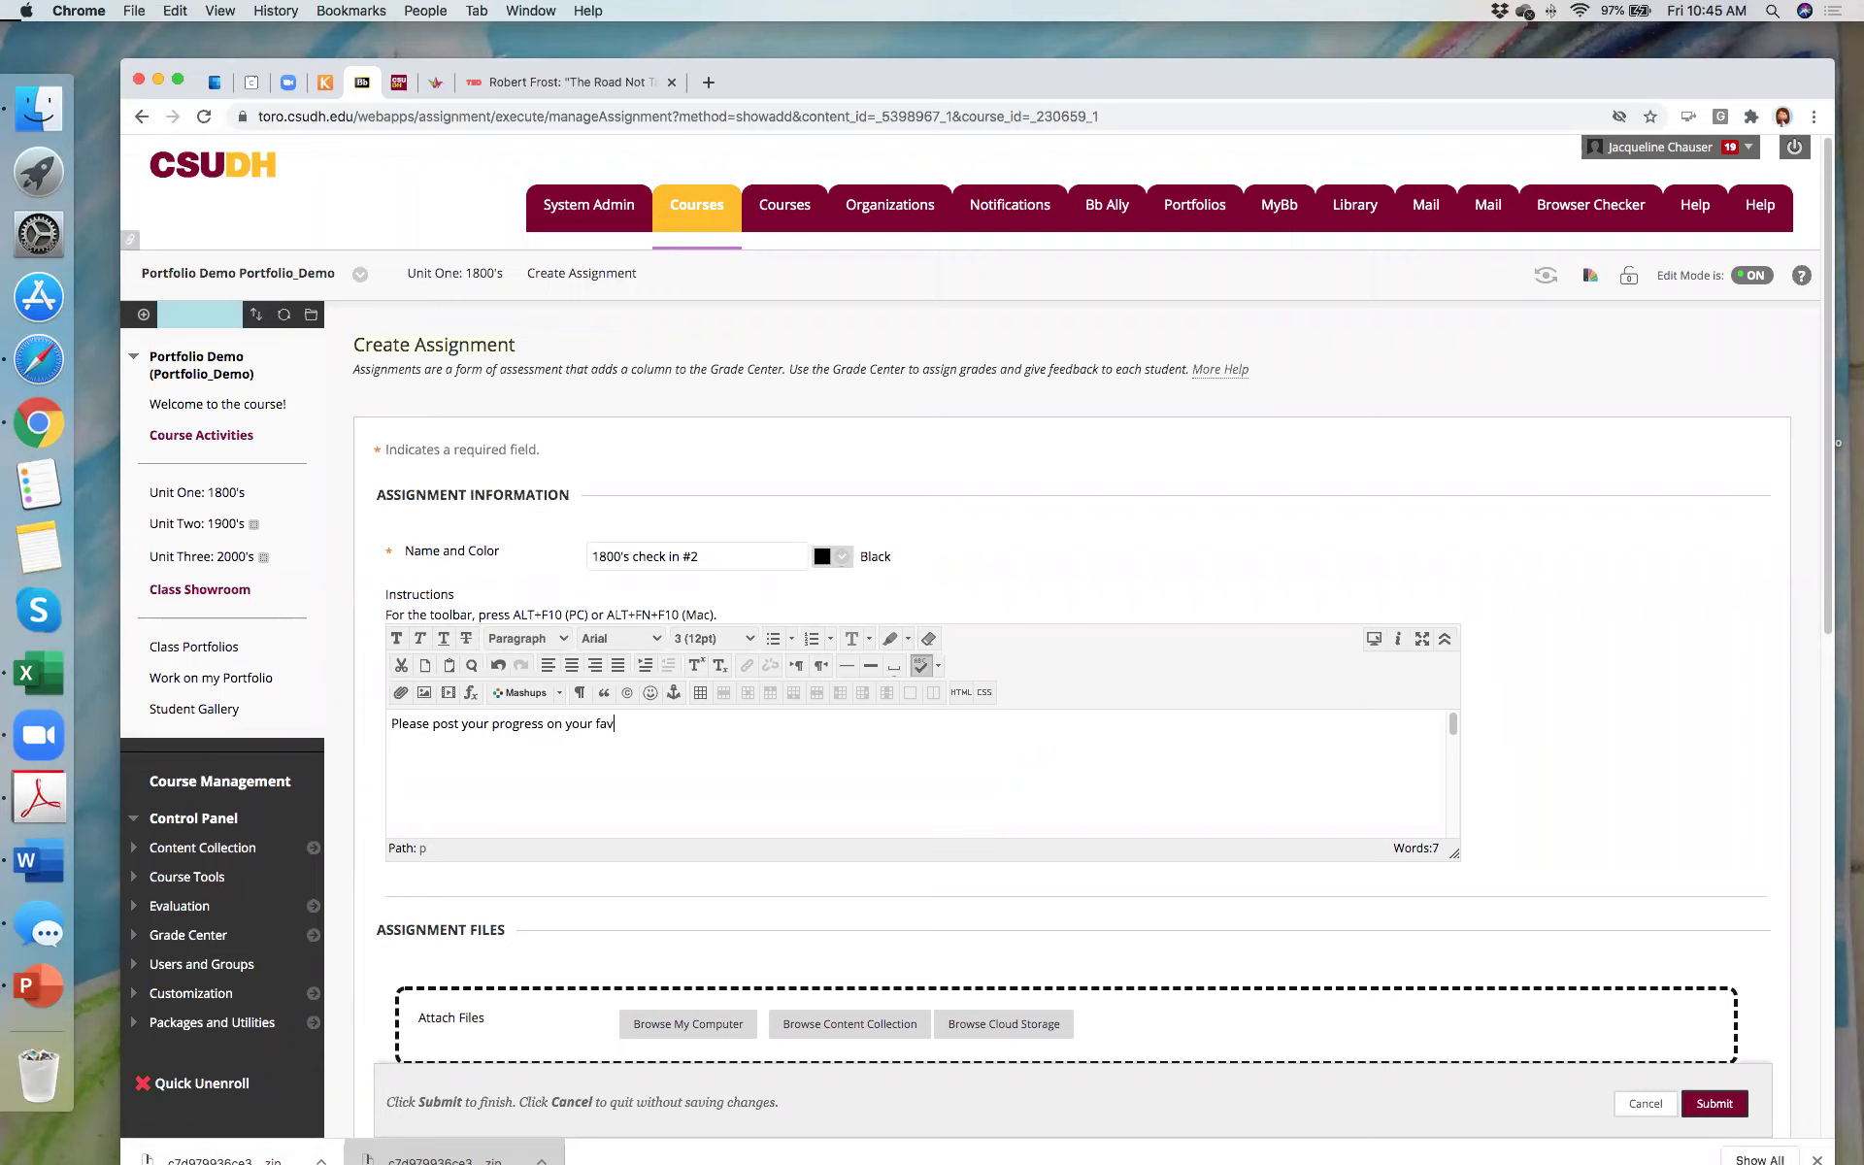
text(orite poem)
key(BackSpace)
text(t.)
key(Return)
text(Due: Thursday at 9pm PST)
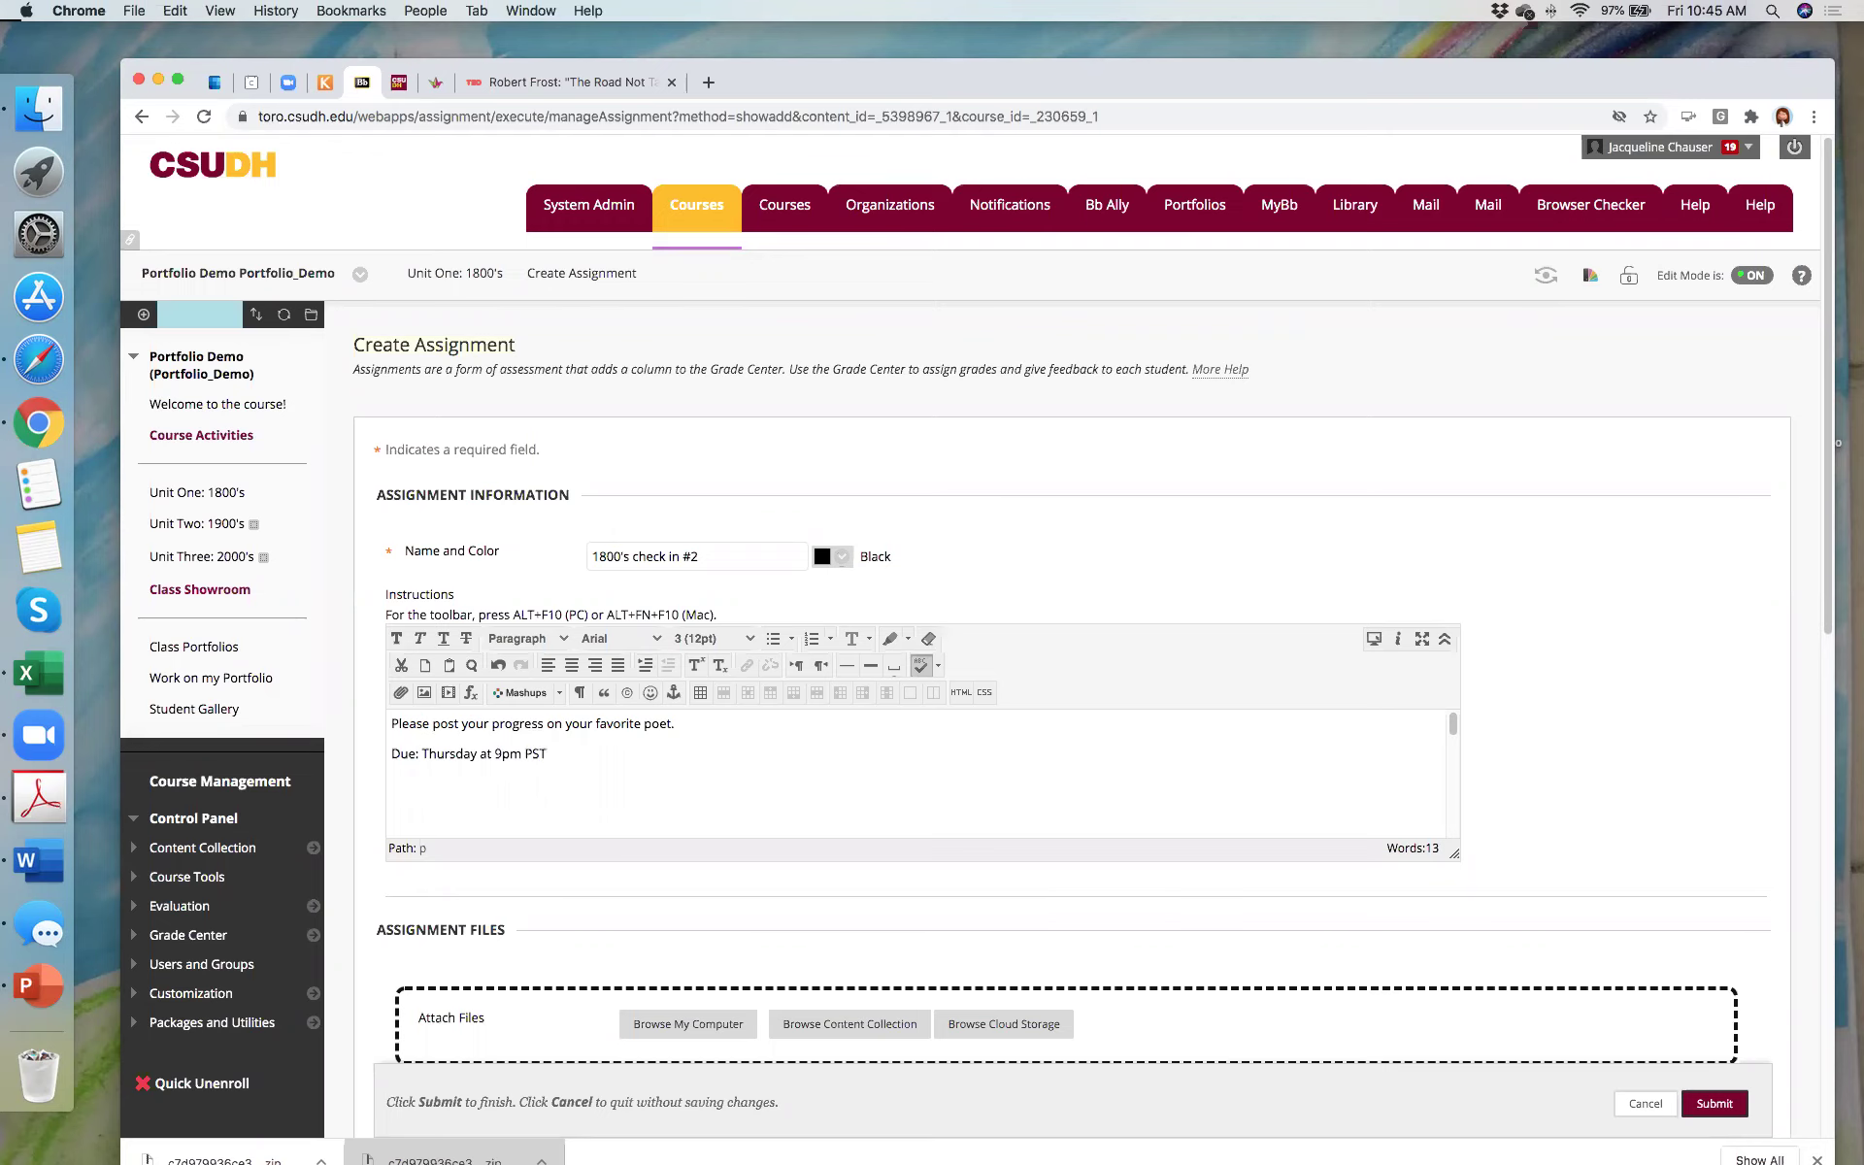
Step: Make the "Due: Thursday at 9pm PST" line in the instructions bold
drag(559, 748, 359, 750)
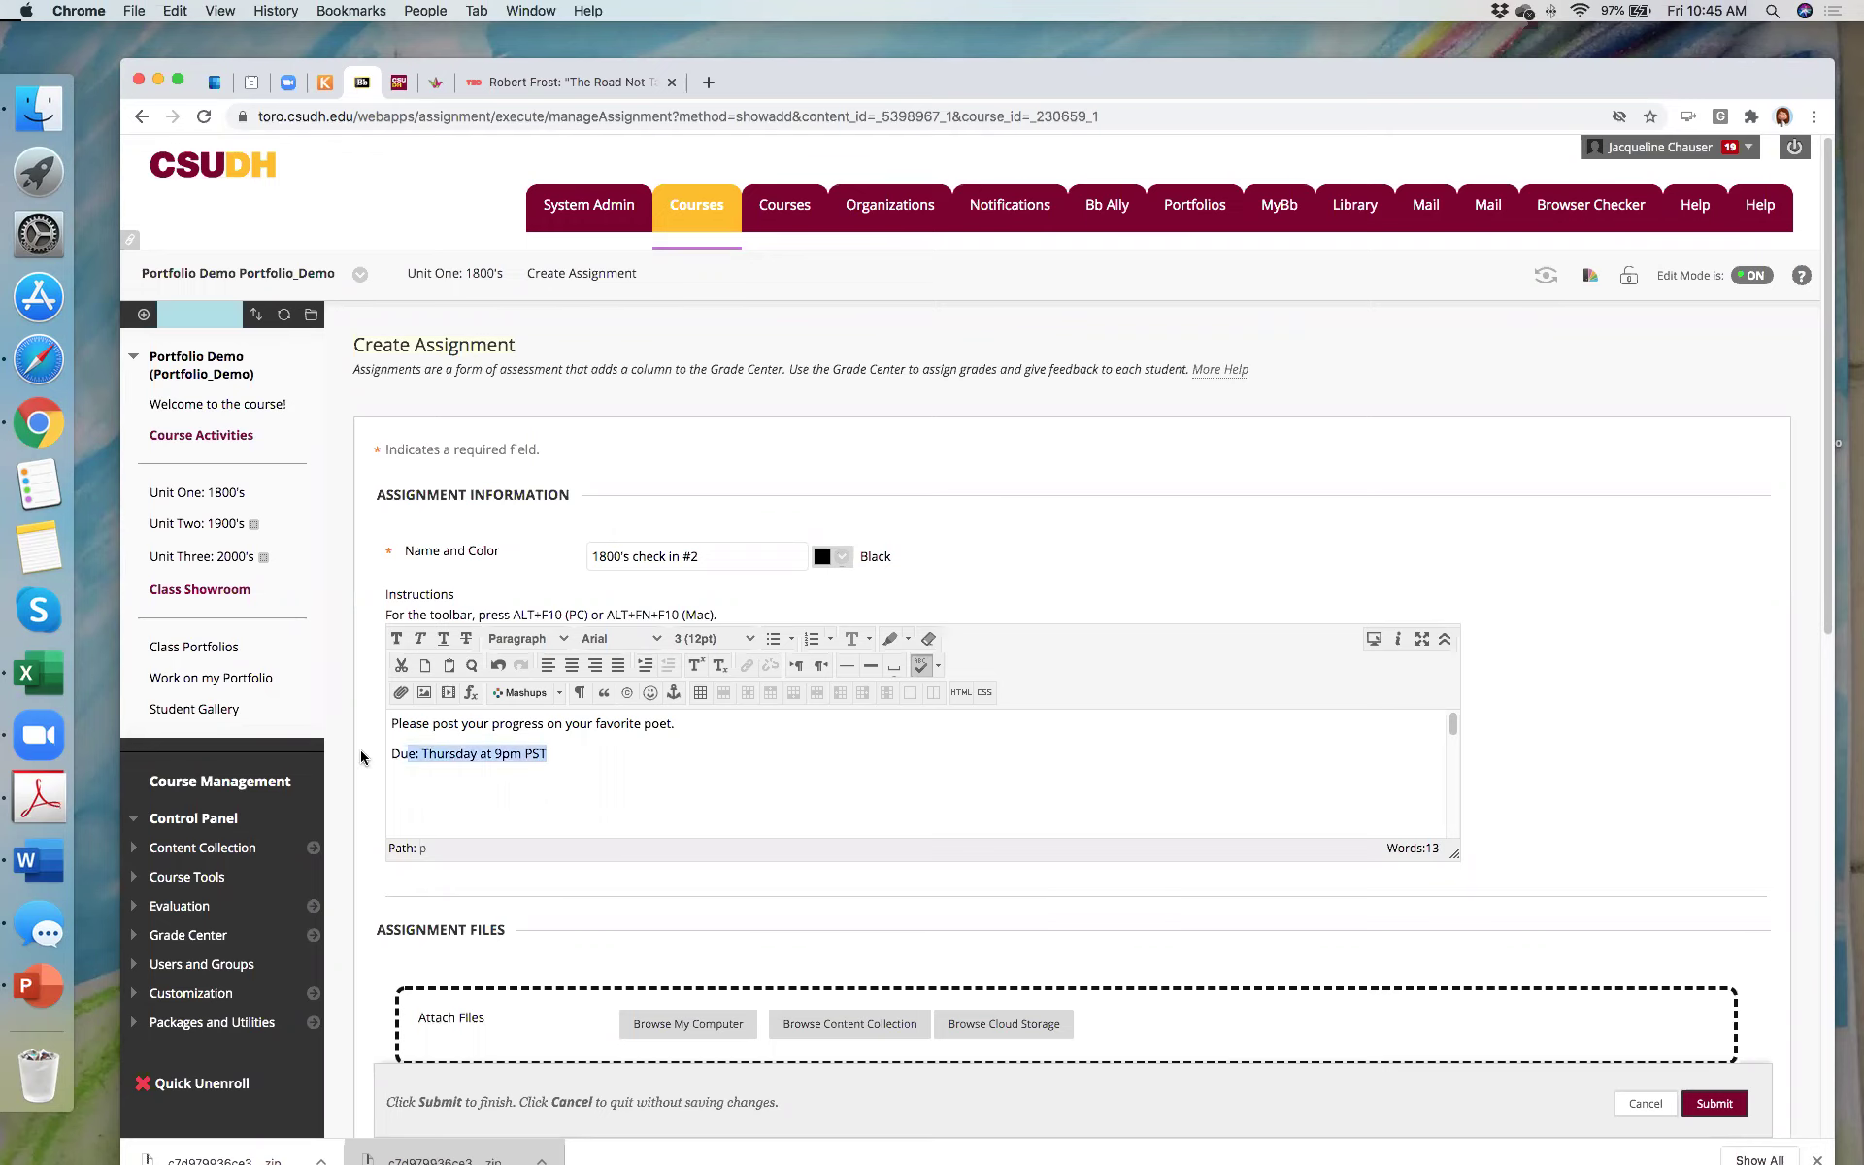
click(399, 692)
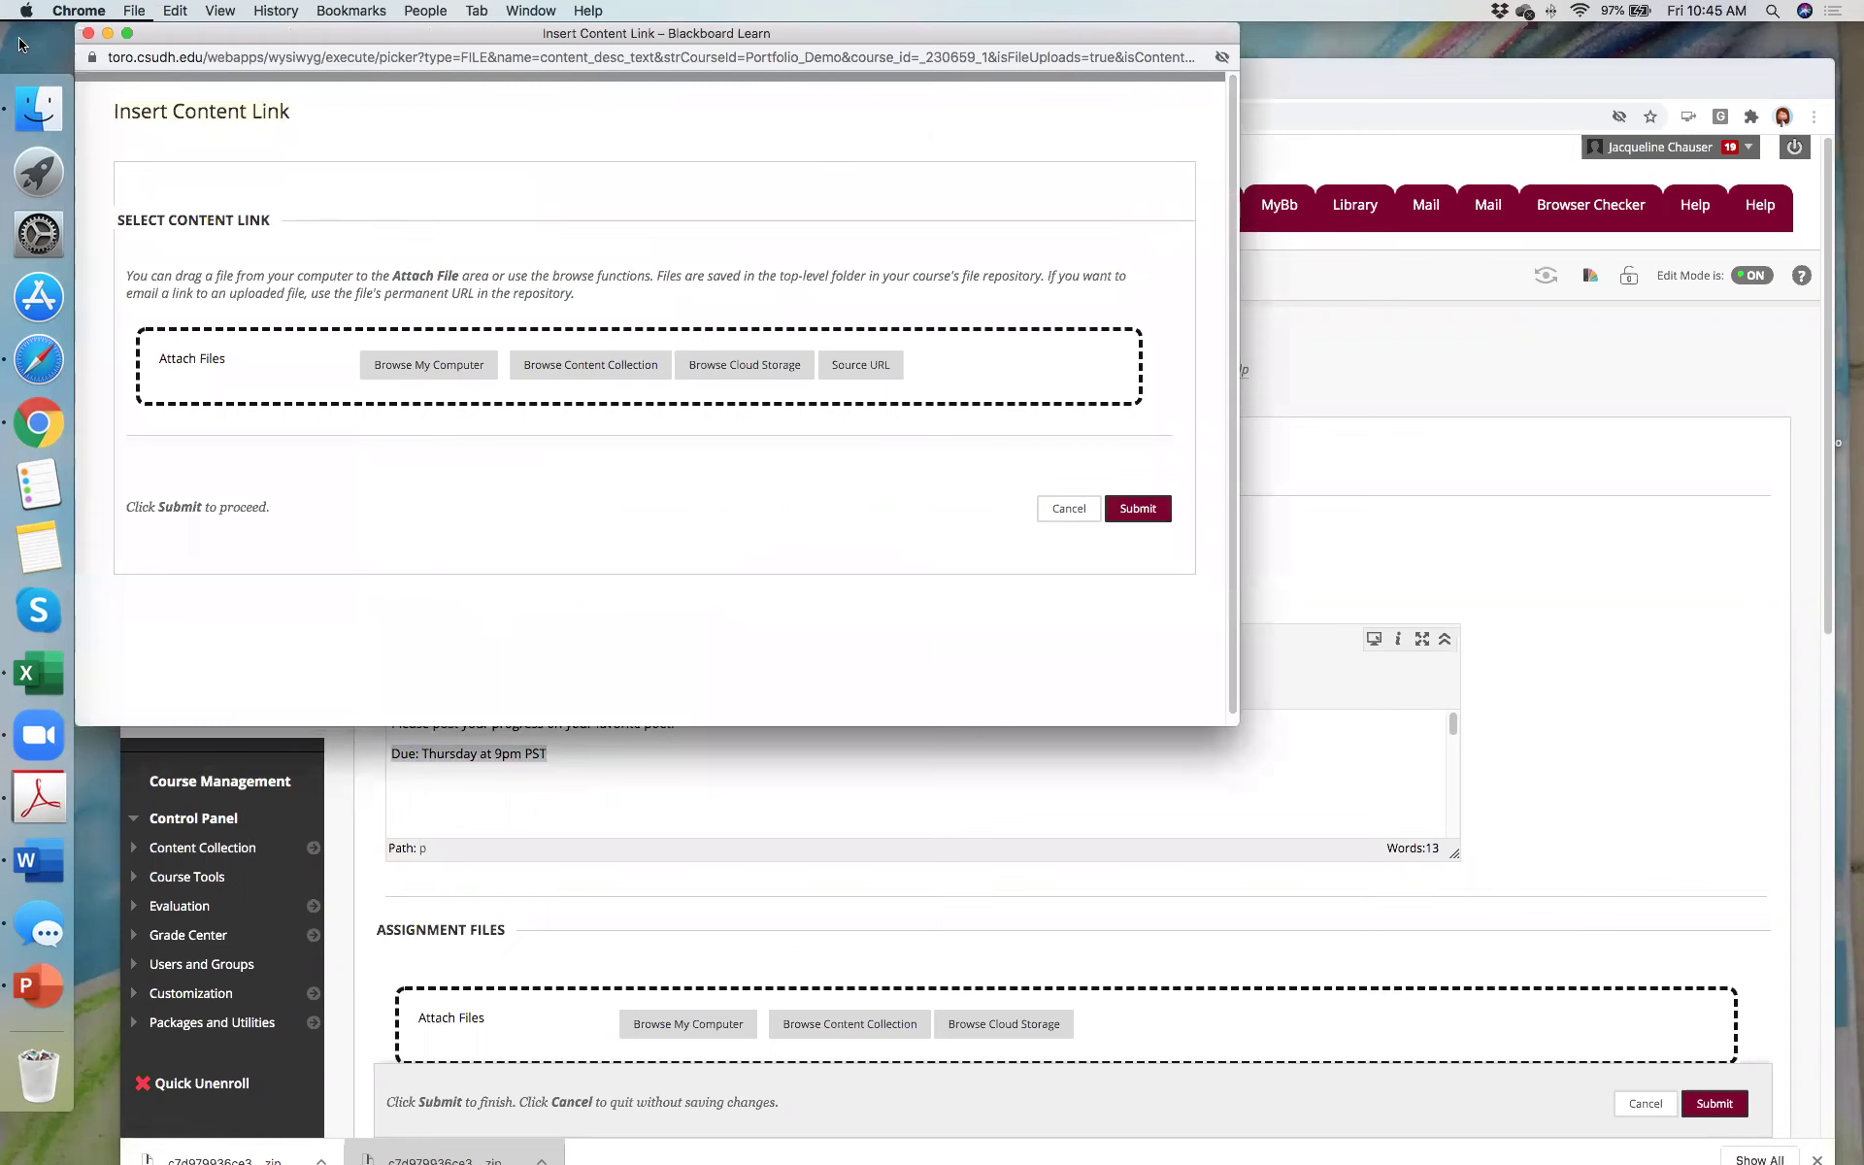
click(88, 33)
click(396, 638)
click(691, 811)
Step: Set the assignment's due date to 08/13/2020 and its points possible to 10
scroll(691, 812, down, 3)
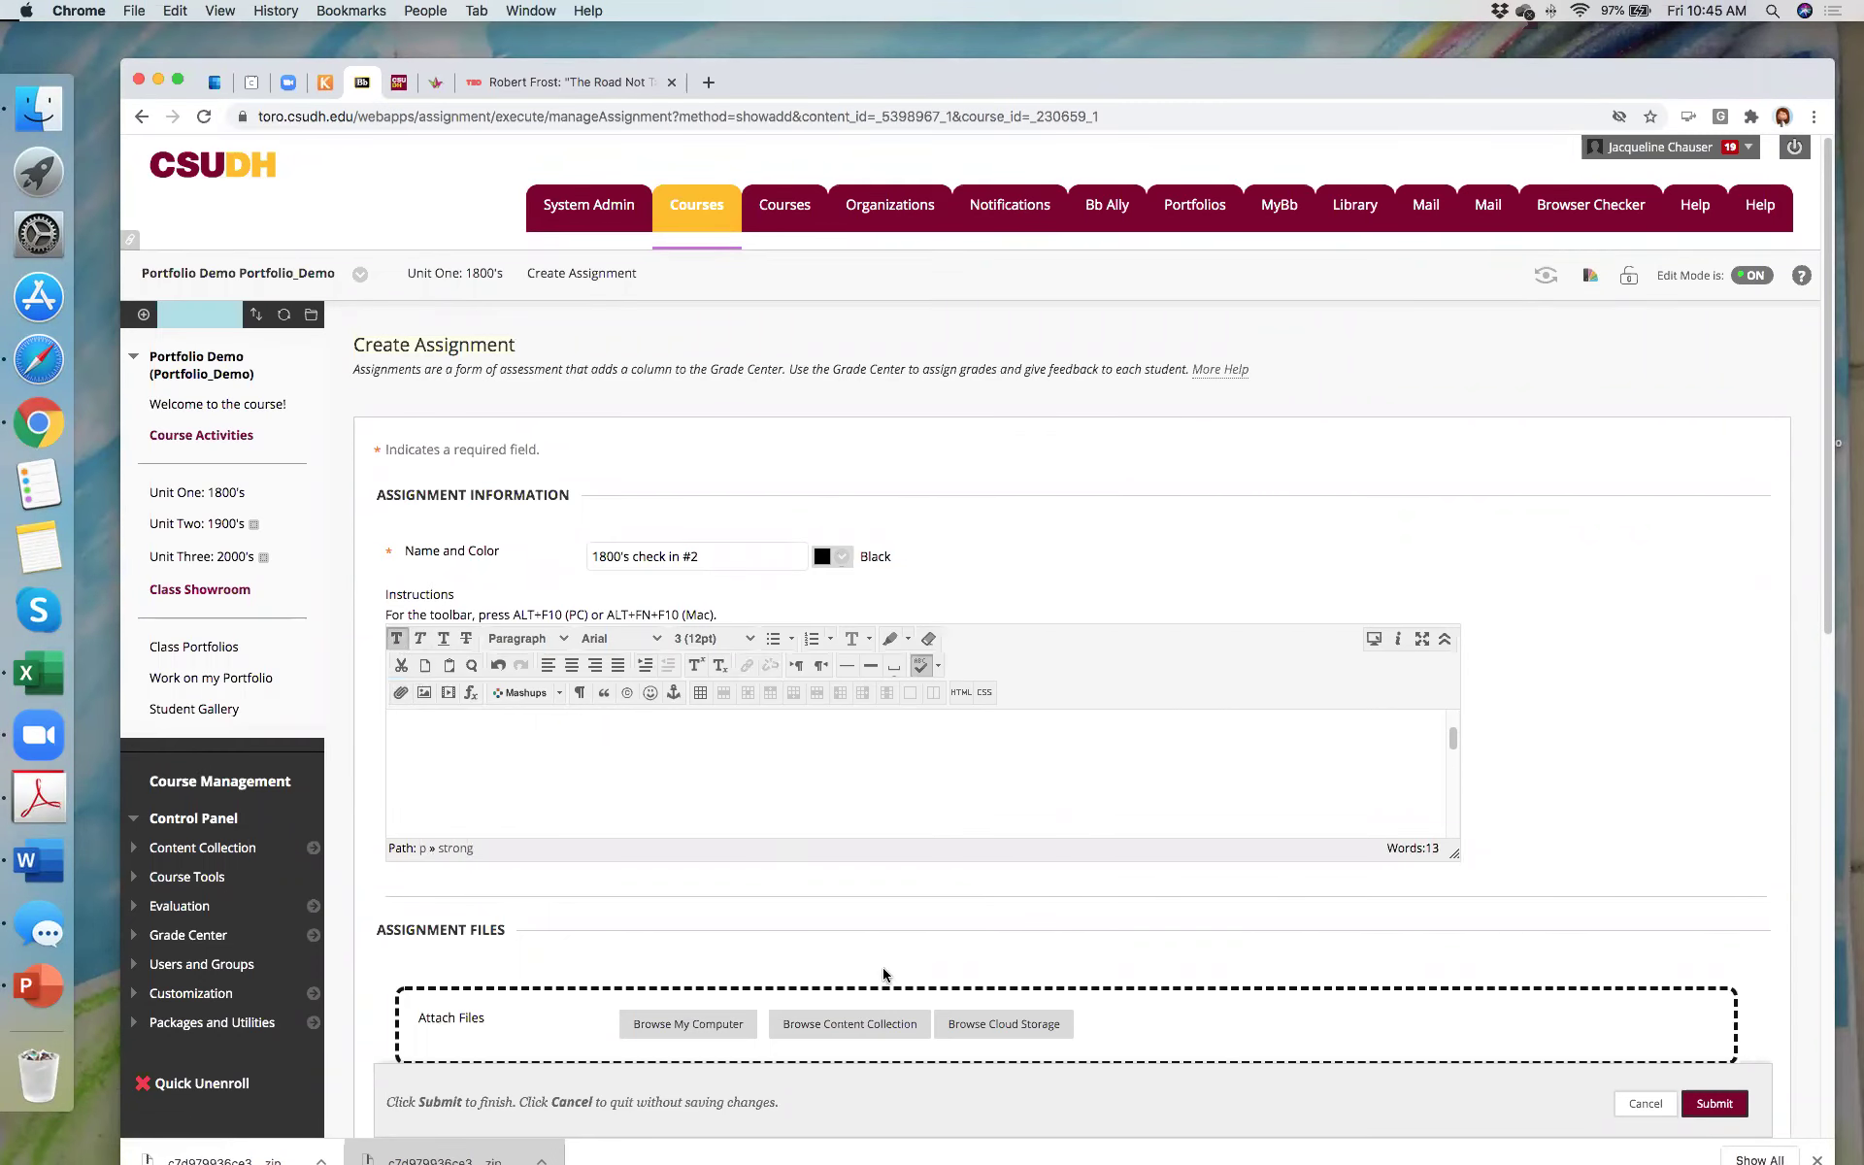
scroll(884, 973, down, 6)
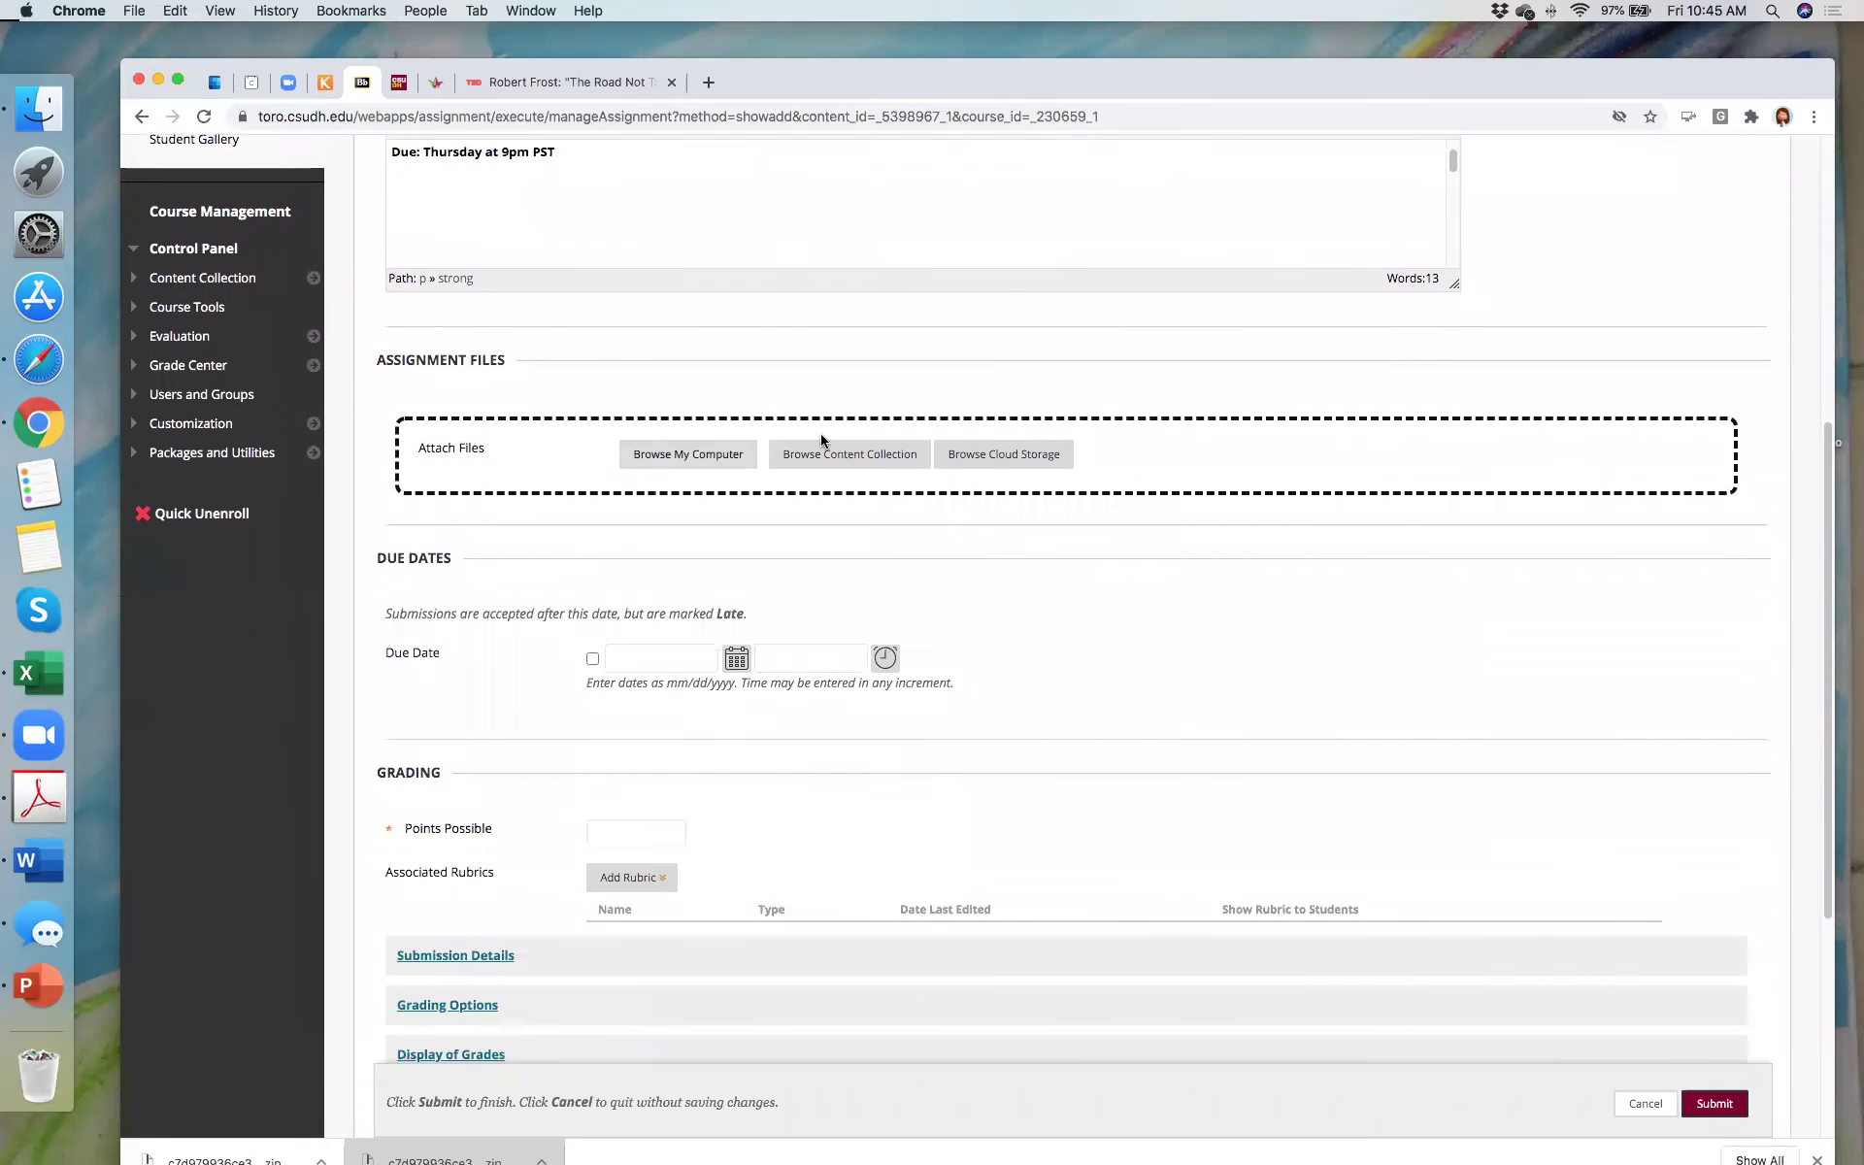
click(738, 664)
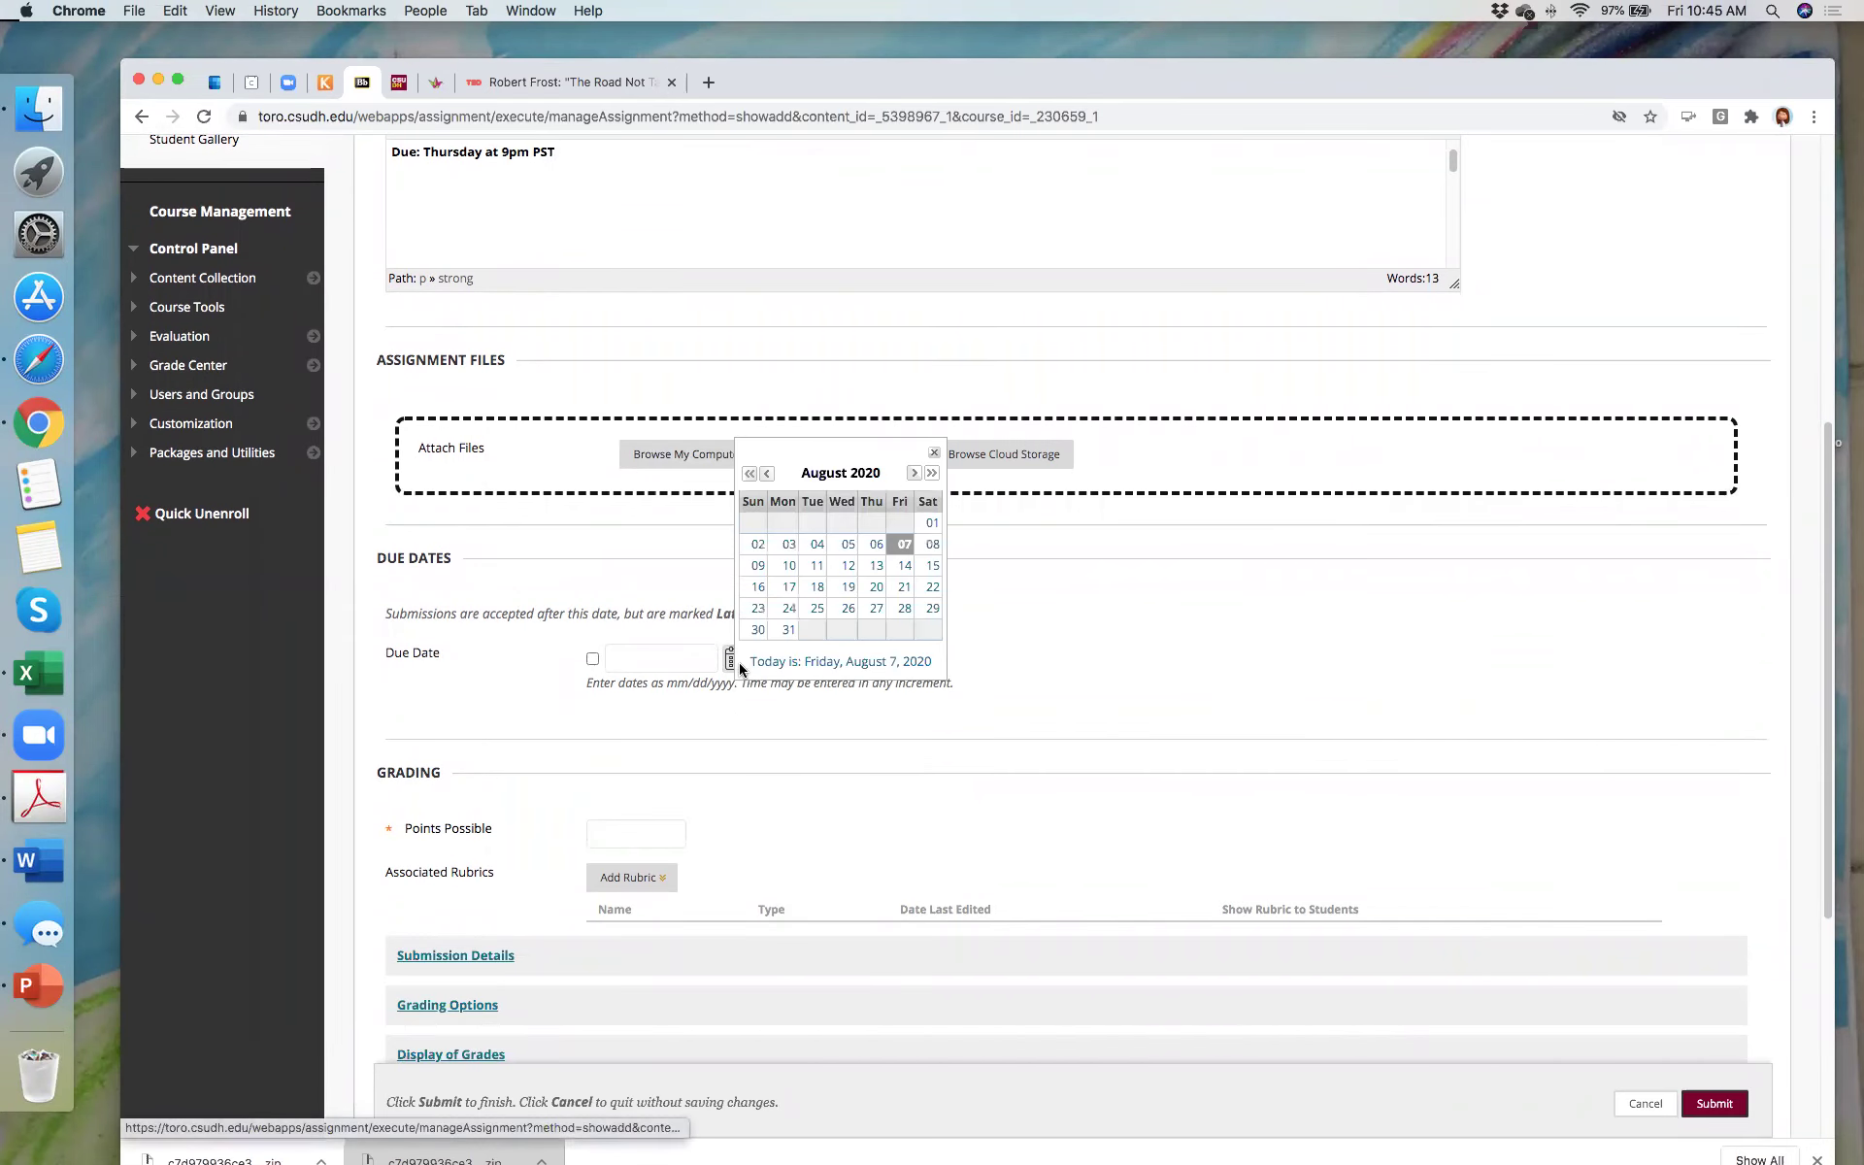
click(878, 567)
scroll(699, 783, down, 2)
click(652, 739)
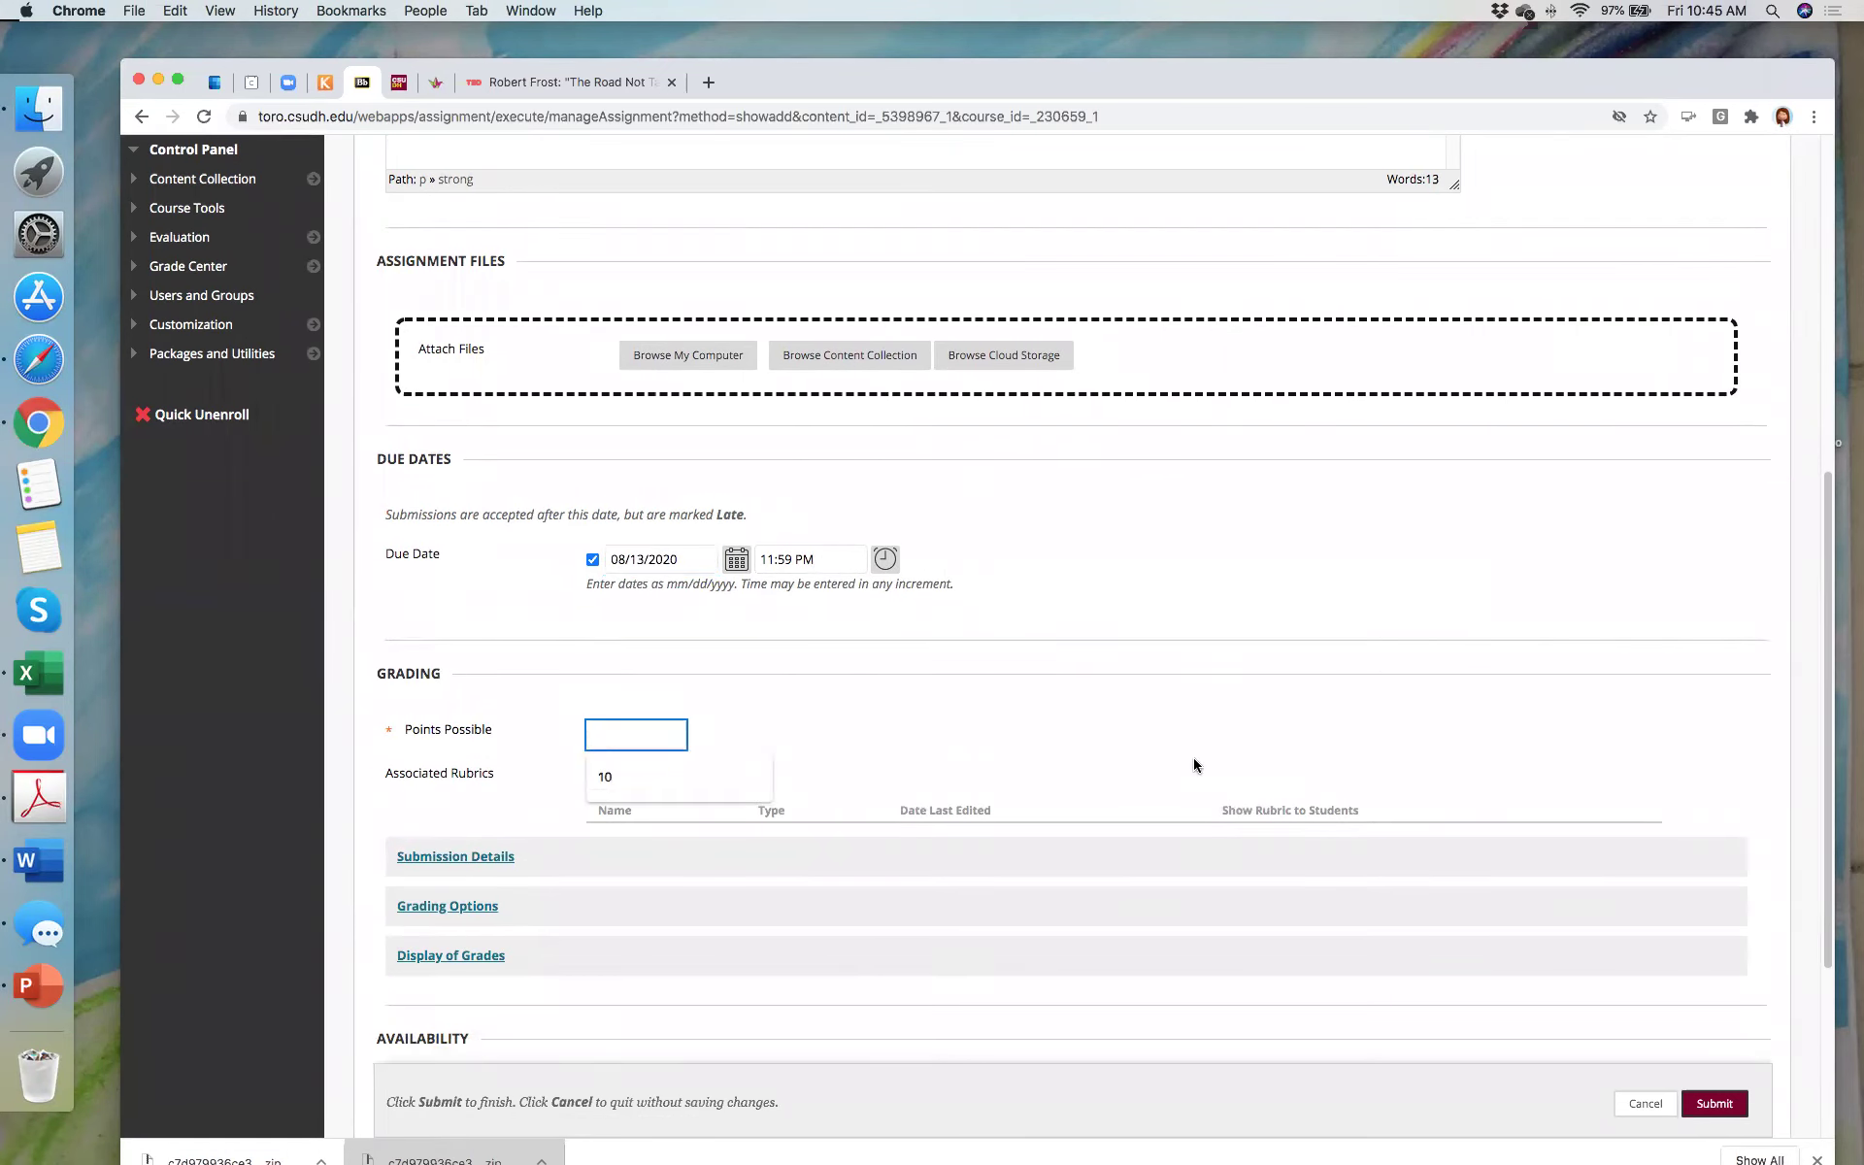
text(10)
click(952, 742)
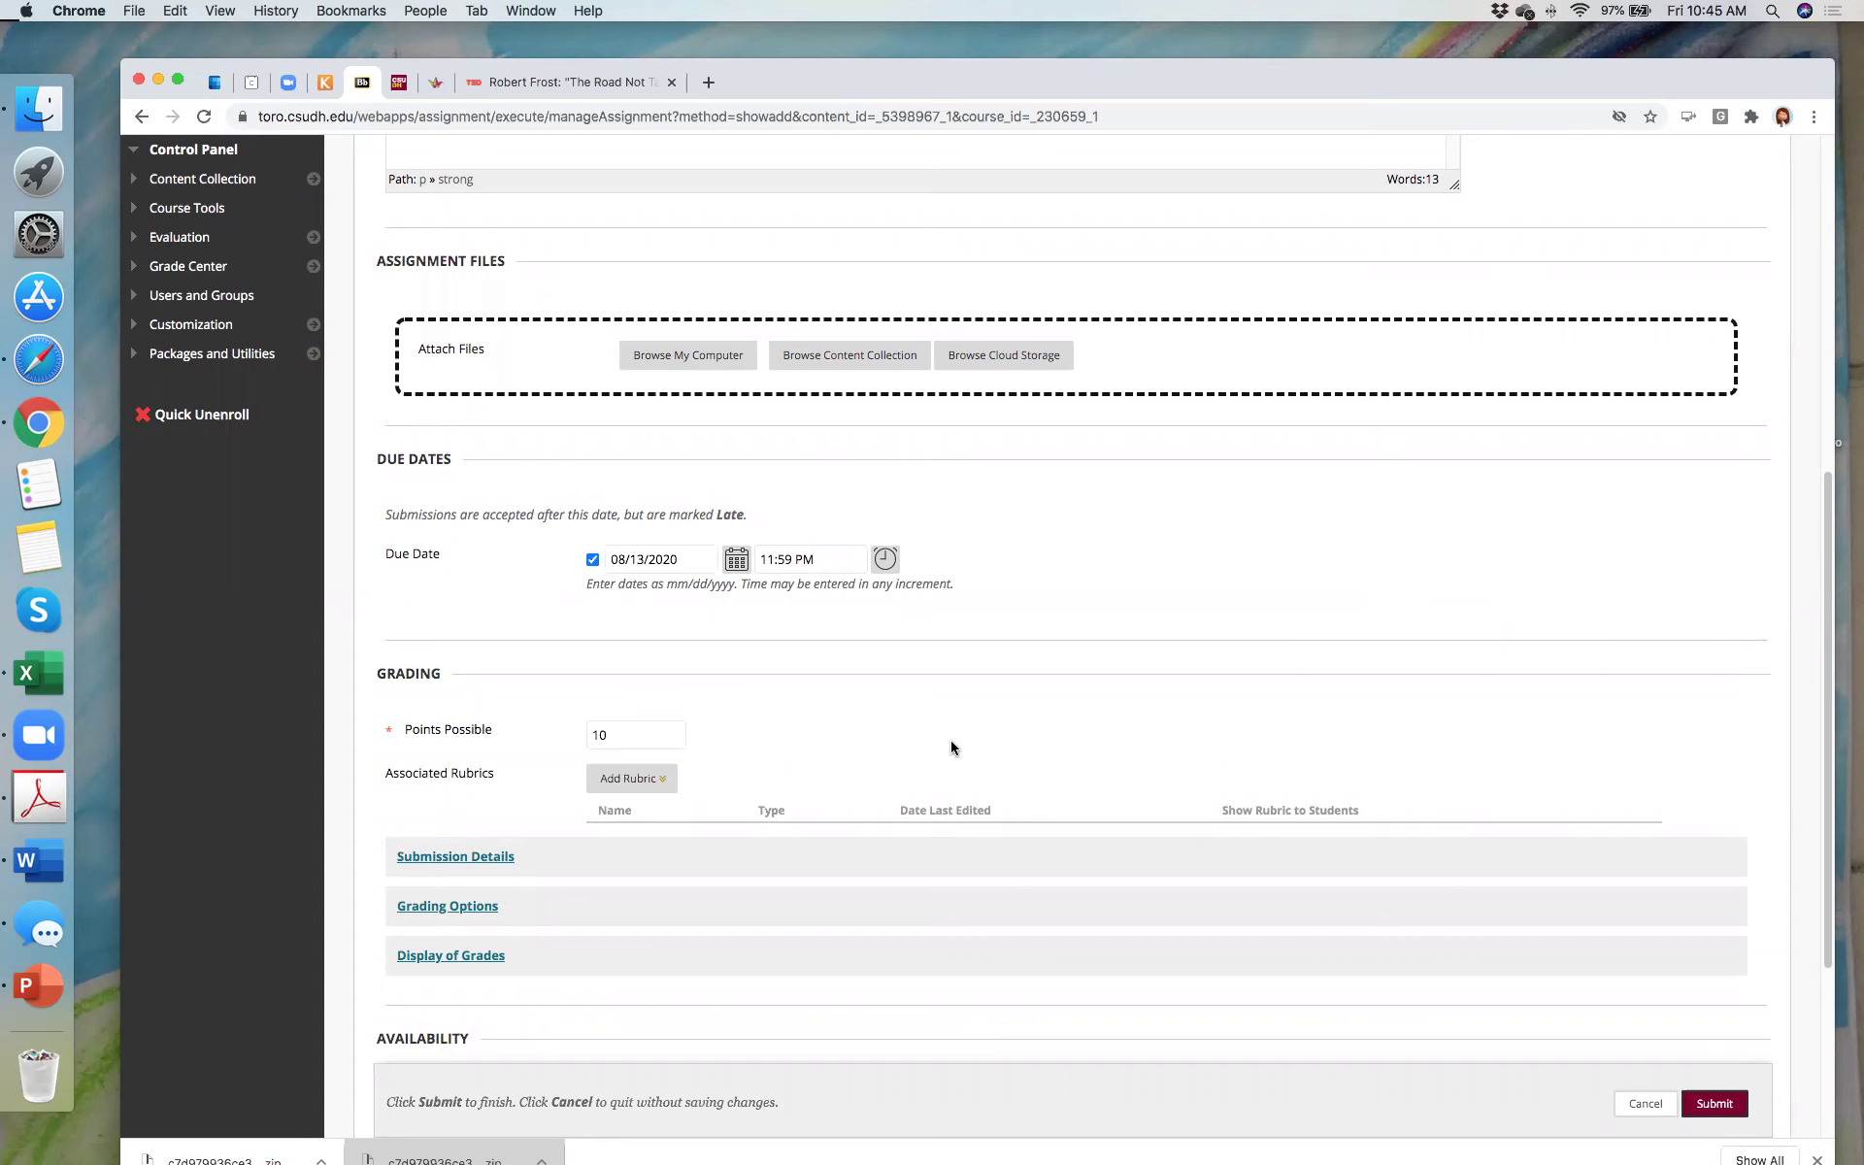
Step: Look at the options for adding a rubric to the assignment
scroll(805, 777, down, 3)
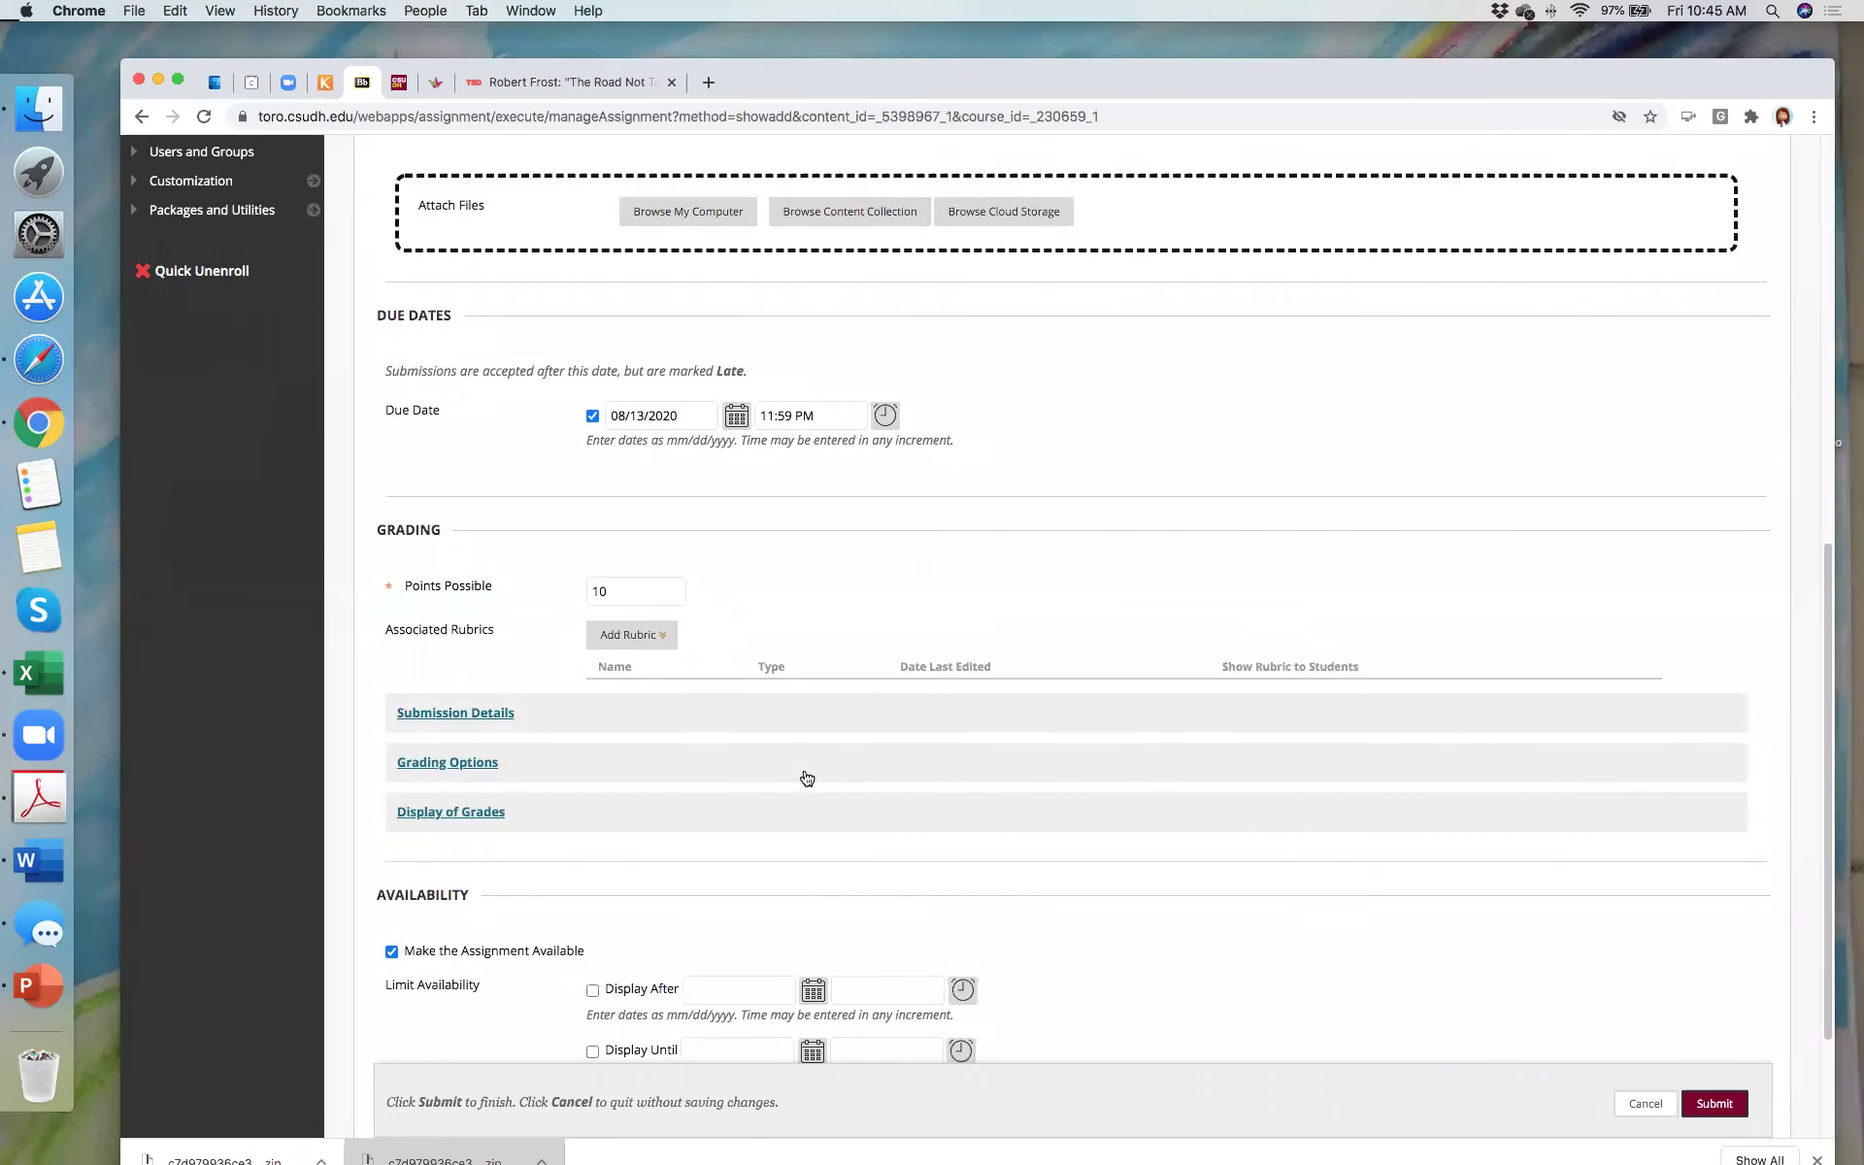
click(651, 637)
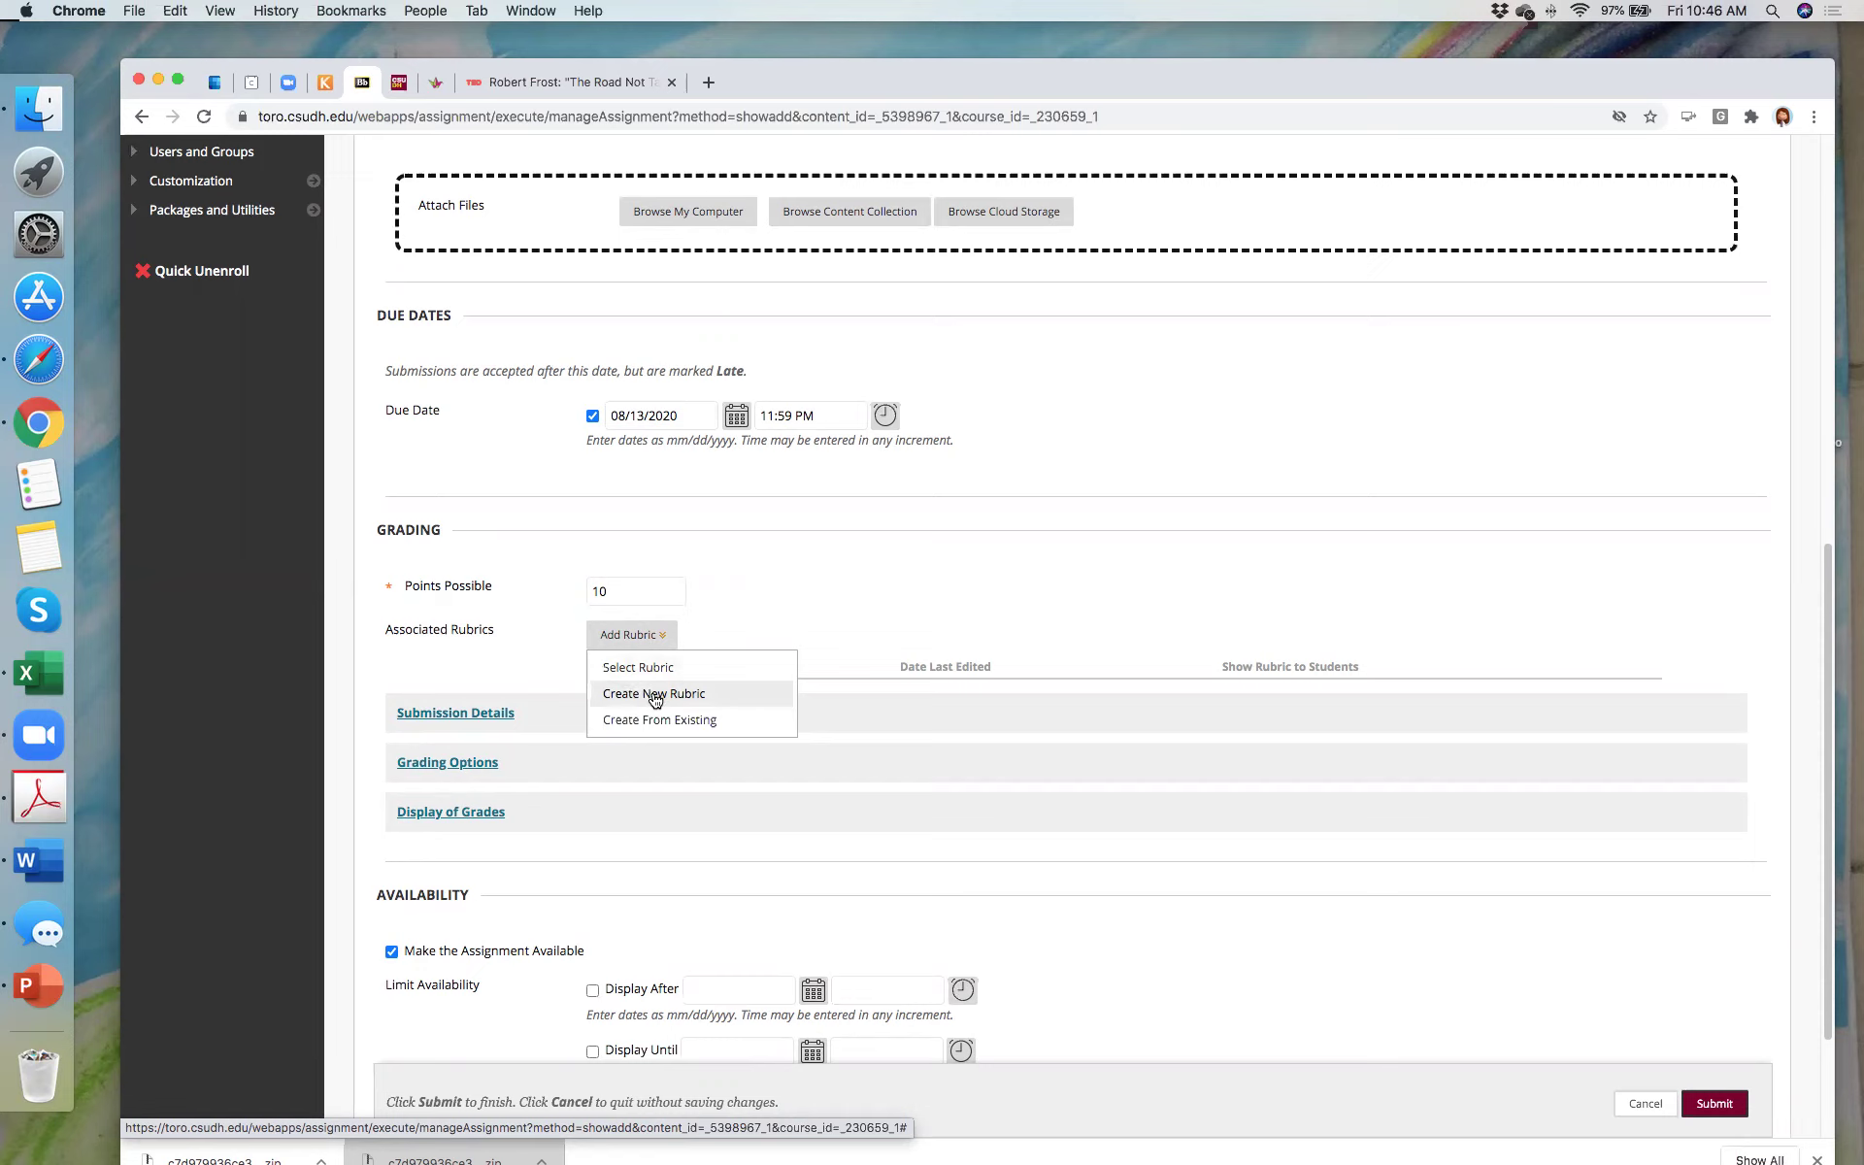
click(738, 614)
Step: Set the assignment type to Portfolio Submission and allow multiple attempts with a maximum of 2
click(488, 715)
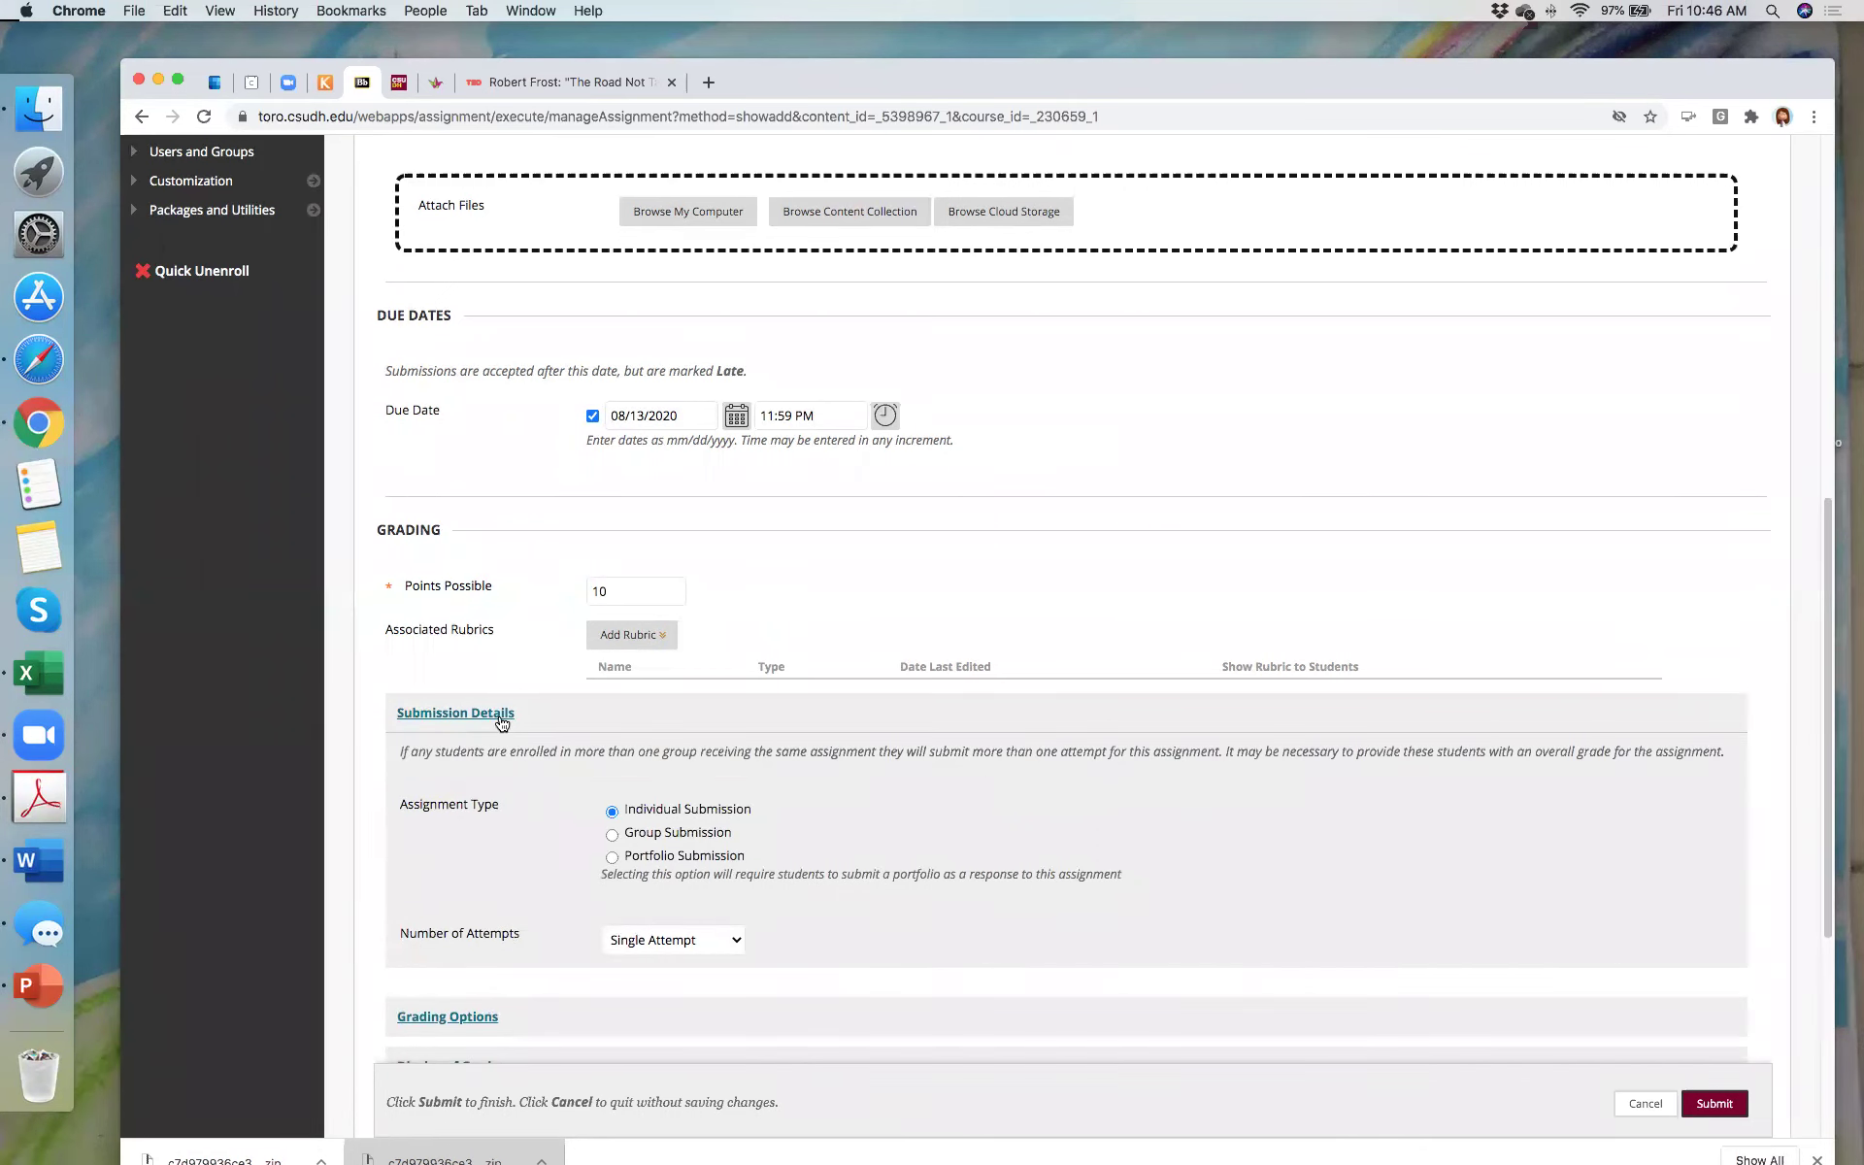
scroll(499, 720, down, 3)
click(611, 717)
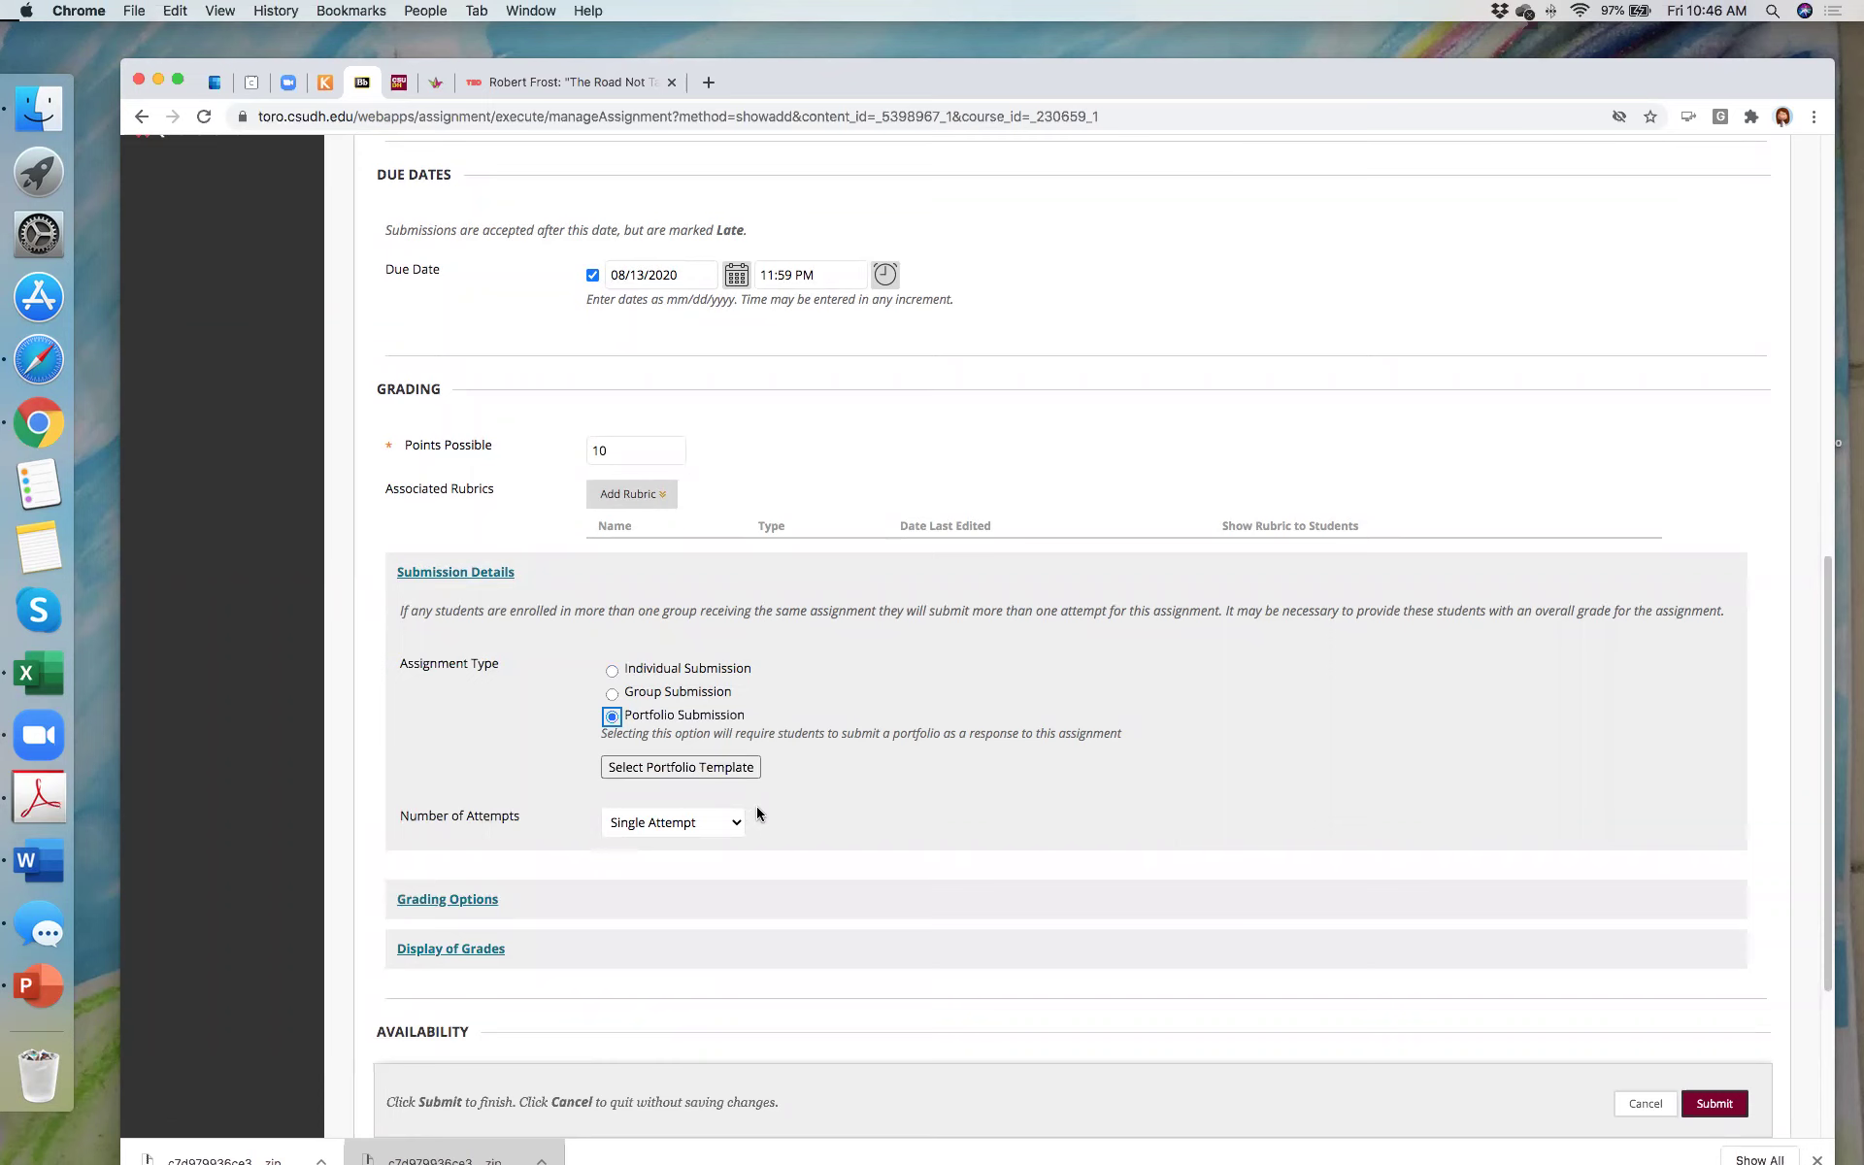
scroll(860, 750, down, 2)
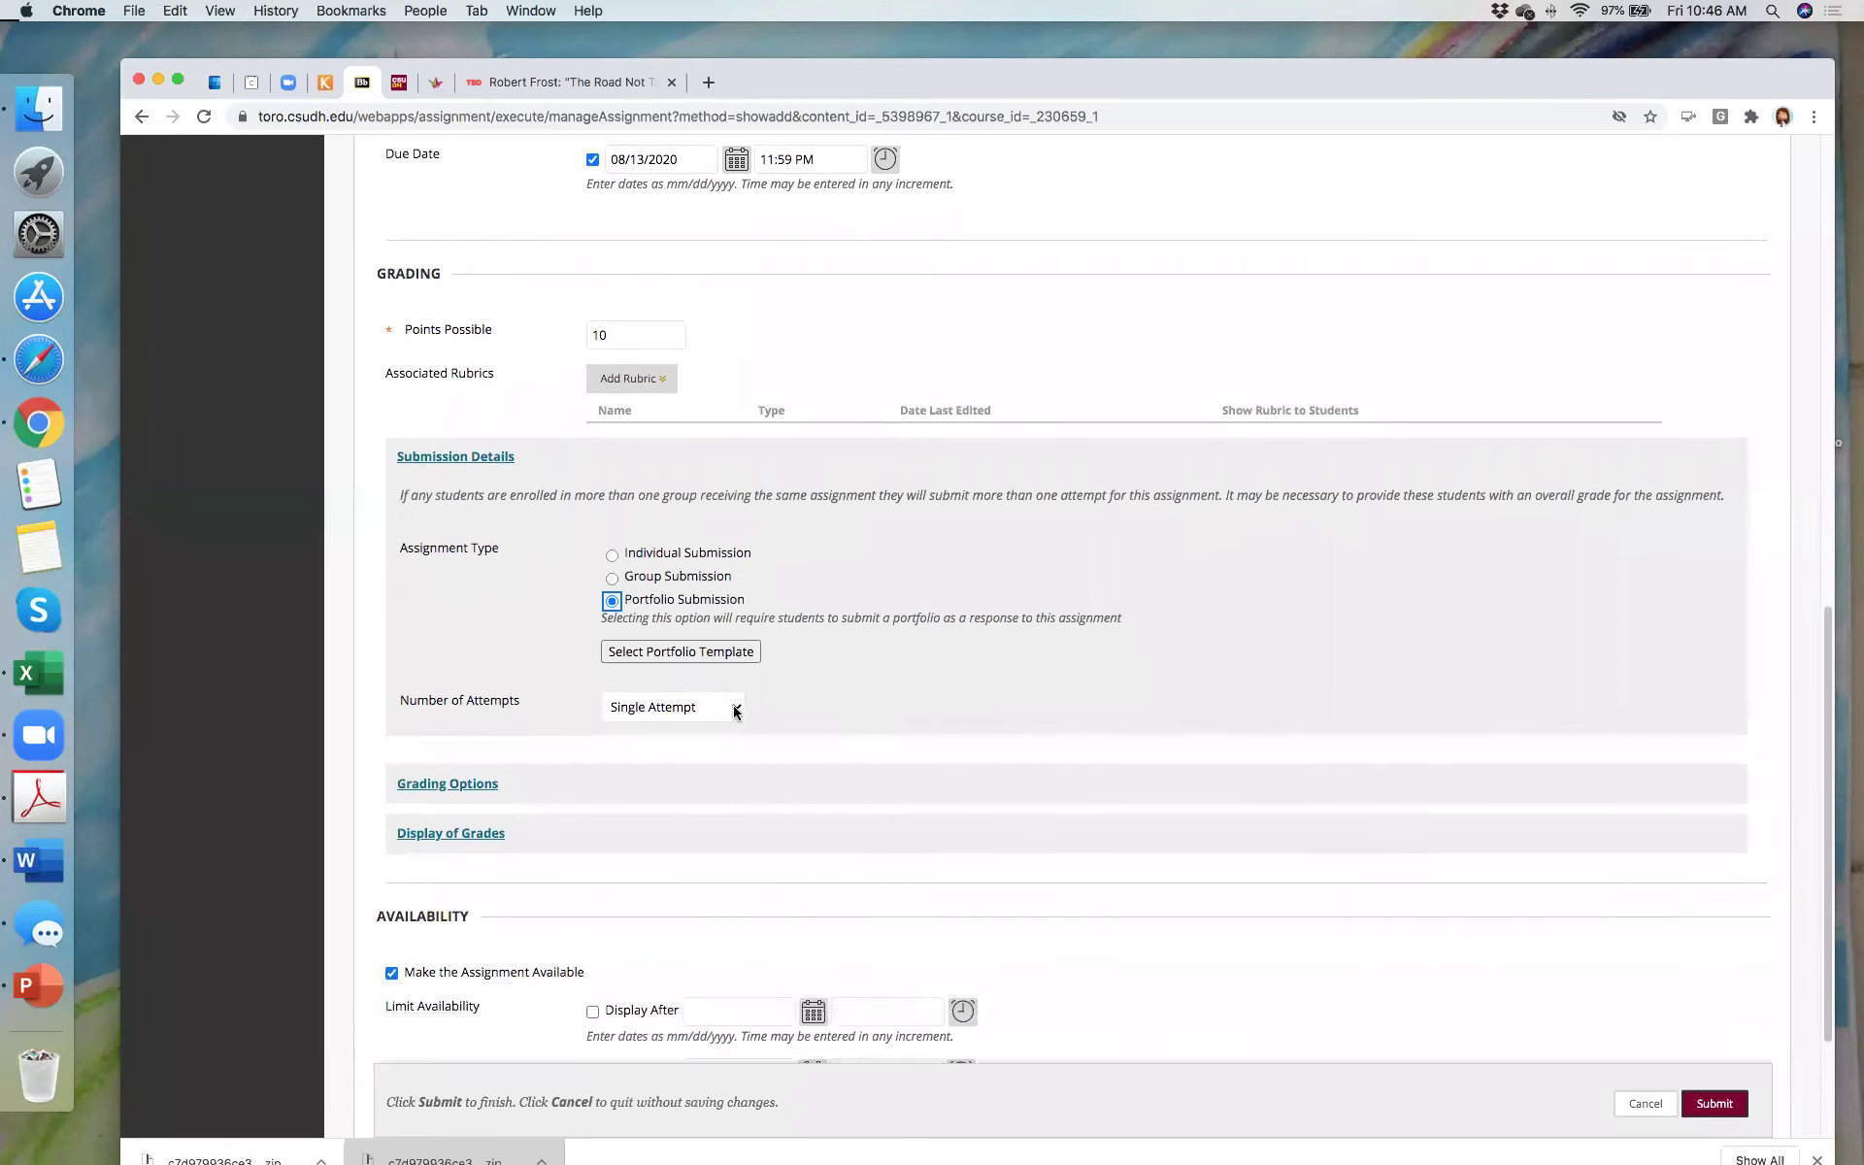
click(735, 711)
click(726, 723)
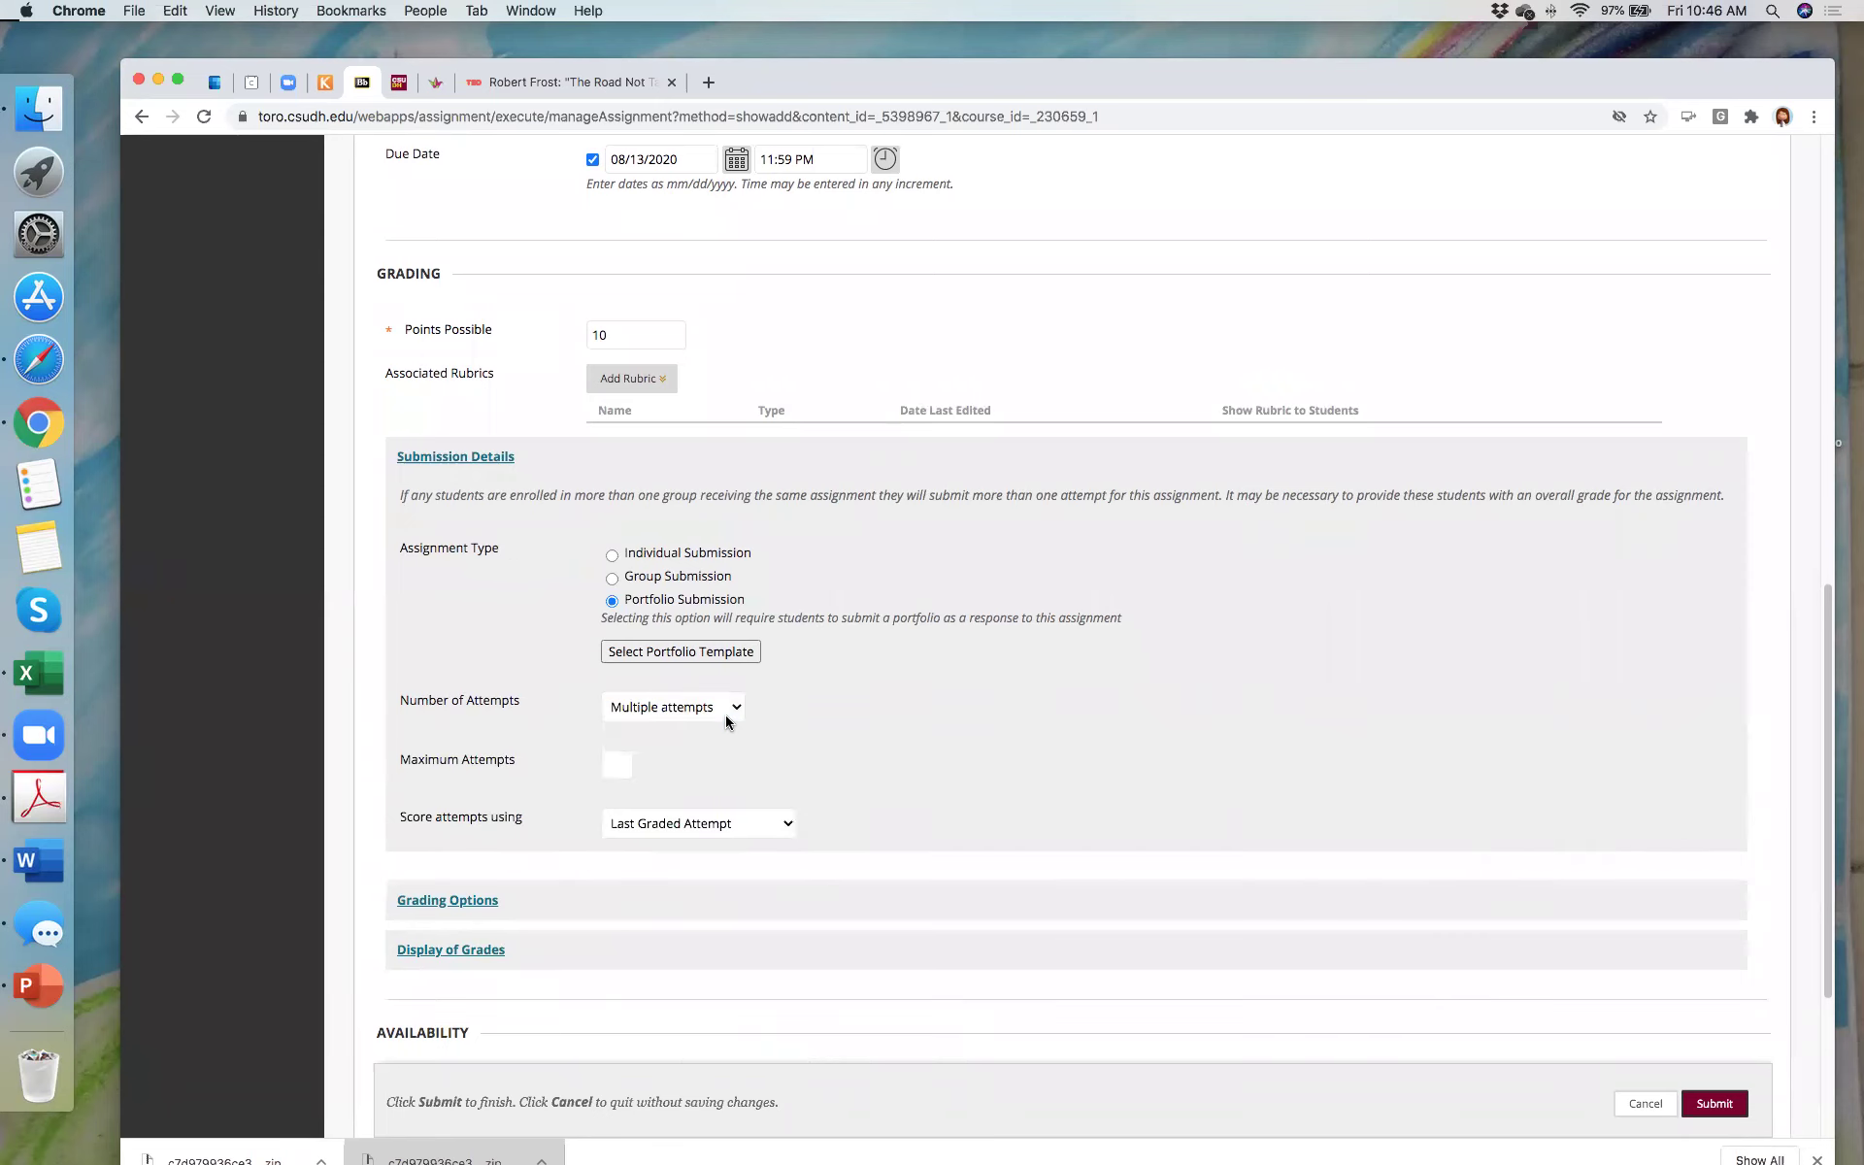
click(617, 765)
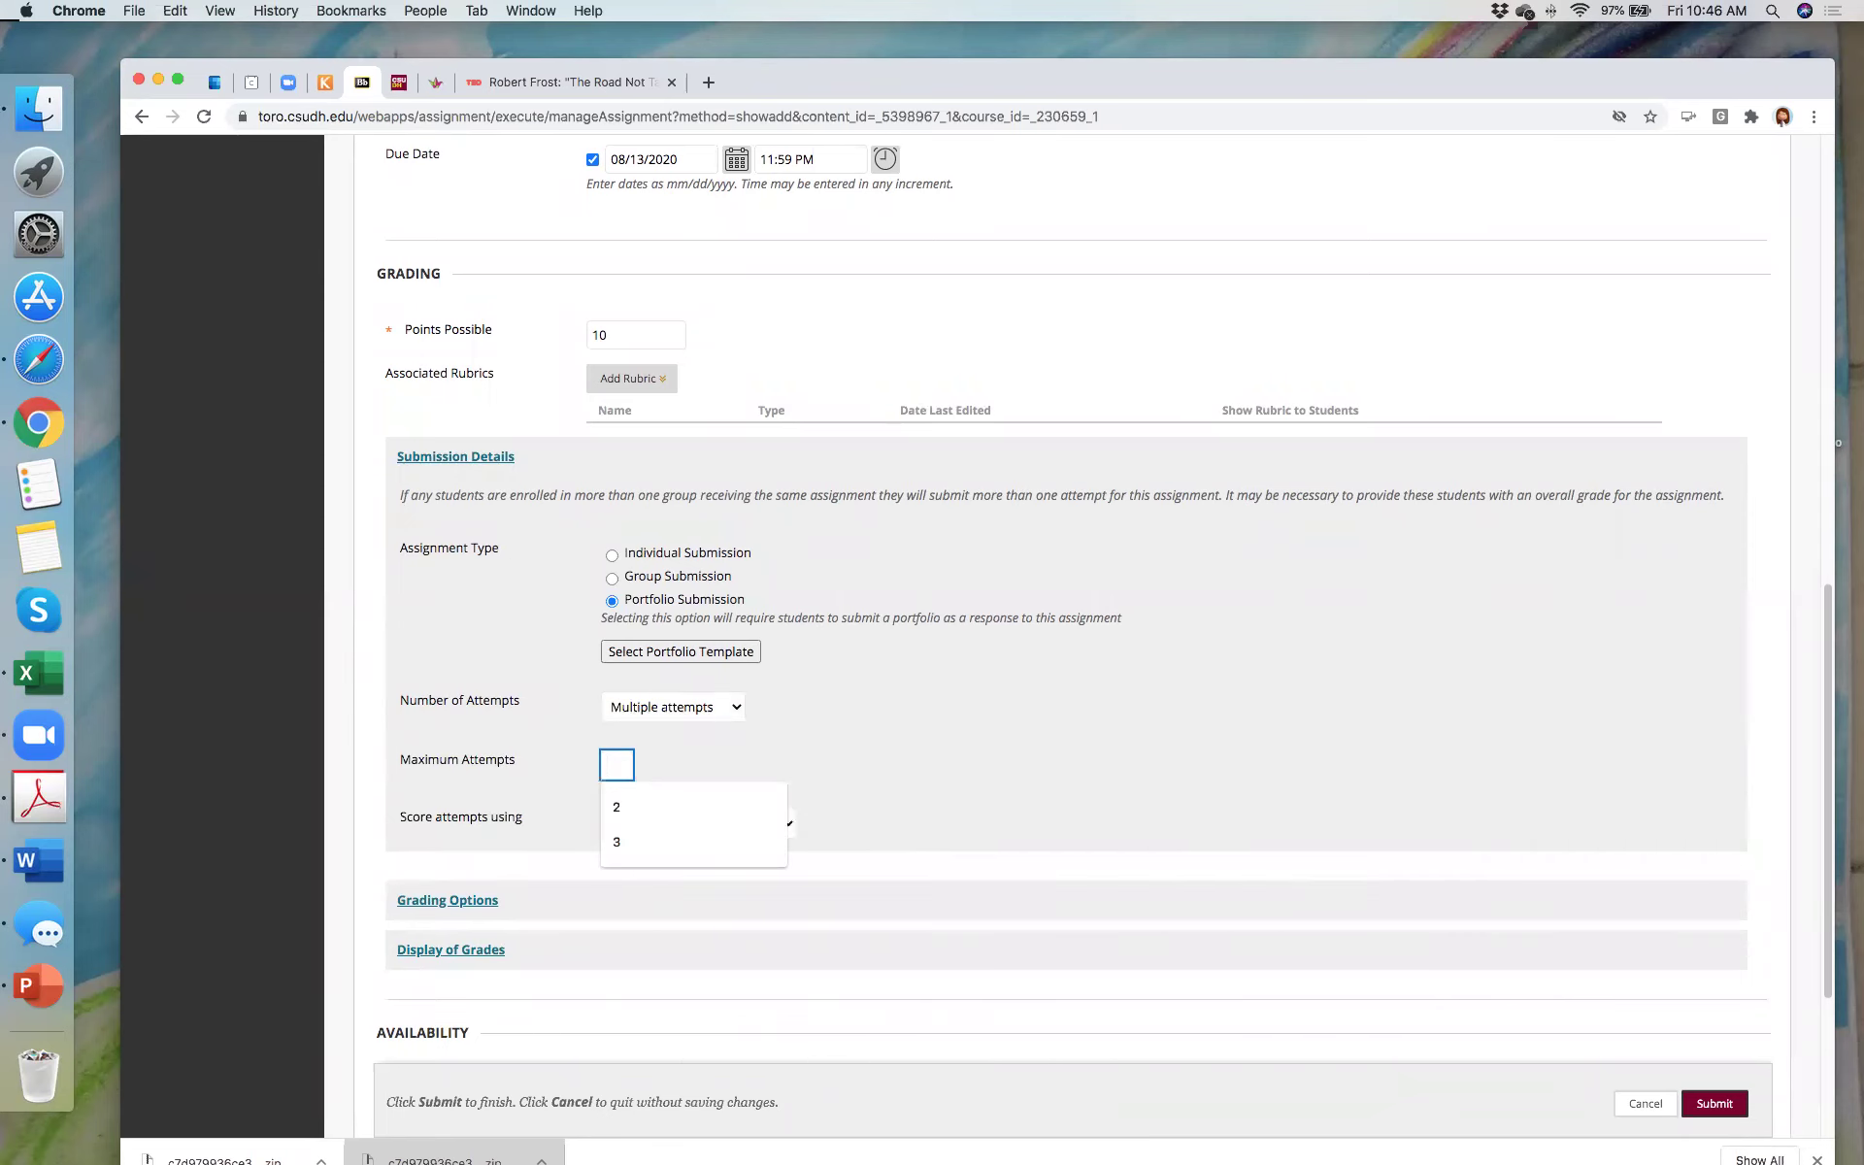
click(714, 807)
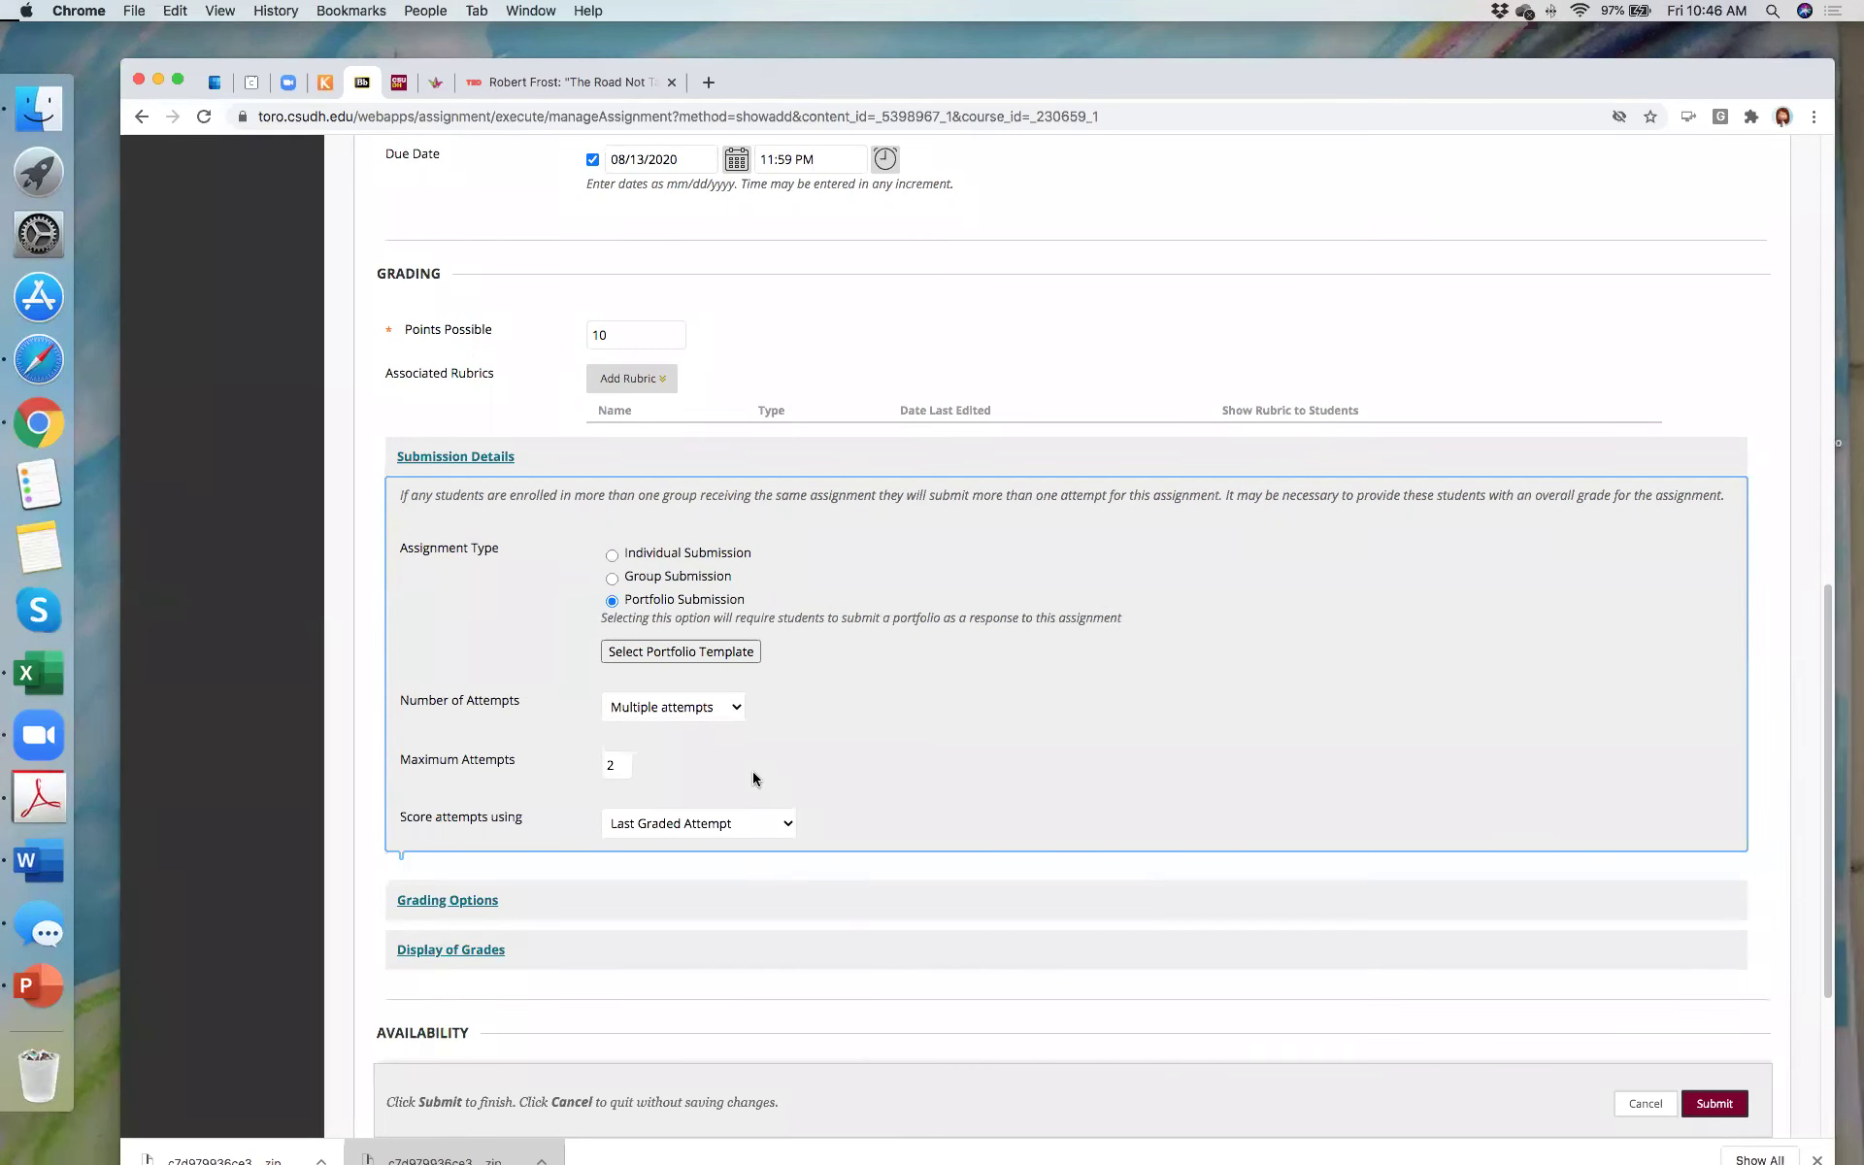
Step: Look at the assignment's grading options and display of grades settings, including the formats offered for the primary grade display
scroll(829, 747, down, 3)
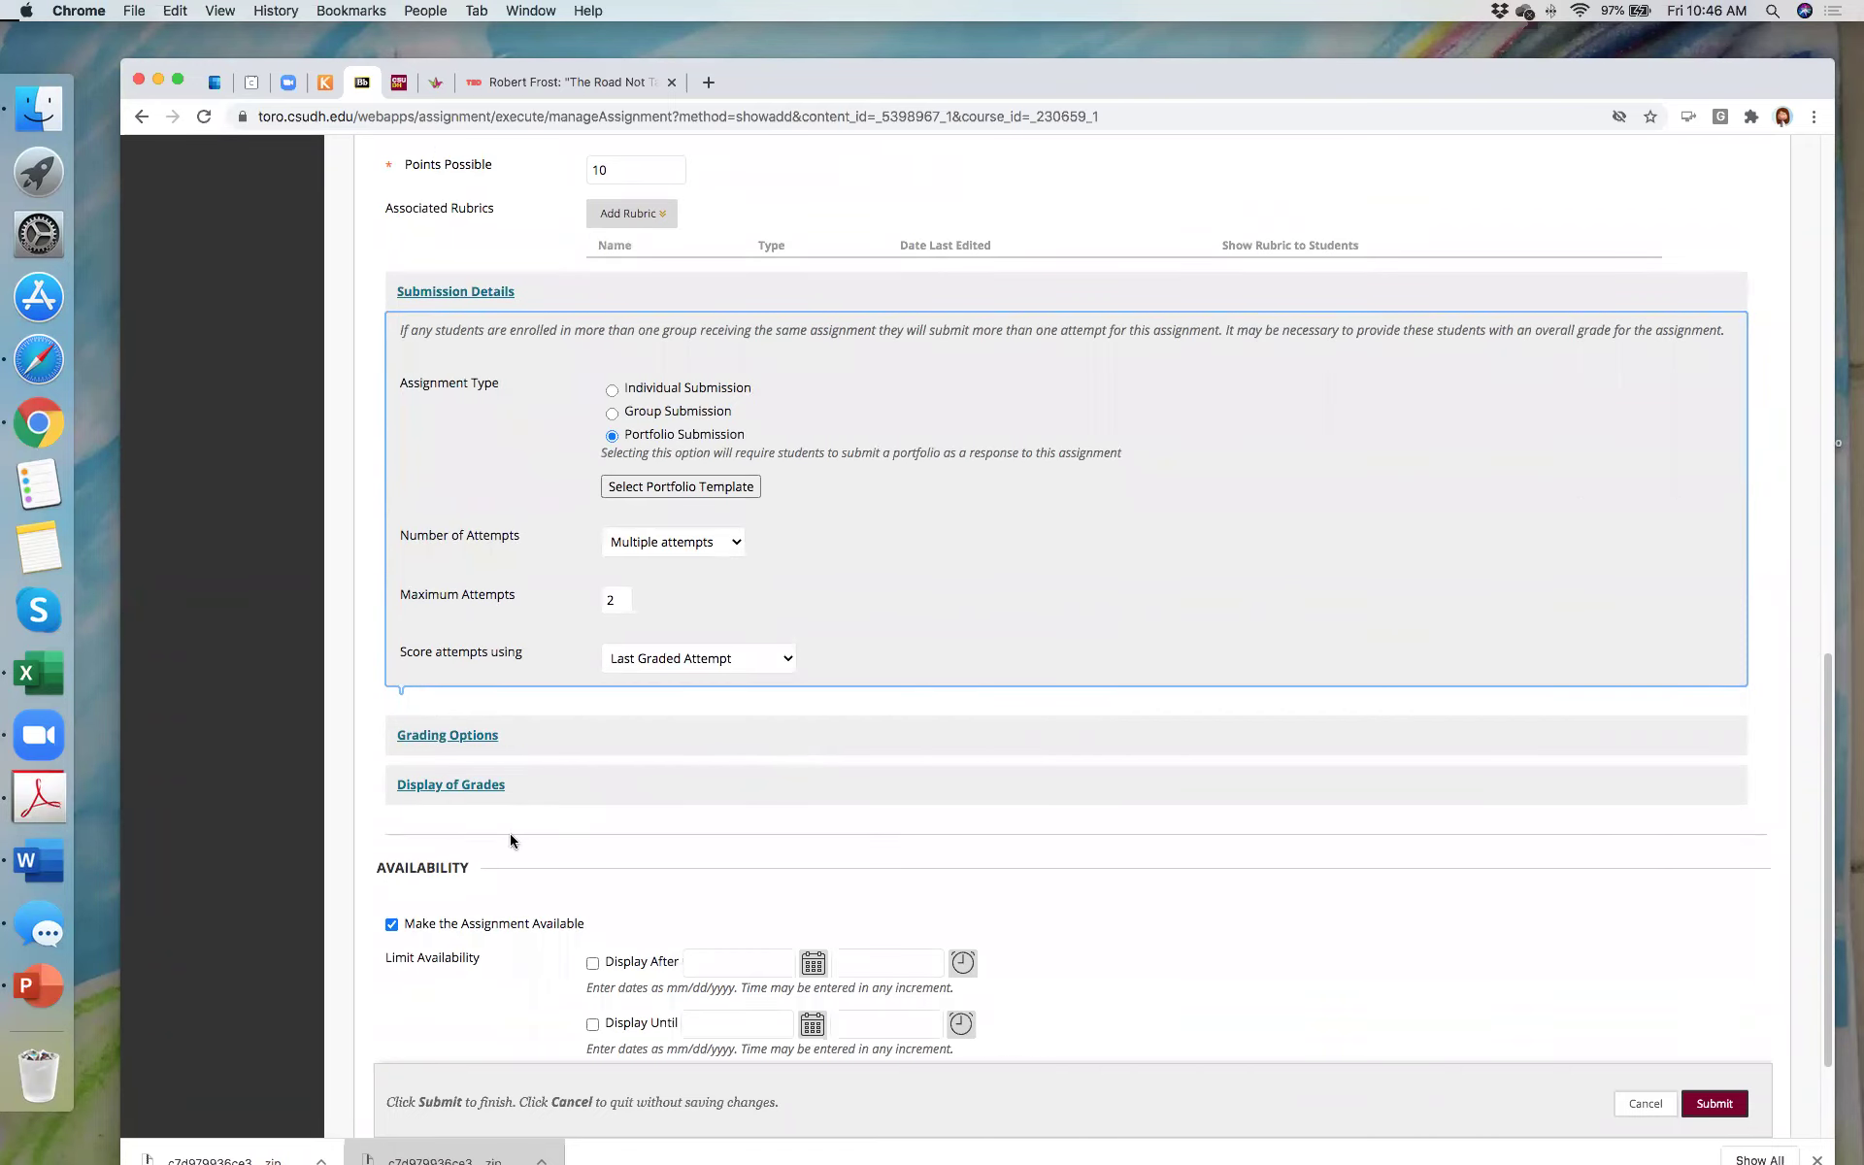
click(487, 737)
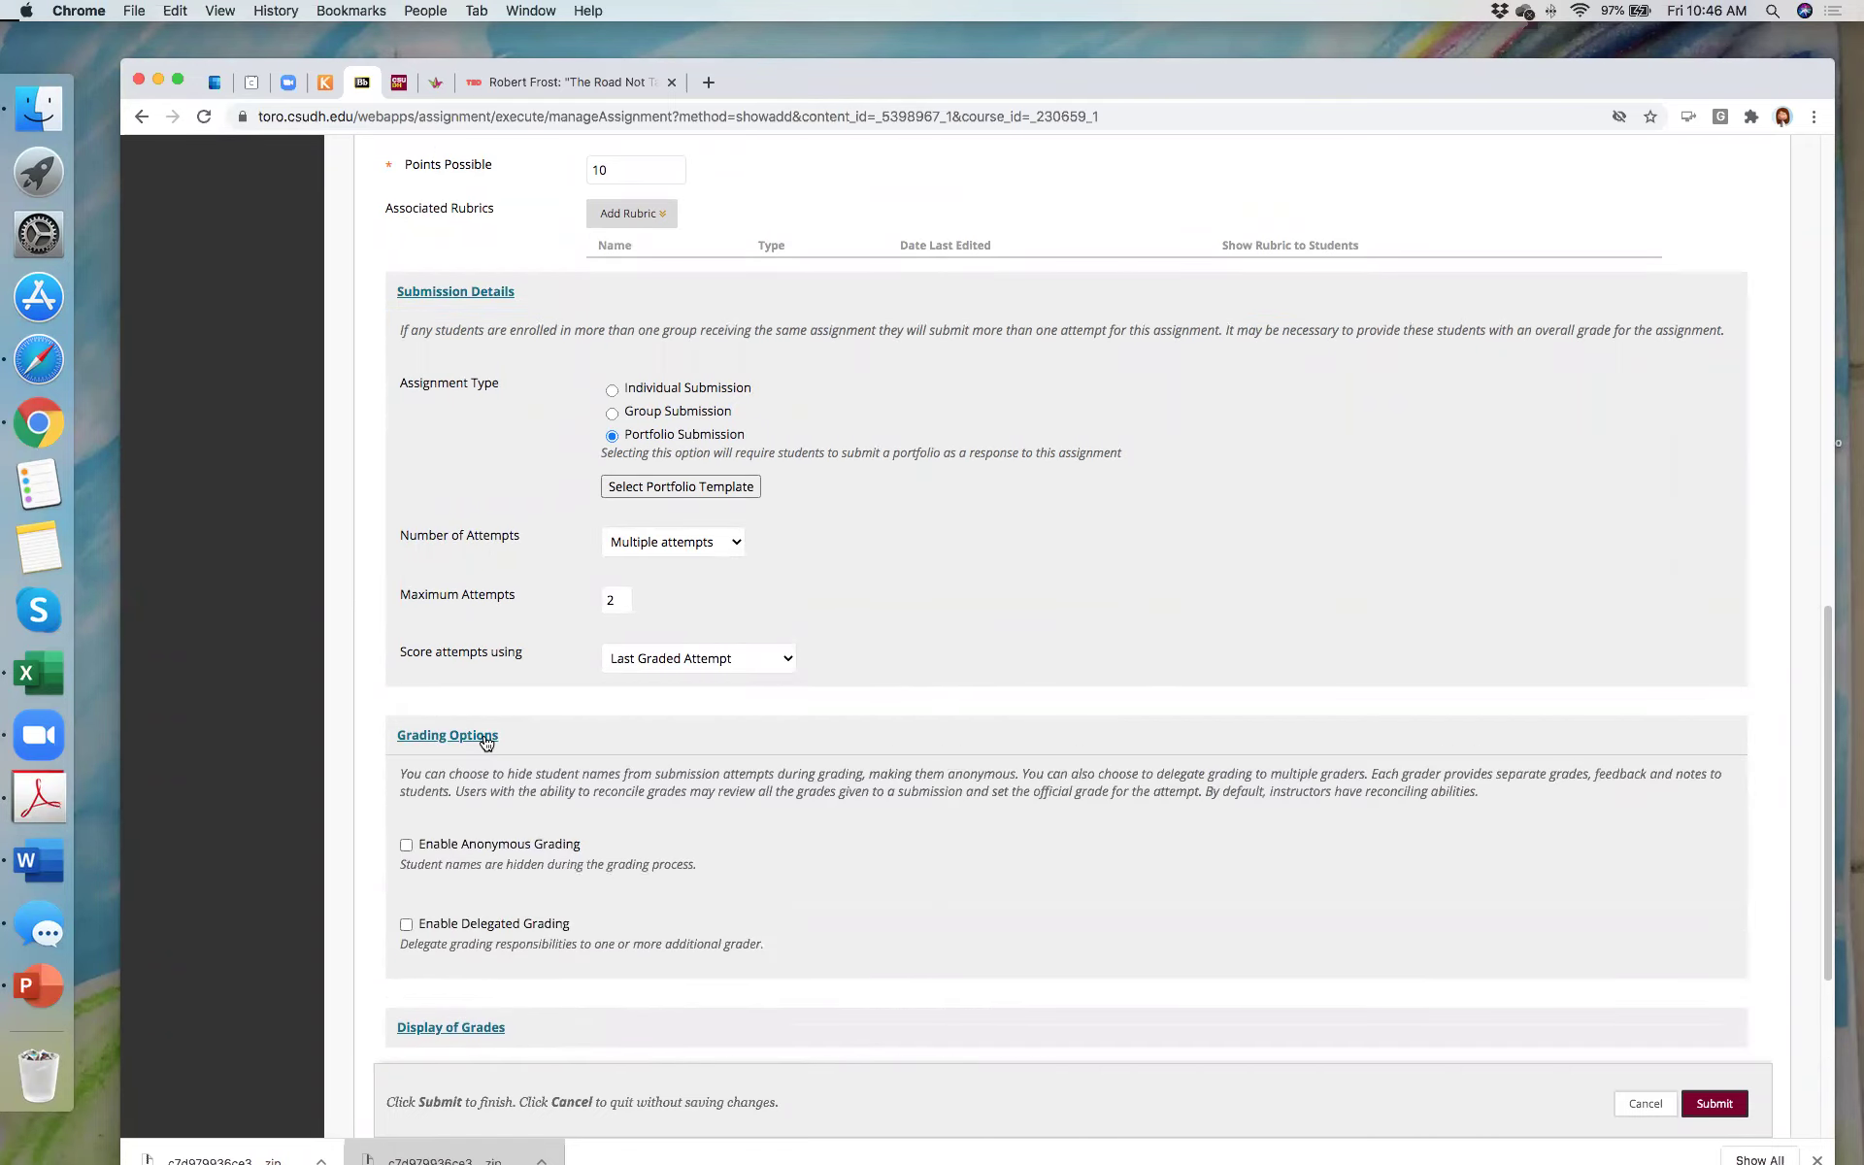
scroll(481, 742, down, 3)
click(470, 907)
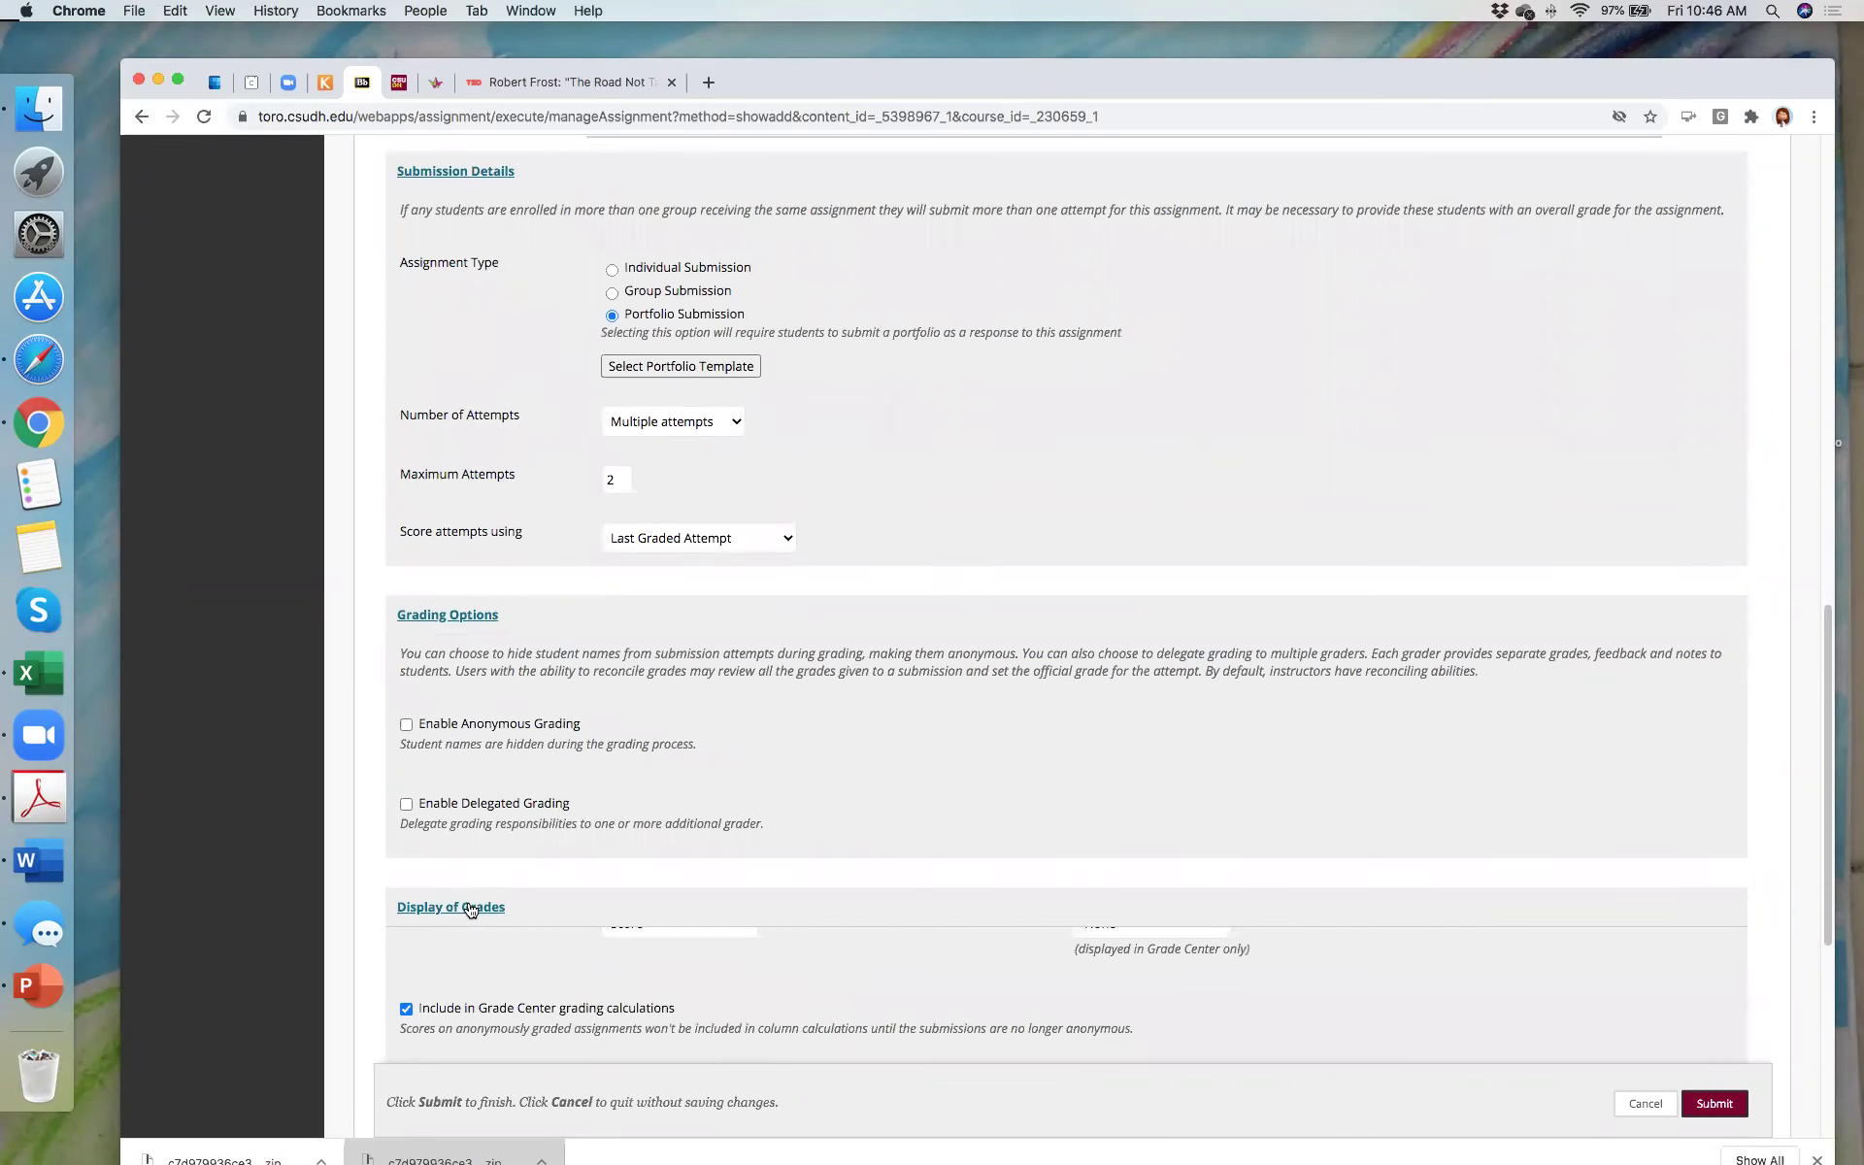
scroll(470, 909, down, 5)
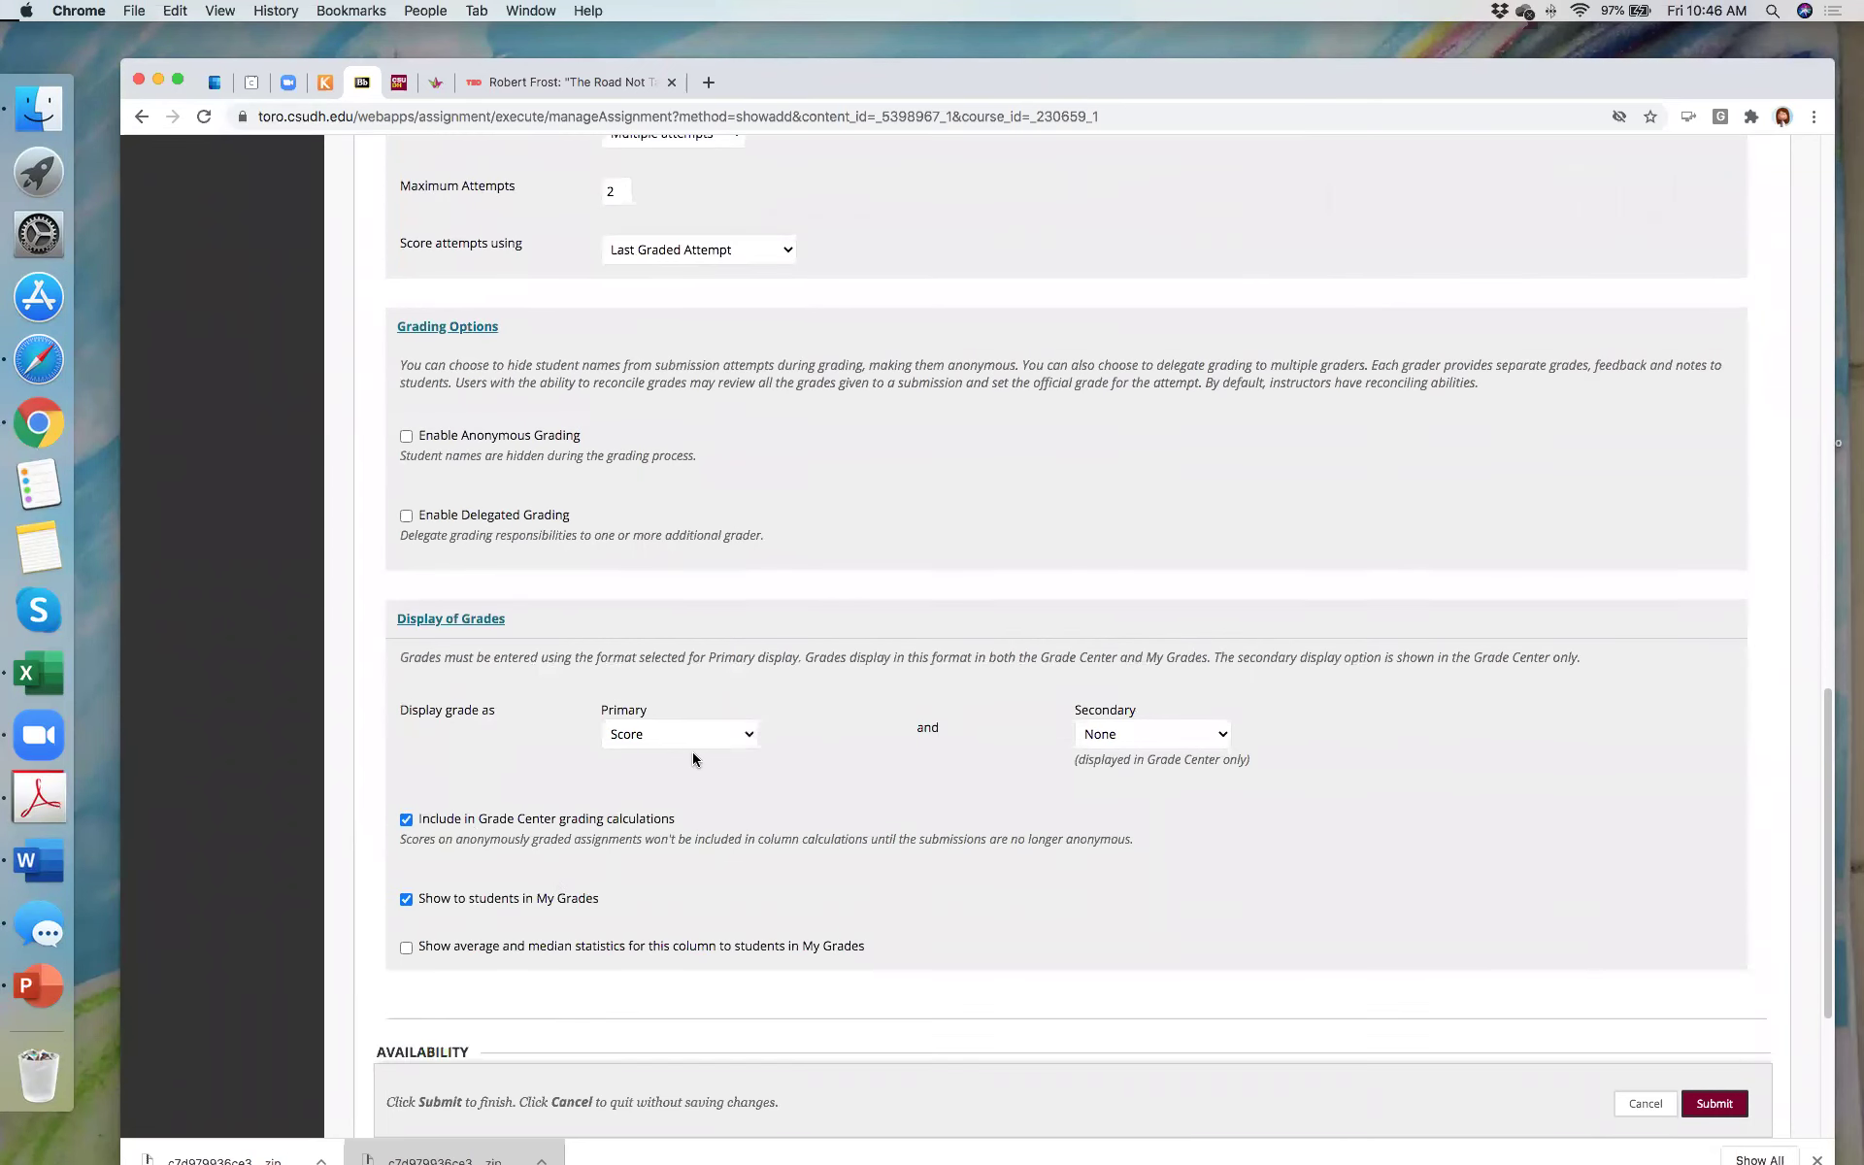
click(749, 743)
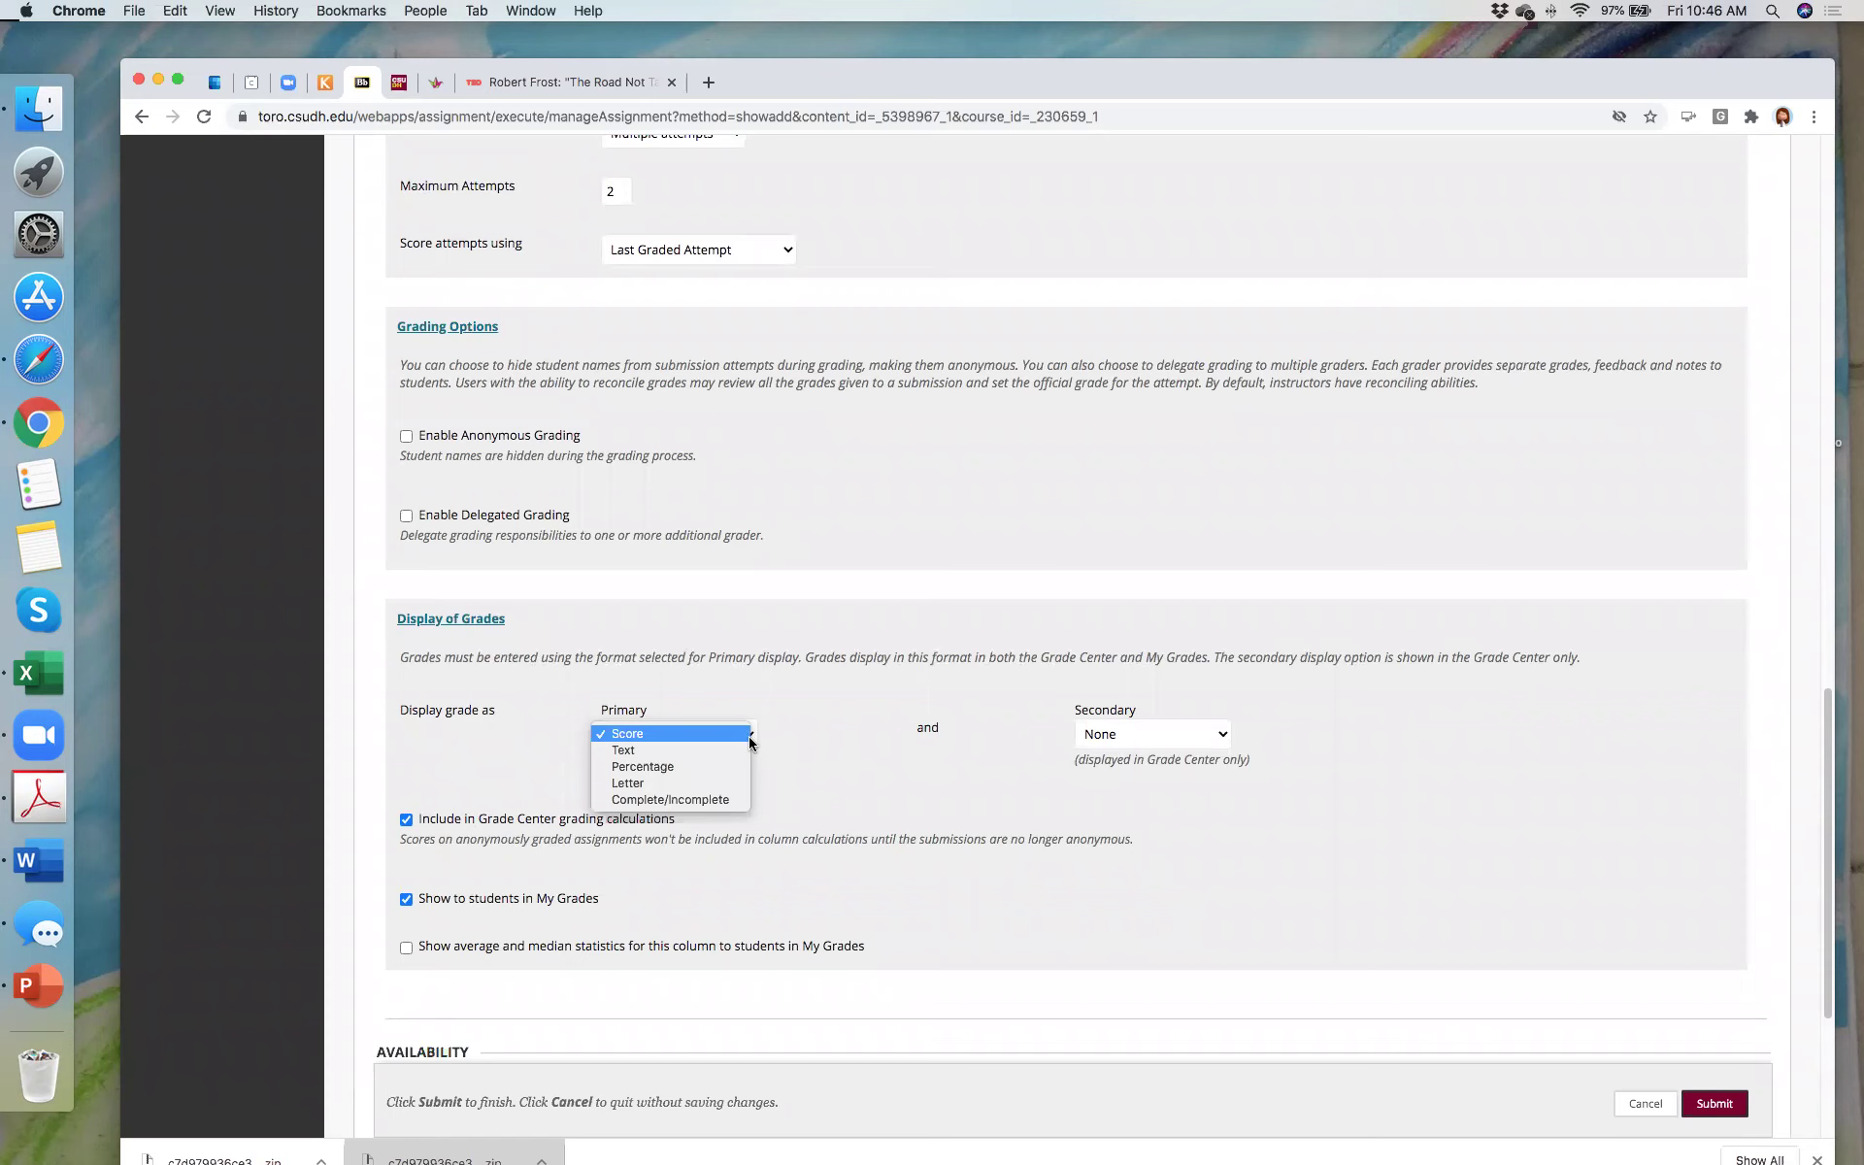
click(748, 743)
Step: Review the Portfolio Submission setting and the availability settings, and submit the new assignment
scroll(750, 747, up, 8)
scroll(749, 751, up, 2)
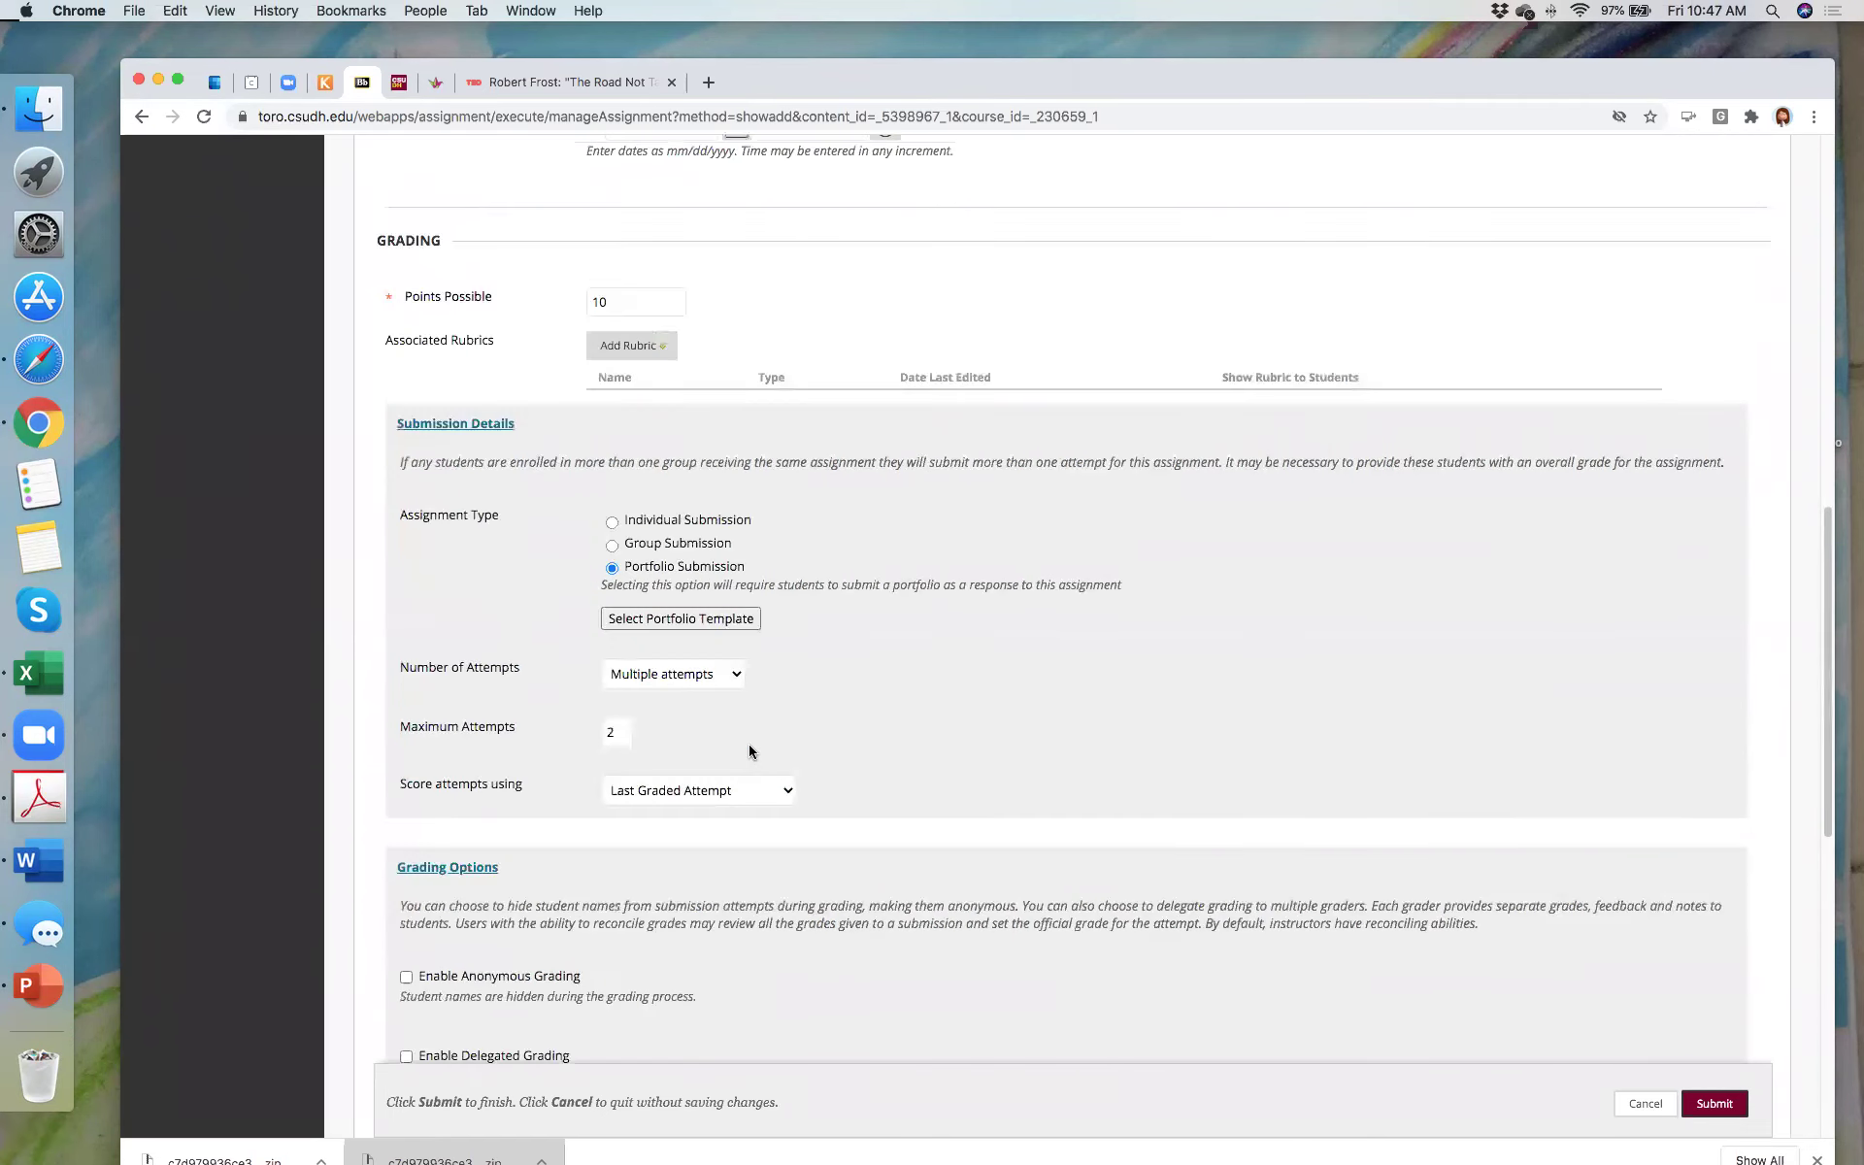
scroll(758, 758, up, 4)
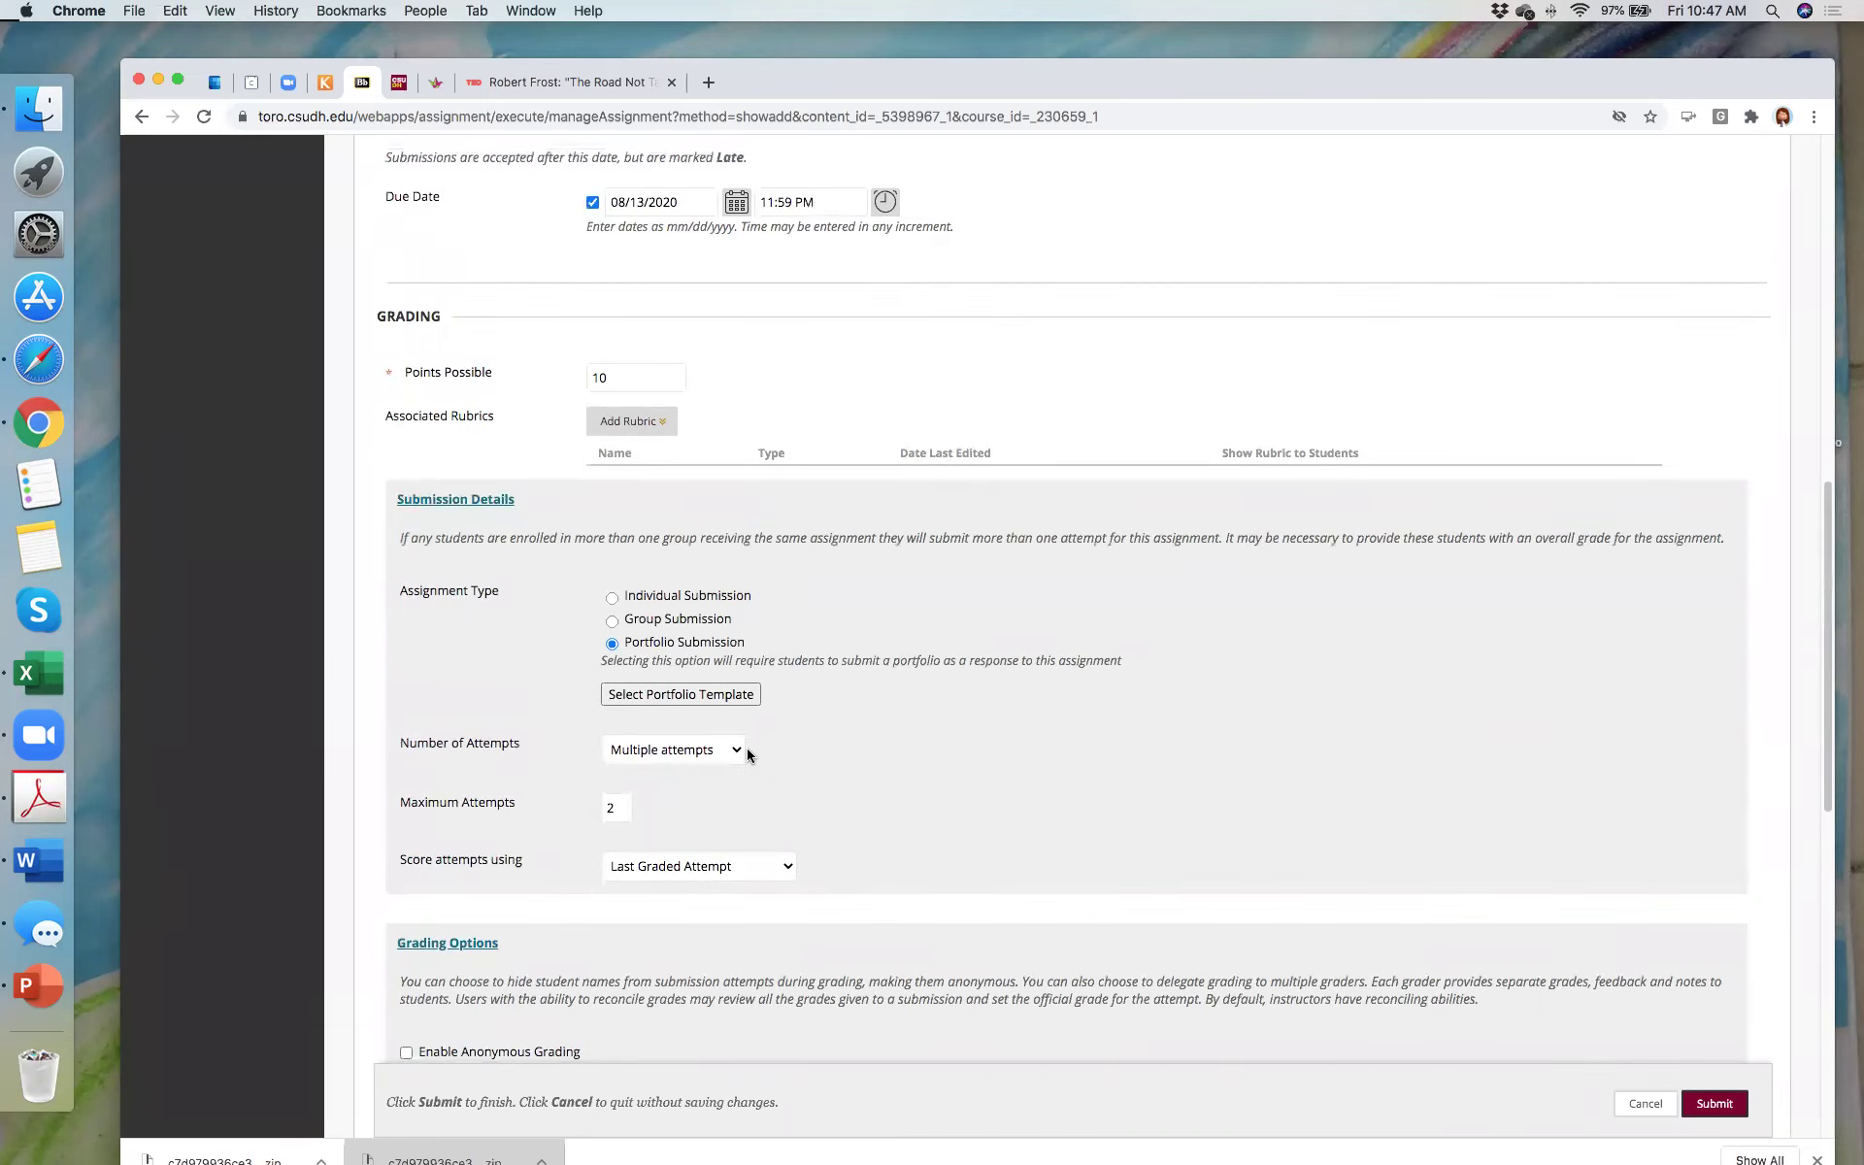
drag(763, 743, 549, 741)
click(559, 755)
triple_click(565, 741)
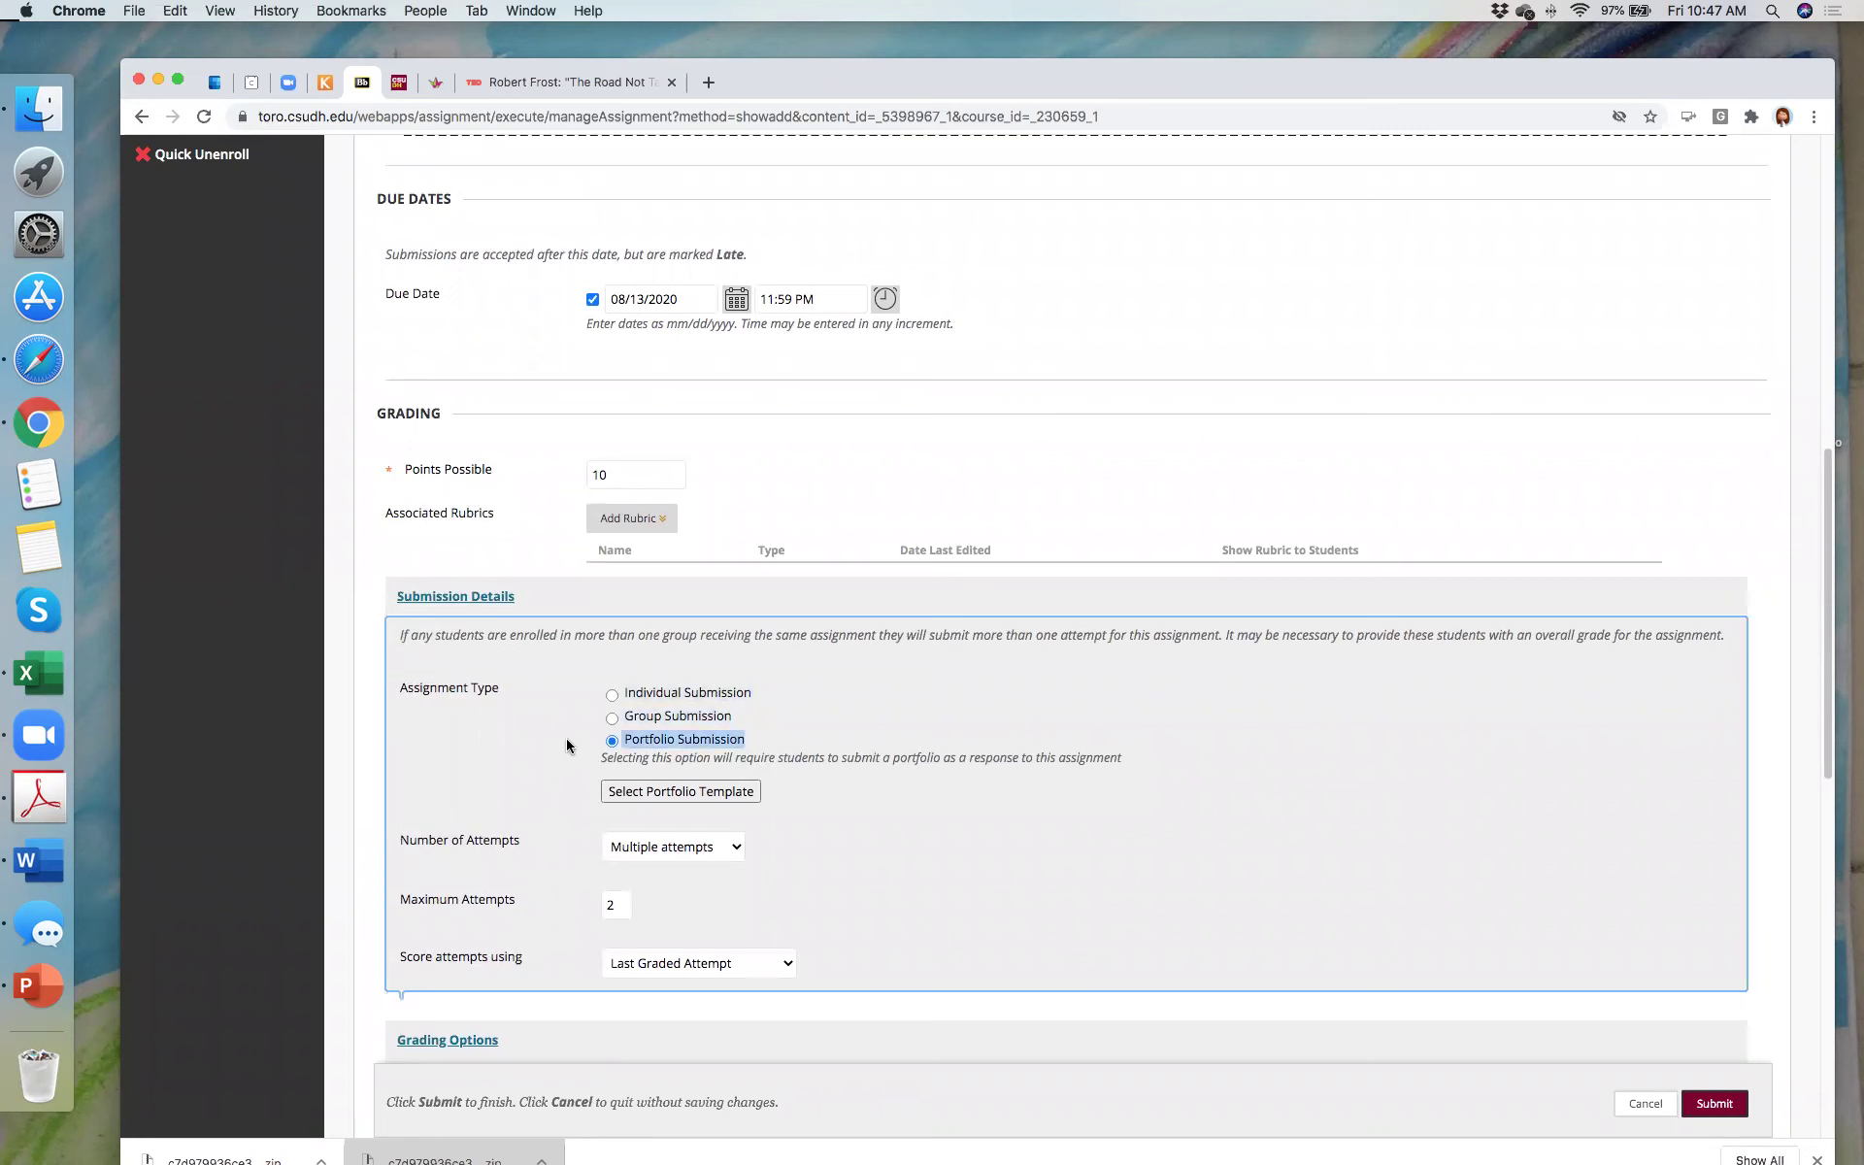
scroll(924, 744, down, 18)
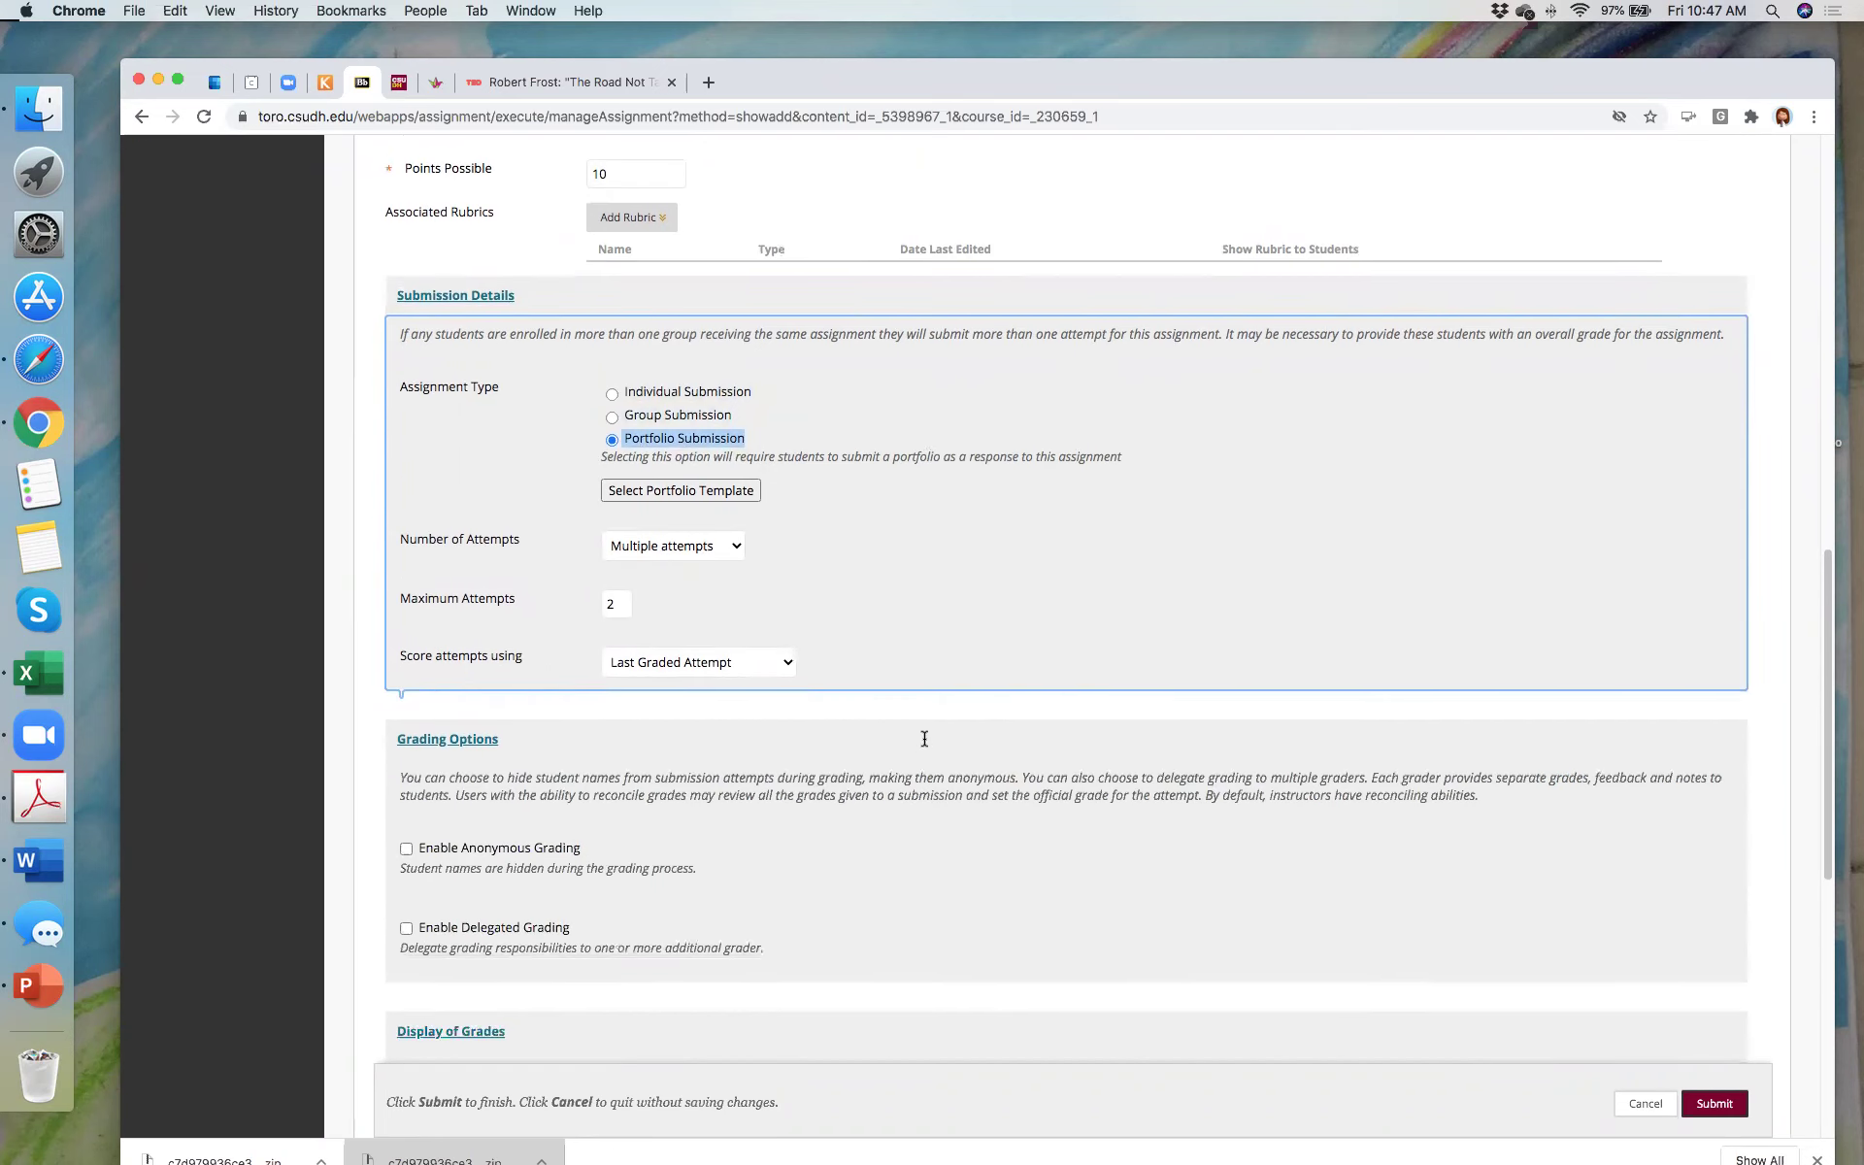
scroll(924, 744, down, 6)
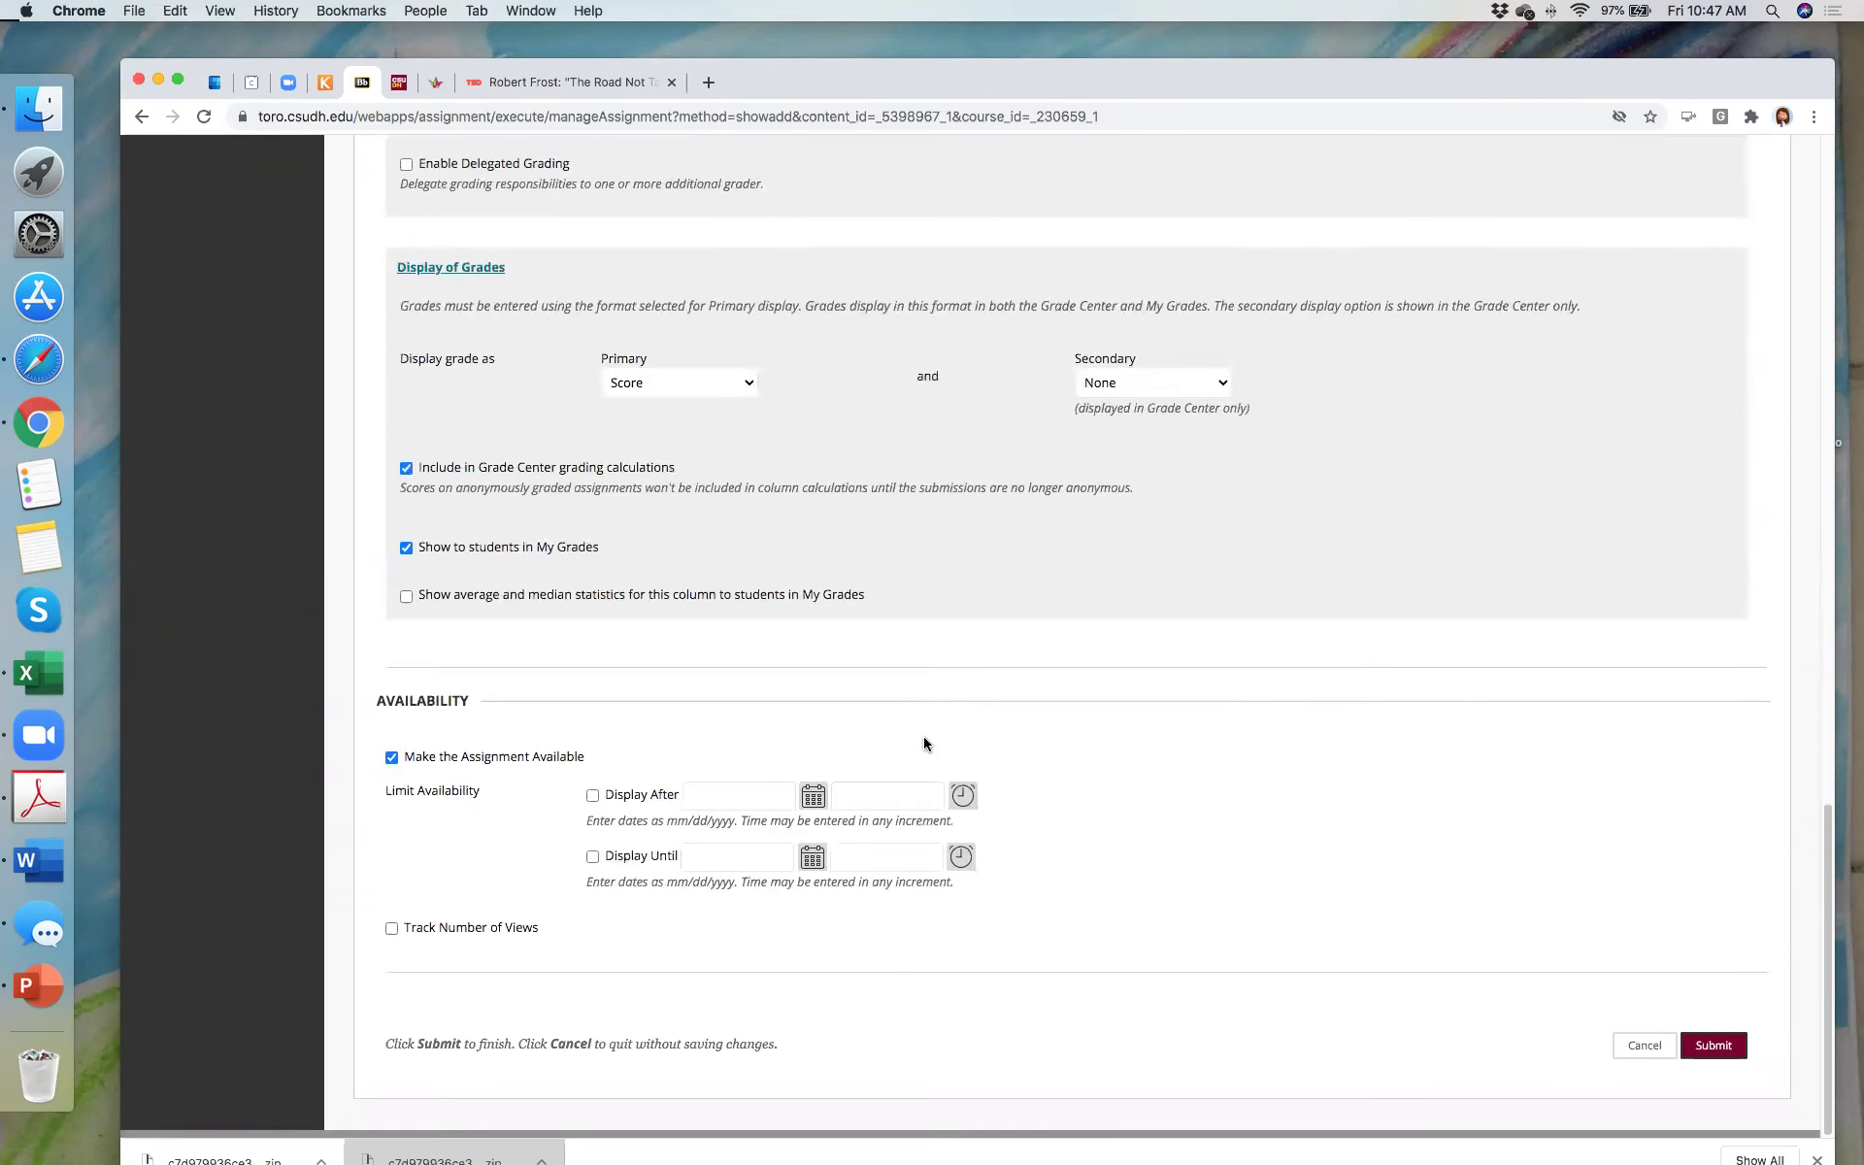
click(1706, 1056)
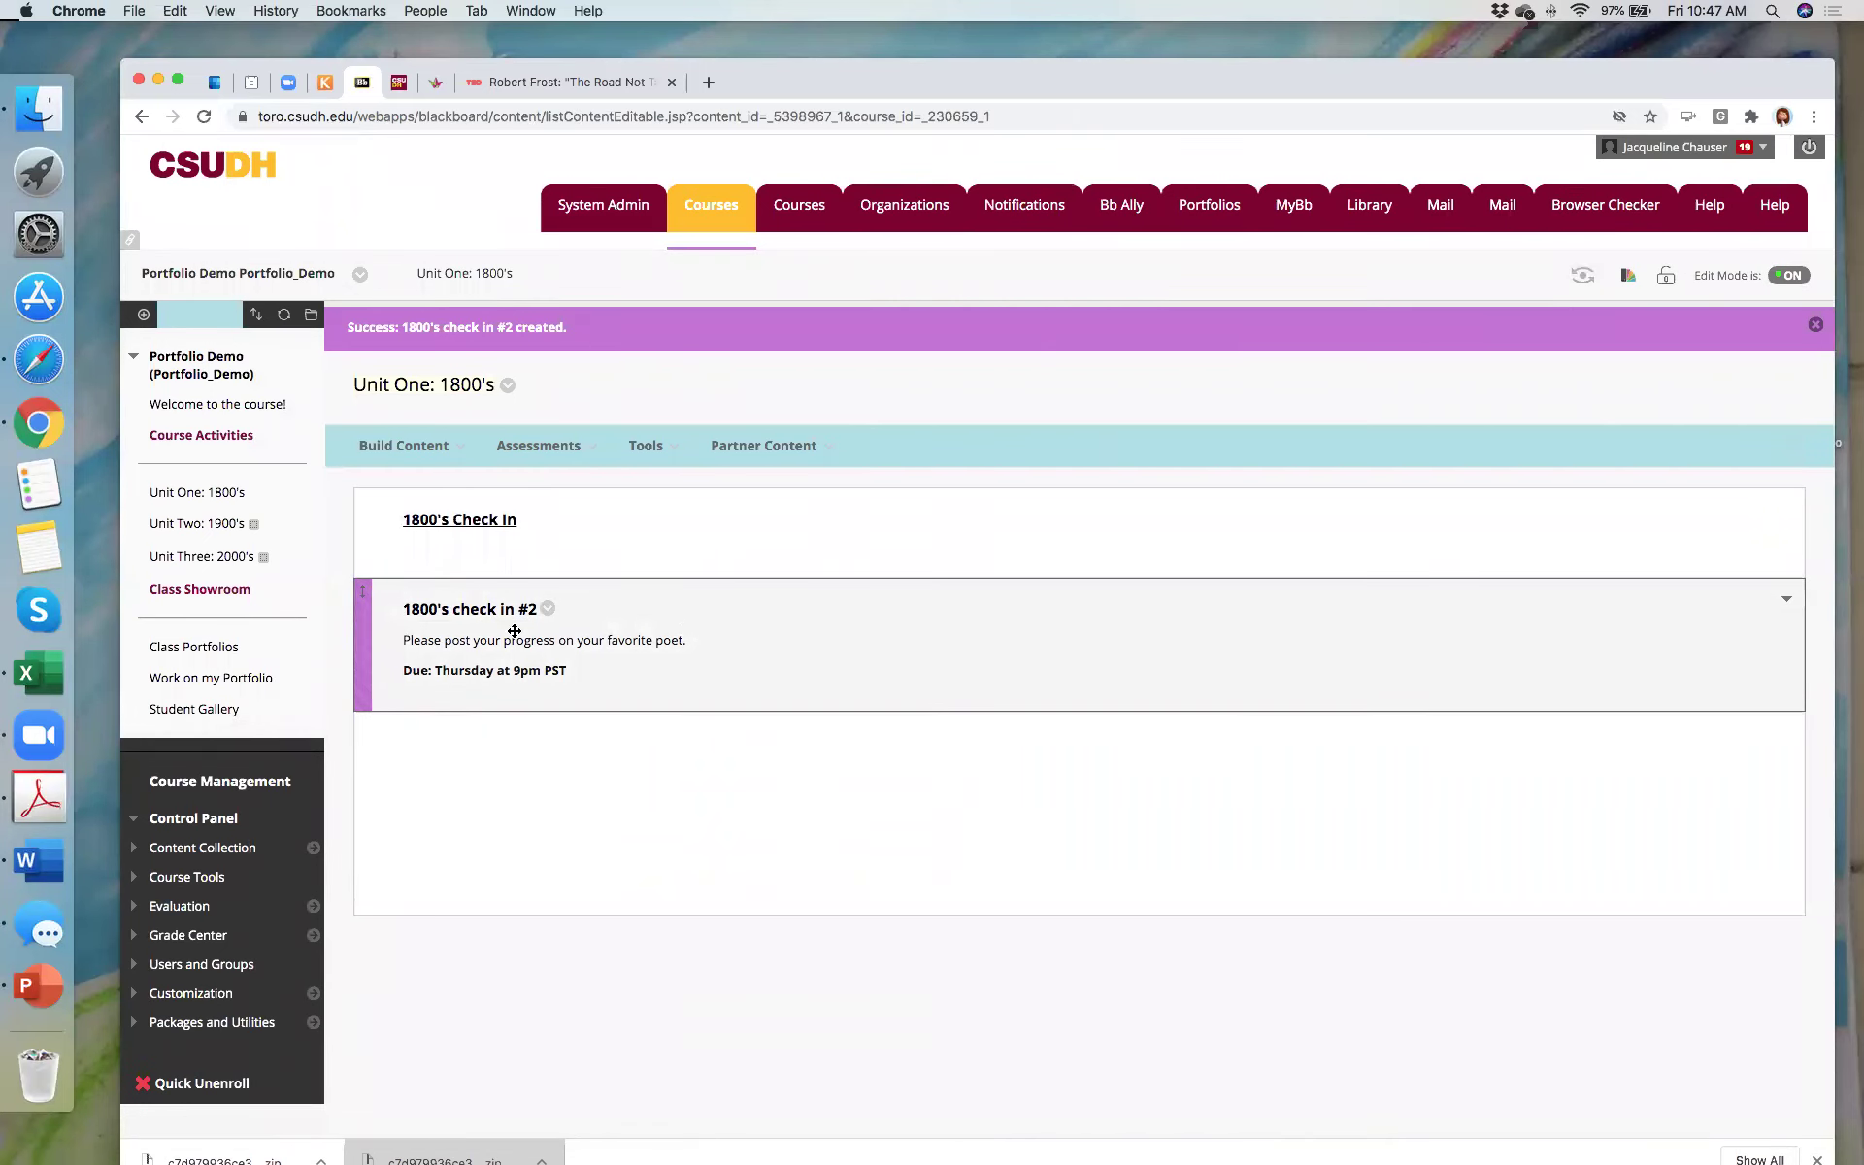
Step: Open the student's 1800's Check In attempt from the Grade Center's Needs Grading list
click(135, 938)
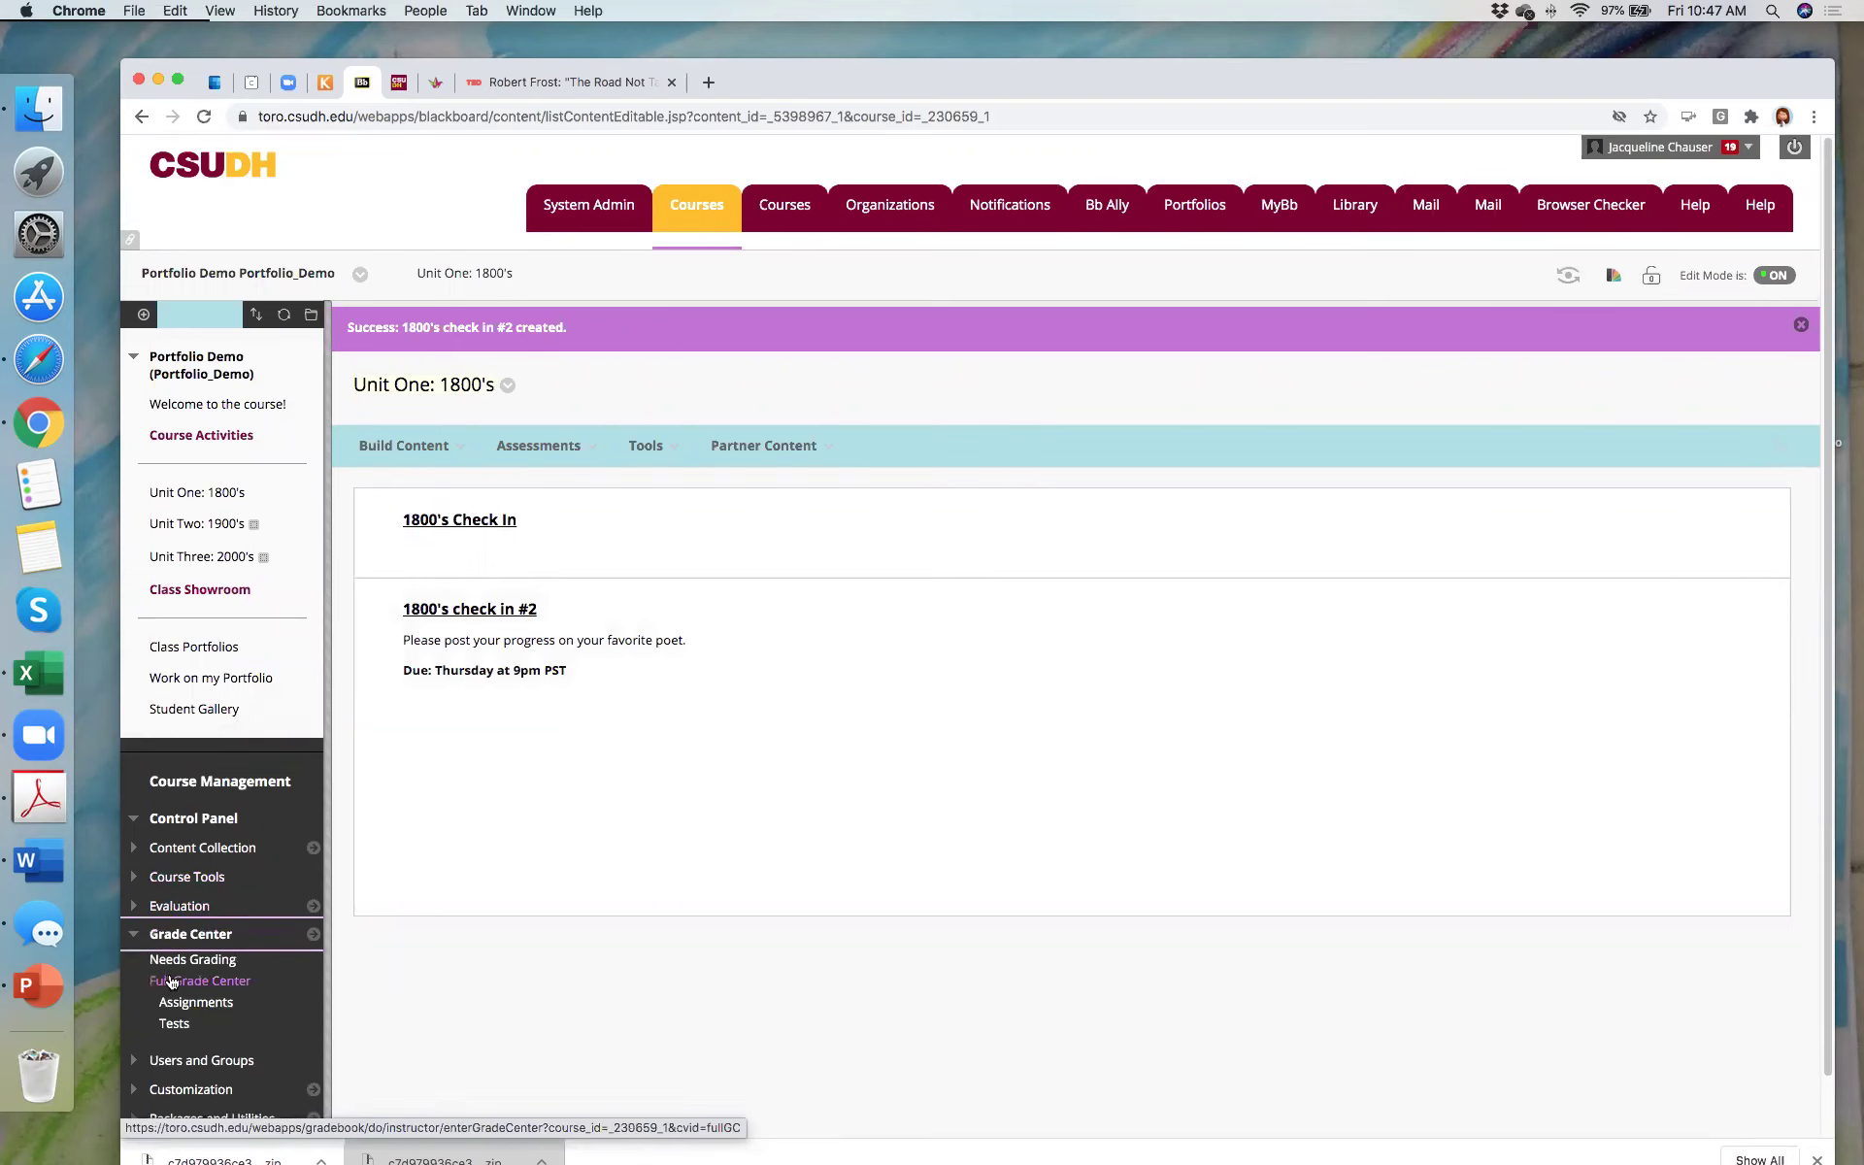
click(174, 961)
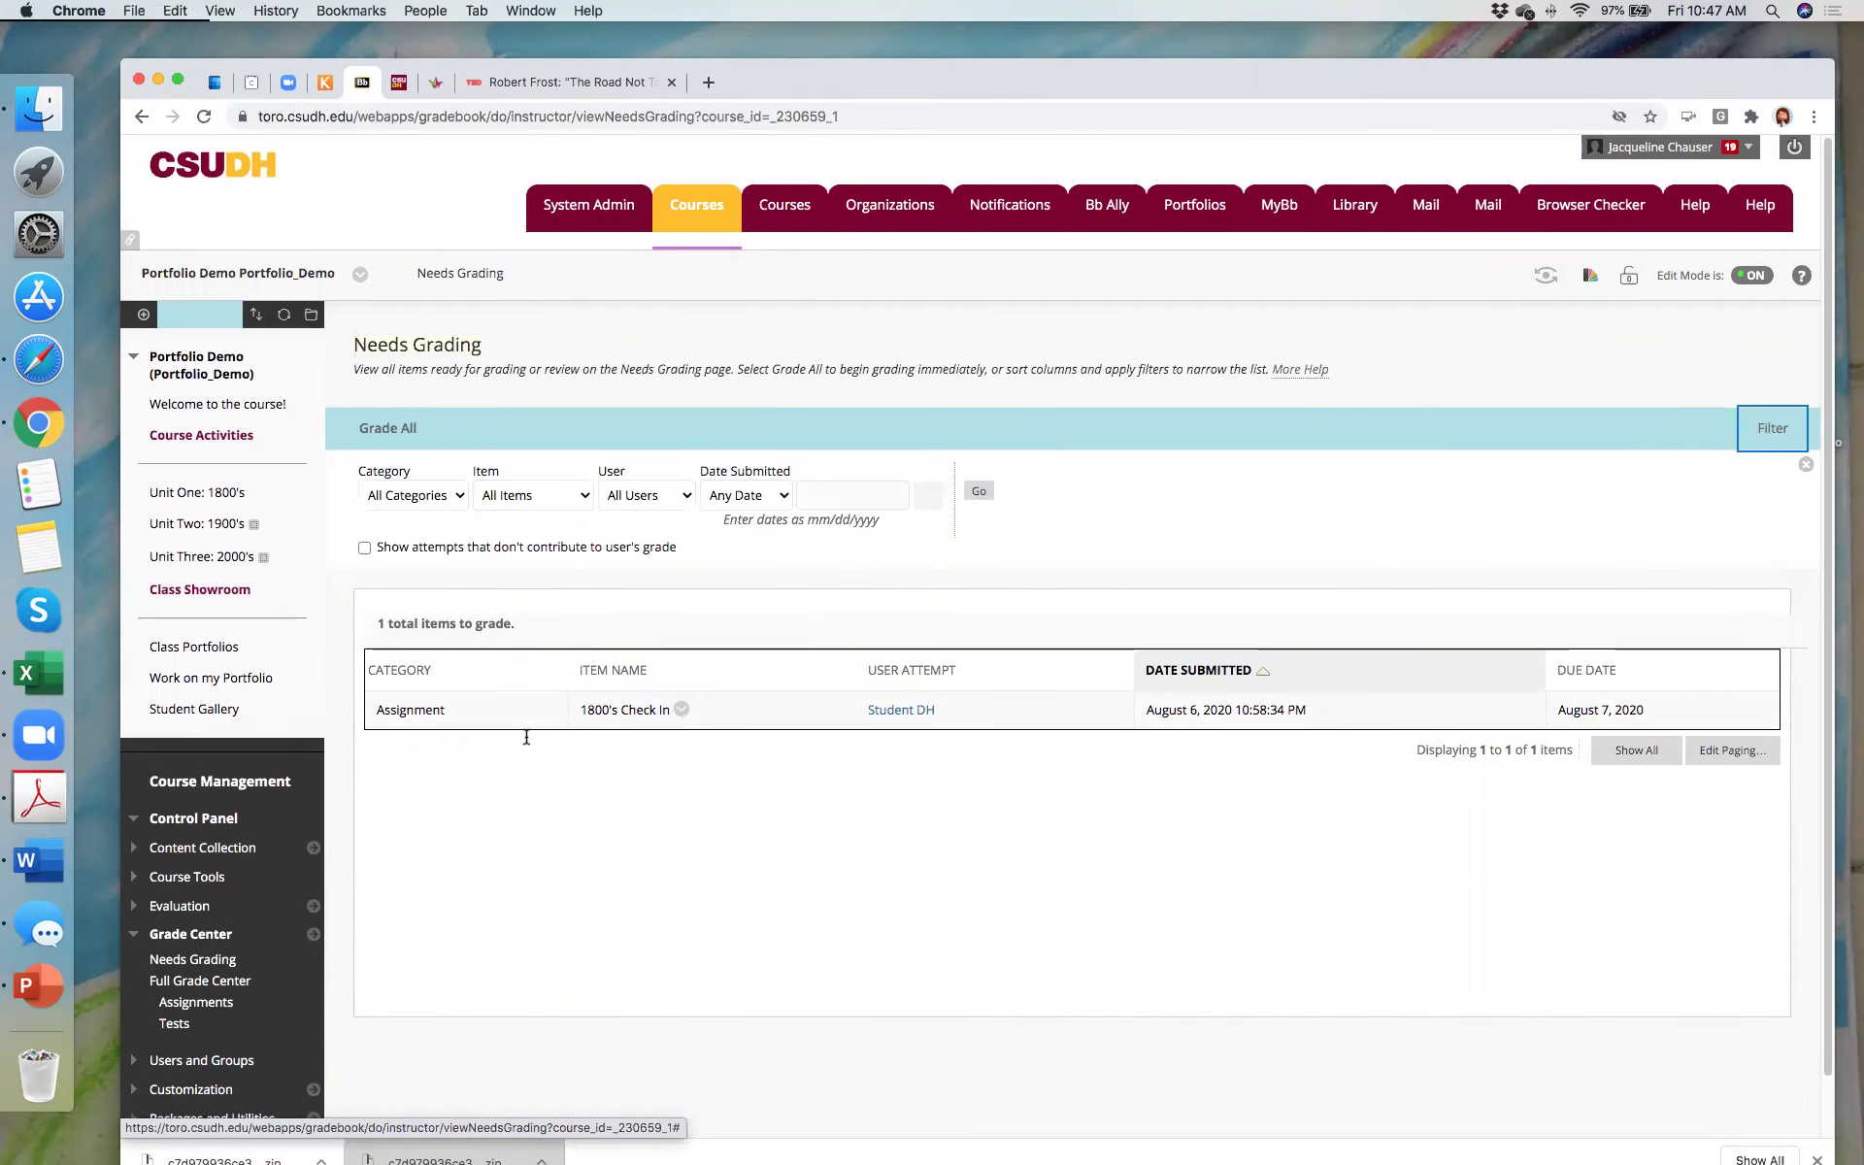
click(895, 713)
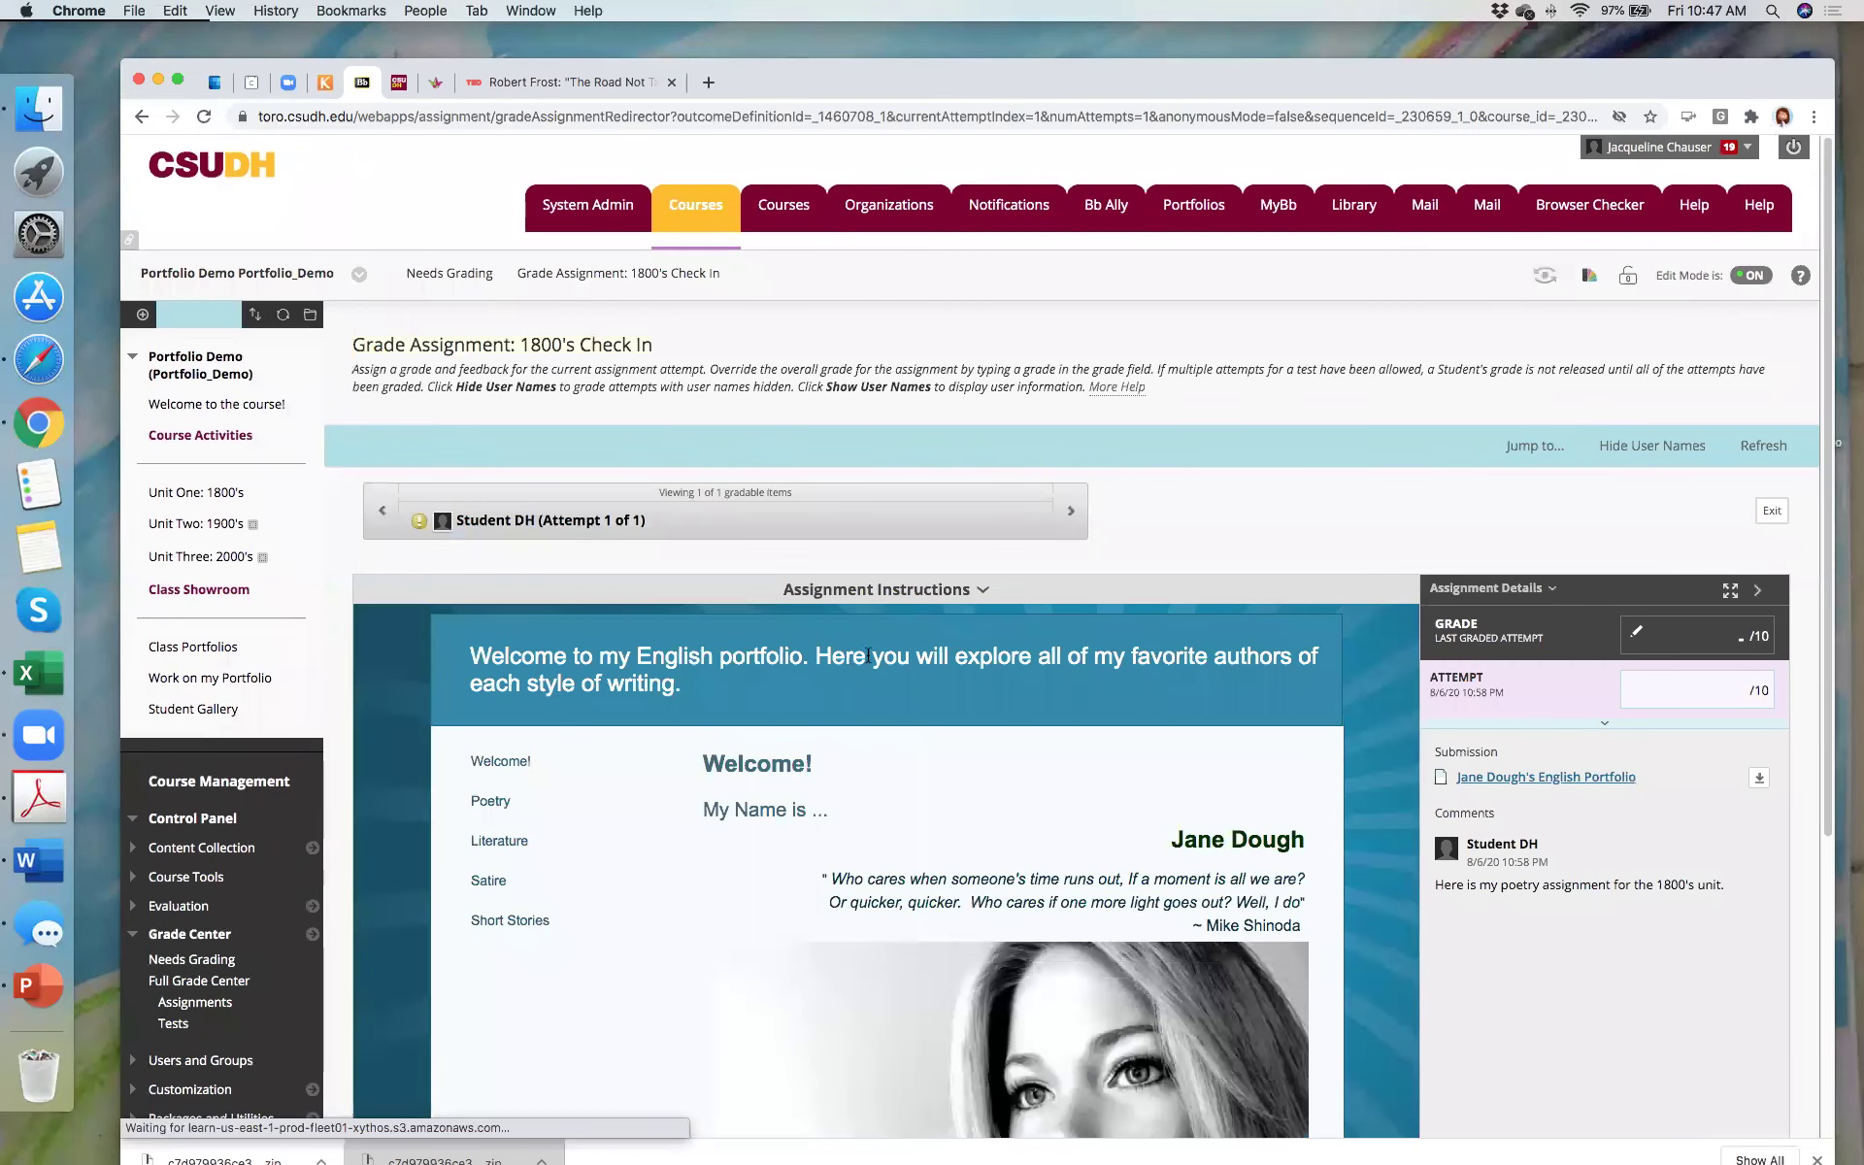
drag(1262, 85, 1256, 48)
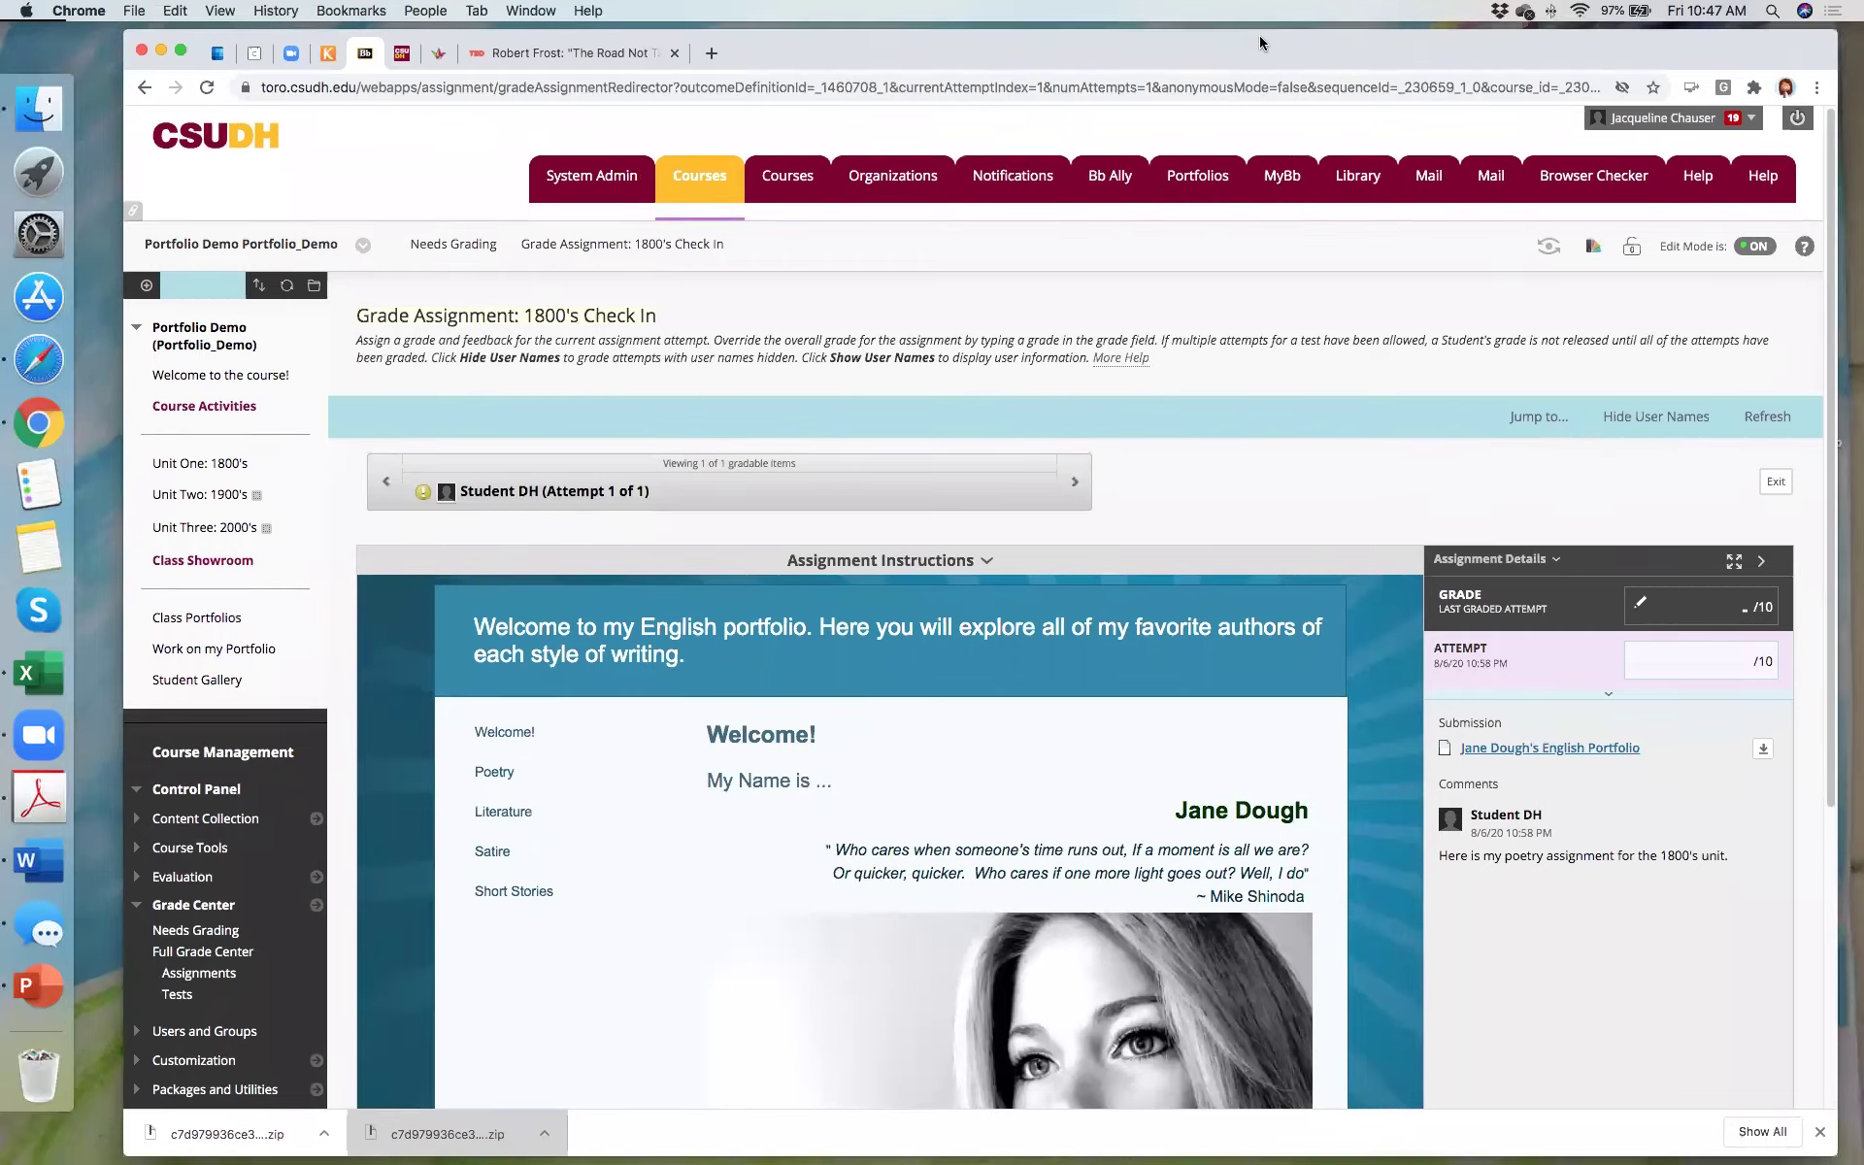
Step: Look through the Welcome and Poetry pages of the submitted portfolio, down to the embedded Robert Frost video
scroll(1119, 513, down, 5)
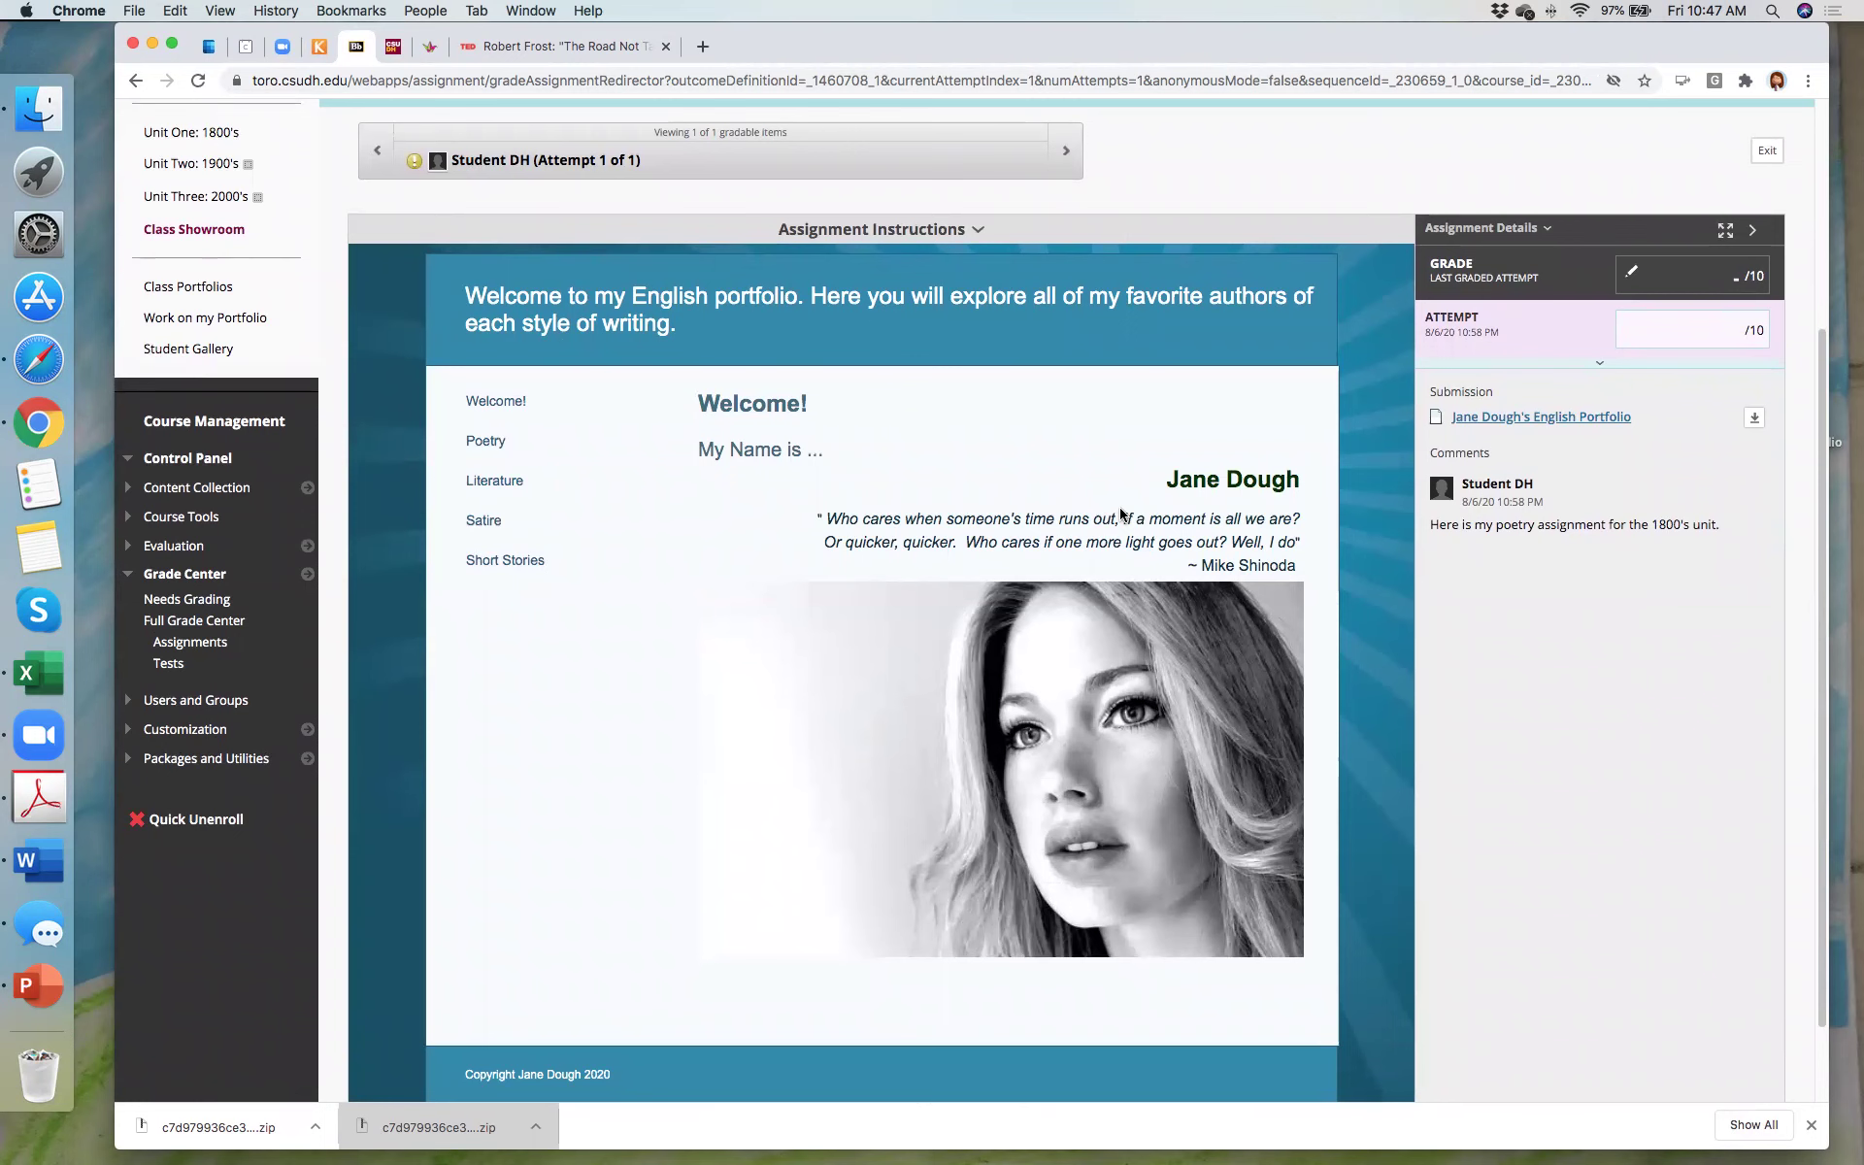
scroll(1121, 513, up, 2)
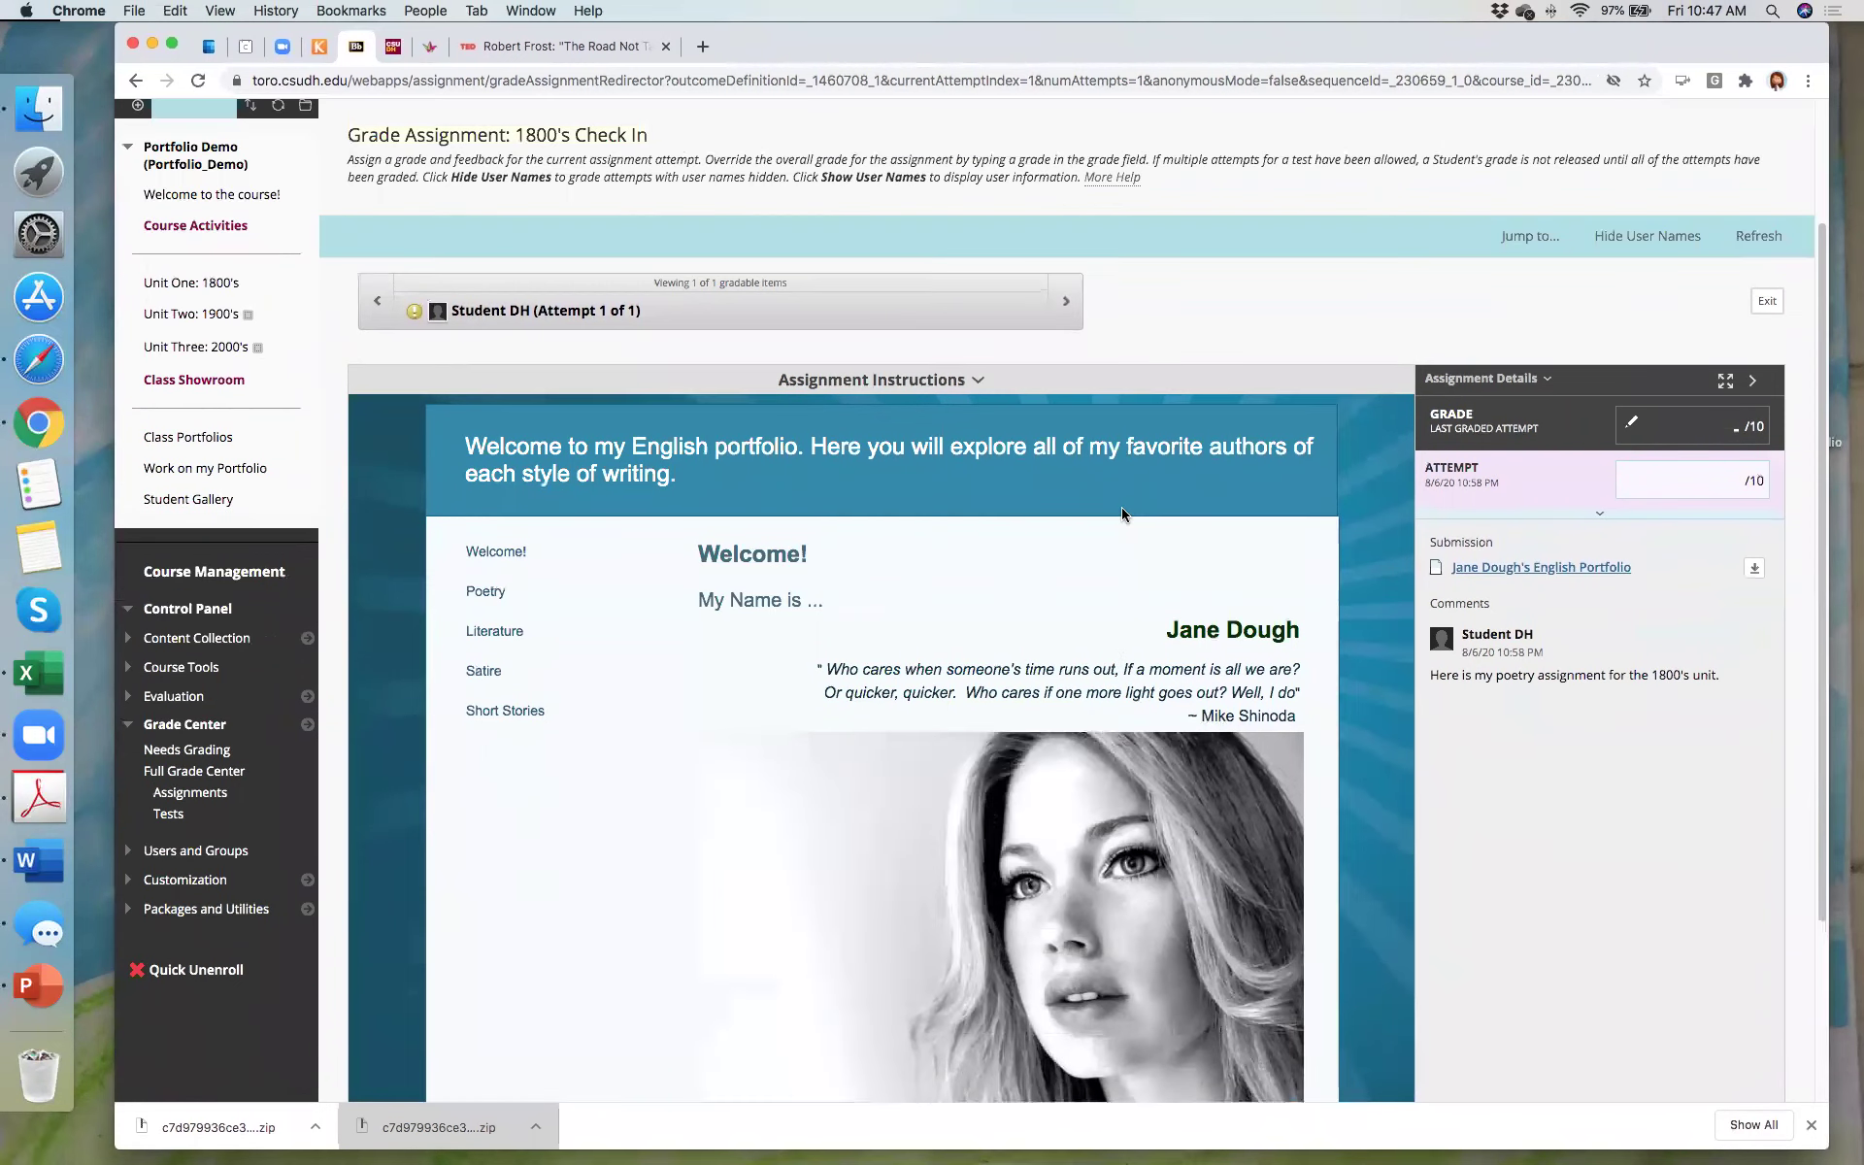
scroll(1122, 513, down, 1)
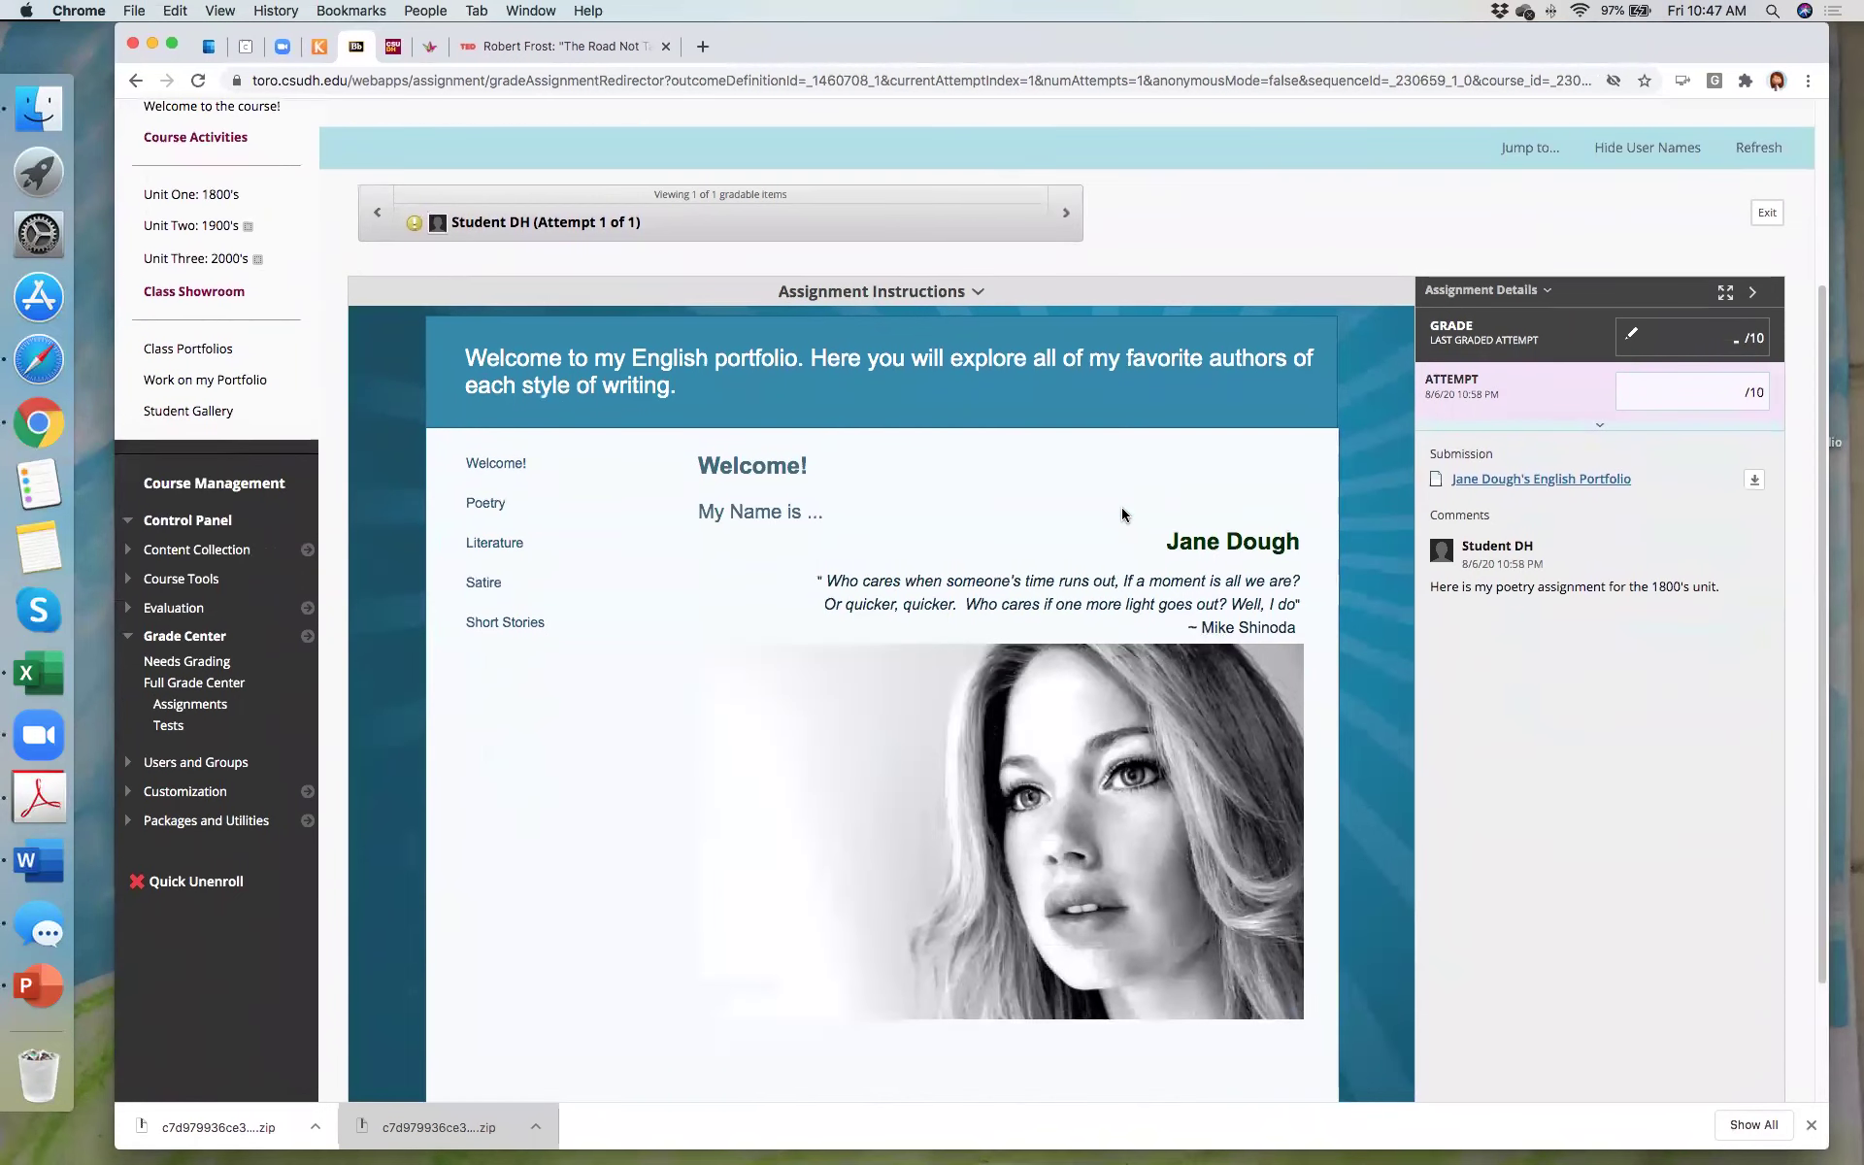
click(488, 504)
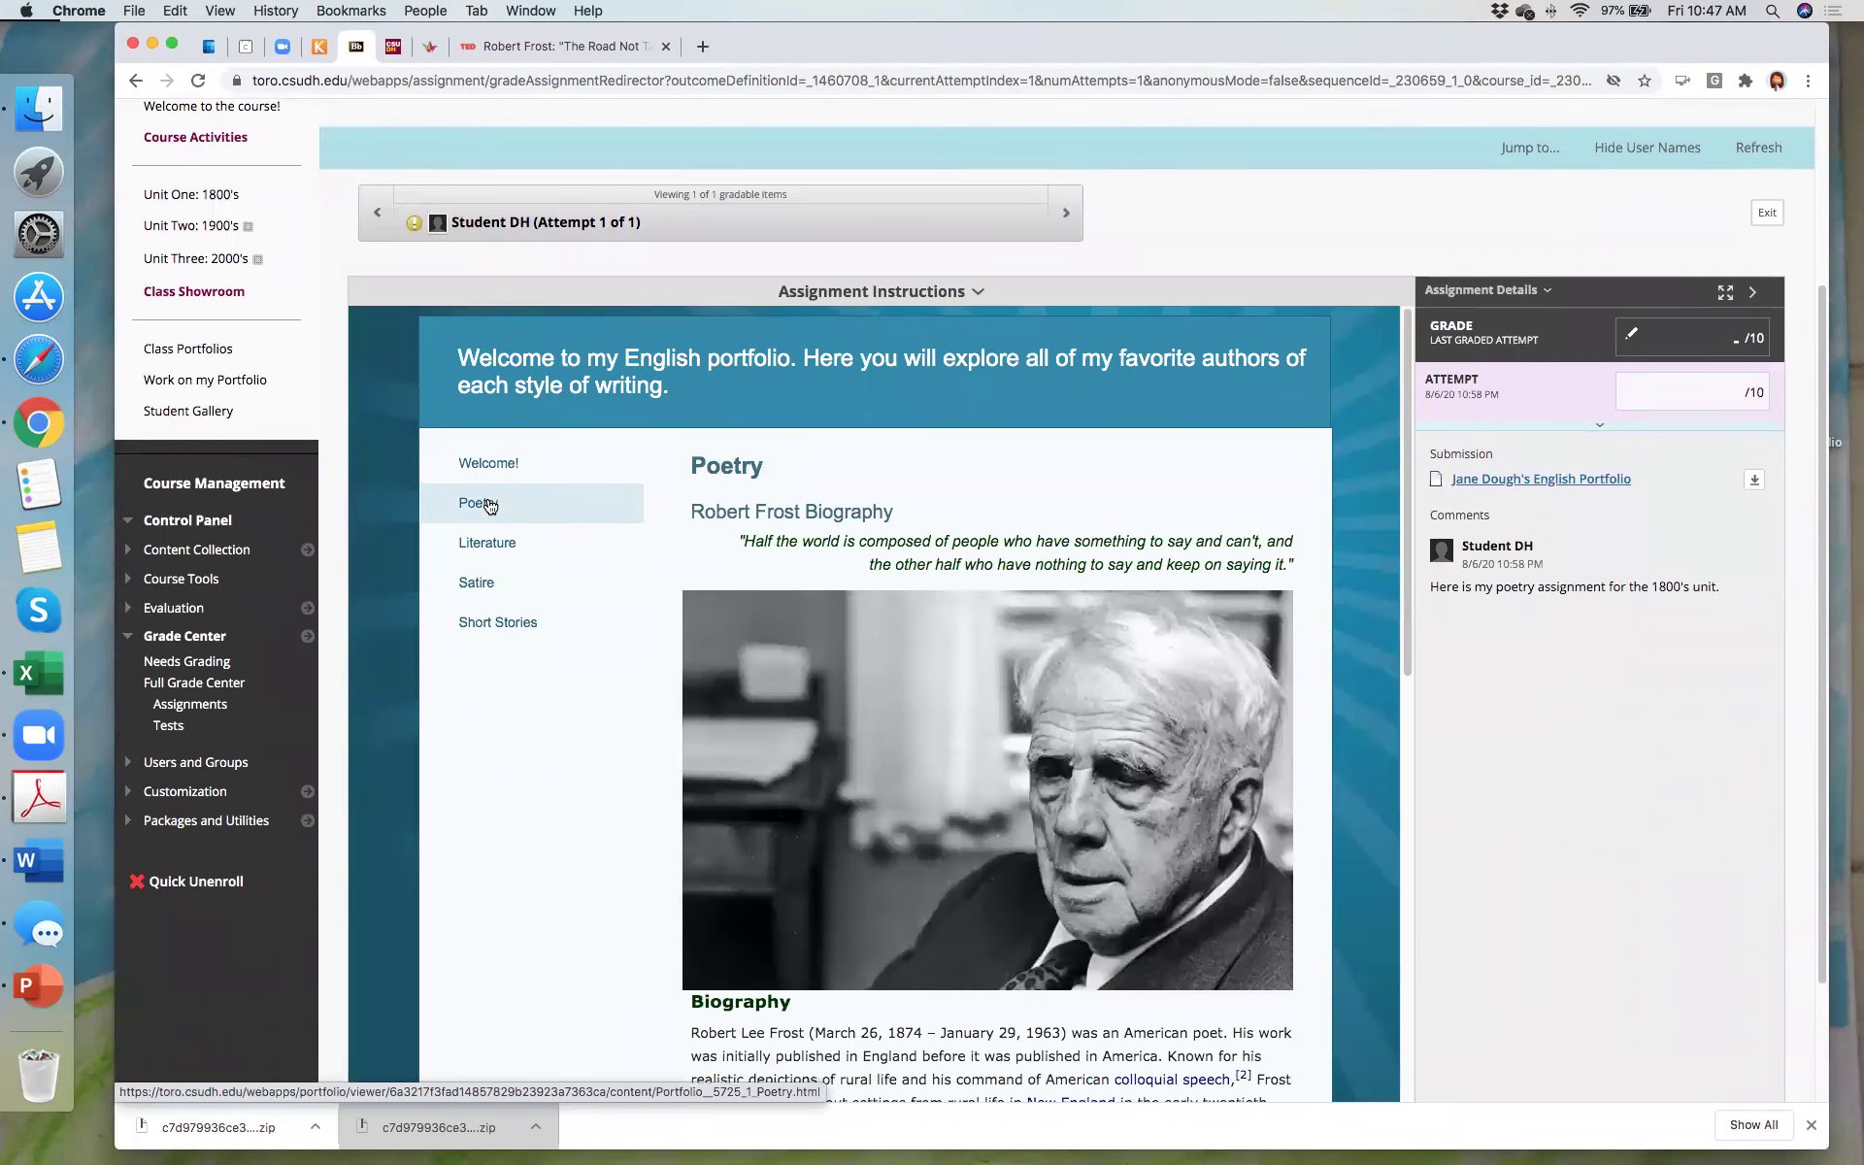
scroll(787, 573, down, 3)
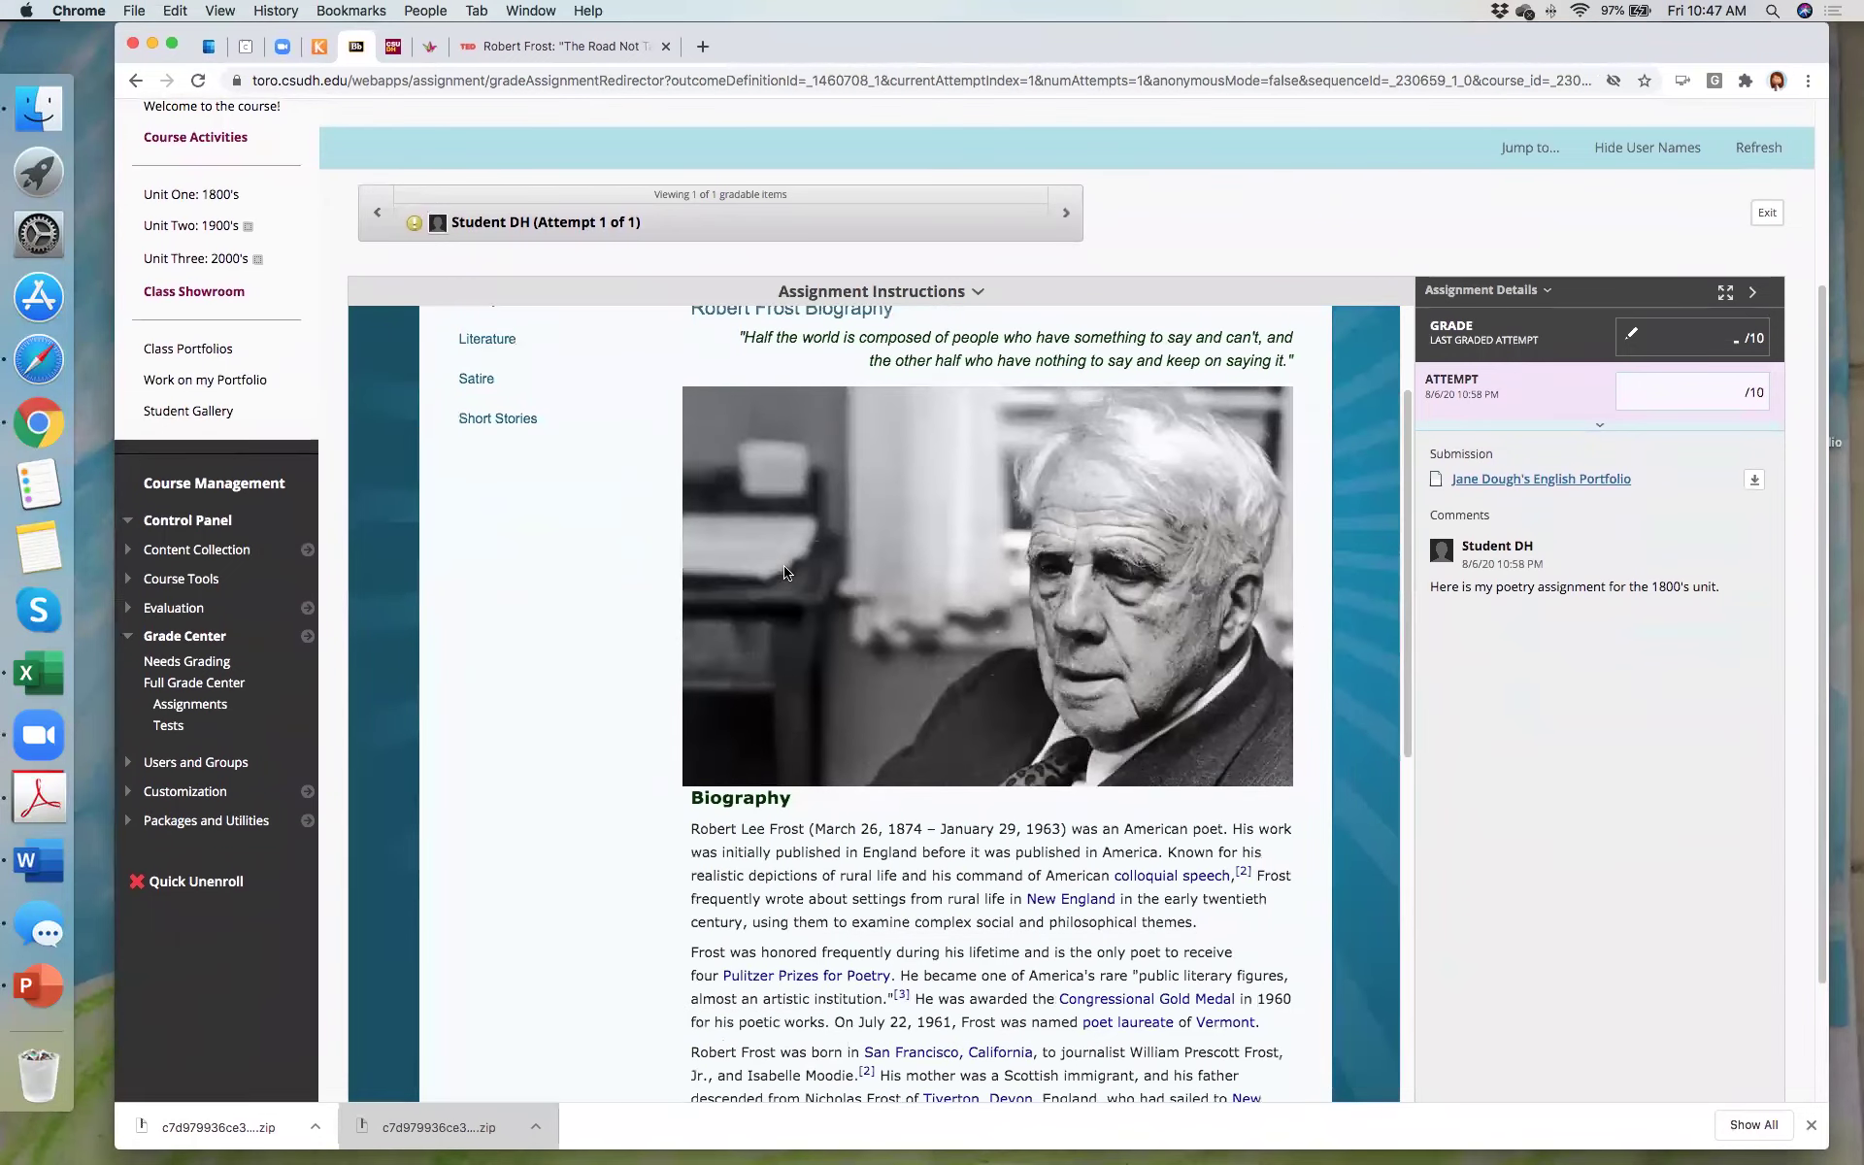
scroll(786, 573, down, 9)
scroll(787, 572, up, 6)
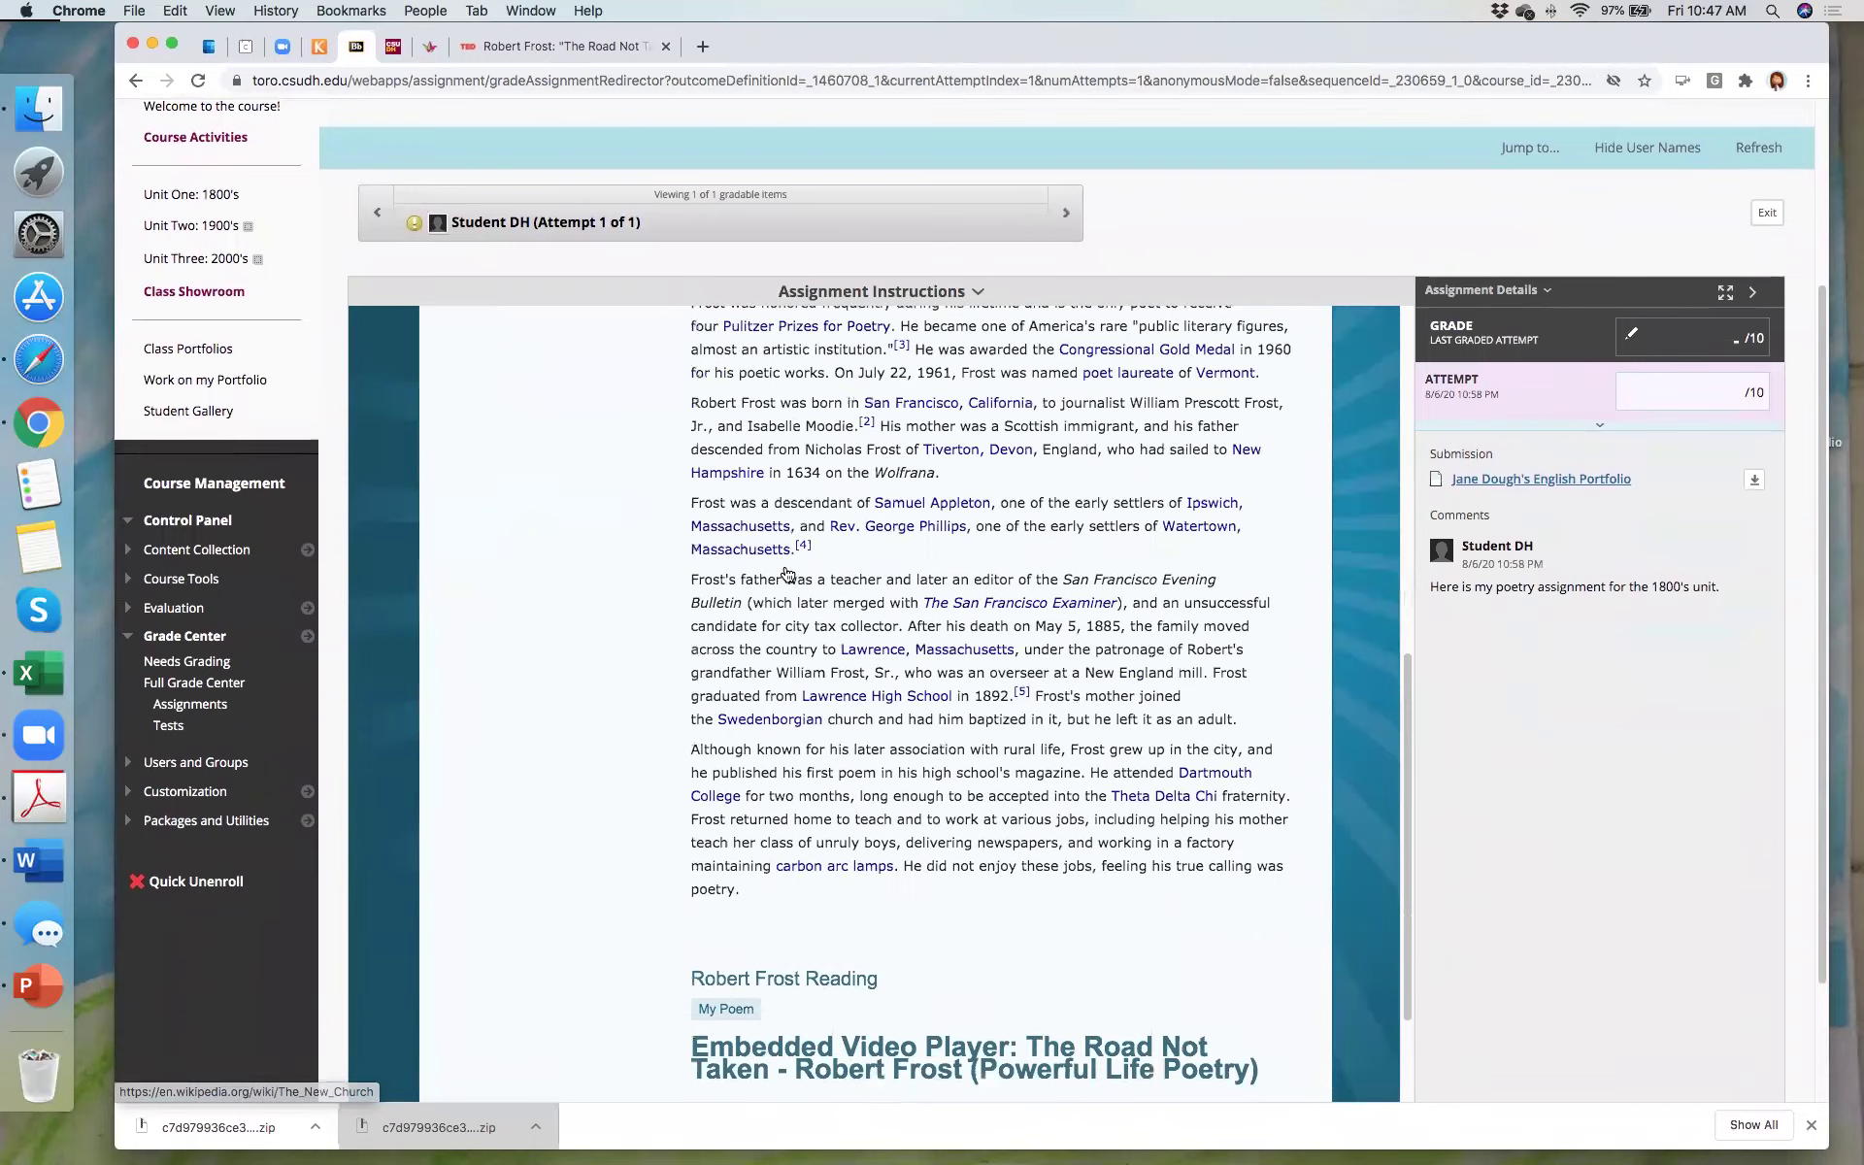
scroll(784, 571, down, 8)
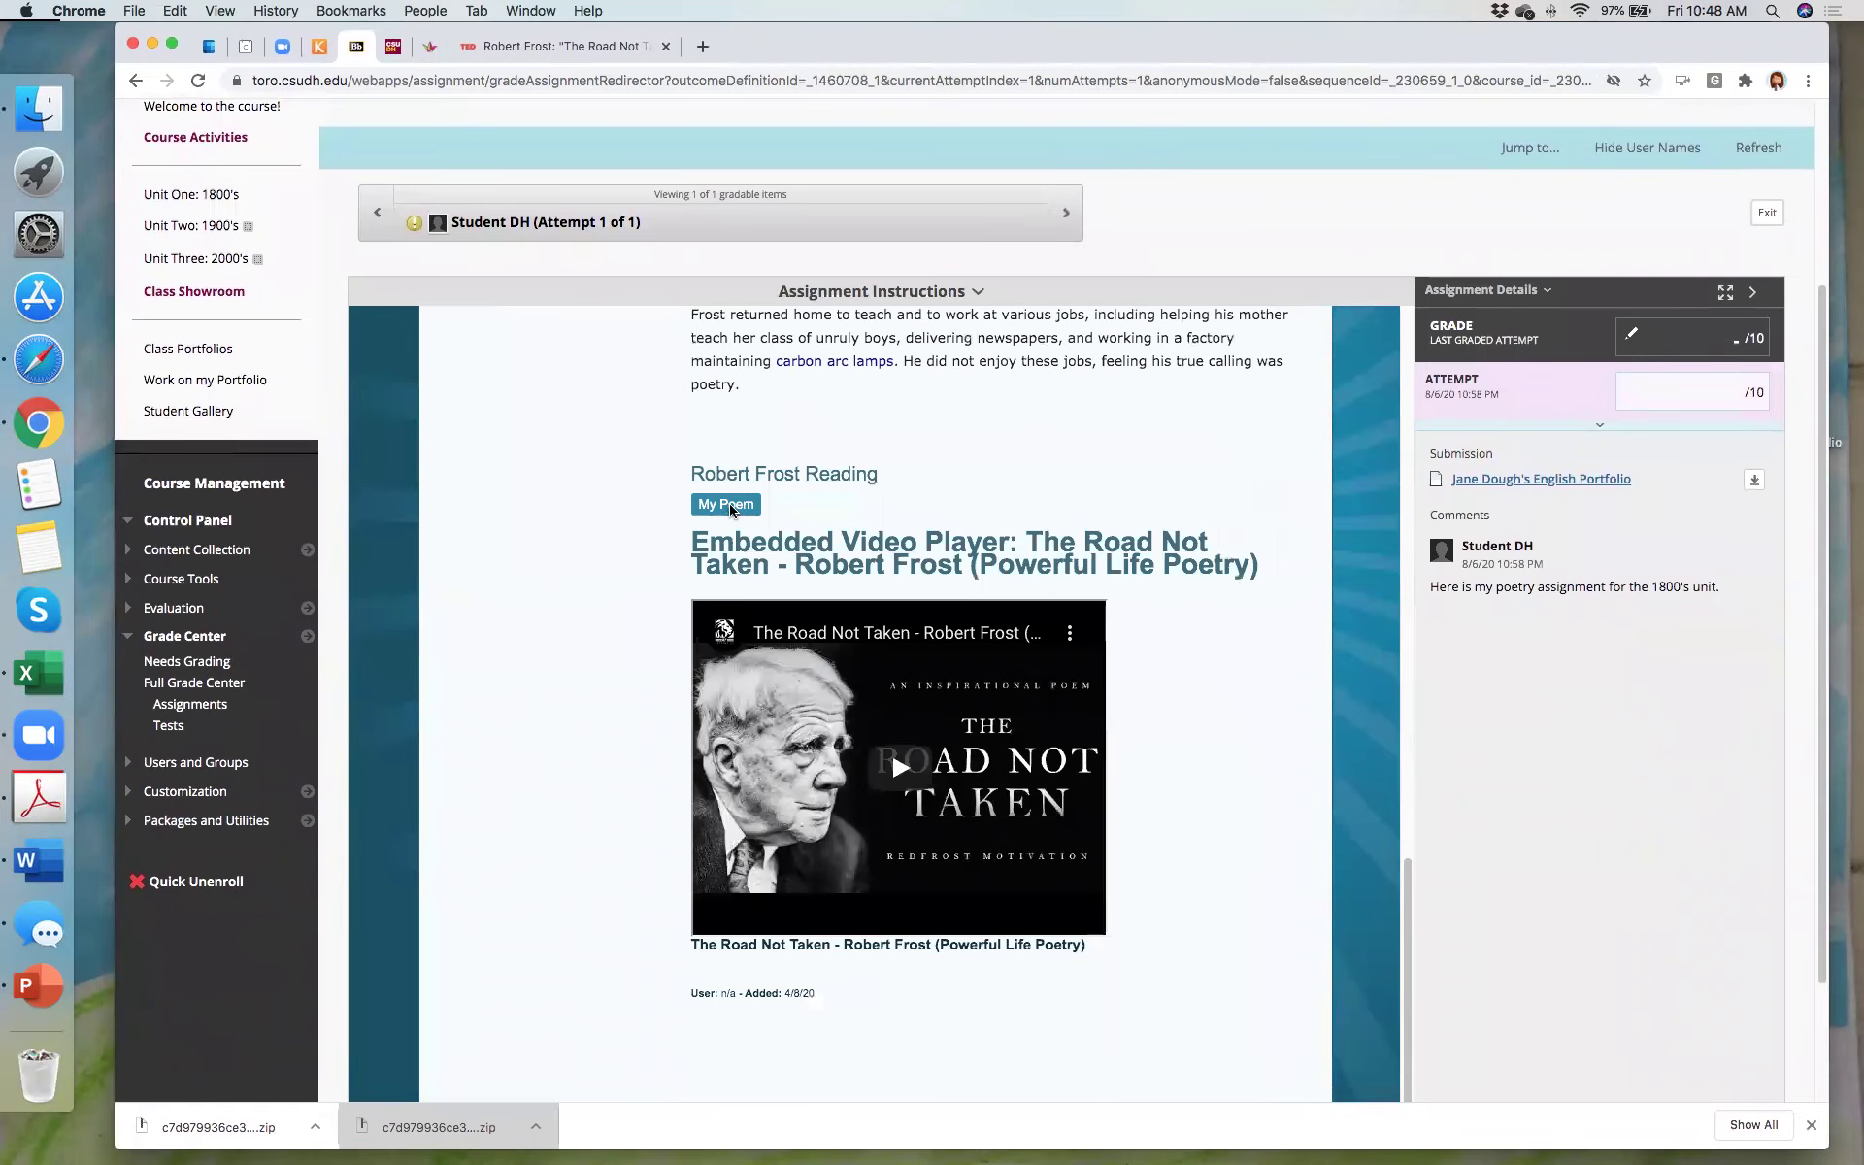
Step: View the My Poem artifact and the Satire page of the submitted portfolio, ending on the Welcome page
click(730, 511)
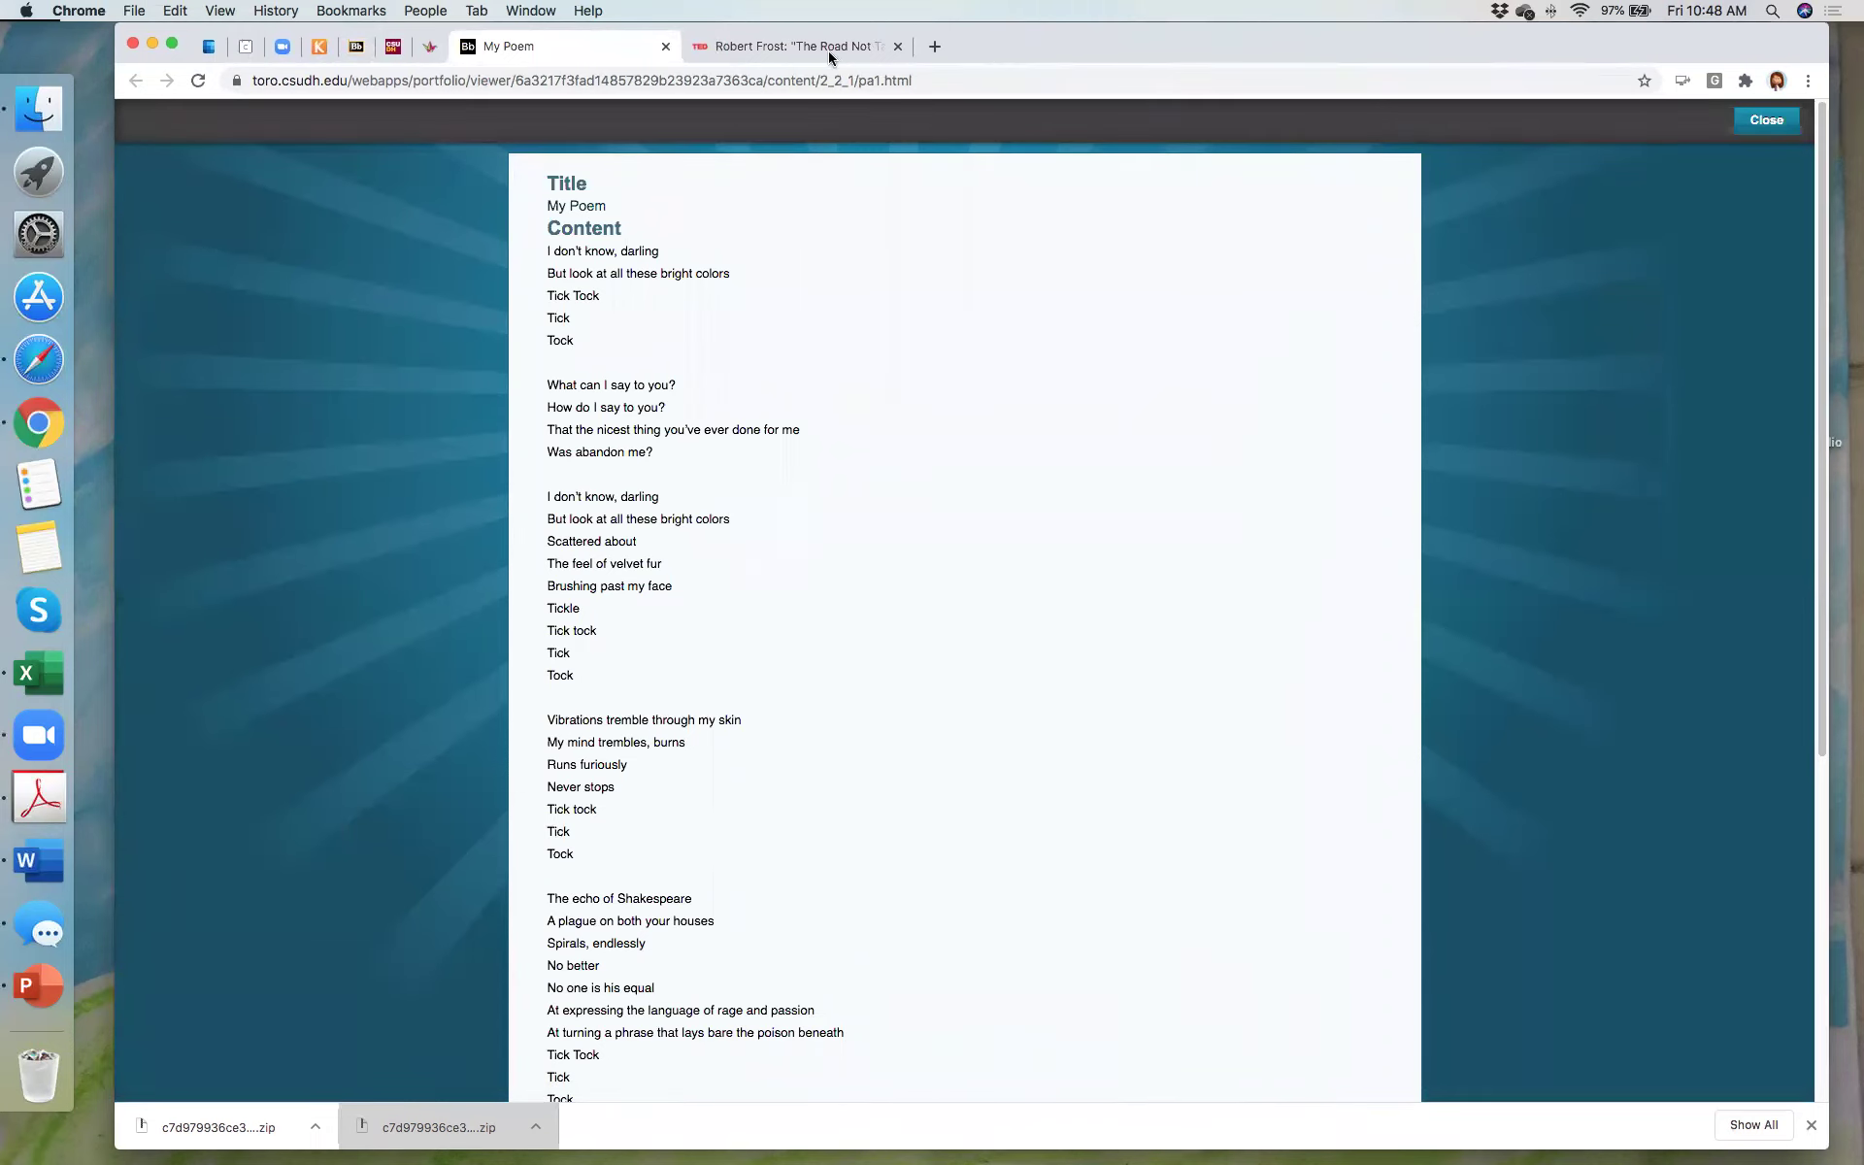
drag(1008, 45, 1004, 123)
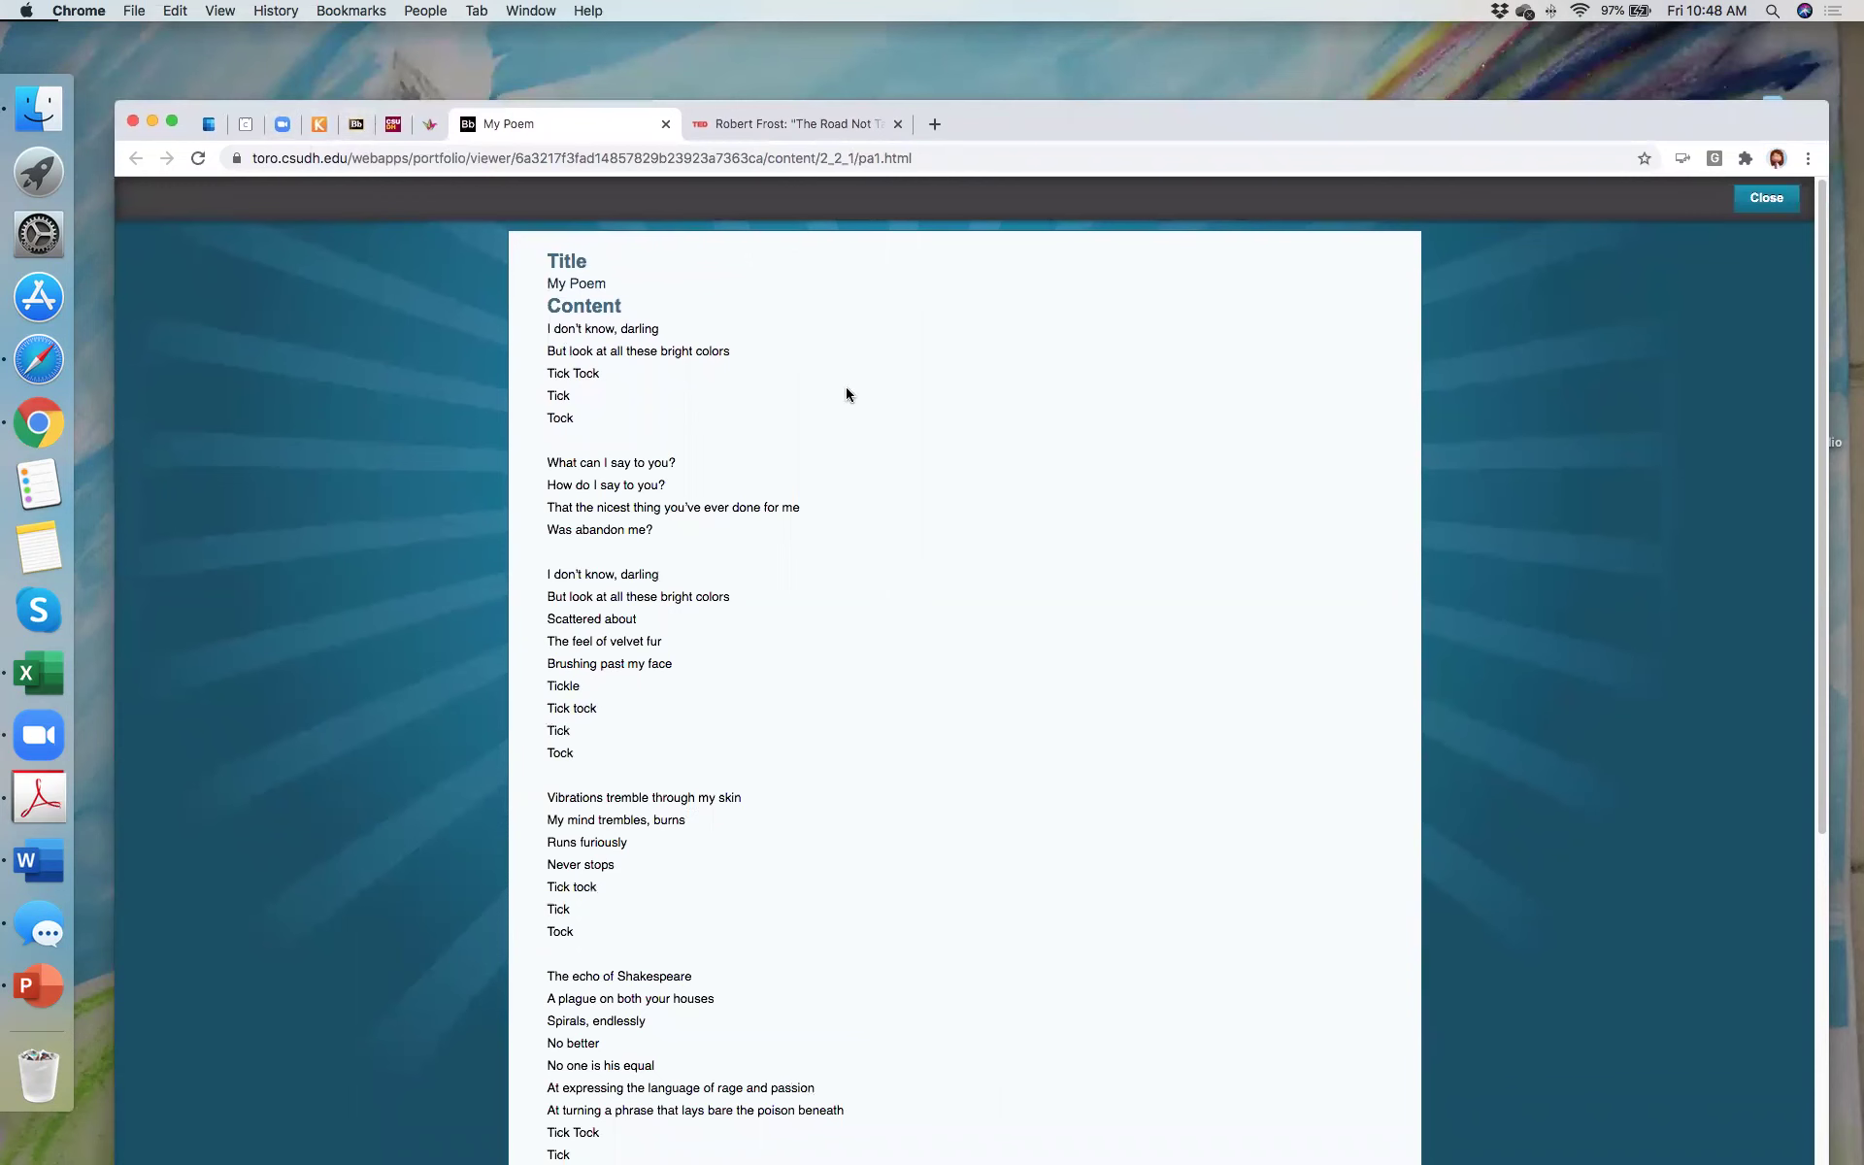
click(1783, 200)
scroll(1039, 652, up, 4)
scroll(1039, 652, up, 10)
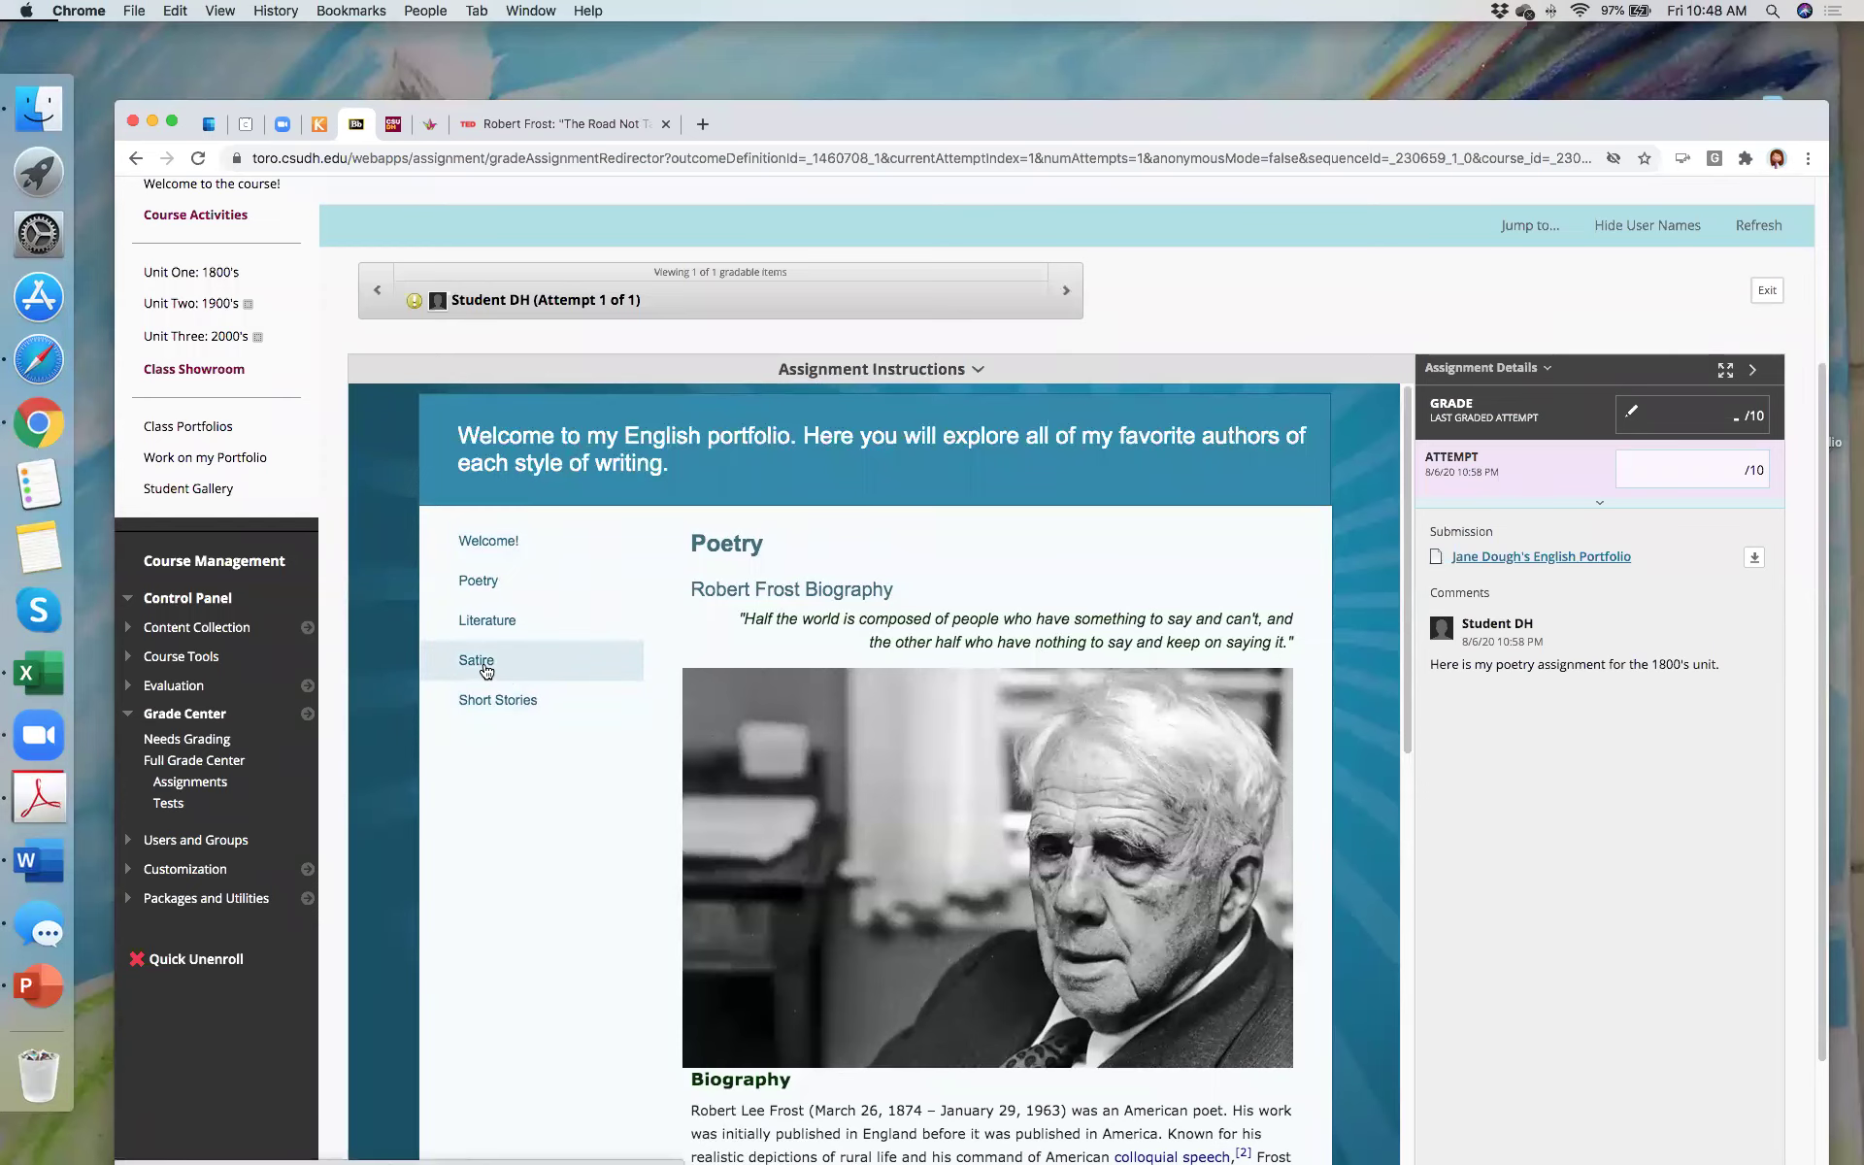
click(486, 670)
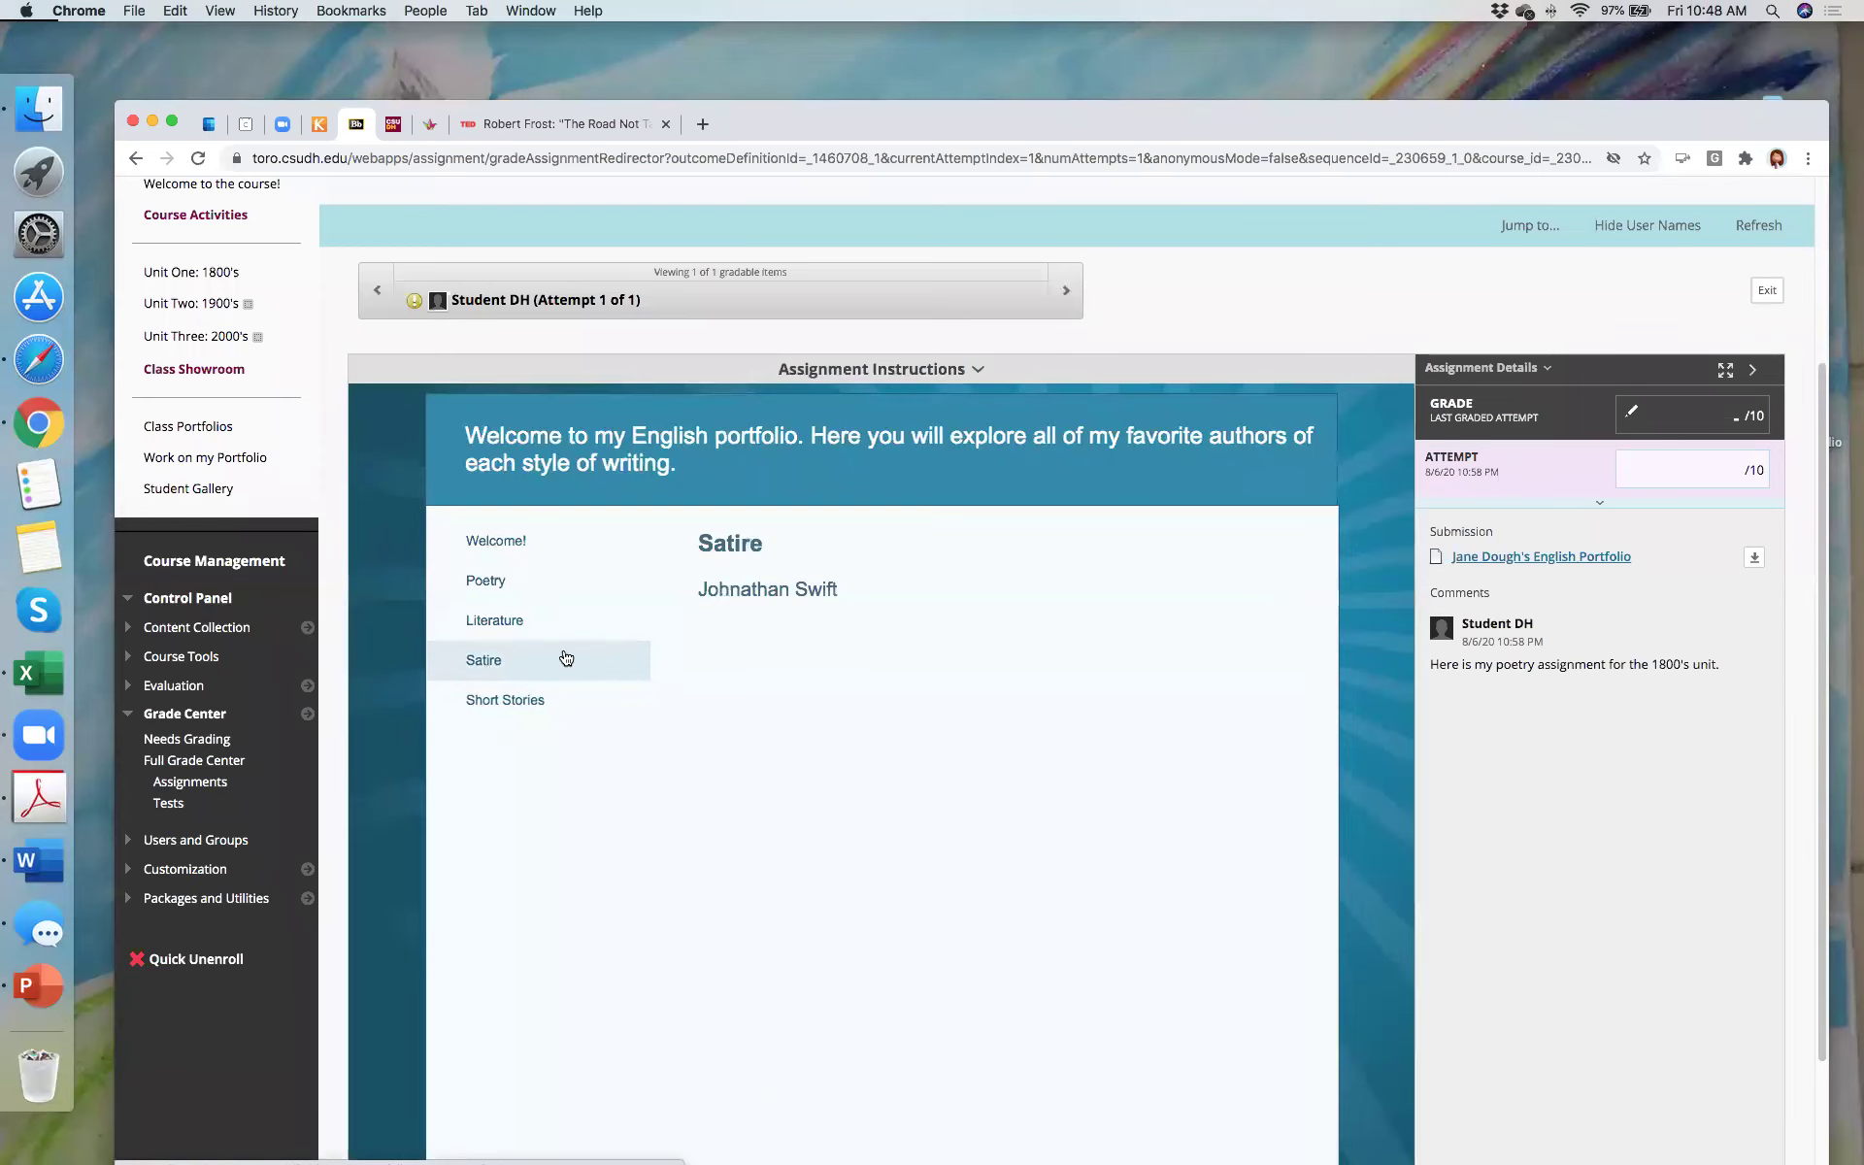
click(496, 540)
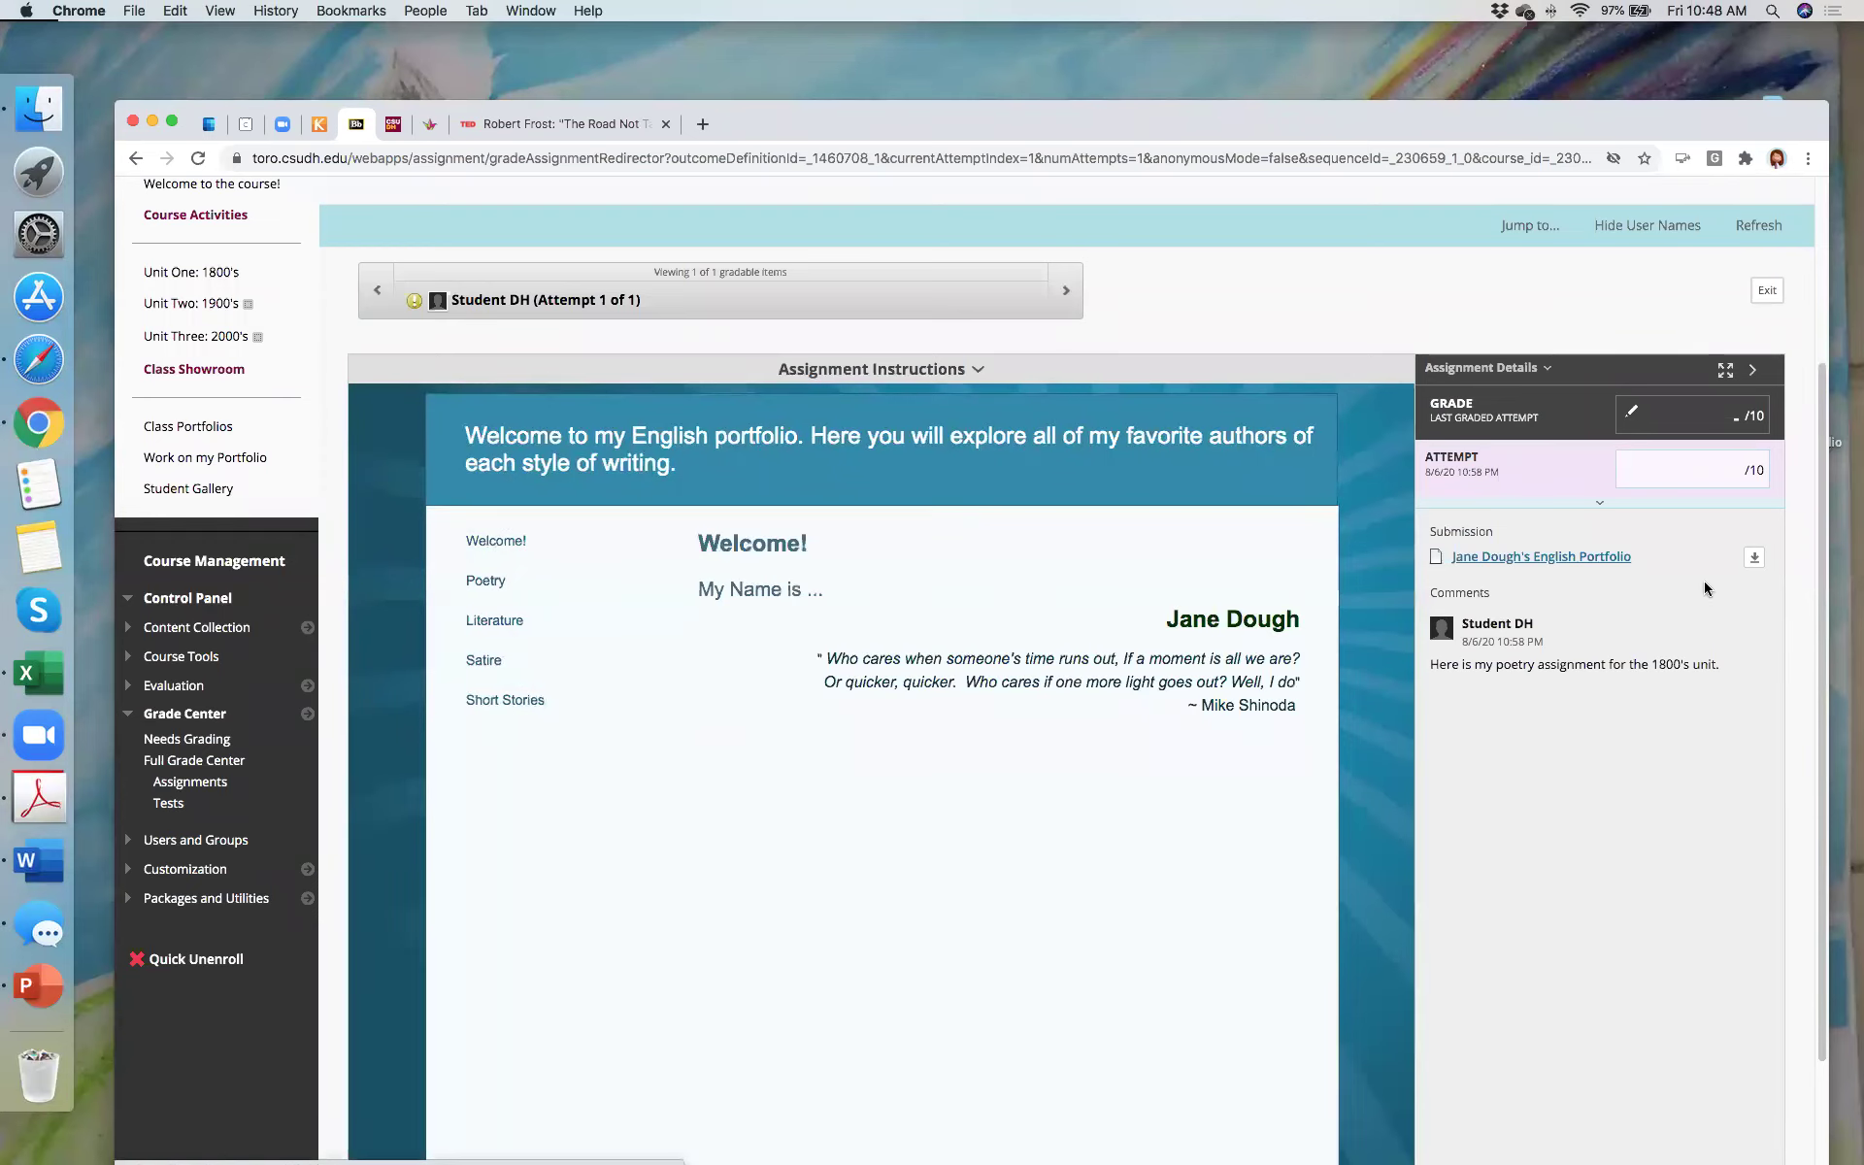
Step: Open the Check In Portfolio Rubric for grading the attempt, with descriptions and feedback shown
click(1697, 465)
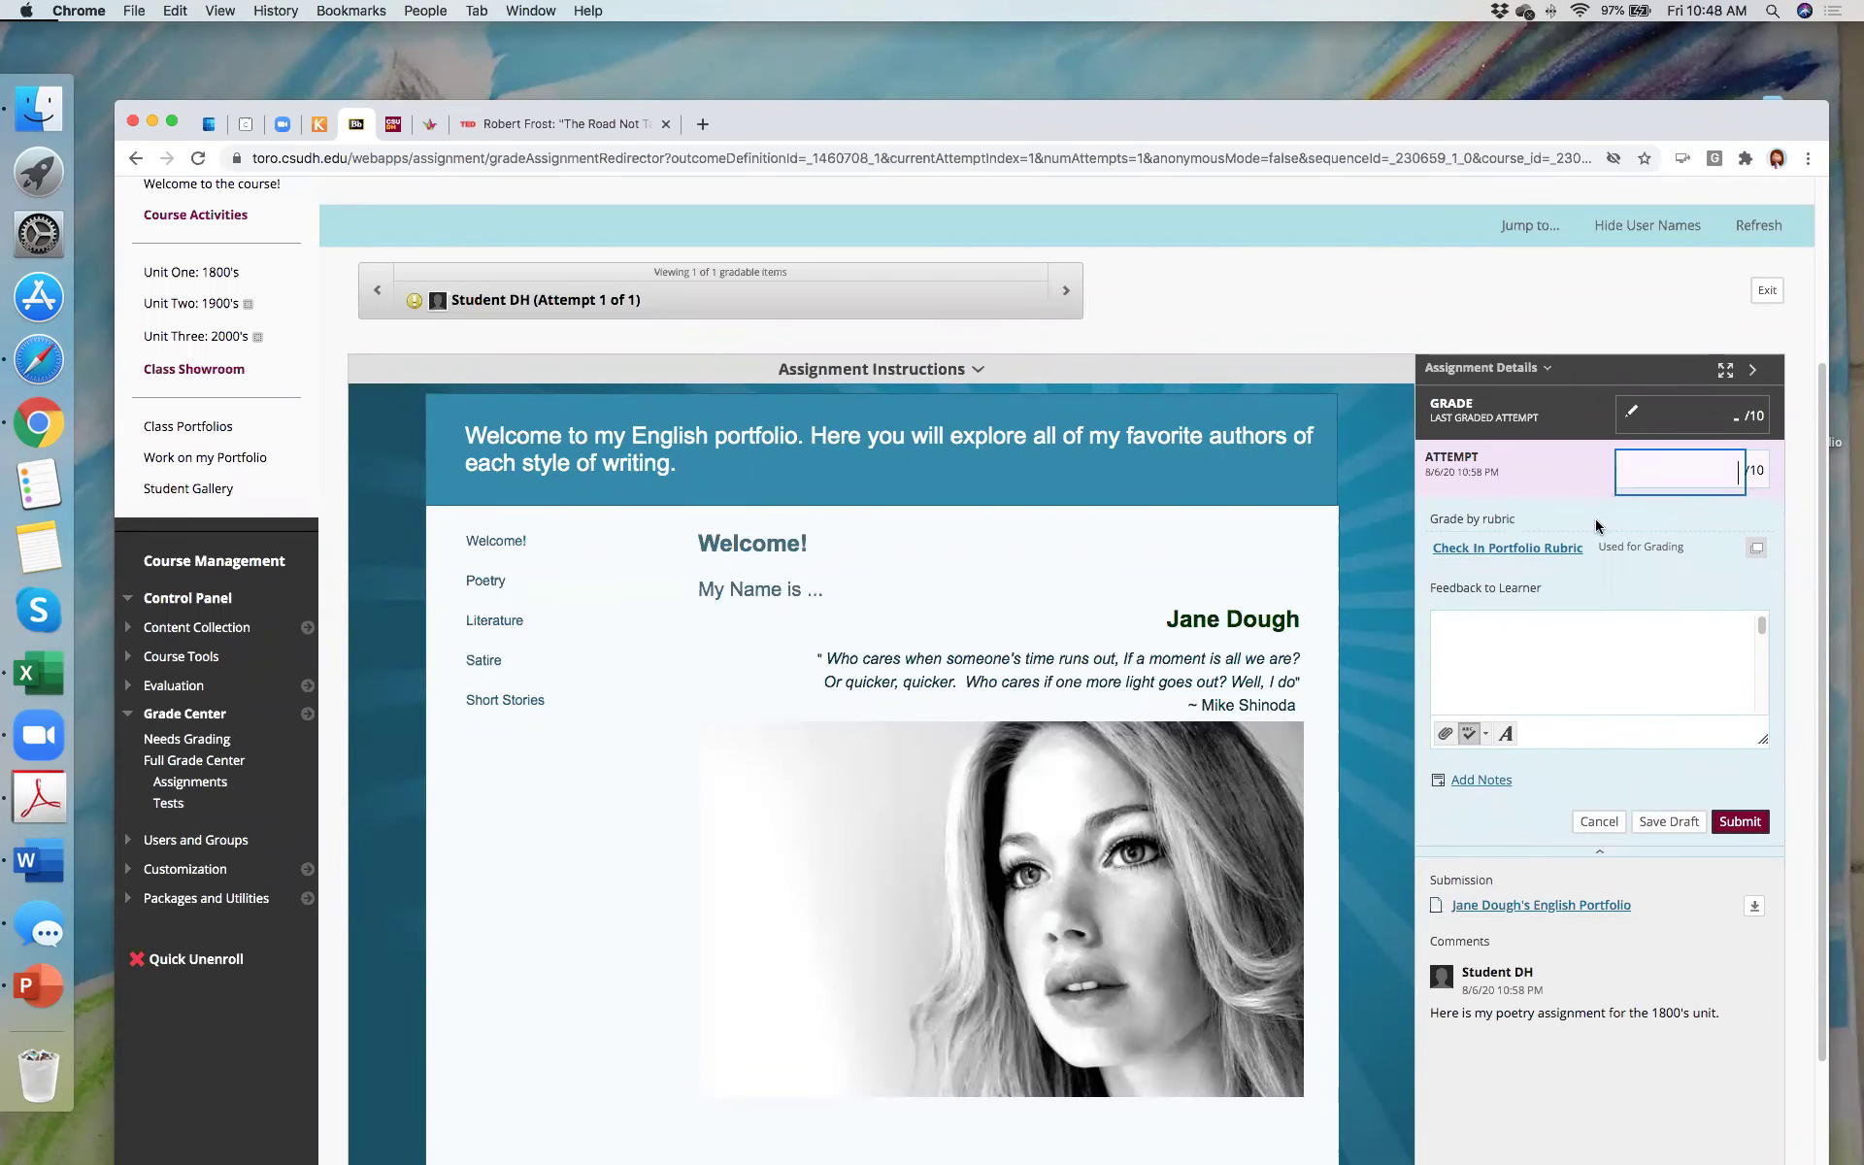
click(1547, 549)
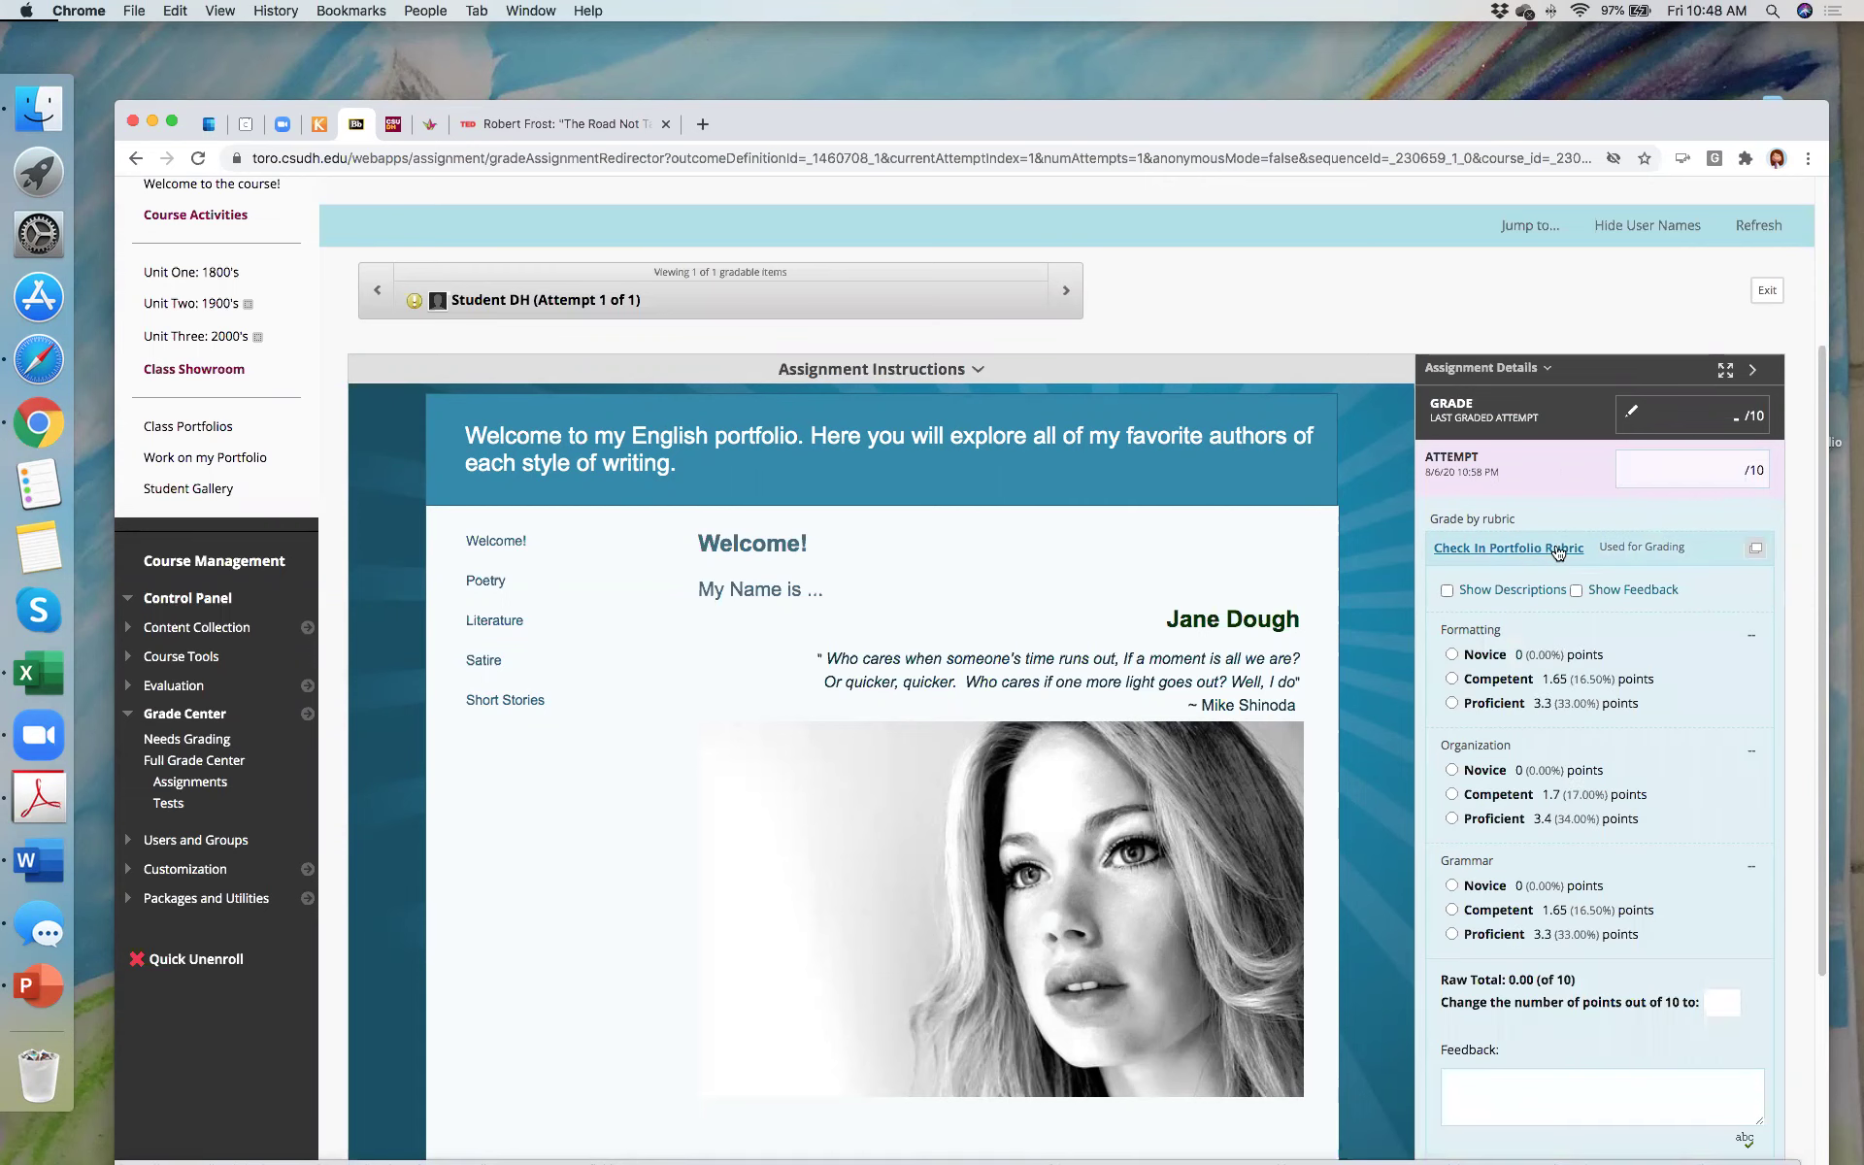
click(1448, 592)
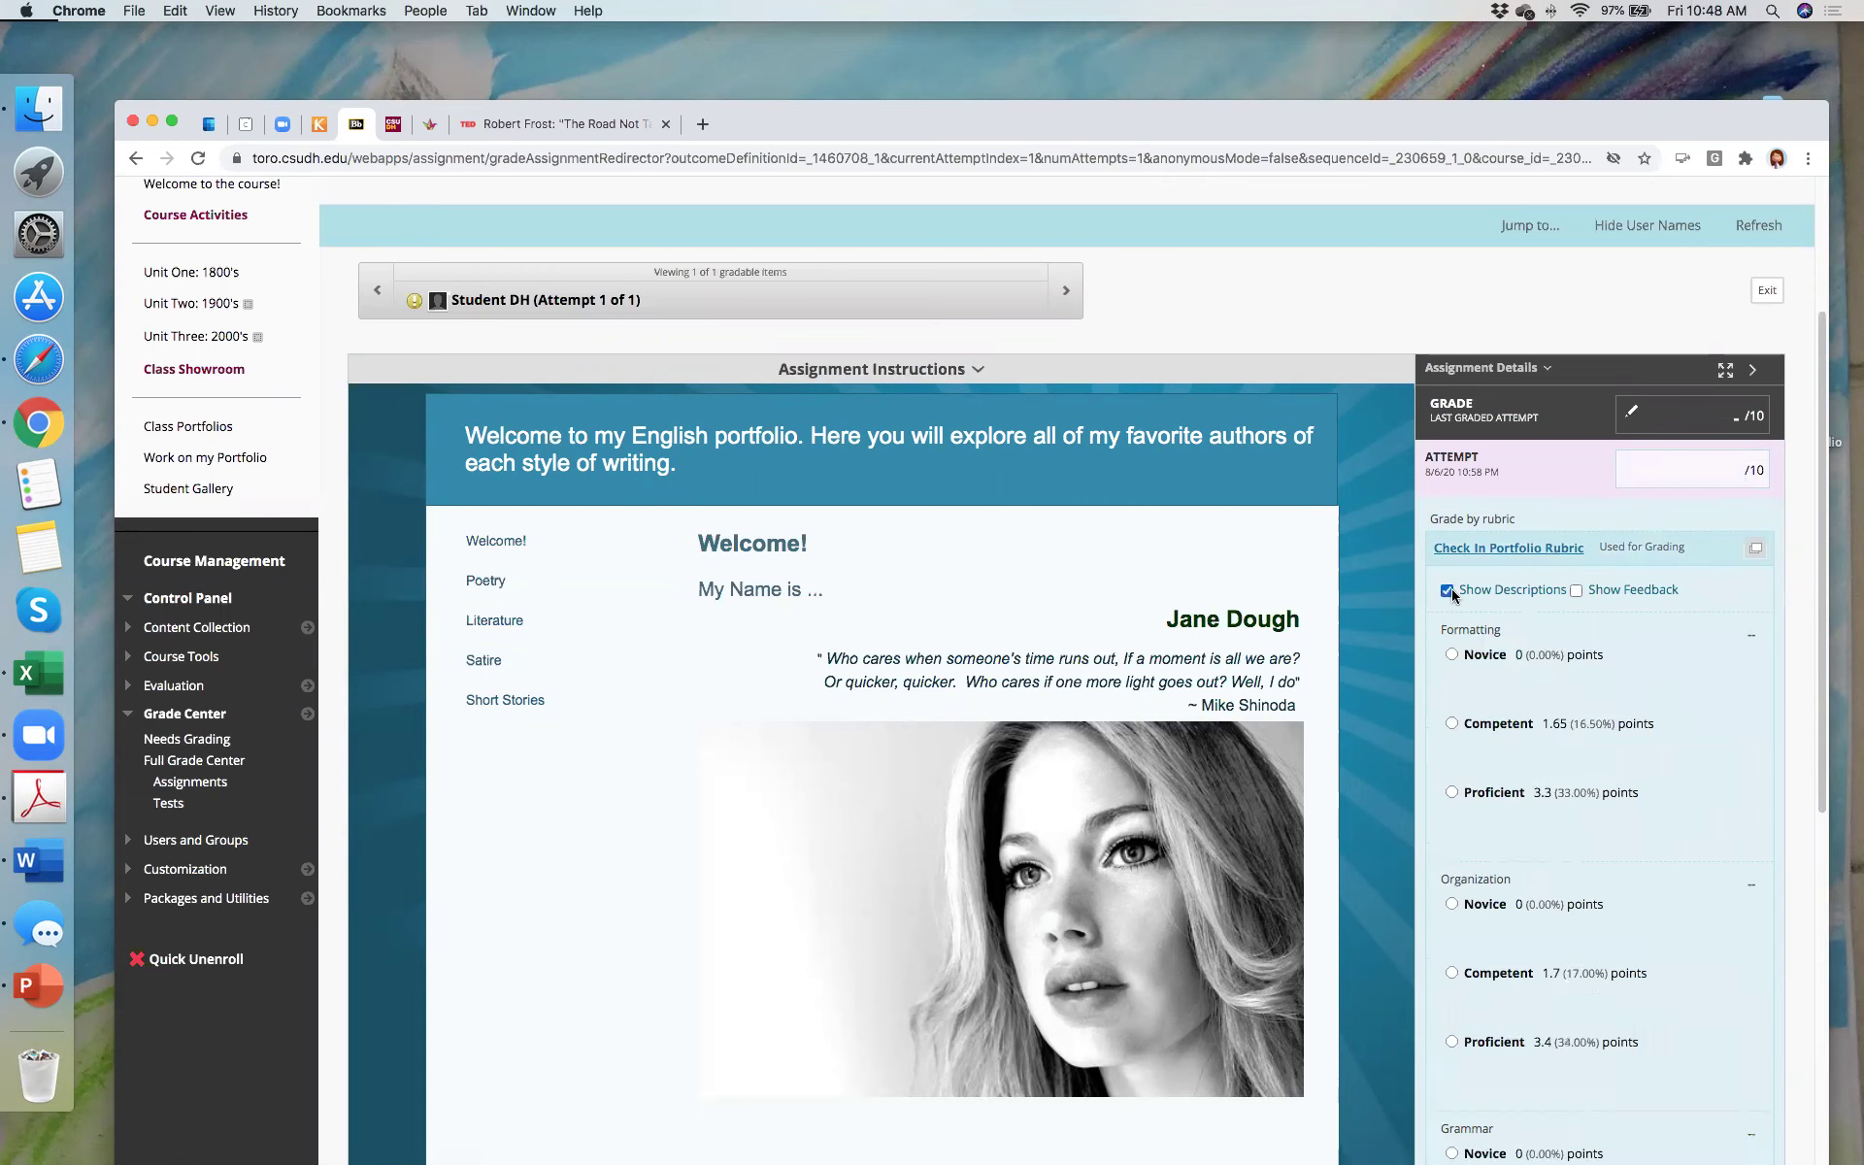
click(1575, 590)
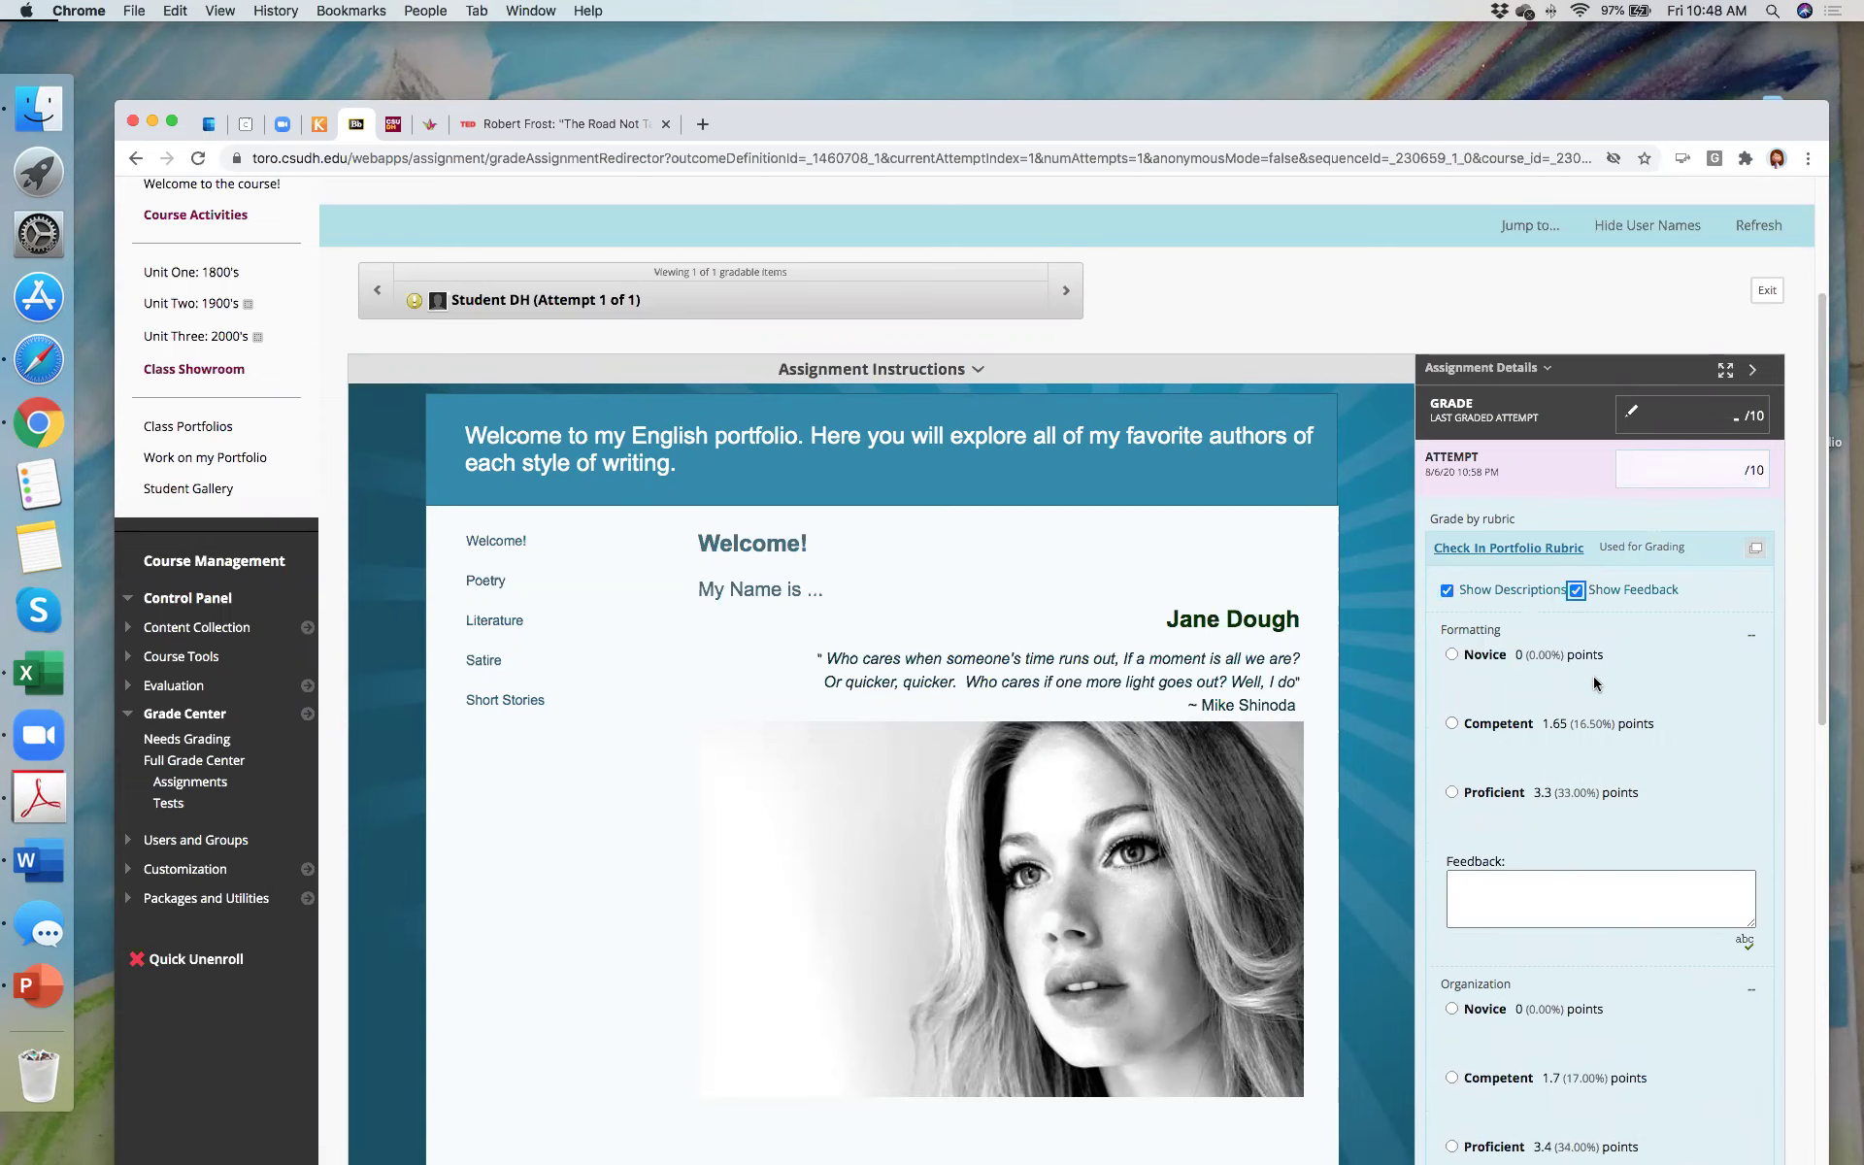
Step: Rate the rubric's Formatting criterion as Competent and enter the feedback "Needs work" for it
scroll(1598, 677, down, 6)
scroll(1598, 676, up, 5)
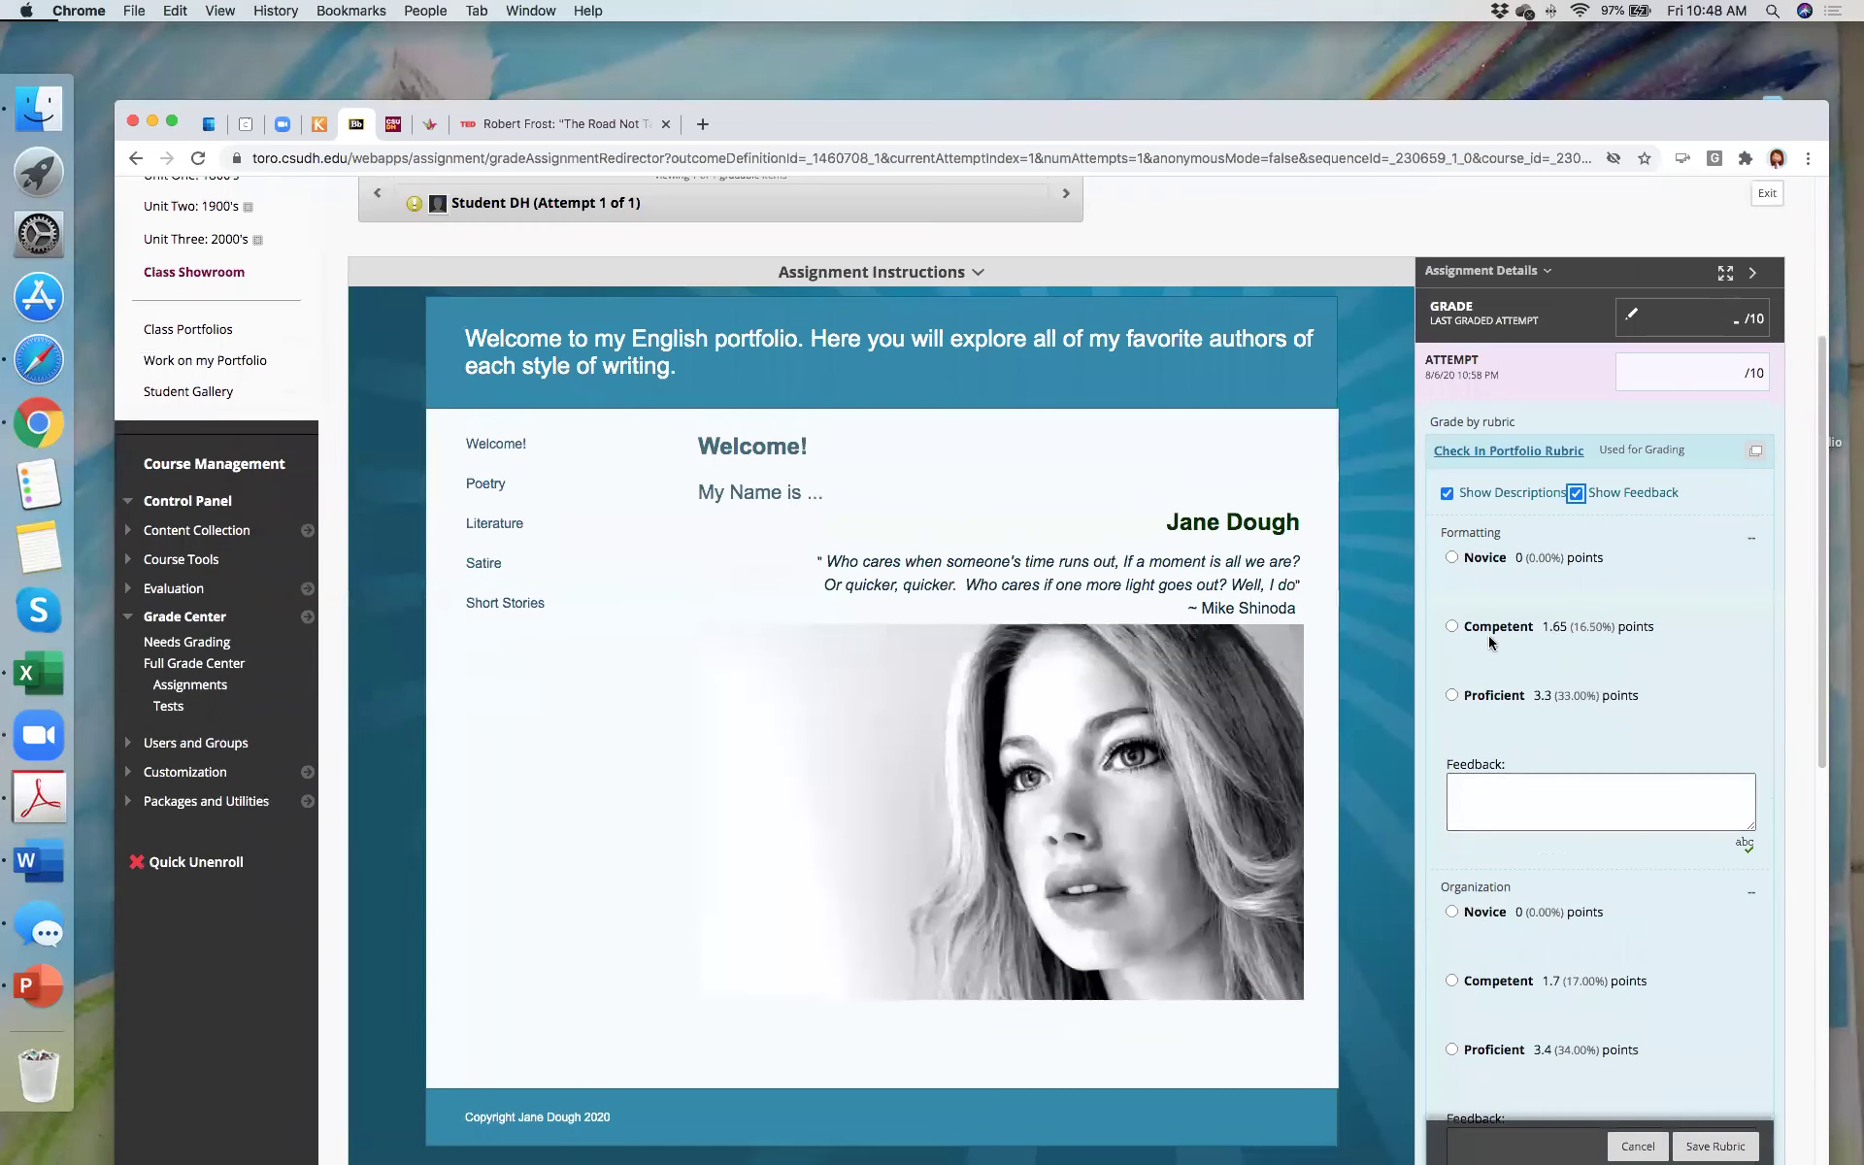
click(1452, 627)
click(1643, 811)
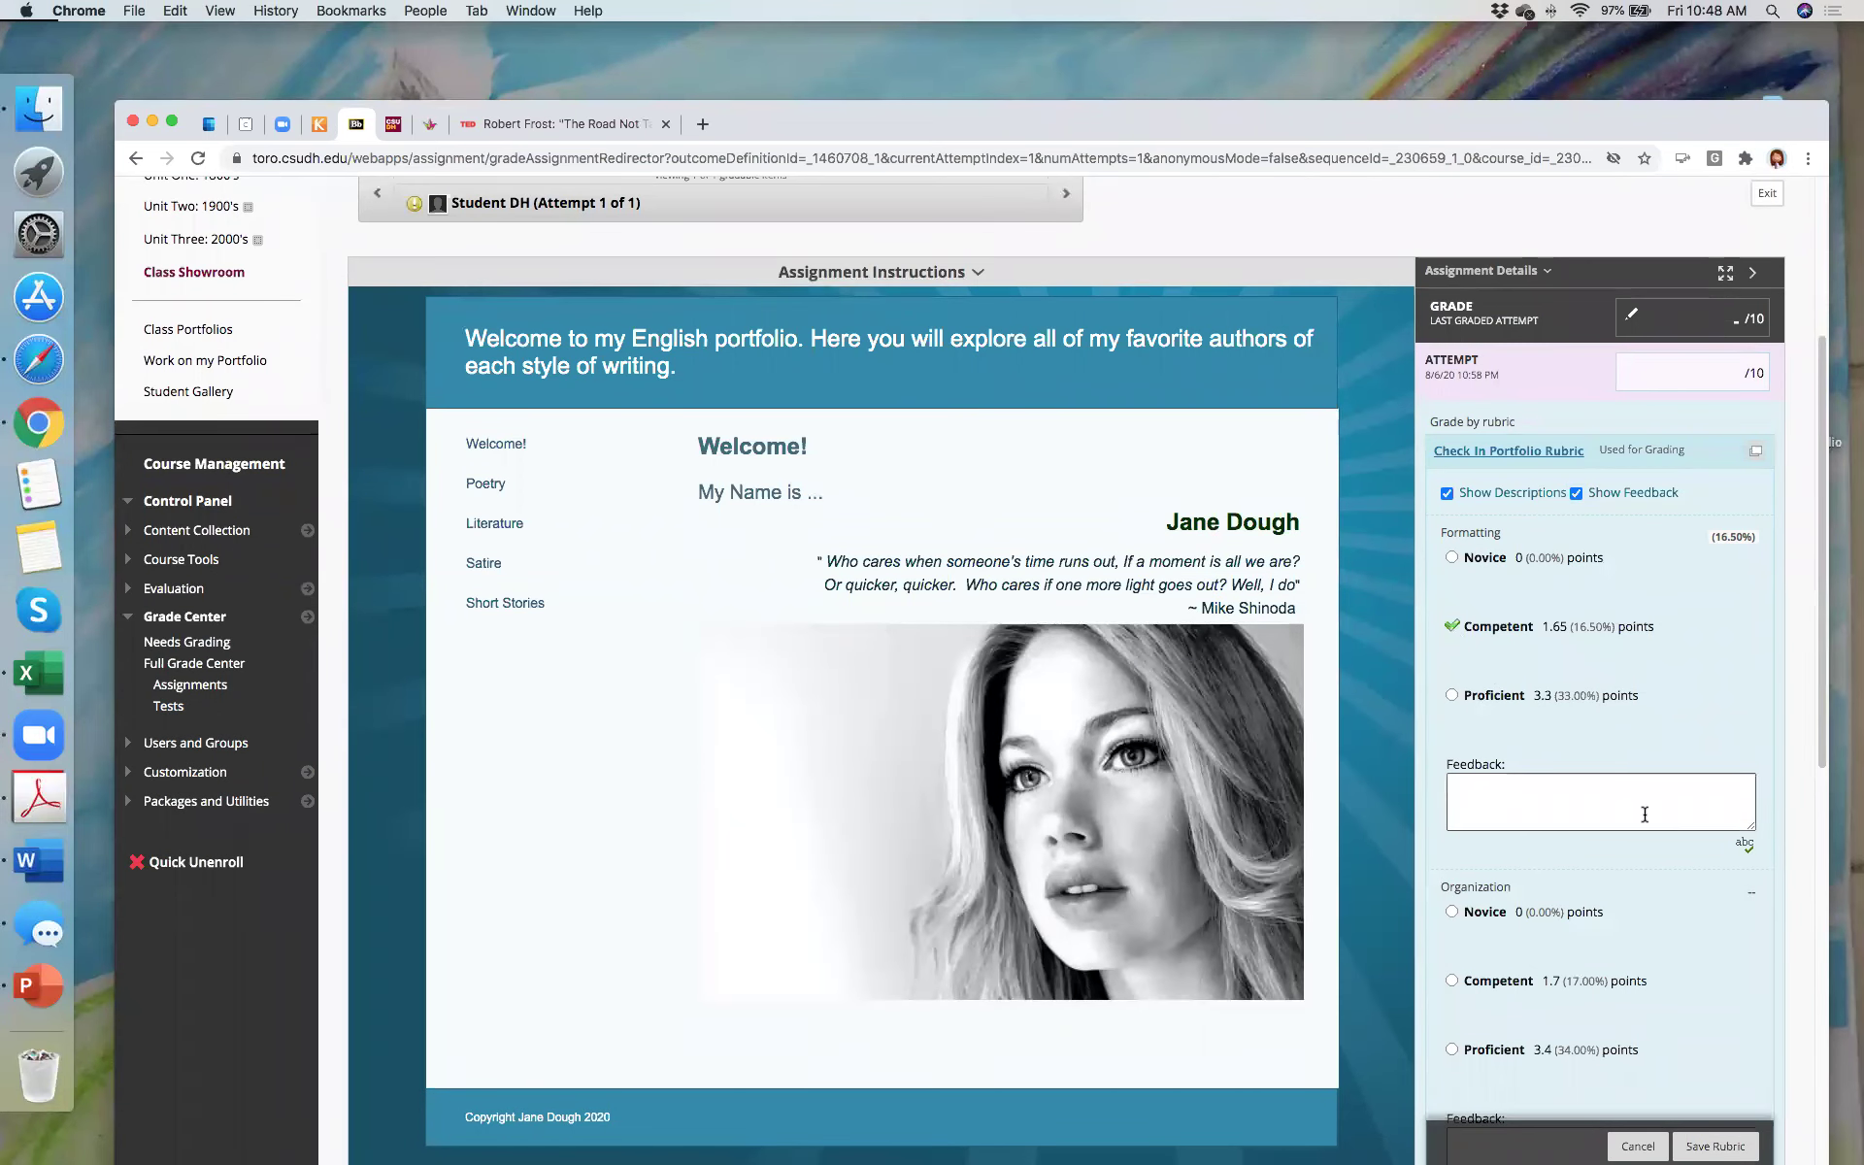
text(N)
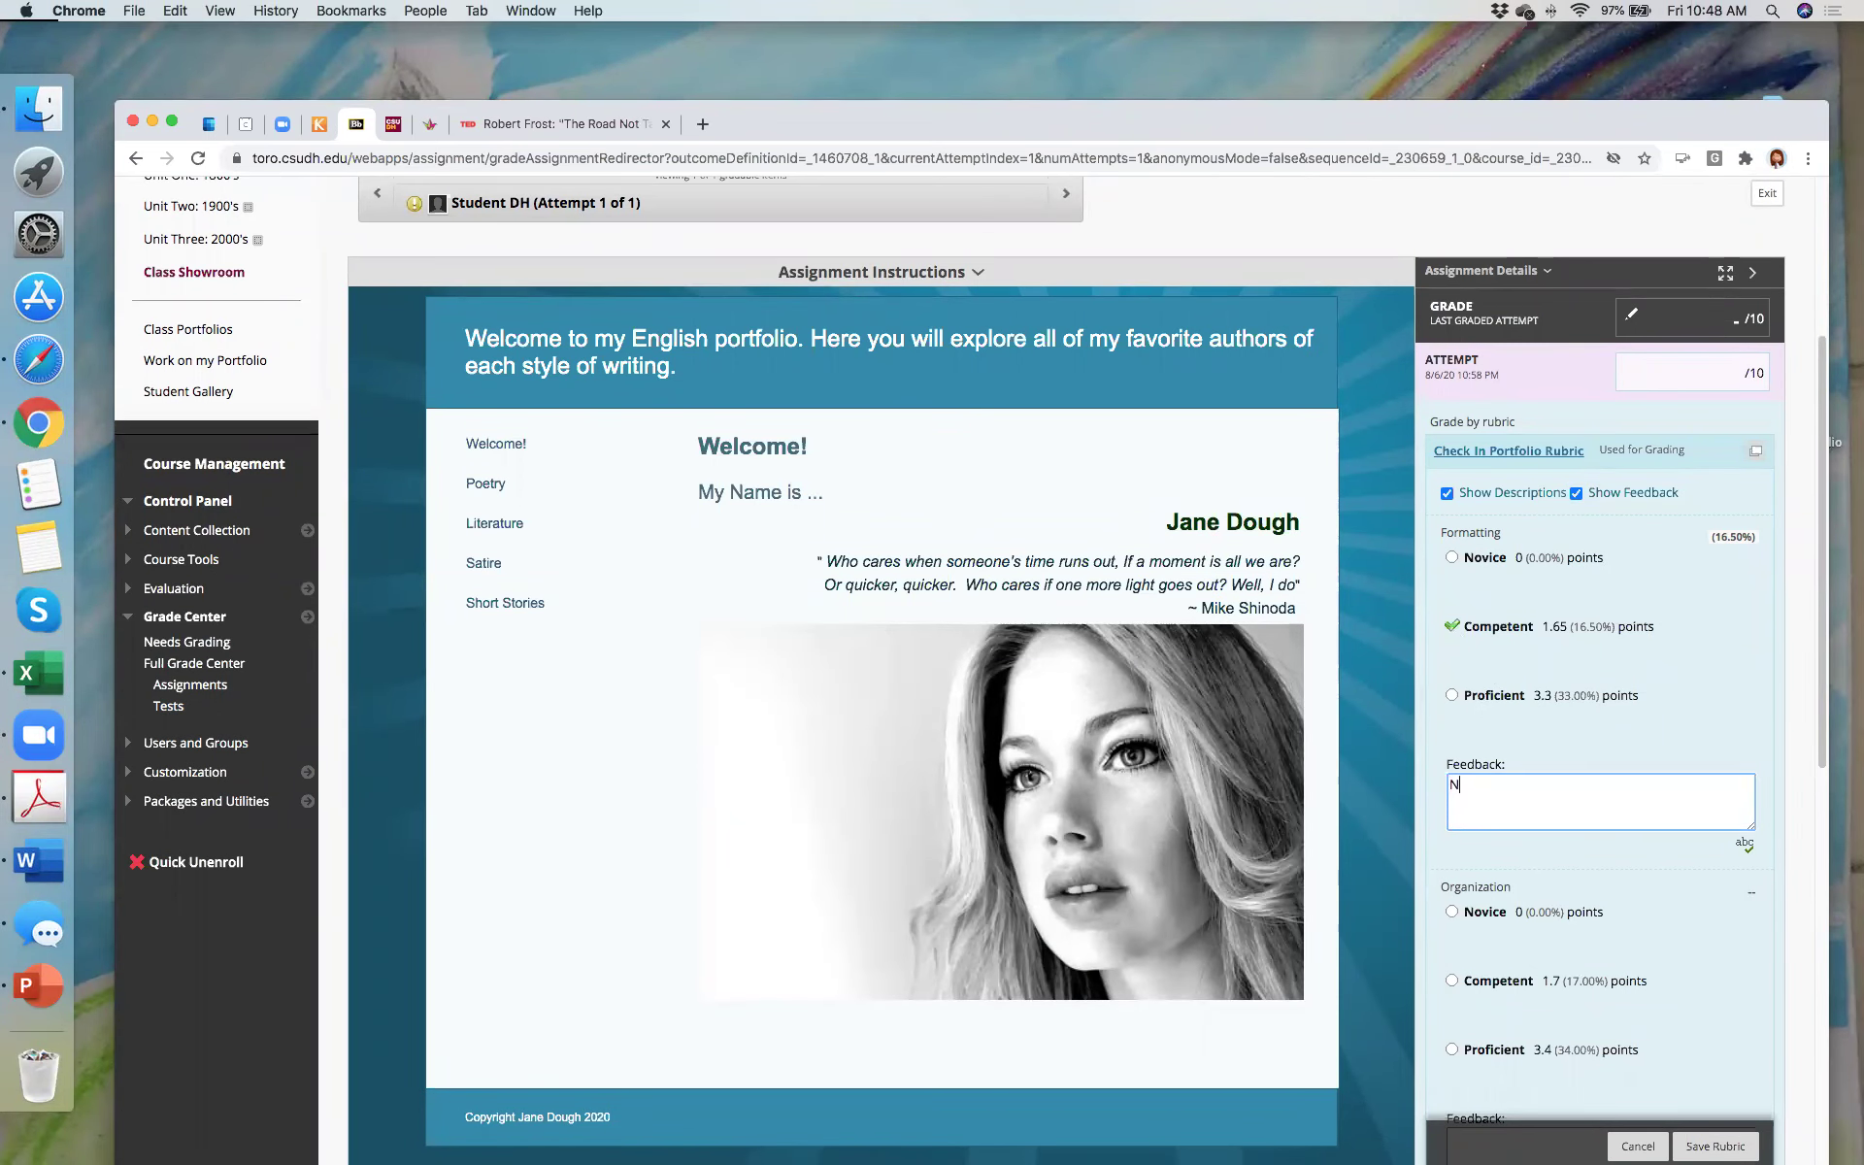
text(eeds work)
scroll(1632, 887, down, 2)
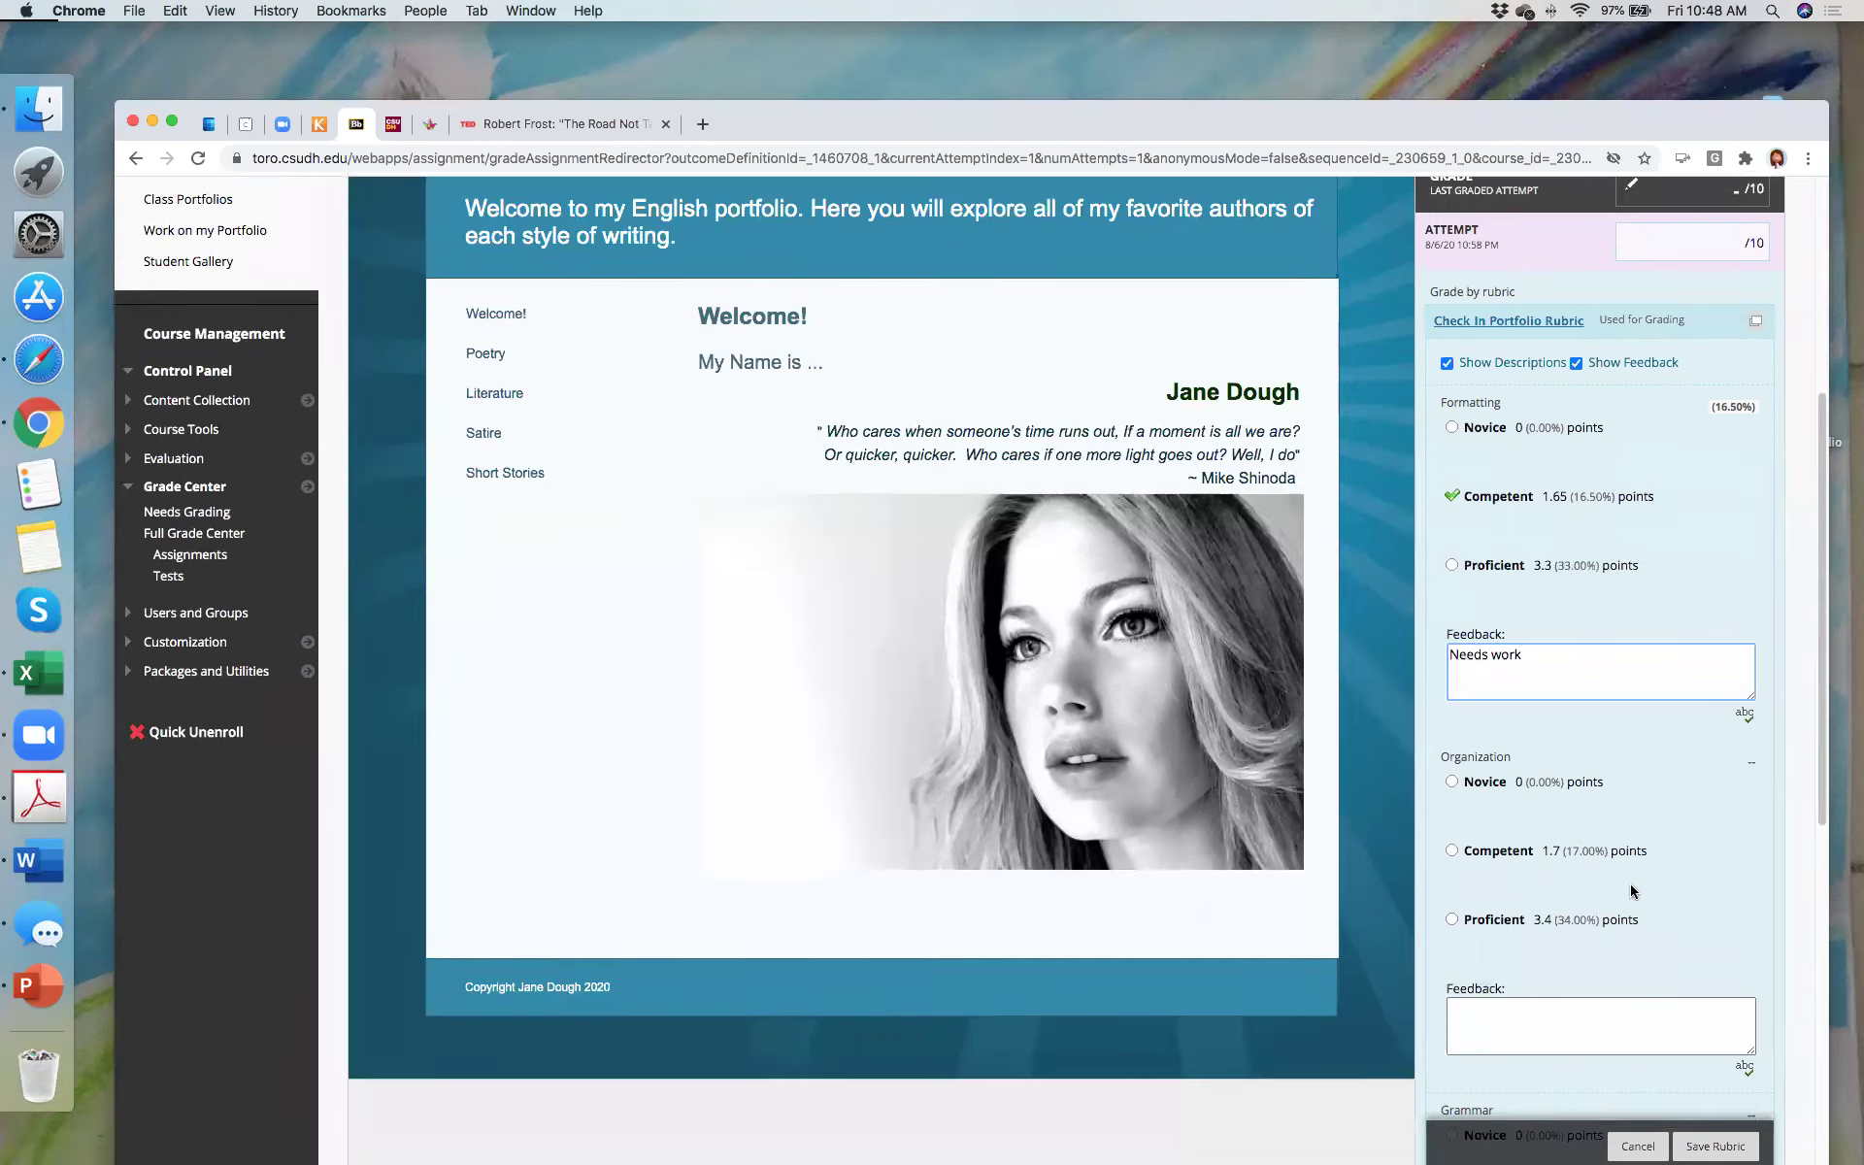
Step: Rate the rubric's Organization and Grammar criteria as Proficient
click(1452, 919)
scroll(1546, 936, down, 4)
click(1450, 905)
scroll(1594, 944, down, 5)
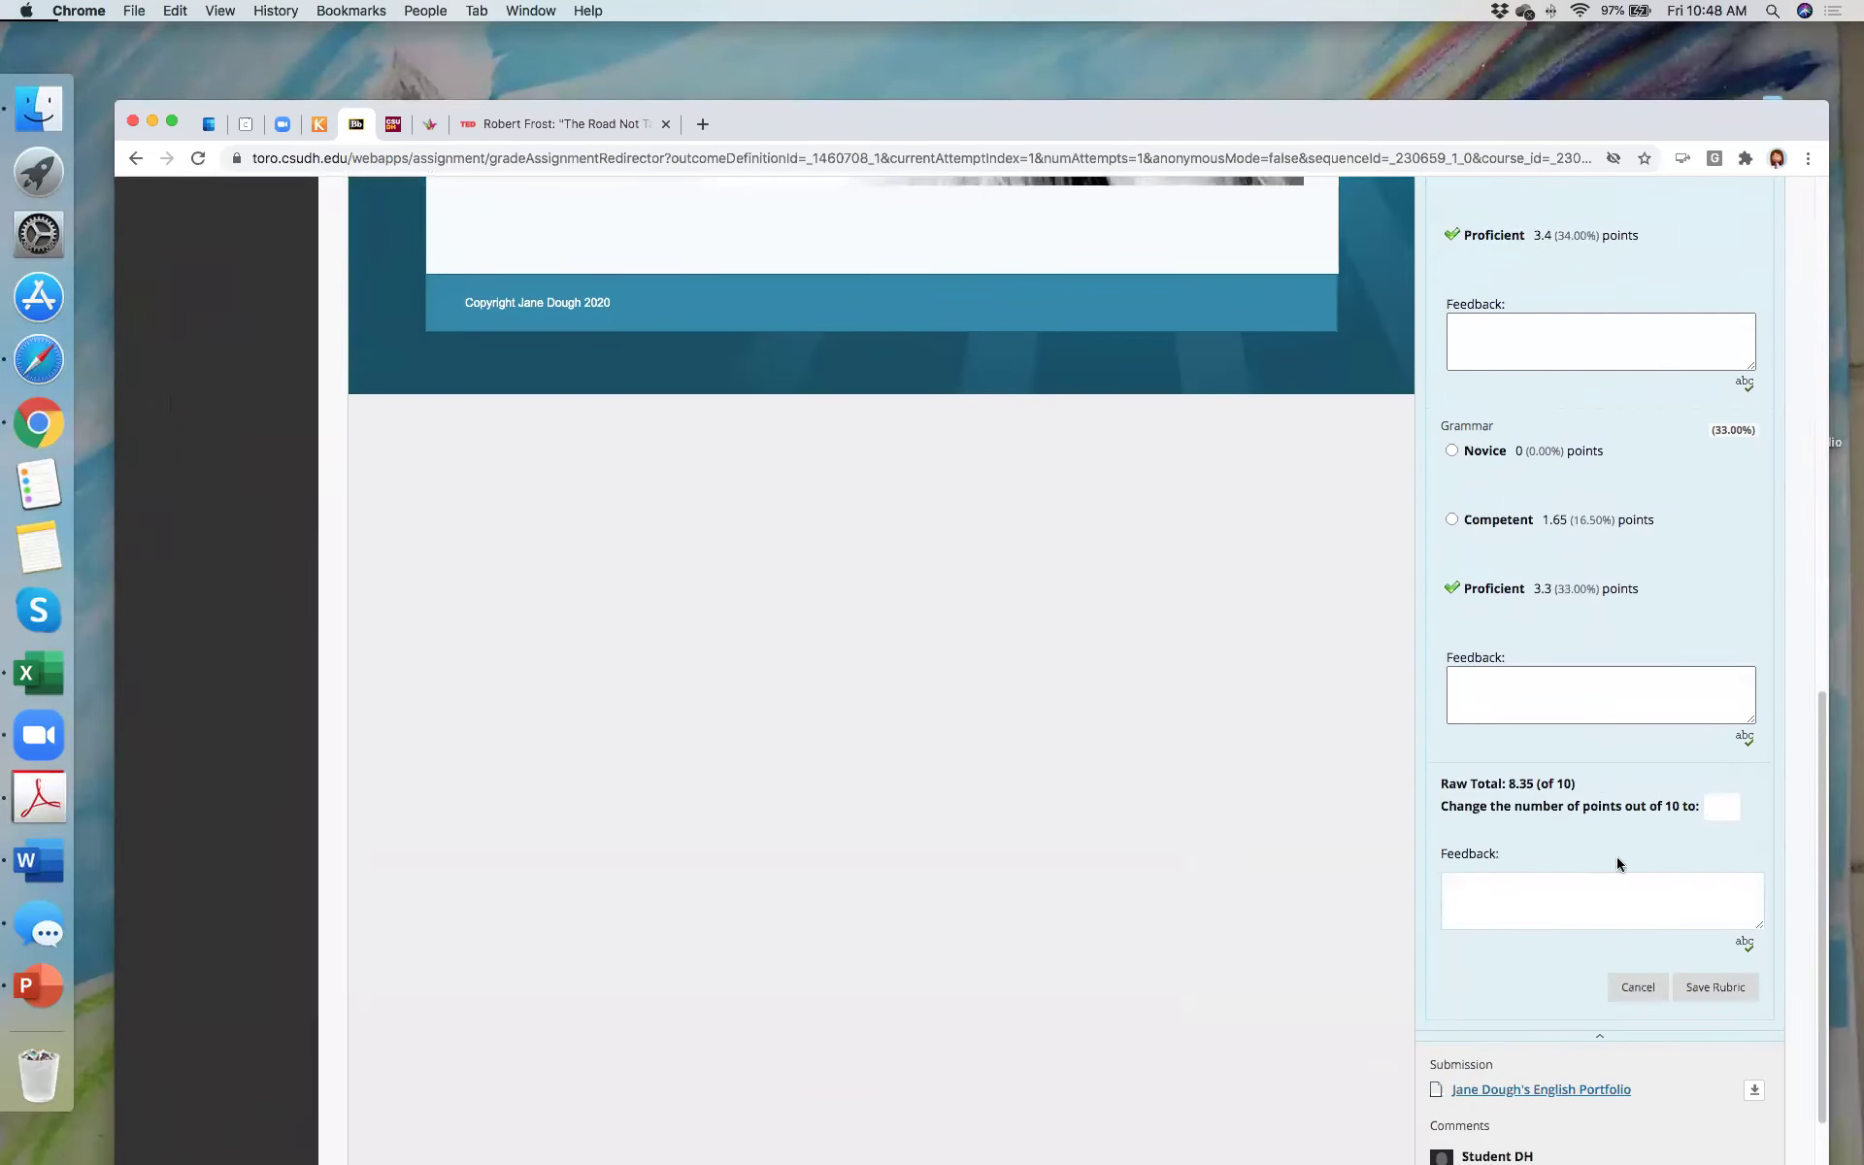
scroll(1581, 773, down, 2)
Step: Review the rubric's raw total and the ratings and feedback given for each criterion
drag(1606, 696, 1427, 692)
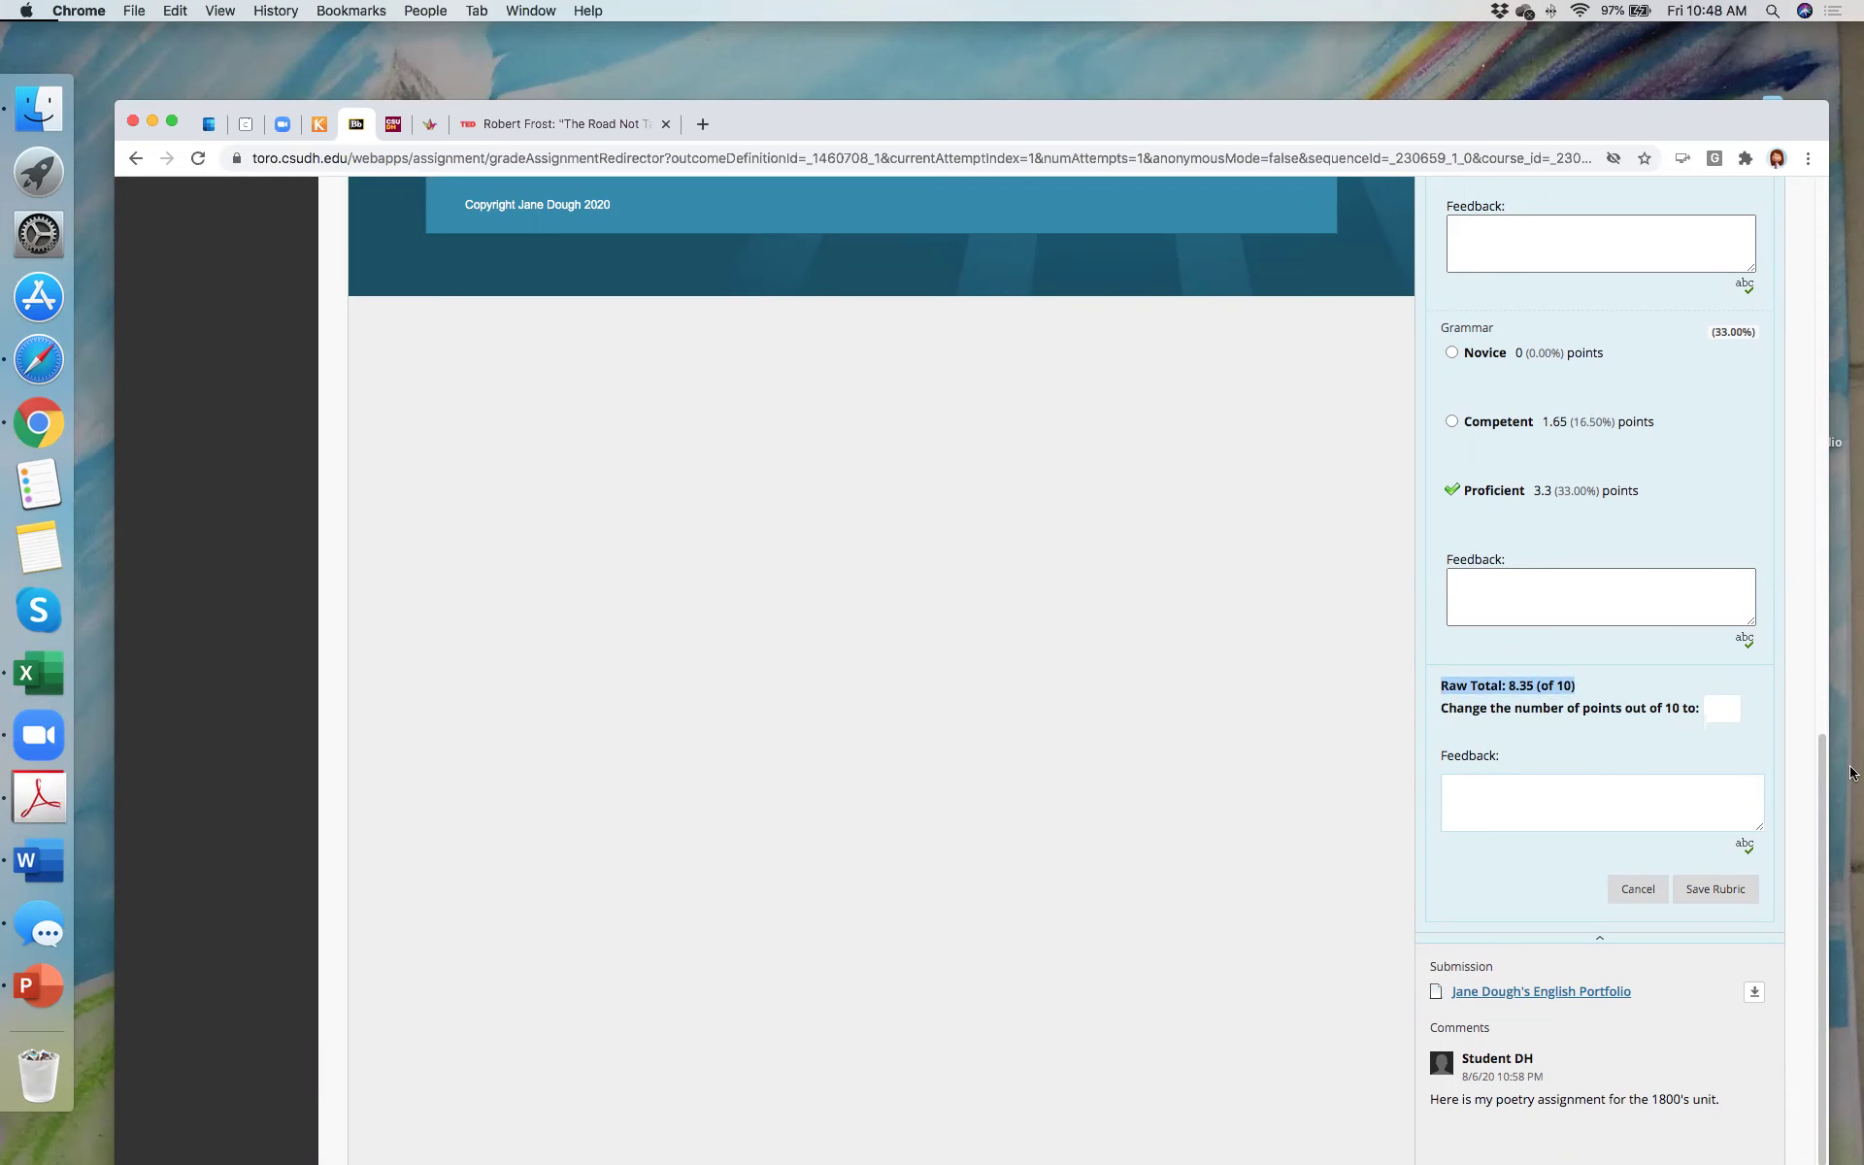
scroll(1592, 695, up, 7)
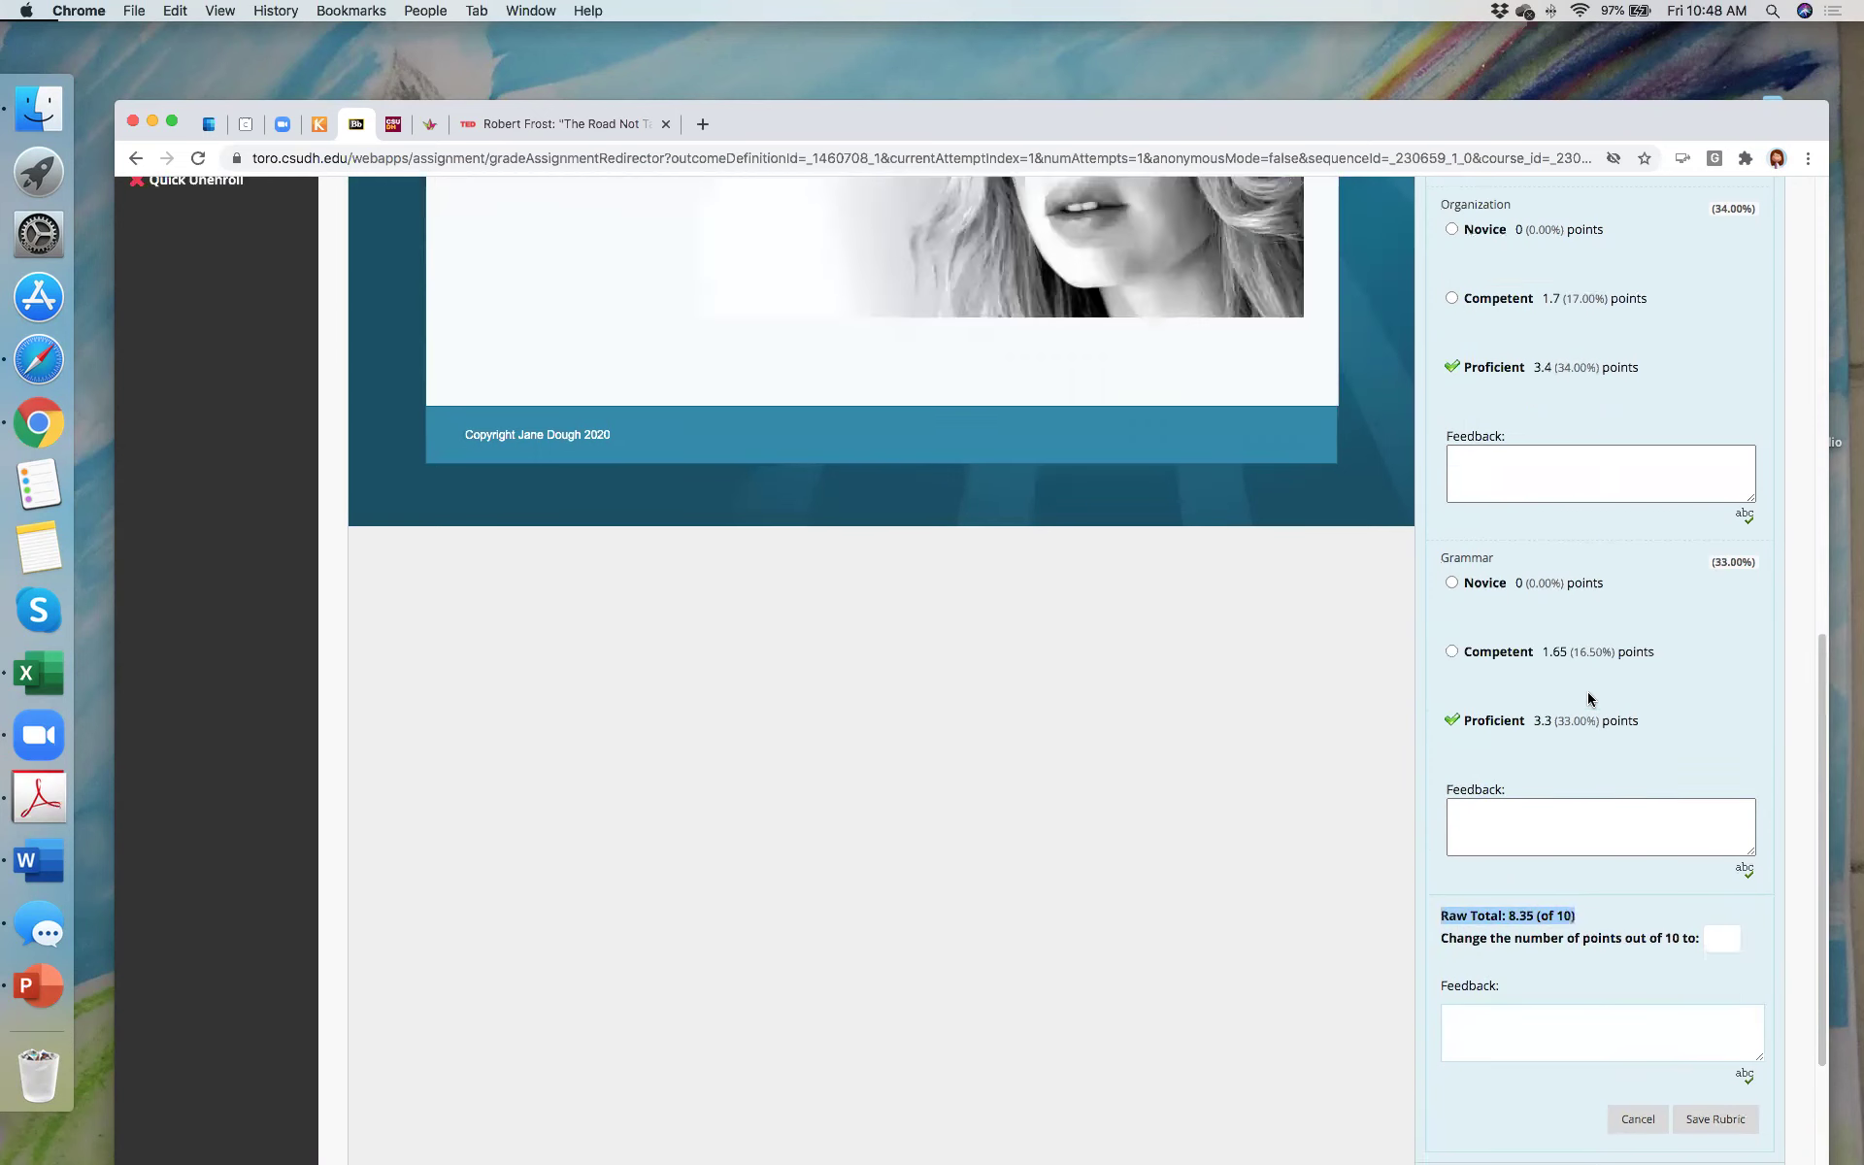
scroll(1589, 691, up, 3)
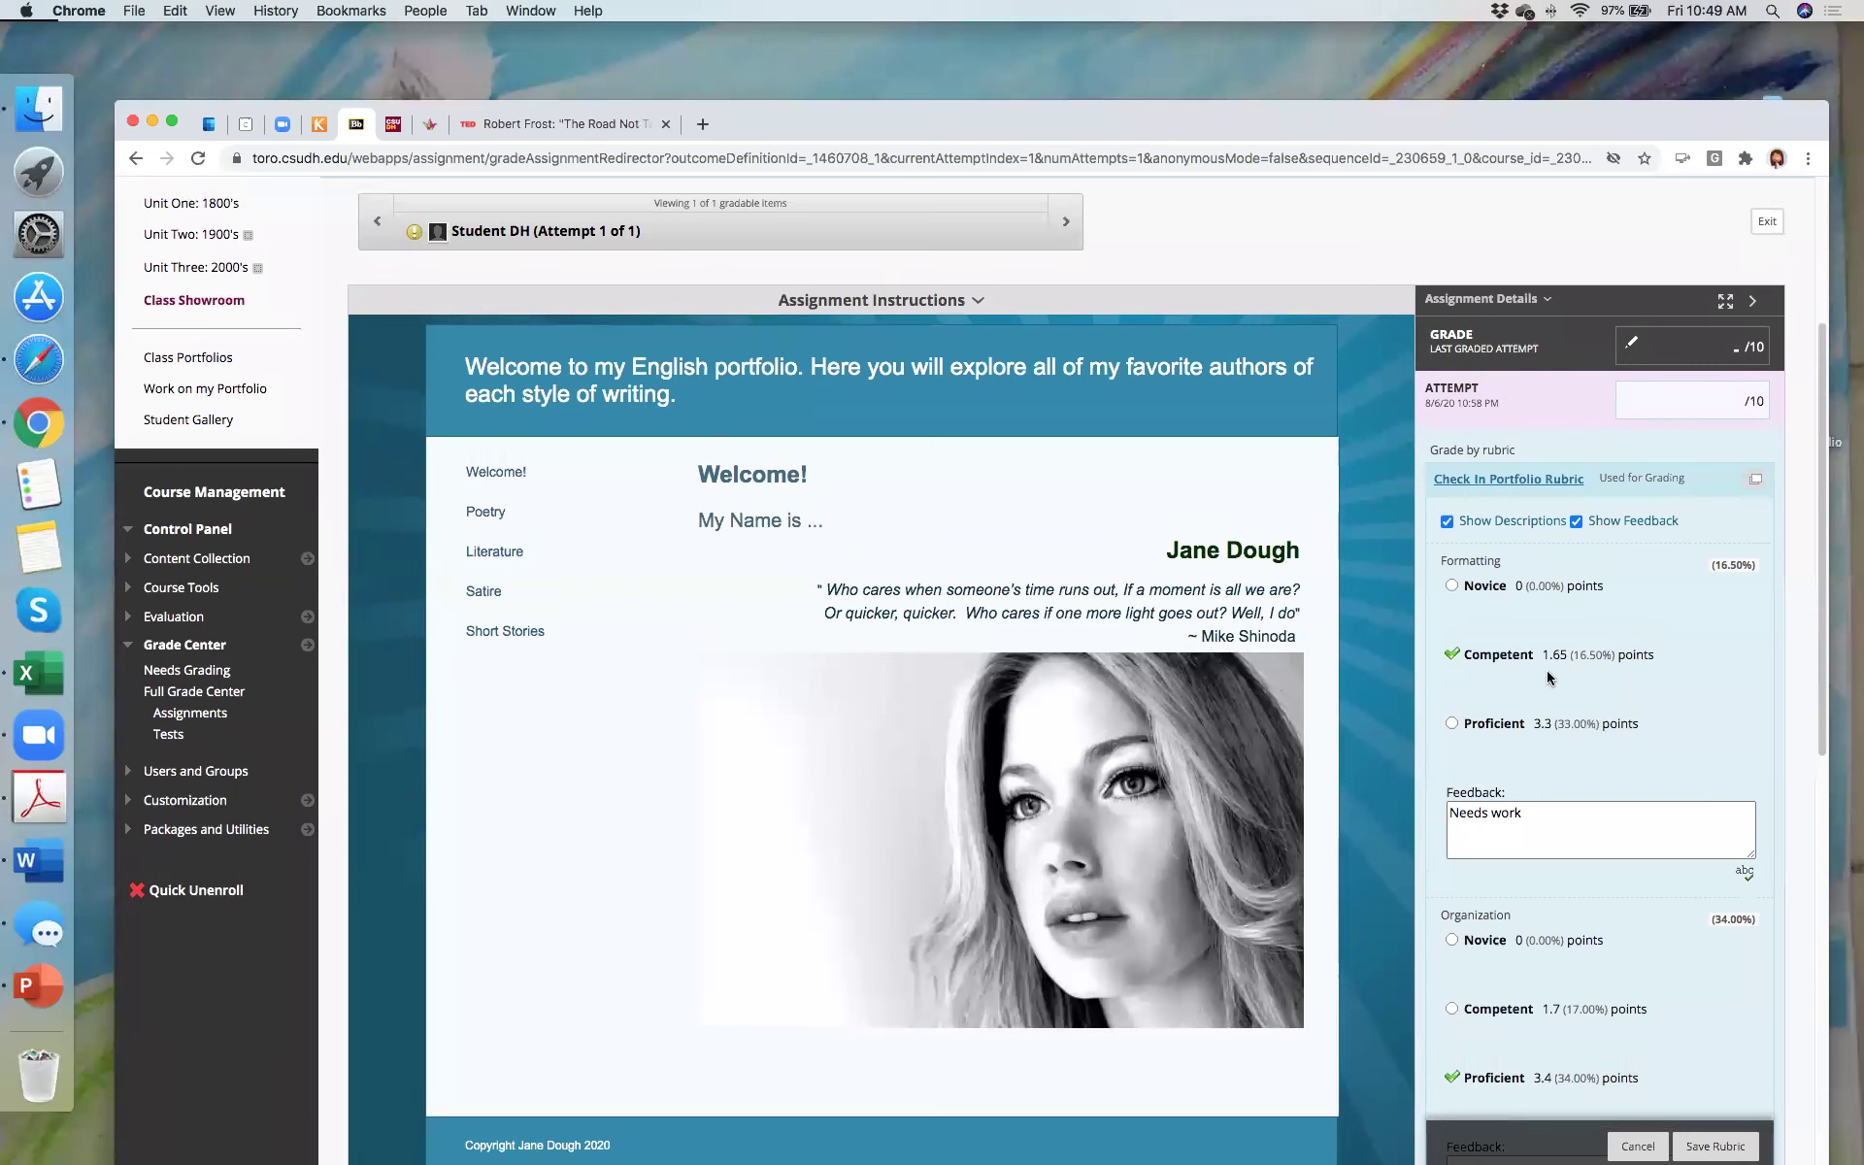
click(1602, 826)
scroll(1574, 798, down, 3)
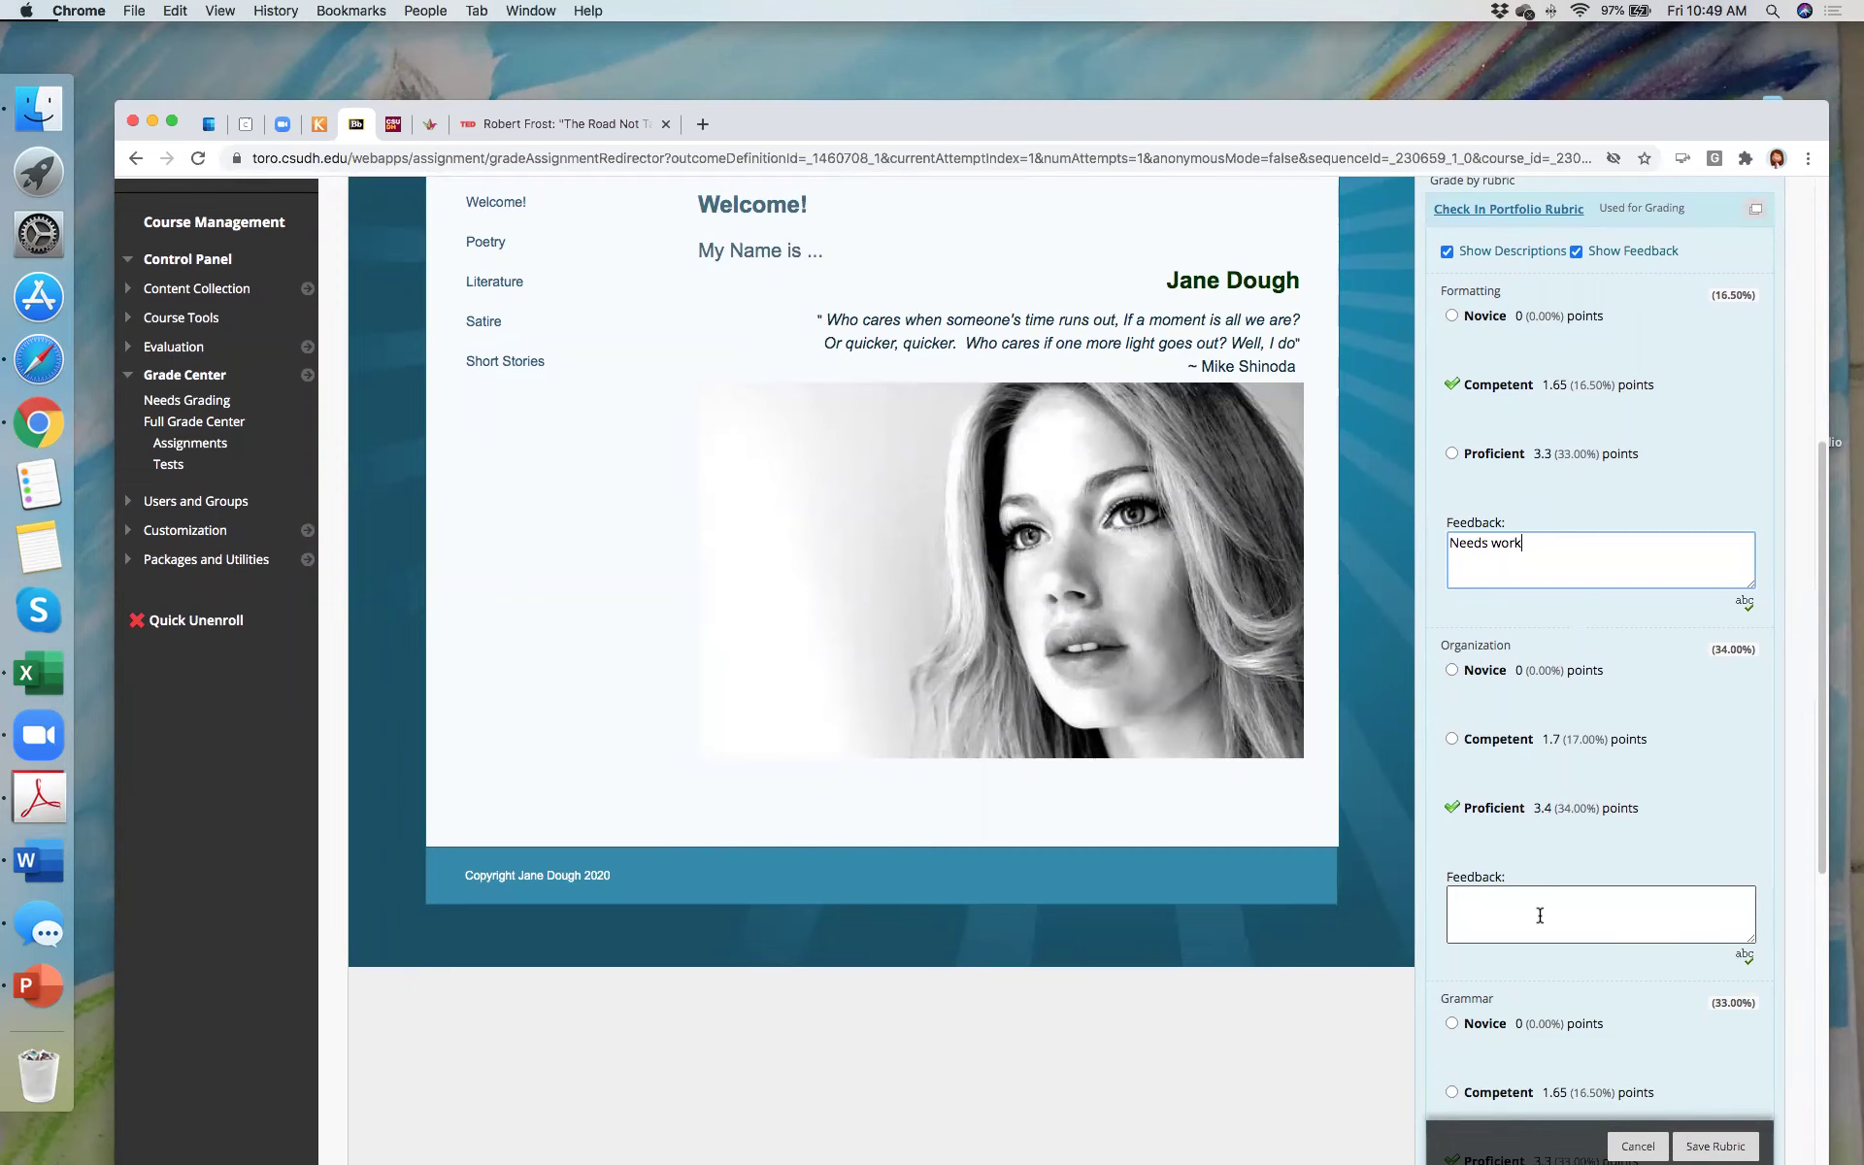
scroll(1540, 914, down, 10)
click(1719, 776)
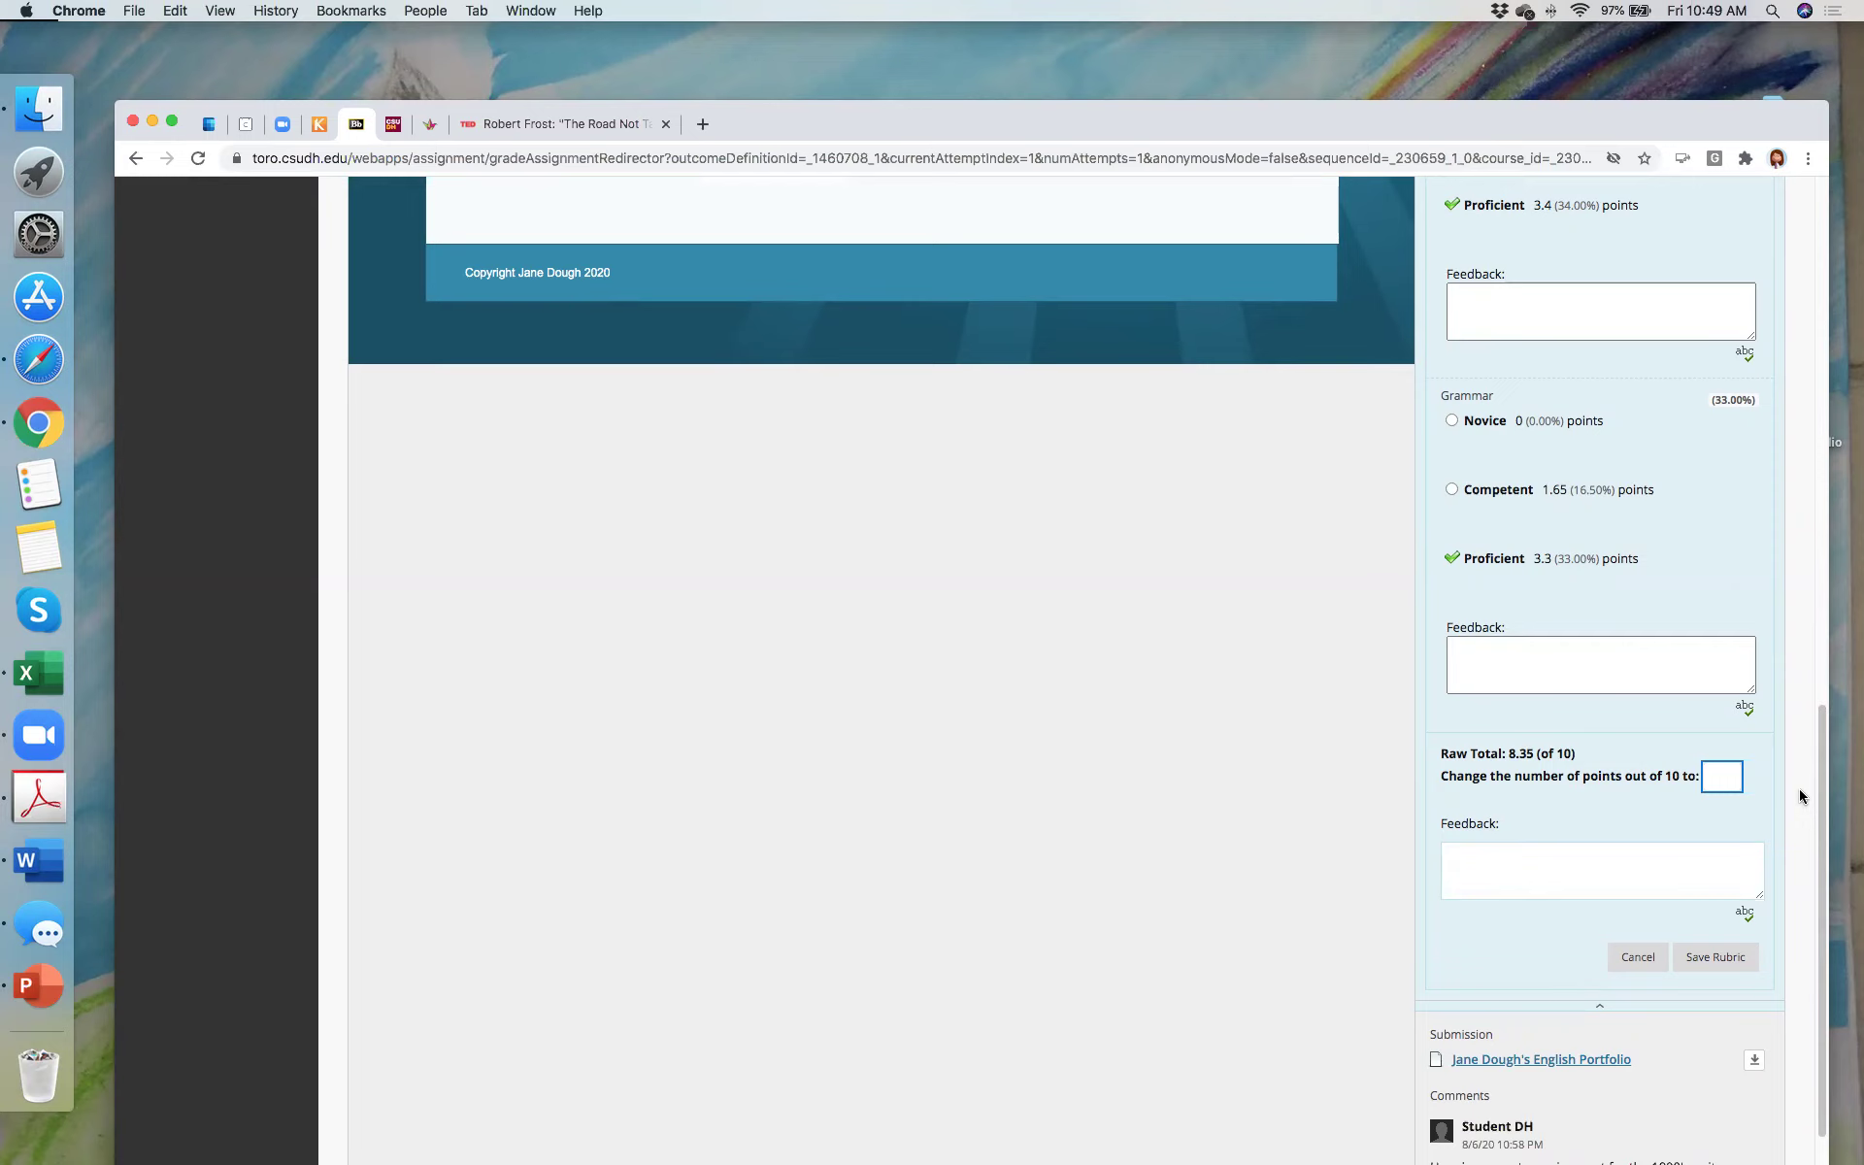
text(10)
key(BackSpace)
key(BackSpace)
Step: Enter "Pretty good job!" as the rubric's overall feedback, check the criterion ratings, and save the rubric evaluation
click(1557, 869)
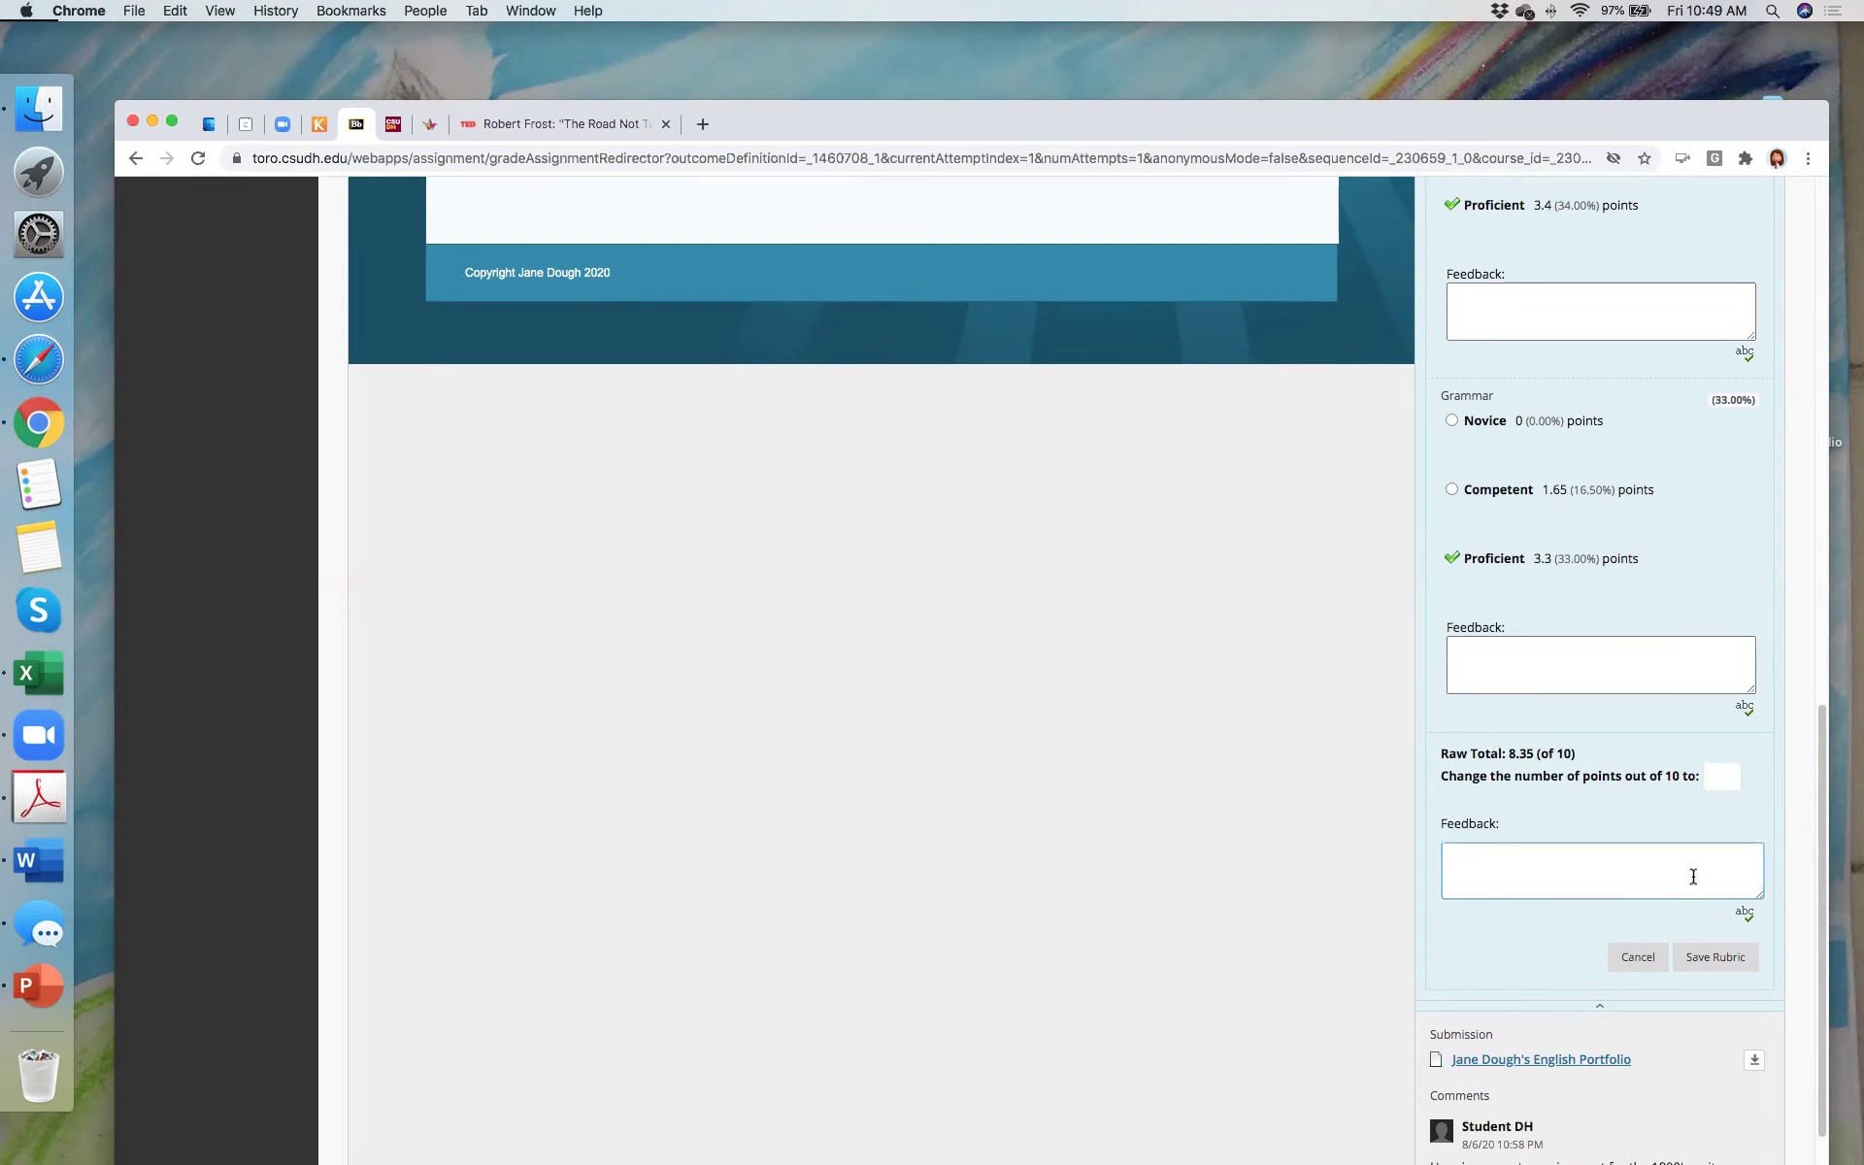
text(Pretty good job!)
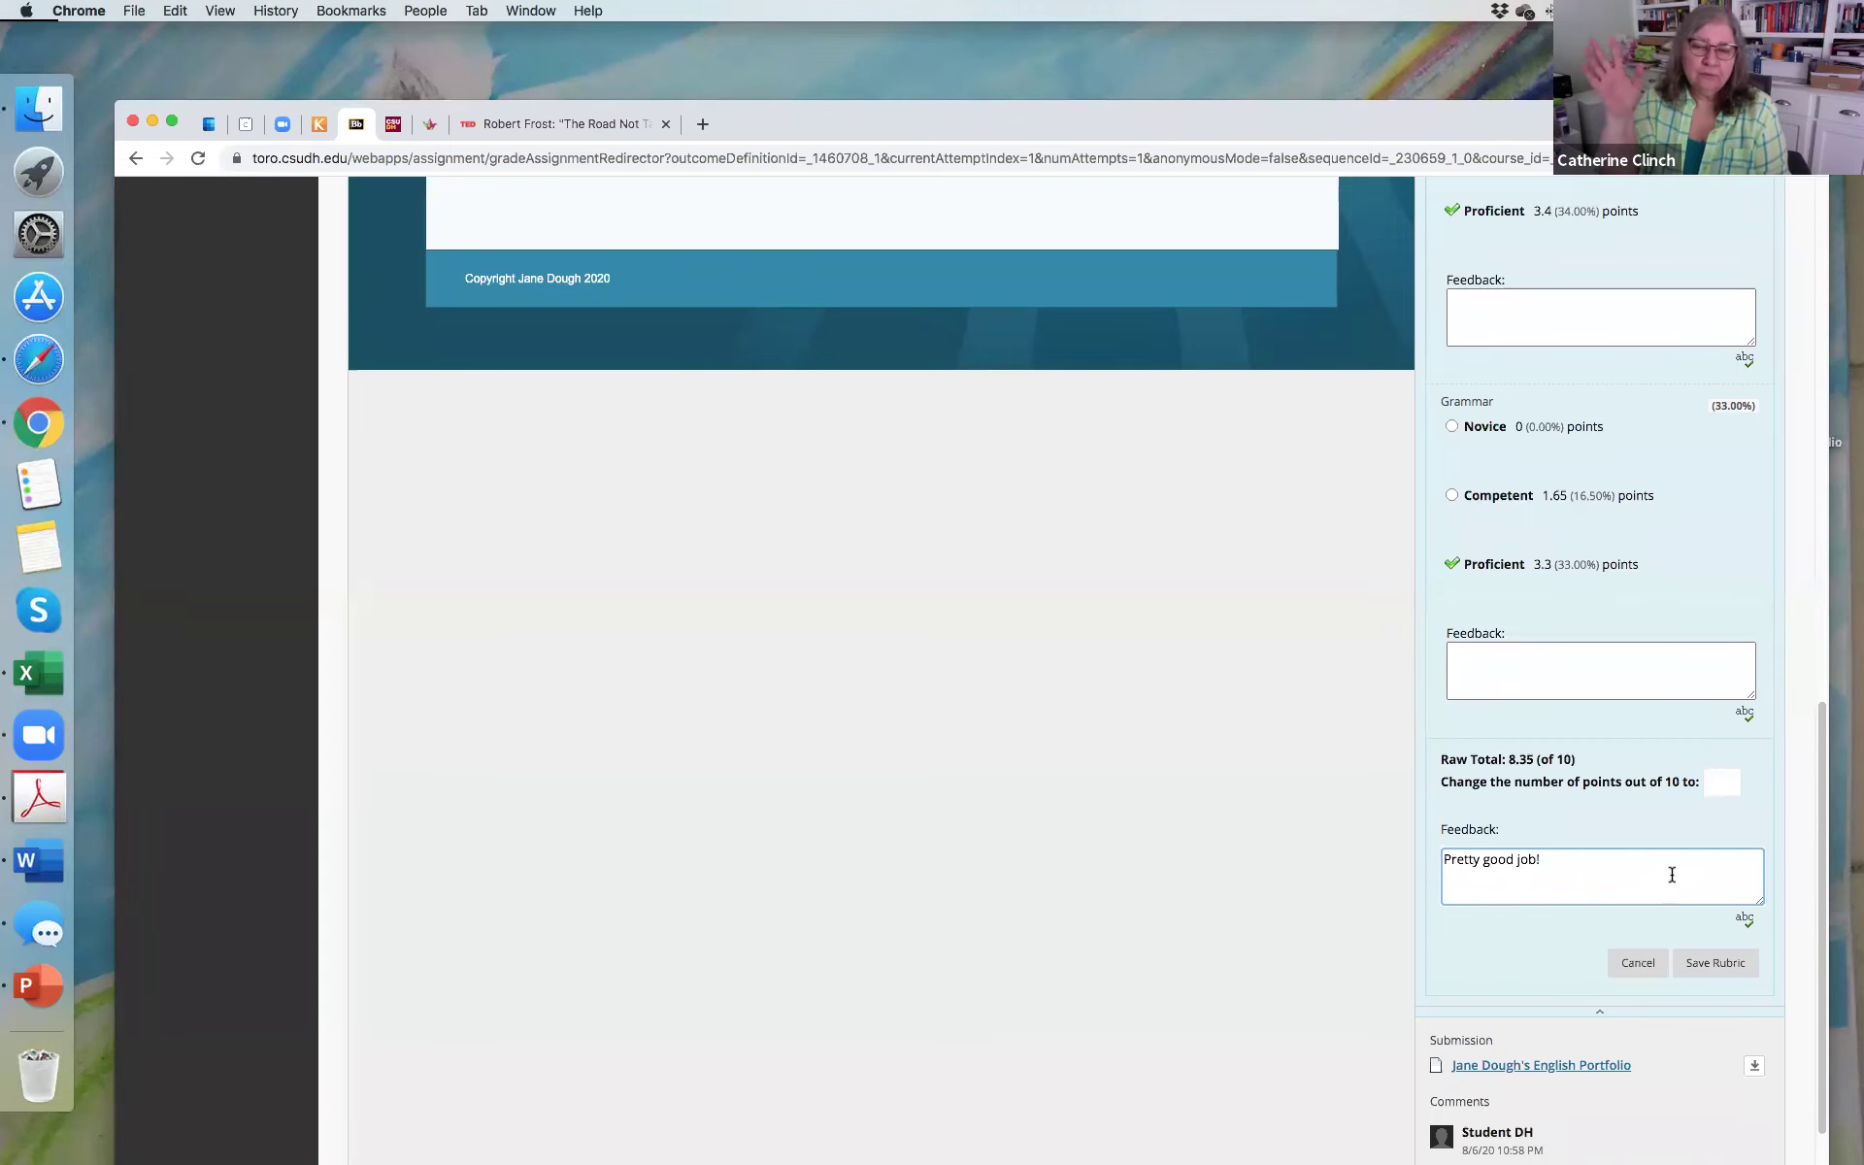
scroll(1672, 875, up, 5)
scroll(1682, 881, up, 4)
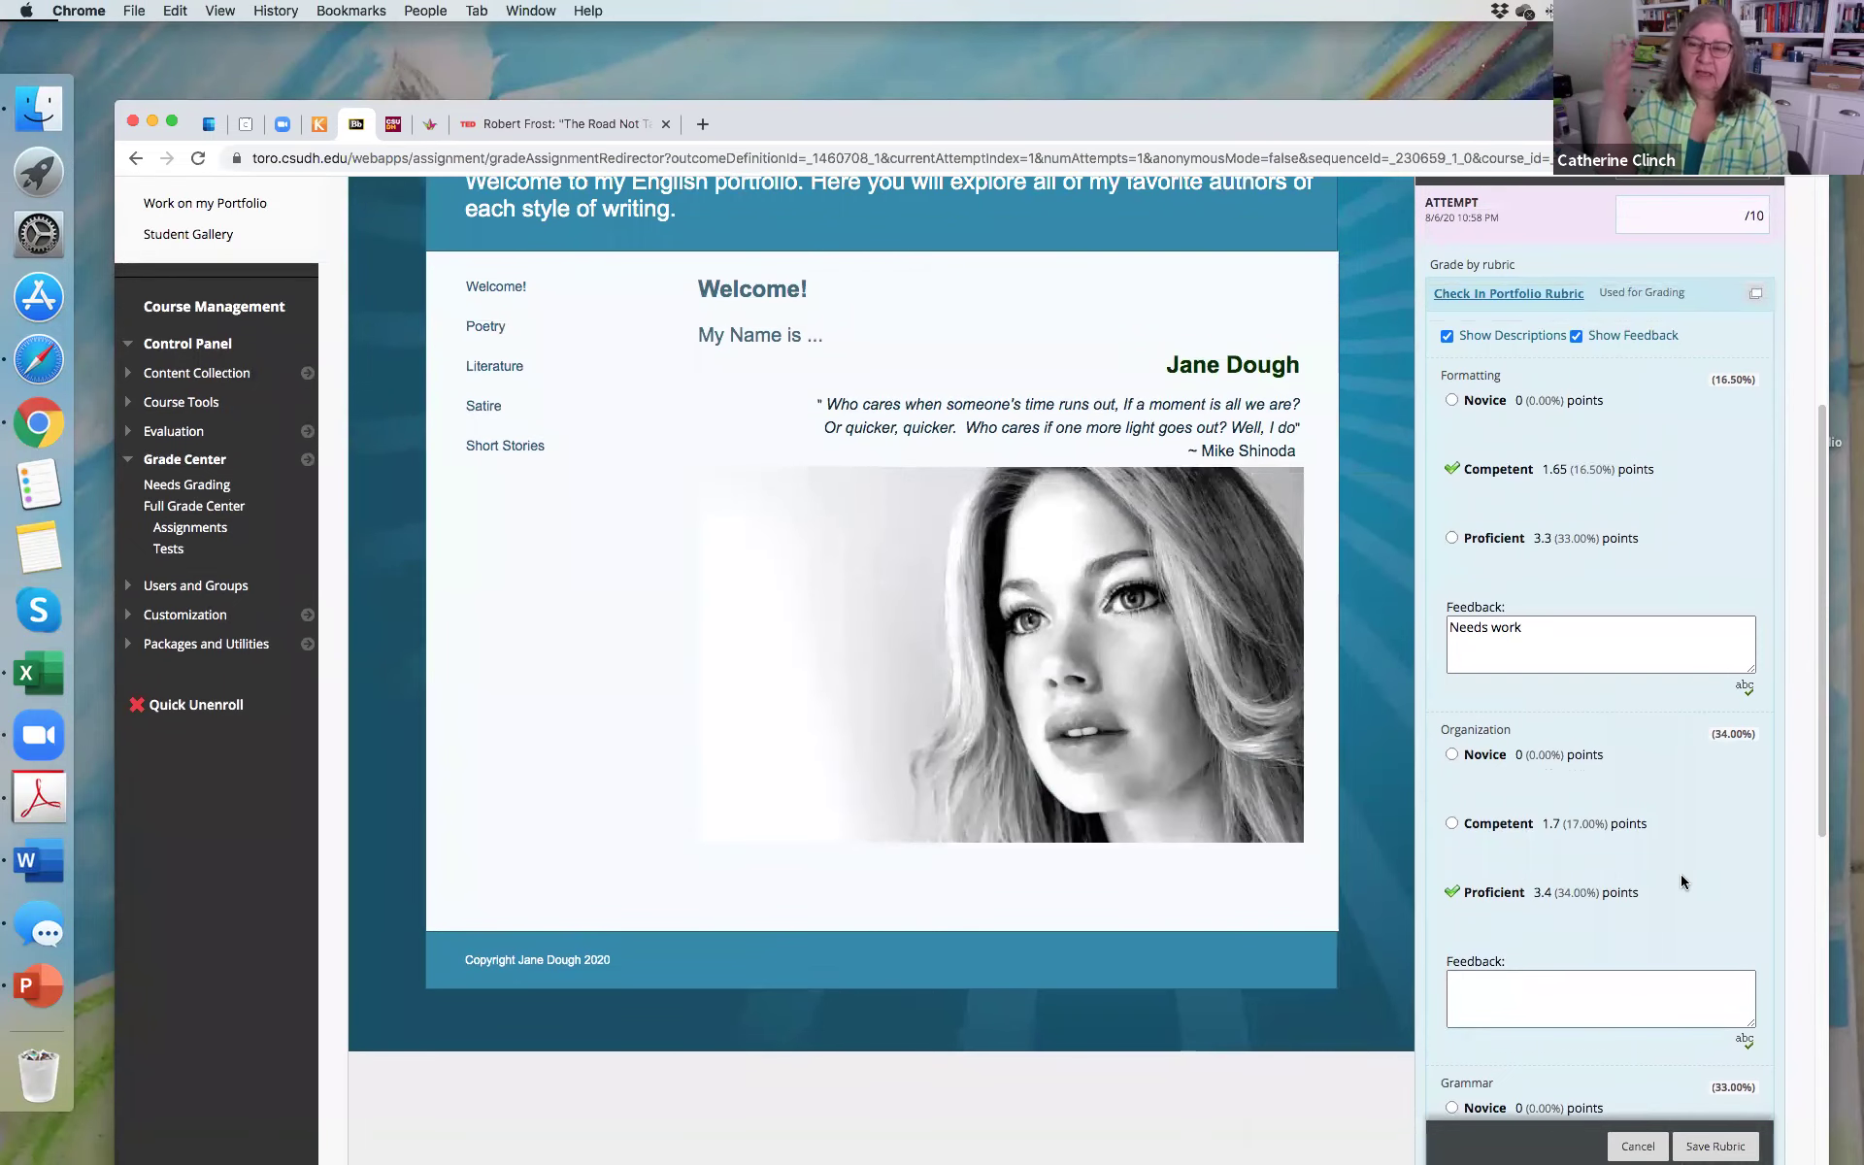
scroll(1681, 874, up, 2)
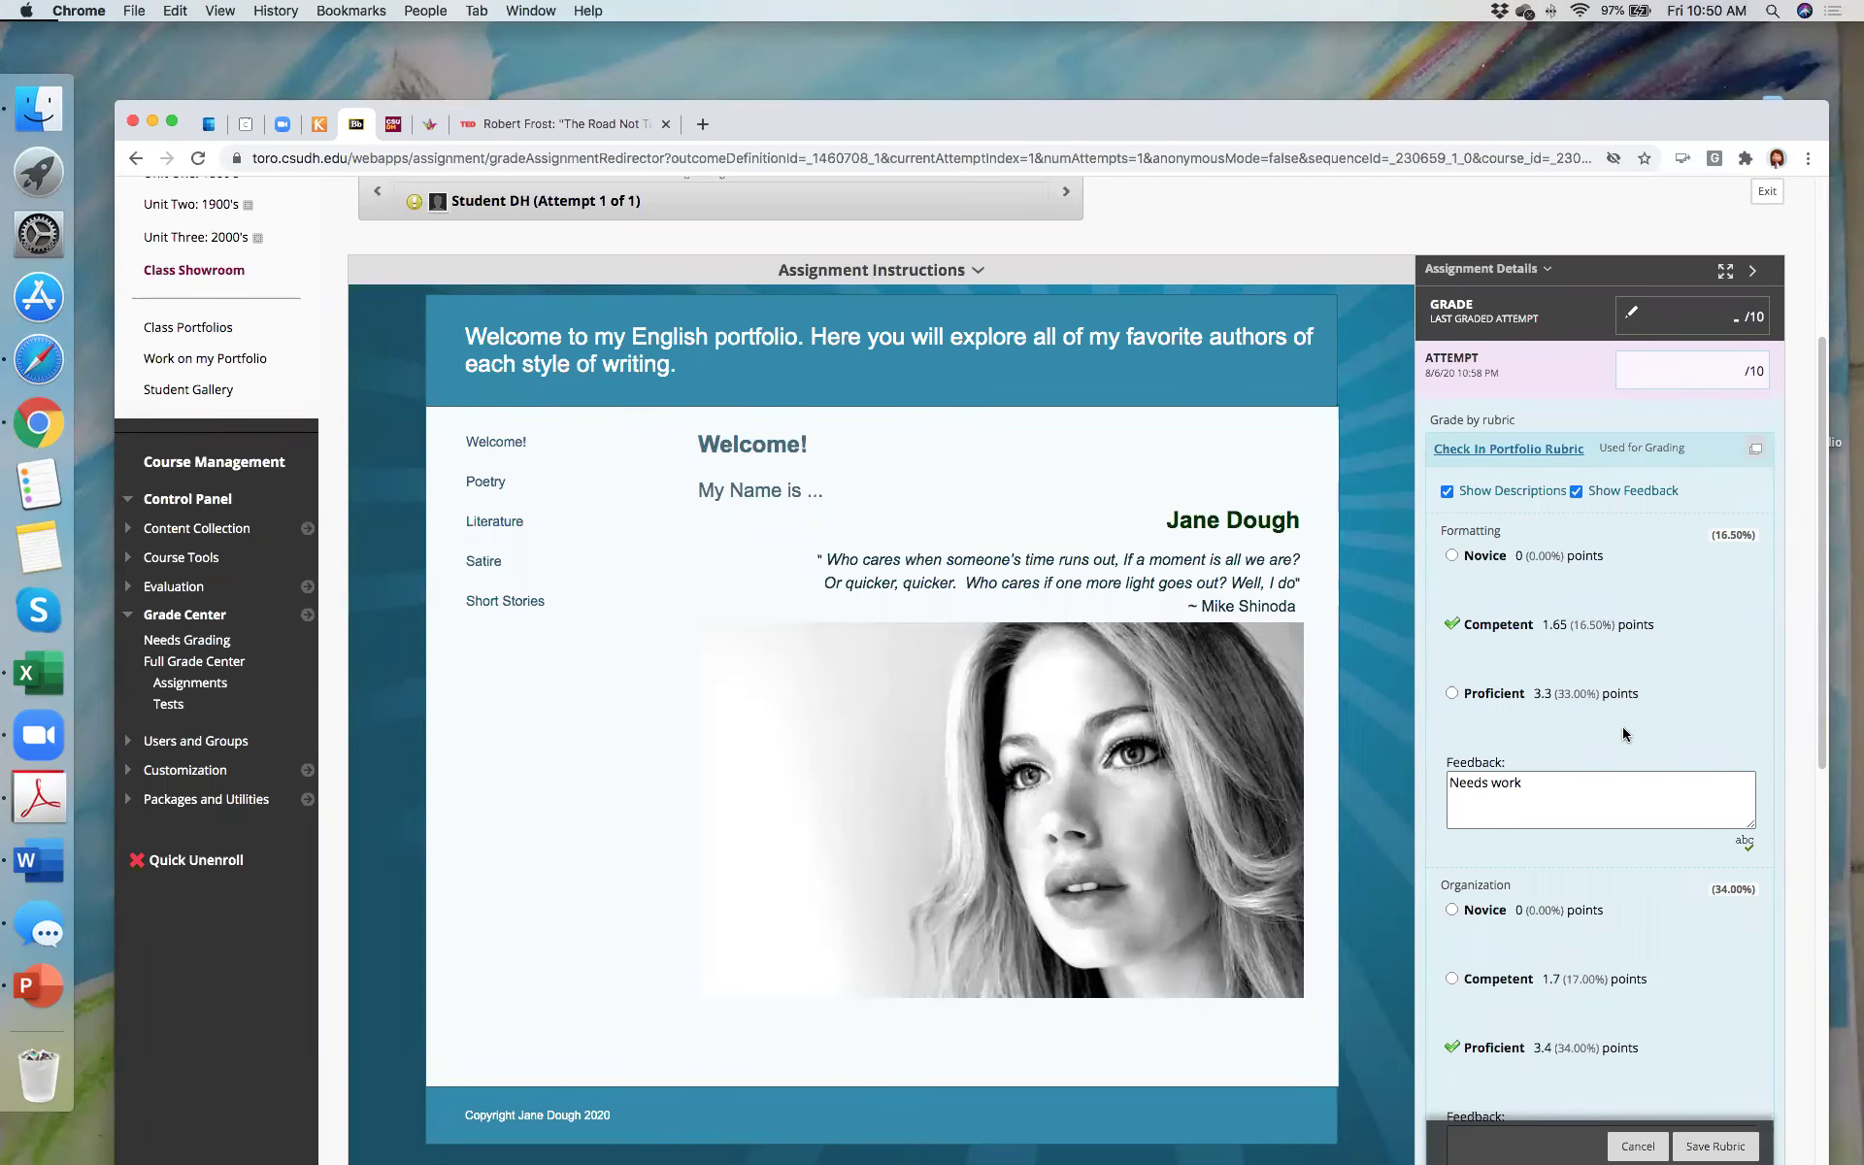
scroll(1623, 726, down, 3)
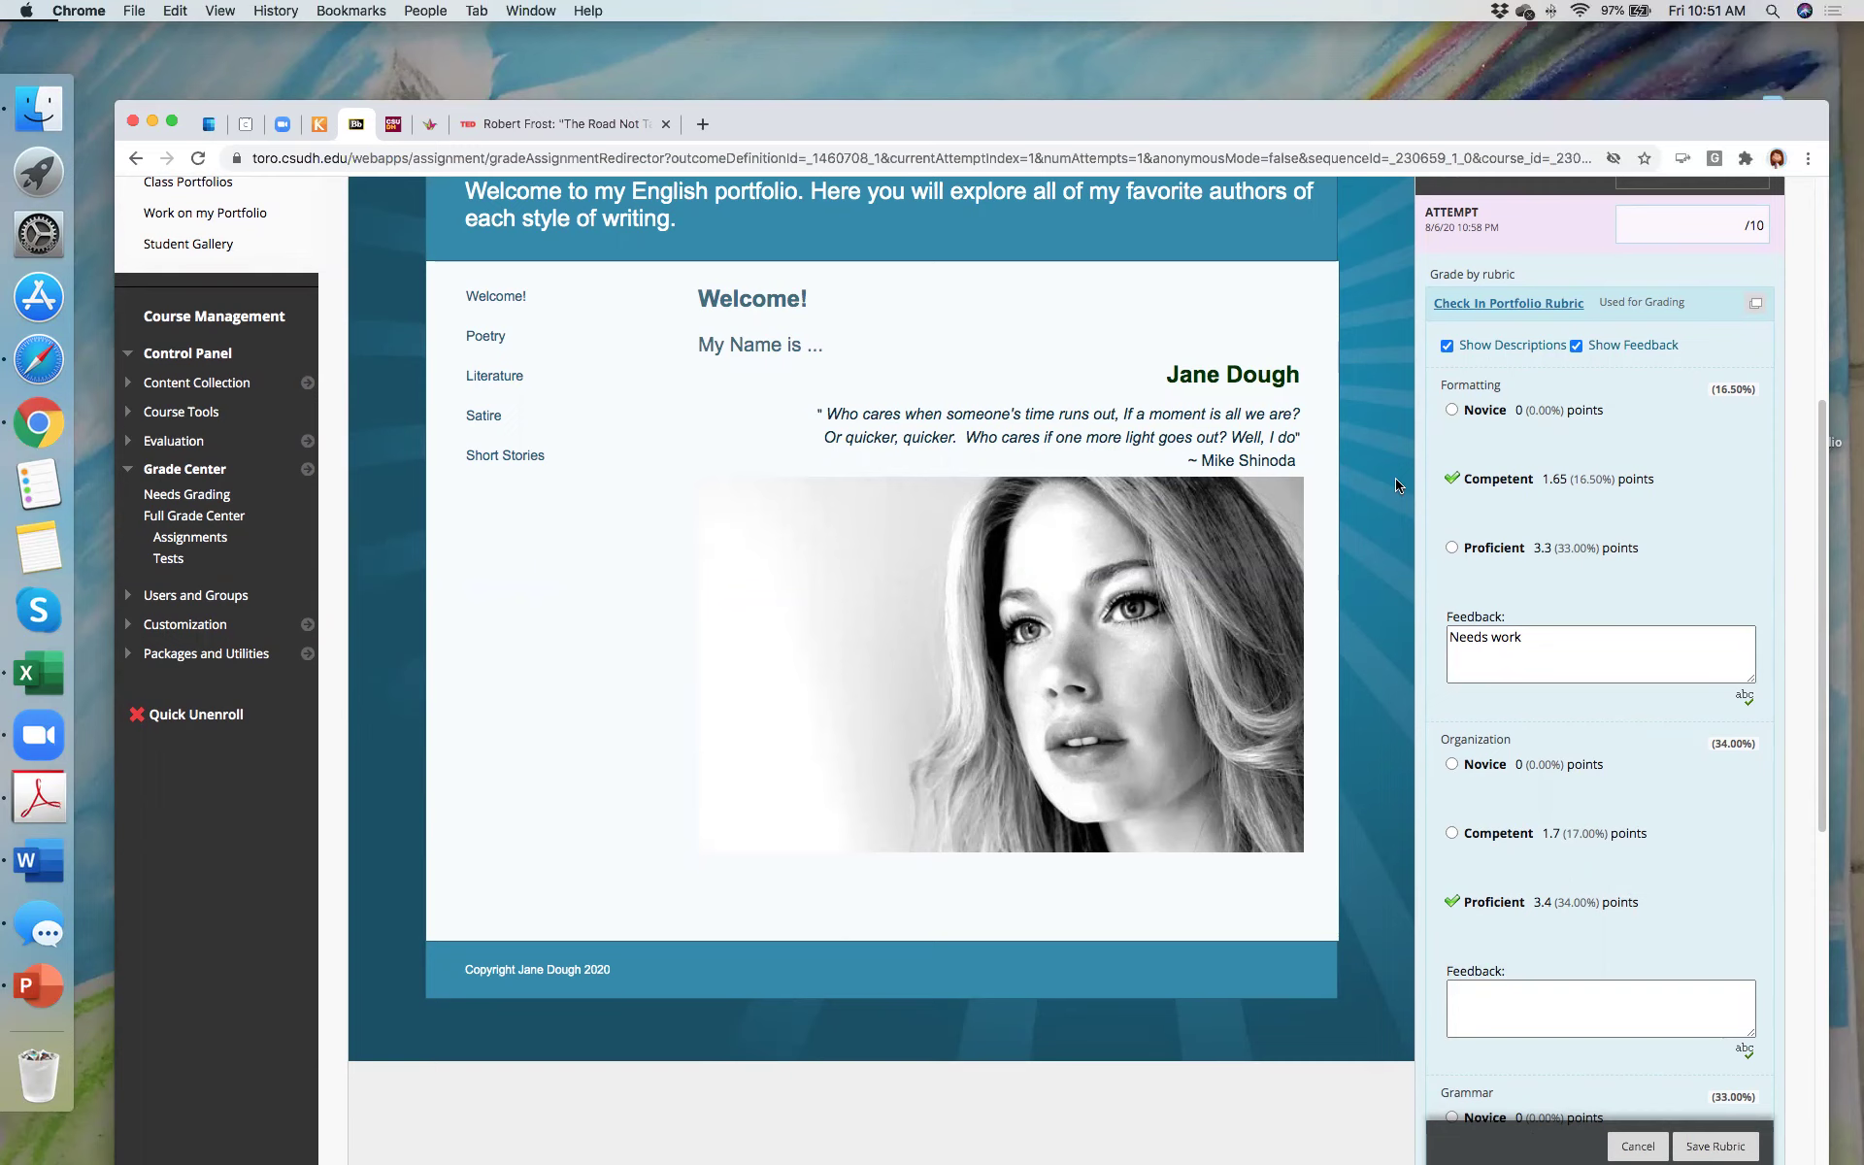
scroll(1607, 529, up, 3)
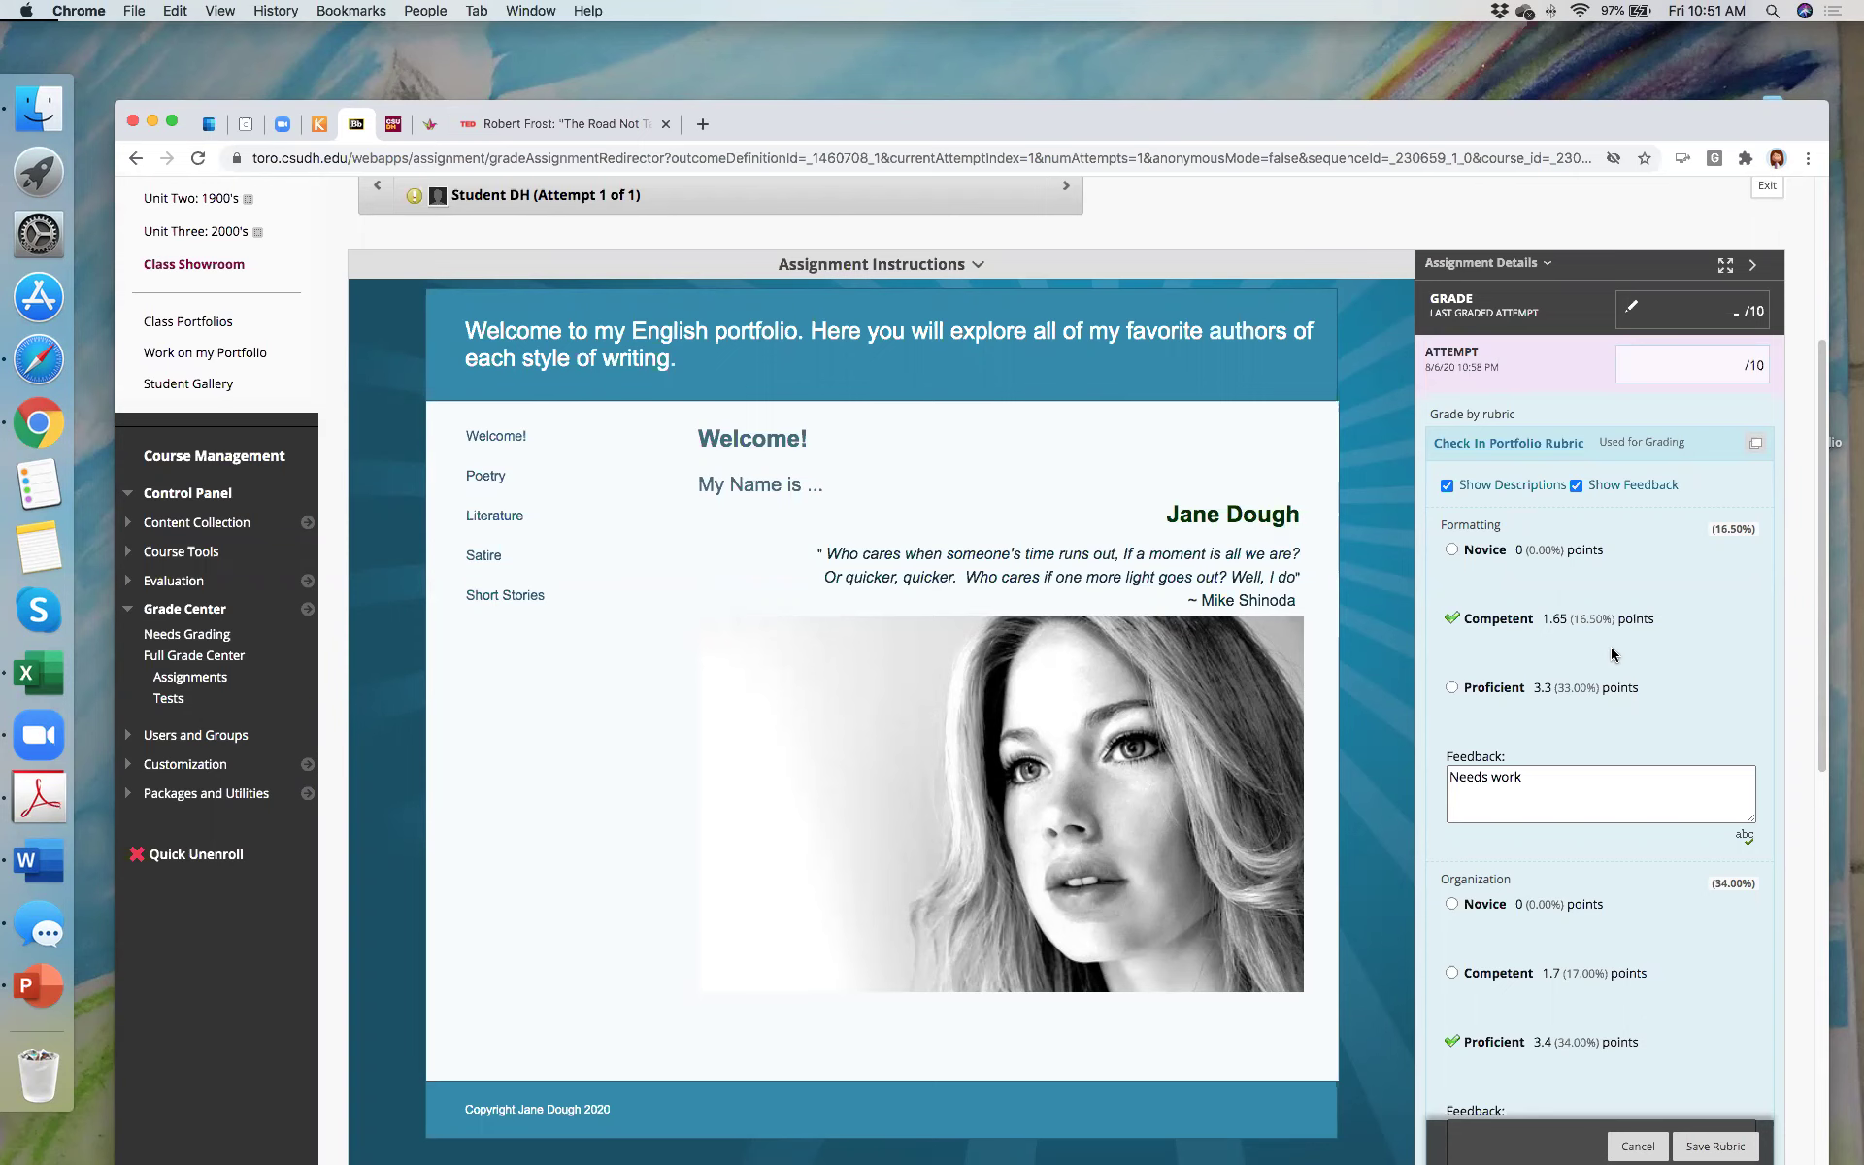
scroll(1592, 657, down, 3)
scroll(1612, 653, up, 5)
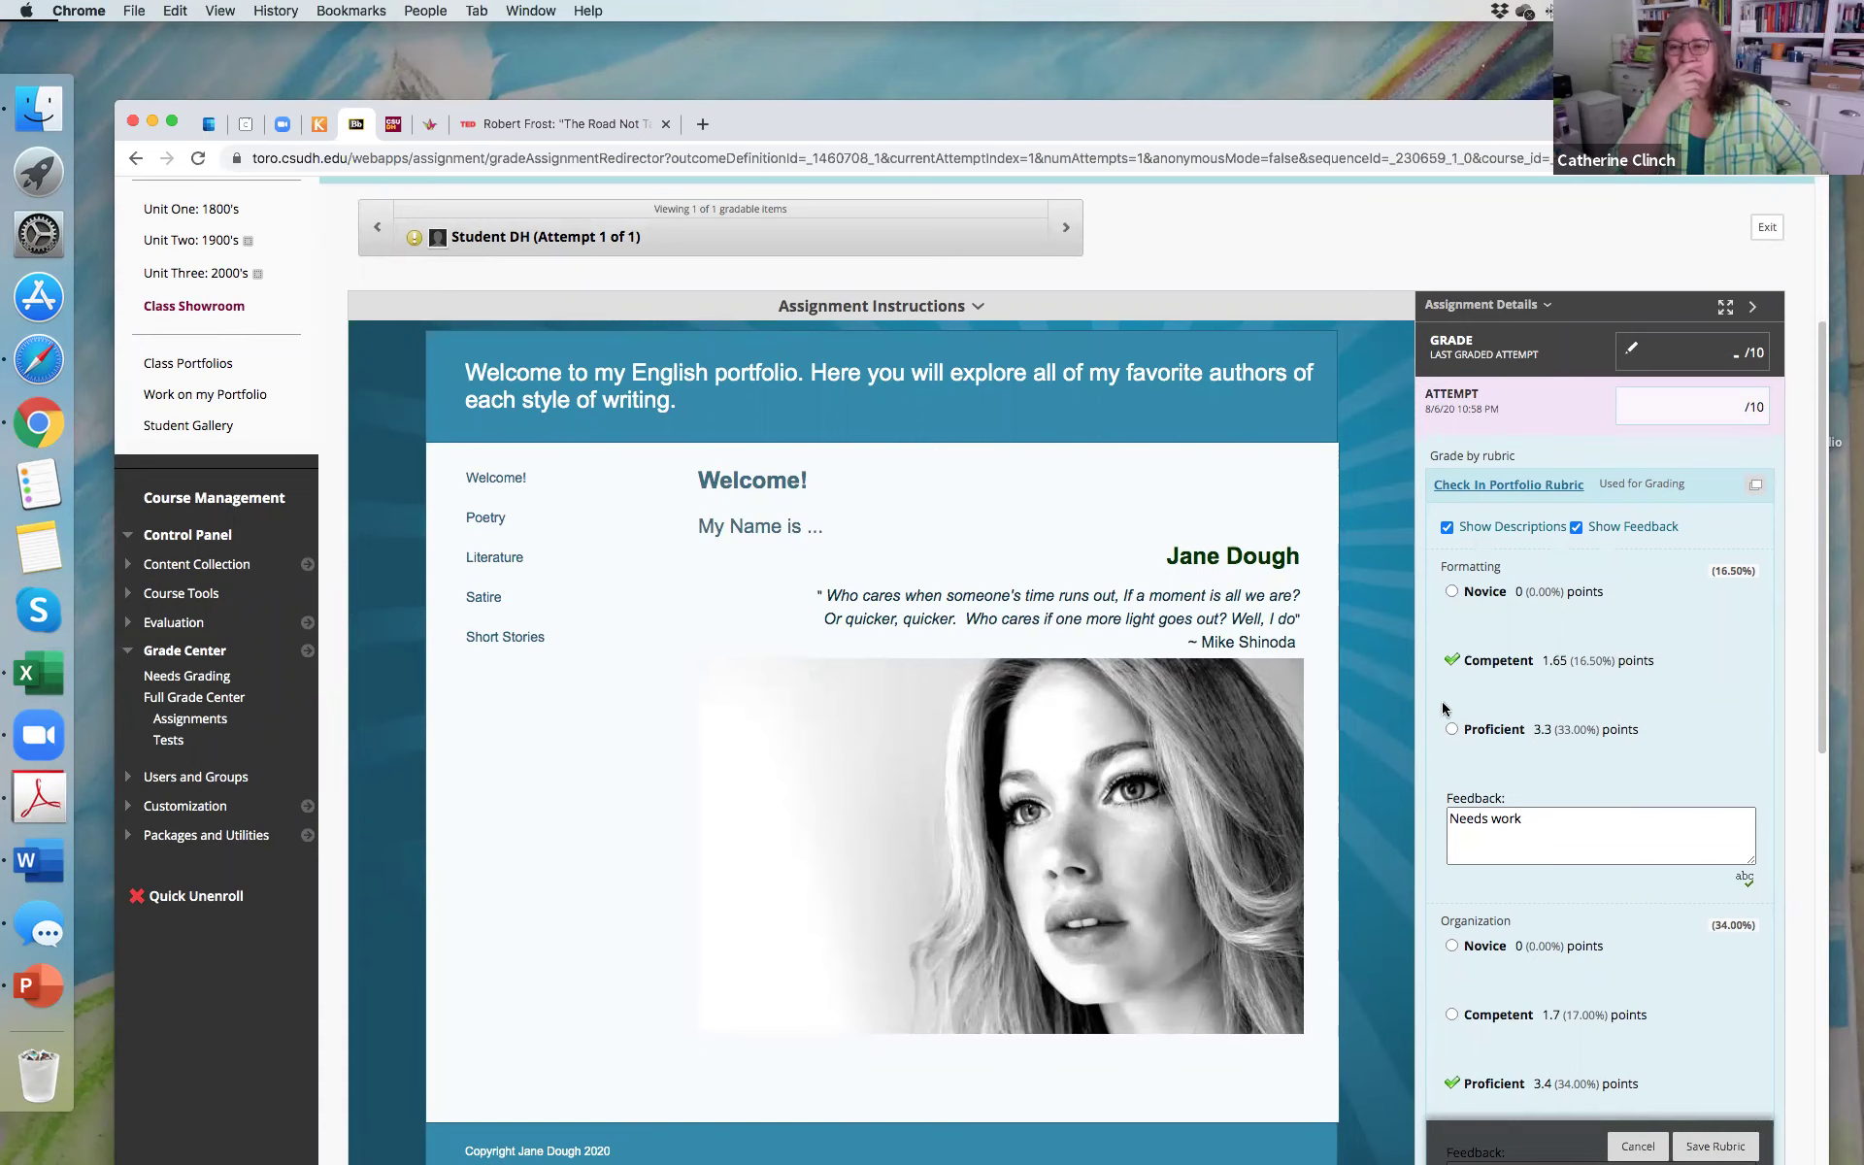
scroll(1670, 677, down, 1)
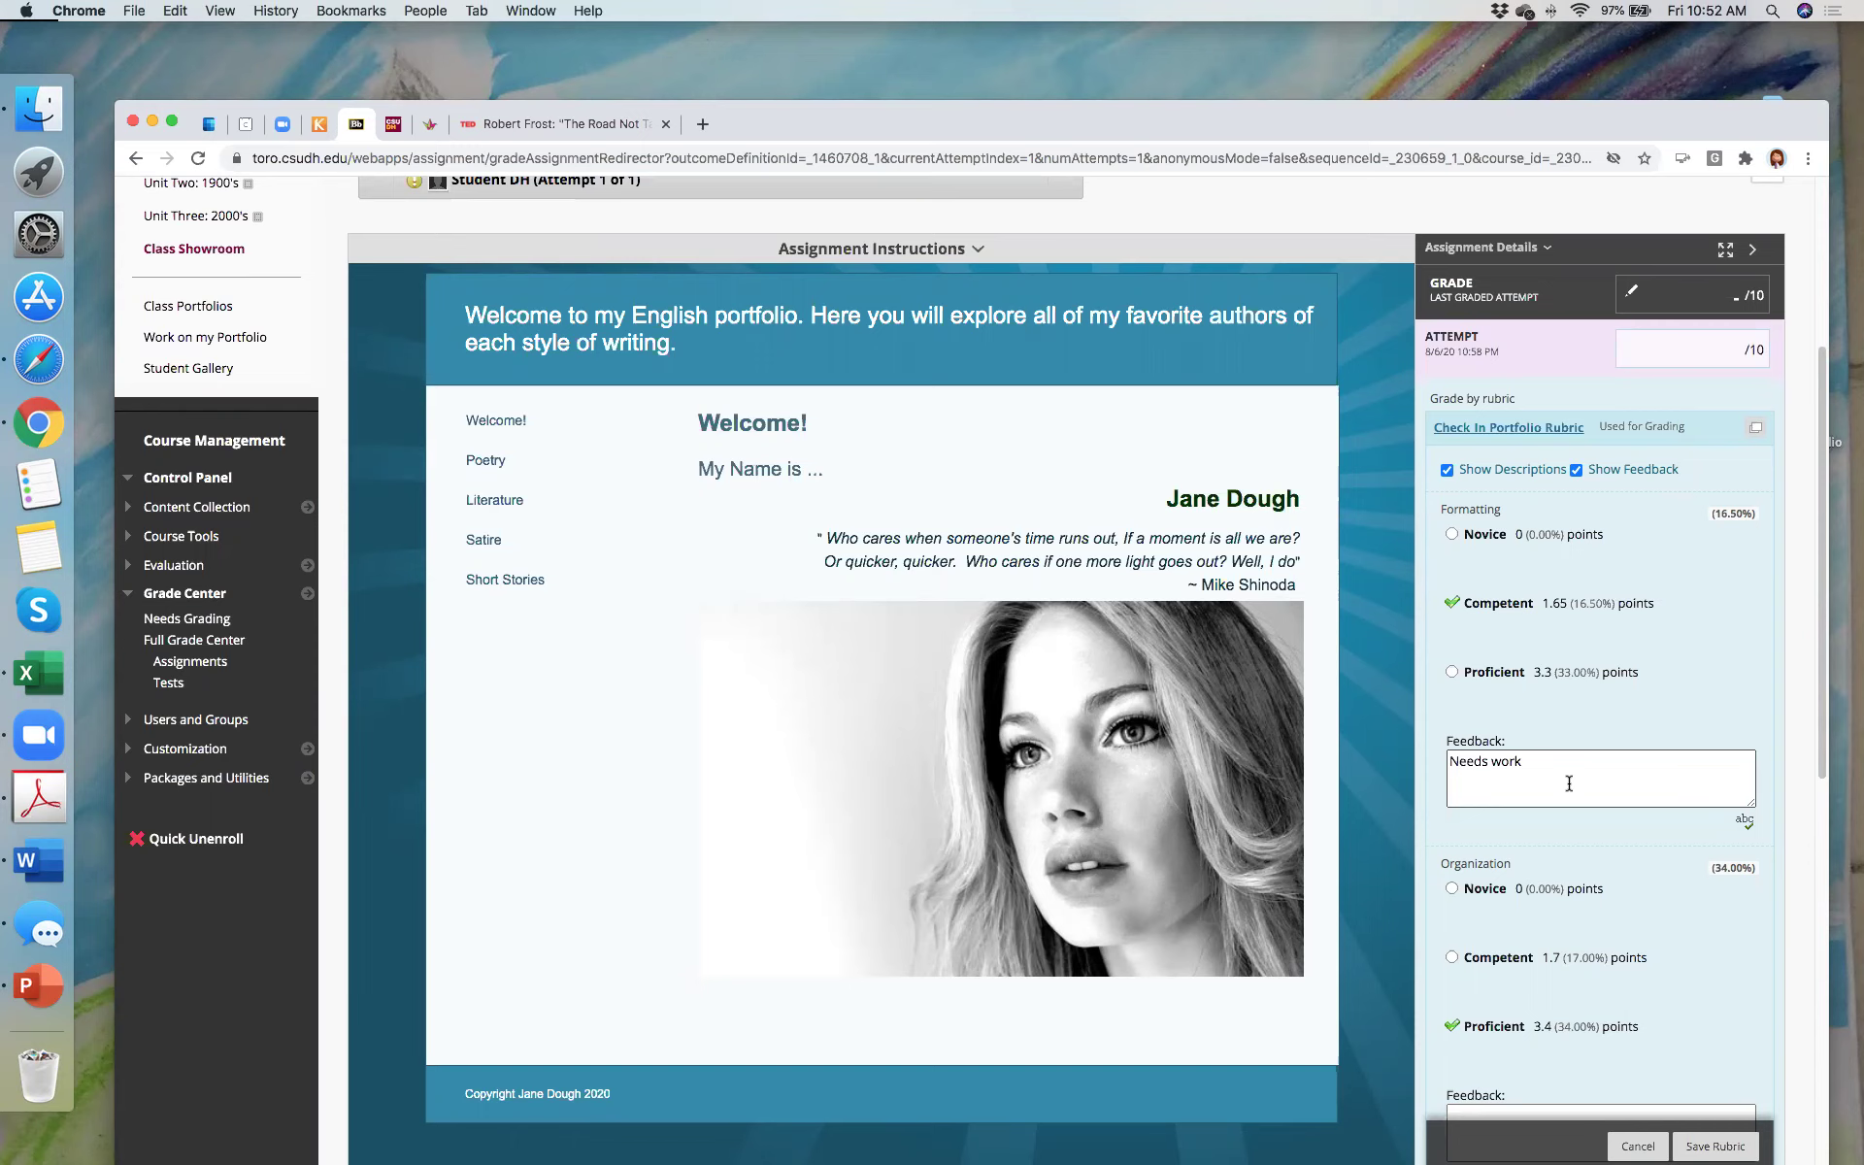
scroll(1568, 784, down, 10)
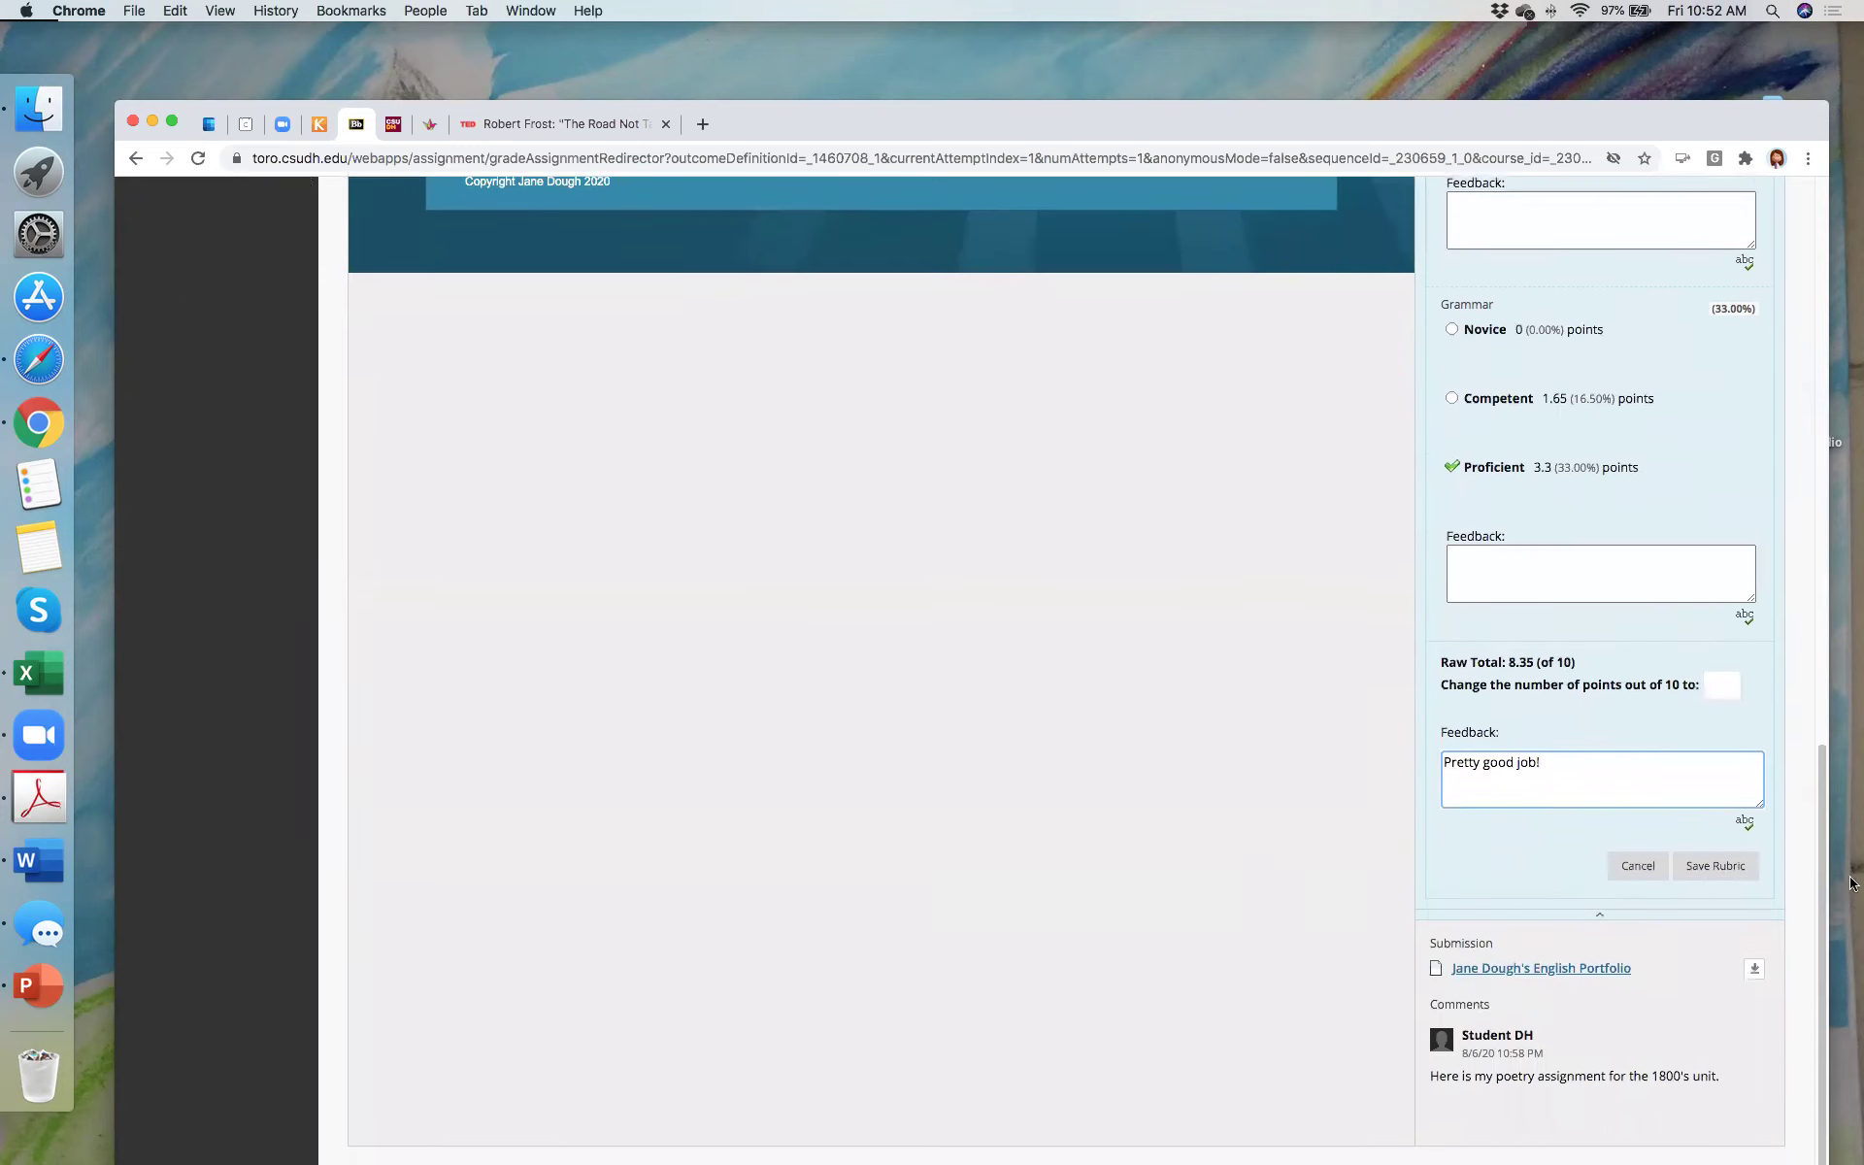
click(1717, 870)
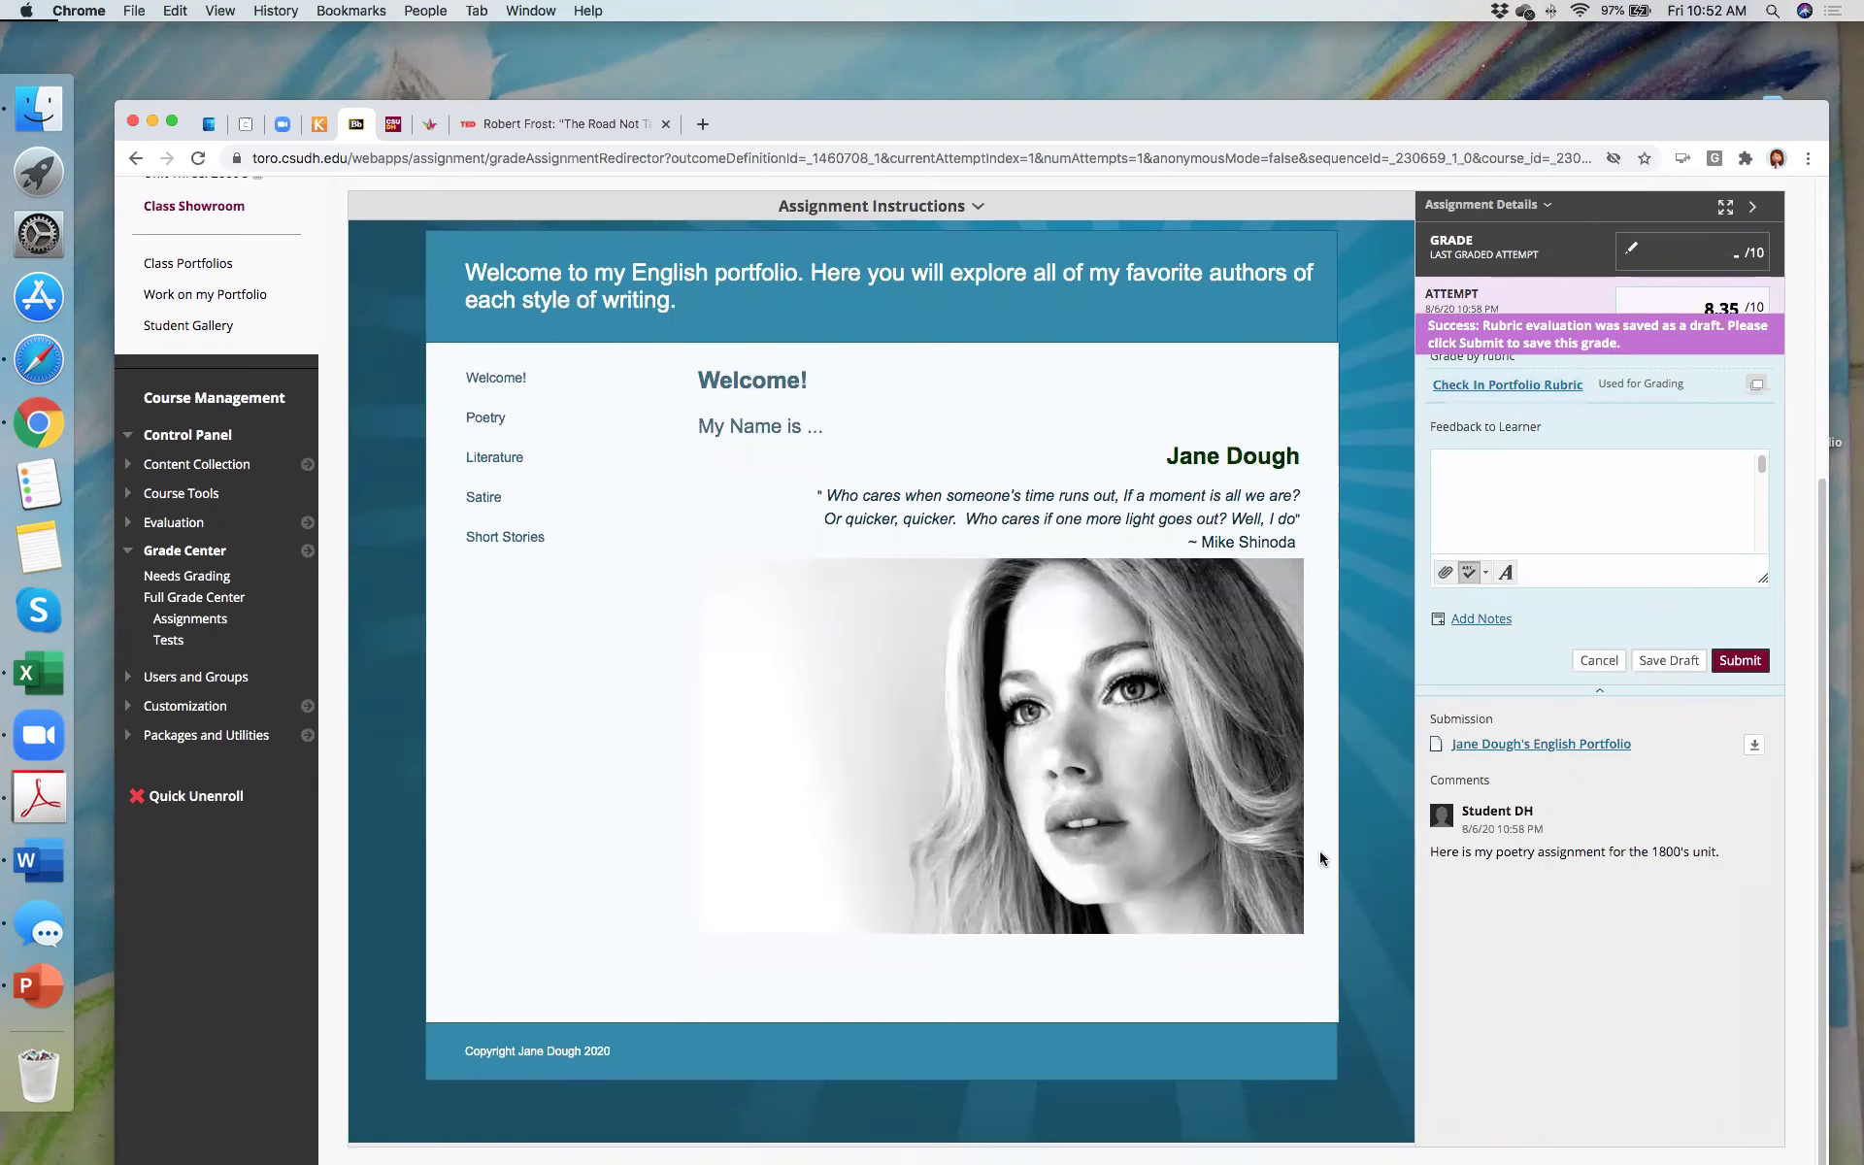
Step: Open the video recorder from the full Feedback to Learner editor, dismiss its camera and microphone request, and cancel the feedback
click(1510, 502)
scroll(1513, 506, up, 2)
scroll(1513, 506, up, 2)
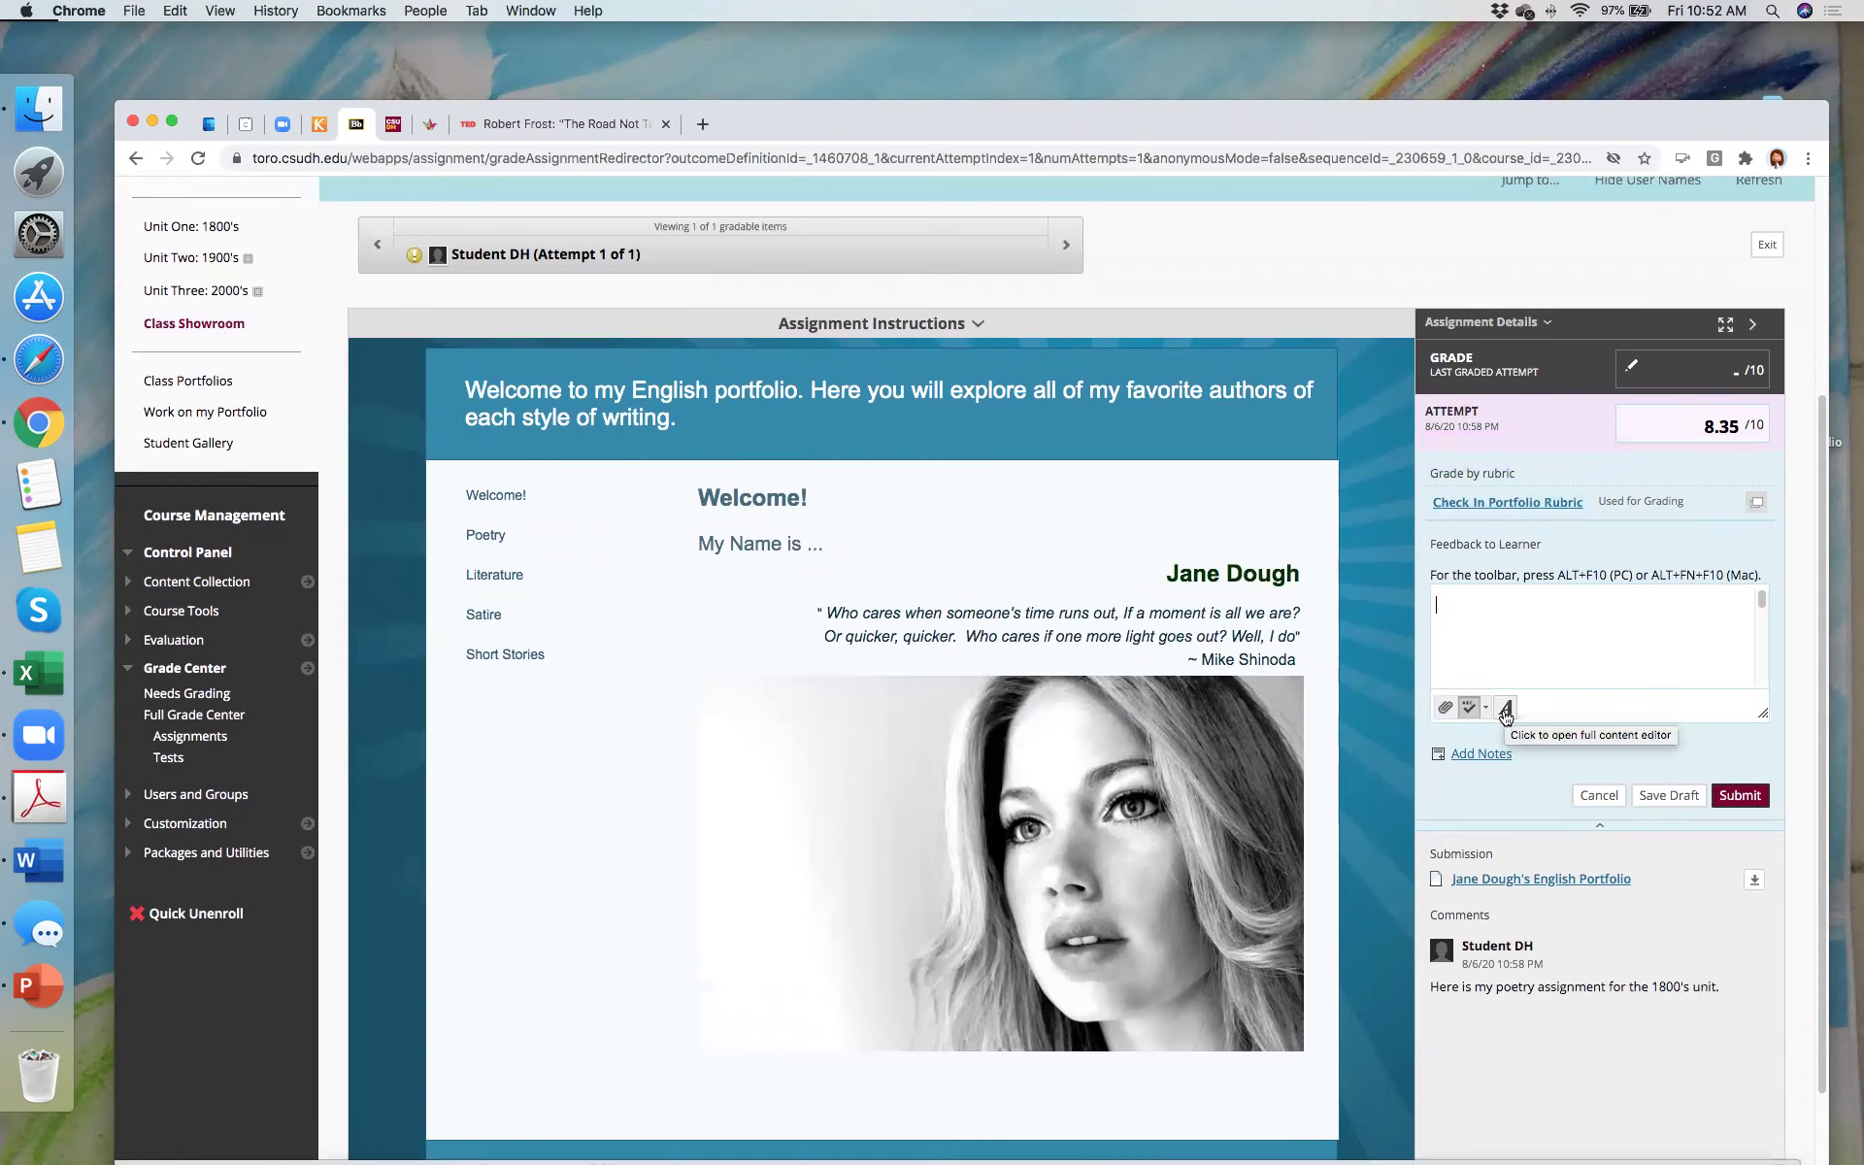
click(1506, 713)
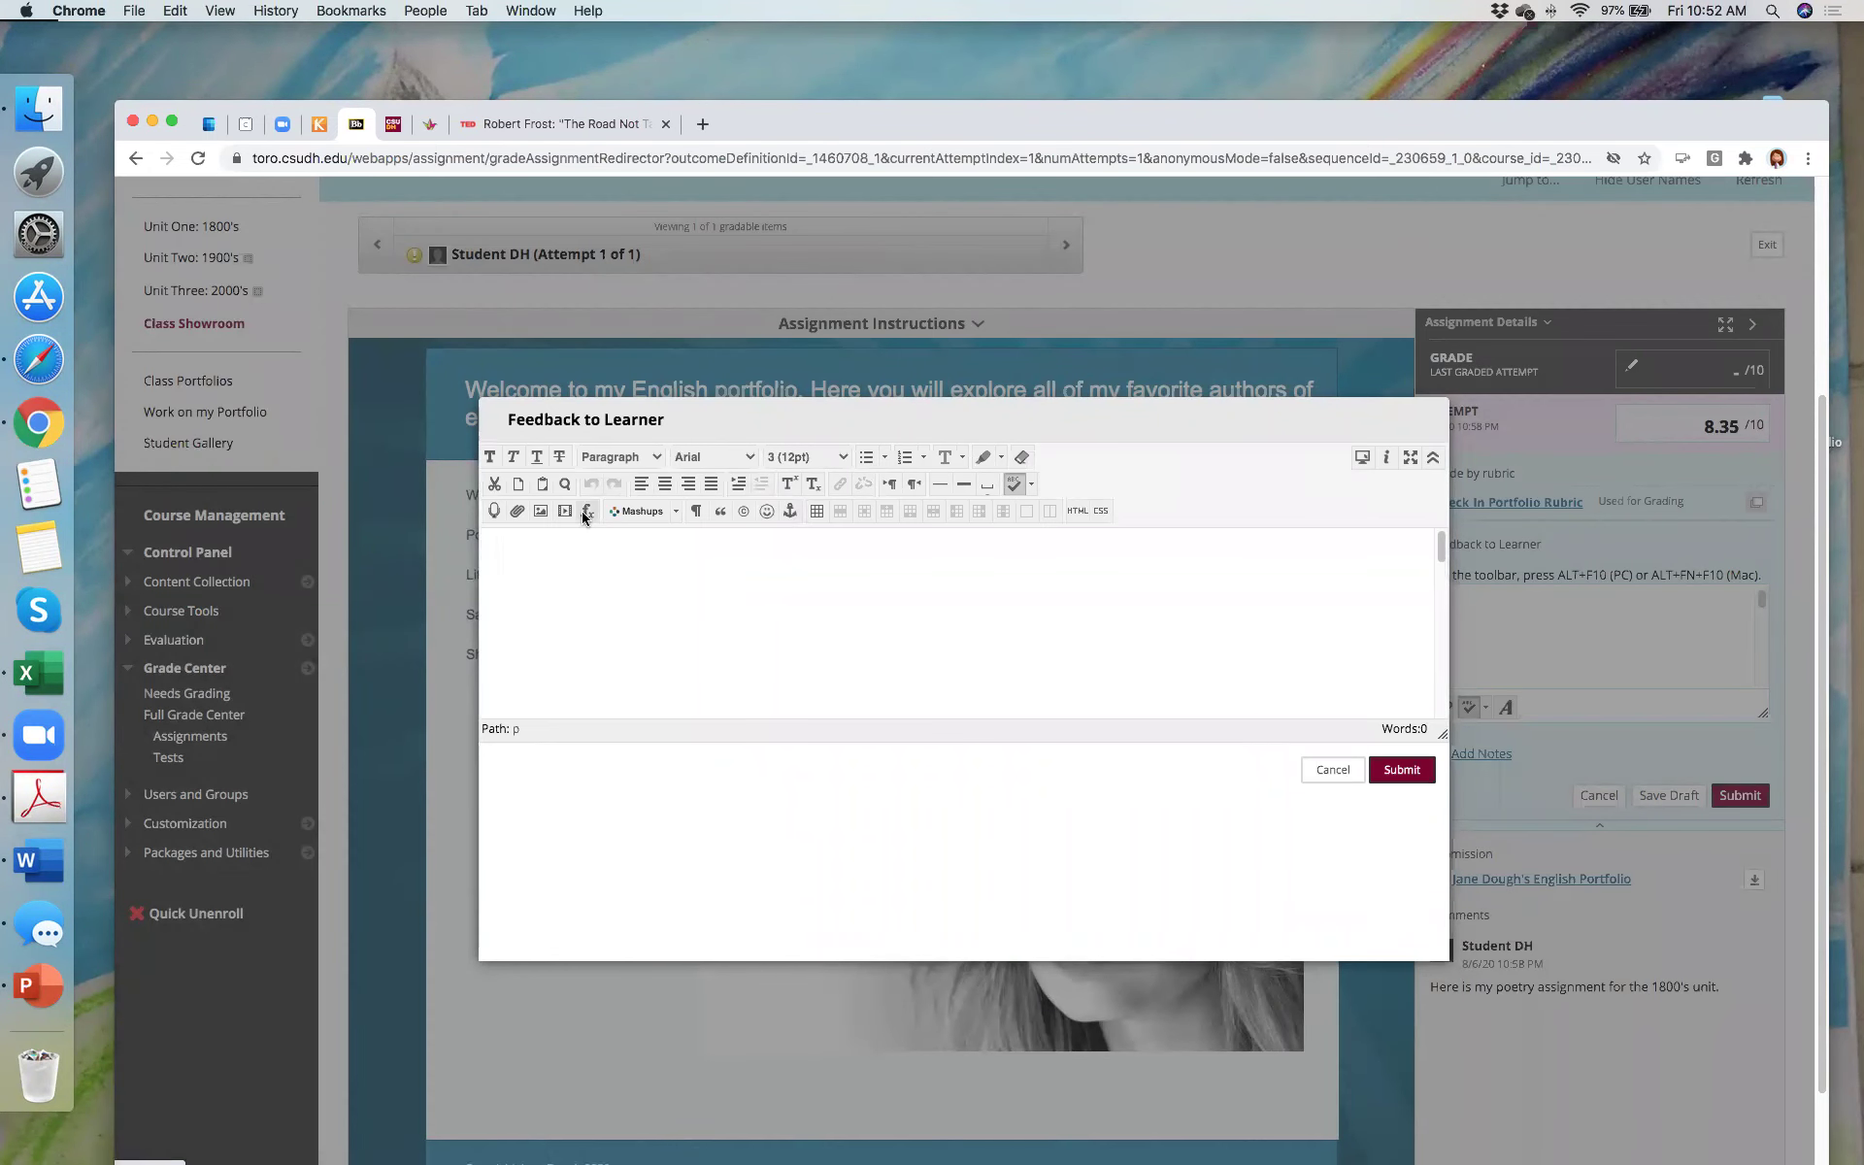
click(494, 512)
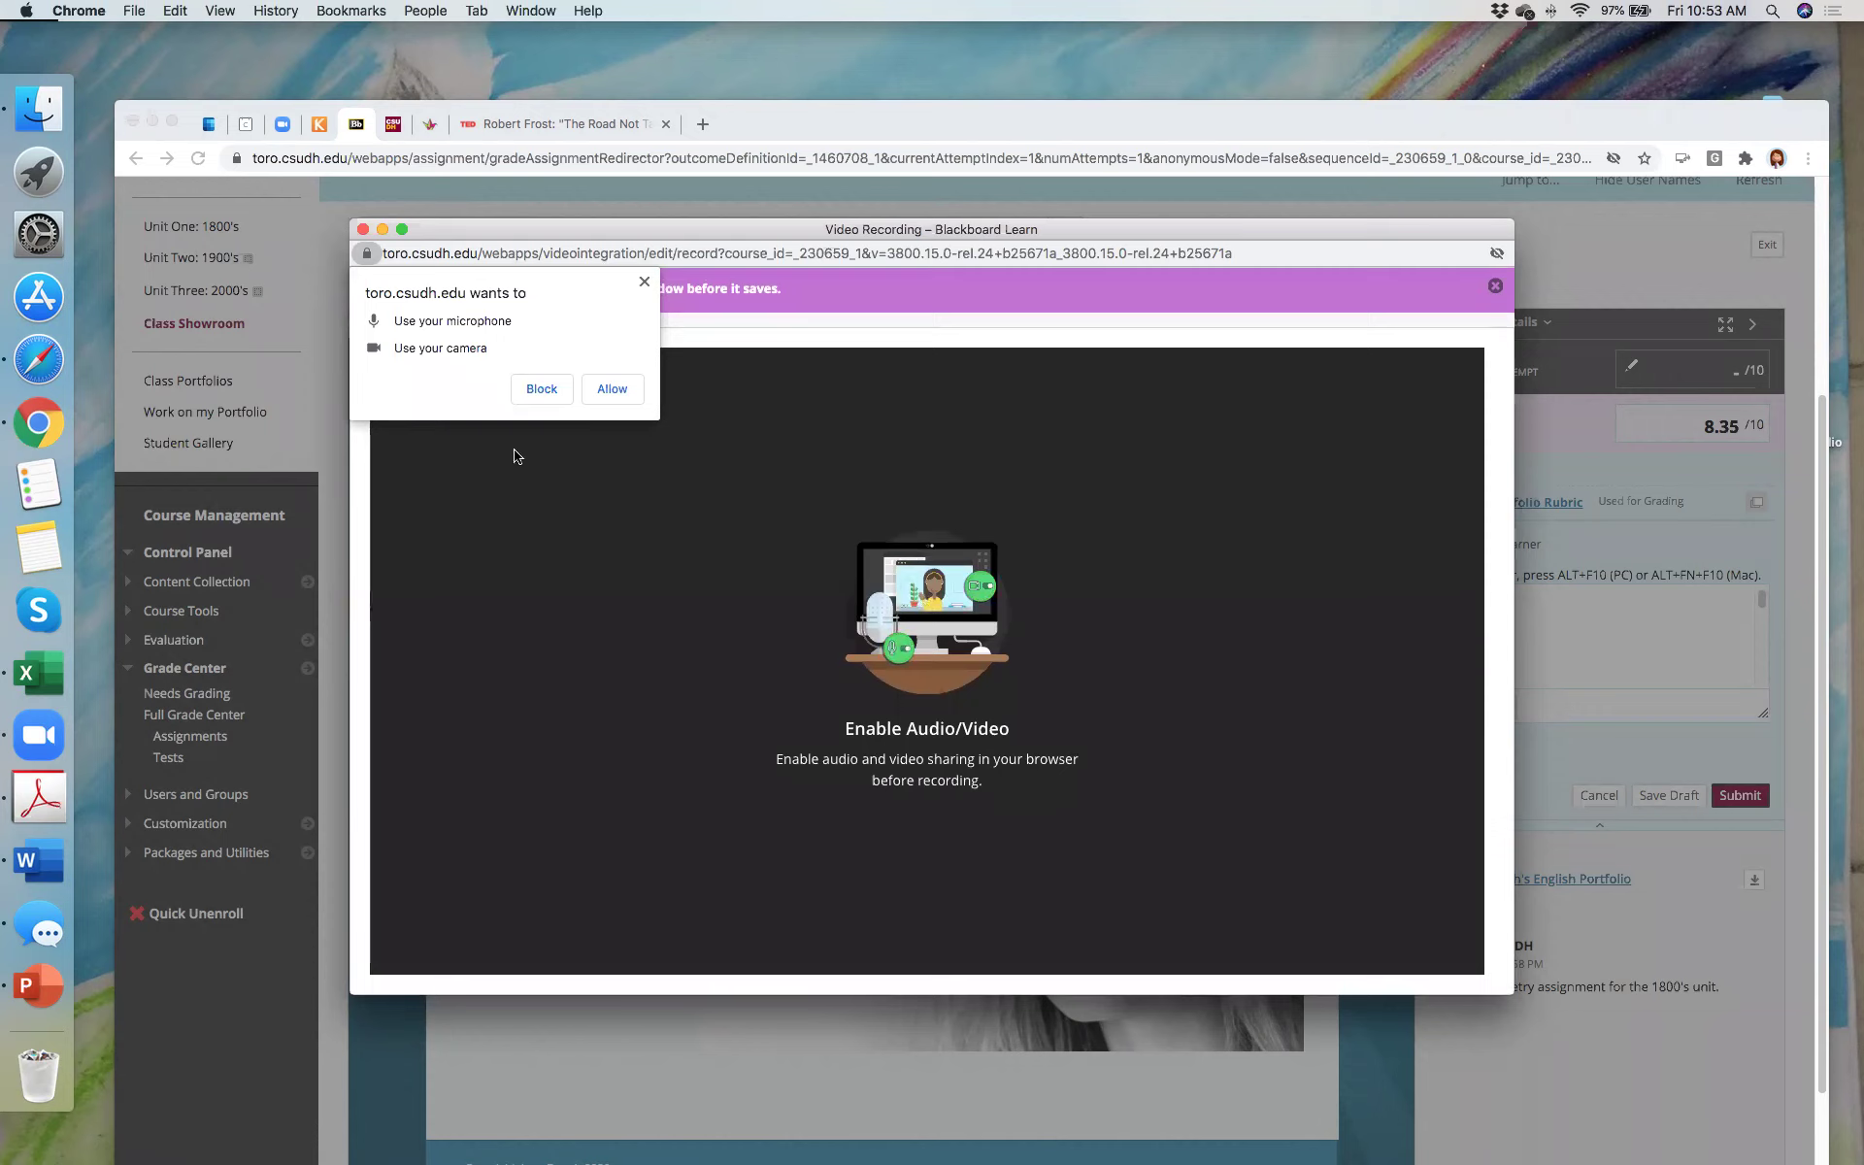
click(644, 282)
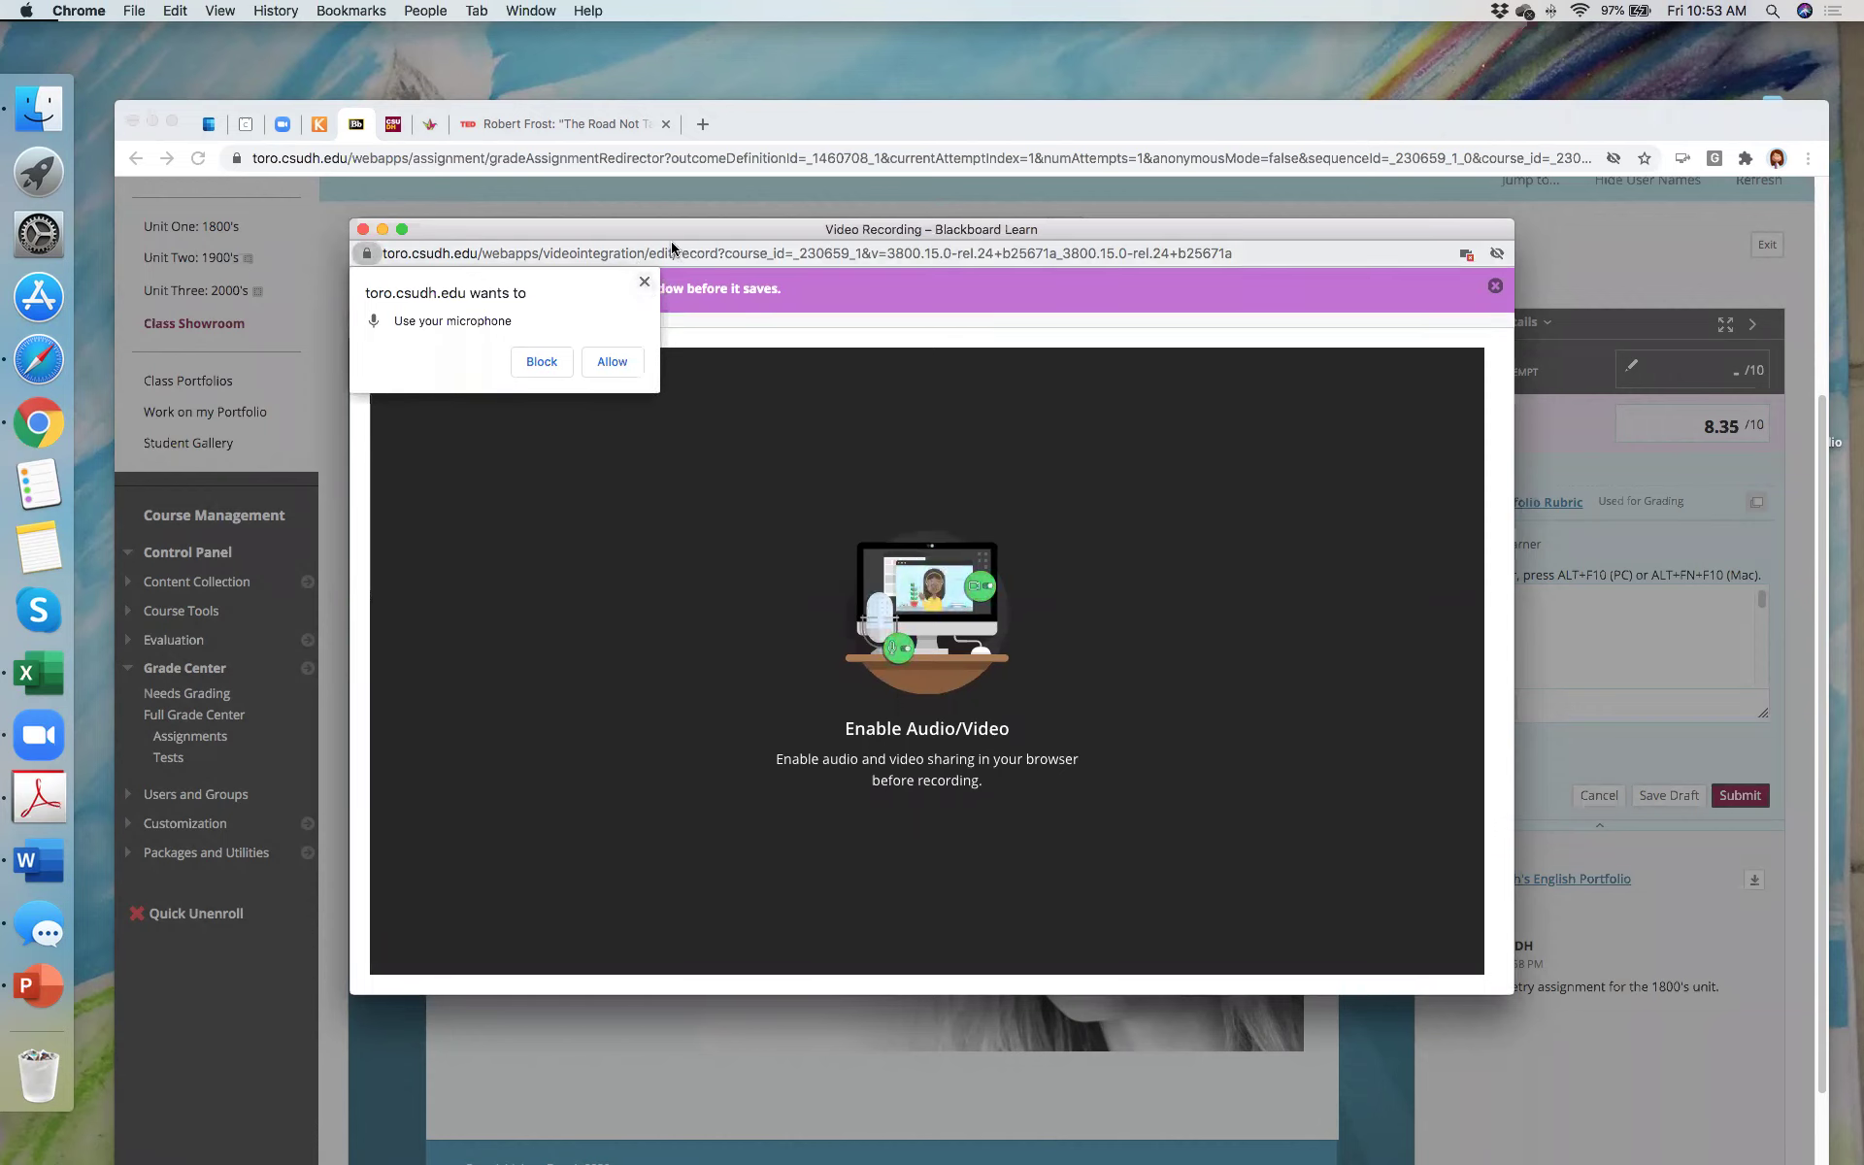
drag(704, 233, 779, 300)
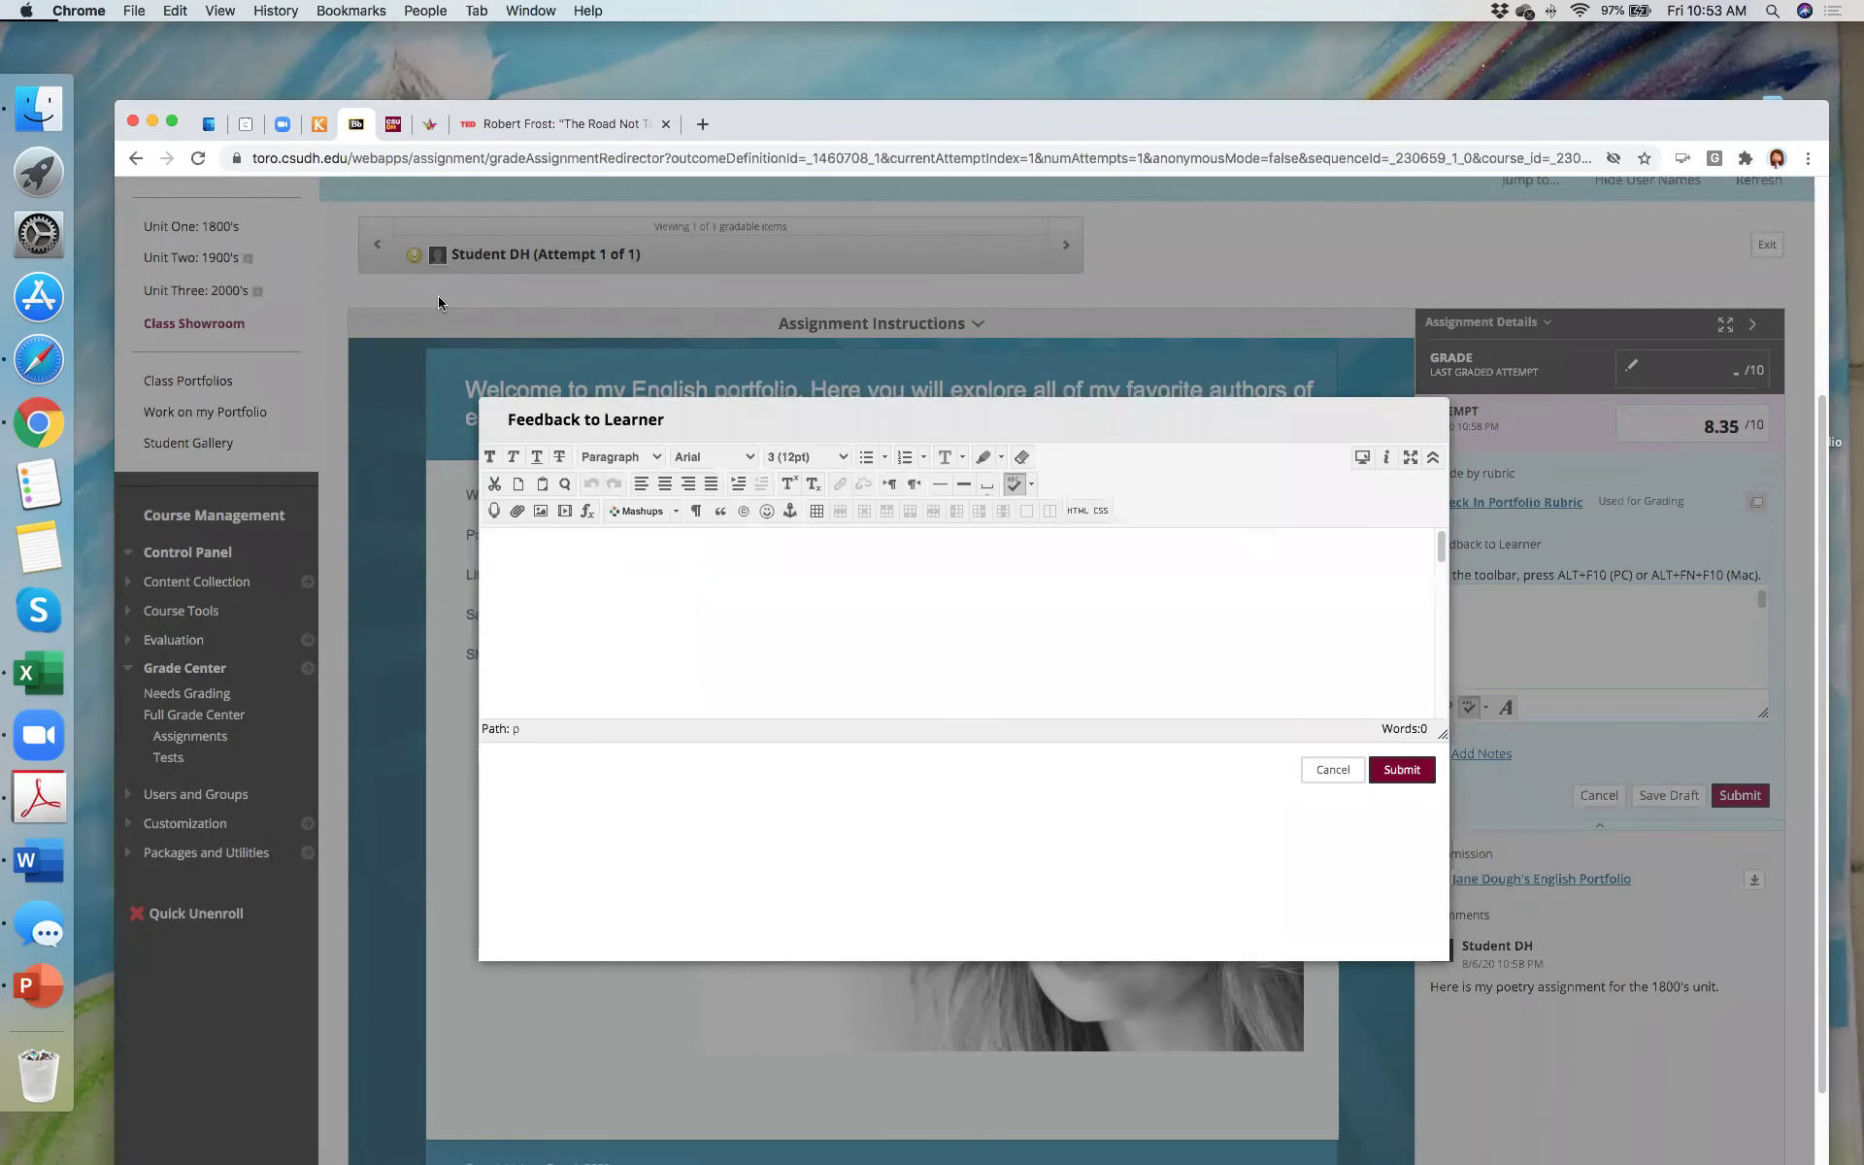
click(438, 296)
click(1331, 772)
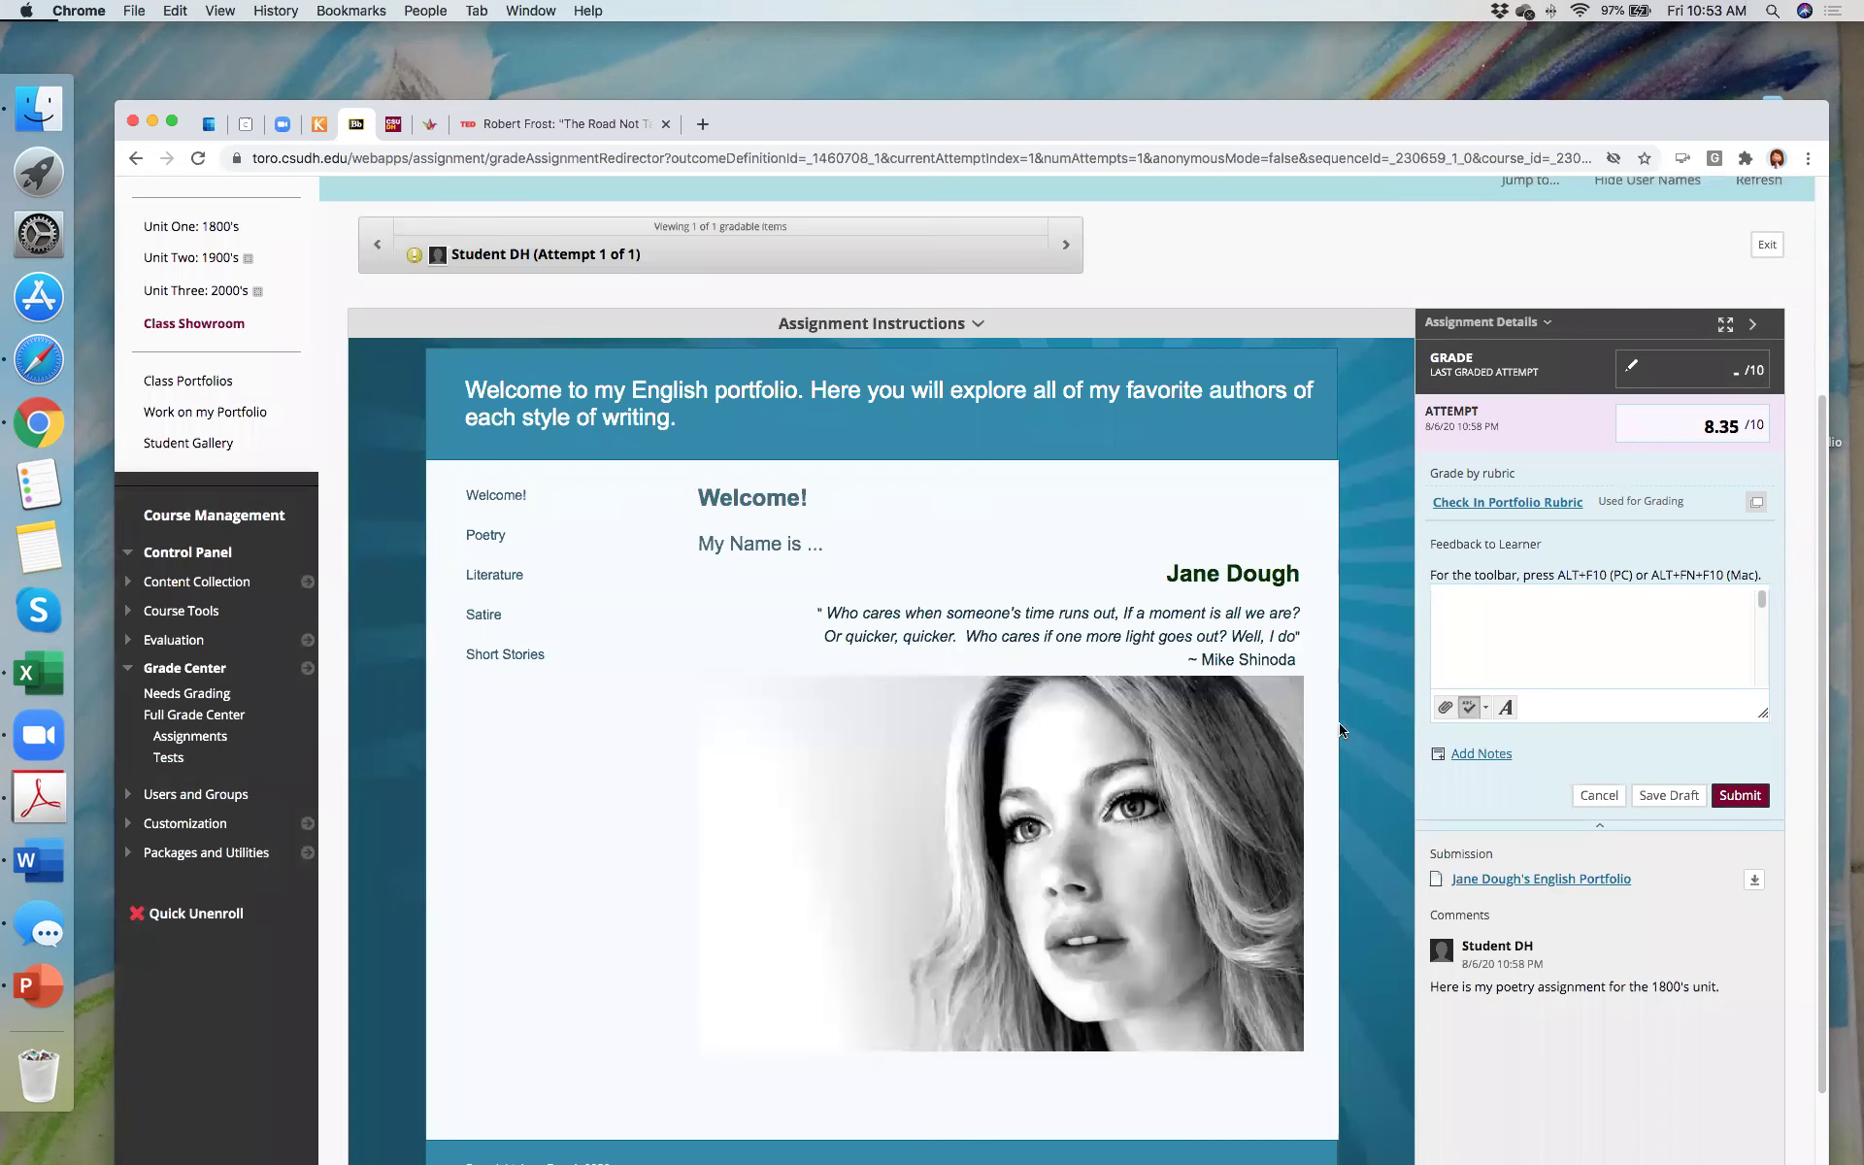
scroll(1530, 630, up, 2)
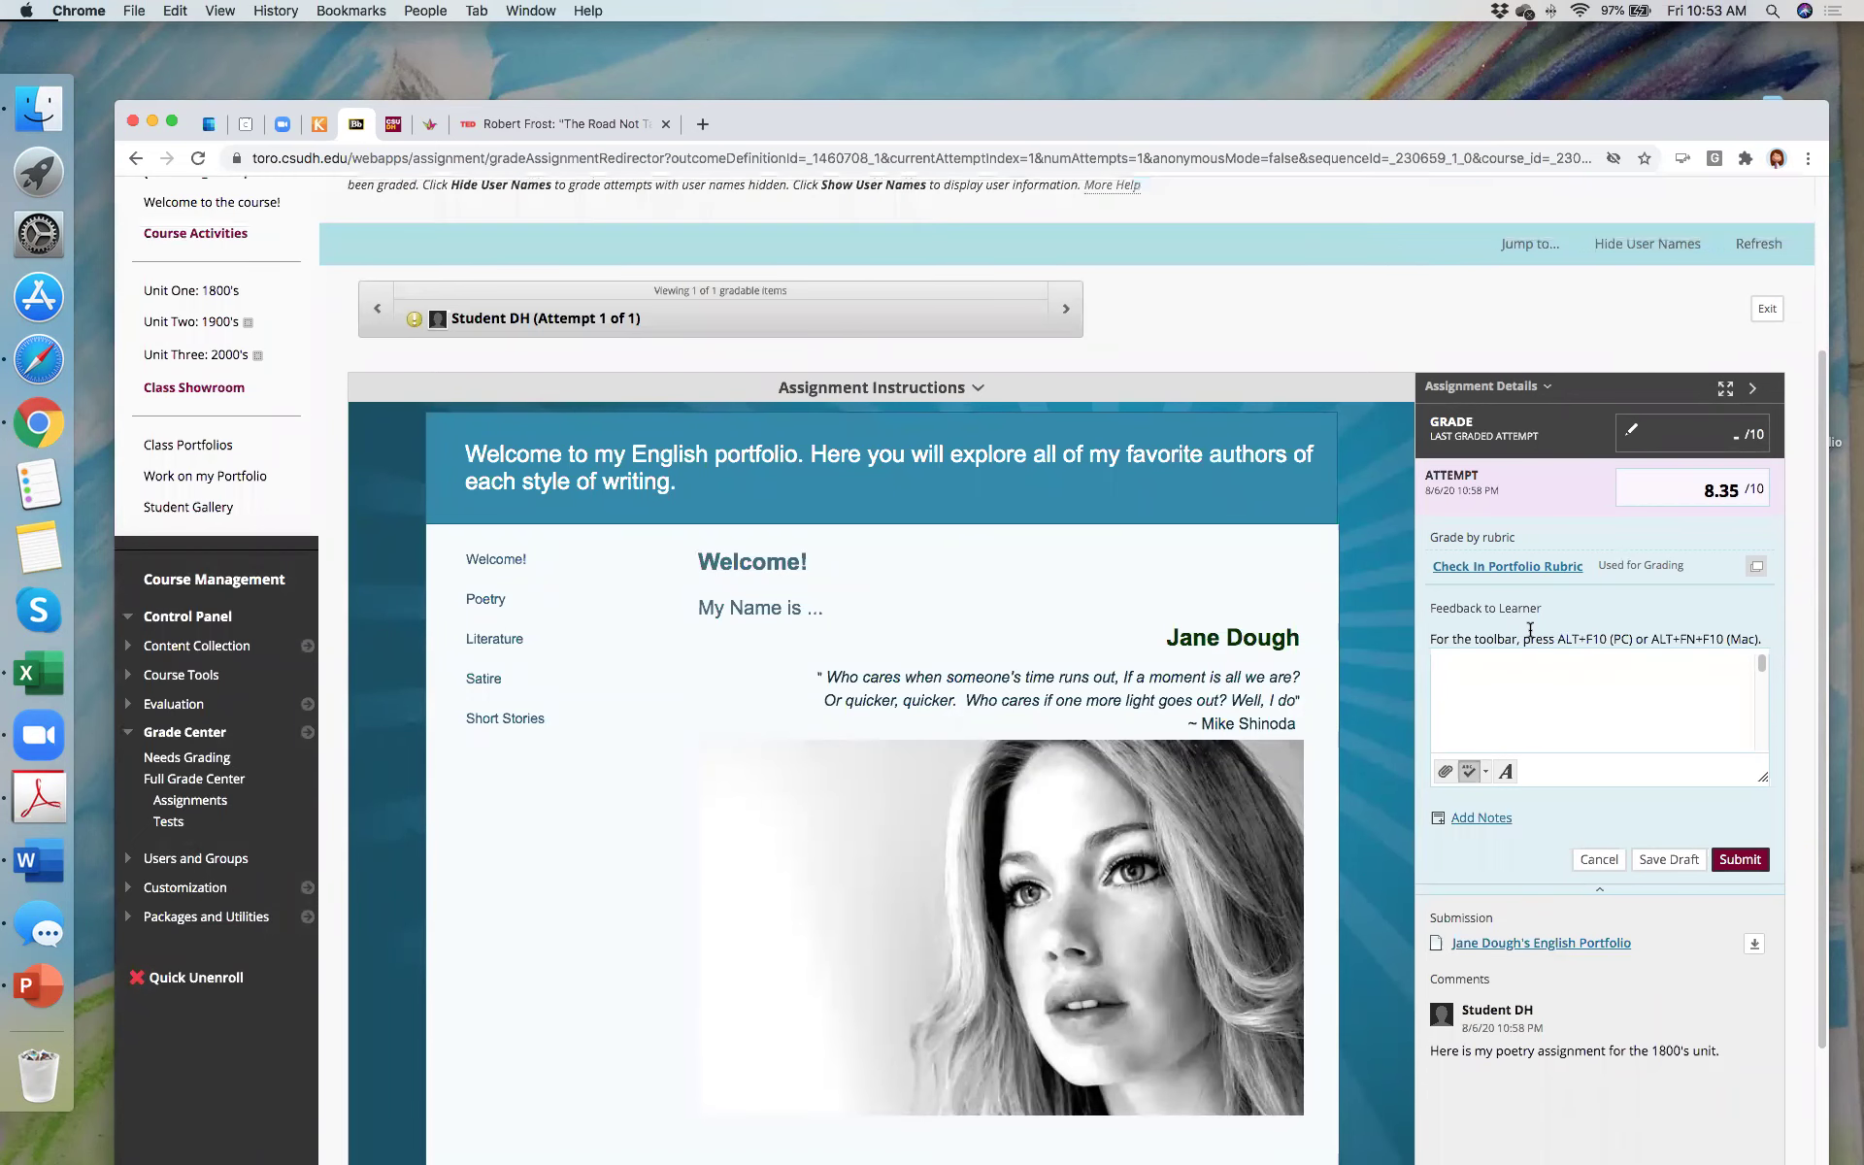
Step: View the formatting tools of the full Feedback to Learner editor and leave it without entering feedback
click(1510, 779)
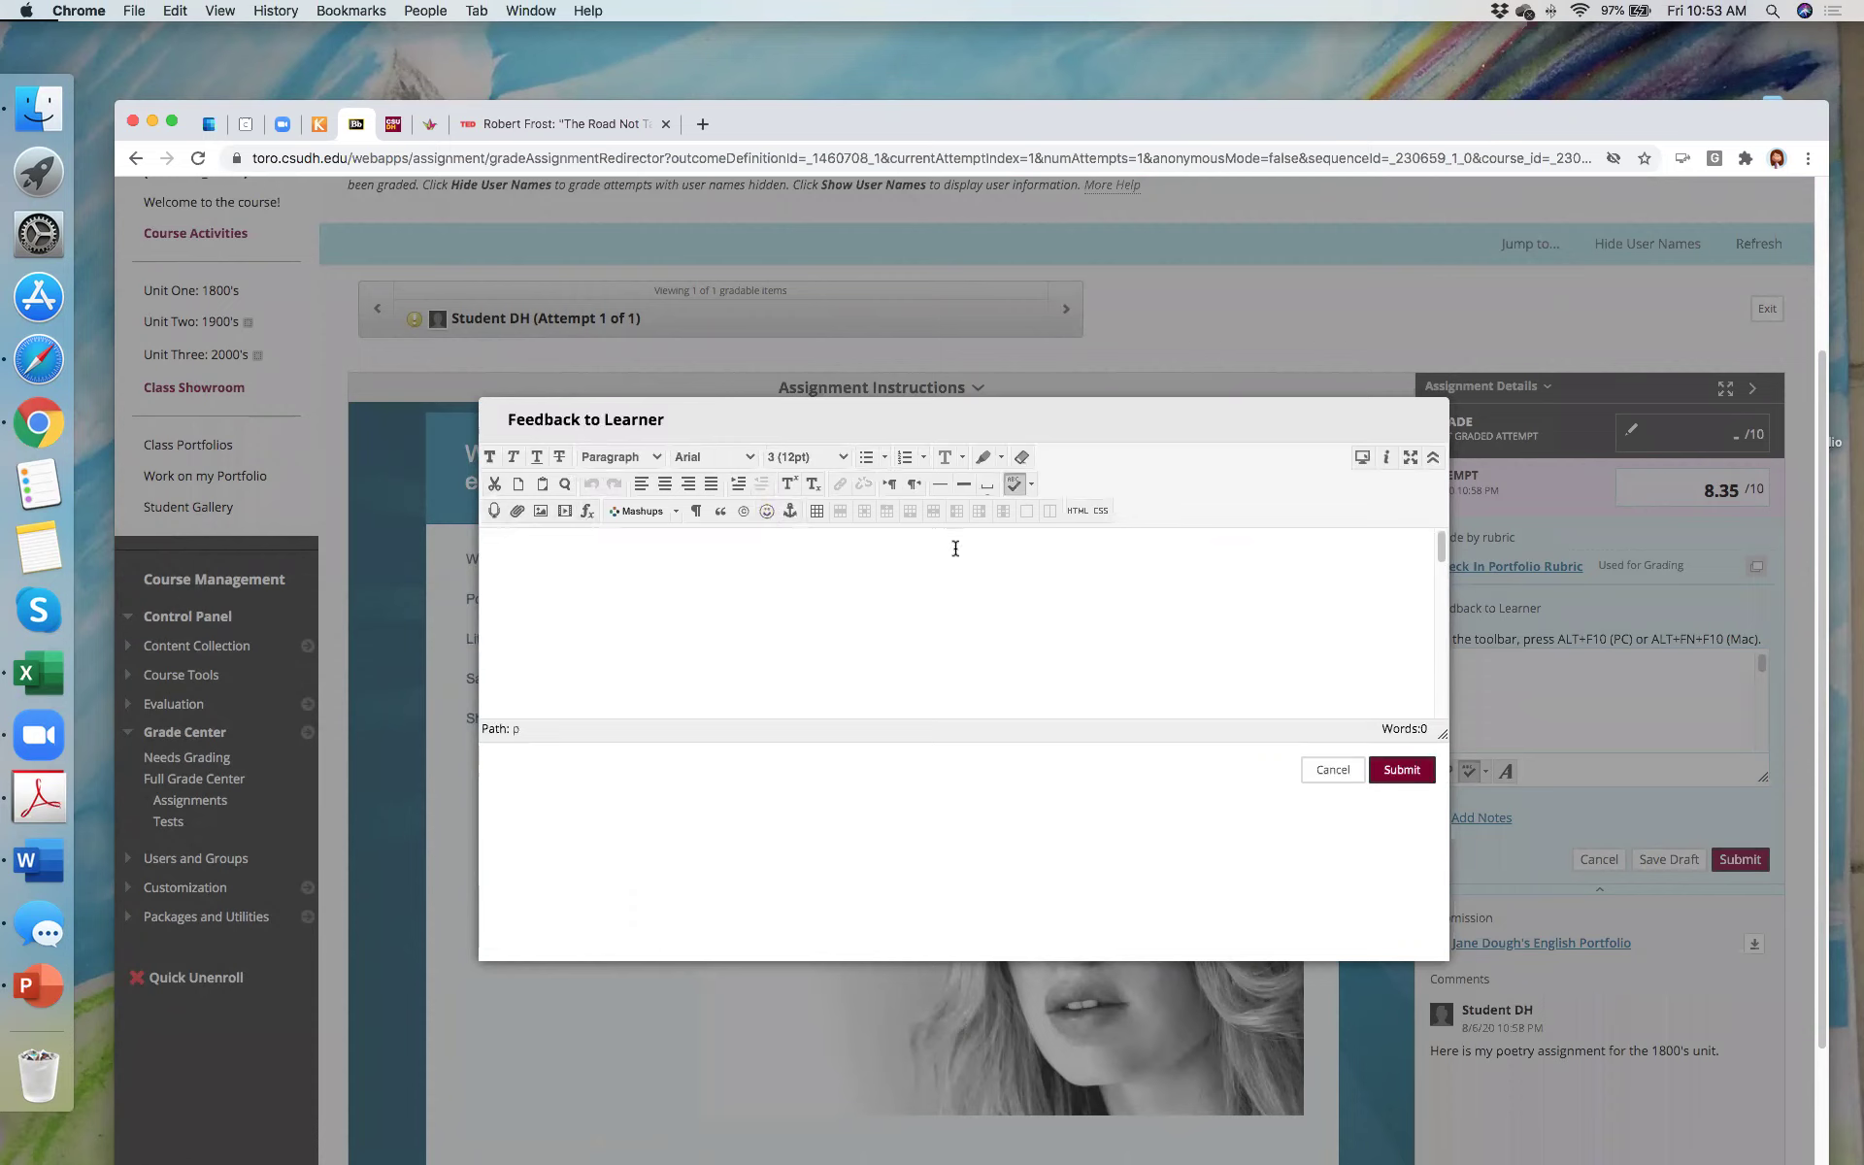
double_click(784, 490)
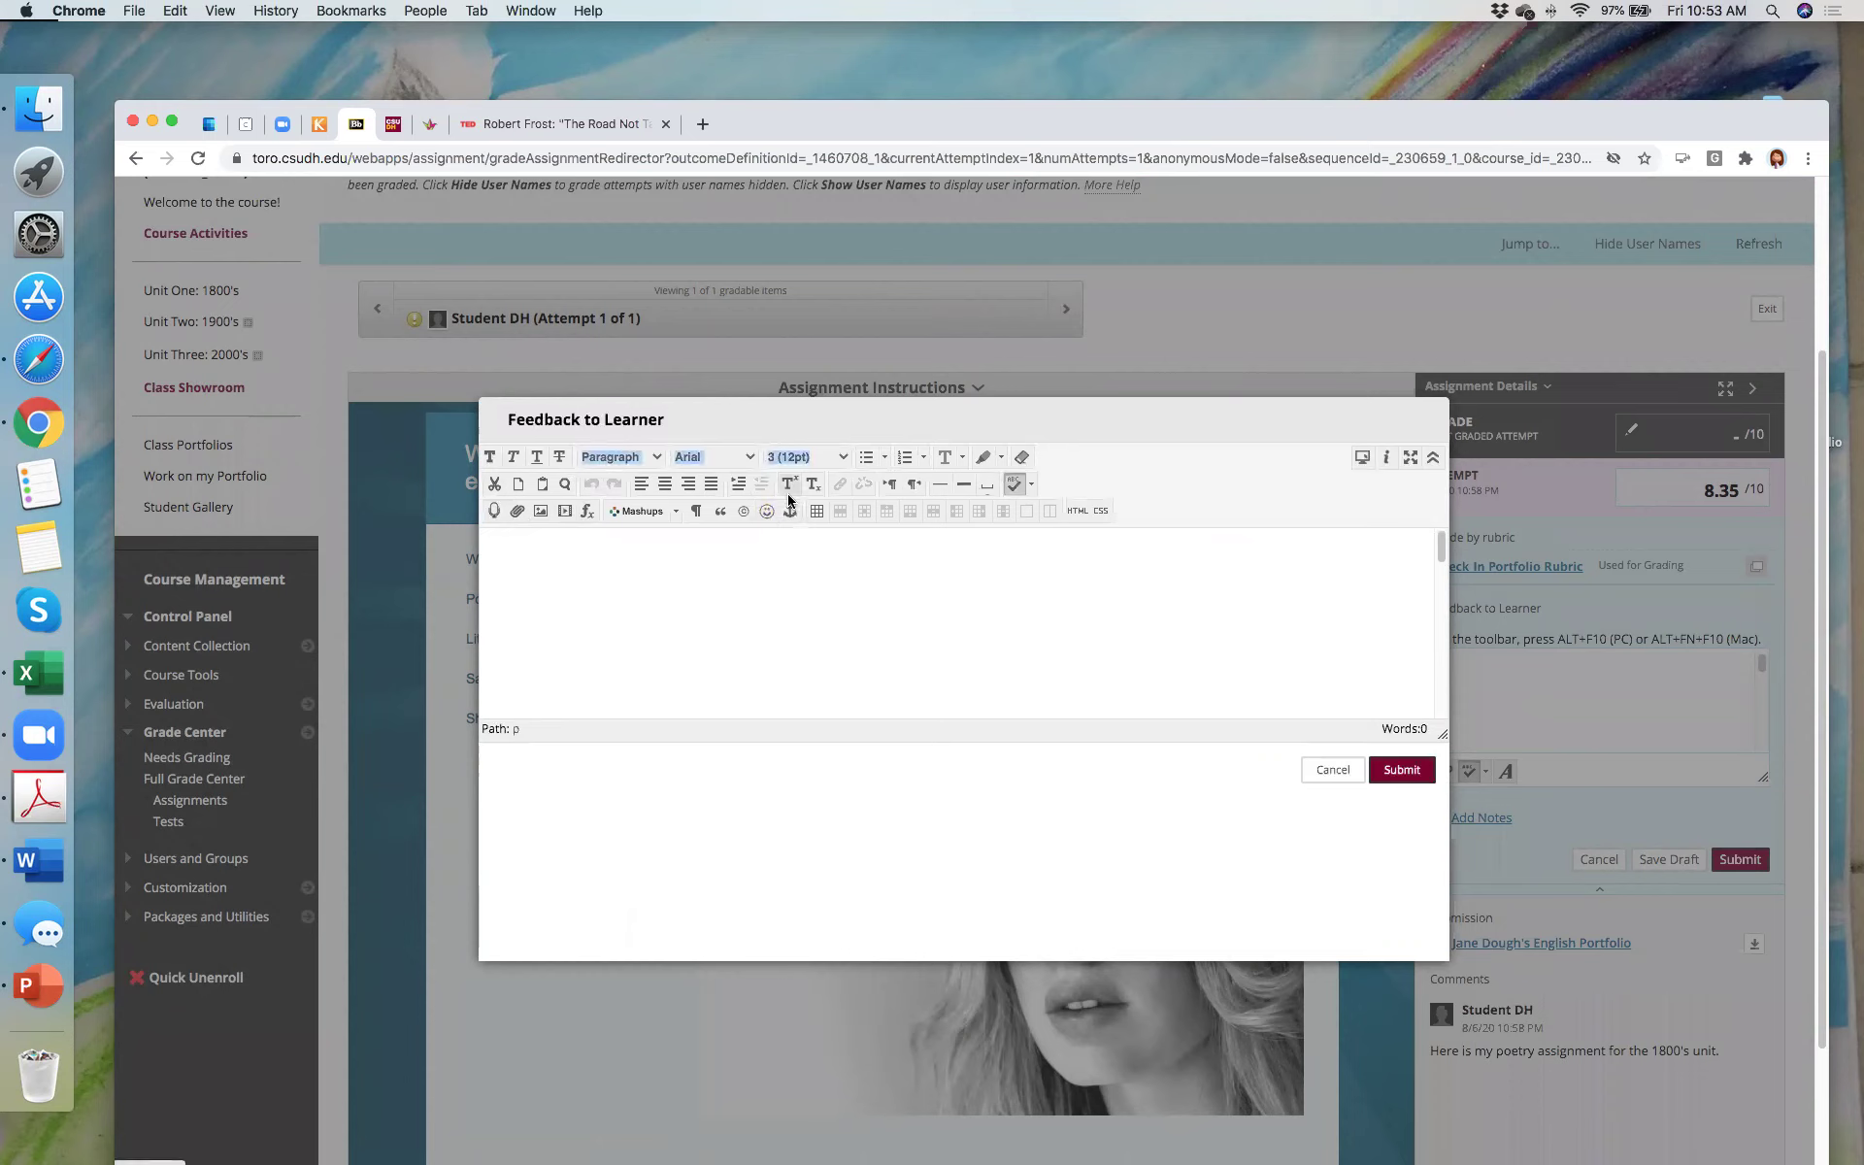
click(825, 588)
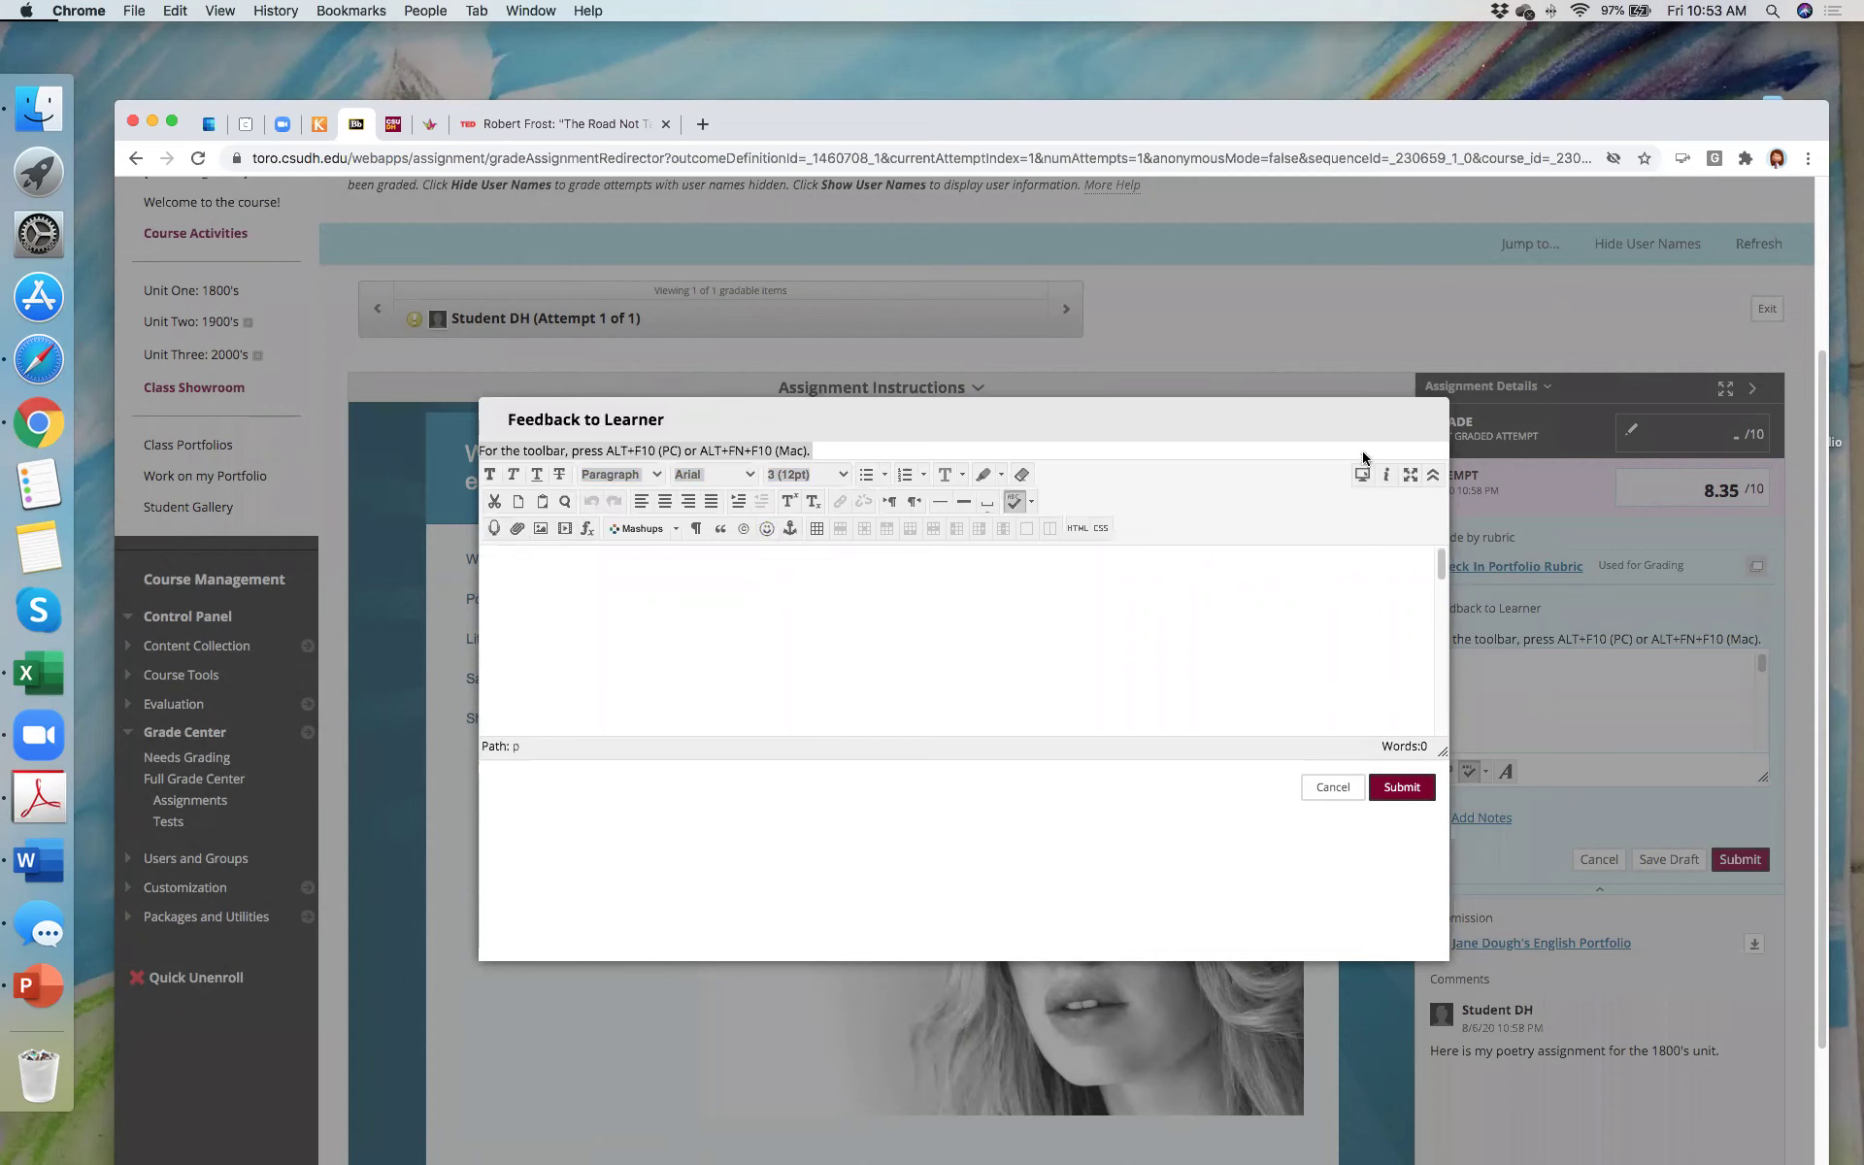
click(1338, 791)
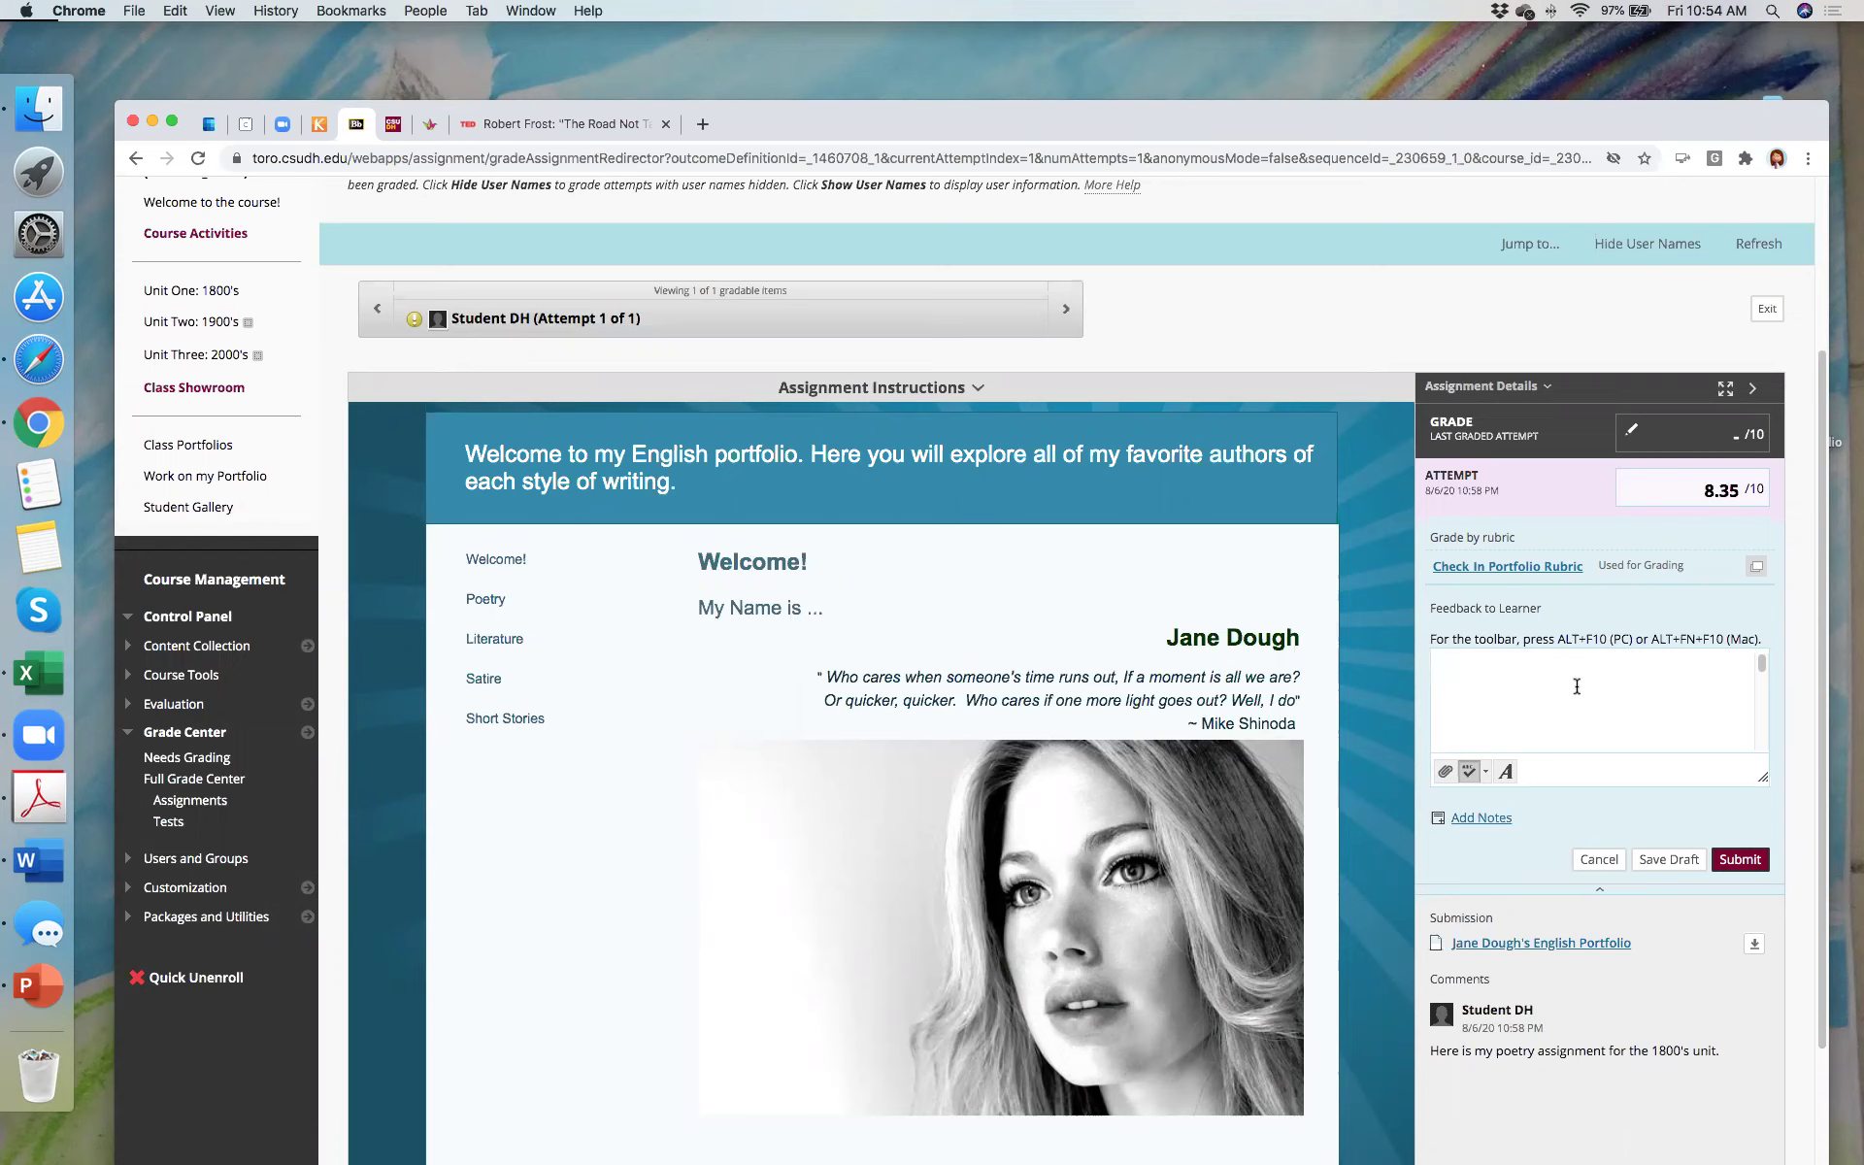
Step: Submit the grade for the student's portfolio attempt
click(1738, 860)
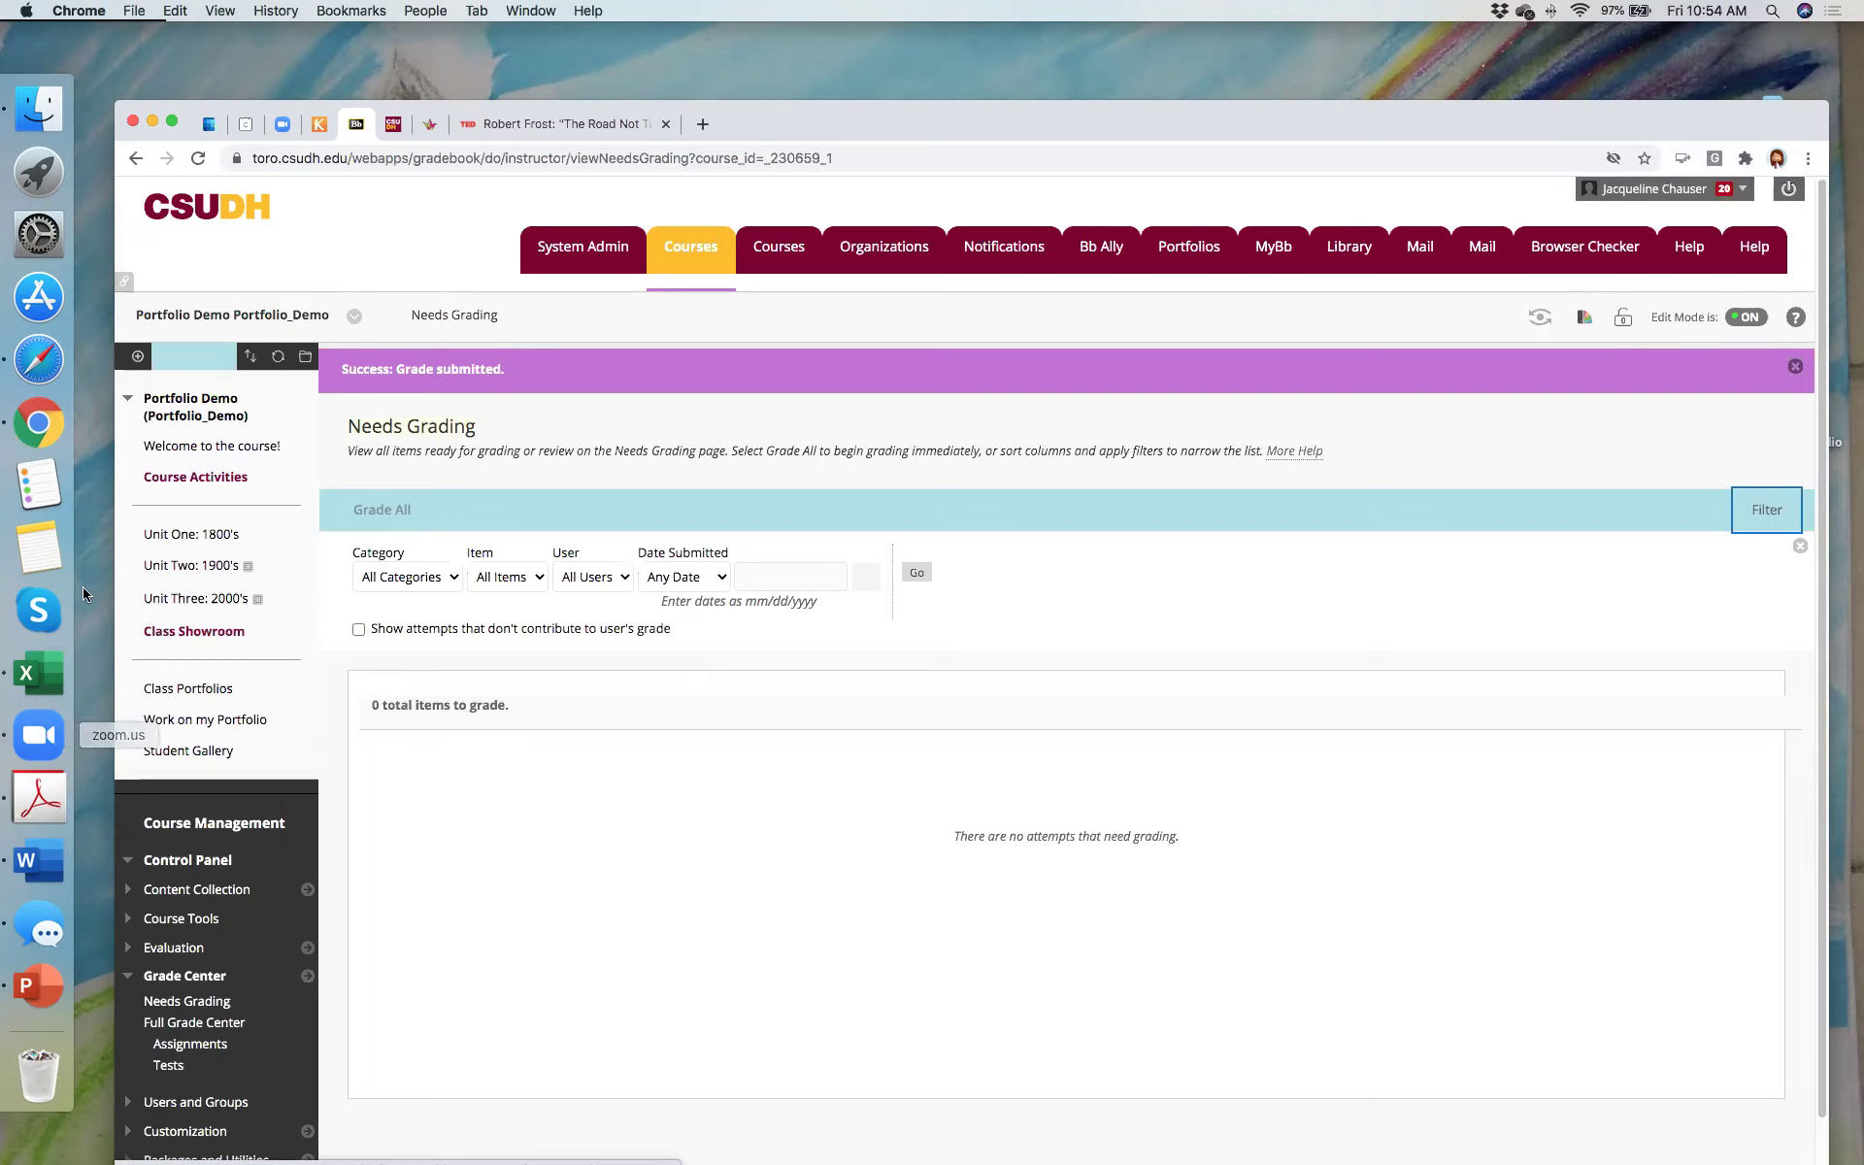
Step: Switch to Safari, leave the Animal Nutrition course for the Courses list, and minimize the Chrome window
drag(1208, 101, 1198, 54)
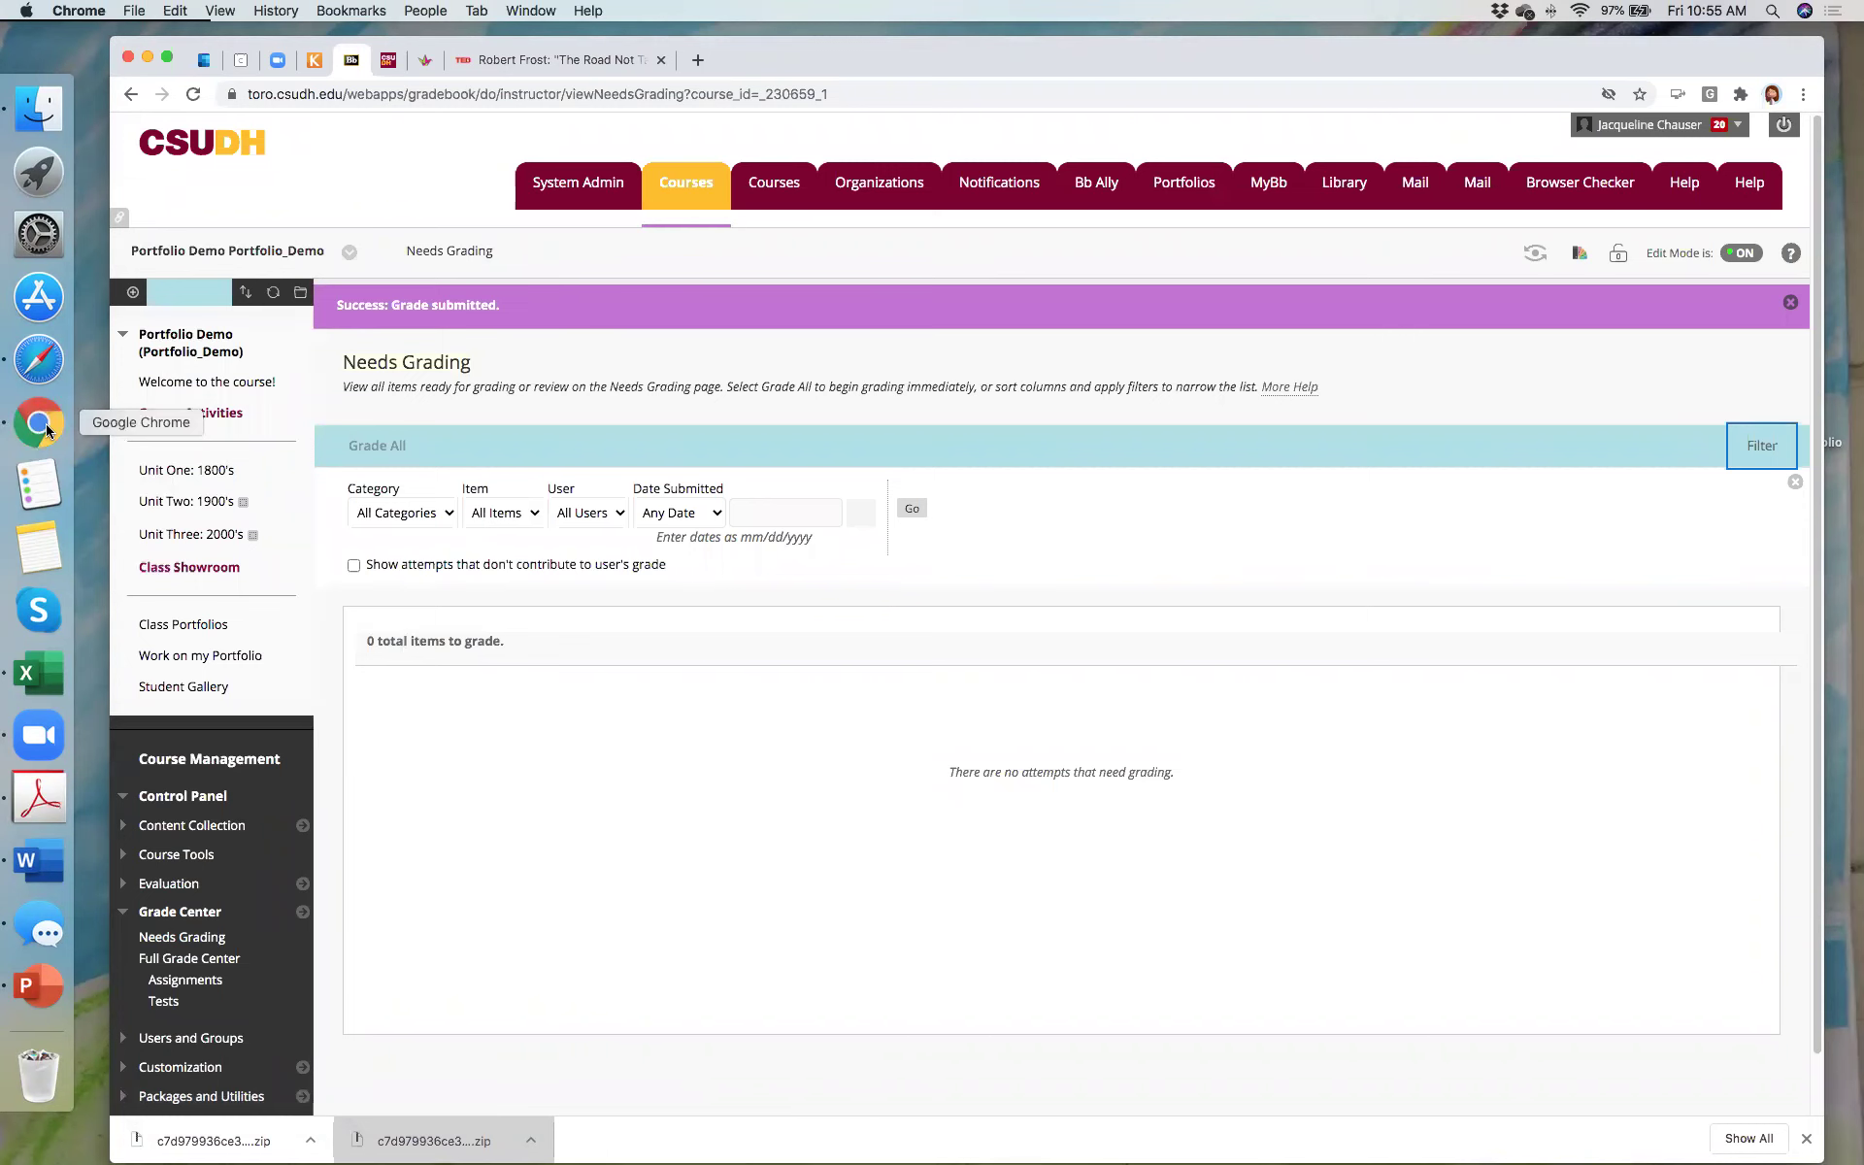
click(51, 355)
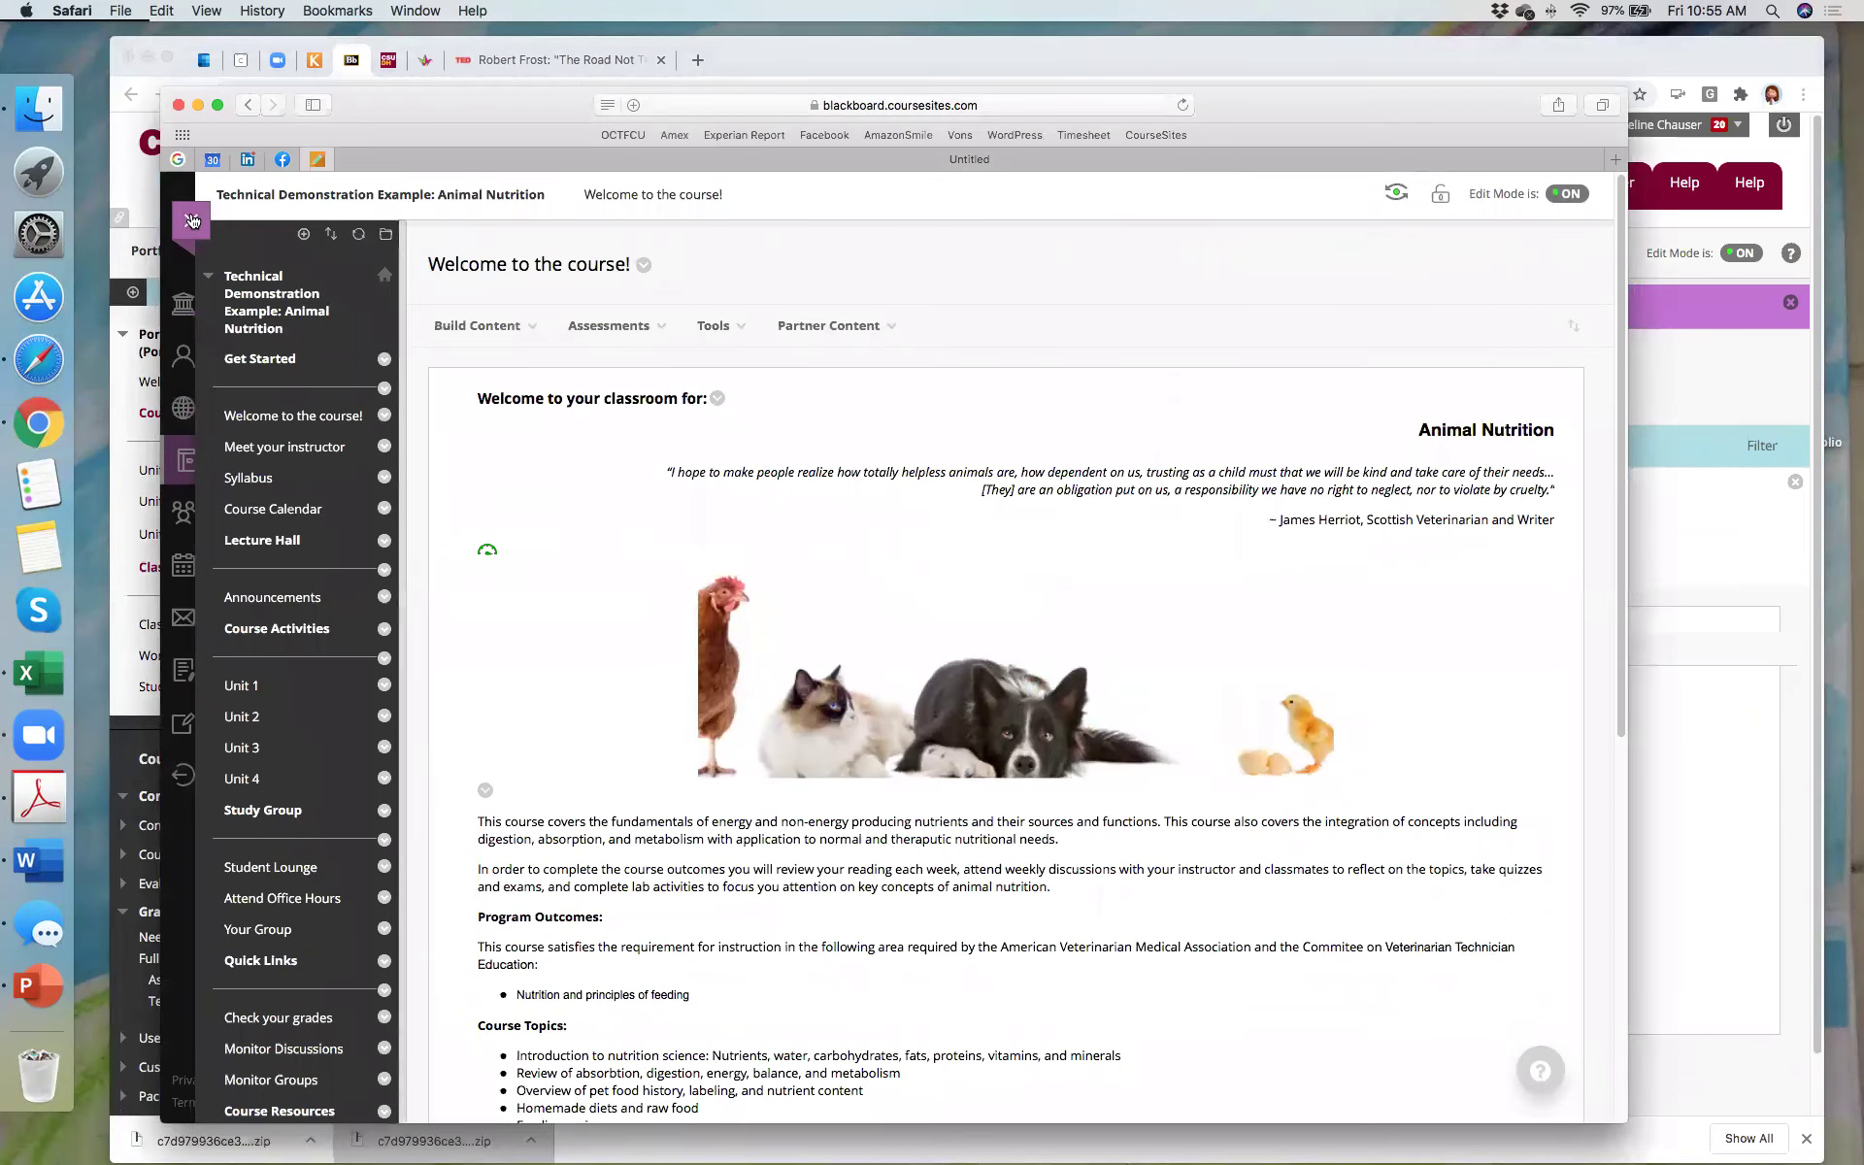
click(191, 221)
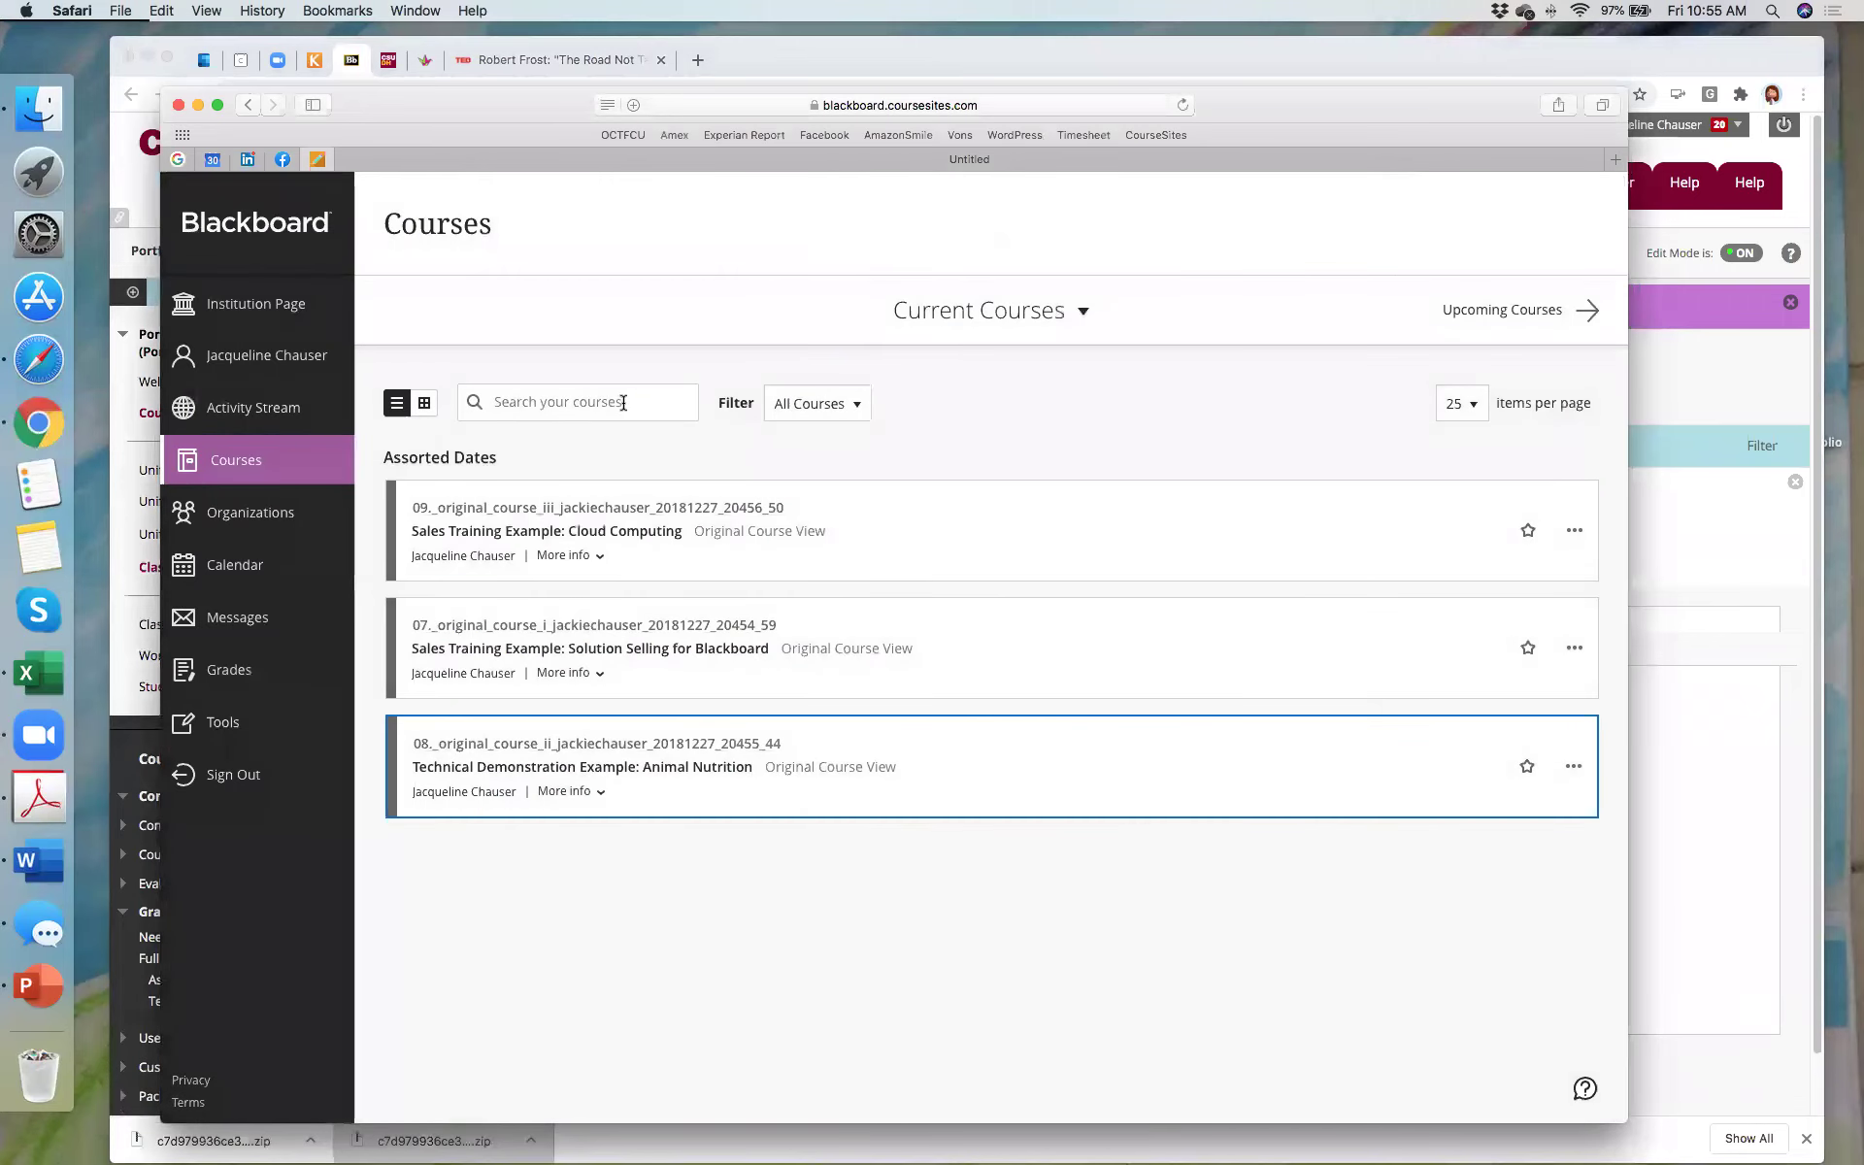
mouse_move(1347, 109)
mouse_down()
mouse_move(1418, 74)
mouse_move(1377, 64)
mouse_move(1464, 87)
mouse_move(1378, 112)
mouse_up()
click(1093, 64)
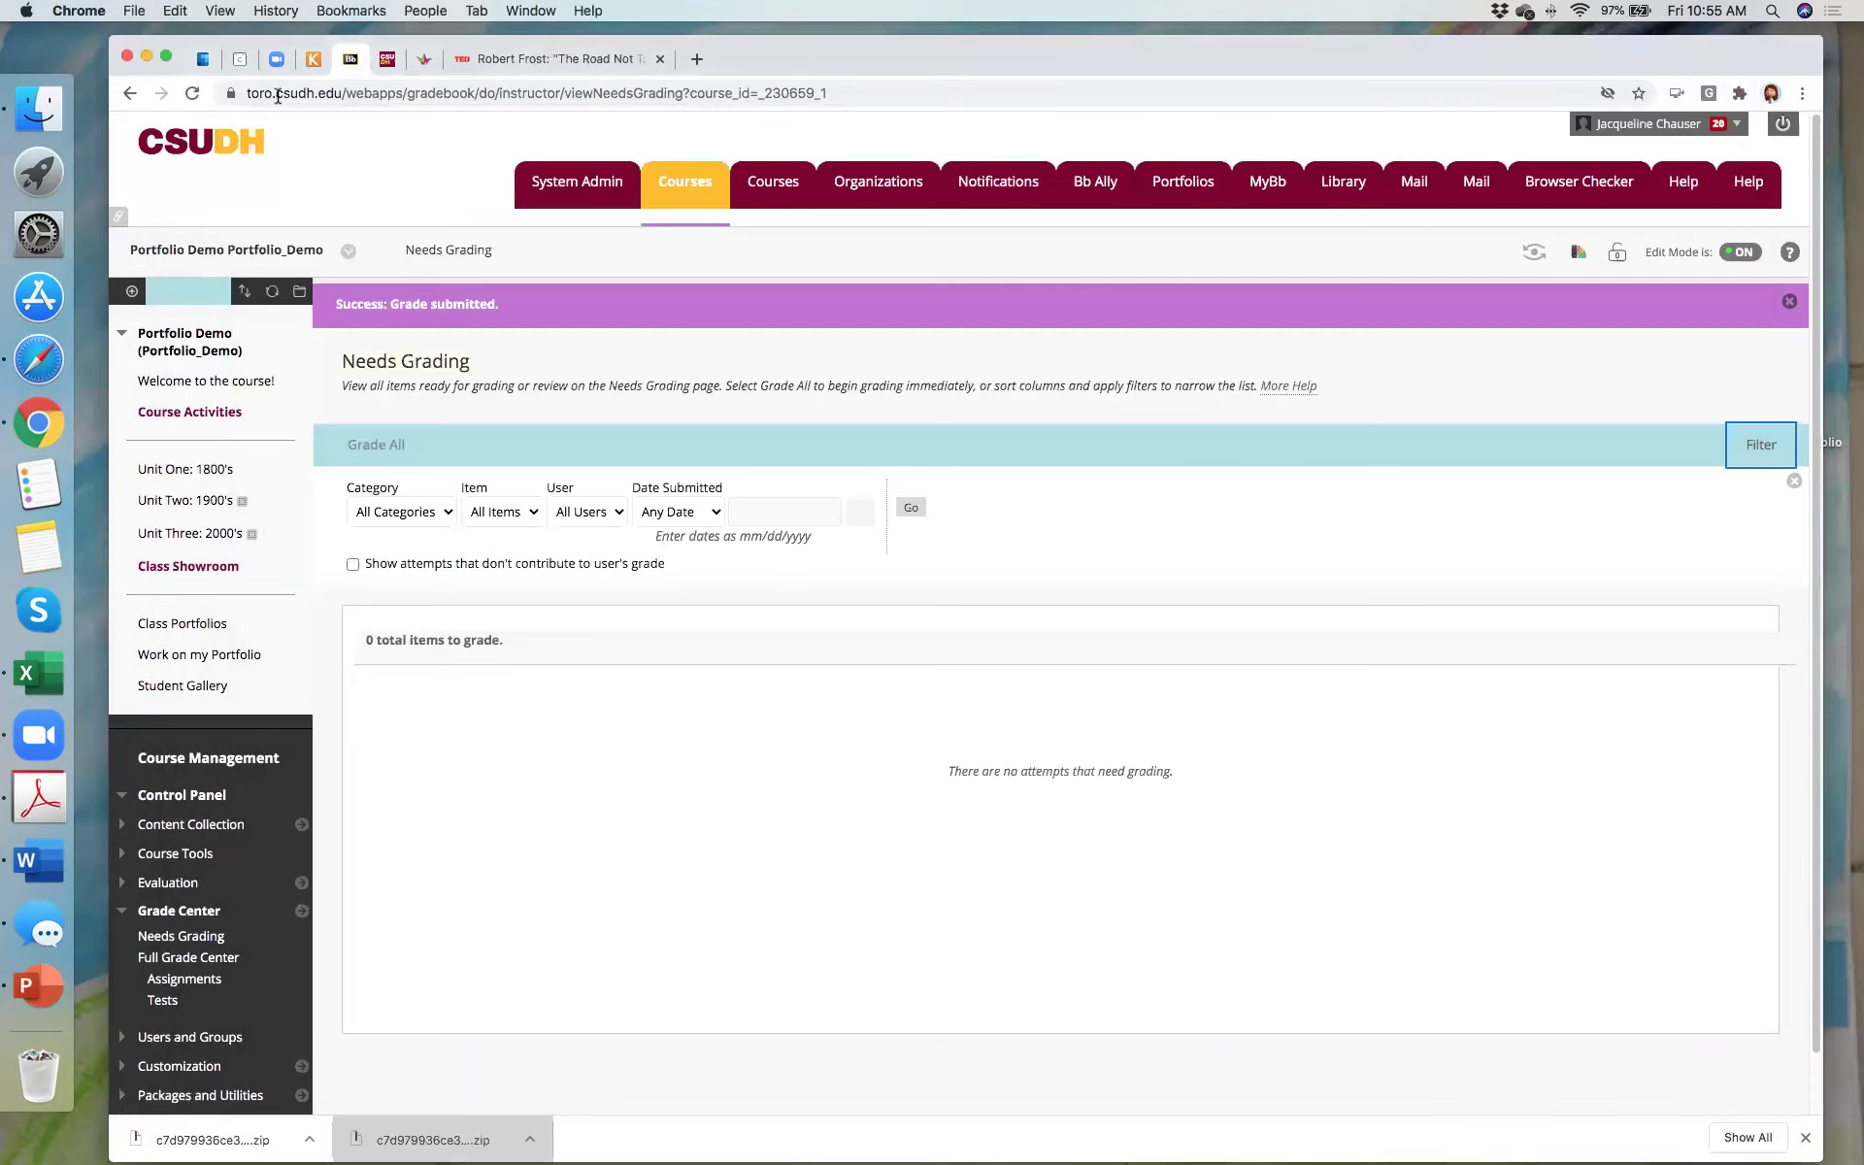
click(147, 56)
drag(1327, 121, 1265, 100)
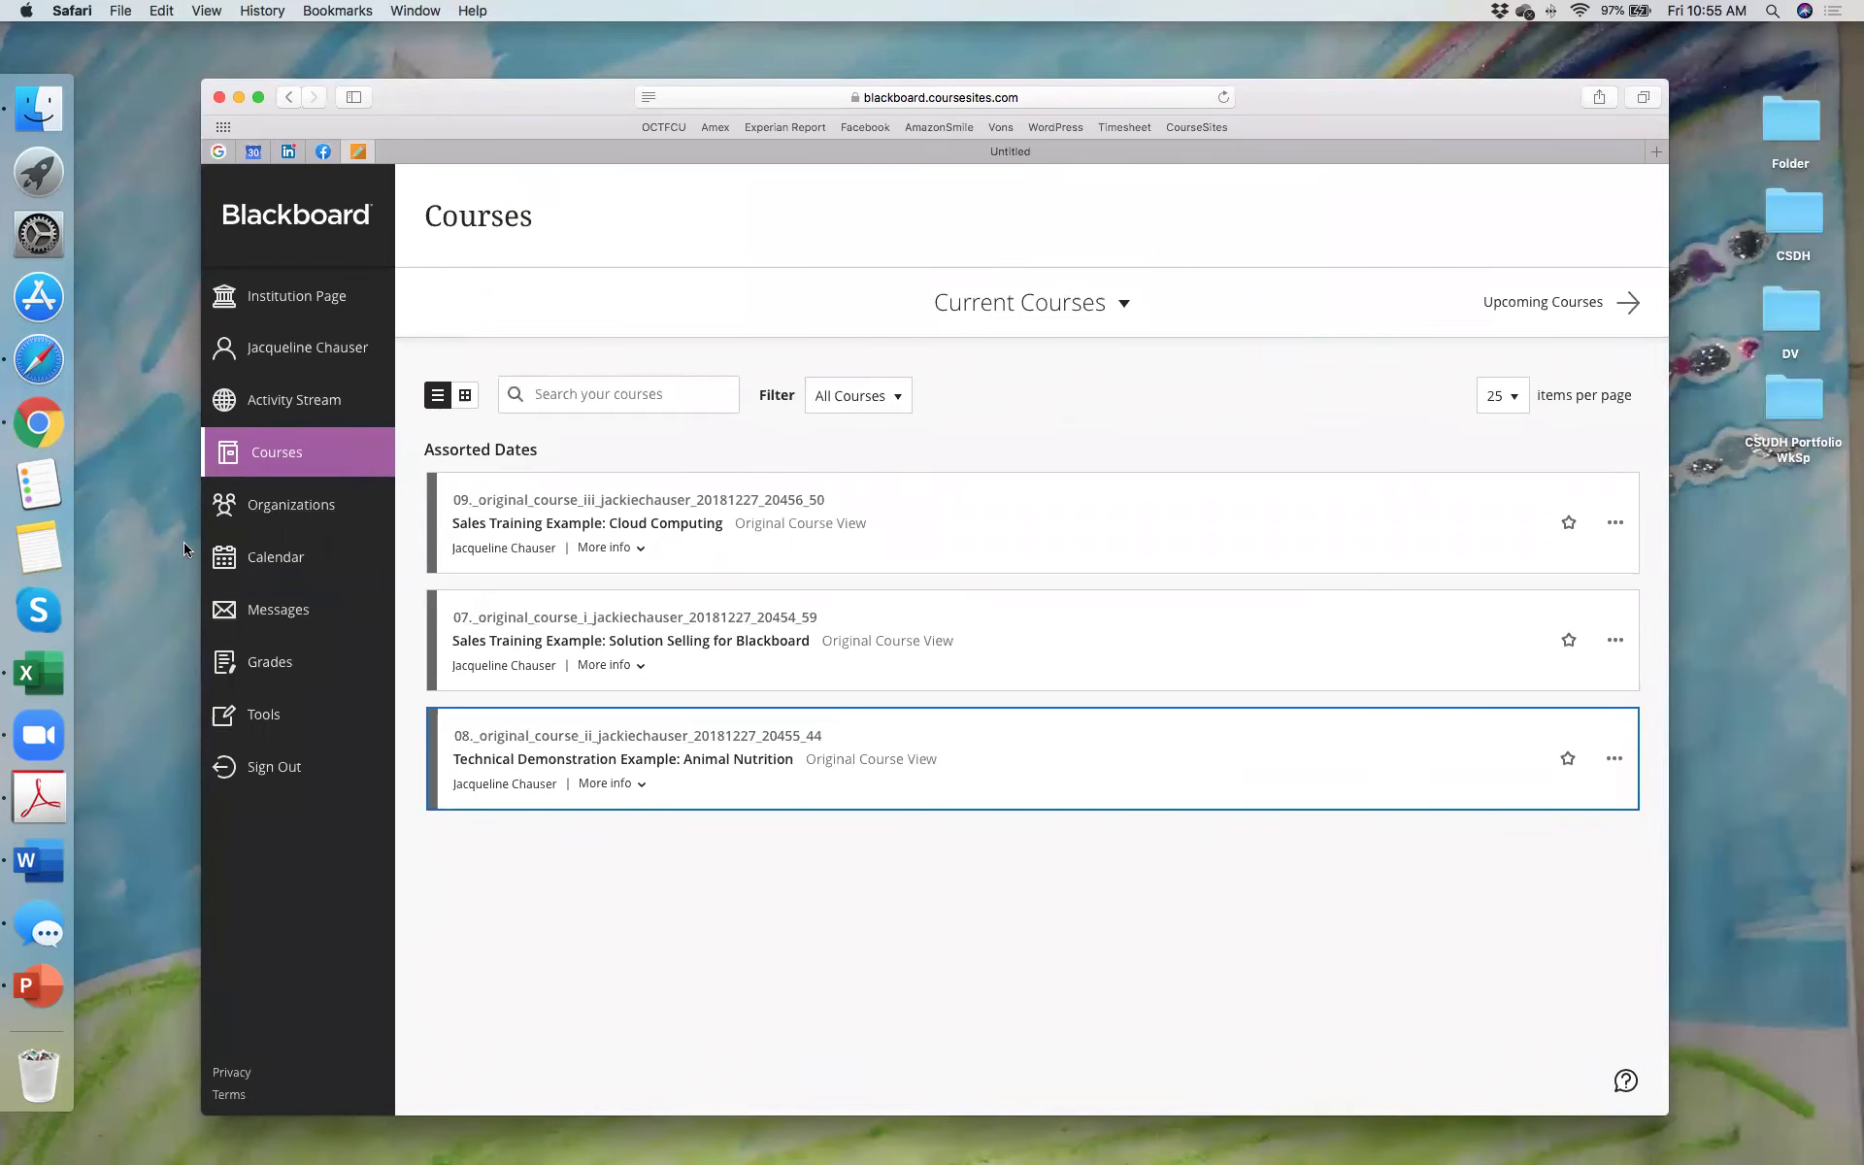
Step: Open the My Portfolios page from the Blackboard tools in Safari
click(277, 735)
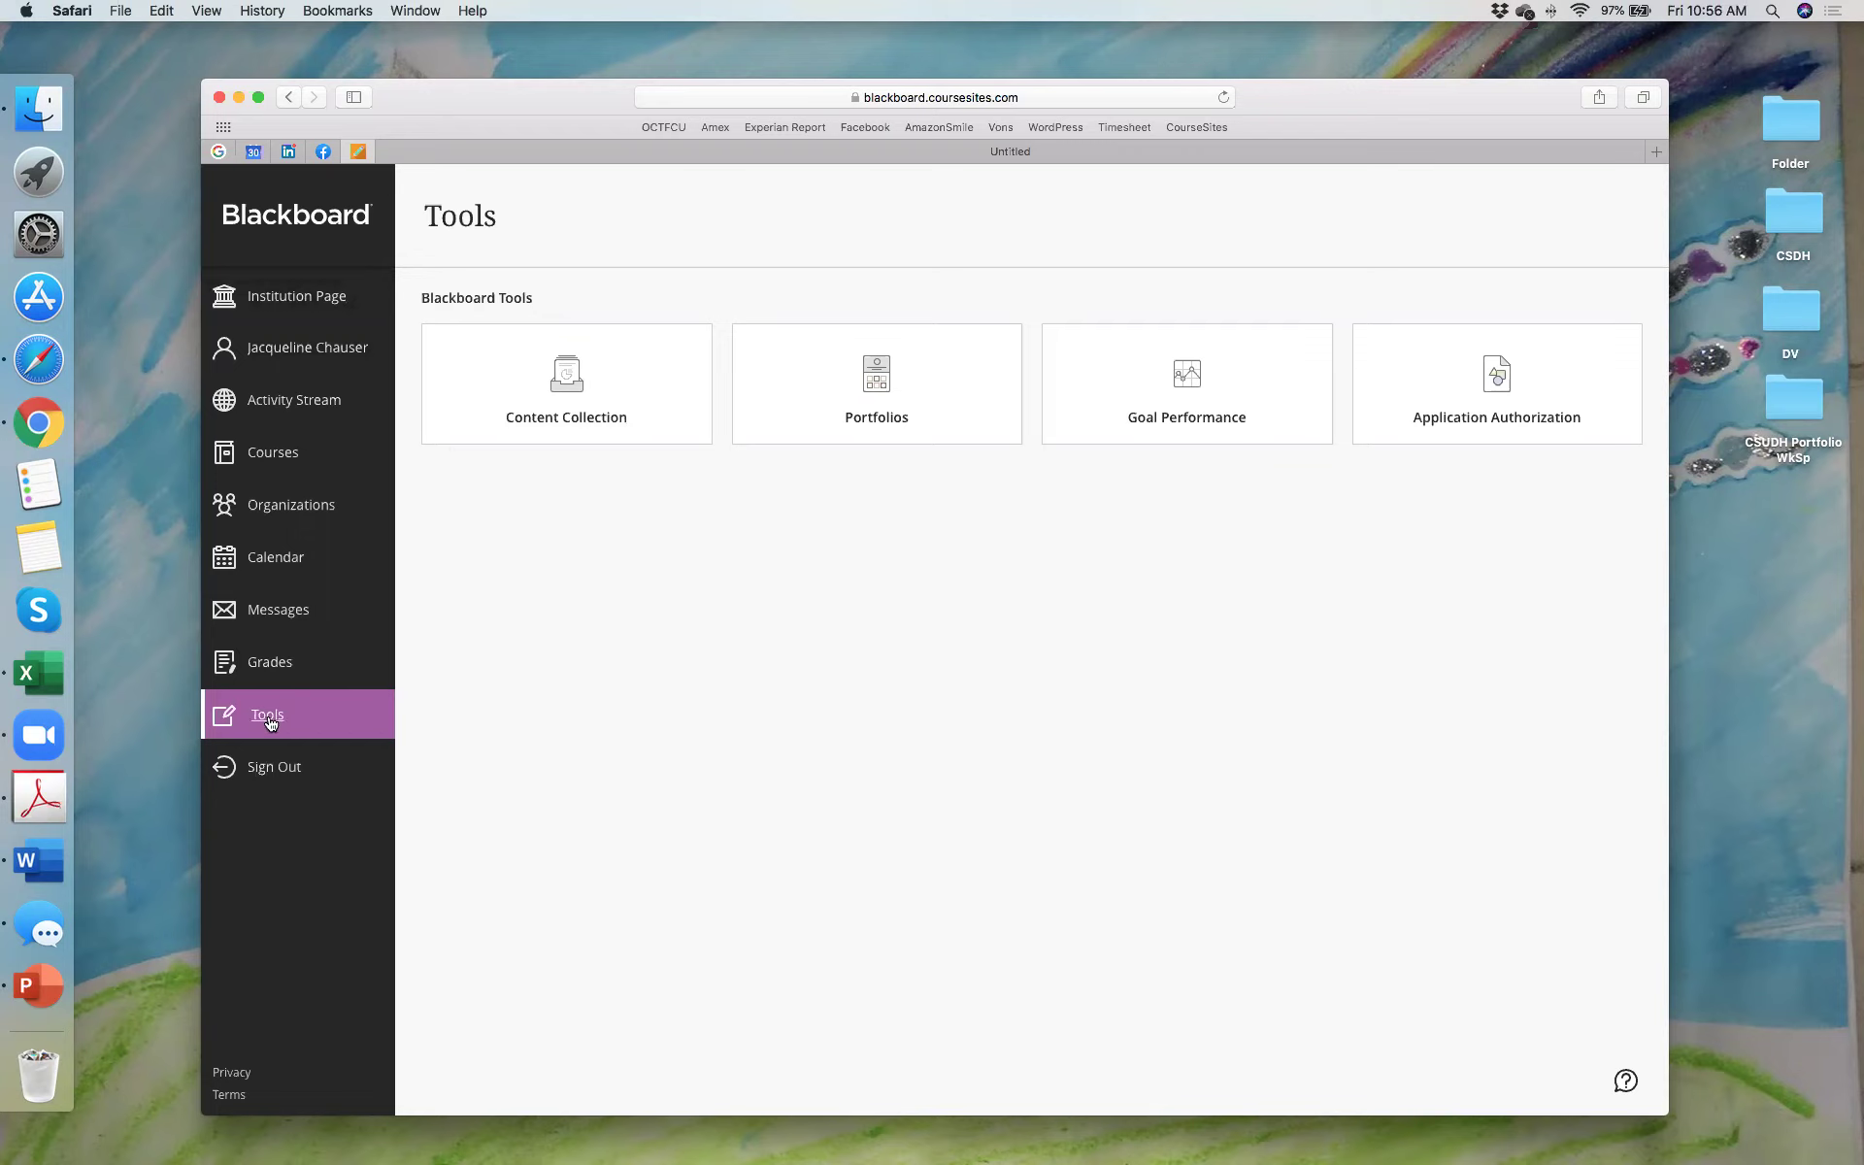
click(865, 381)
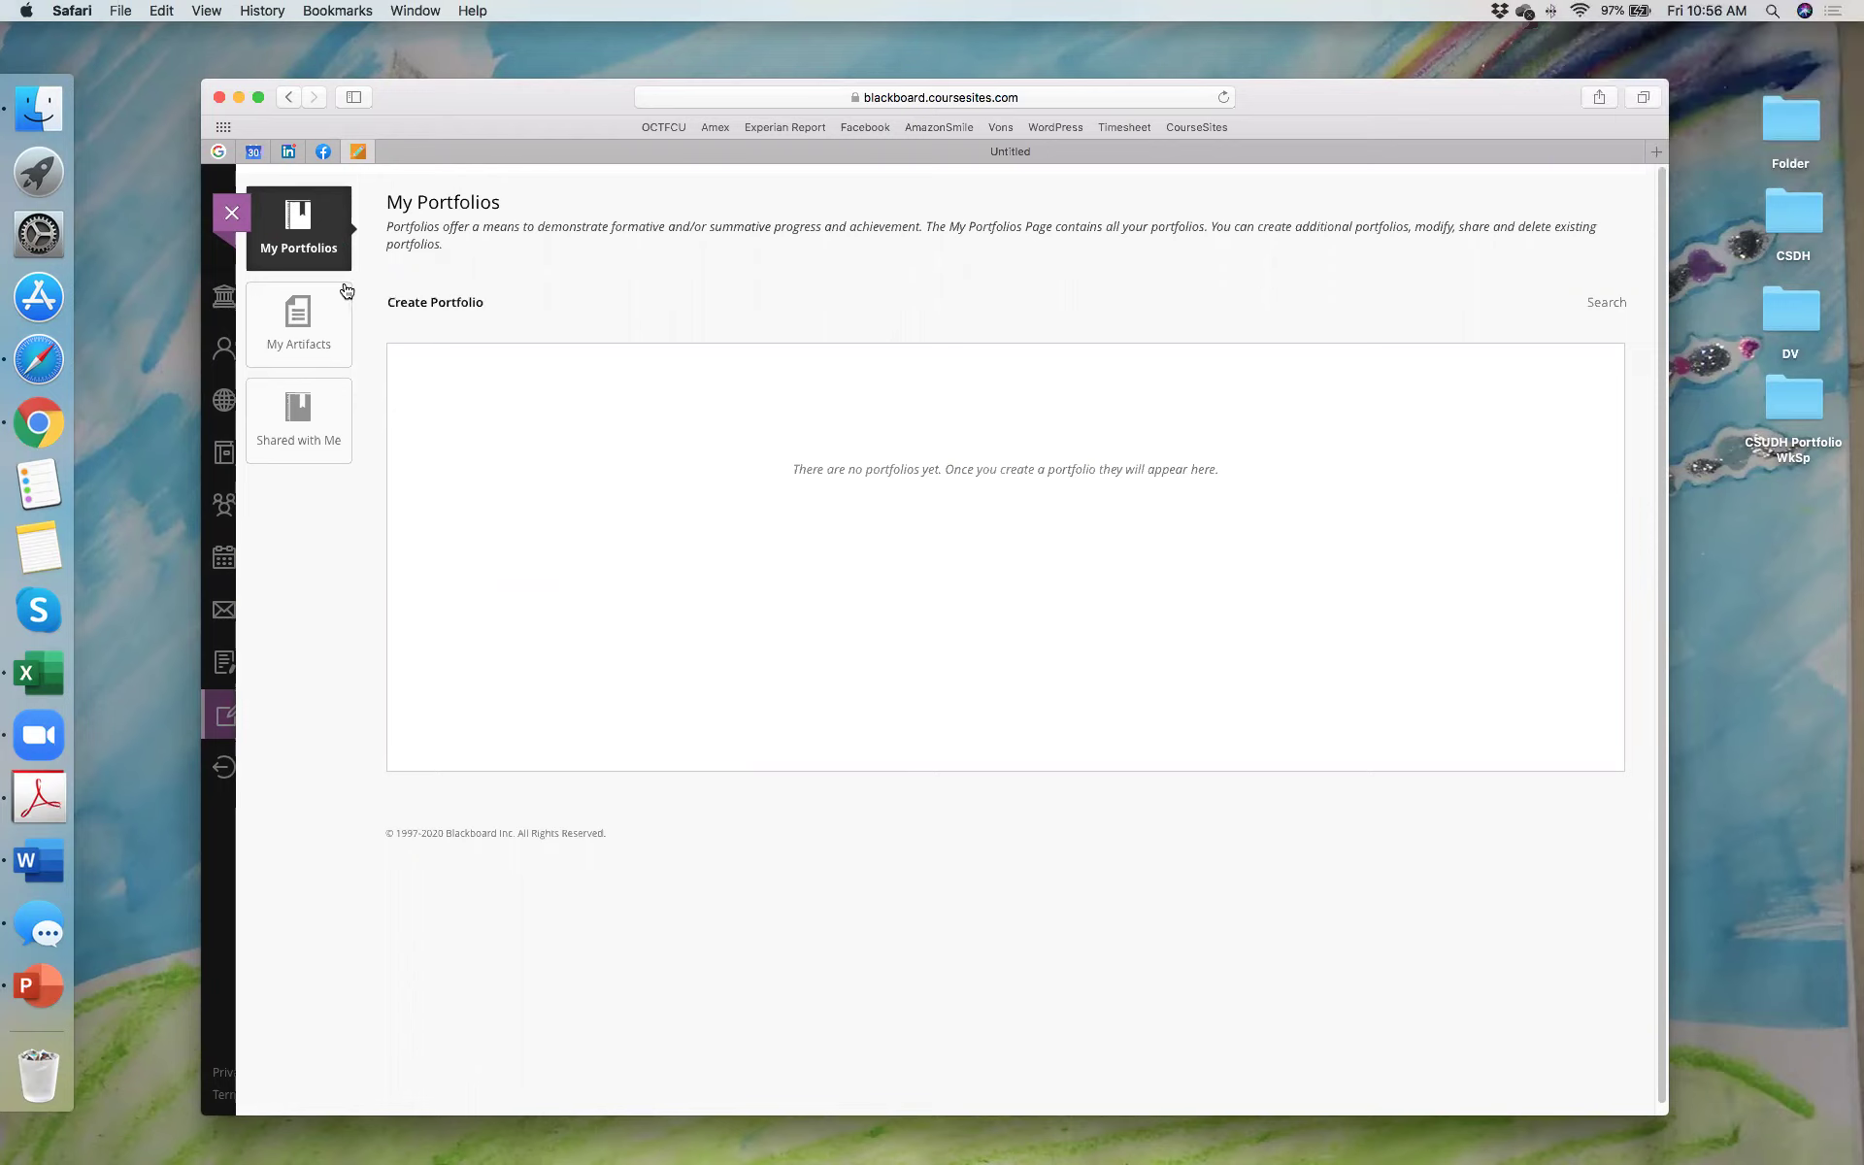
Step: Close the My Portfolios page in Safari, minimize the Safari window, and switch back to Blackboard in Chrome
click(232, 214)
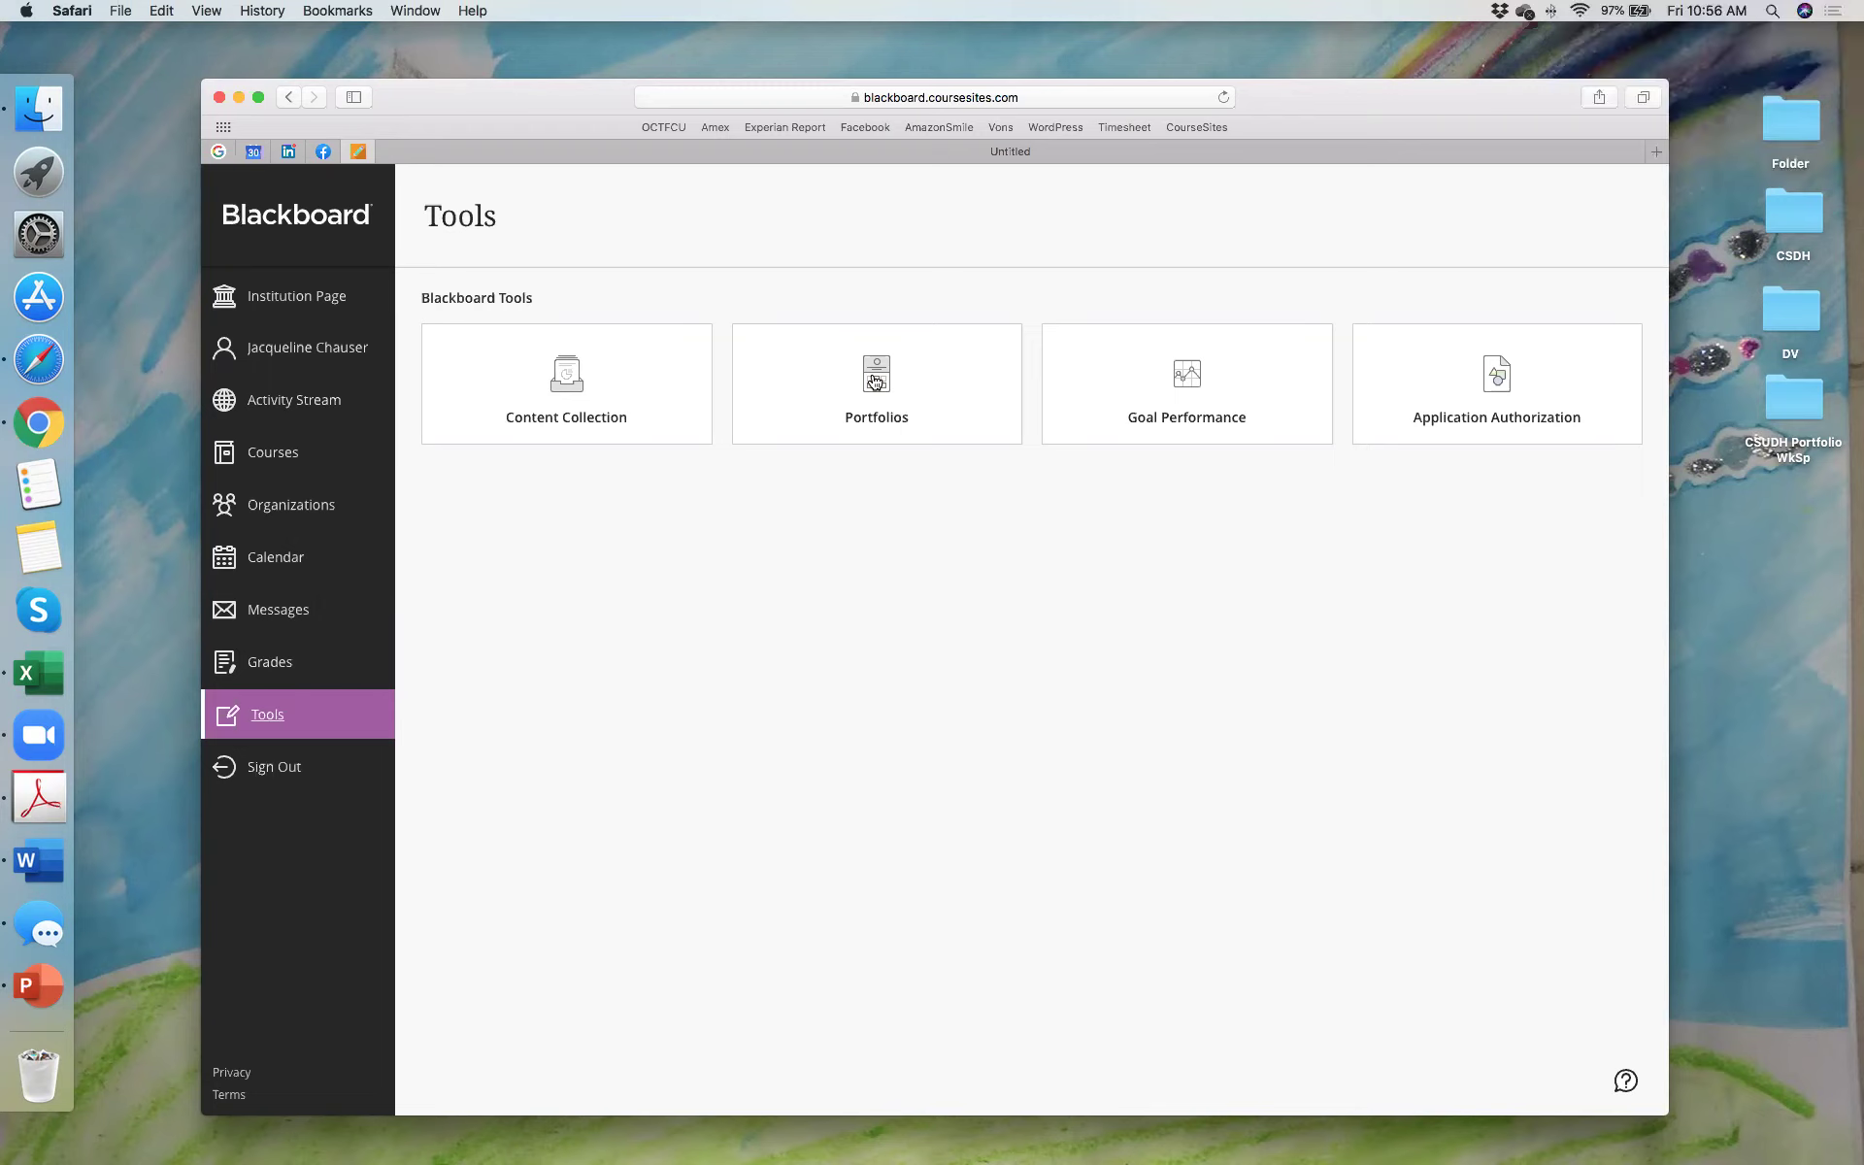
drag(1329, 84, 1249, 189)
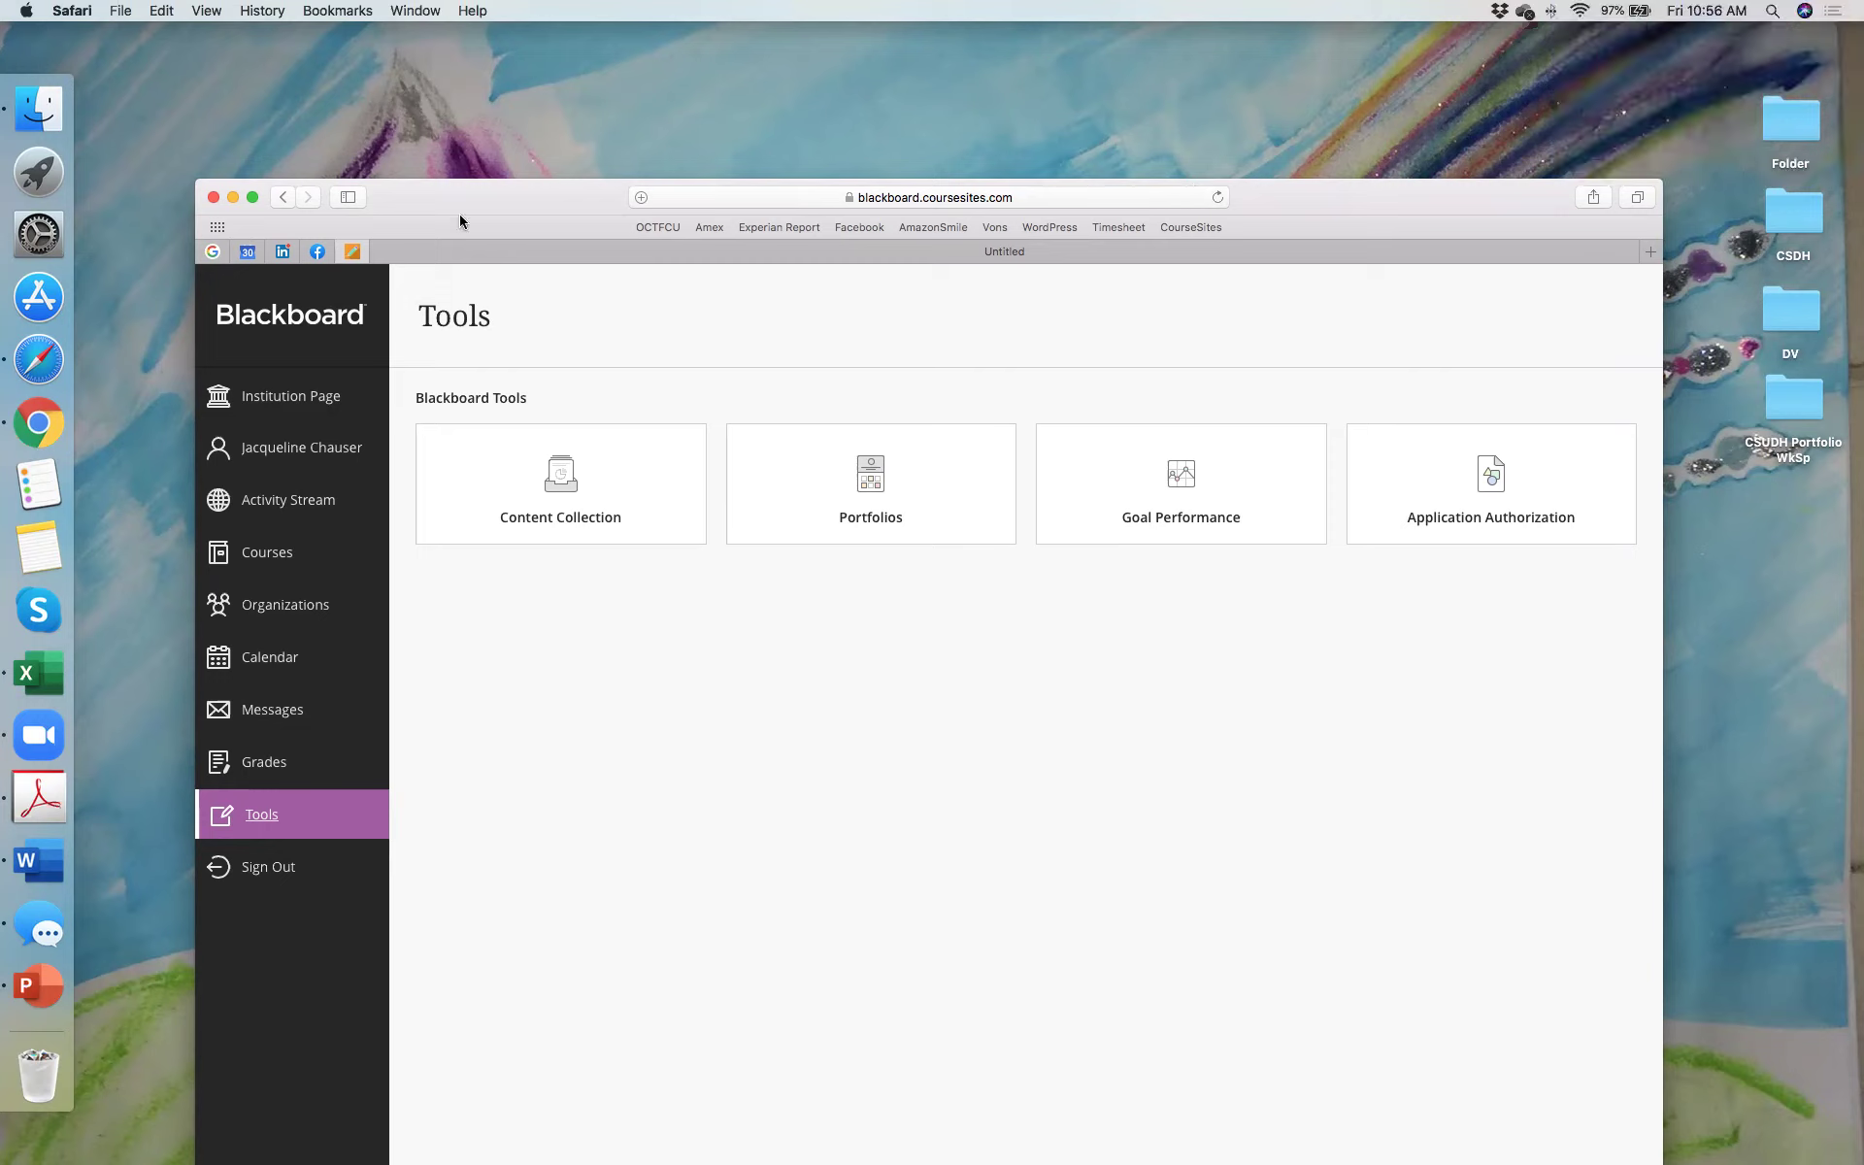
click(233, 198)
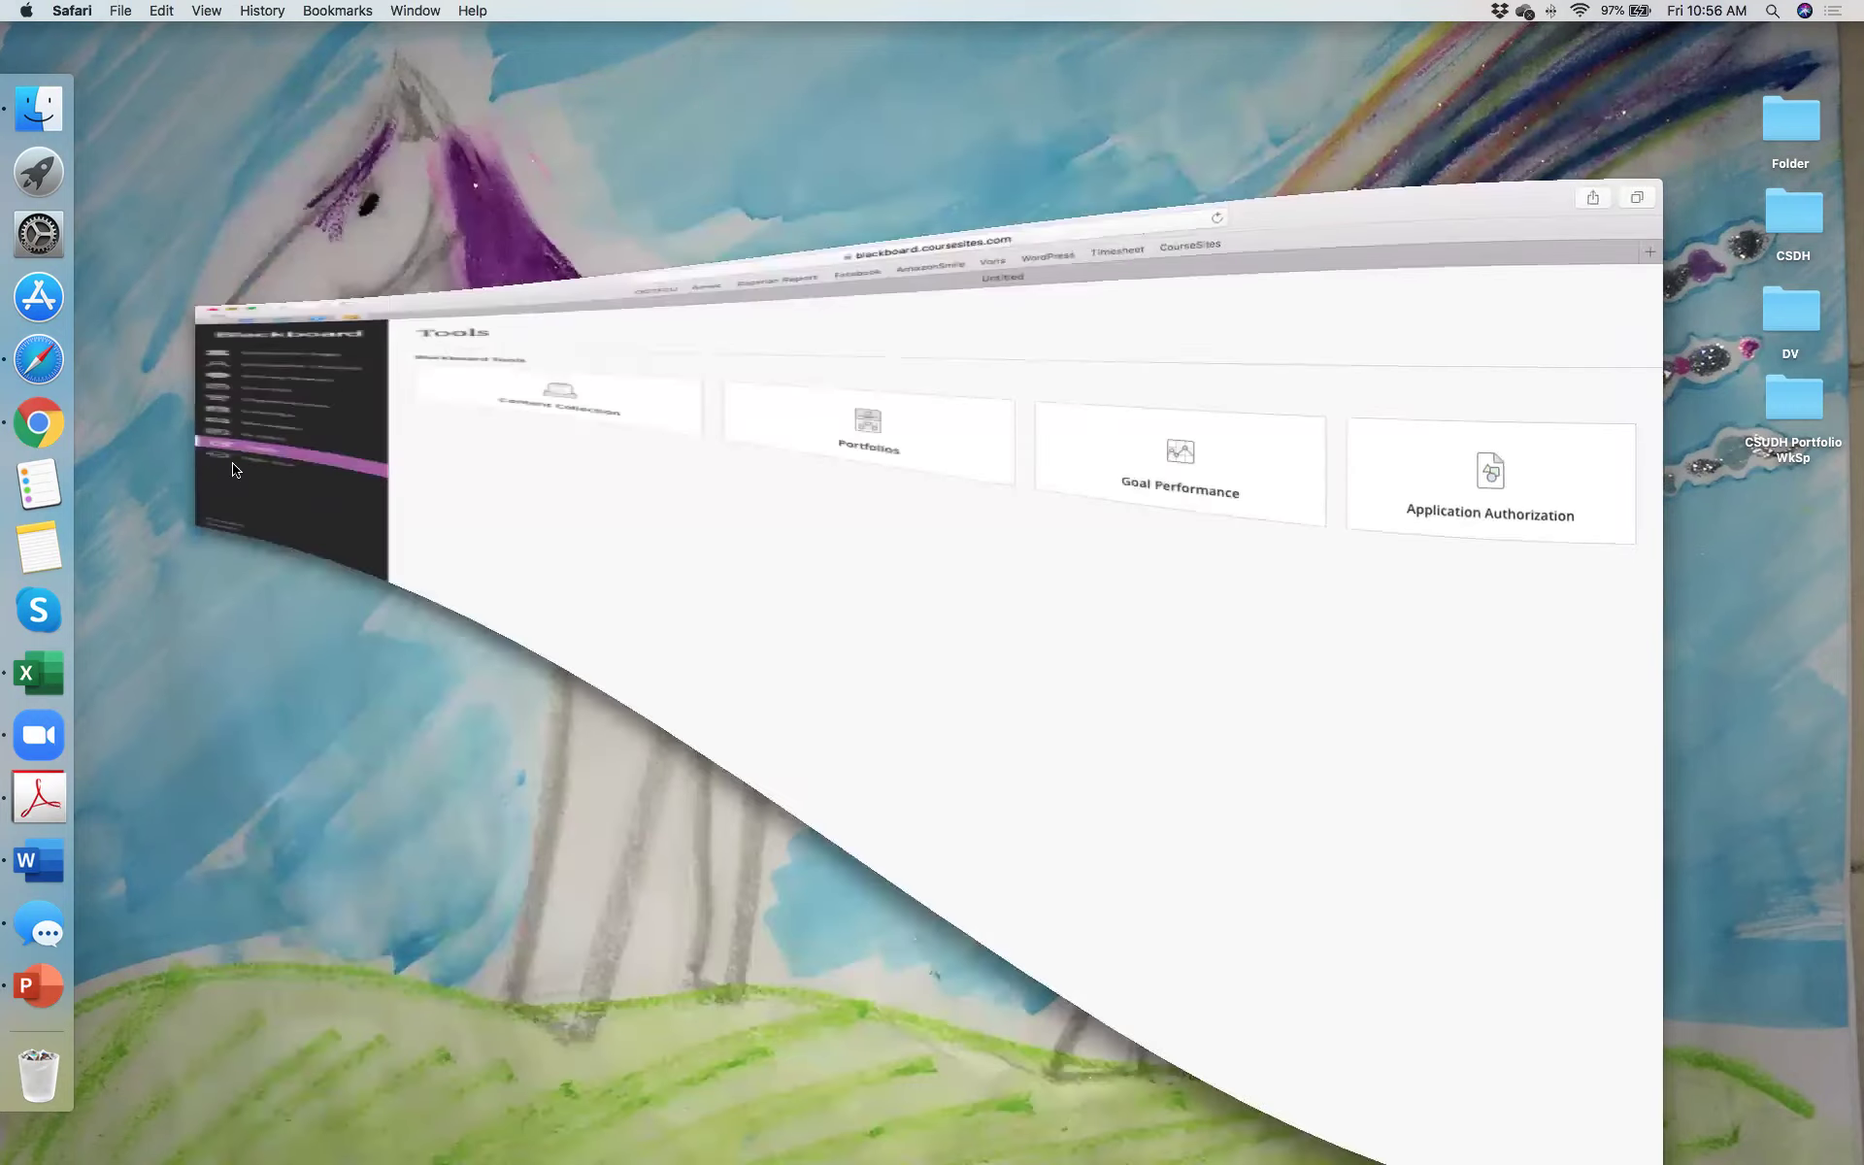
click(39, 422)
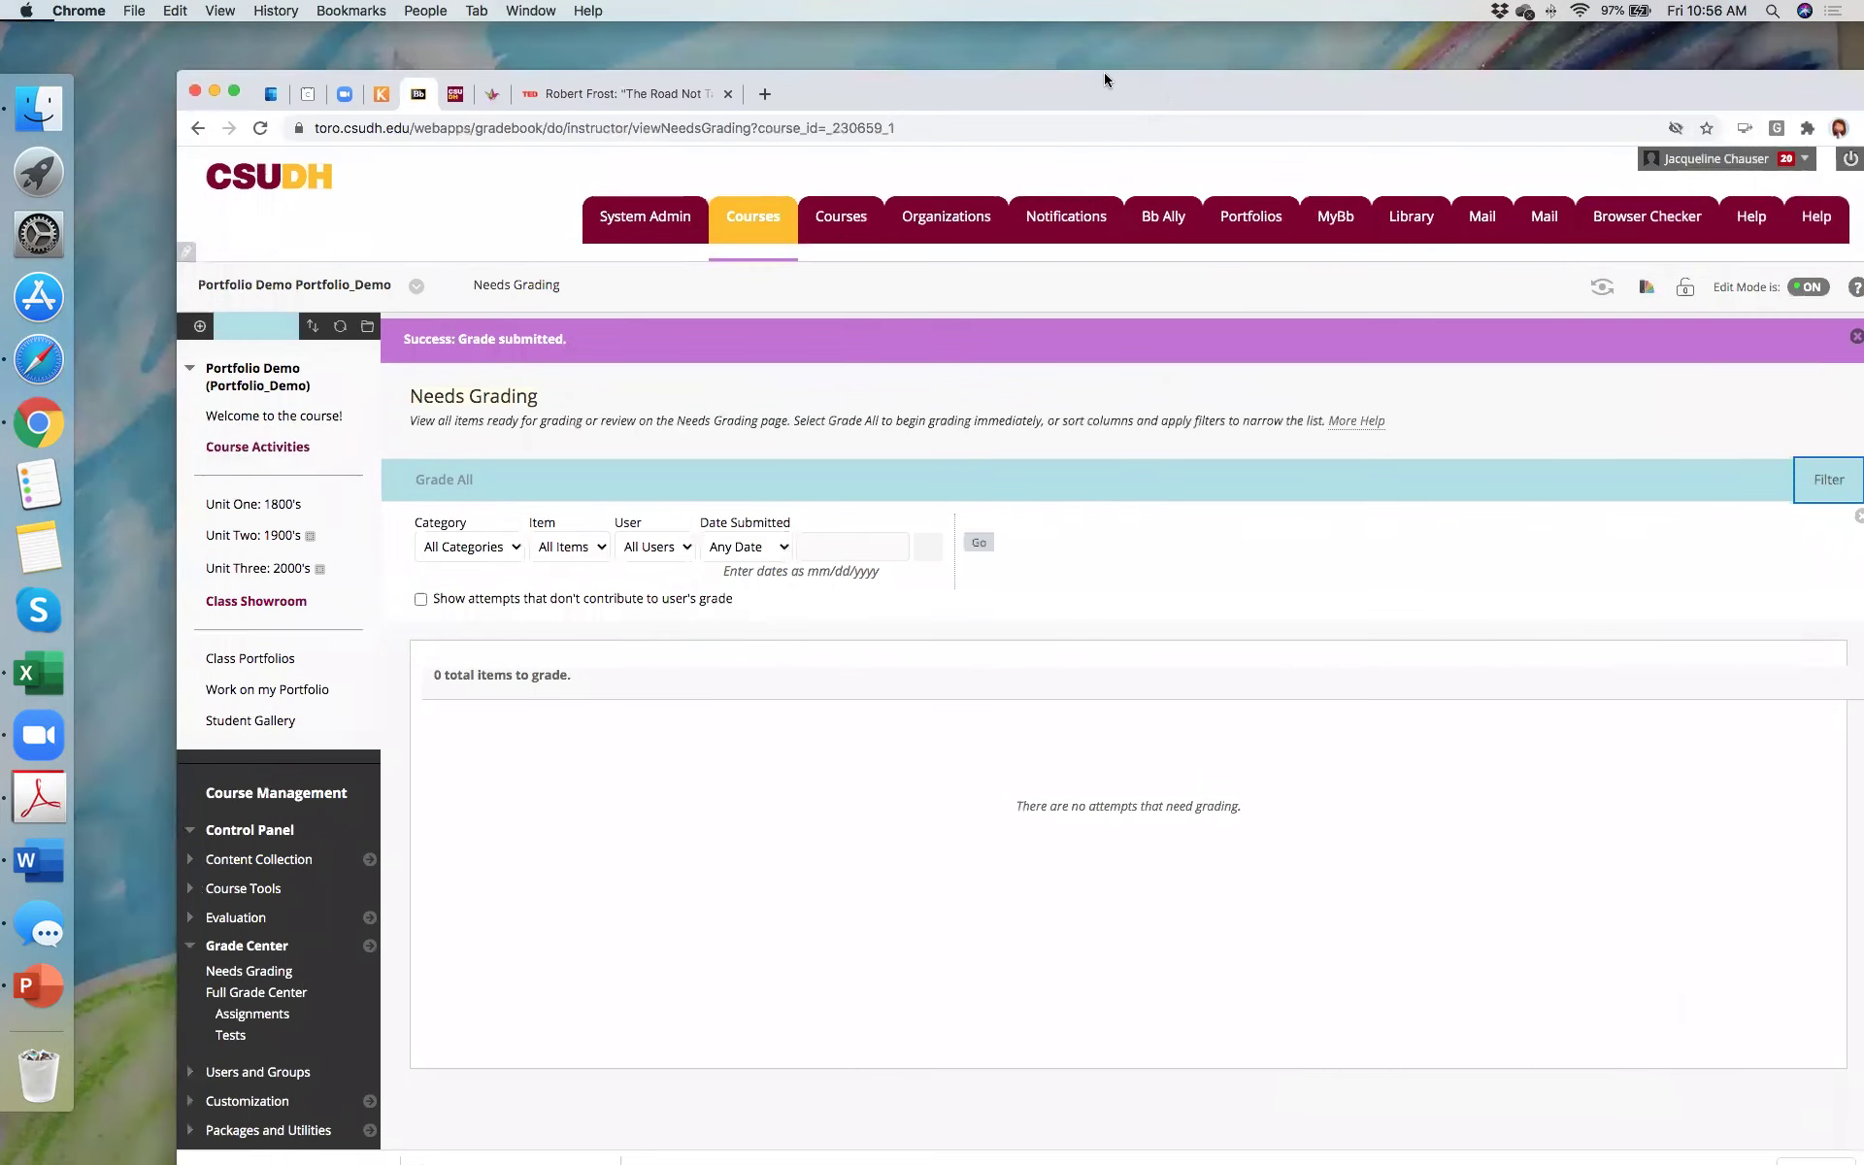
drag(1104, 72, 1095, 139)
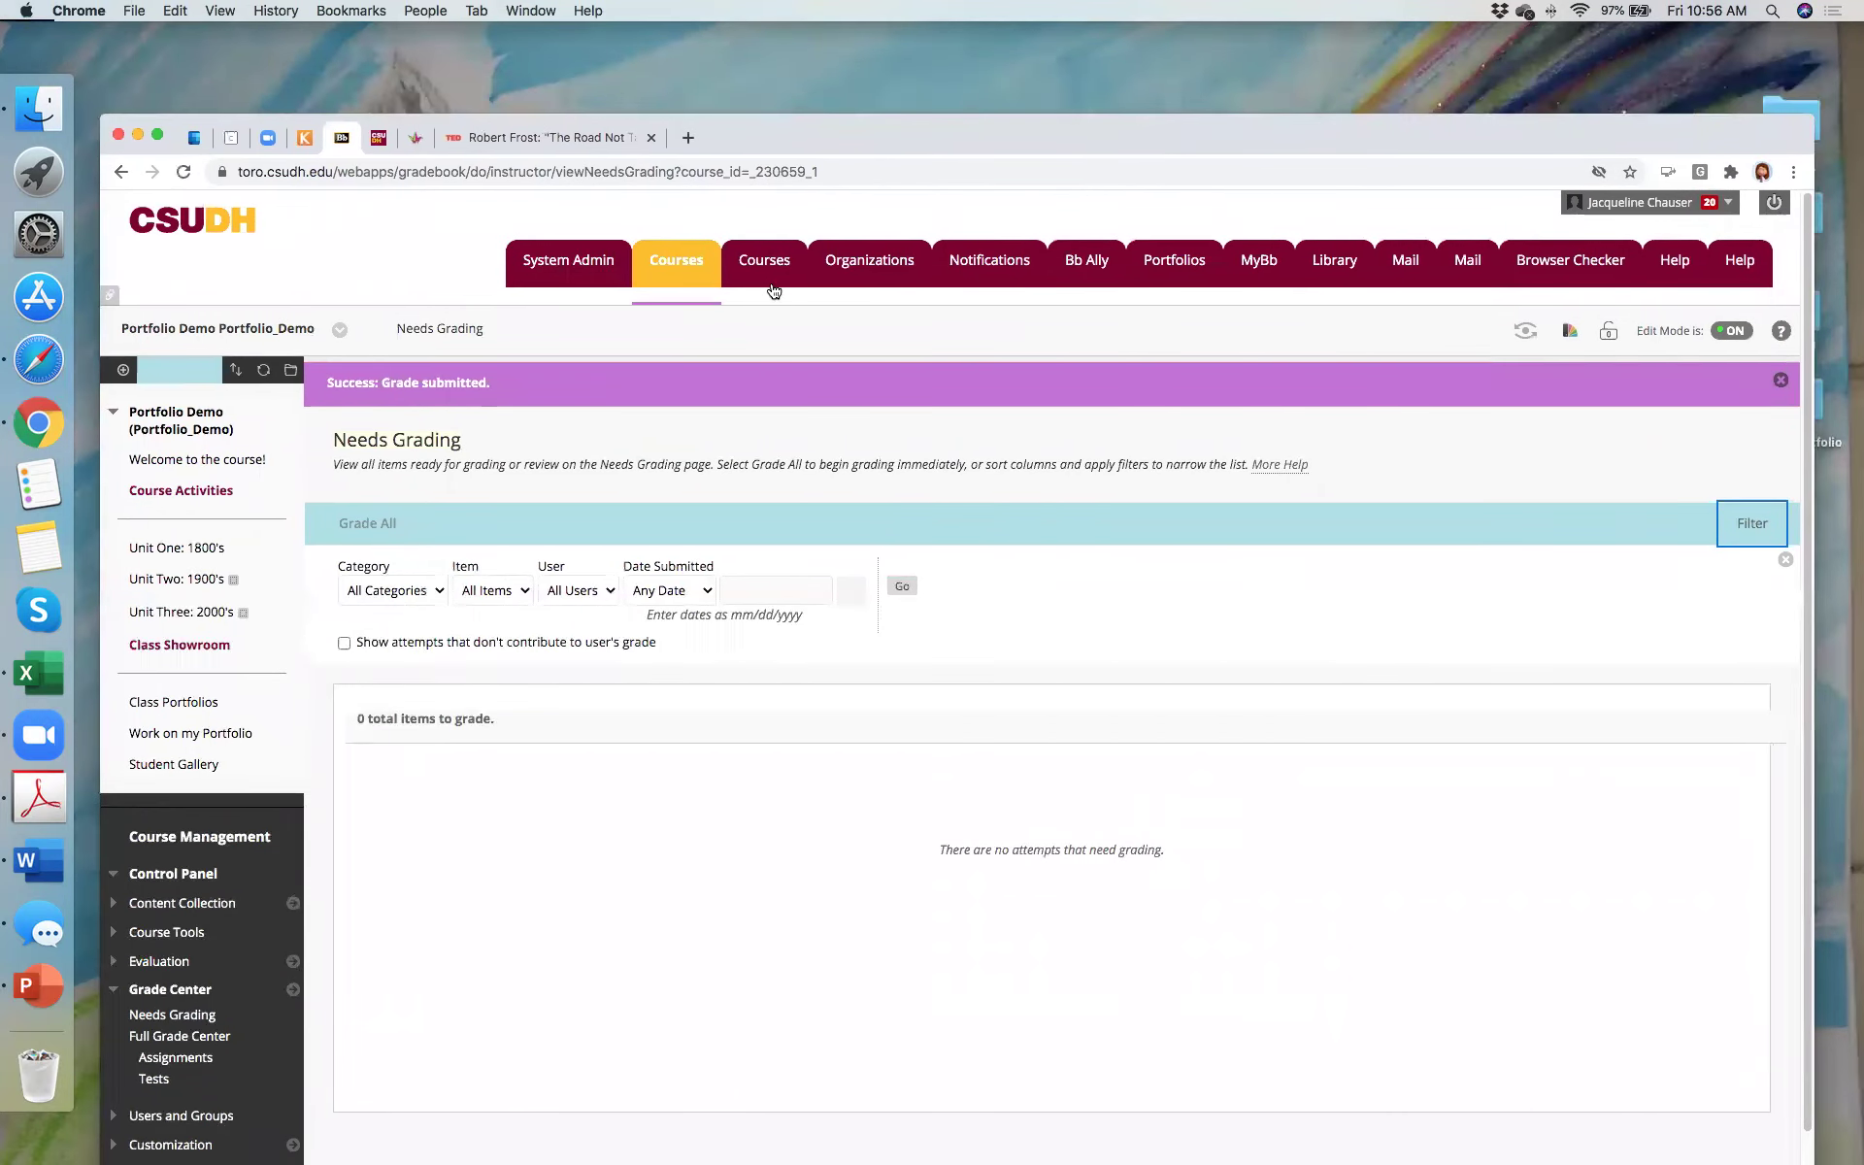
Step: Open the Sample portfolio for editing and add a new section below Section 1 on Page 1
click(1172, 271)
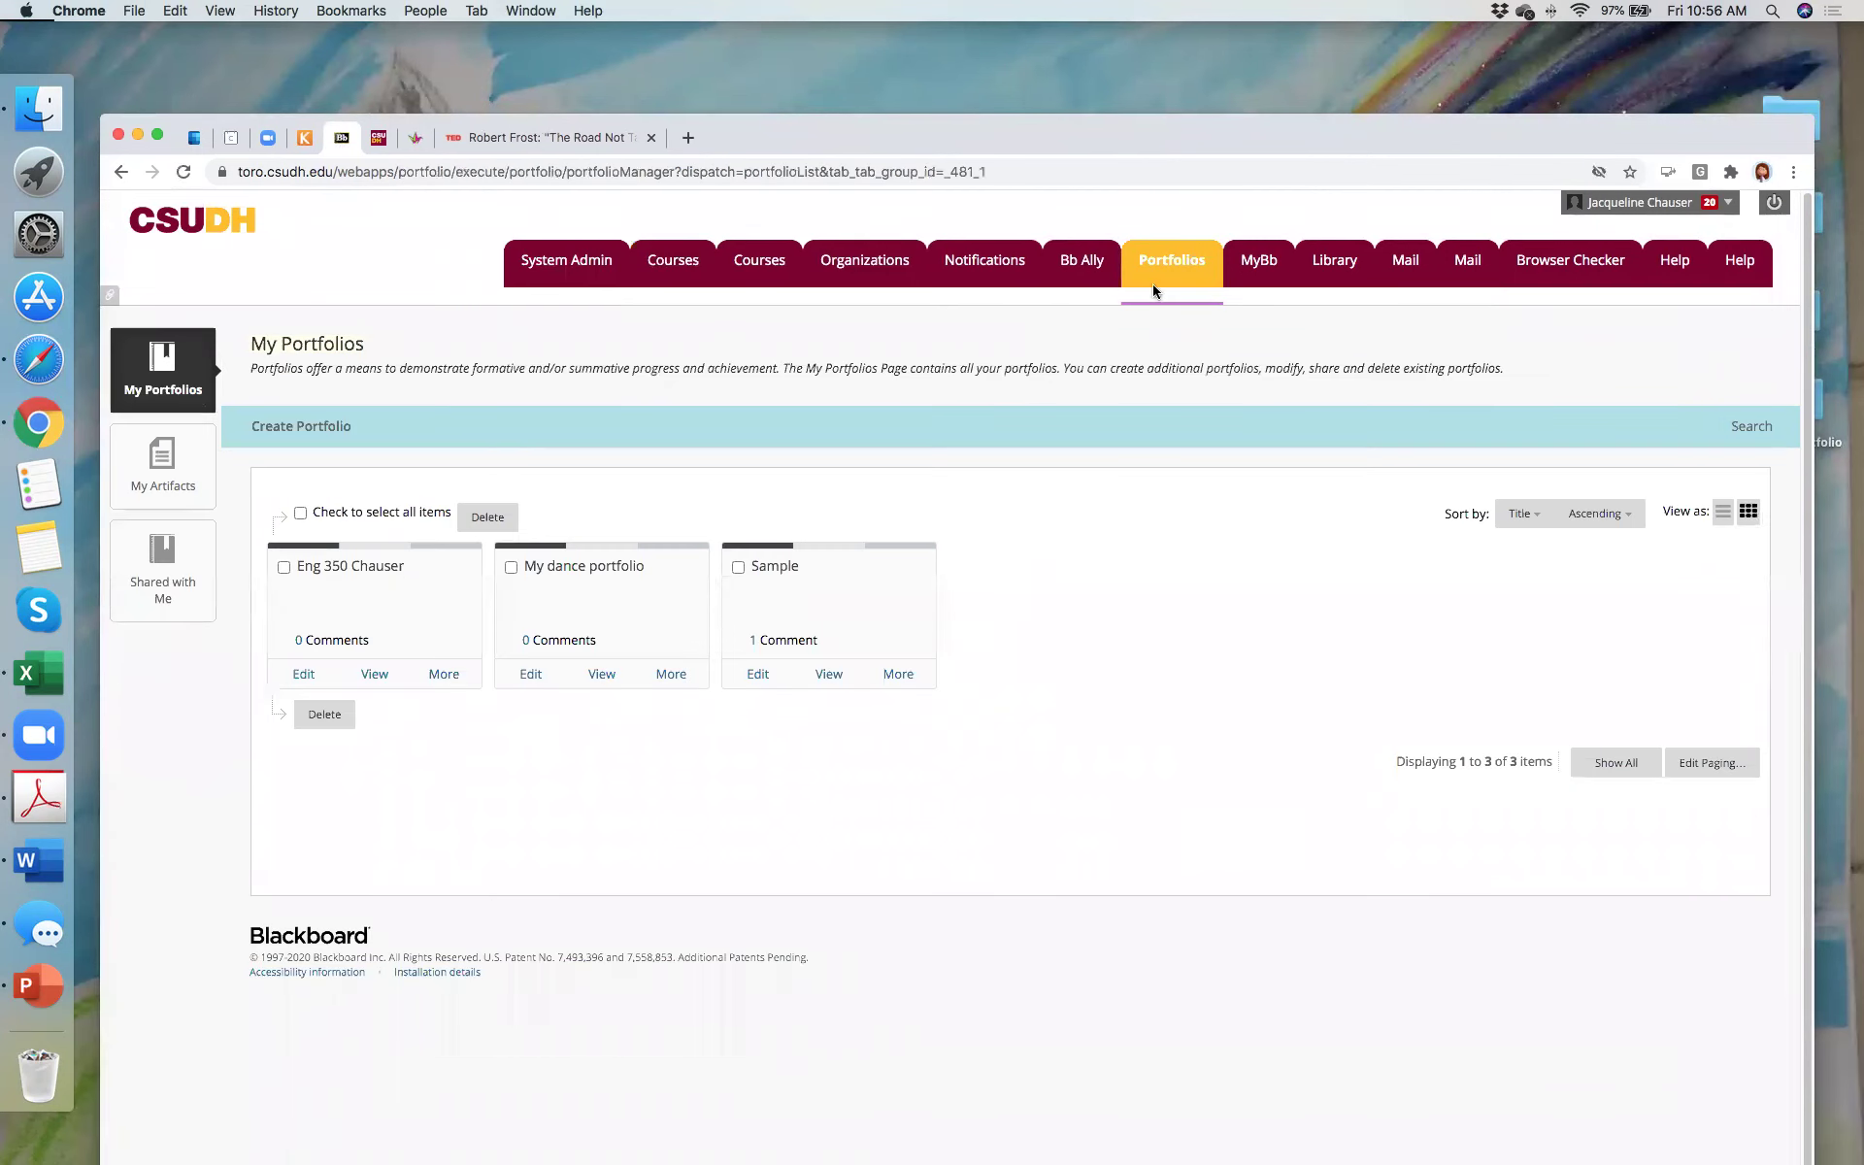
click(763, 676)
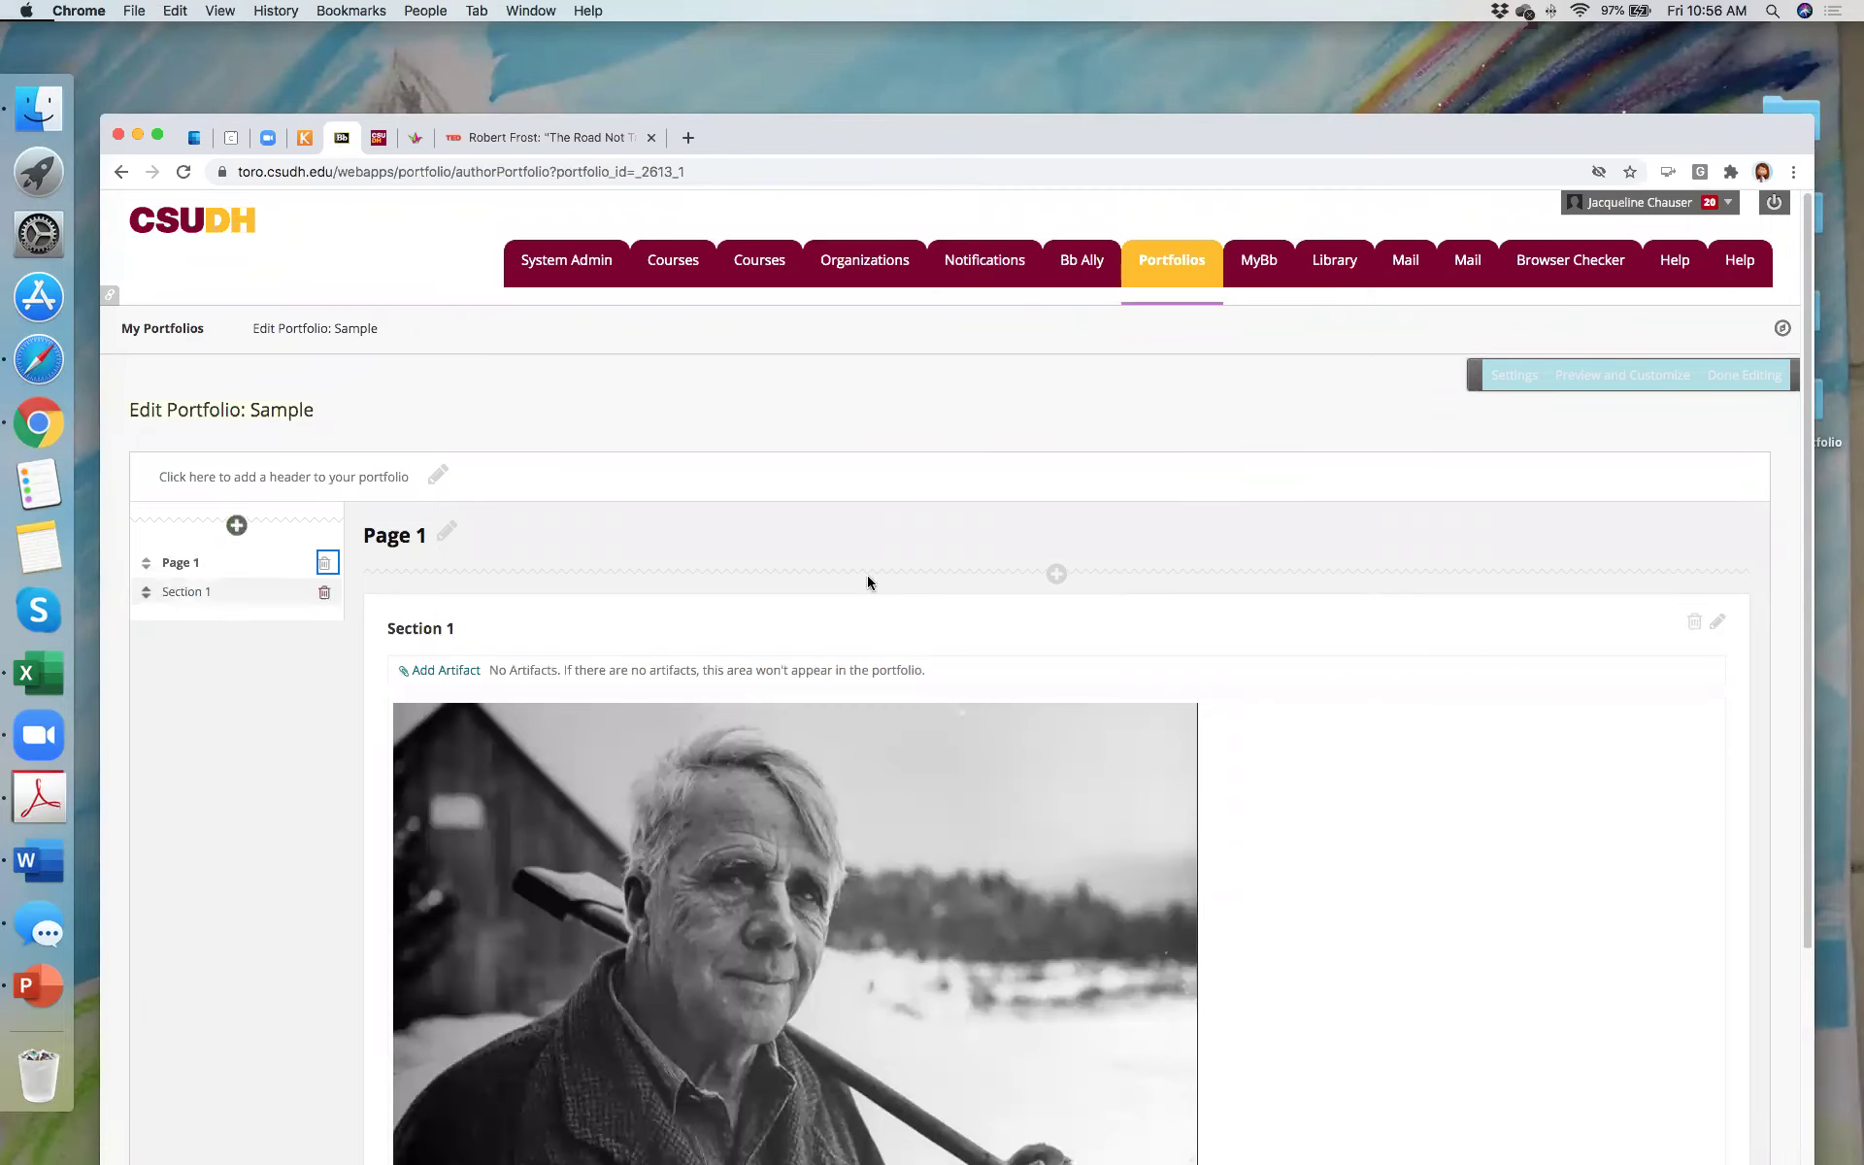
scroll(1002, 626, down, 3)
scroll(1004, 629, down, 1)
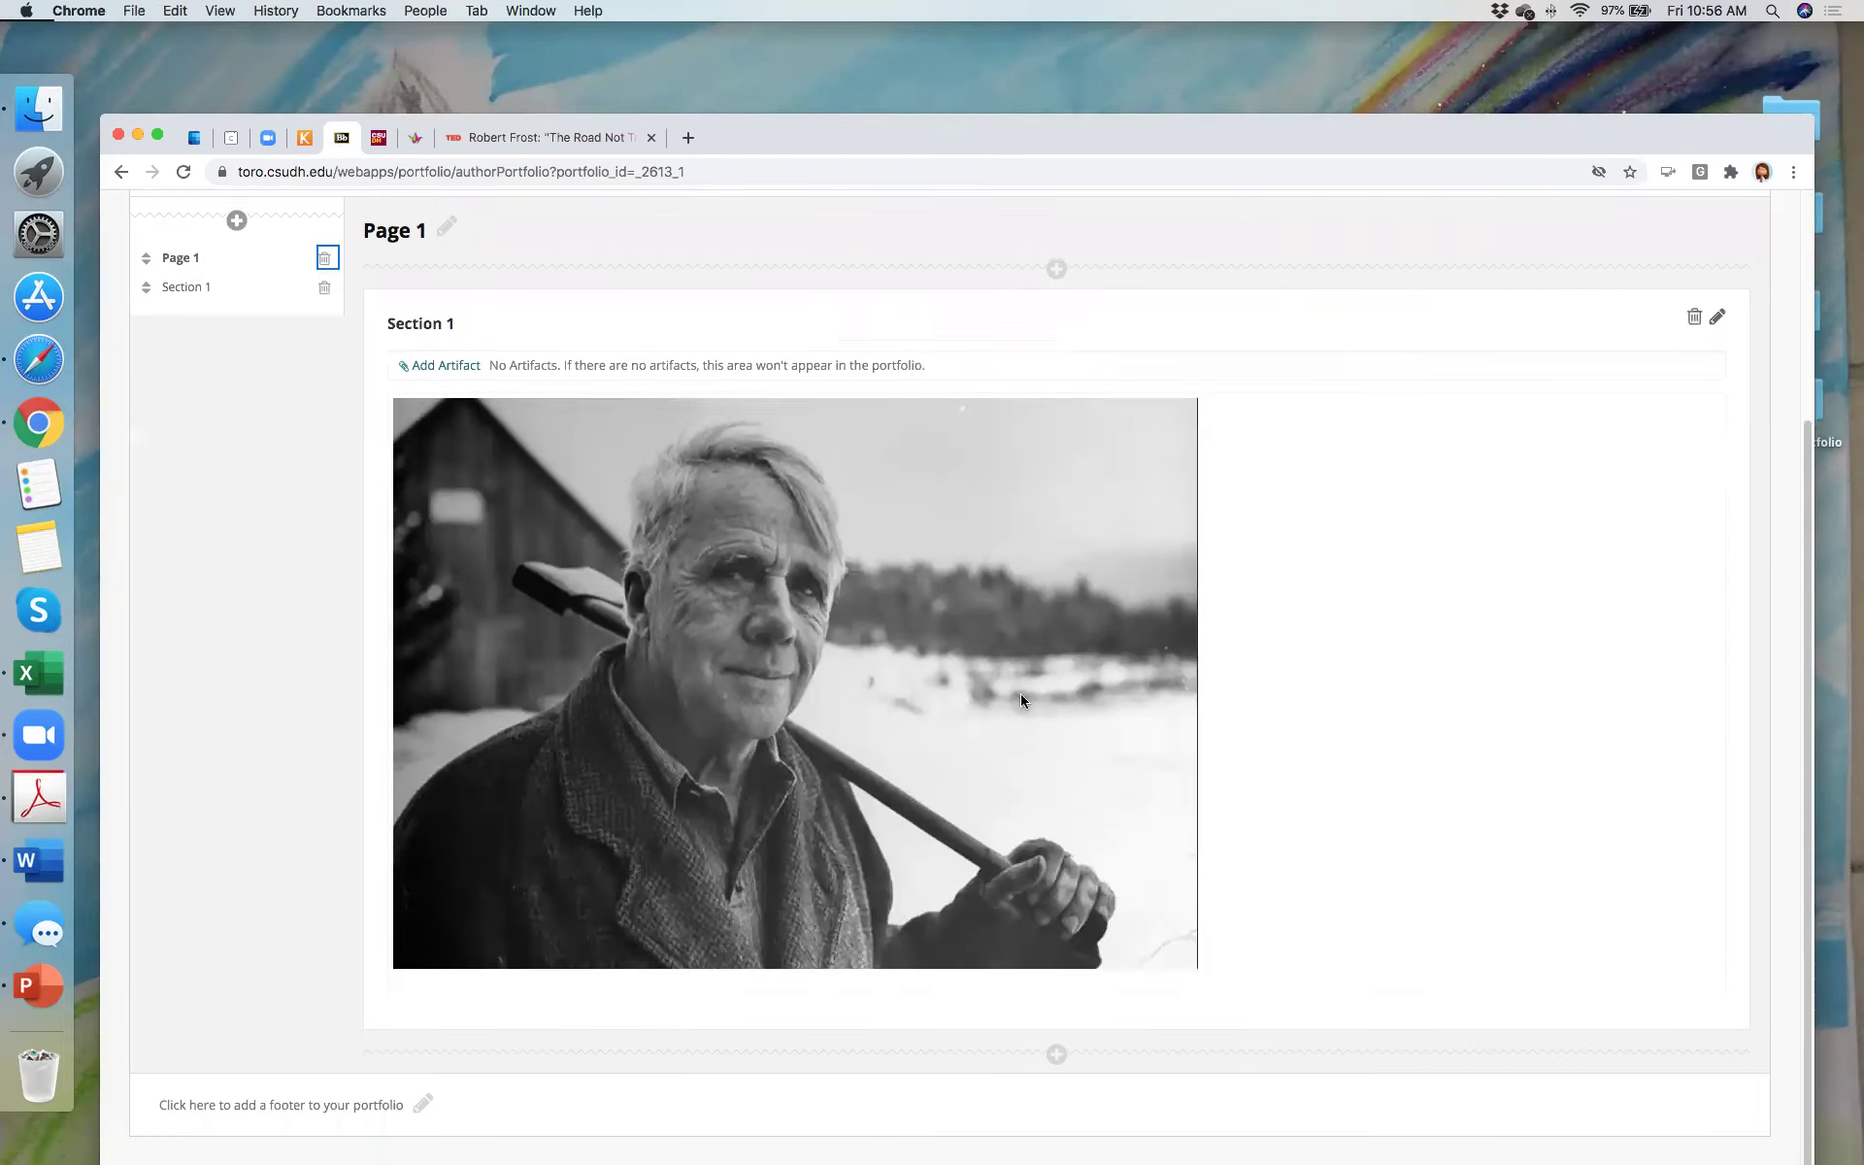
click(1057, 1067)
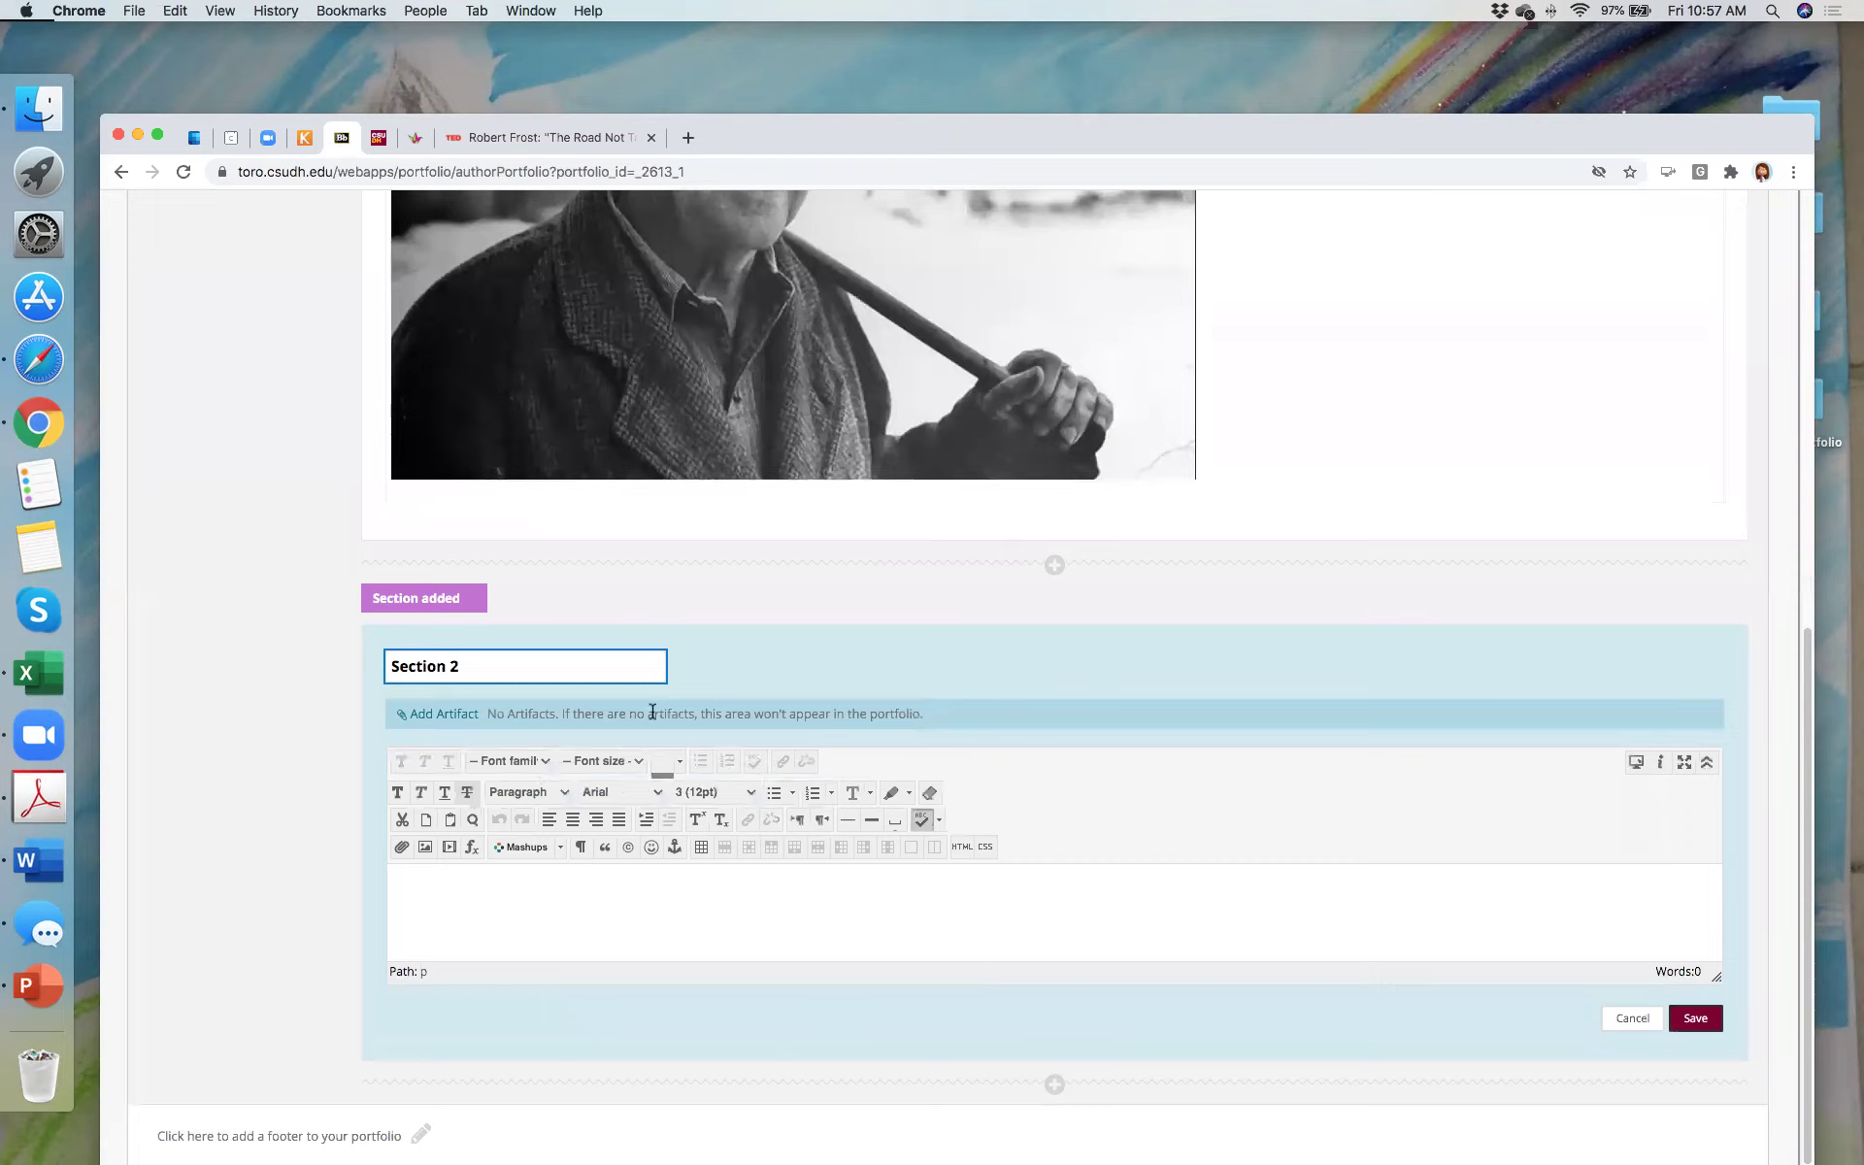
scroll(288, 541, up, 10)
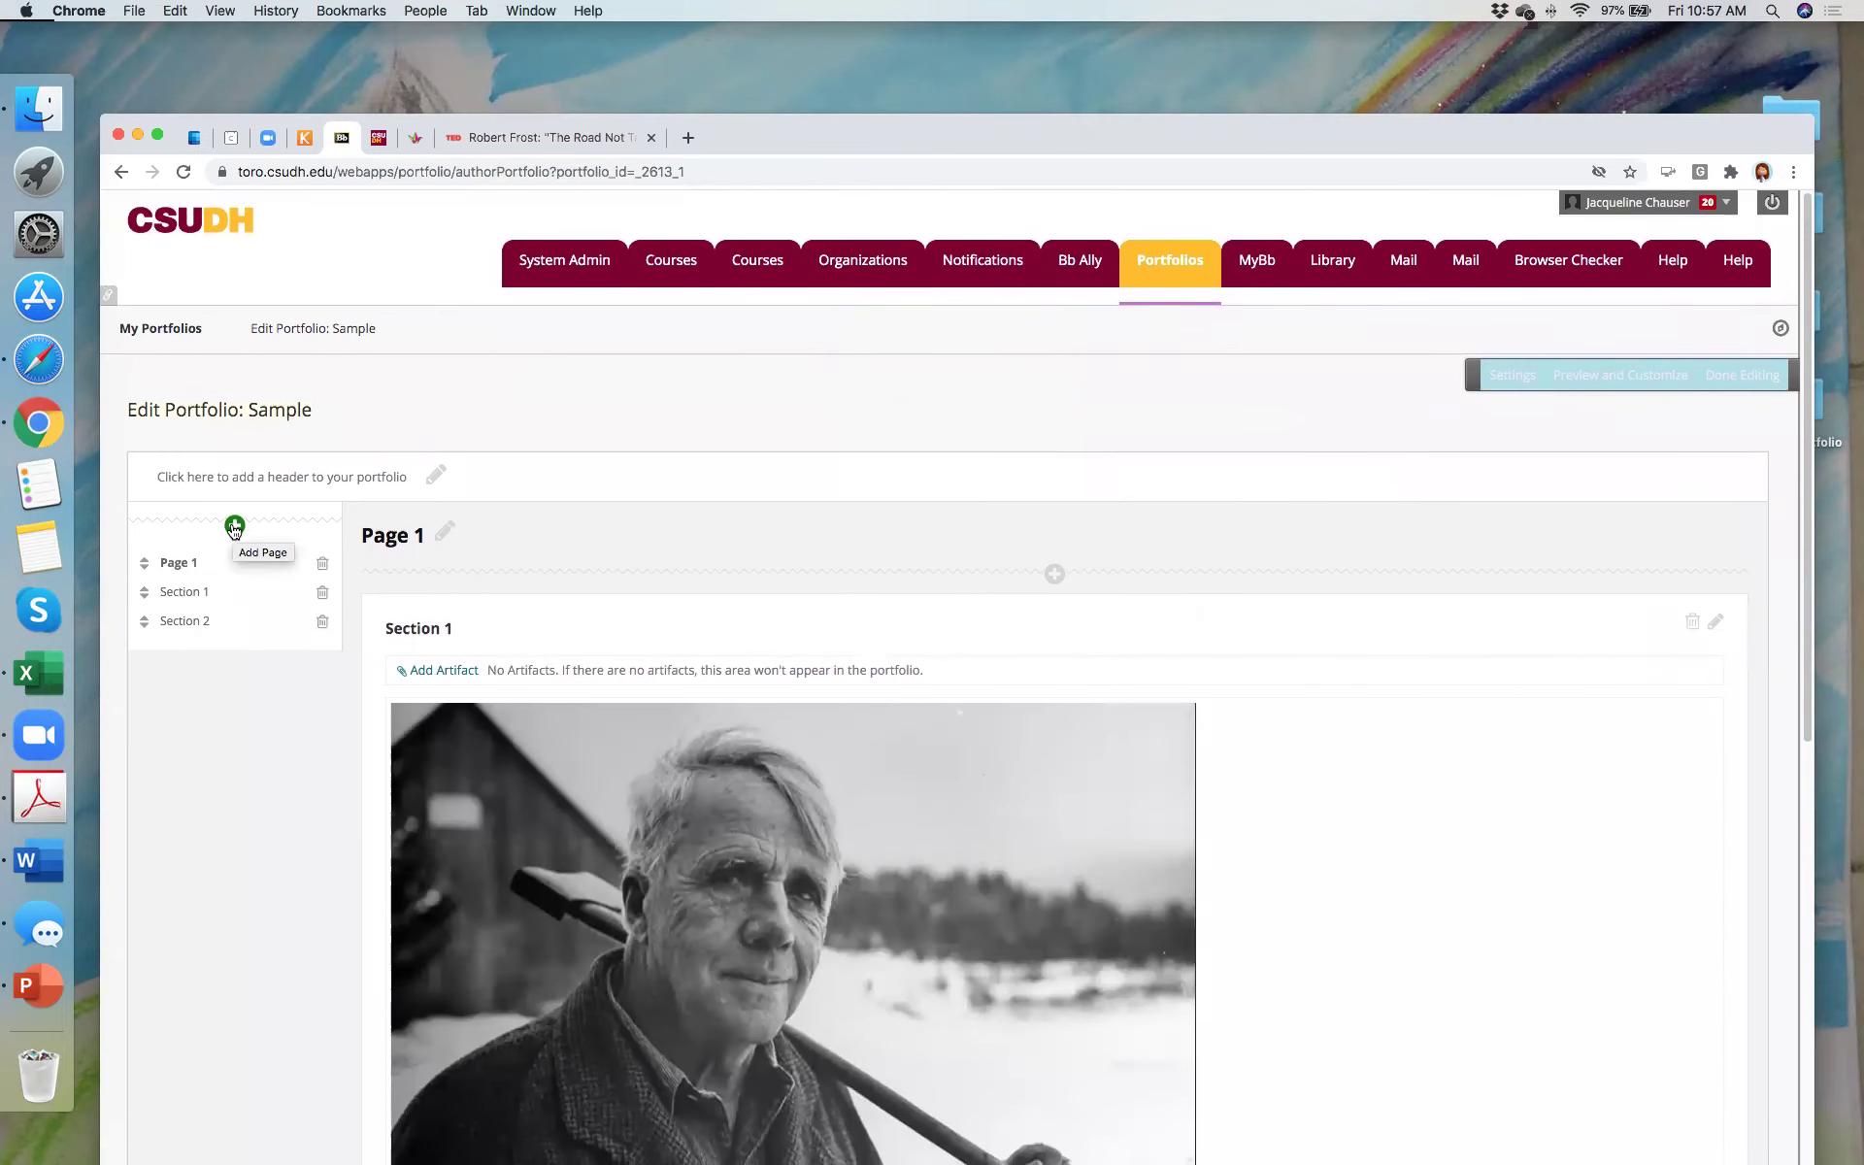
scroll(707, 692, down, 10)
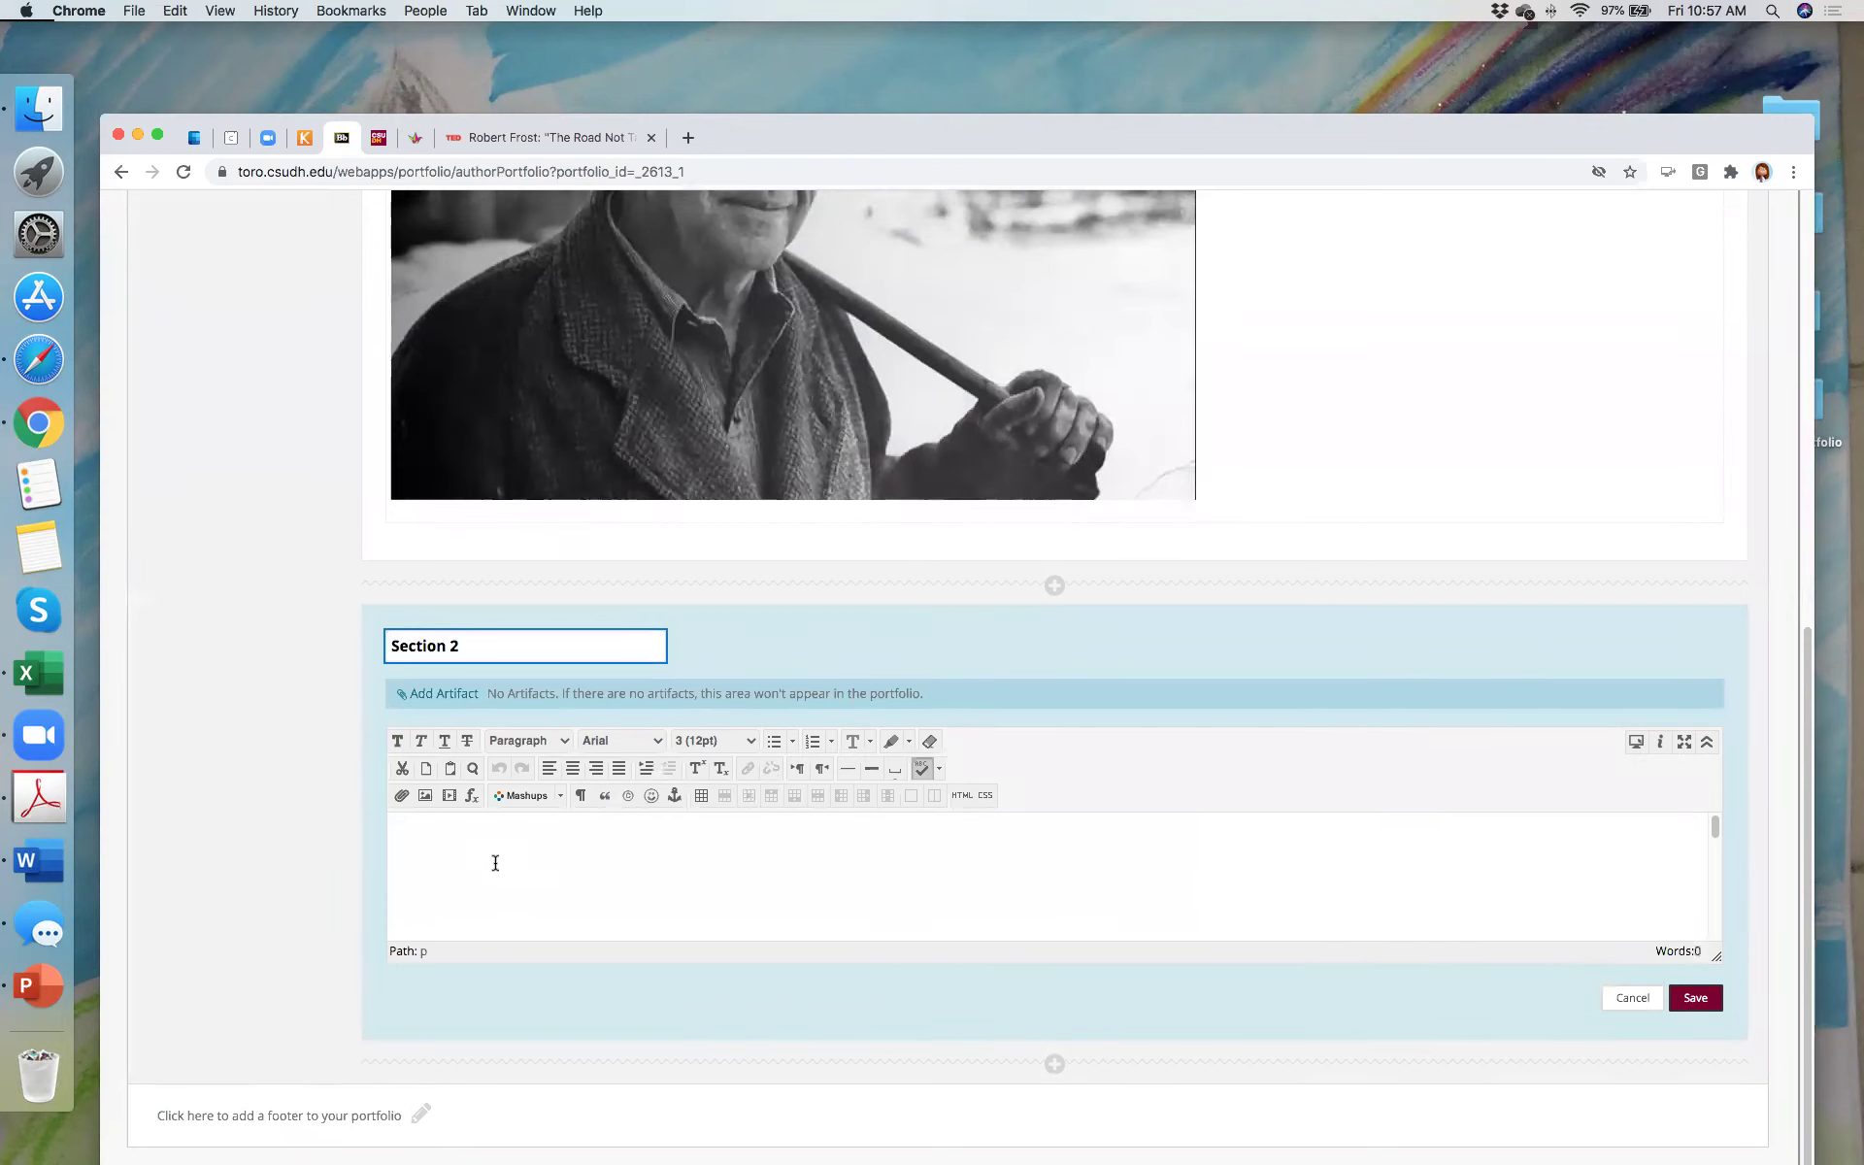
Step: Open the HTML code view for the content of Section 2
click(495, 863)
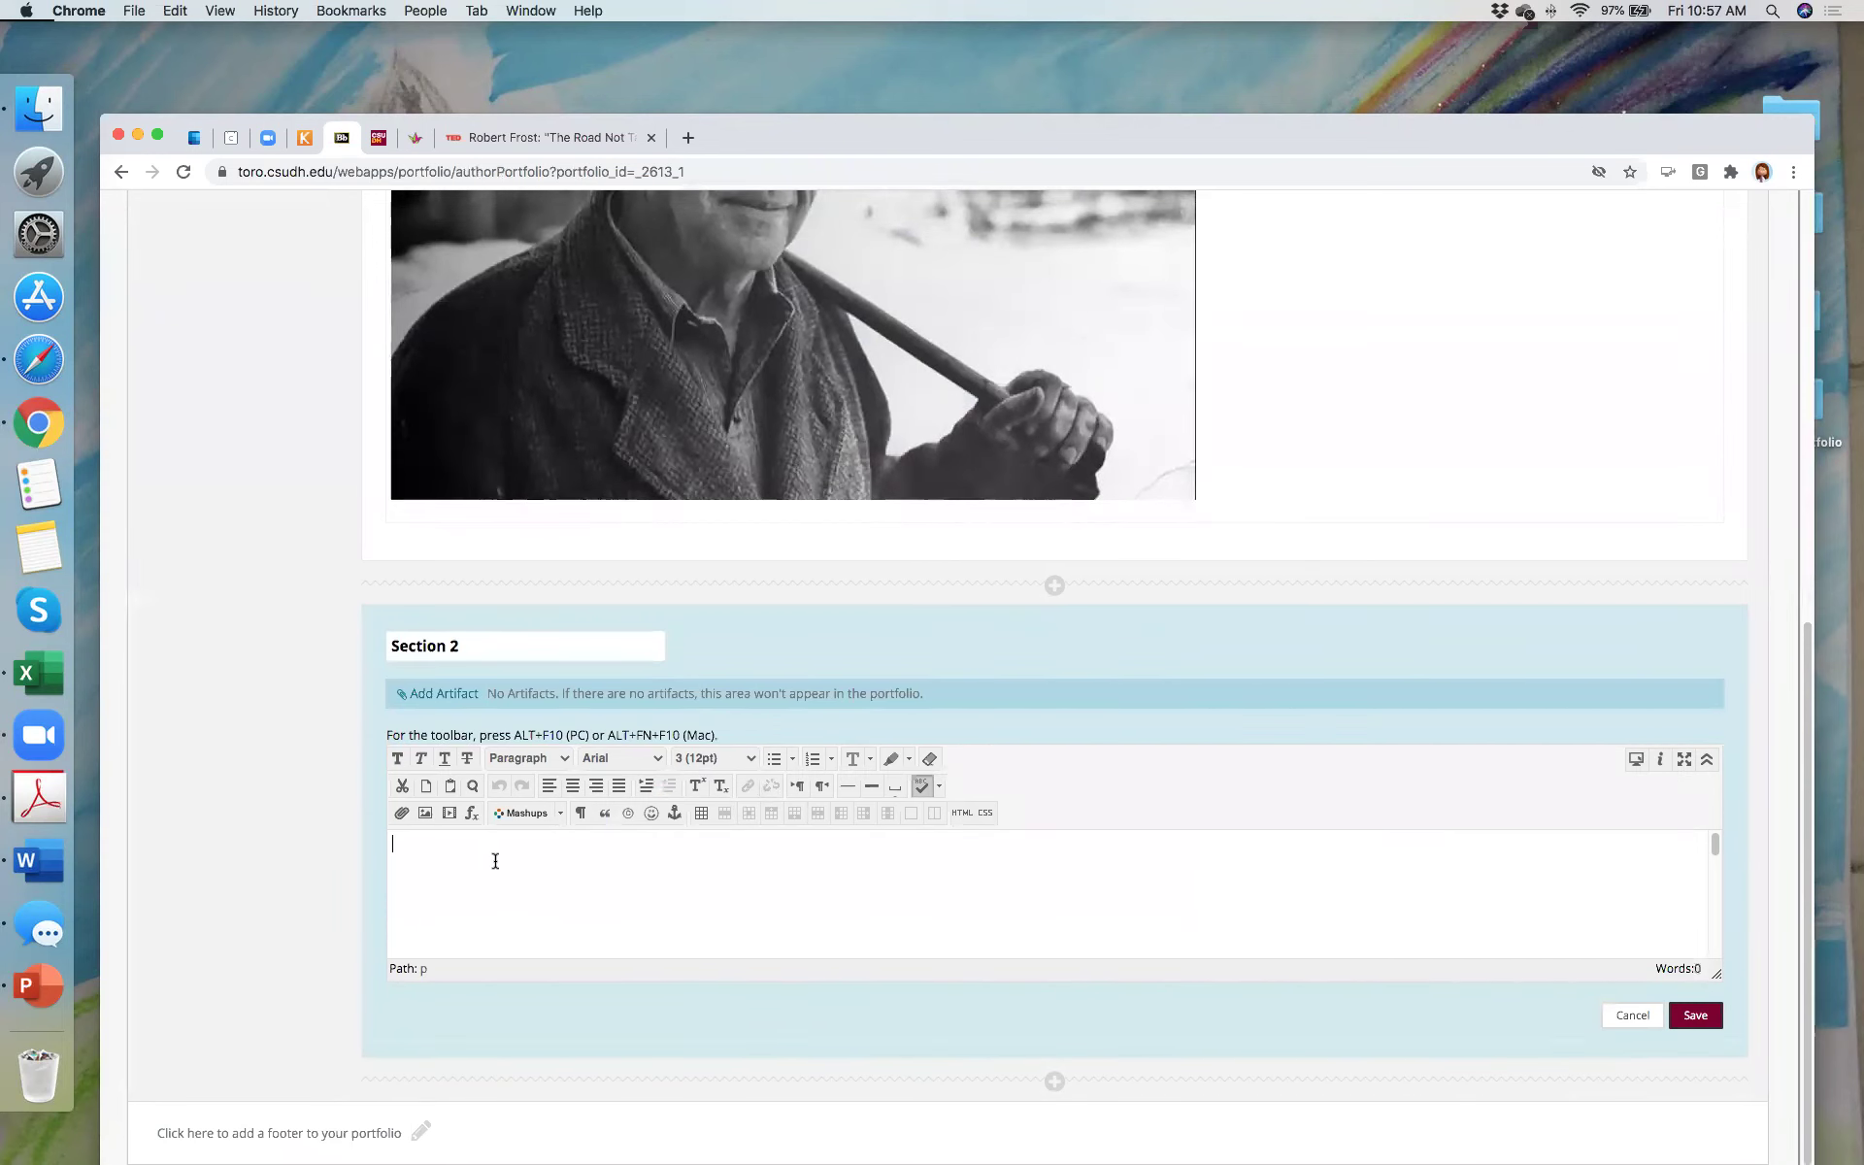
click(959, 816)
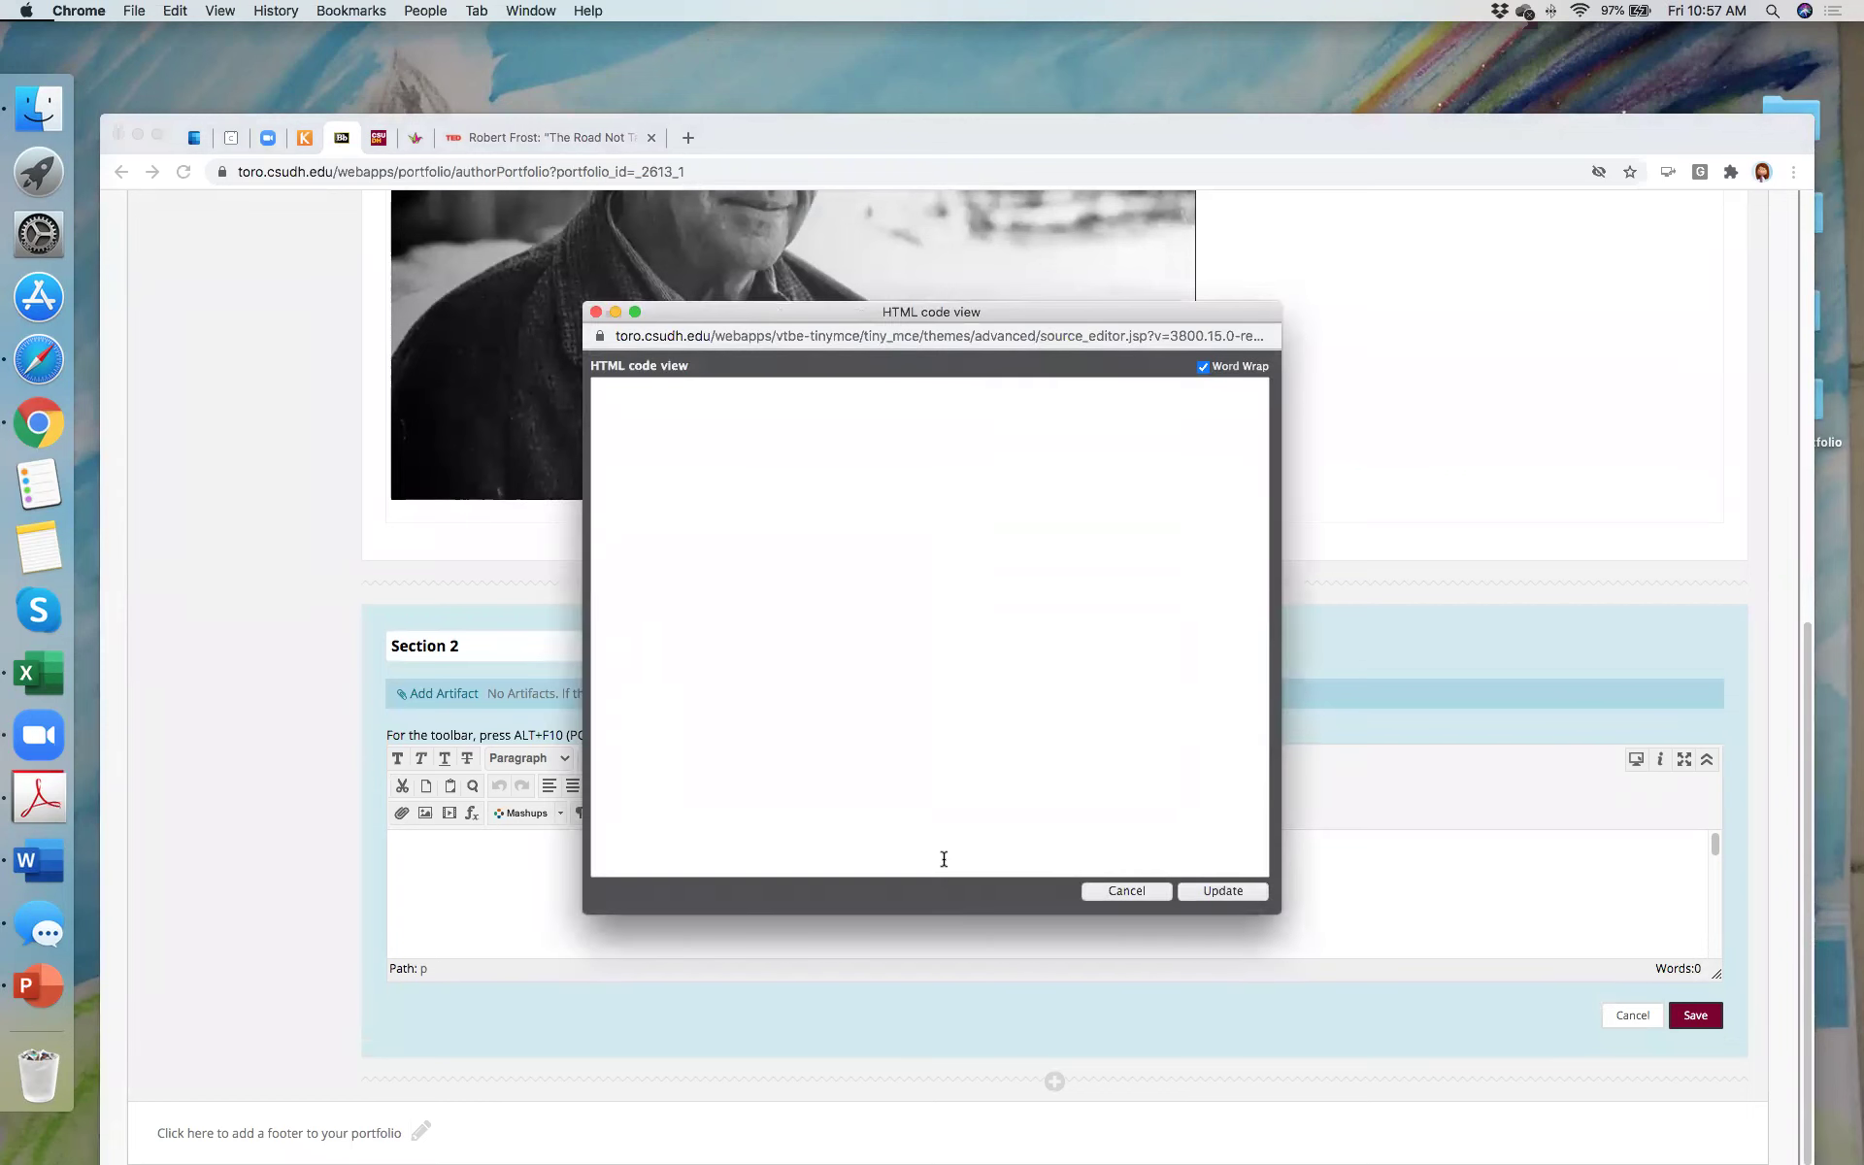
drag(796, 315, 545, 356)
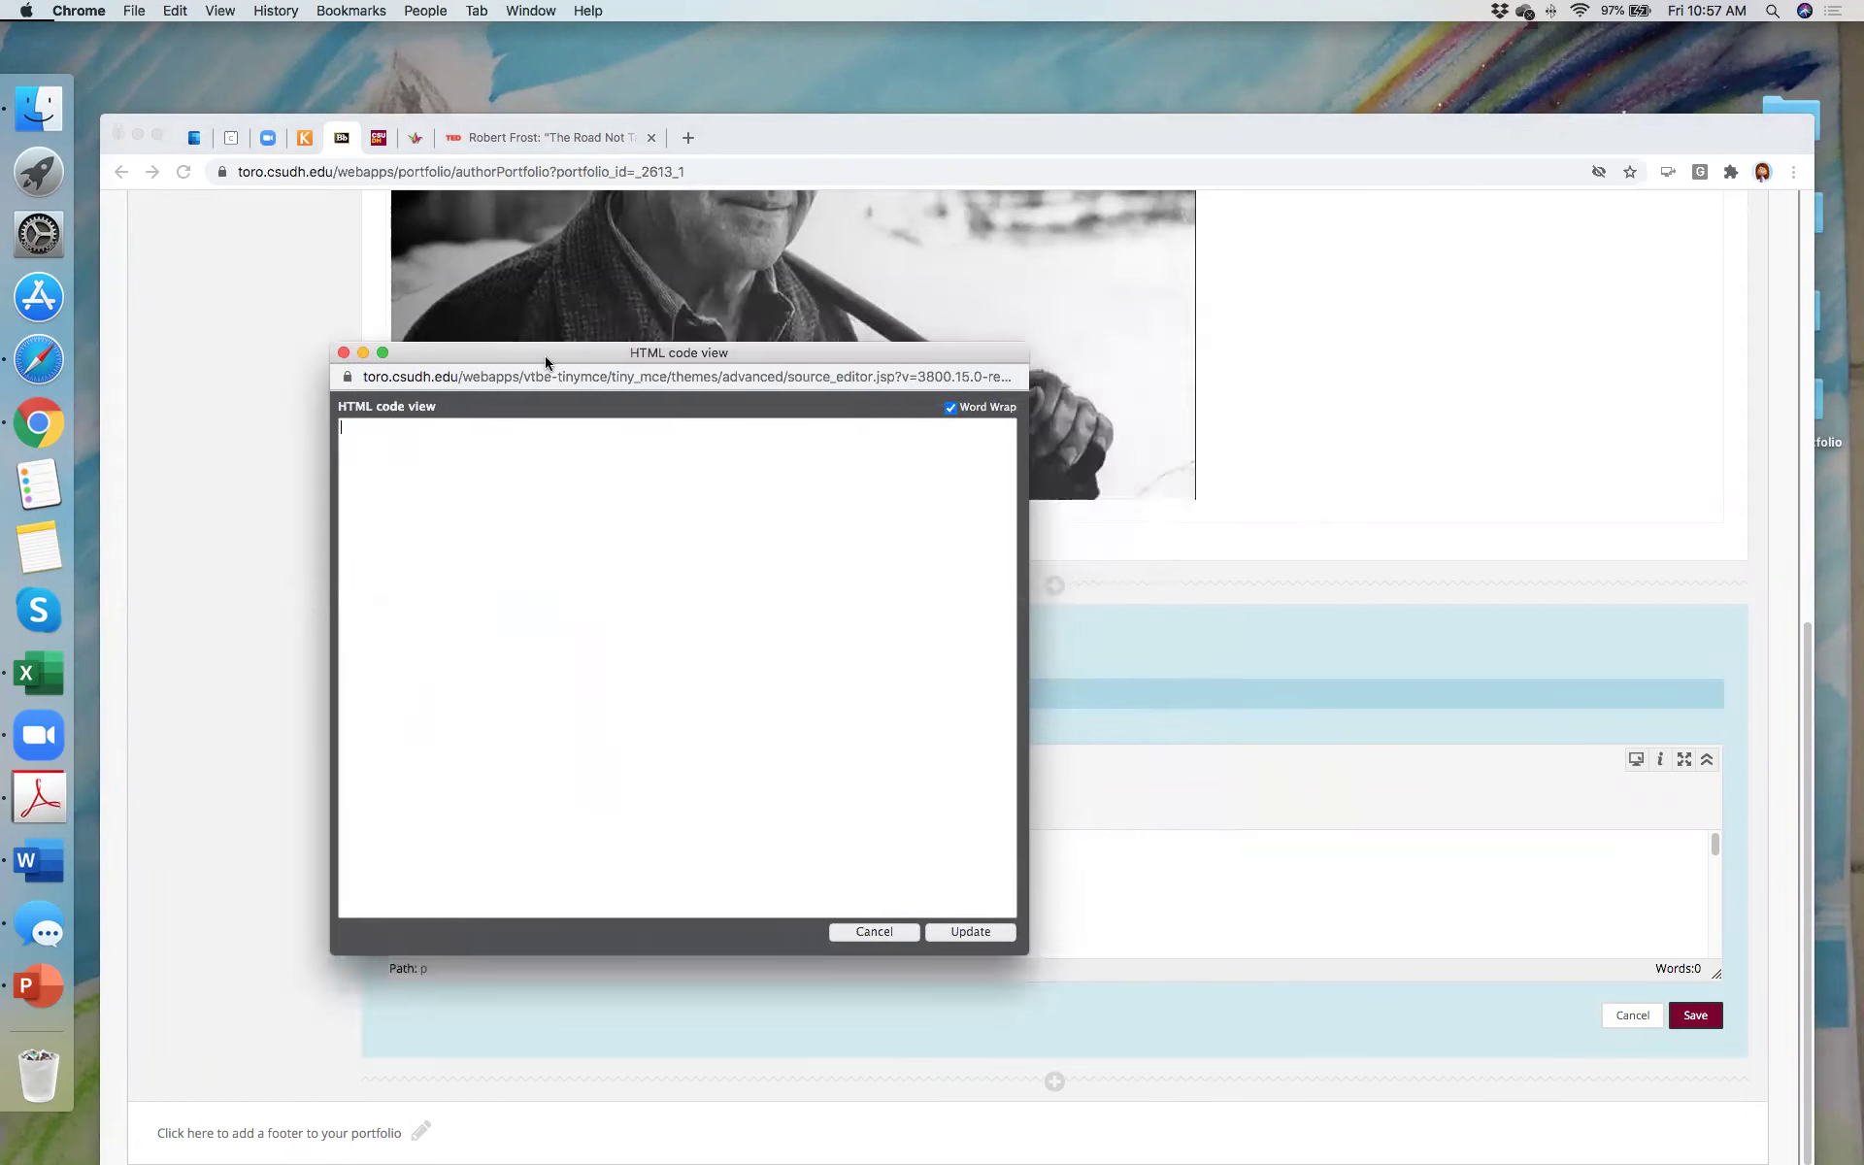
Step: Search the web for youtube in a new browser tab and open the YouTube site
click(737, 136)
click(686, 137)
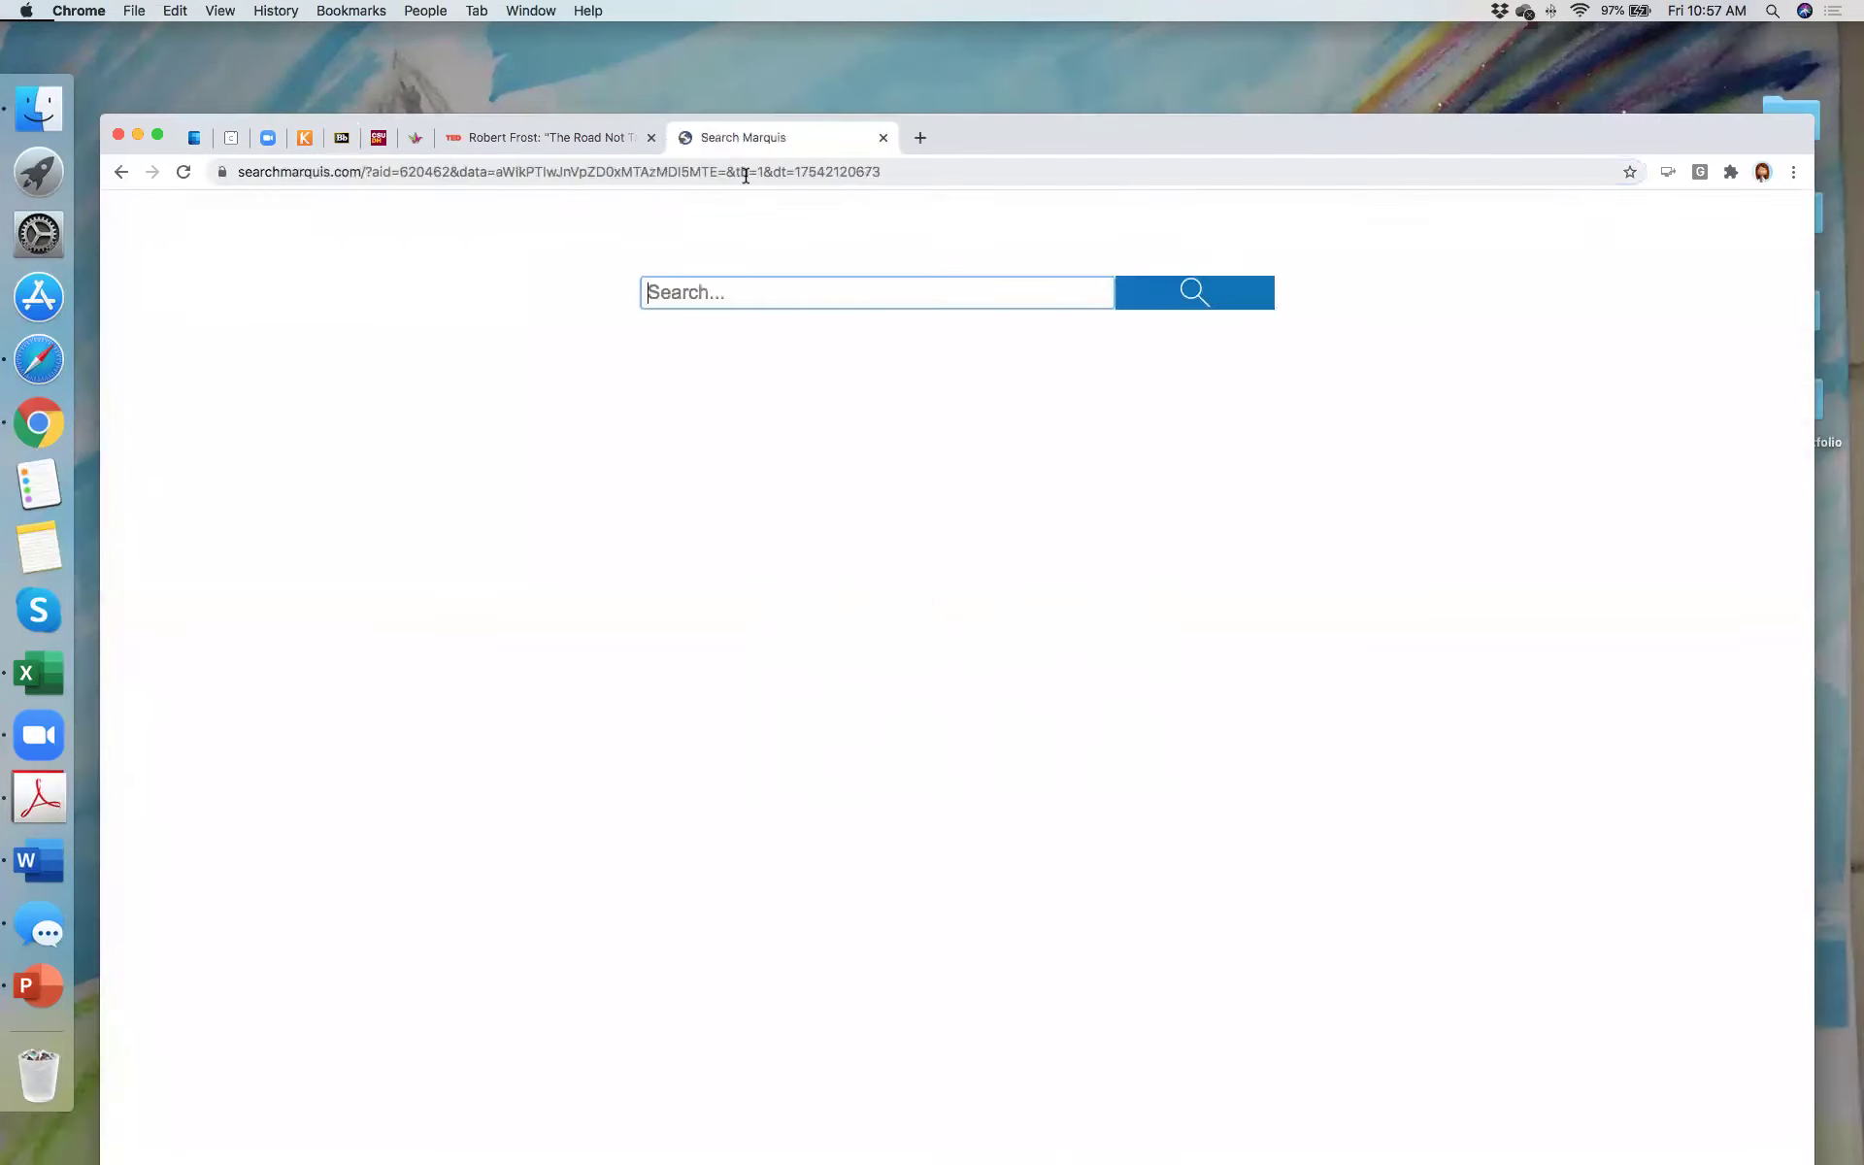
click(752, 174)
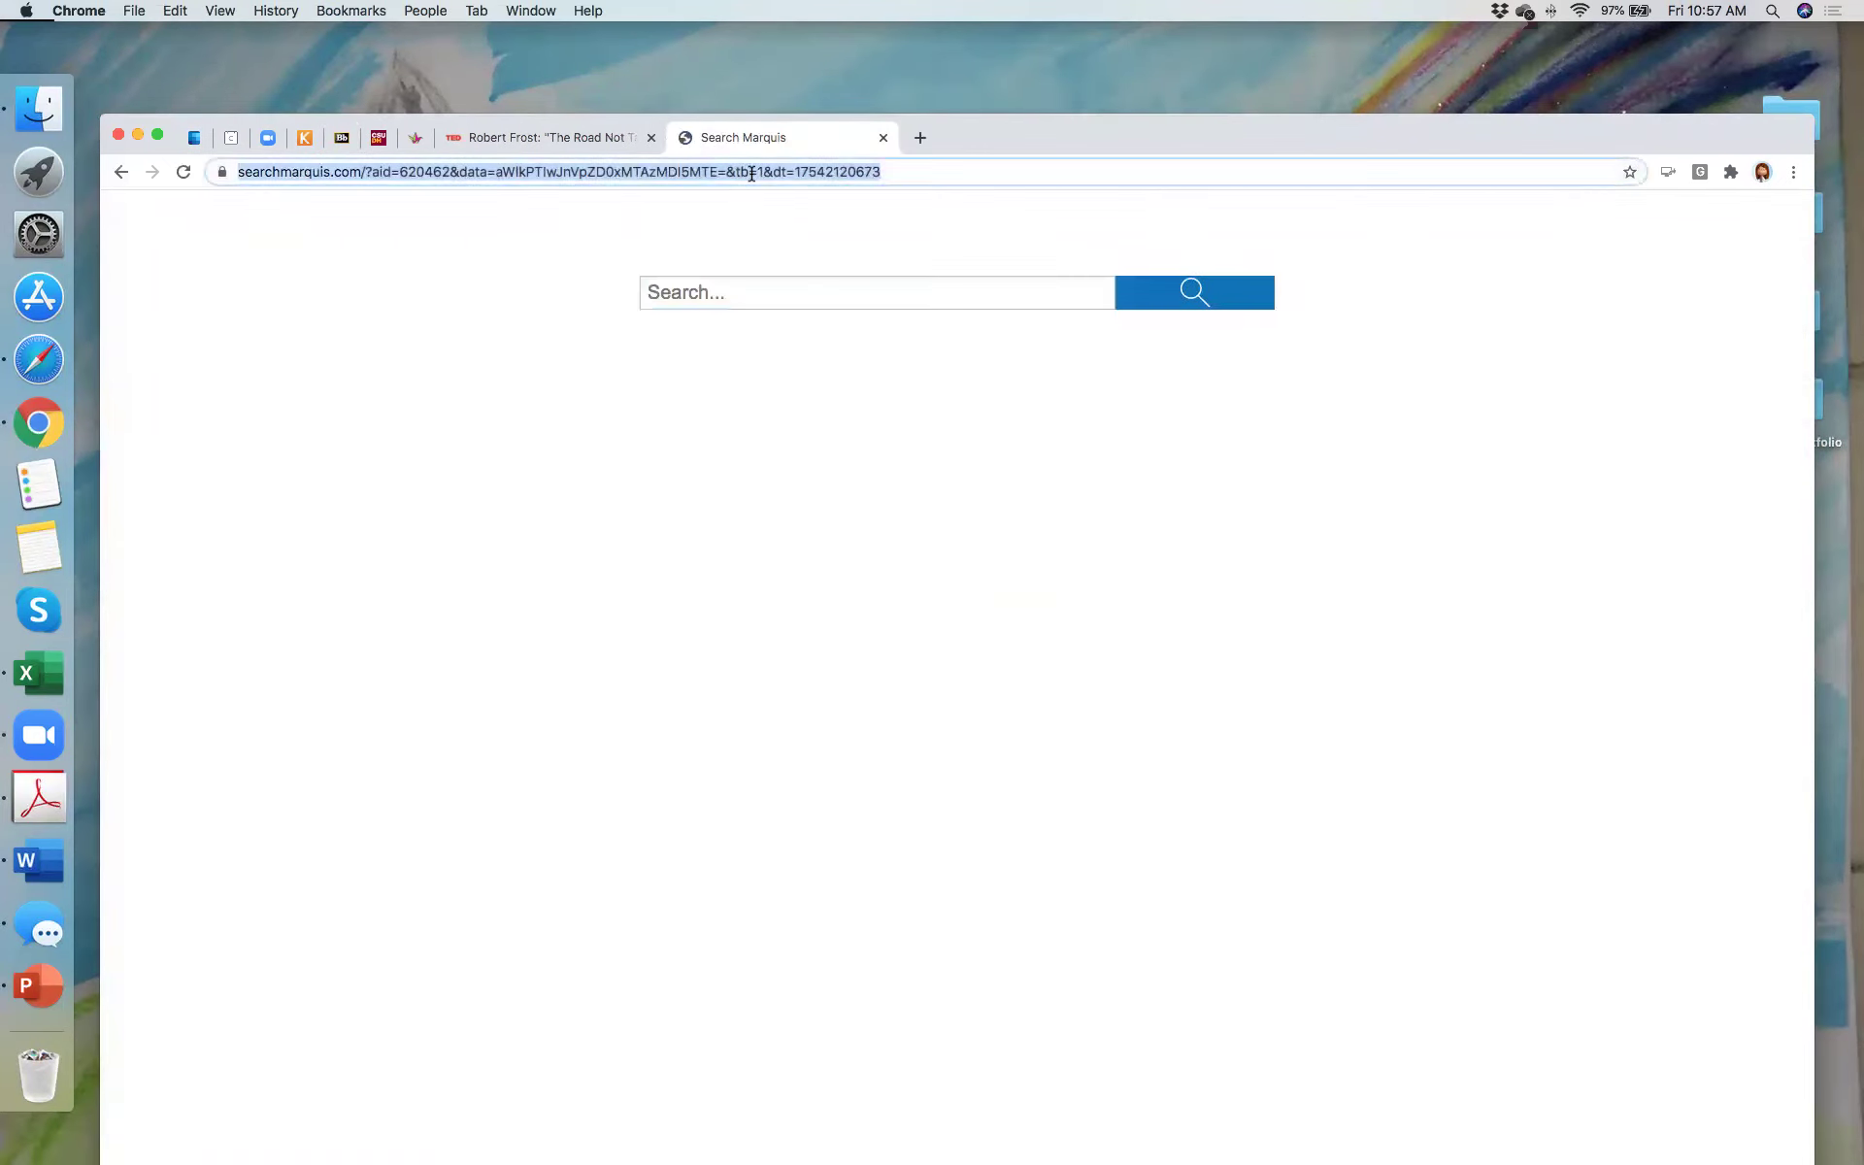
text(yout)
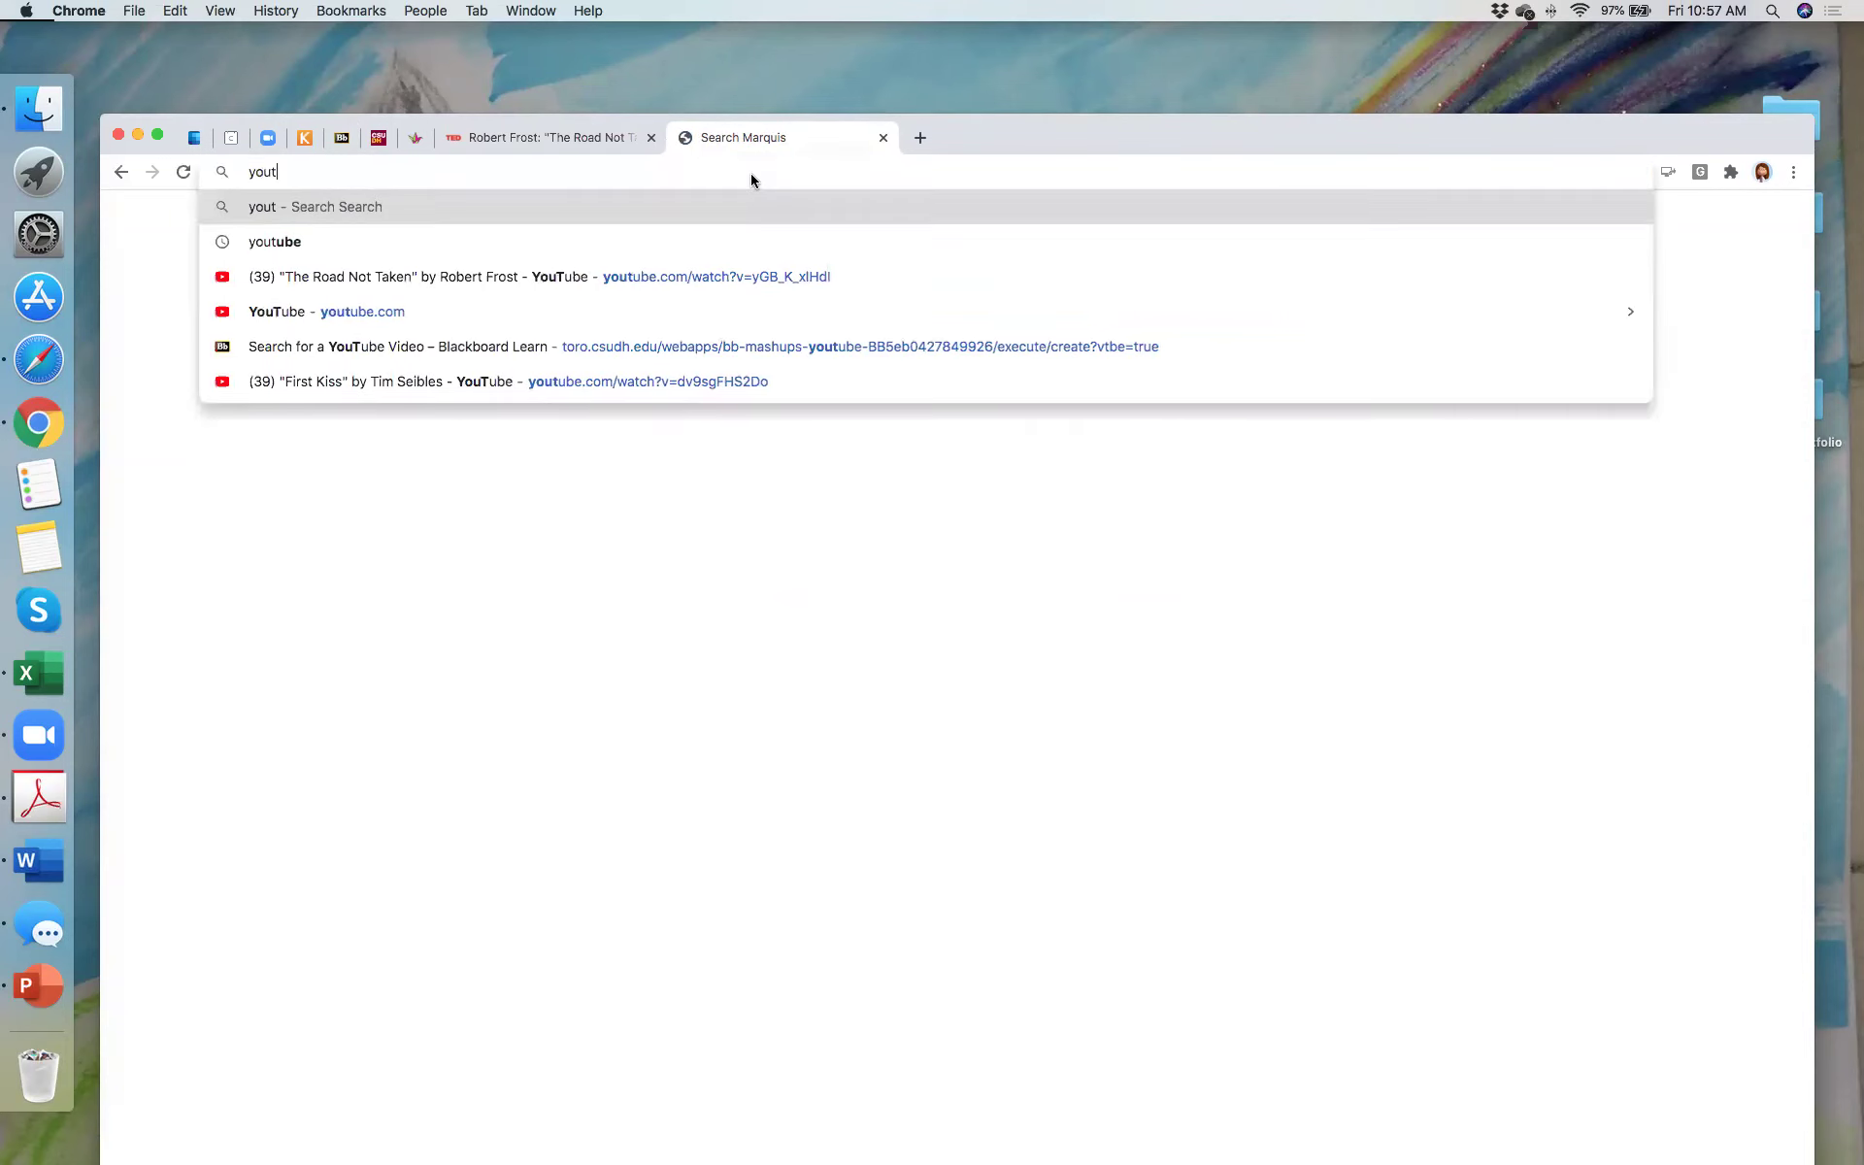
text(ube)
key(Return)
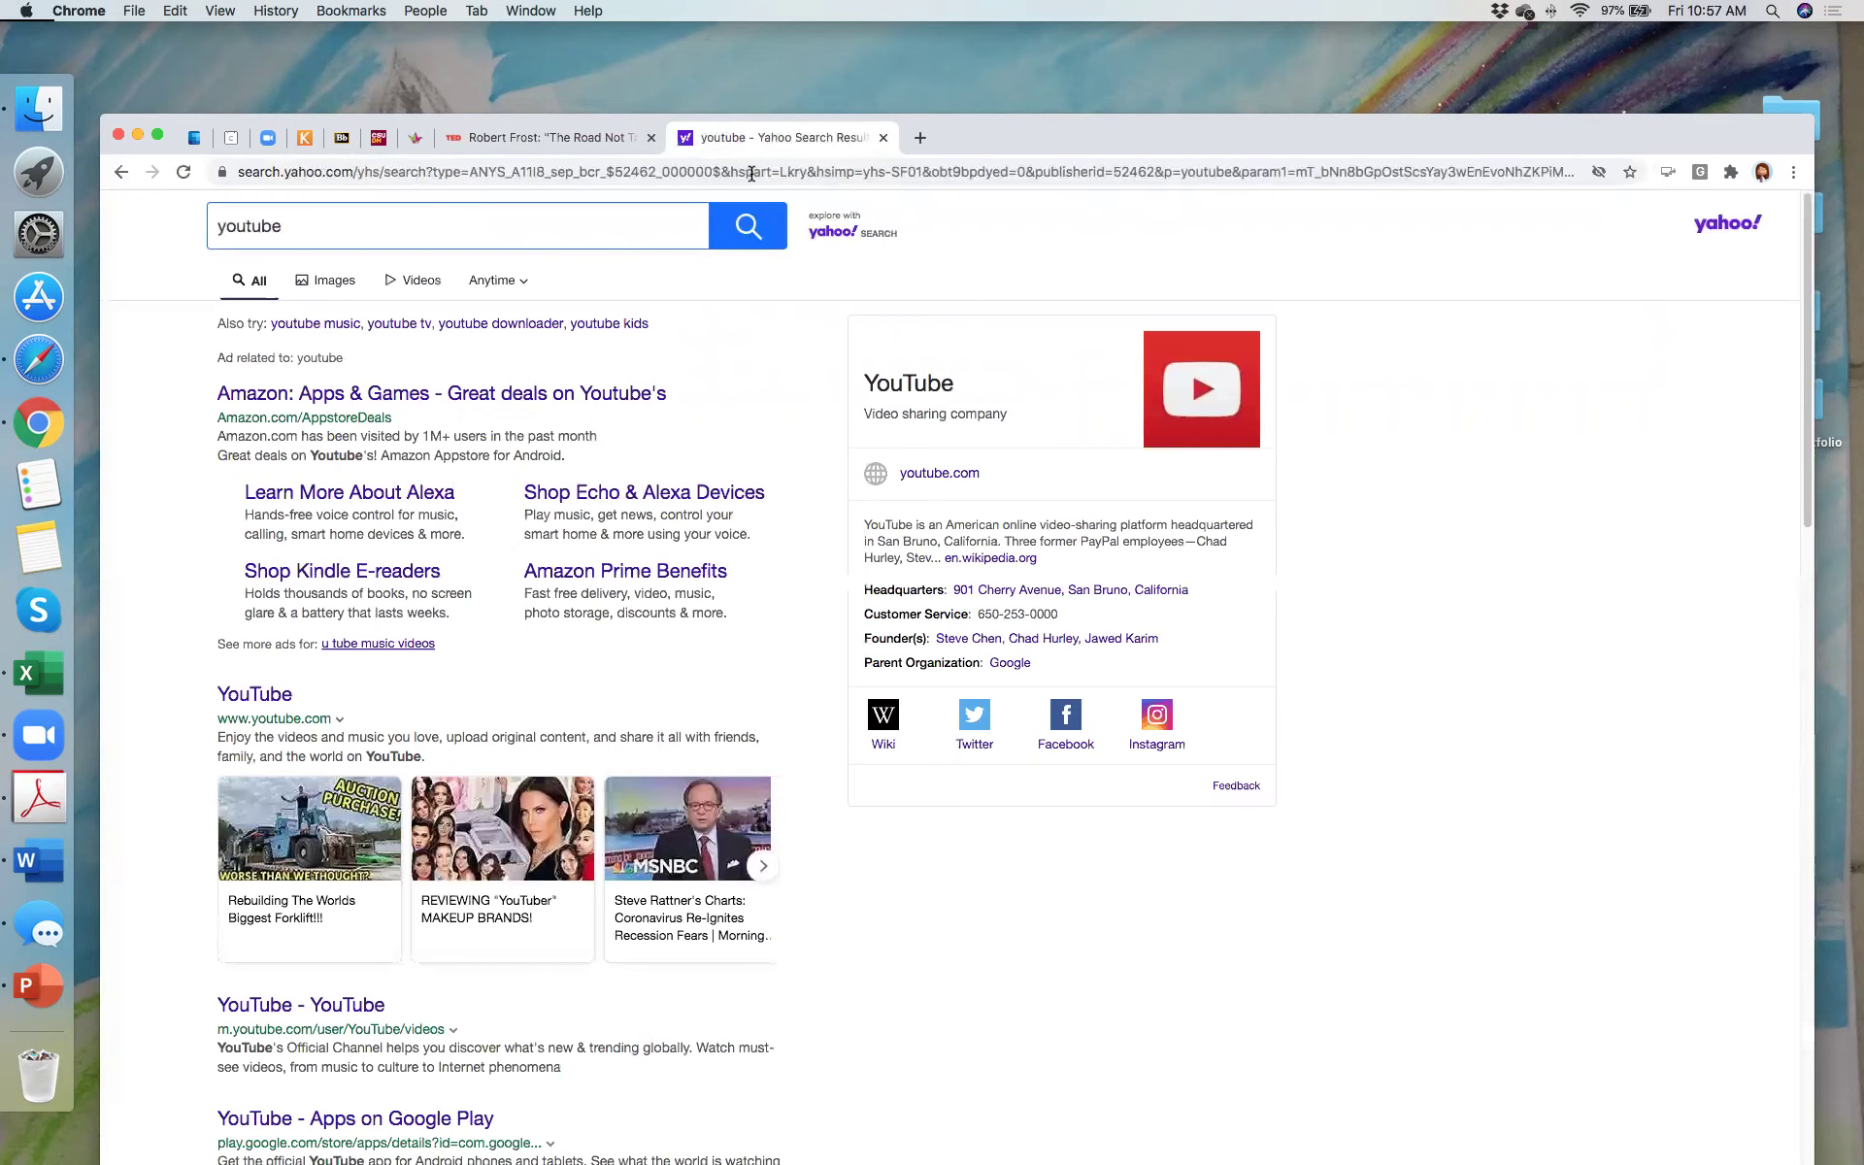
click(260, 697)
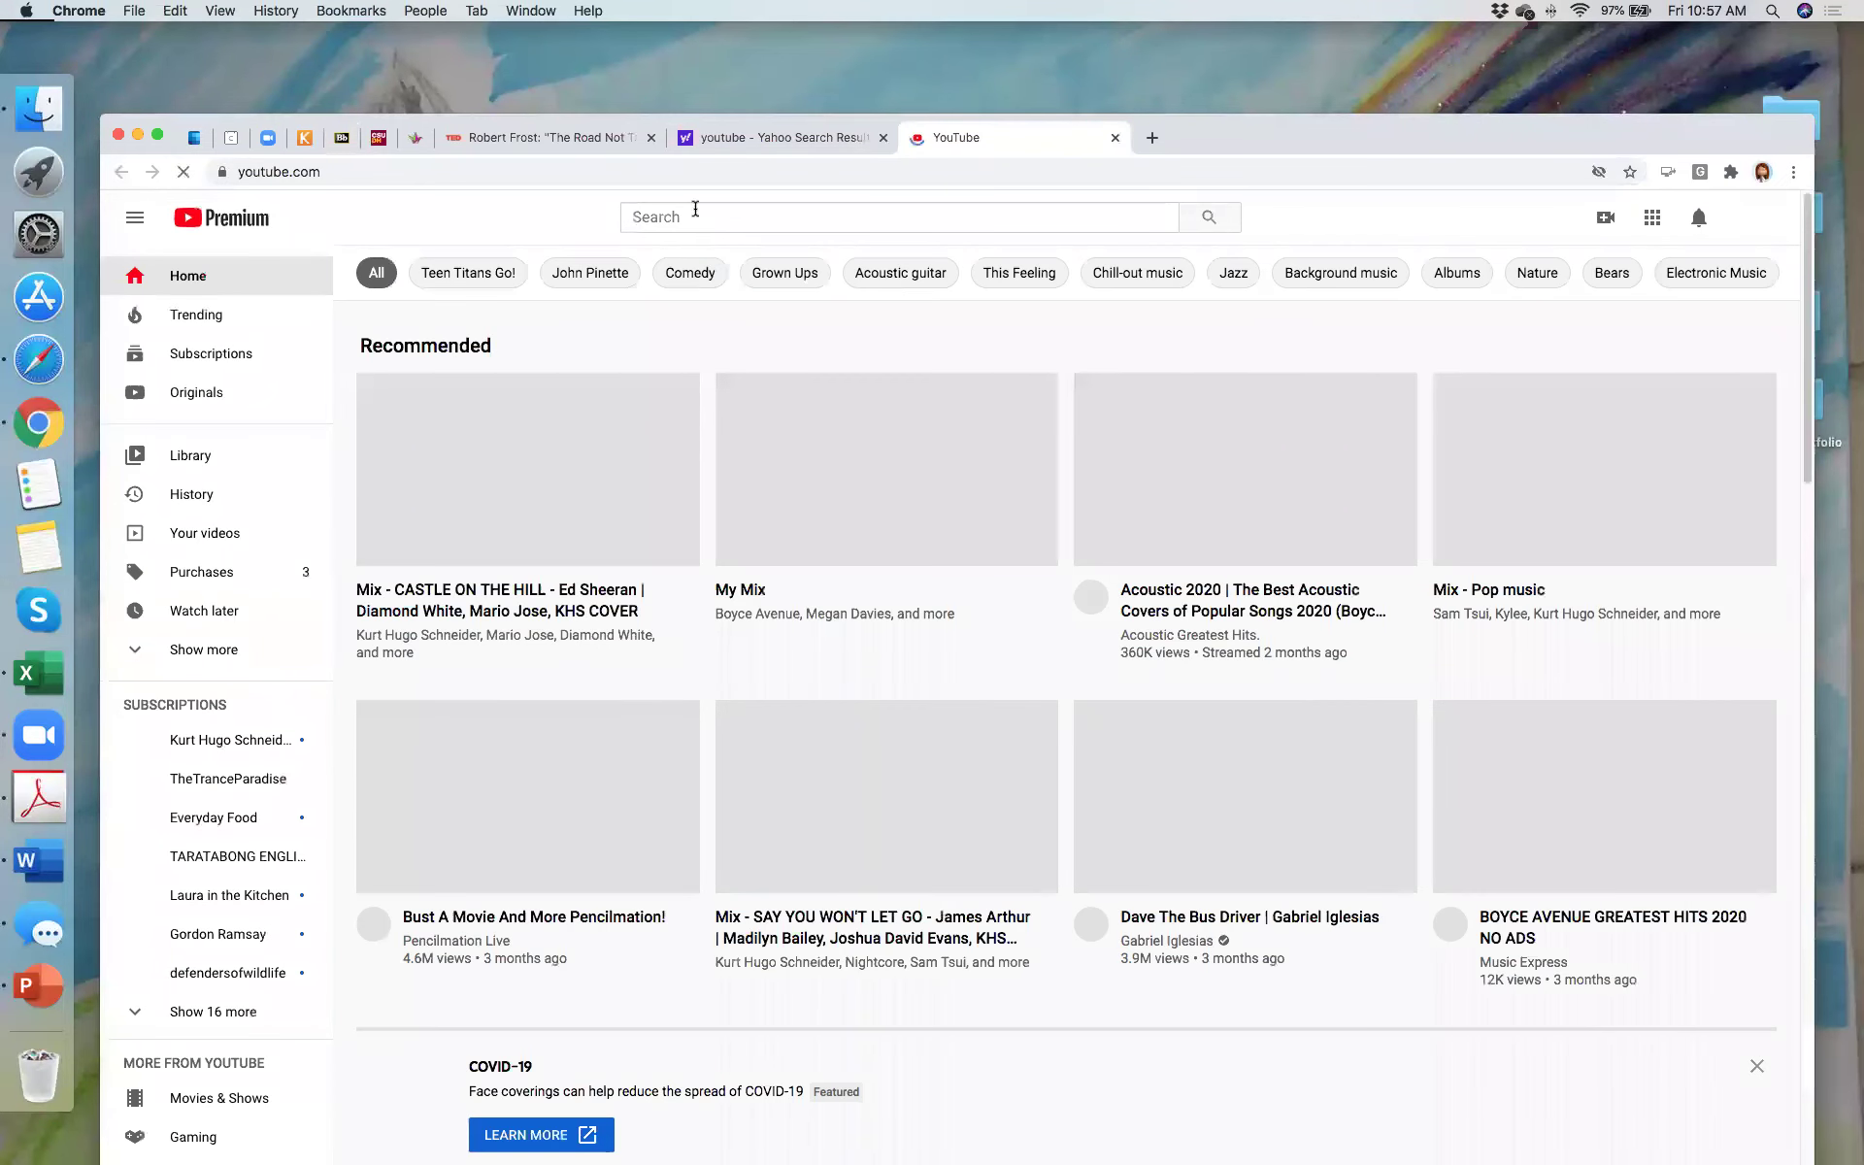
Step: Search YouTube for spice girls, open the Spice Girls - Wannabe video, and mute it
click(695, 217)
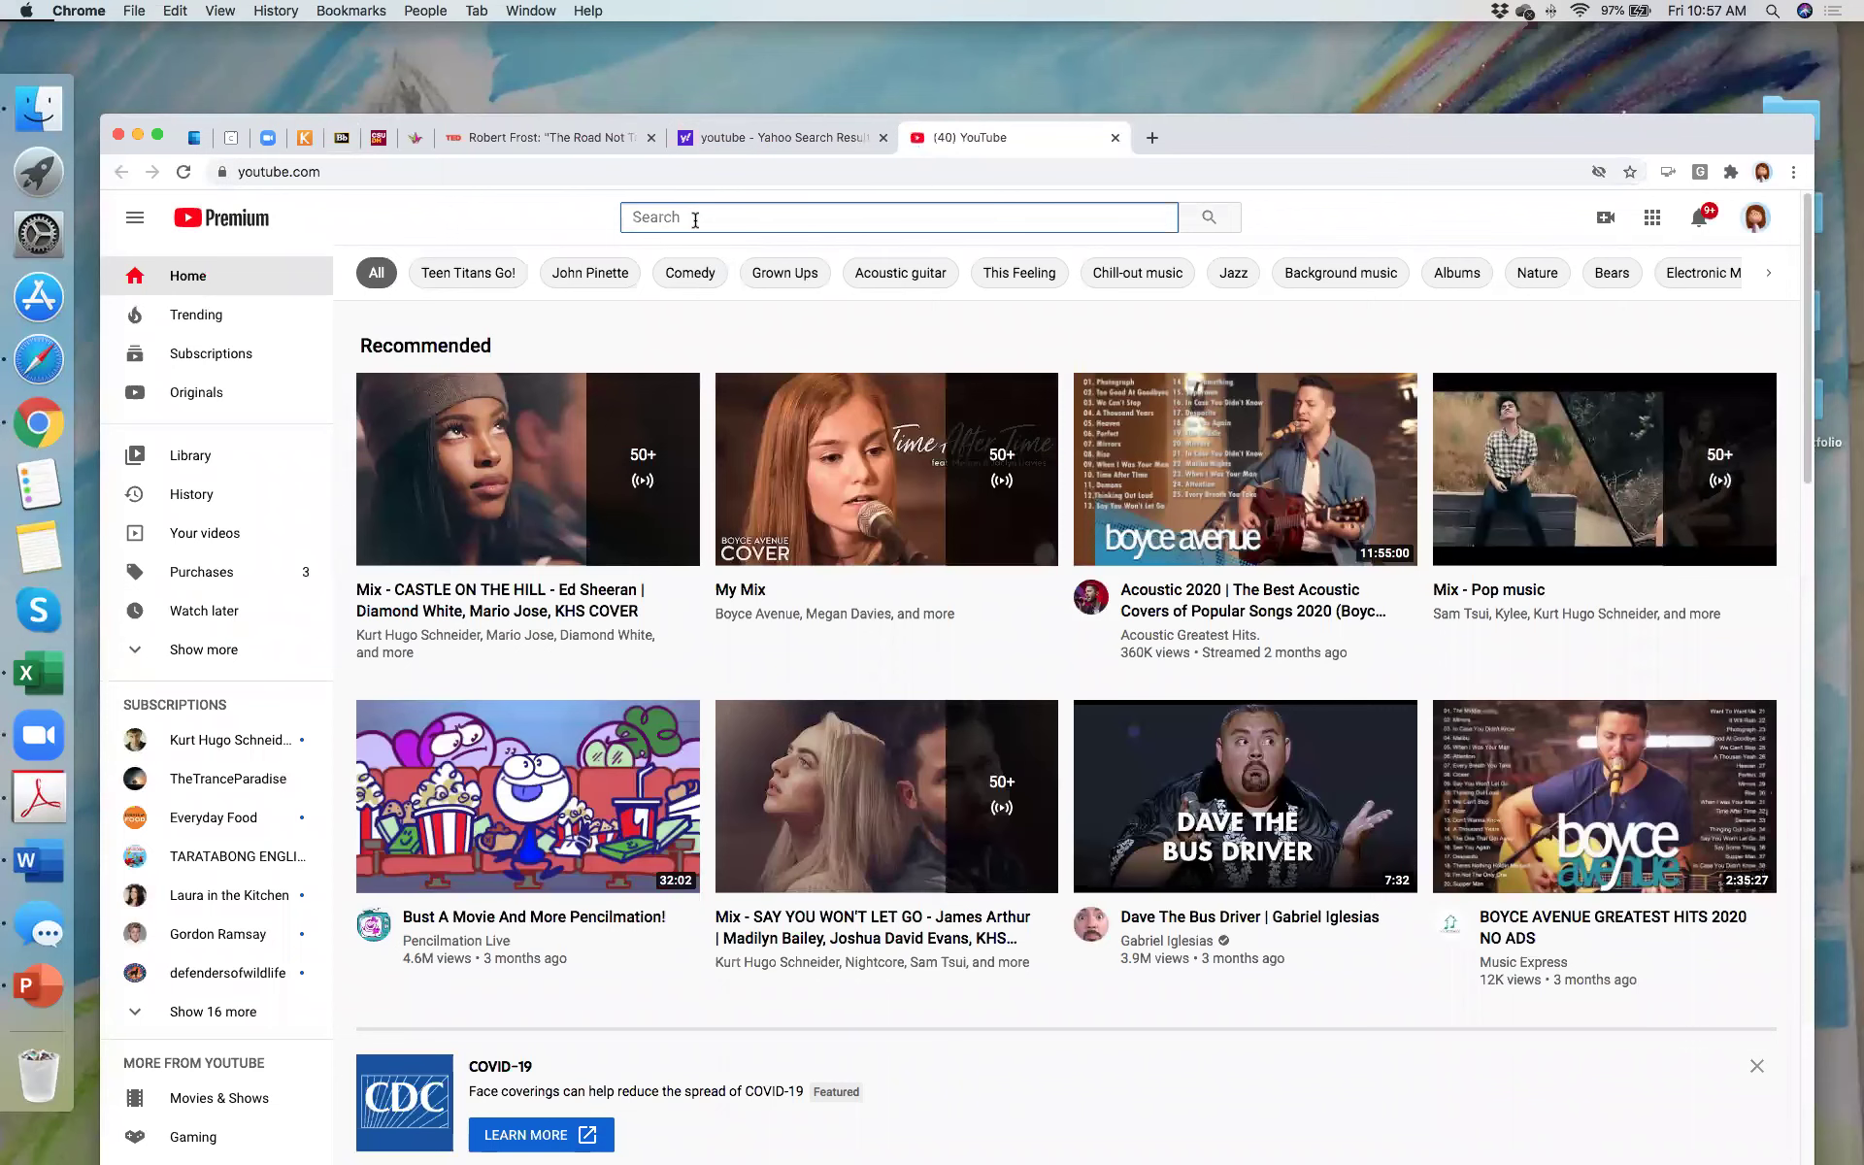
text(spice g)
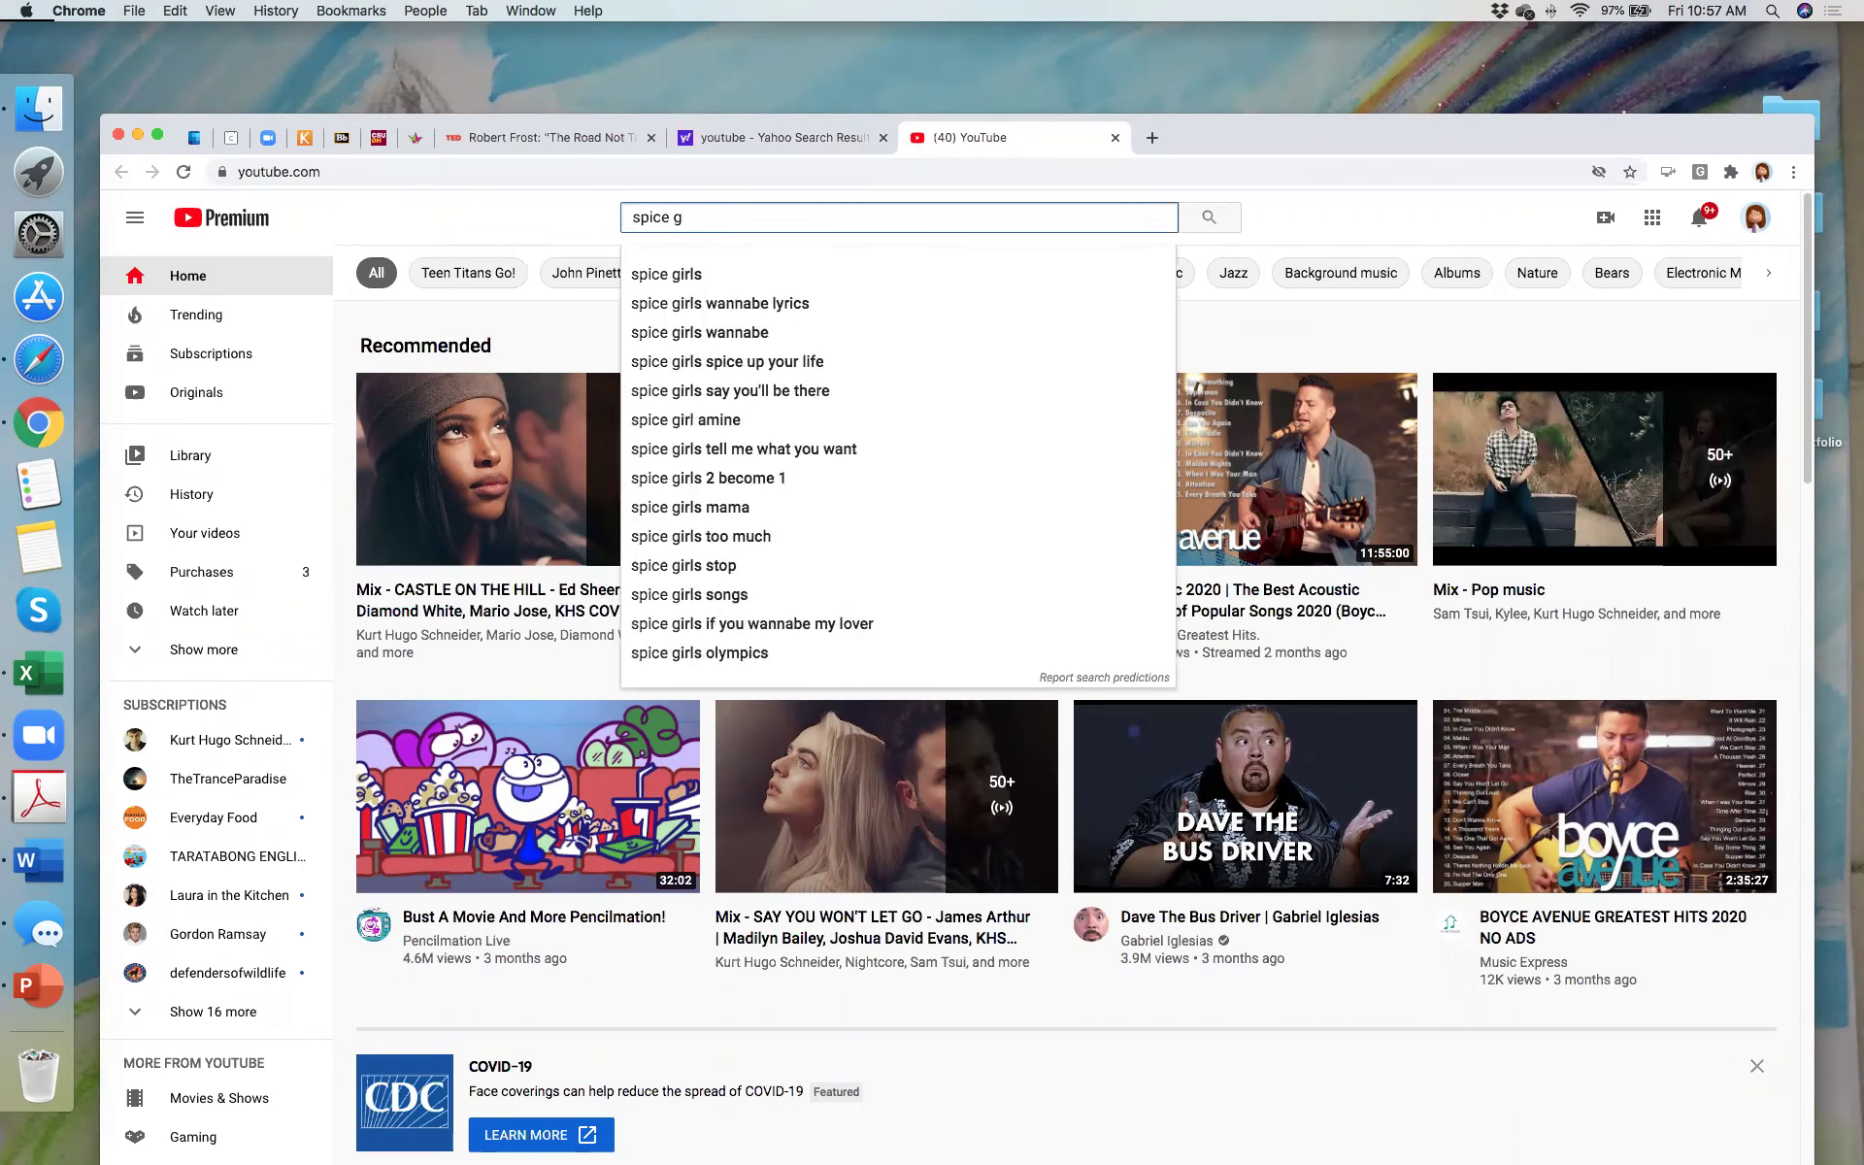
key(Down)
key(Down)
key(Up)
key(Return)
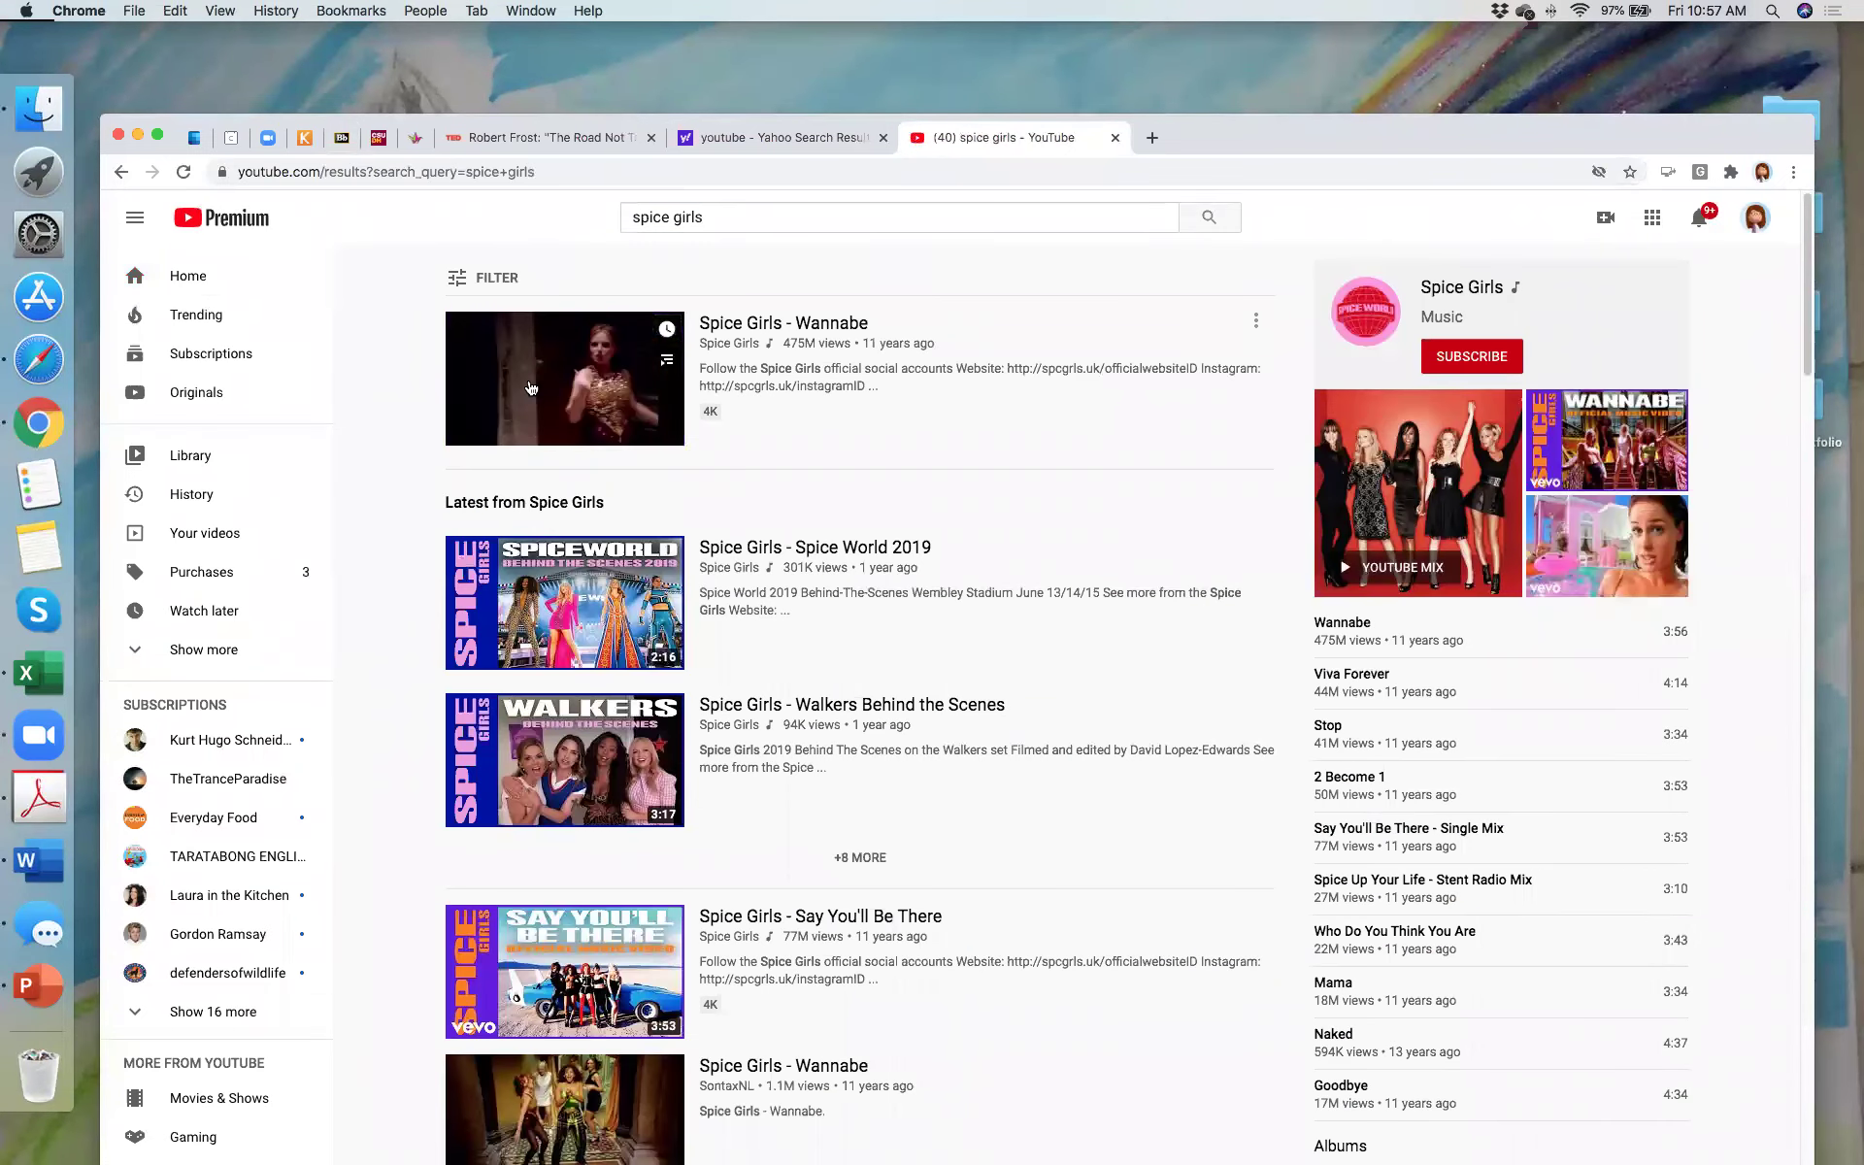
click(583, 381)
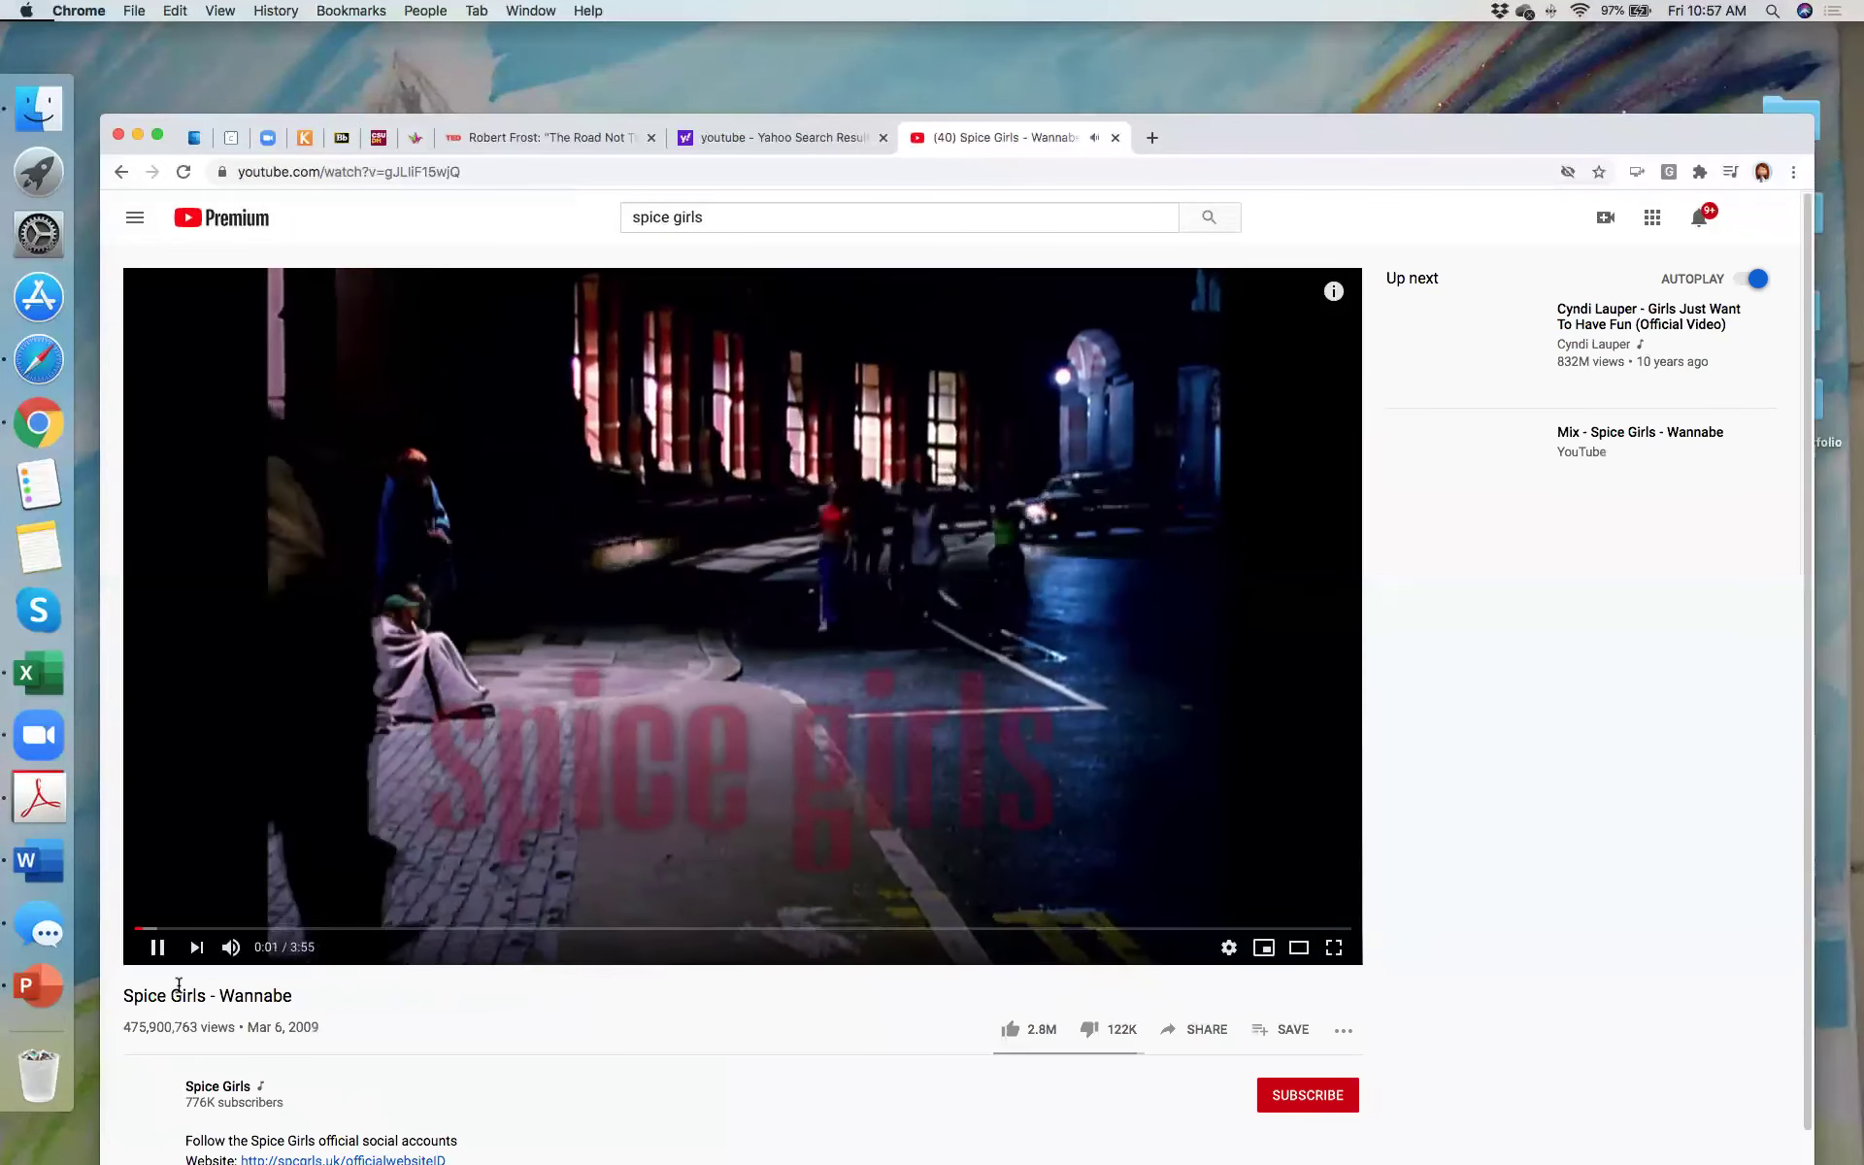
click(230, 947)
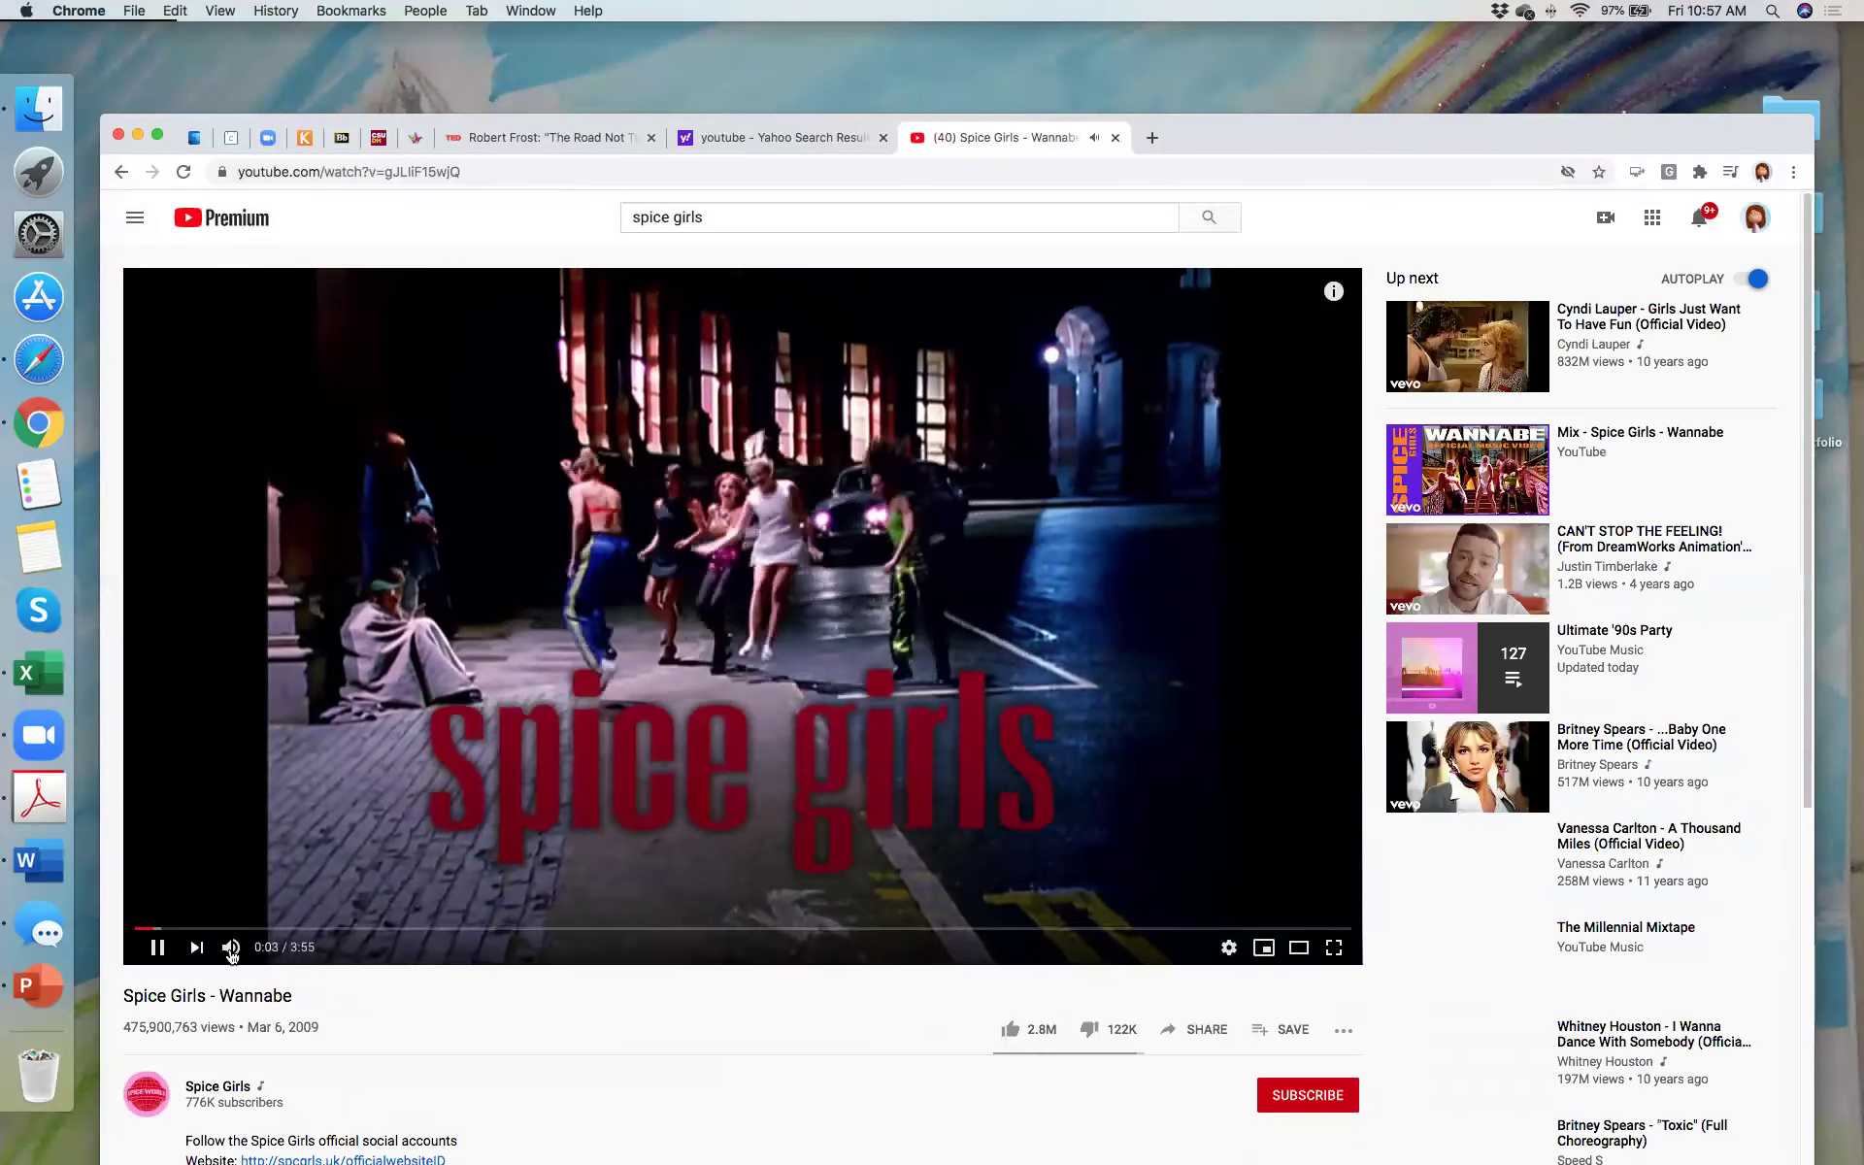
Step: Copy the embed code of the Wannabe video from its sharing options
scroll(428, 829, down, 3)
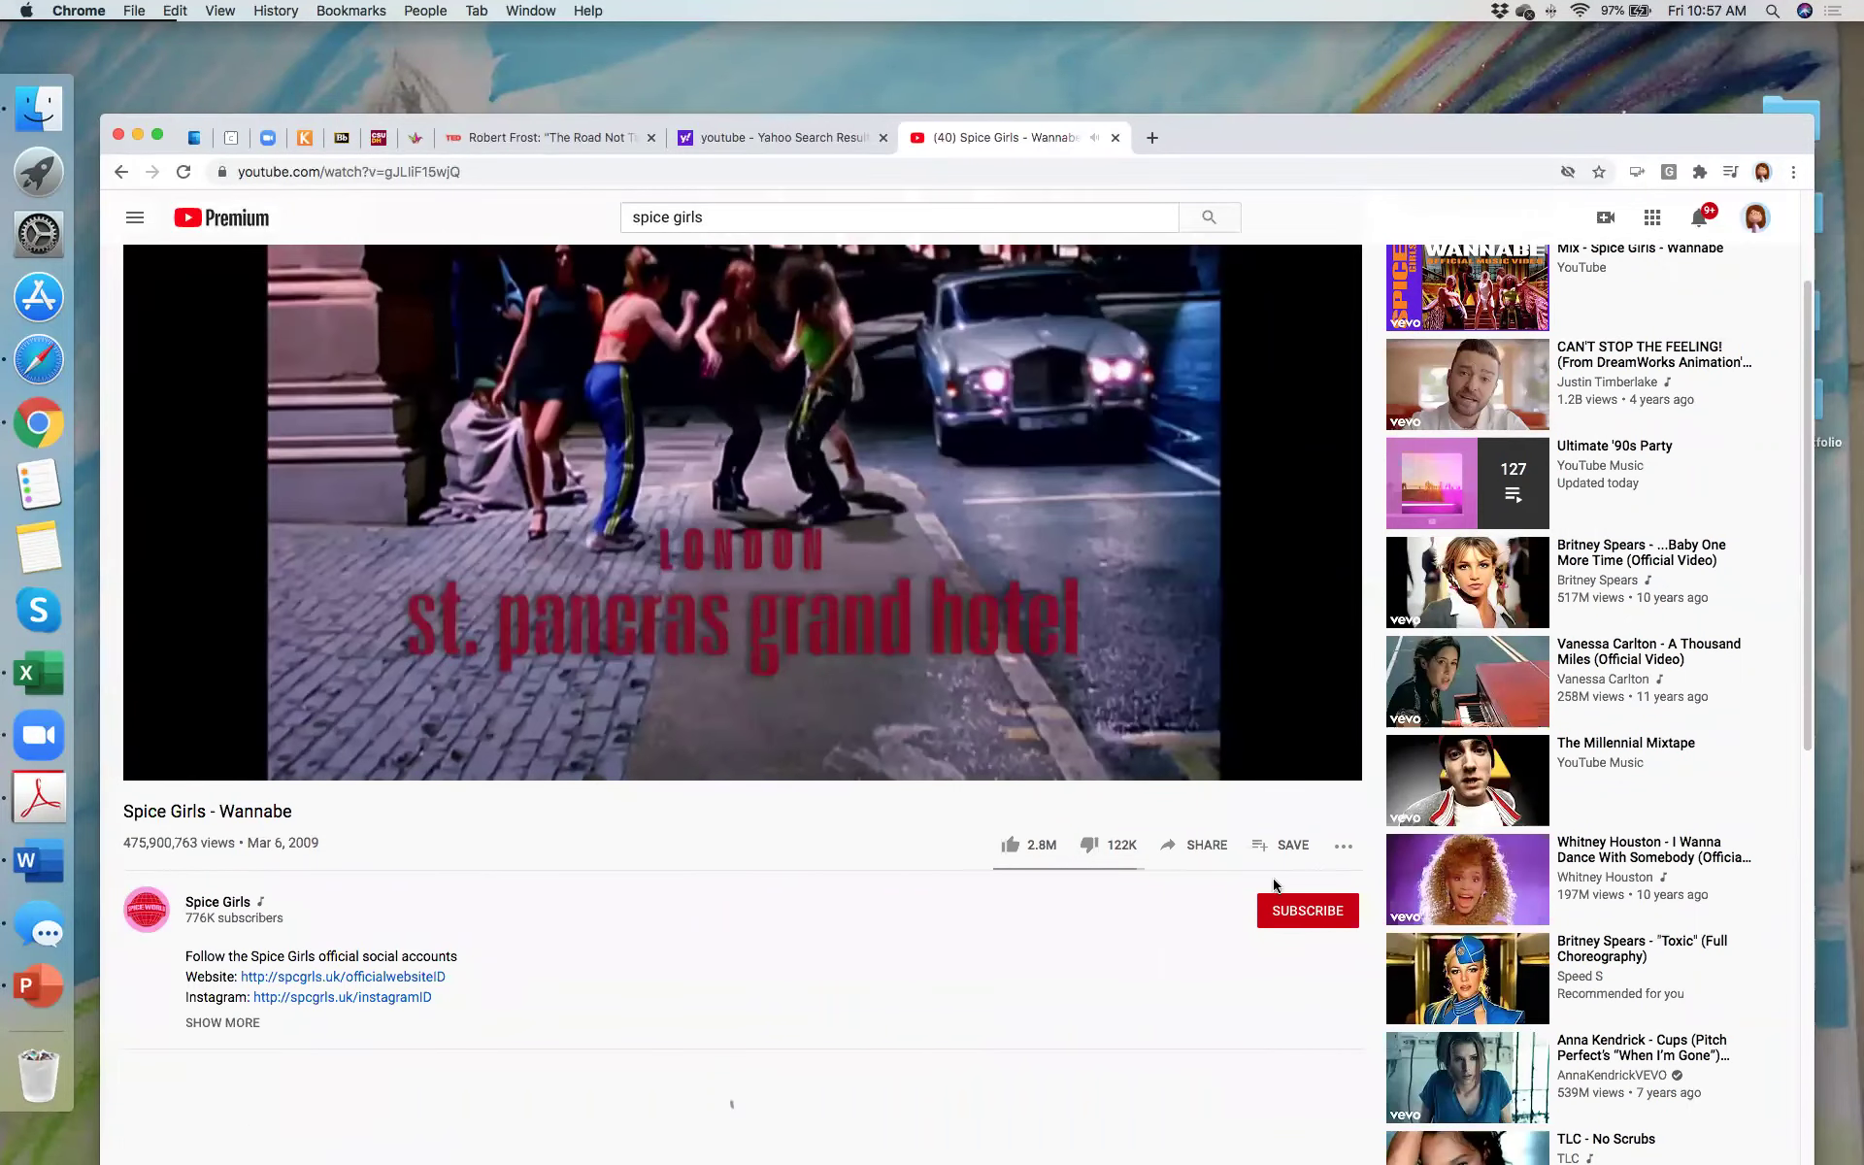
scroll(1269, 881, down, 2)
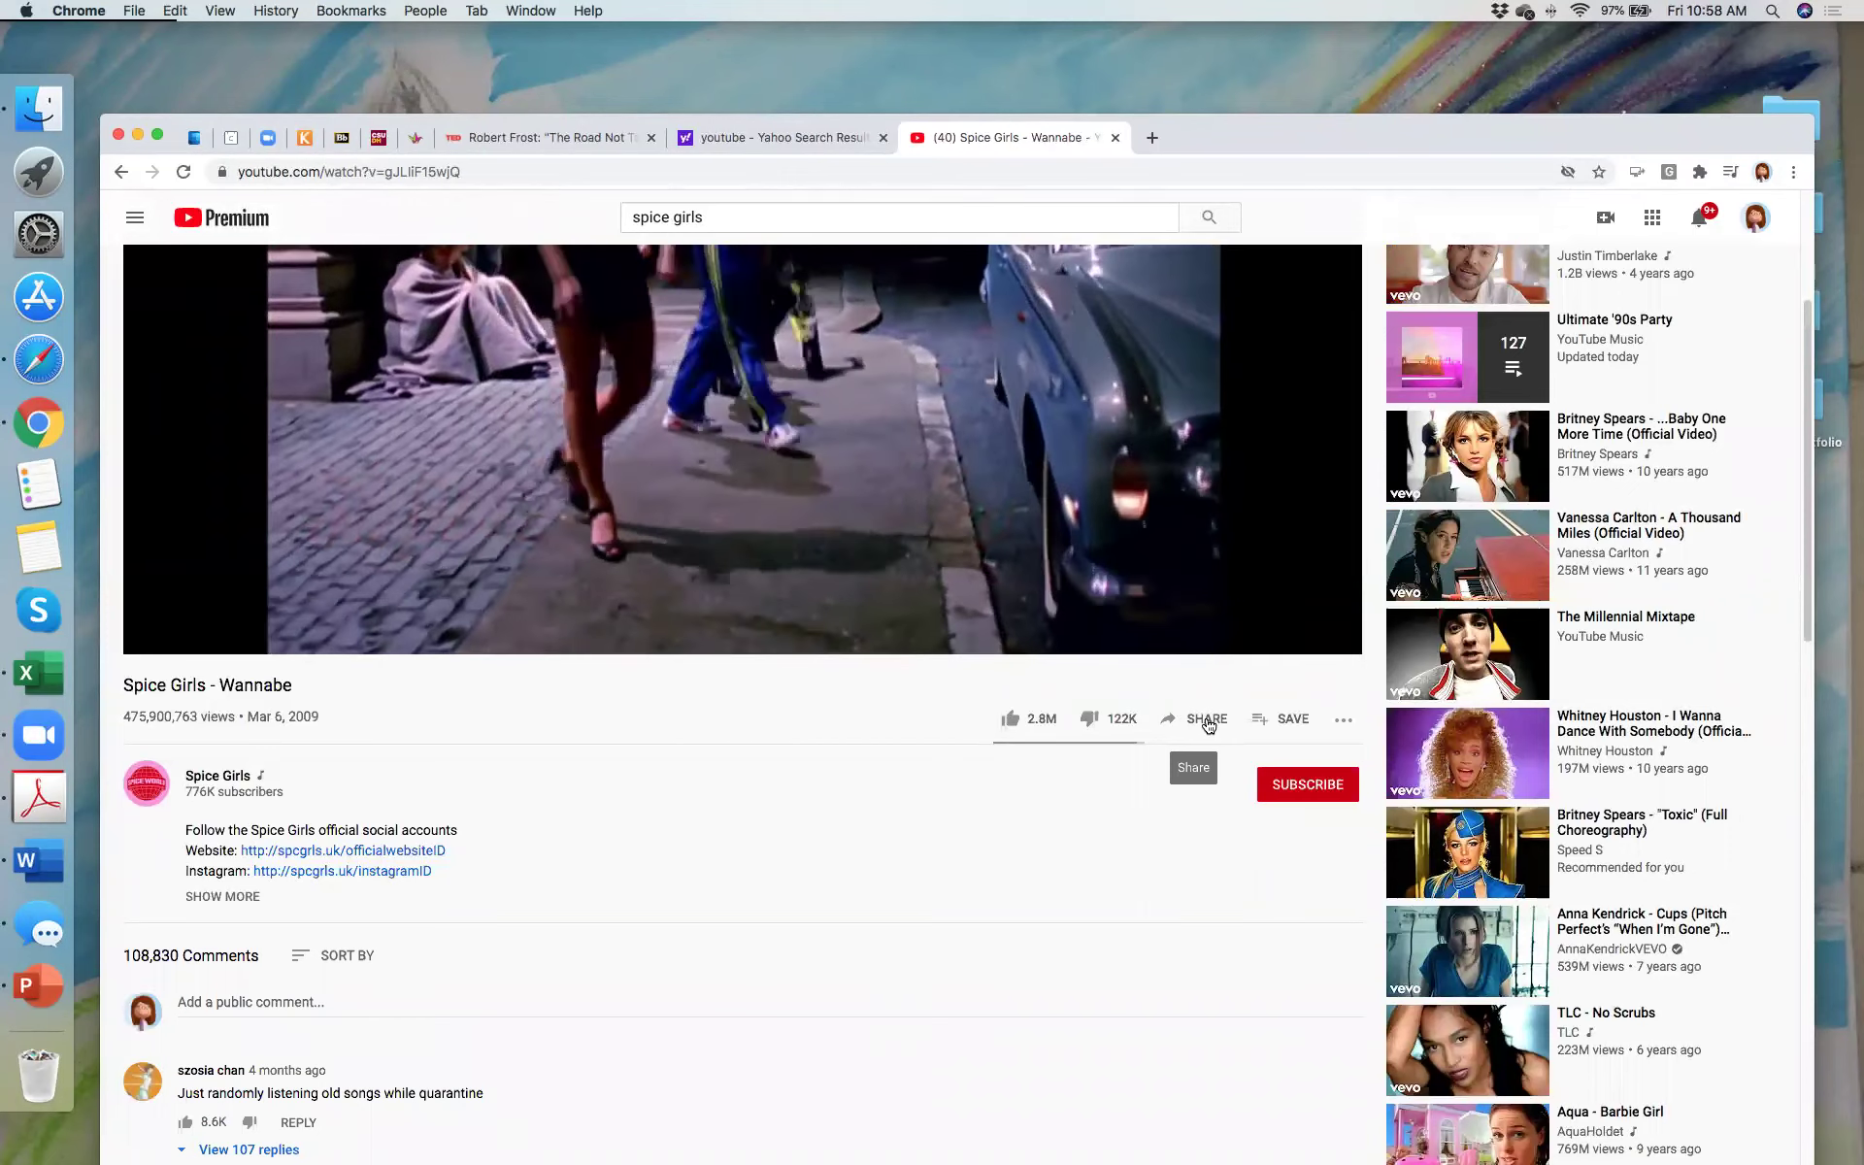
click(1209, 725)
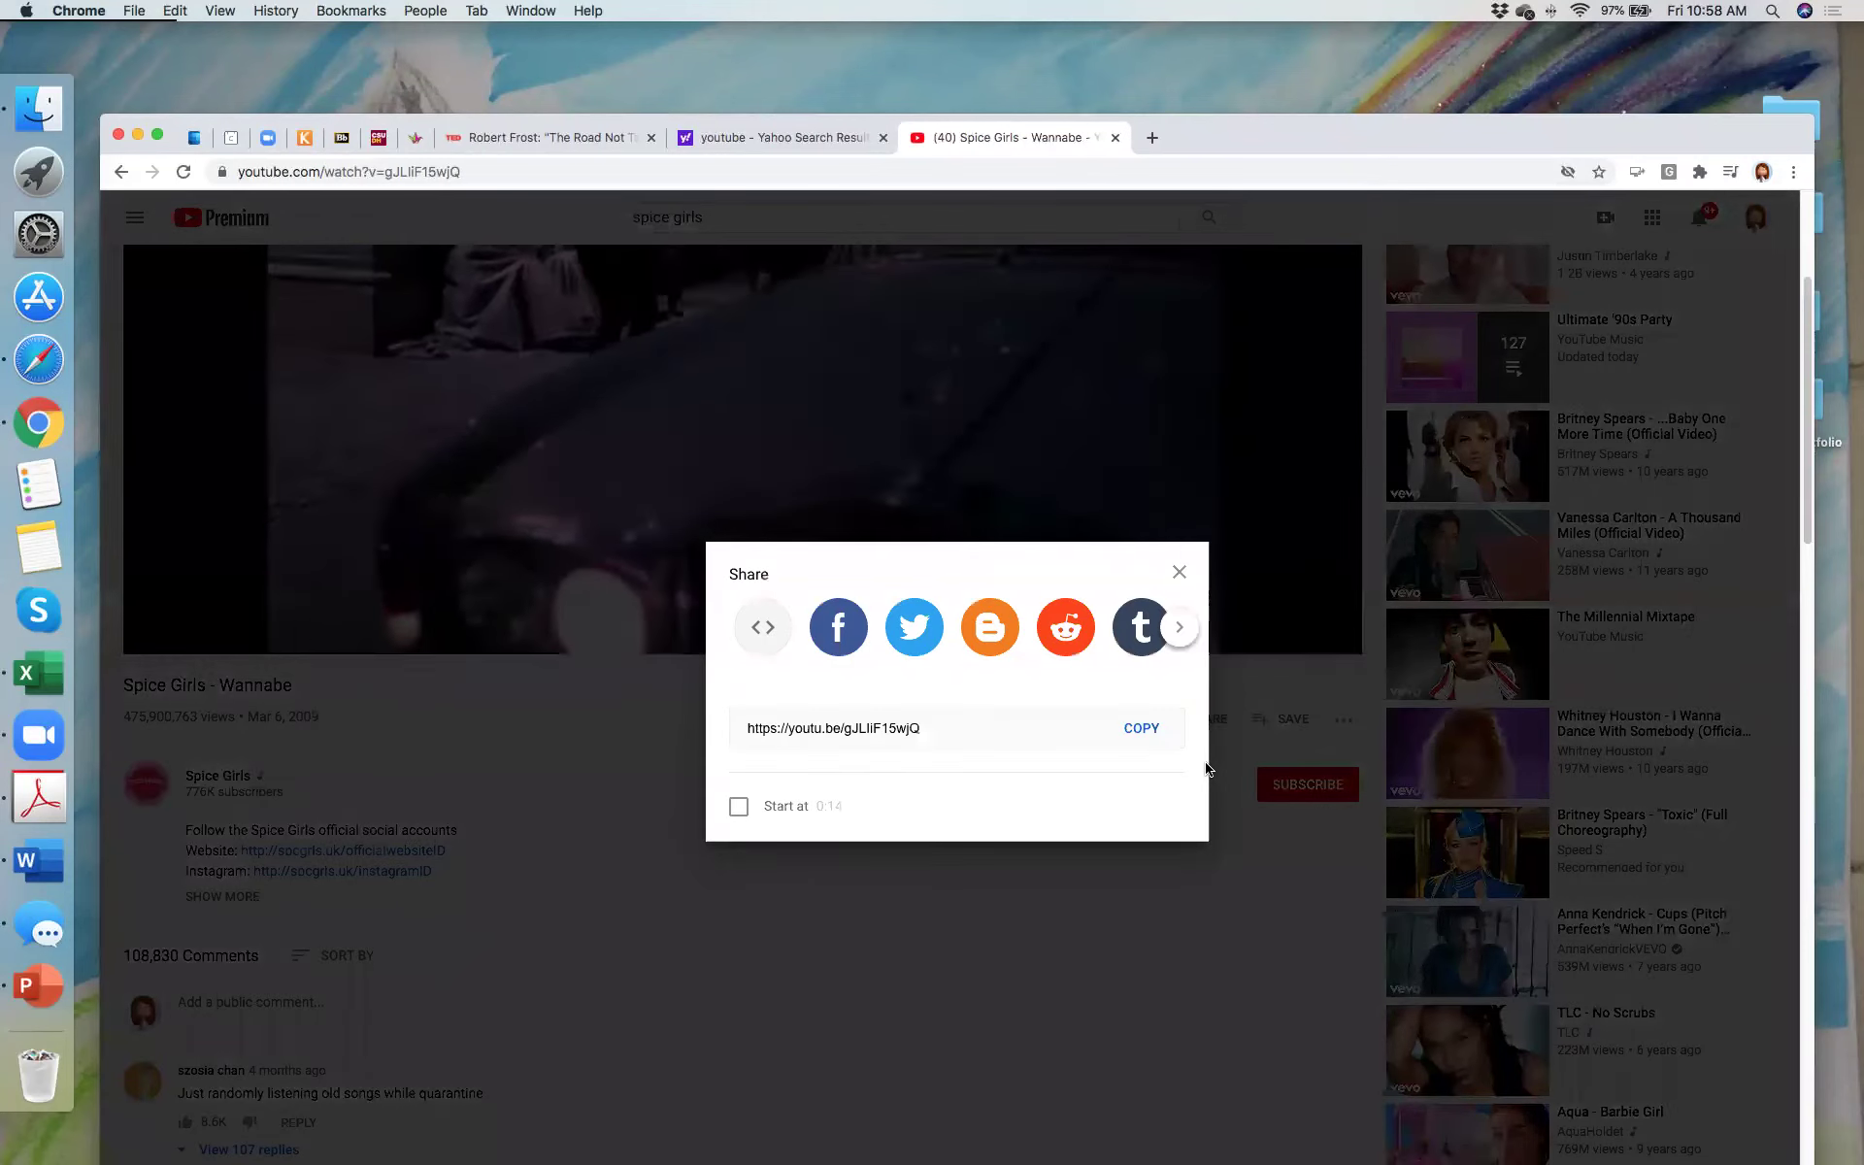
click(765, 629)
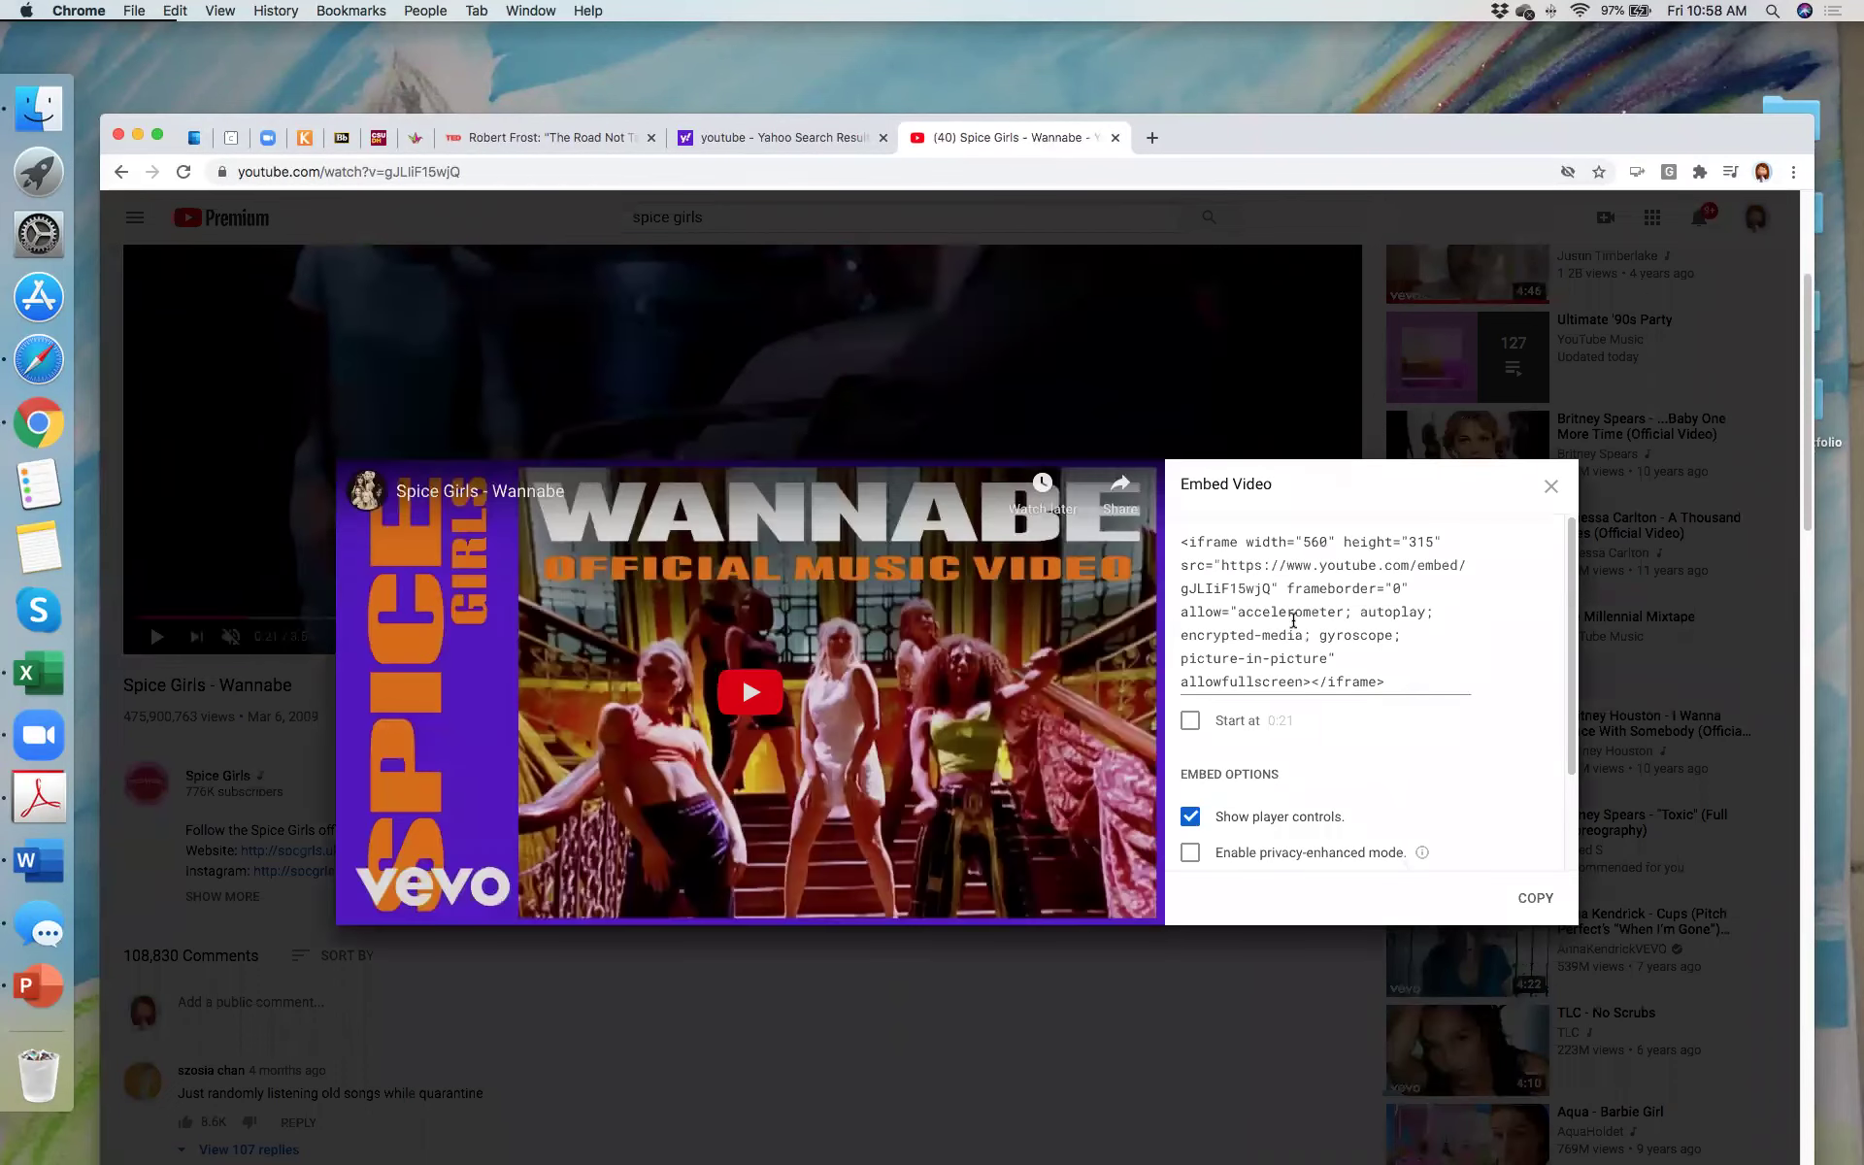
click(1542, 902)
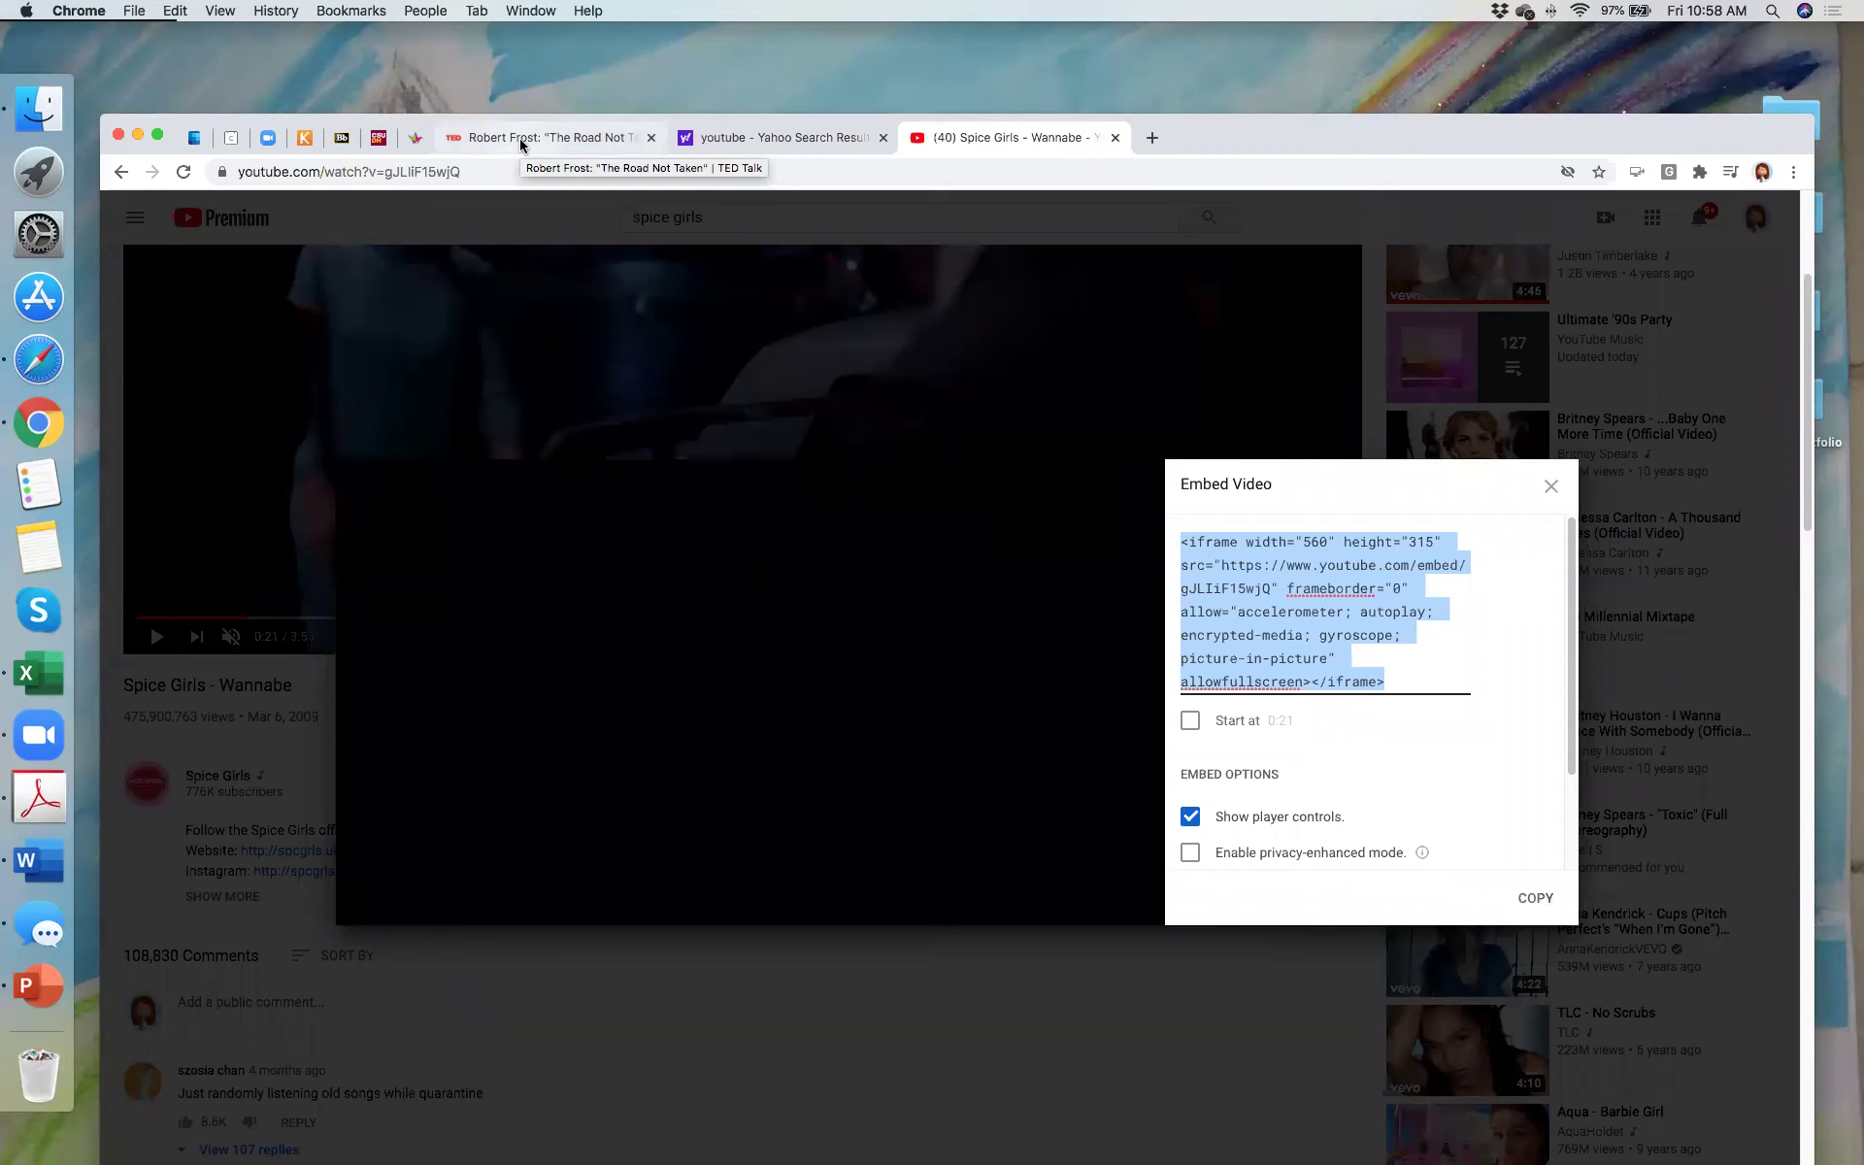
Step: Return to the portfolio, paste the video's iframe embed code into the HTML code view, and update the section content
click(341, 139)
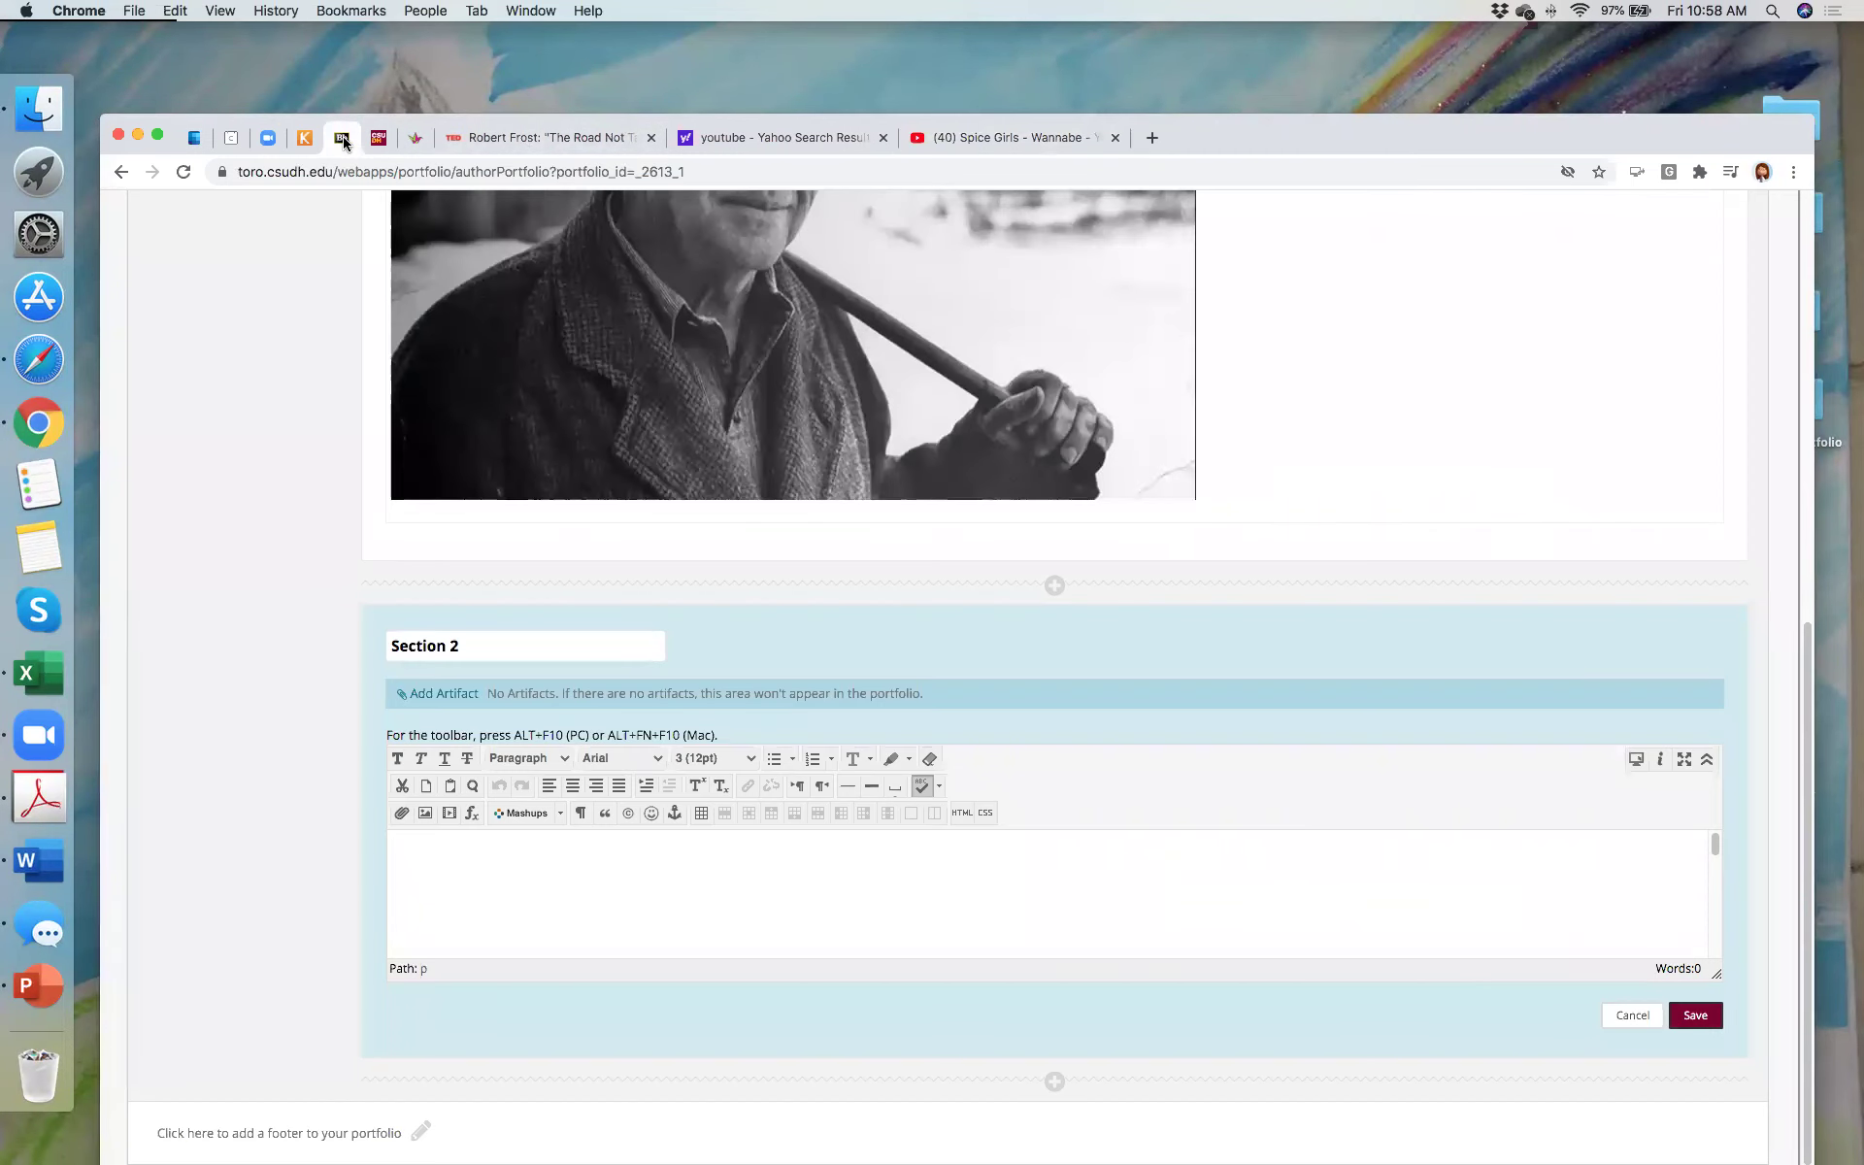
drag(1348, 137, 1555, 625)
drag(975, 350, 1040, 242)
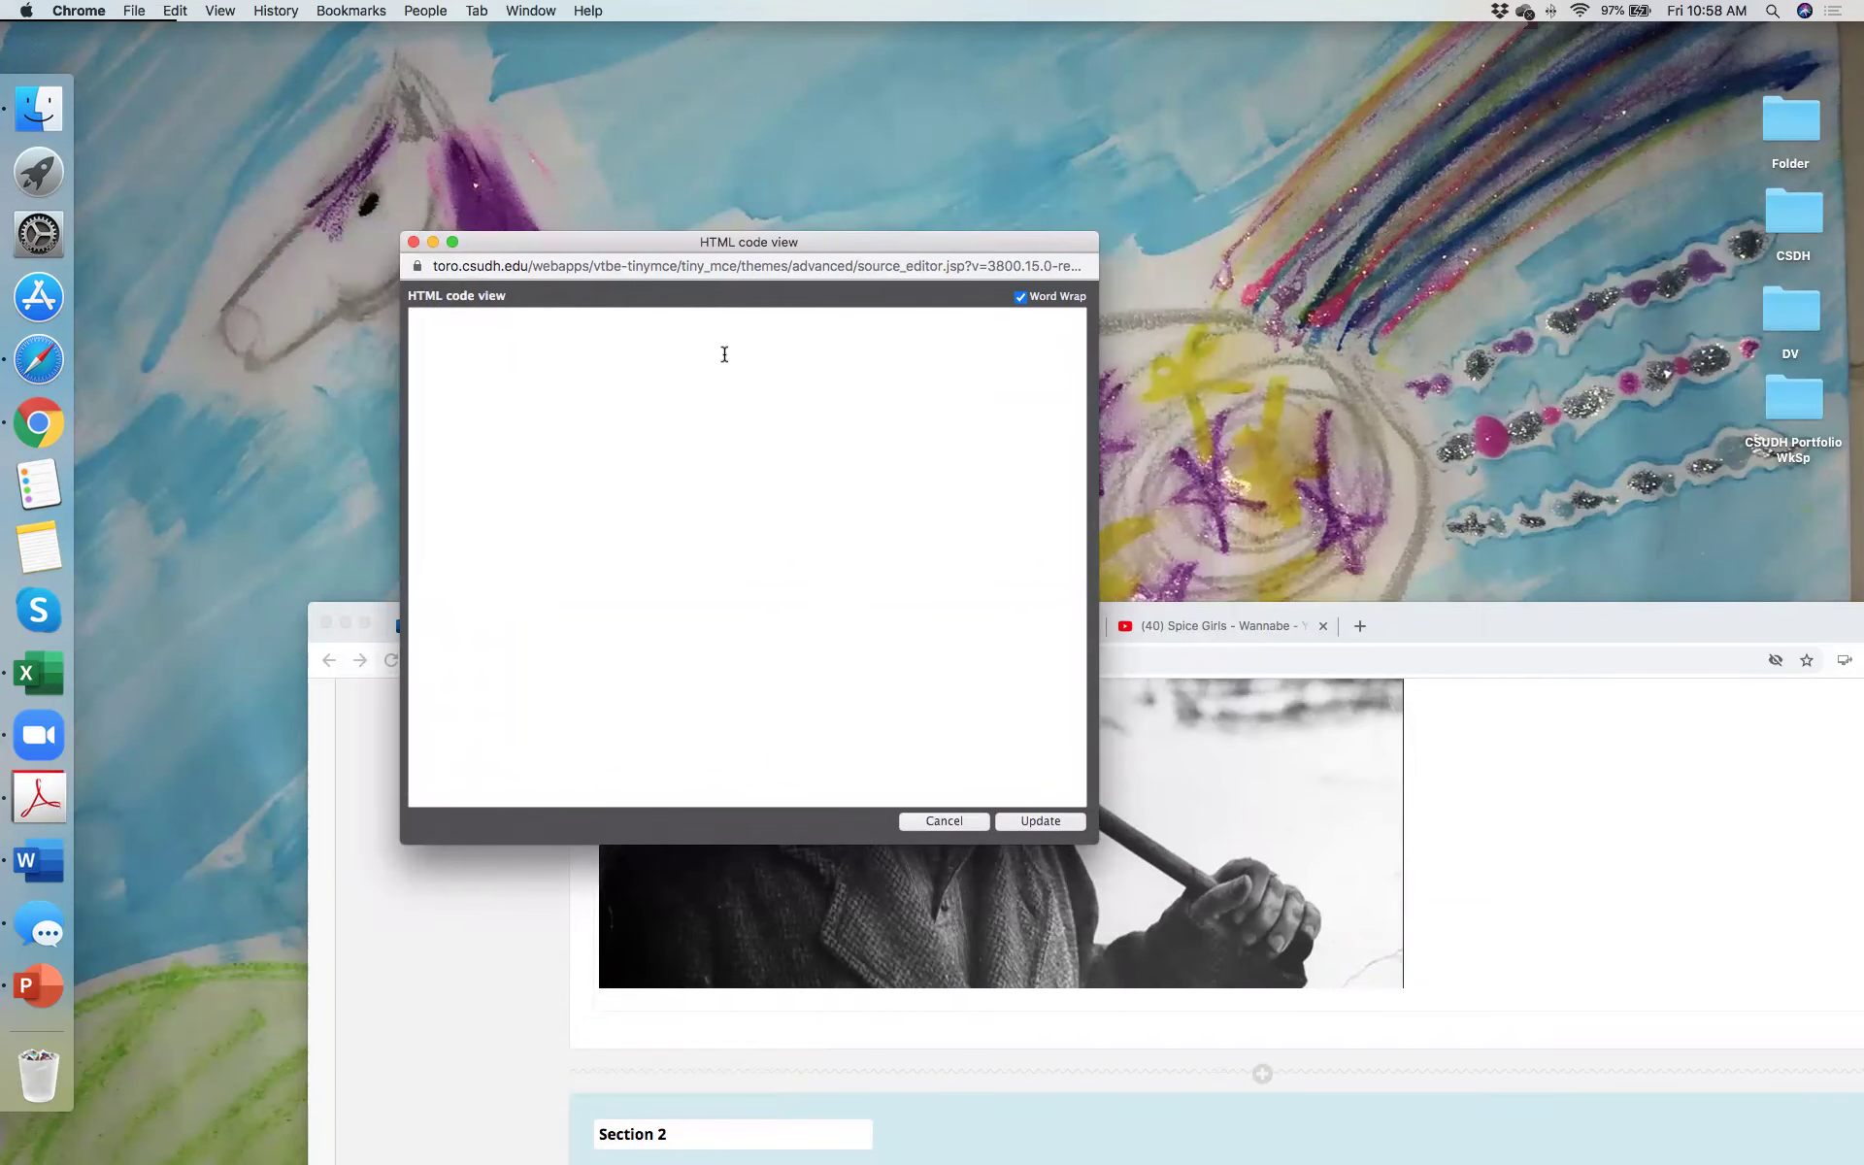
key(super+v)
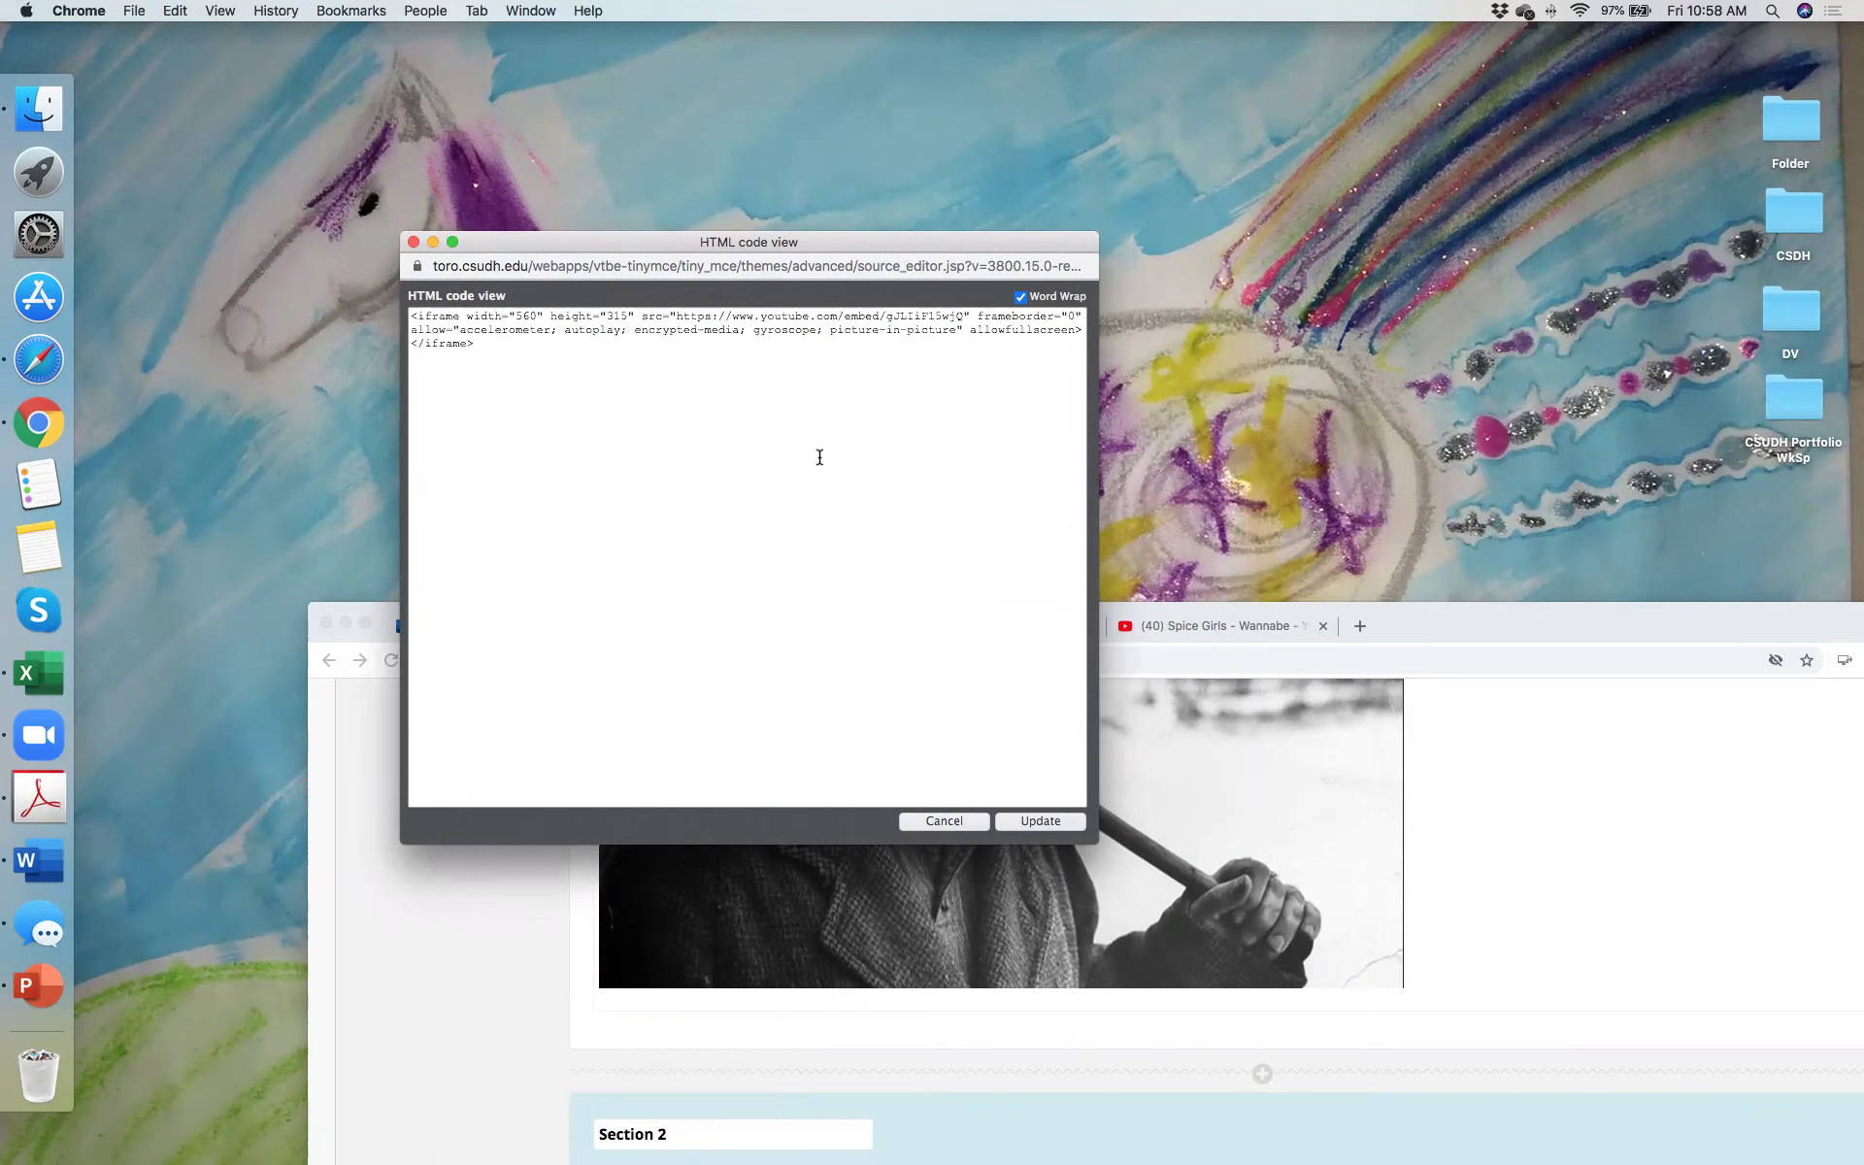
click(1039, 821)
Step: Save Section 2 with the embedded video and view it on the portfolio page
drag(1563, 619, 1383, 159)
scroll(1354, 909, down, 1)
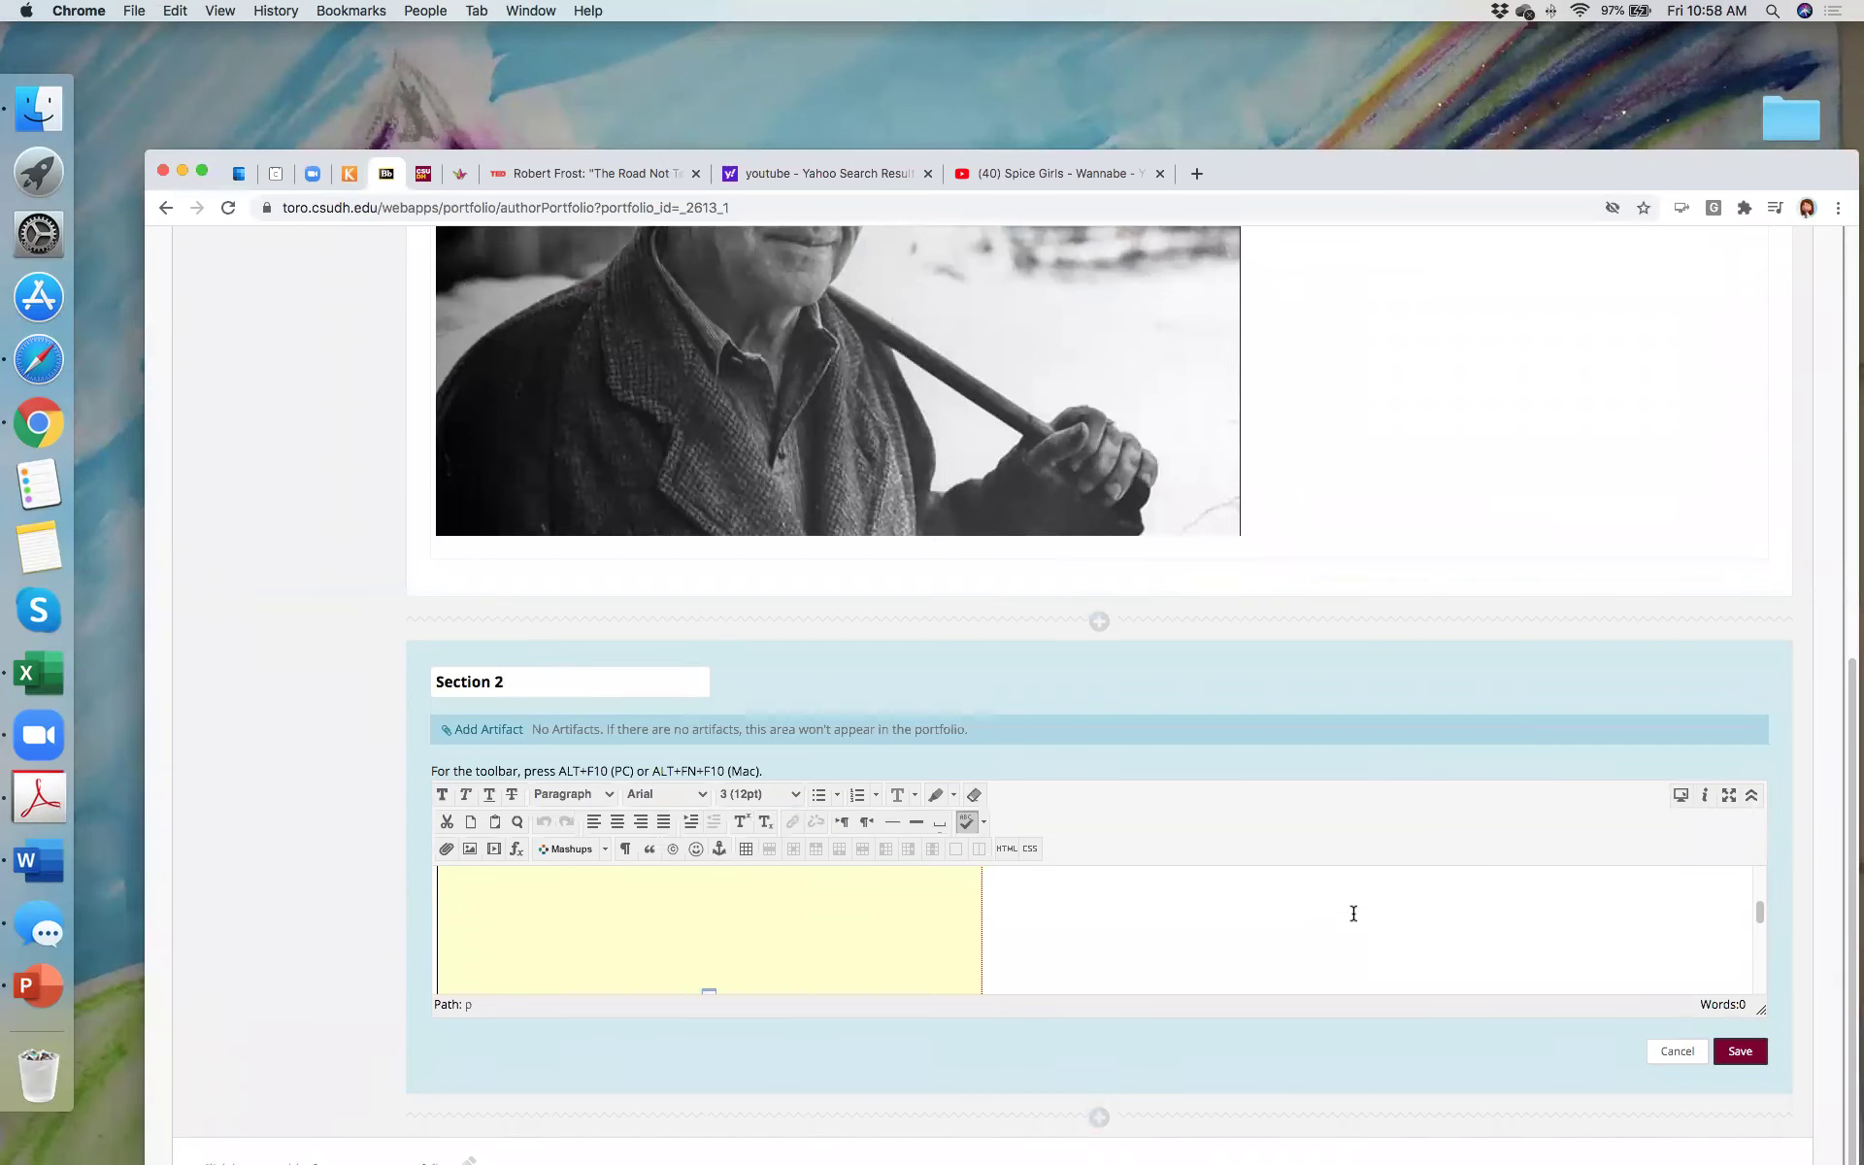
click(1739, 1053)
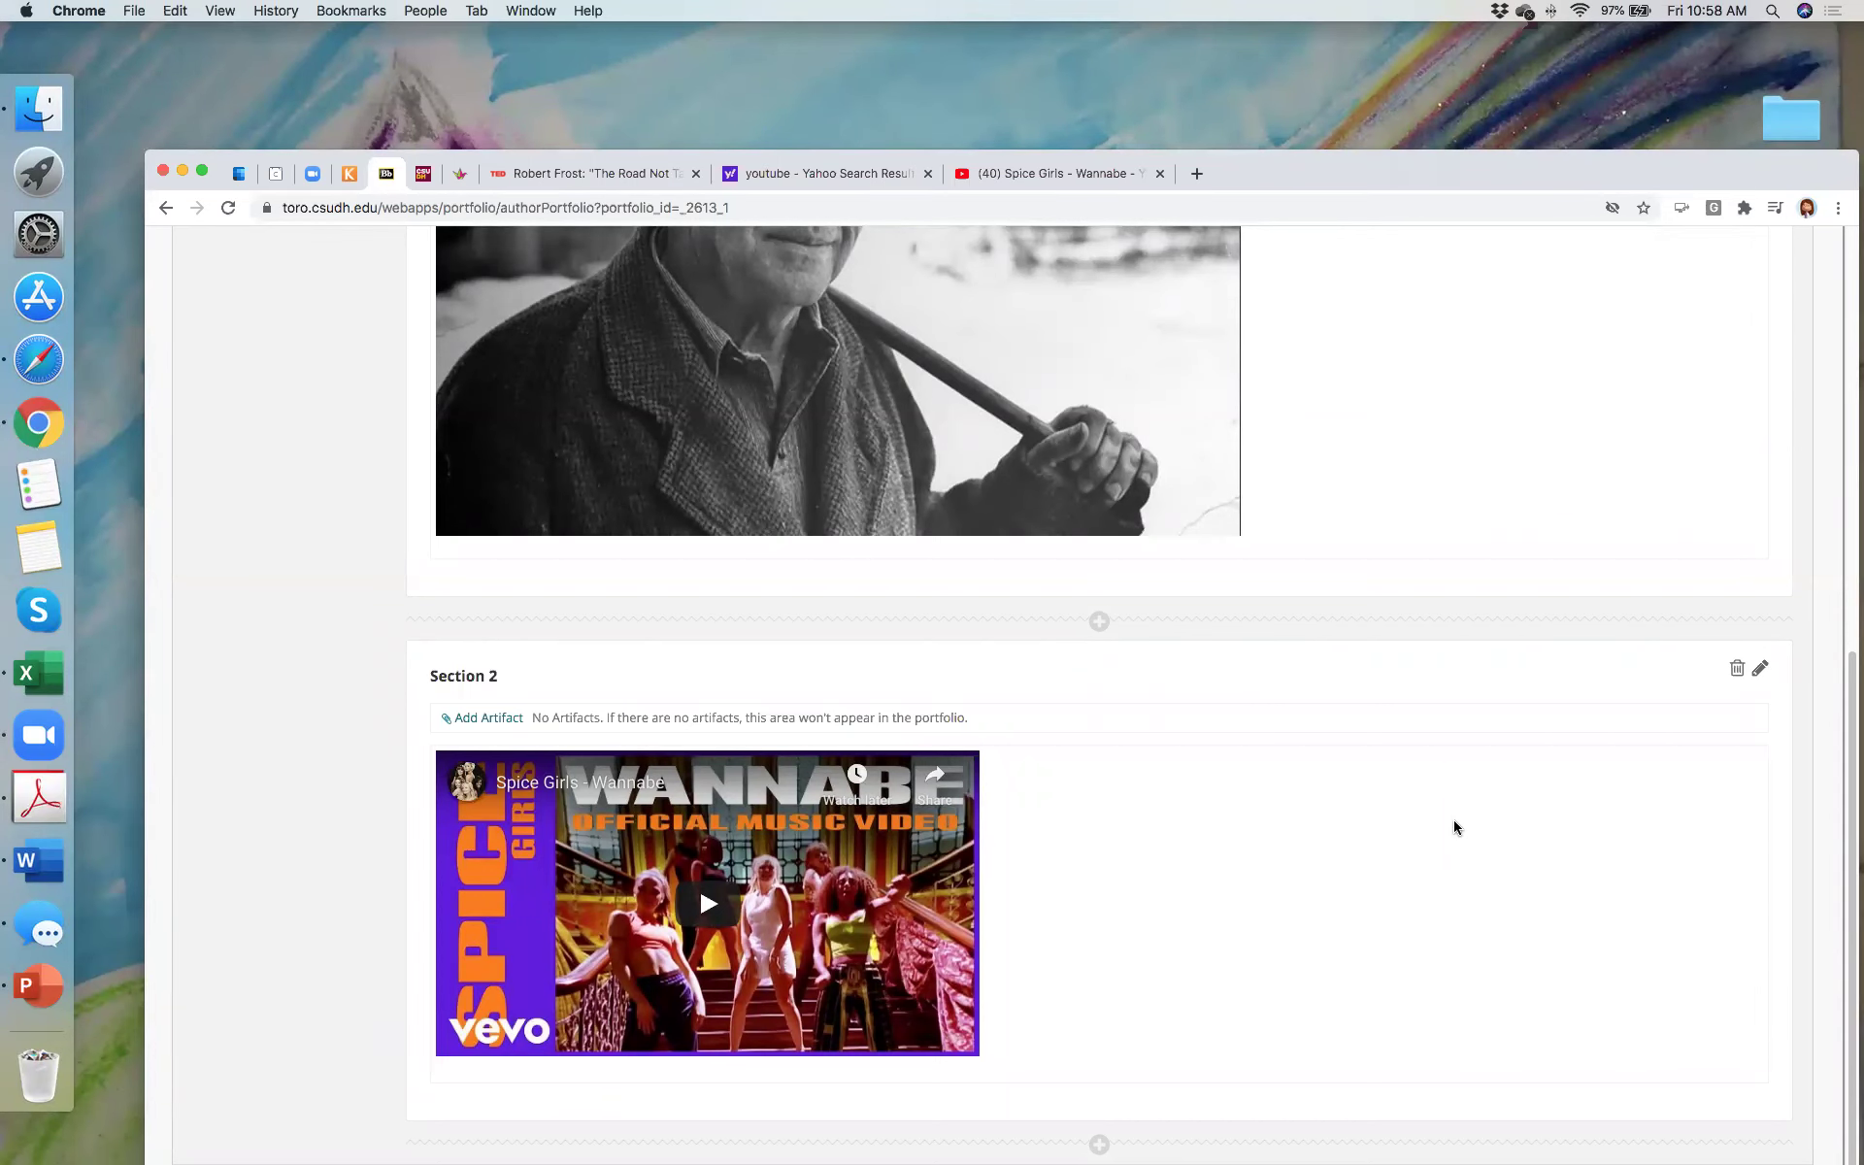
scroll(945, 433, up, 1)
drag(1299, 165, 1251, 58)
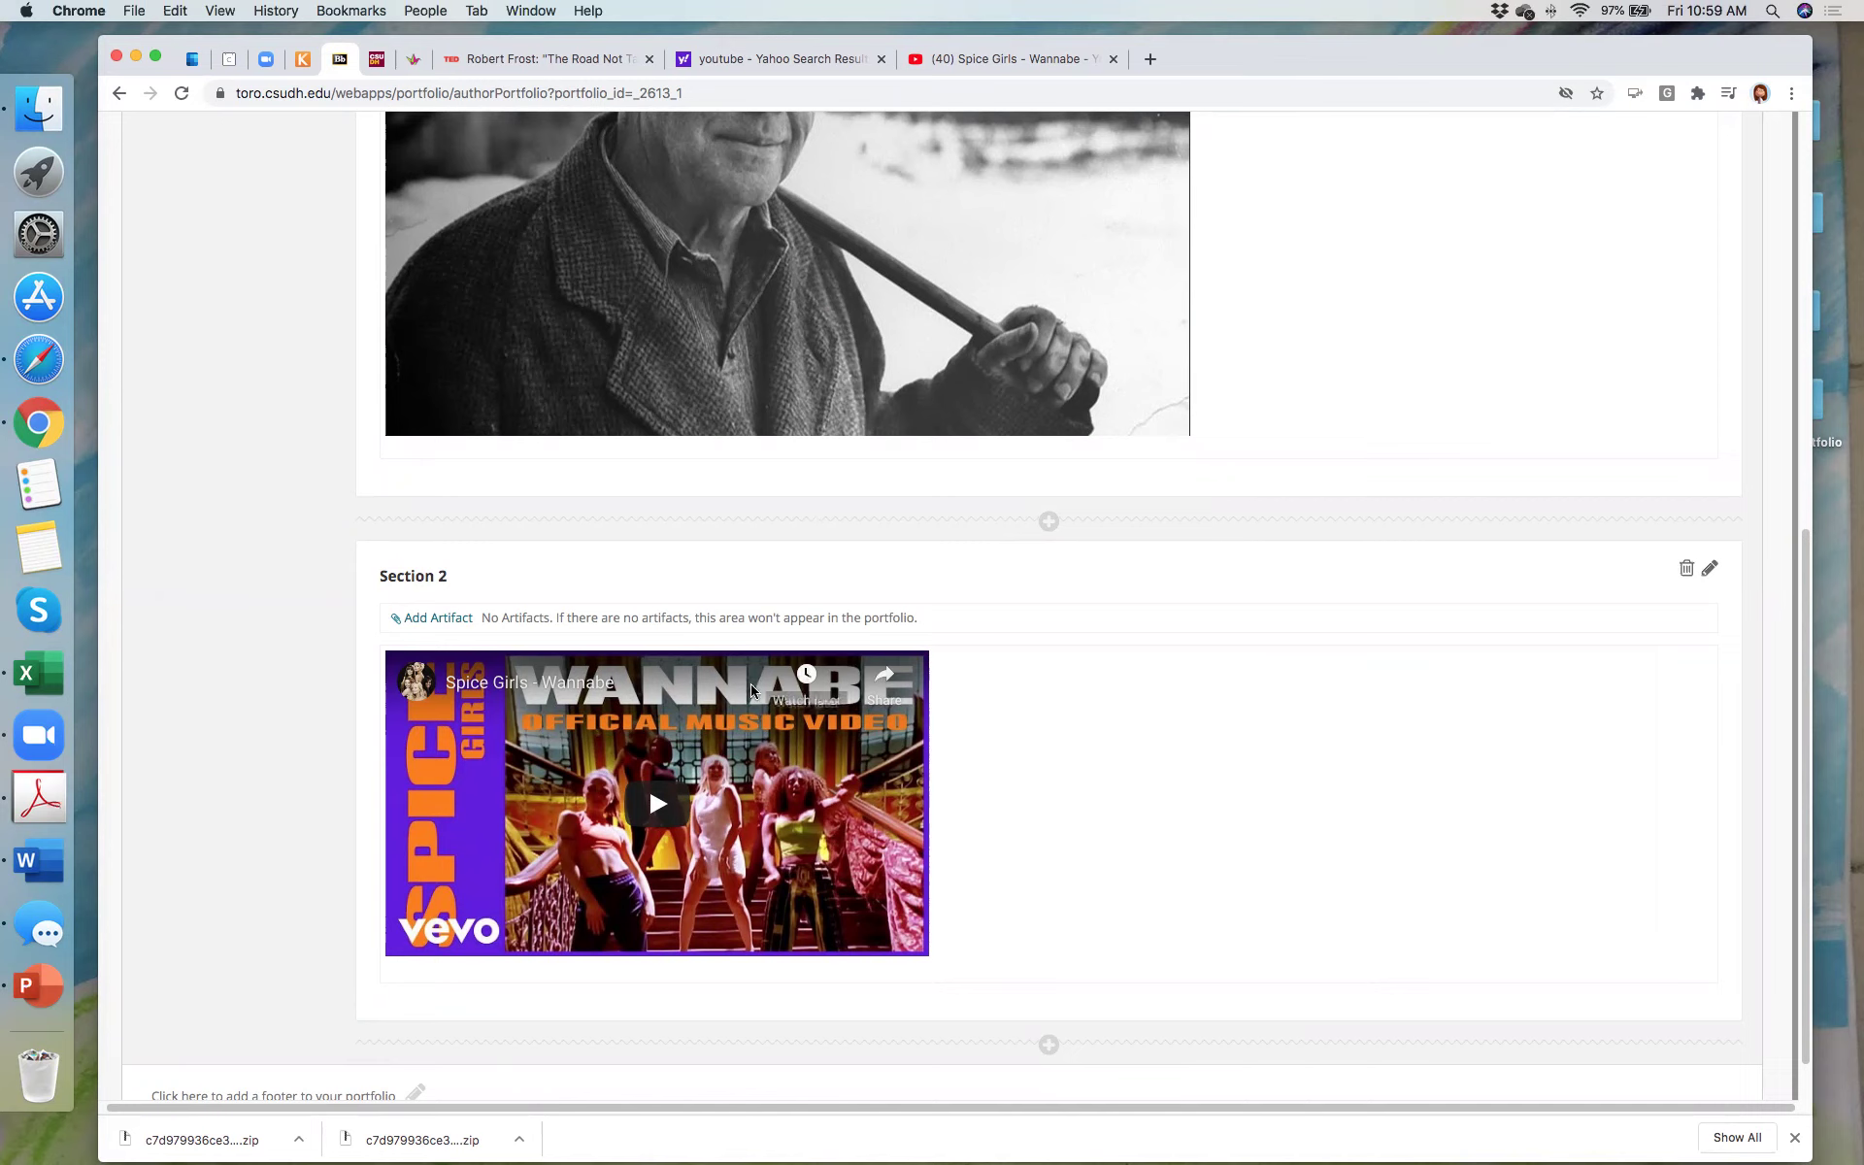
Step: Add a new section below Section 2 and open the HTML code view for its content
scroll(1049, 777, down, 1)
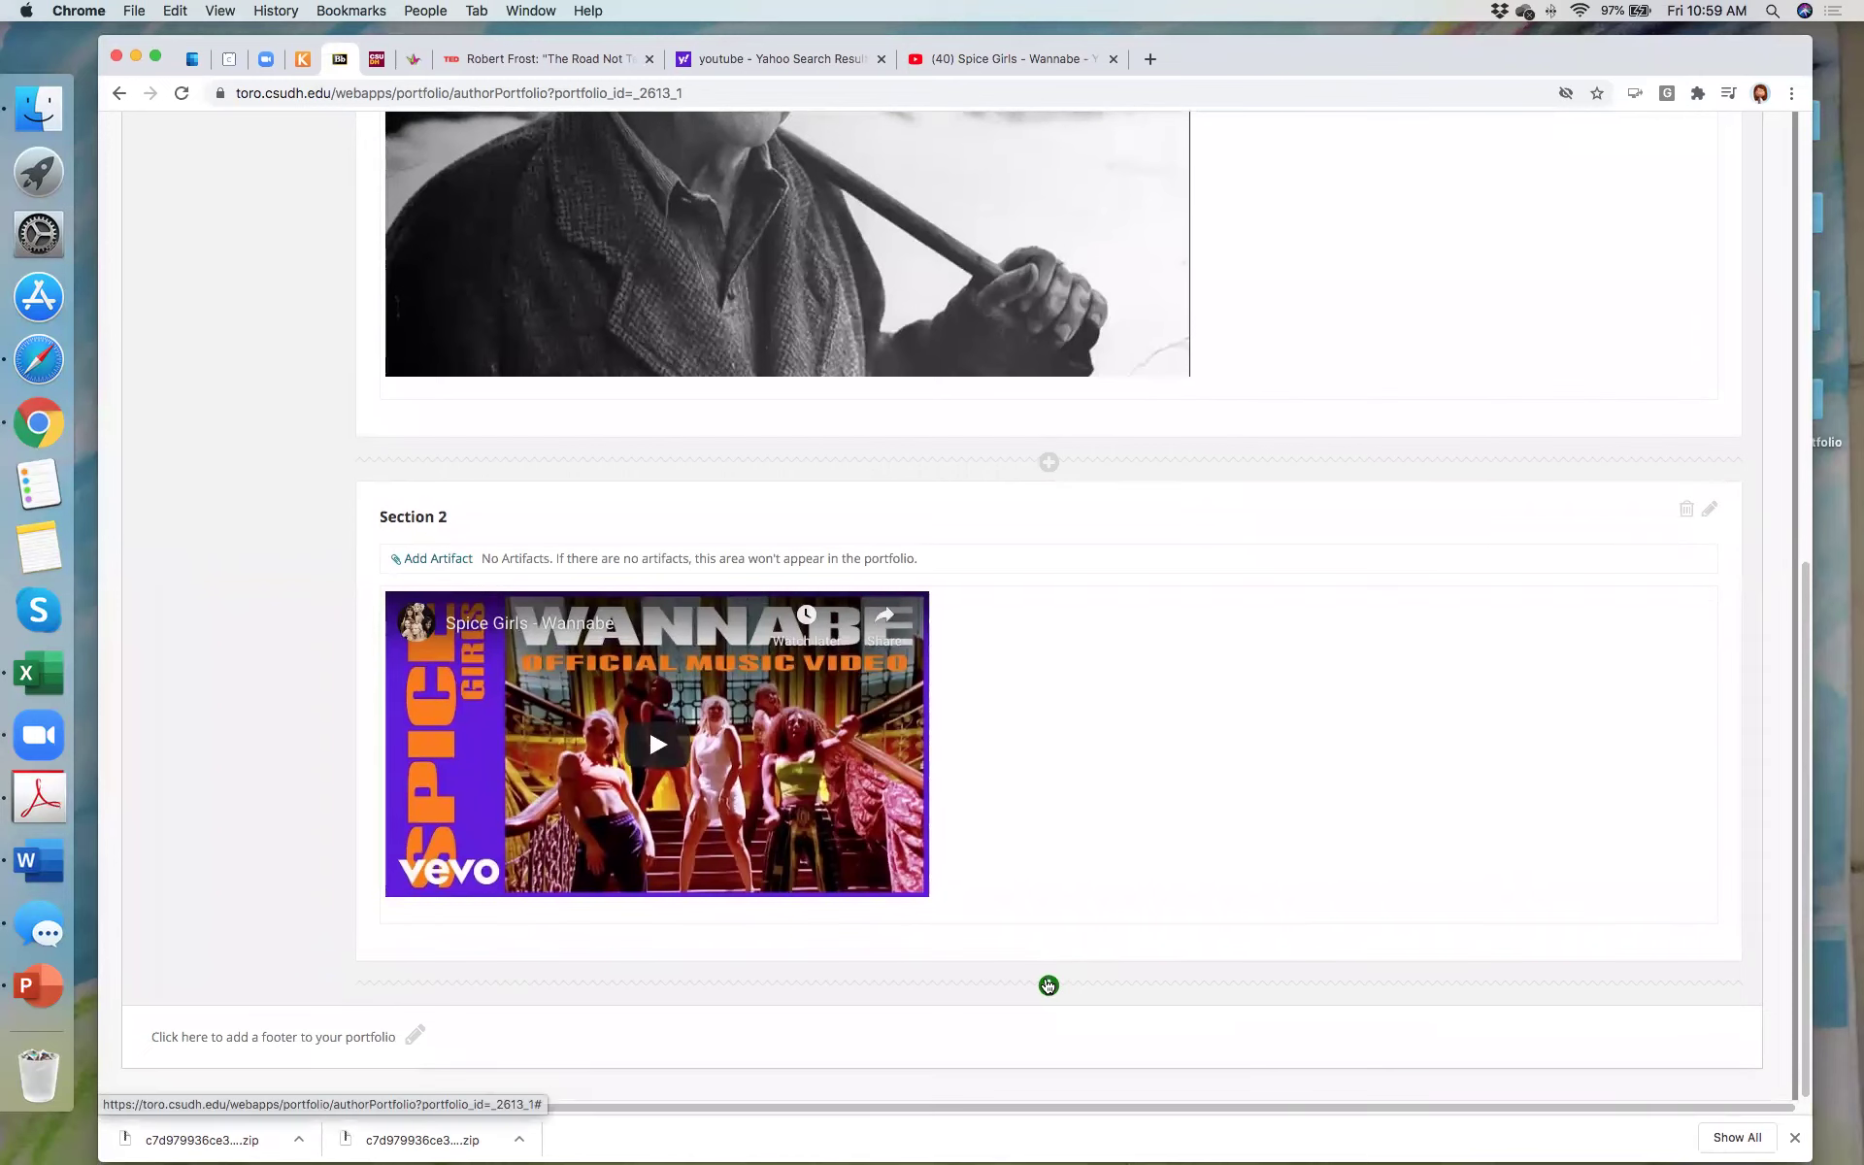
click(1048, 985)
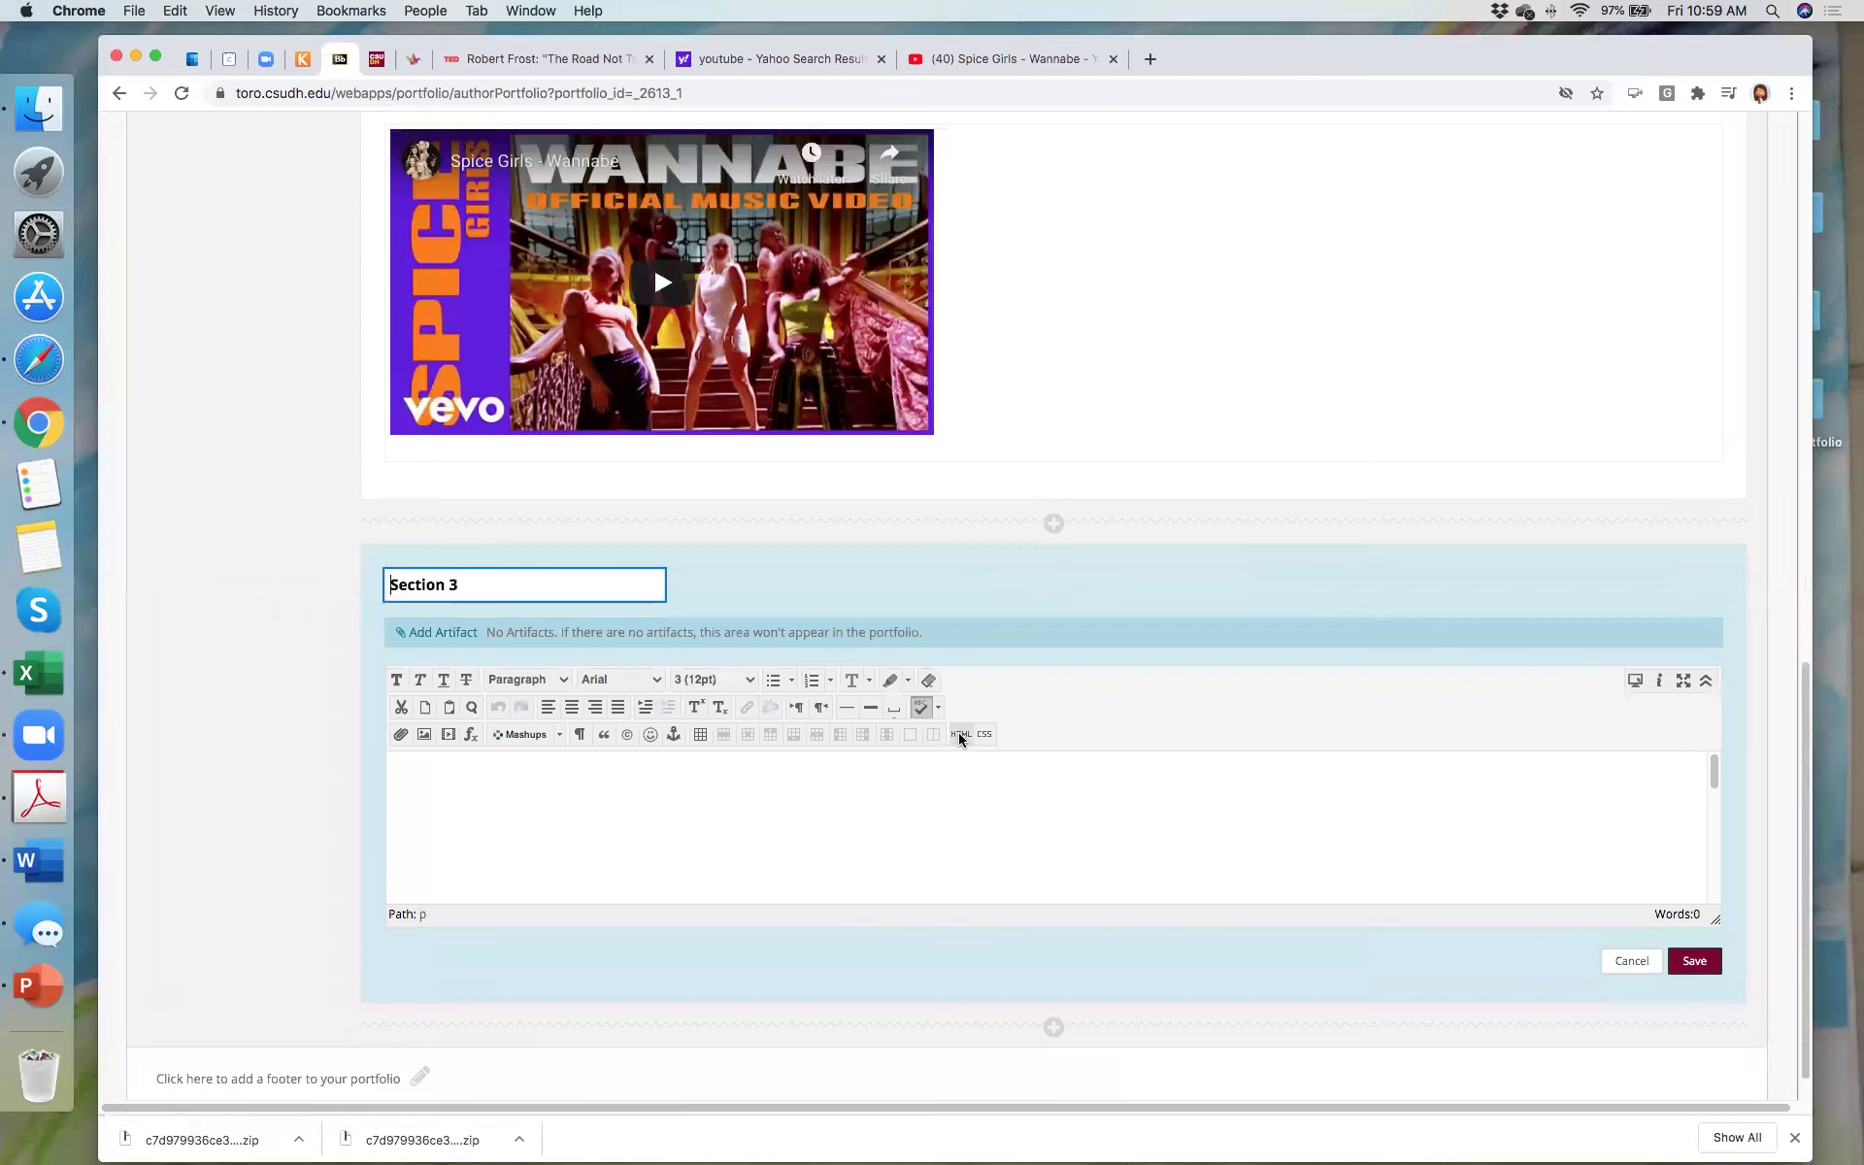
click(959, 736)
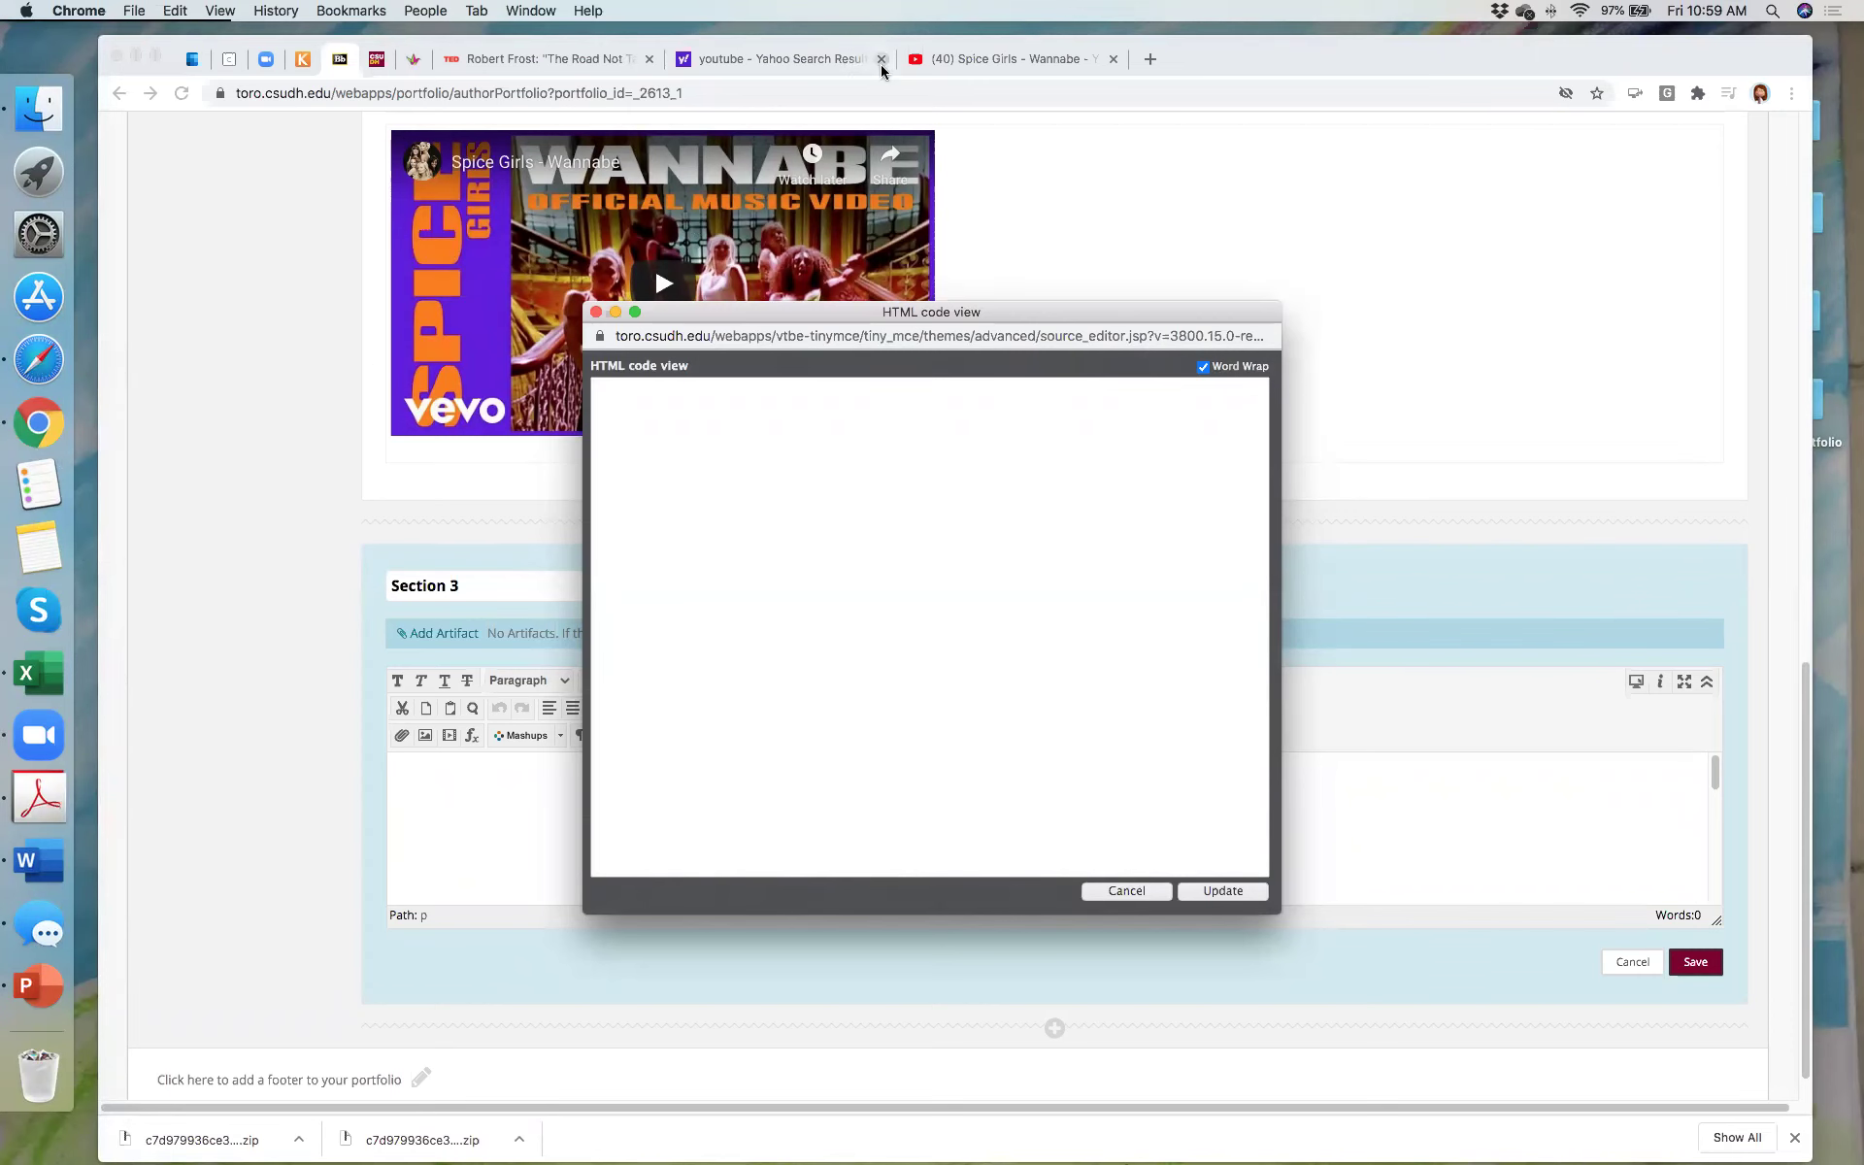
Step: Return to the Spice Girls - Wannabe video on YouTube and copy its iframe embed code again from the sharing options
click(999, 60)
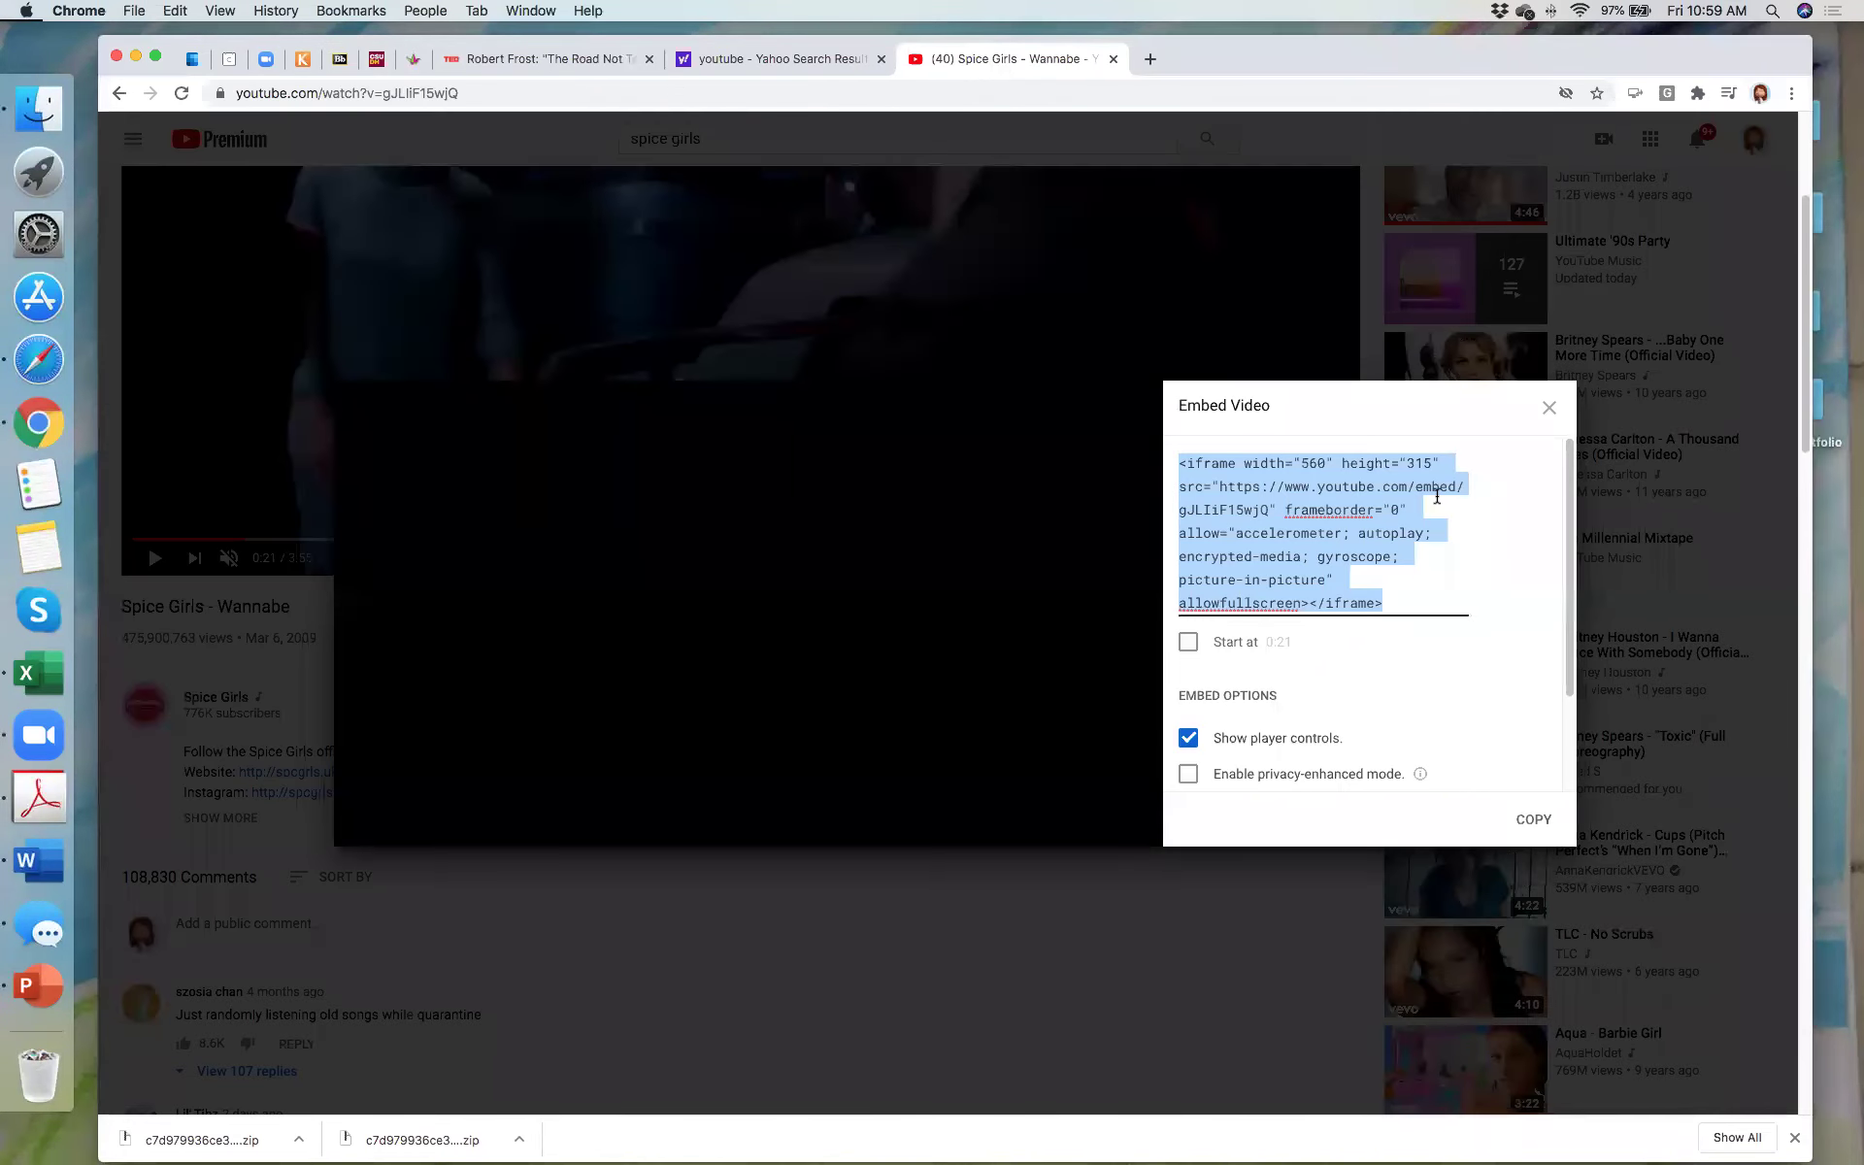
click(1550, 408)
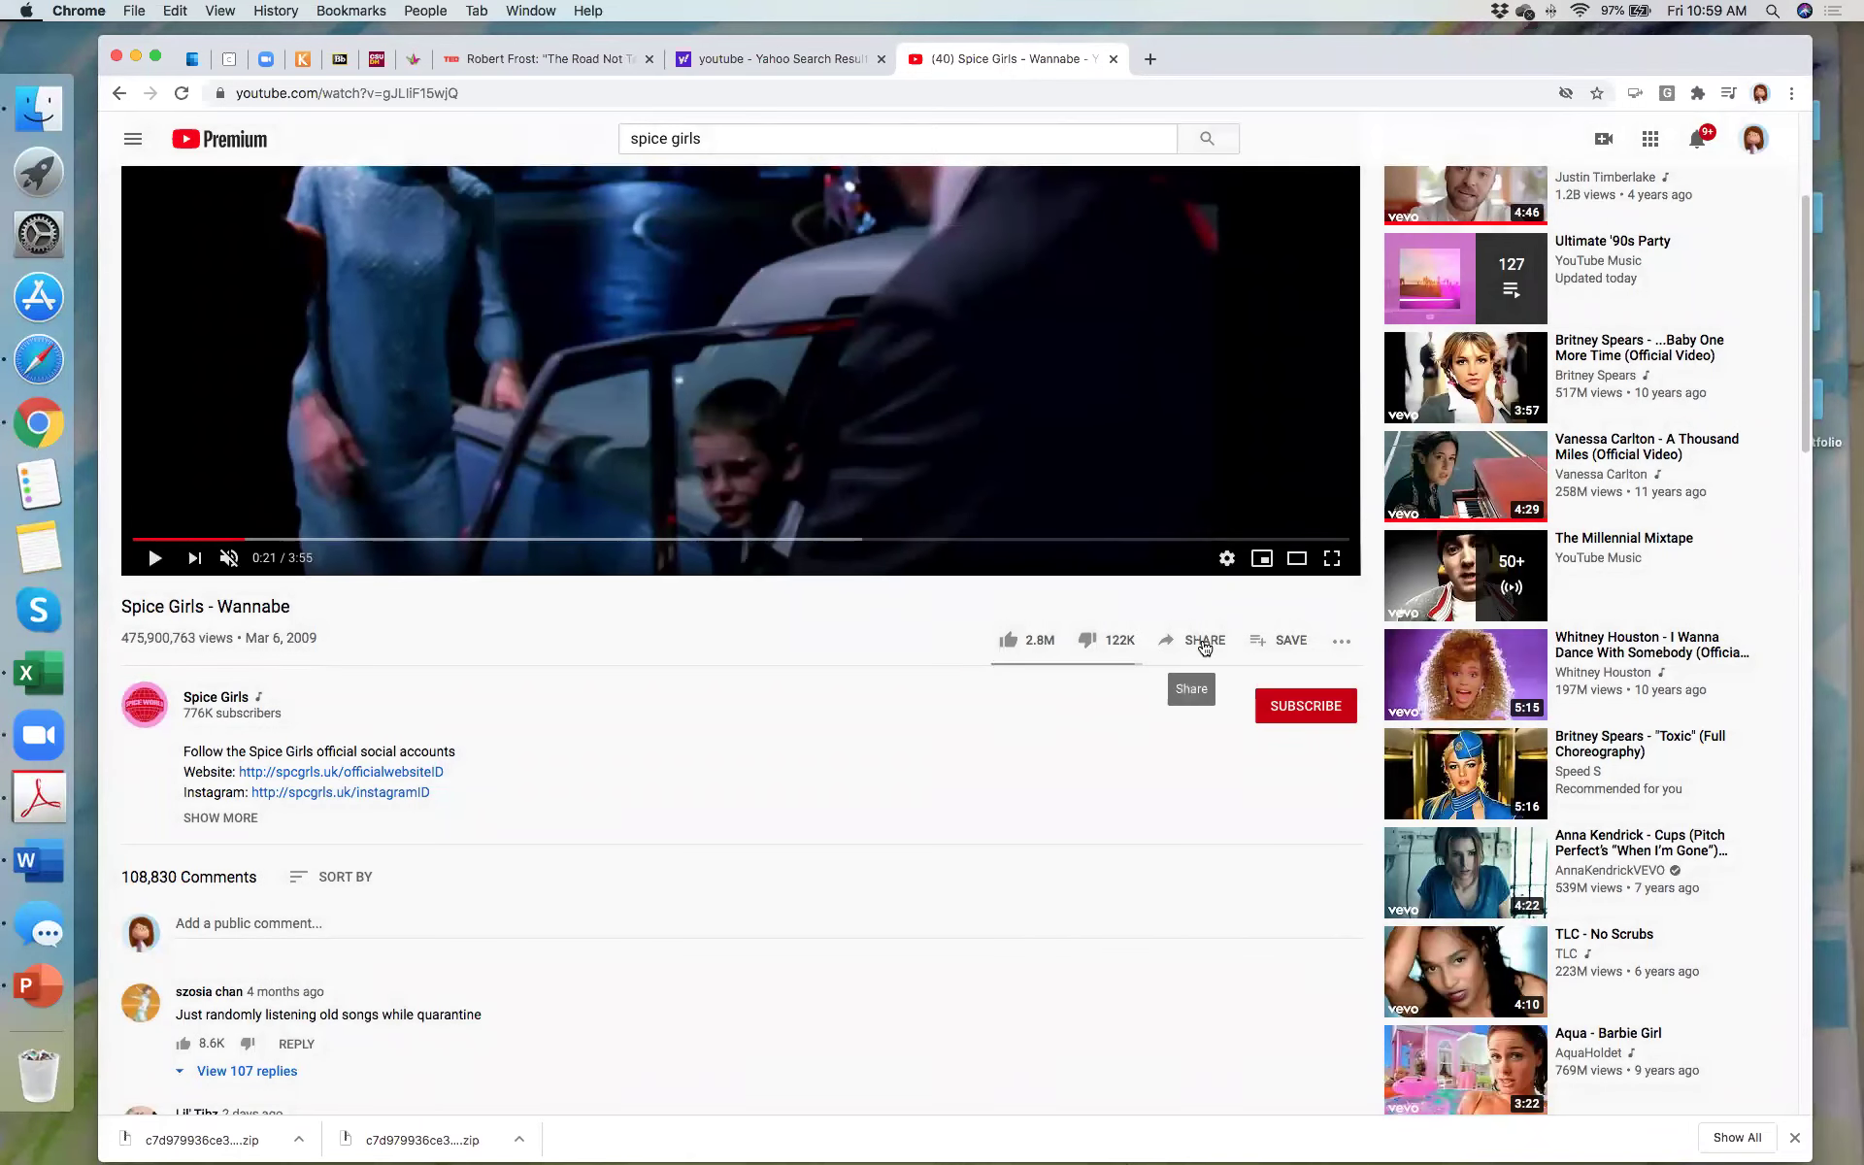
click(1202, 643)
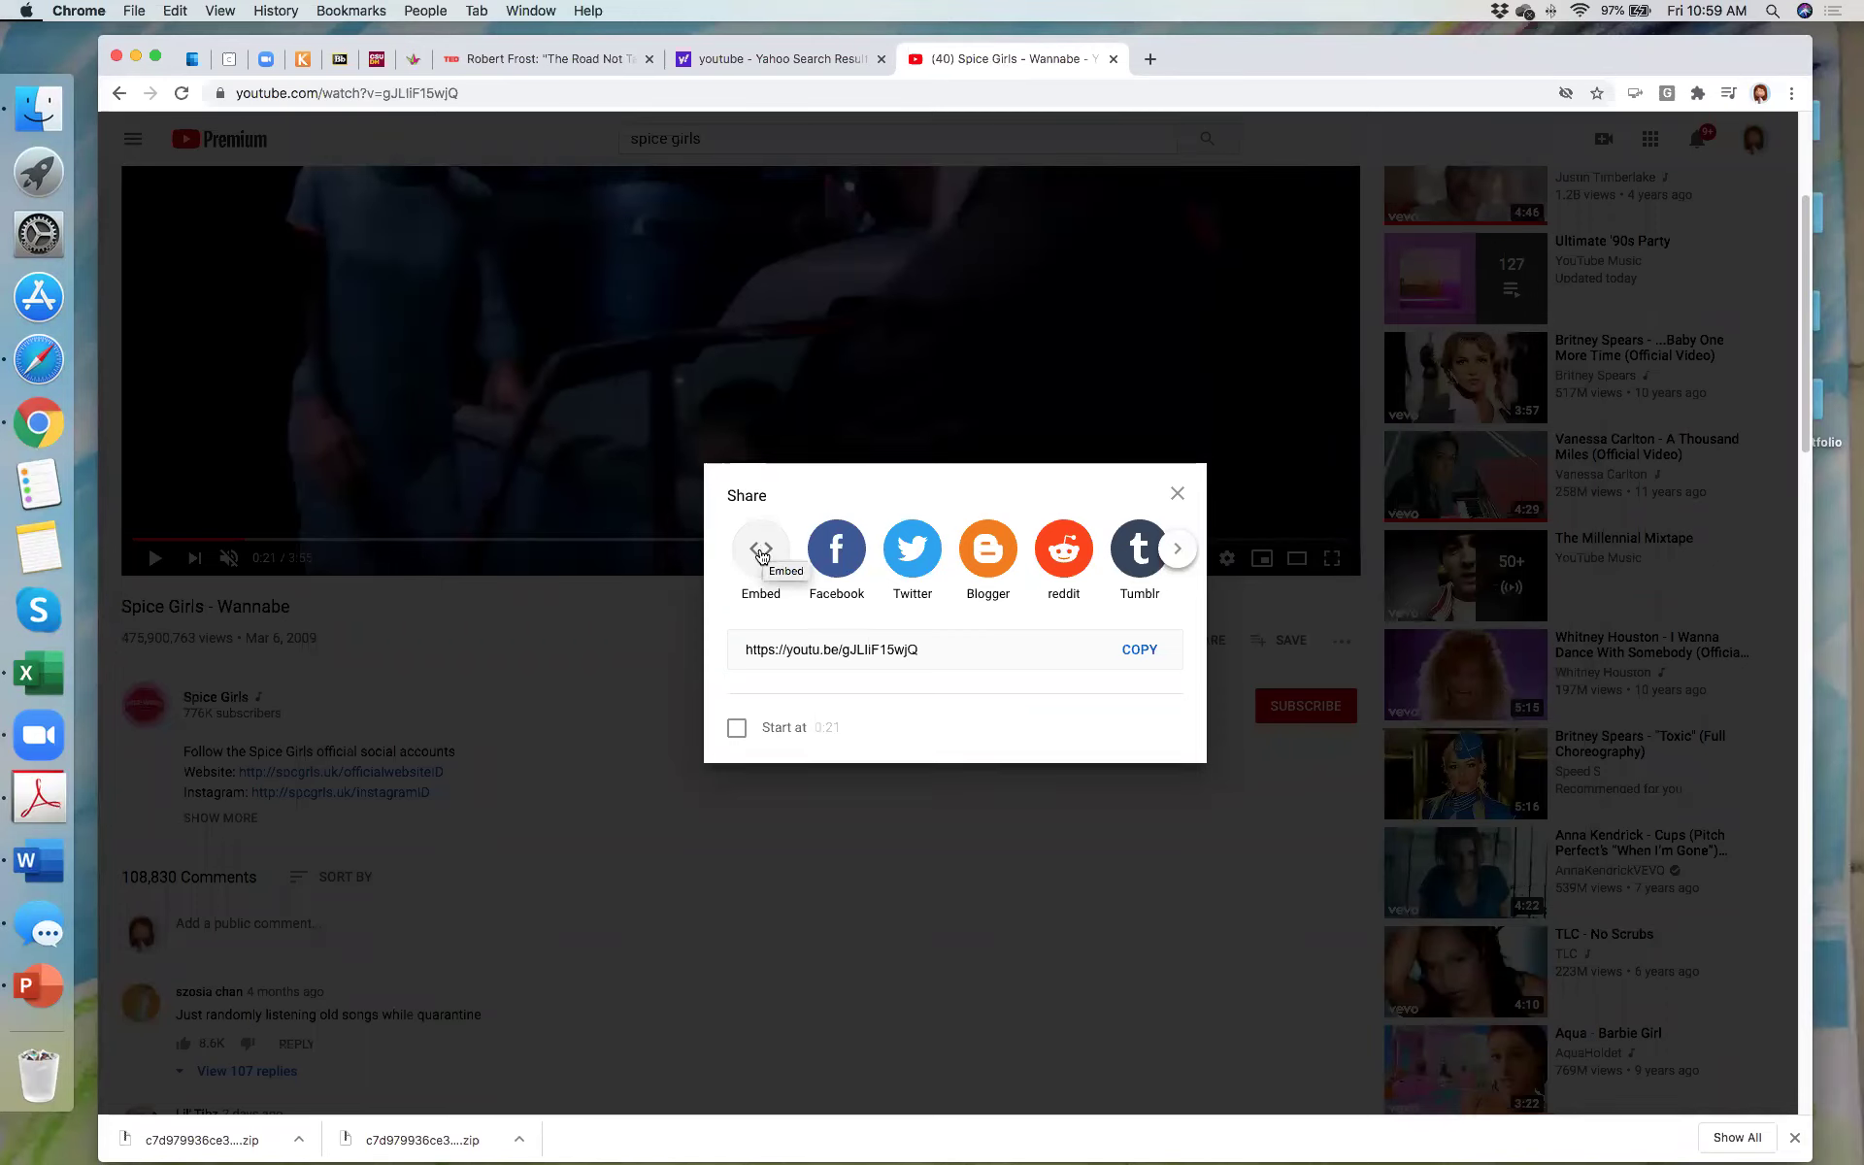
click(763, 559)
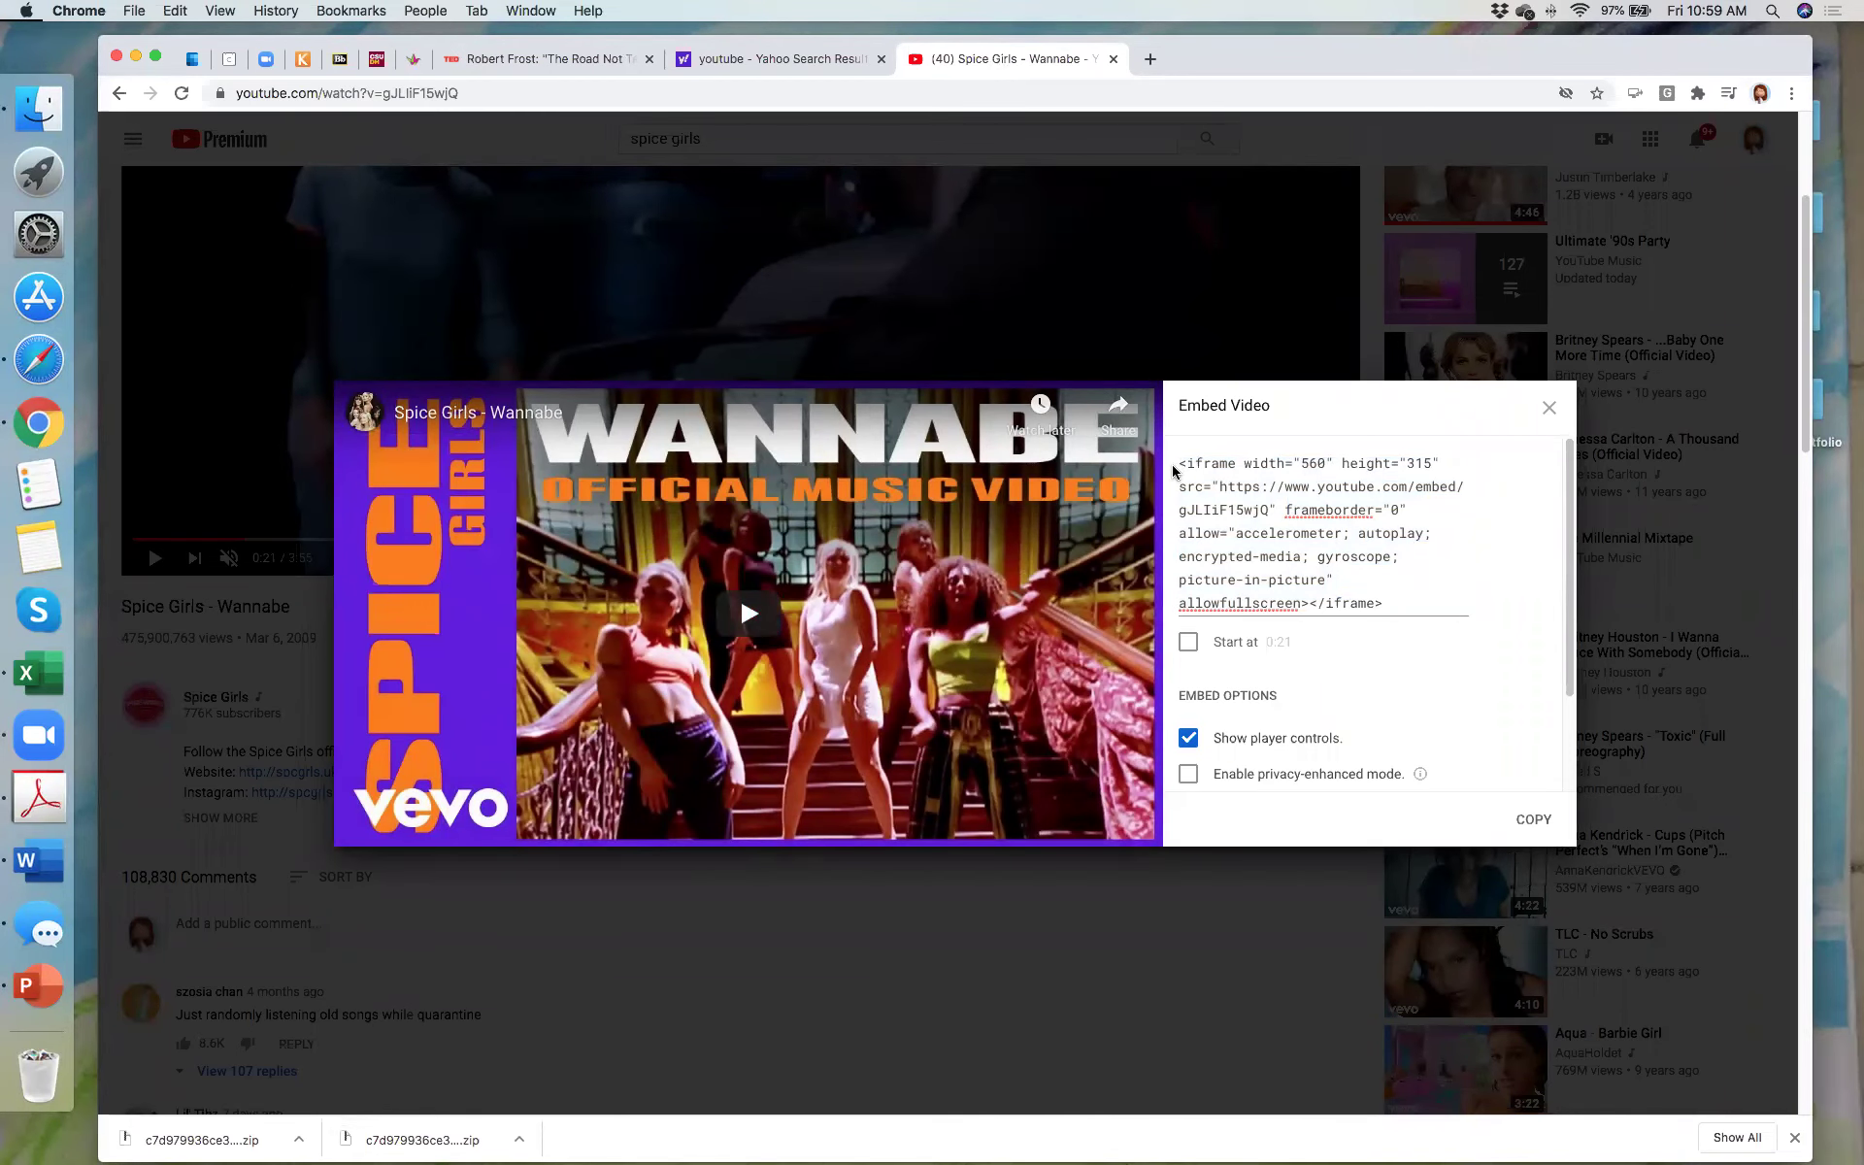
drag(1176, 469, 1437, 772)
key(super+c)
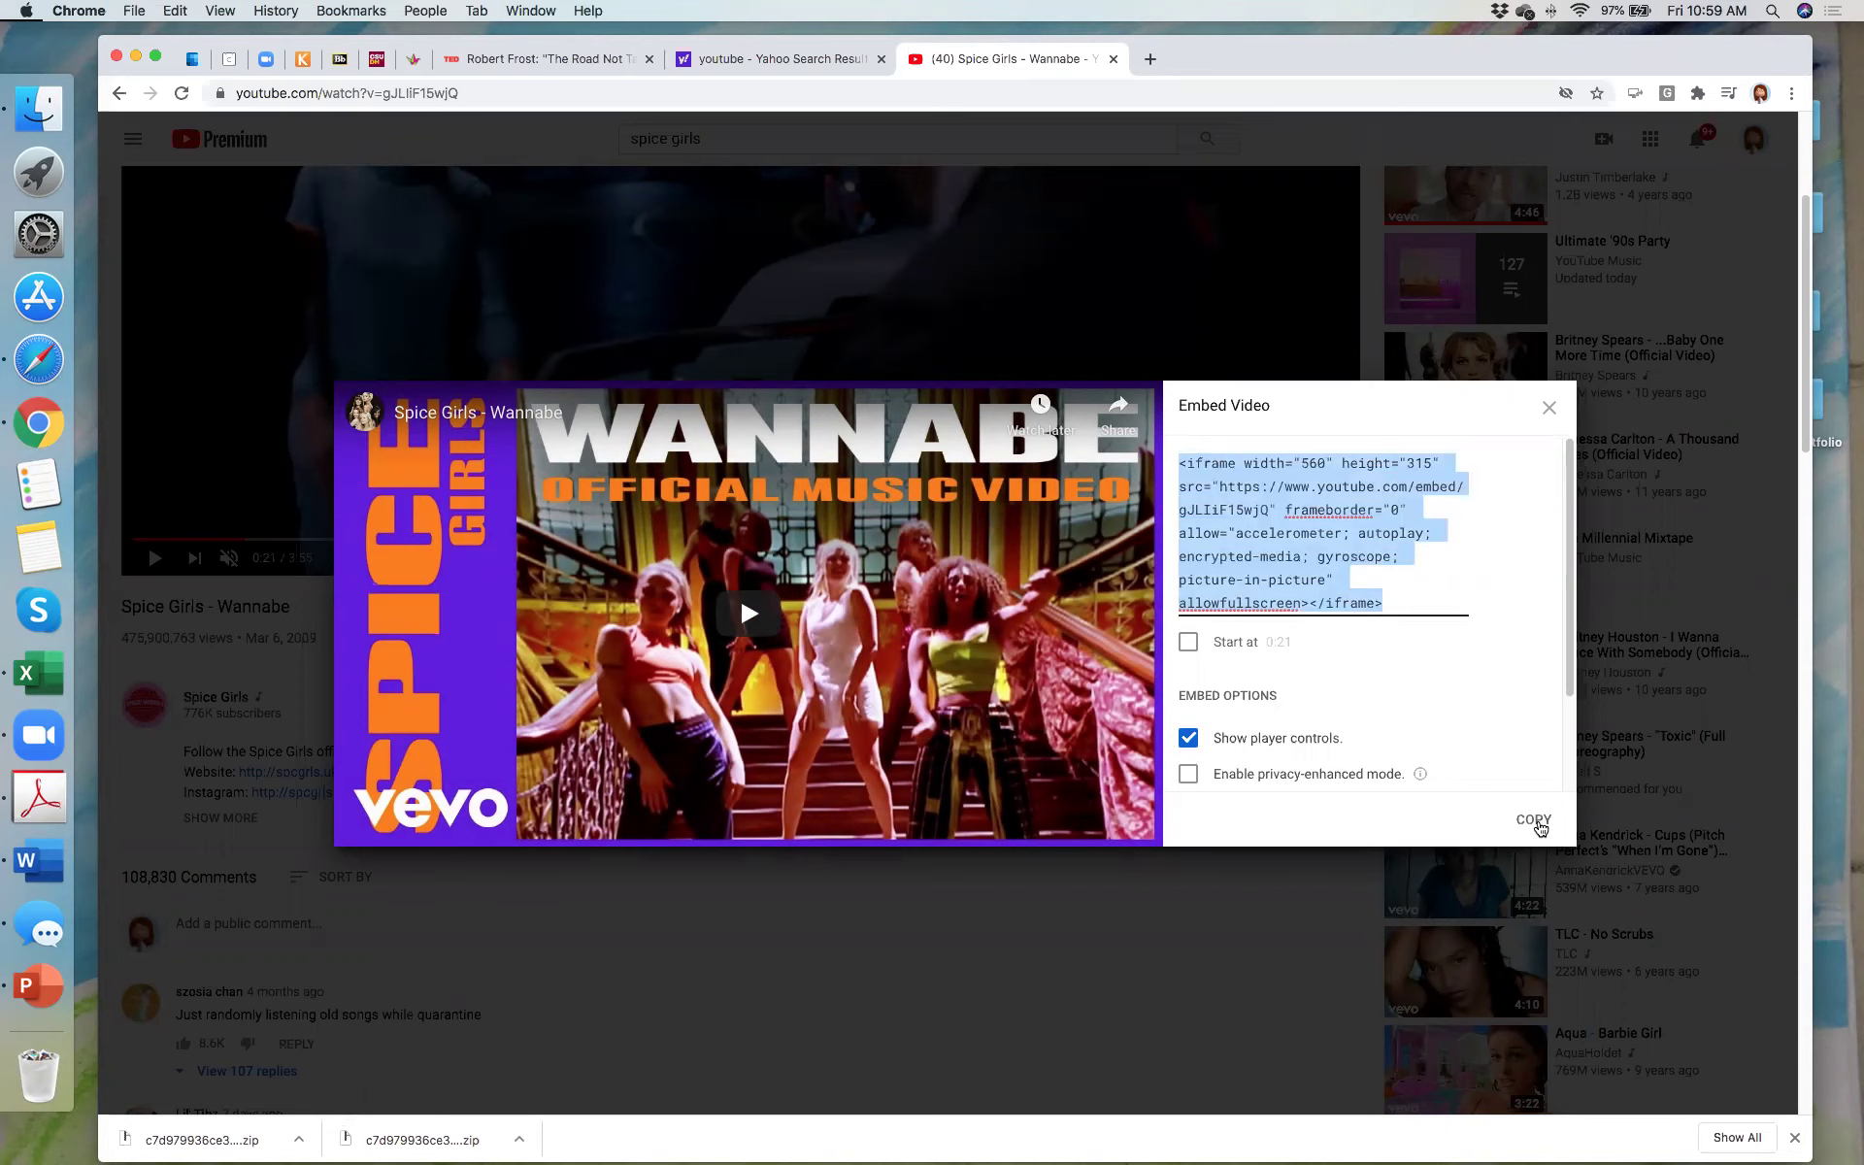
click(1549, 408)
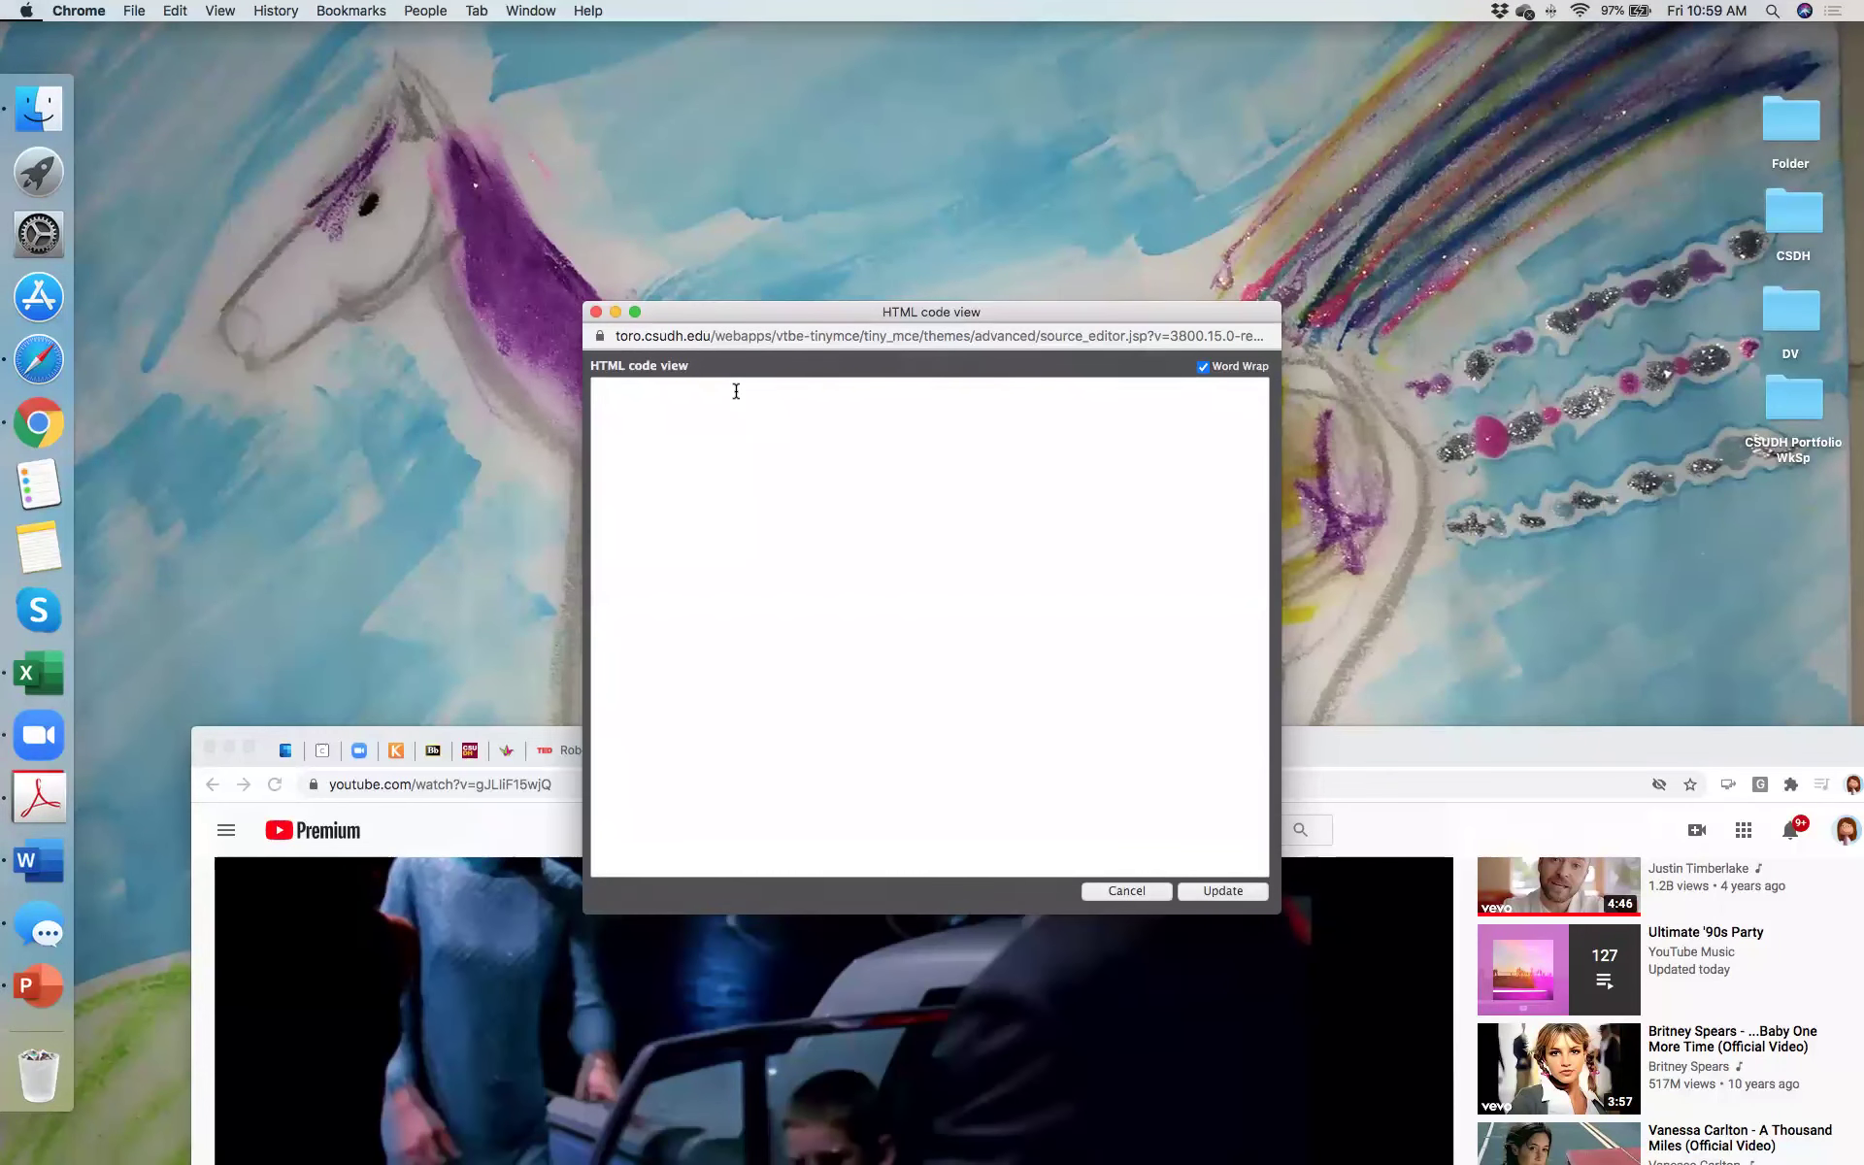
Step: Paste the iframe embed code into Section 3's HTML code view and discard it
key(super+v)
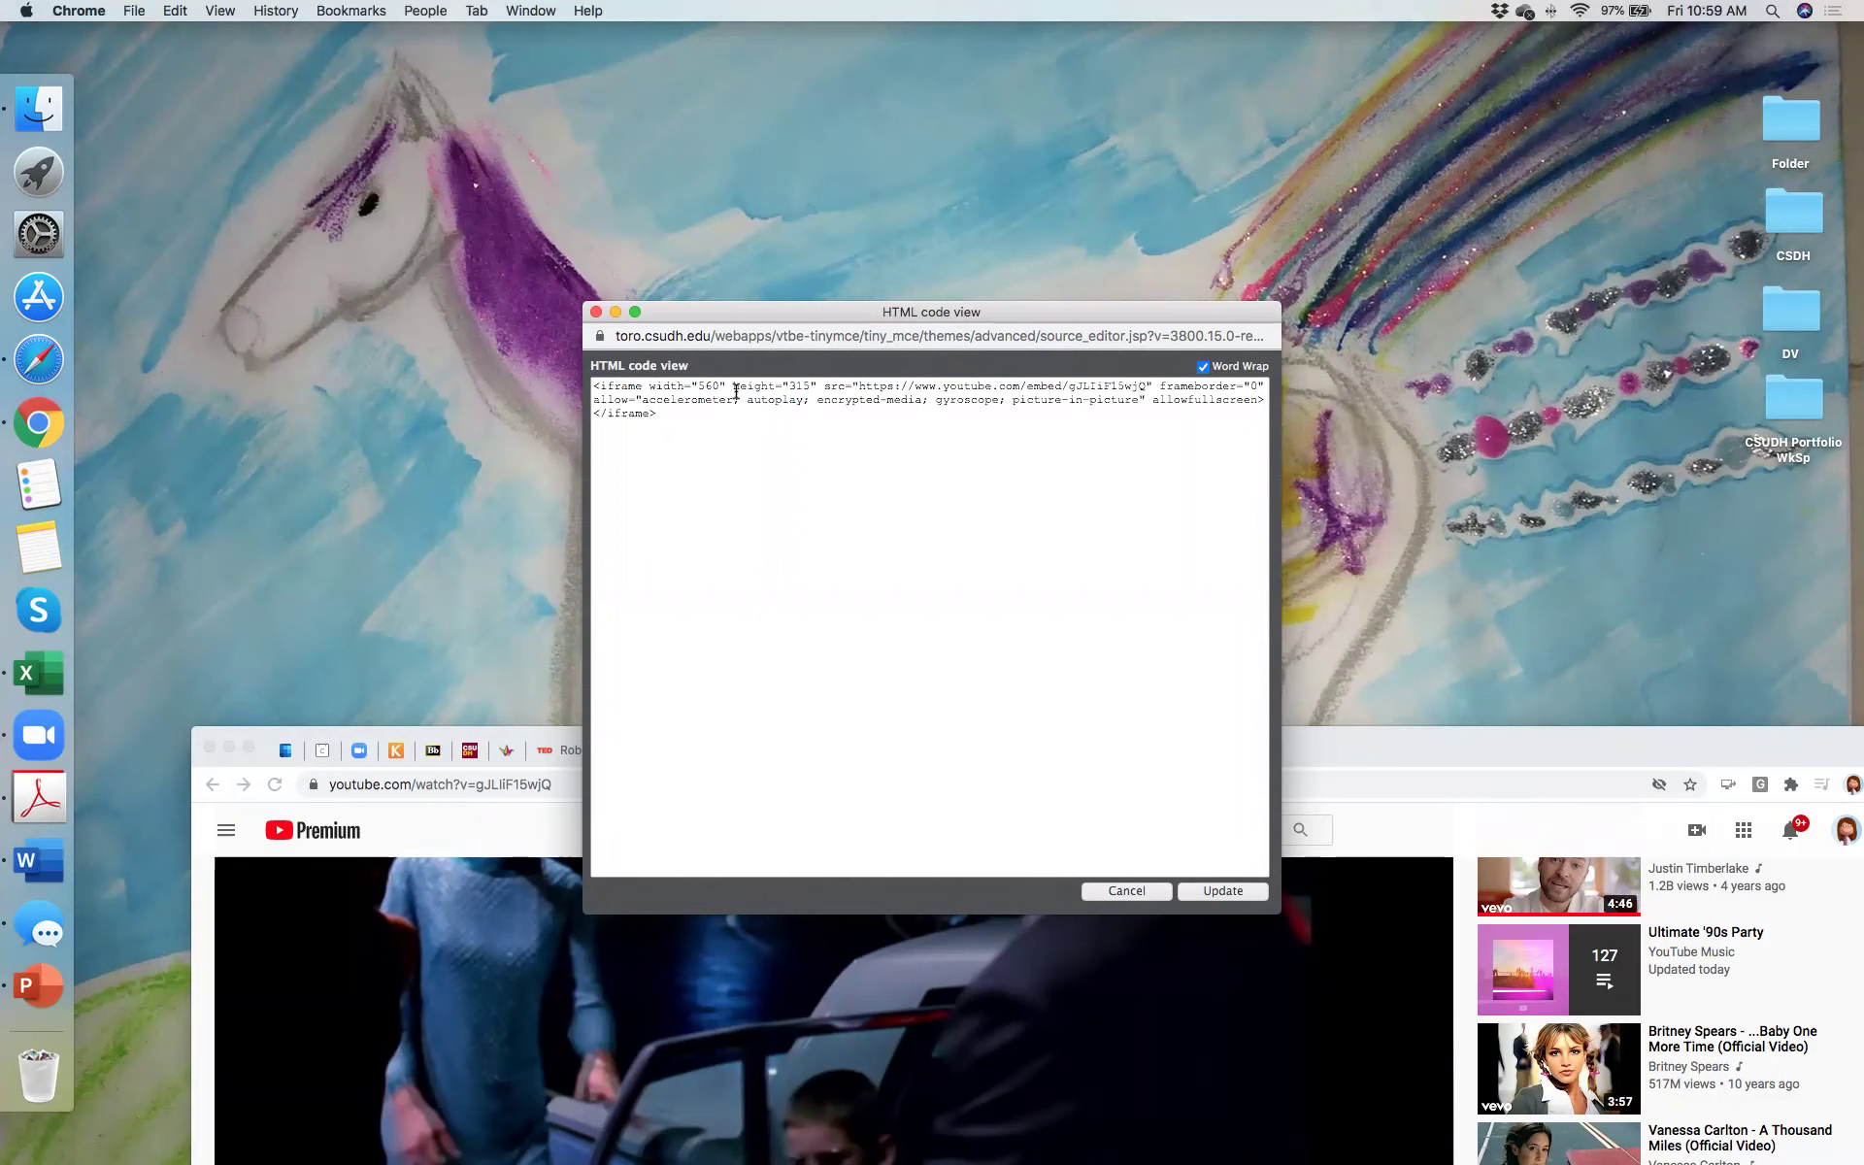
drag(767, 315, 680, 261)
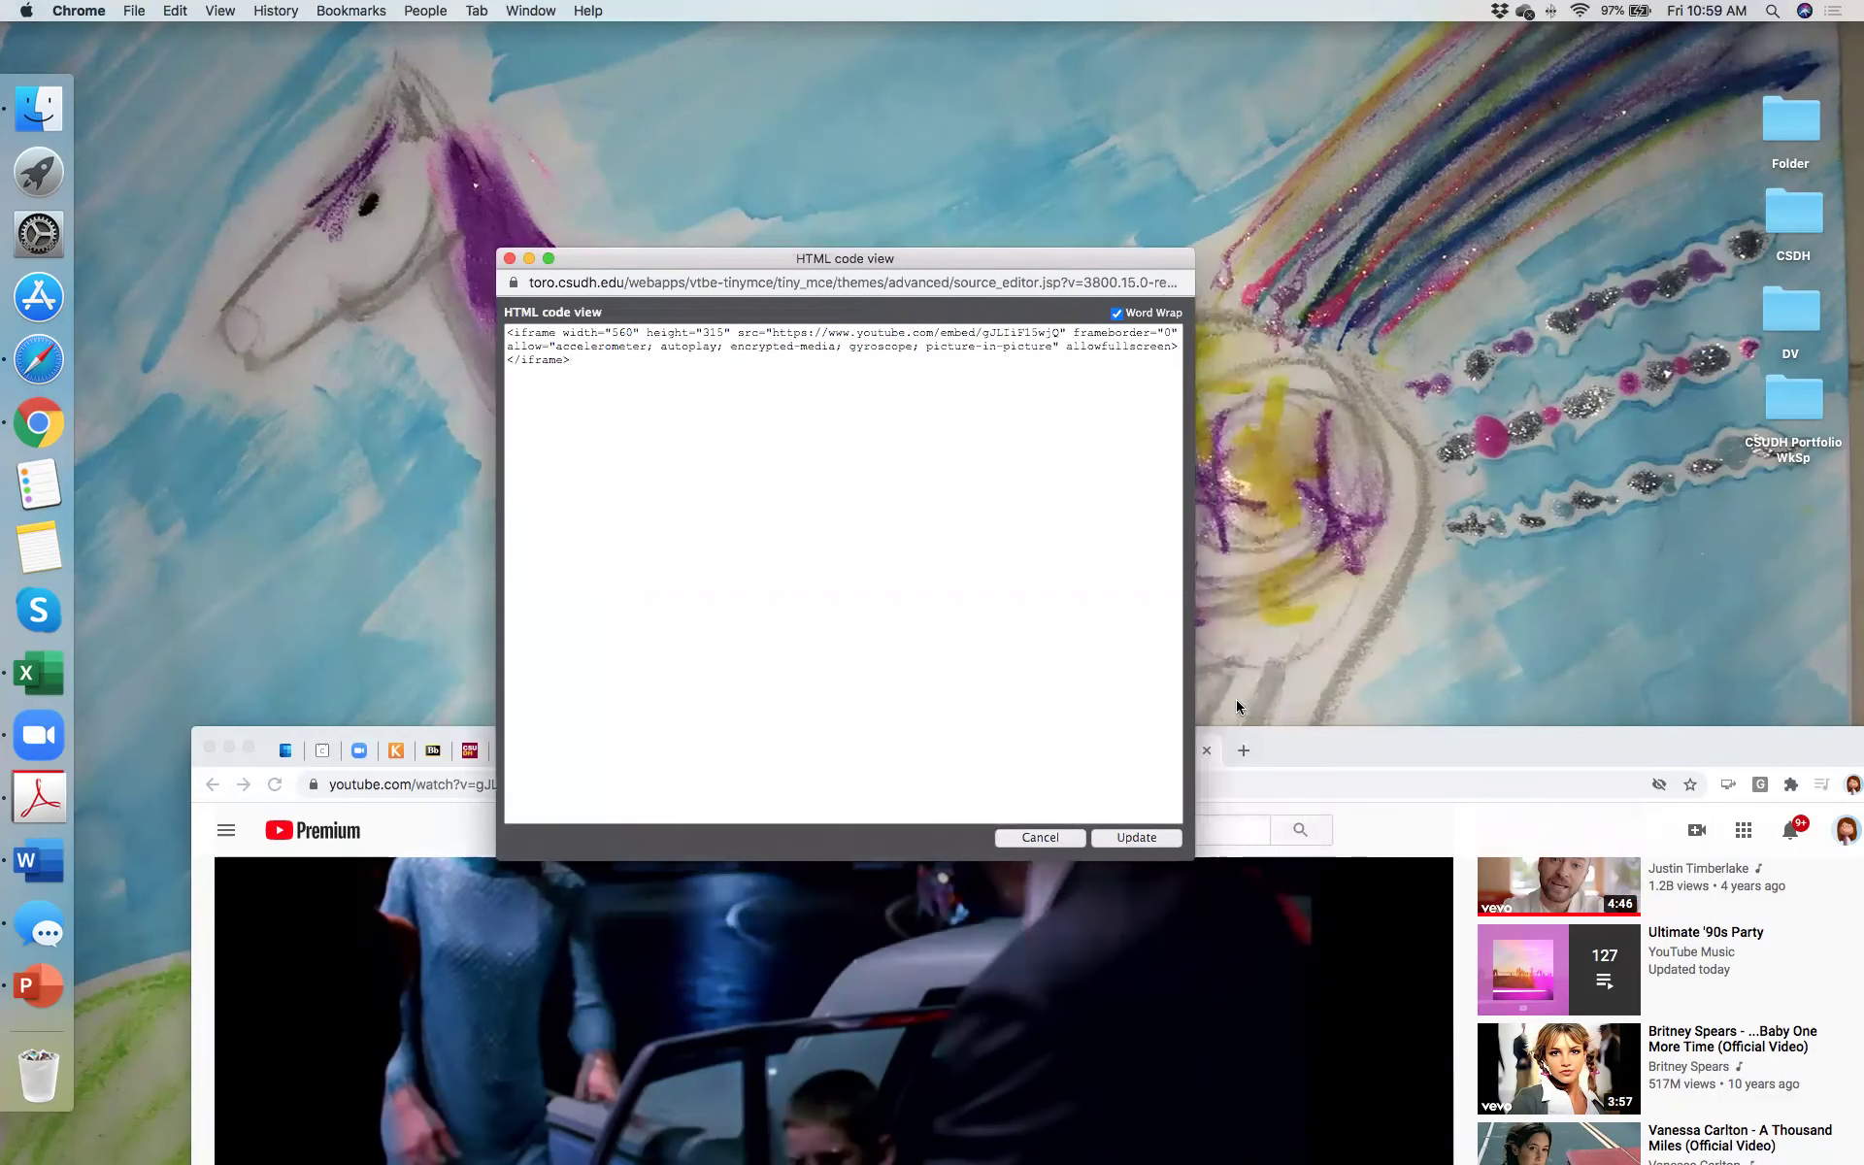
click(1040, 841)
Step: Close the YouTube video page and the Yahoo search results page
drag(1431, 727, 1392, 81)
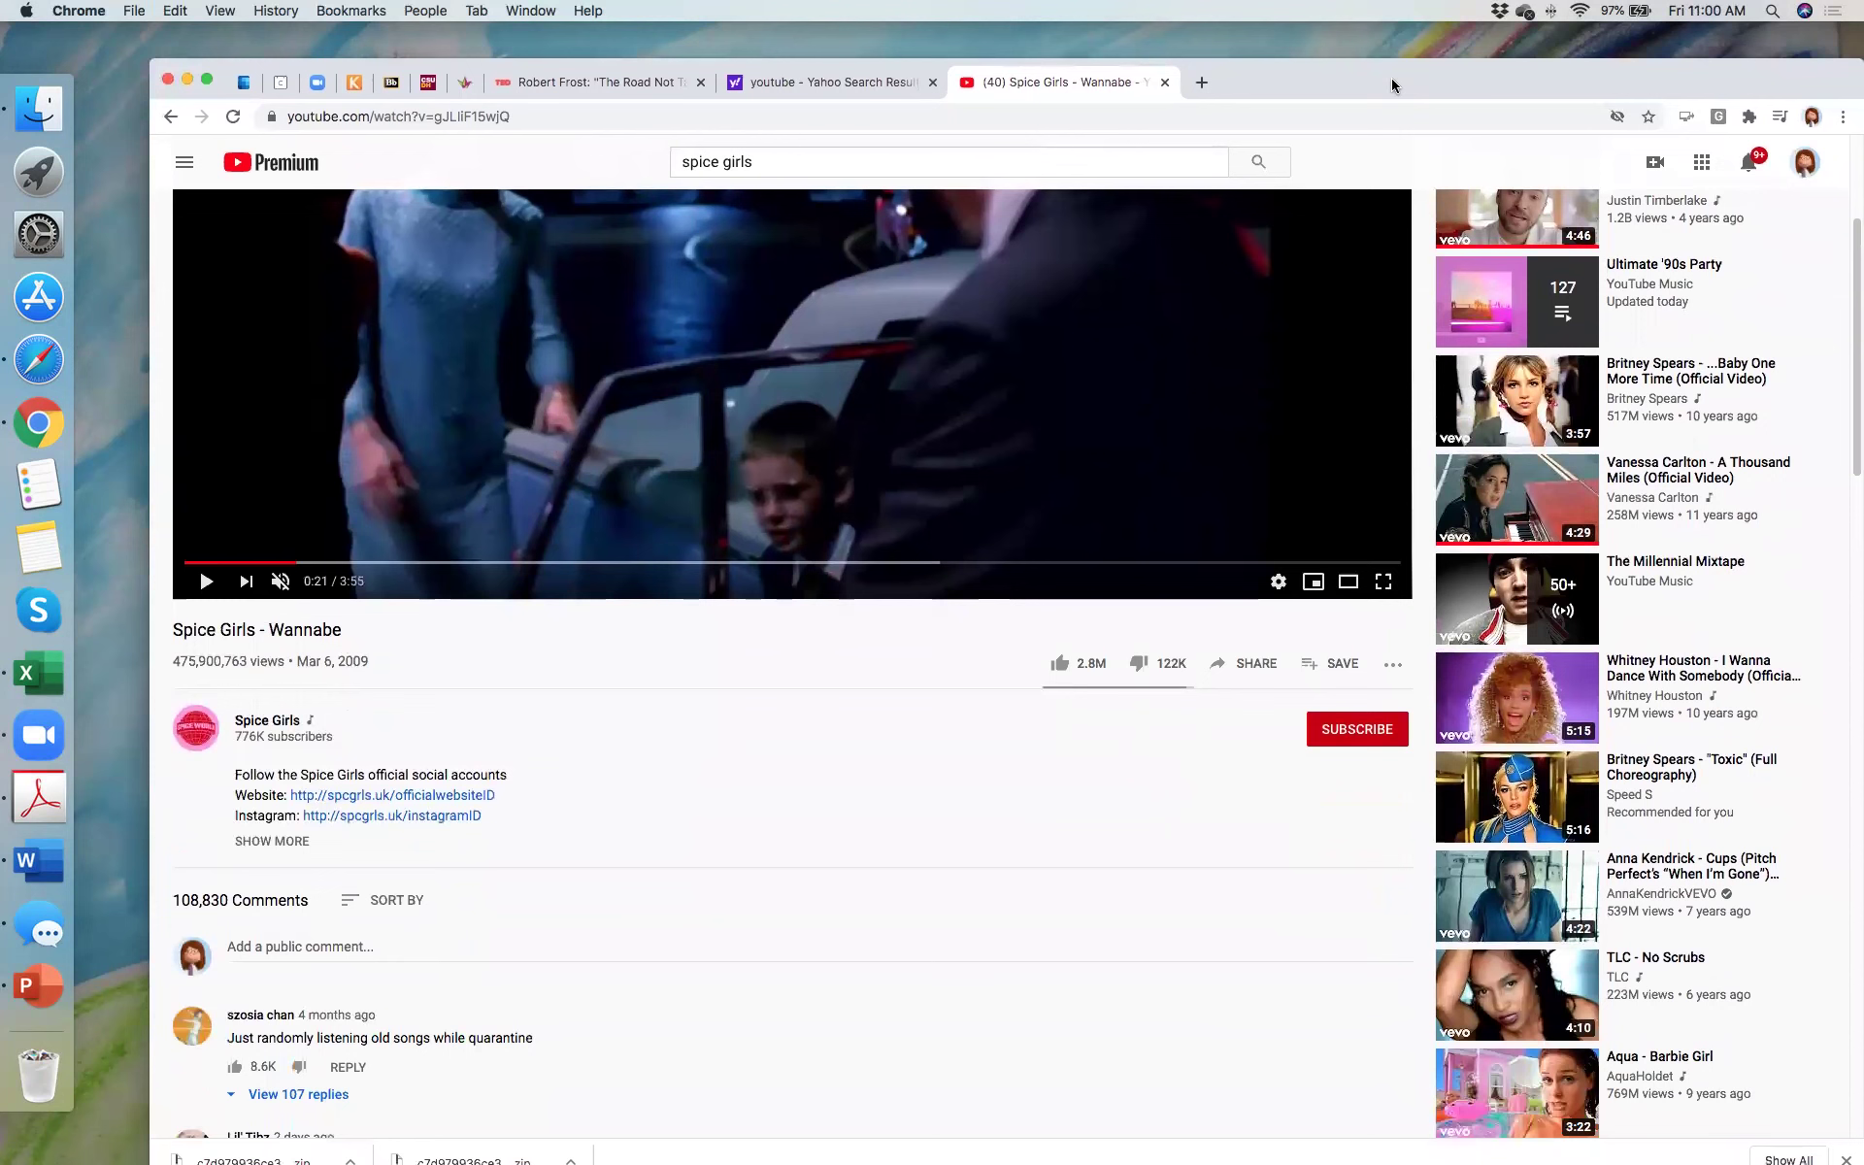
click(1166, 83)
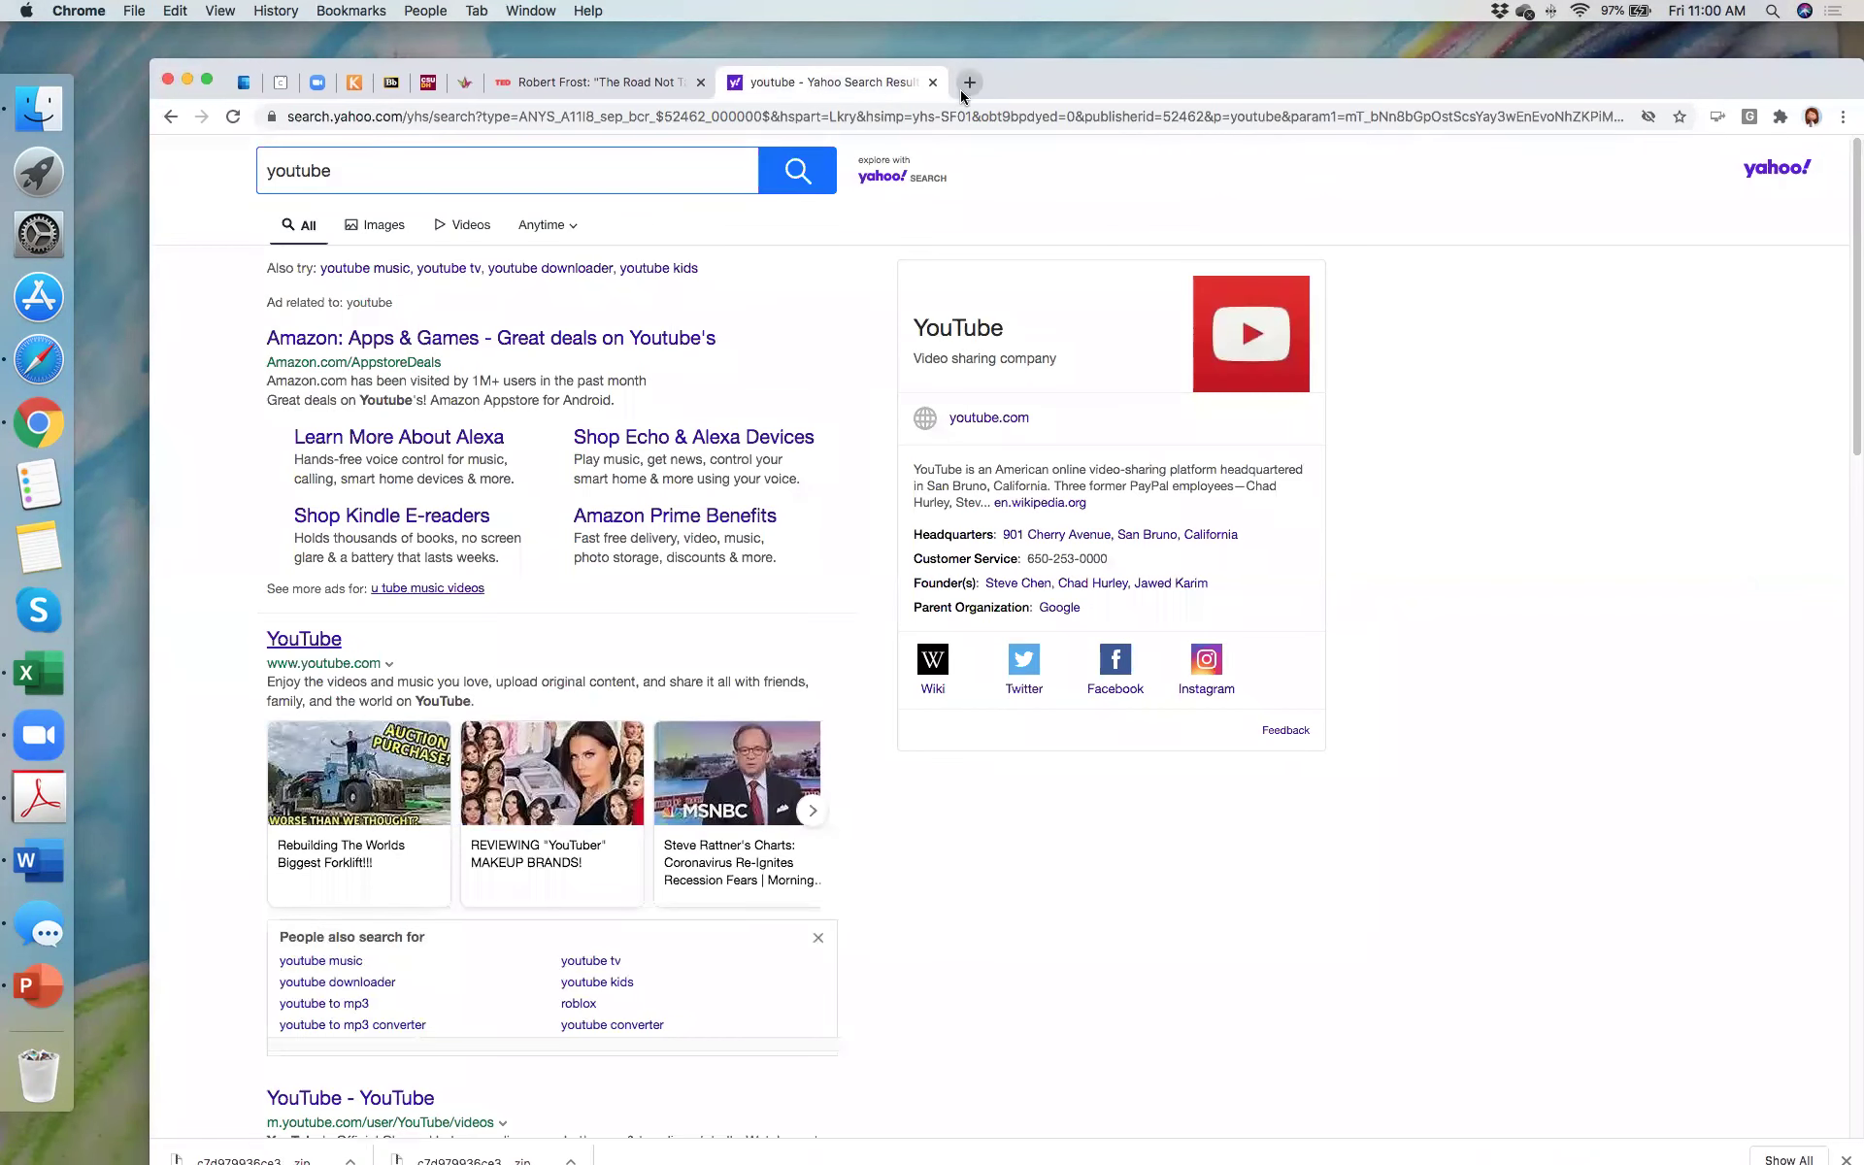
click(933, 83)
drag(1007, 78, 1056, 179)
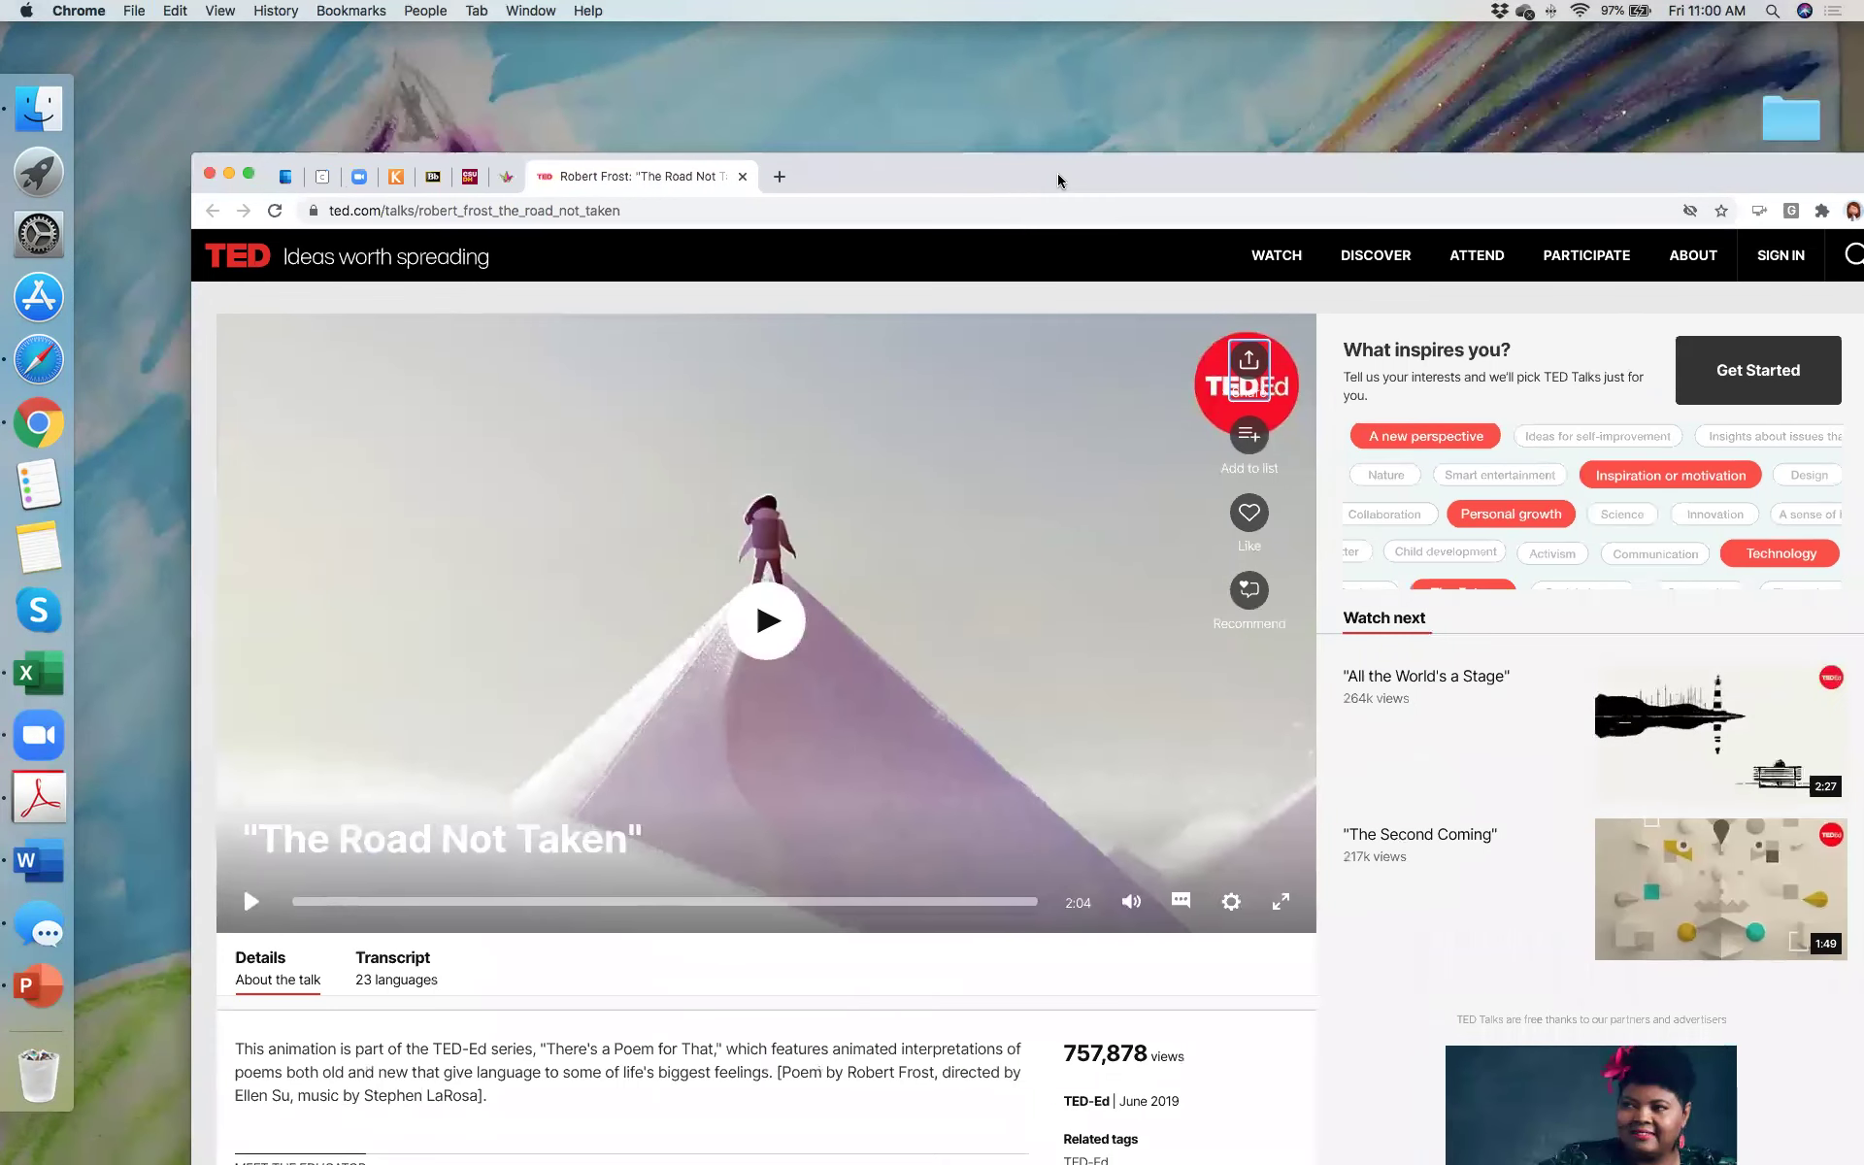
Step: Return to the Sample portfolio, open and cancel Section 3's HTML code view, and review the page from its beginning
click(433, 178)
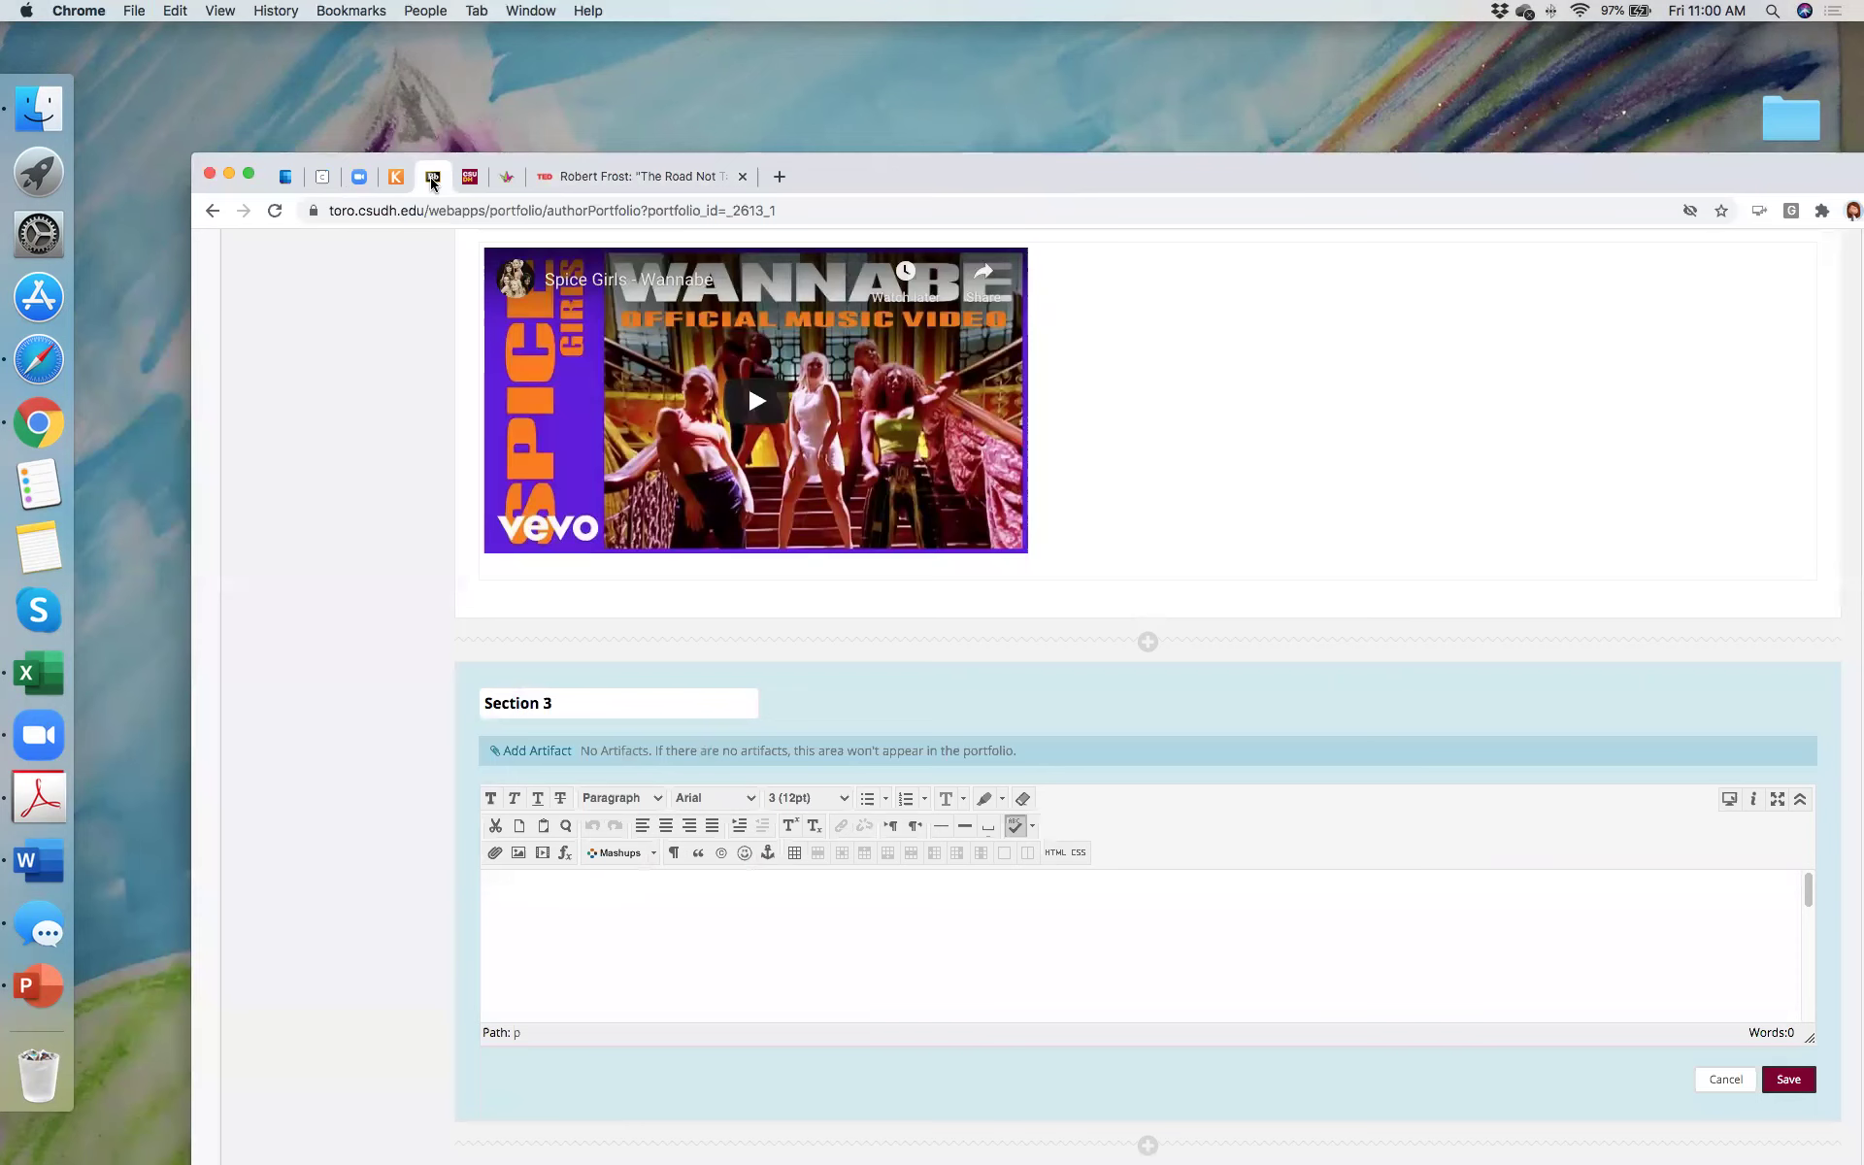
click(1054, 852)
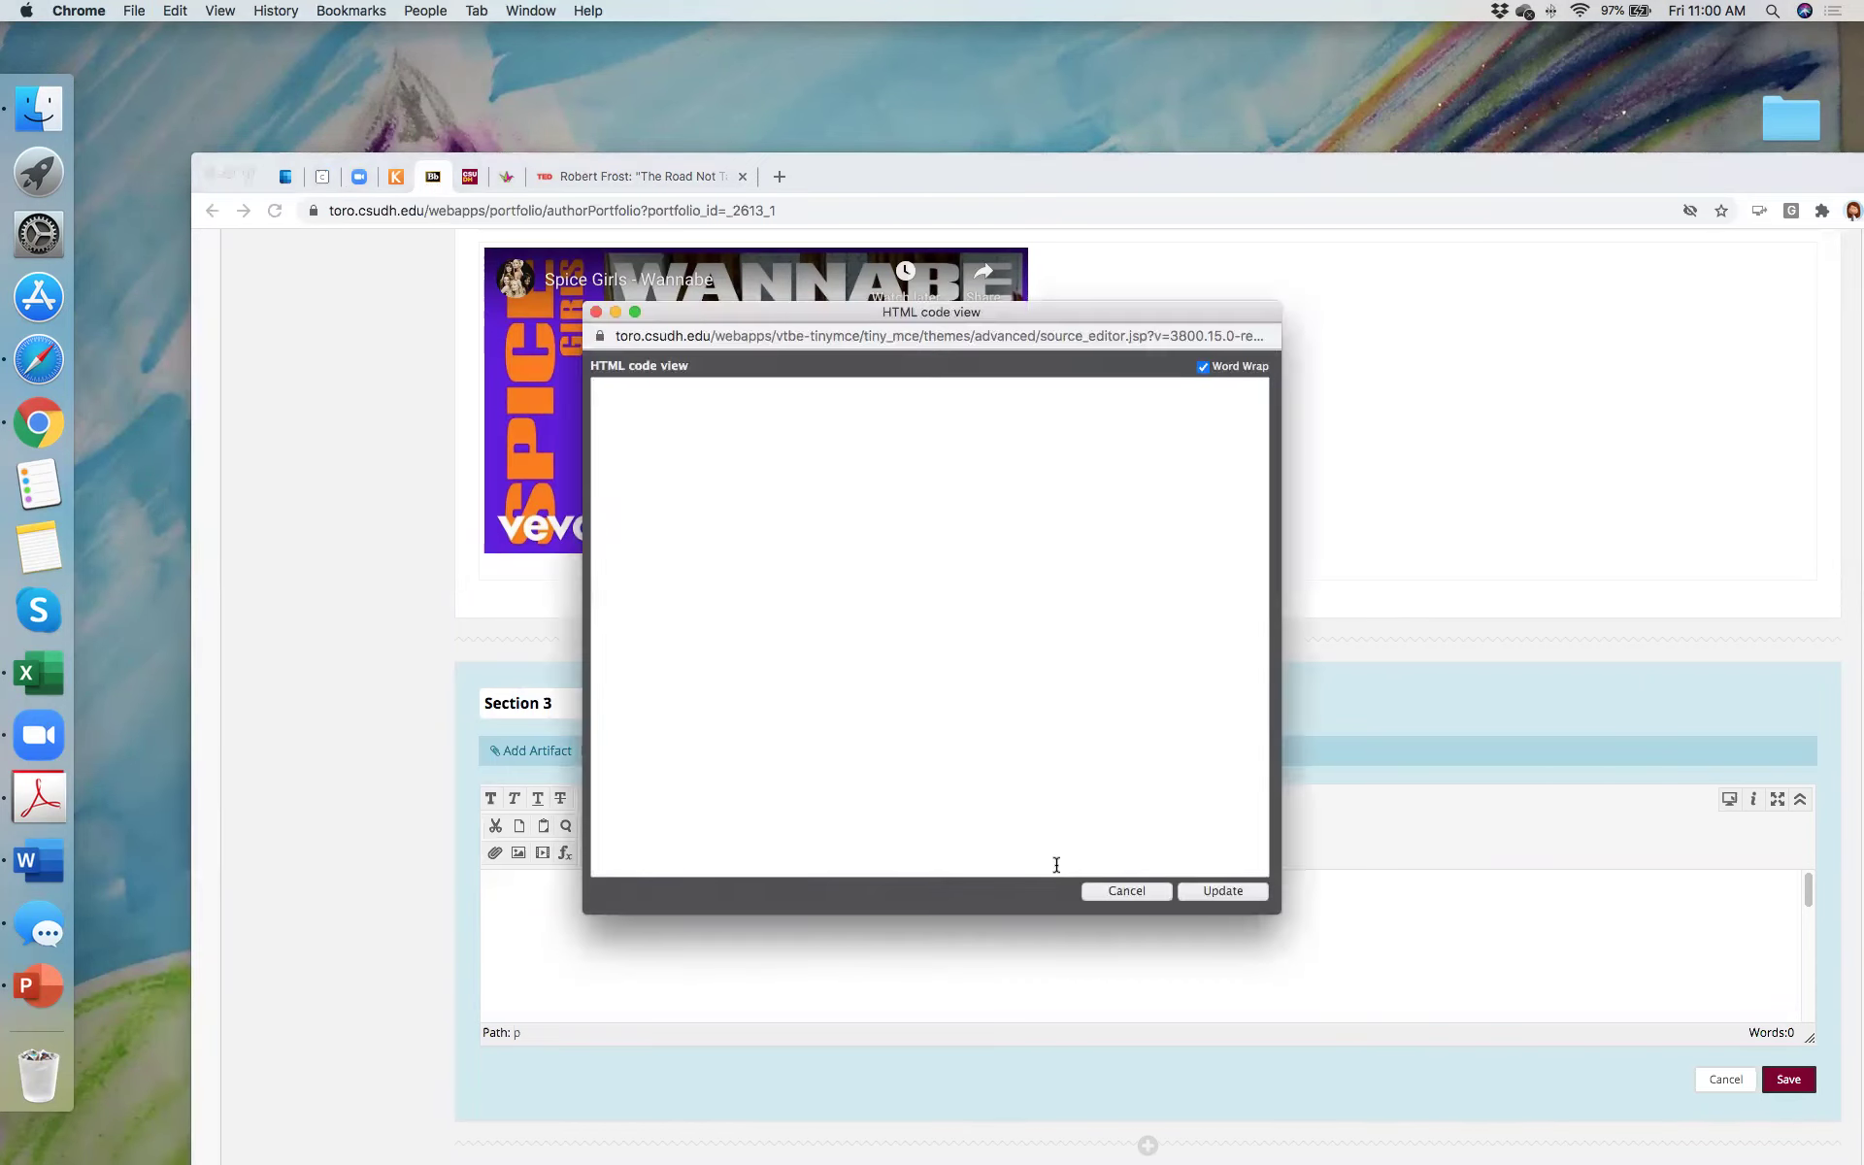
click(1126, 891)
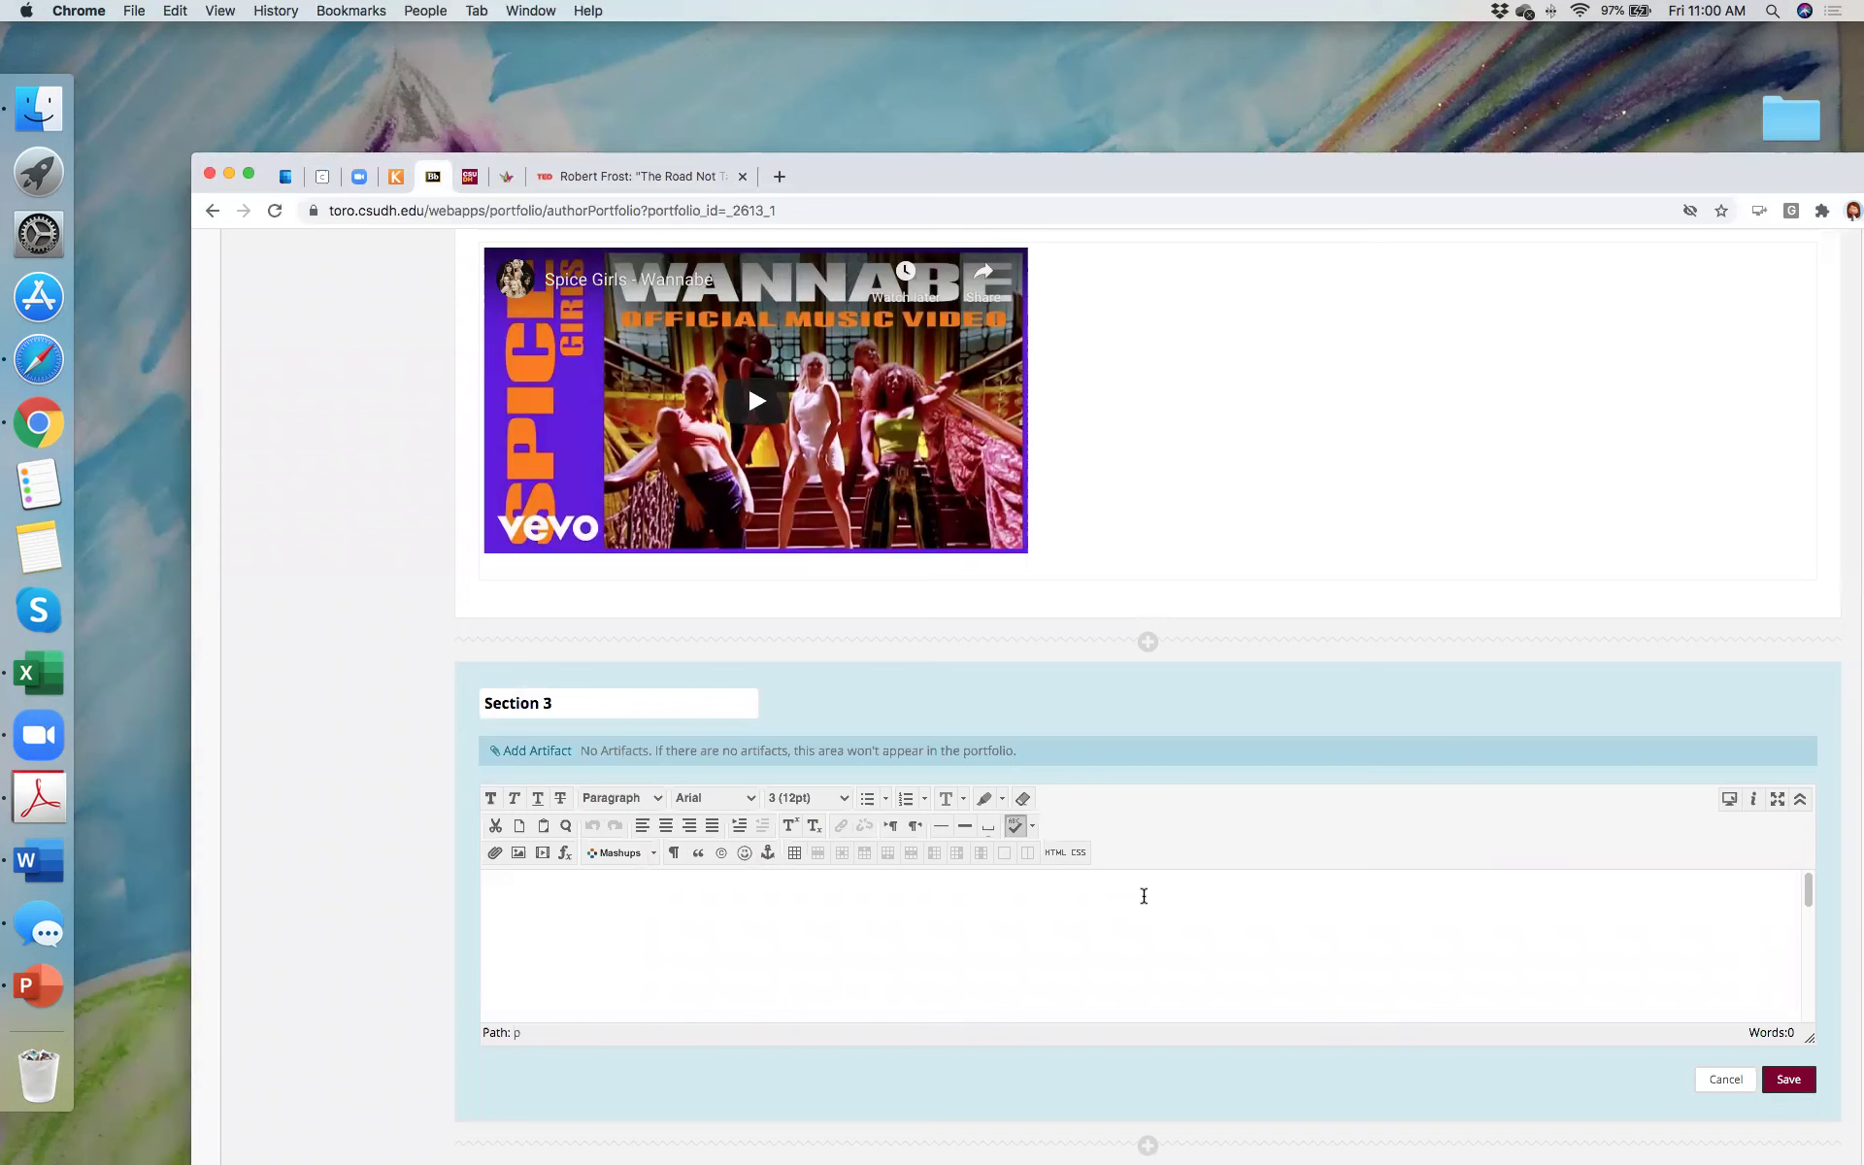
scroll(1034, 695, up, 10)
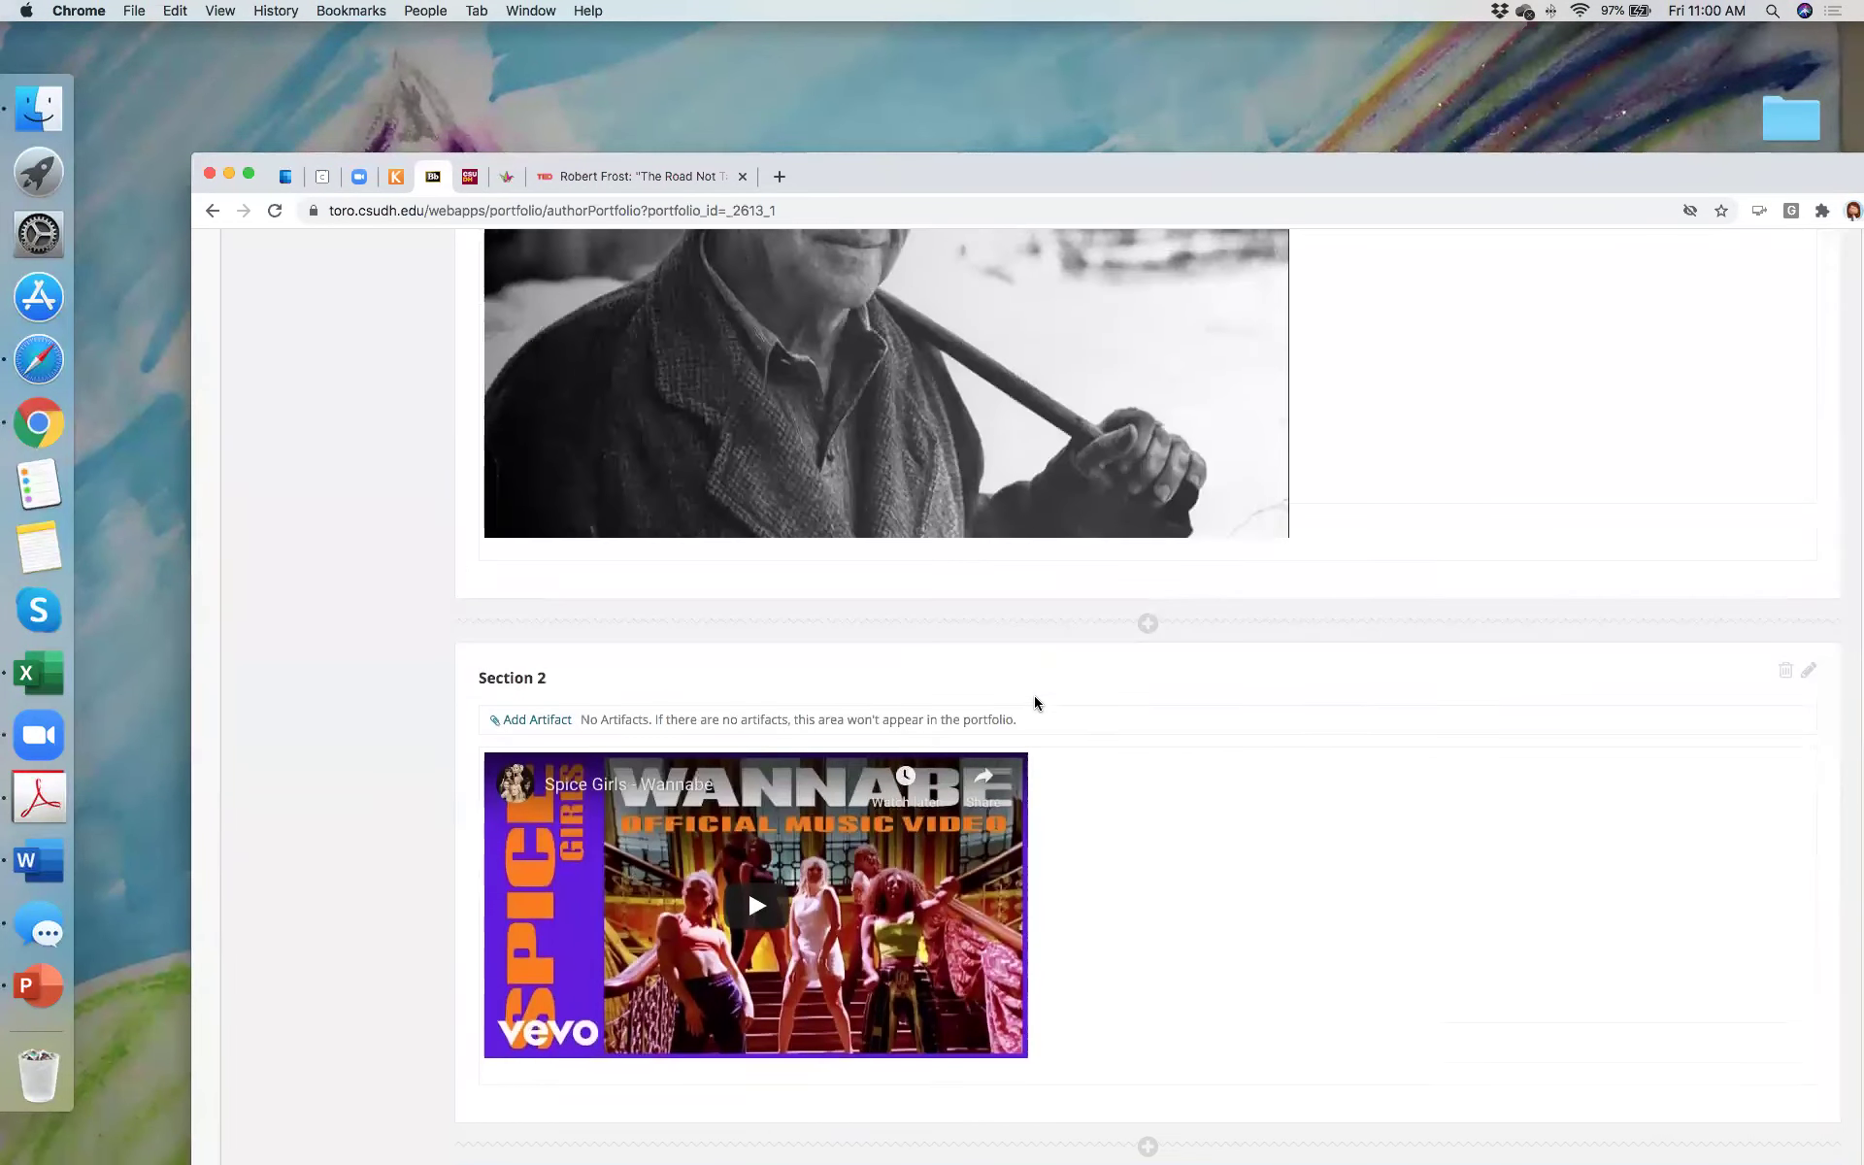
scroll(1035, 701, up, 5)
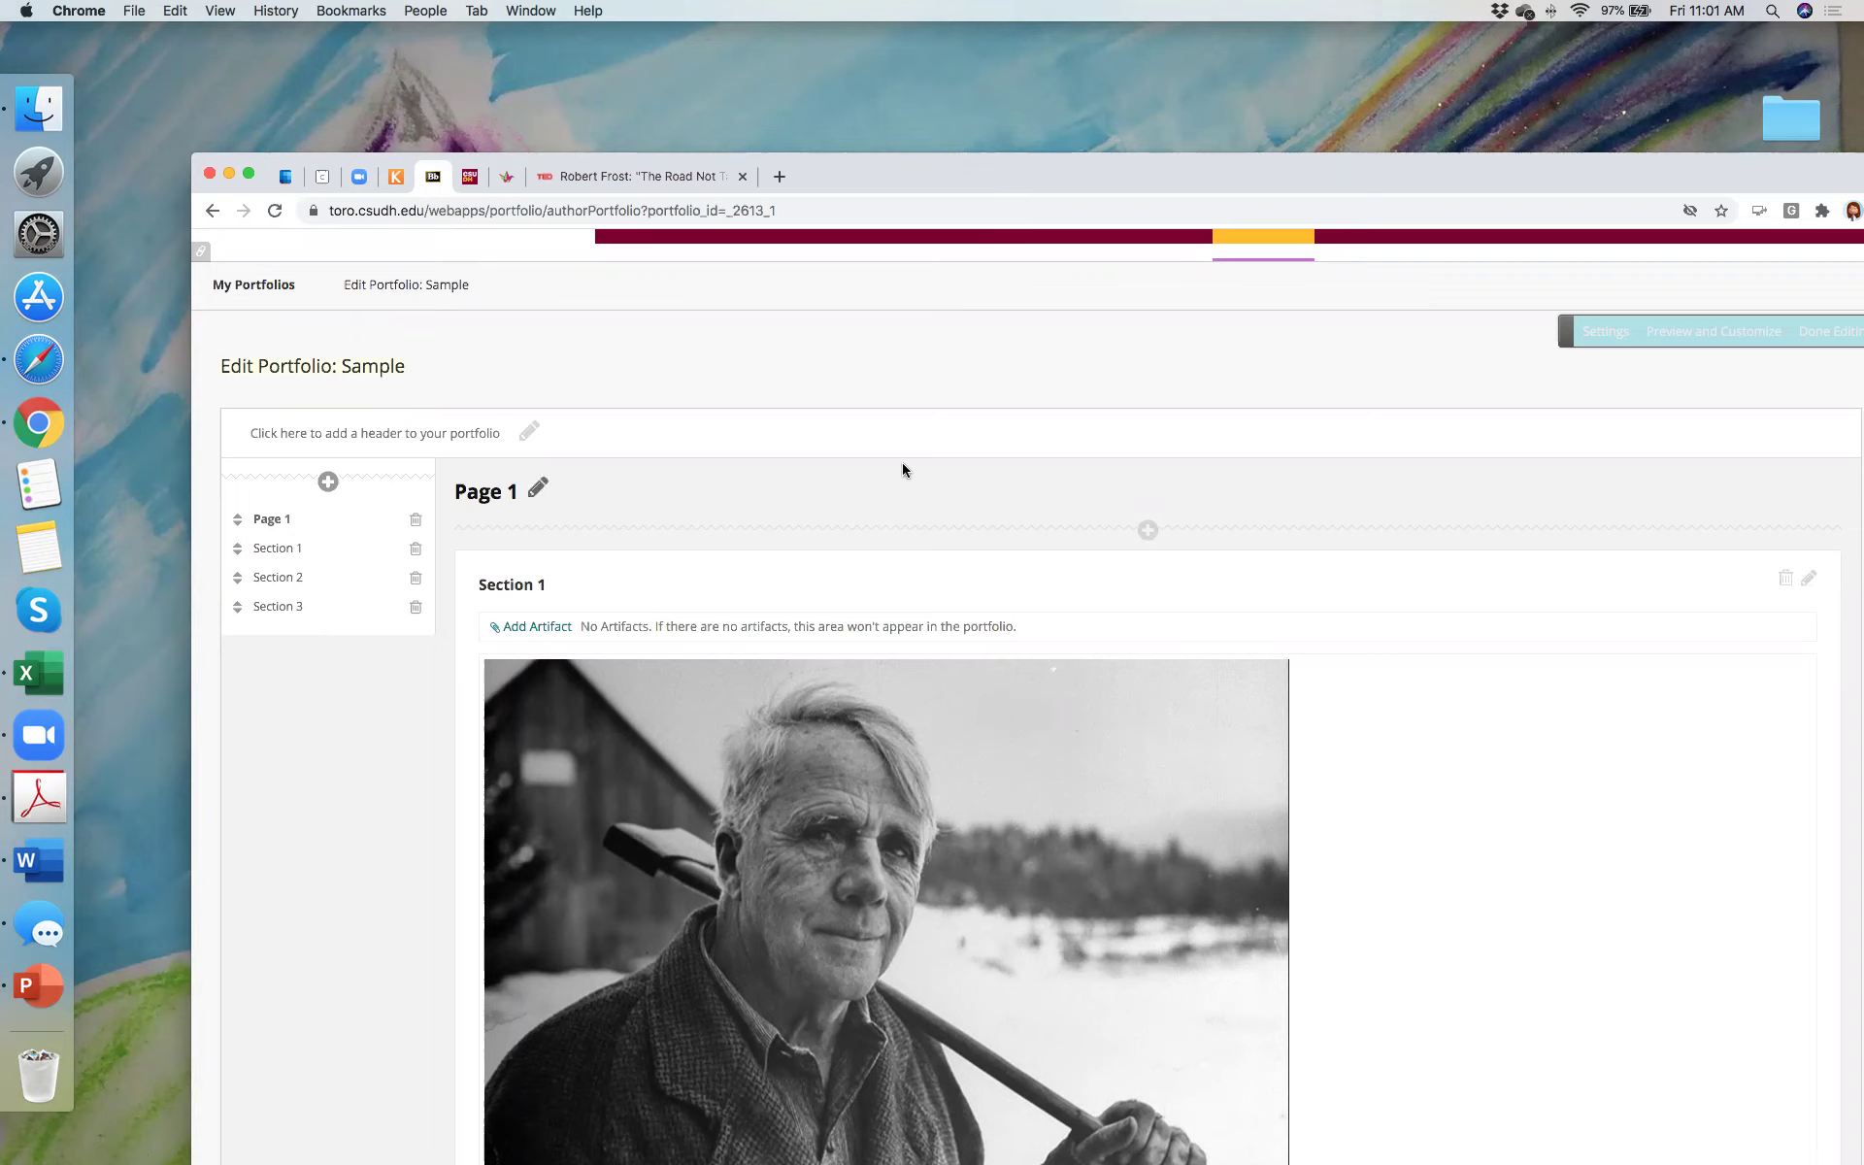
drag(1094, 169, 1029, 247)
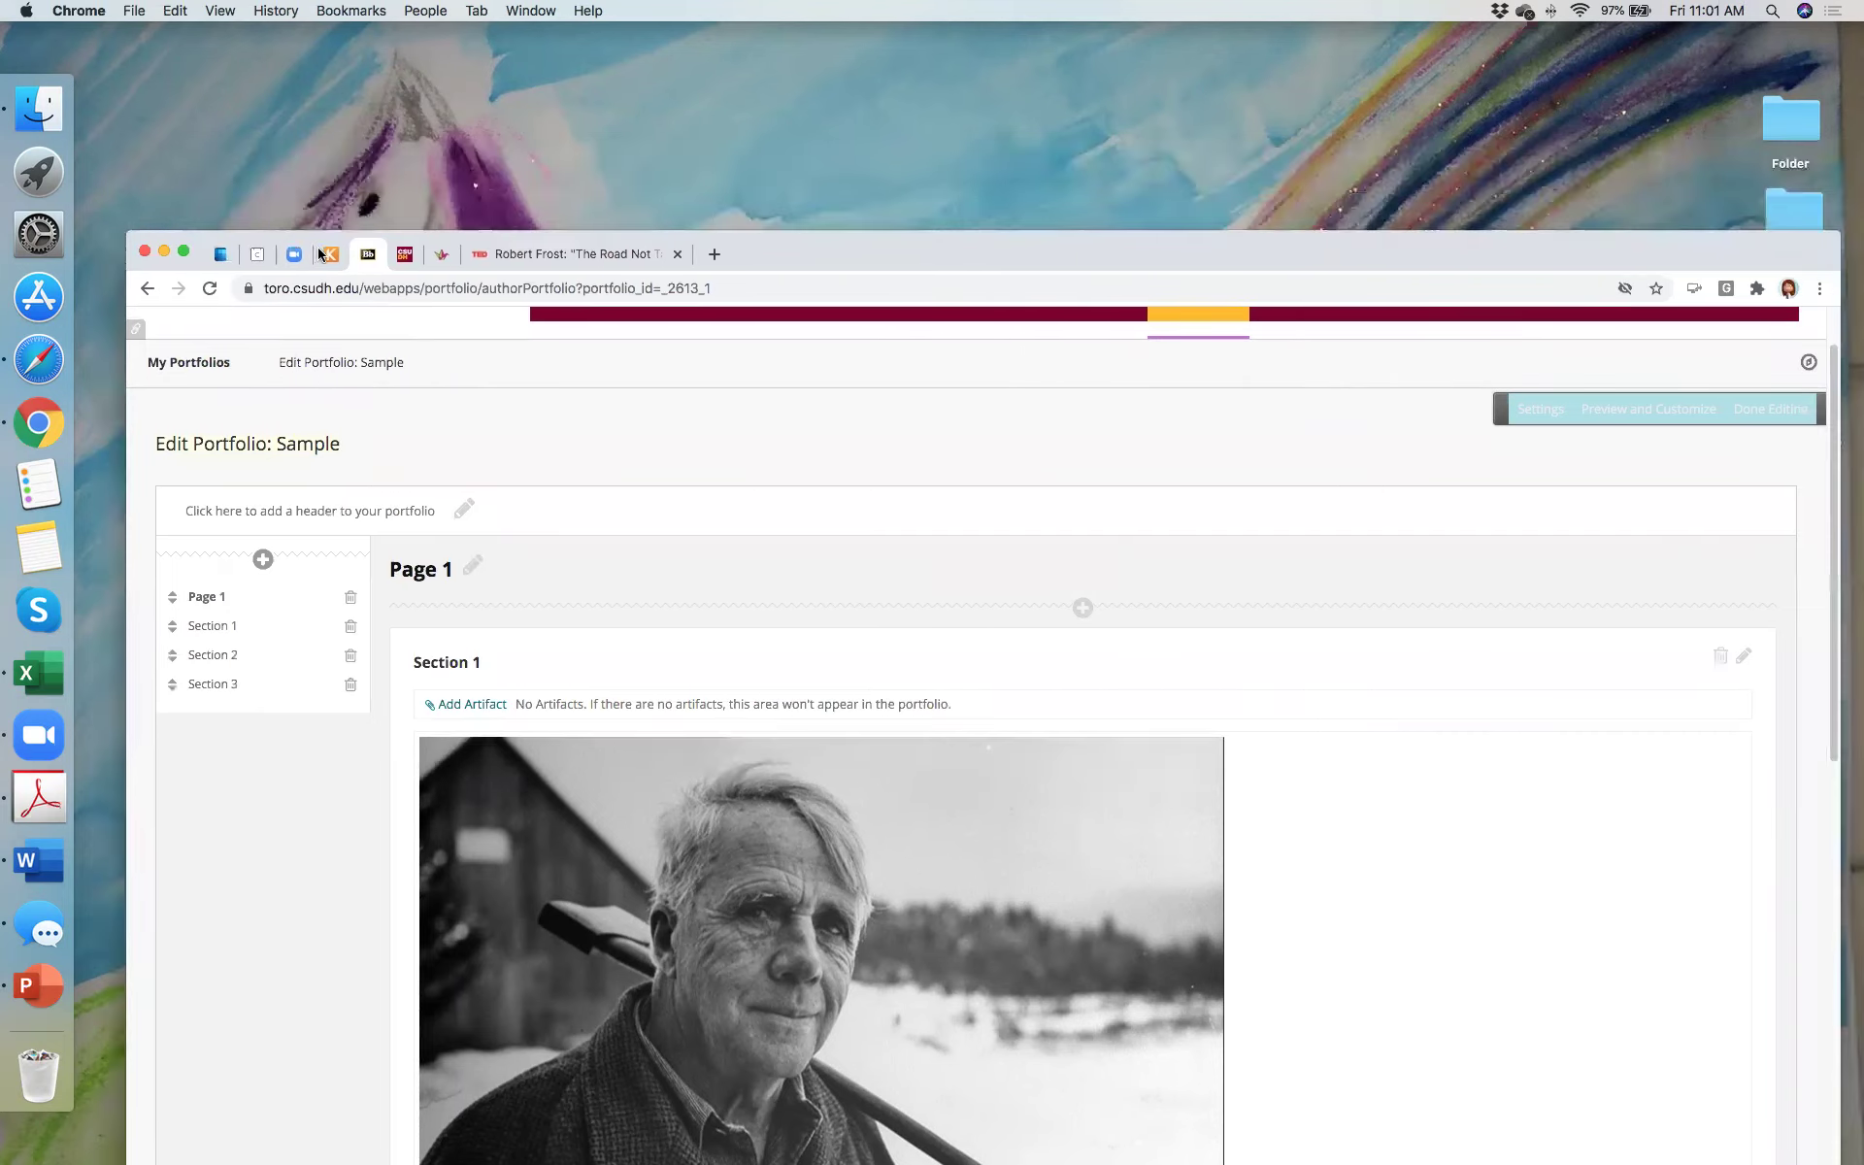
Step: Switch to PowerPoint and show the closing "Thank you for your time!" slide with the presenter's contact information
click(40, 991)
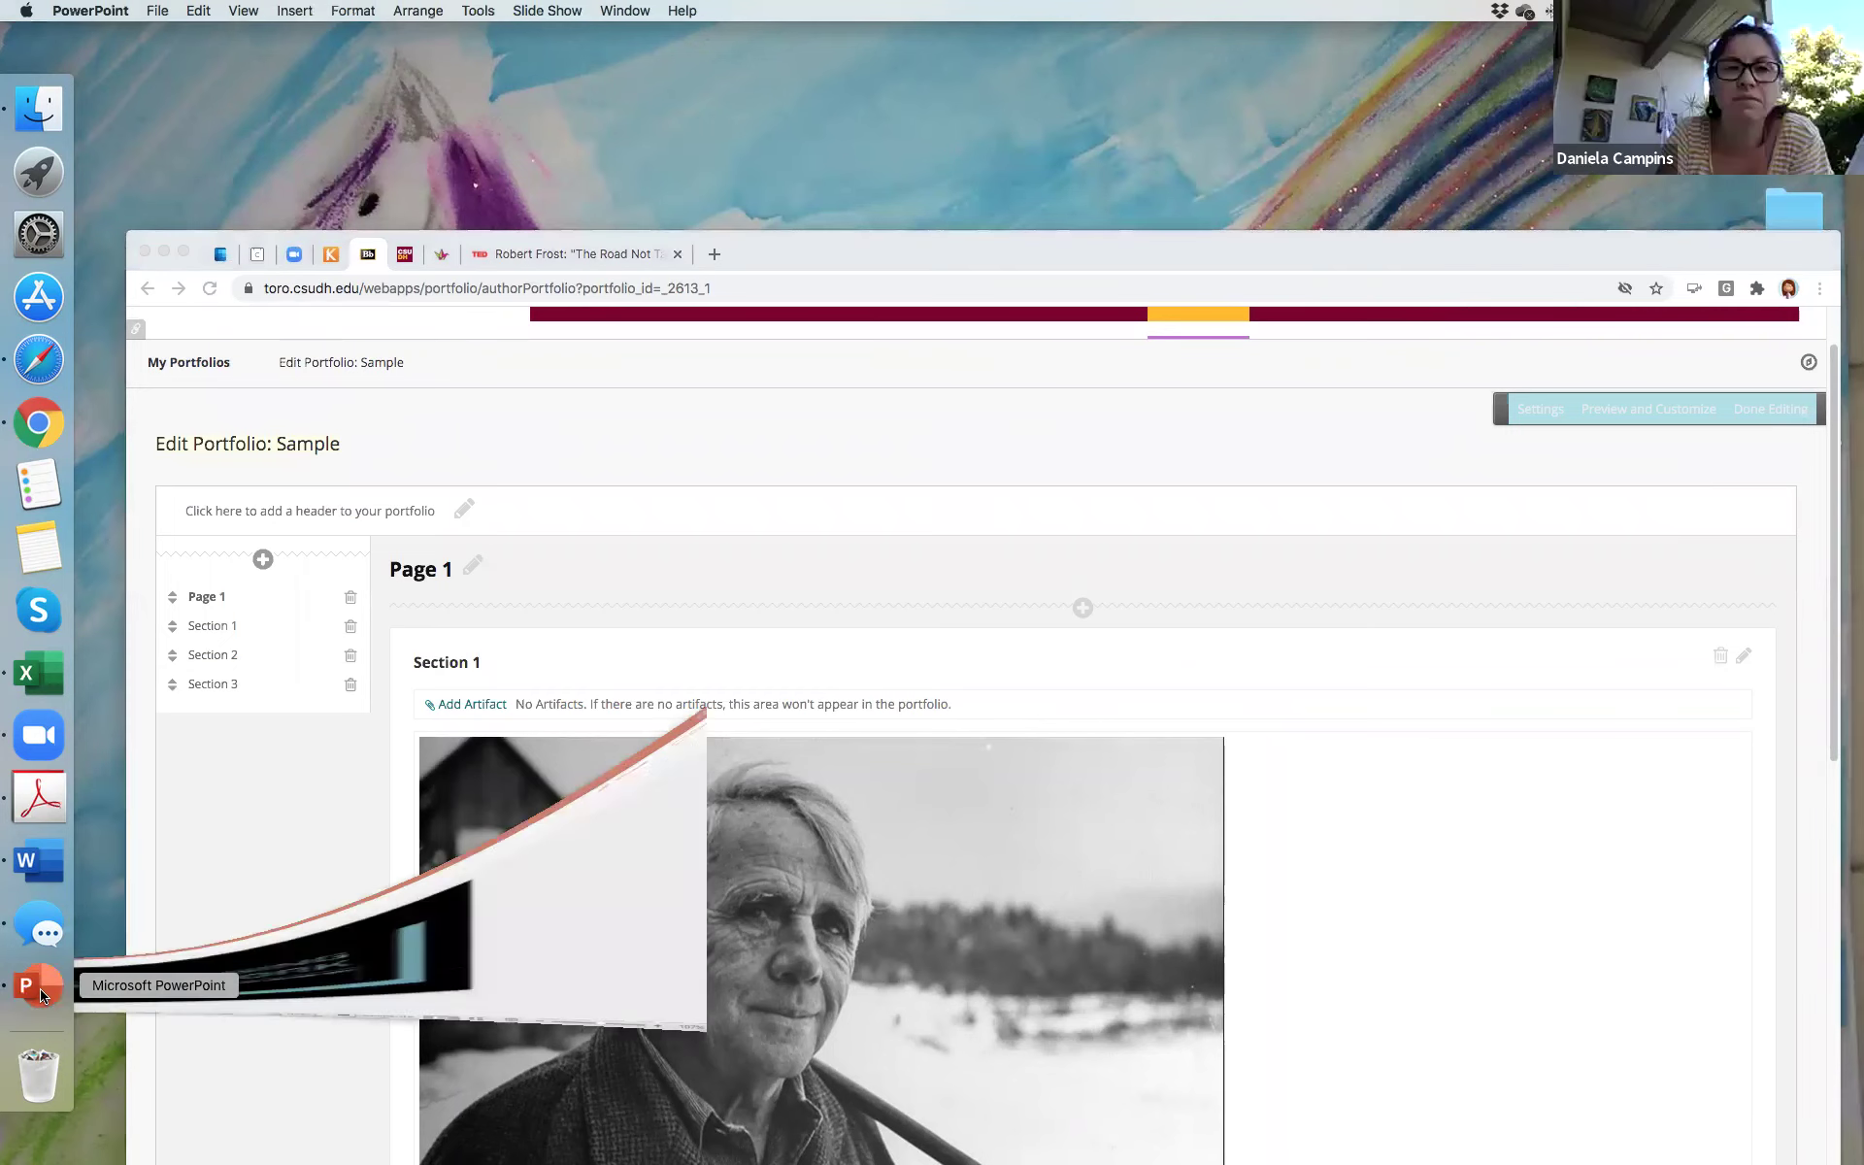
click(255, 905)
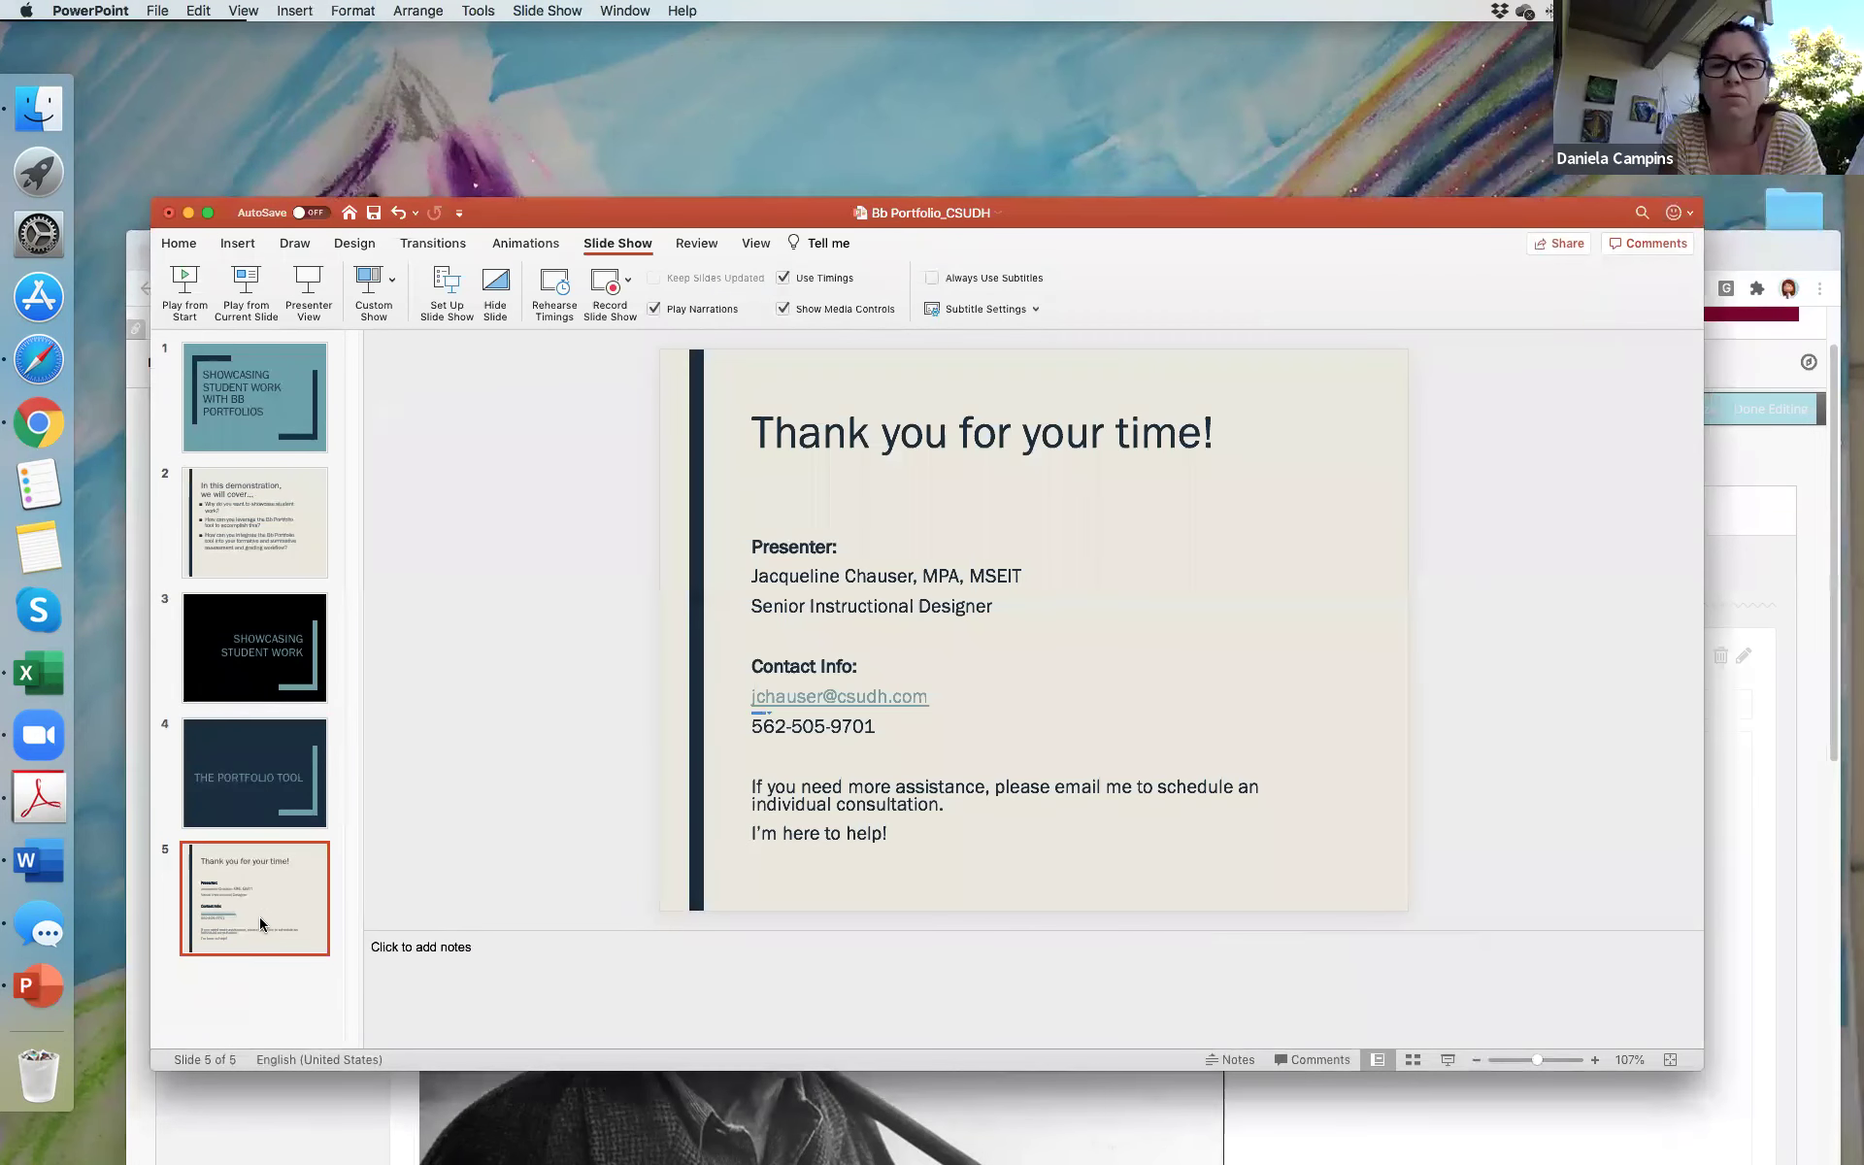
drag(1203, 225, 1117, 76)
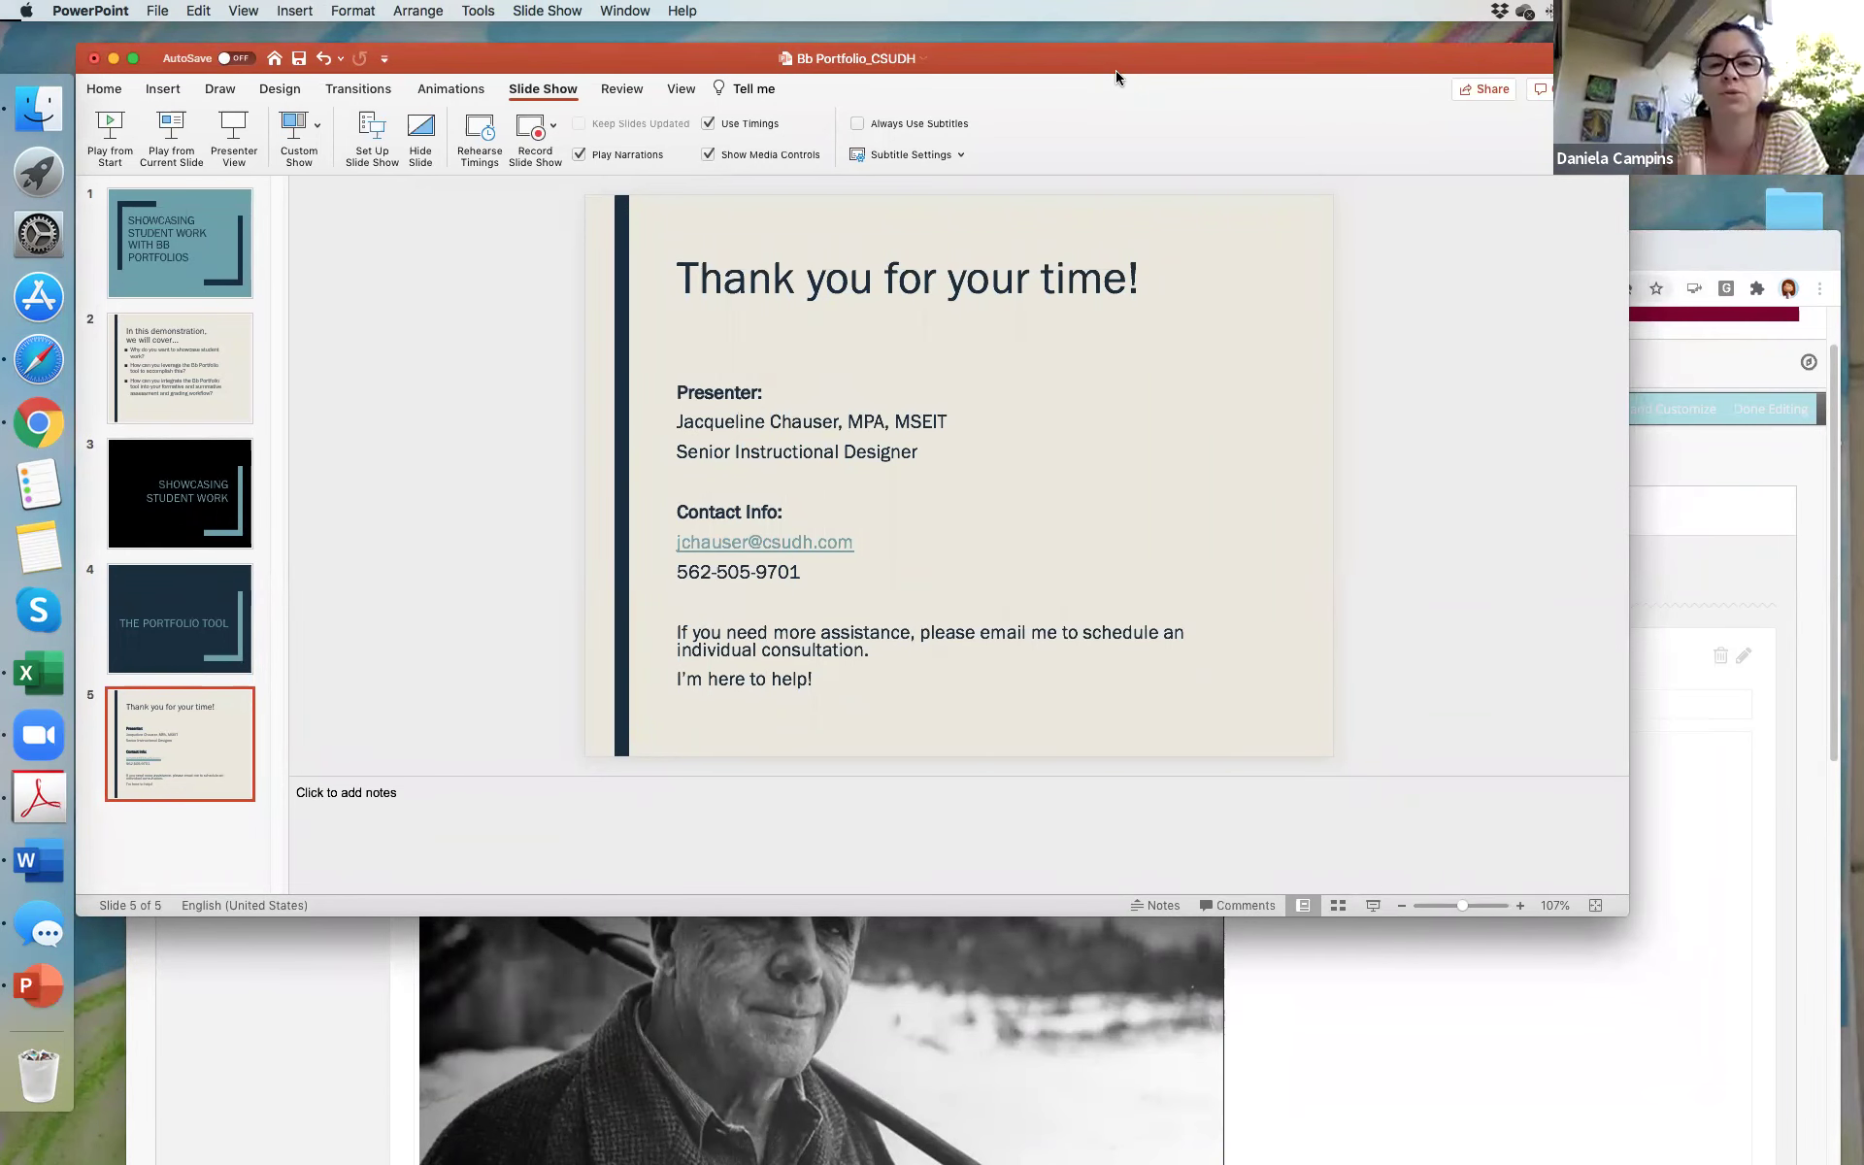
Step: Switch back to Chrome and leave the Sample portfolio for the My Portfolios list
click(1683, 260)
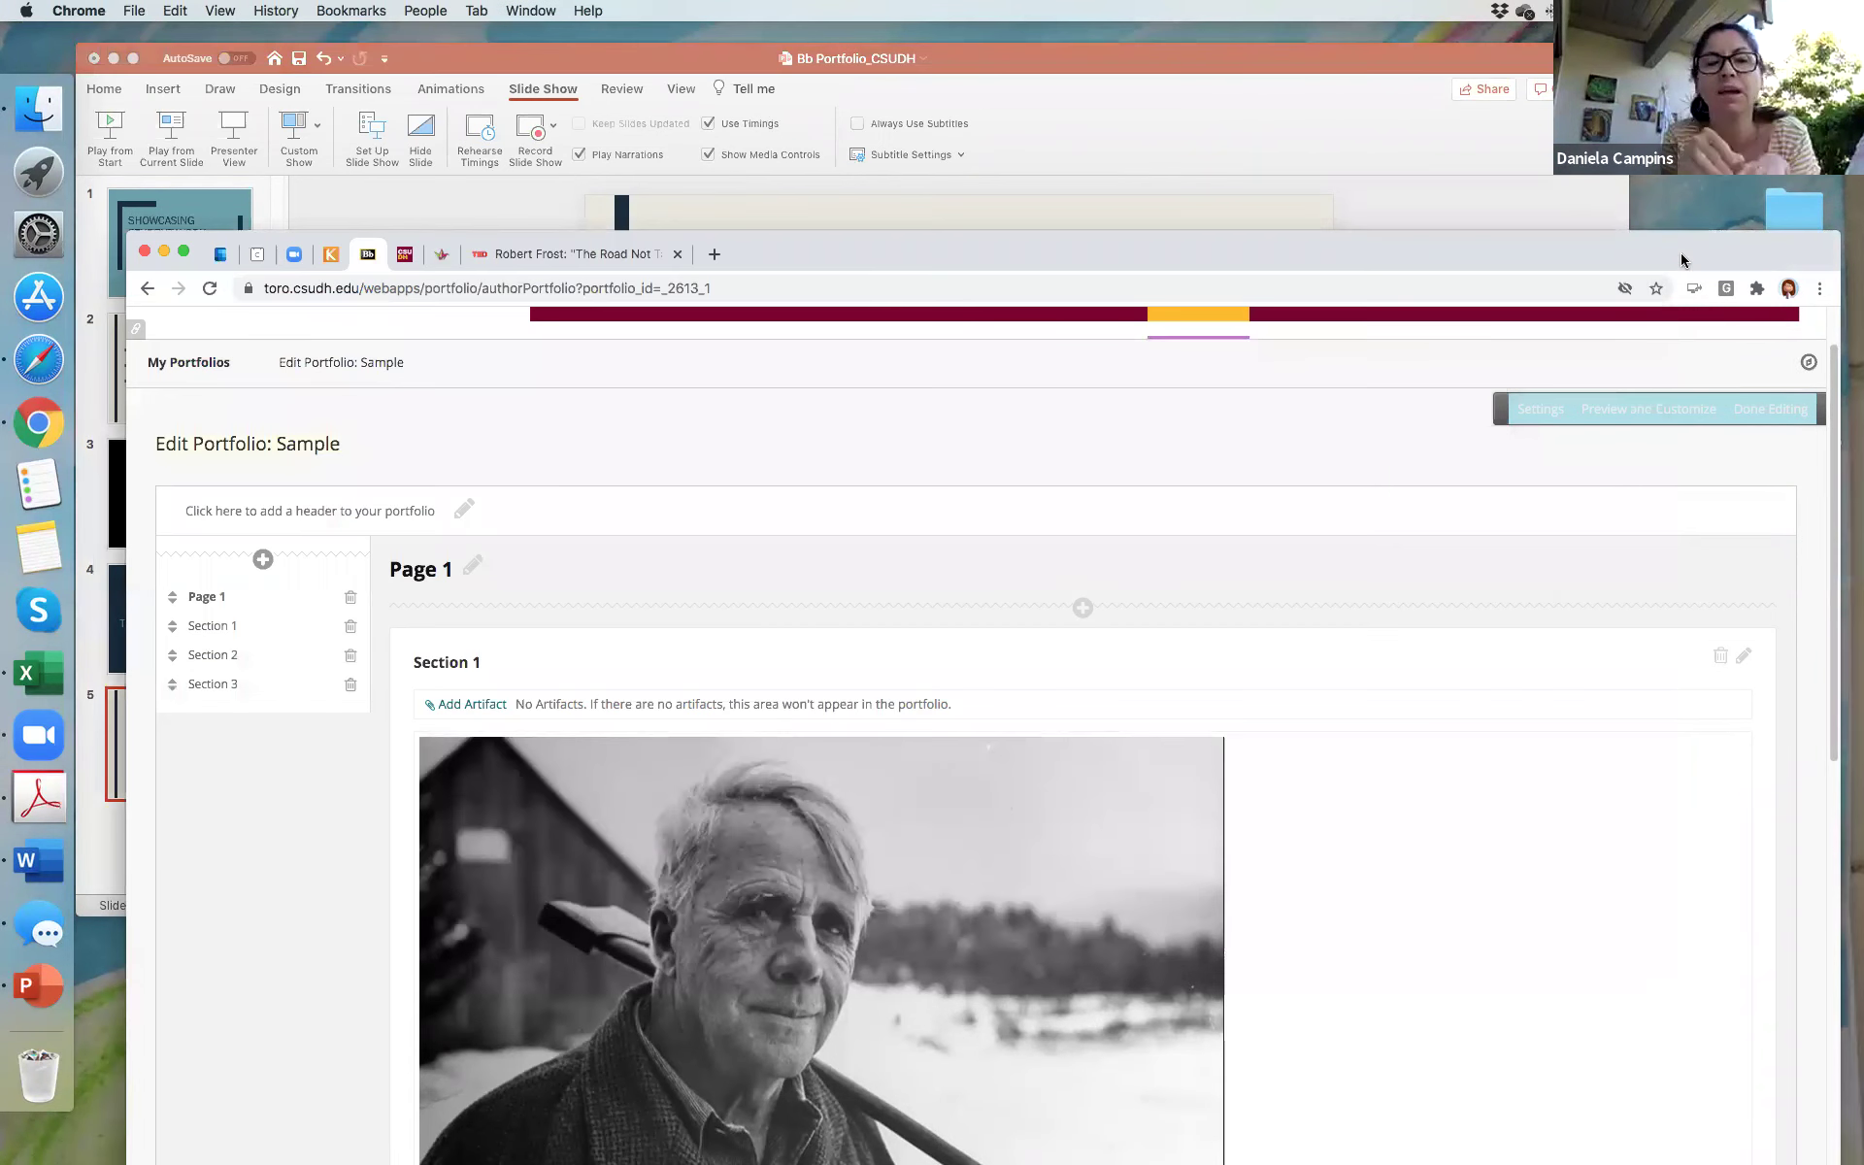
drag(1683, 261, 1667, 143)
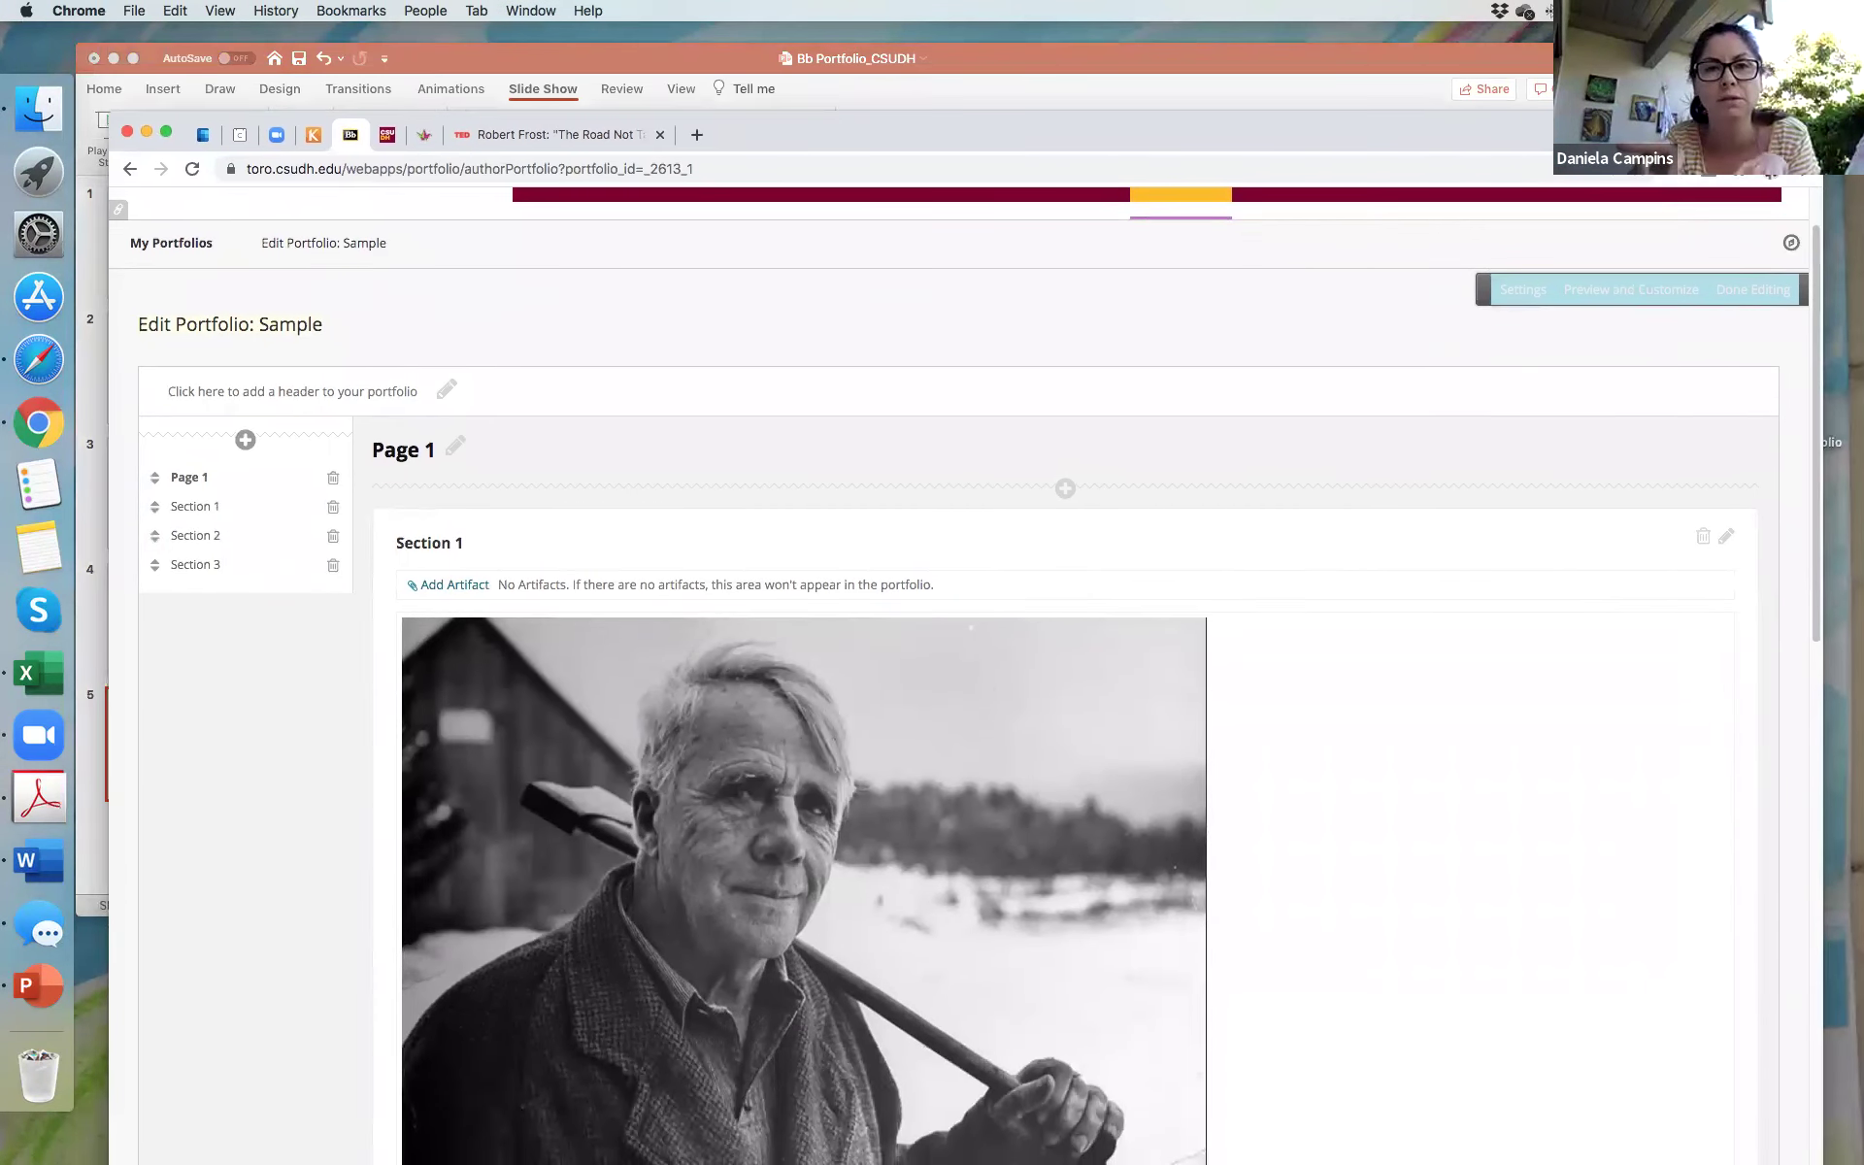
click(176, 249)
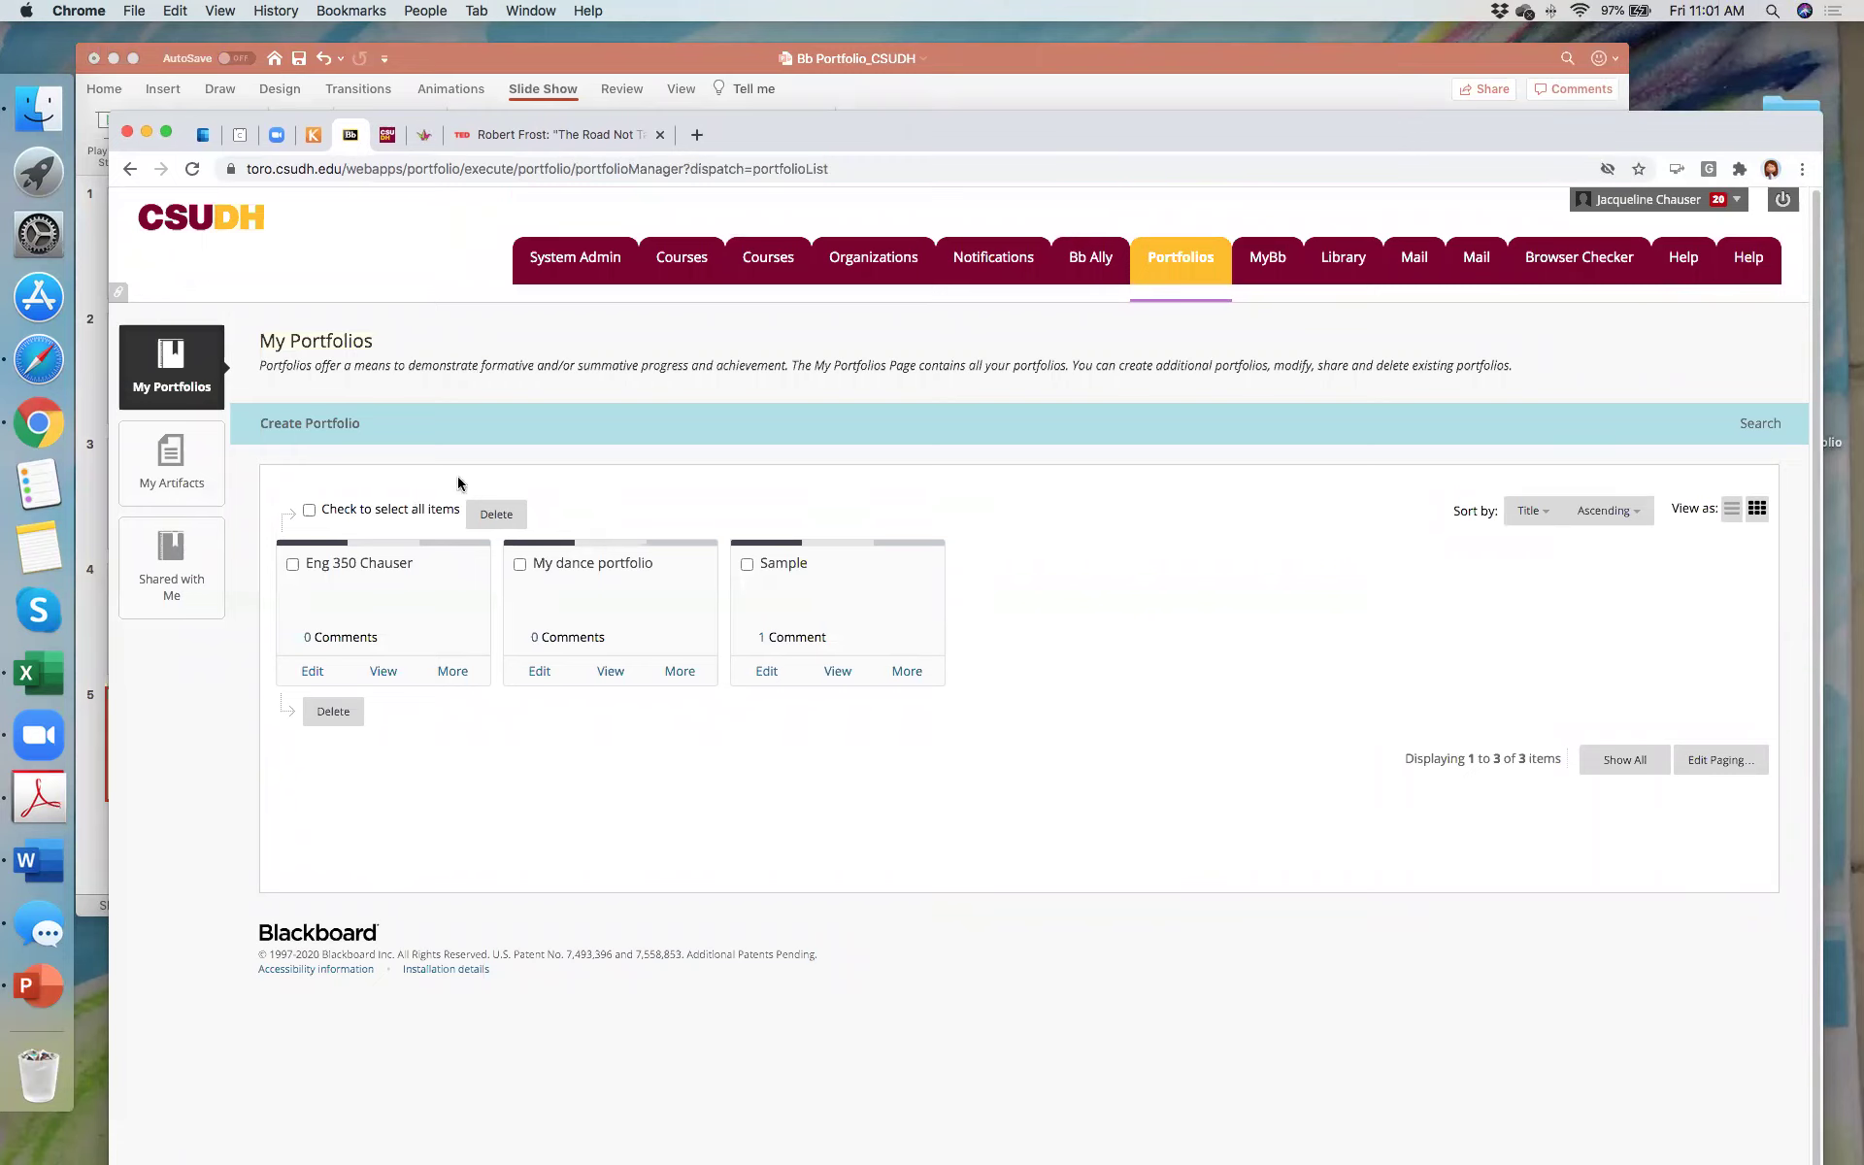
Step: Create a new portfolio titled "**" and skip the introductory tour
click(321, 424)
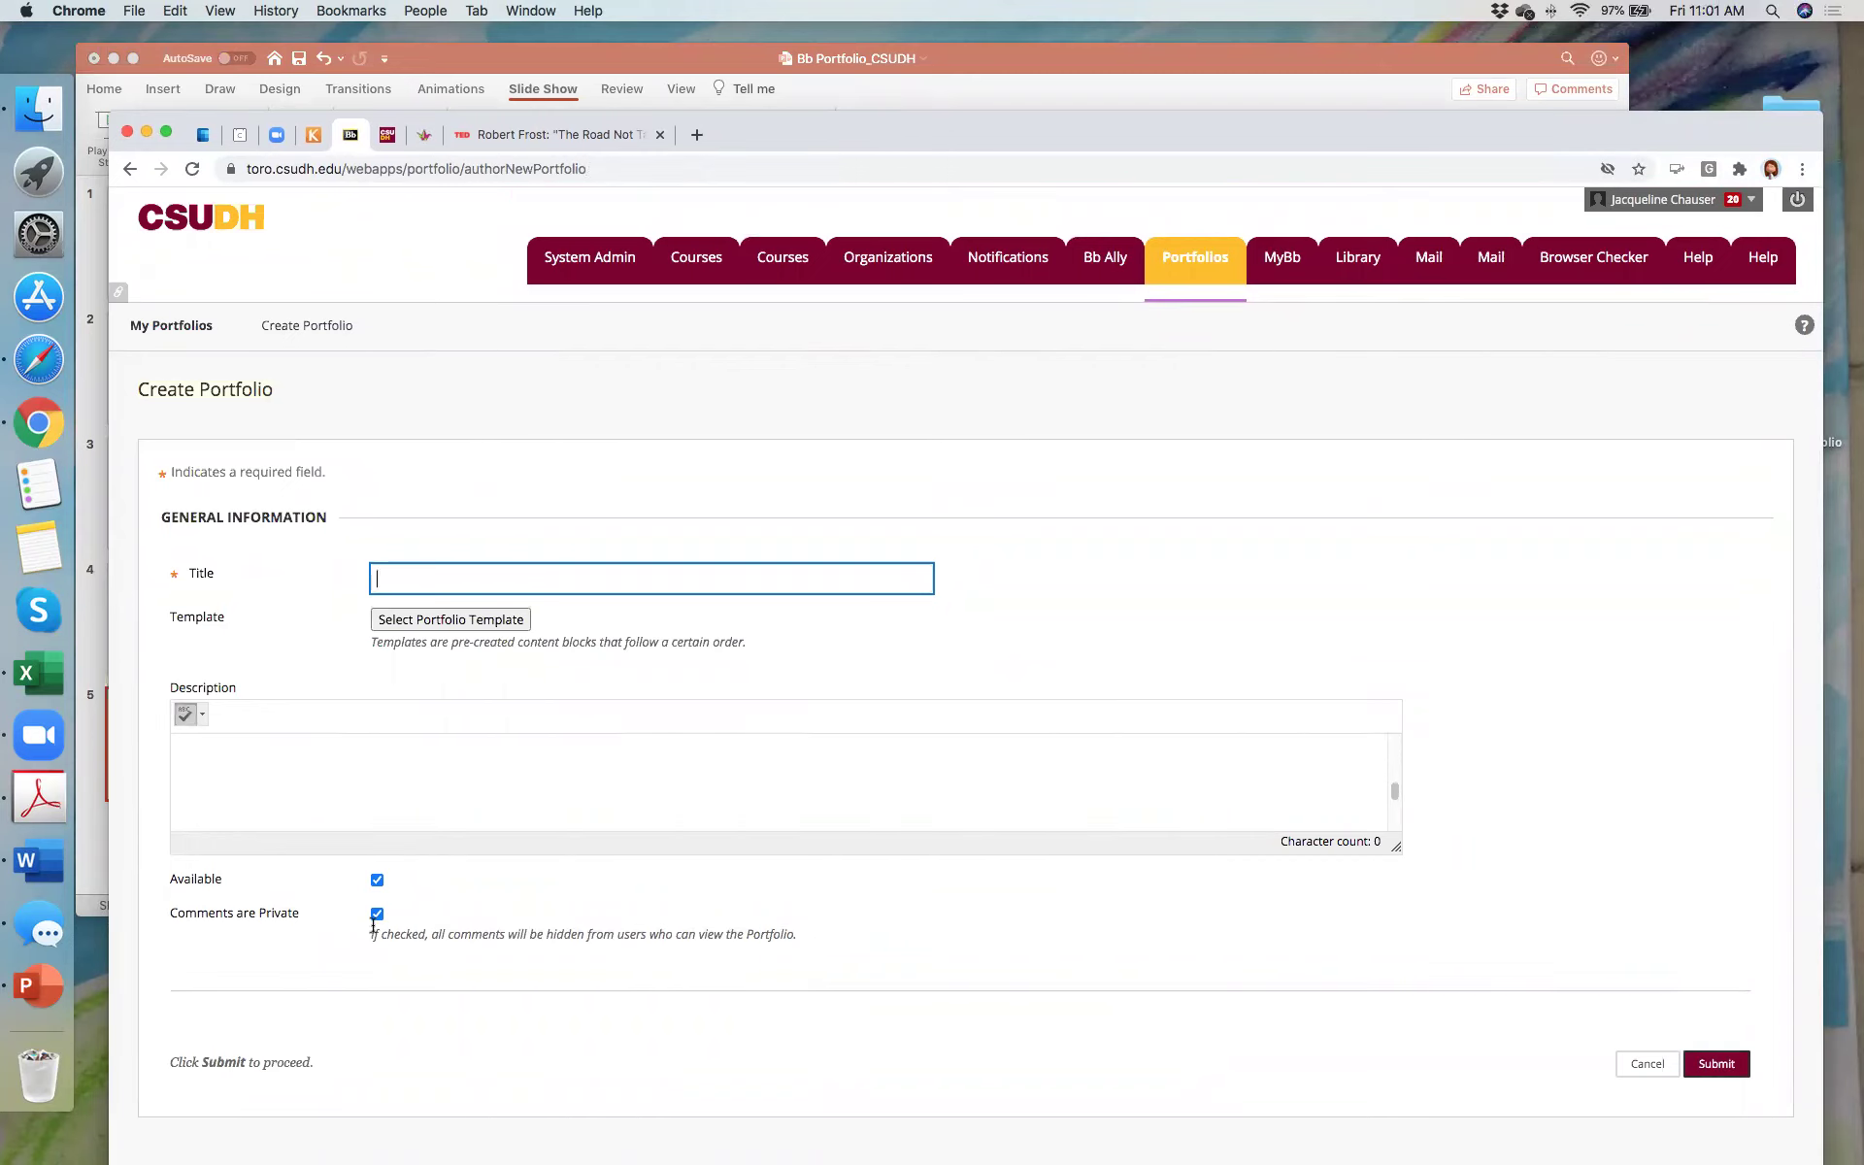
text(**)
click(1715, 1063)
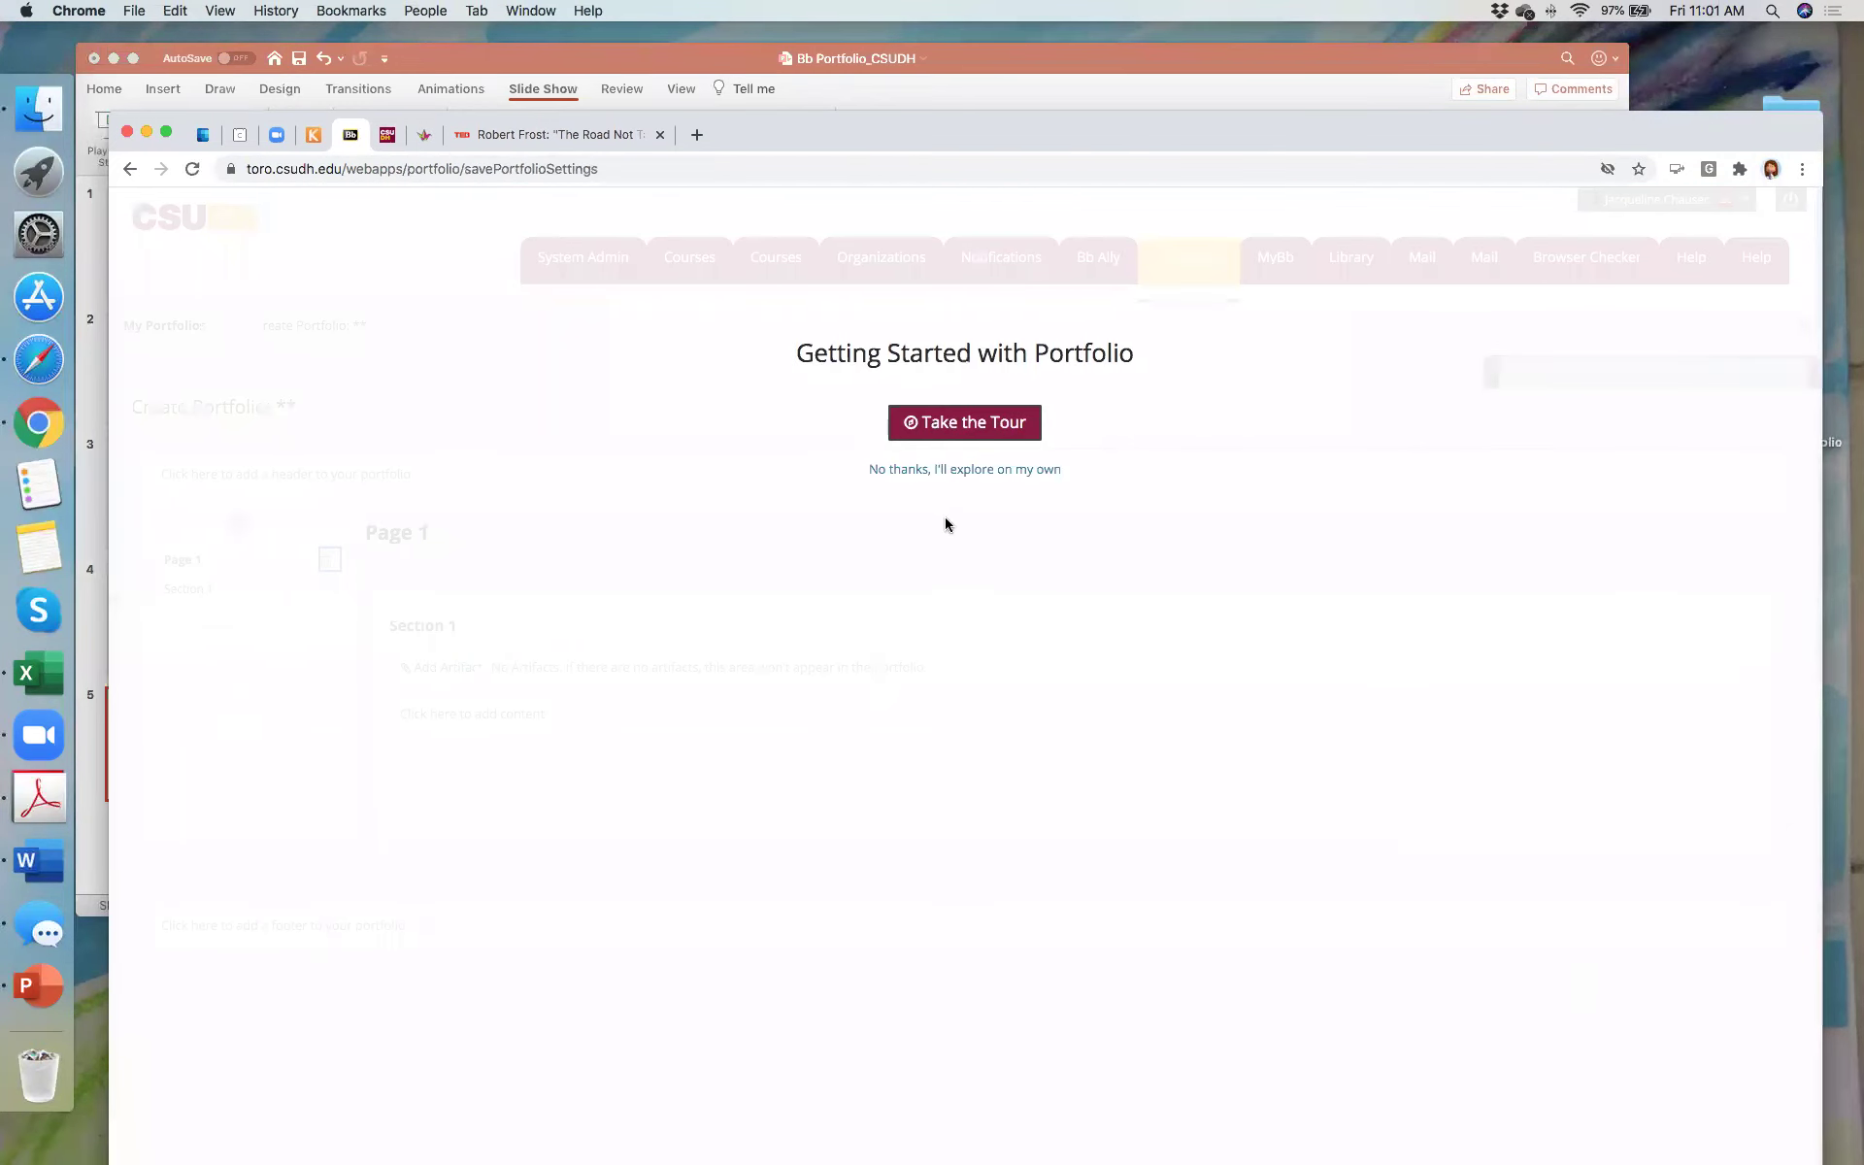
click(969, 470)
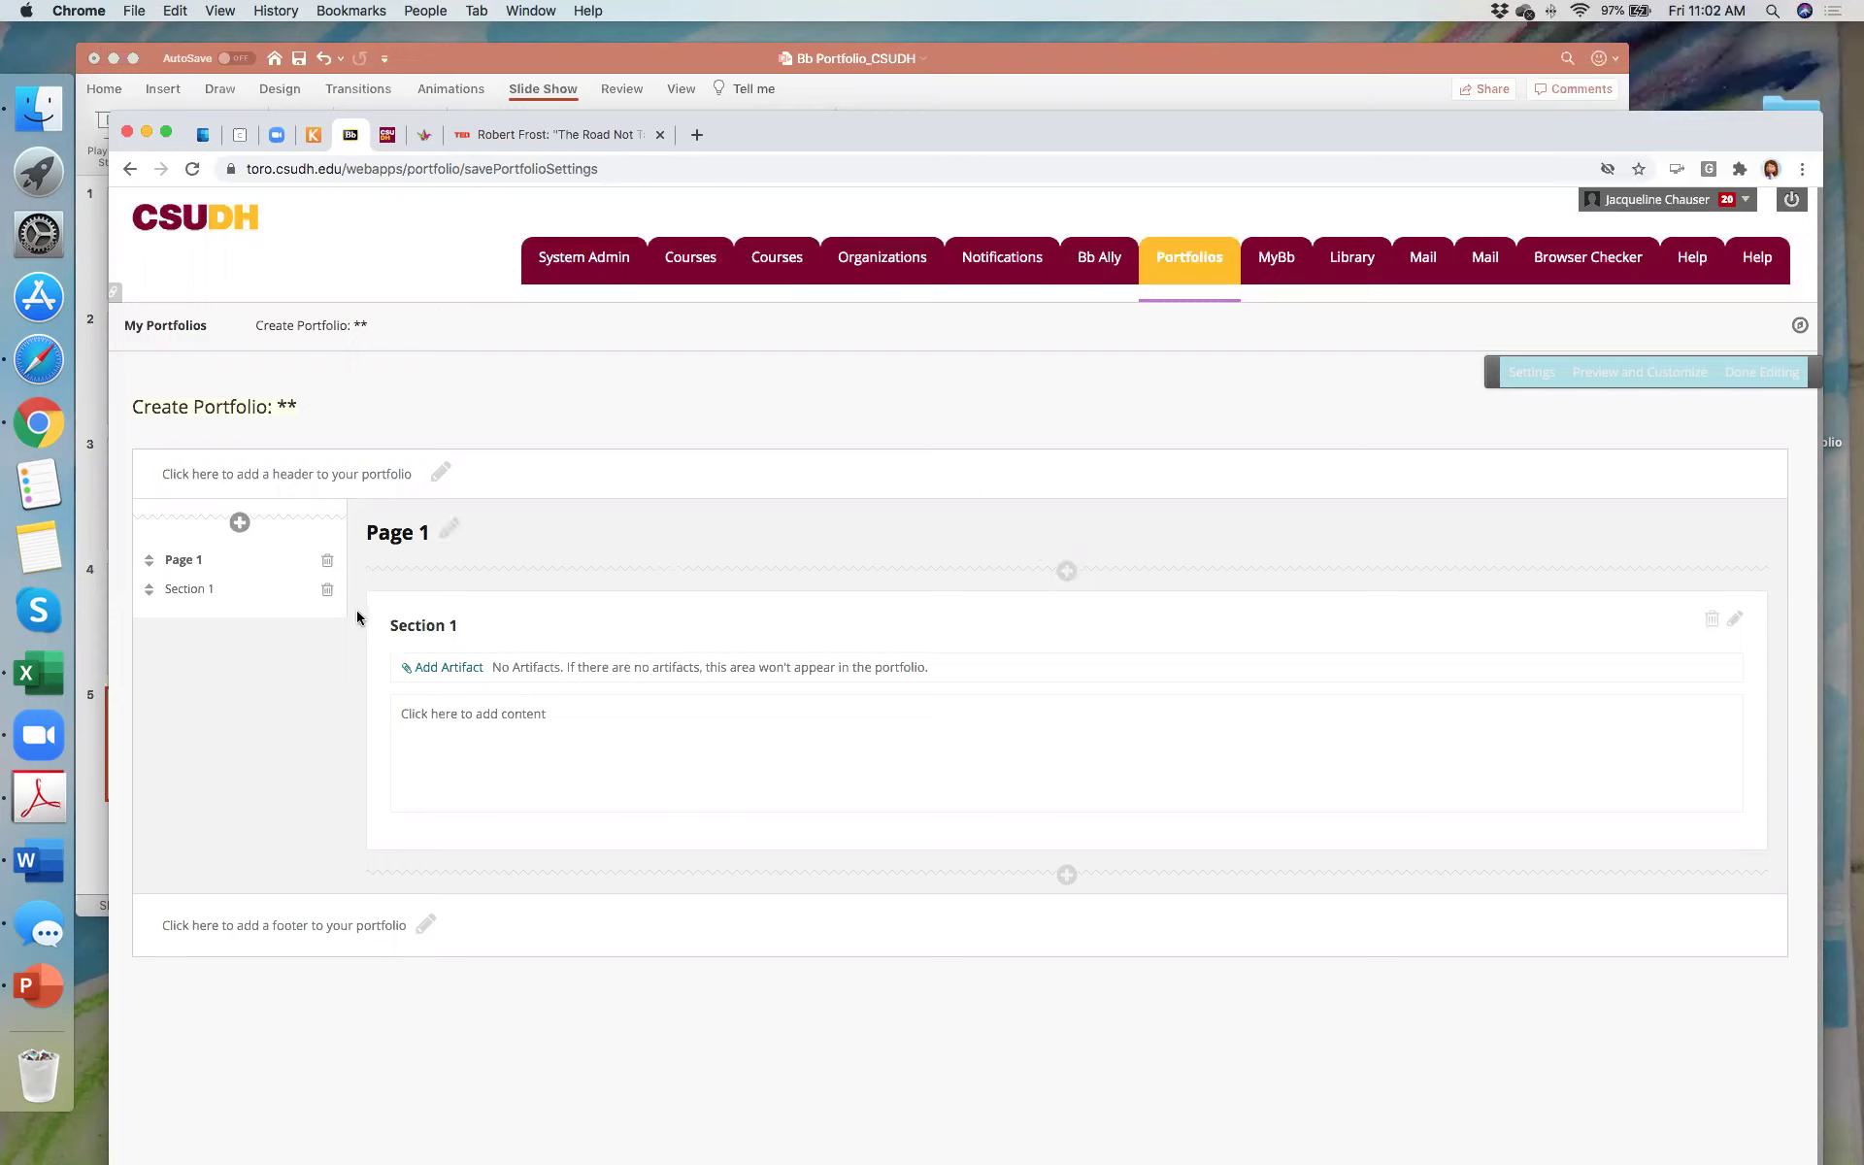
Step: Uncover the closing slide behind the browser, and leave the new portfolio for the list of courses
drag(903, 131, 1020, 600)
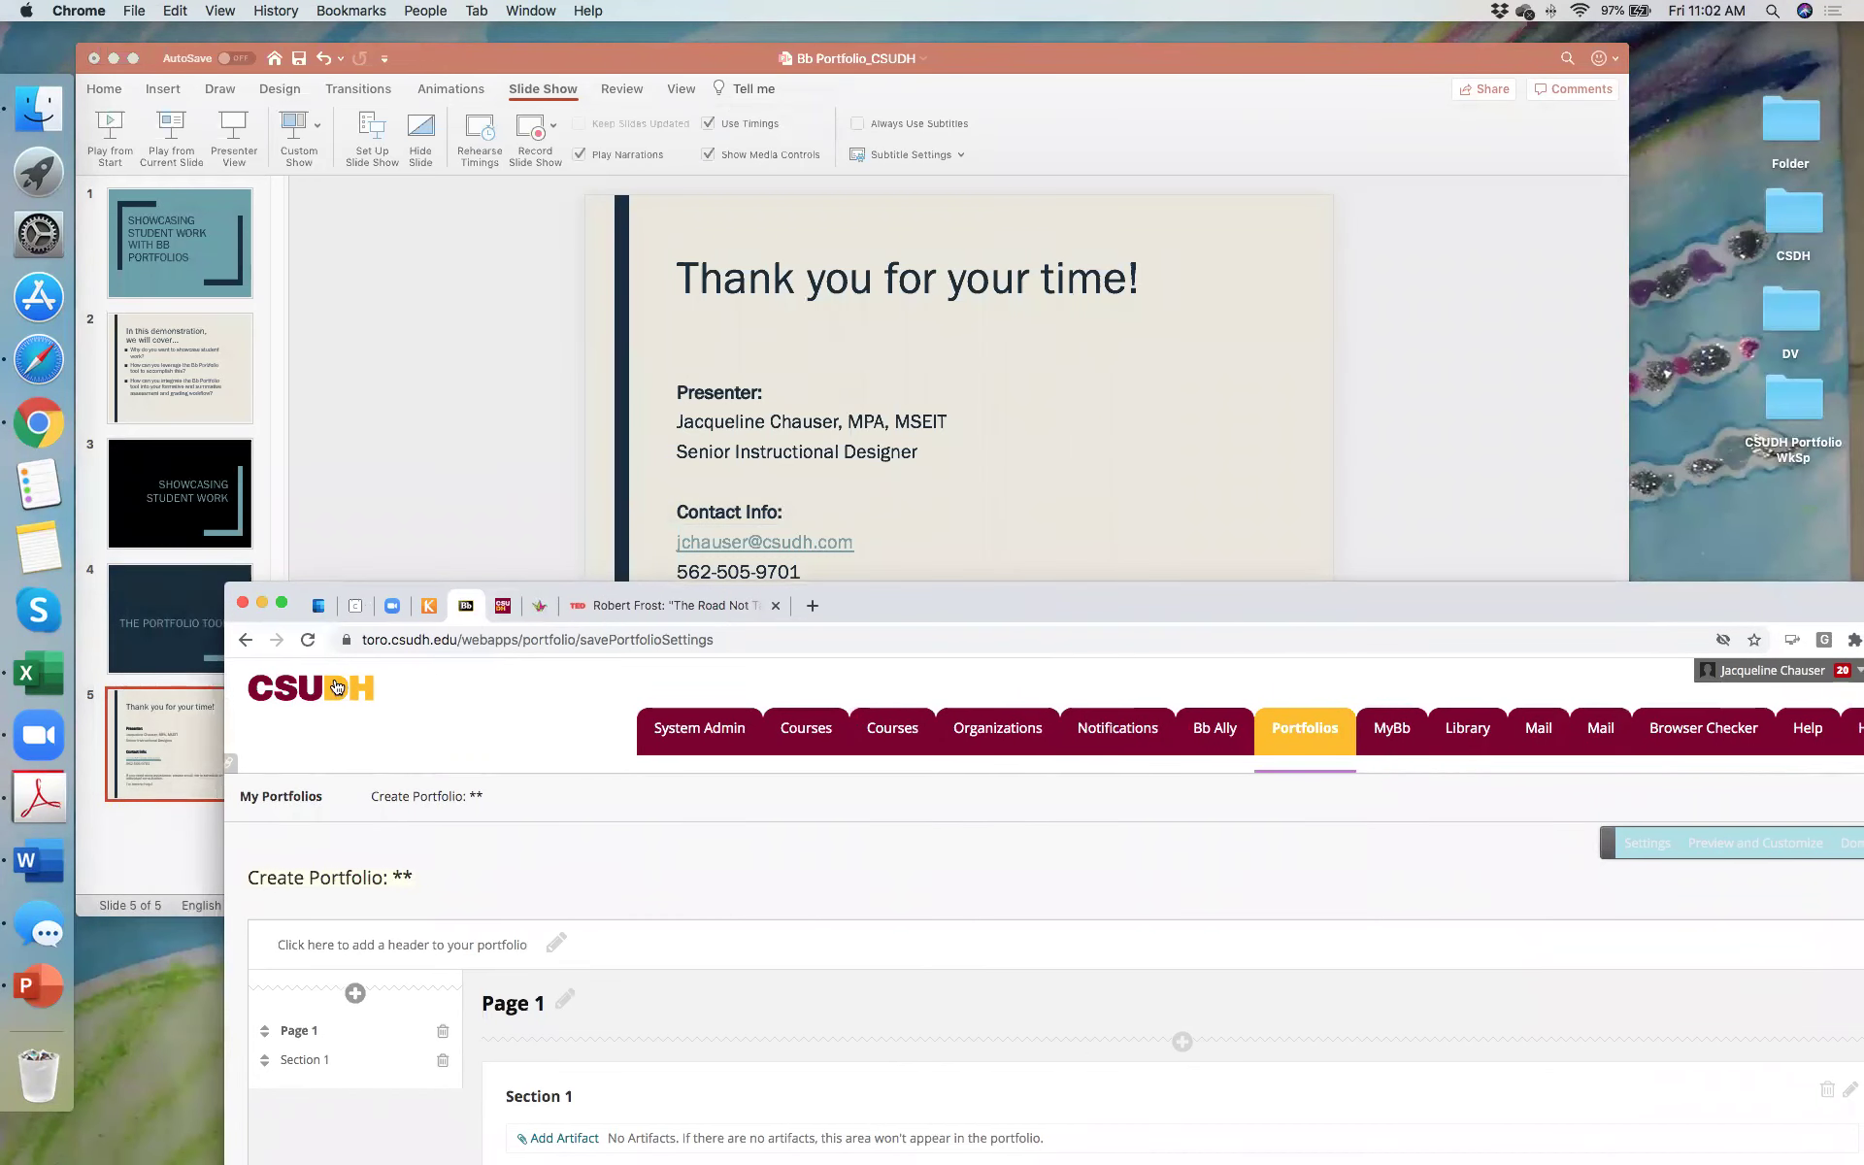
scroll(330, 692, left, 1)
click(245, 639)
click(802, 724)
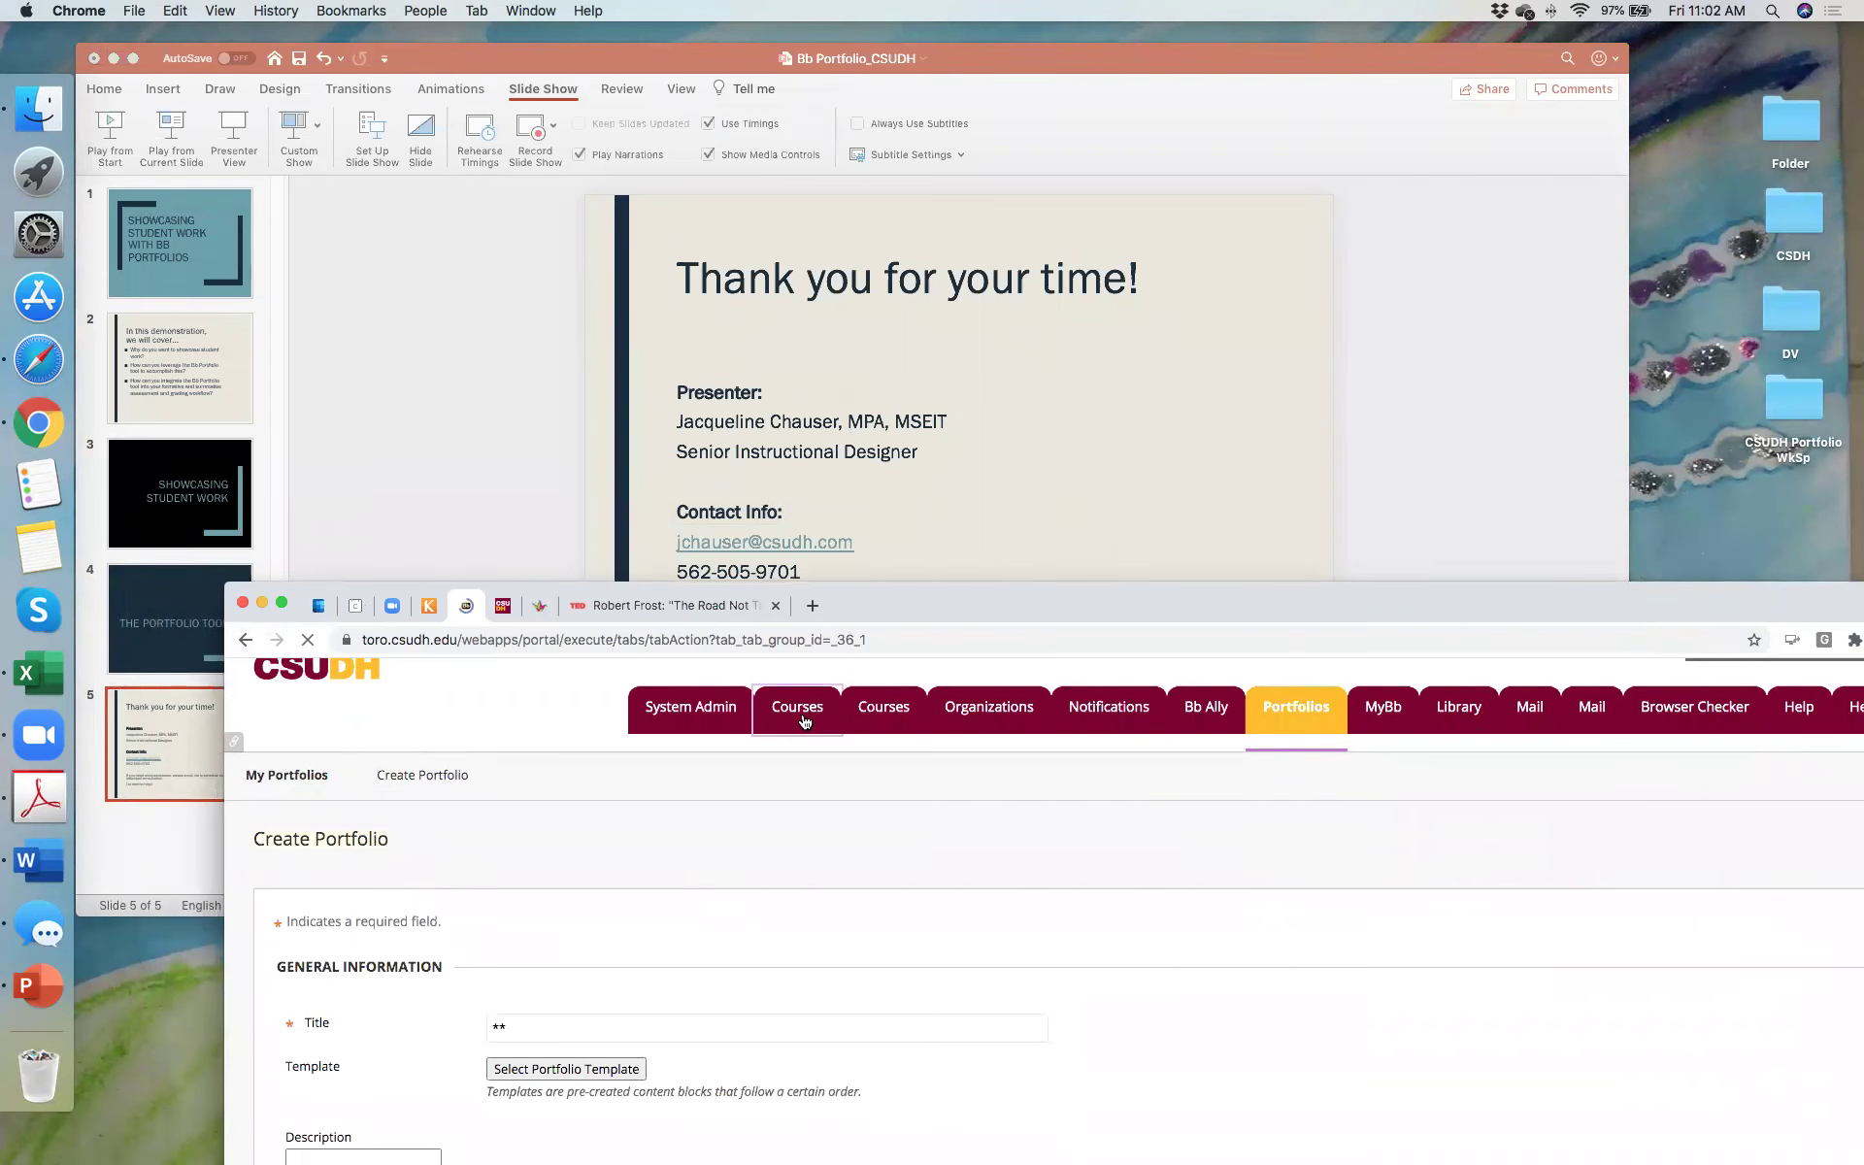
drag(1128, 607, 1018, 159)
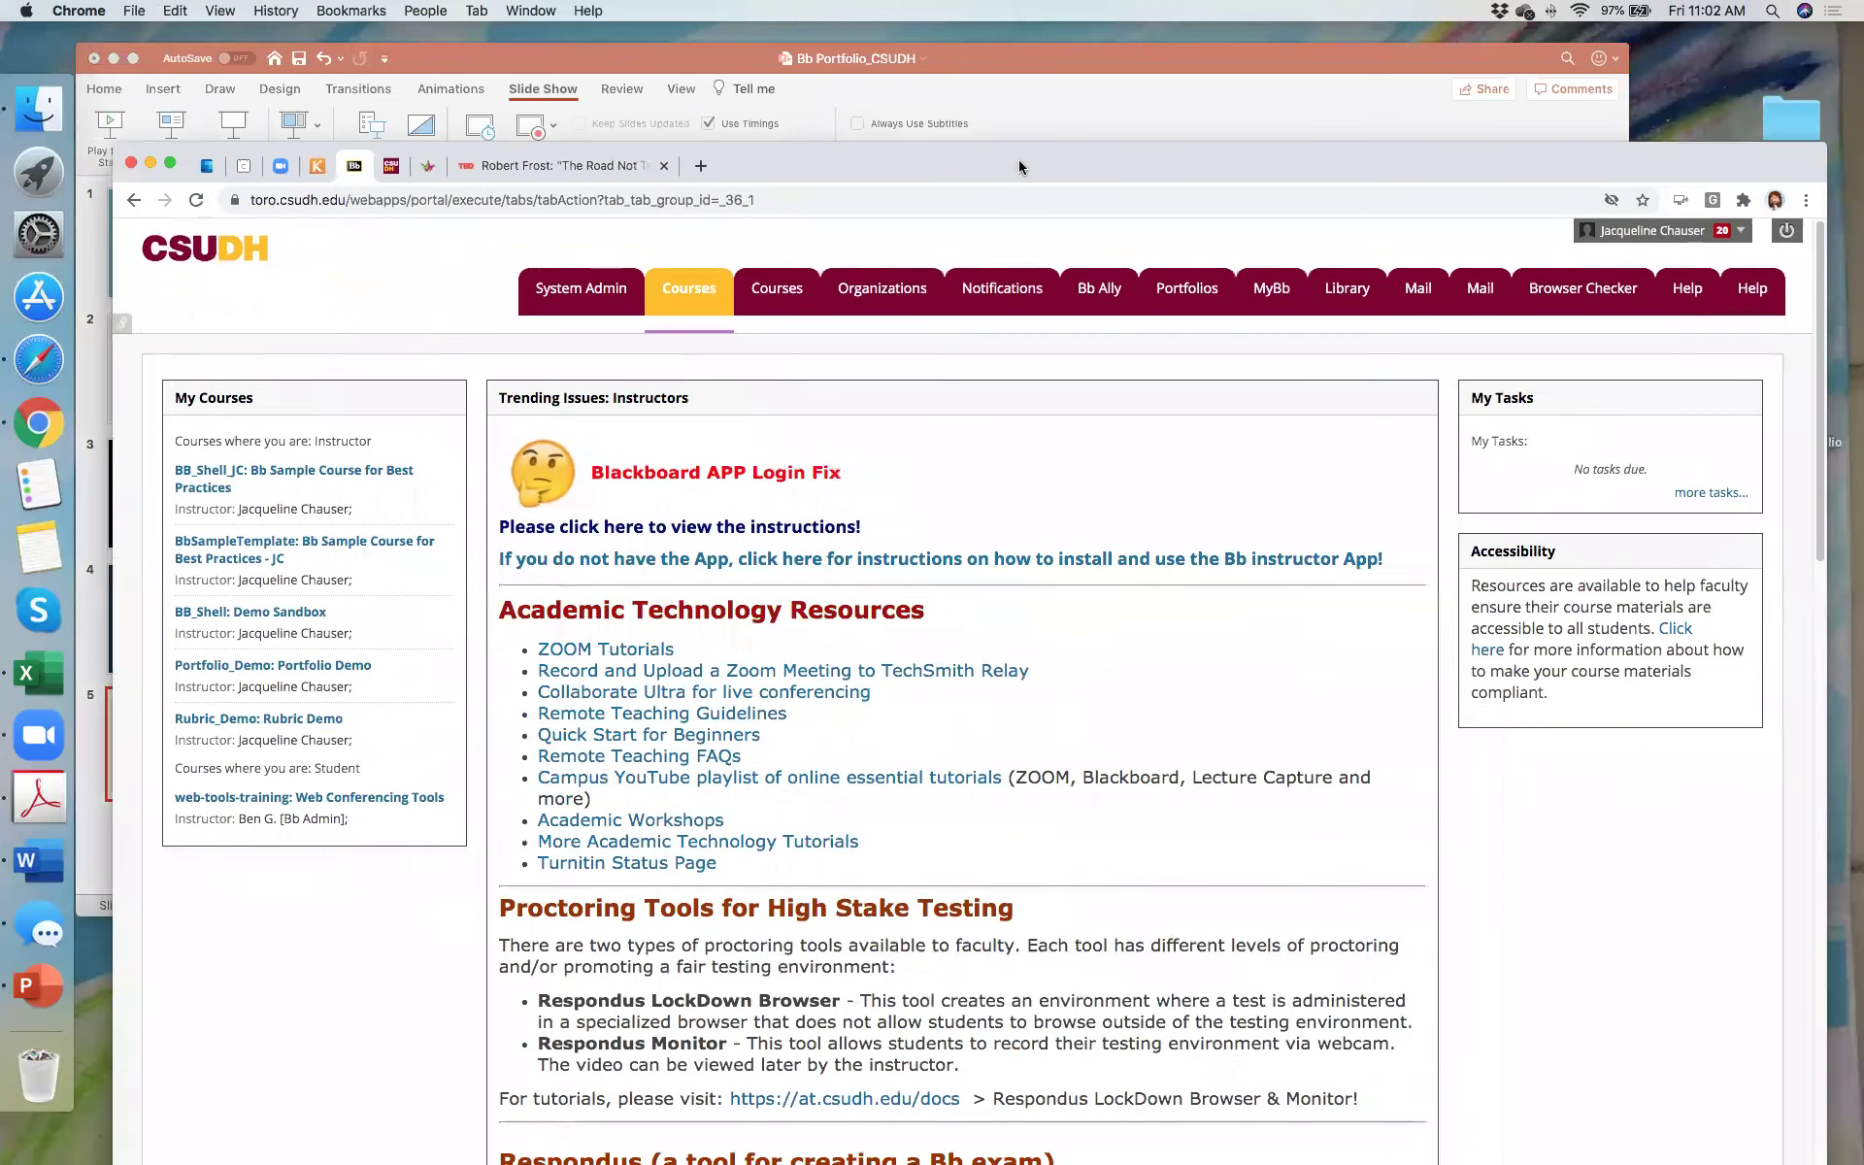
Step: Create a content folder named "Week 1" in Unit One: 1800's of the Portfolio Demo course
click(305, 663)
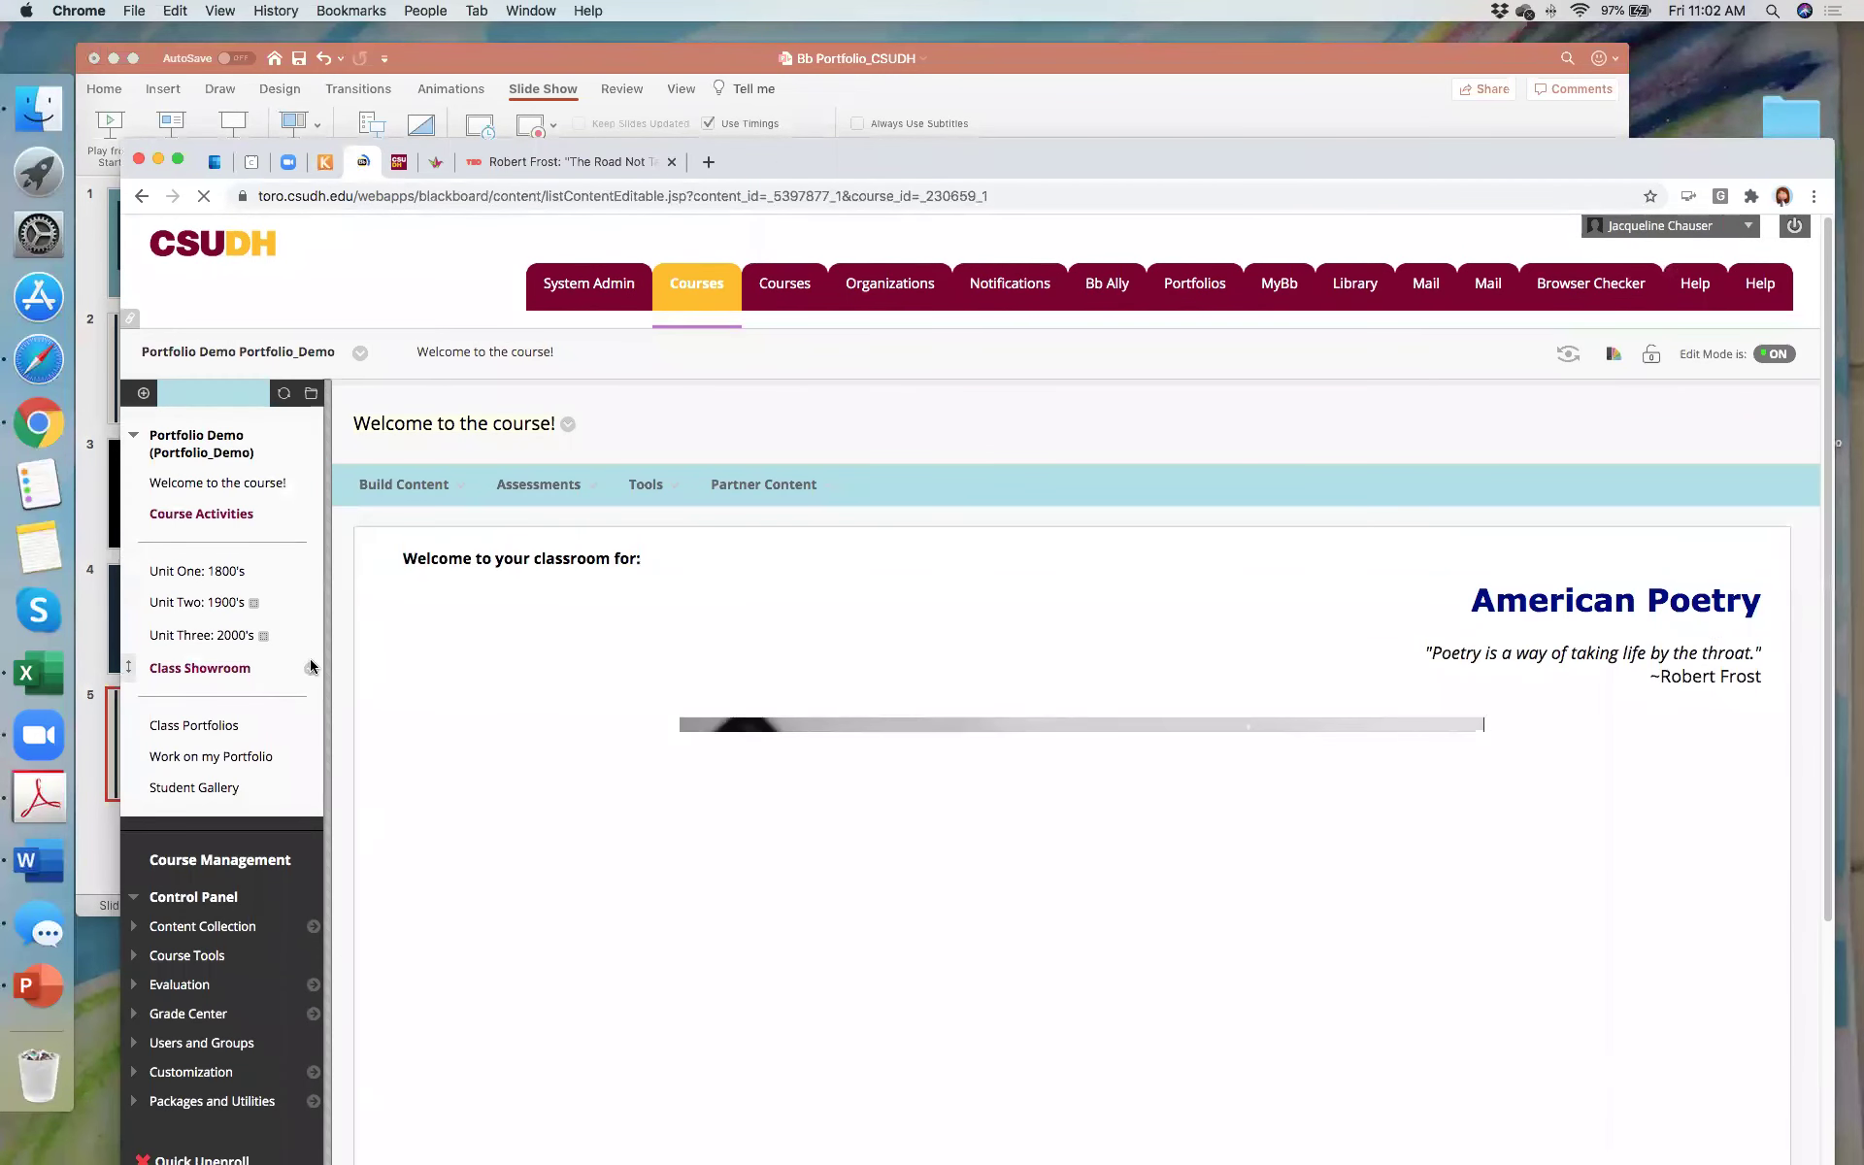
click(215, 572)
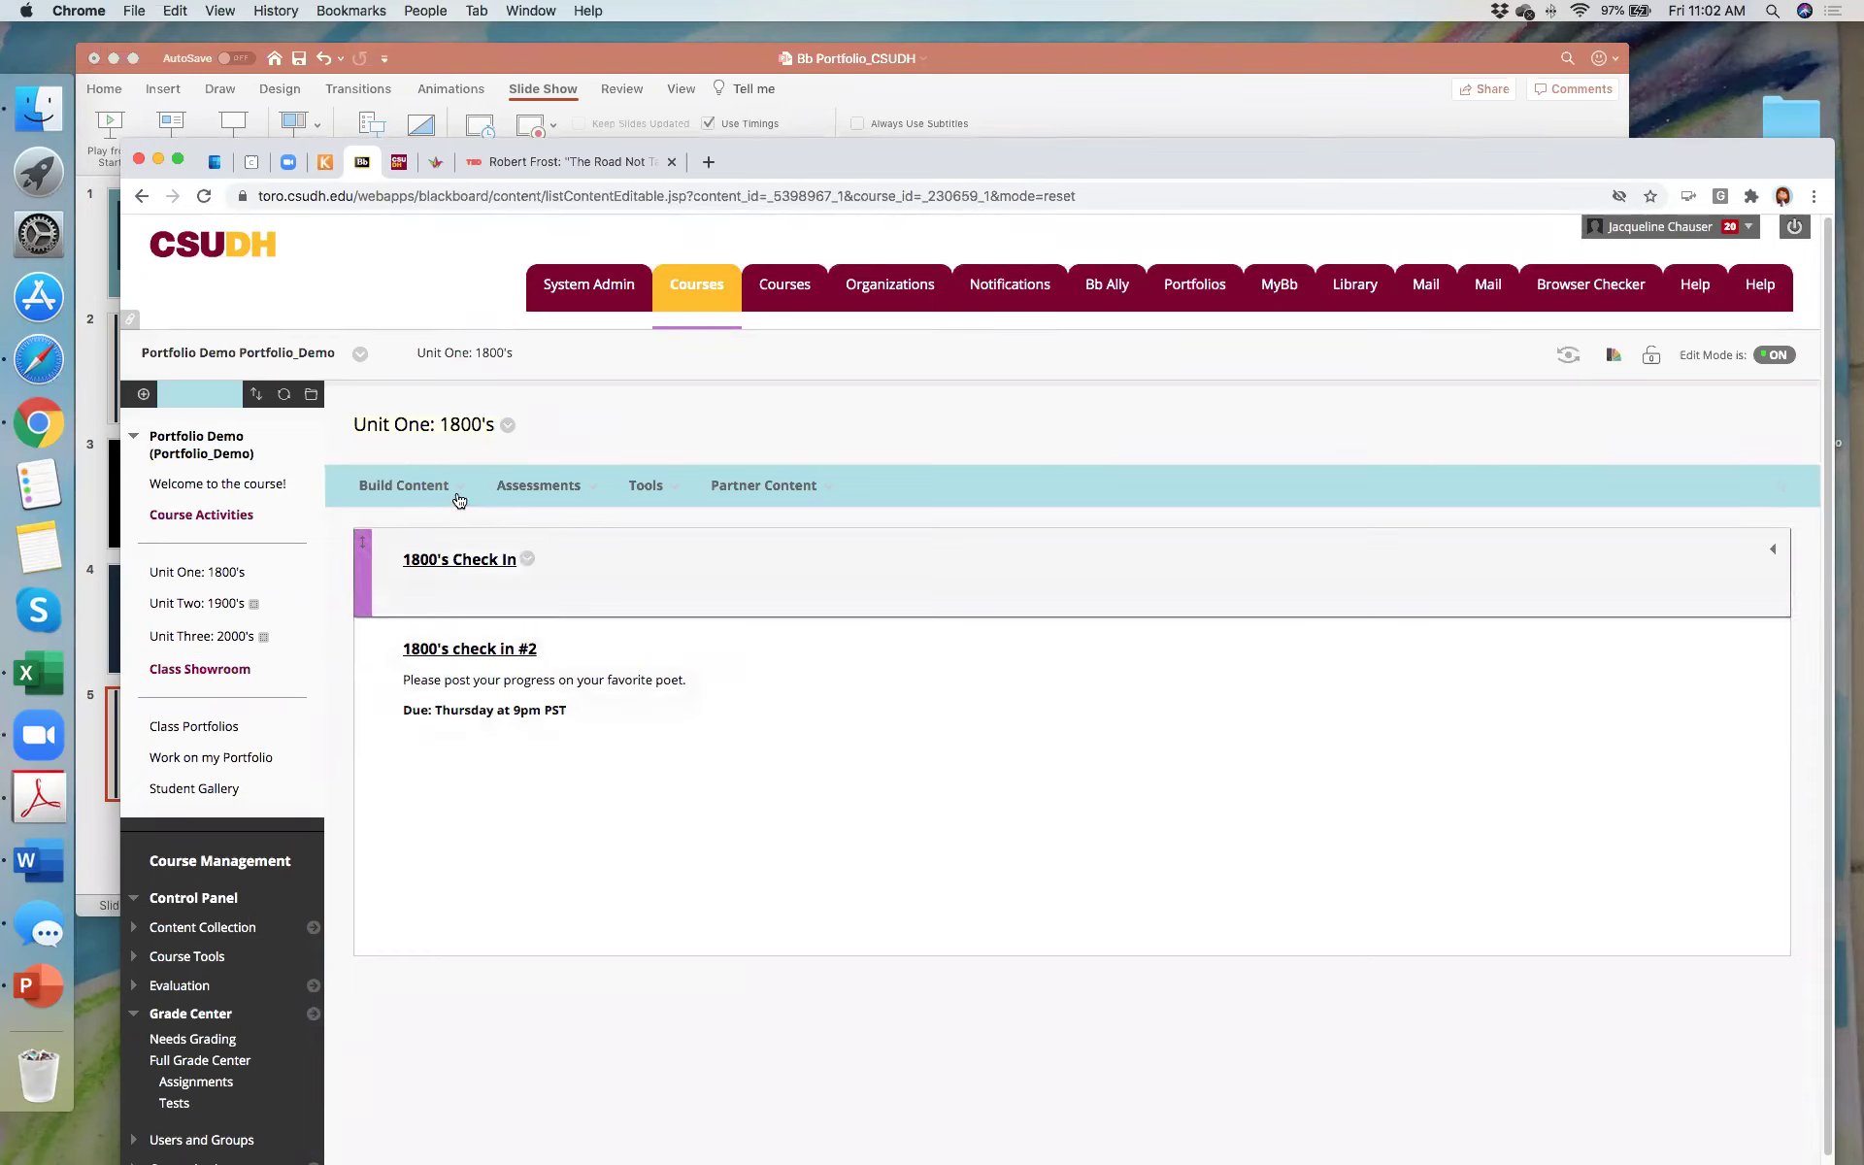
click(462, 495)
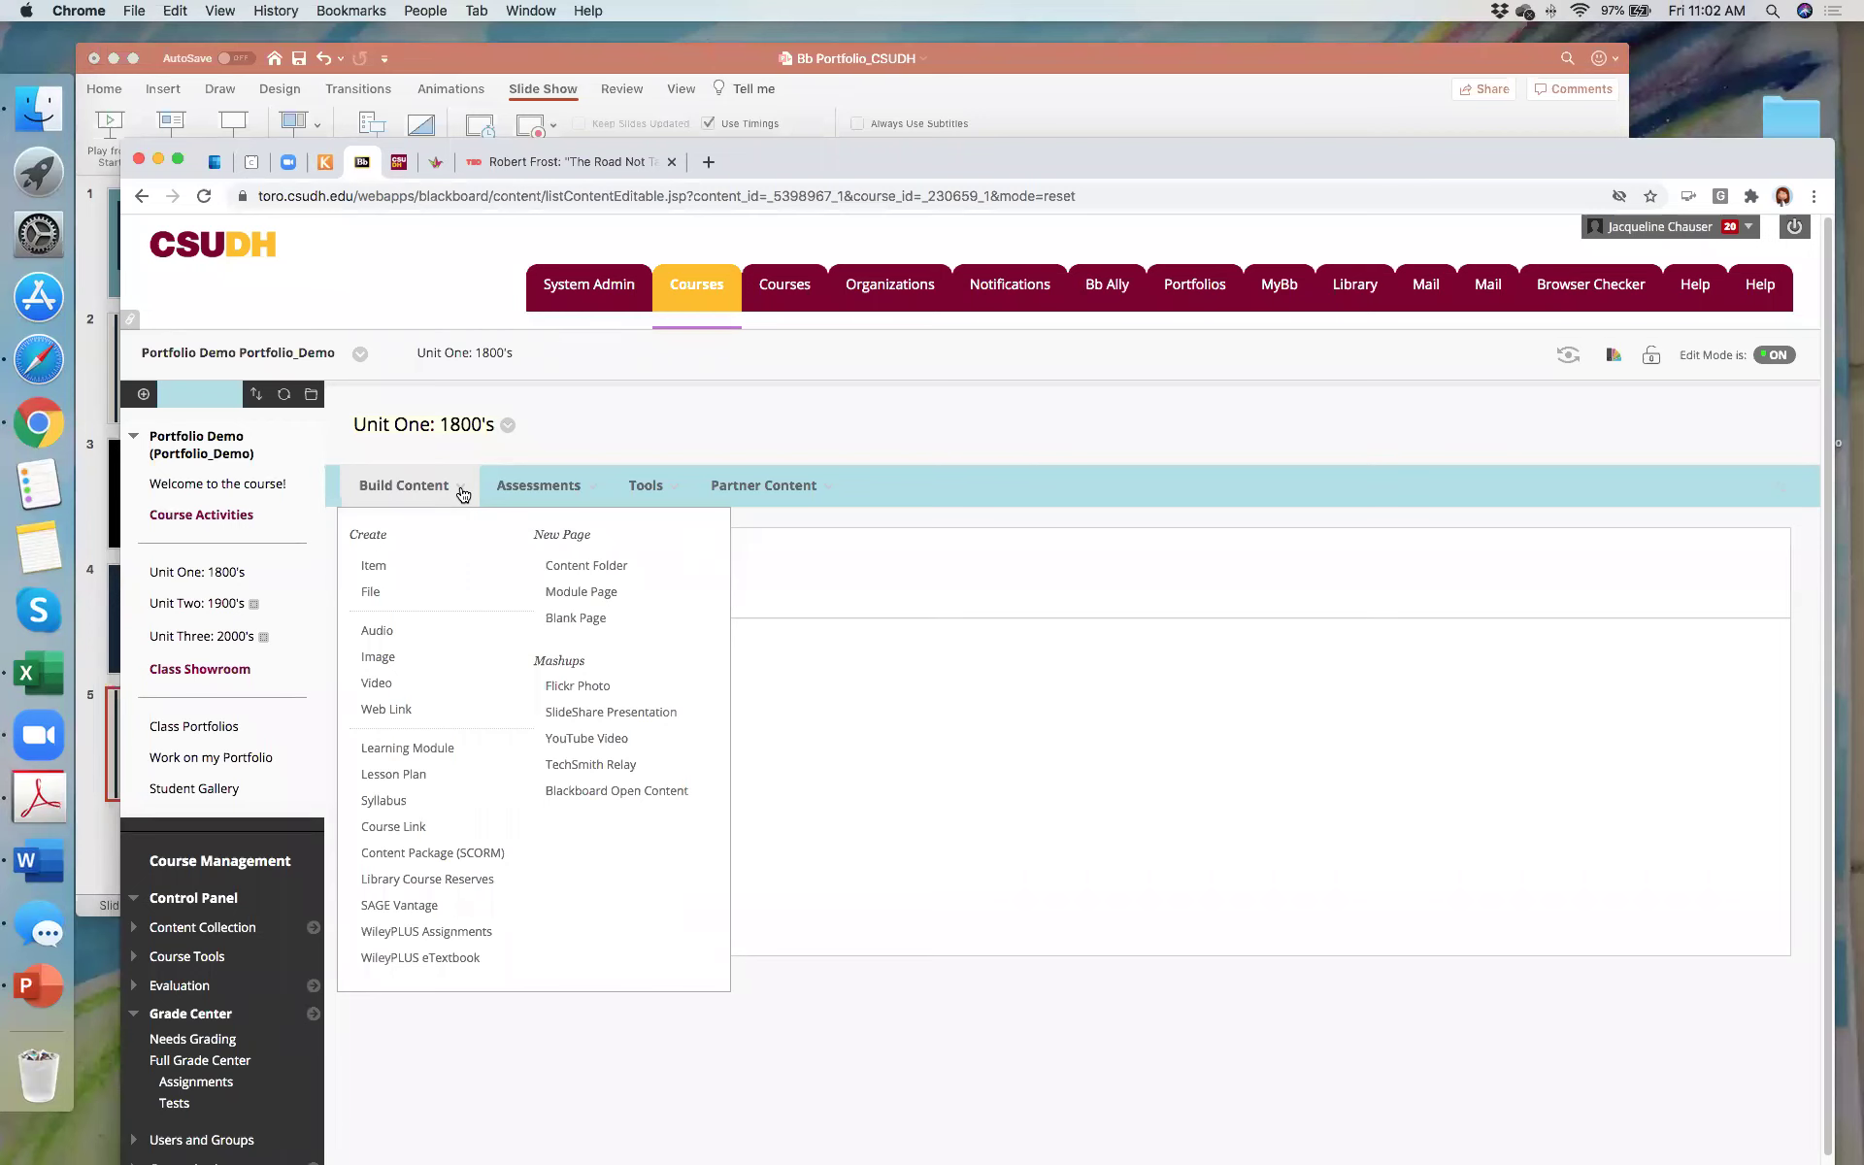
click(579, 568)
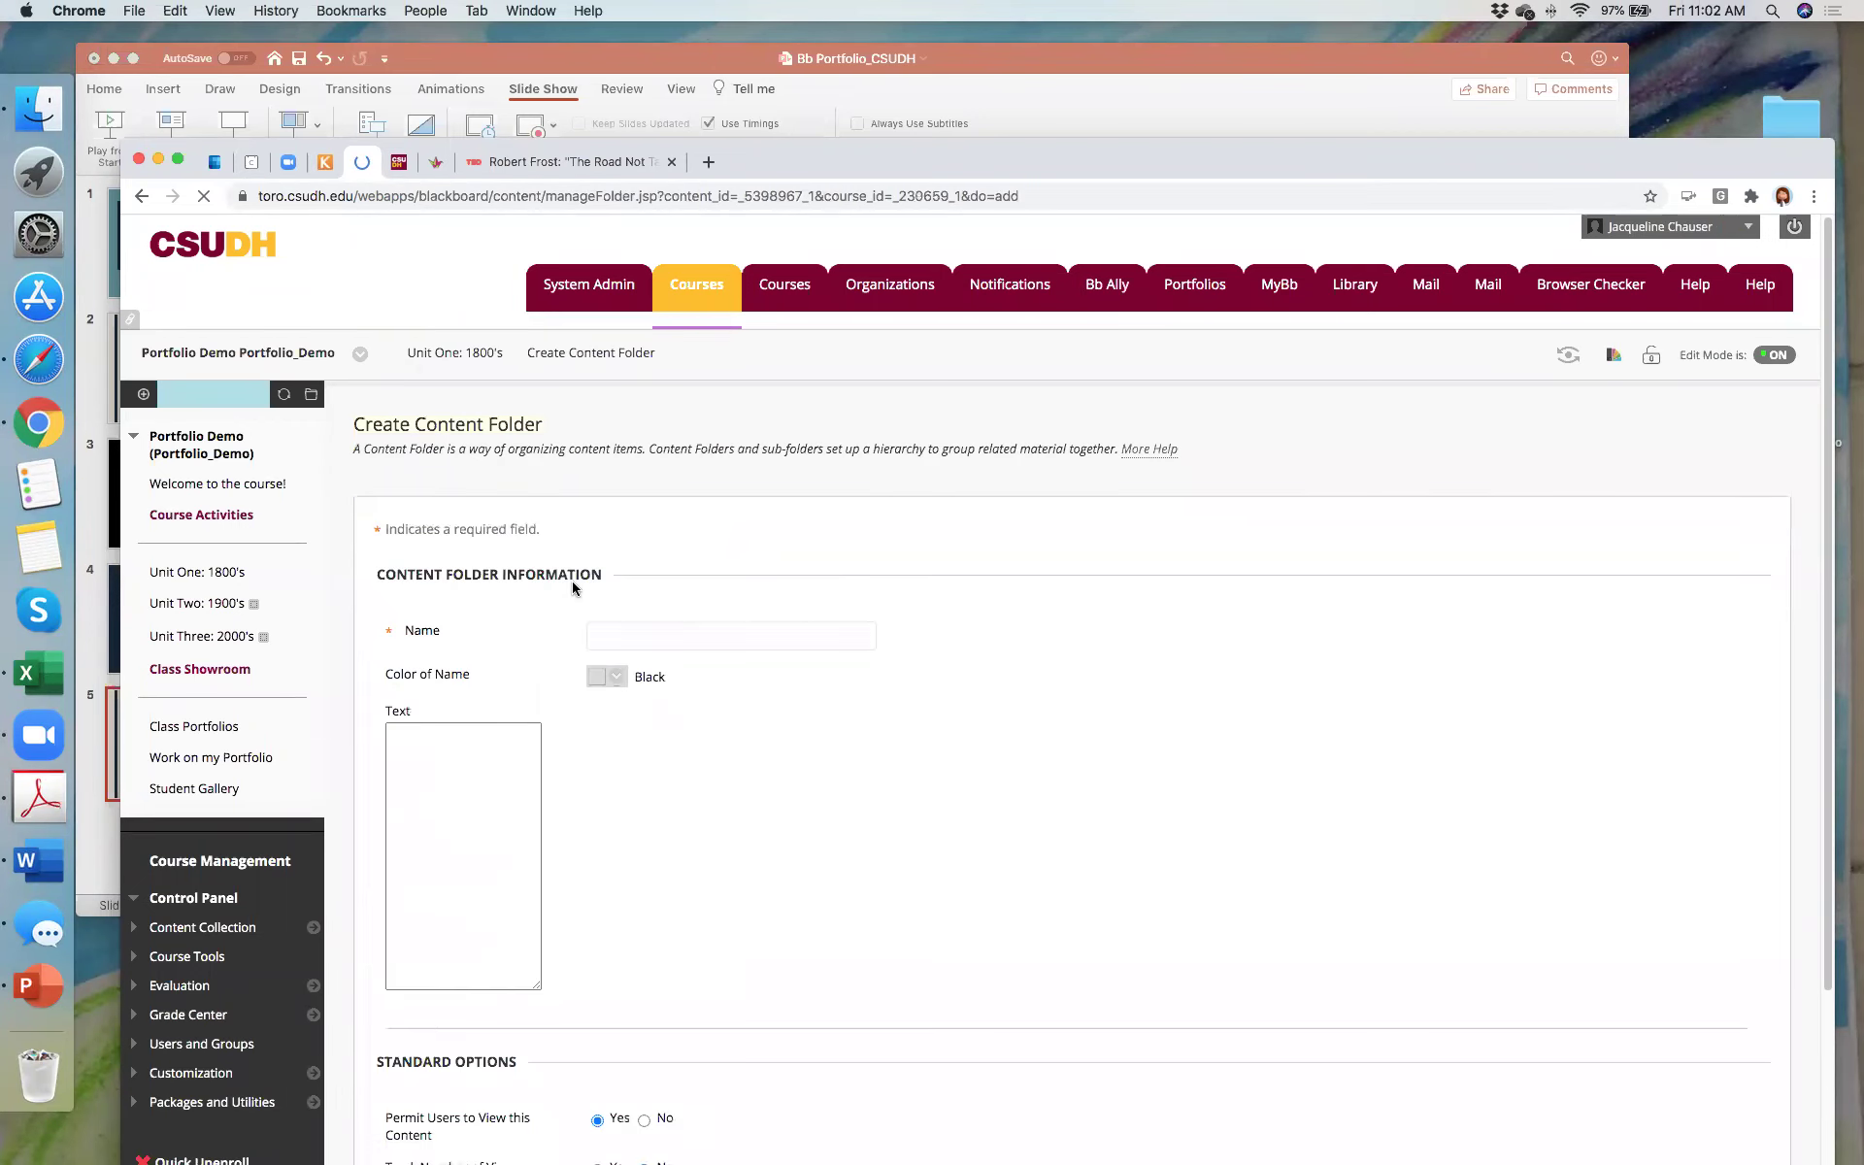
text(Wee)
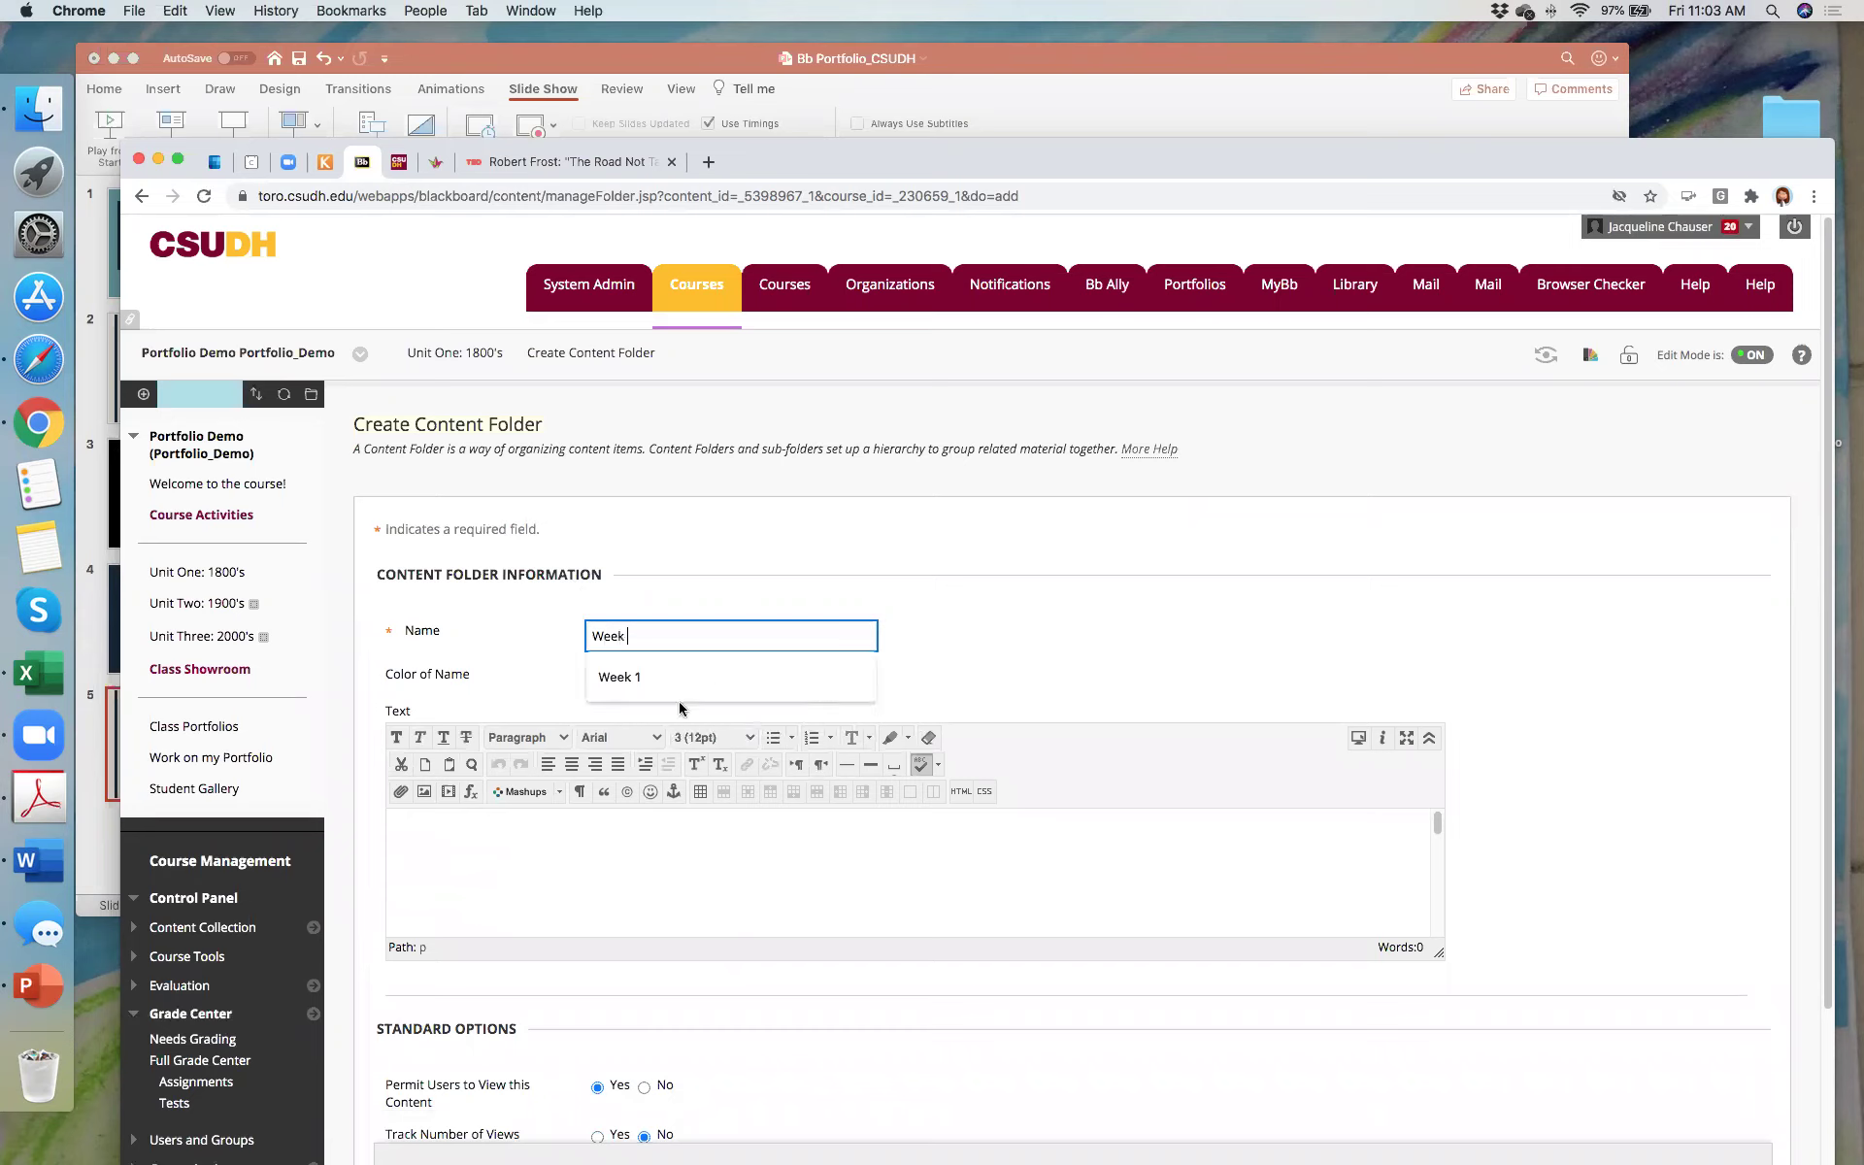
text(k)
click(666, 677)
click(701, 867)
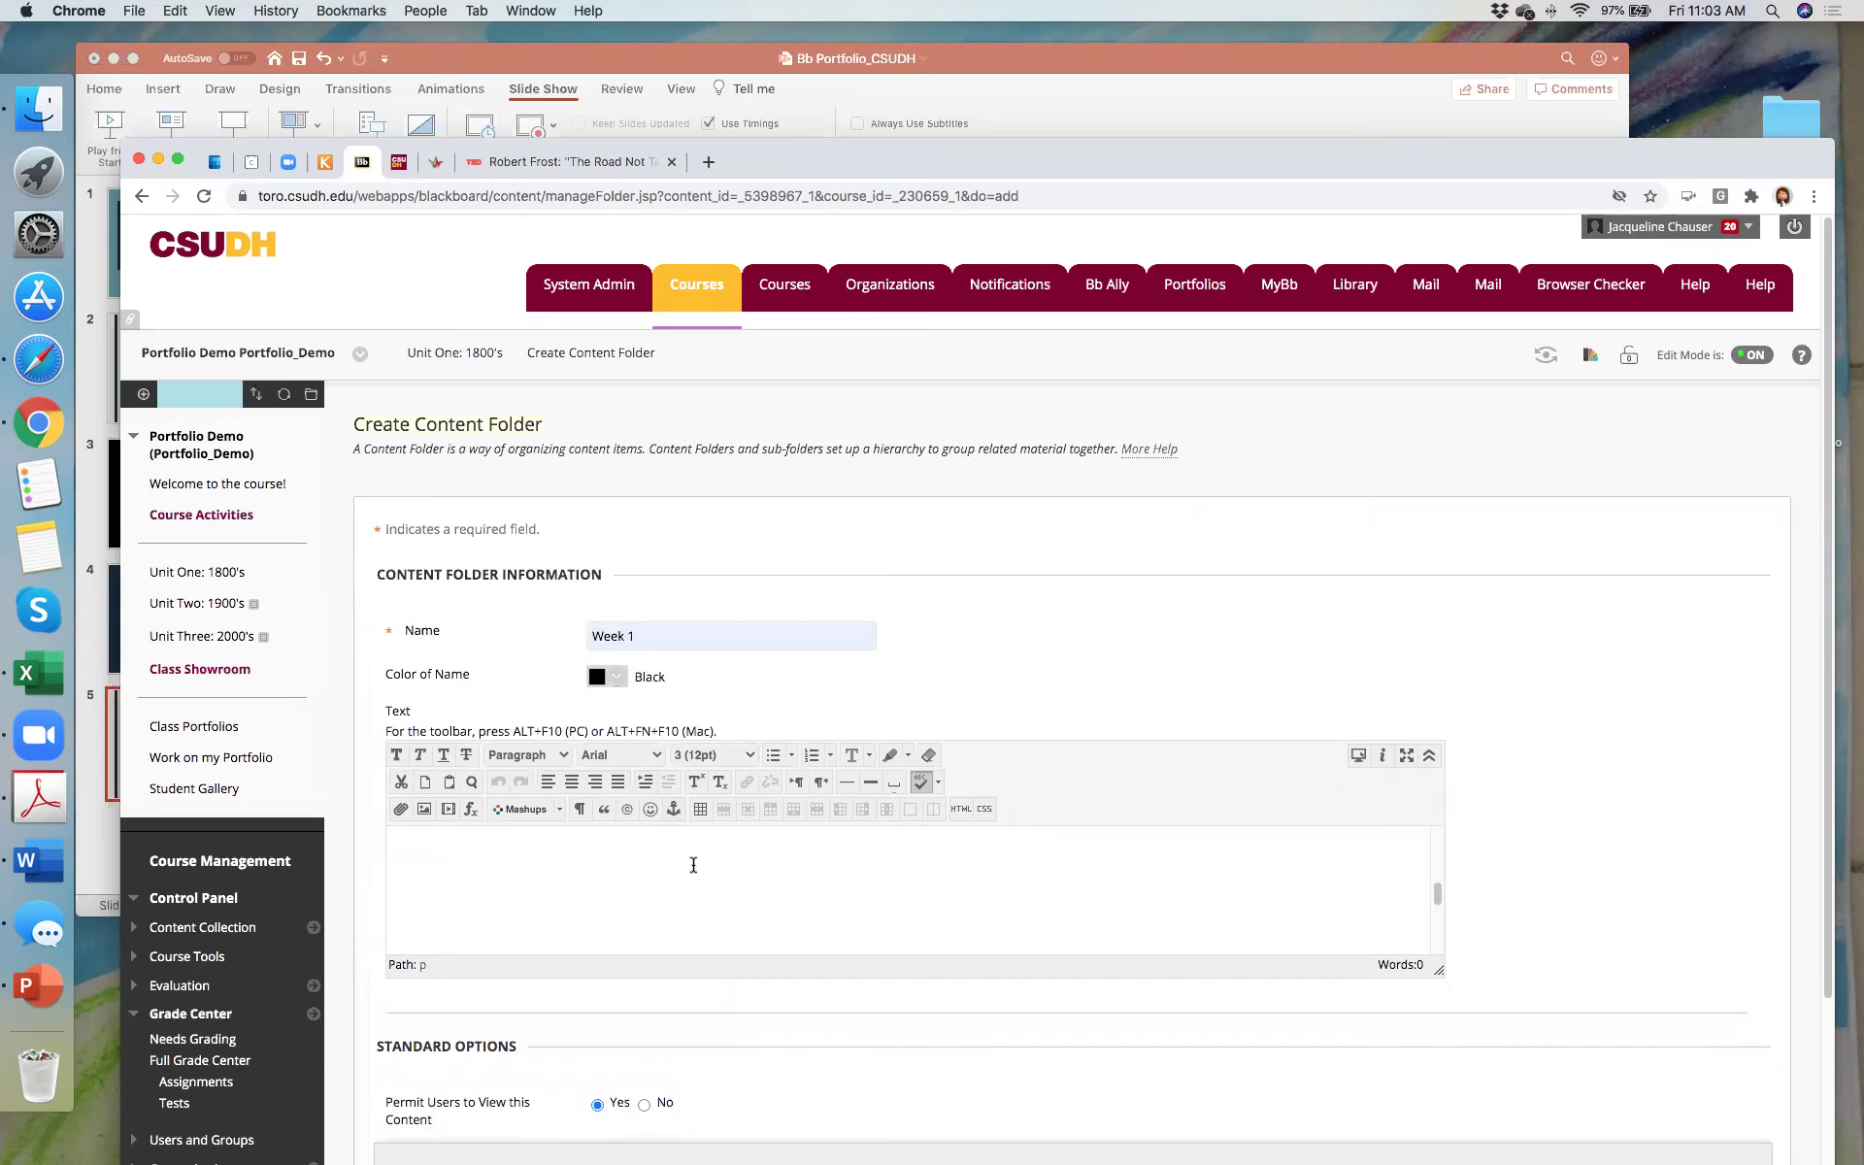
drag(1331, 144, 1327, 28)
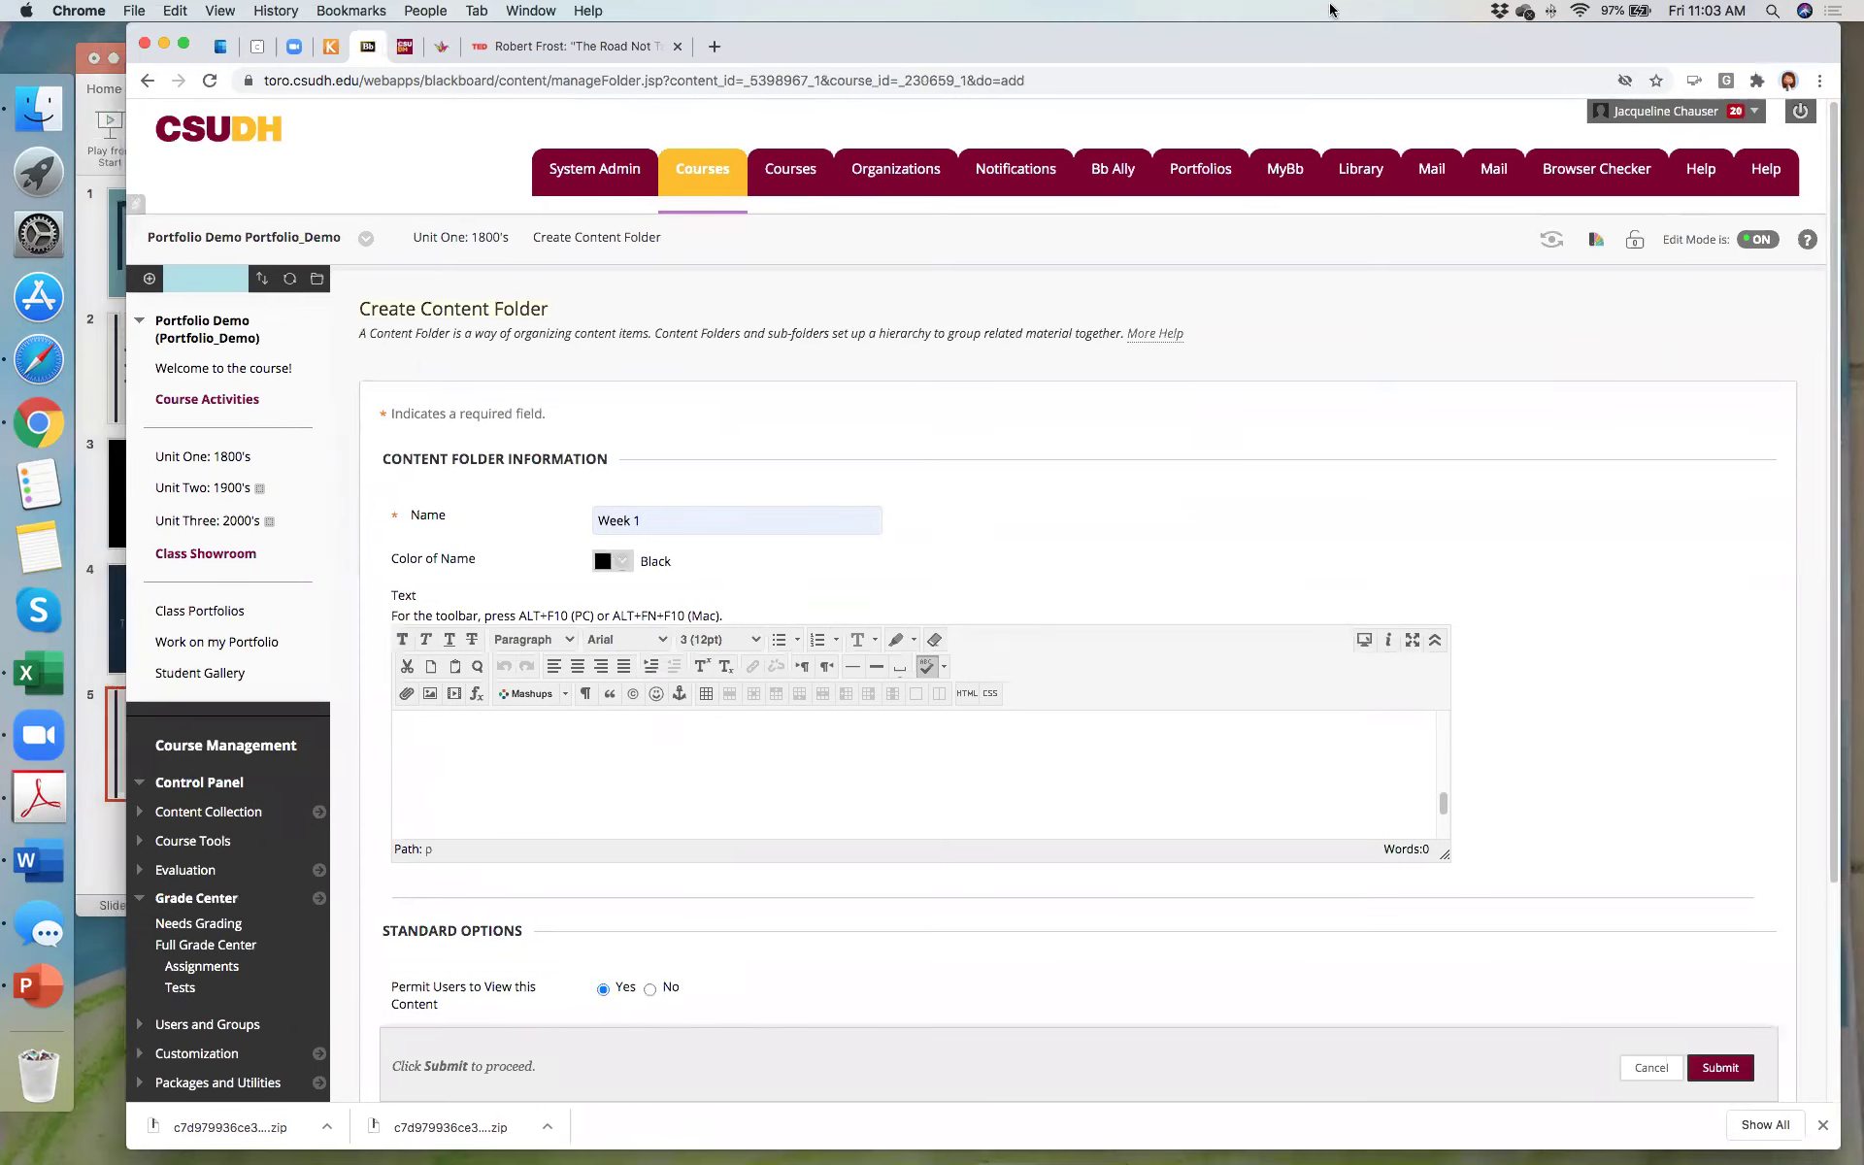
click(1705, 1072)
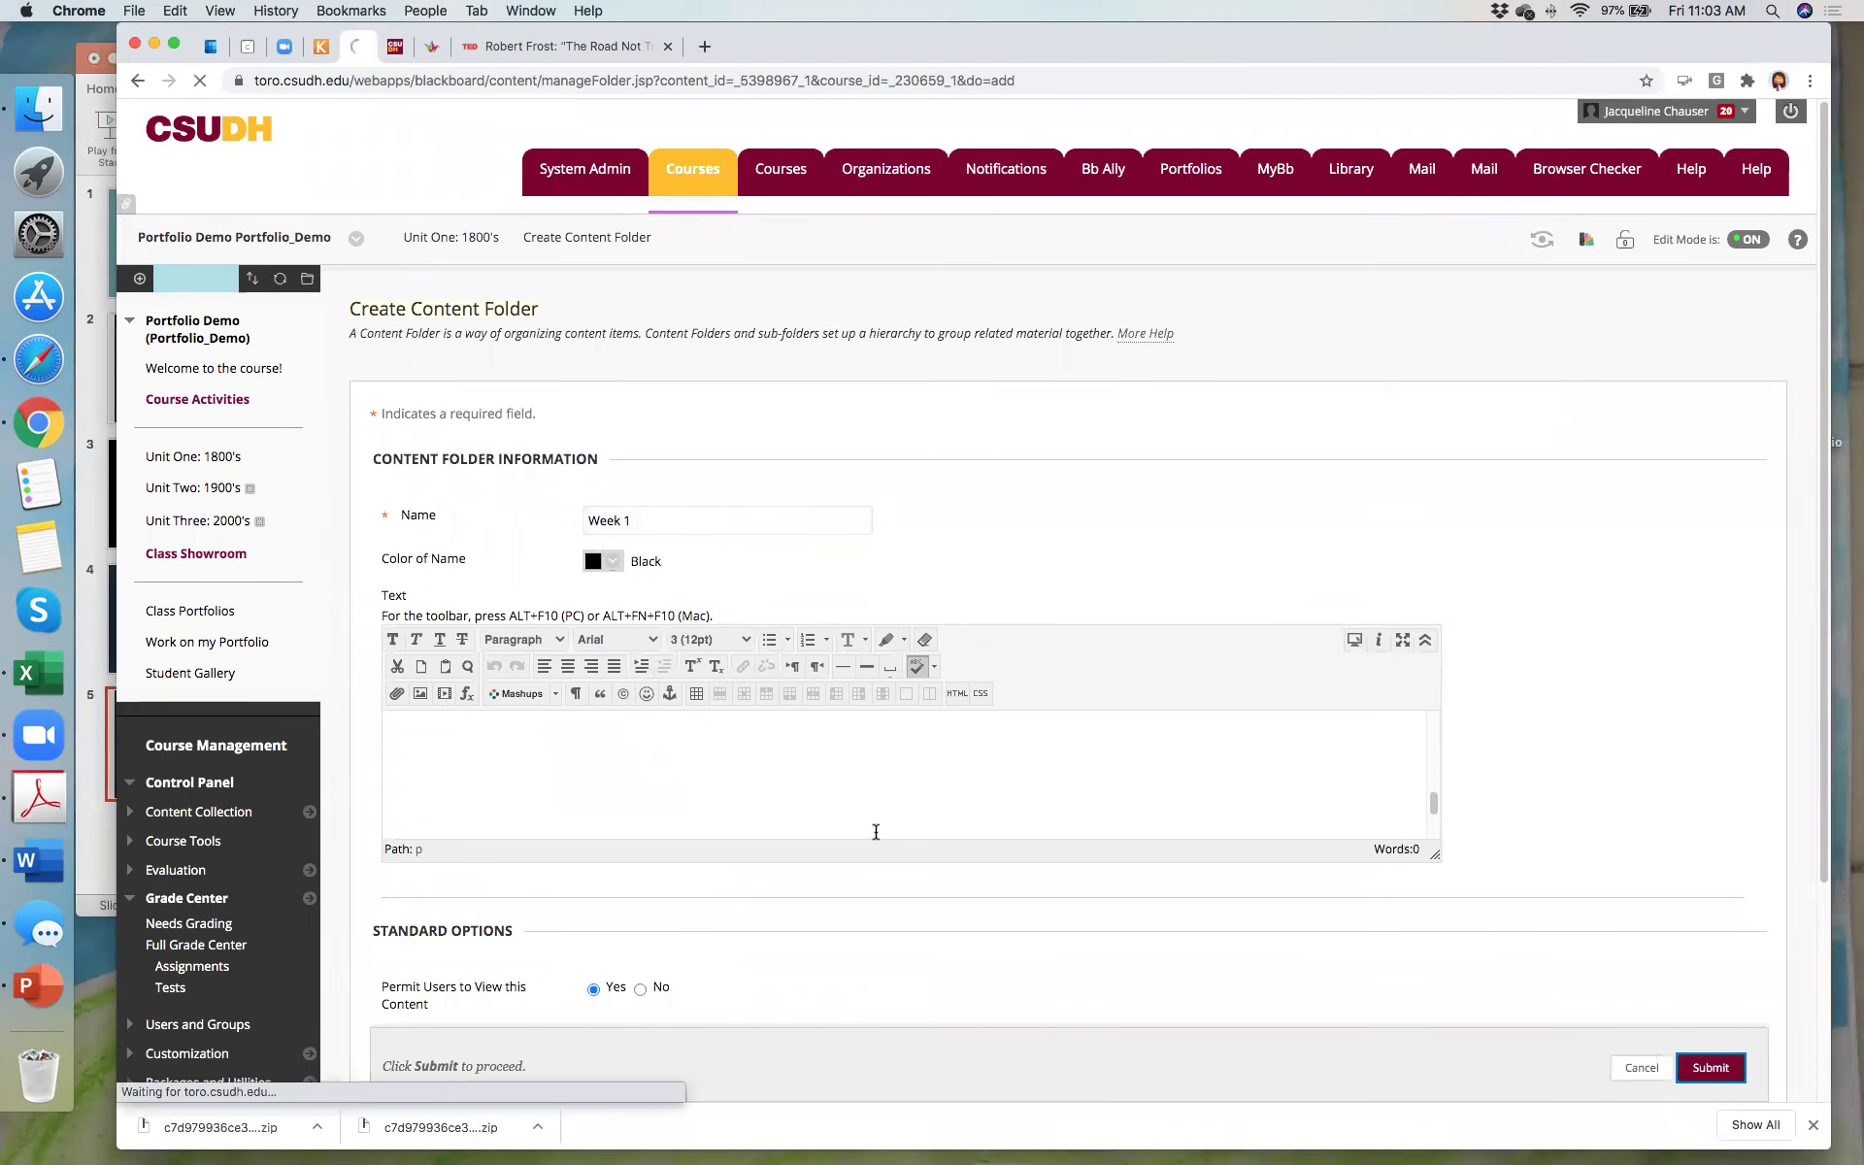
Step: Start a new assignment inside the Week 1 folder and name it "1800's Check In"
click(438, 715)
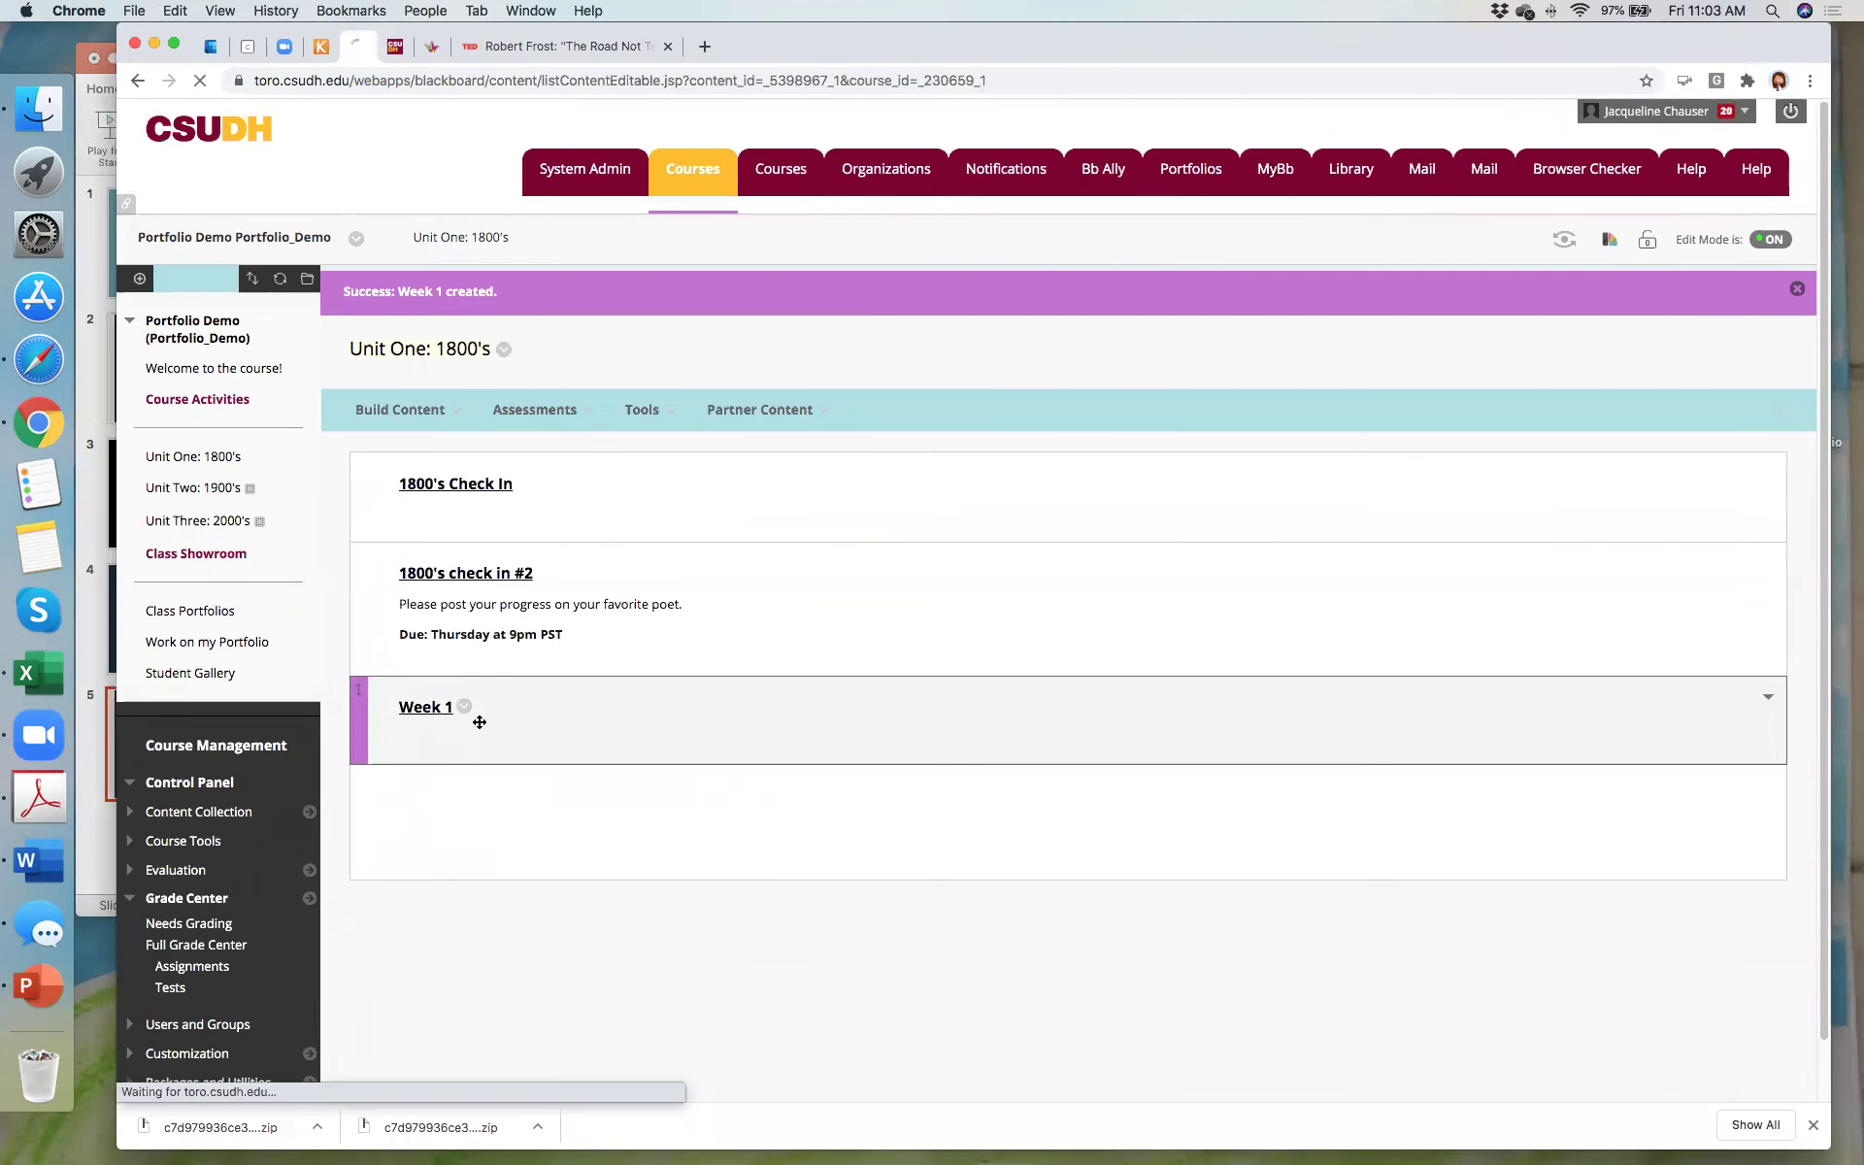
click(525, 370)
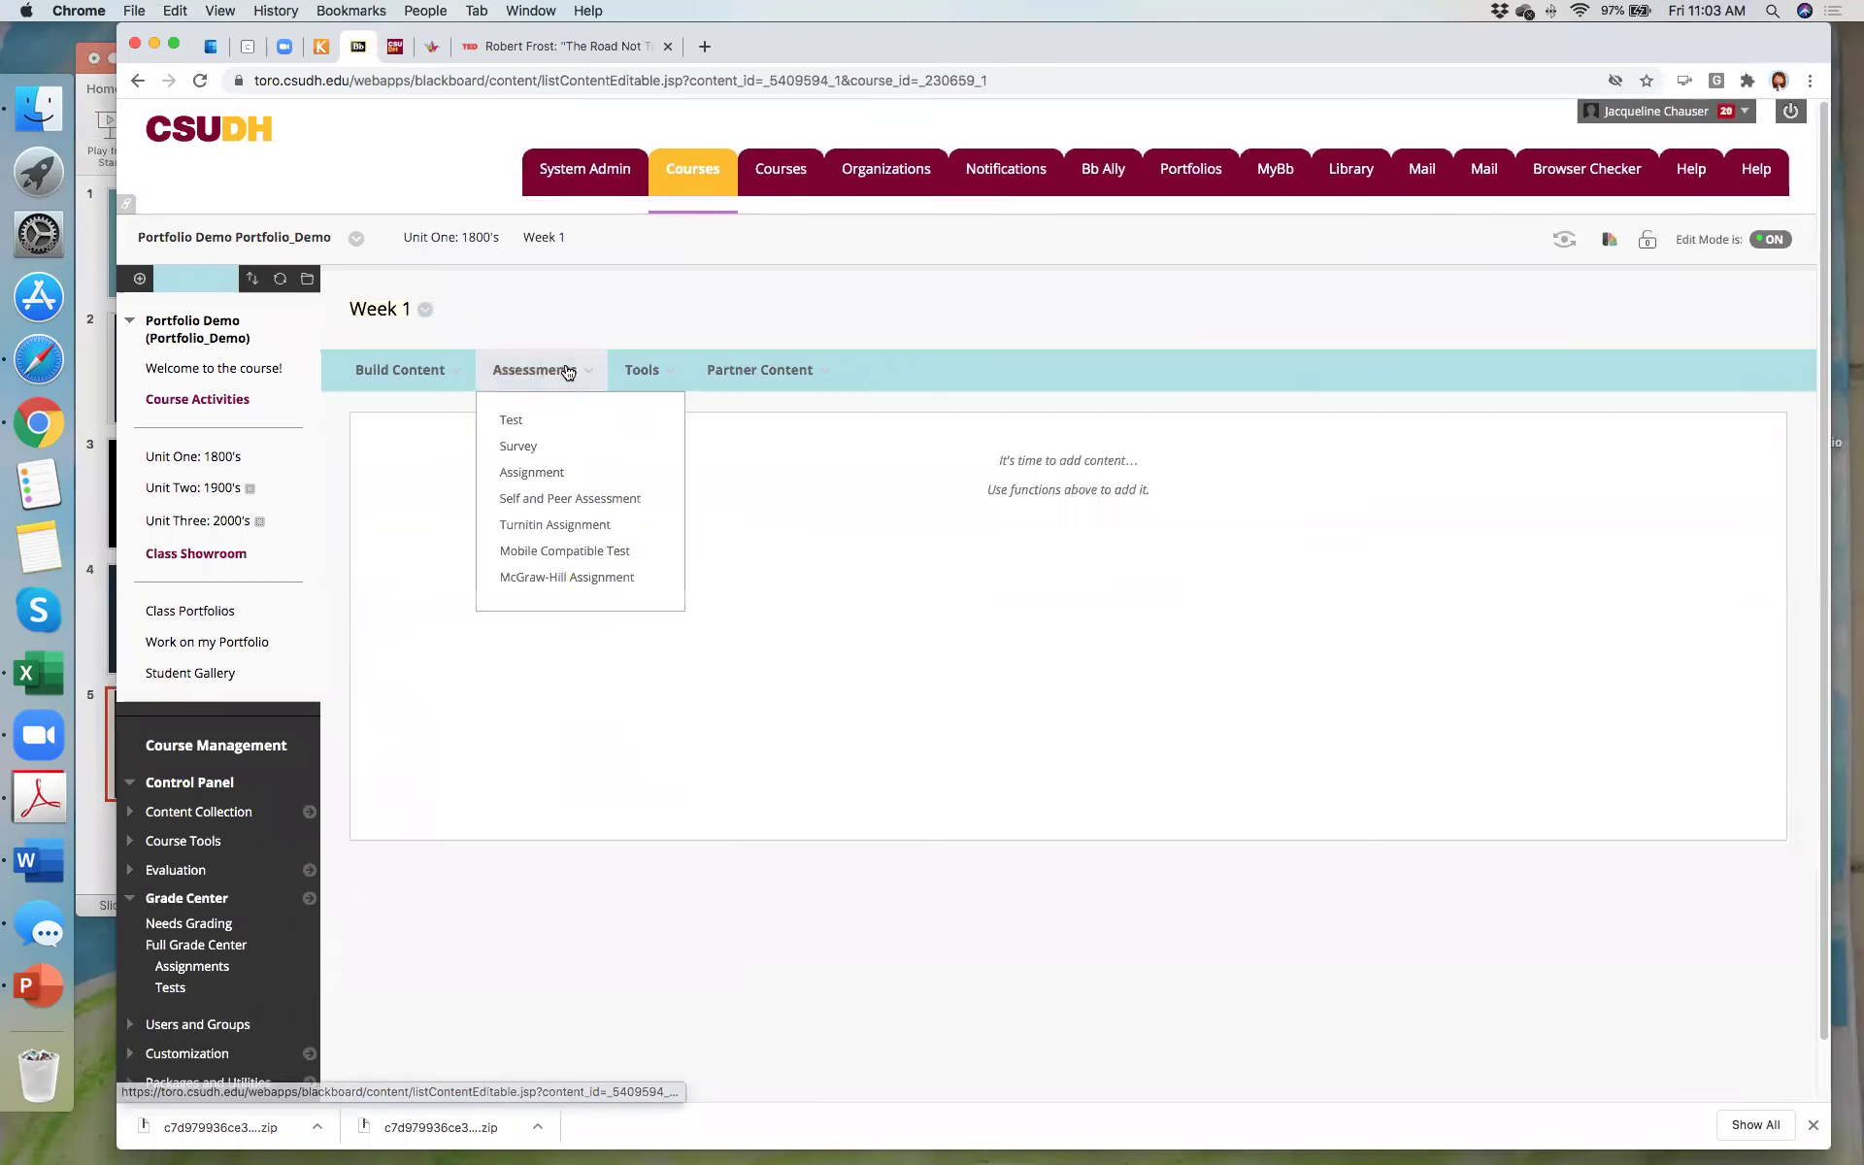
click(547, 472)
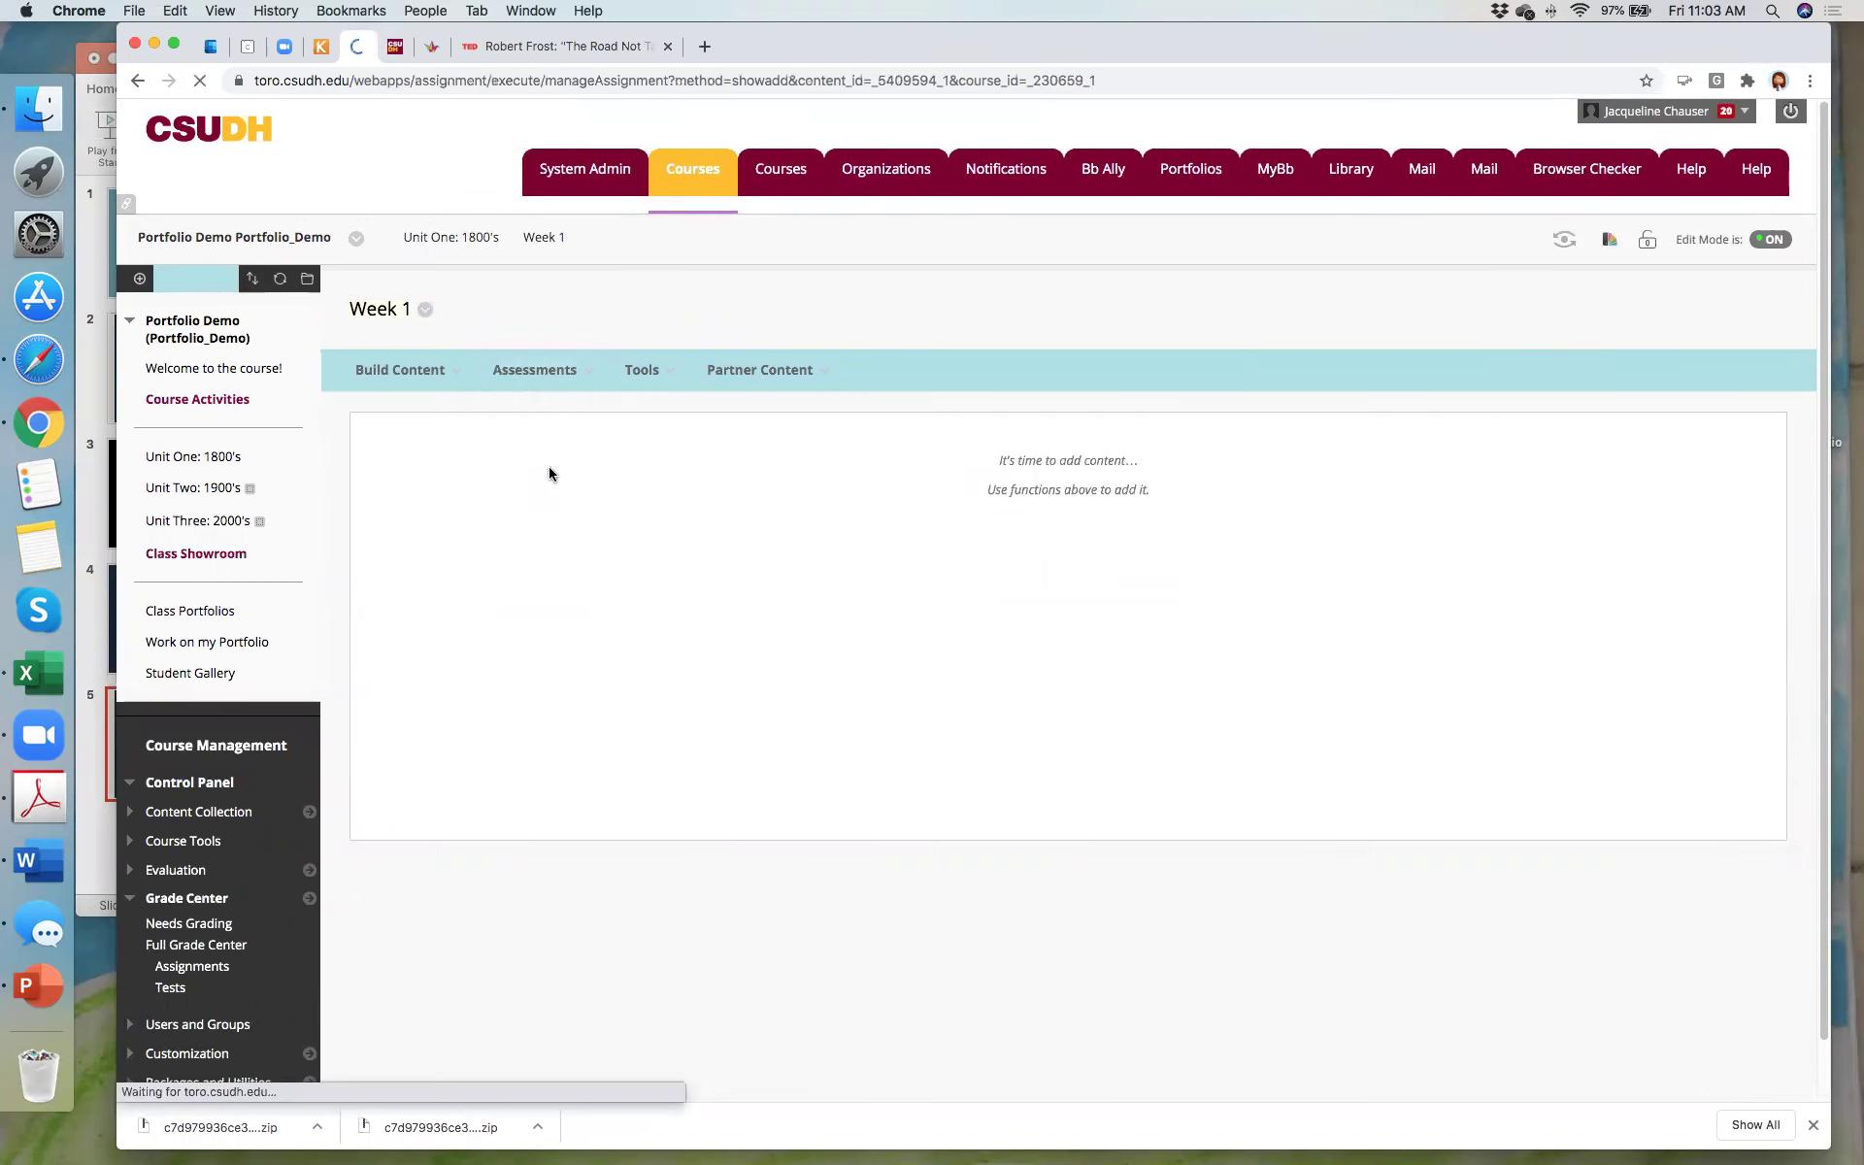
click(669, 525)
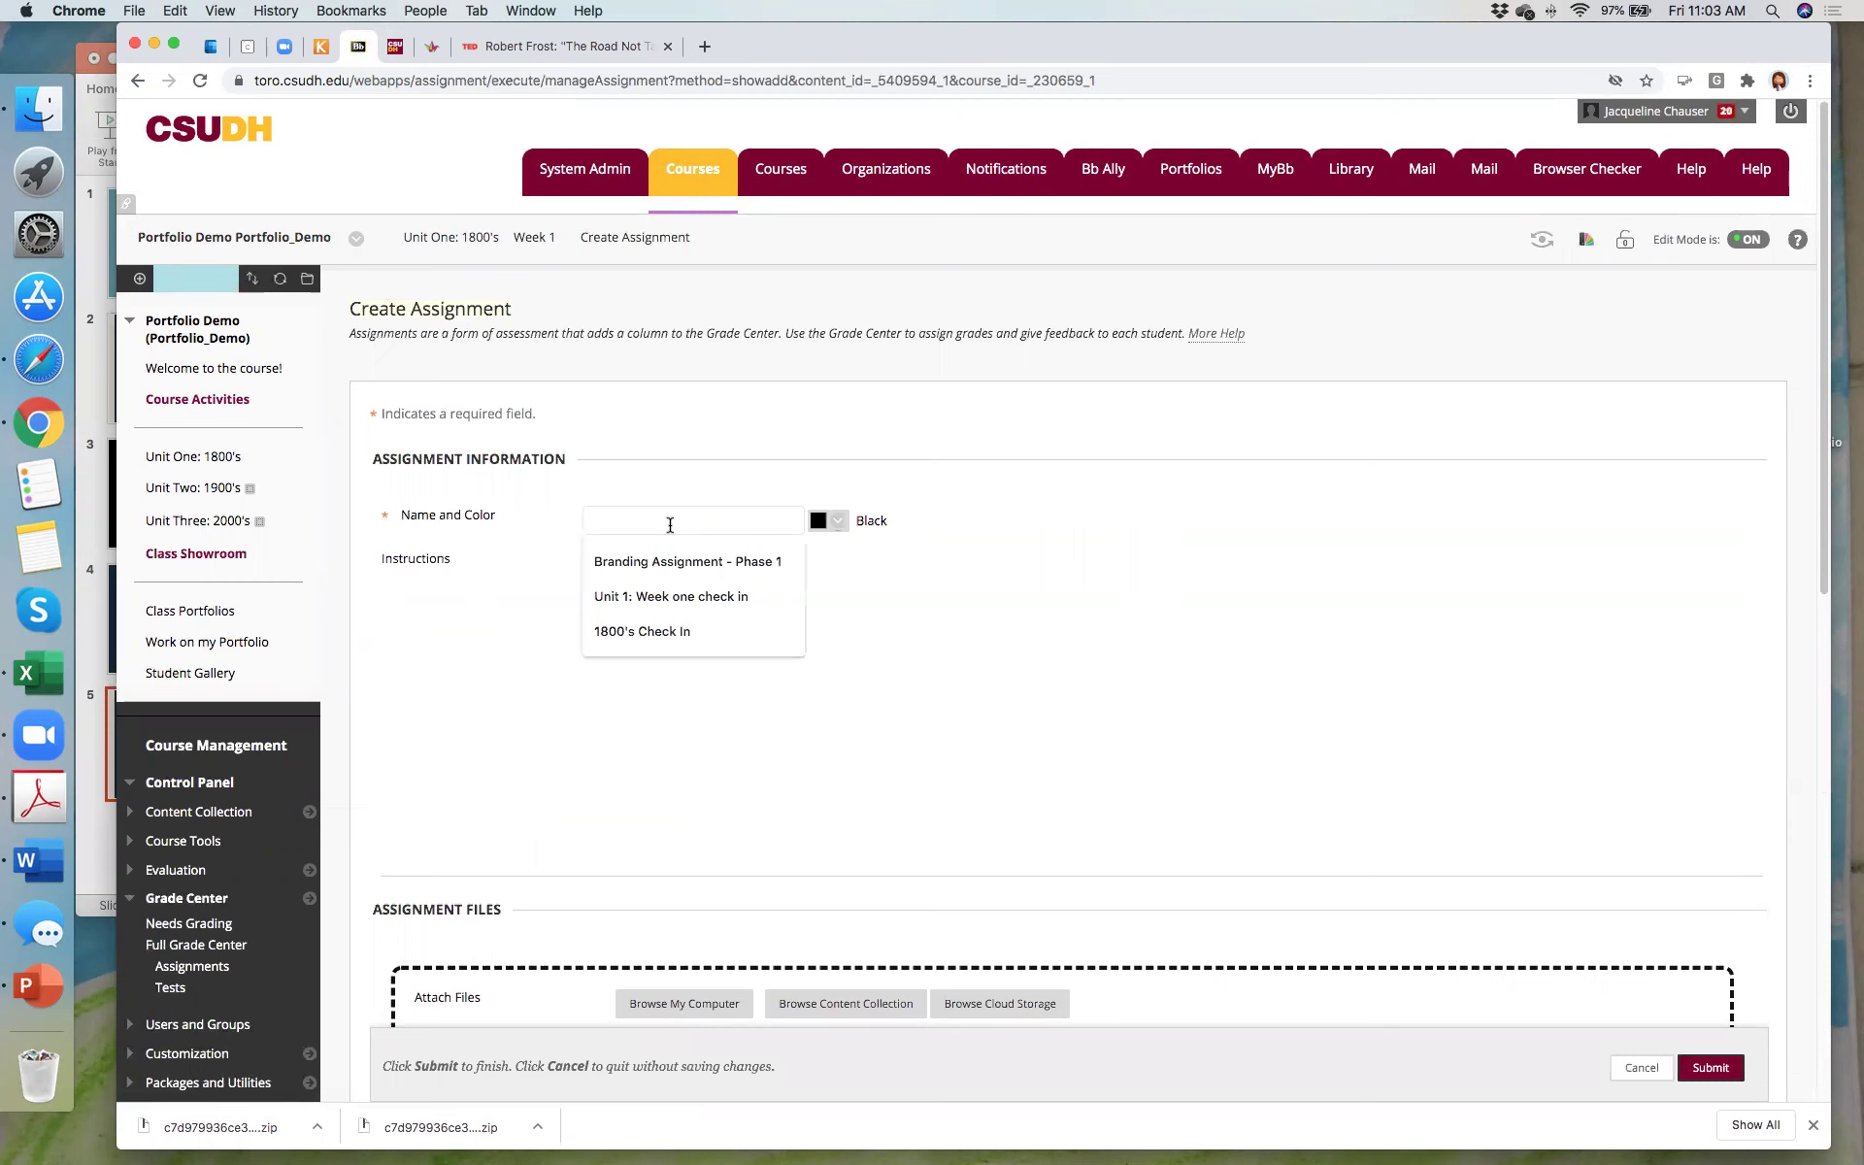
key(Down)
key(Down)
key(Down)
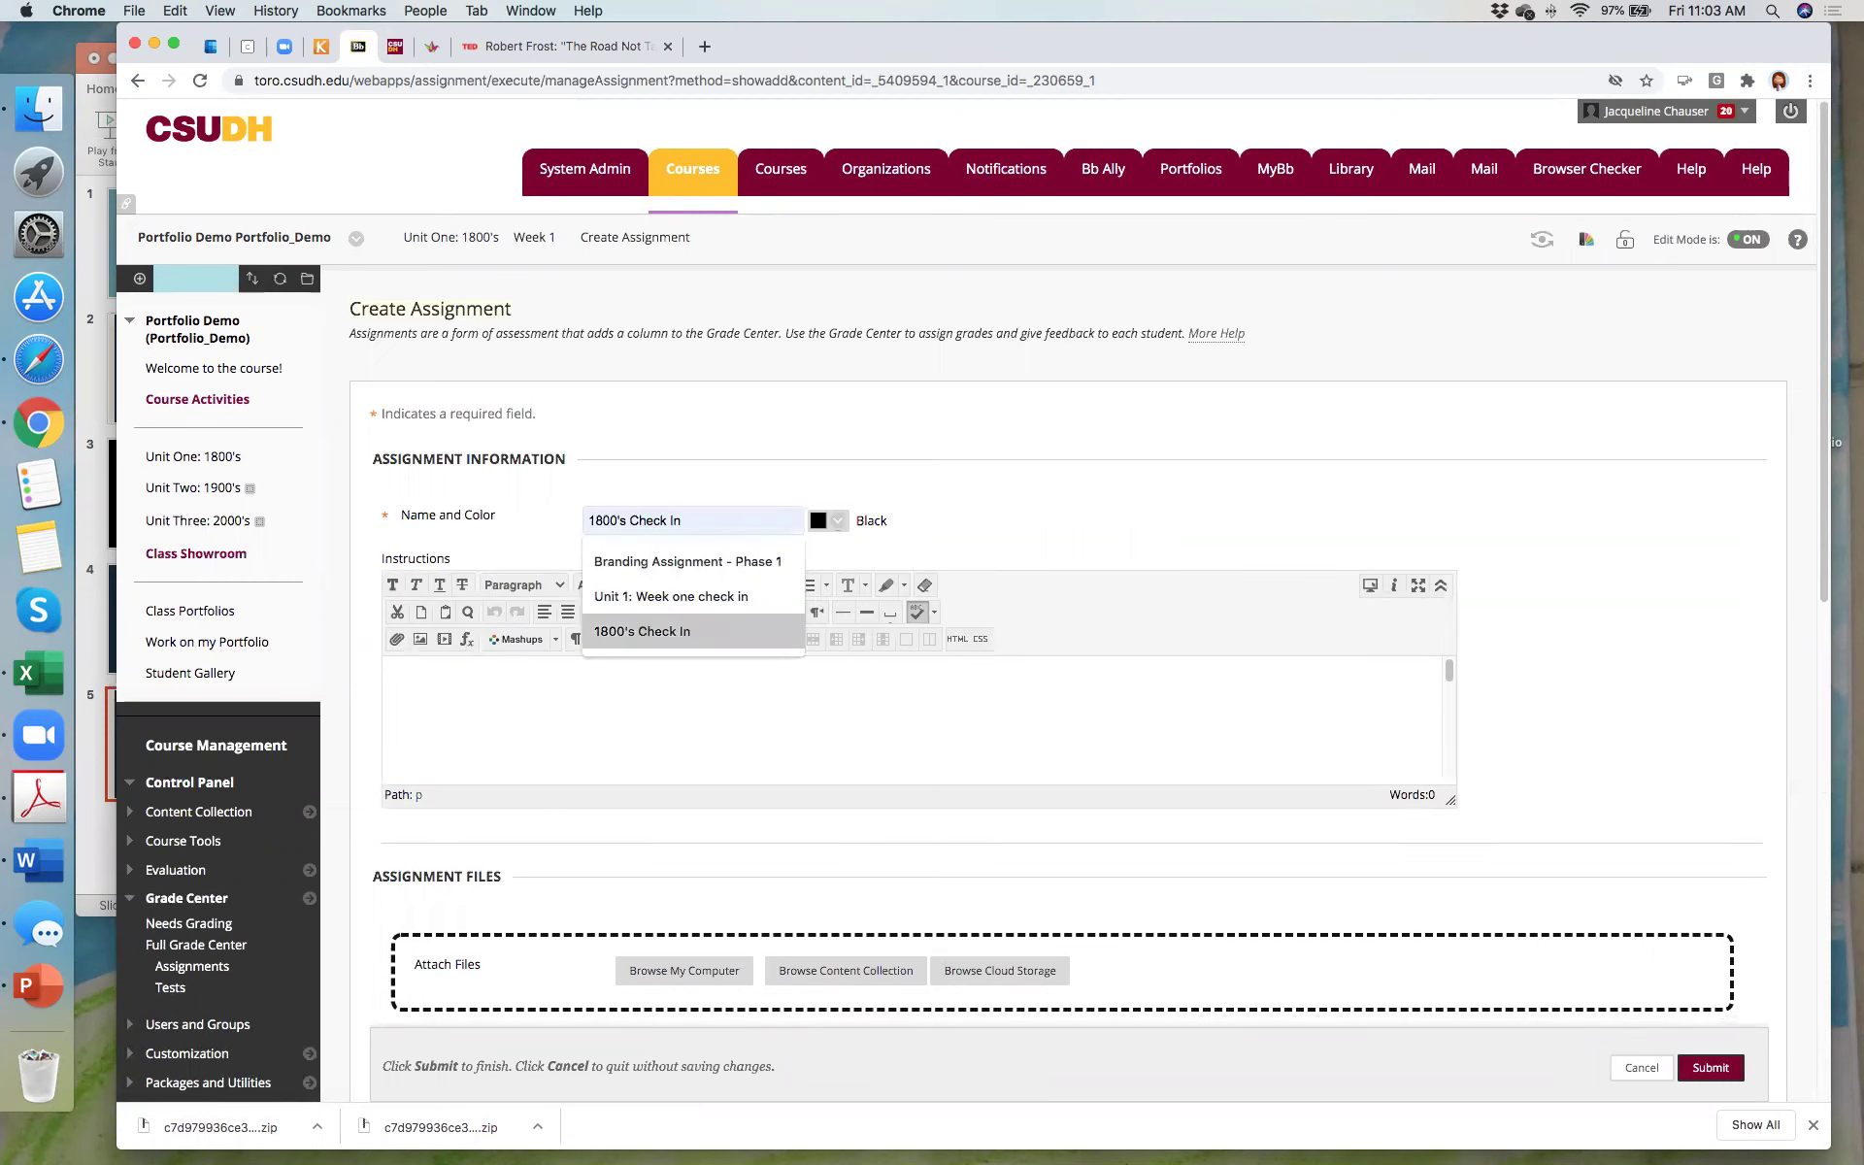
key(Return)
click(667, 677)
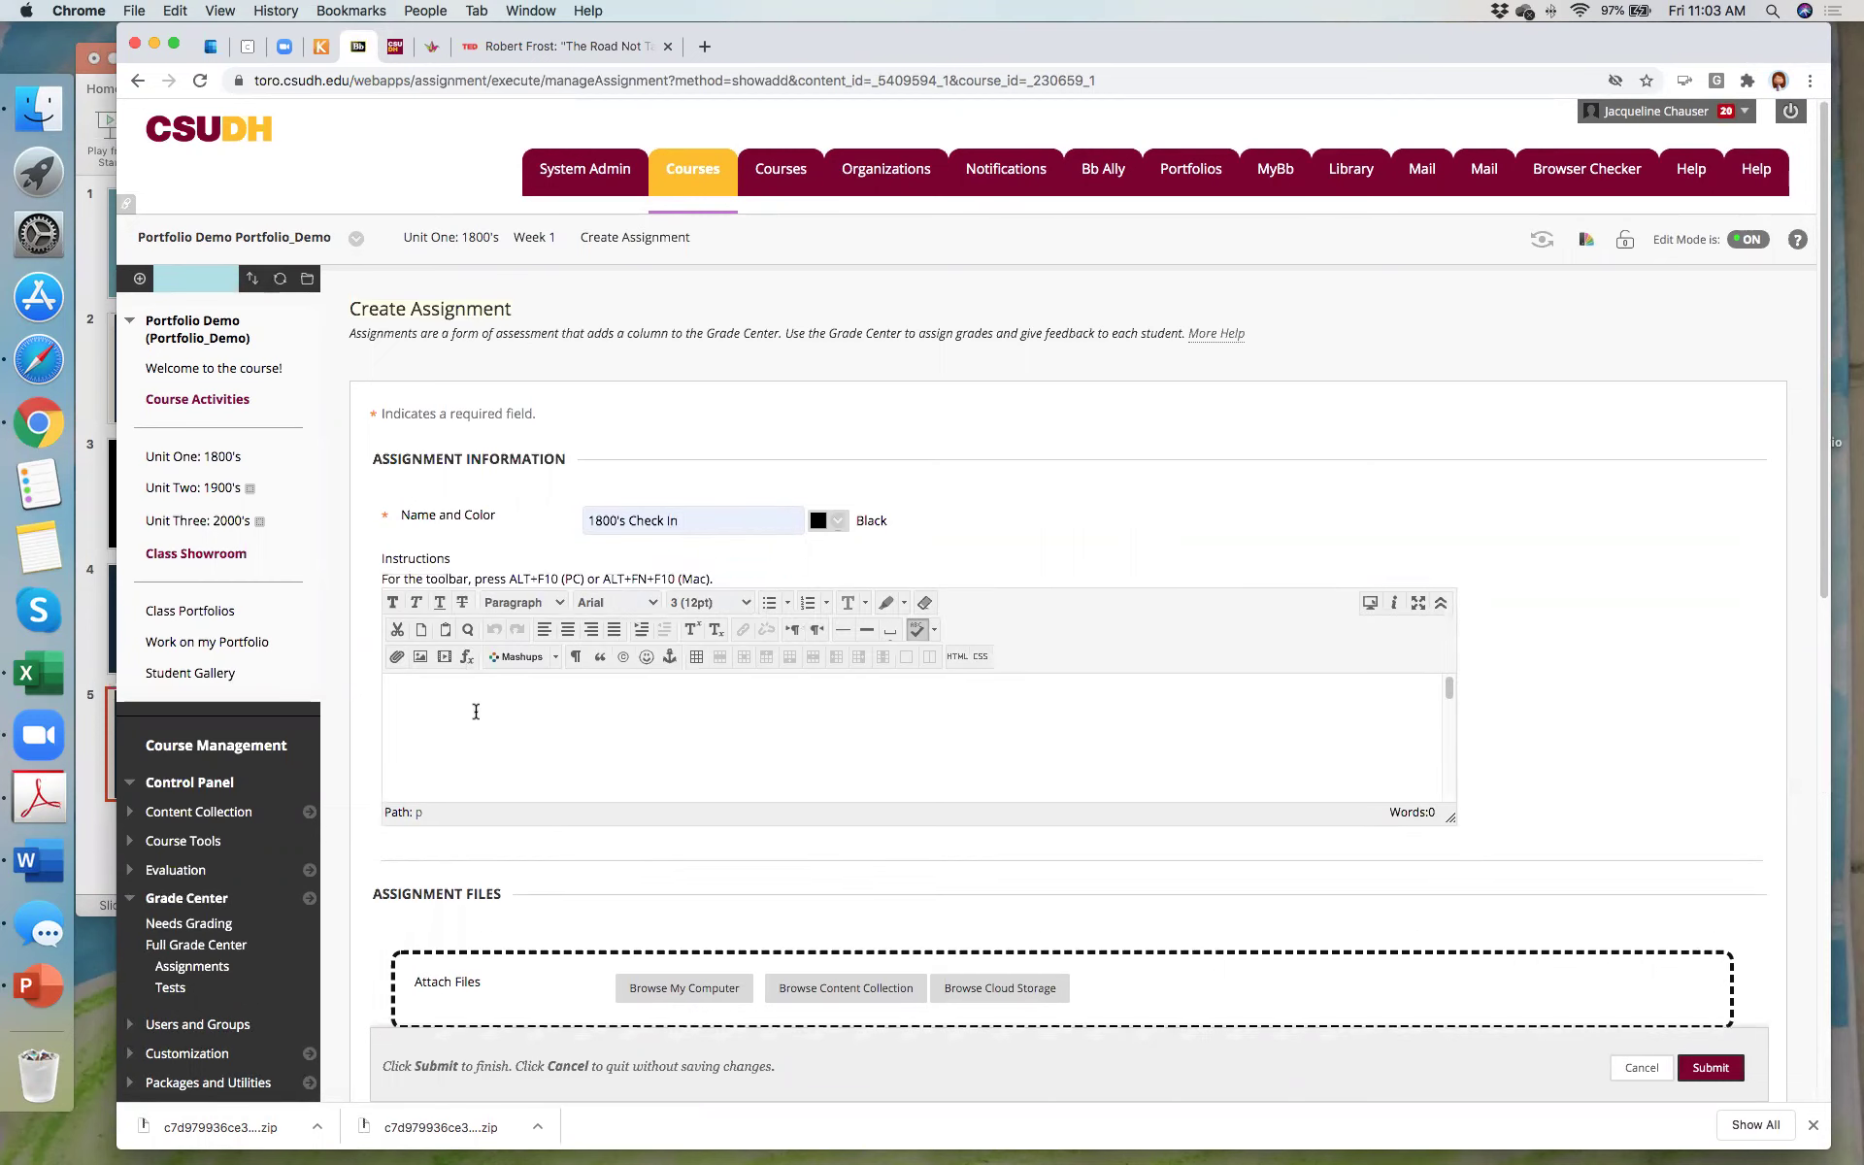
Step: Set the assignment's due date to 08/14/2020
scroll(693, 812, down, 5)
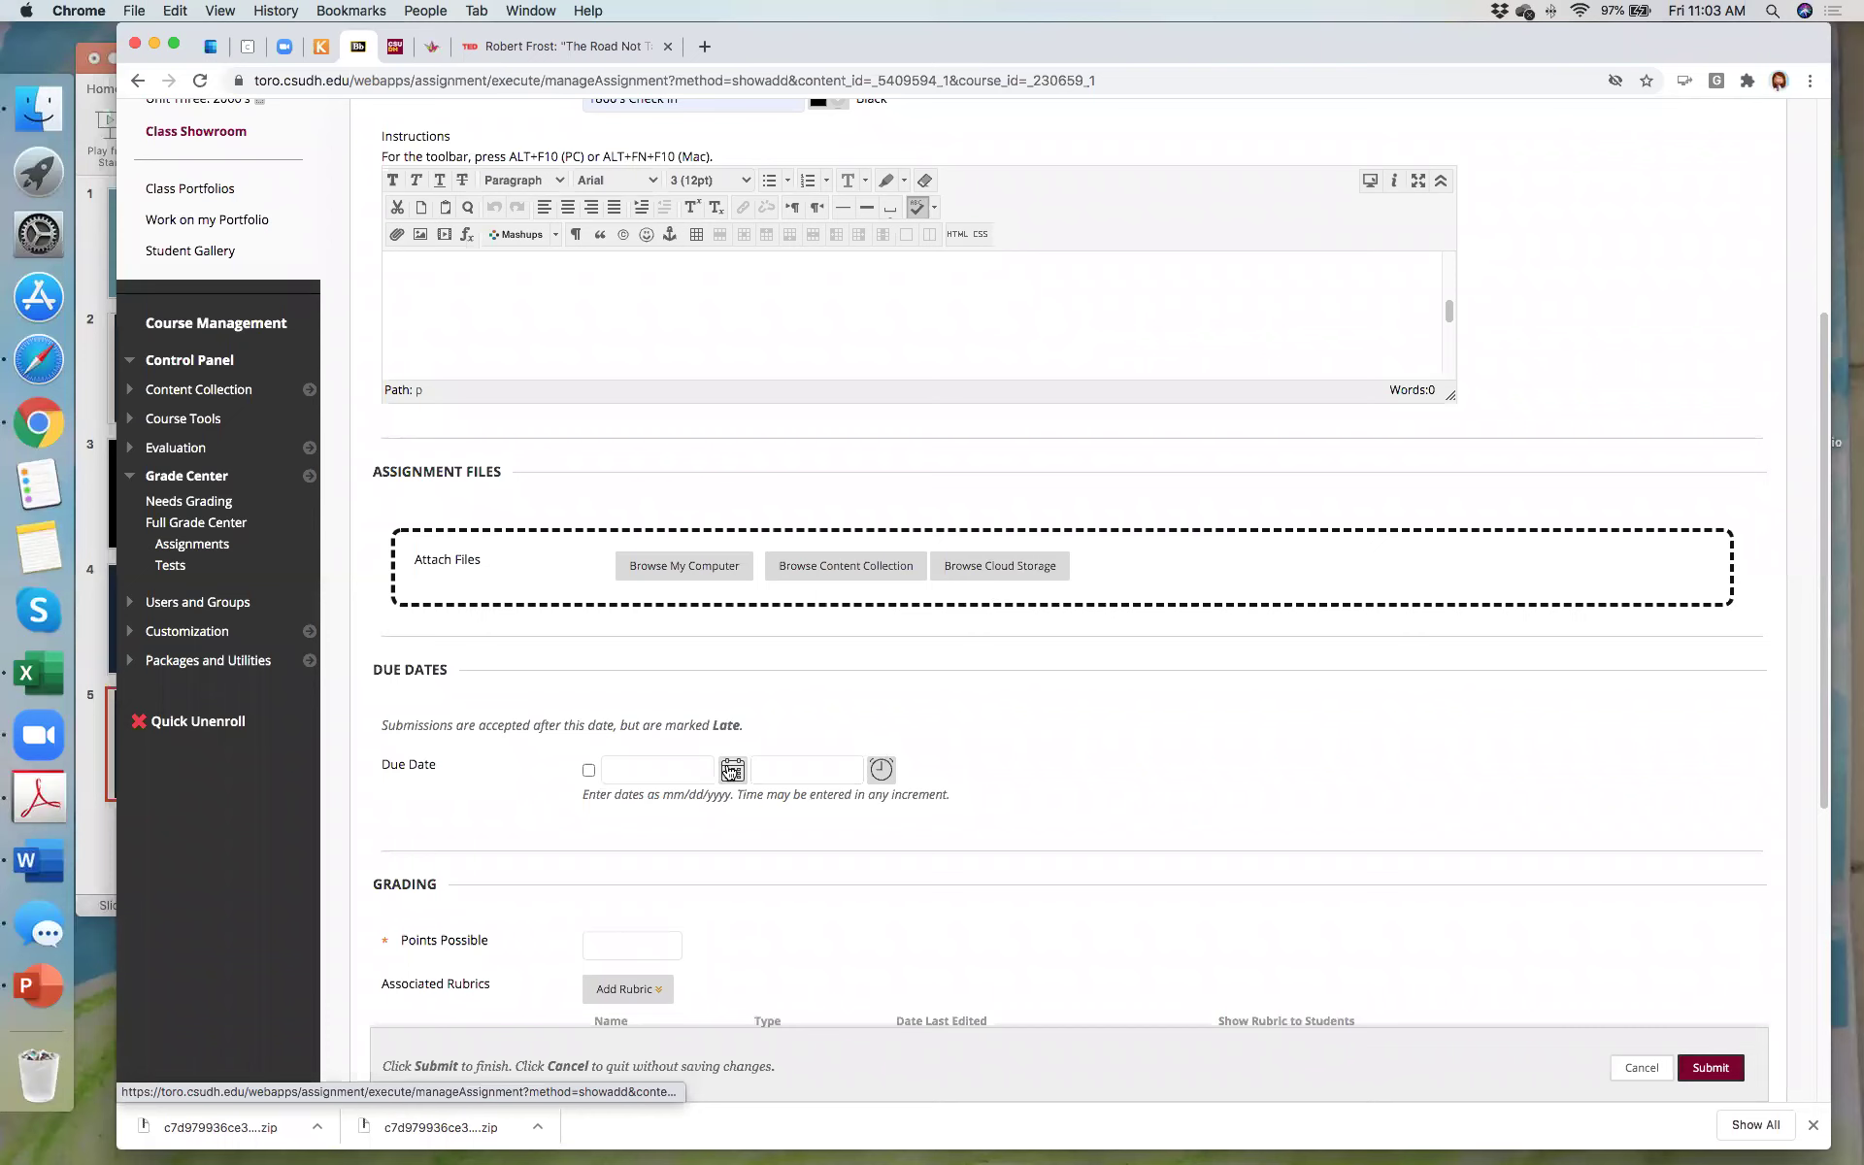
click(732, 770)
click(900, 677)
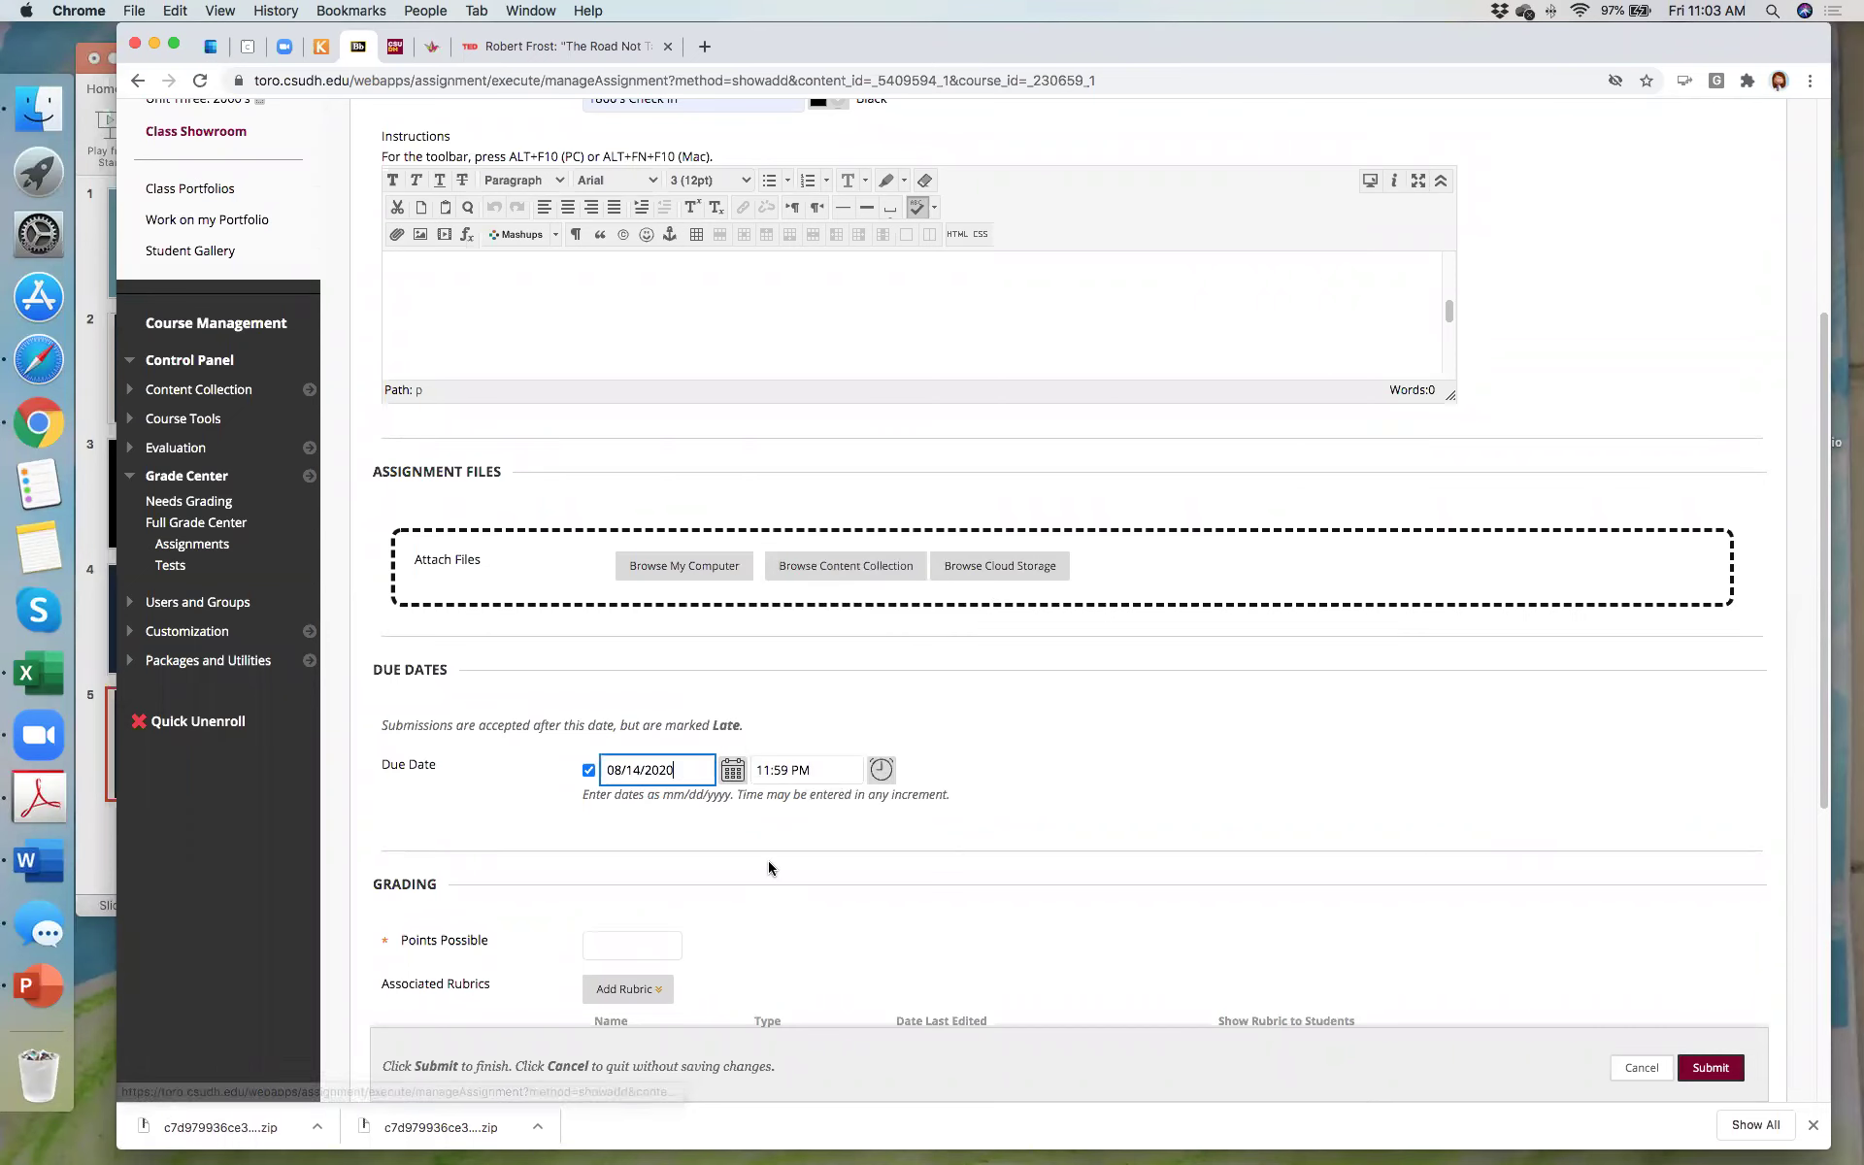
scroll(767, 860, down, 2)
click(670, 825)
scroll(641, 806, down, 1)
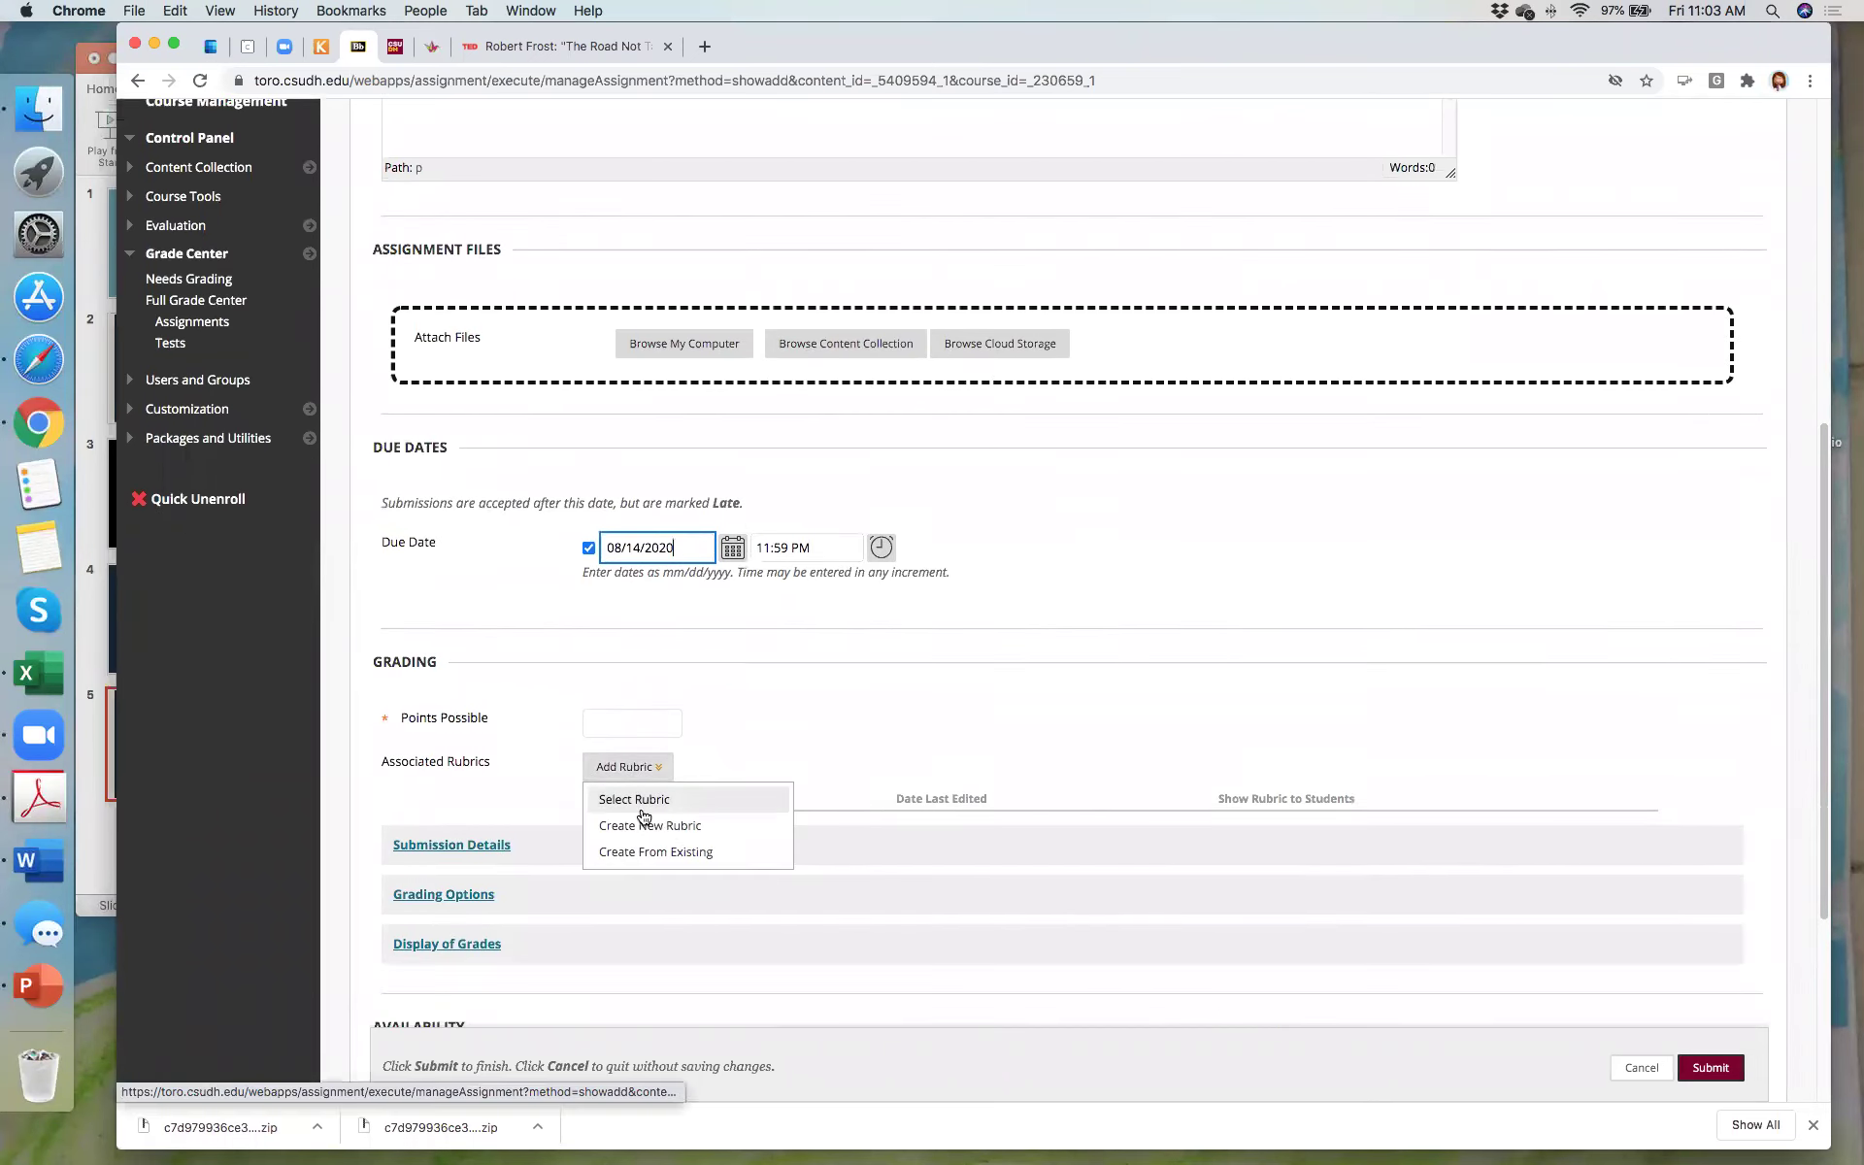
click(636, 828)
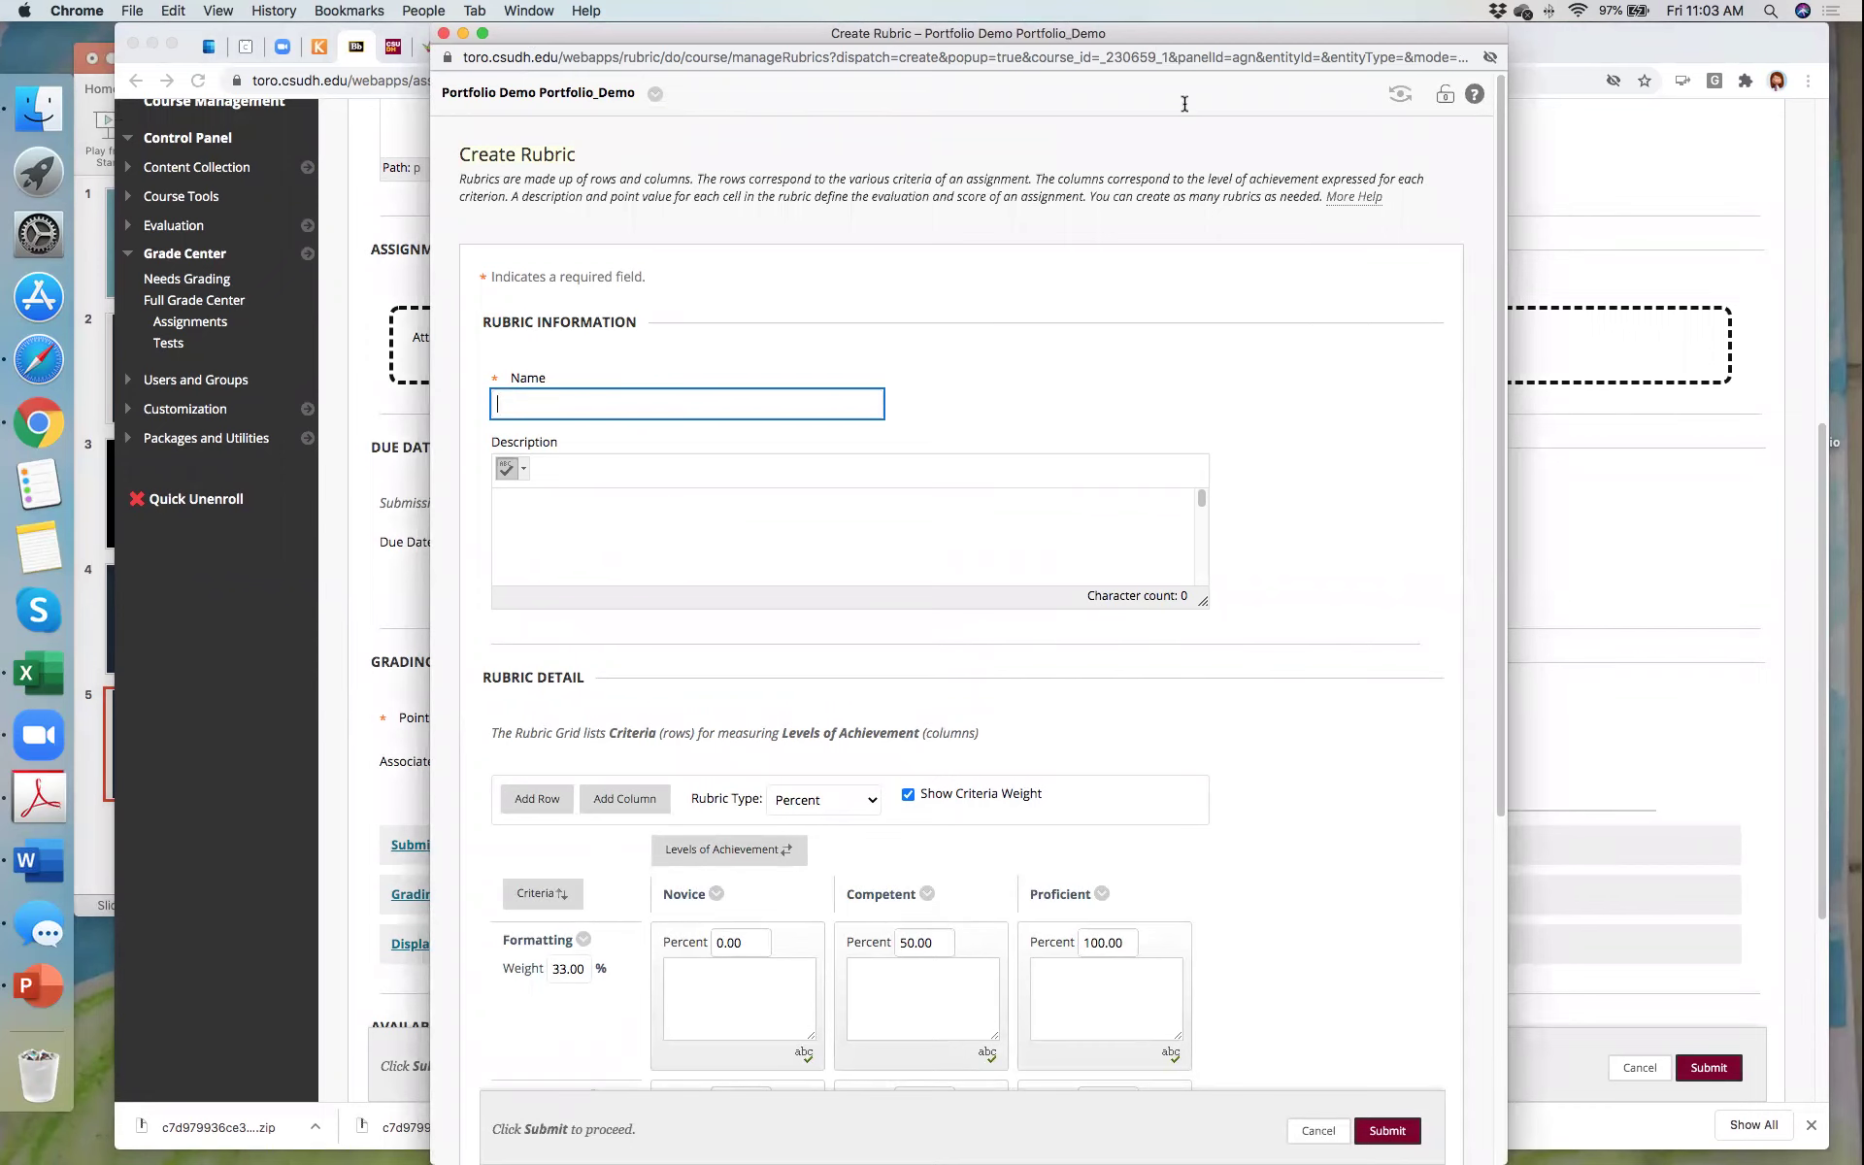
click(1321, 1131)
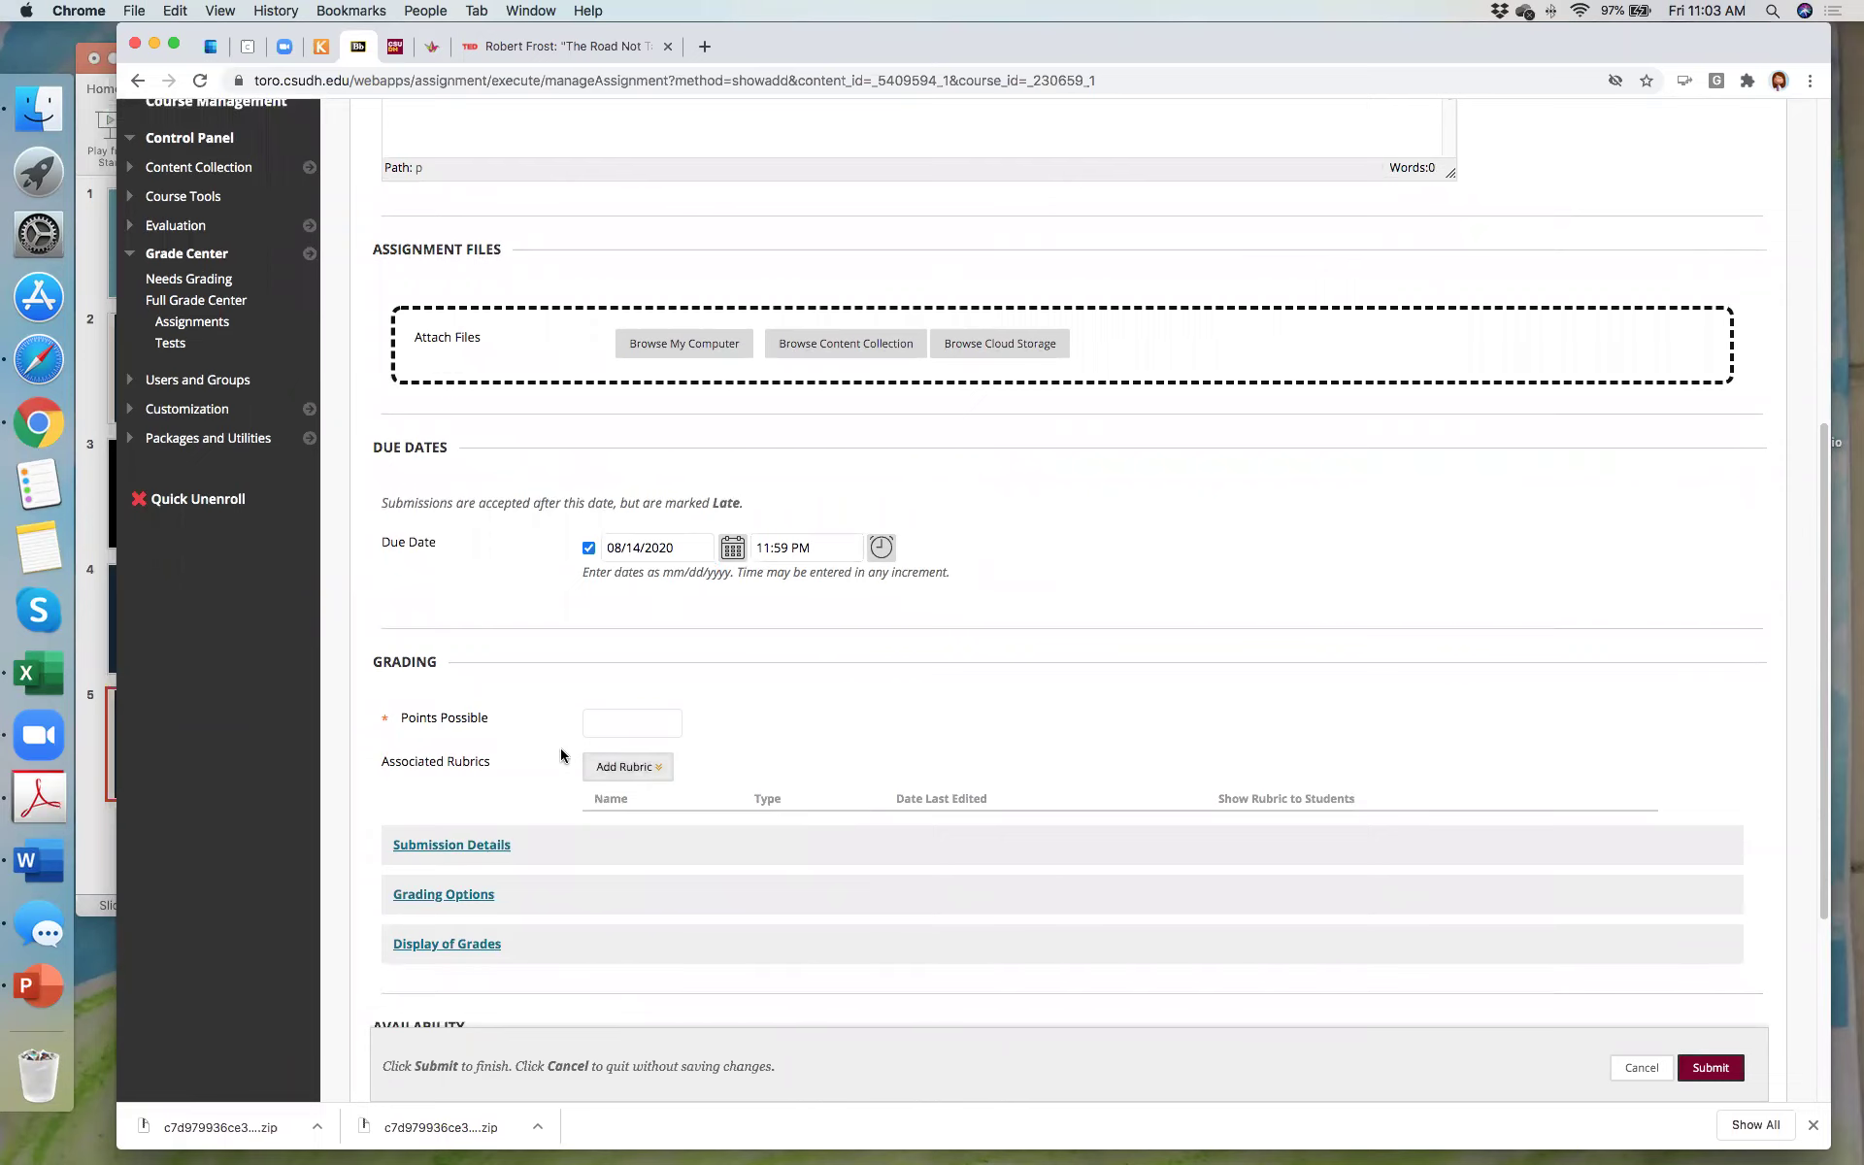
Step: Make the assignment a Portfolio Submission that allows multiple attempts, with a maximum of 2
scroll(559, 763, down, 5)
click(482, 580)
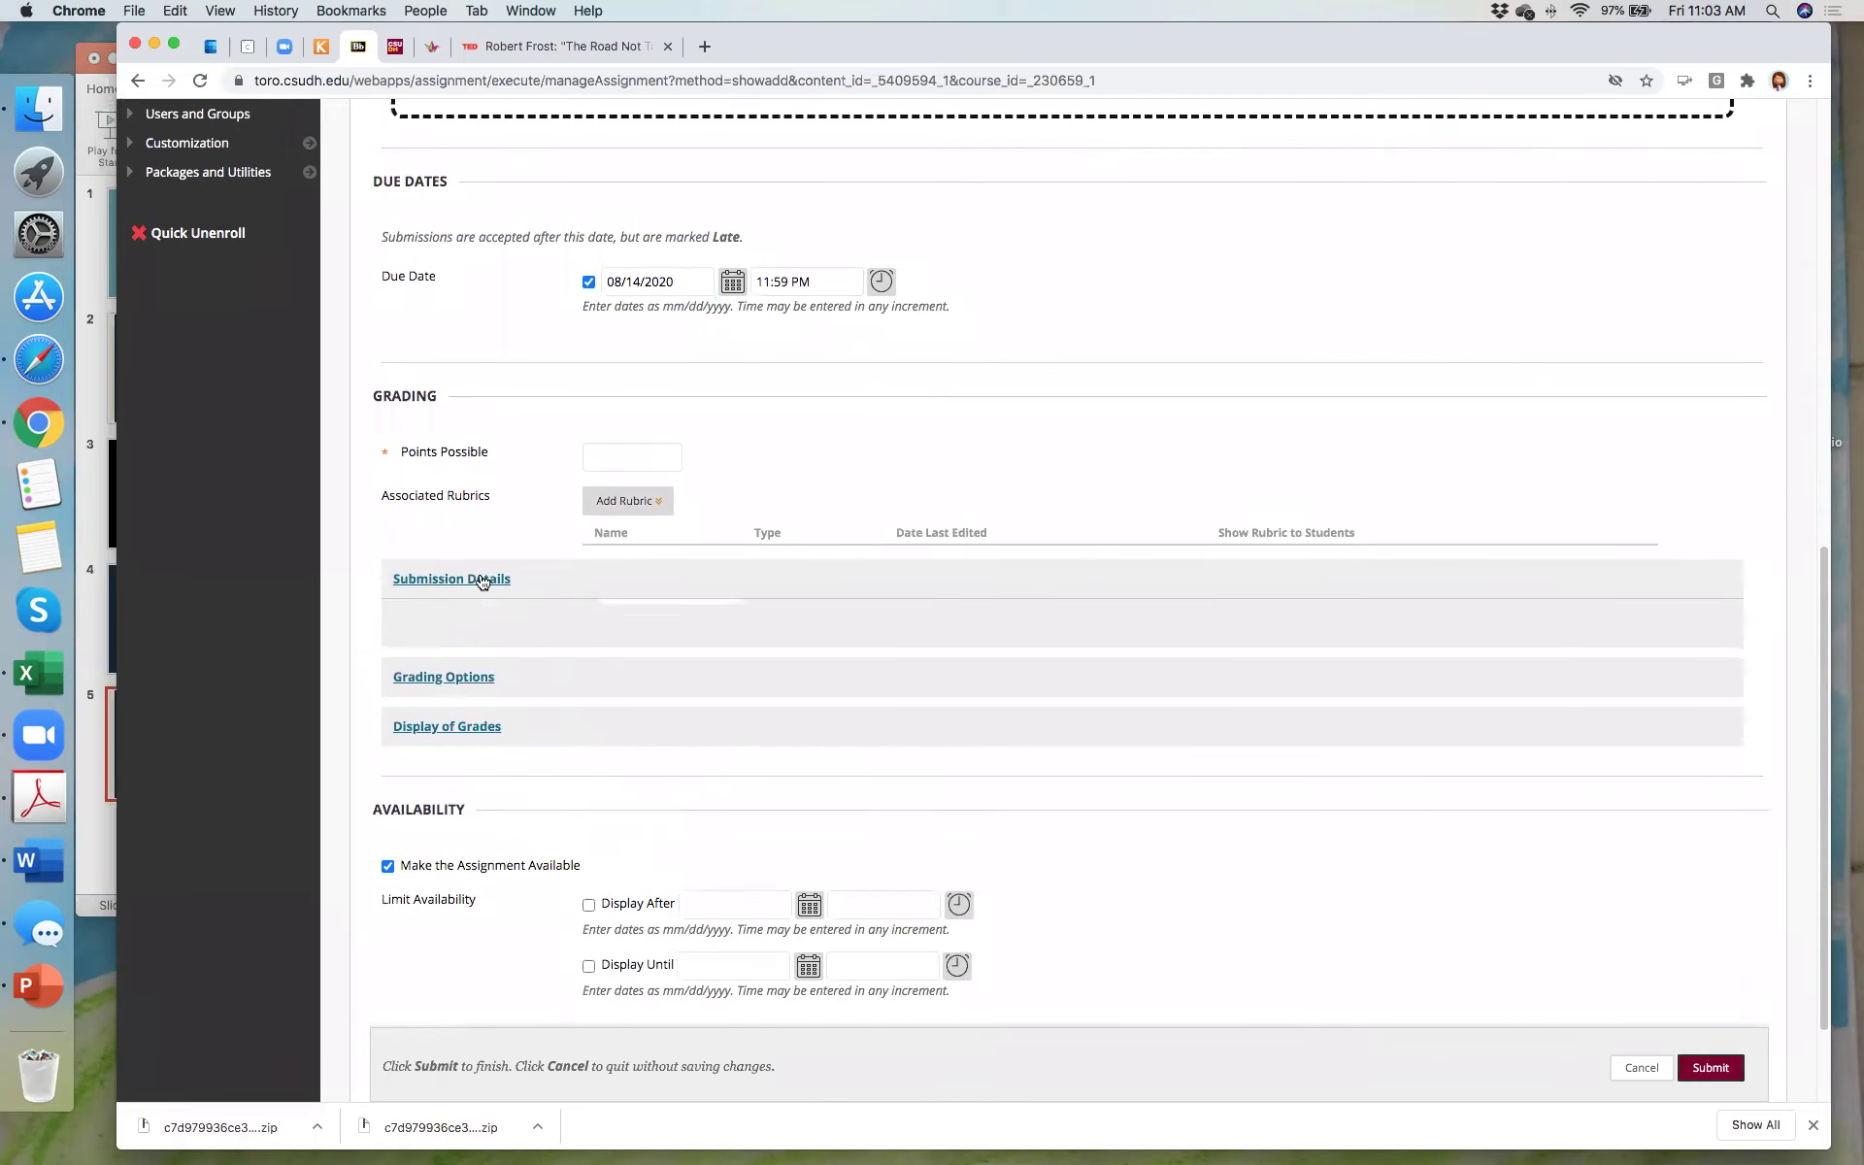
click(608, 724)
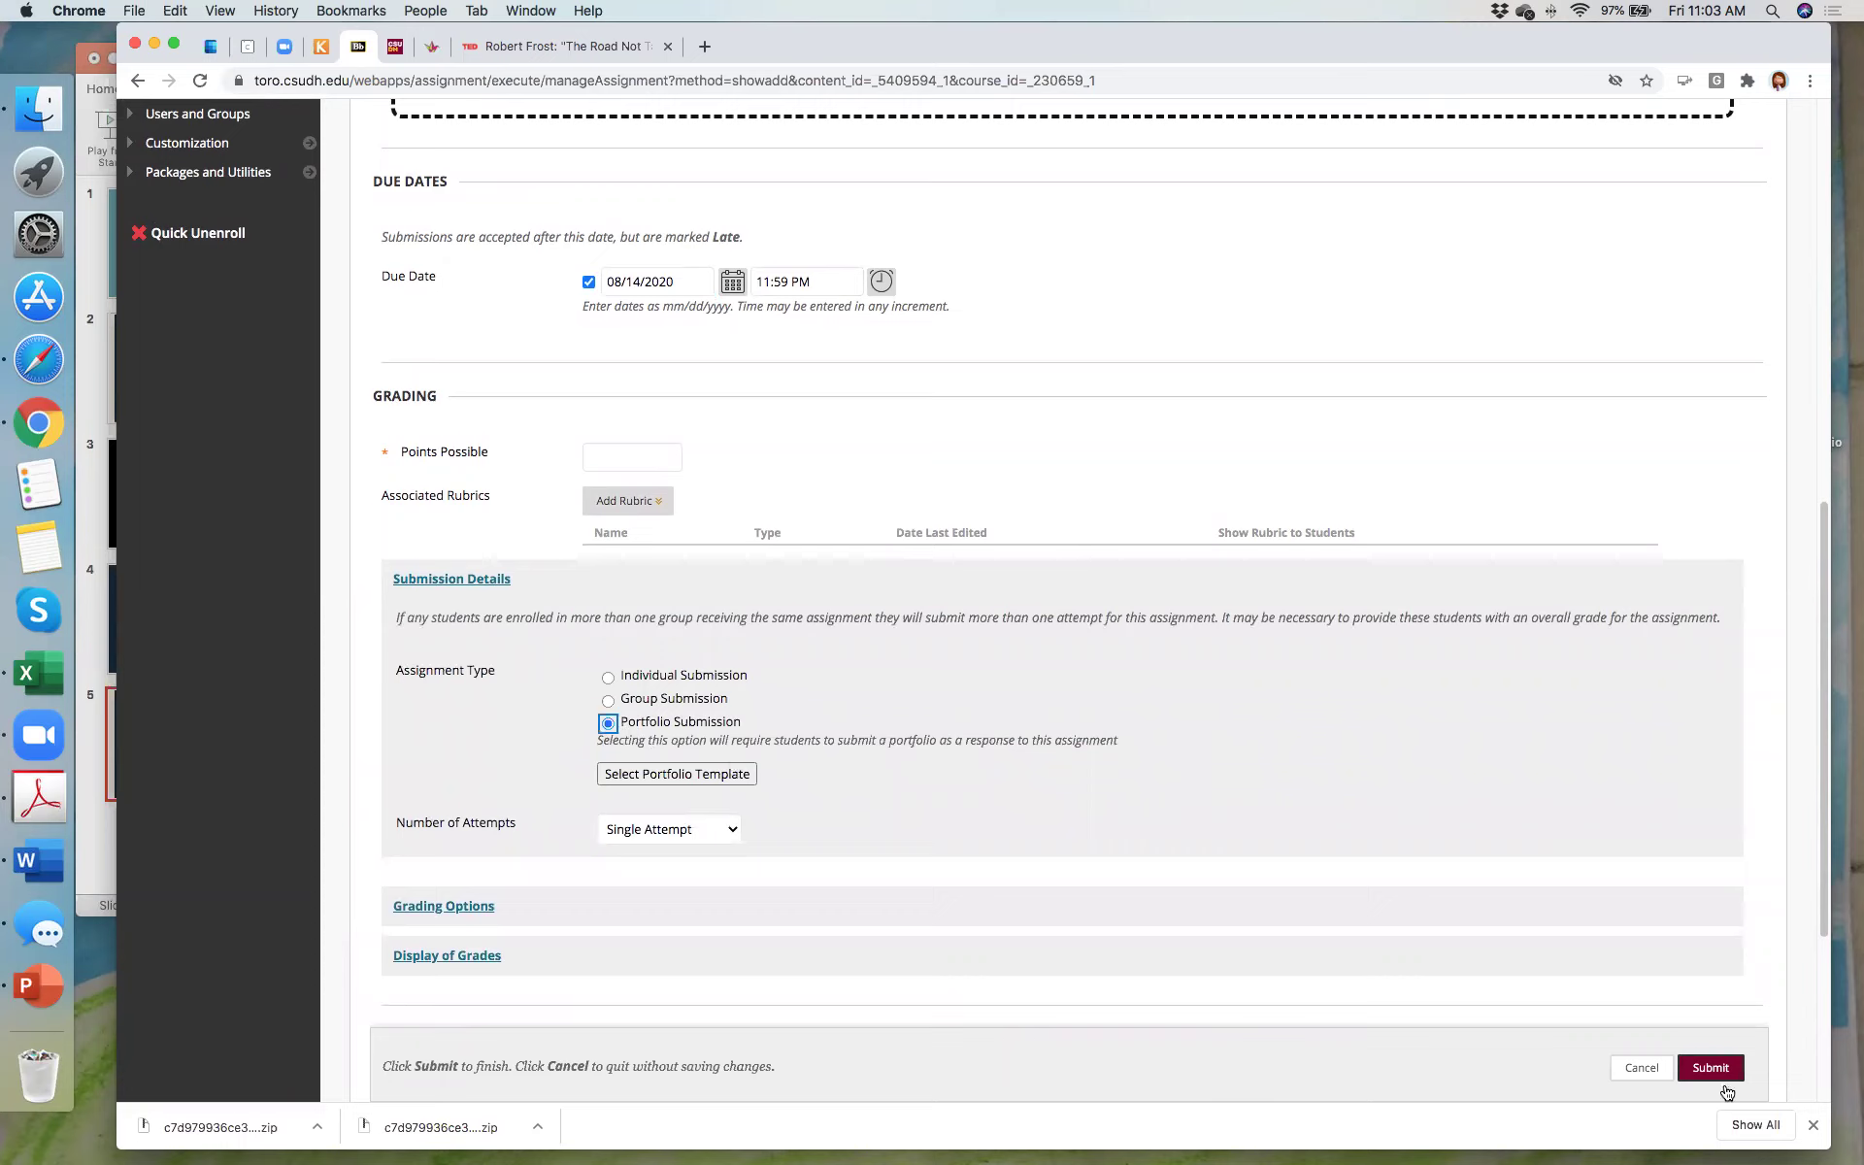
click(709, 833)
click(706, 847)
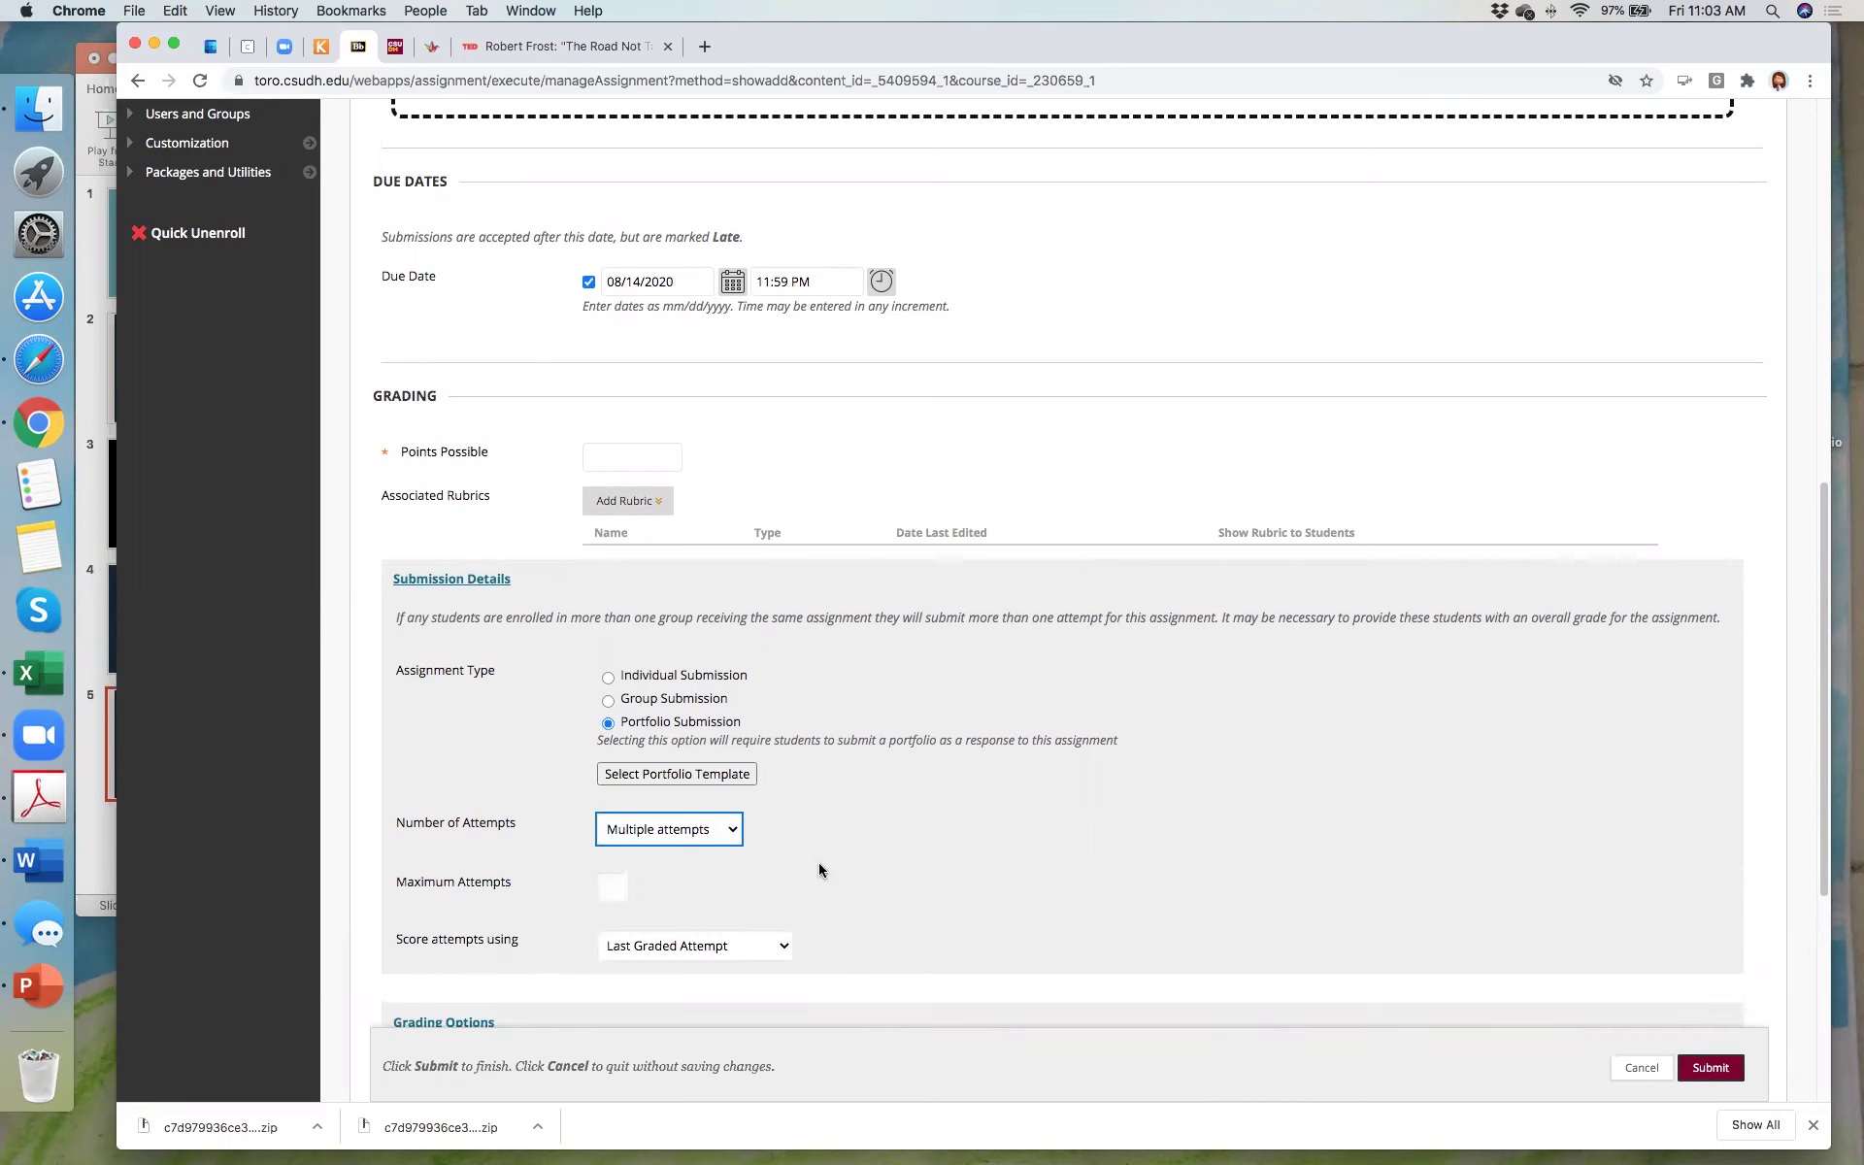
click(616, 888)
click(624, 934)
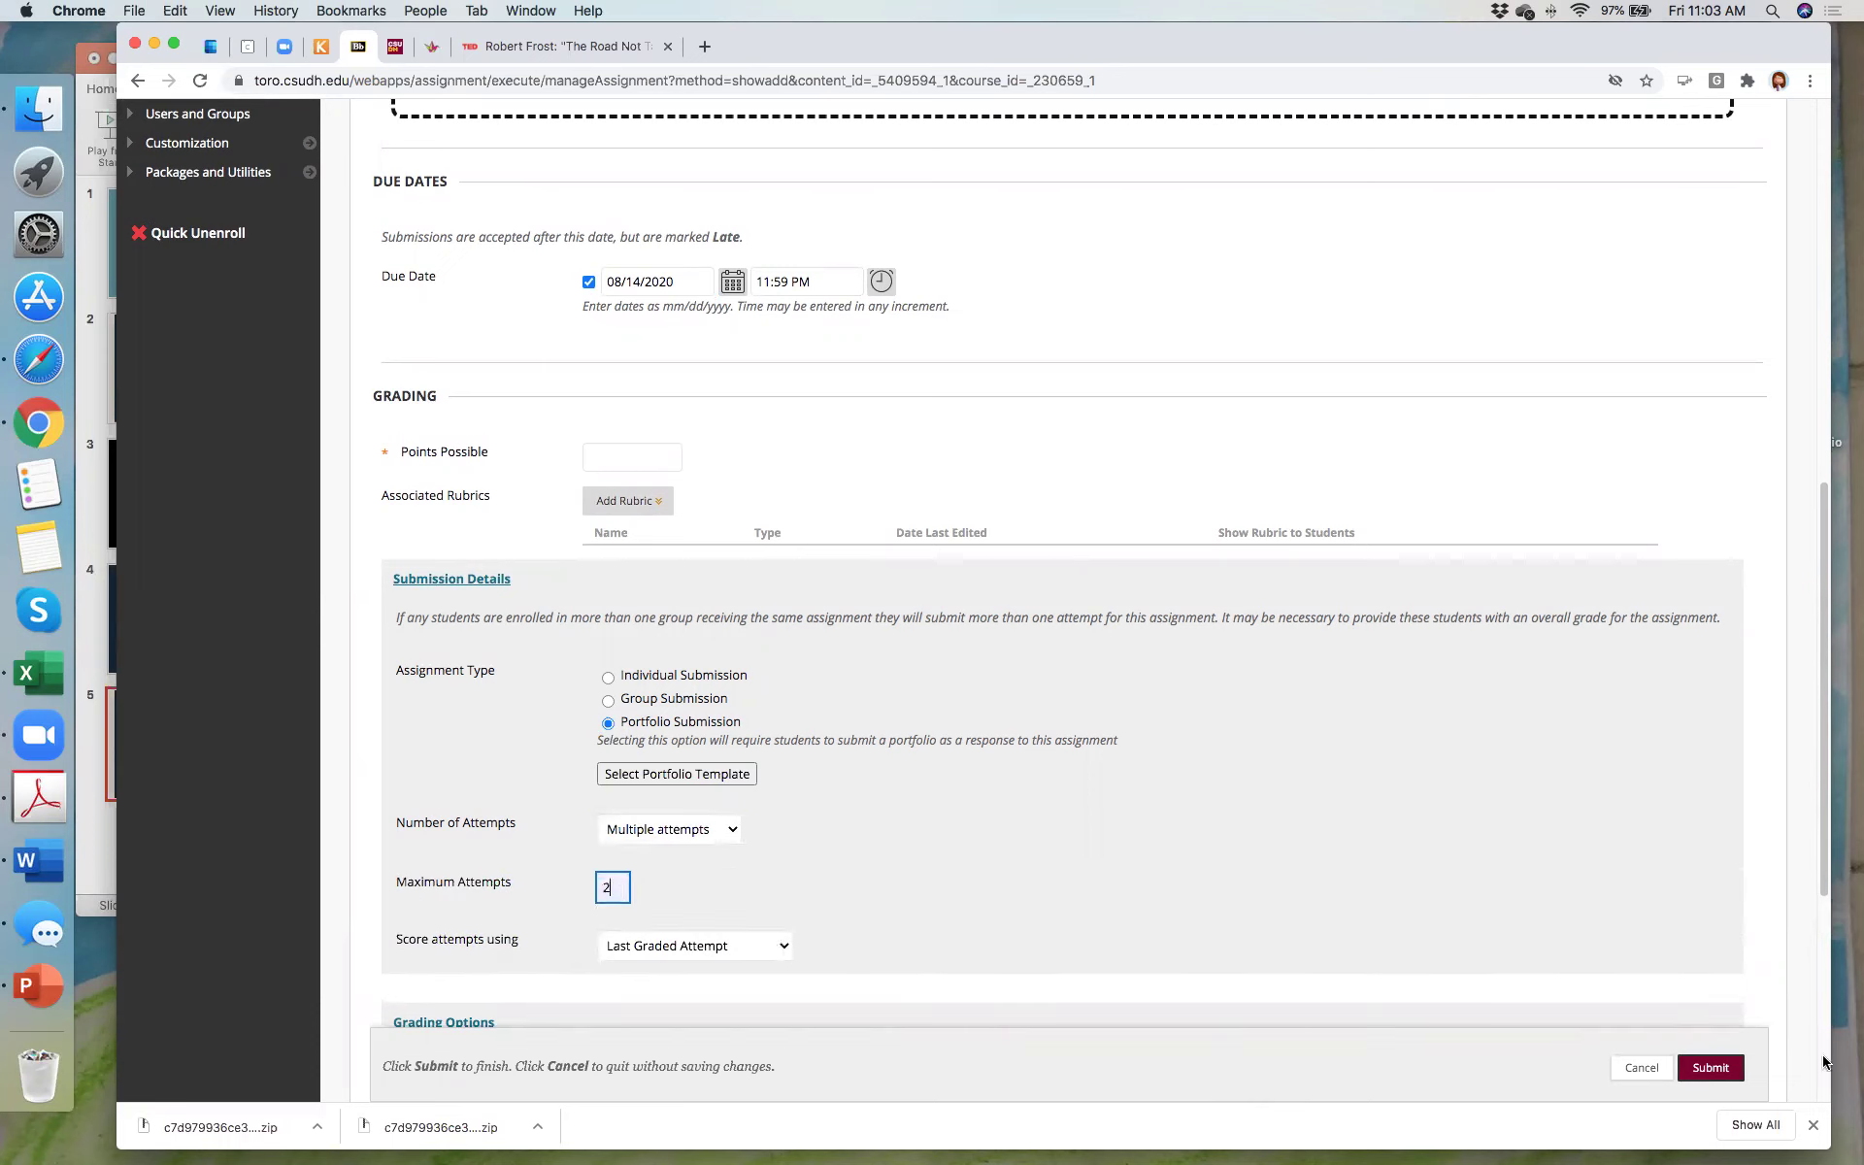
Step: Give the assignment 10 points possible and submit it to the Week 1 folder
click(1704, 1071)
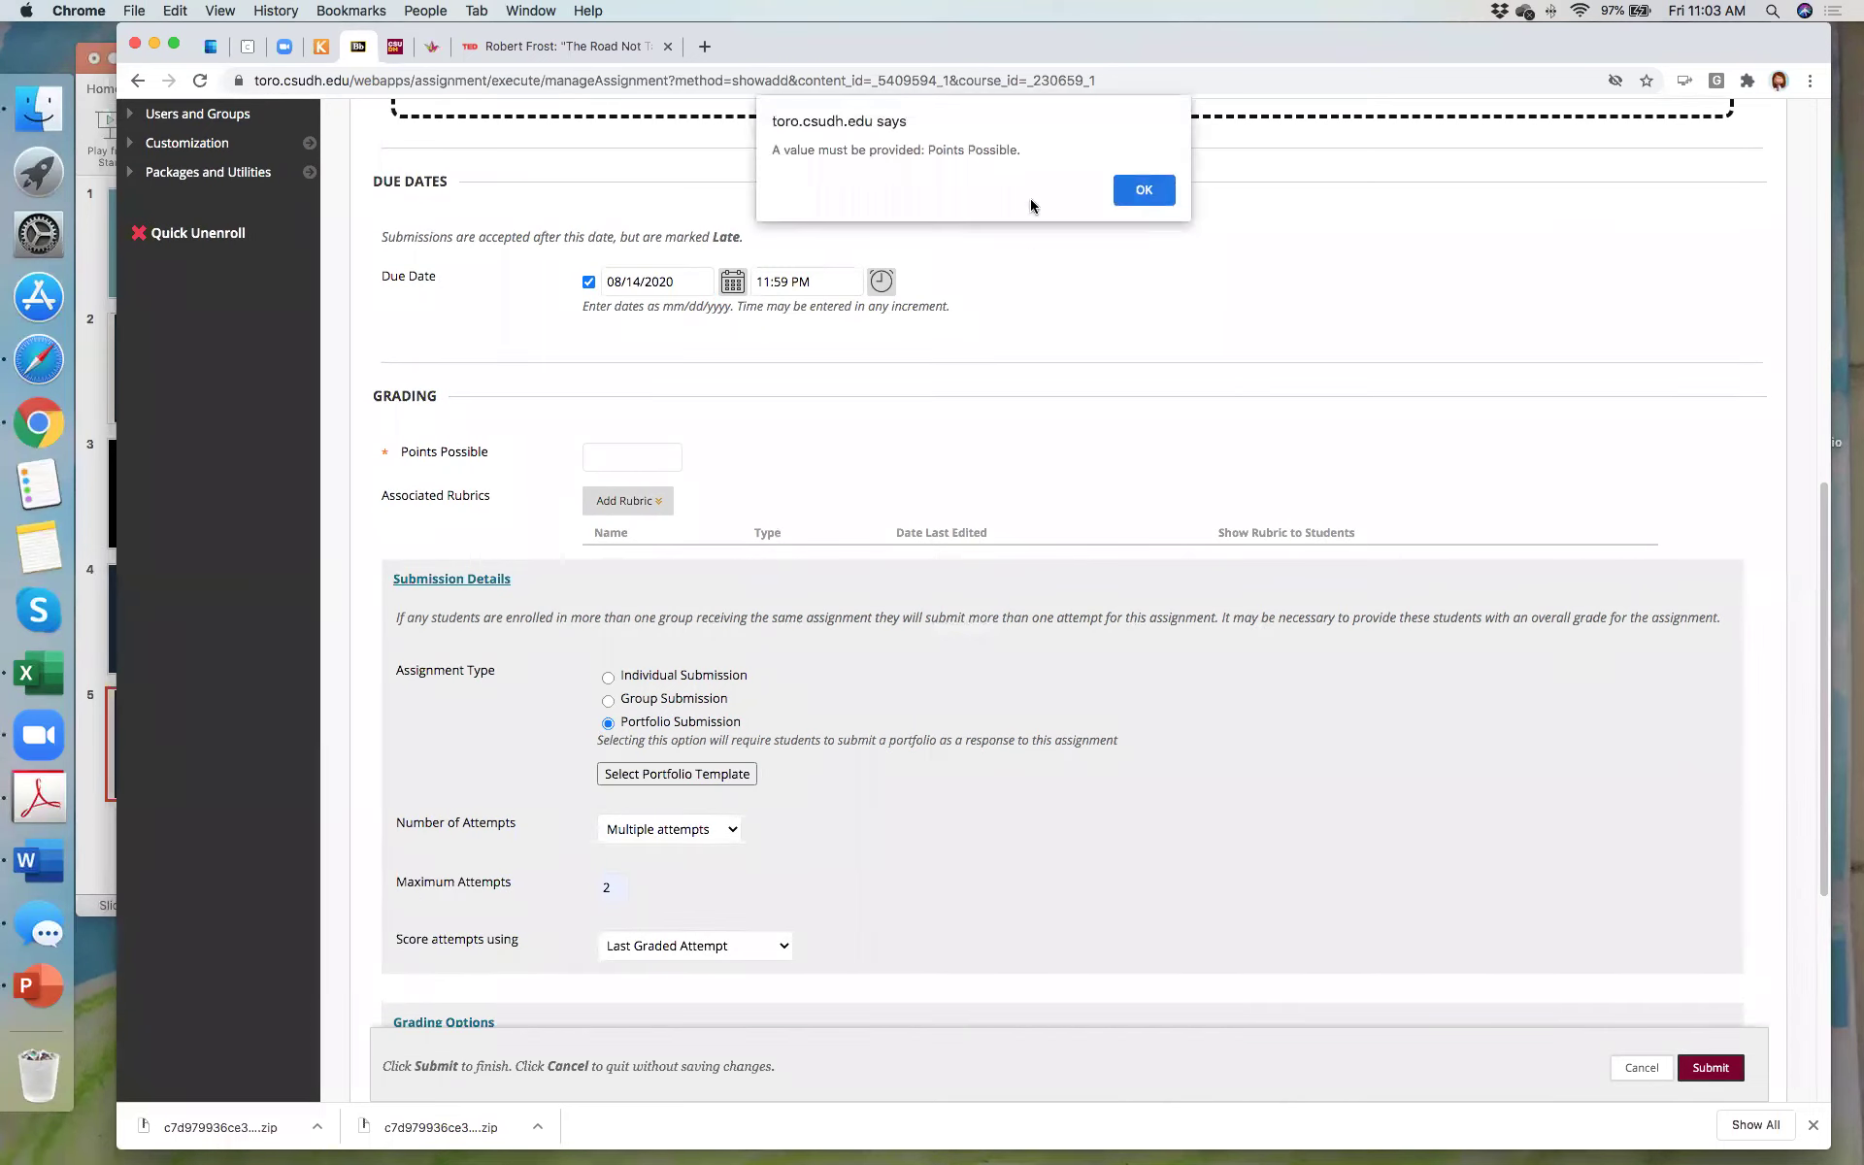
click(1129, 189)
scroll(1379, 573, down, 5)
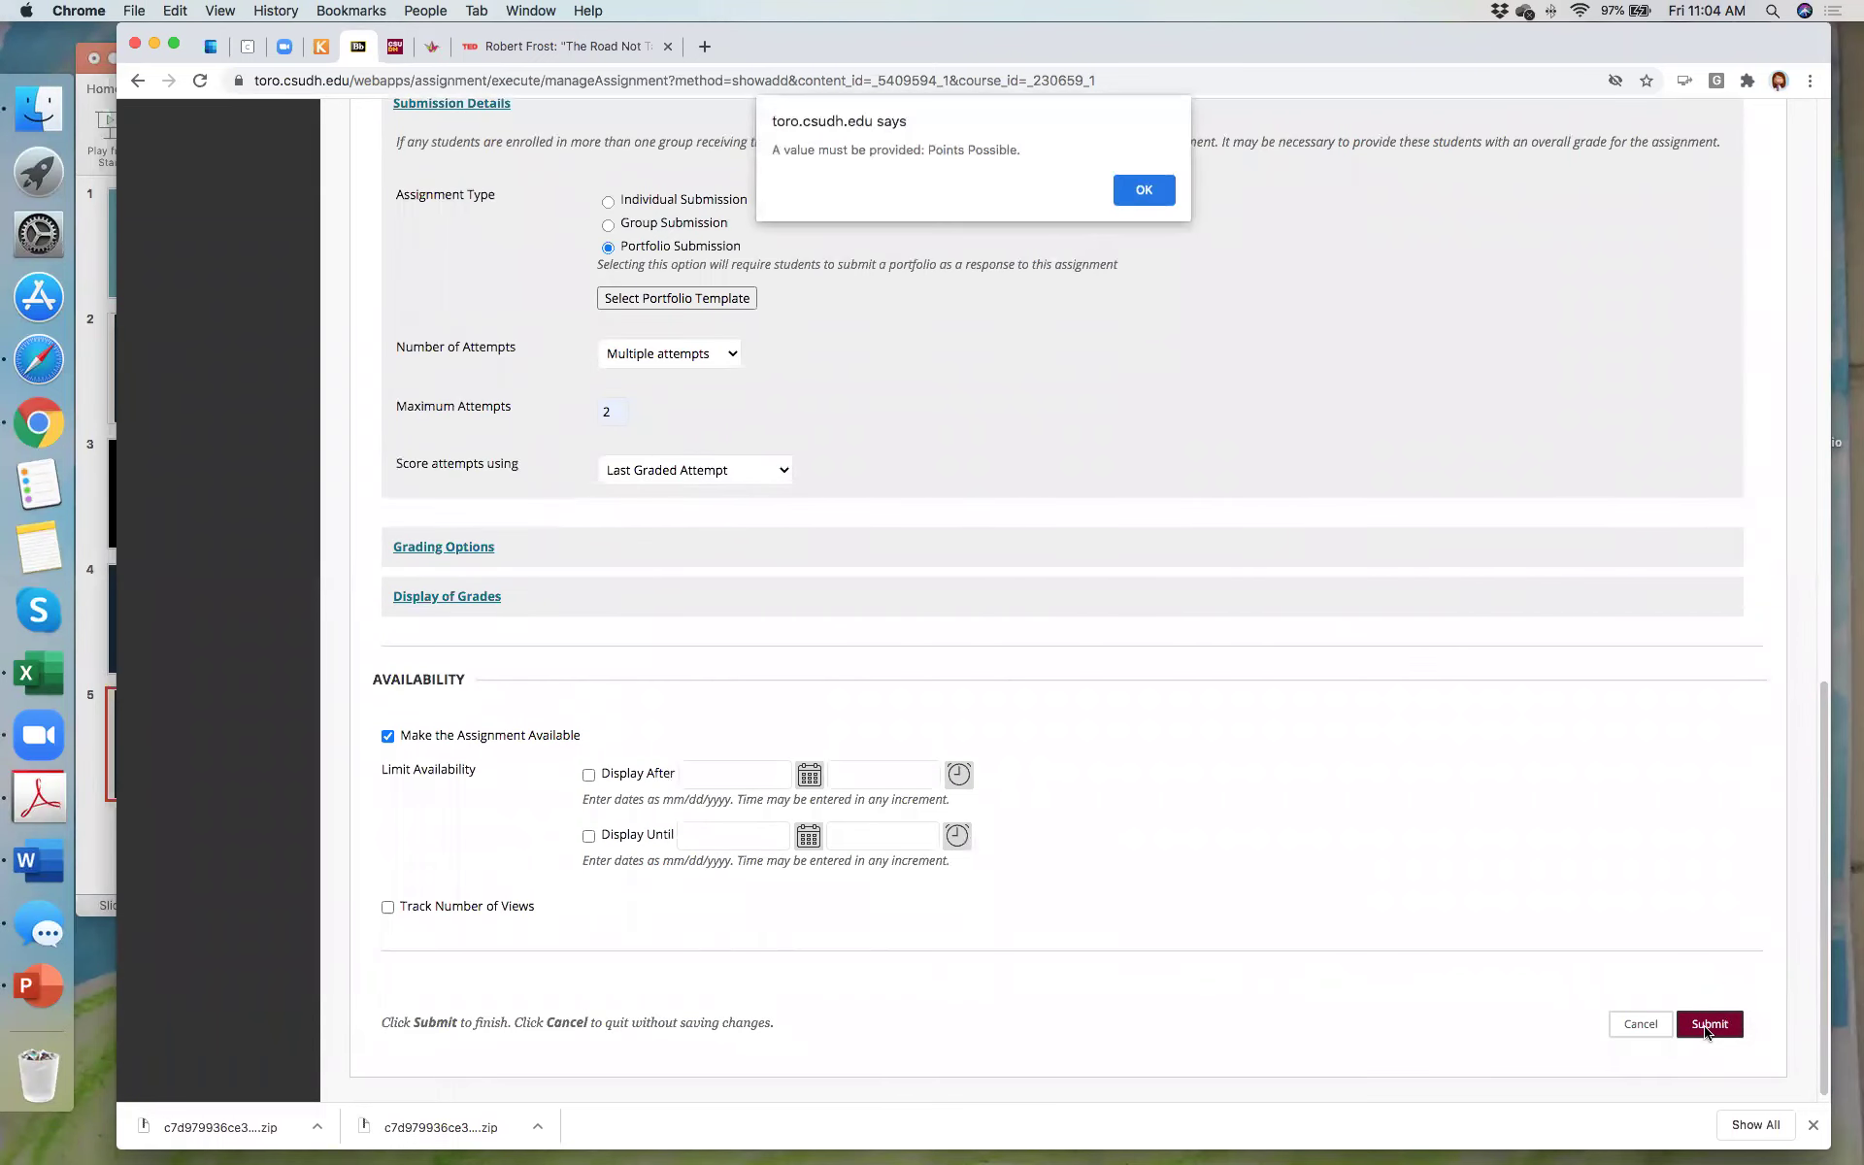
click(1140, 192)
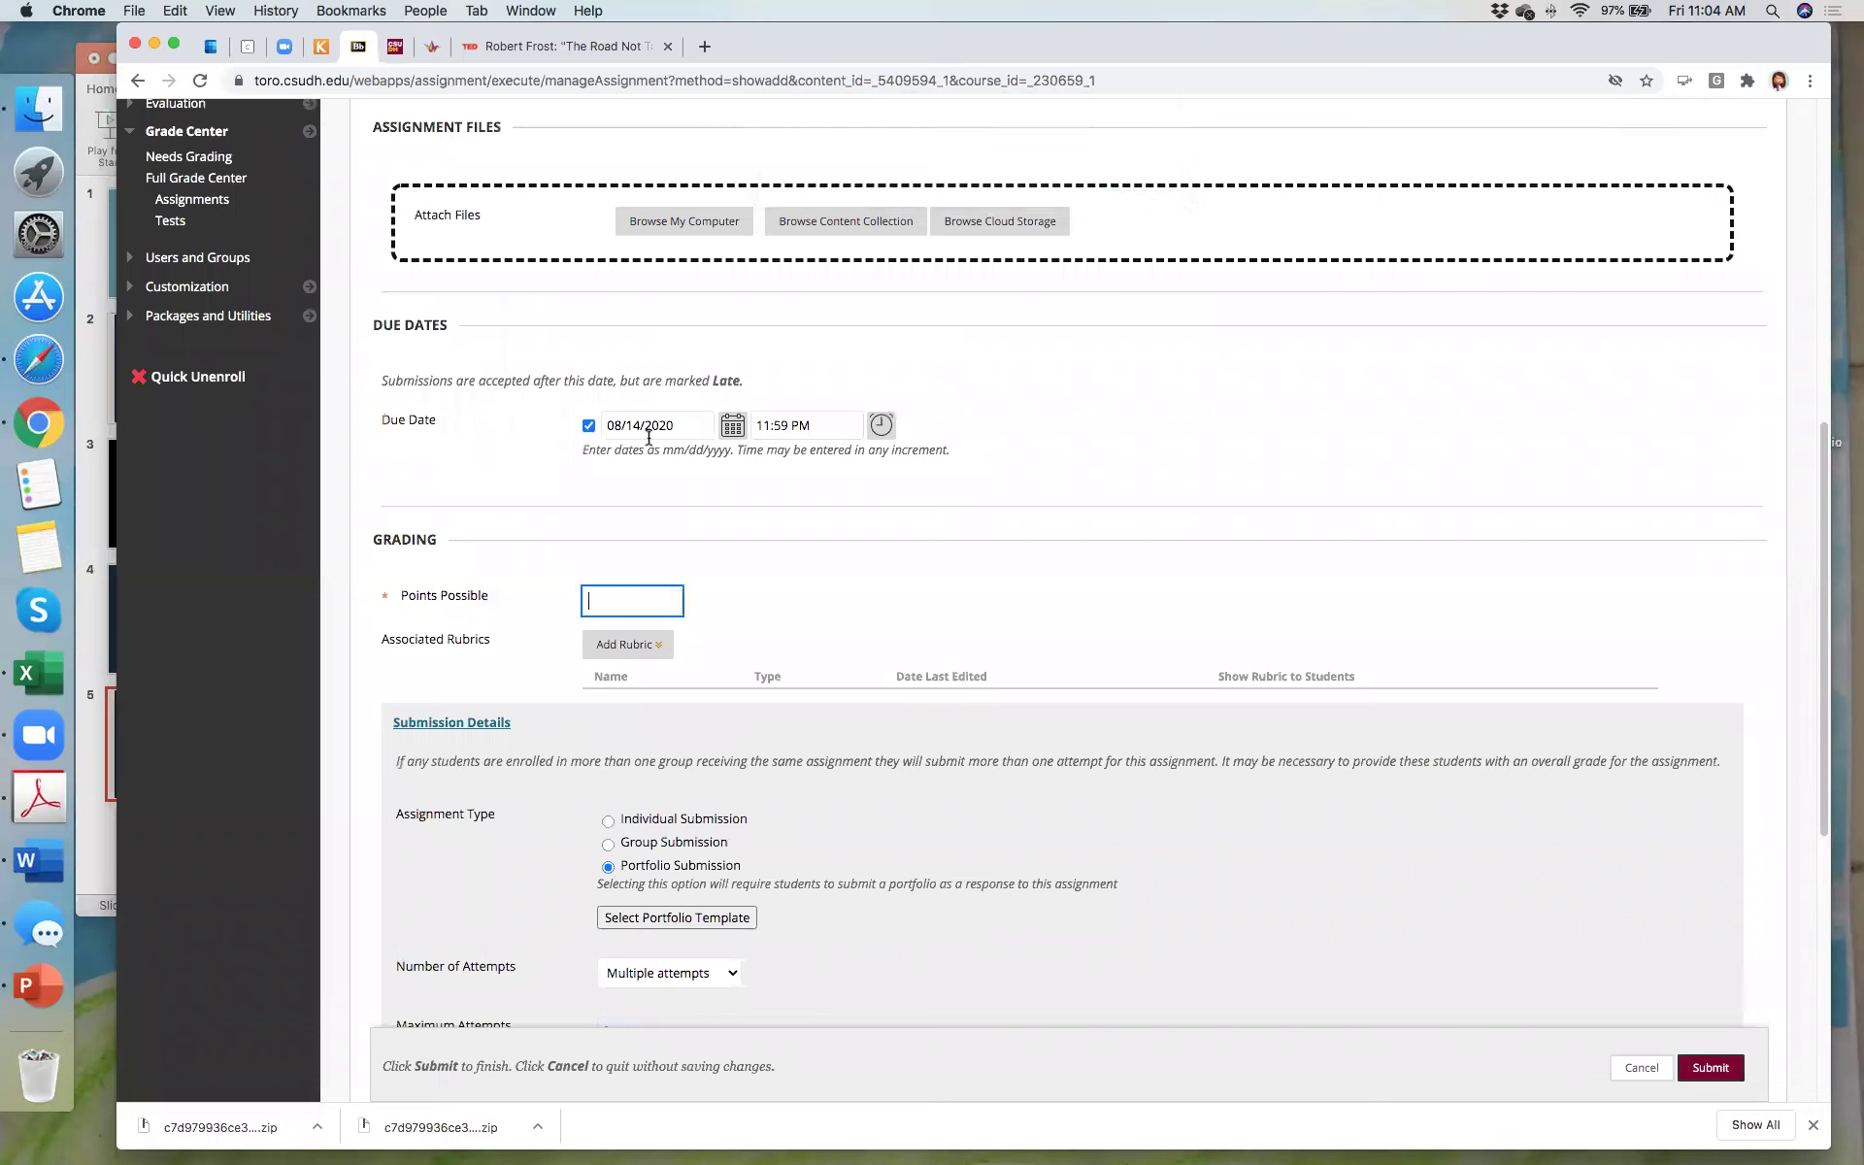
text(10)
click(1709, 1068)
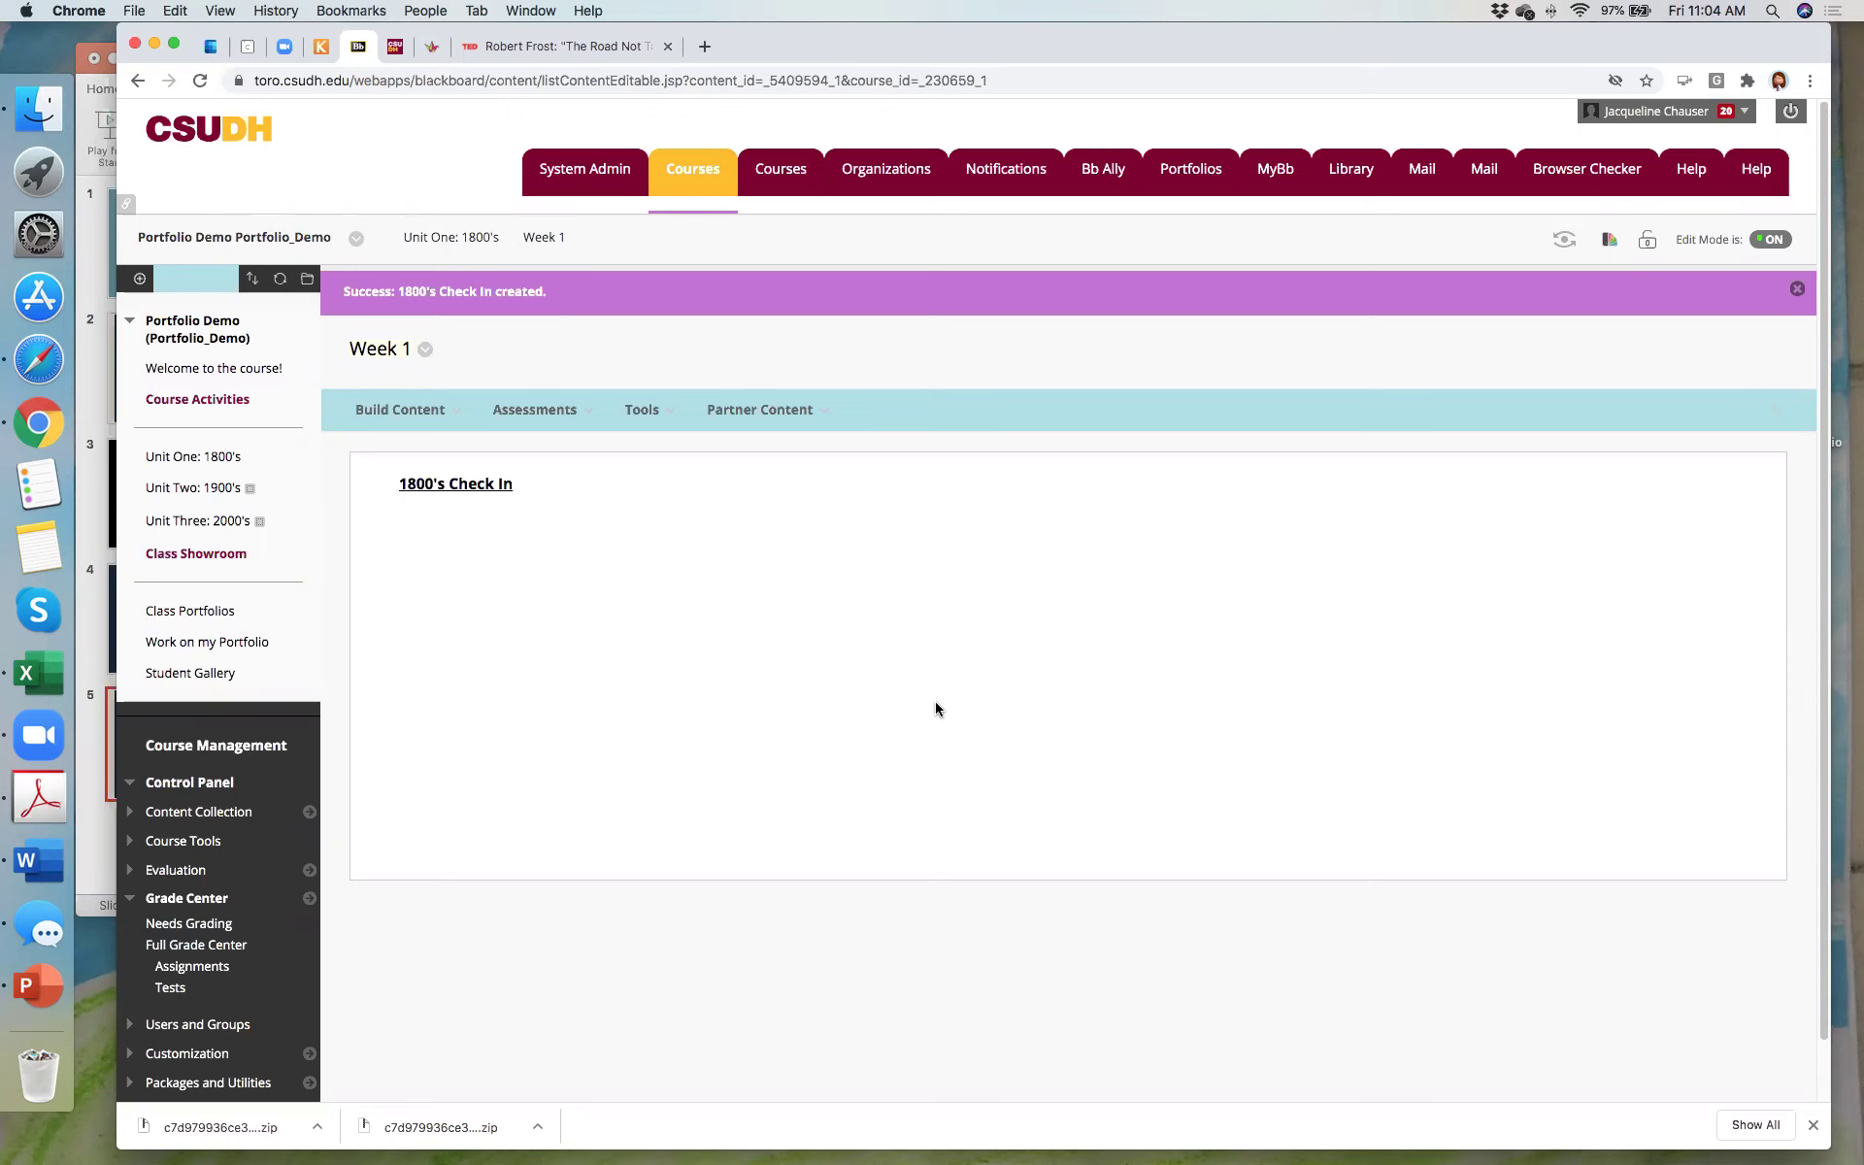
Step: View the course's Needs Grading page and switch to PowerPoint to show the closing "Thank you for your time!" slide
click(175, 926)
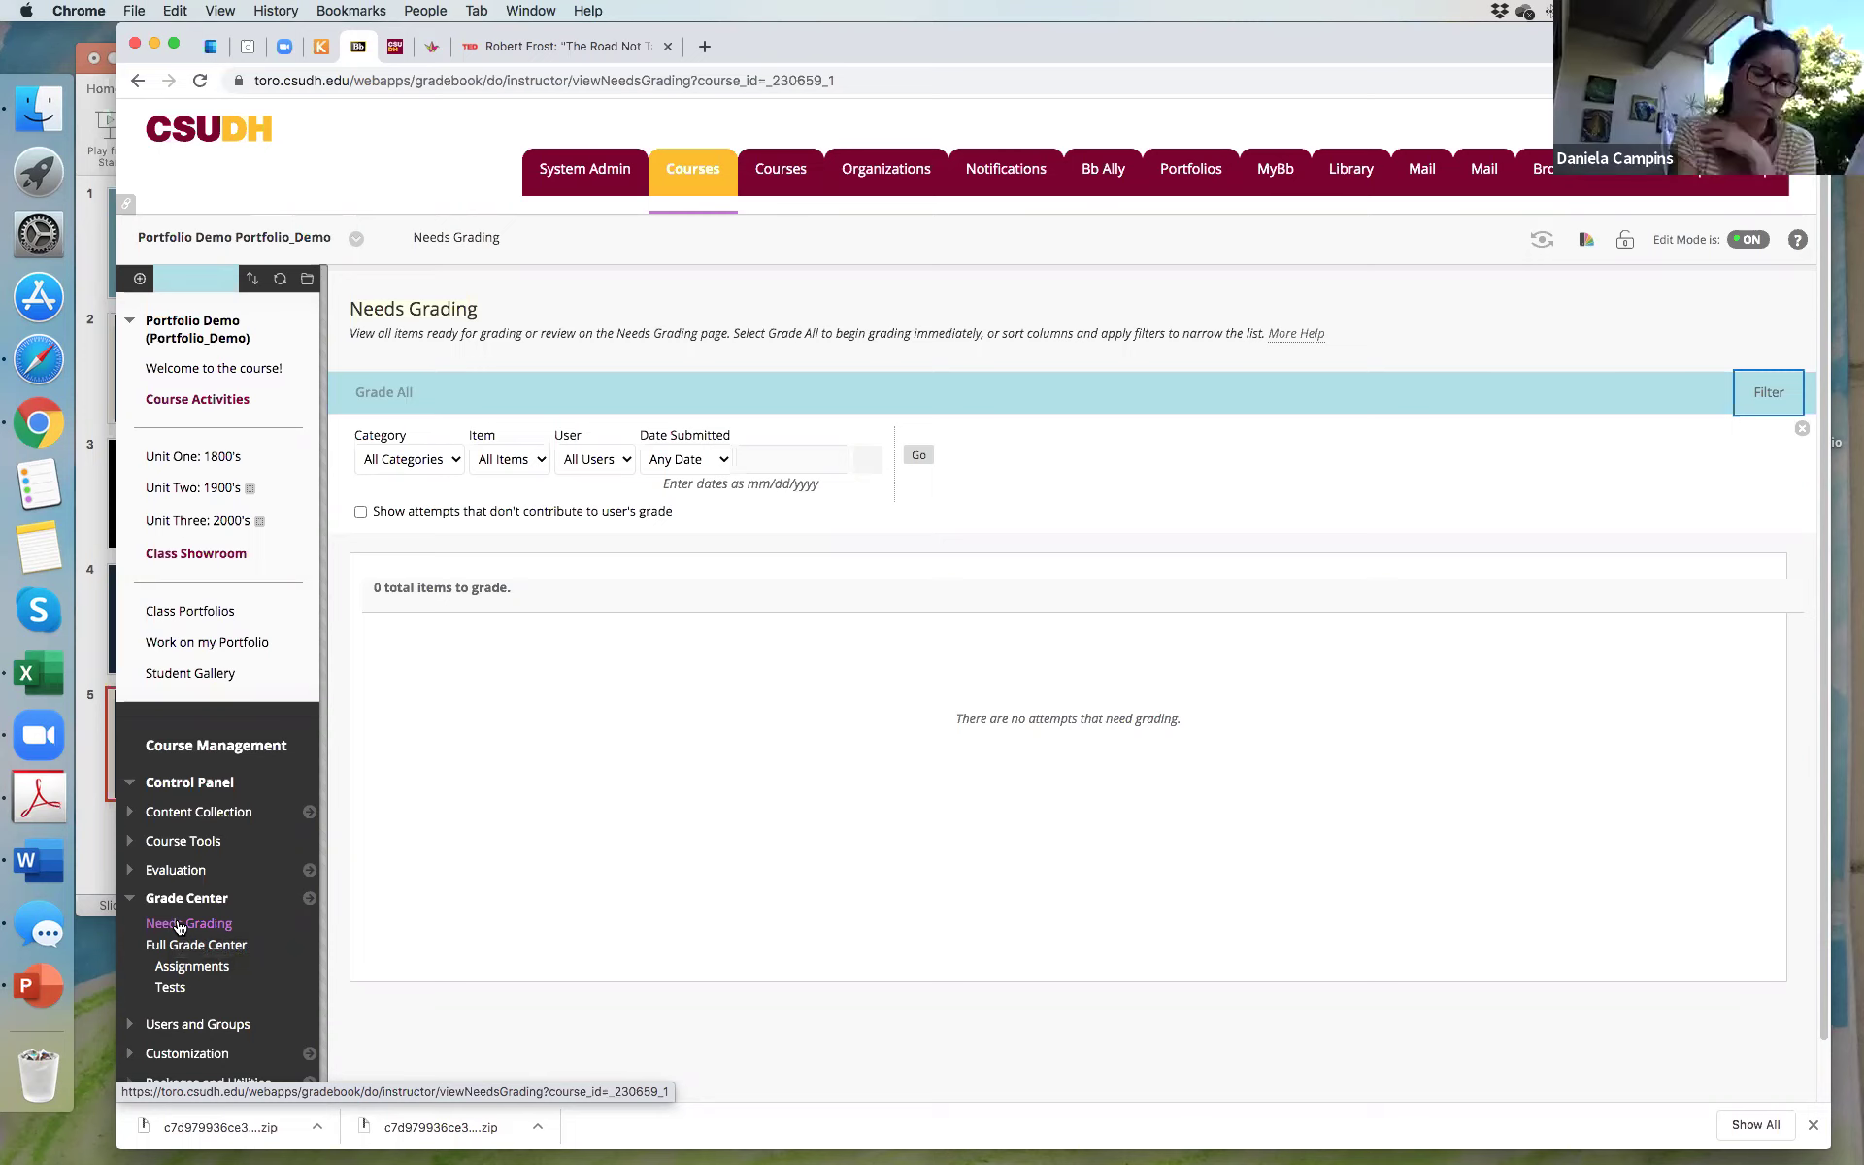
click(87, 877)
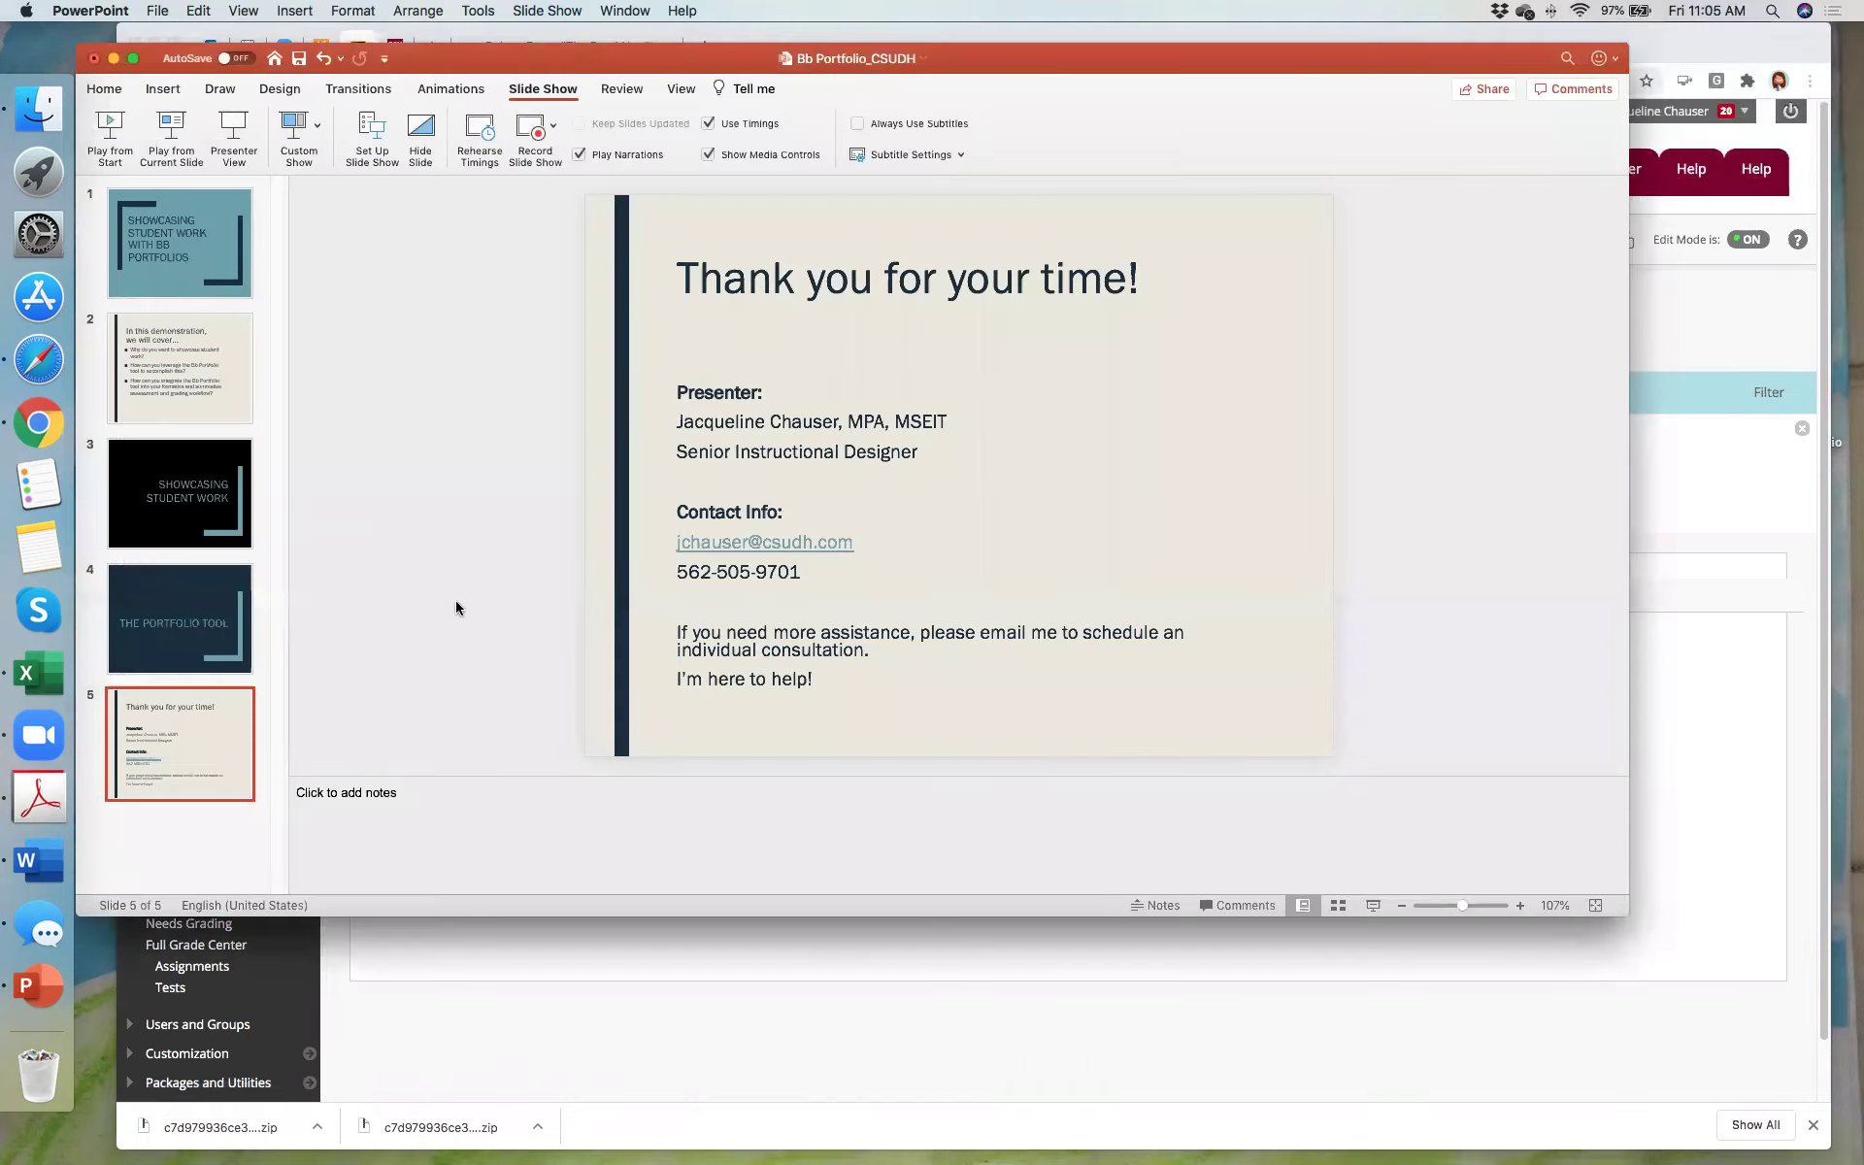